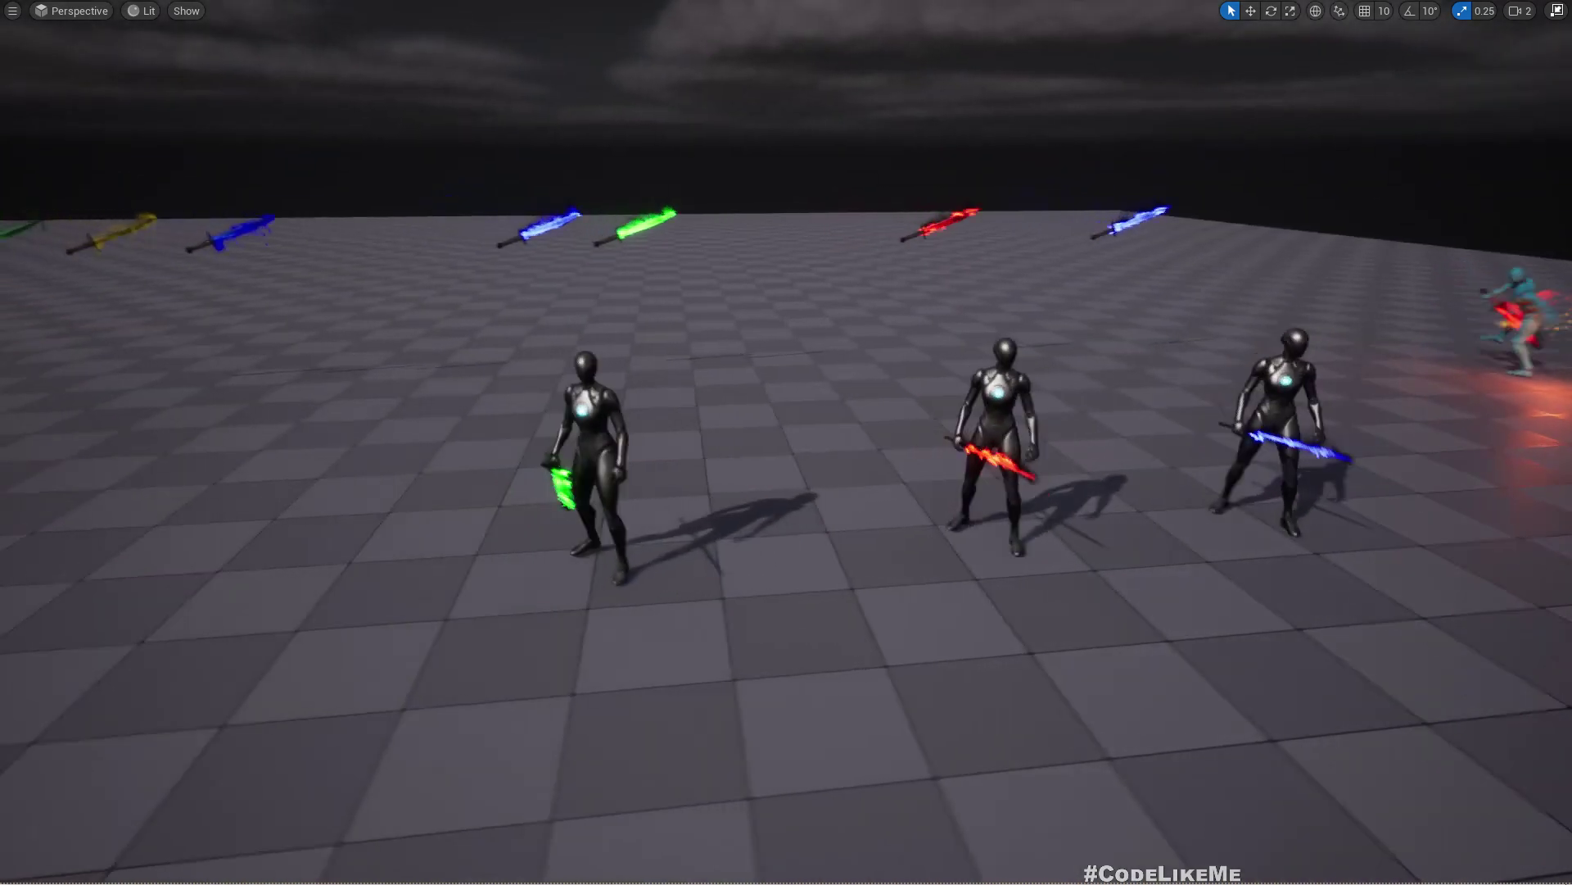
Examine the third-person characters holding colored electric swords in the SwordDemo level from several angles
mouse_move(586, 284)
right_mouse_down()
mouse_move(644, 293)
mouse_move(577, 285)
mouse_move(403, 339)
mouse_move(379, 216)
mouse_move(401, 280)
mouse_move(573, 281)
right_mouse_up()
key("F11")
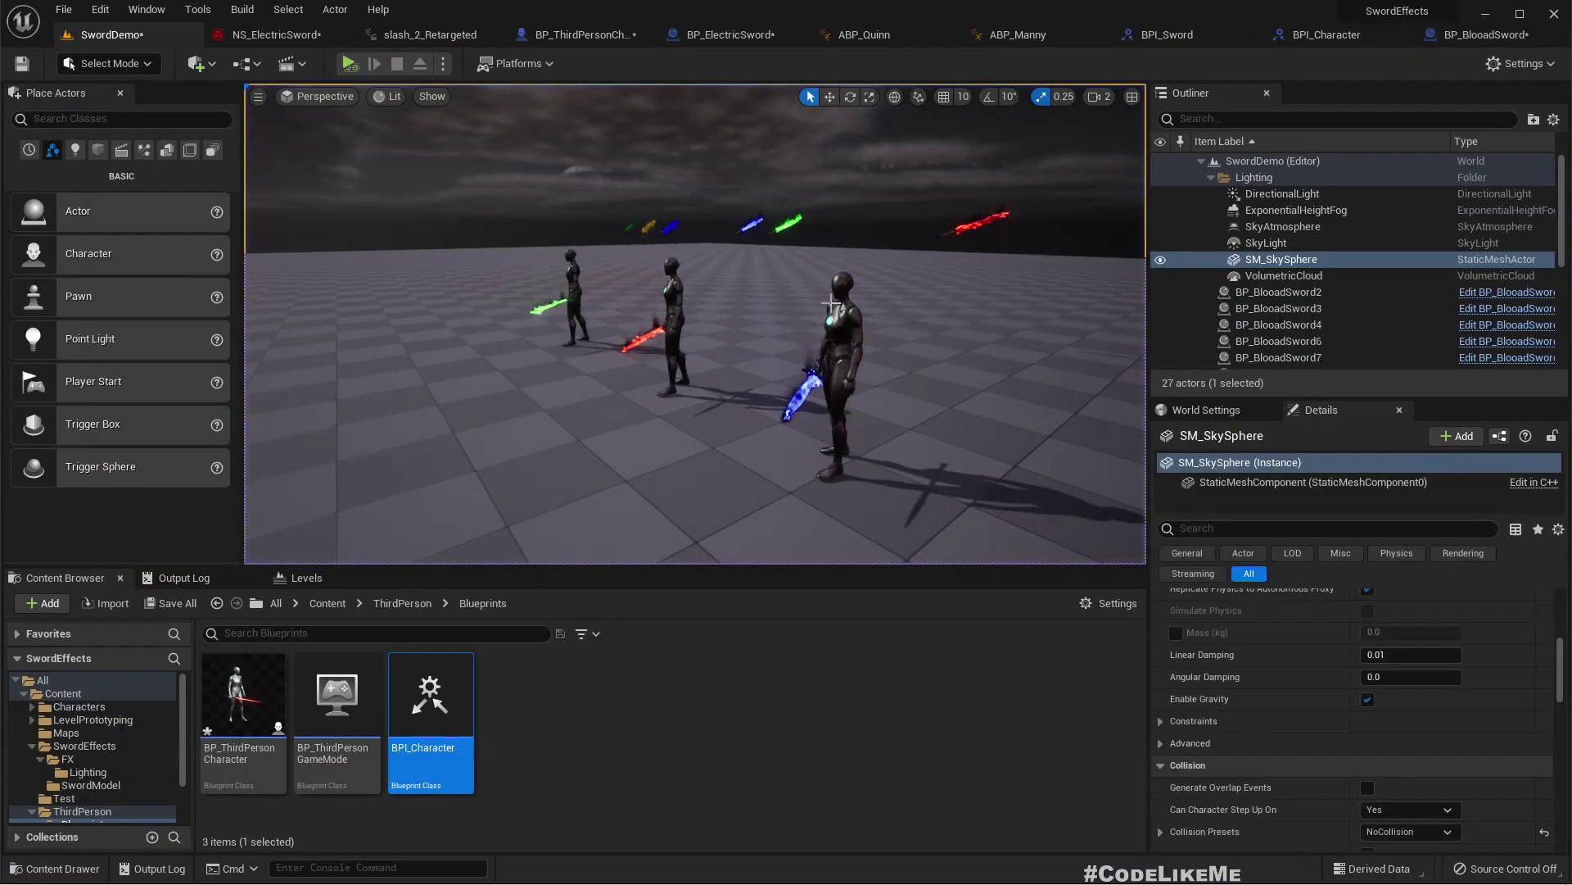
left_click(841, 348)
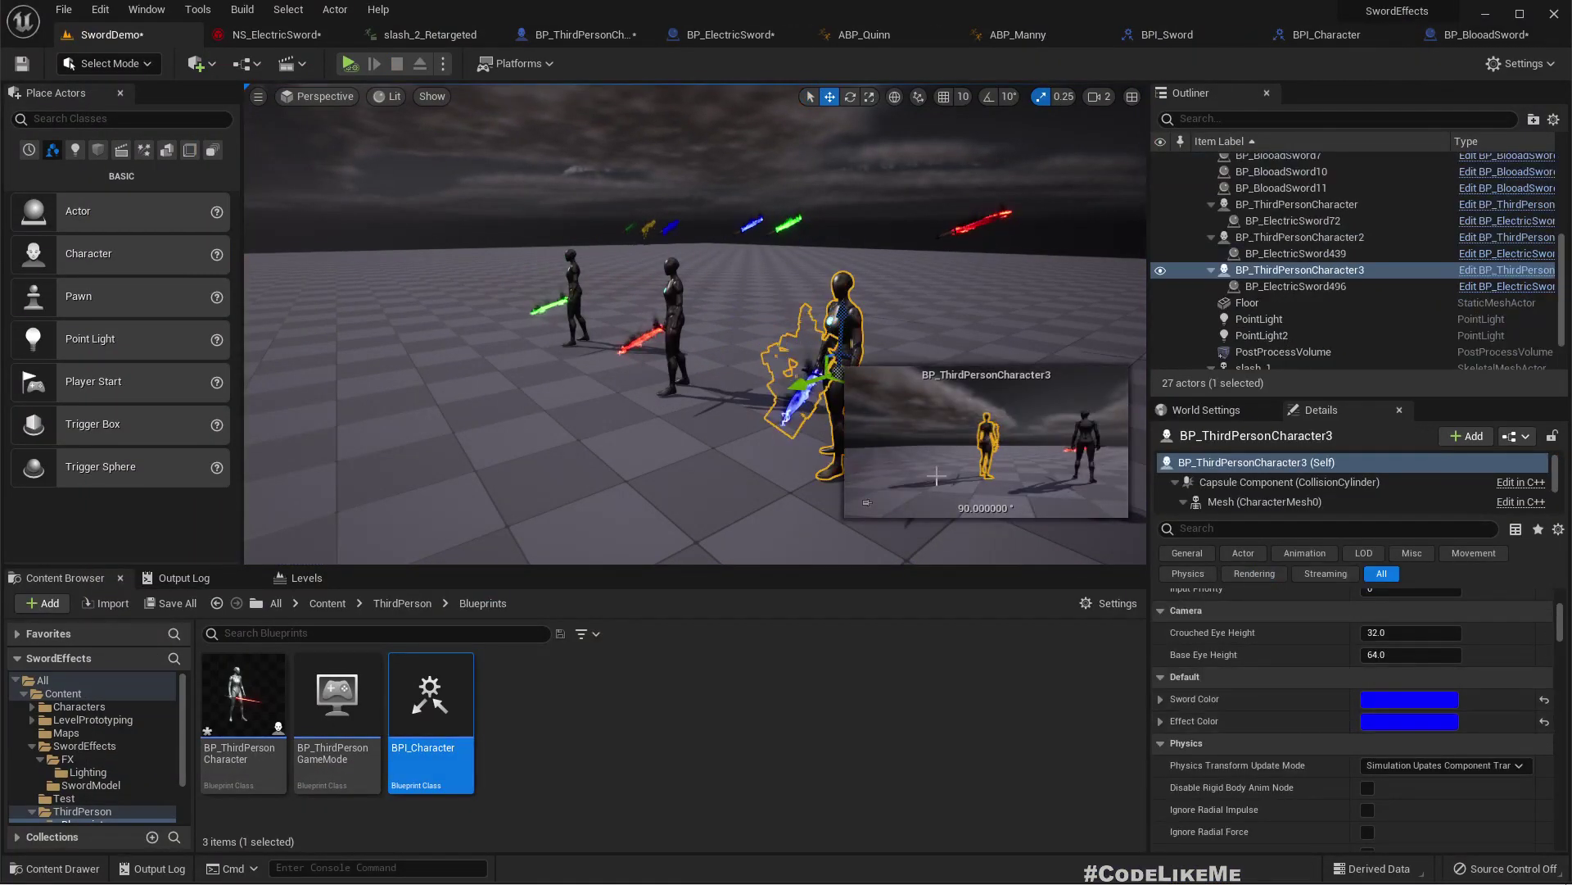
right_click_drag(590, 456, 614, 478)
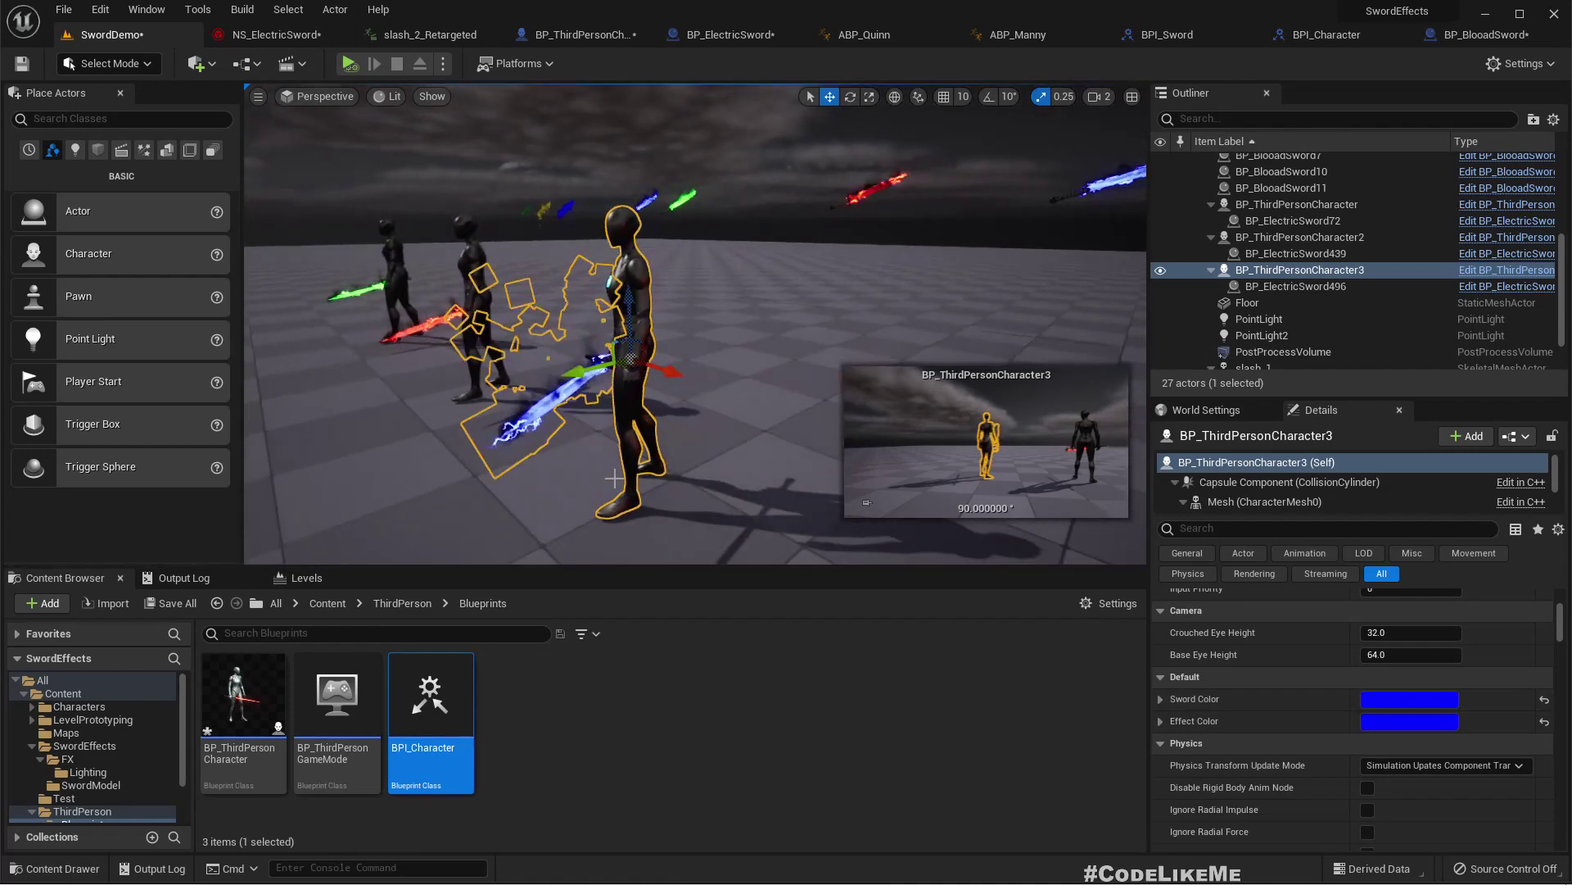
left_click(767, 276)
right_click_drag(767, 276, 776, 311)
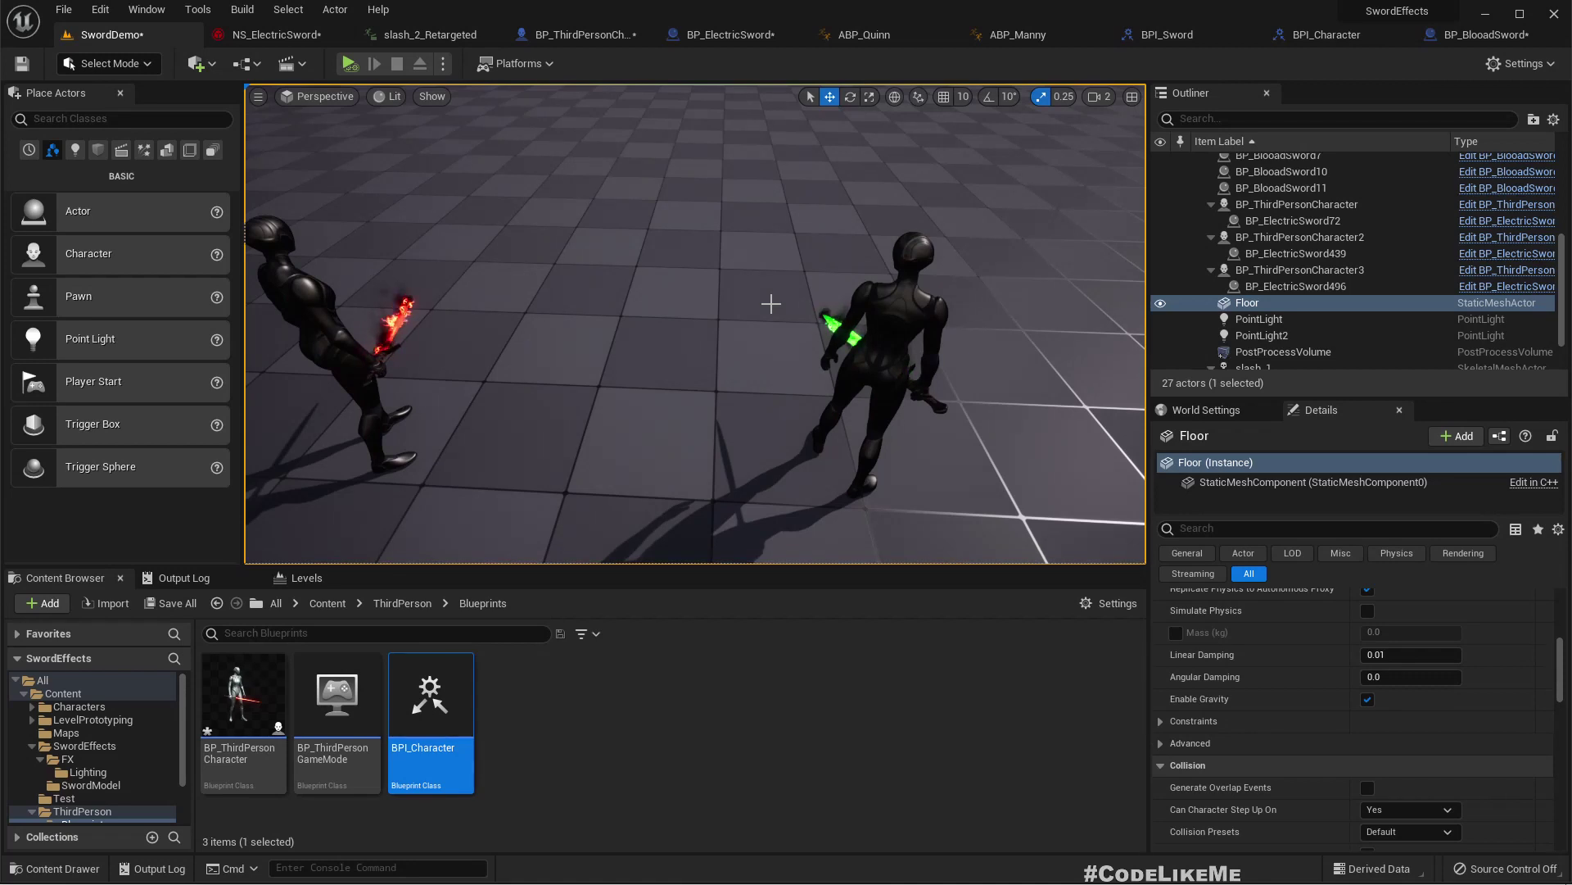
mouse_move(761, 237)
right_mouse_down()
mouse_move(651, 243)
mouse_move(766, 228)
right_mouse_up()
key("F11")
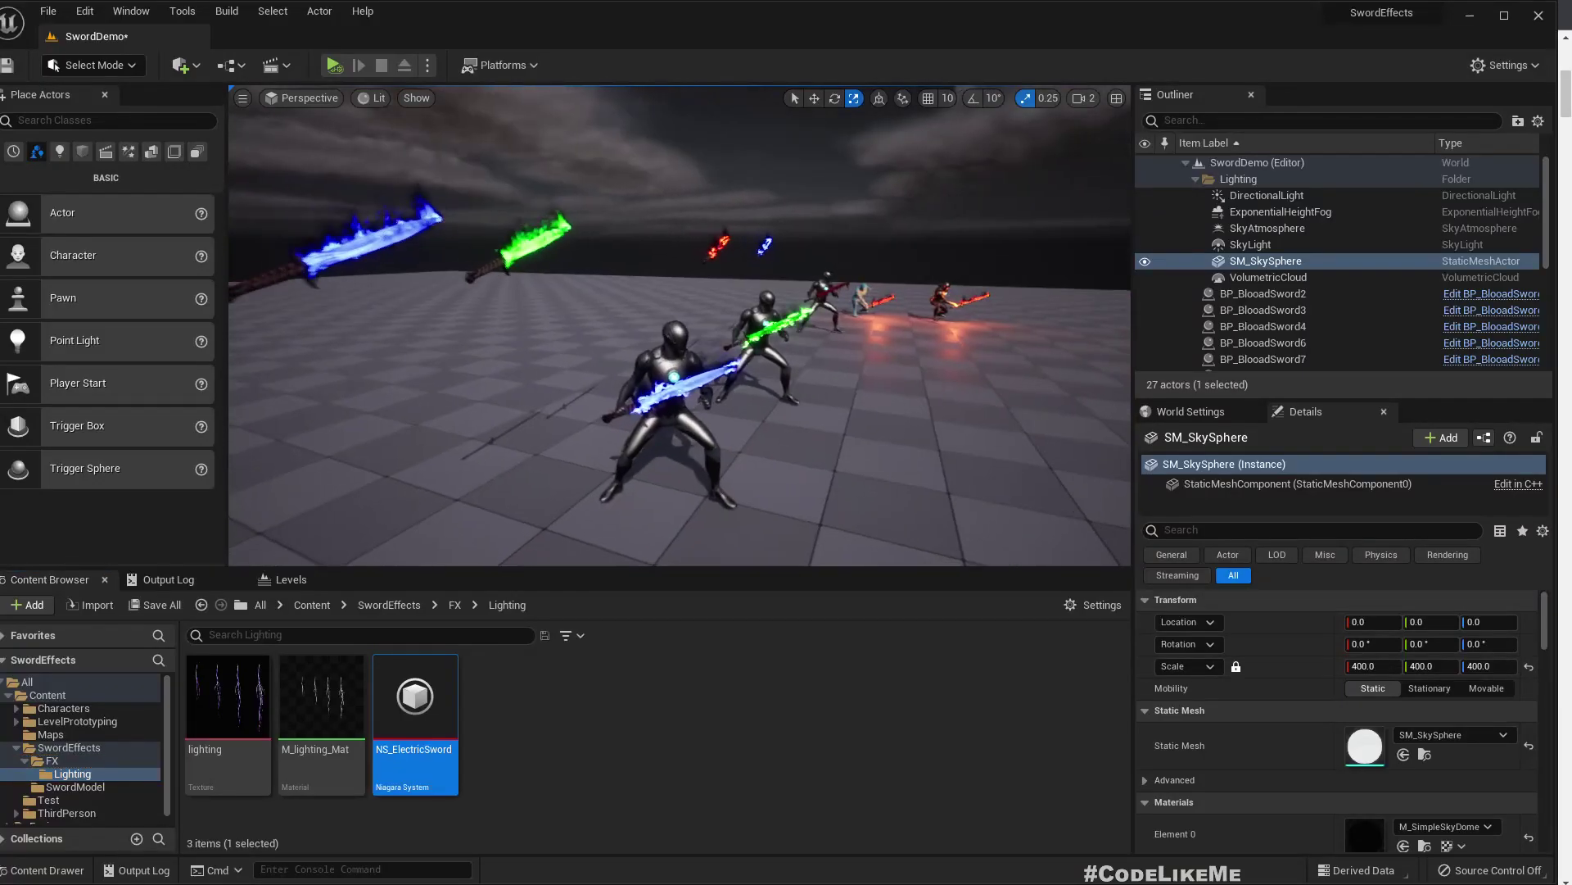
Run the SwordDemo level to watch the sword effects during the slash animations, and end the run
left_click(339, 66)
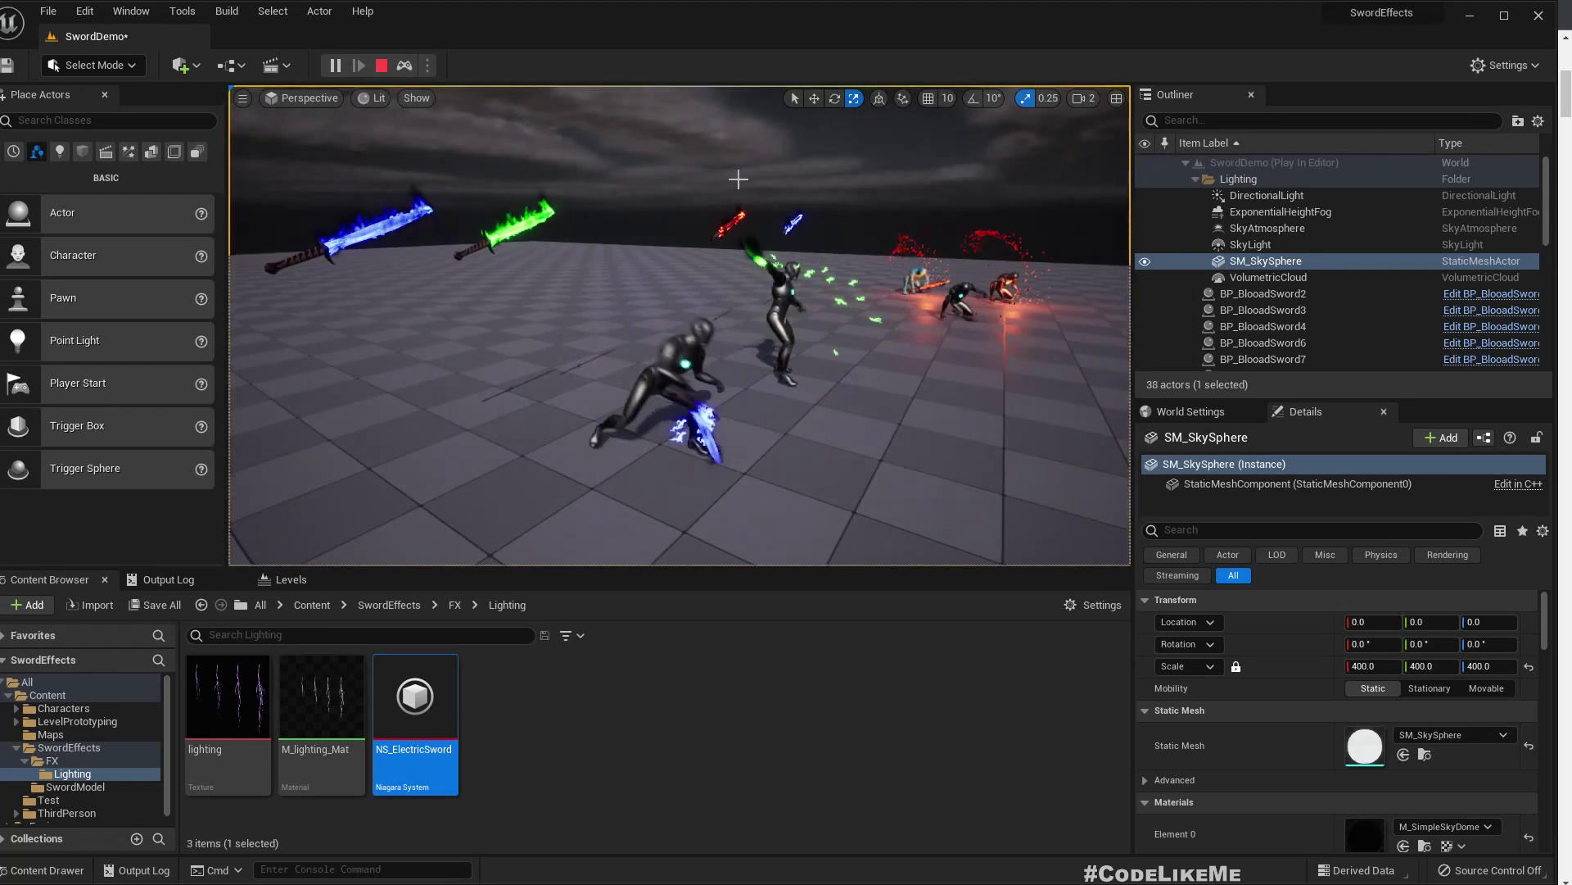
right_click_drag(739, 179, 722, 209)
scroll(737, 185, "up", 2)
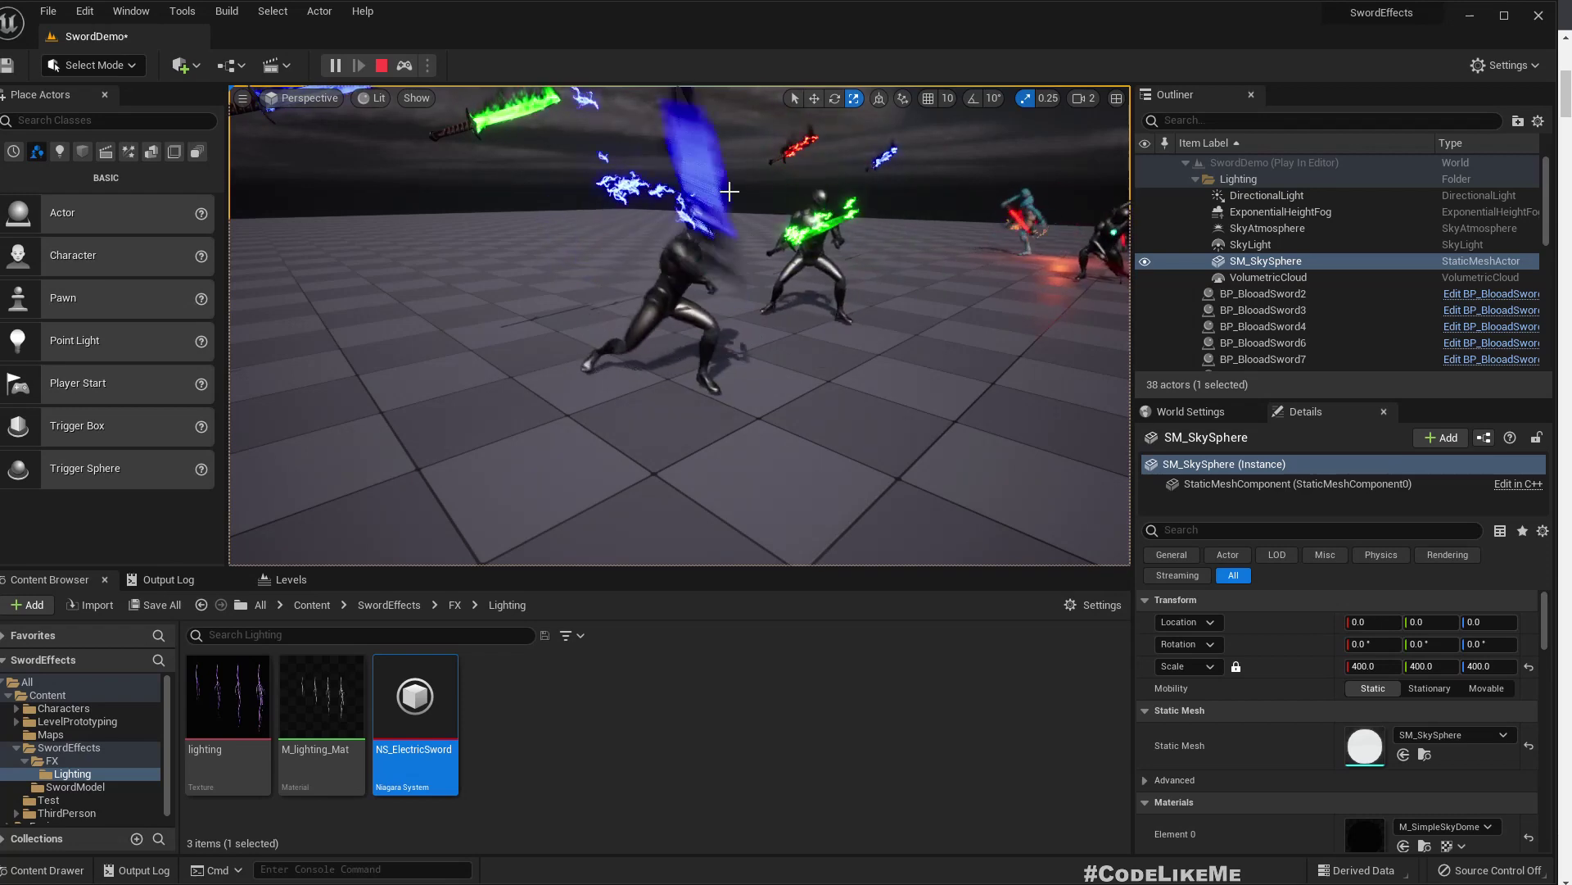
key("Escape")
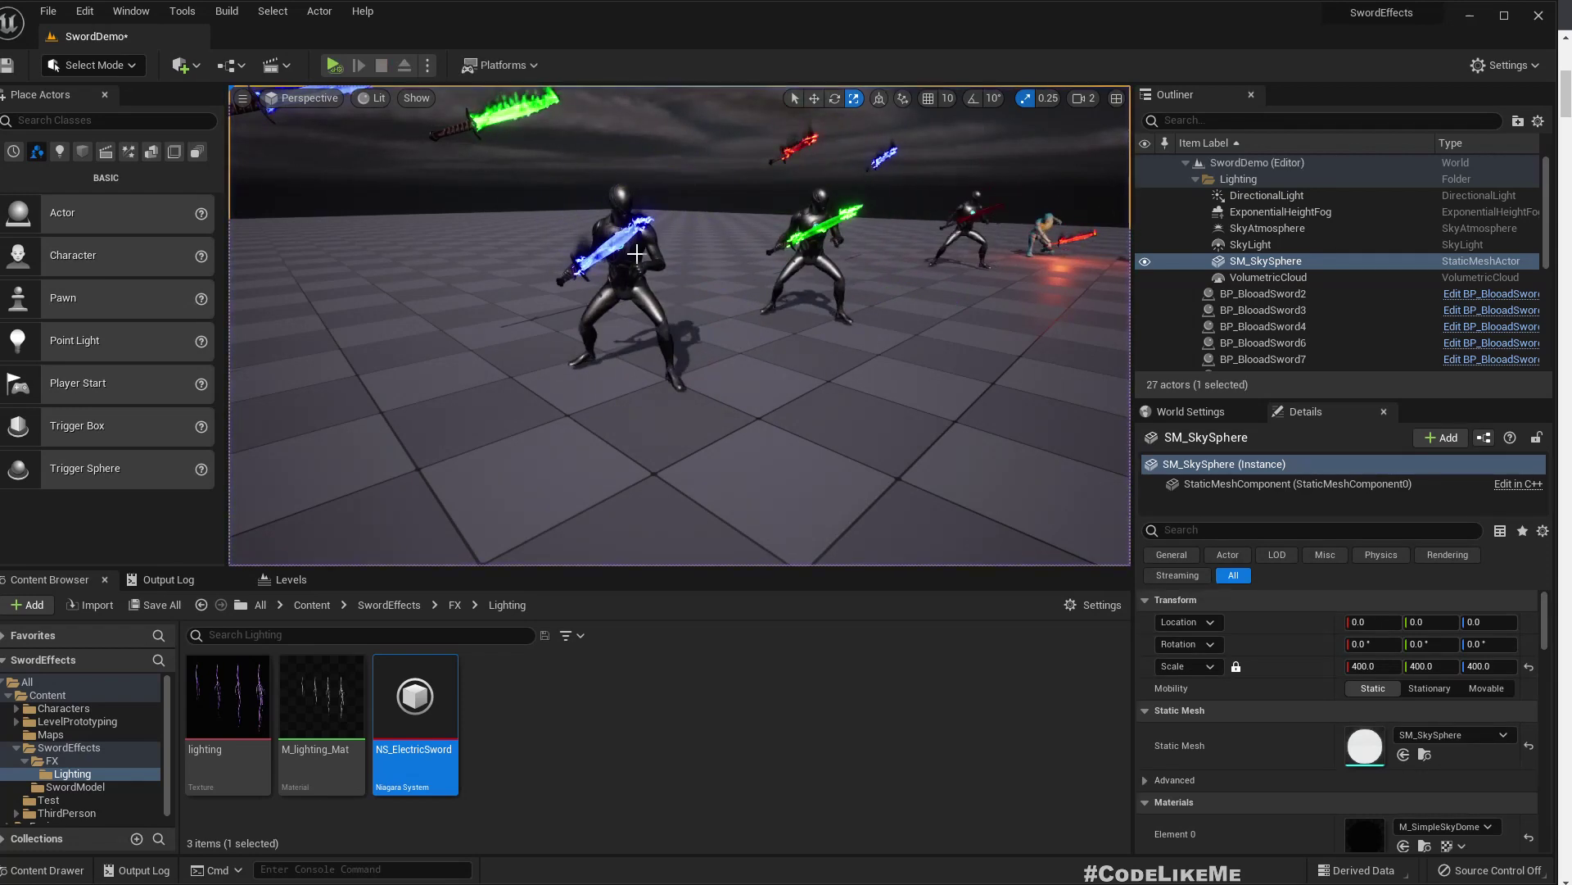
Select the SwordEffect component of slash_2_Retargeted's BP_BlooadSword8 and locate its Niagara system asset in the project content
left_click(638, 251)
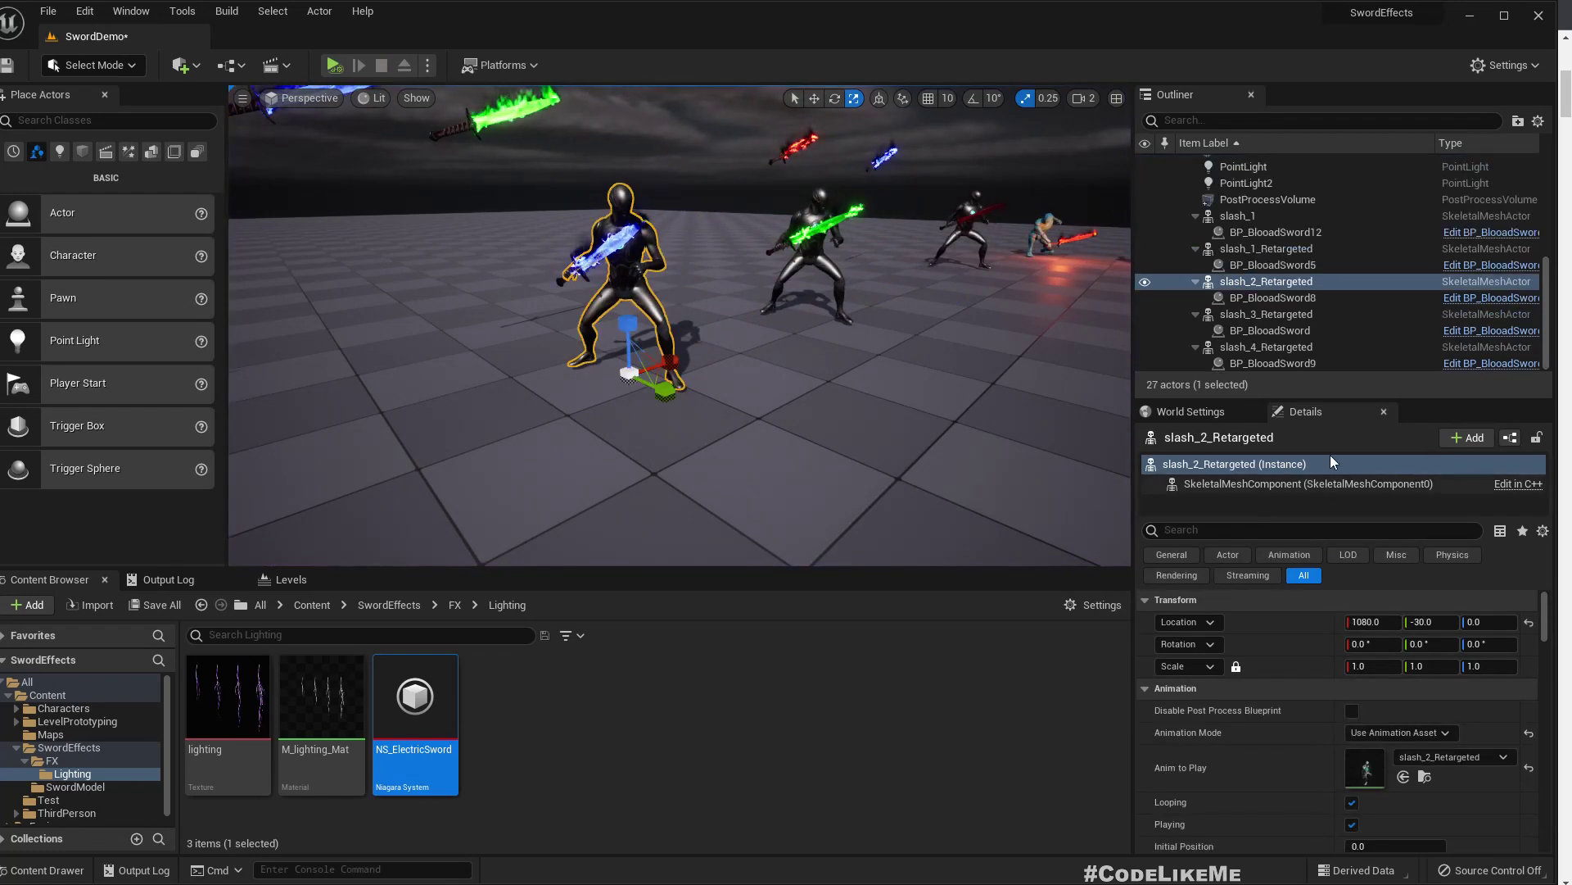
left_click(1265, 298)
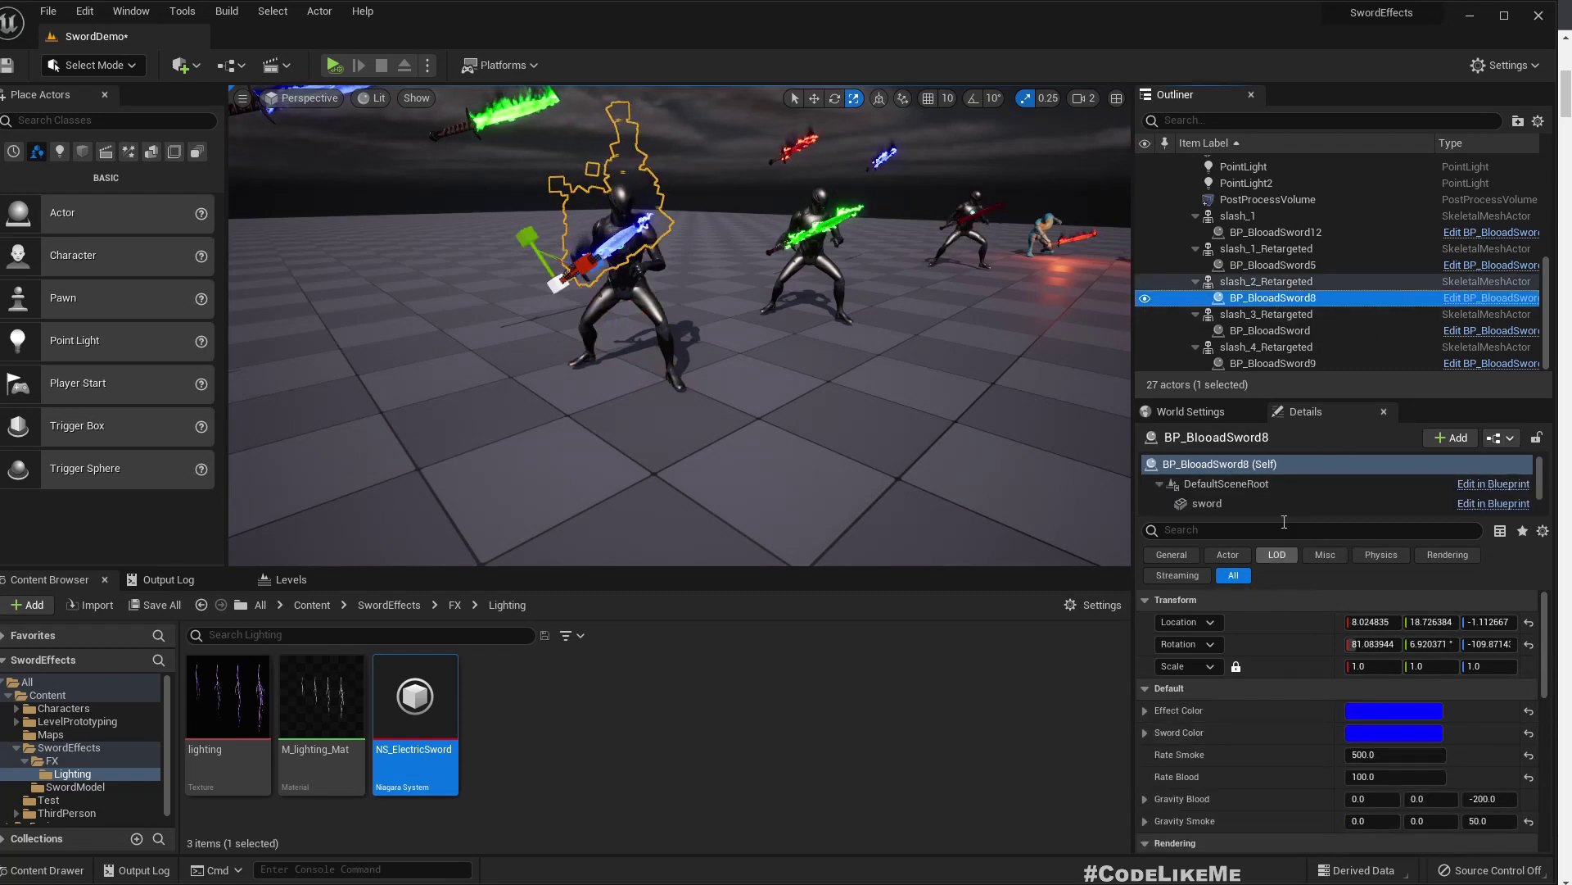
left_click(1269, 500)
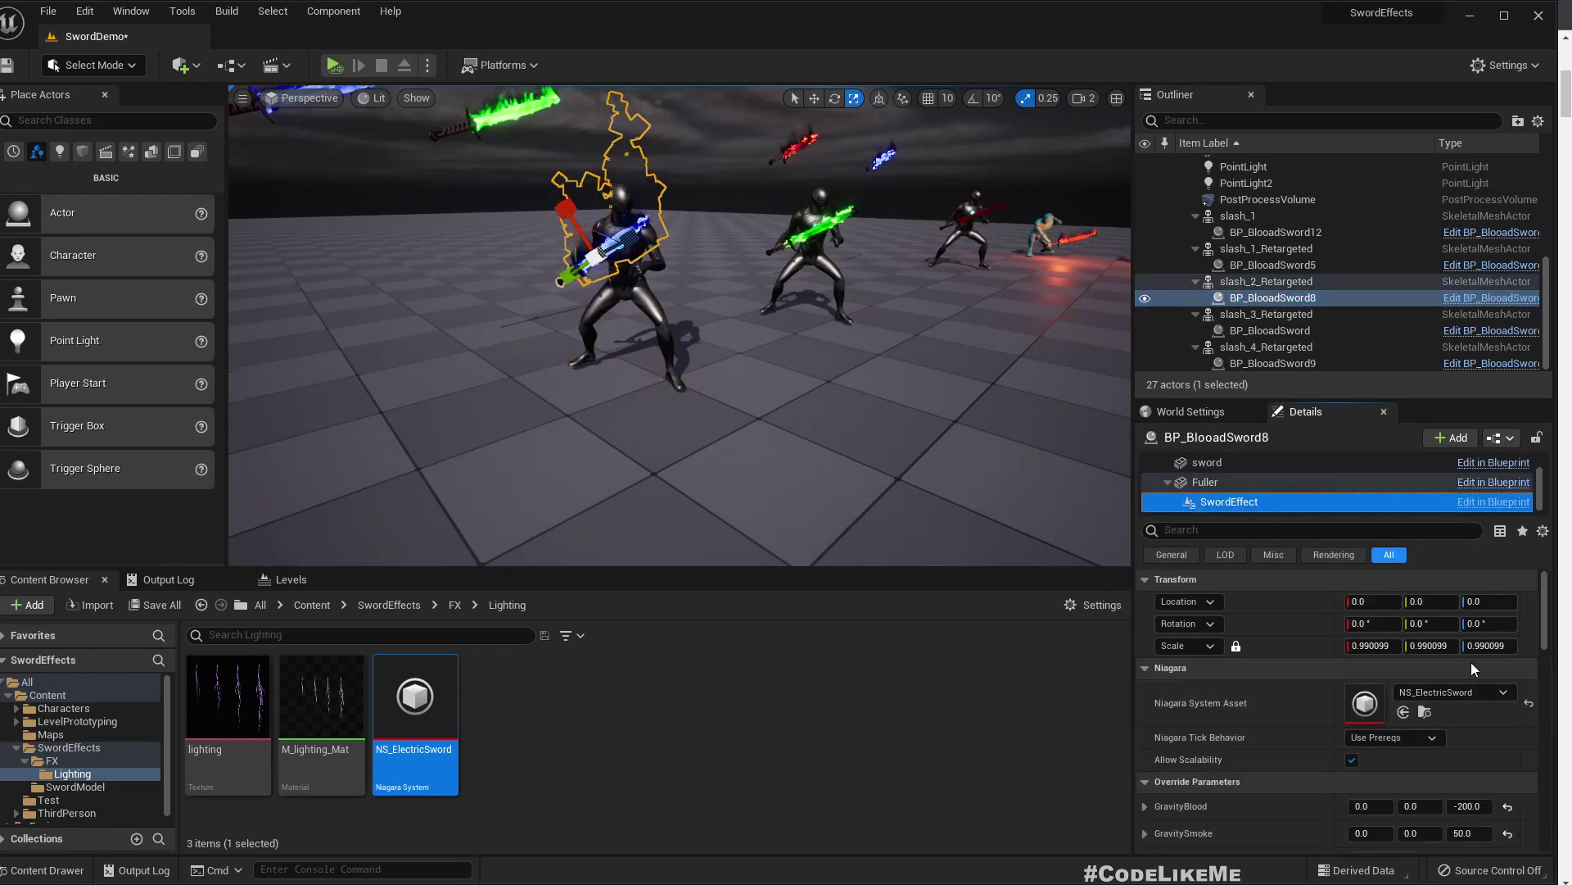
left_click(1425, 713)
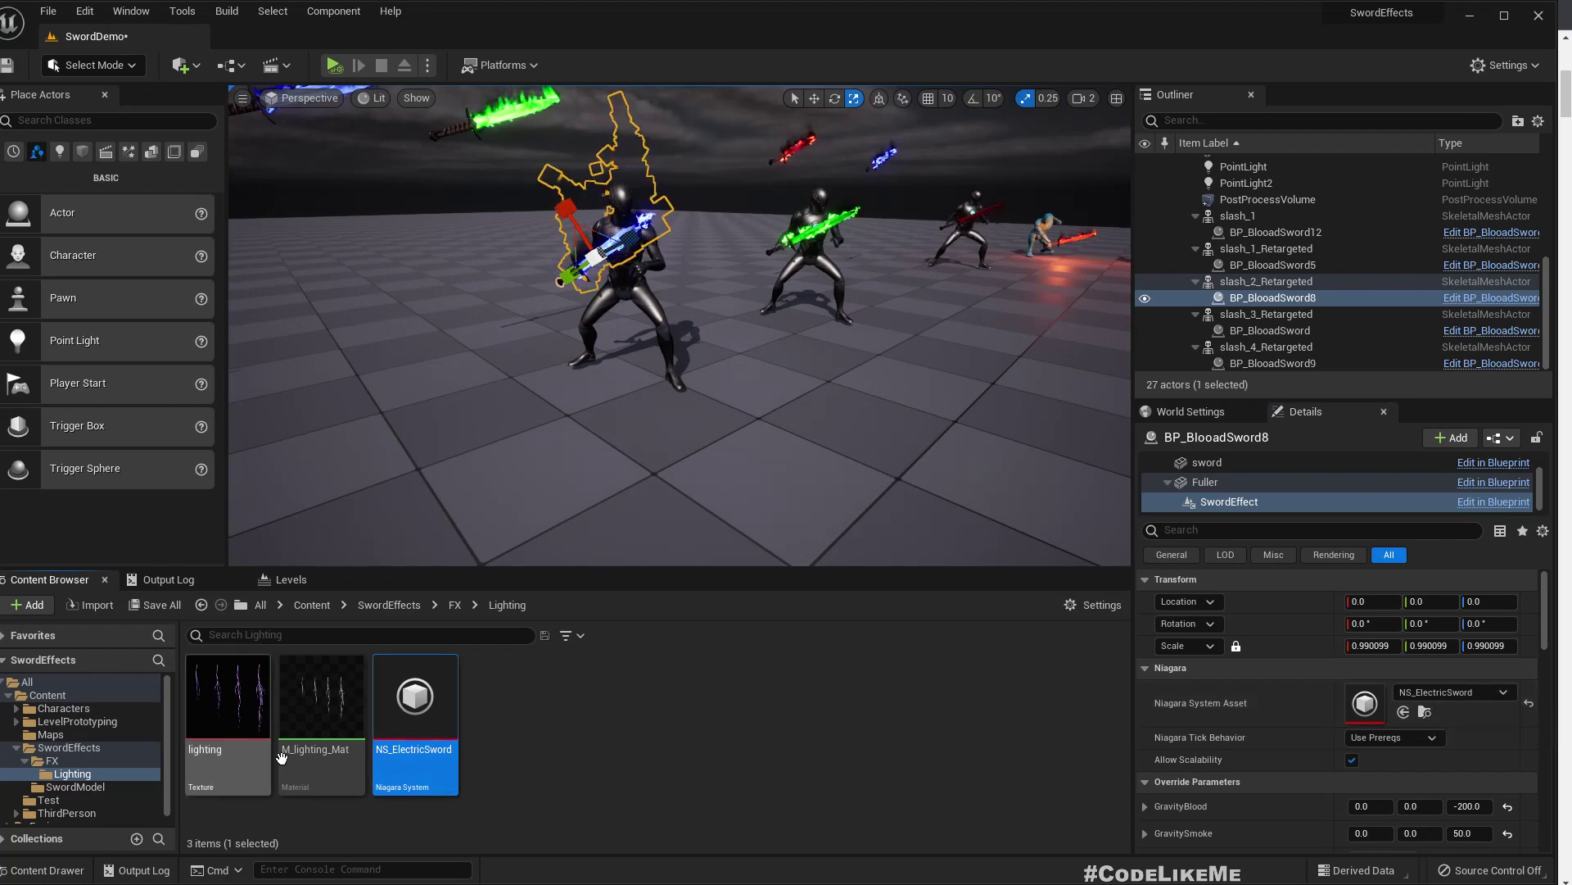
Open the NS_ElectricSword Niagara system, dock it in the main window and show its System Overview
double_click(420, 700)
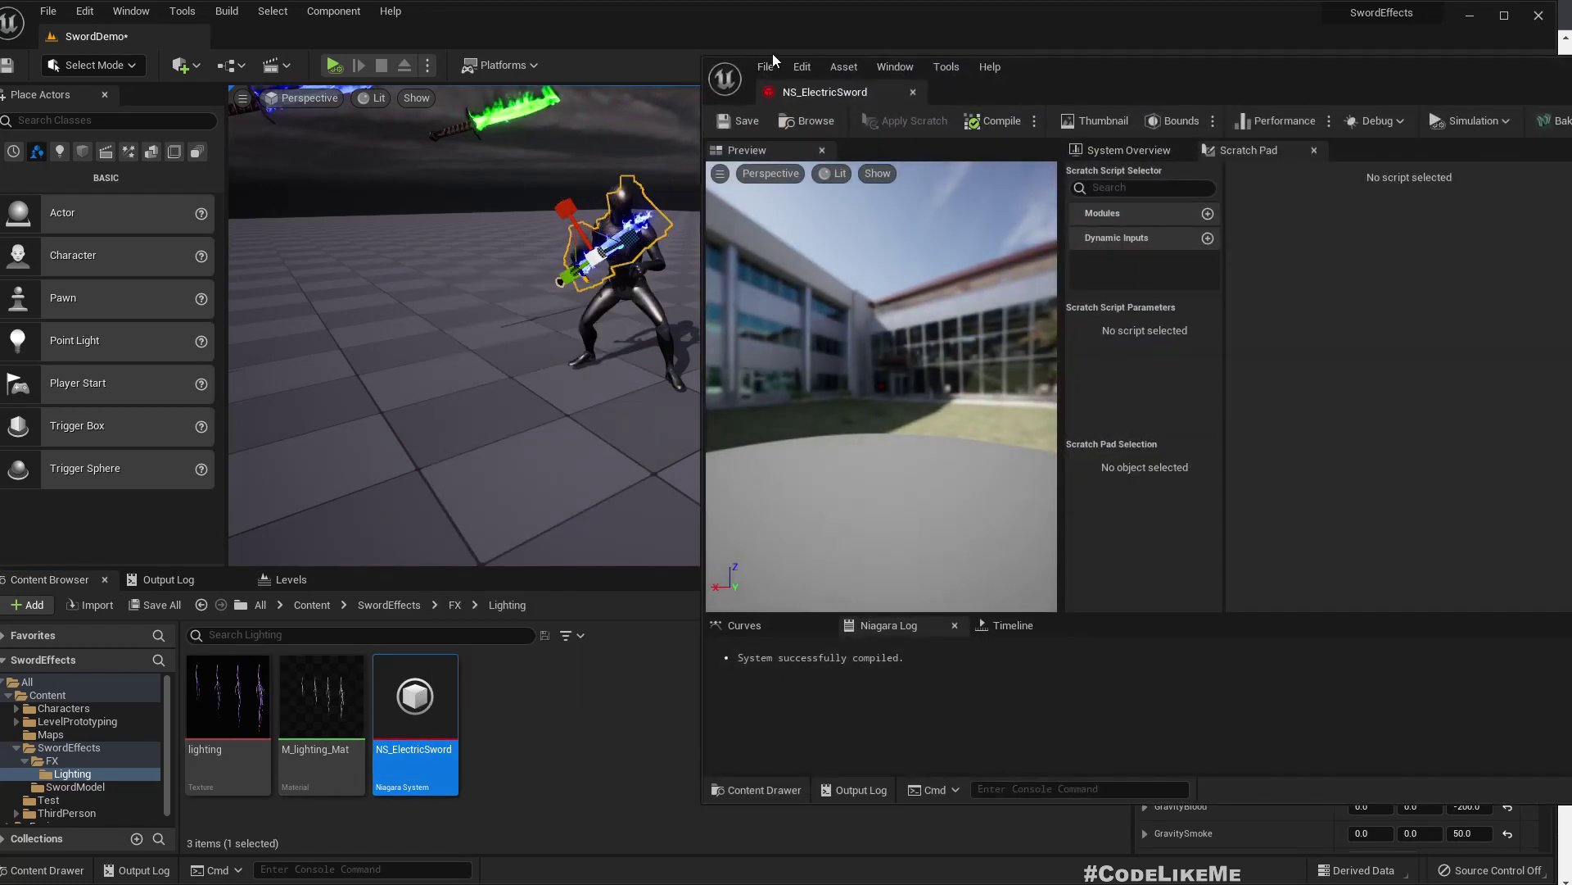
left_click_drag(821, 91, 639, 33)
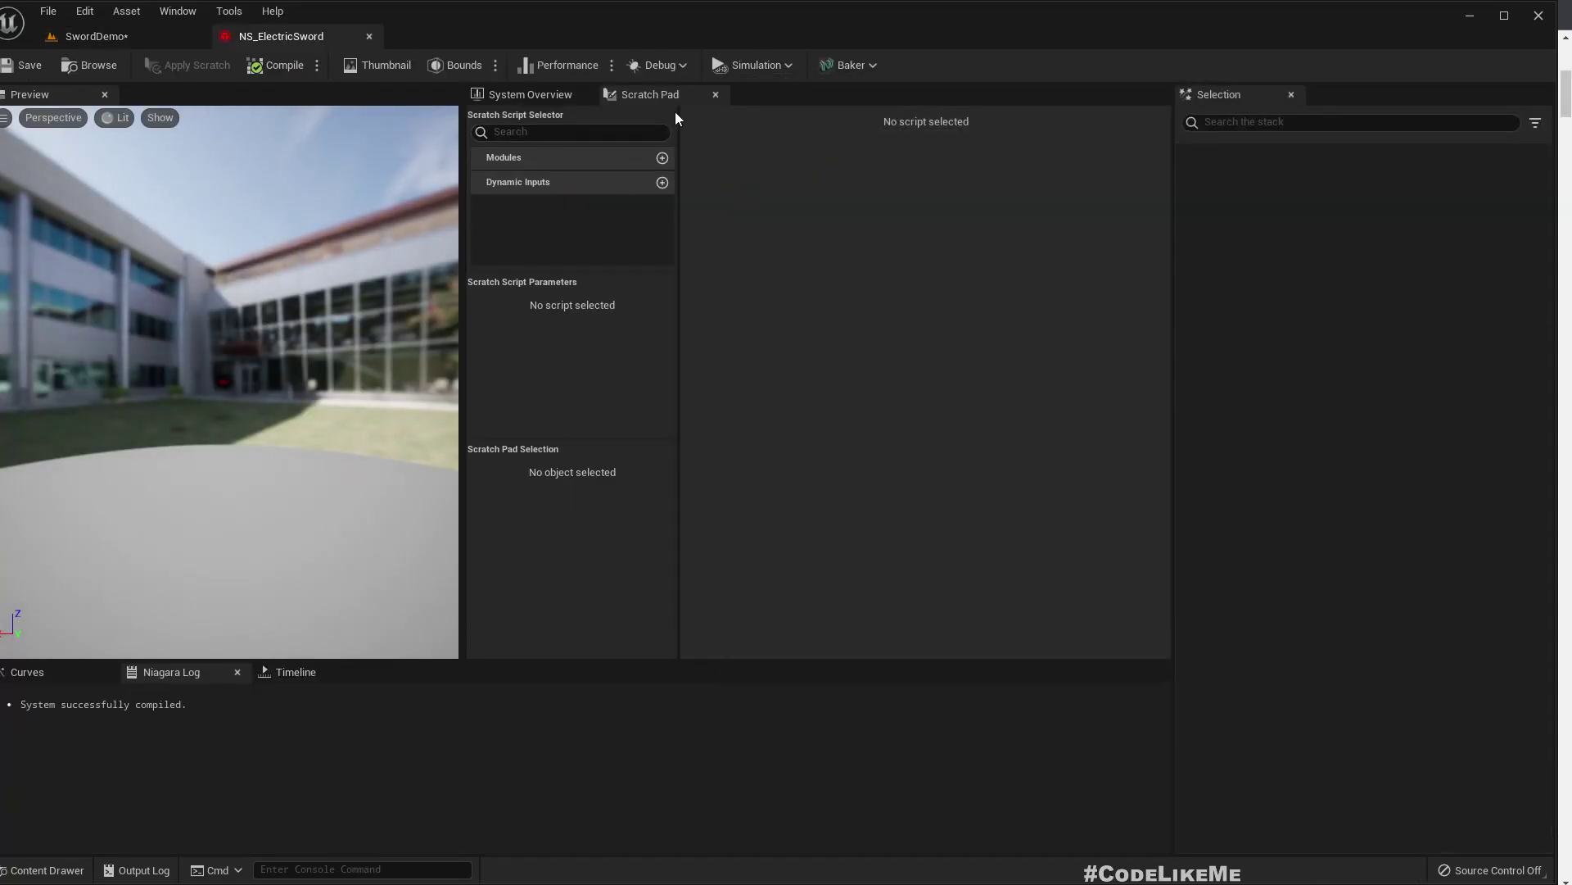
left_click(508, 96)
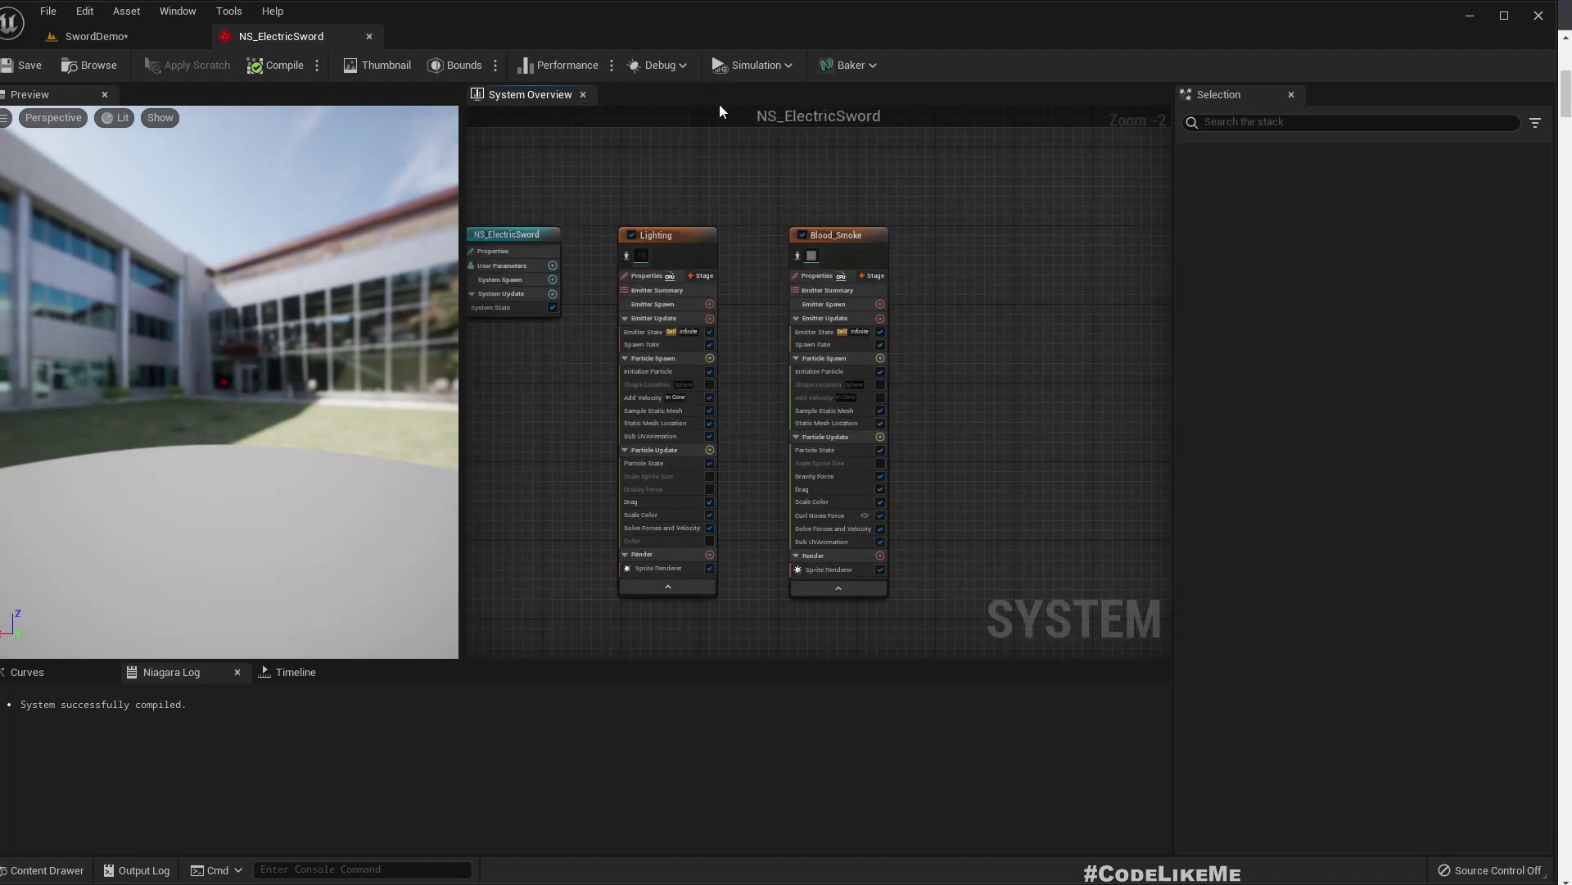
Inspect the NS_ElectricSword preview and review the SwordEffect component's override parameters in the SwordDemo level
left_click_drag(262, 336, 294, 306)
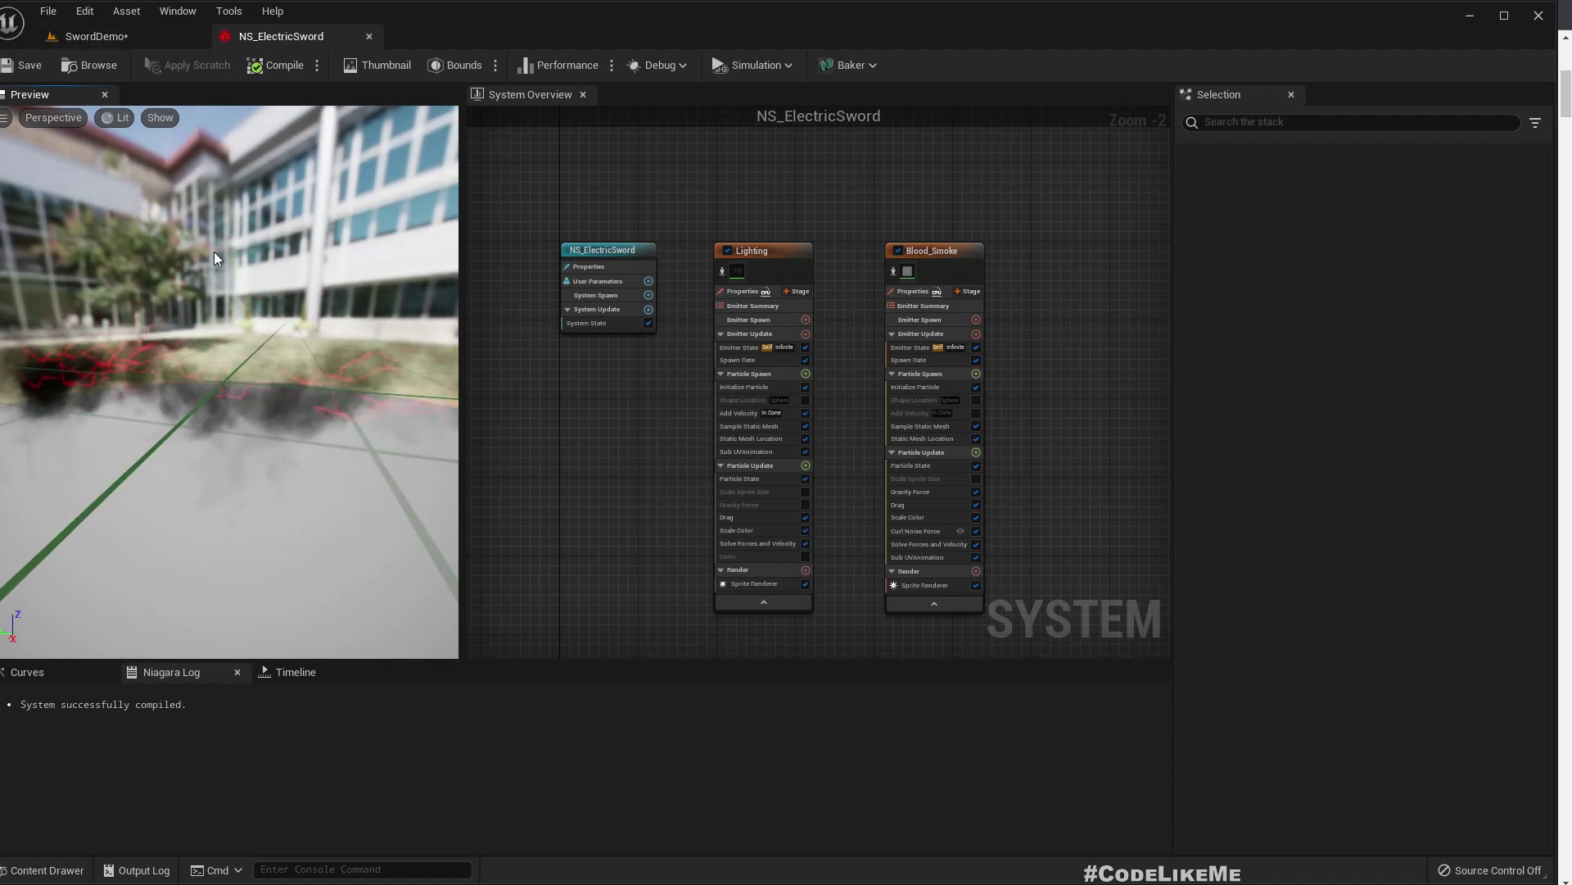
left_click_drag(214, 252, 223, 256)
right_click_drag(222, 256, 206, 296)
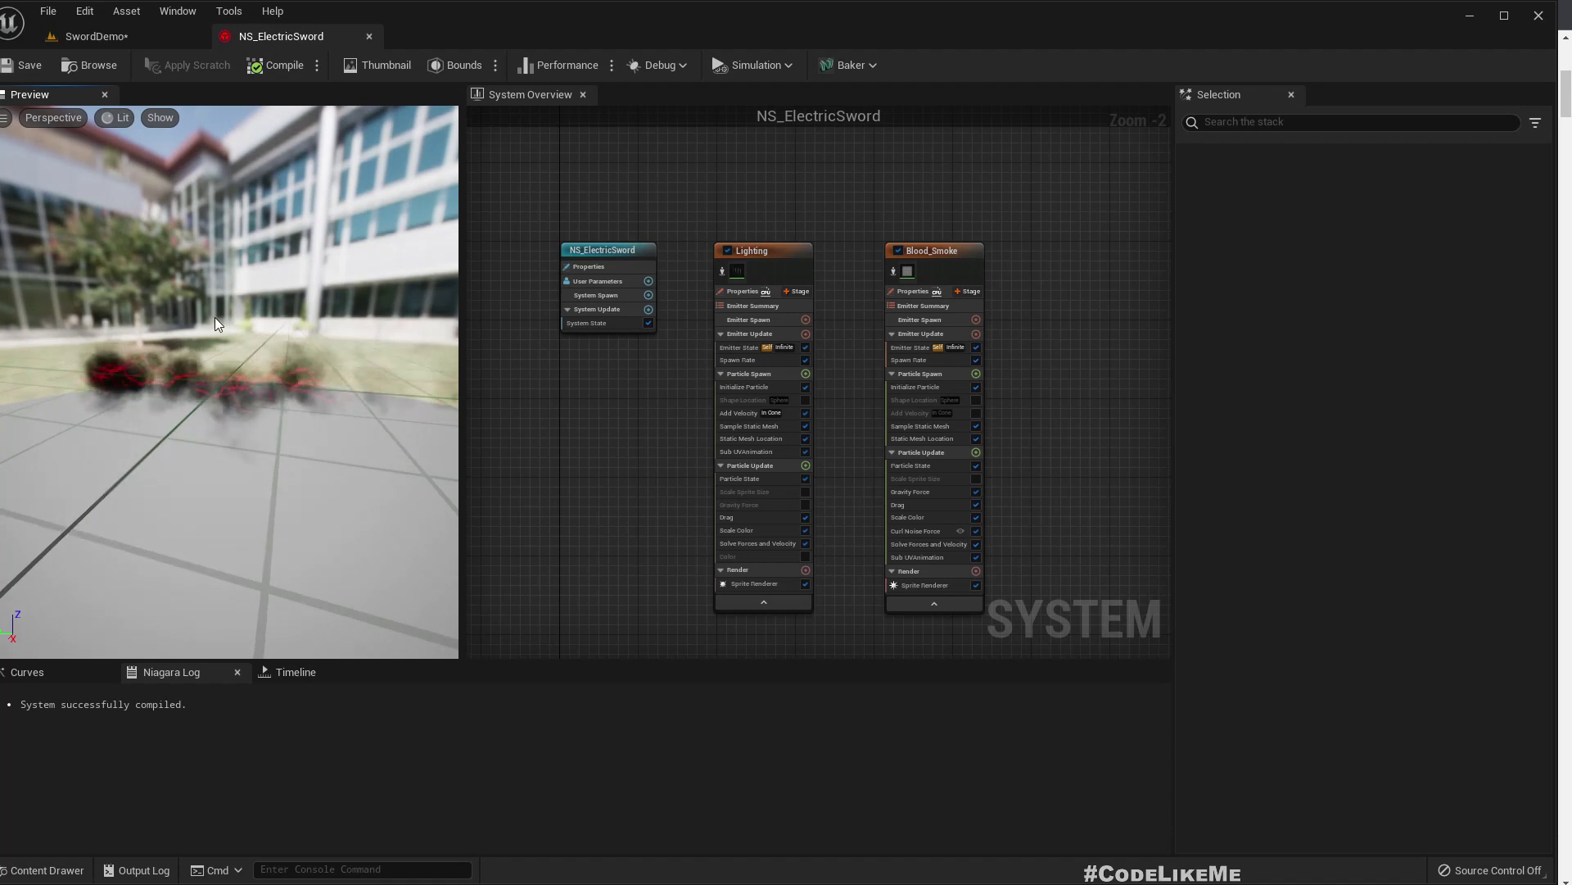
left_click_drag(206, 297, 216, 298)
left_click(127, 35)
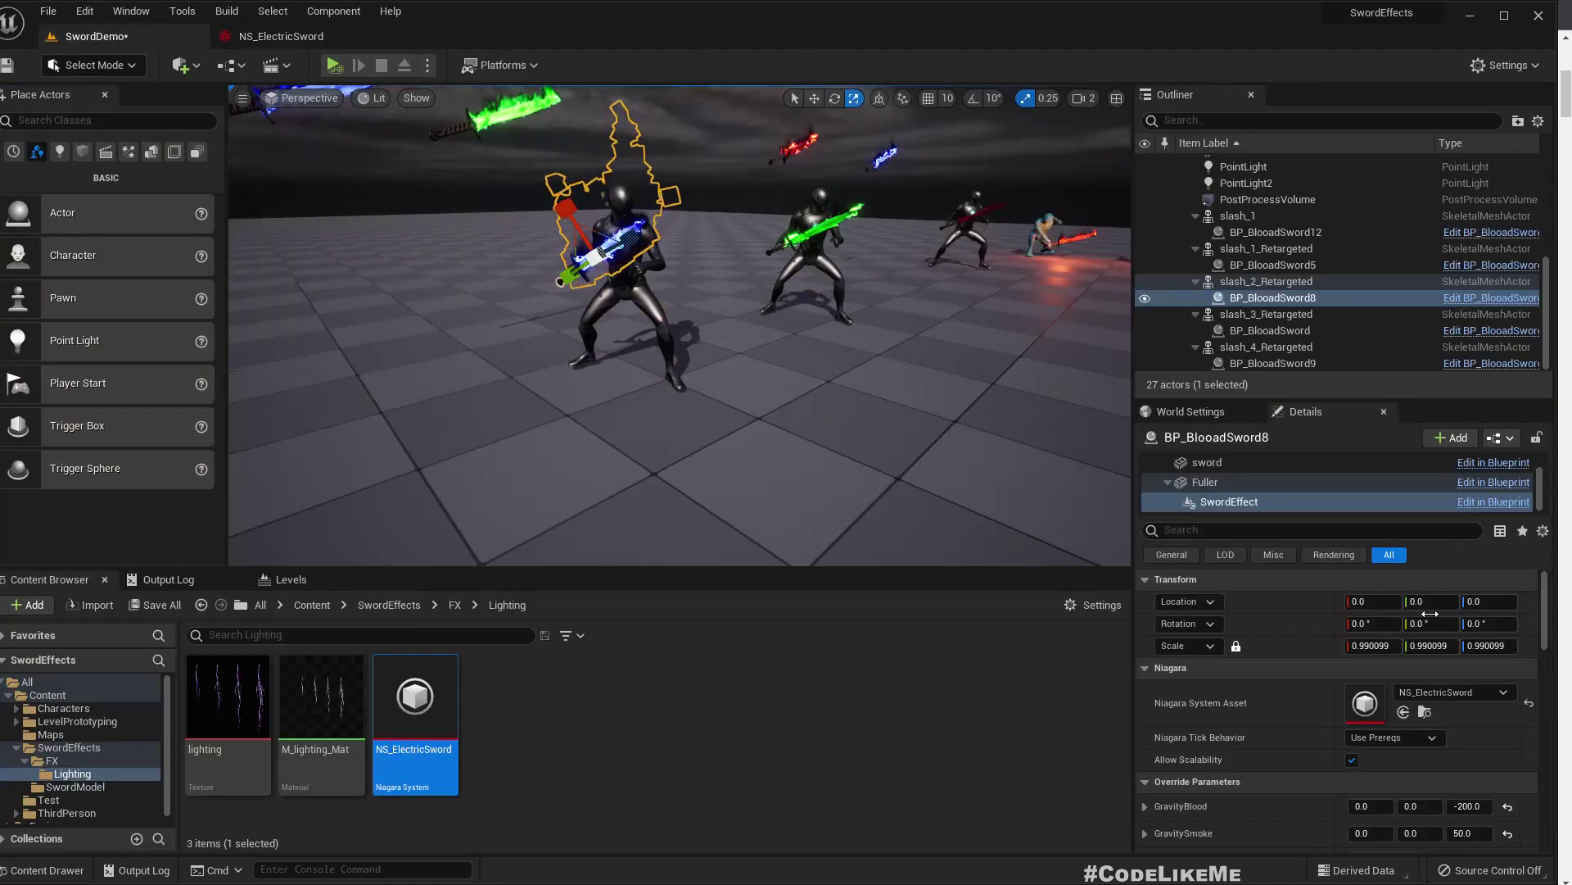
scroll(1435, 752, "down", 3)
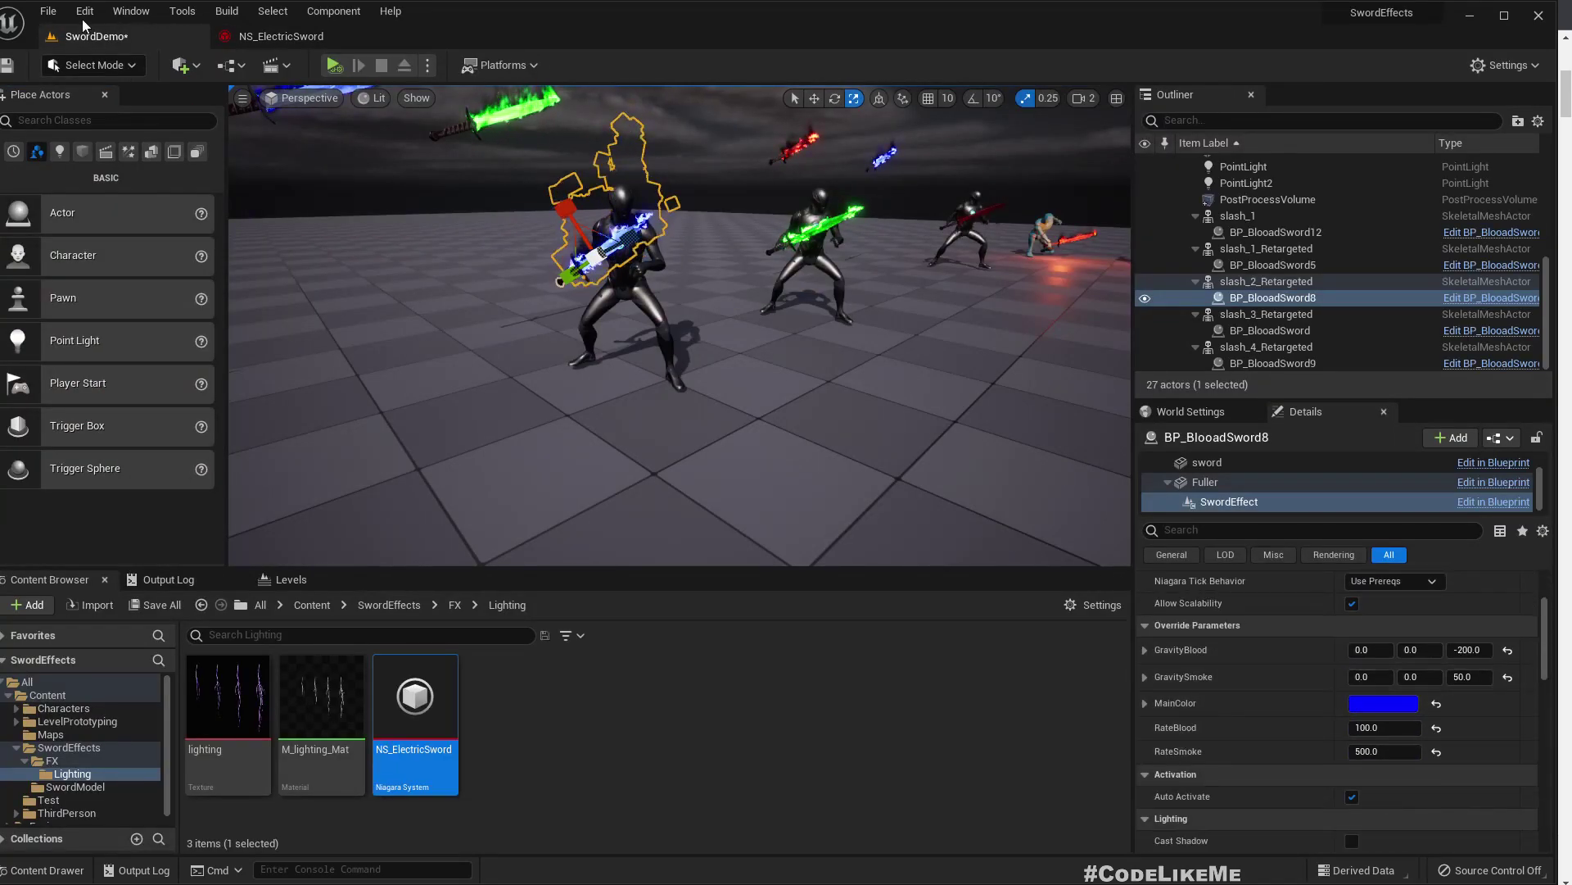
Enable Local Space in the Lighting emitter's properties of NS_ElectricSword
left_click(290, 36)
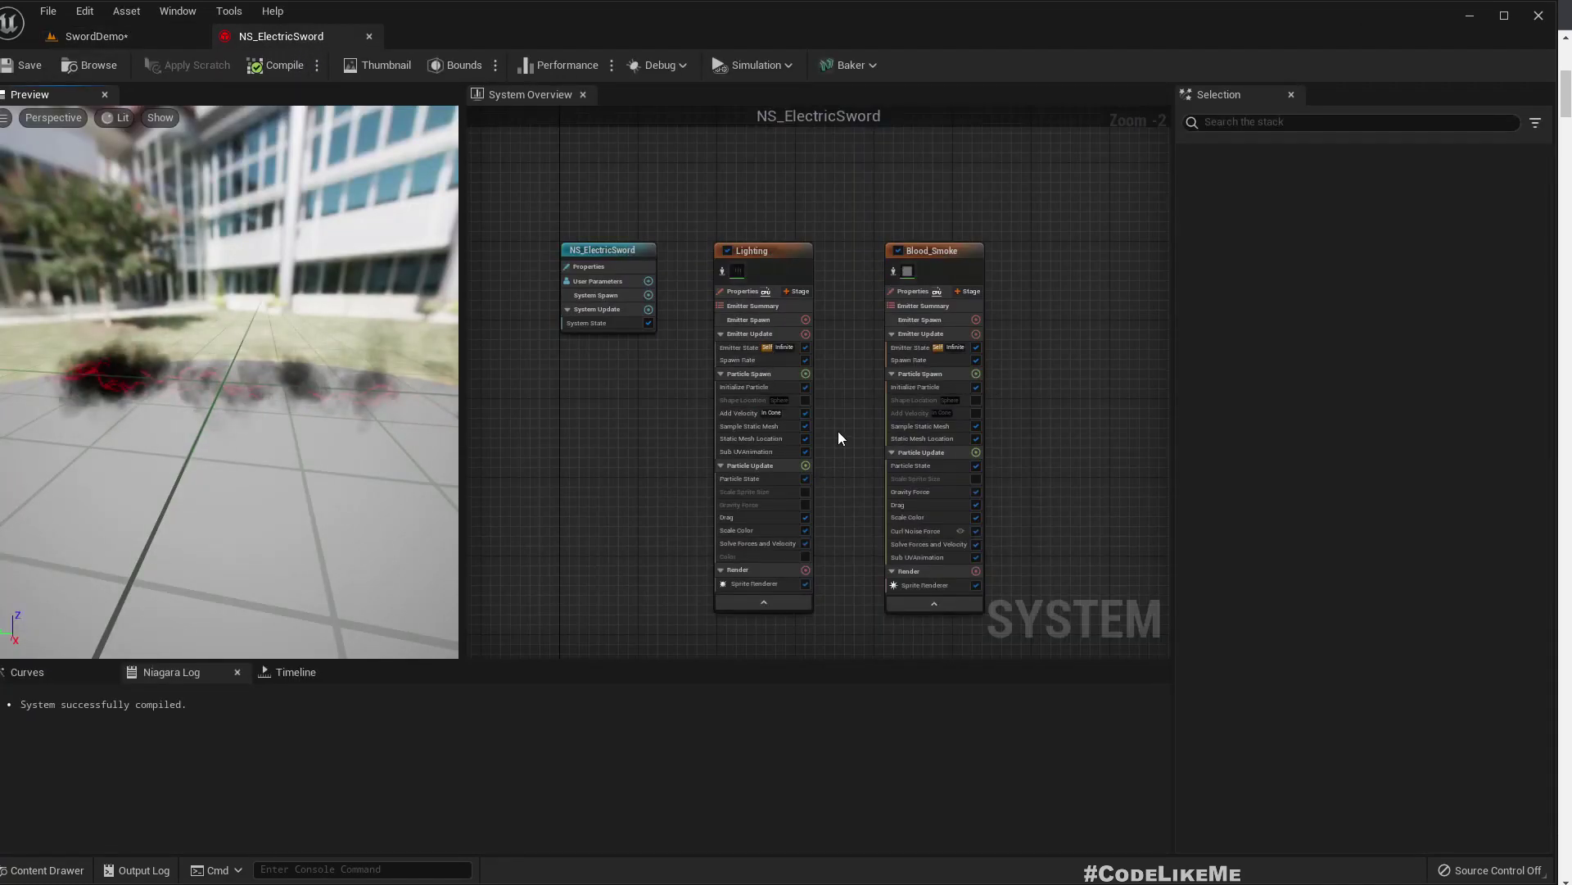
left_click(749, 290)
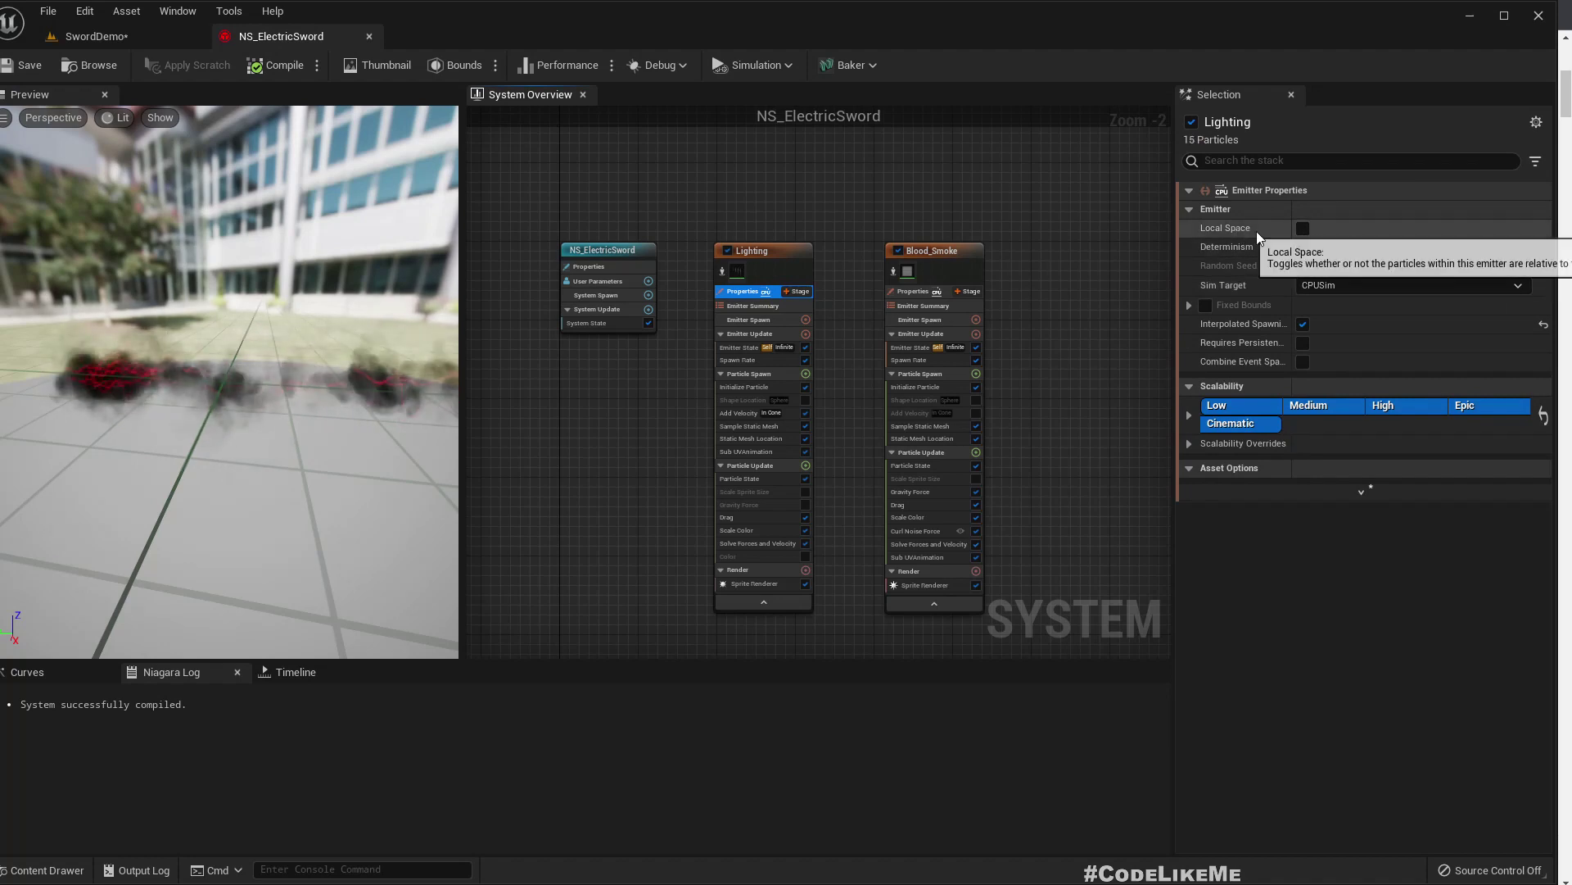
left_click(1302, 228)
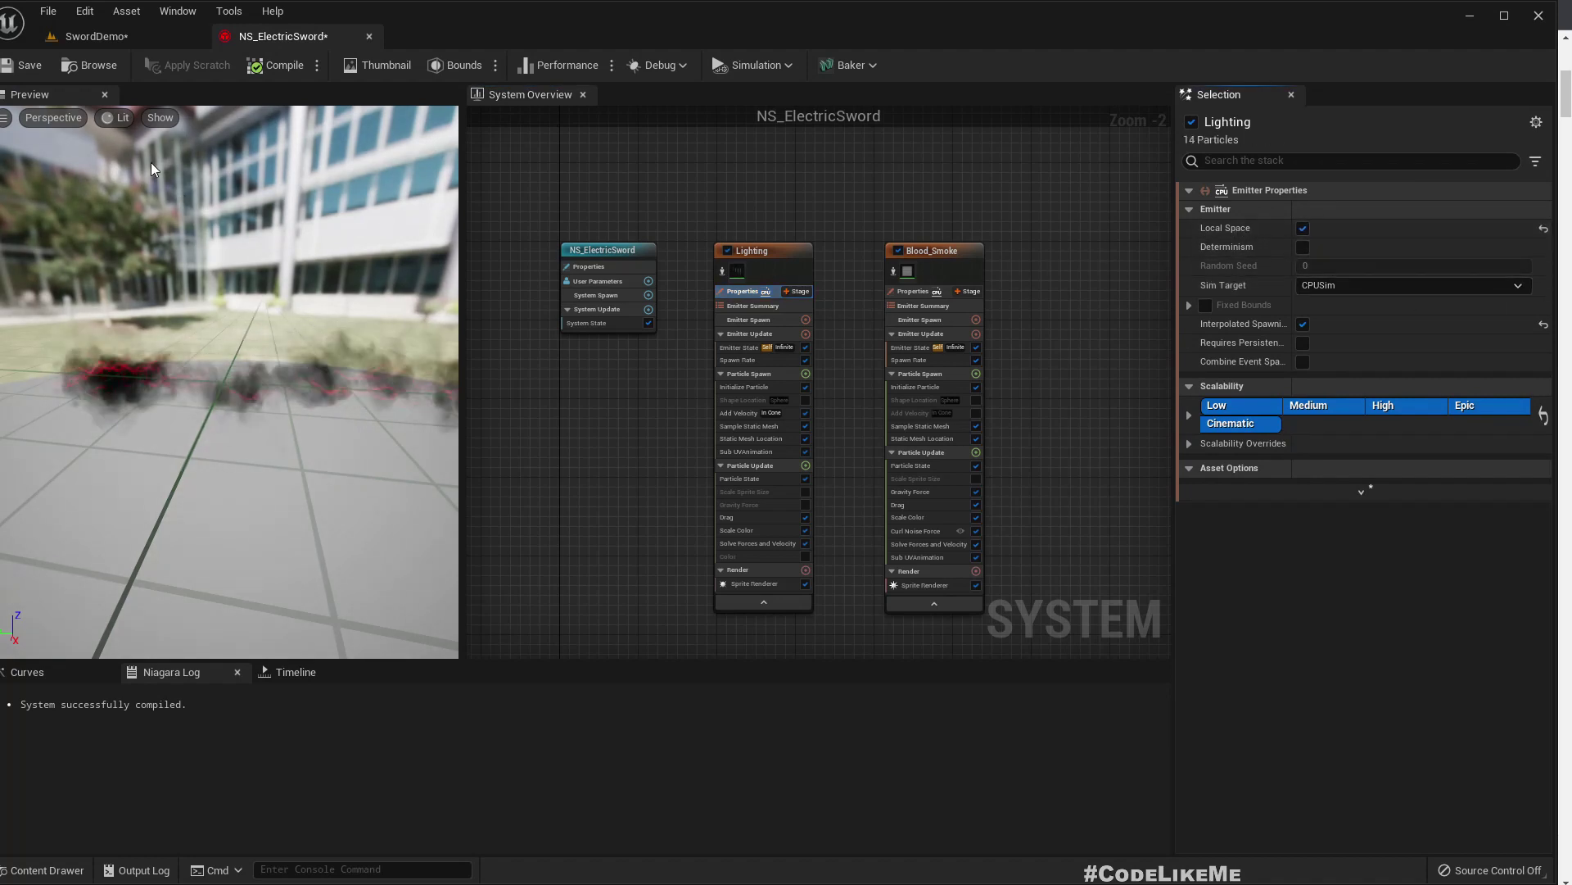
Test the Local Space change by running the SwordDemo level, watching the sword slashes and stopping the run
left_click(94, 37)
left_click(468, 230)
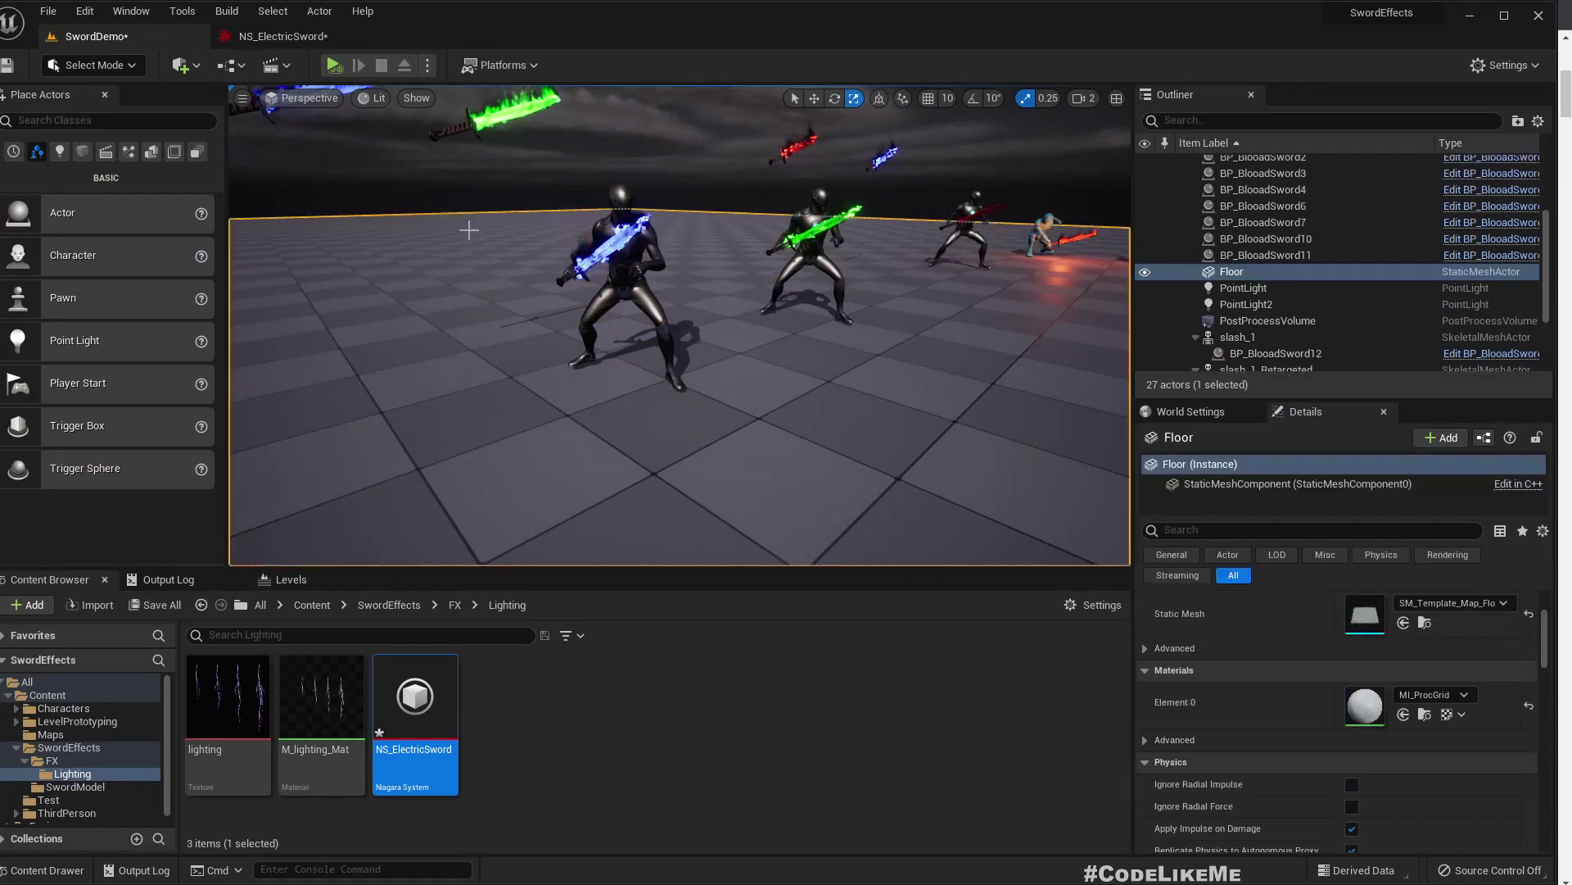
left_click(333, 64)
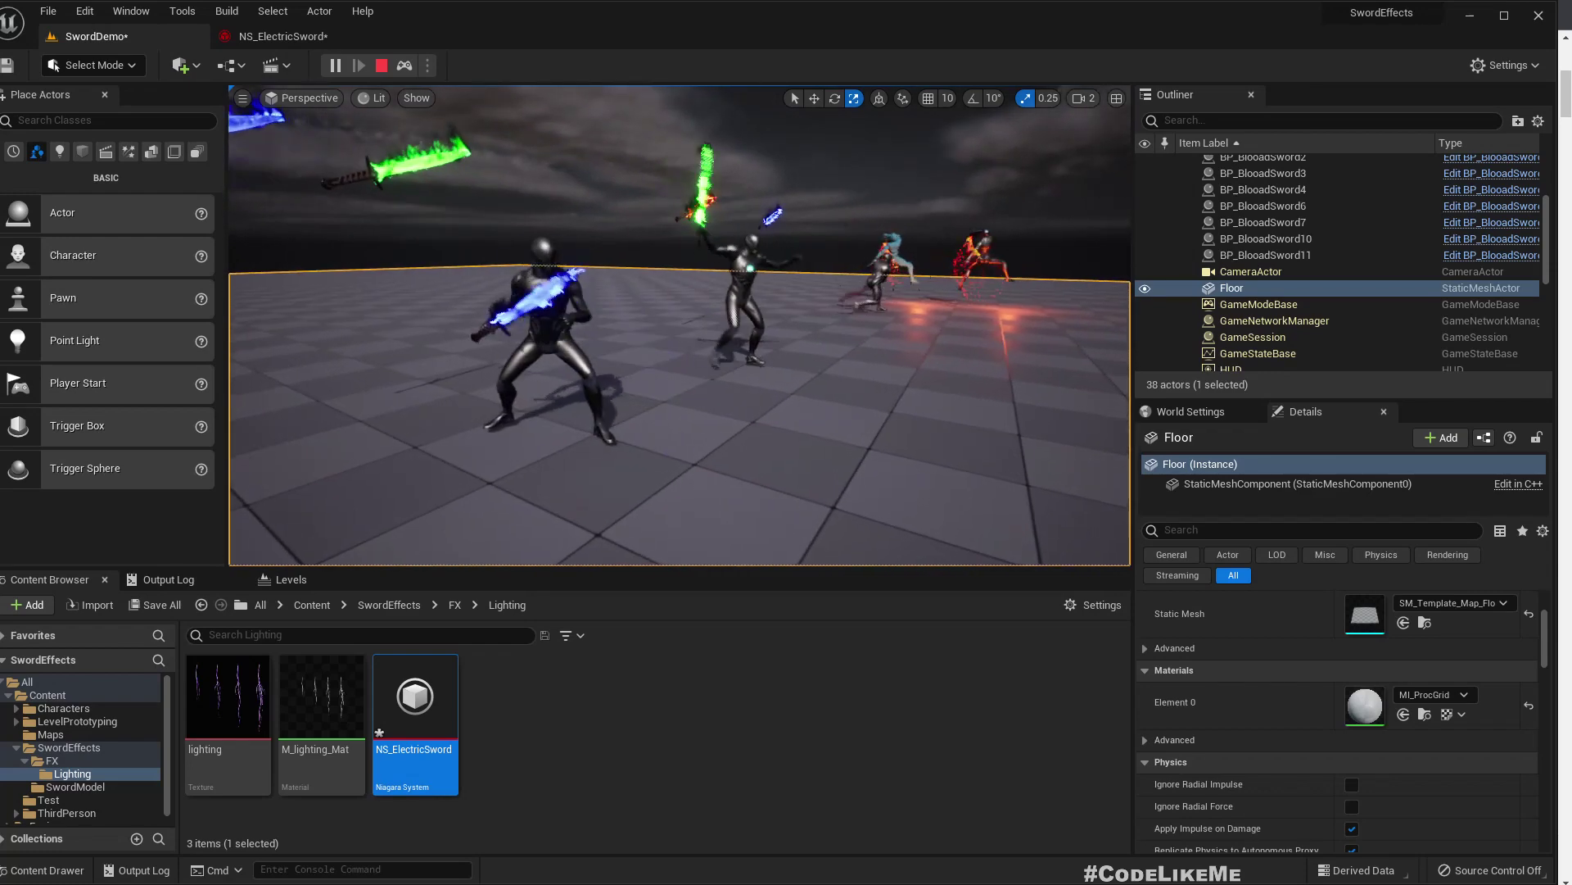
key("Escape")
left_click(596, 193)
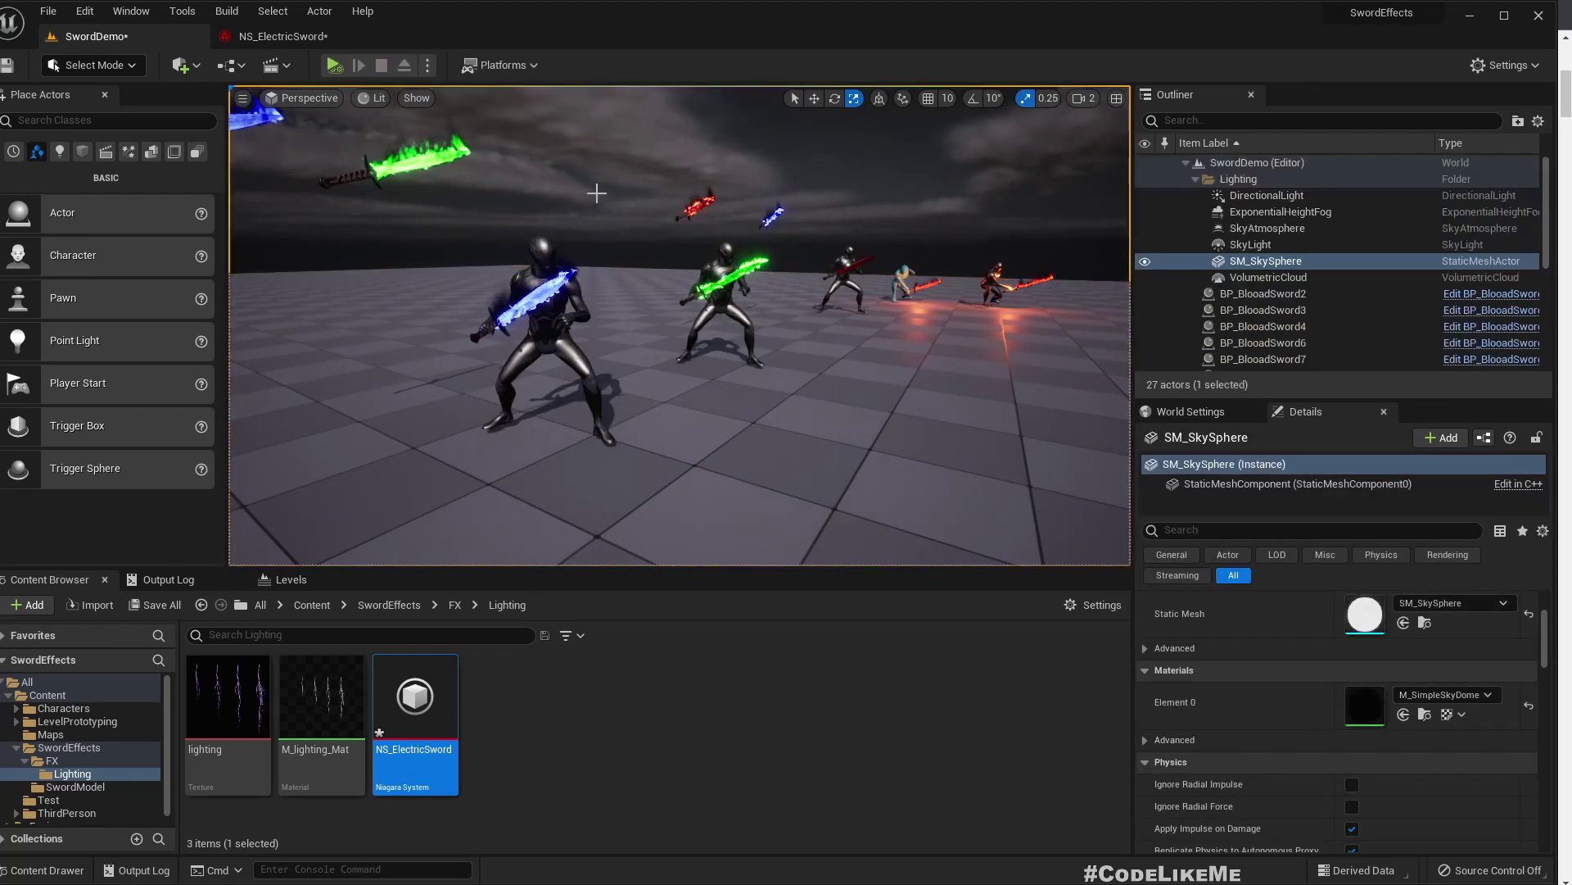
Add a new emitter to NS_ElectricSword from the Dynamic Beam template
left_click(296, 36)
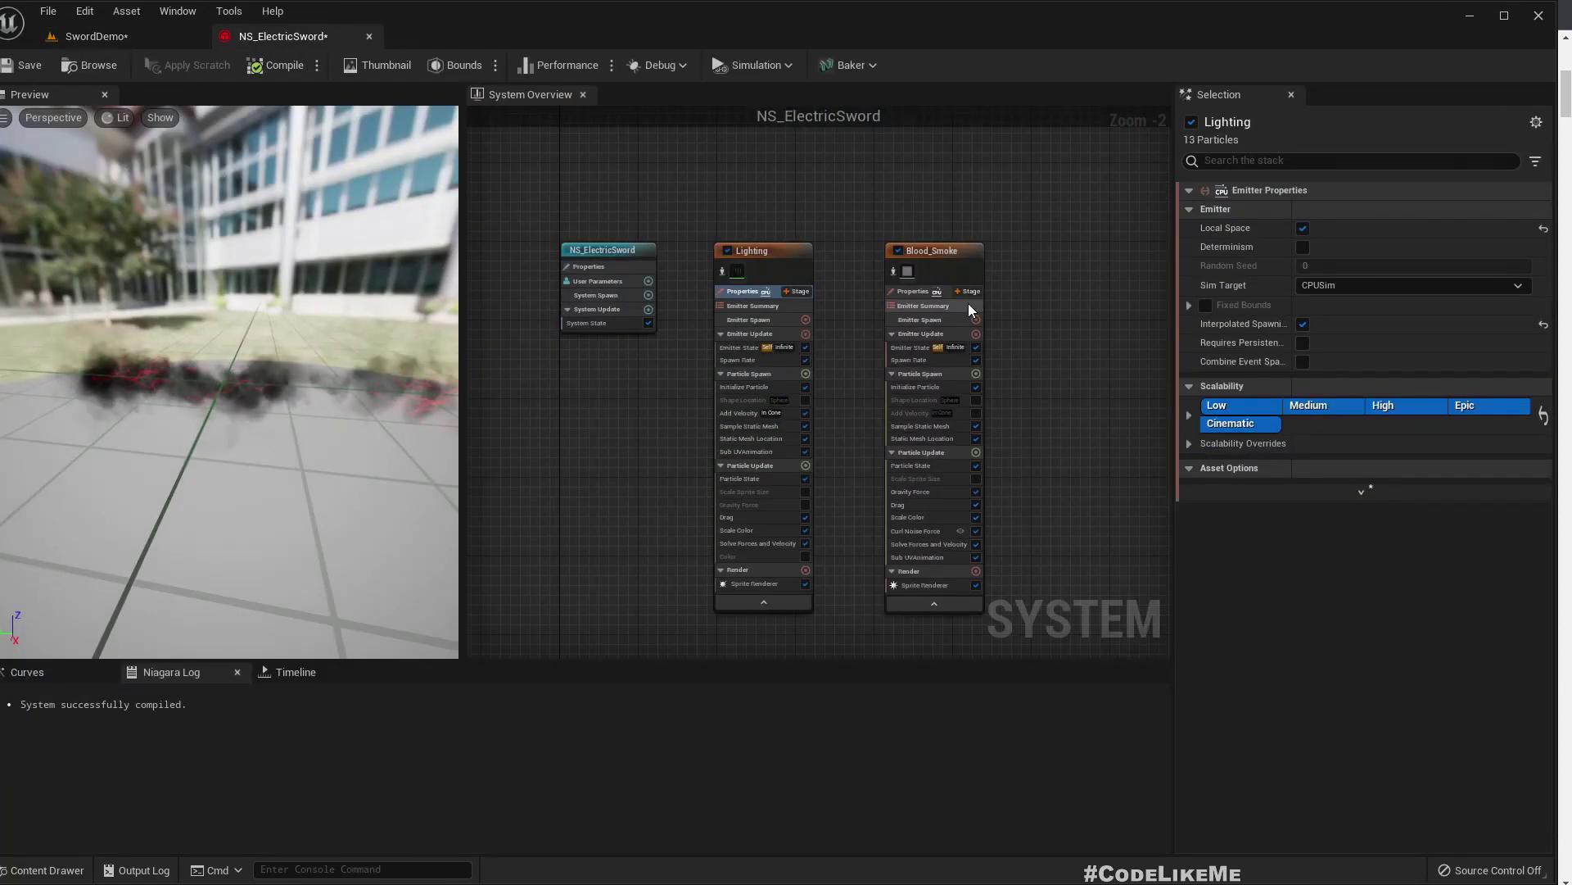
right_click_drag(1039, 259, 873, 223)
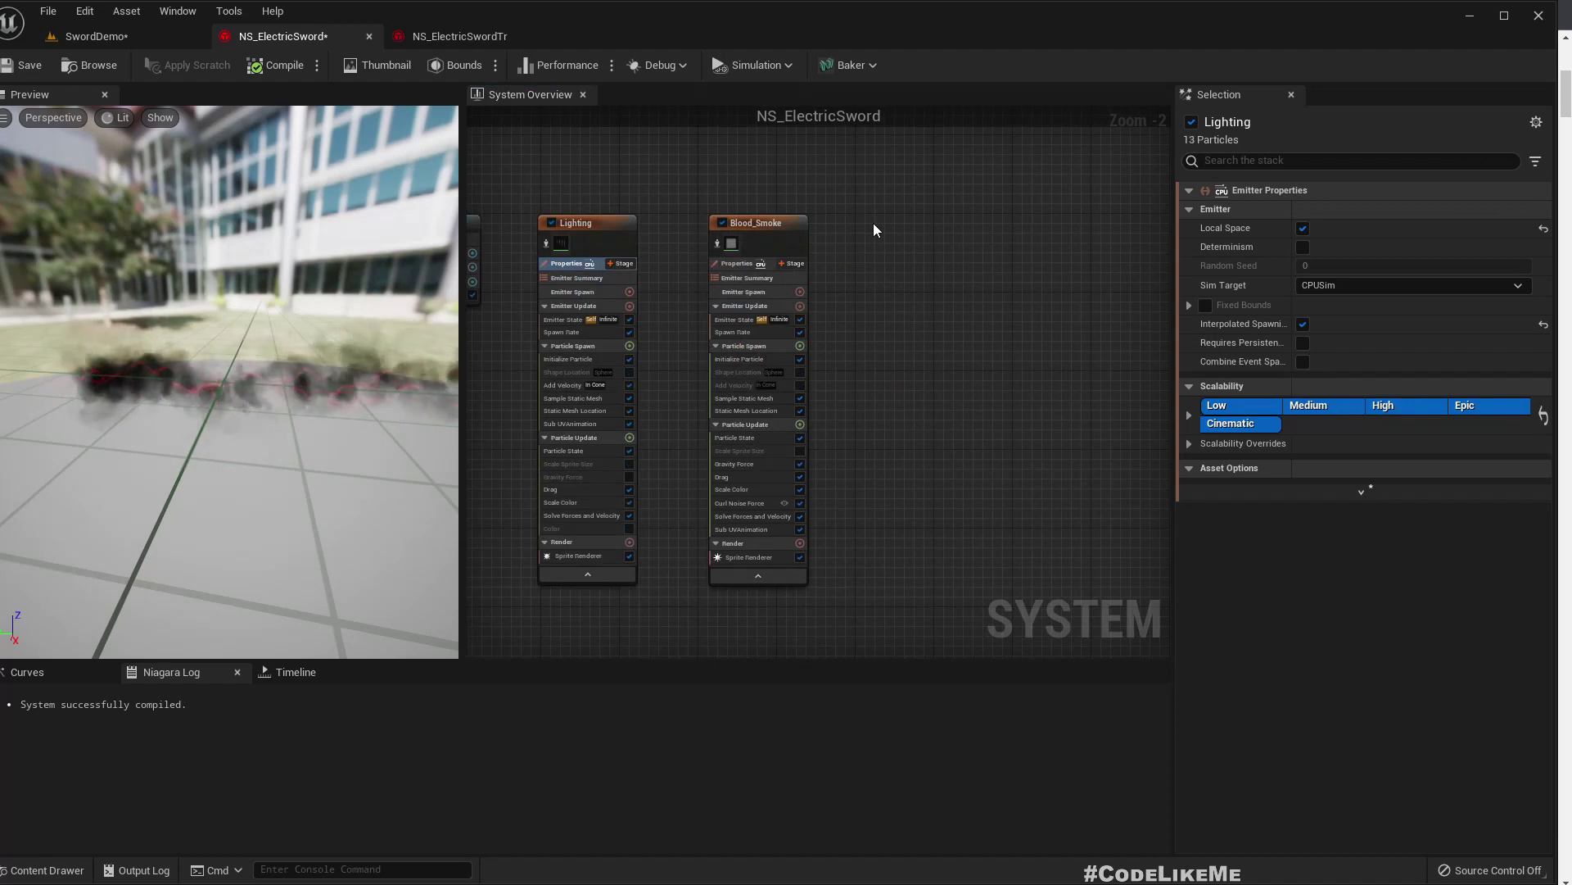
right_click(960, 257)
left_click(987, 288)
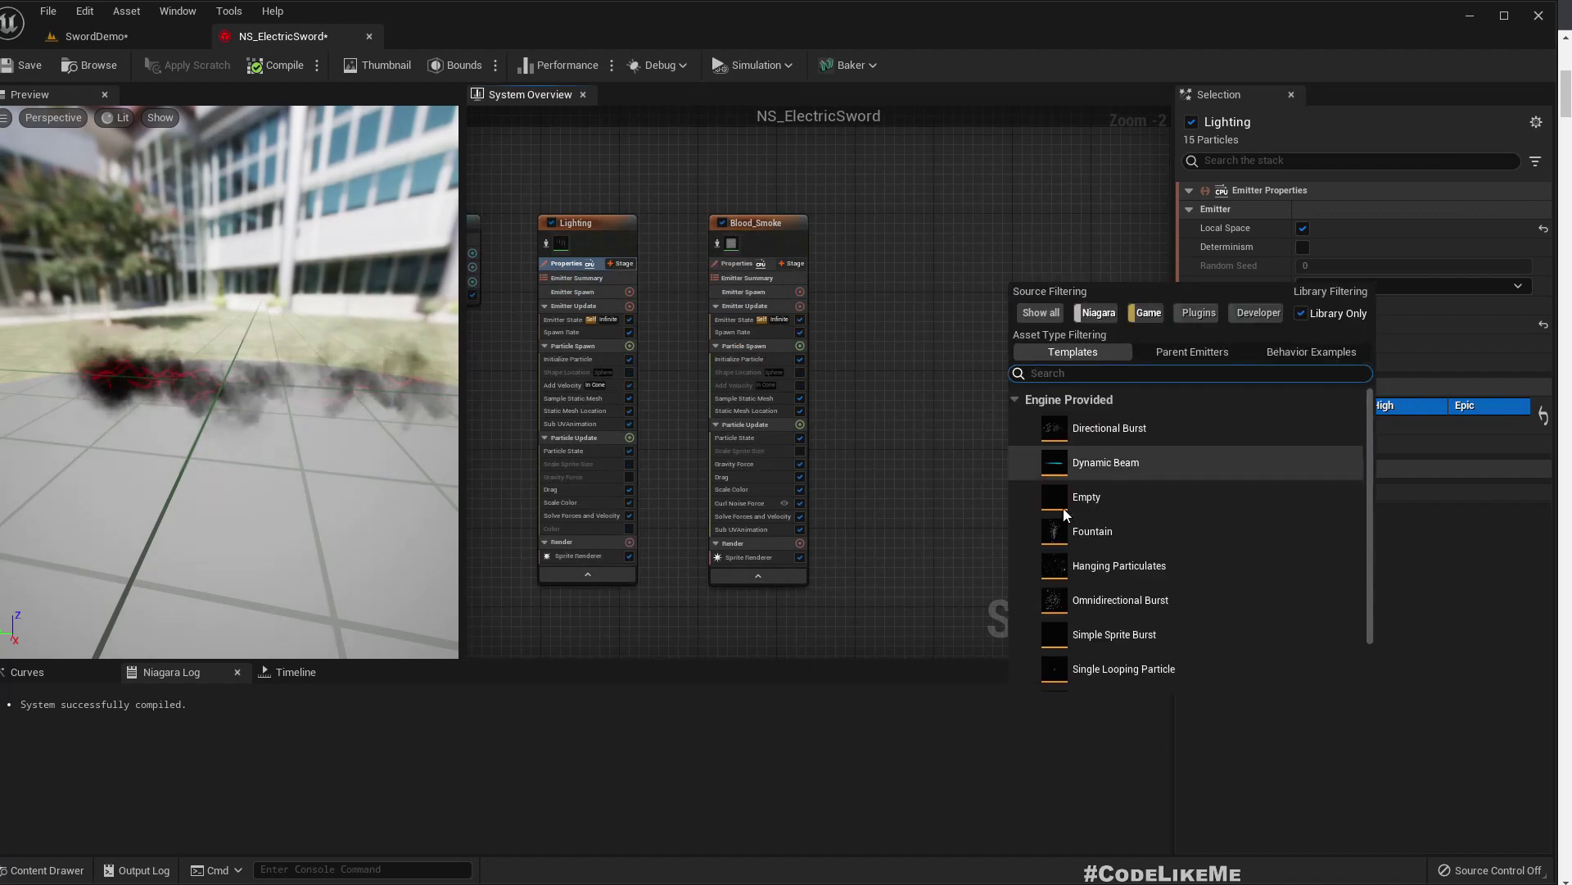
scroll(1163, 538, "down", 3)
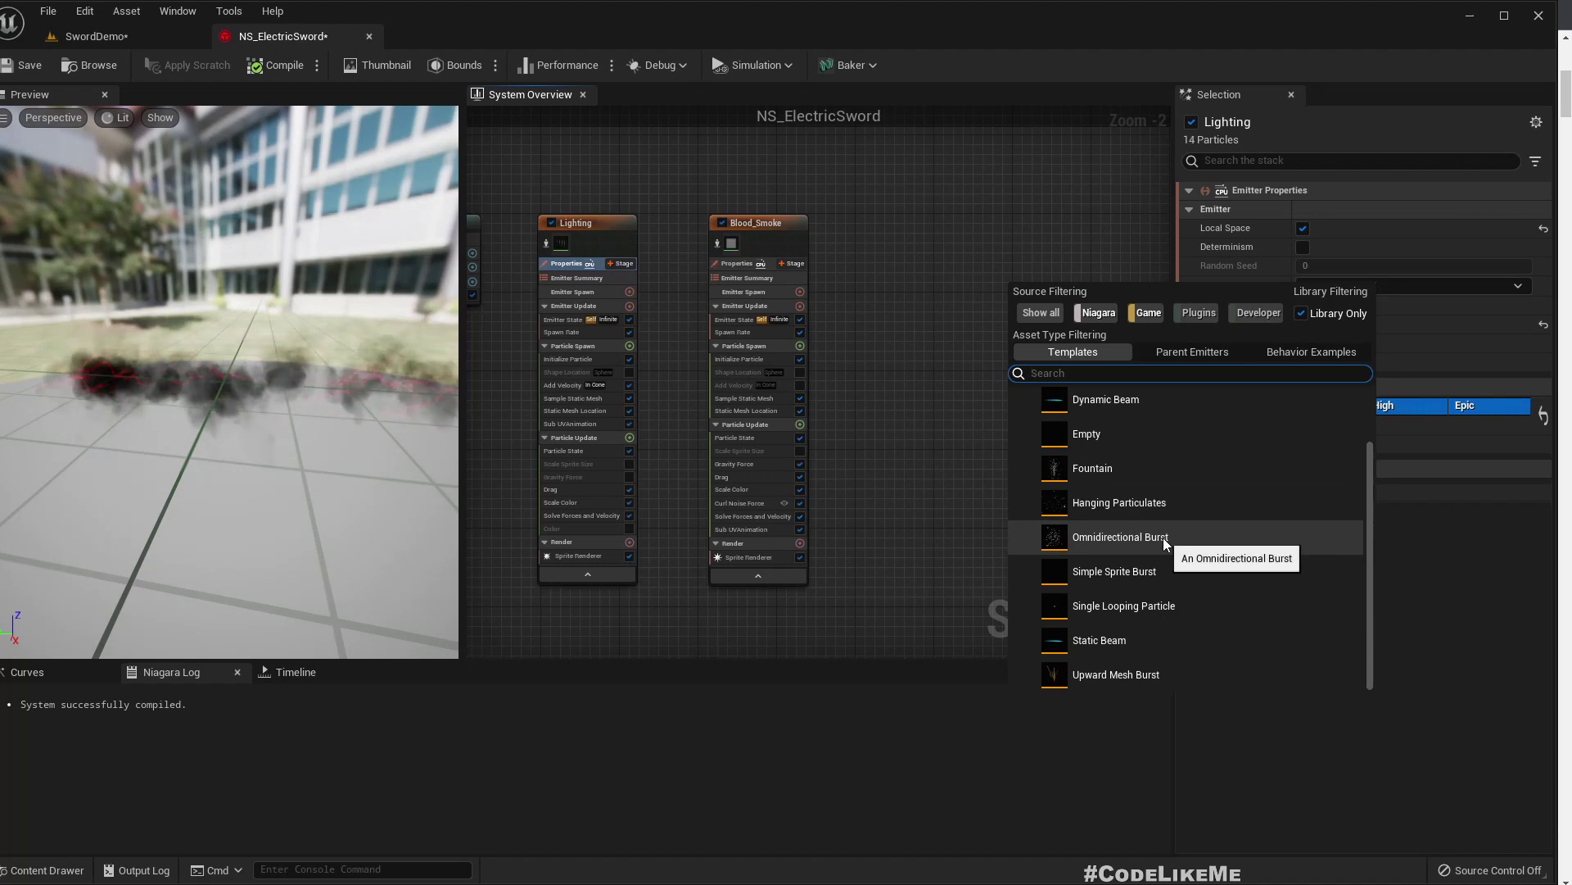
scroll(1163, 537, "up", 3)
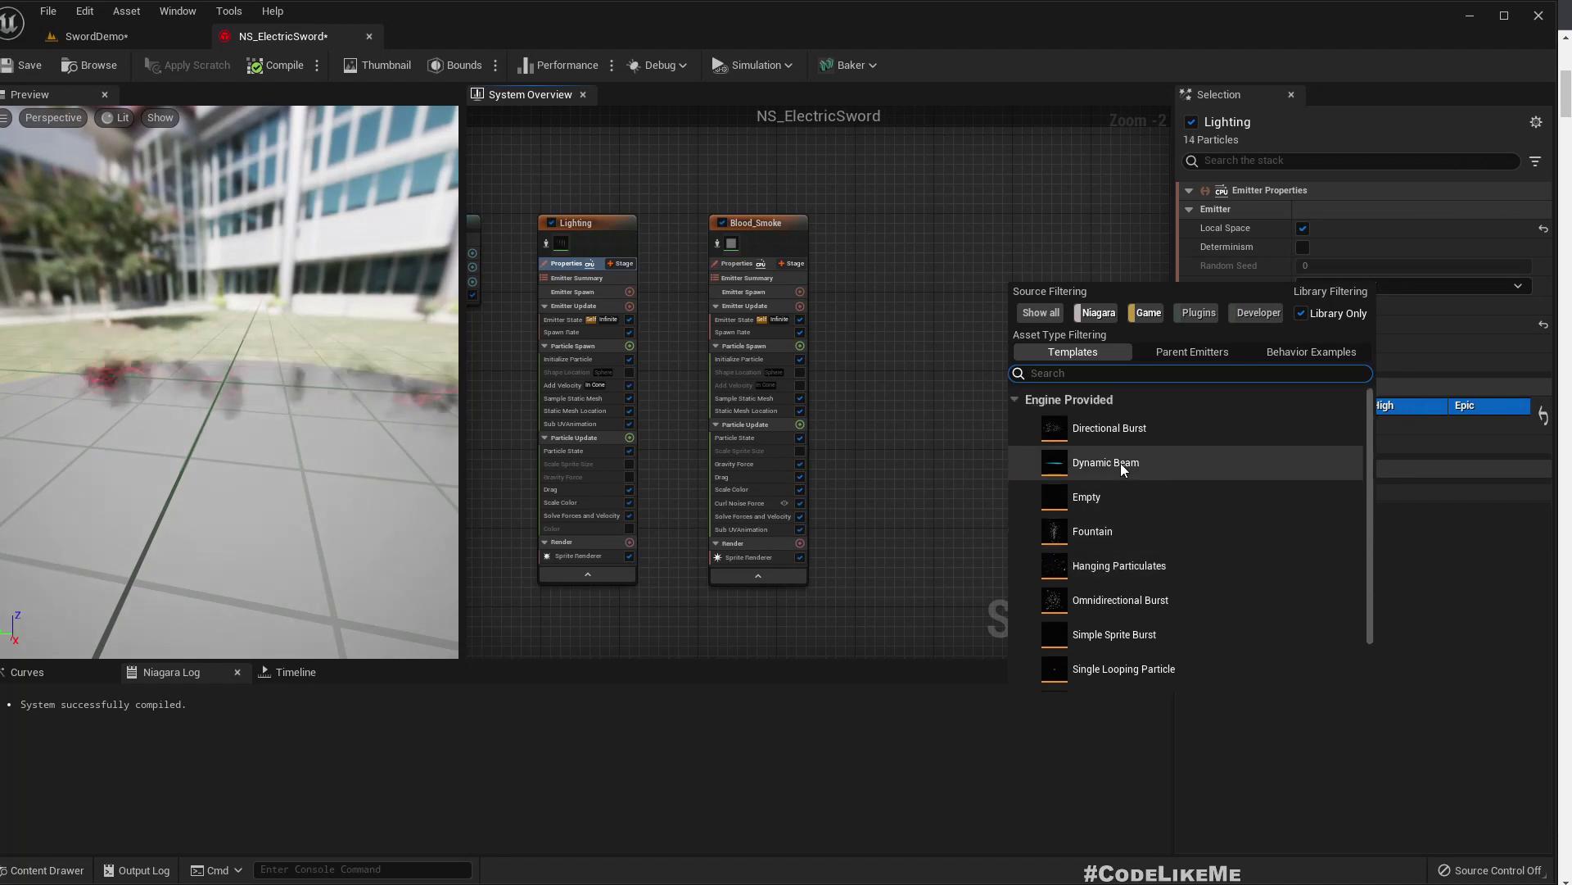
double_click(1120, 462)
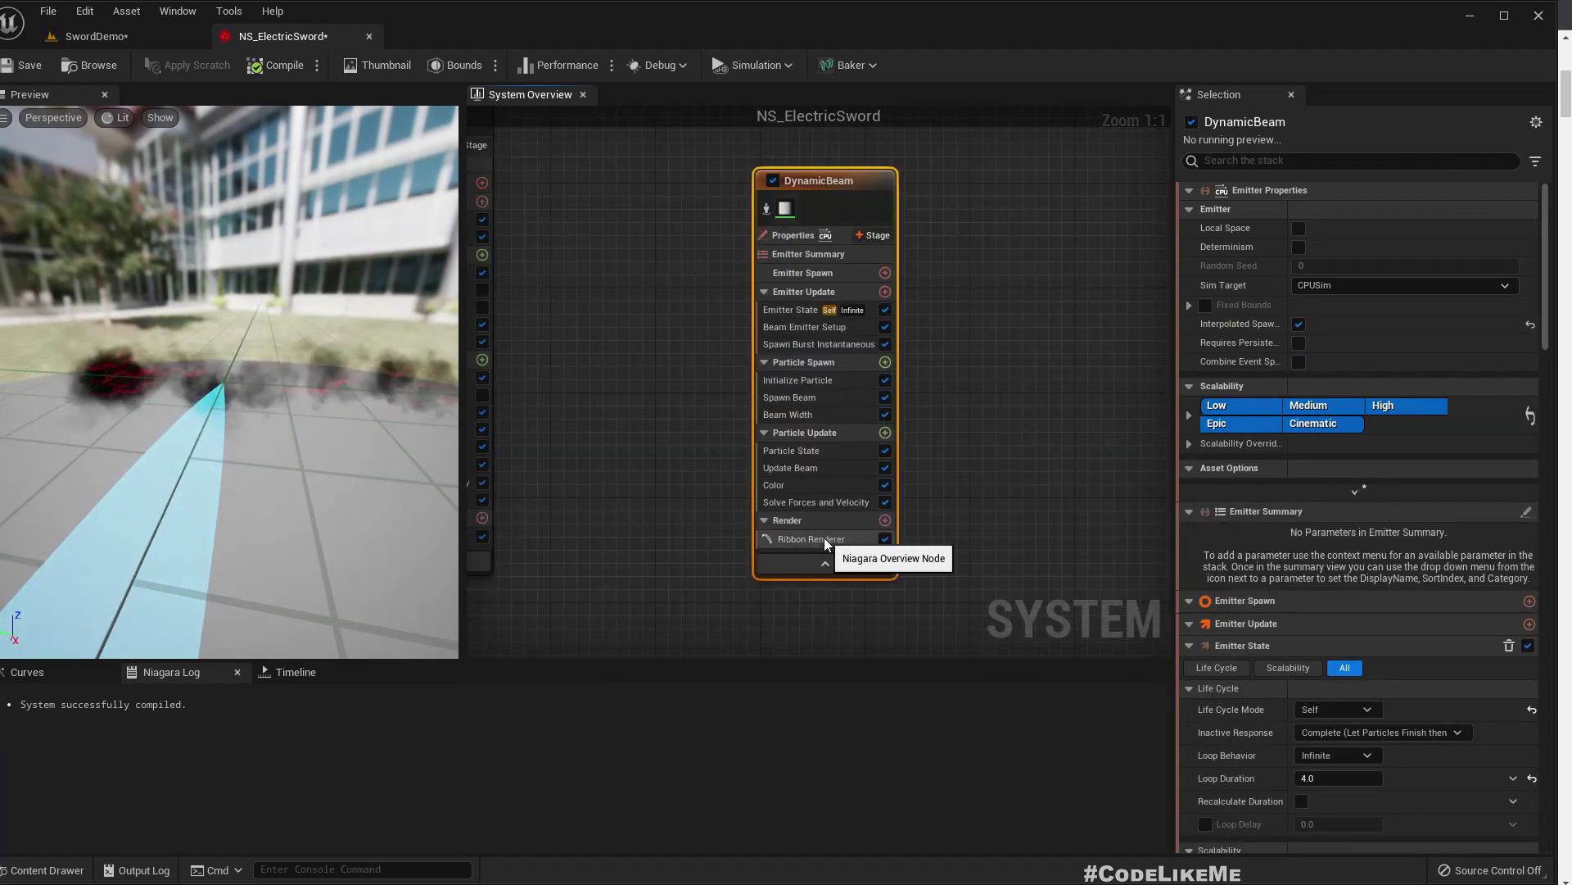
Examine the DynamicBeam emitter's Ribbon Renderer and Beam Width settings and view the beam in the preview
left_click(824, 538)
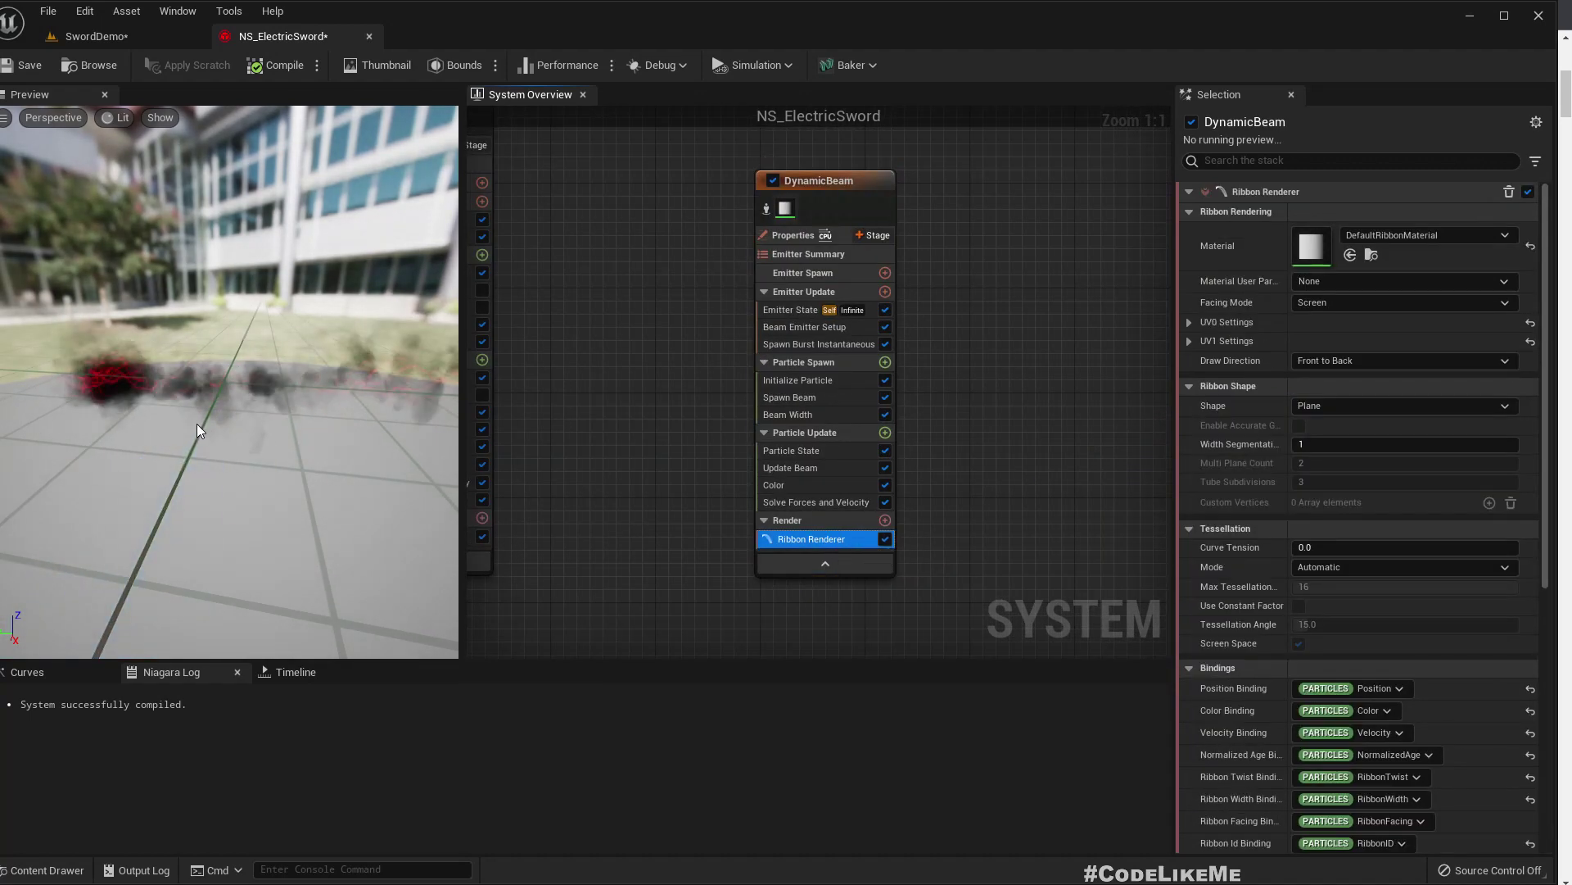
left_click_drag(196, 425, 191, 384)
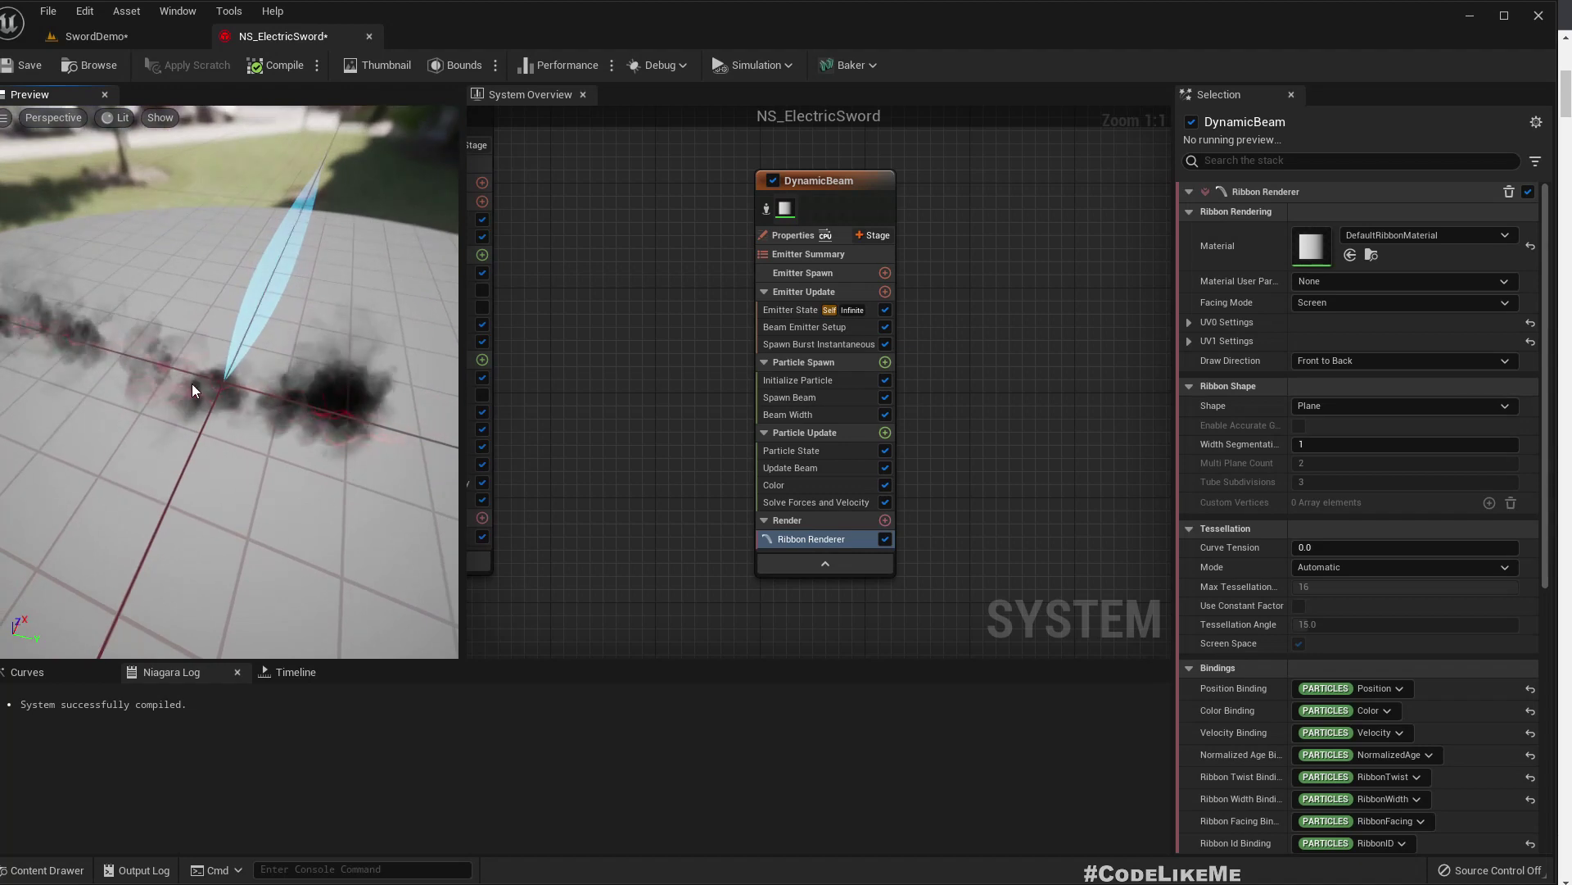
left_click_drag(299, 368, 230, 376)
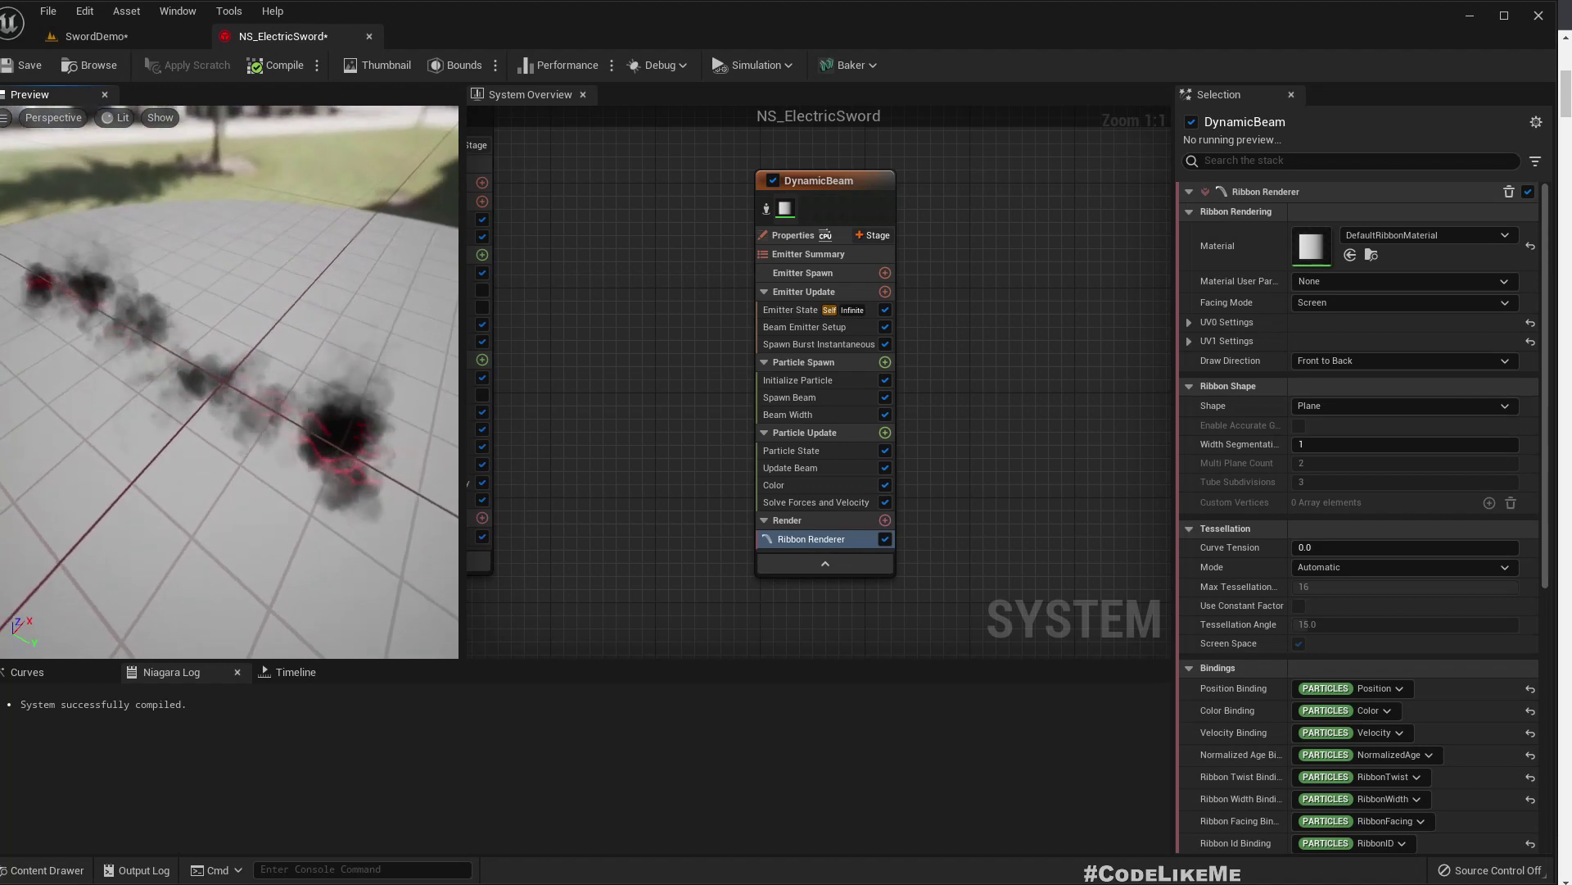
left_click(833, 415)
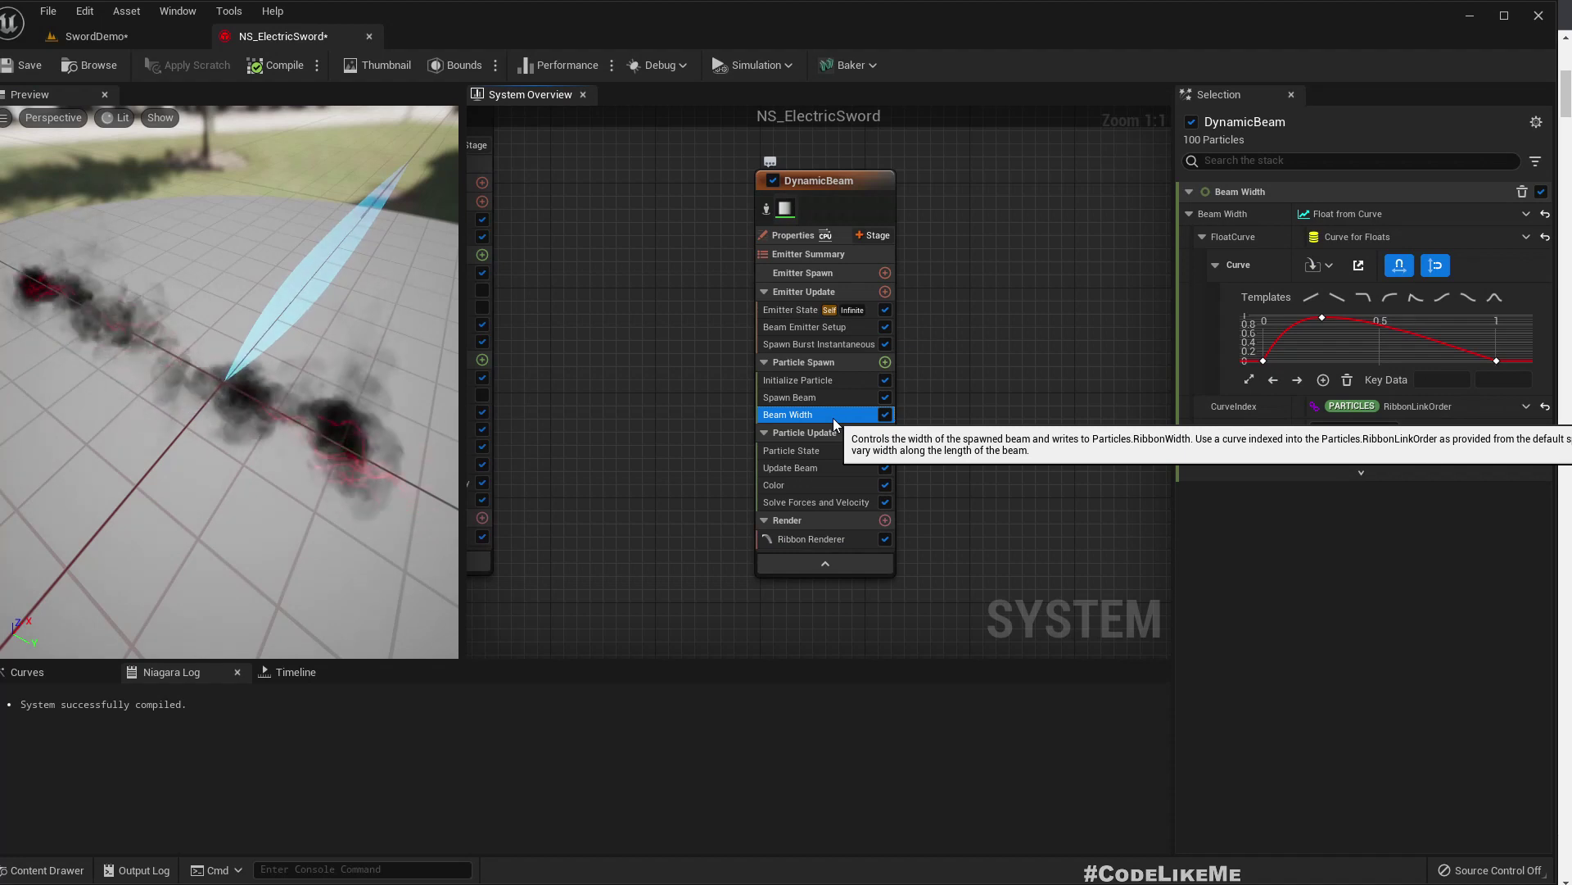
Remove the Beam Width and Spawn Beam modules from the DynamicBeam emitter and check its Color and Update Beam modules
key("Delete")
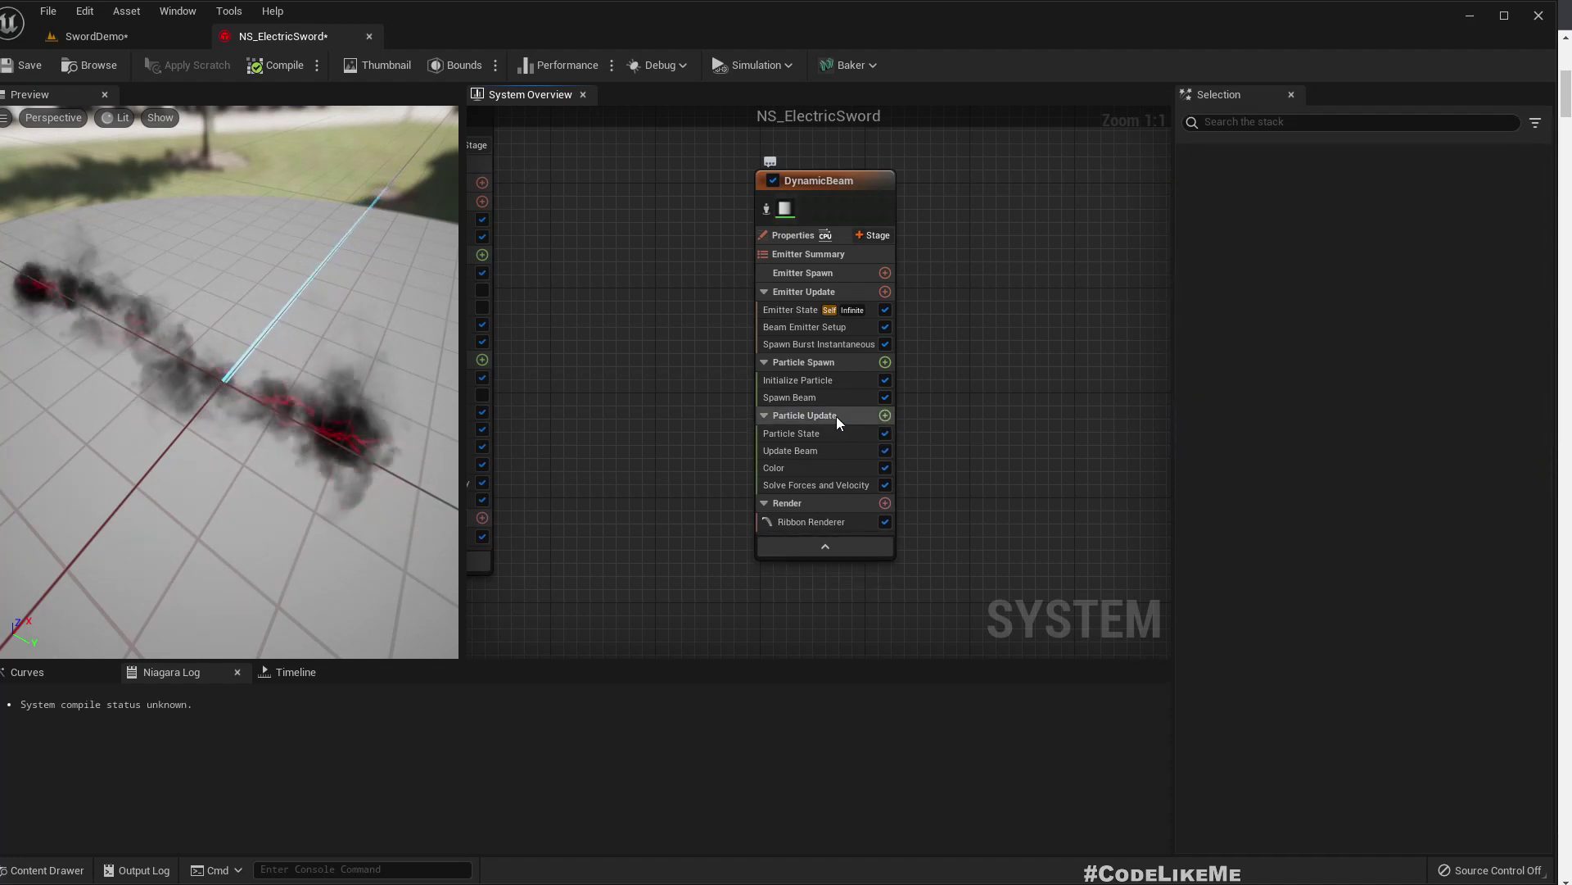
left_click(834, 398)
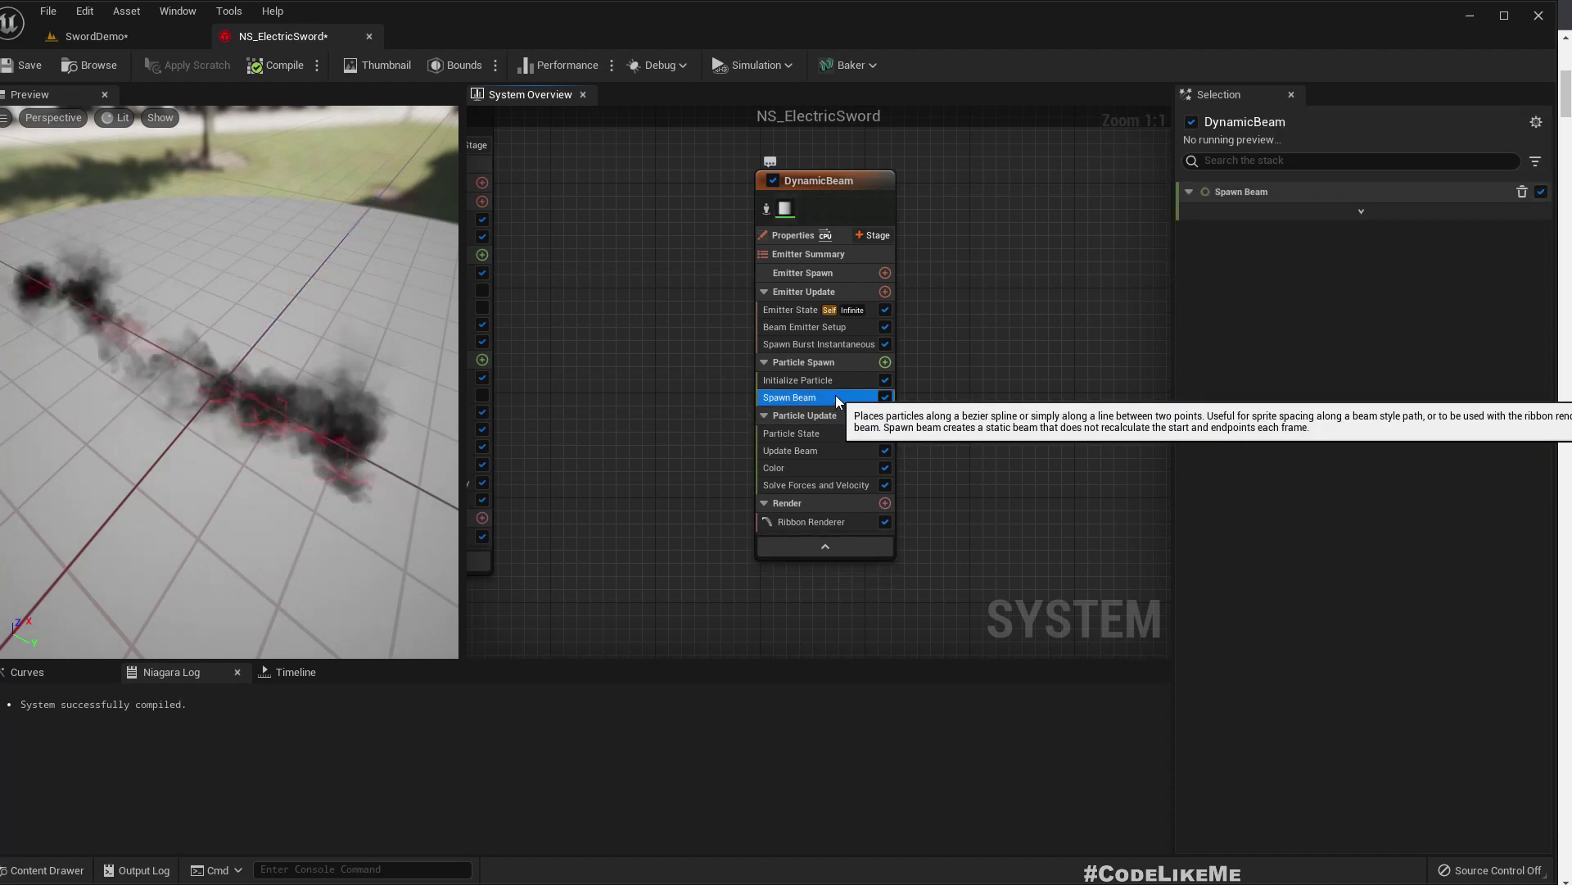
key("Delete")
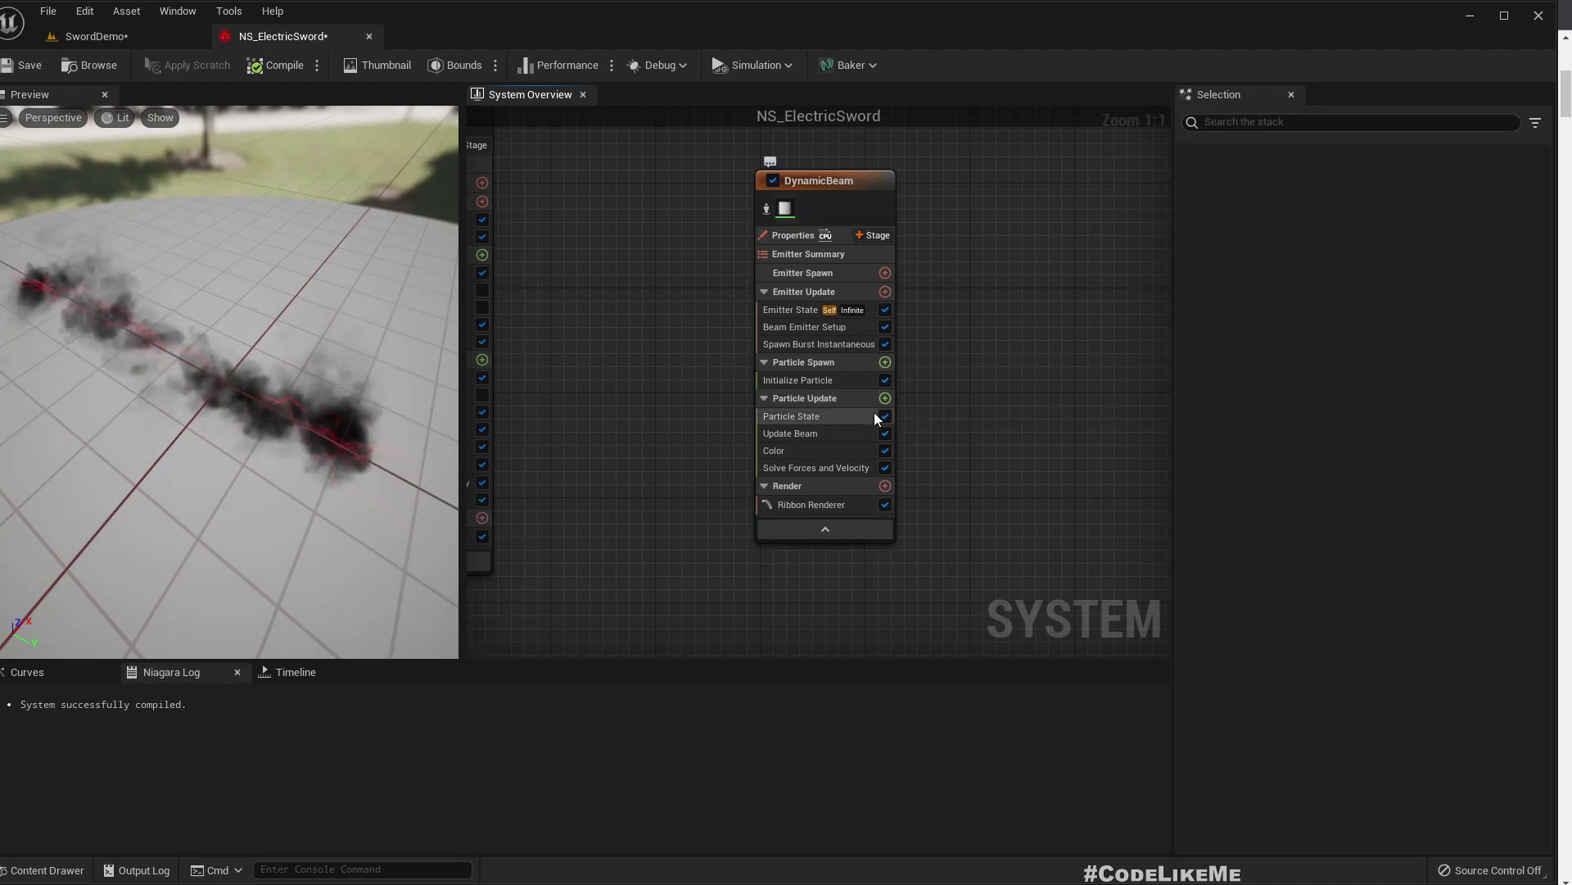
left_click(799, 449)
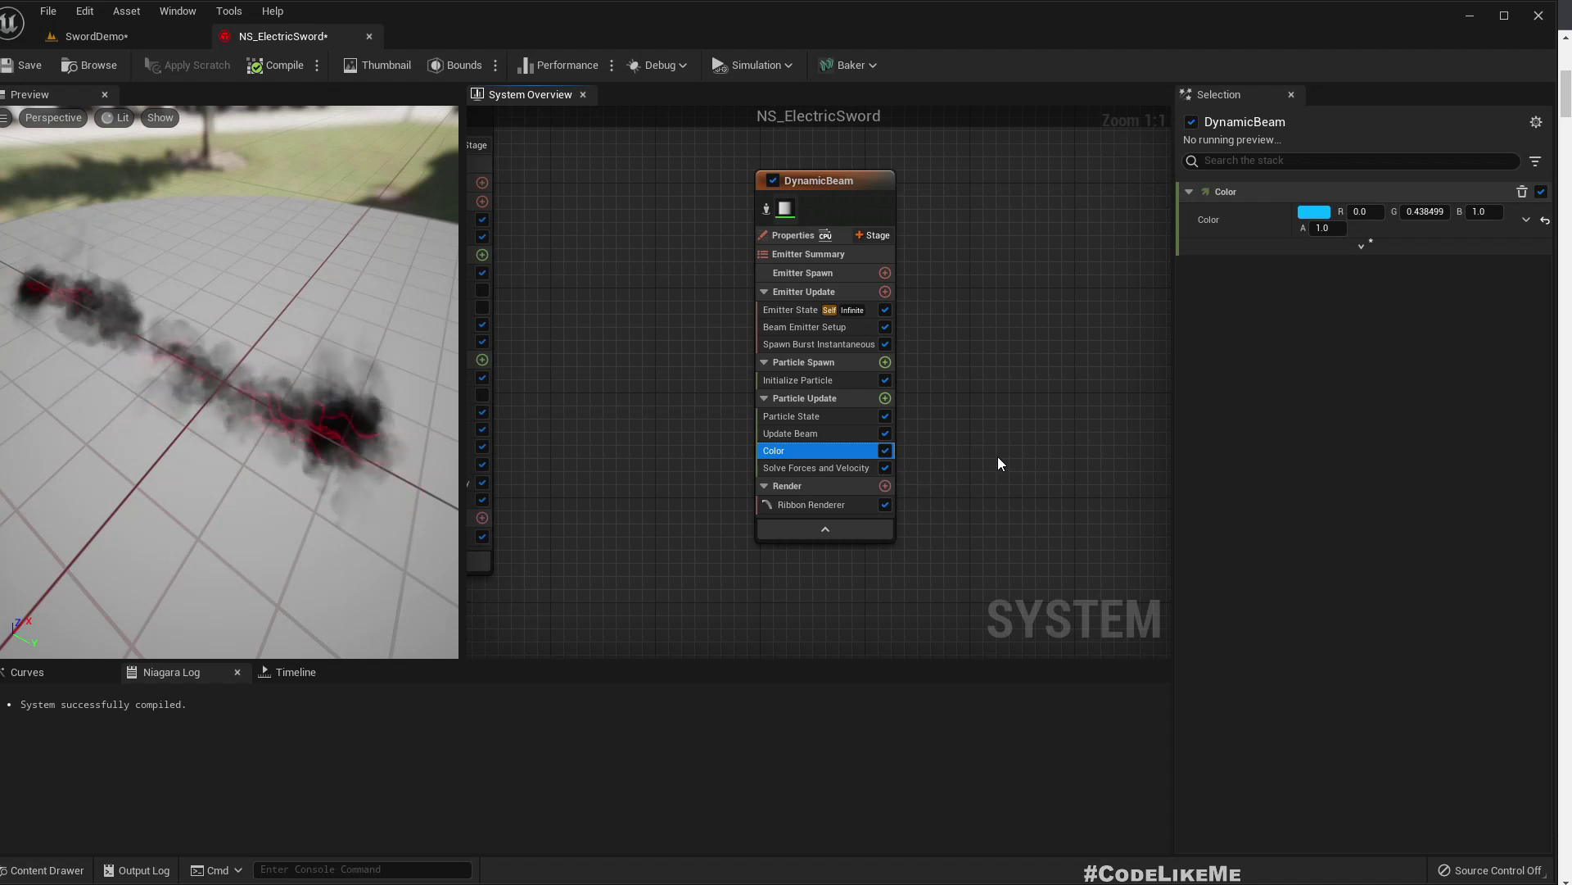
left_click(823, 435)
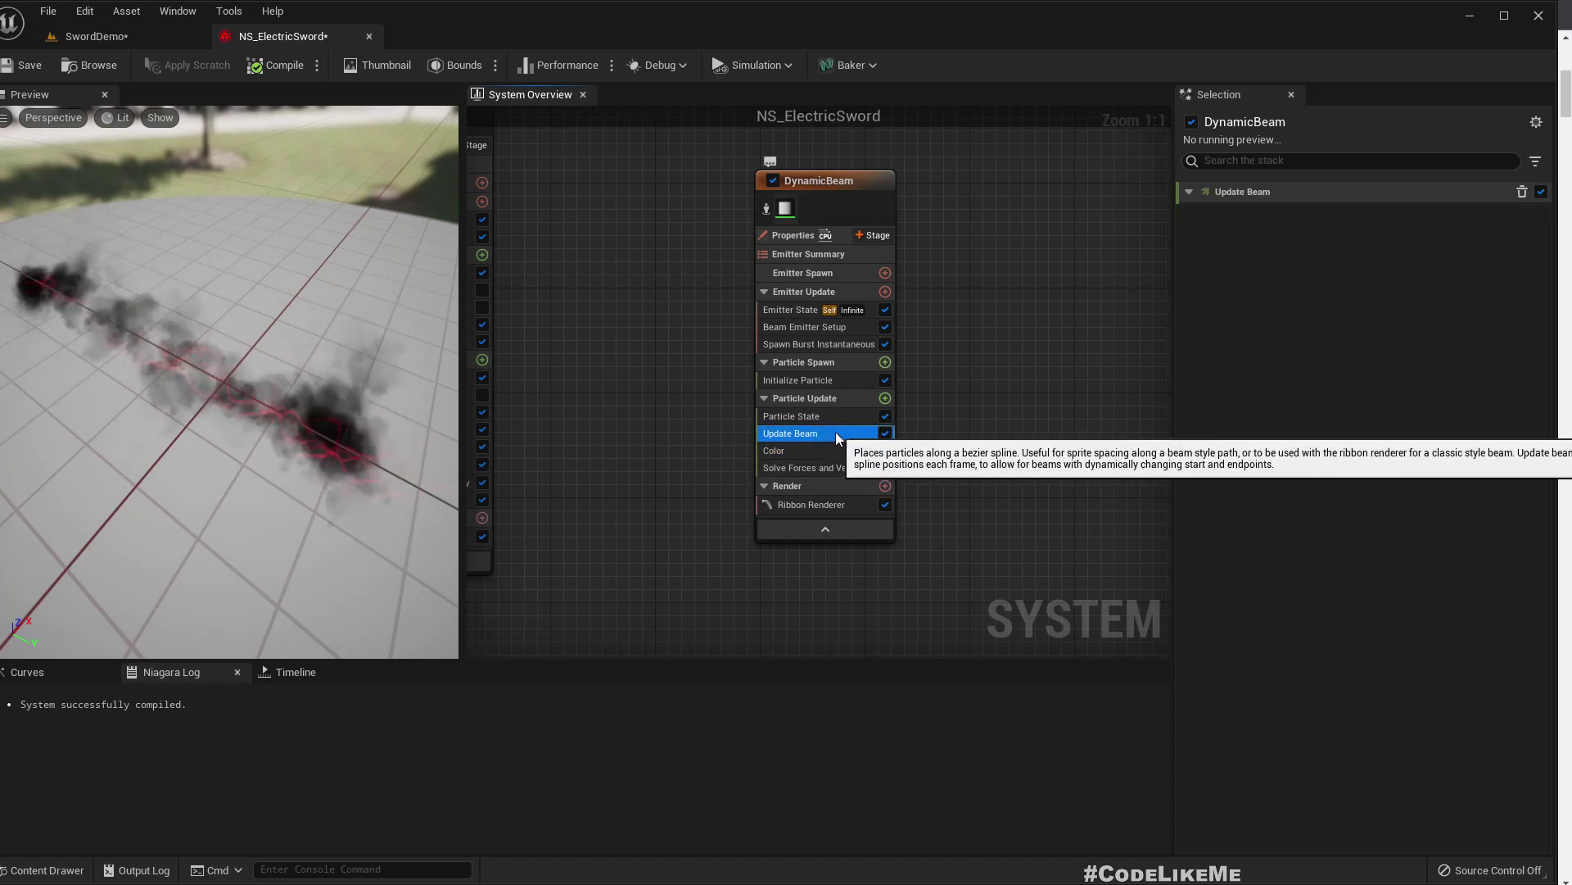
Delete the DynamicBeam emitter from the NS_ElectricSword system
left_click(828, 195)
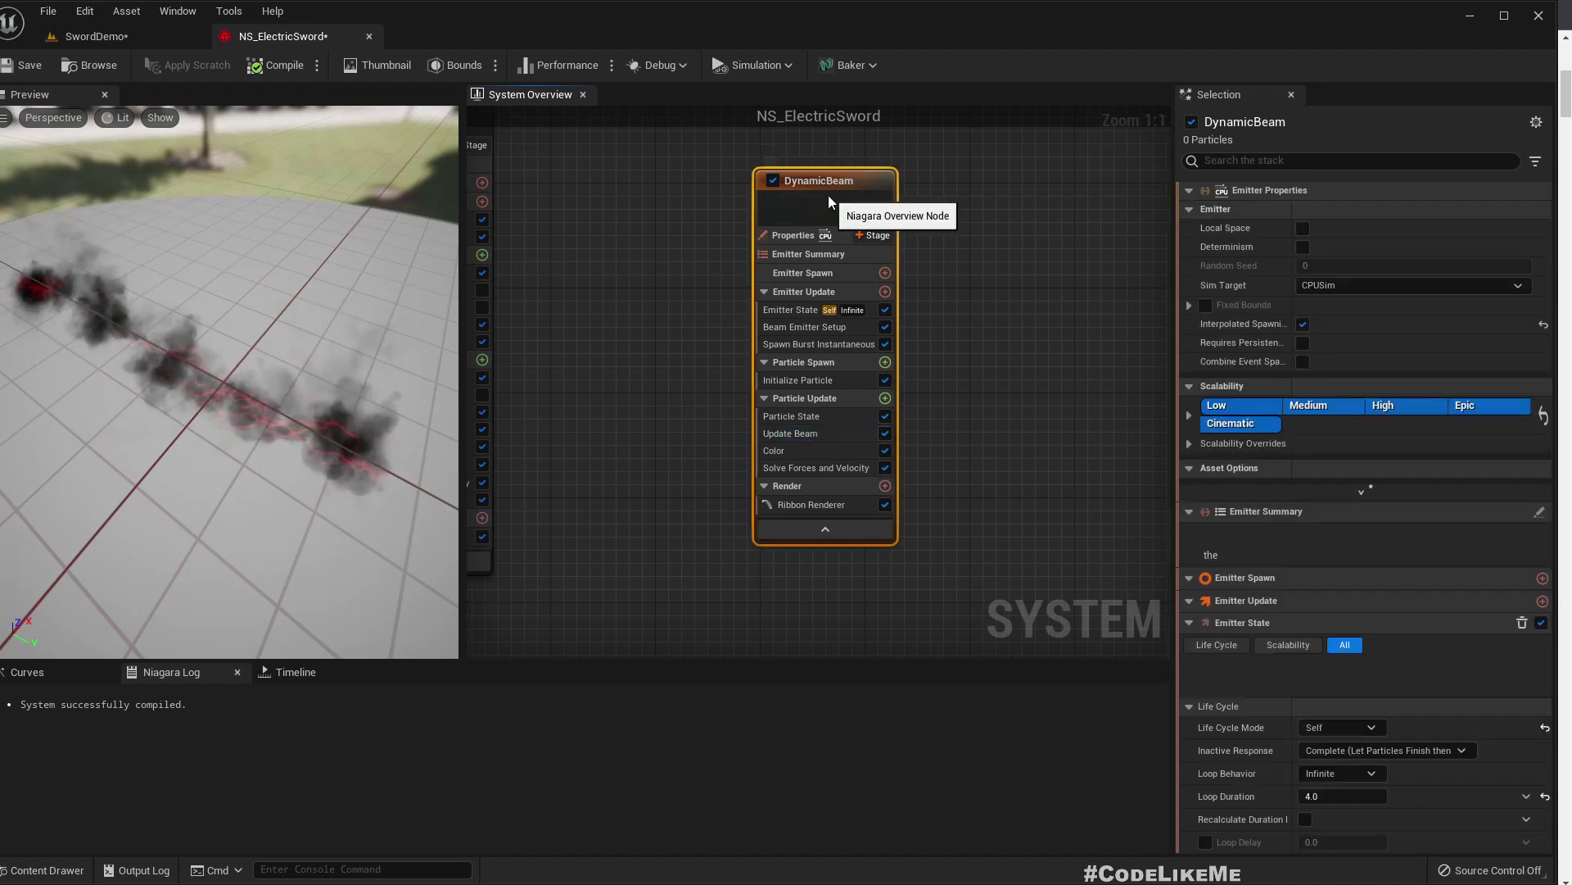
key("Delete")
scroll(826, 327, "down", 2)
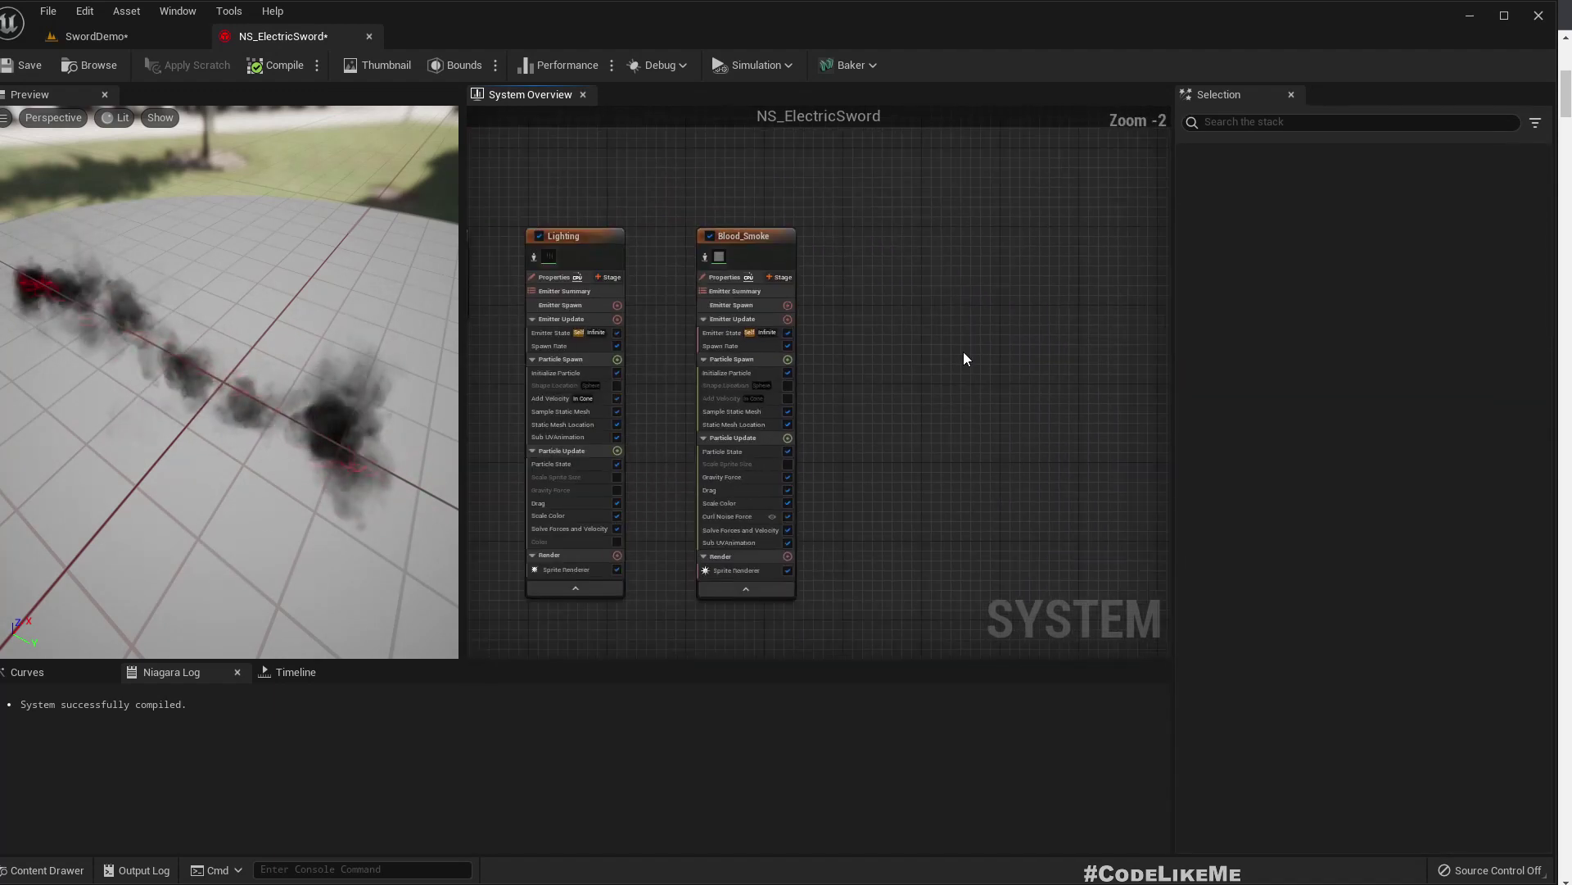
Duplicate the Lighting emitter and place the copy beside the Blood_Smoke emitter
left_click(567, 237)
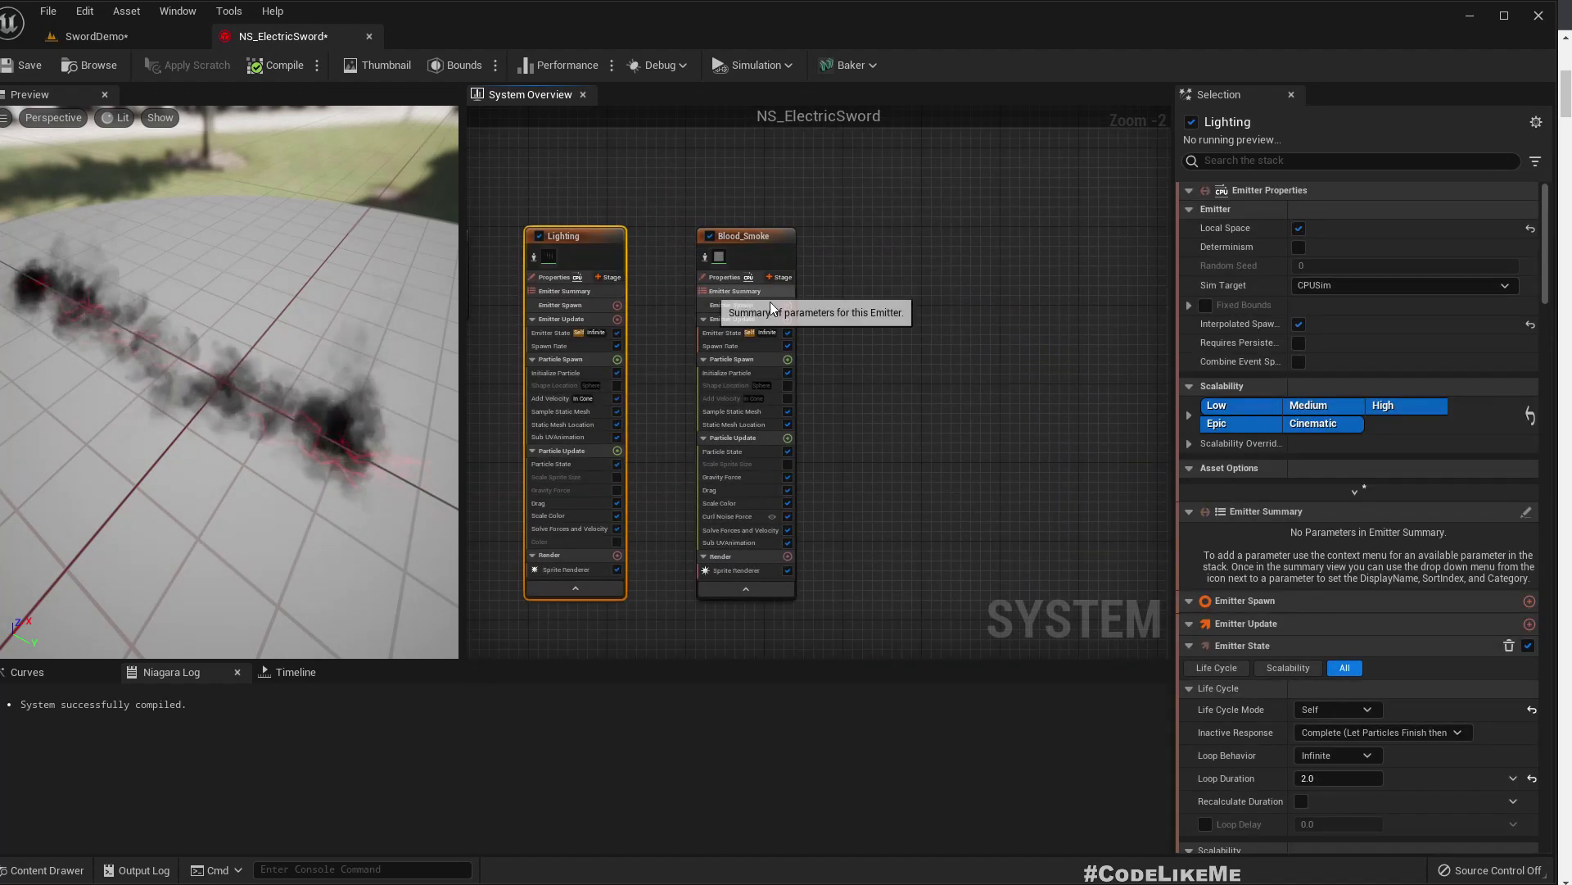
key("ctrl+c")
key("ctrl+v")
left_click(802, 313)
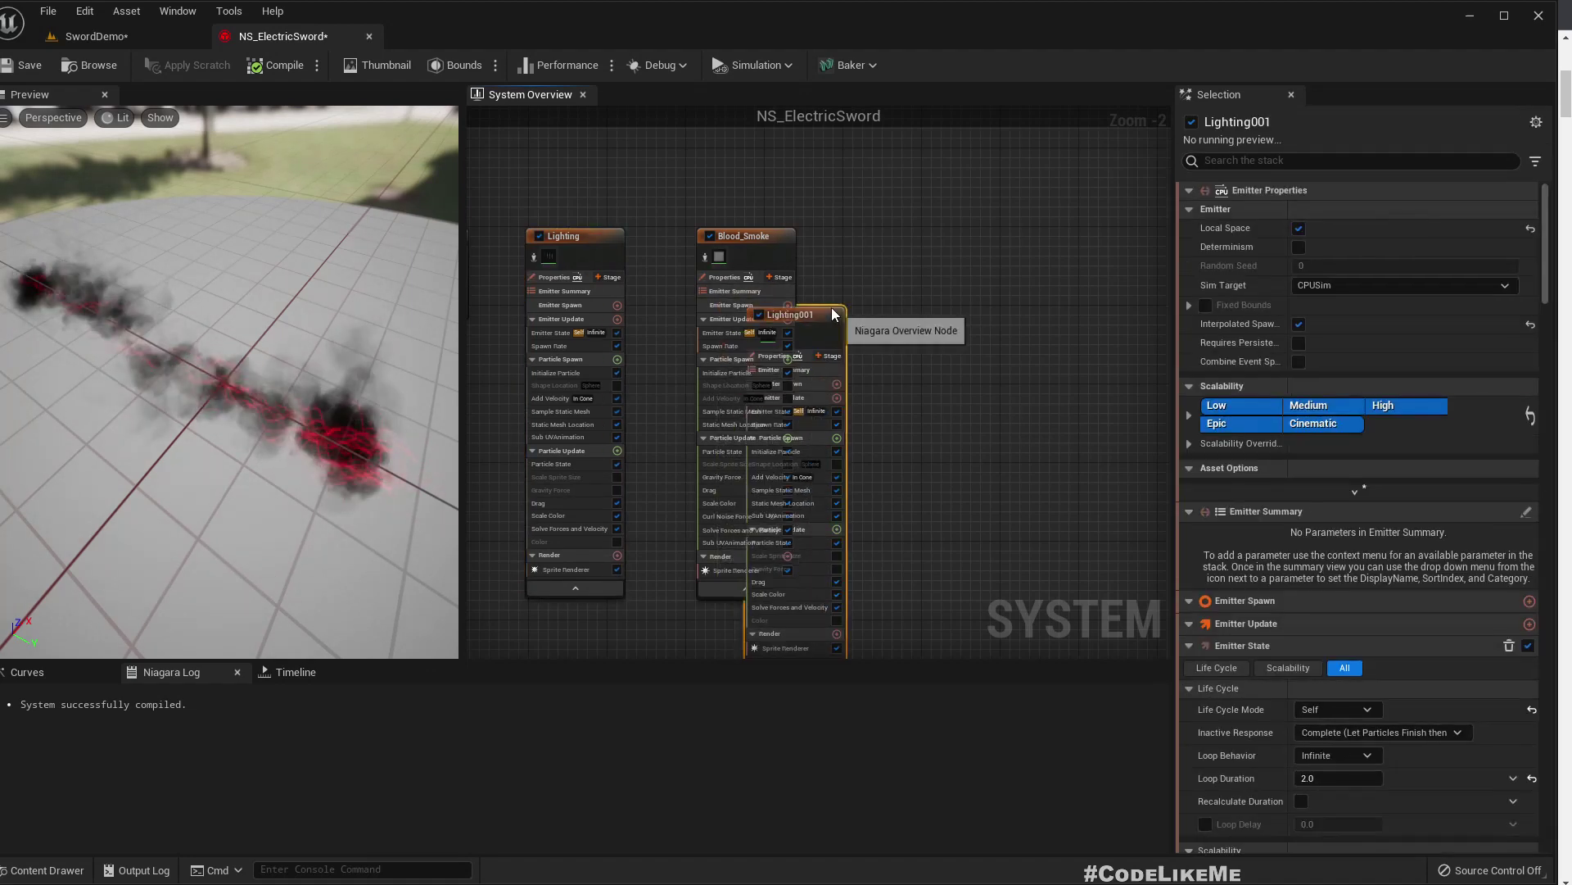
left_click_drag(799, 318, 1001, 249)
right_click_drag(986, 243, 792, 143)
Disable the Sprite Renderer in the Lighting001 emitter and add a Ribbon Renderer to it
left_click(778, 471)
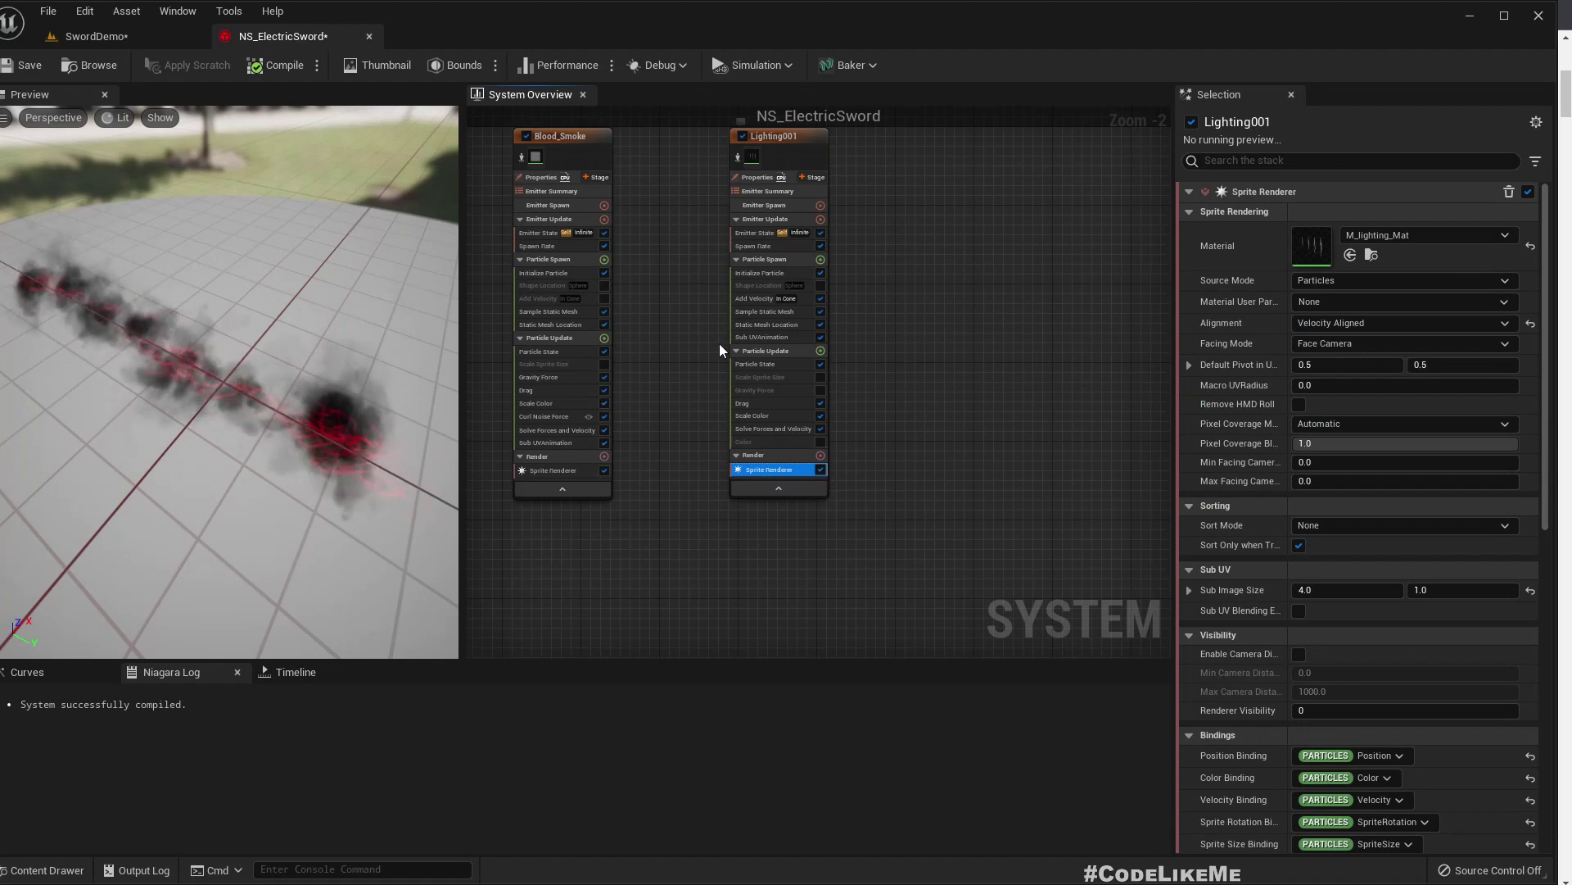
scroll(774, 327, "up", 2)
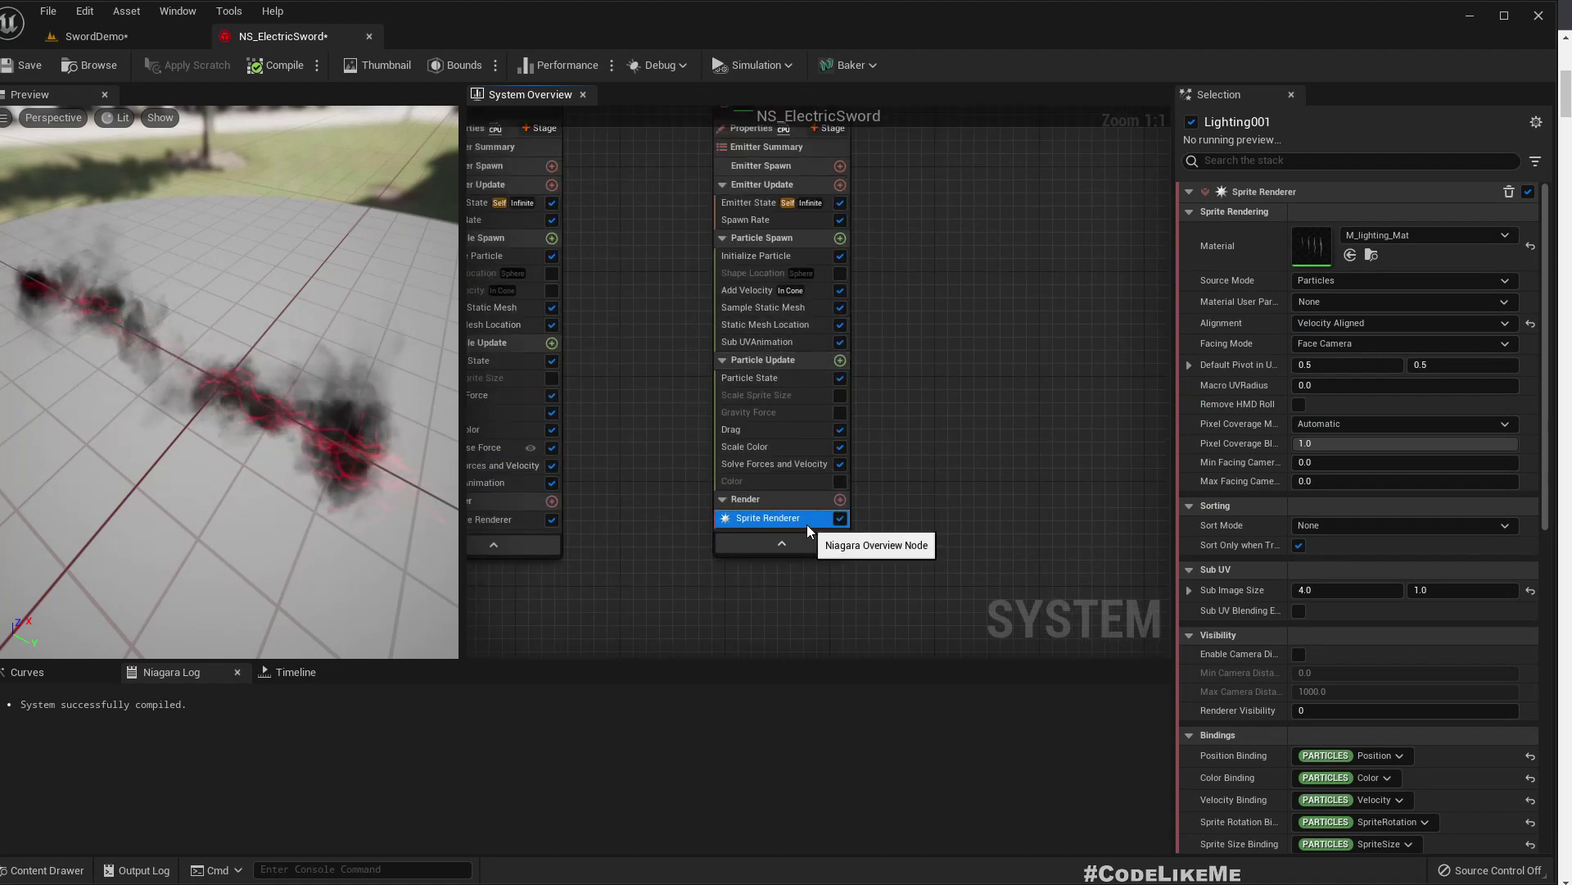
left_click(839, 519)
left_click(839, 499)
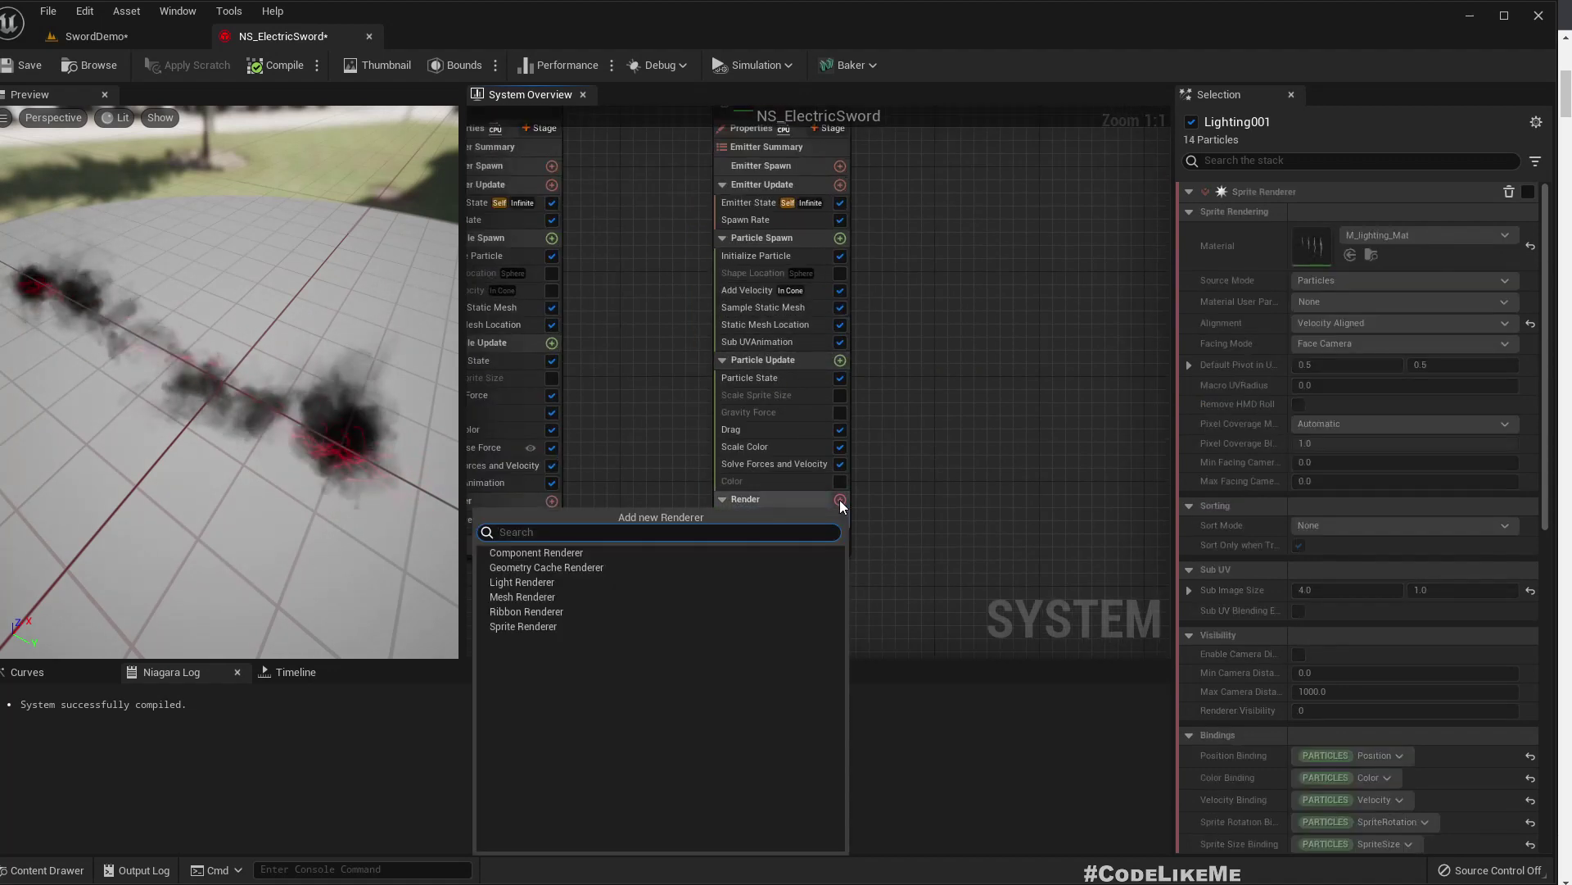
left_click(564, 611)
left_click_drag(282, 446, 352, 434)
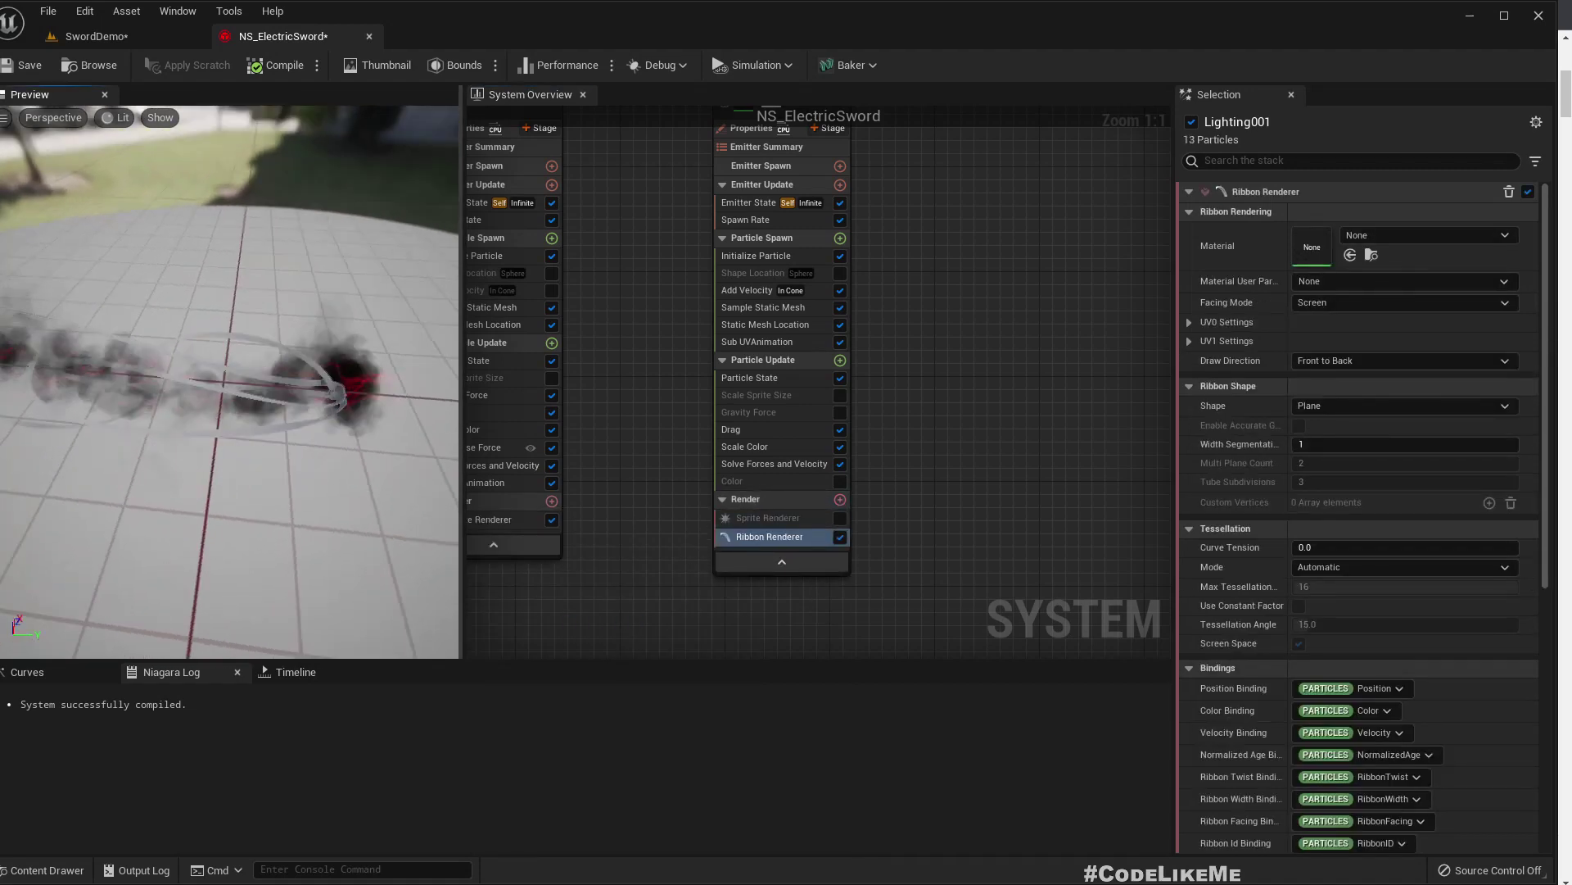
scroll(282, 445, "down", 5)
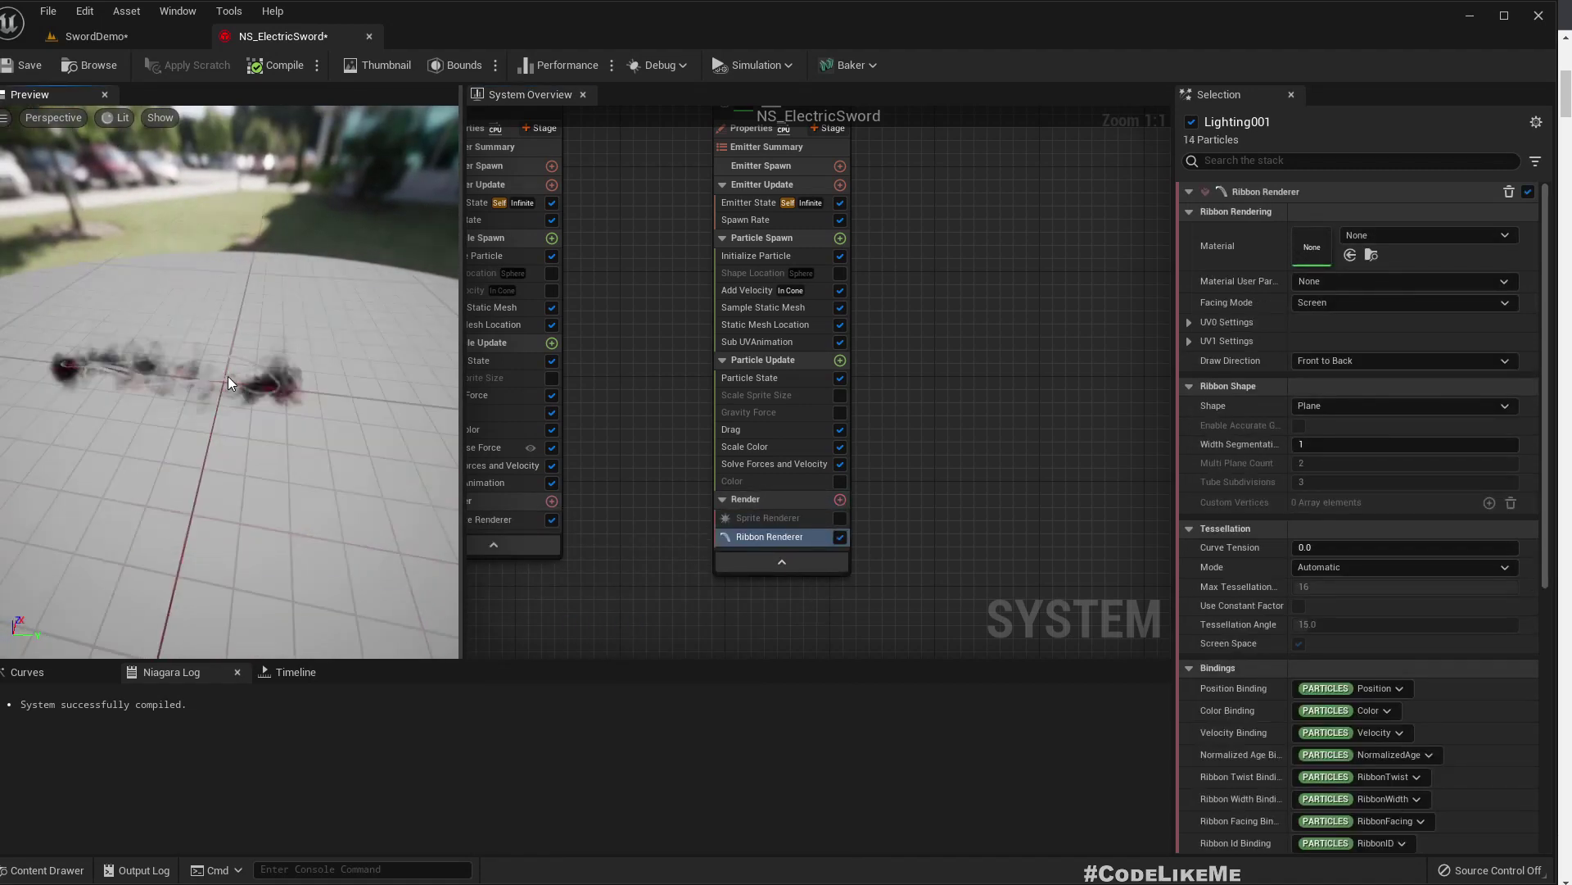
left_click_drag(224, 380, 219, 375)
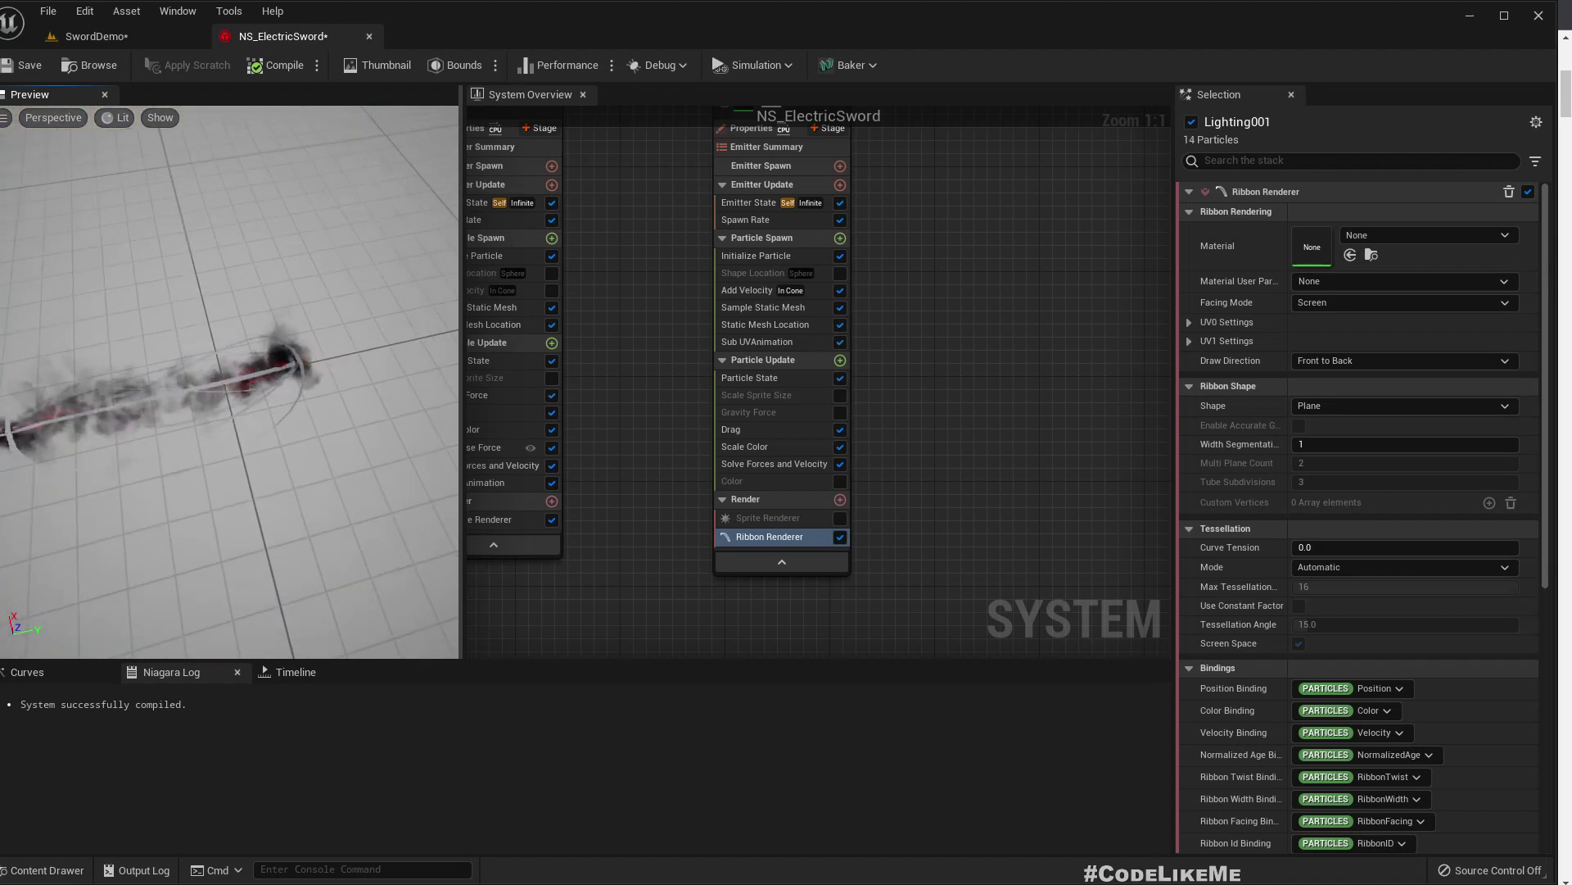
left_click_drag(221, 378, 221, 373)
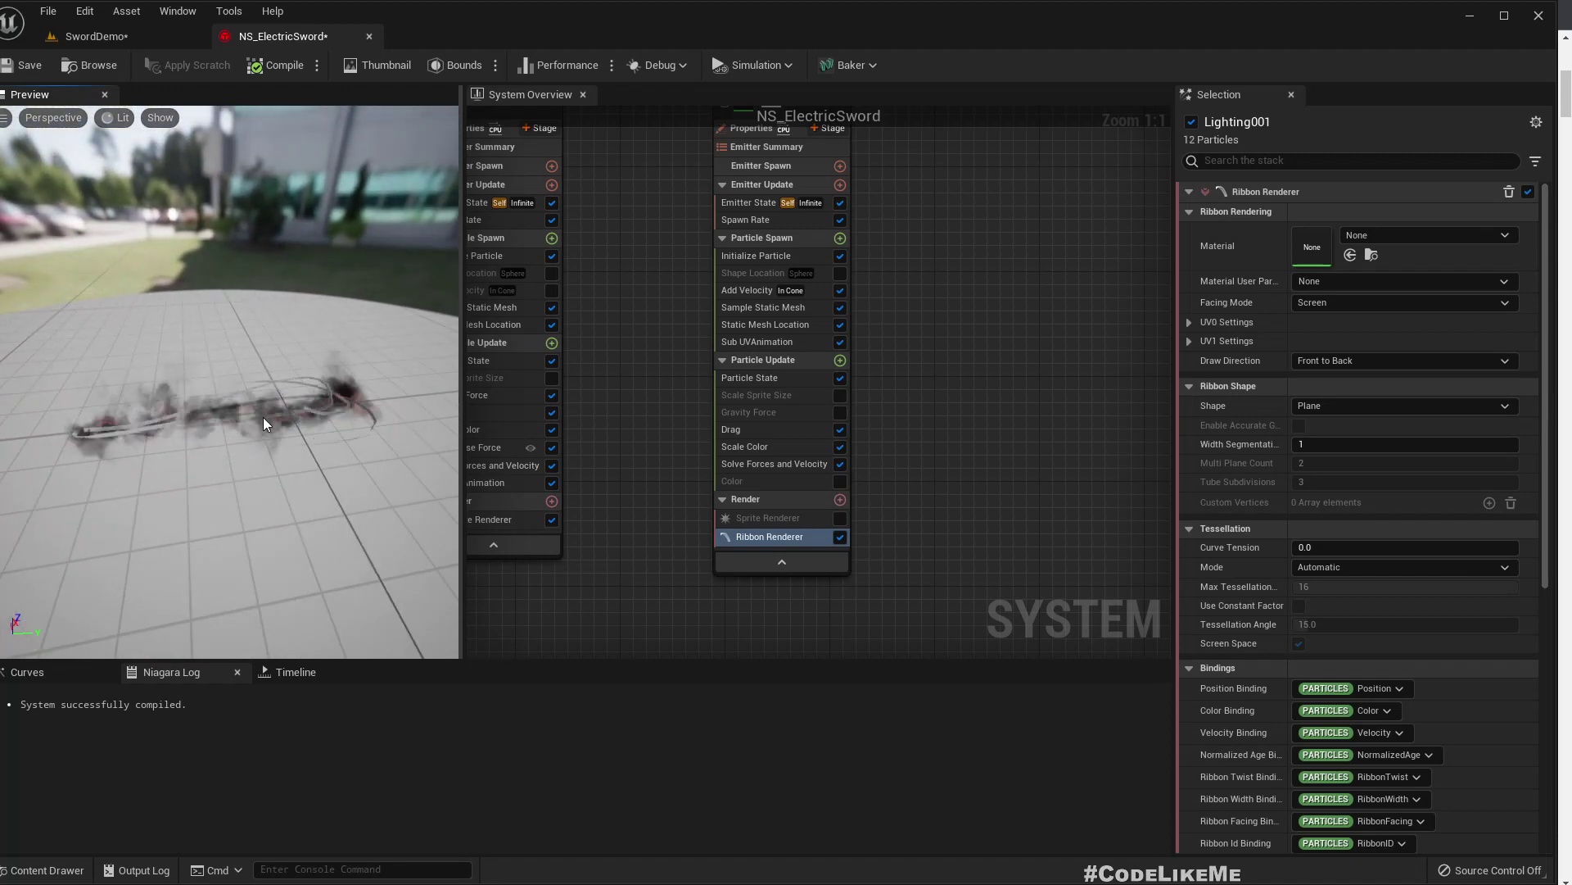
Try to find a default ribbon material for Lighting001 by searching the material choices for "default" and browsing the Engine folder
left_click(1402, 233)
type("default")
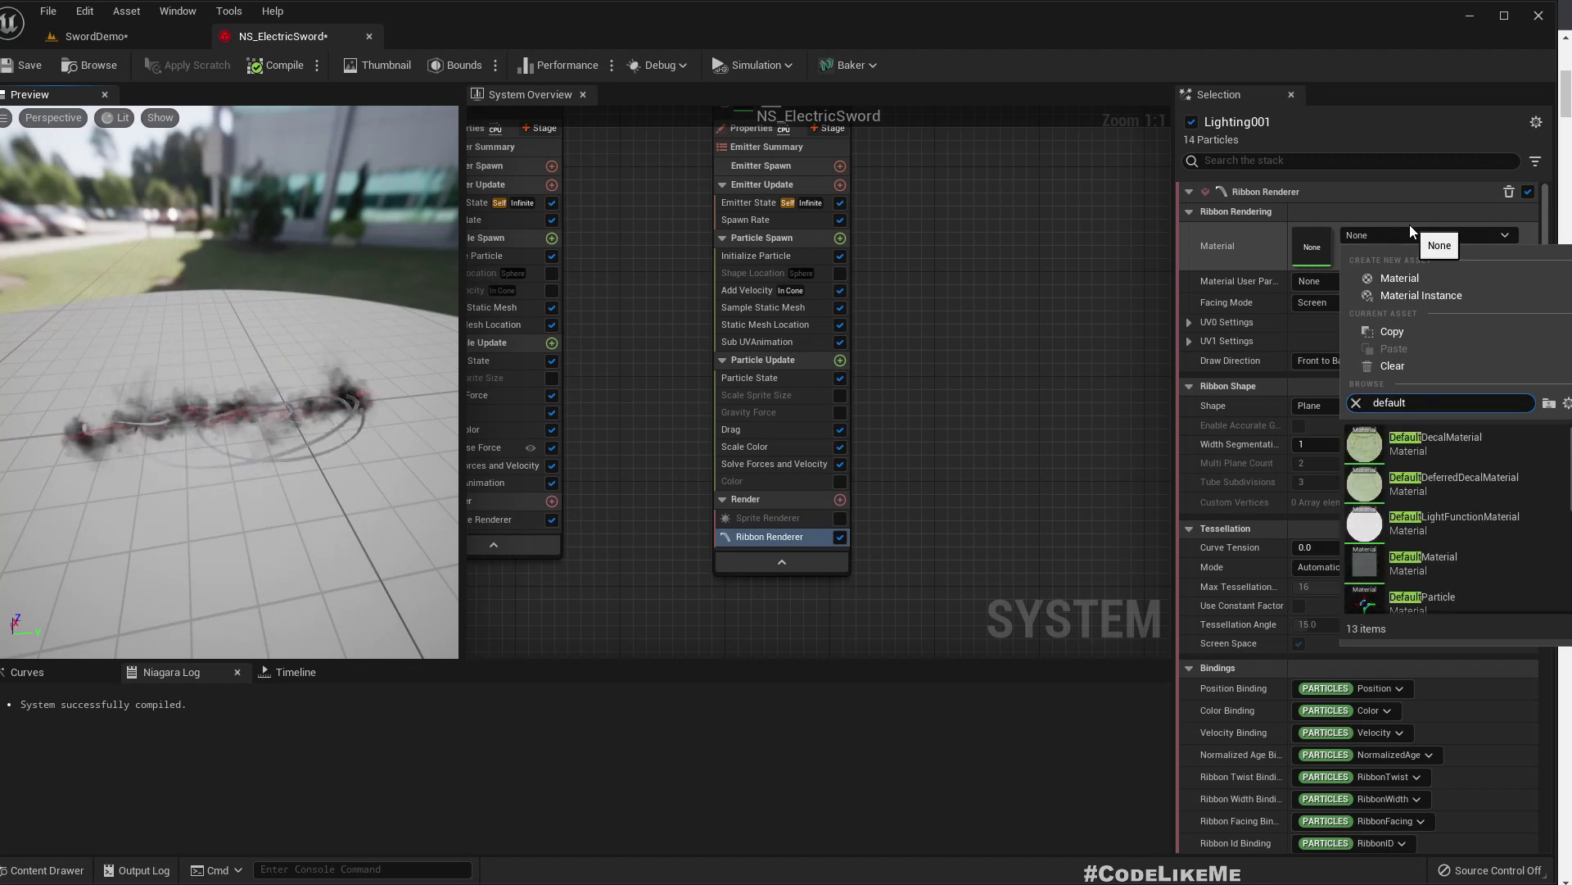
type("ri")
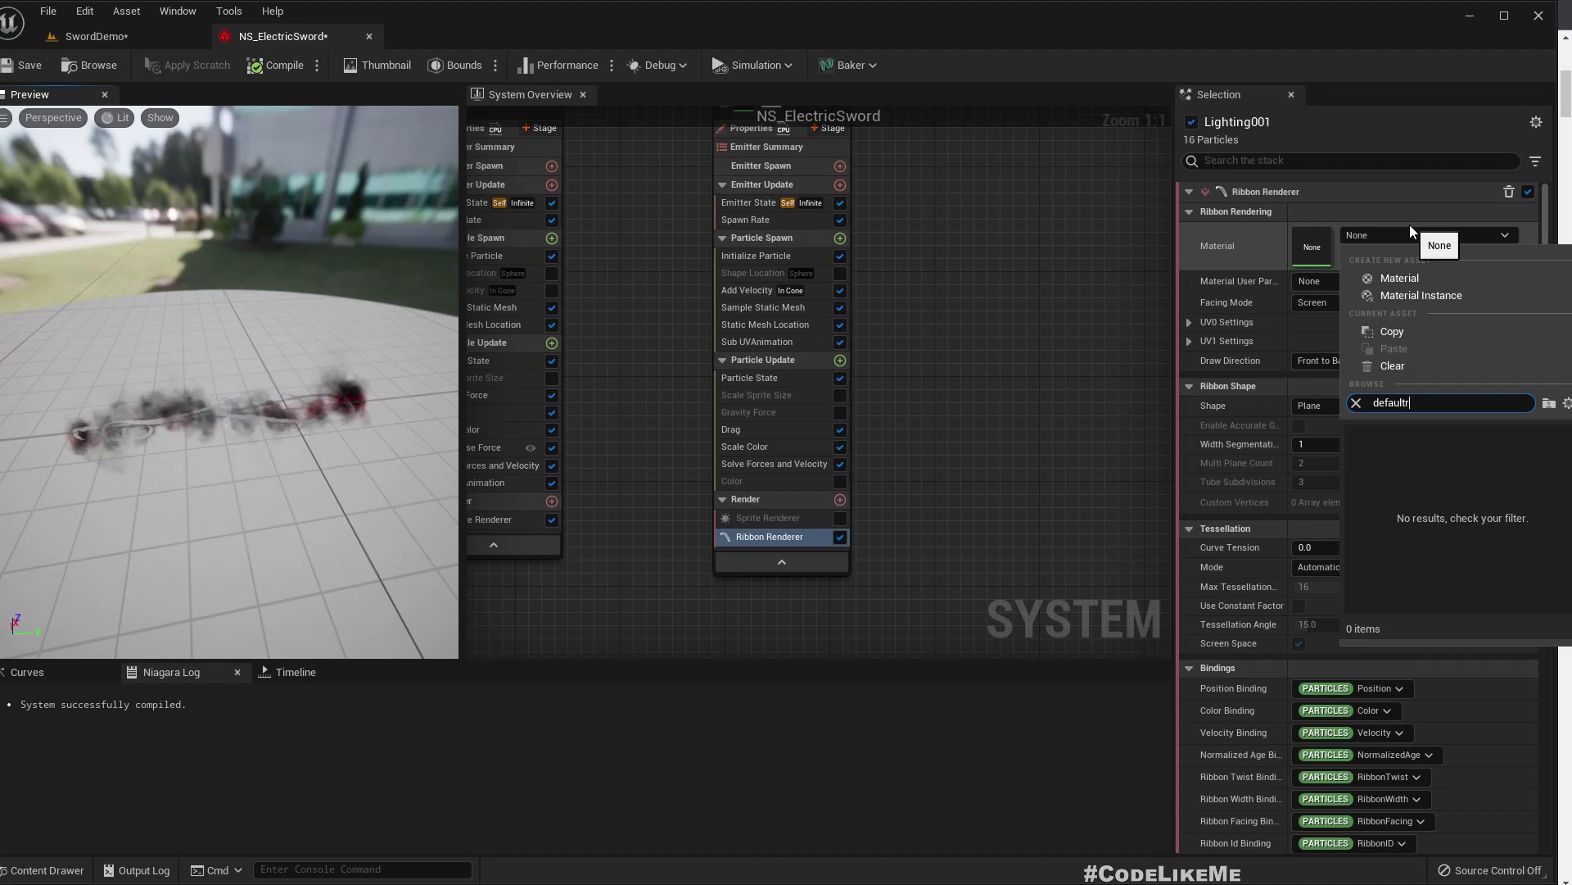
left_click(90, 36)
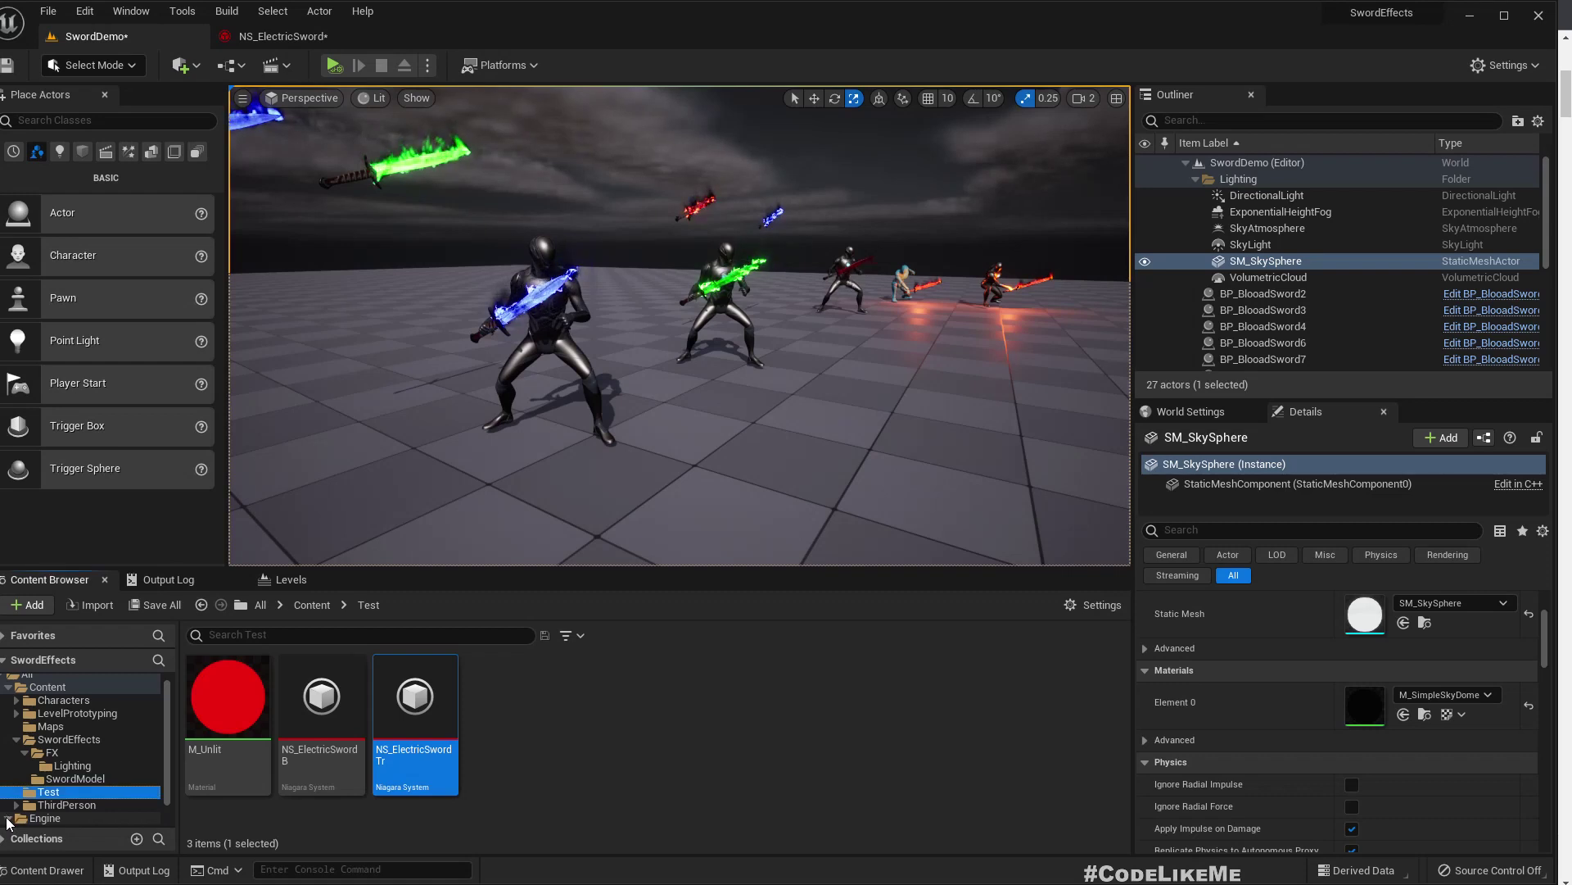
left_click(9, 818)
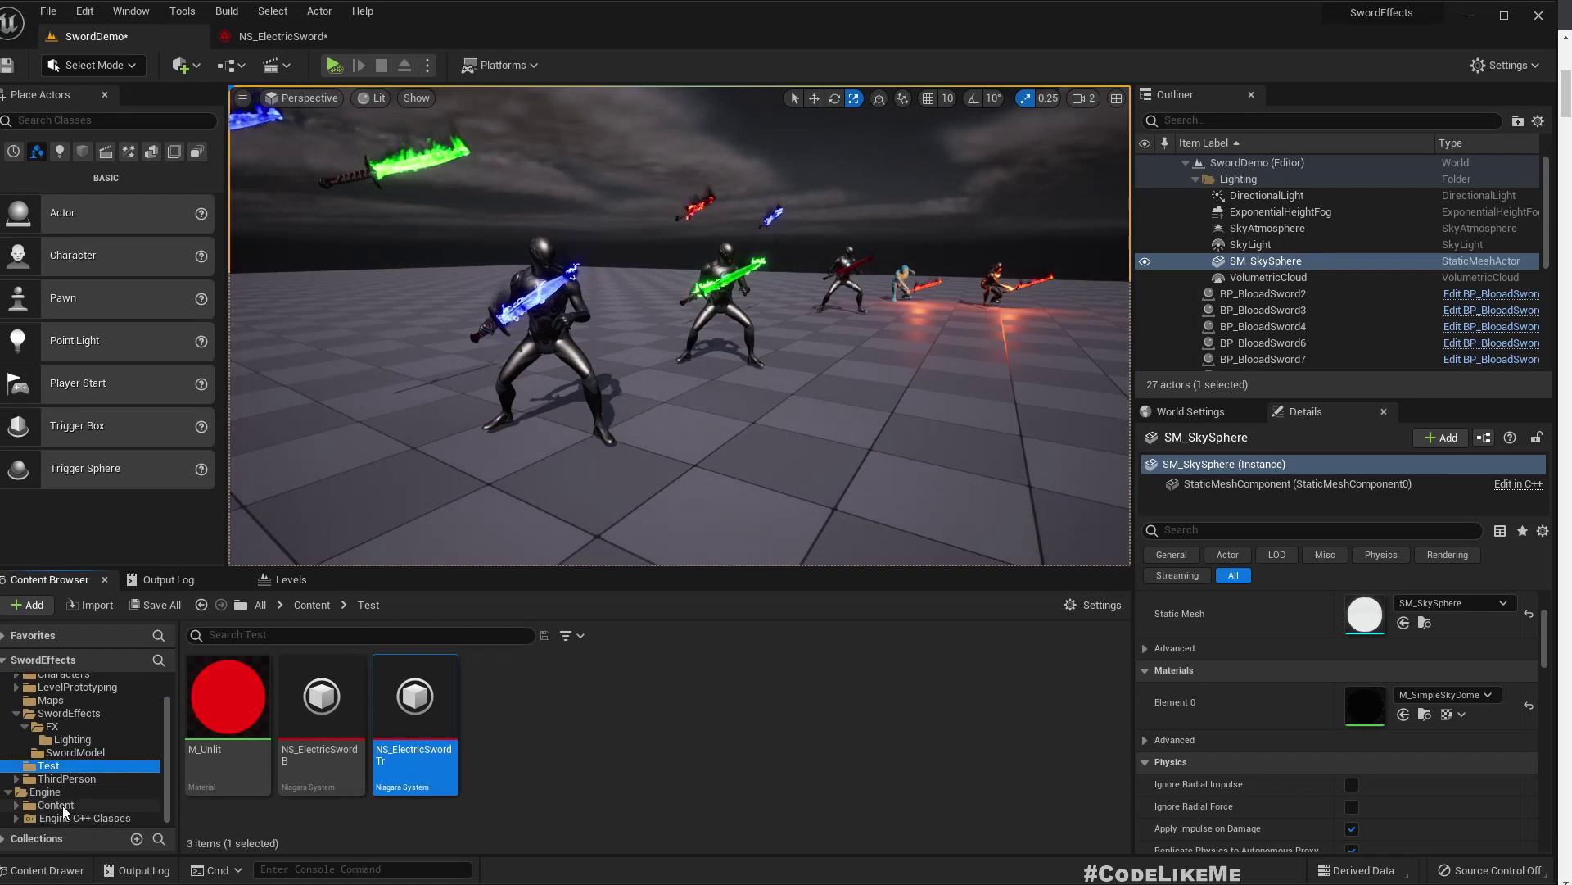
left_click(303, 36)
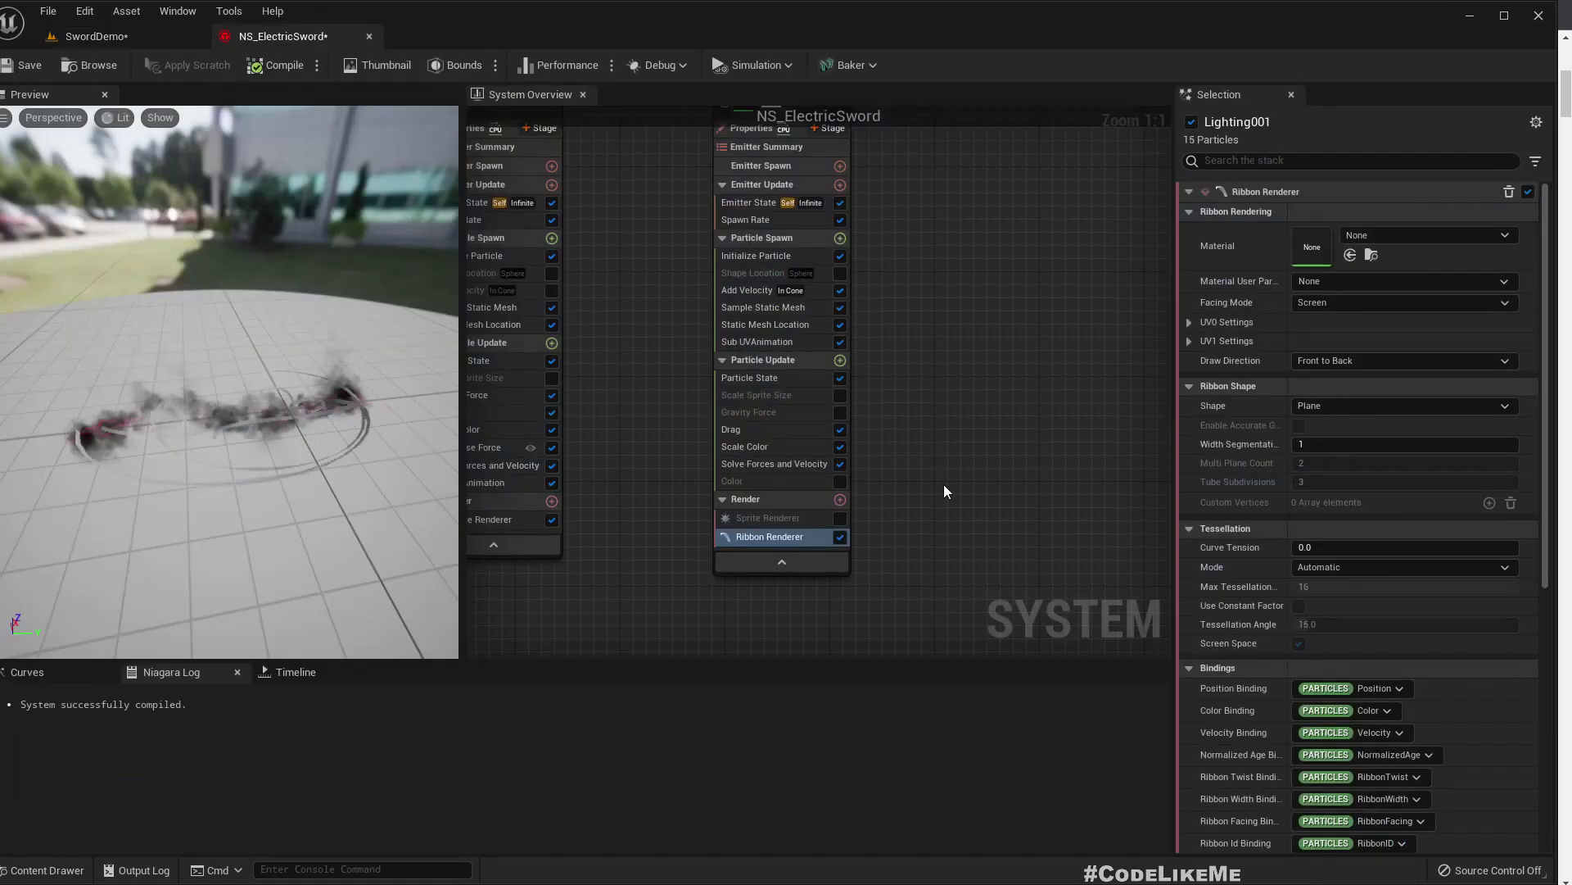
Add a temporary Dynamic Beam emitter and copy the DefaultRibbonMaterial assignment from its Ribbon Renderer
right_click(932, 296)
left_click(985, 332)
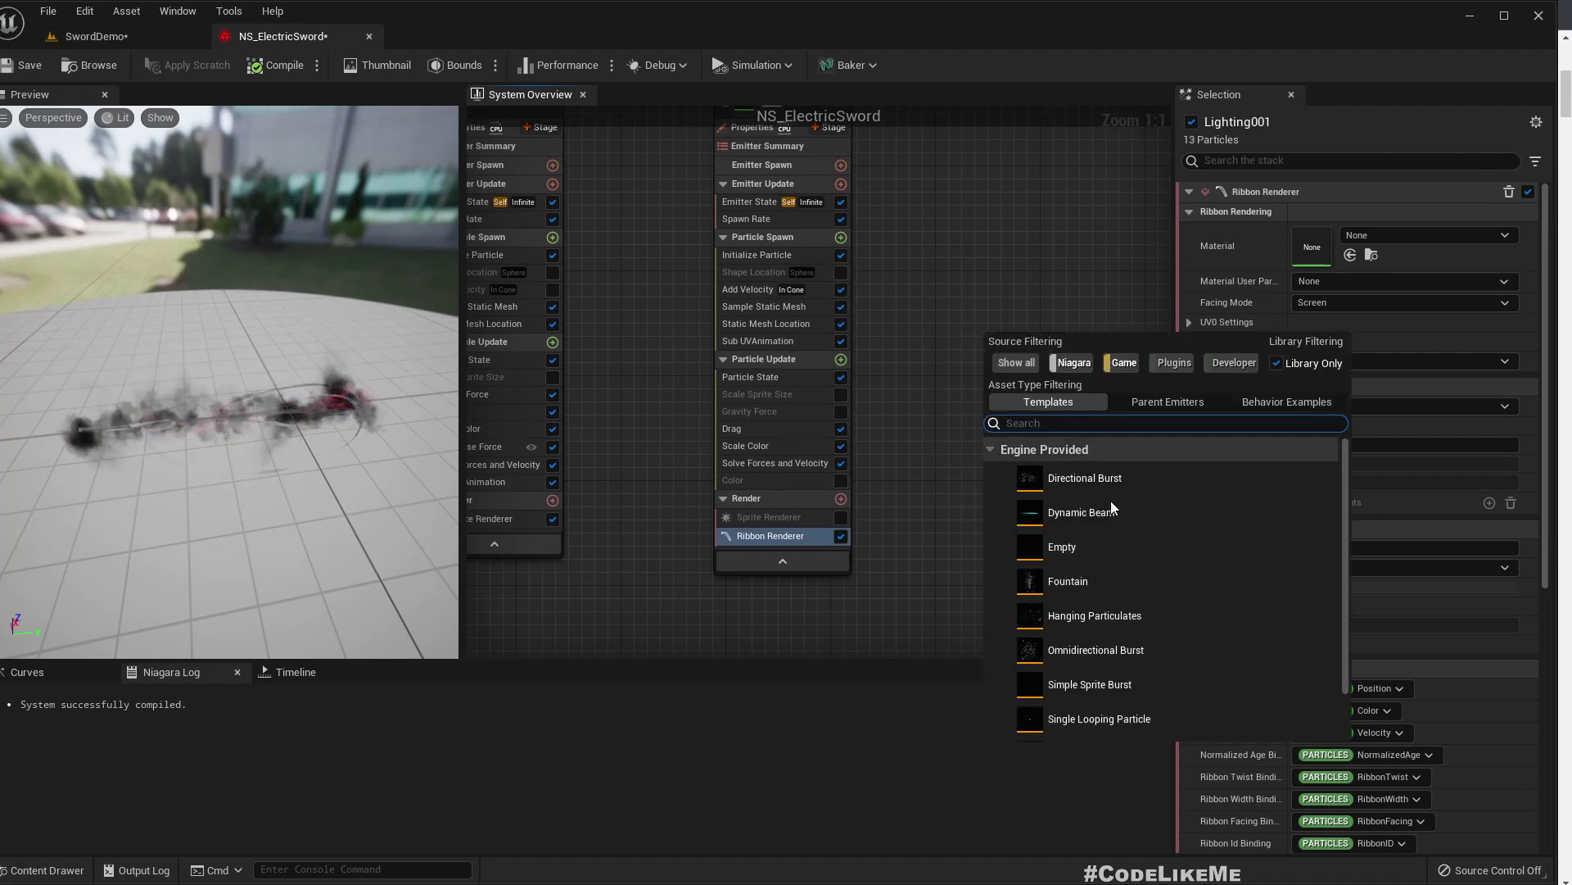
double_click(996, 511)
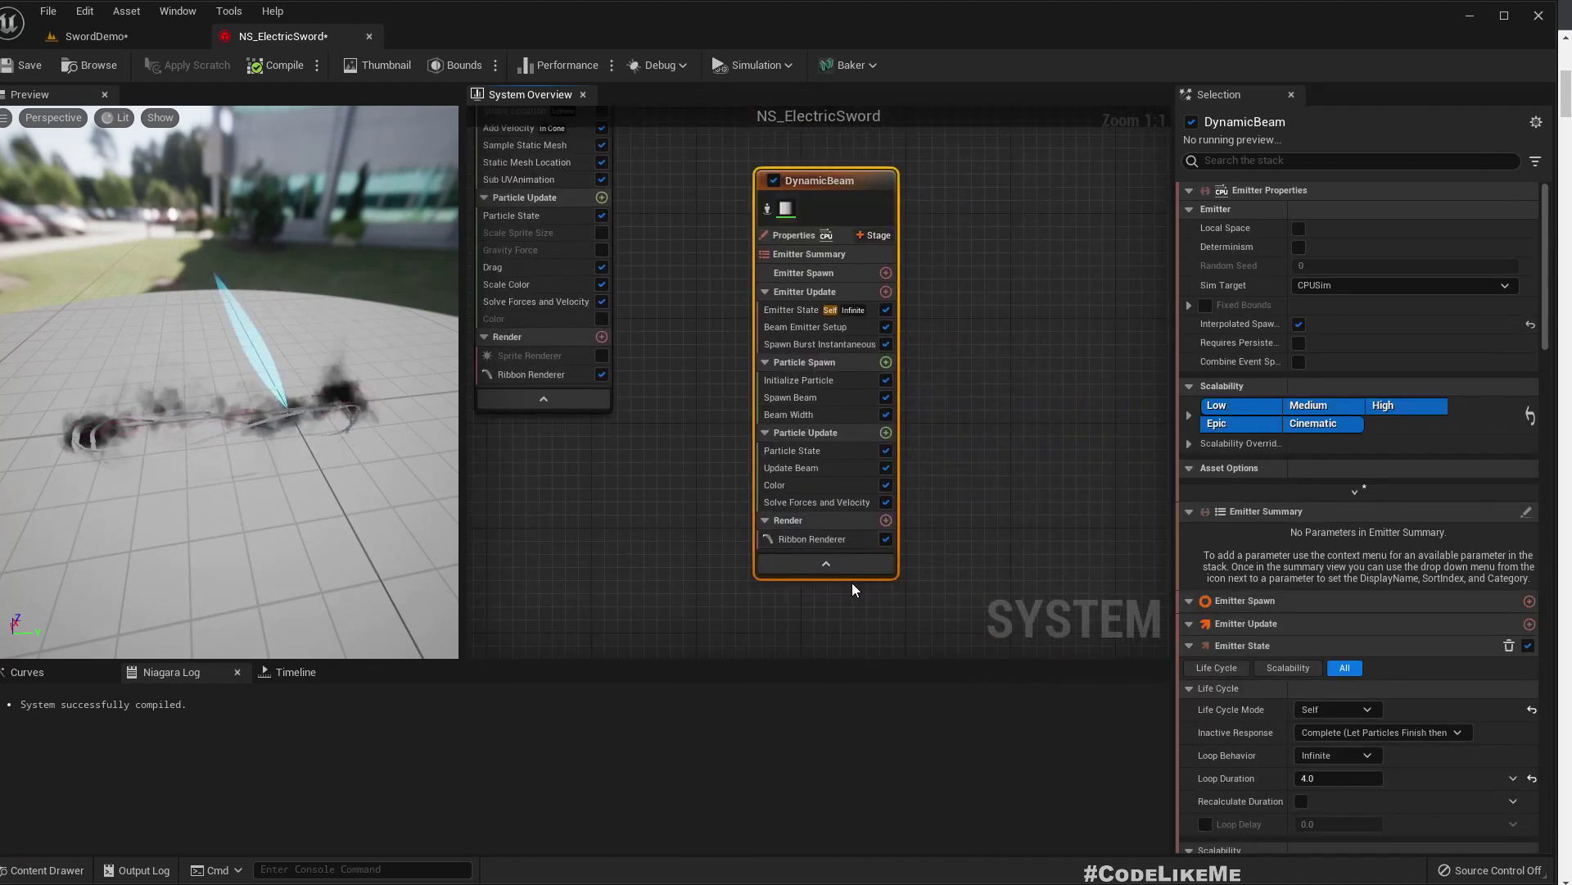
left_click(814, 538)
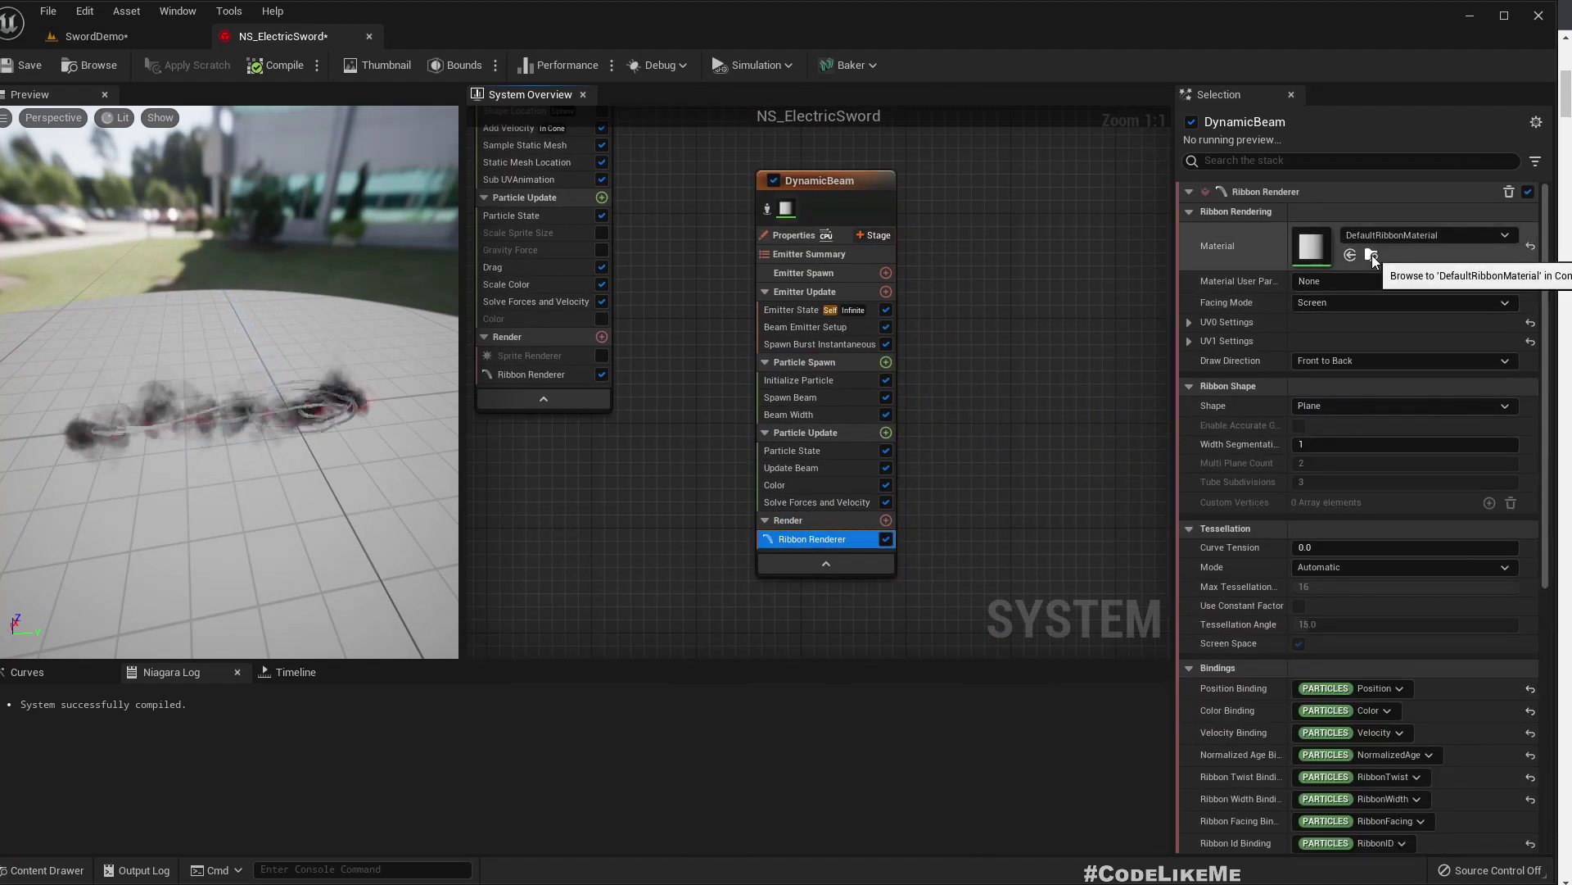
right_click(1246, 245)
left_click(1291, 278)
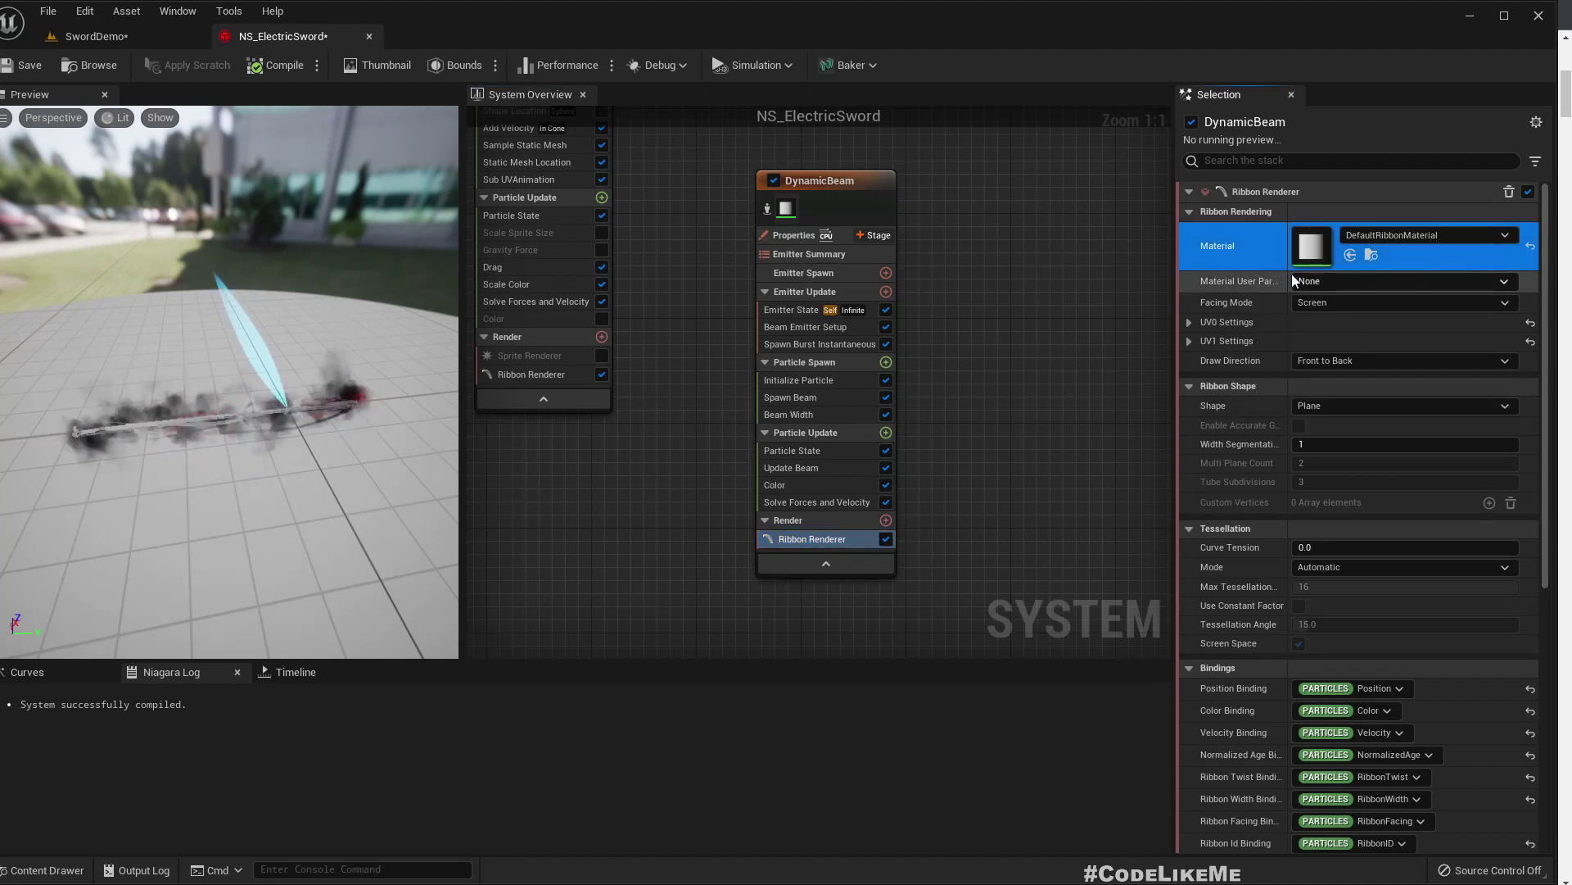
Delete the temporary DynamicBeam emitter and paste the copied DefaultRibbonMaterial into Lighting001's Ribbon Renderer material
left_click(858, 184)
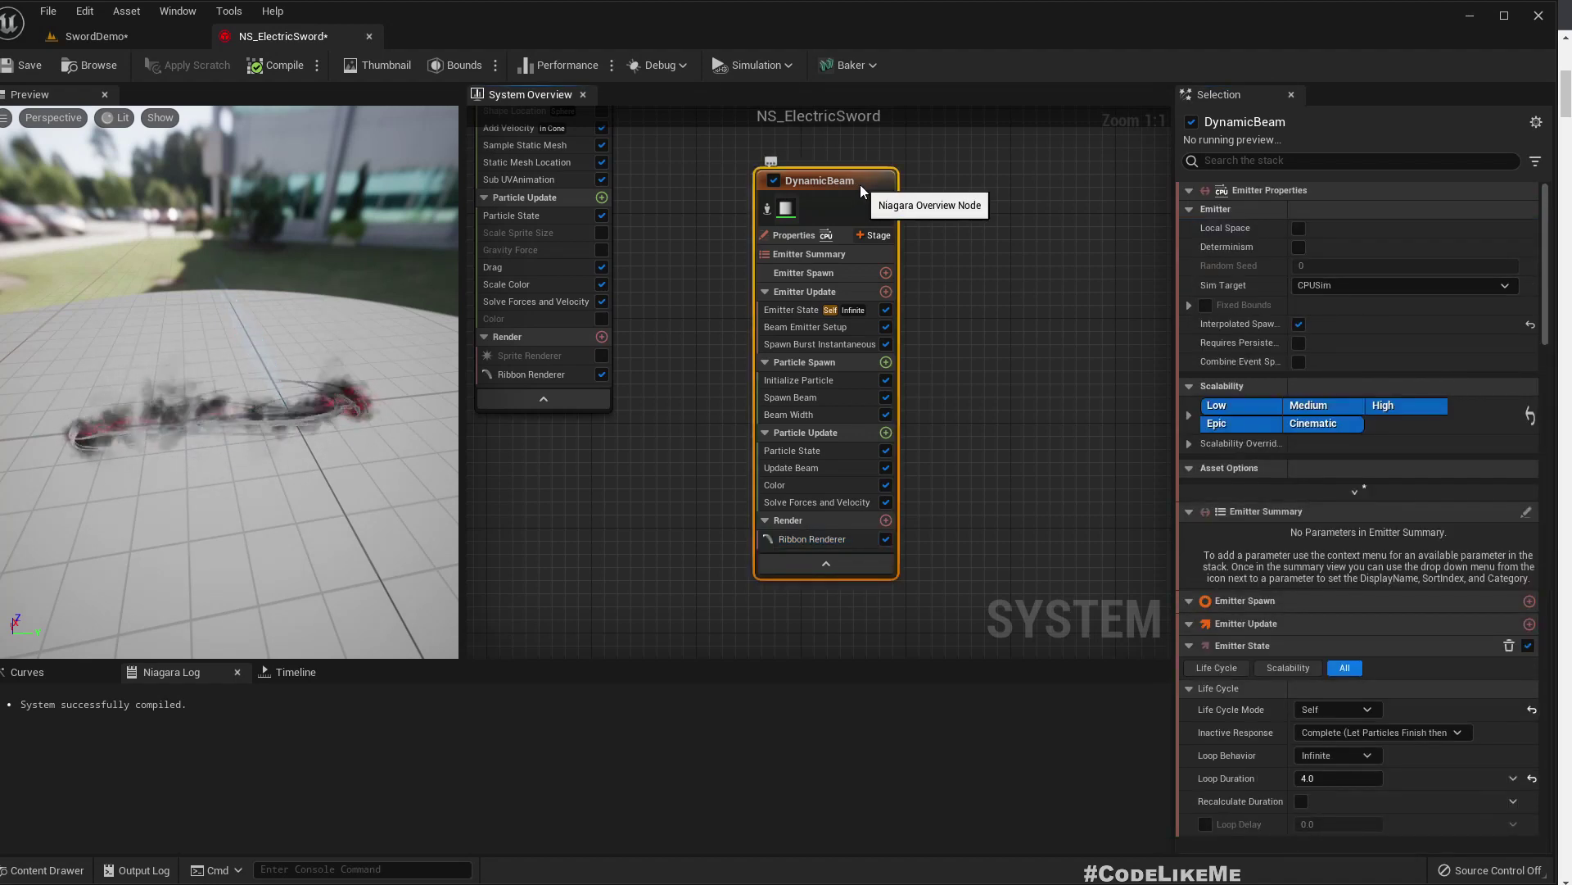
key("Delete")
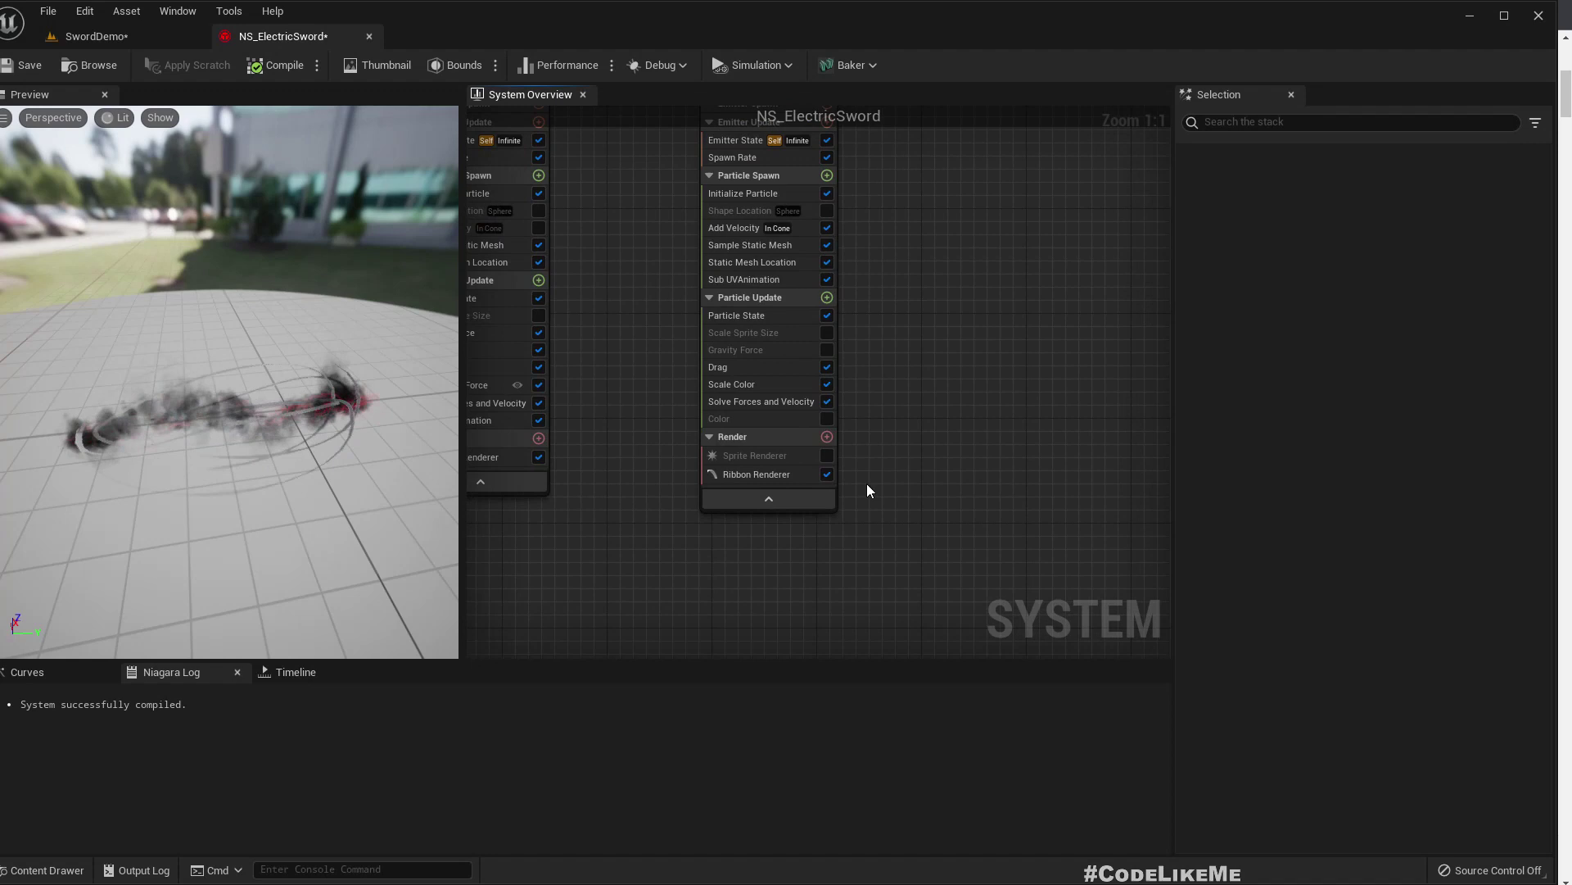
left_click(773, 473)
right_click(1229, 239)
left_click(1282, 282)
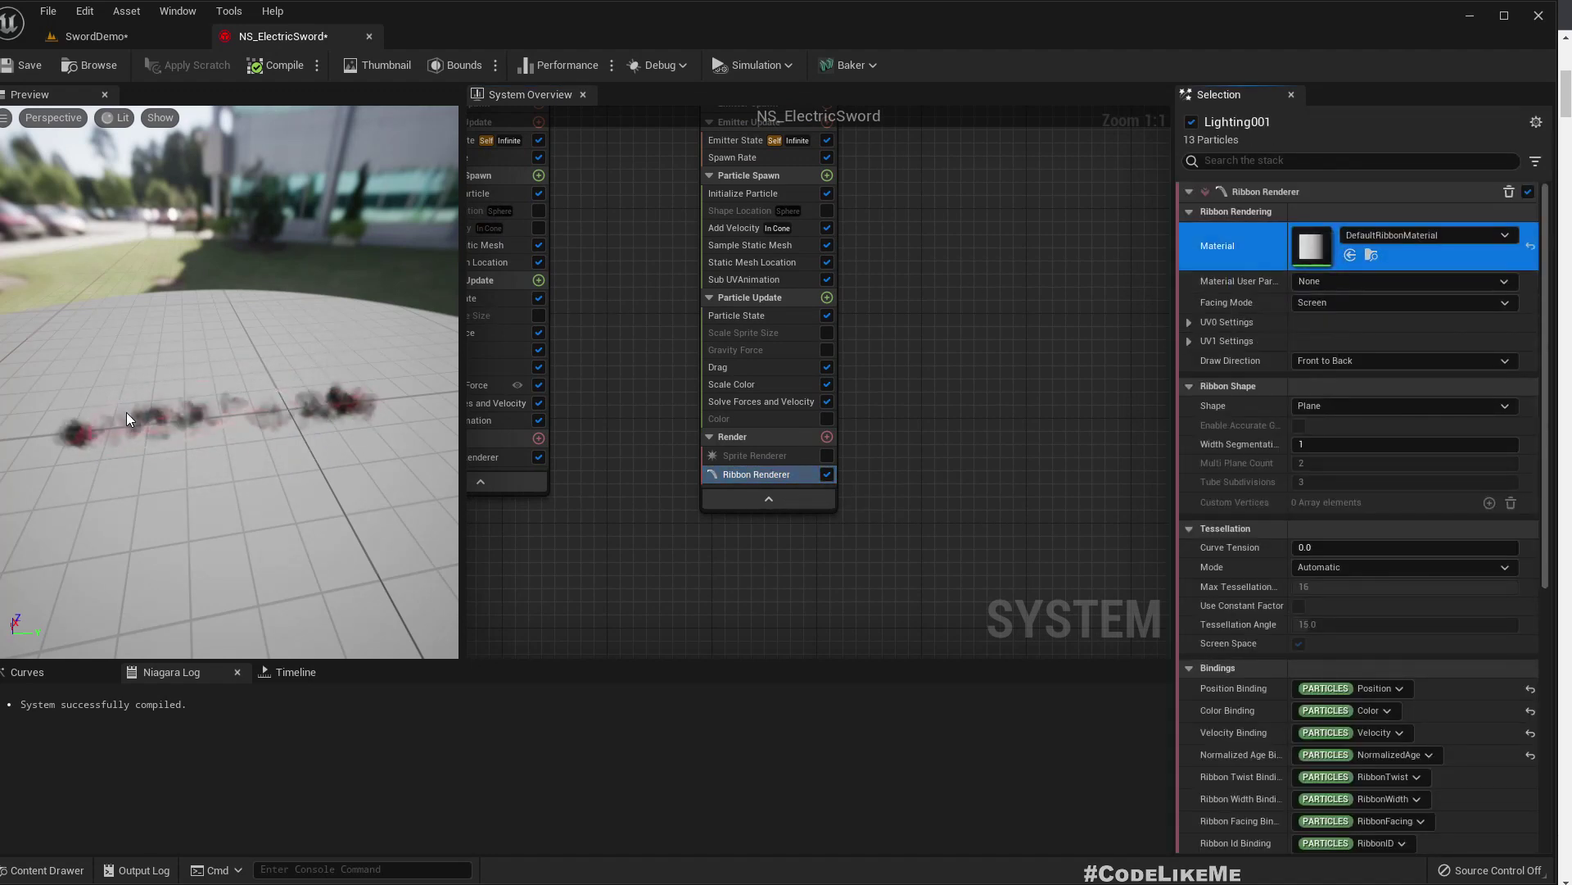
left_click_drag(126, 411, 146, 448)
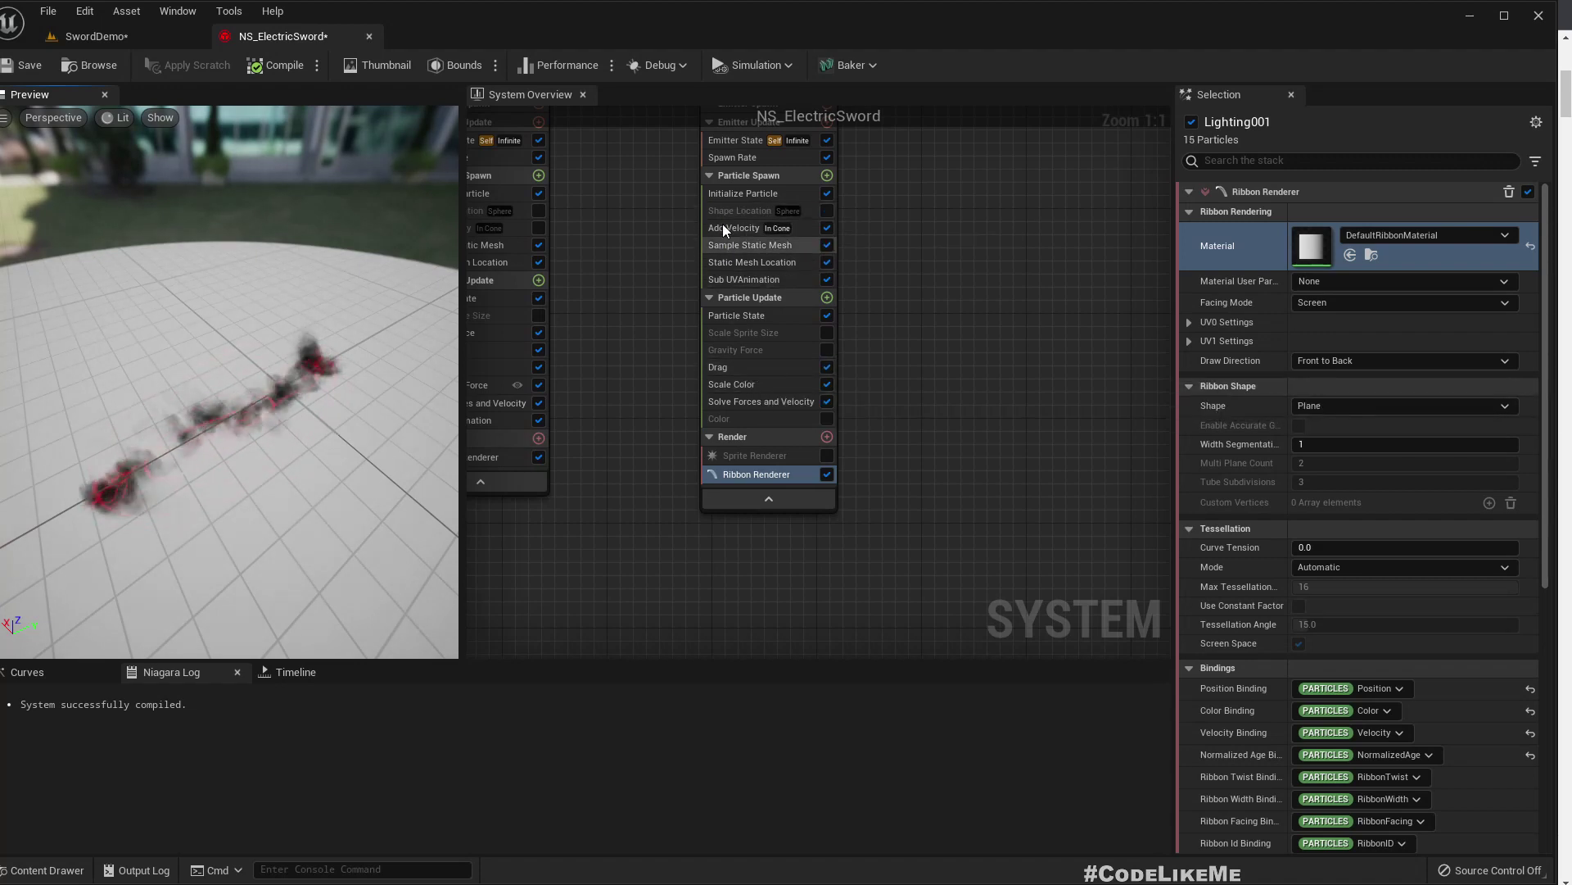
Examine Lighting001's Initialize Particle settings and inspect the ribbon effect on the swords in the SwordDemo level, ending back in NS_ElectricSword
left_click(741, 194)
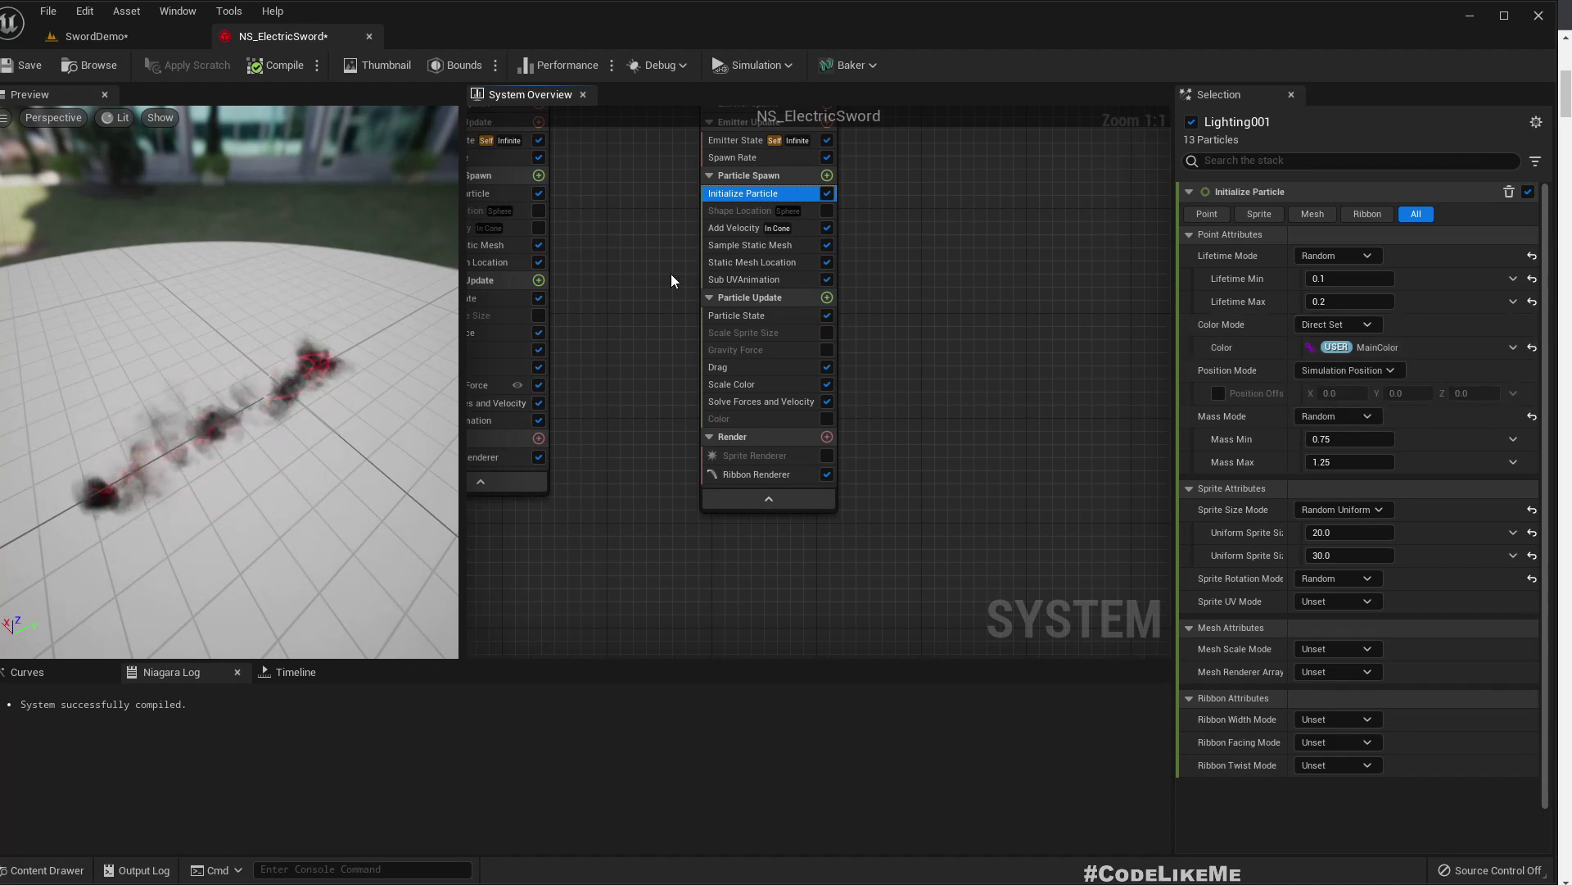
left_click(95, 37)
right_click_drag(644, 313, 583, 283)
key("w")
right_click_drag(385, 196, 385, 197)
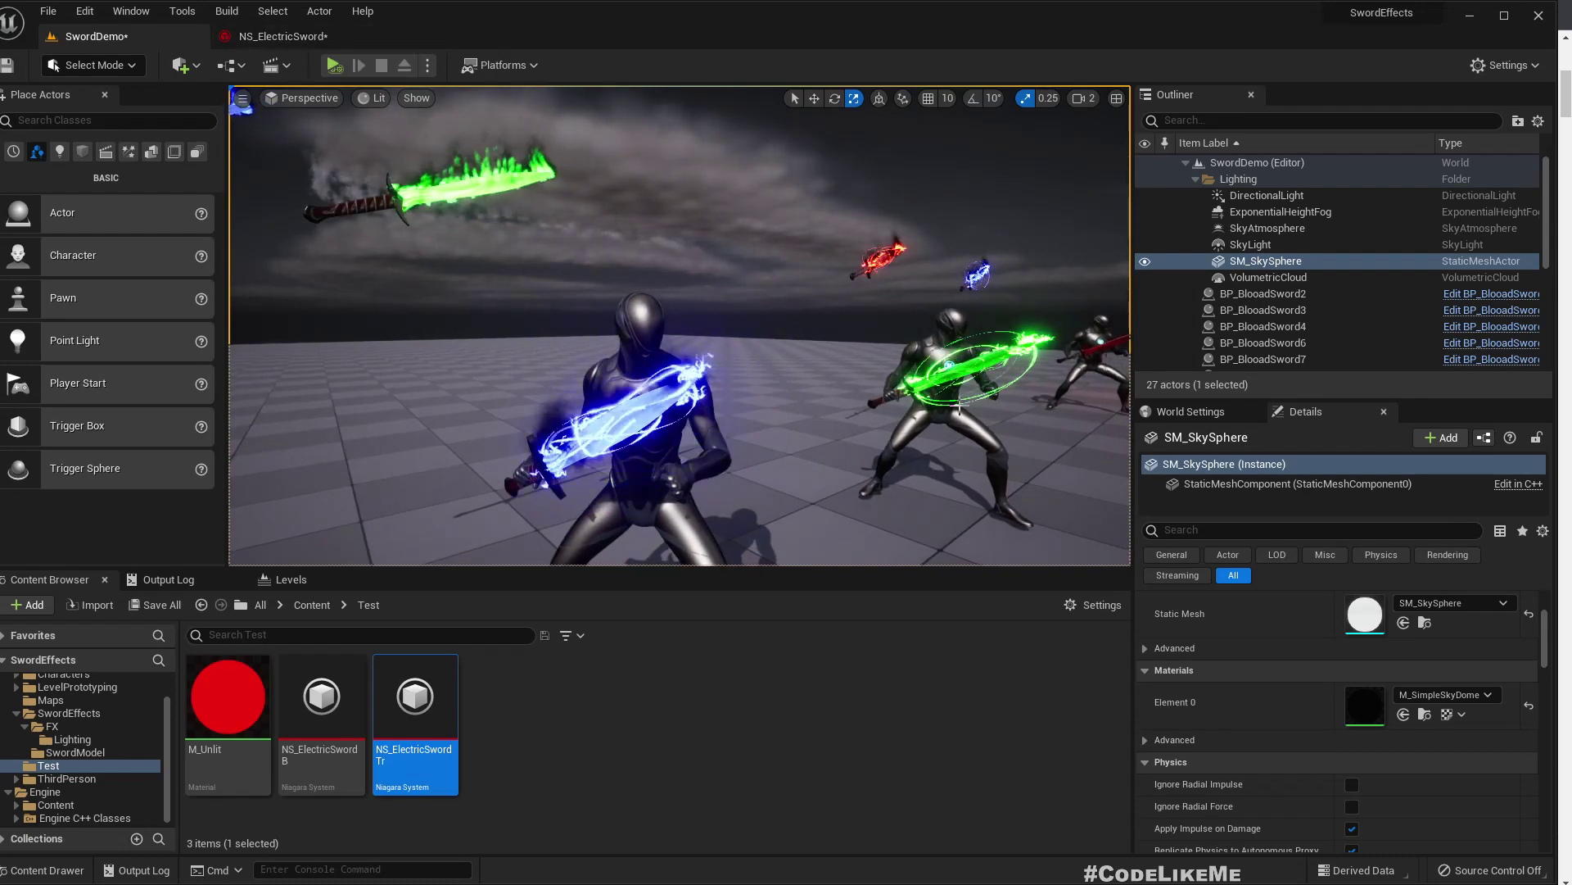
left_click(956, 384)
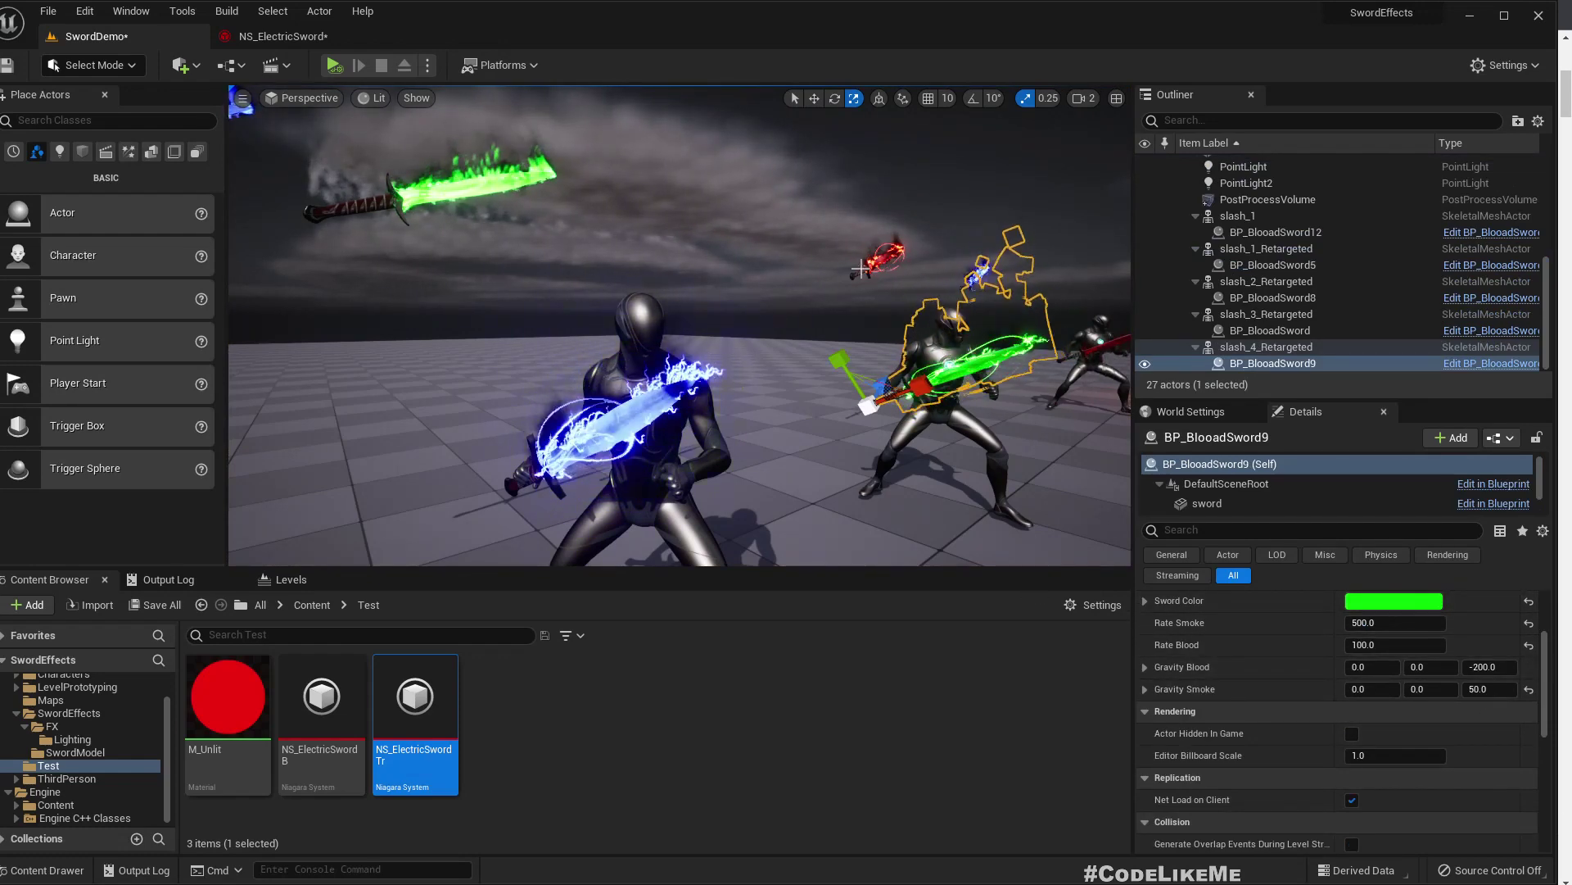
left_click(283, 36)
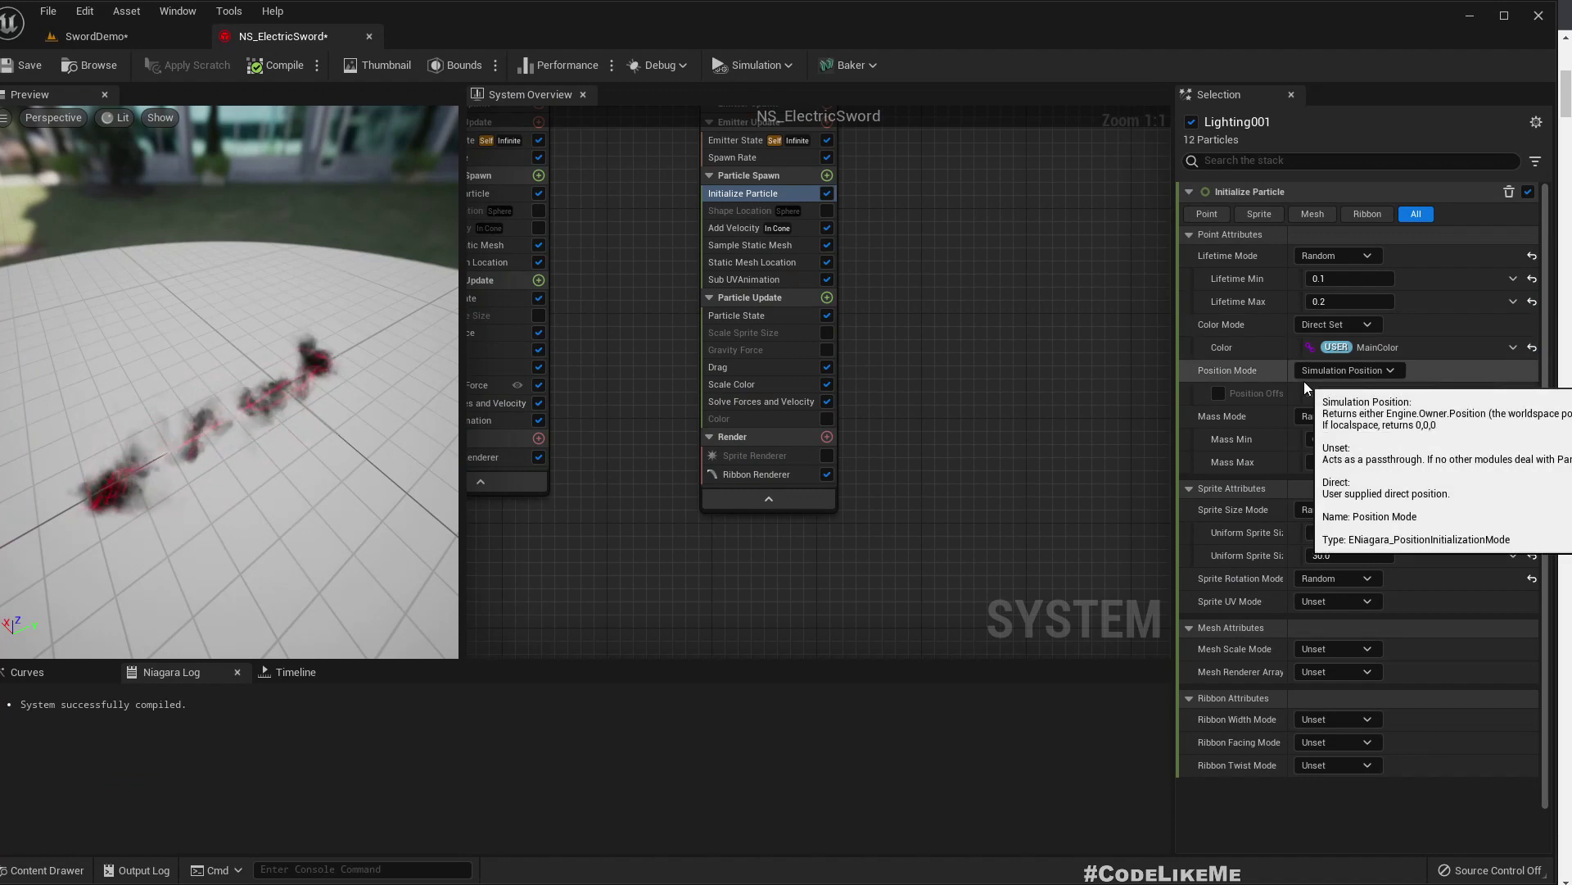
right_click_drag(984, 275, 1014, 389)
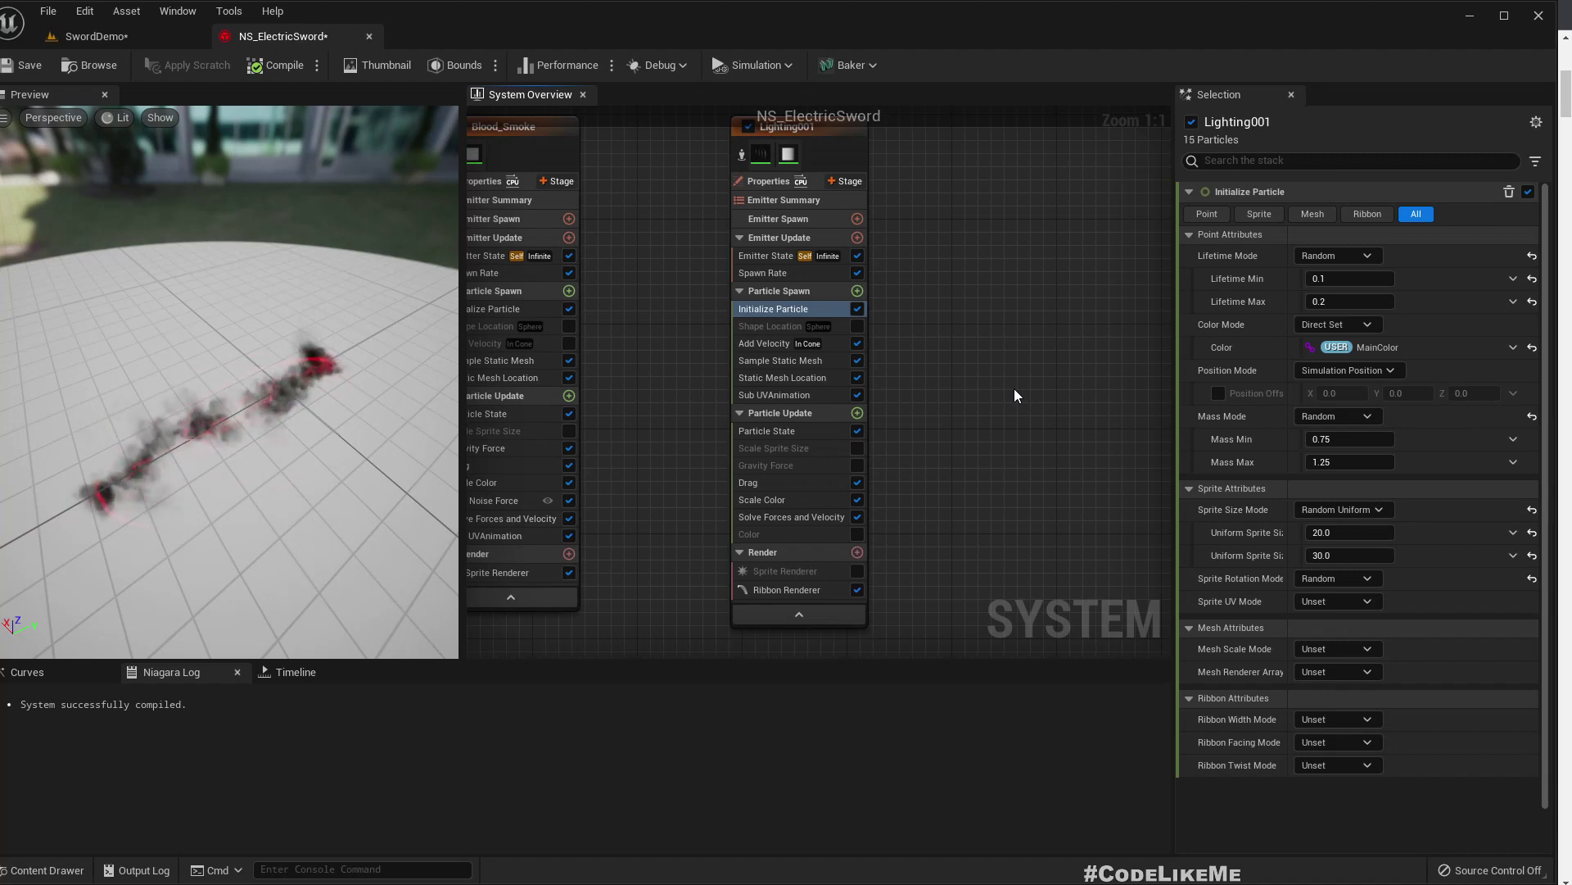
right_click_drag(1013, 323, 1075, 374)
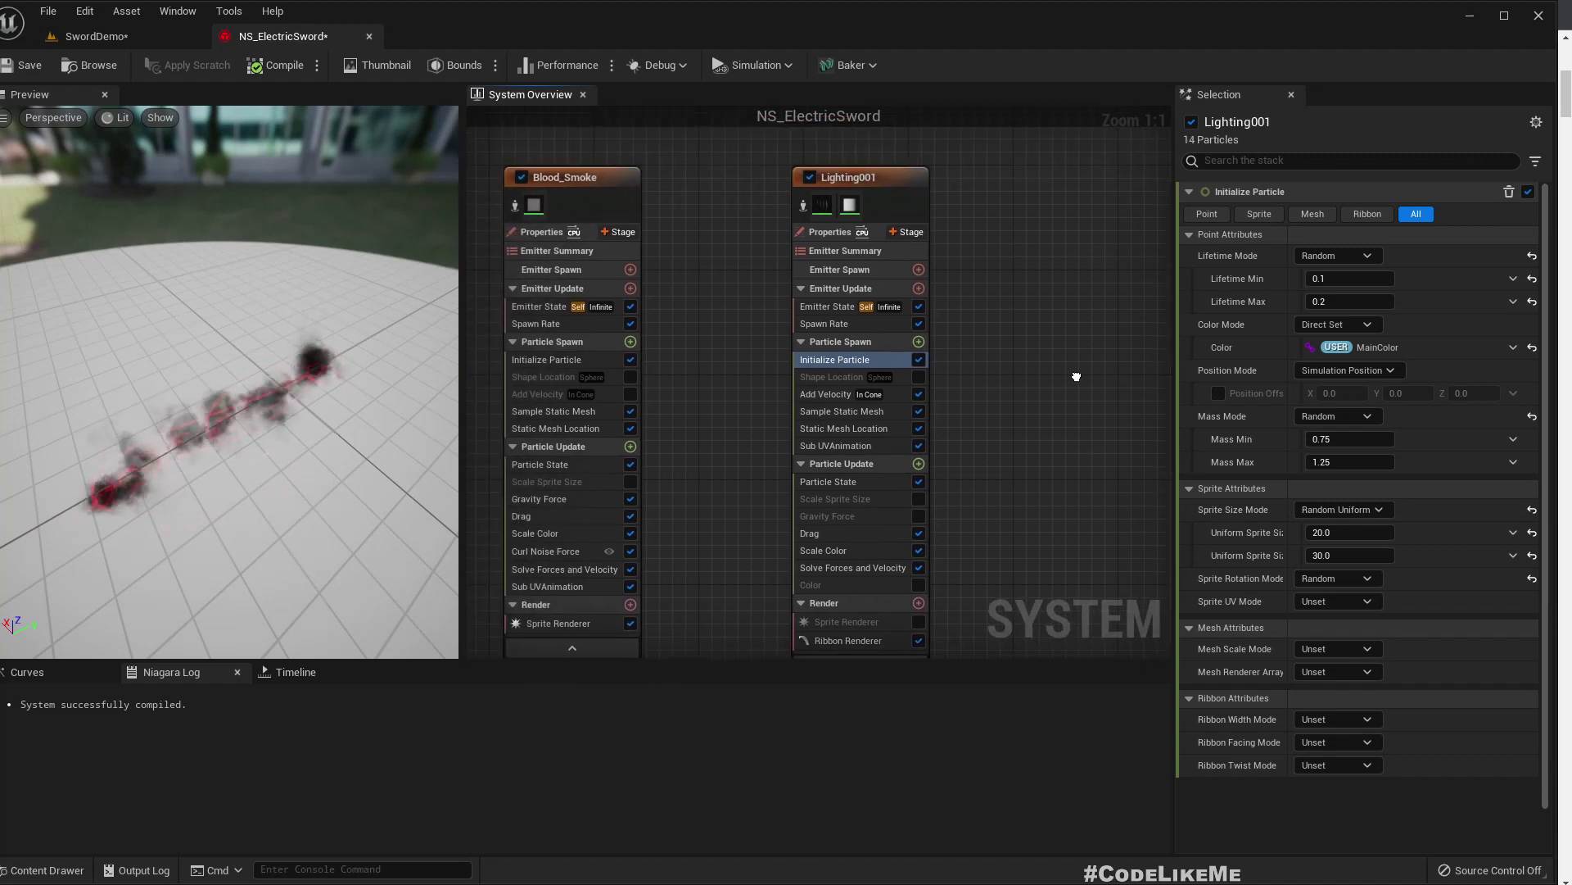
Rename the Lighting001 emitter as Trail
left_click(896, 194)
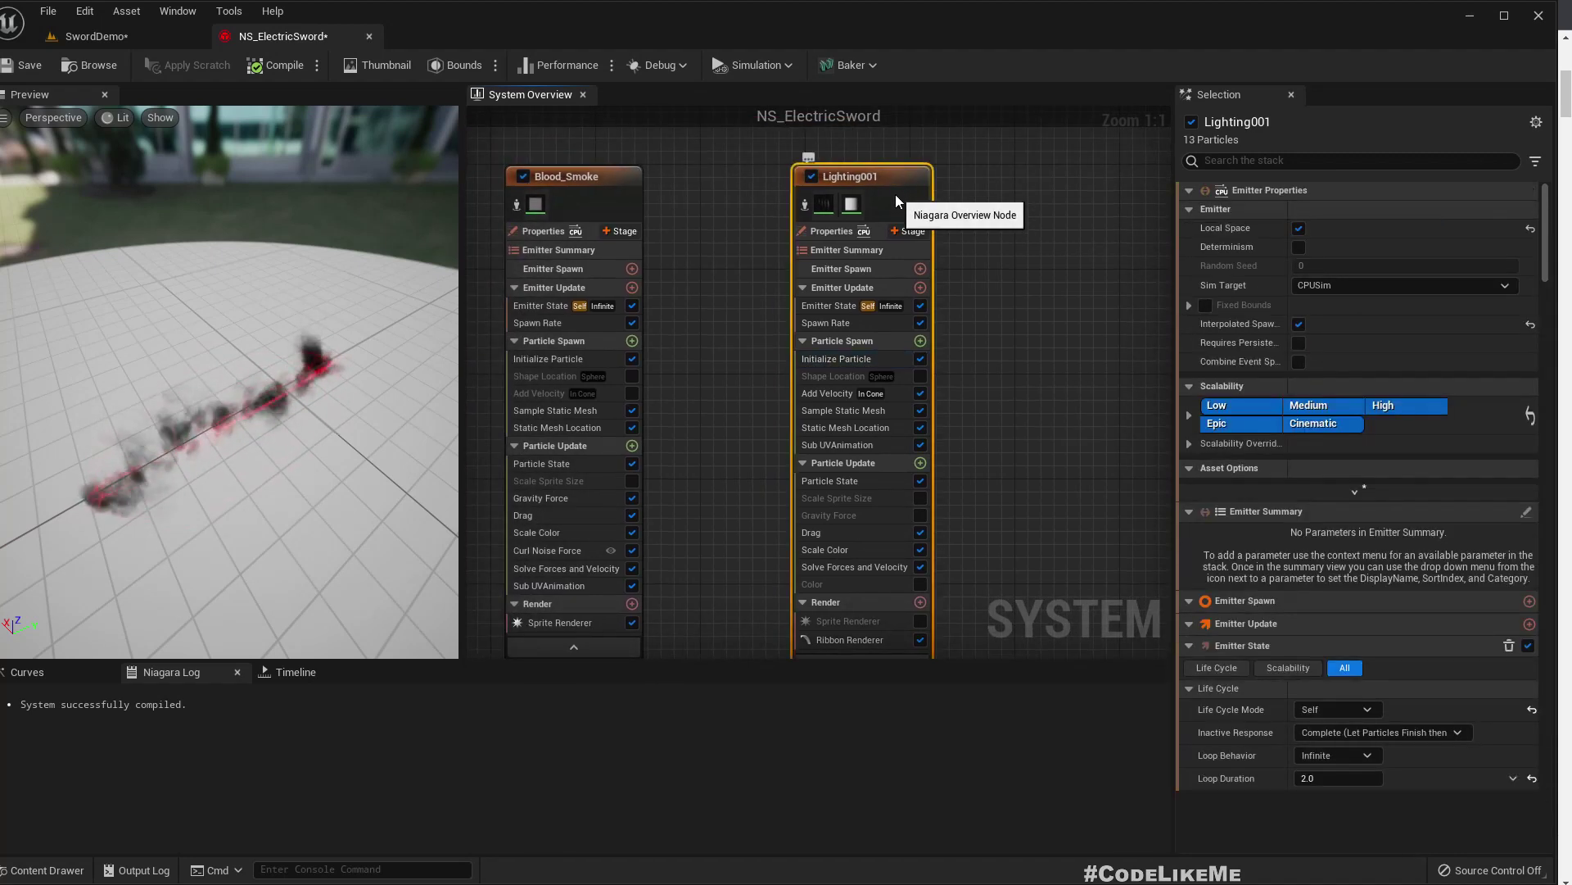
key("F2")
type("Tra")
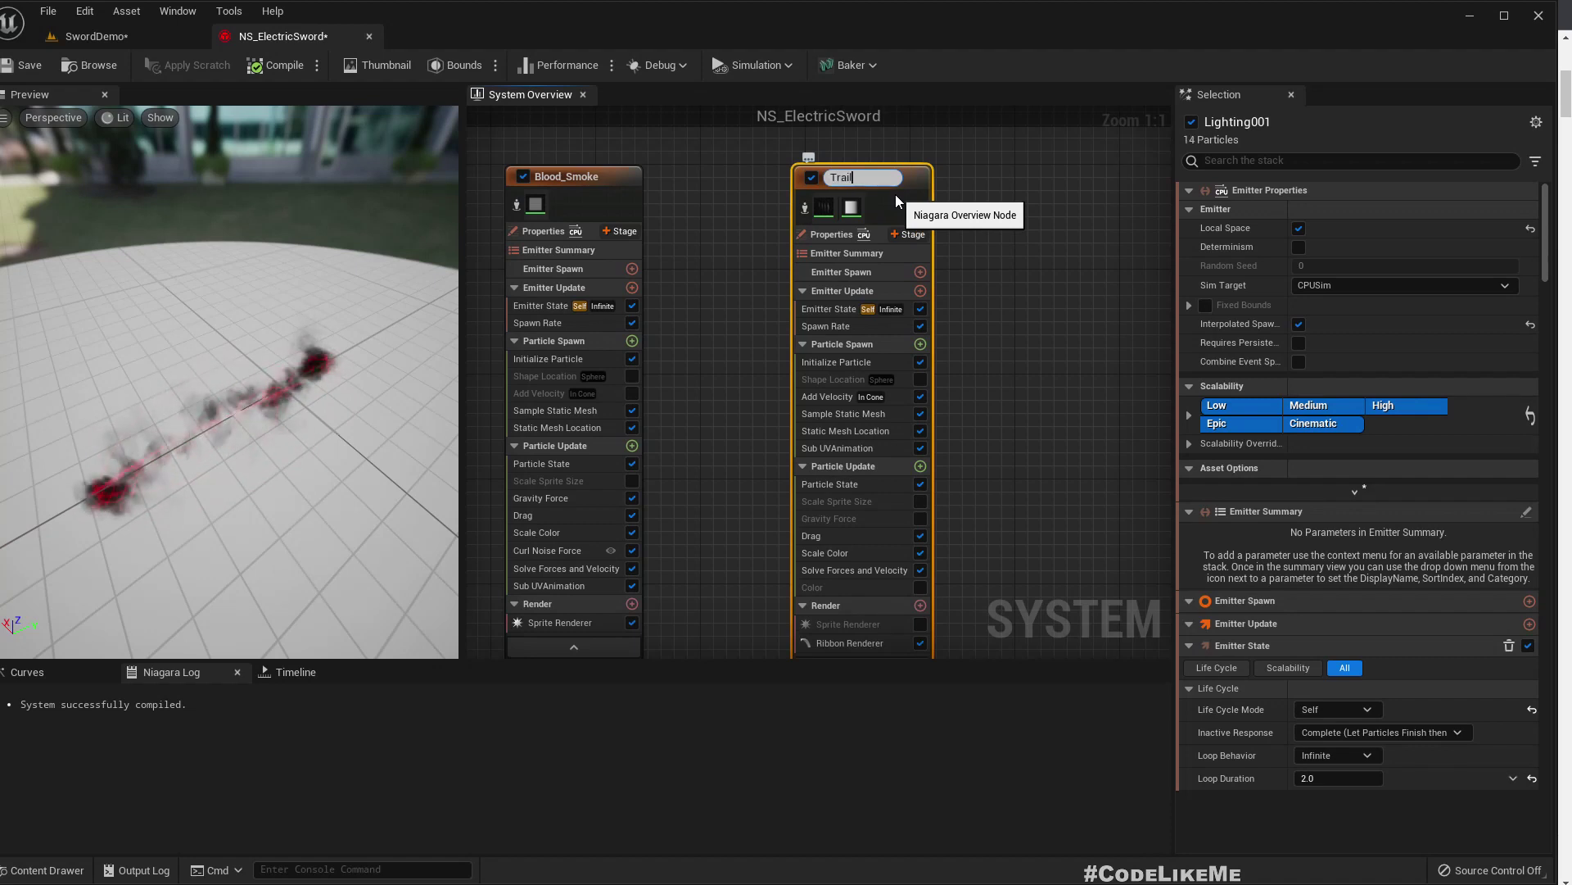
type("il")
key("Return")
Disable Trail's Drag, Sample Static Mesh and Static Mesh Location modules, and enable its Shape Location module
scroll(1018, 467, "down", 1)
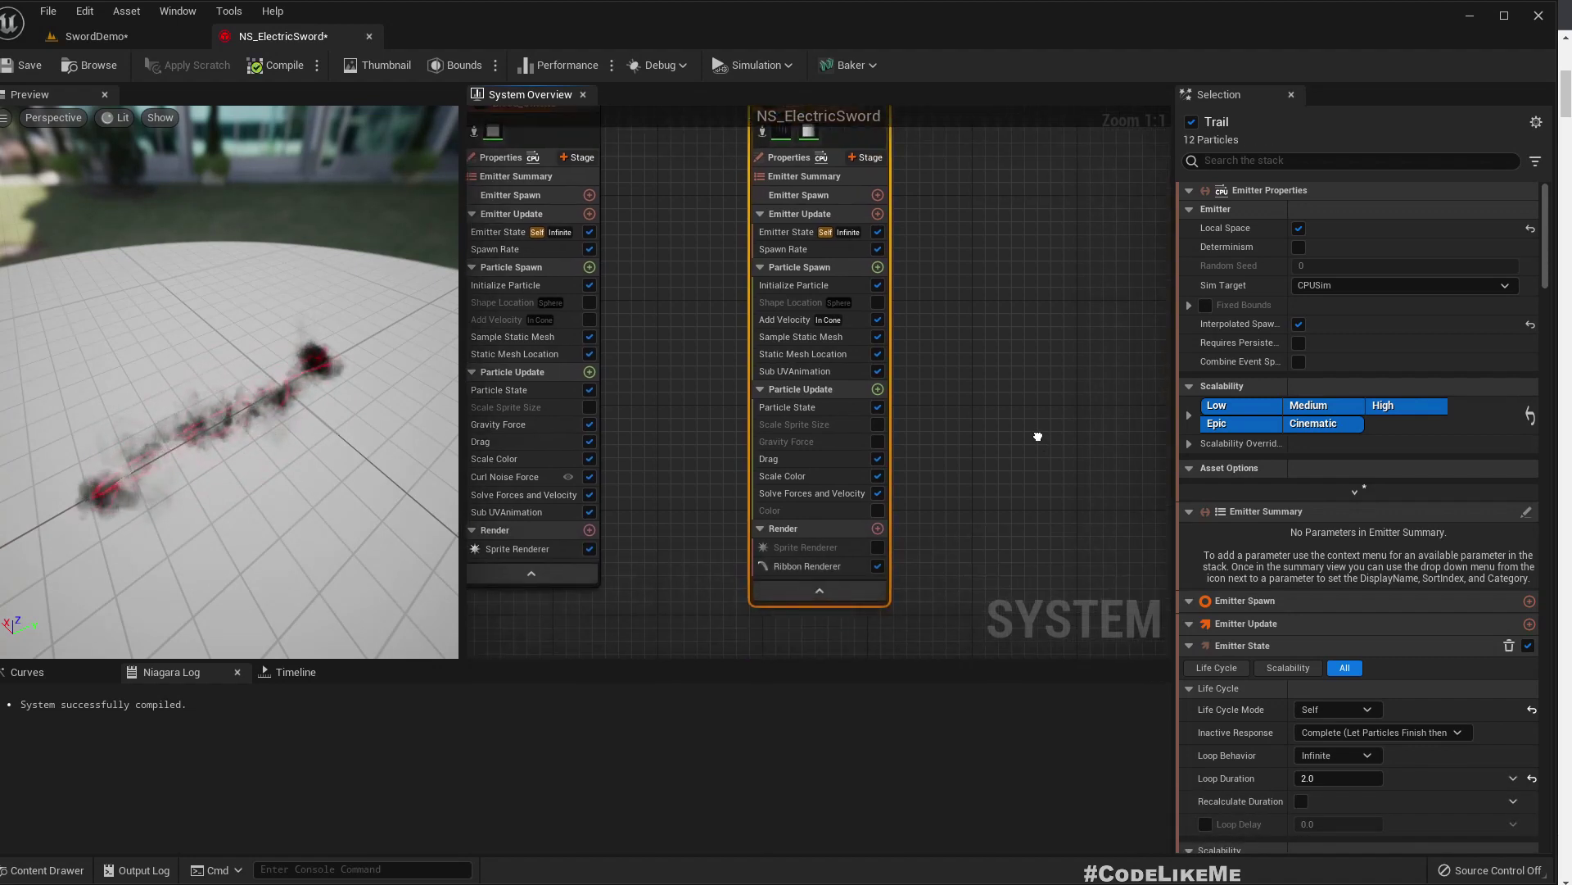
scroll(730, 456, "up", 1)
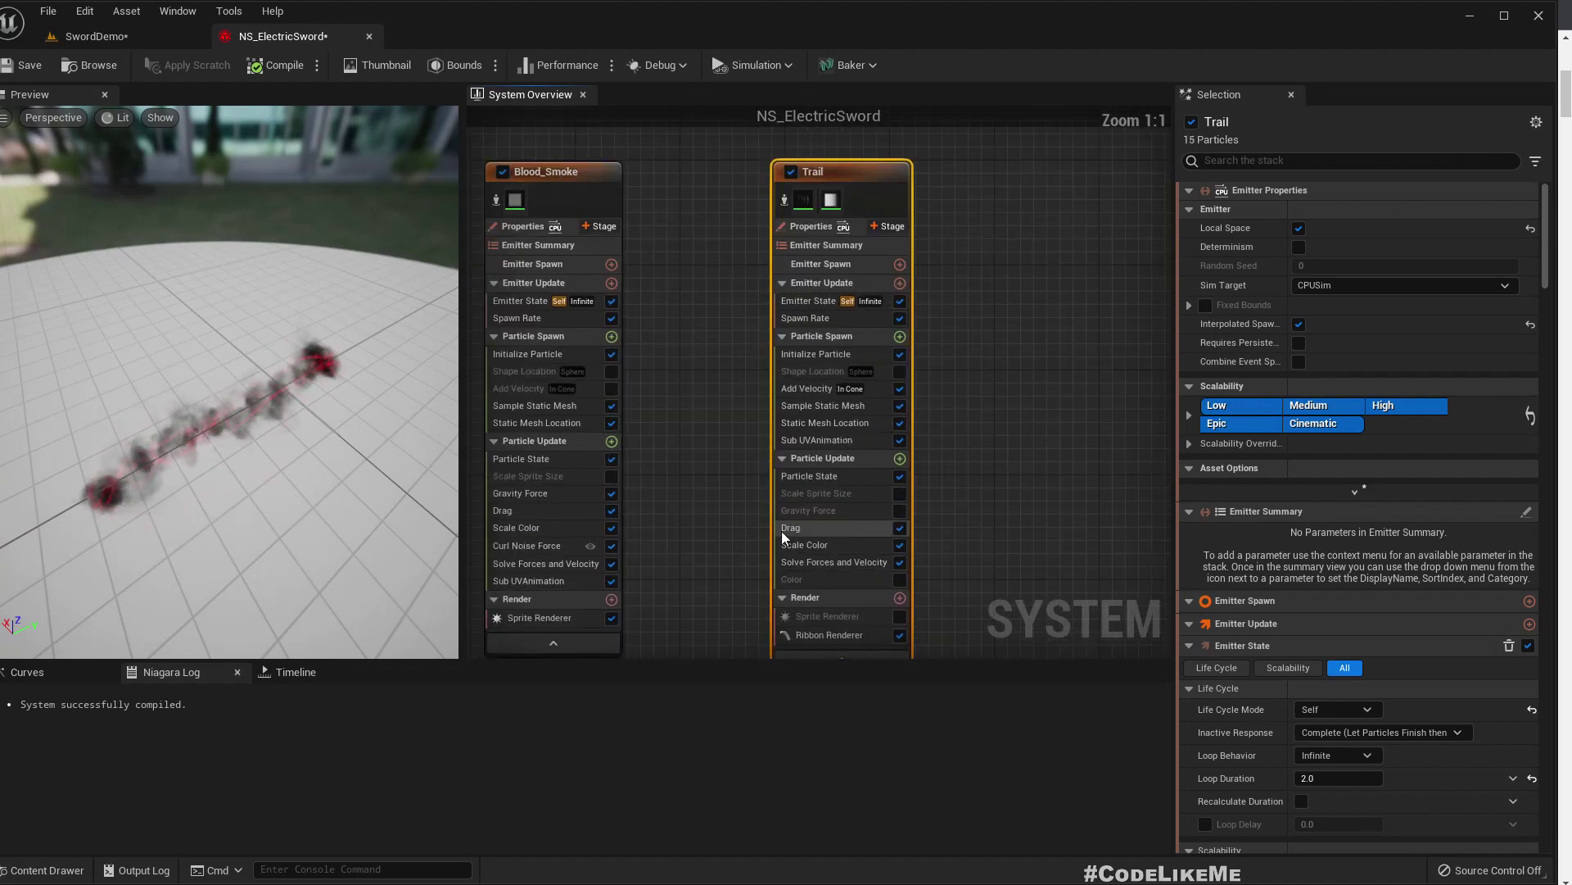
right_click_drag(726, 518, 722, 508)
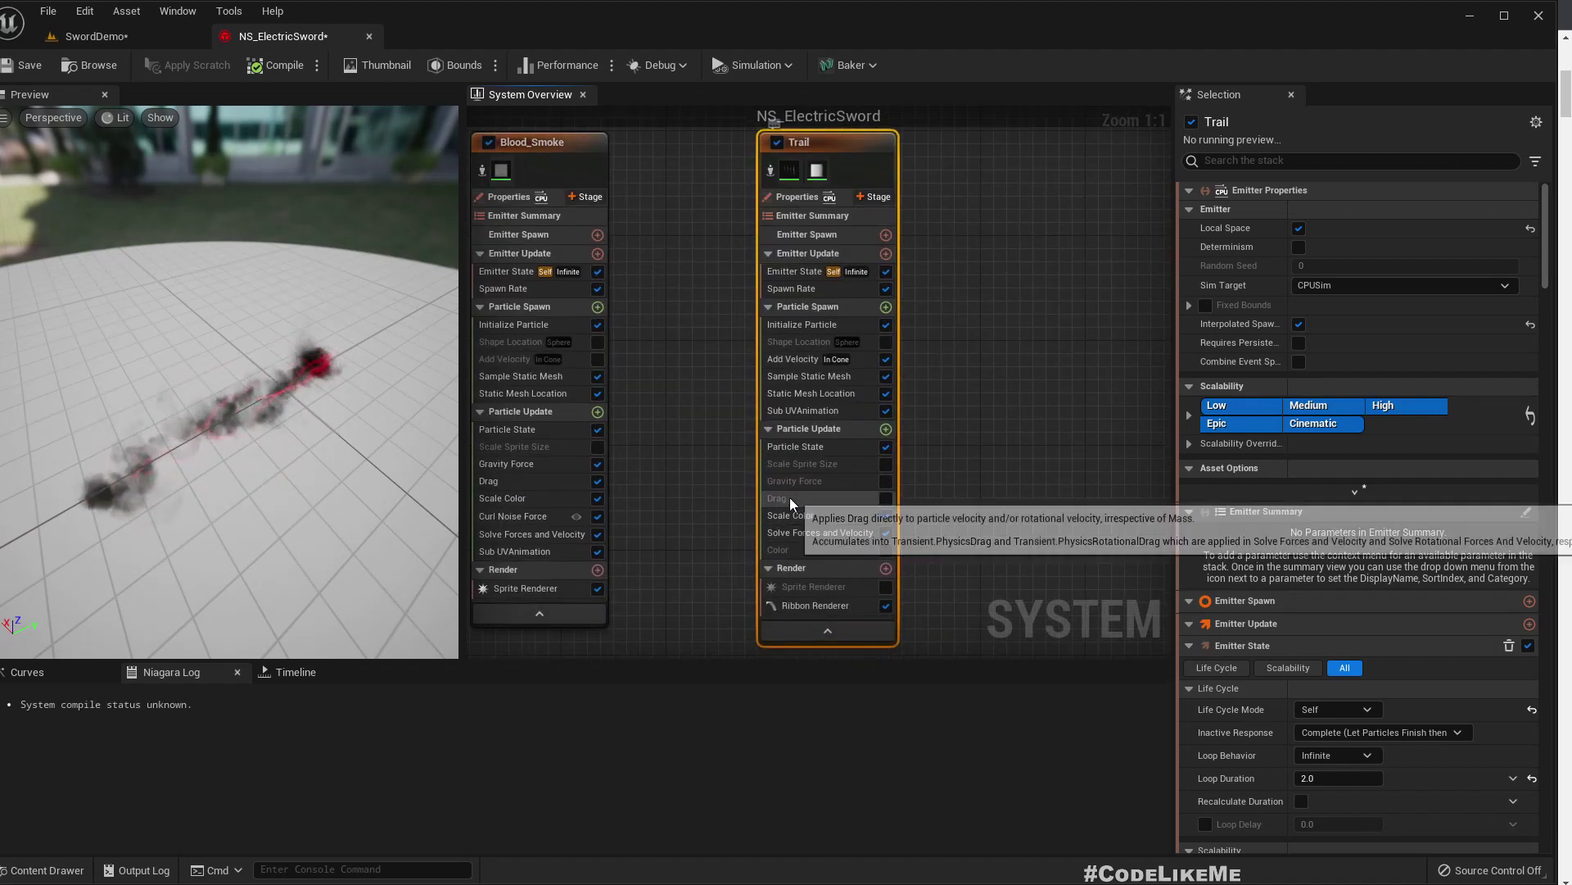
left_click(886, 376)
left_click(886, 392)
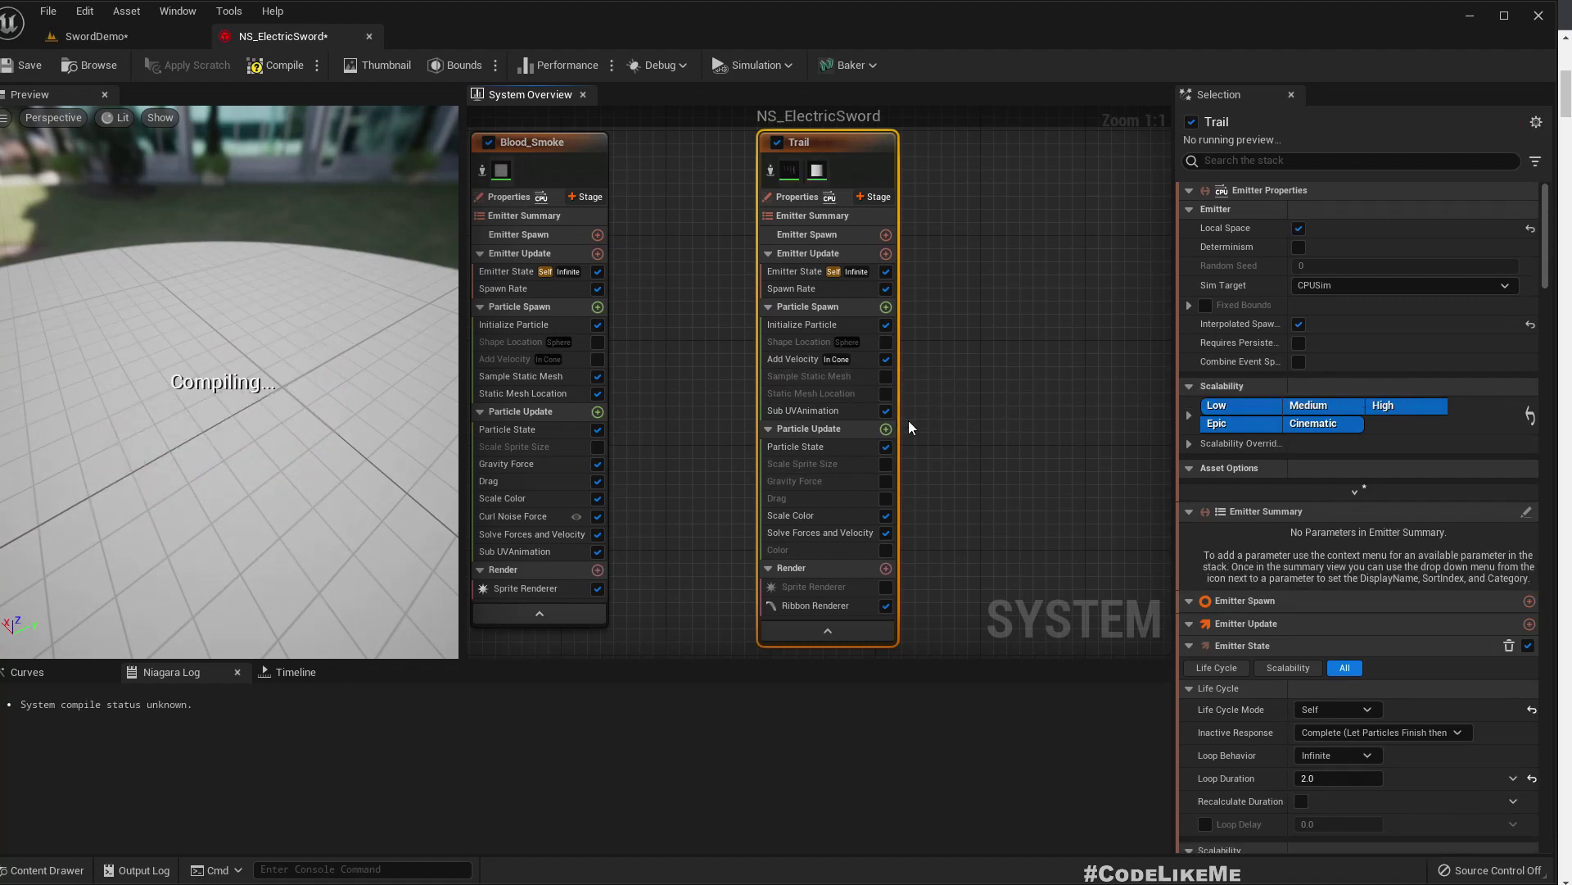
left_click(886, 342)
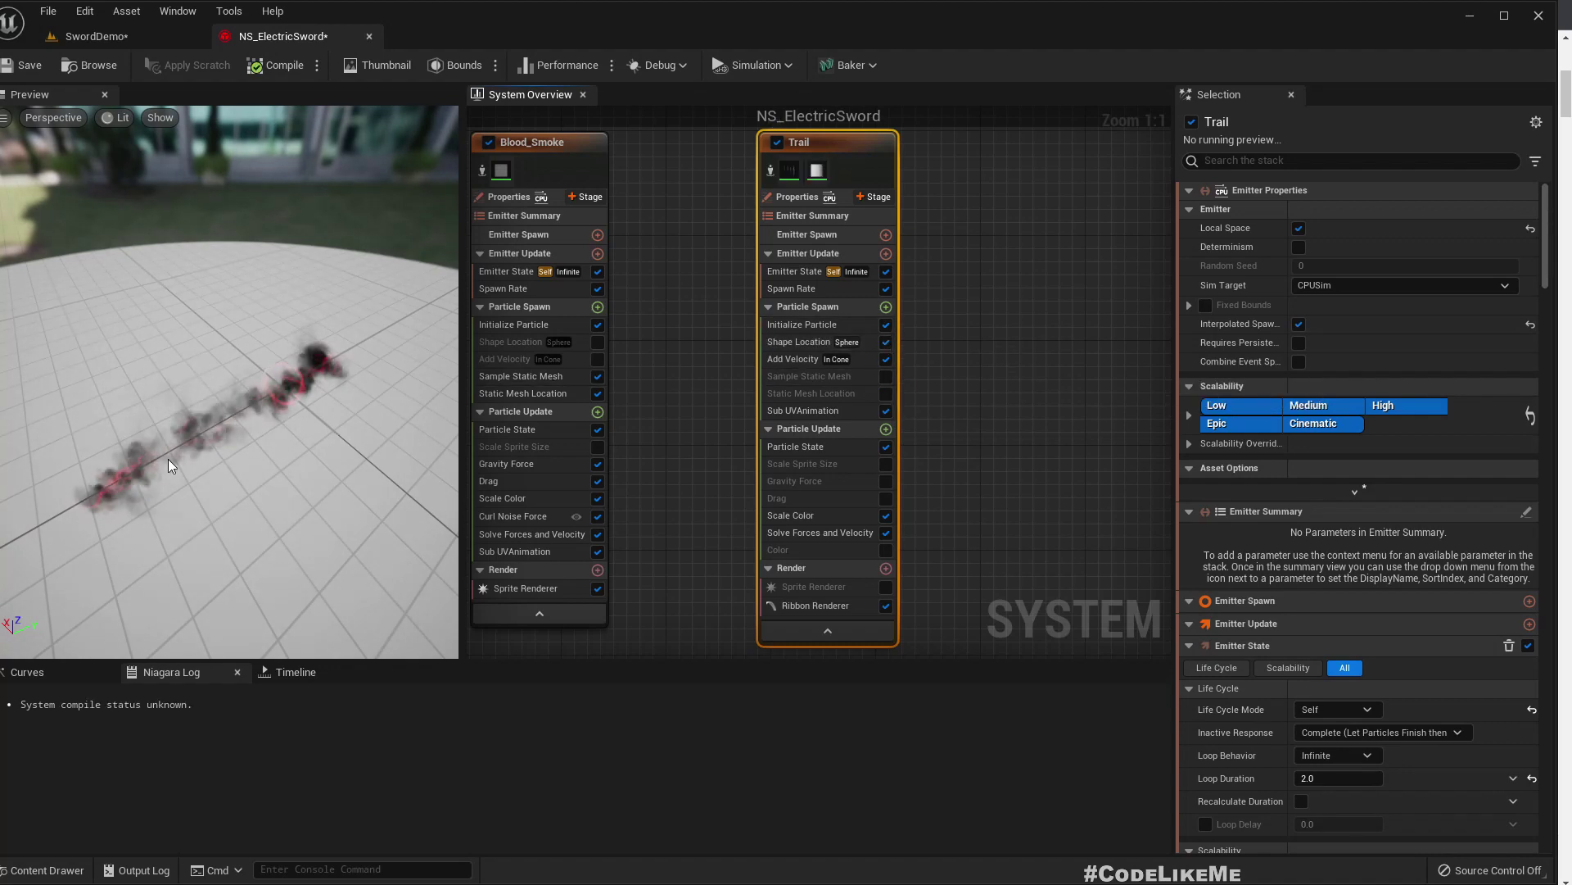
Examine Trail's Add Velocity, Shape Location and Spawn Rate settings and inspect the effect closely in the preview
left_click_drag(169, 459, 303, 385)
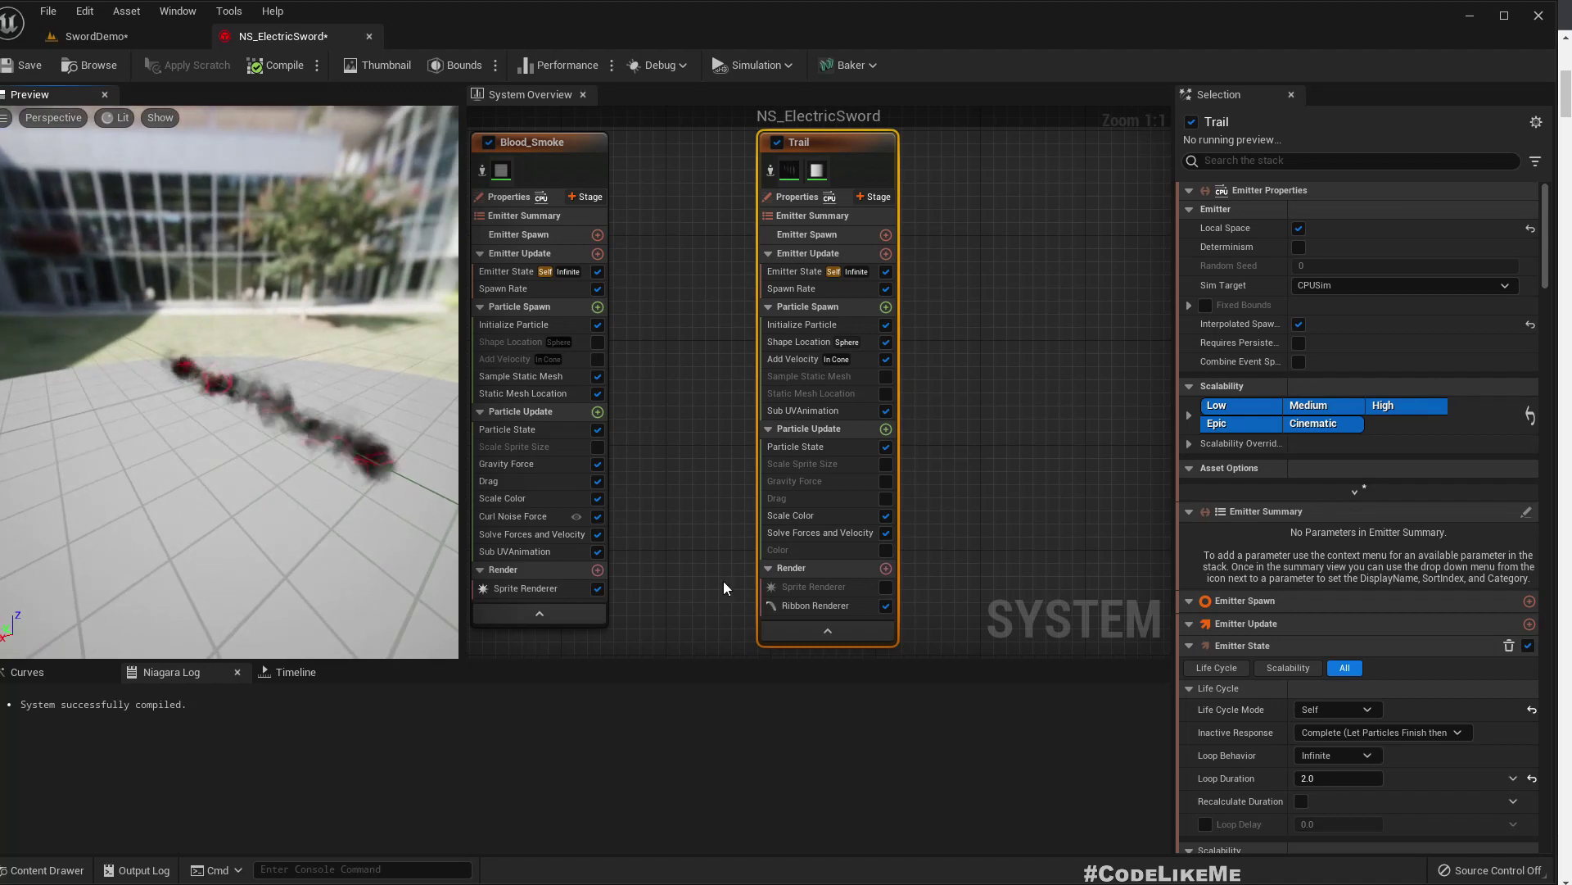
left_click(794, 359)
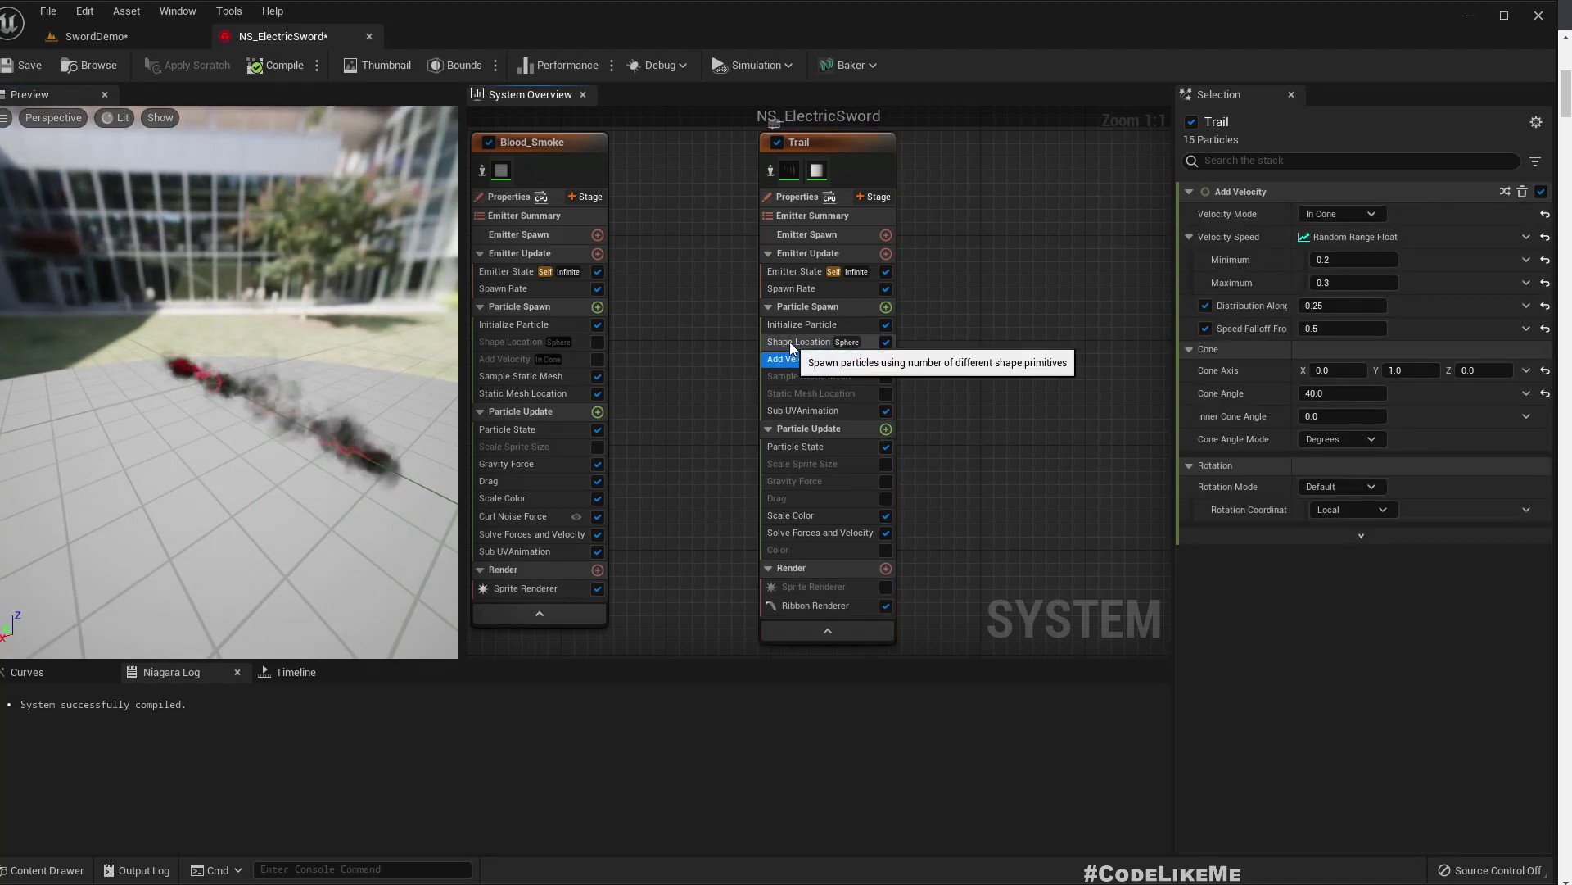
left_click(798, 341)
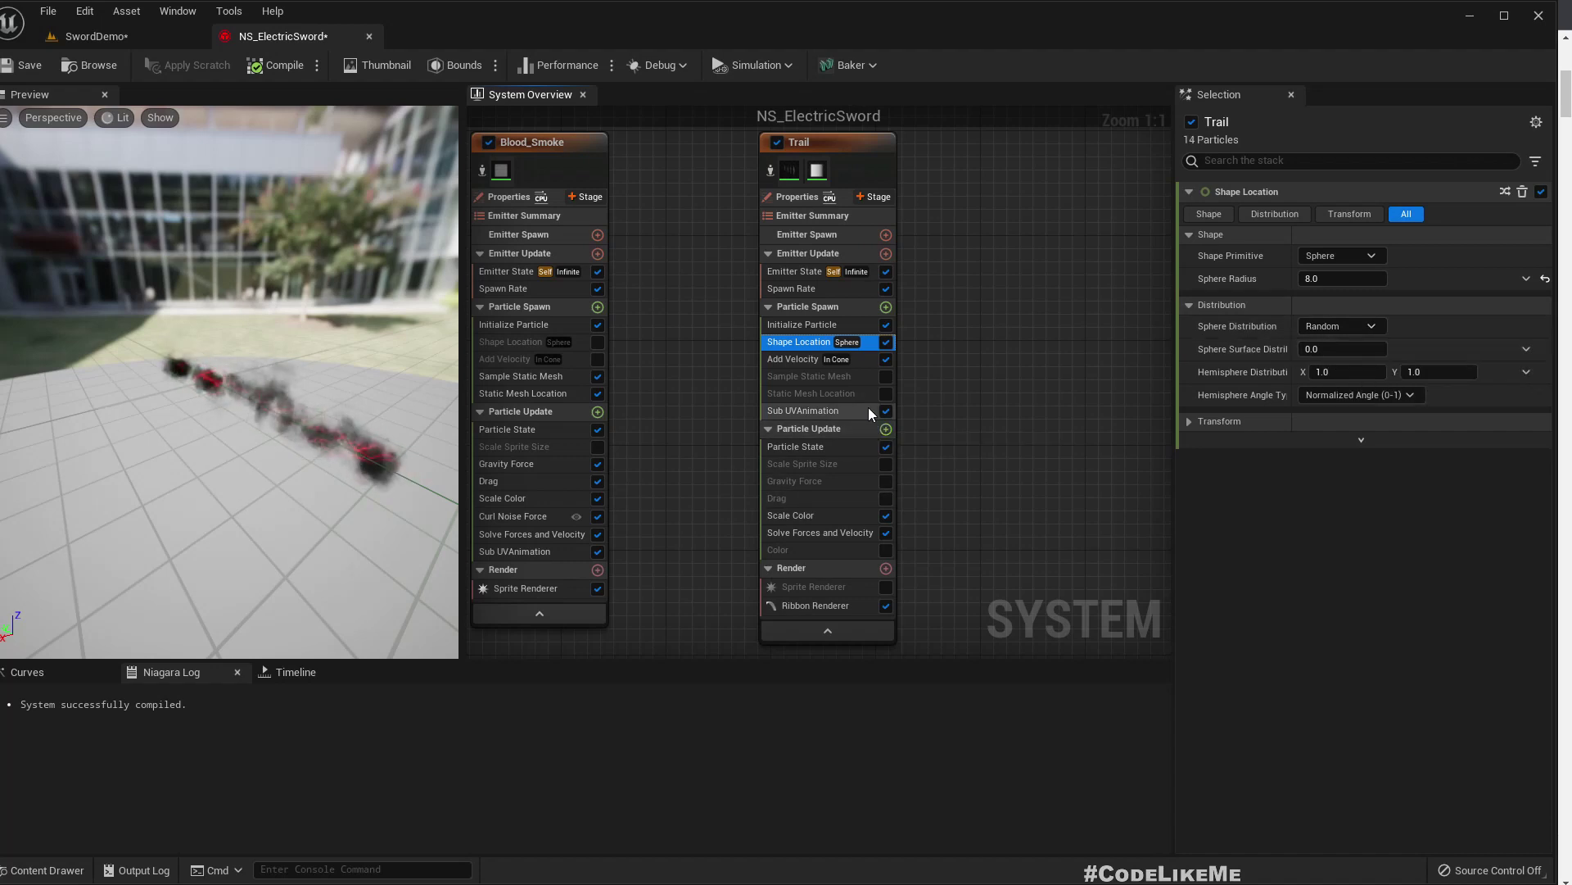
left_click_drag(303, 393, 213, 390)
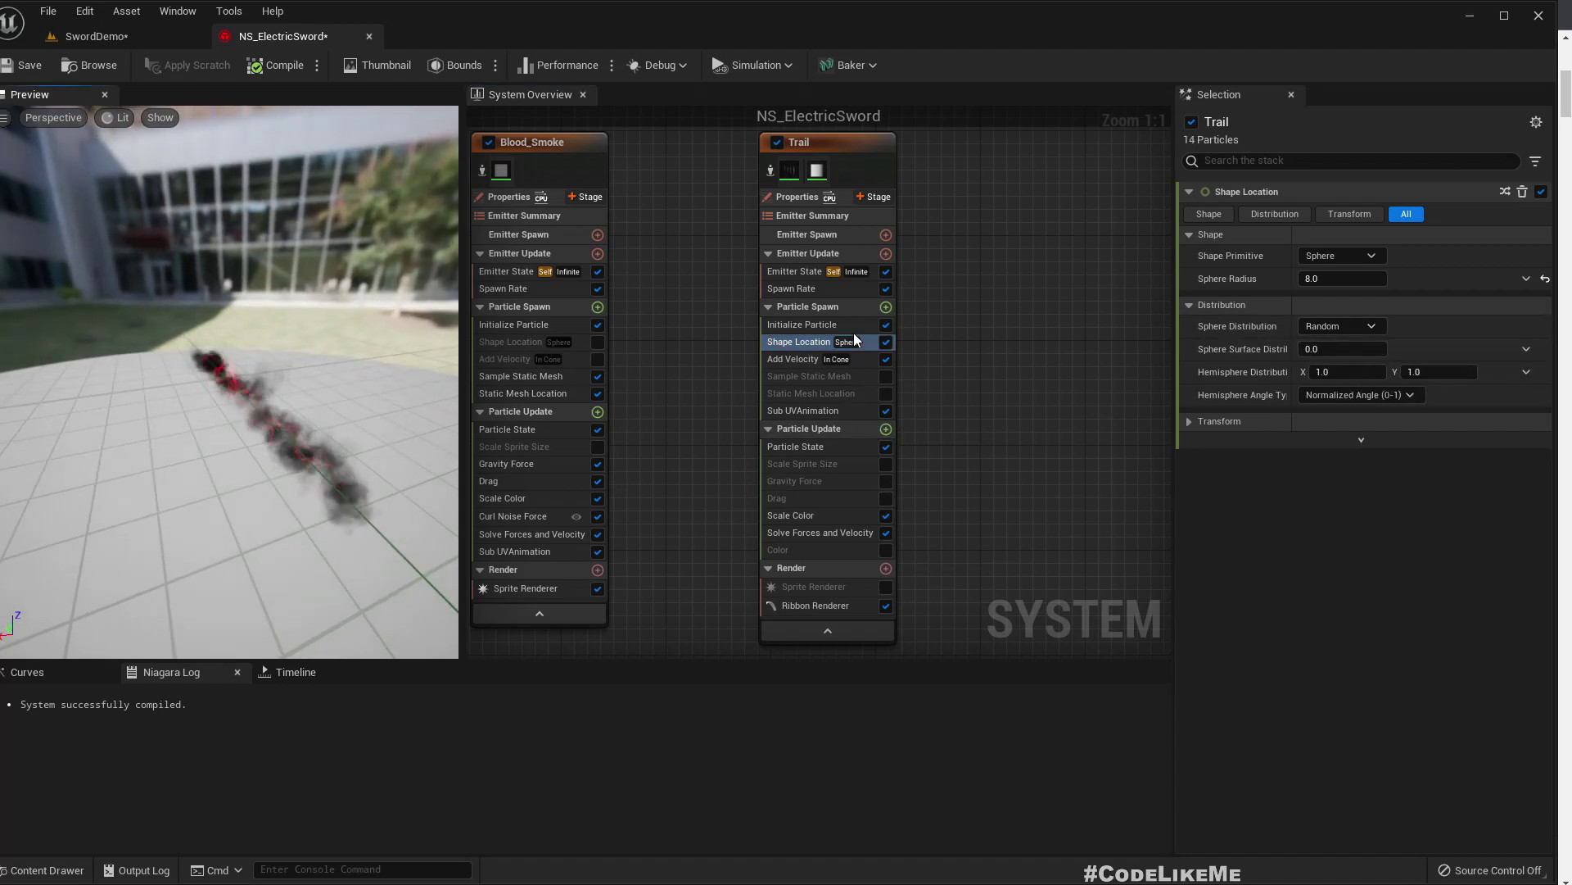
left_click(824, 290)
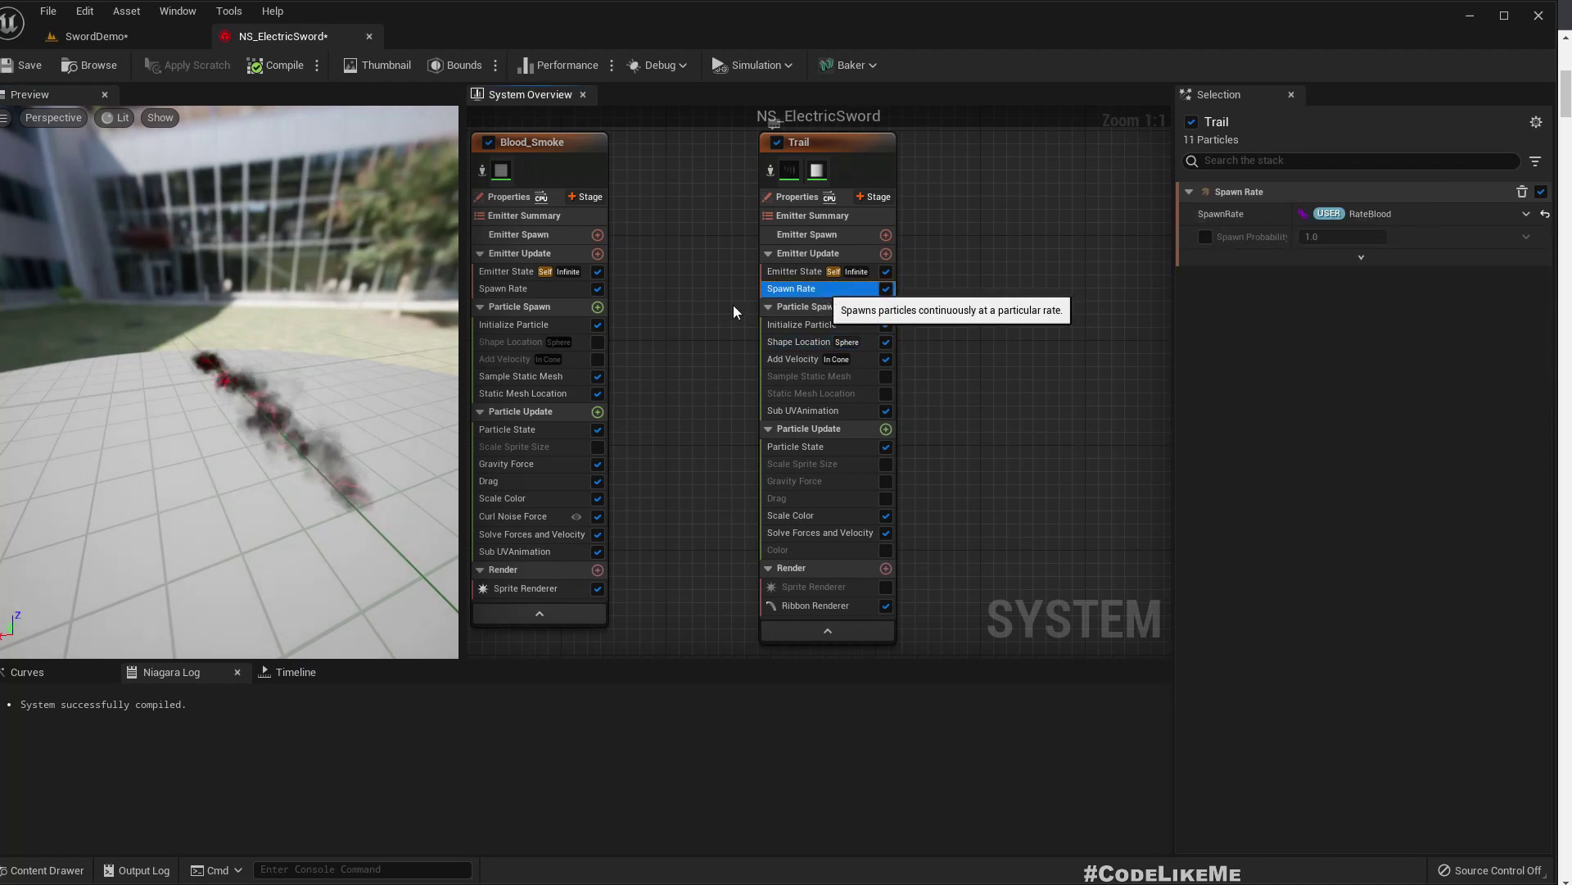
left_click_drag(352, 385, 145, 370)
key("ctrl+z")
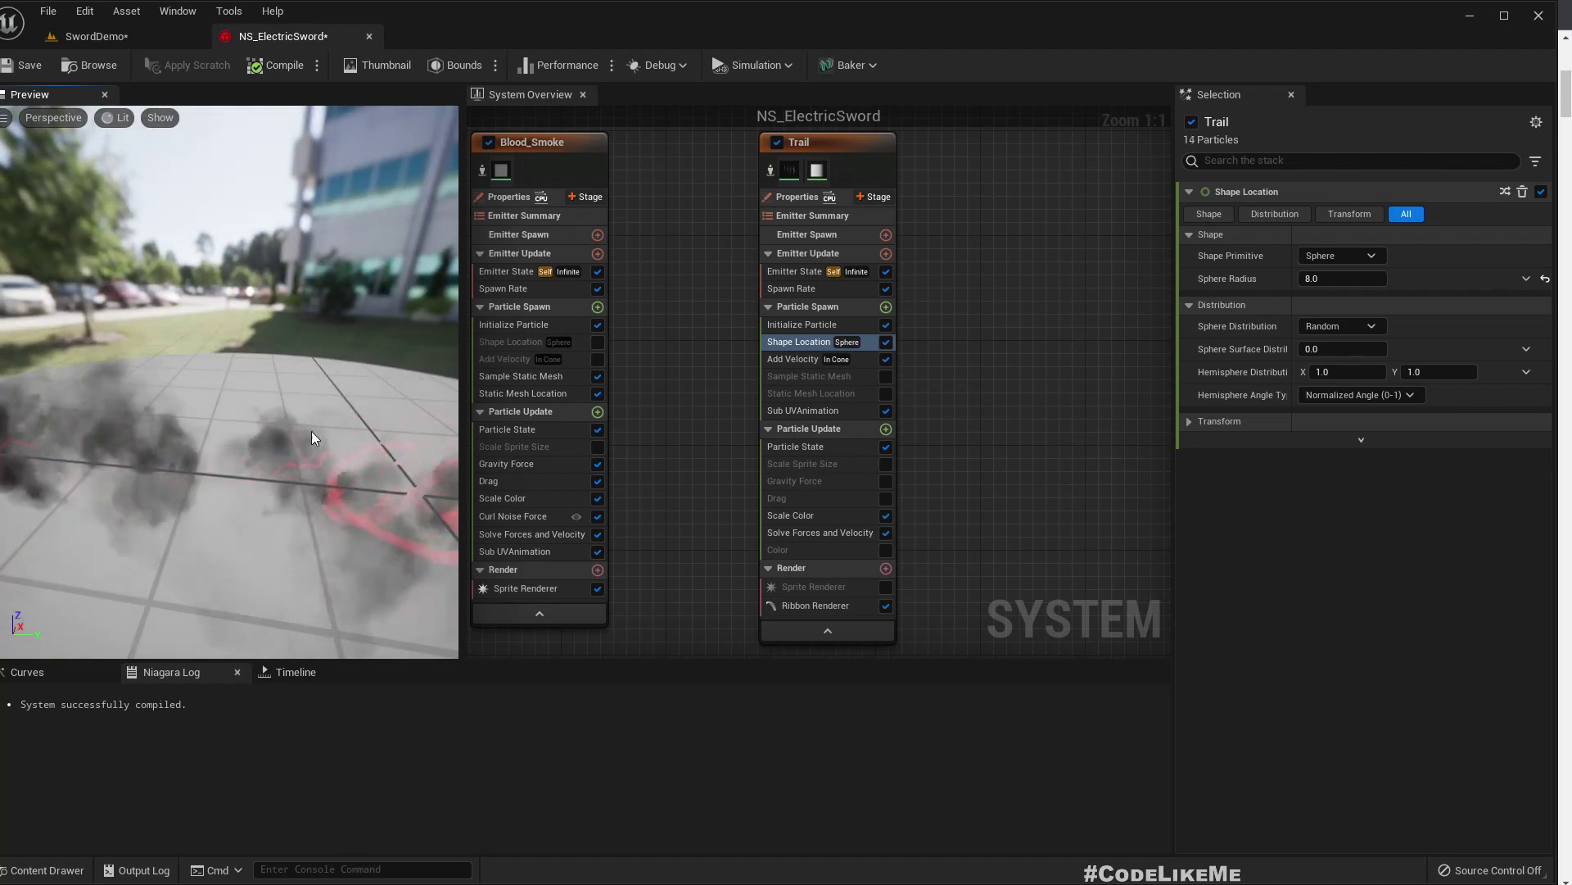
Temporarily disable the Blood_Smoke and Lighting emitters to inspect Trail alone in the preview, and re-enable both
scroll(705, 189, "down", 2)
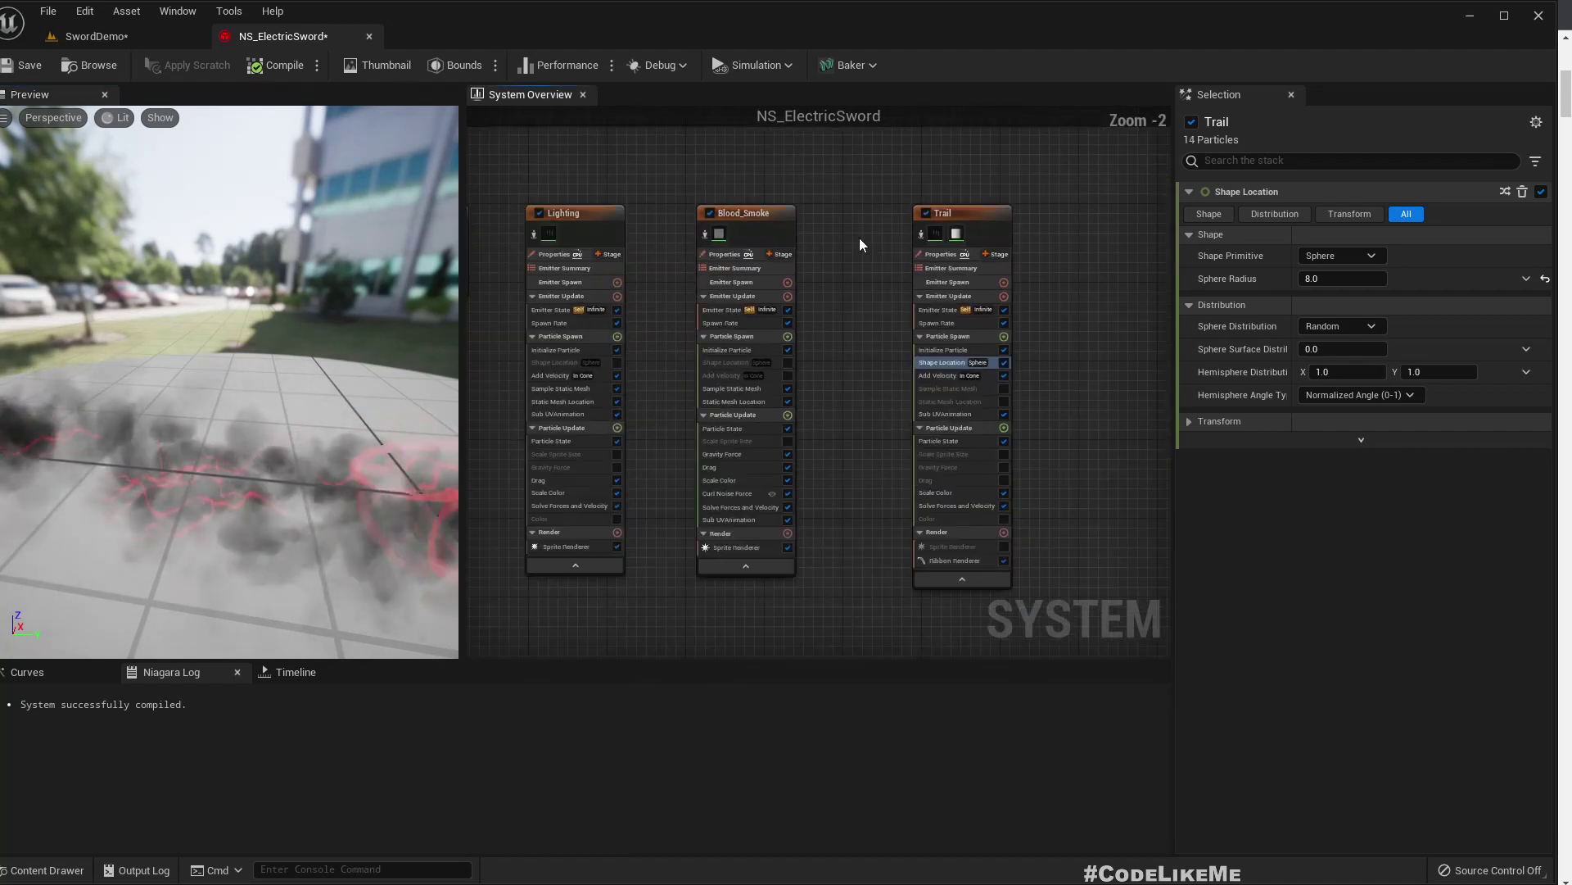
left_click(709, 213)
left_click(539, 213)
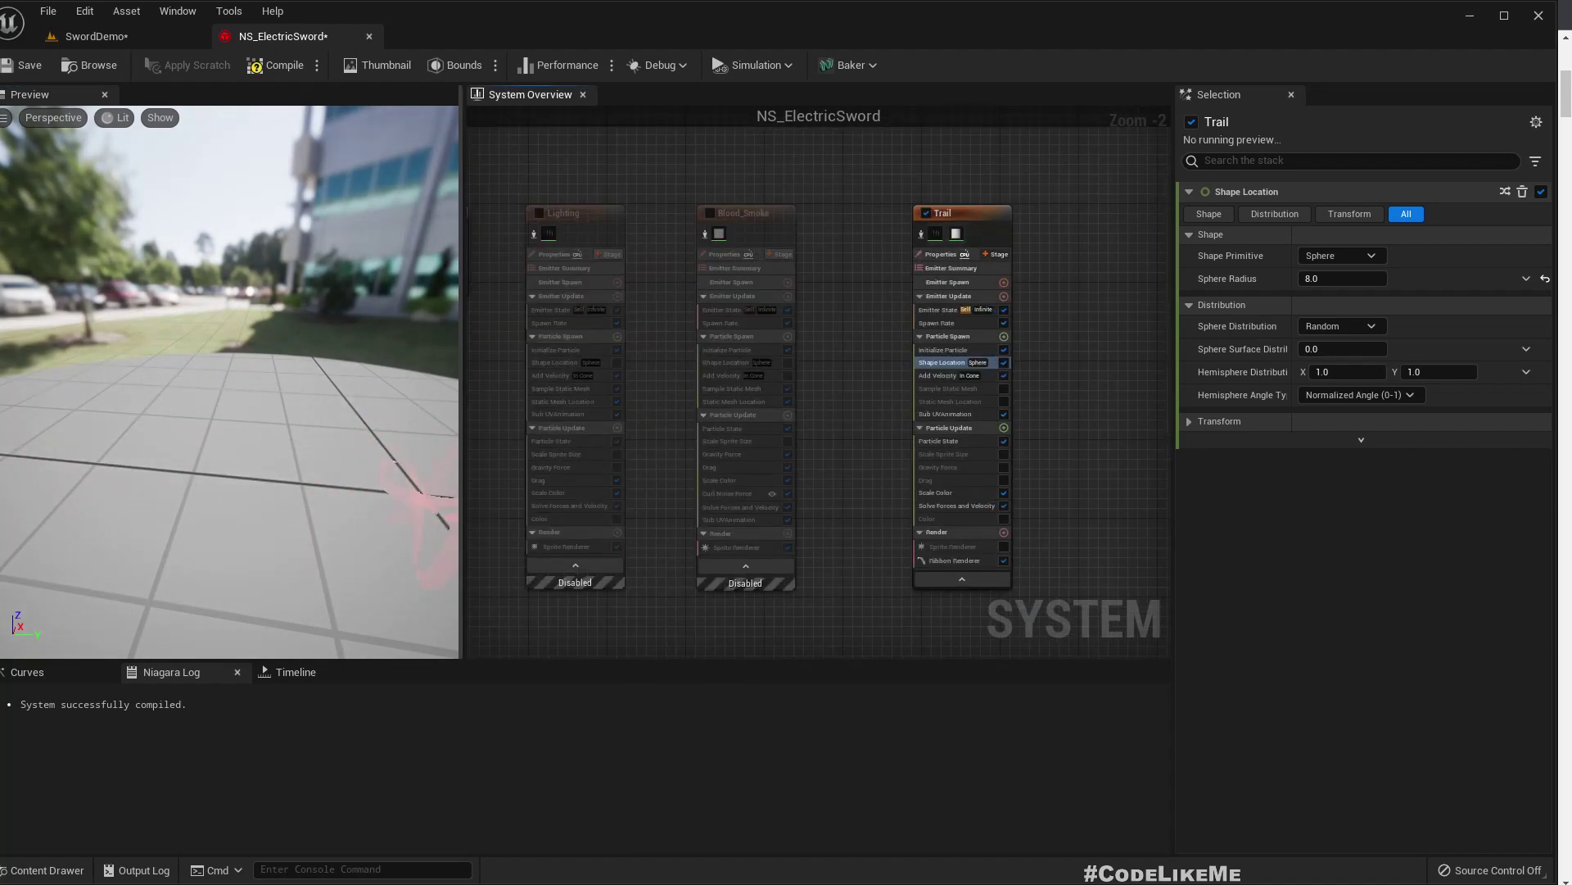
left_click_drag(245, 369, 277, 489)
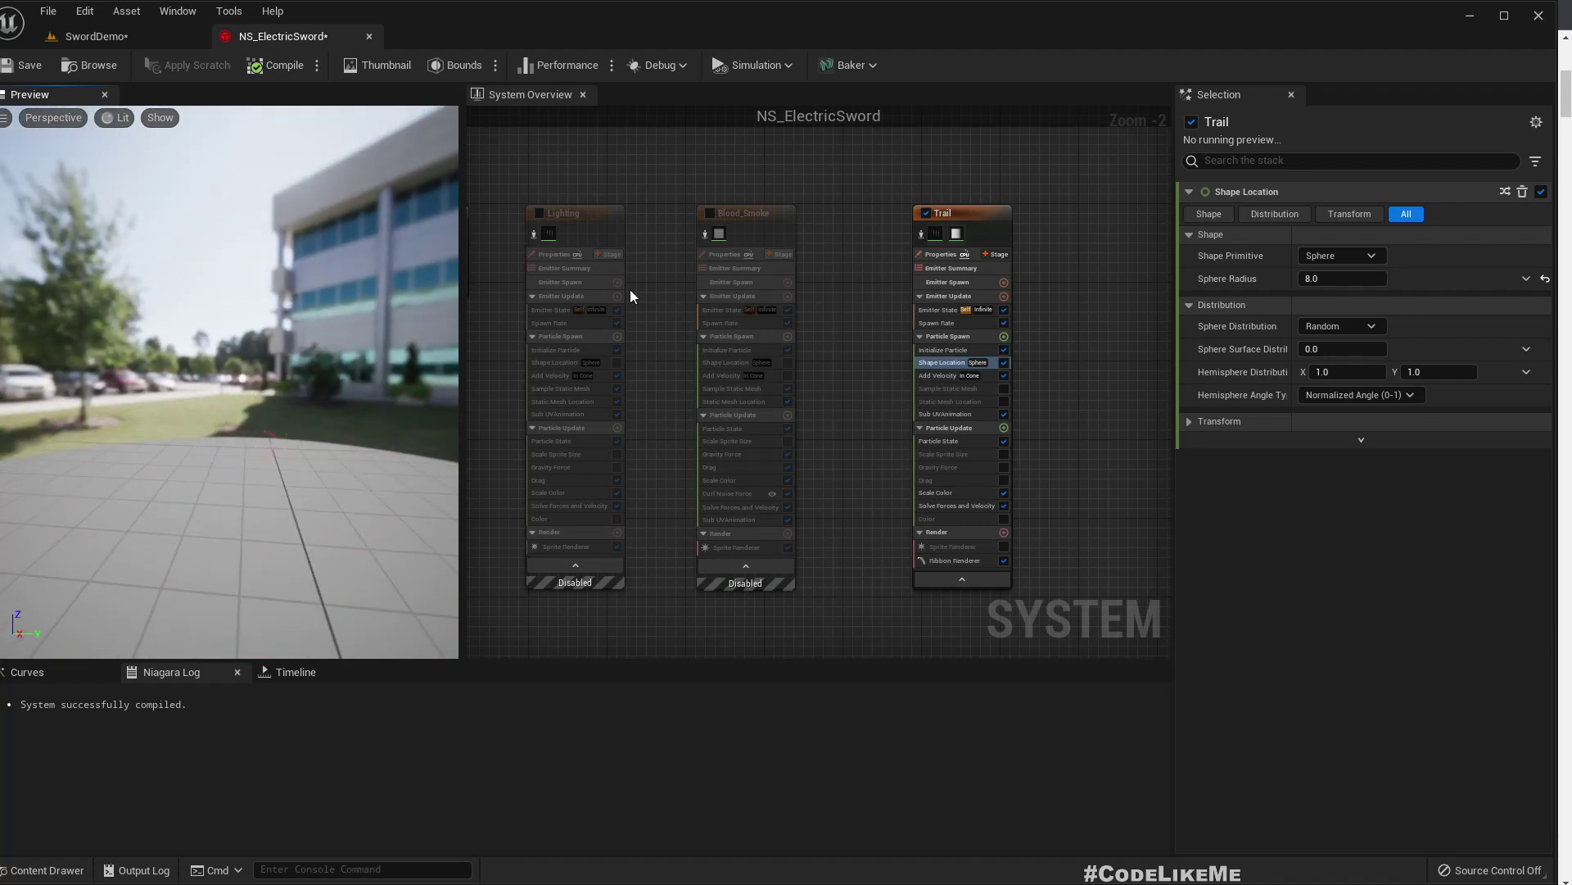
left_click(710, 213)
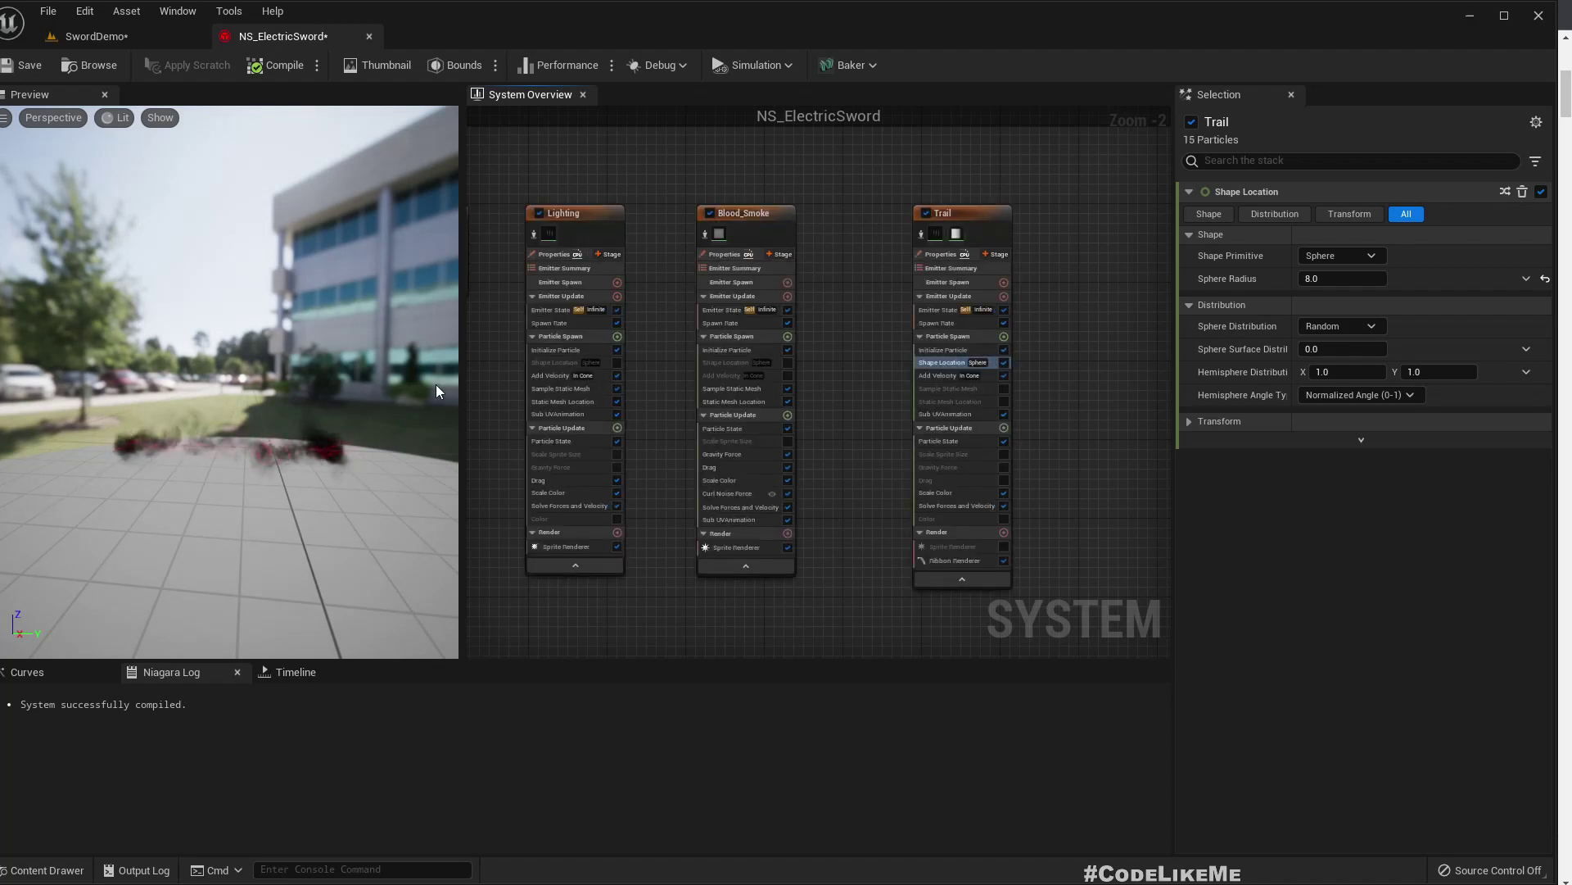
Add a Spawn Per Frame module to Trail's Emitter Update group
scroll(852, 285, "up", 2)
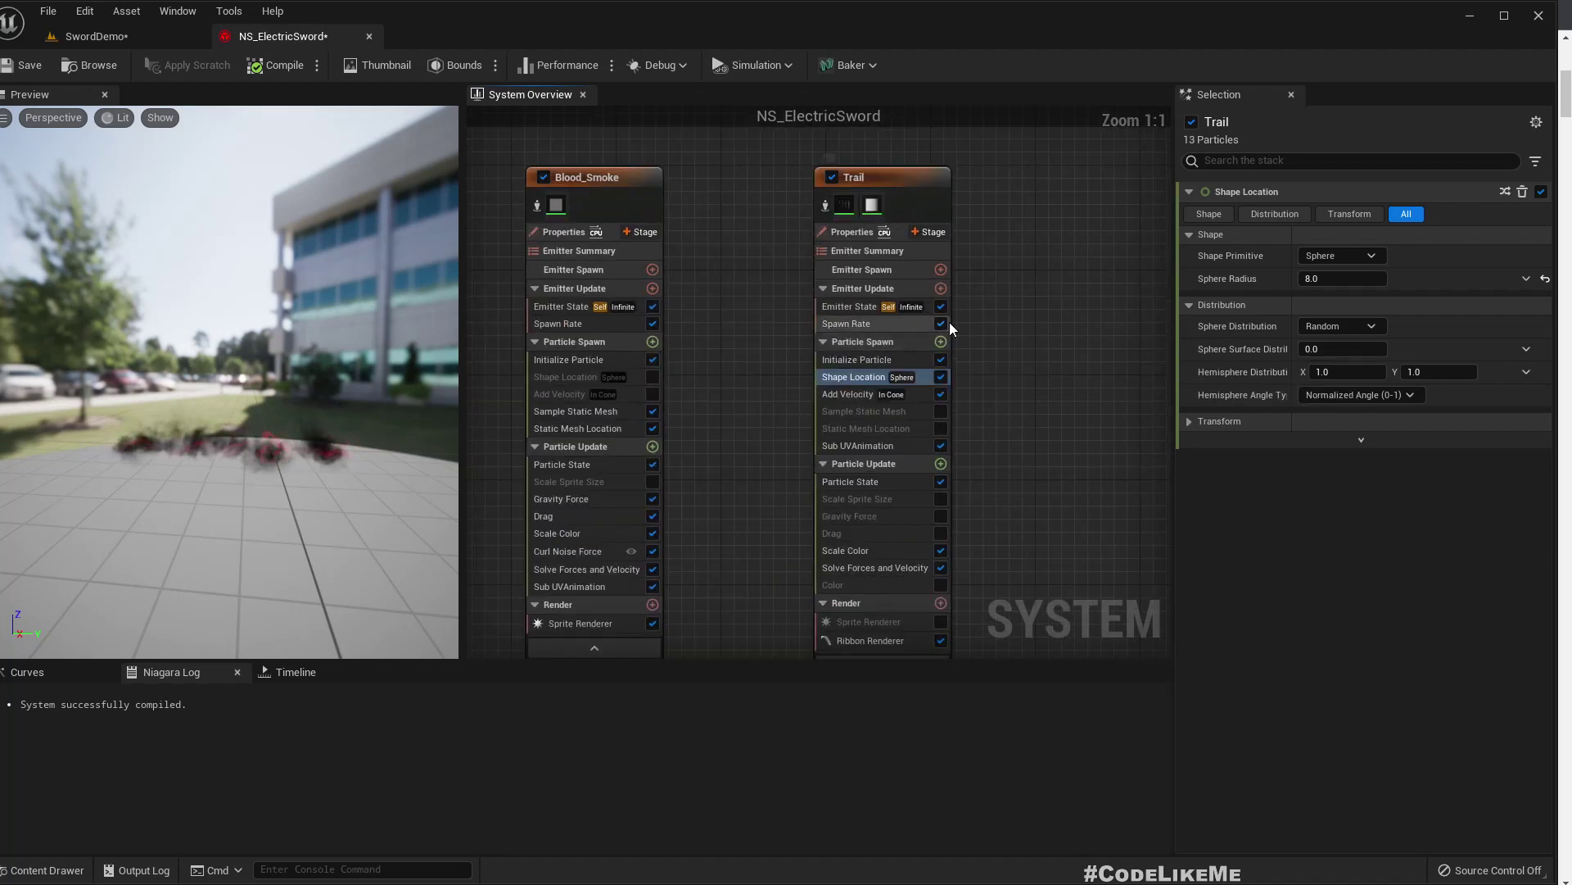
left_click(940, 342)
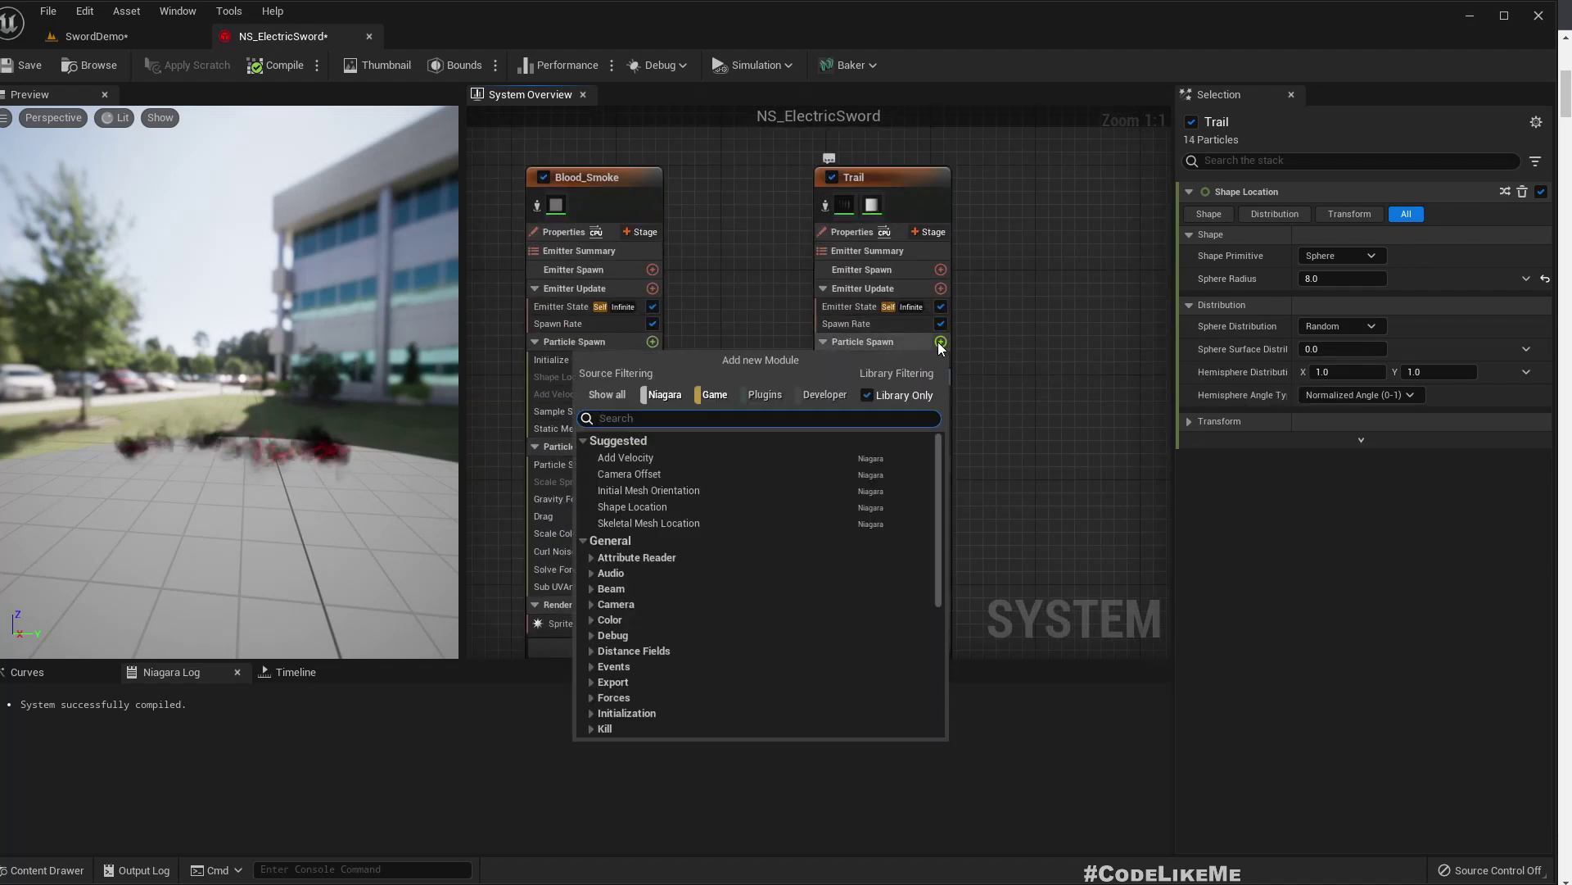
left_click(940, 288)
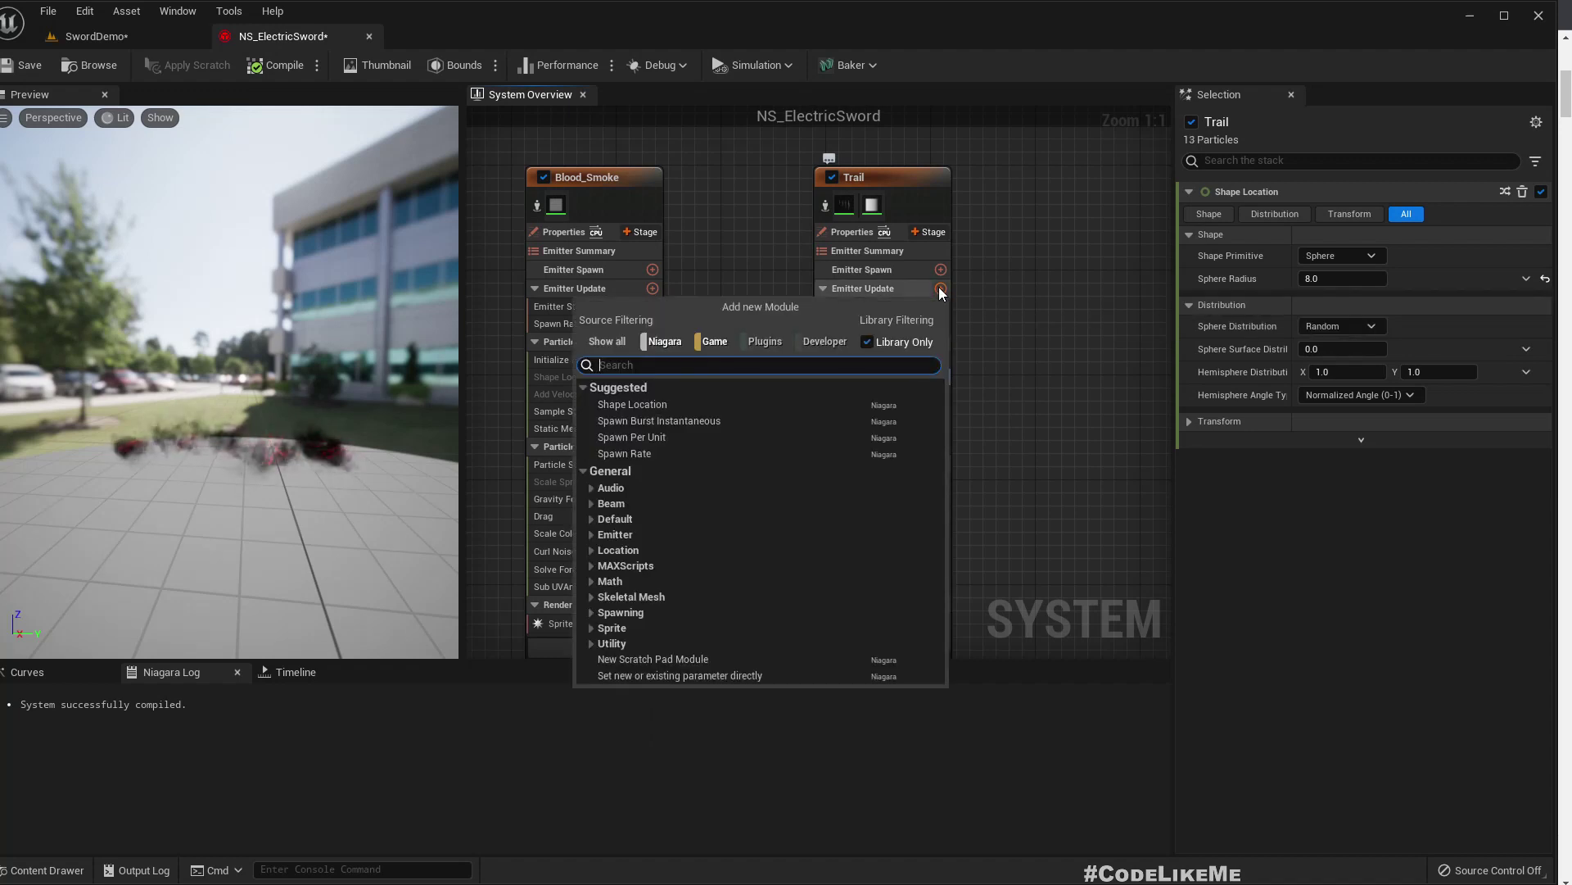
type("fram")
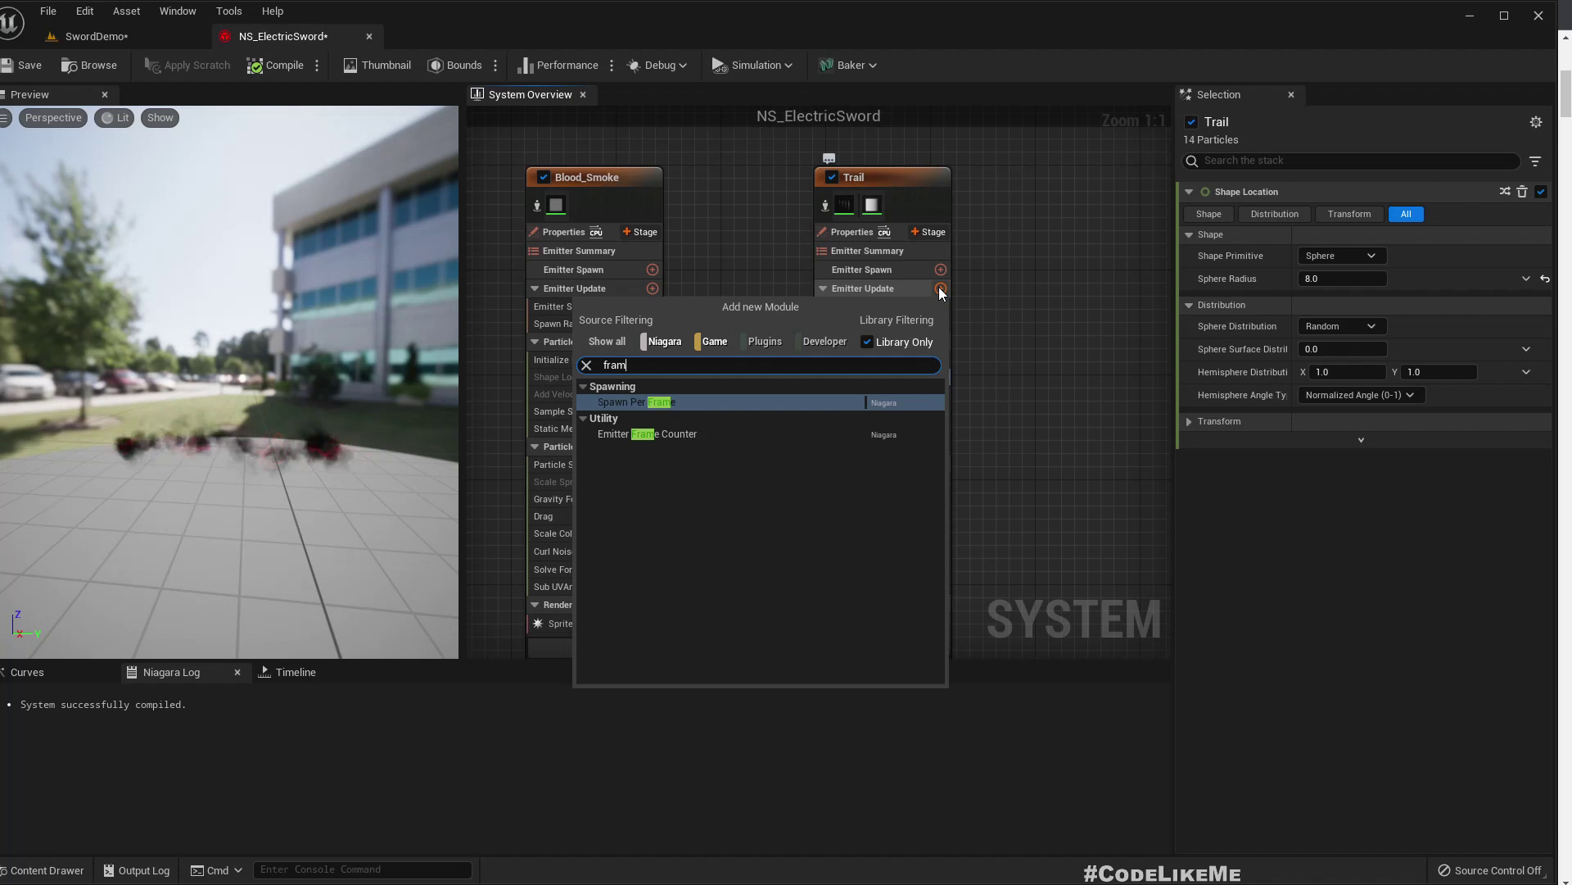
key("Return")
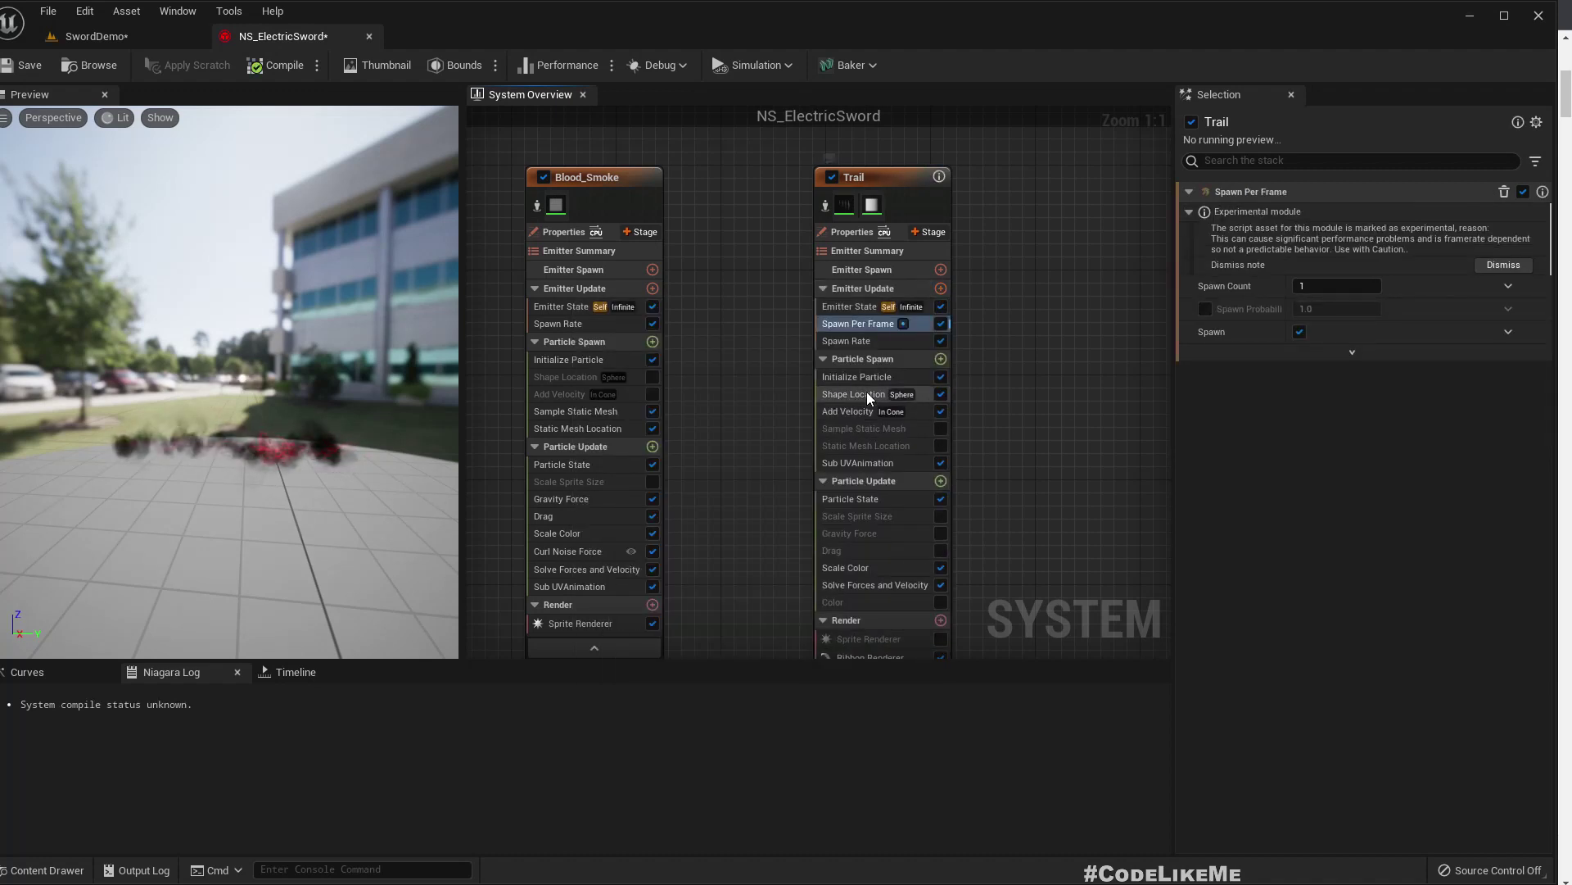
Disable Trail's Spawn Rate module and set the Spawn Per Frame module's Spawn Count to 5
left_click(852, 340)
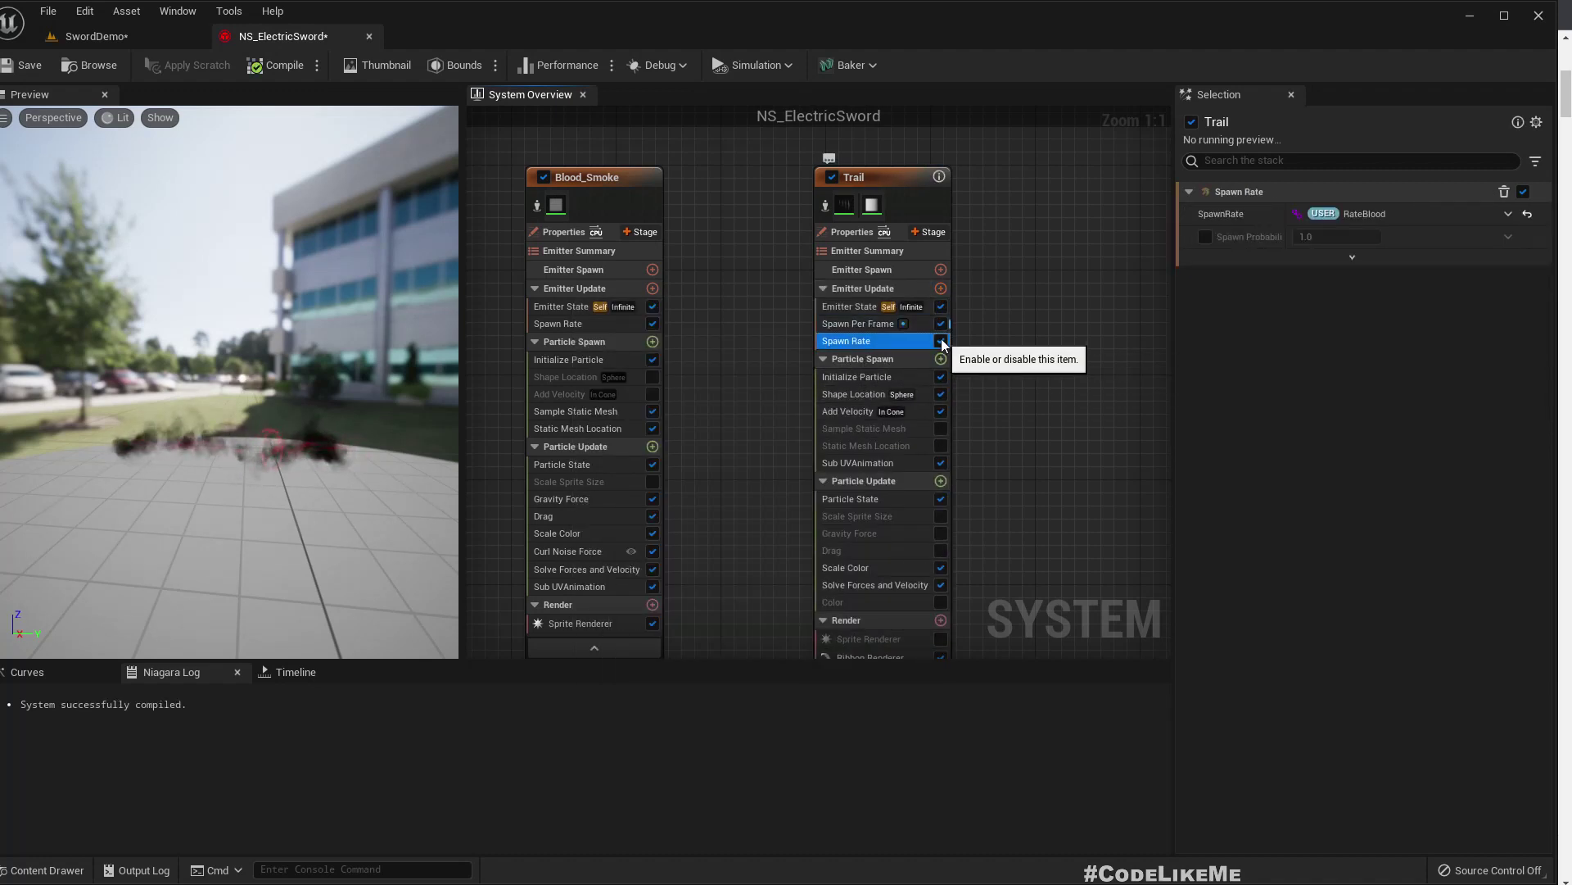
left_click(941, 337)
left_click(853, 324)
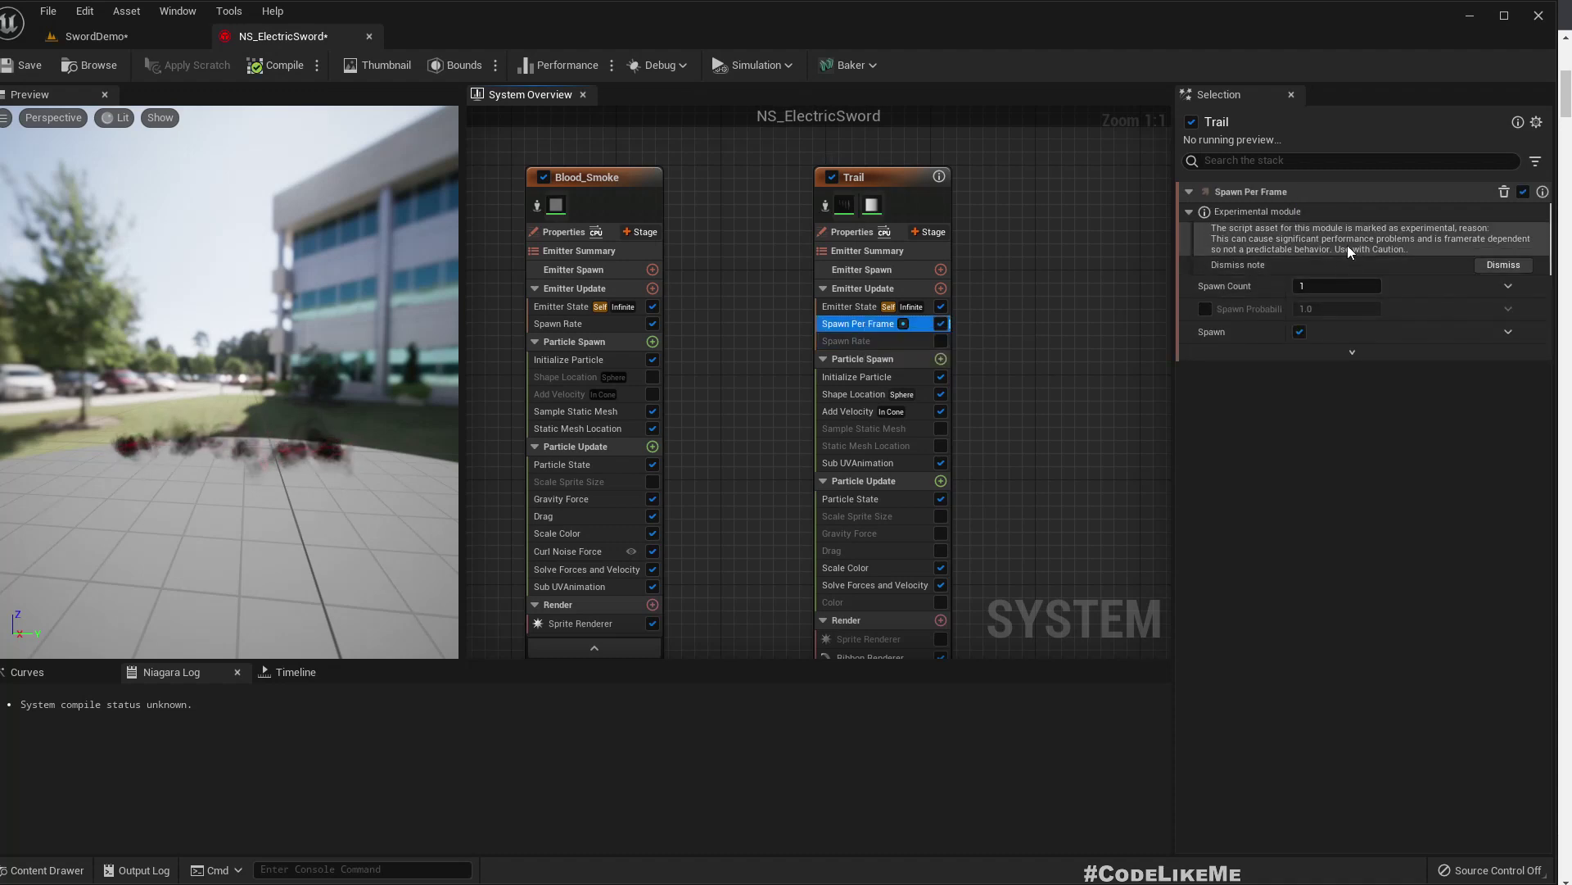
left_click(1332, 285)
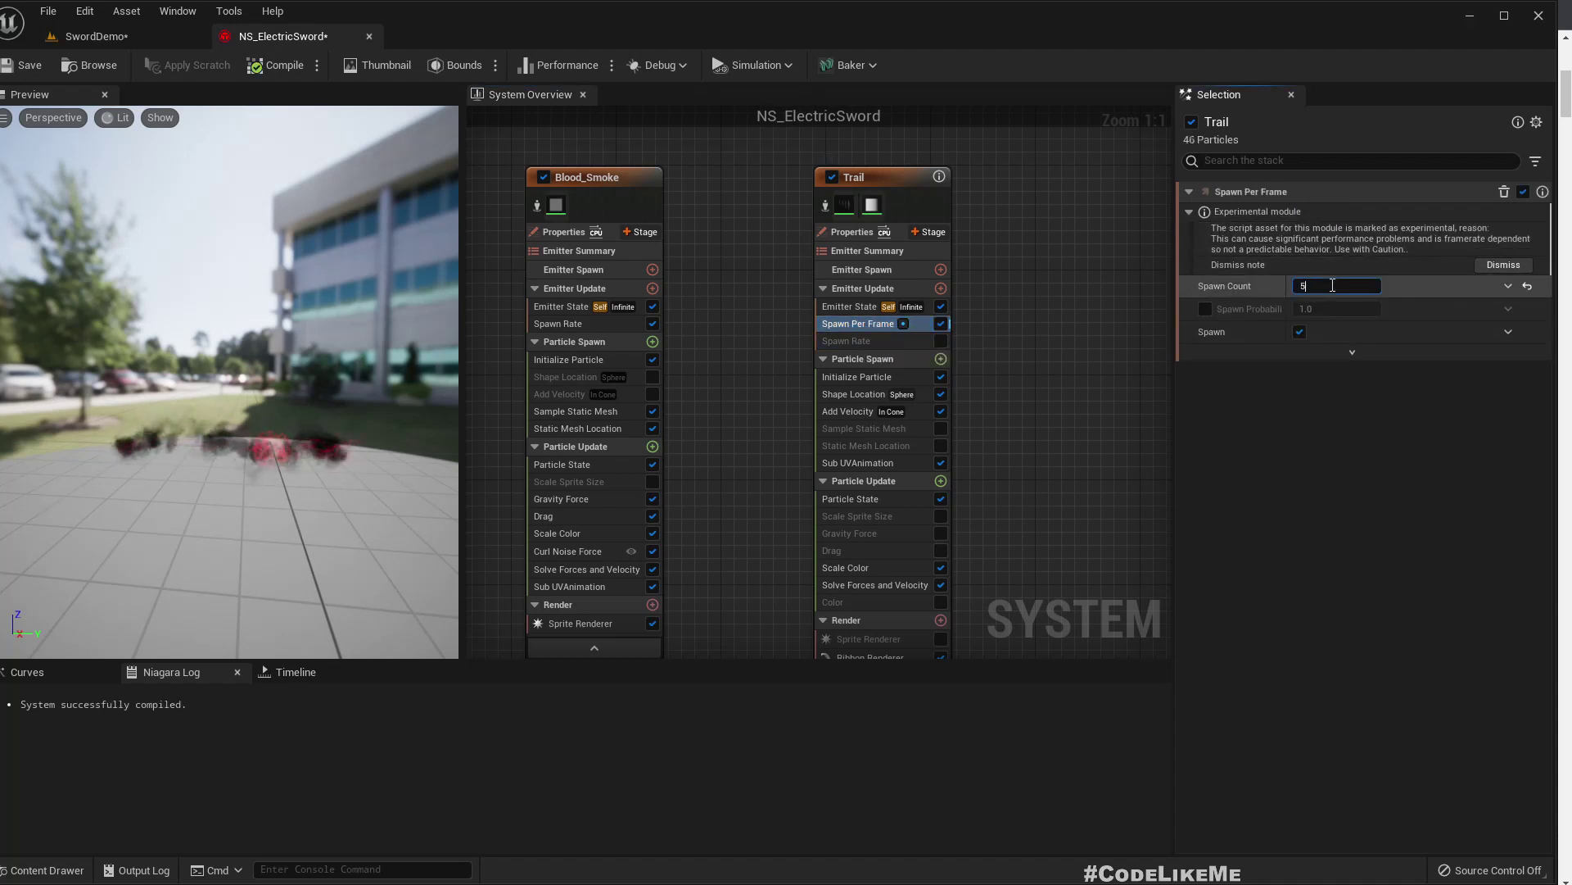
key("Return")
Inspect the Trail effect in the preview, and play the SwordDemo level briefly to check it on the moving swords
left_click_drag(451, 410, 221, 409)
scroll(125, 420, "up", 5)
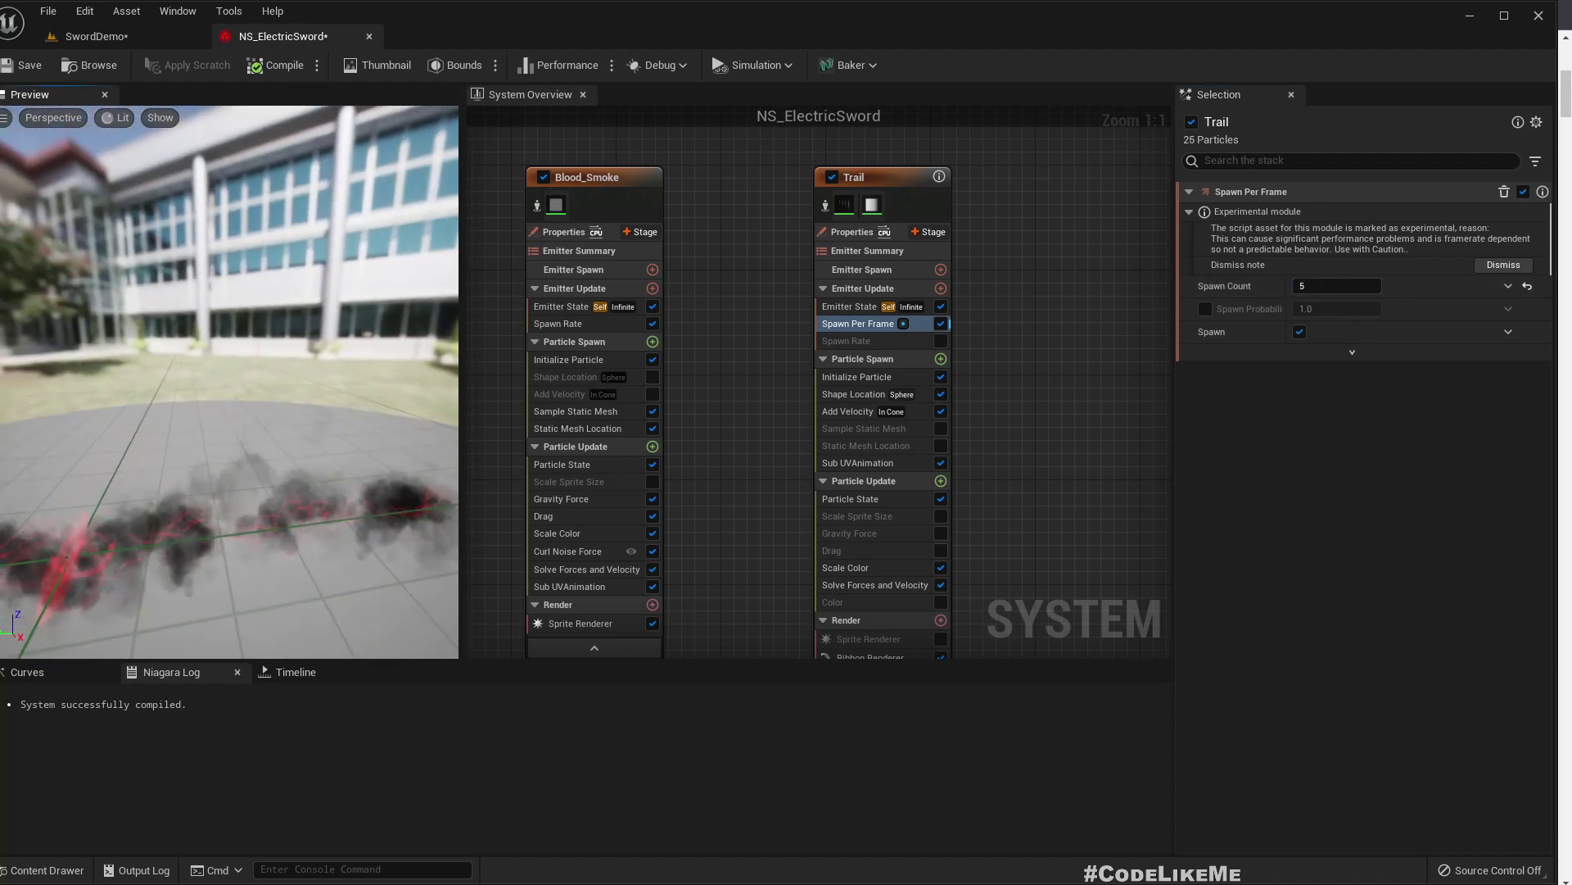
middle_click_drag(188, 442, 270, 442)
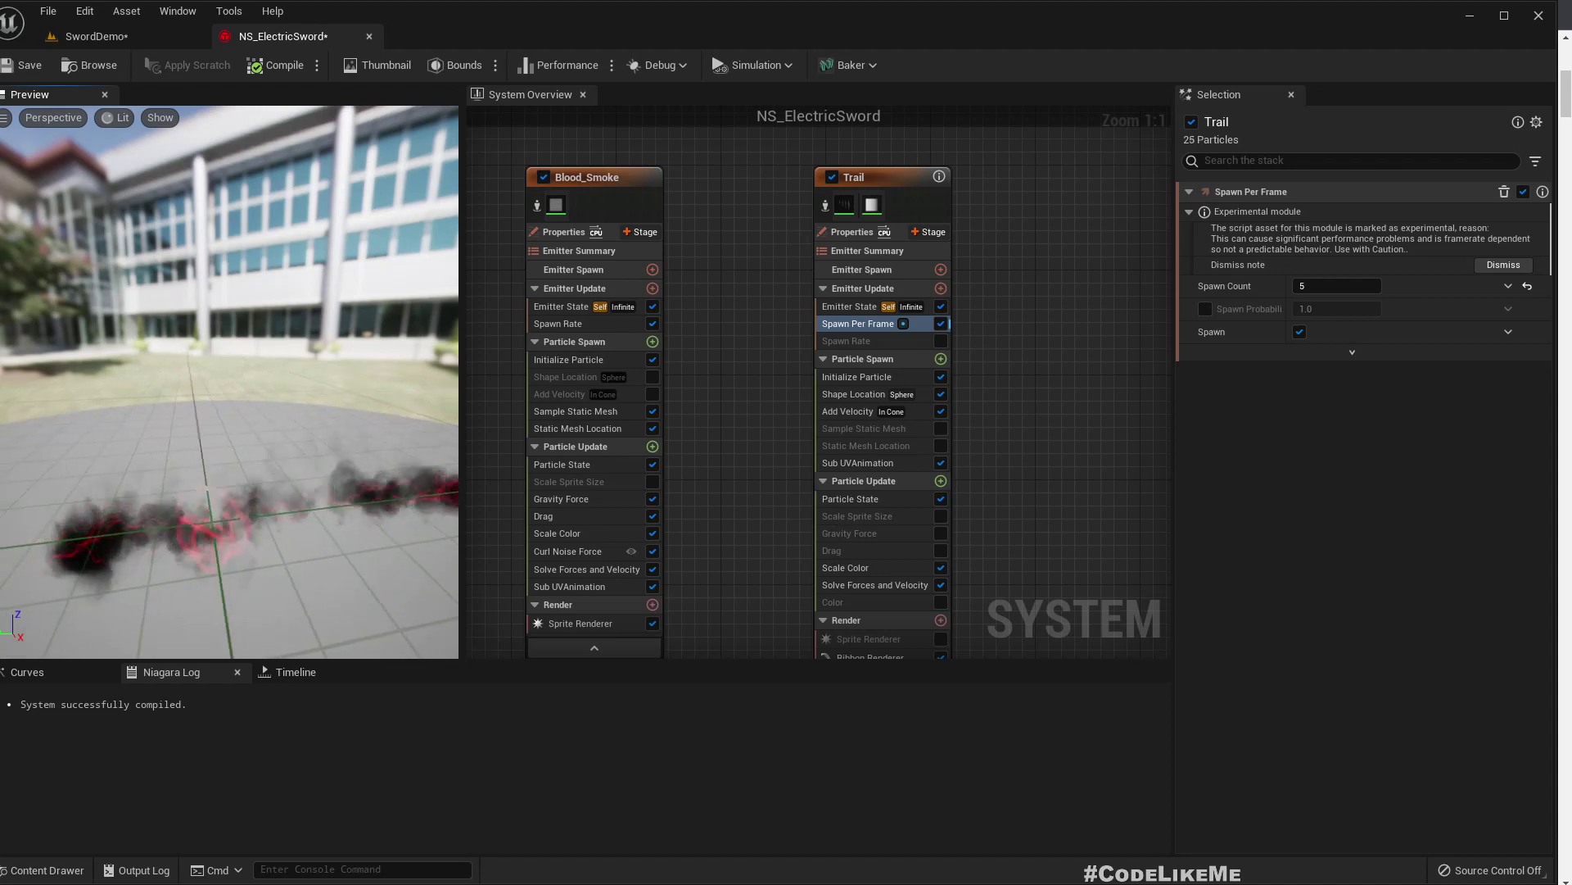
mouse_move(206, 488)
middle_mouse_down()
mouse_move(175, 439)
mouse_move(204, 477)
mouse_move(218, 460)
middle_mouse_up()
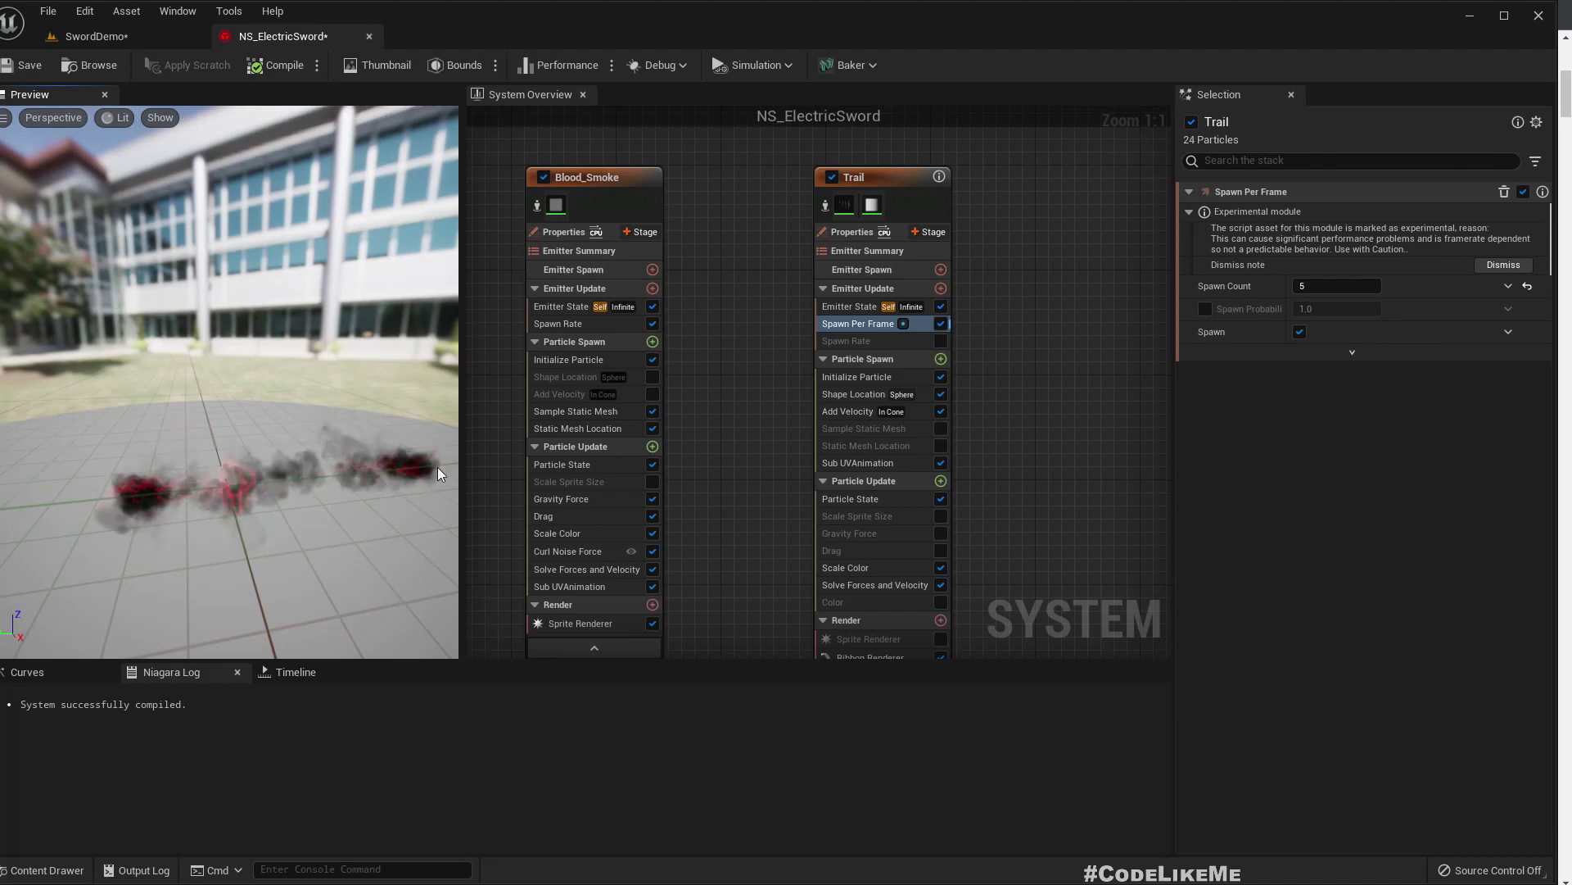
left_click(95, 36)
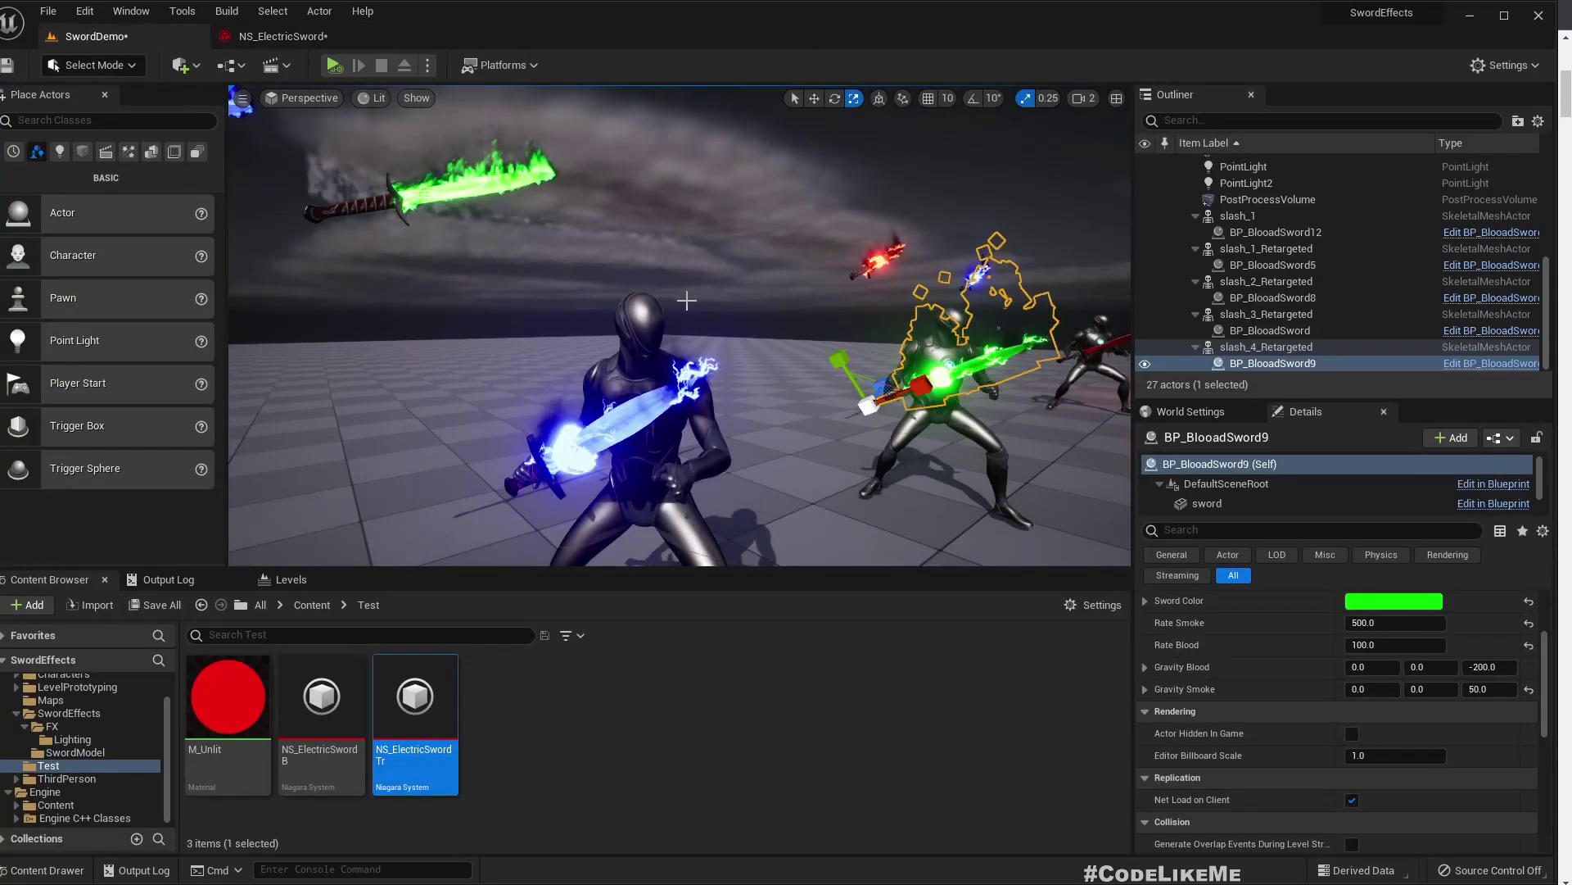
right_click_drag(679, 327, 651, 320)
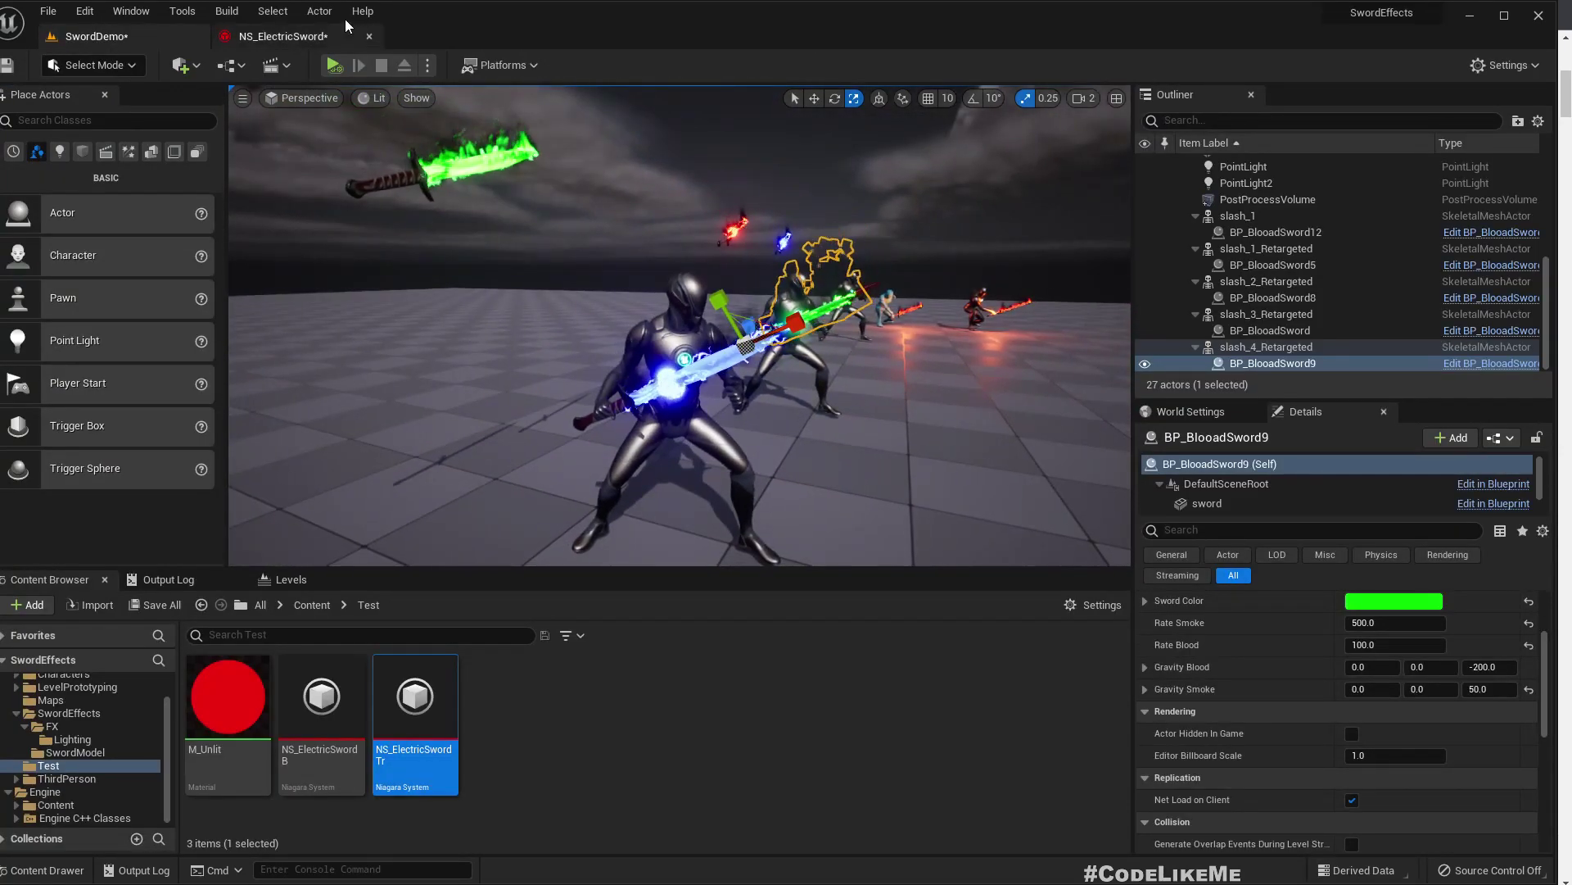
left_click(333, 66)
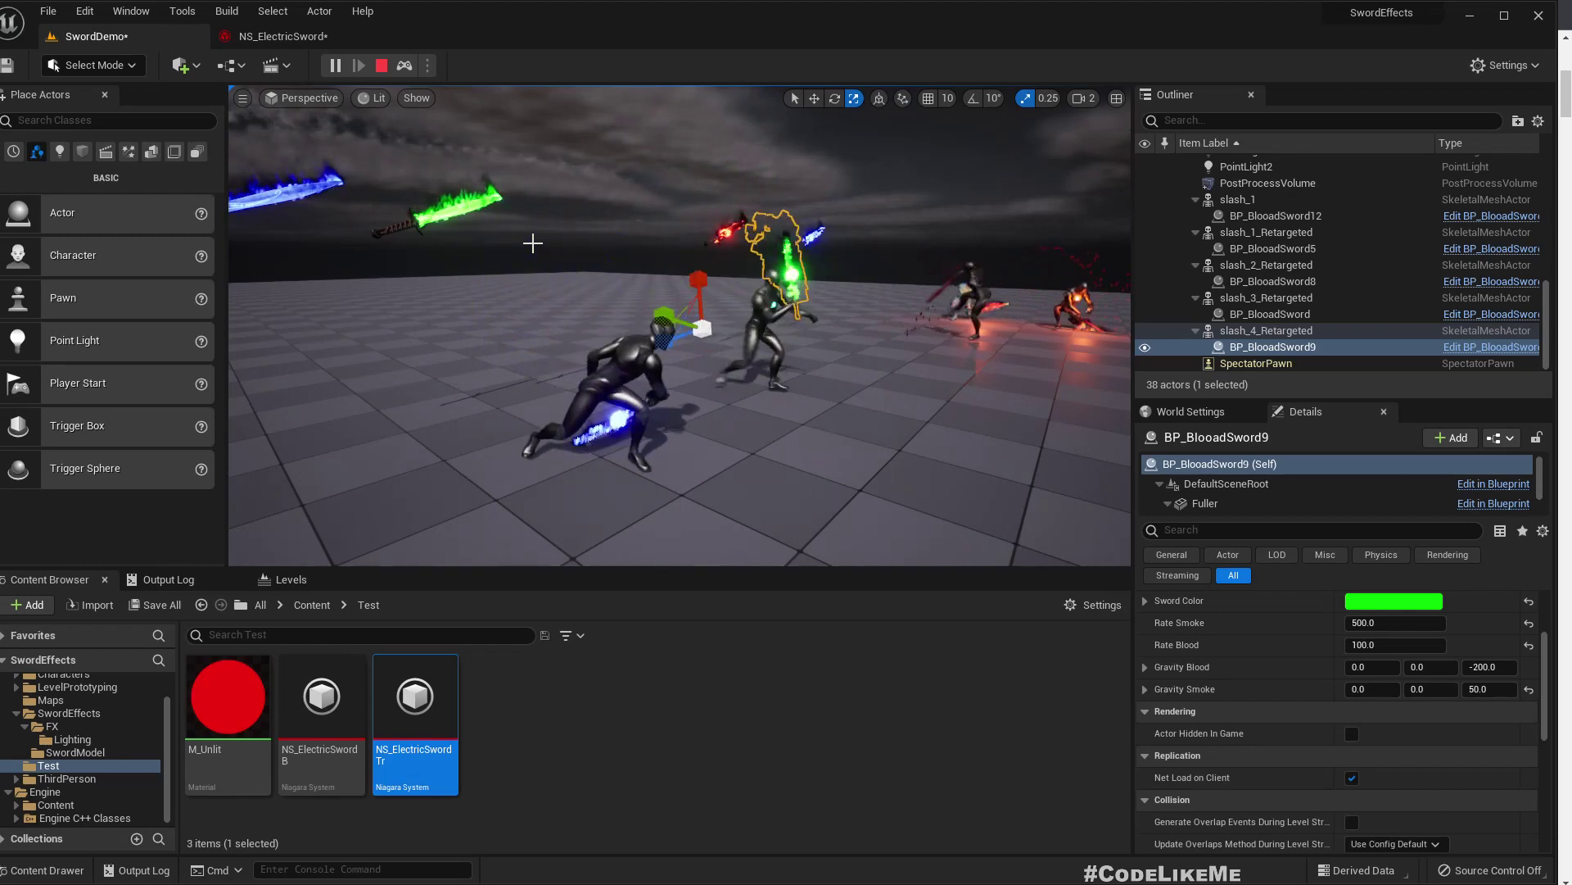
key("Escape")
Turn off Local Space in the Trail emitter's properties in NS_ElectricSword, and return to the SwordDemo level
left_click(283, 36)
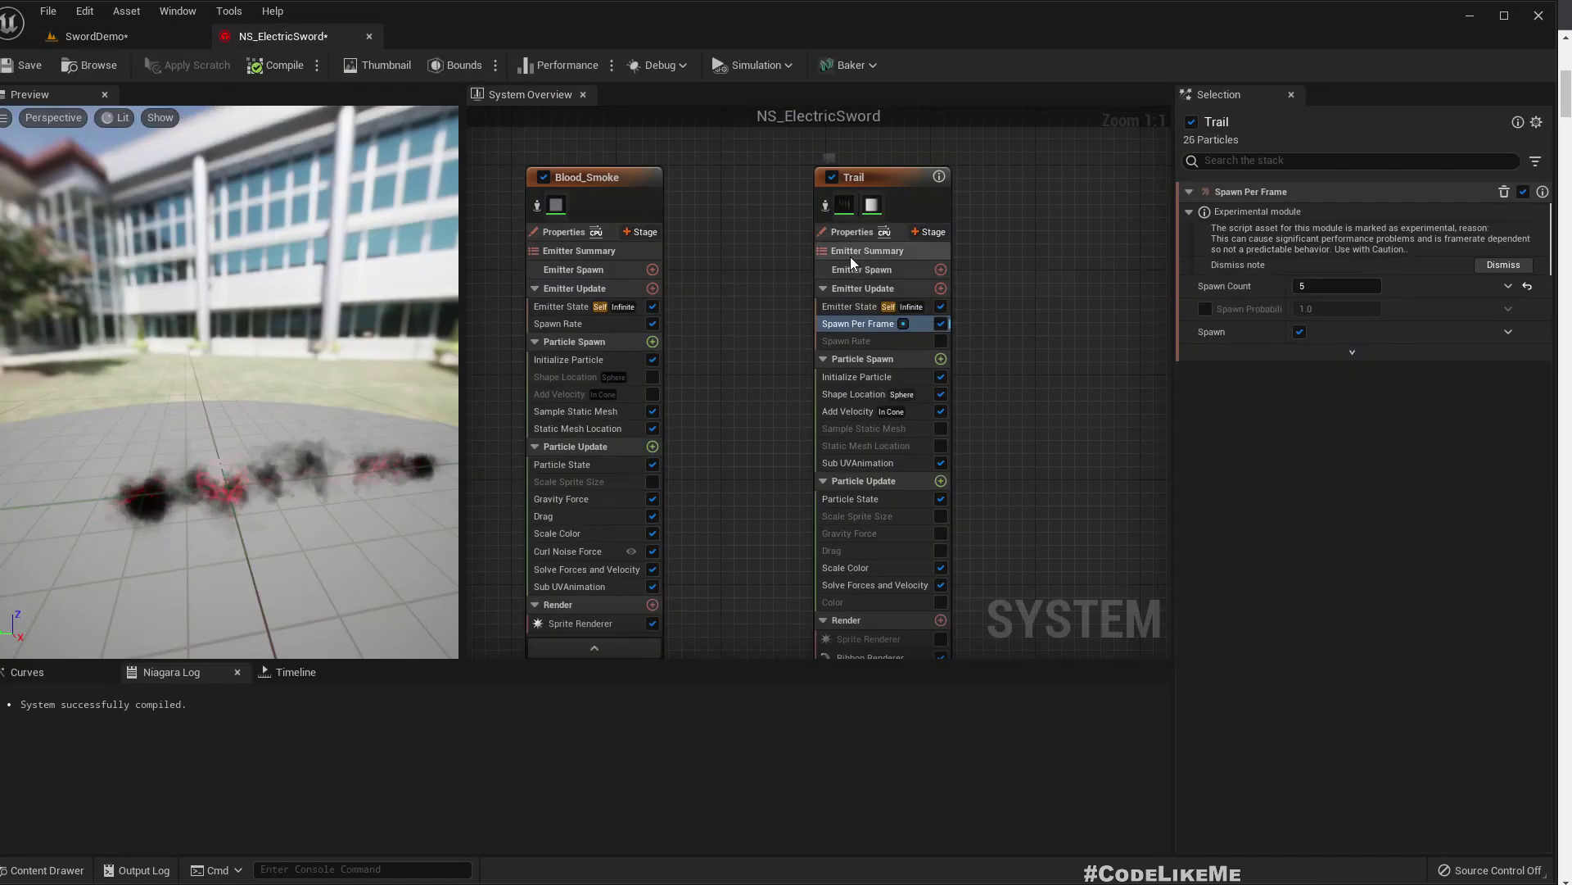
left_click(852, 231)
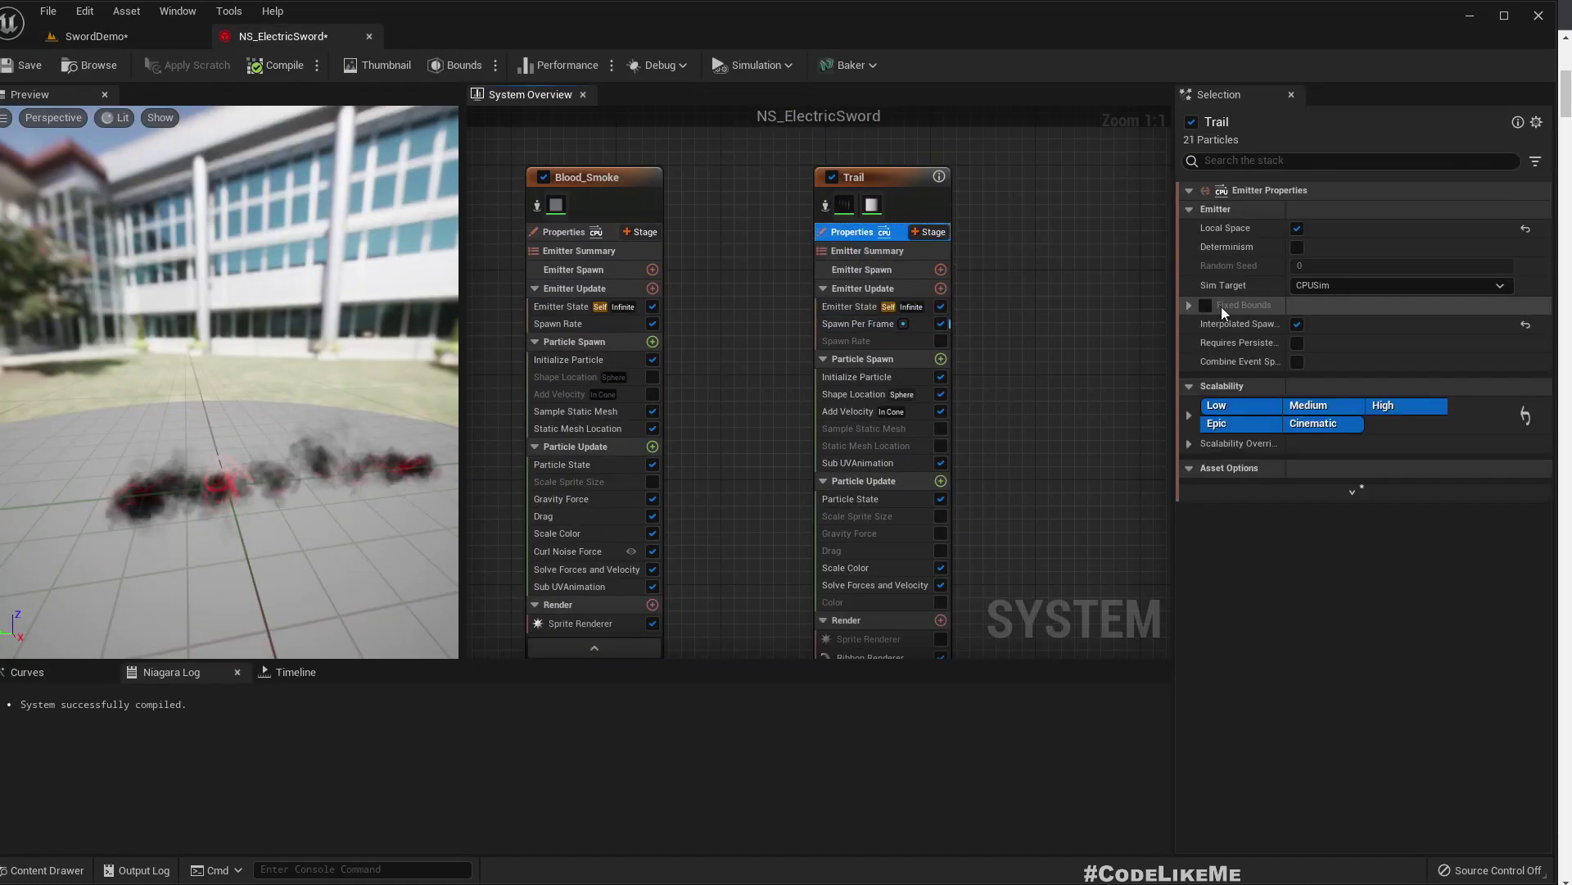
left_click(1298, 229)
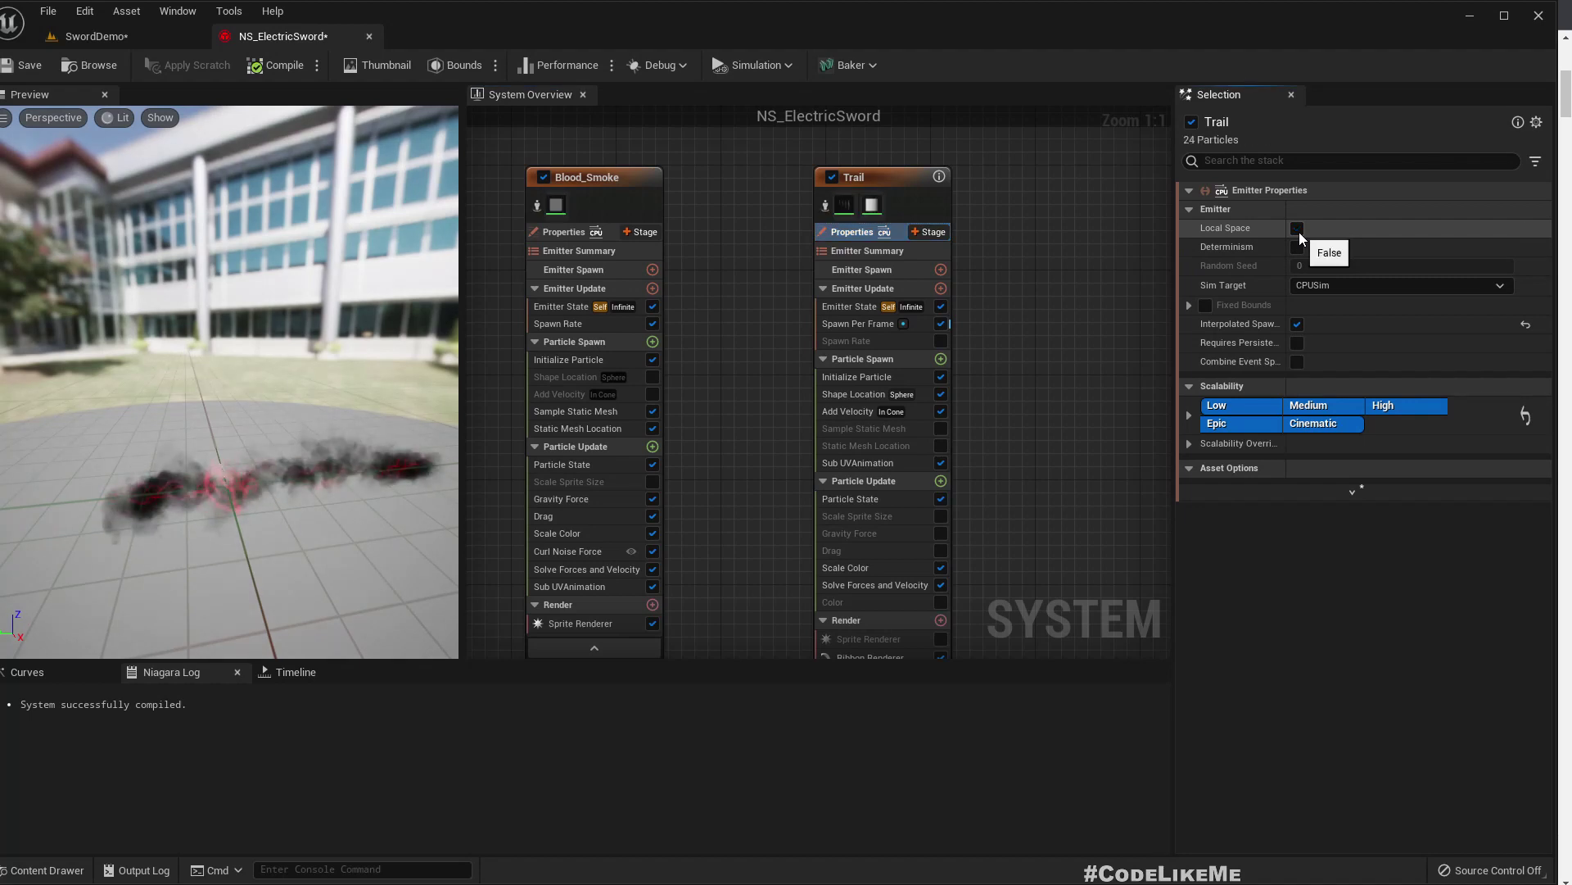
left_click(136, 41)
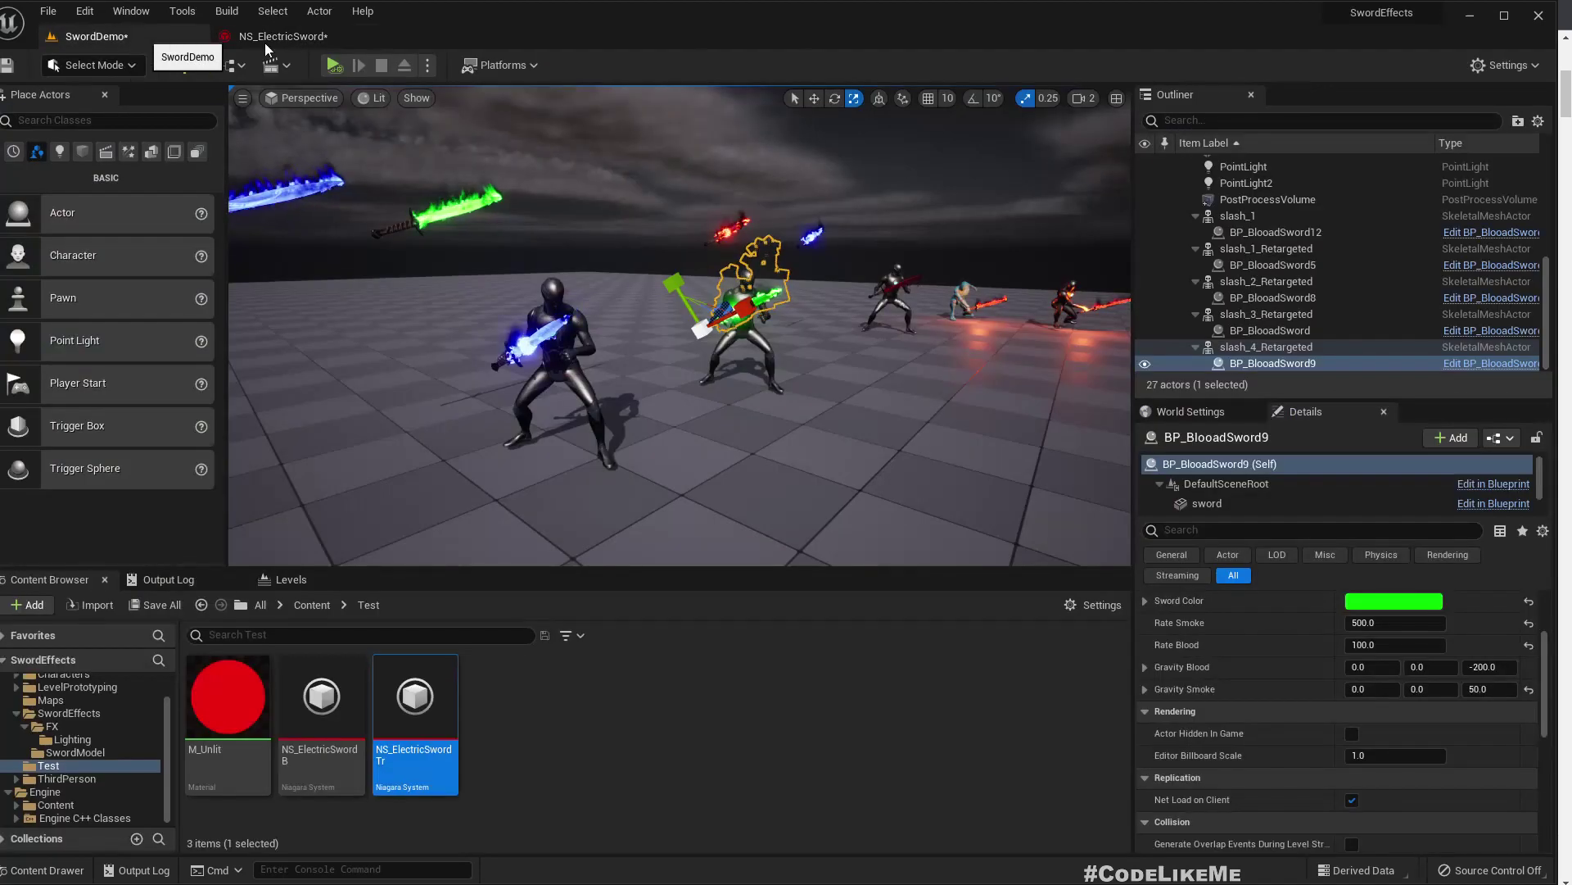
Play the SwordDemo level to check the trail on the moving swords, and inspect the effect in the NS_ElectricSword preview
left_click(332, 69)
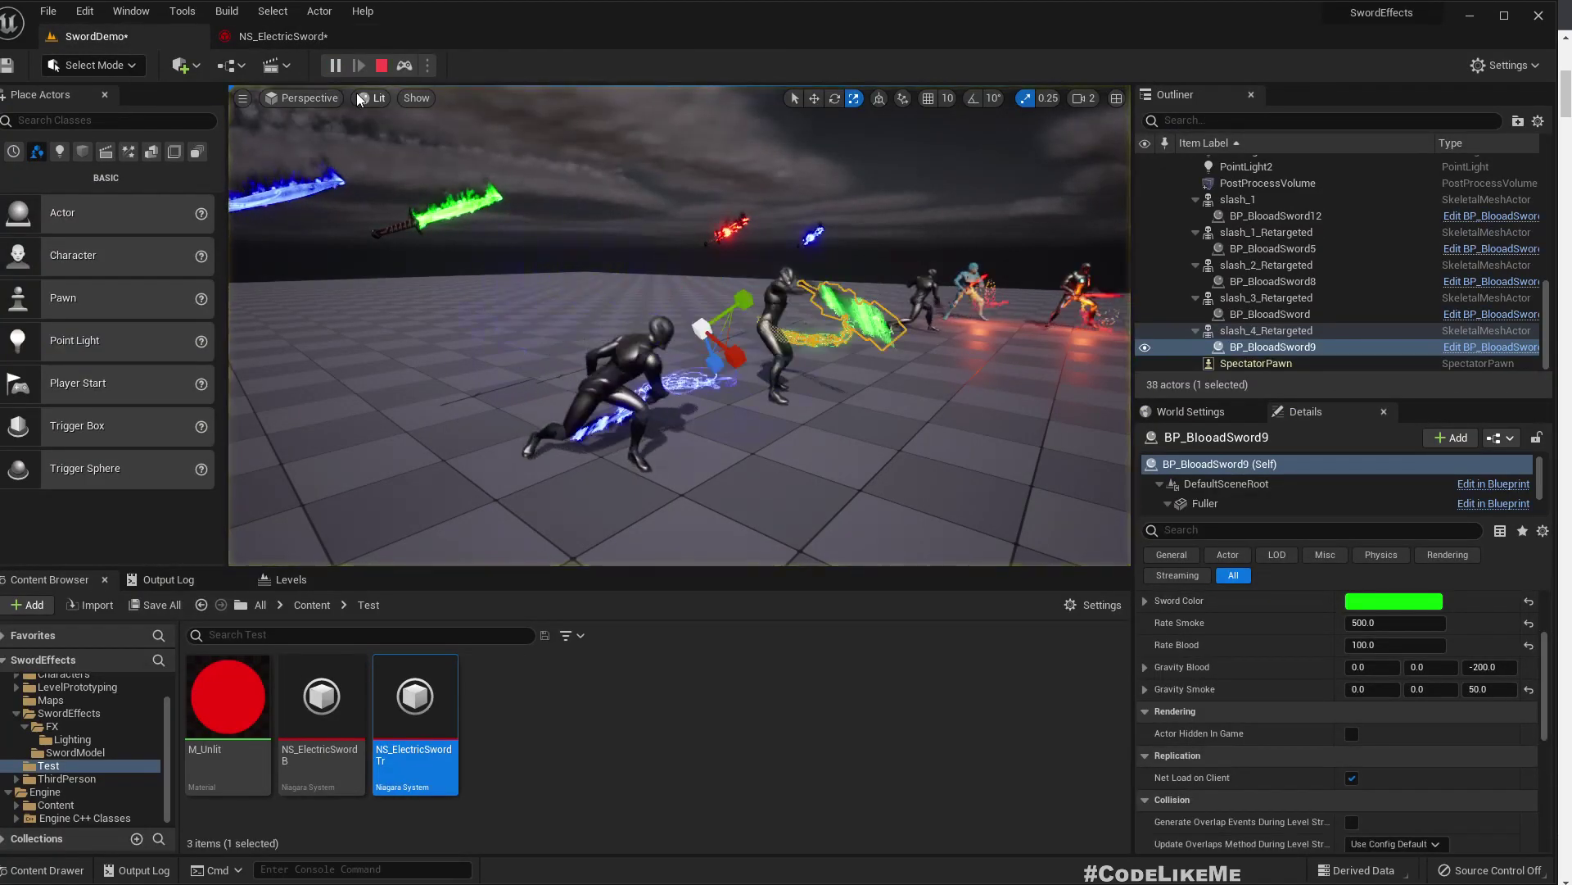
right_click_drag(521, 148, 521, 149)
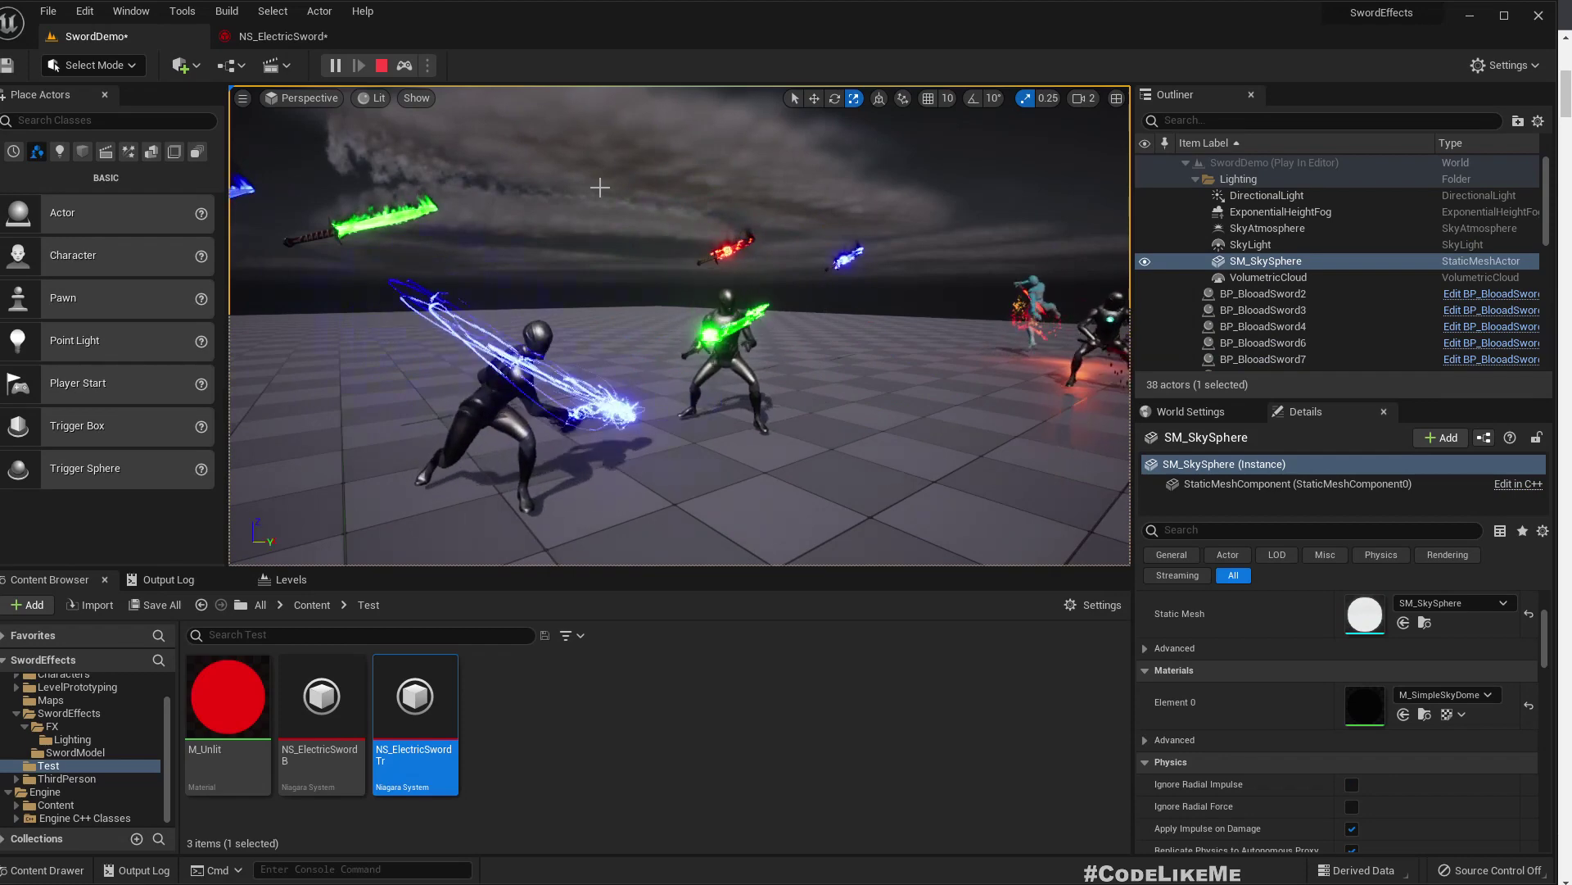
key("a")
right_click_drag(600, 187, 625, 196)
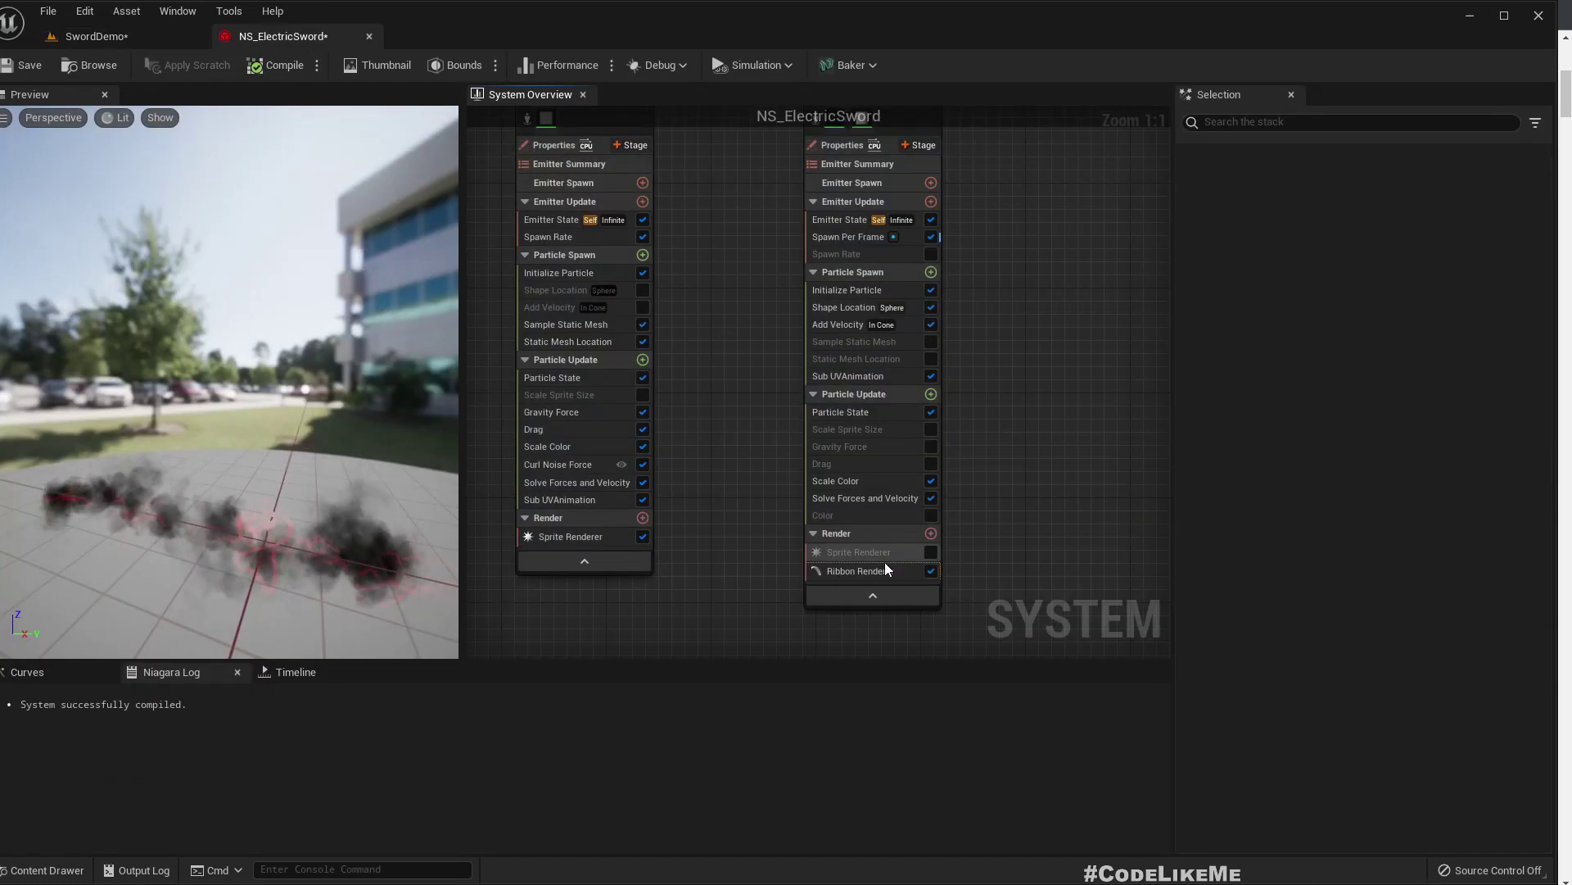
left_click_drag(274, 498, 308, 505)
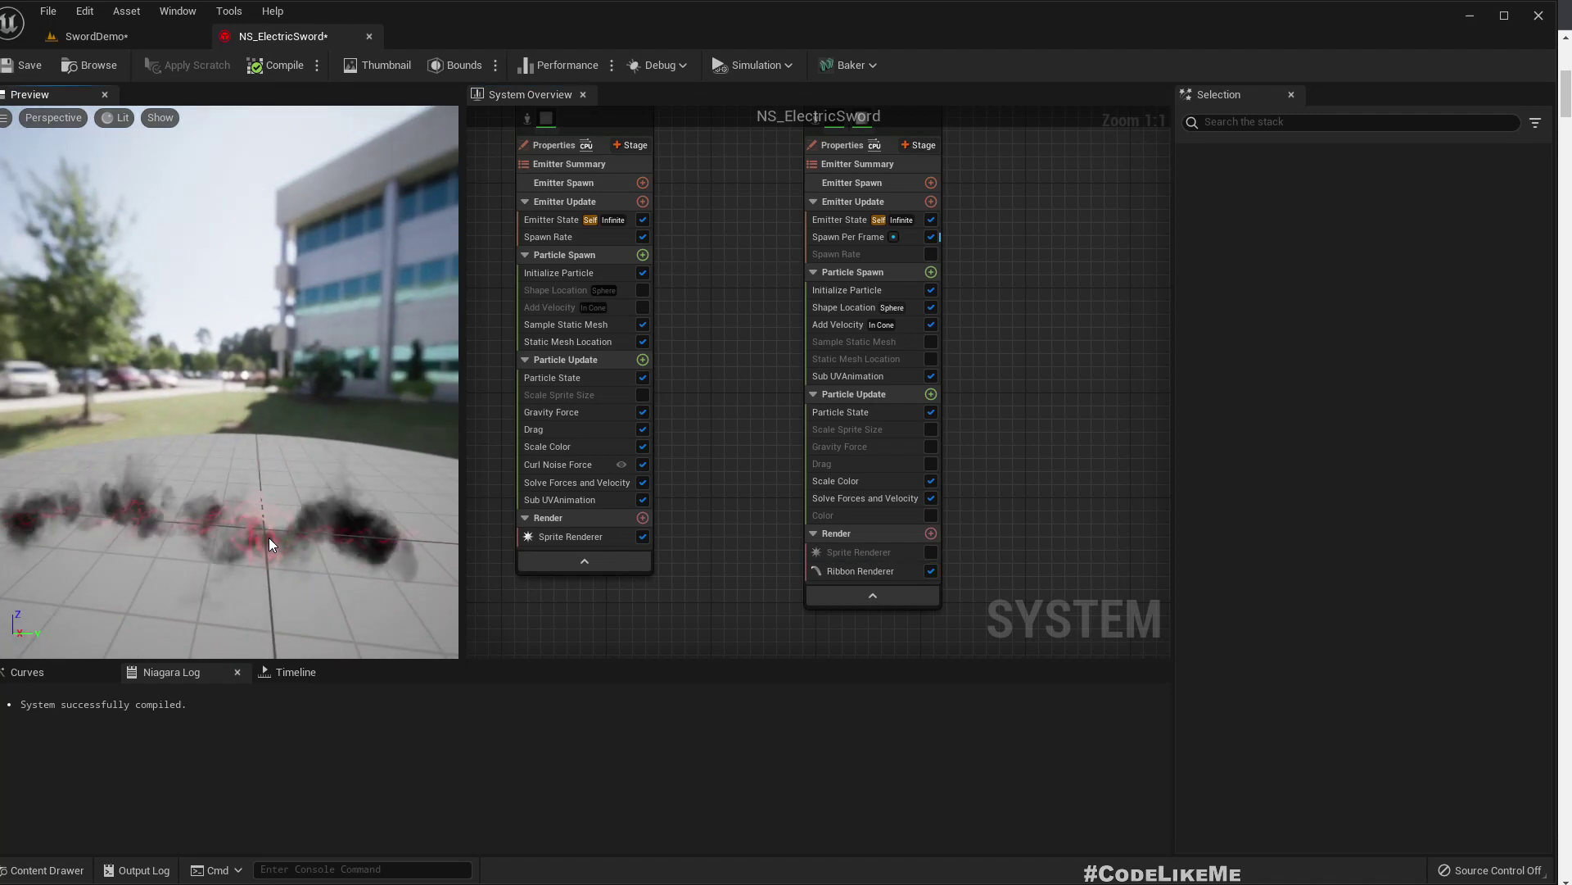
Set the Facing Mode of Trail's Ribbon Renderer to Custom Side Vector and review its ribbon bindings
left_click(839, 572)
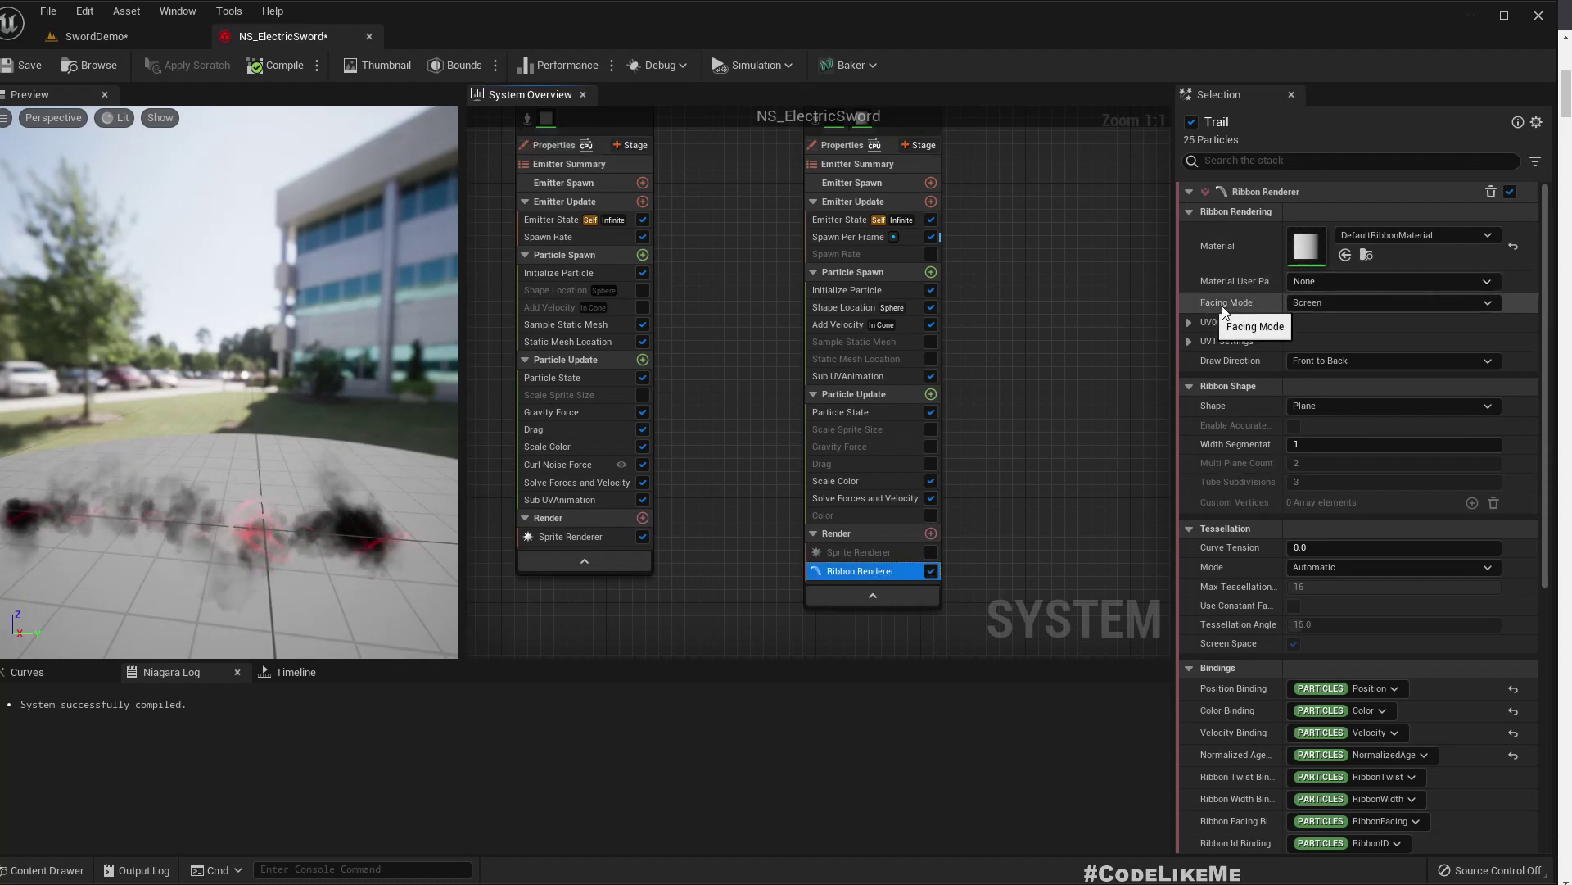
left_click(1343, 301)
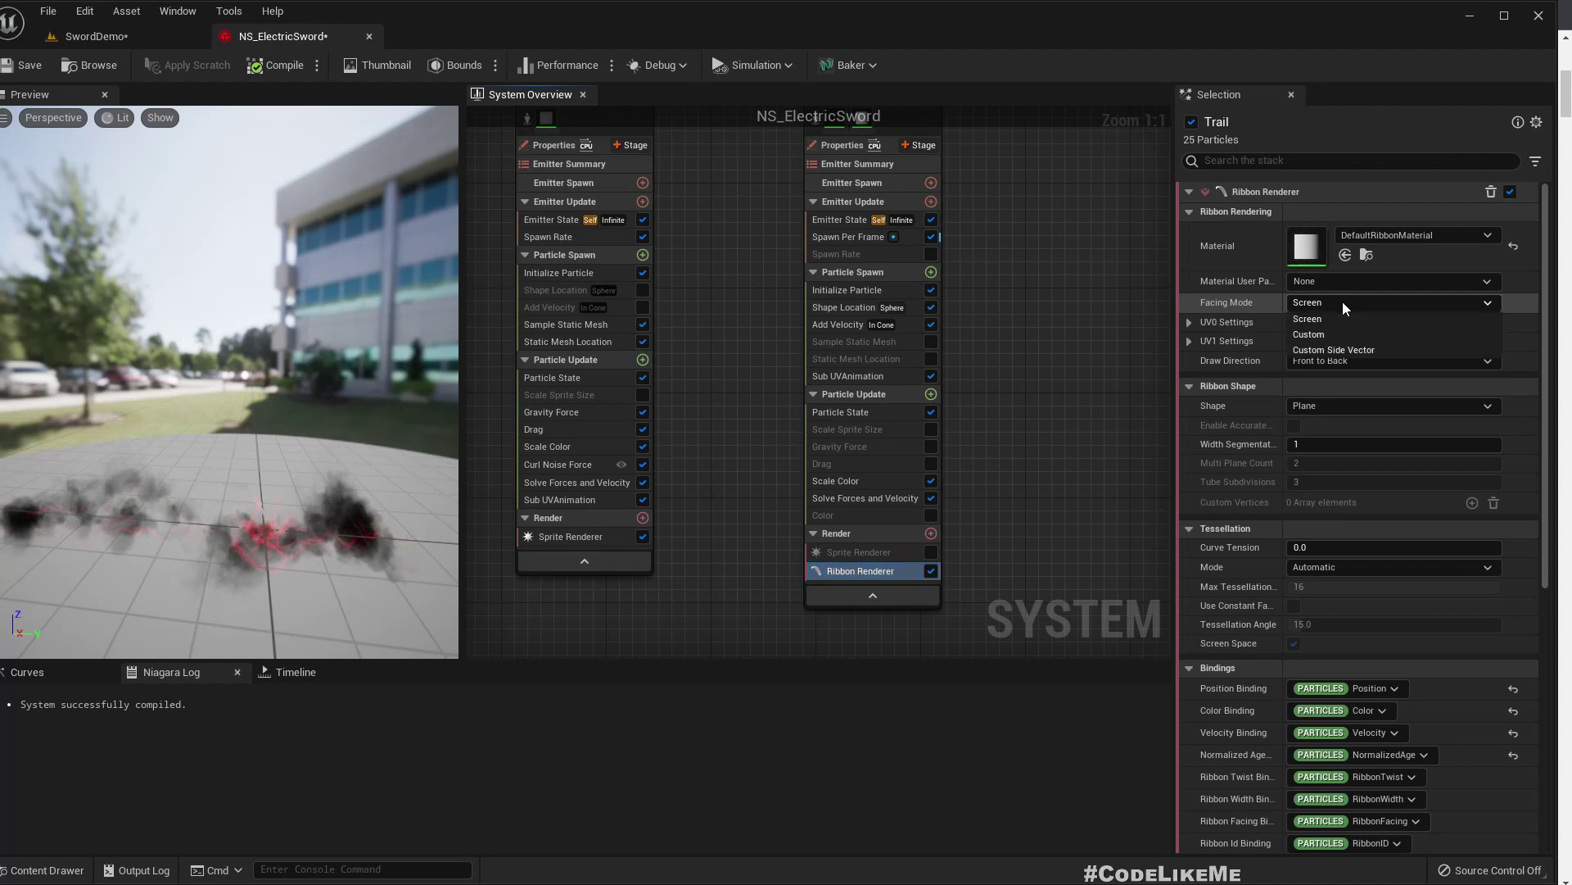
left_click(1331, 350)
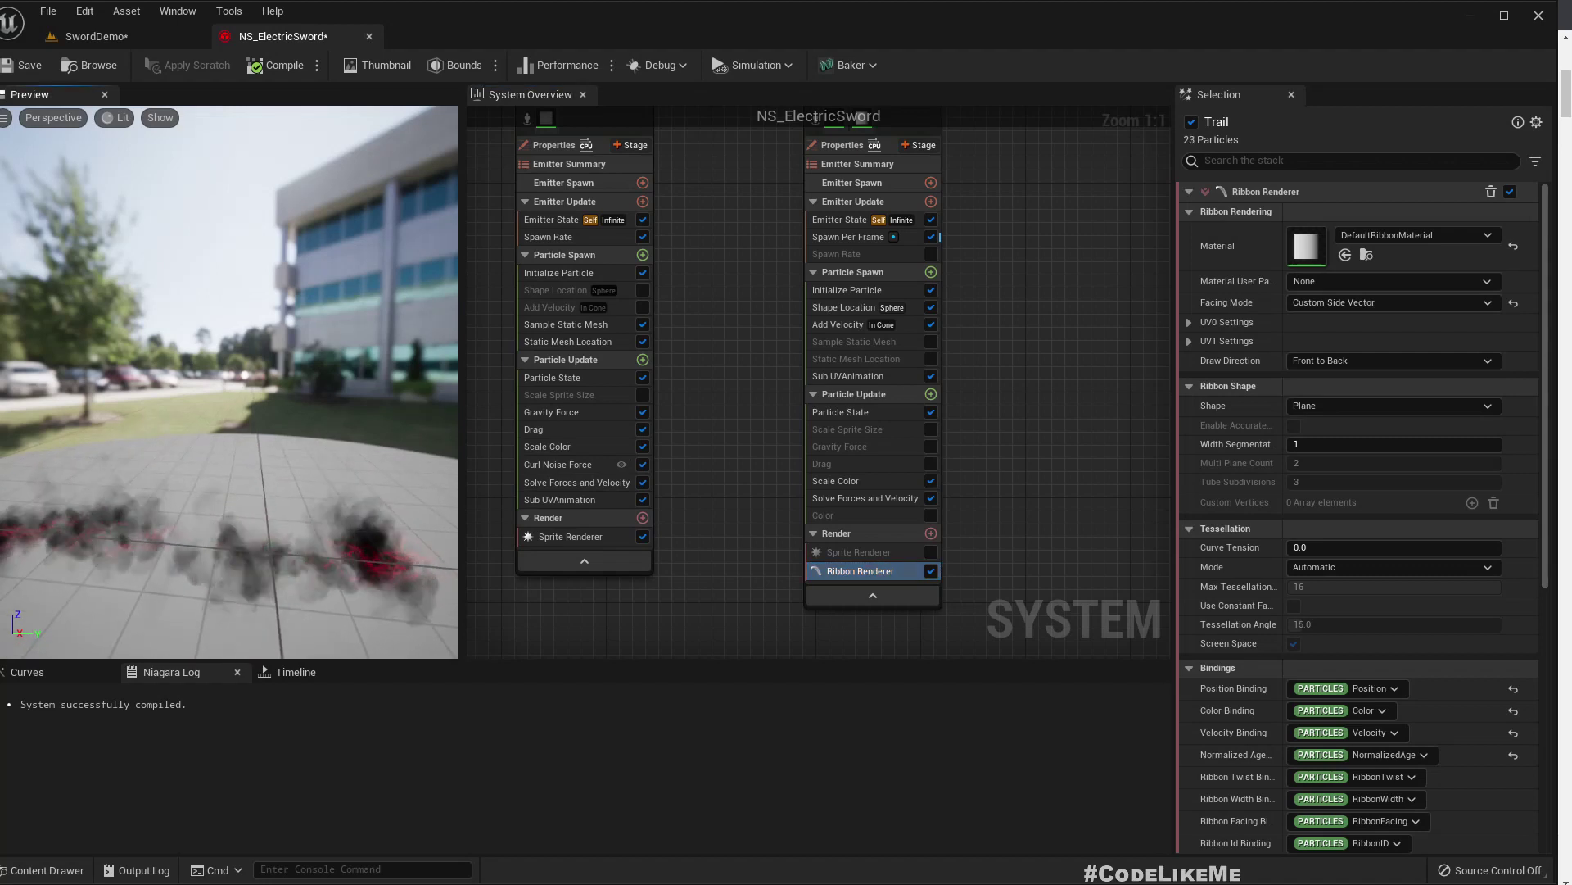
scroll(1396, 700, "down", 2)
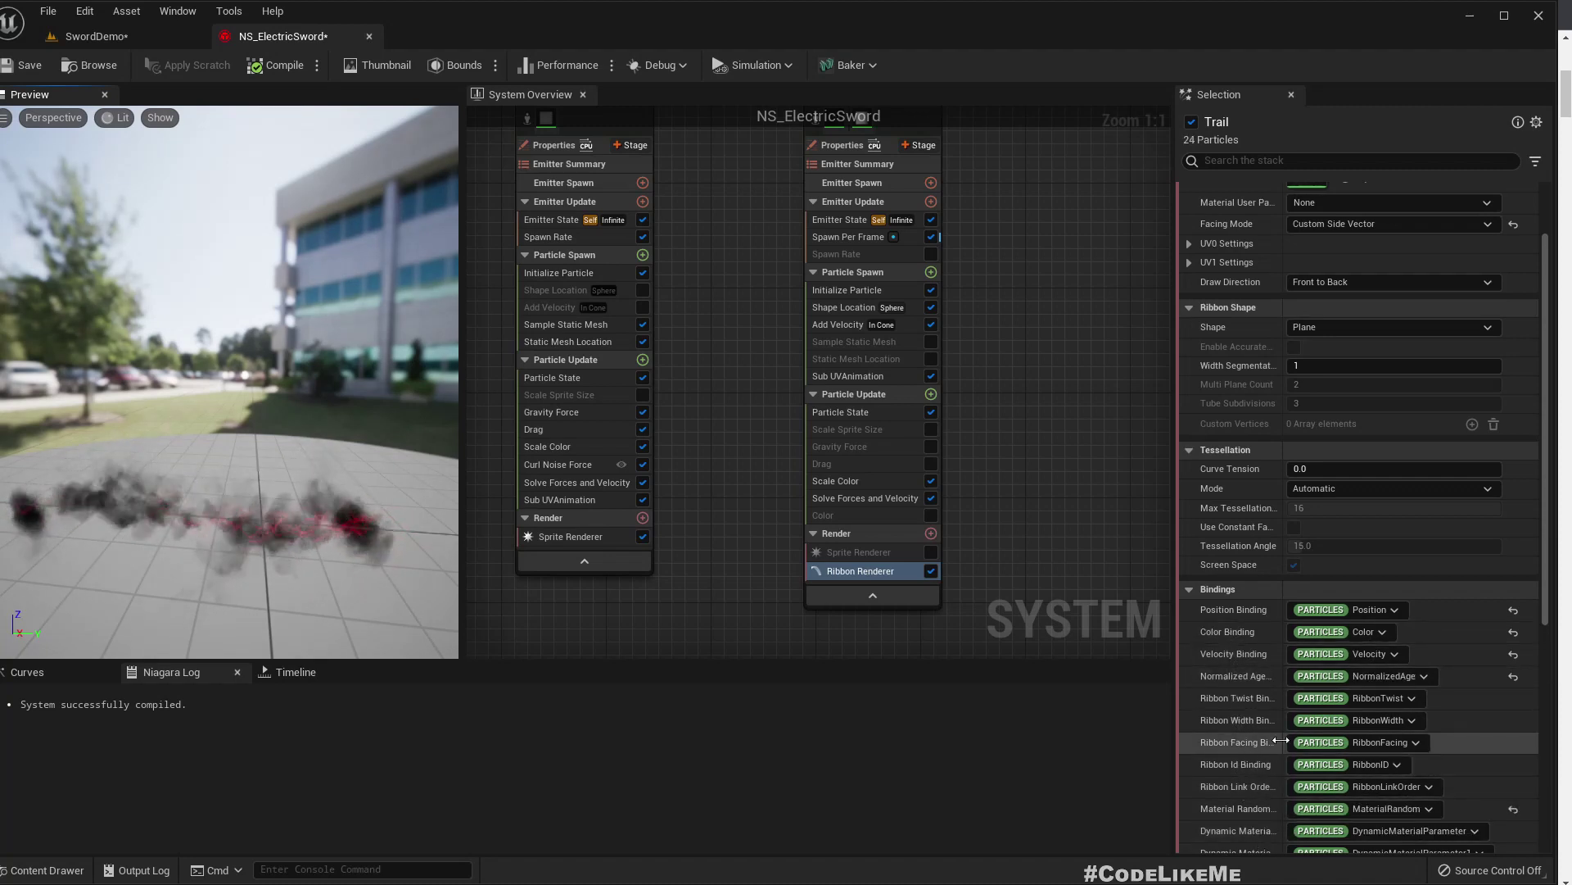
left_click_drag(1280, 741, 1318, 738)
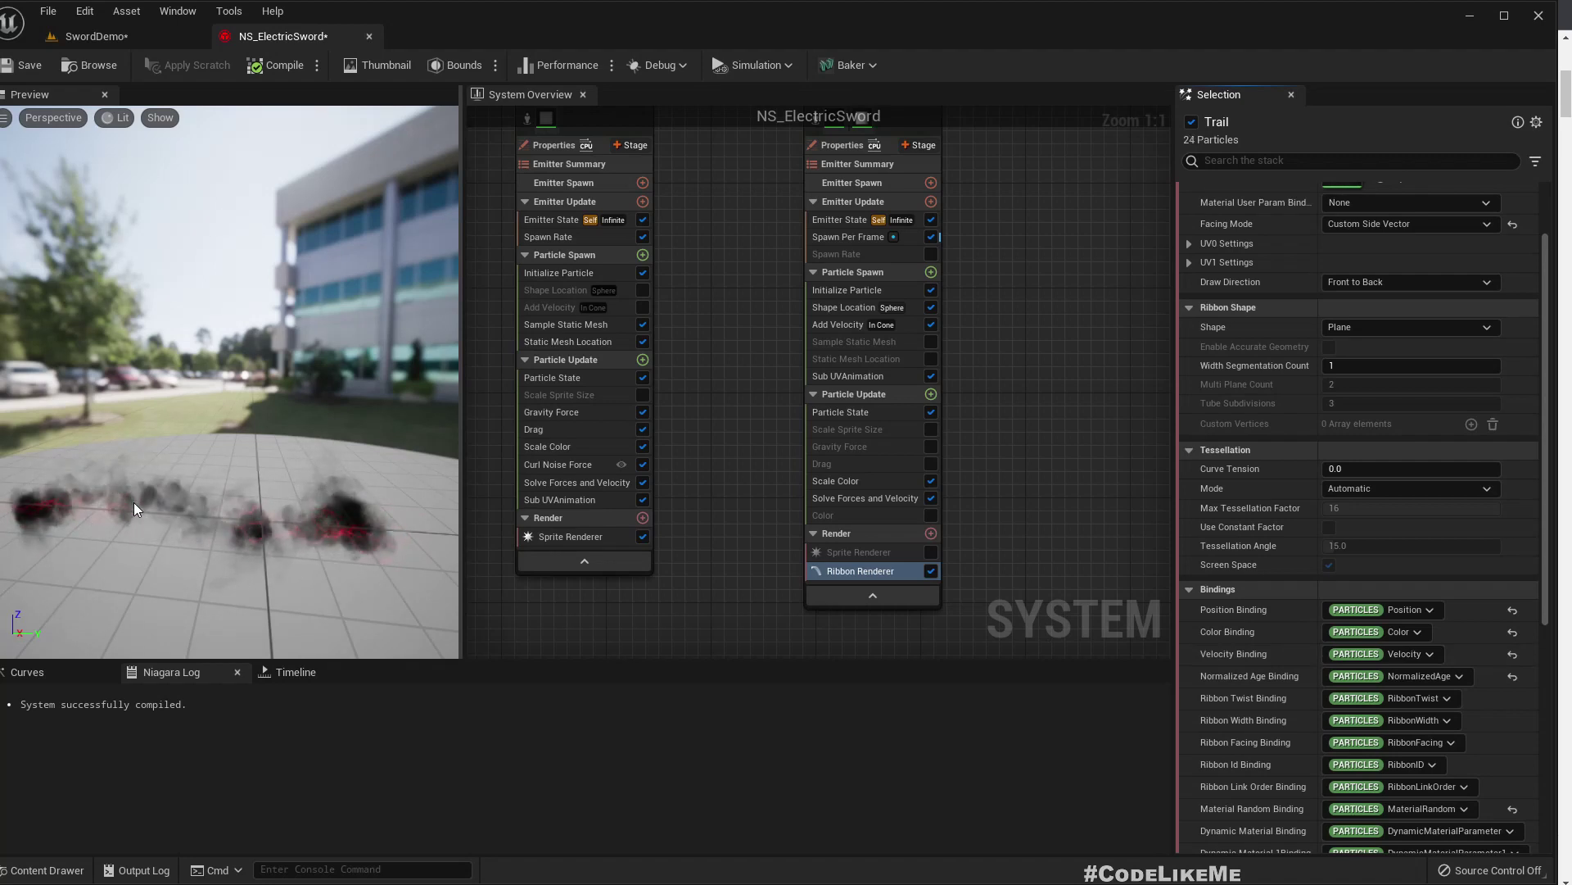
left_click(102, 33)
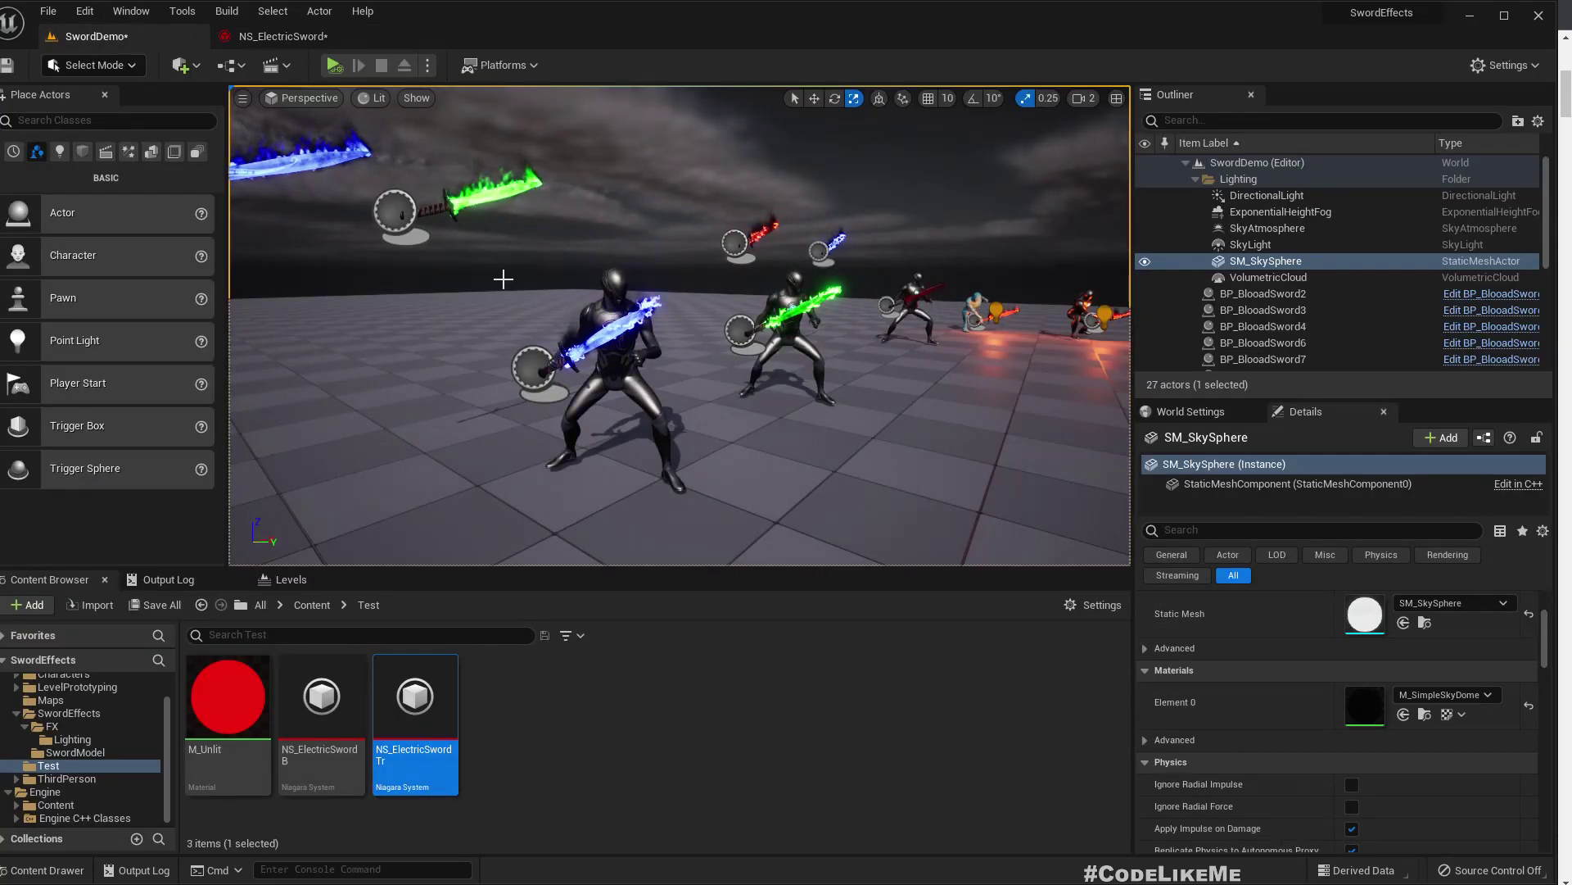
left_click(257, 40)
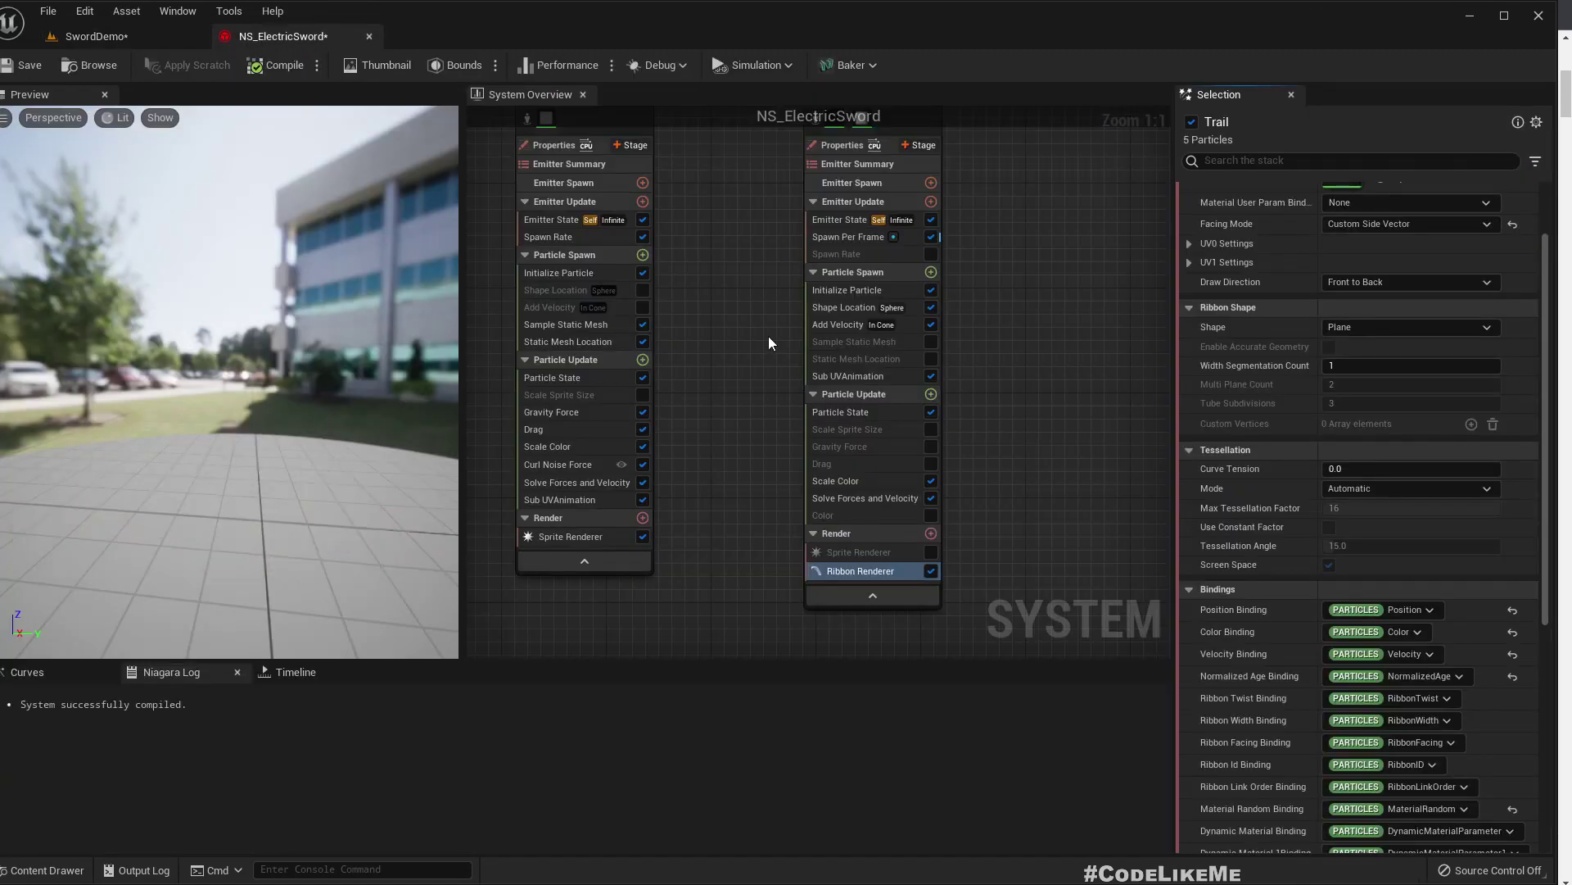
Add a new Scratch Pad module to Trail's Particle Spawn group and name it SetFacing
left_click(930, 272)
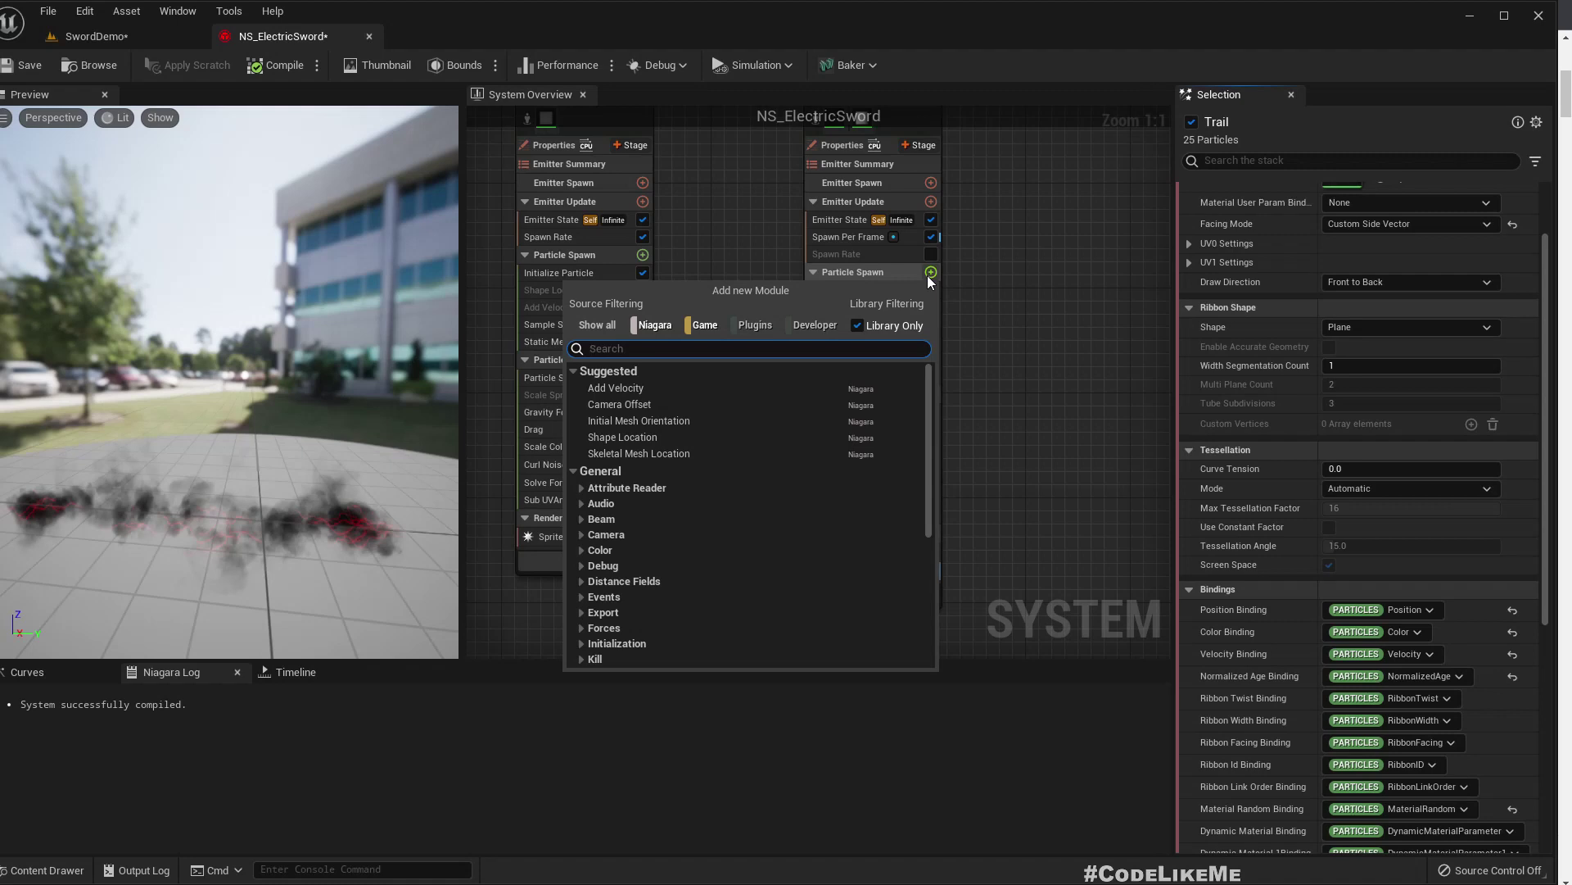
type("scrat")
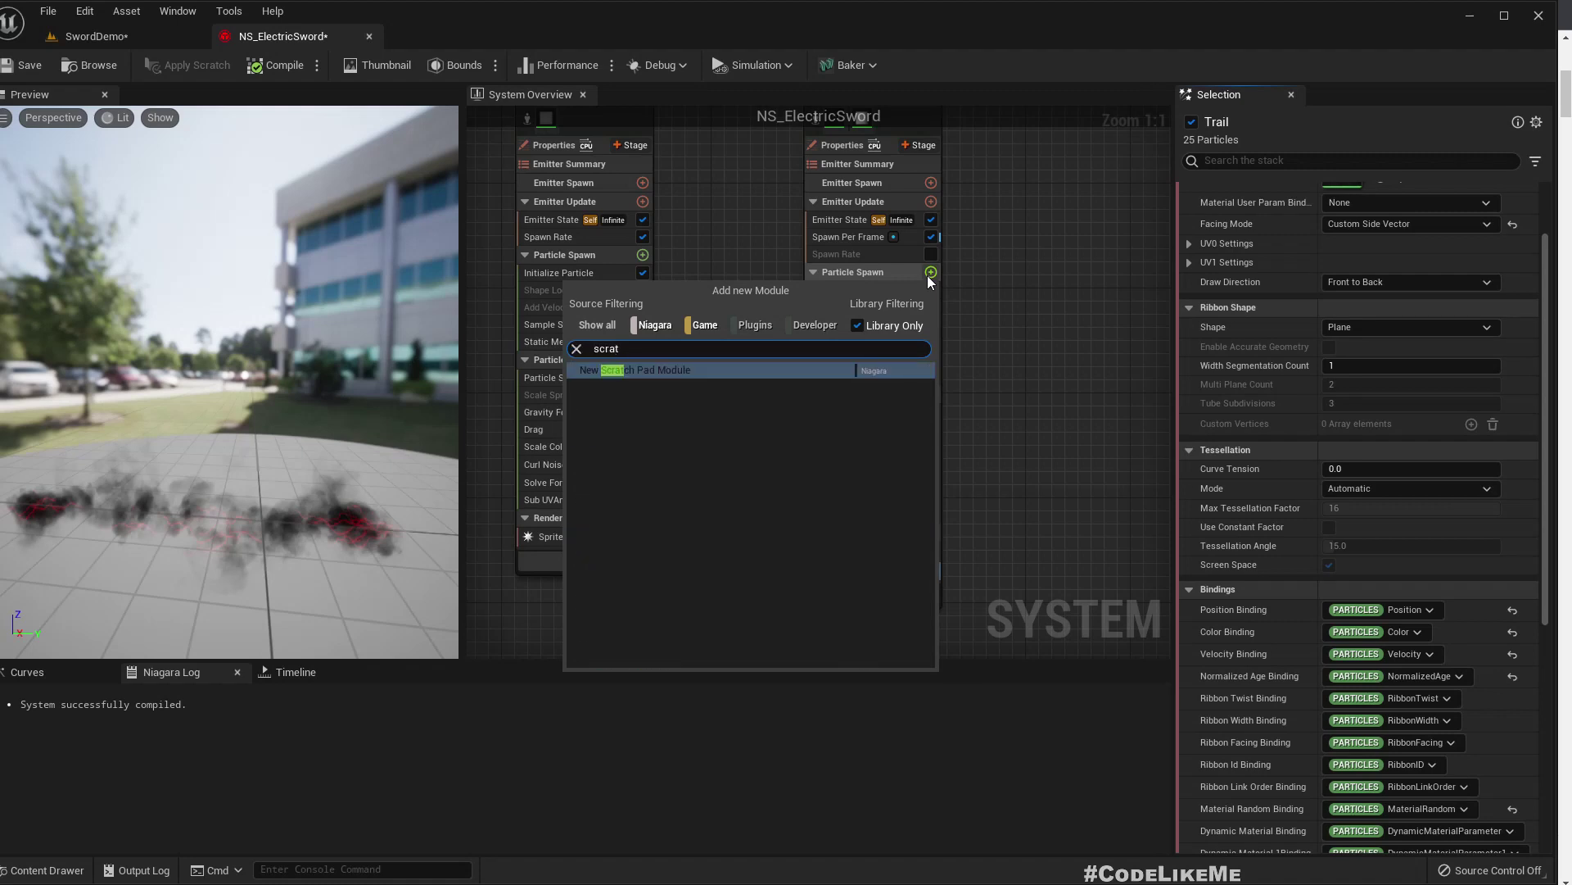
key("Return")
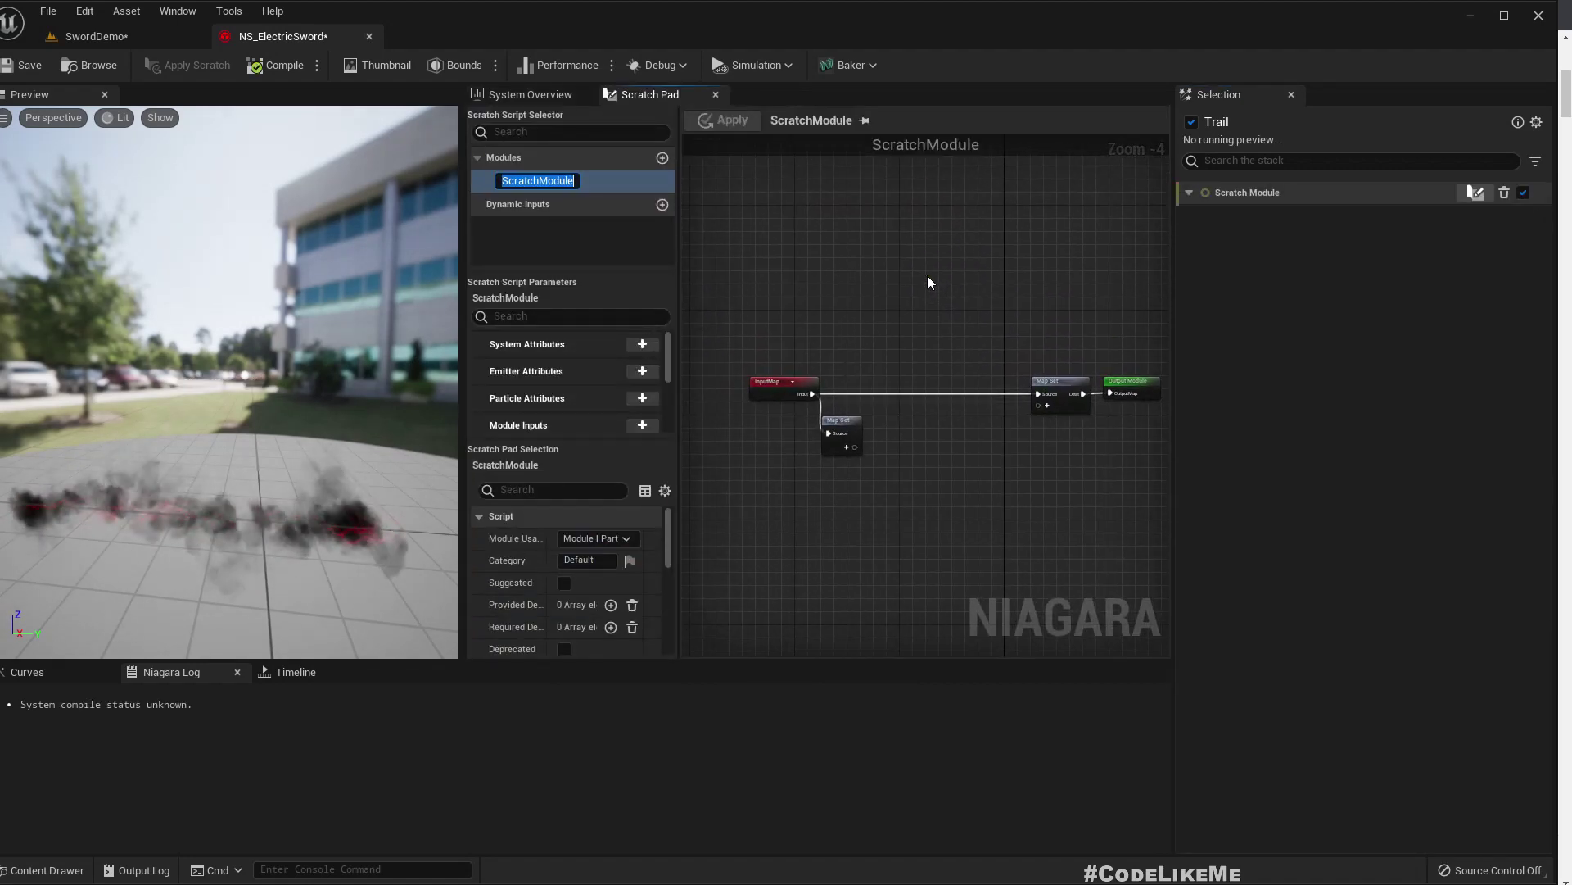
type("Set")
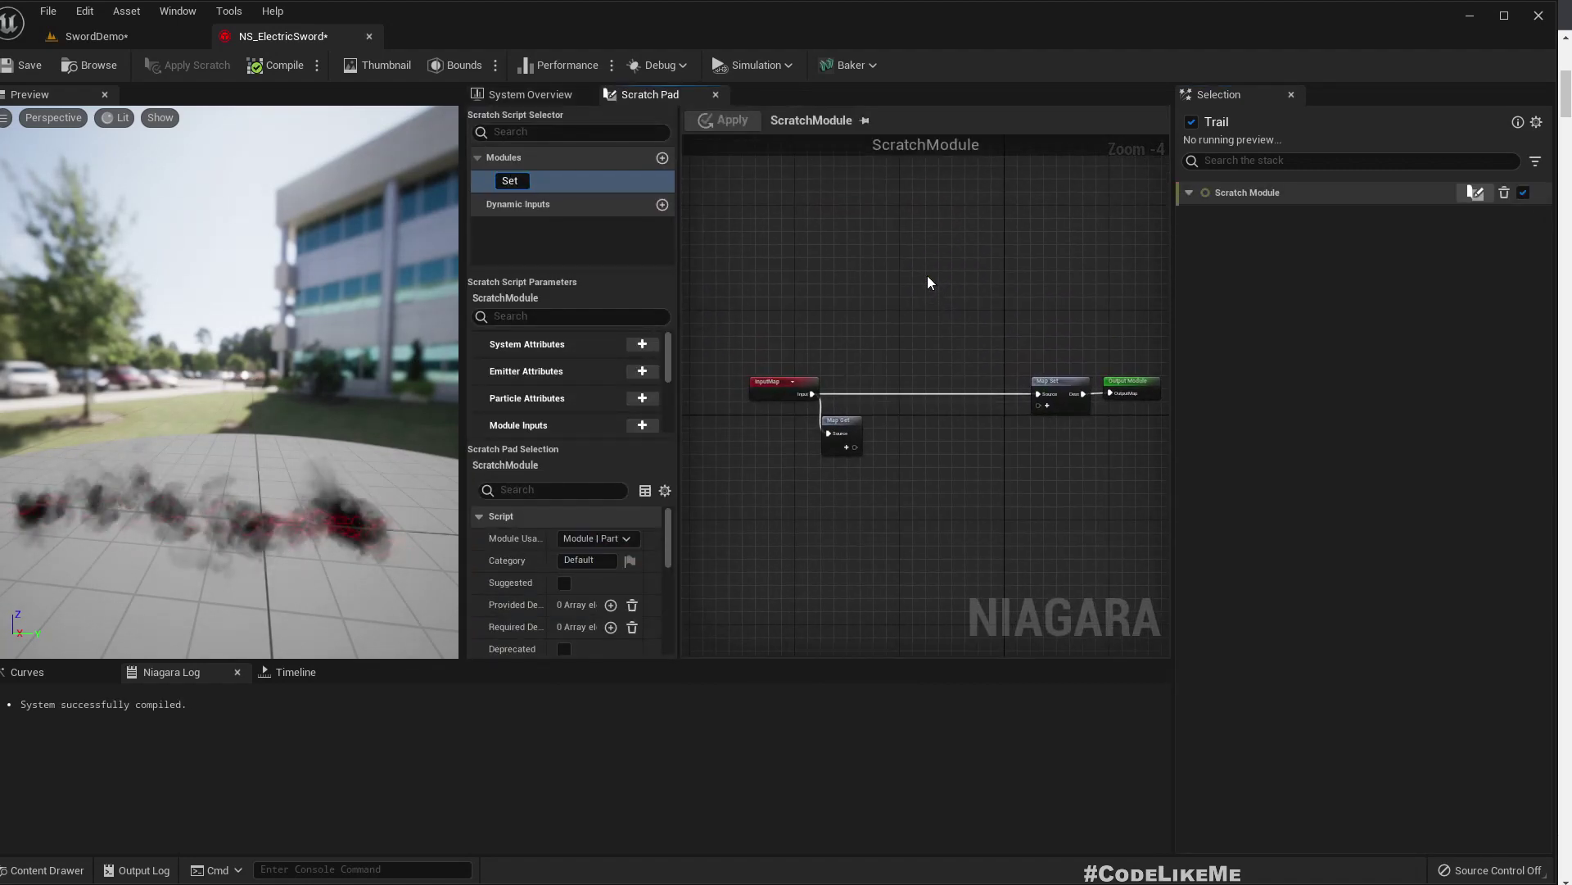
type("Fac")
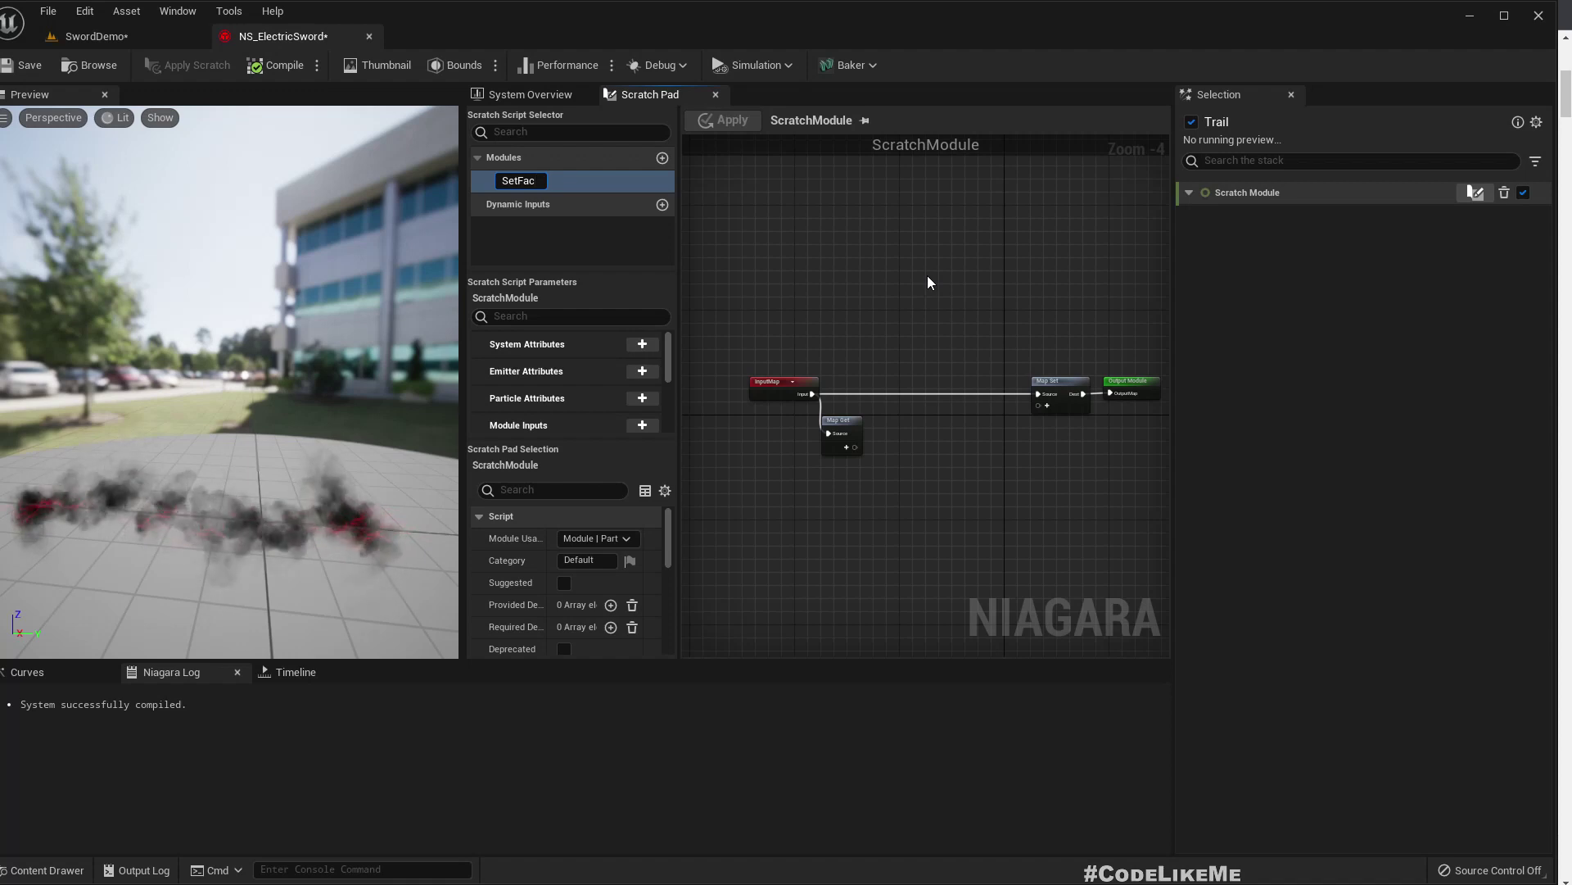
type("ing")
key("Return")
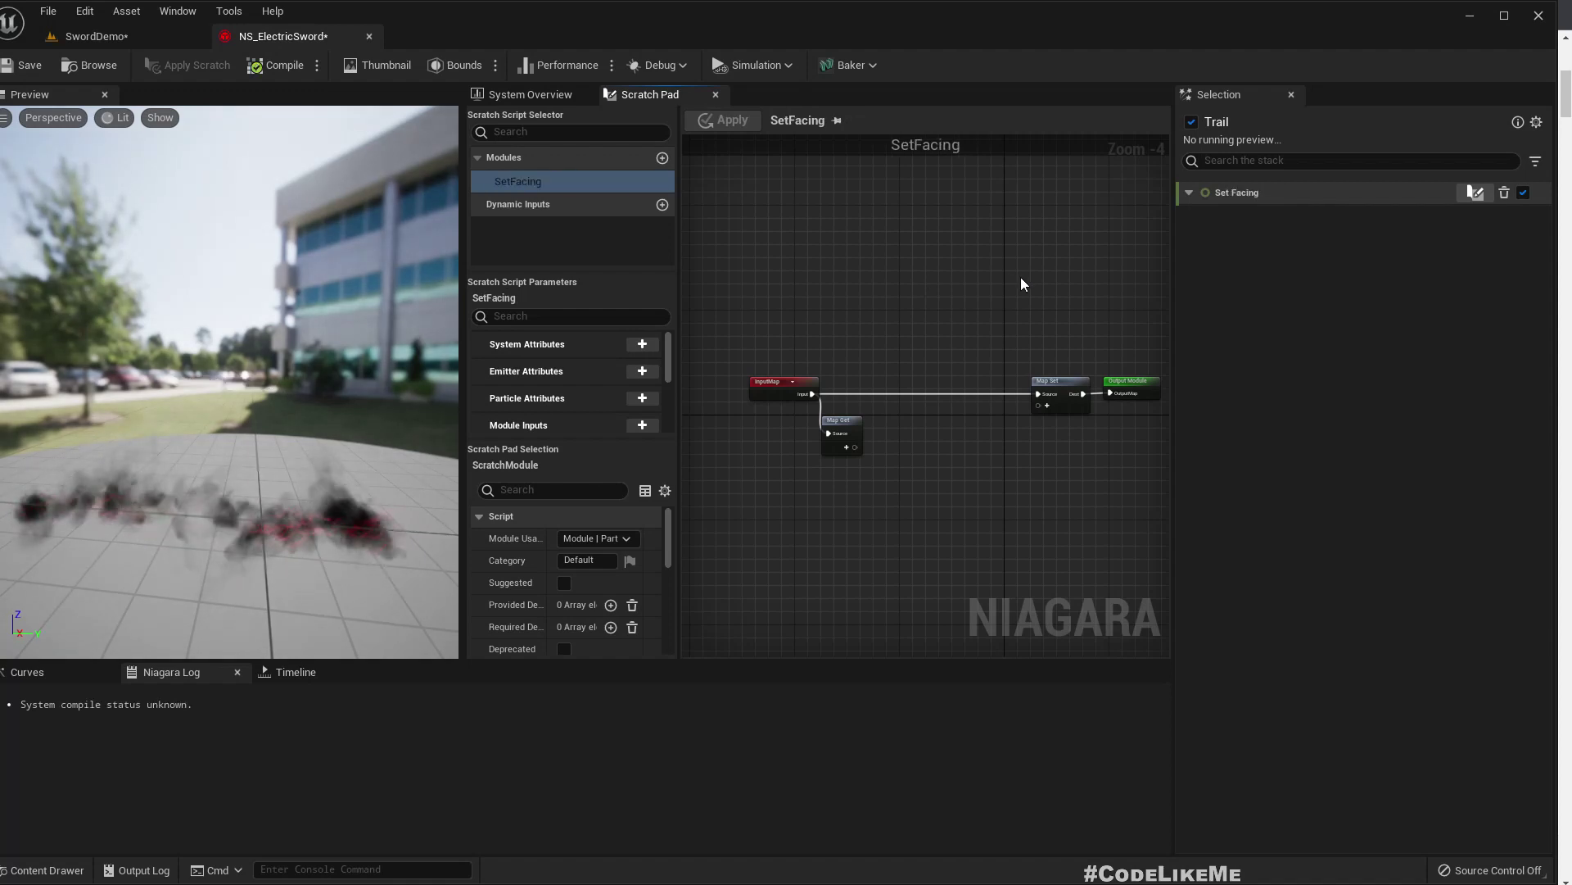
Move the Map Get node in the SetFacing graph a little further from the InputMap node
right_click_drag(1022, 284, 955, 232)
scroll(838, 399, "up", 1)
right_click_drag(838, 399, 907, 463)
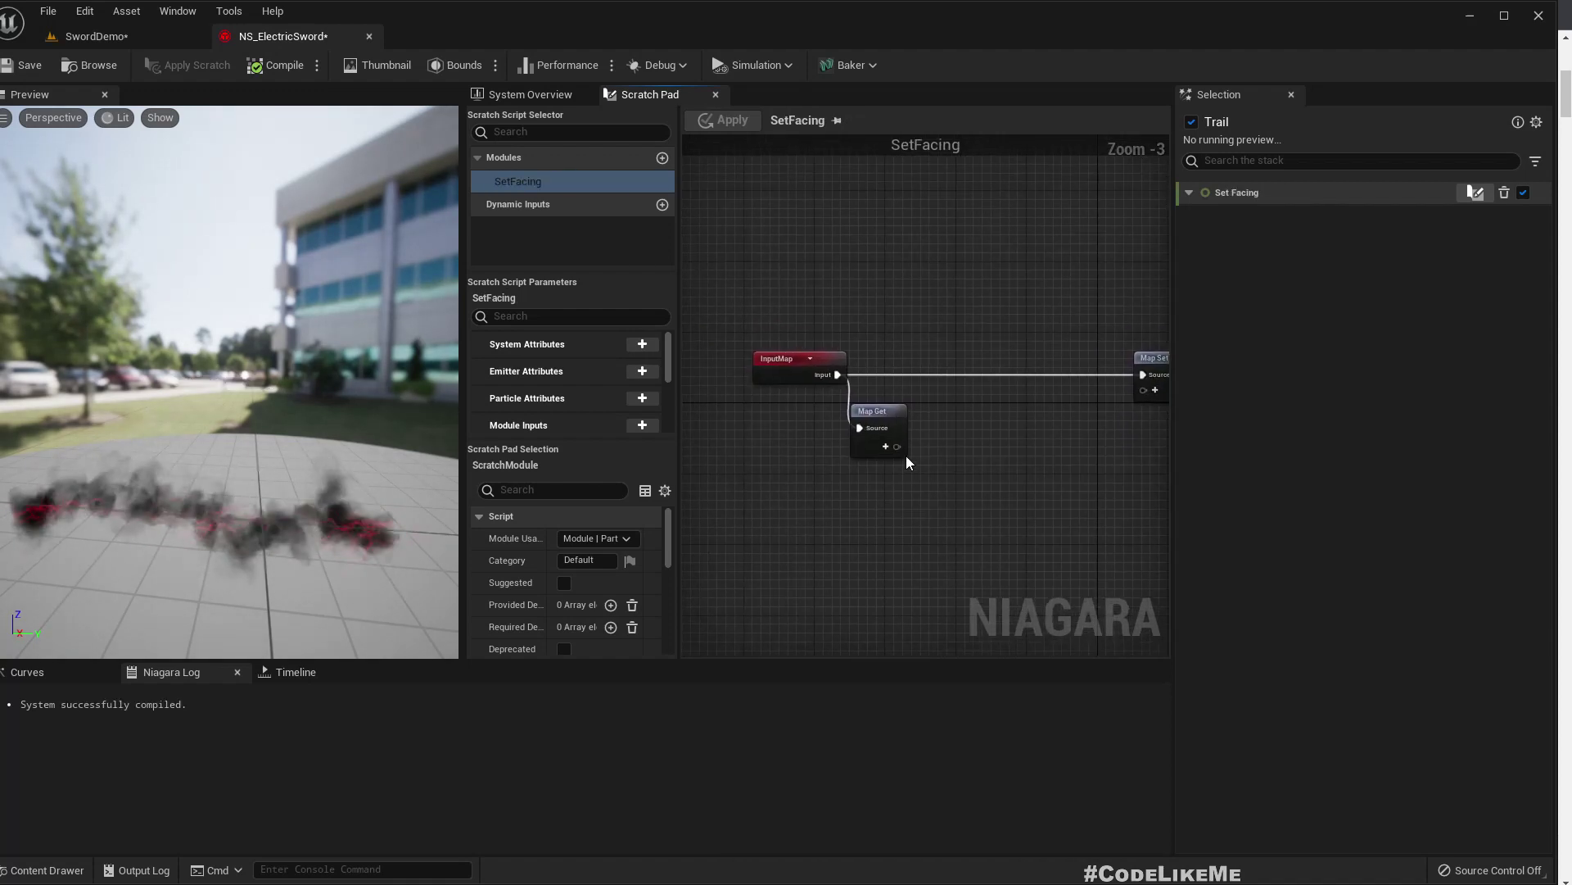
left_click_drag(900, 414, 935, 431)
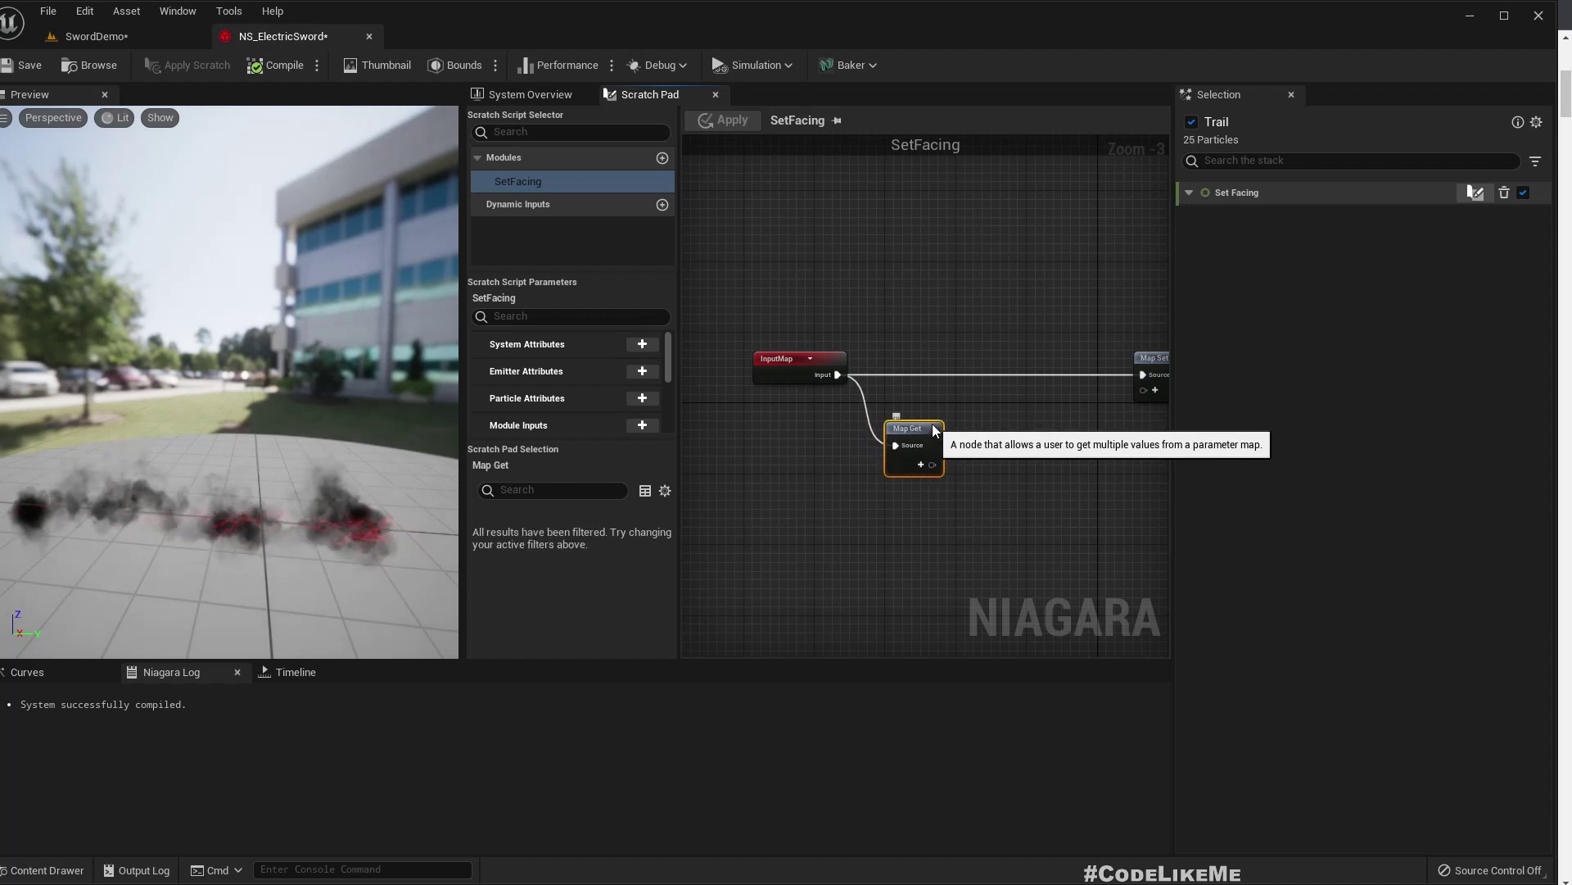
right_click_drag(1113, 485, 1011, 438)
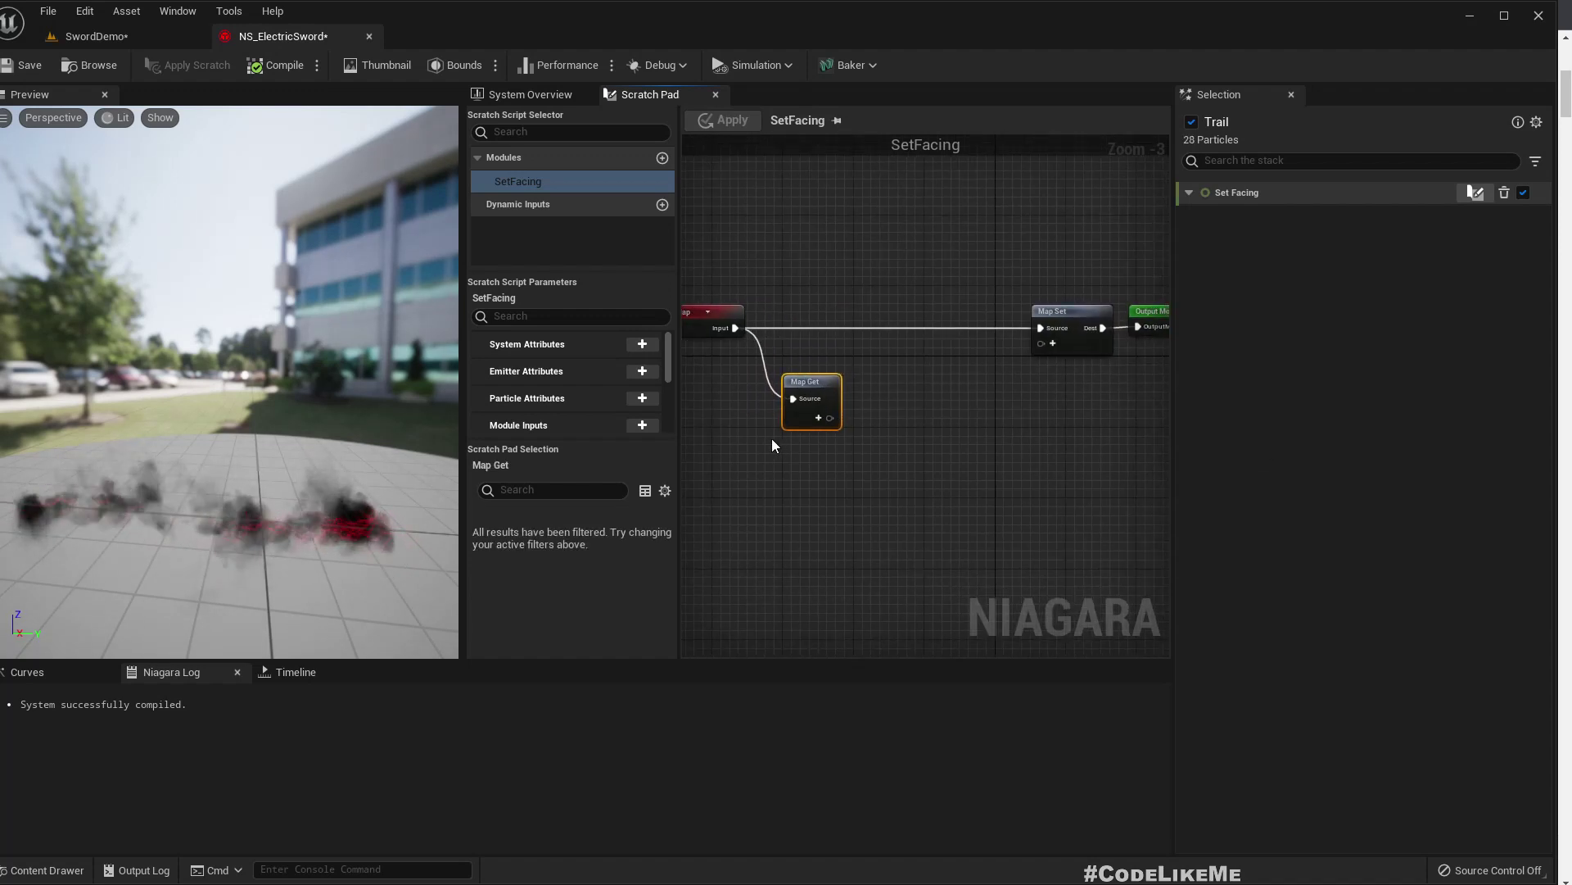
Add the RibbonFacing particle attribute to the SetFacing module and place it as an input on the Map Set node
left_click(541, 94)
left_click(853, 586)
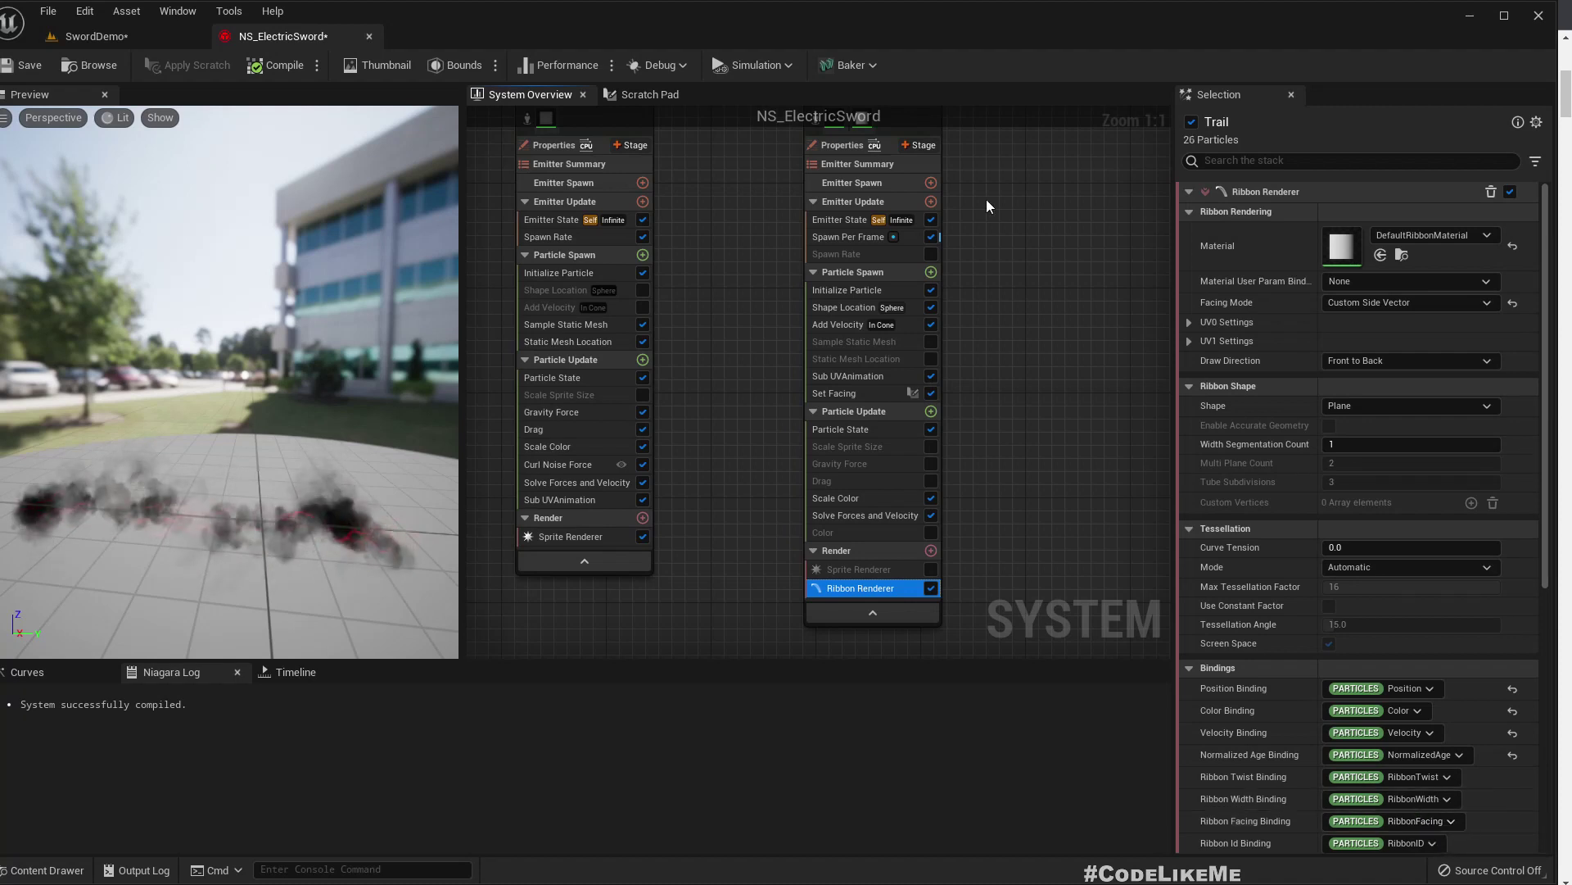
left_click(632, 95)
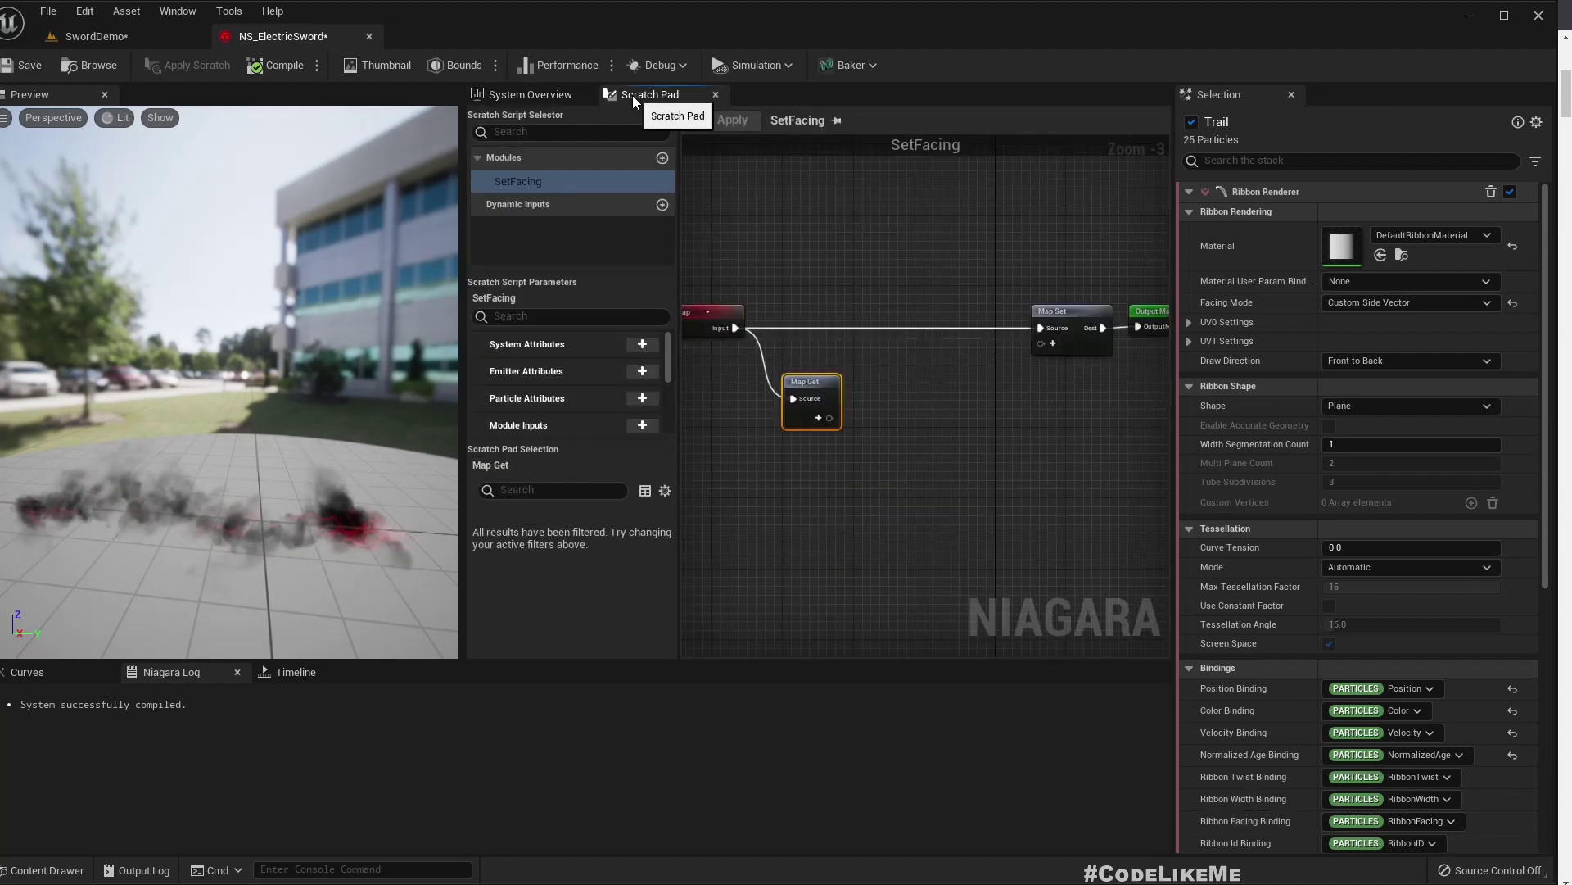
left_click(642, 399)
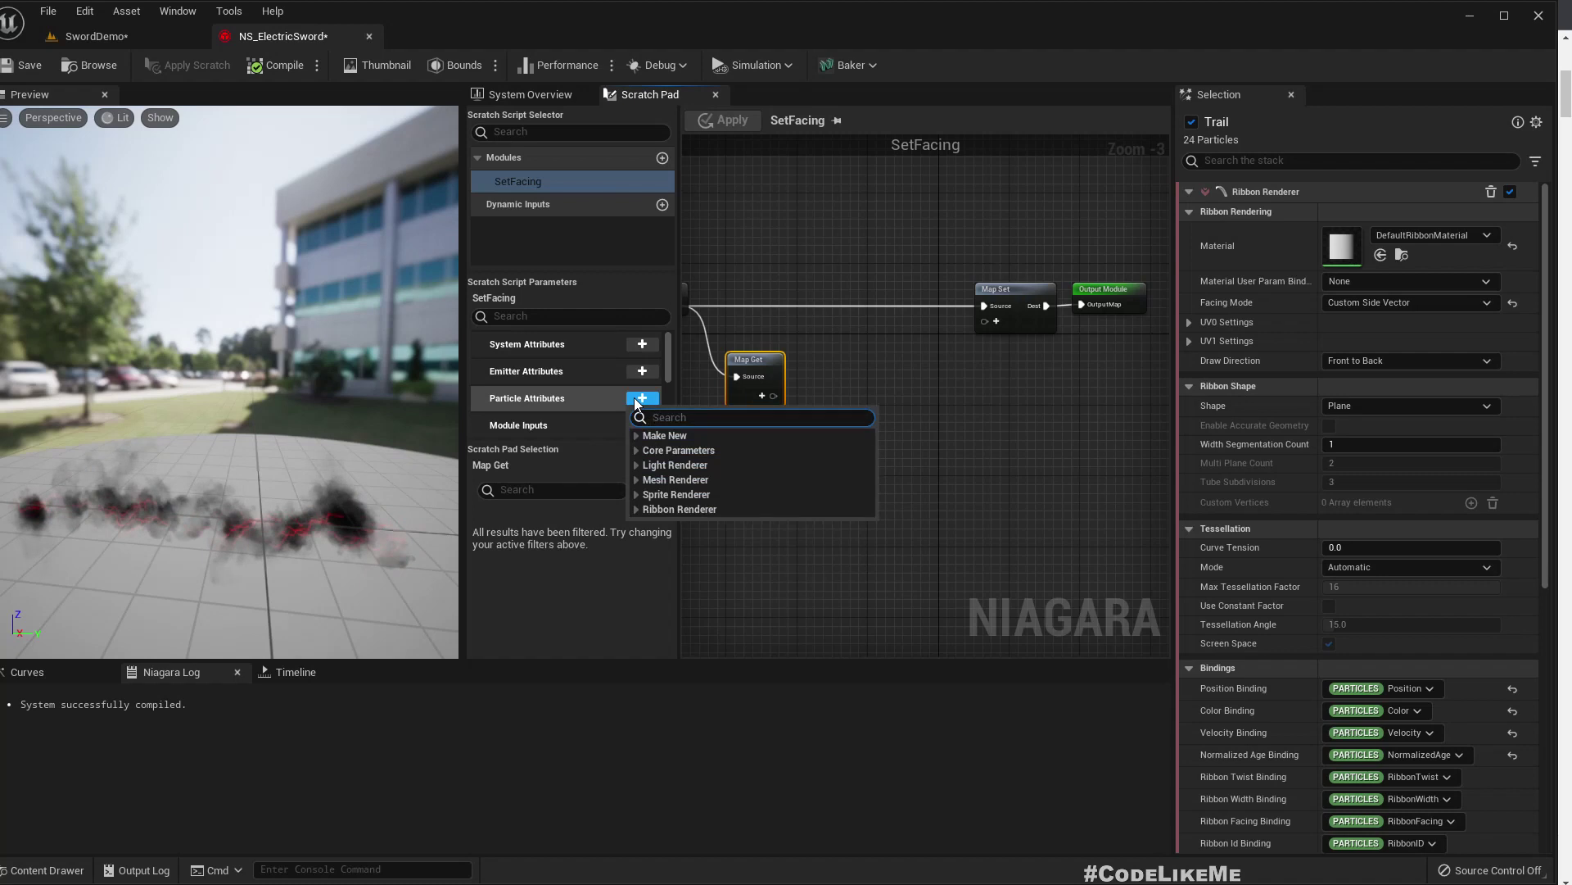
type("facin")
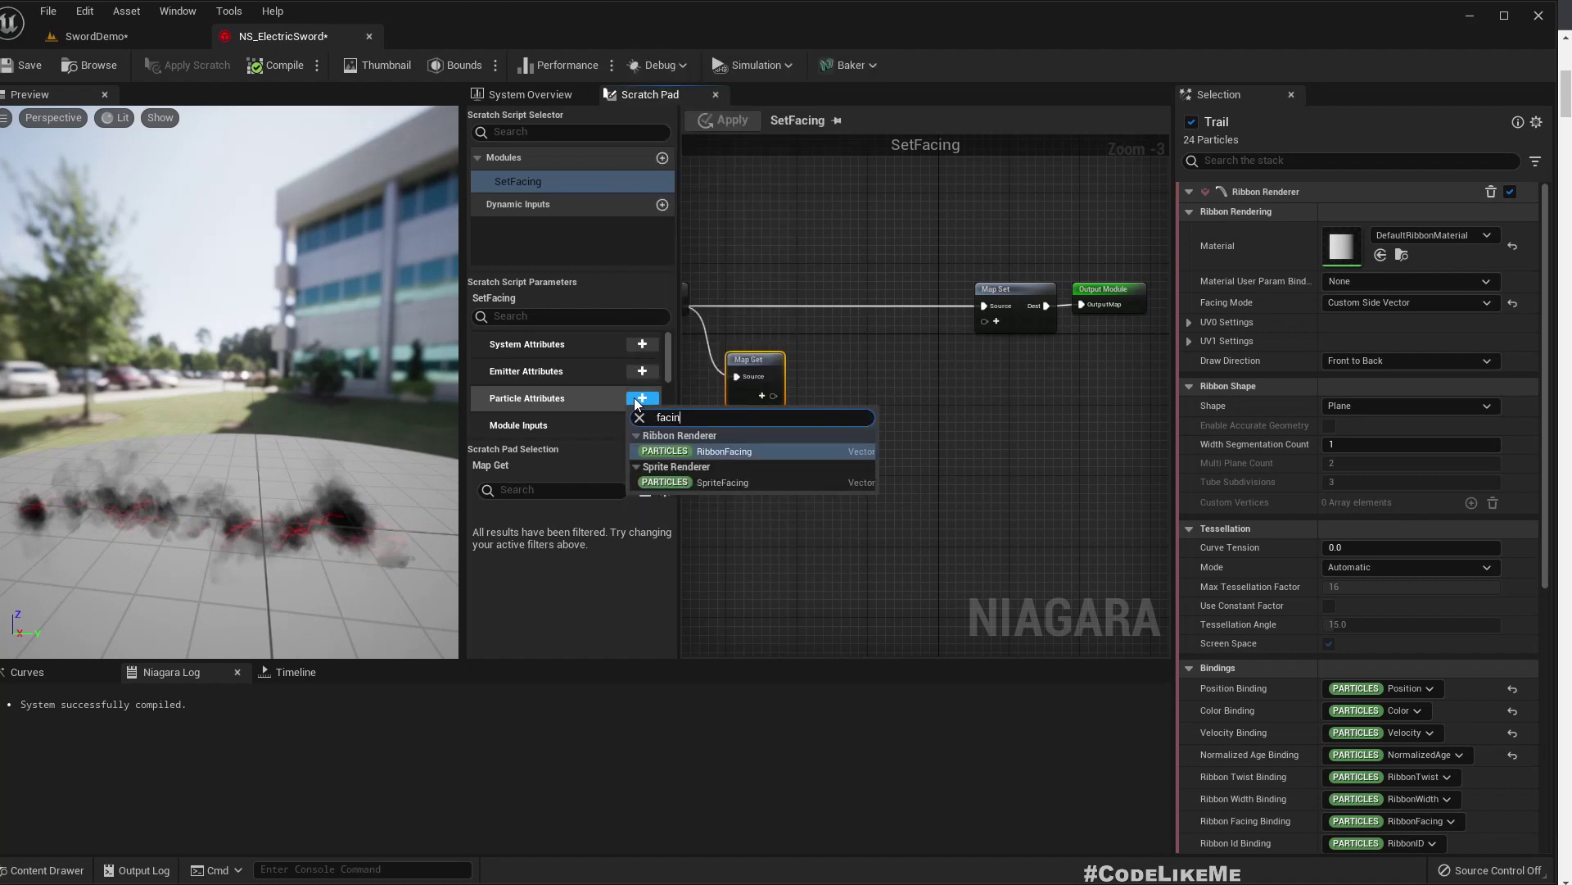
left_click(734, 455)
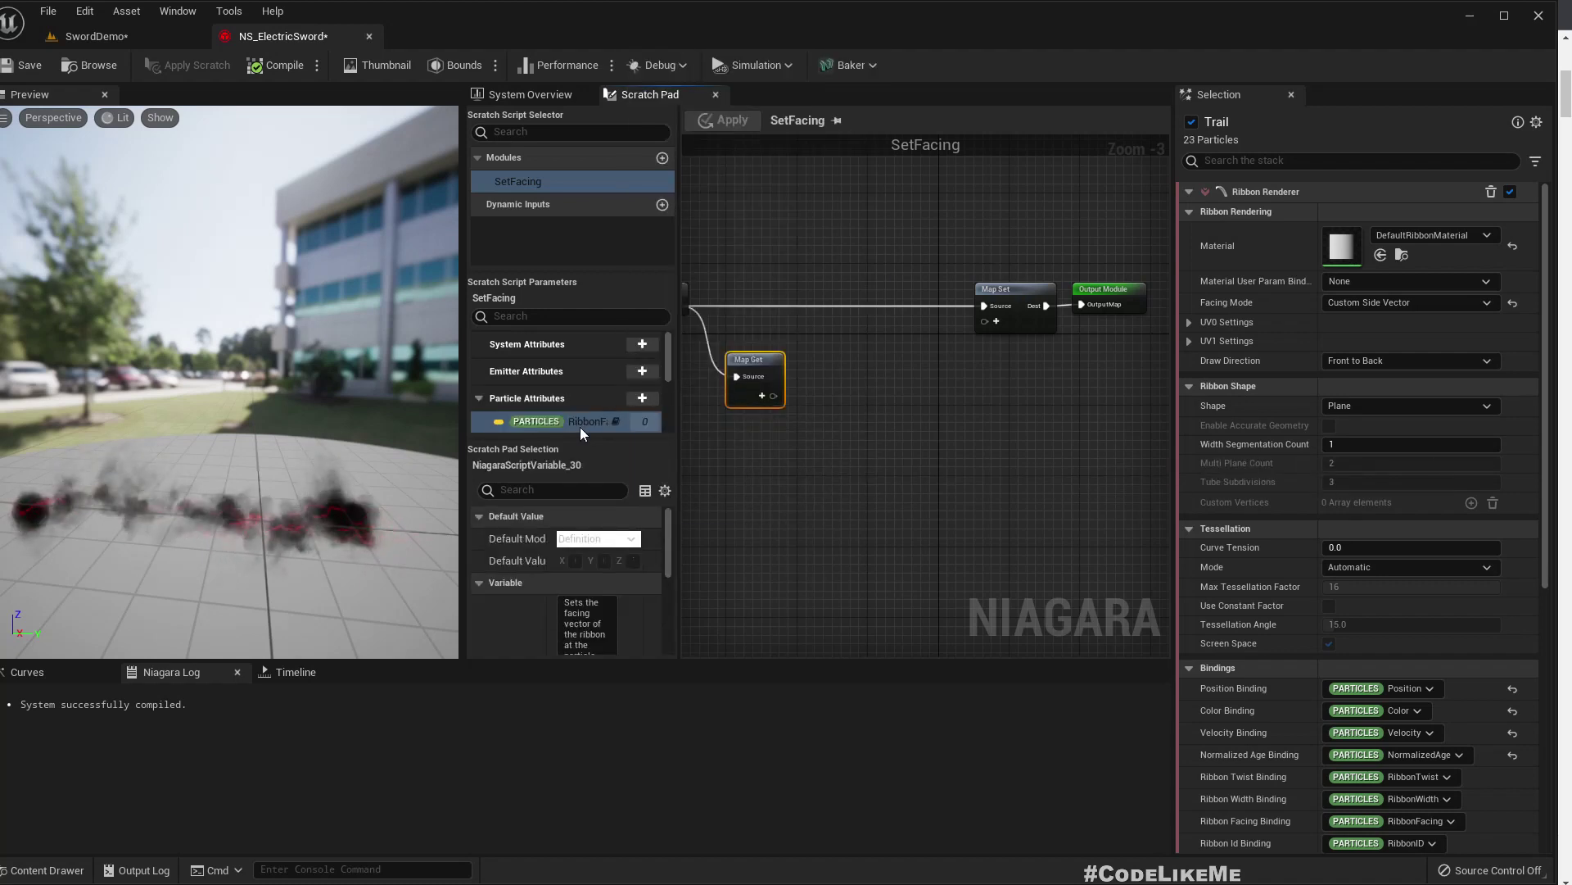
left_click_drag(572, 421, 1014, 313)
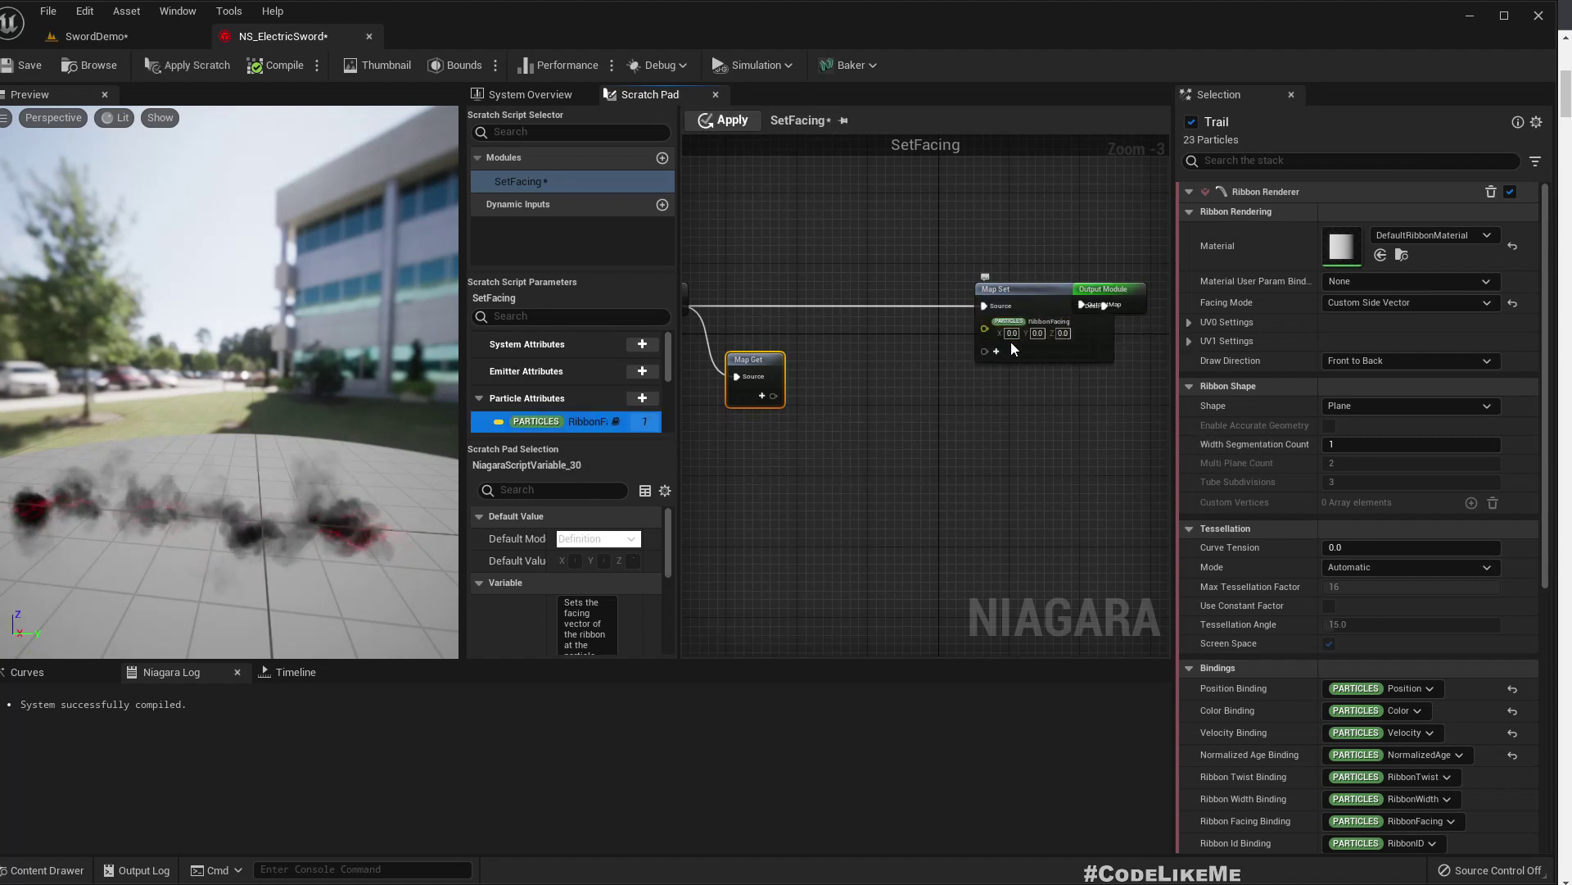
Add a Vector module input to the SetFacing module and name it InitialFacing
right_click_drag(1014, 347, 1051, 383)
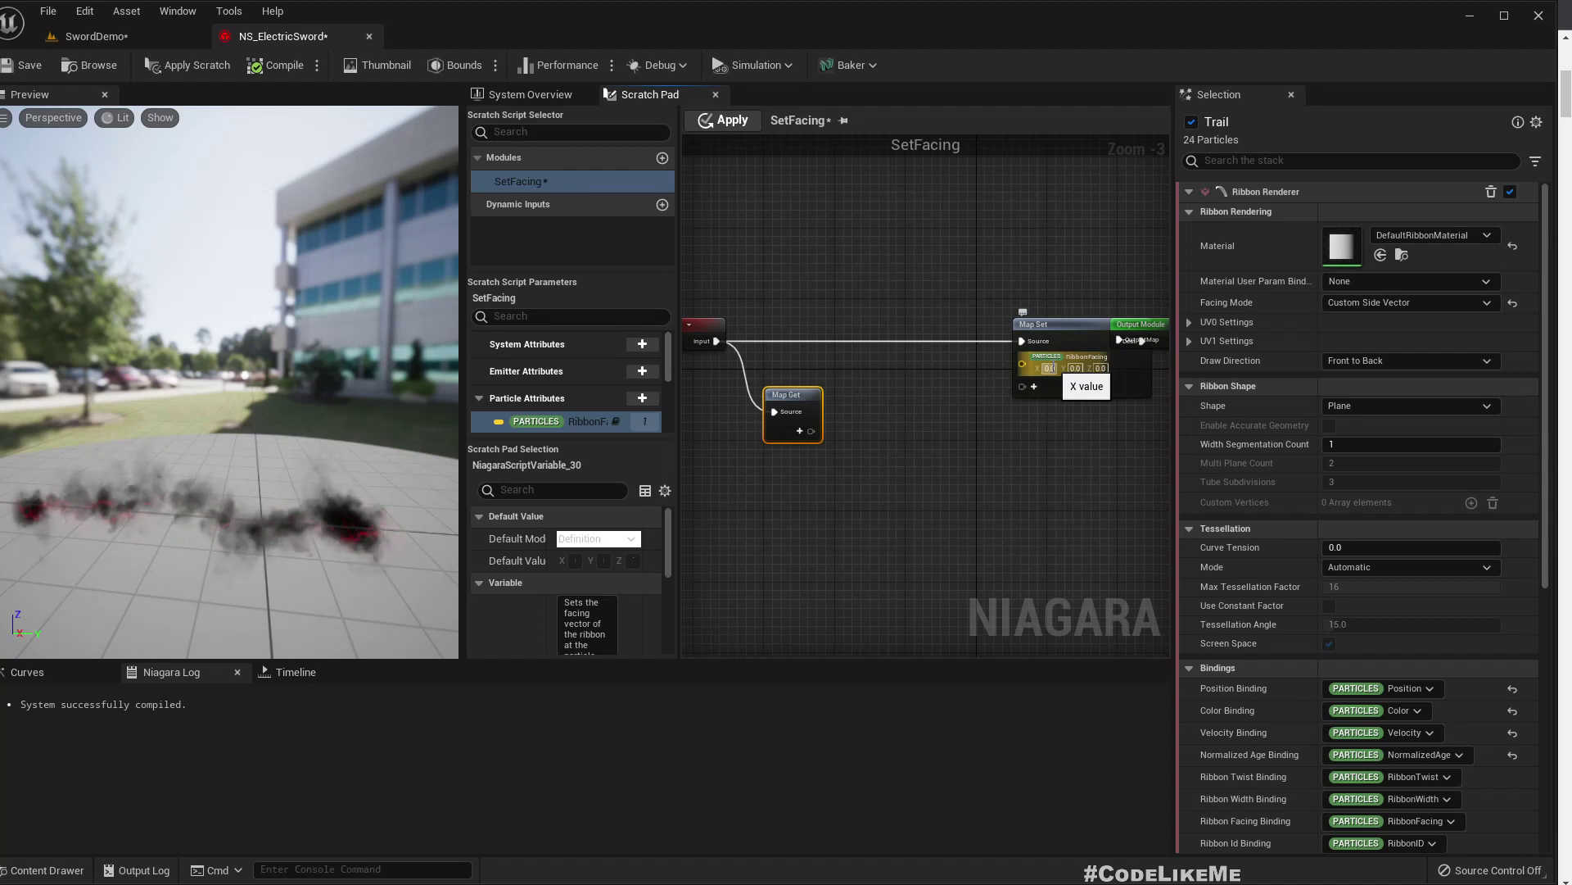
right_click_drag(868, 459, 990, 453)
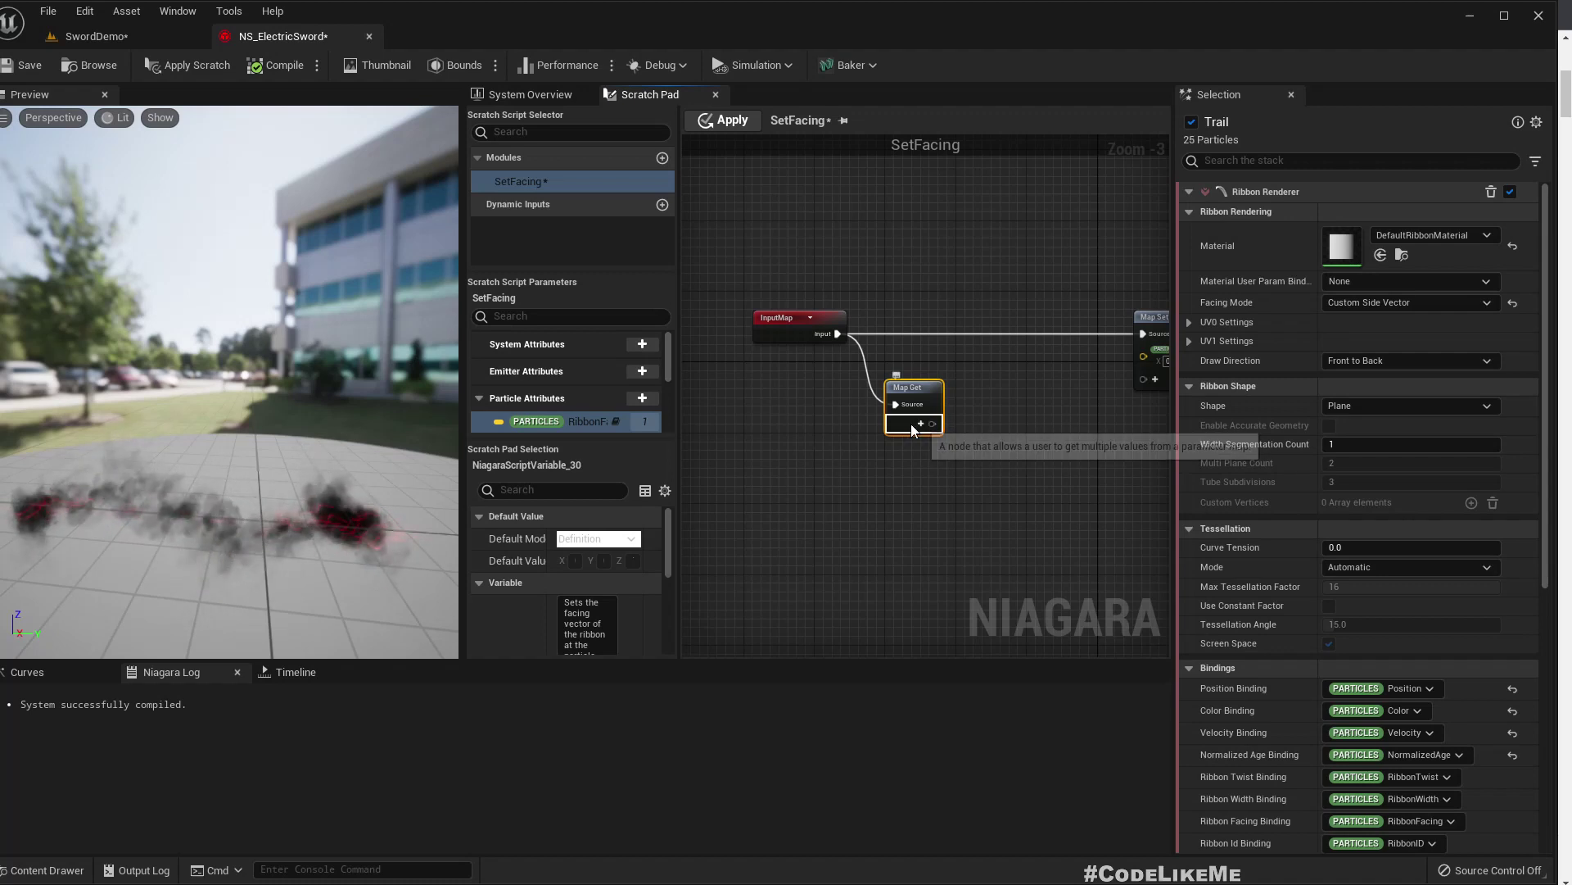
scroll(602, 374, "down", 2)
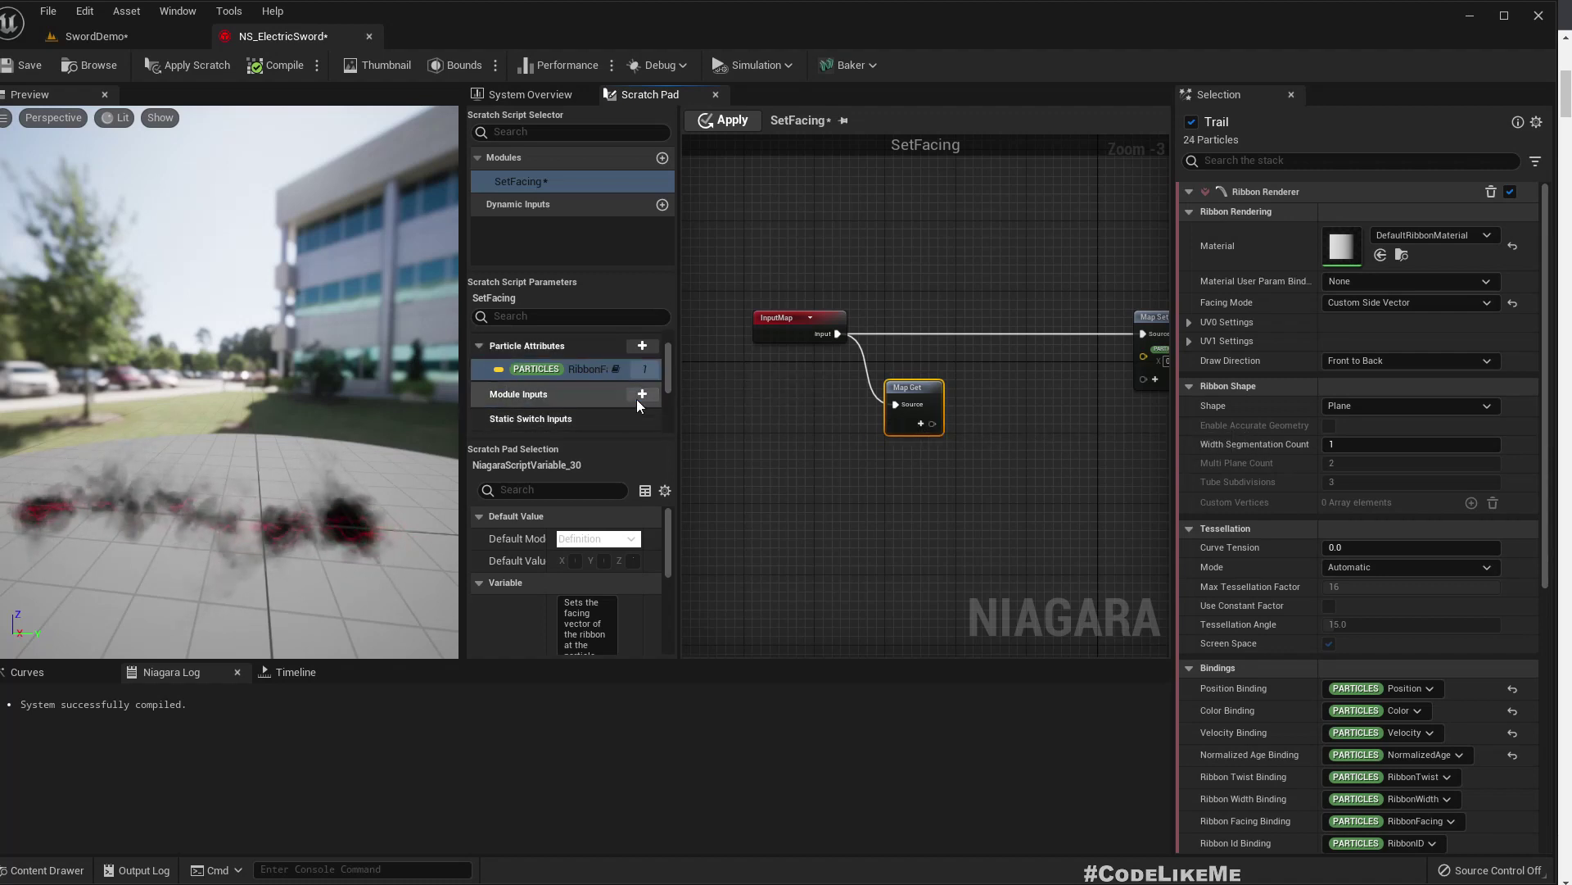
left_click(640, 397)
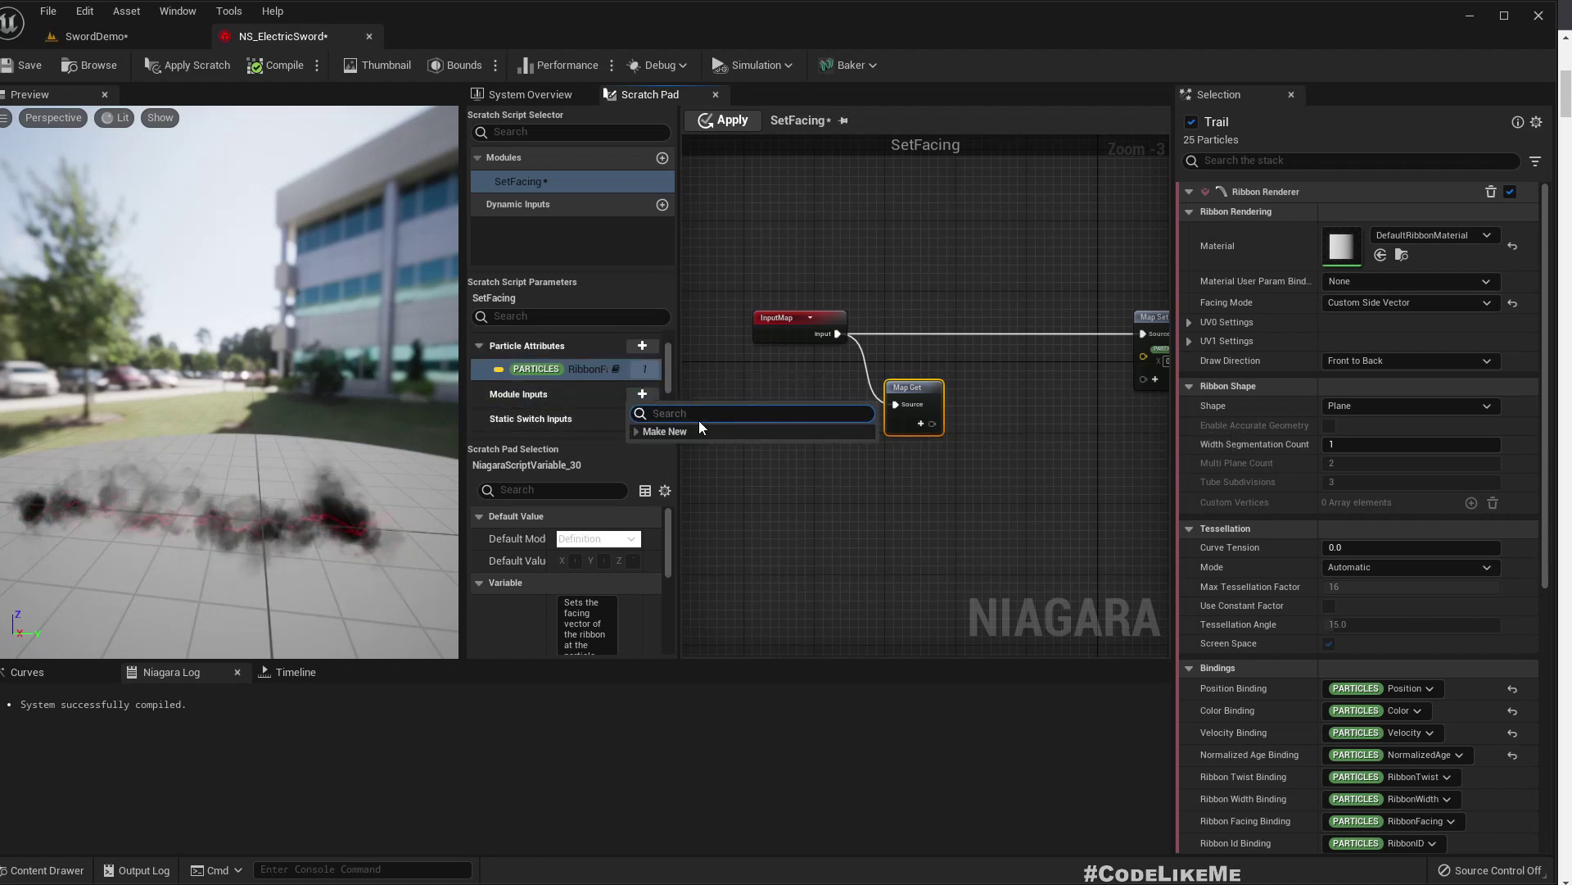
left_click(637, 429)
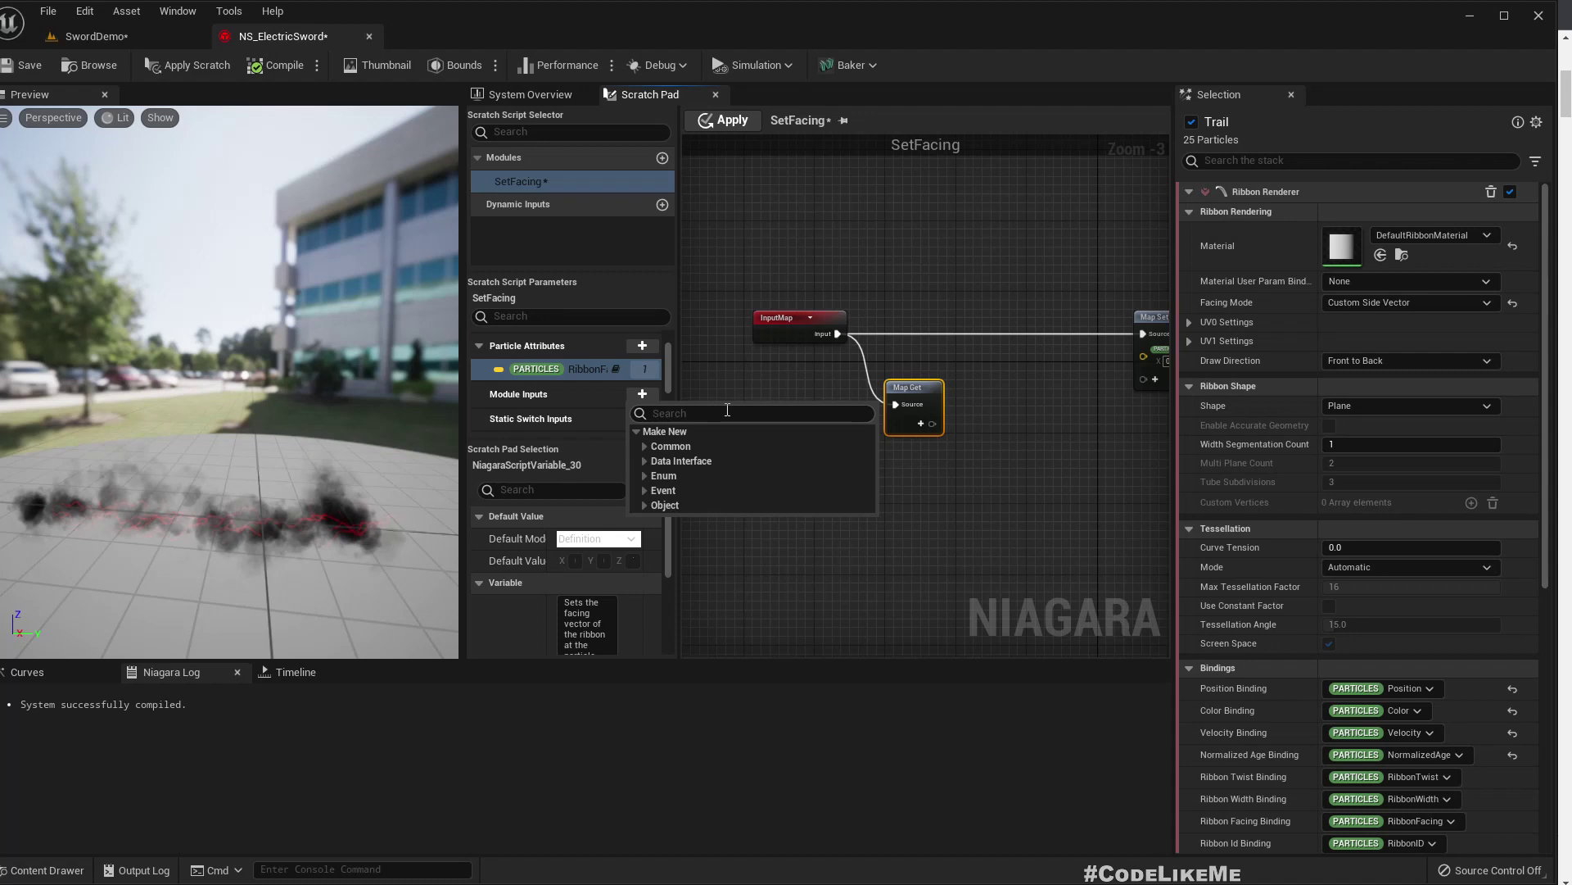
type("init")
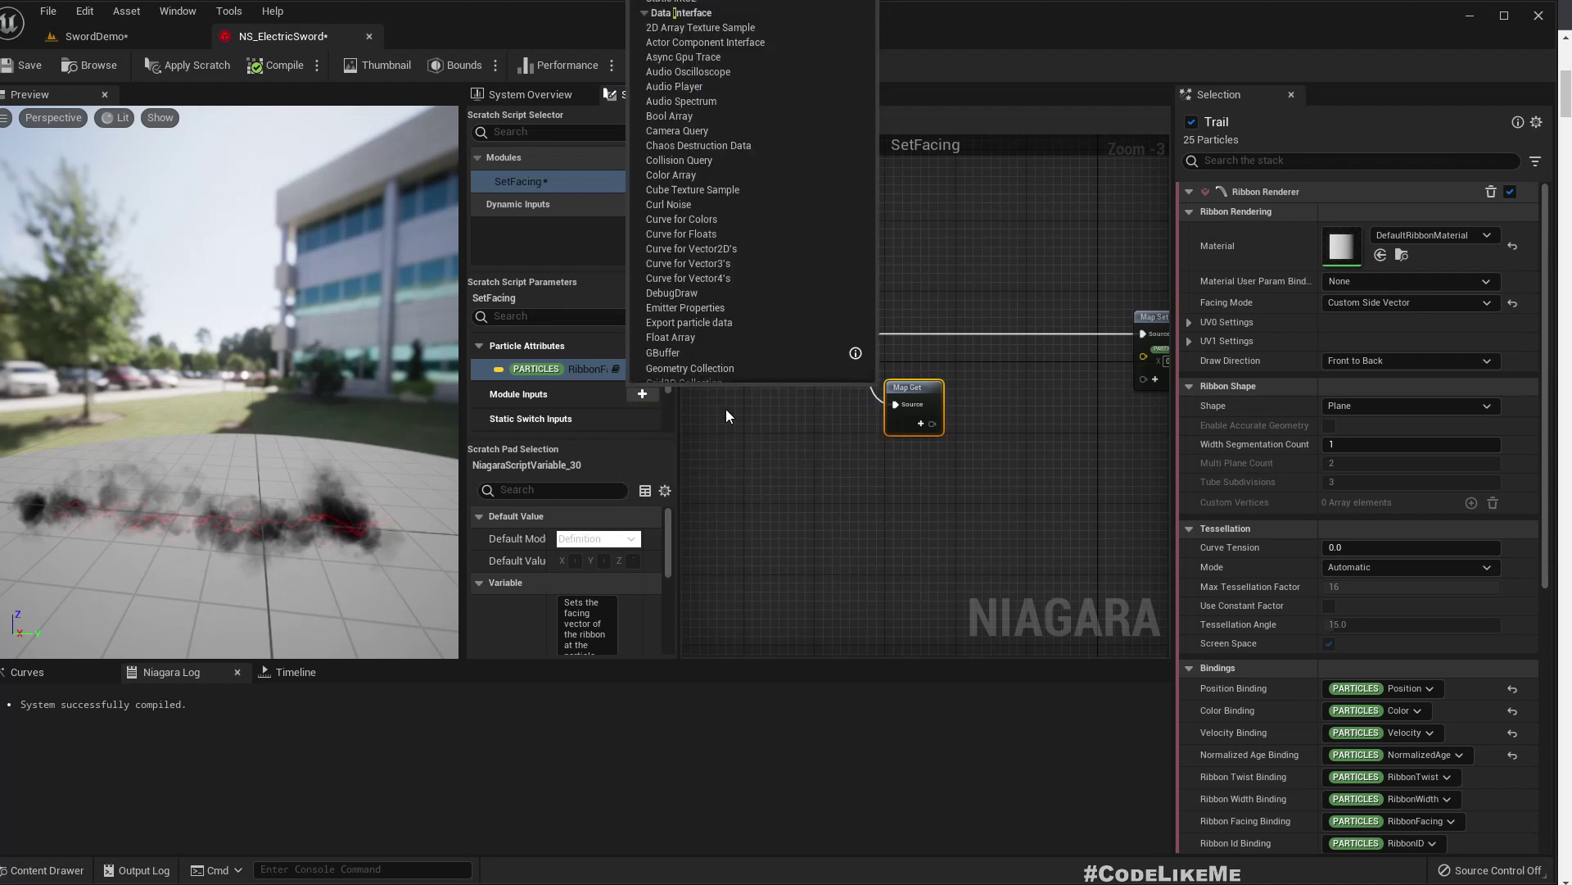
key("BackSpace")
key("BackSpace")
key("BackSpace")
key("BackSpace")
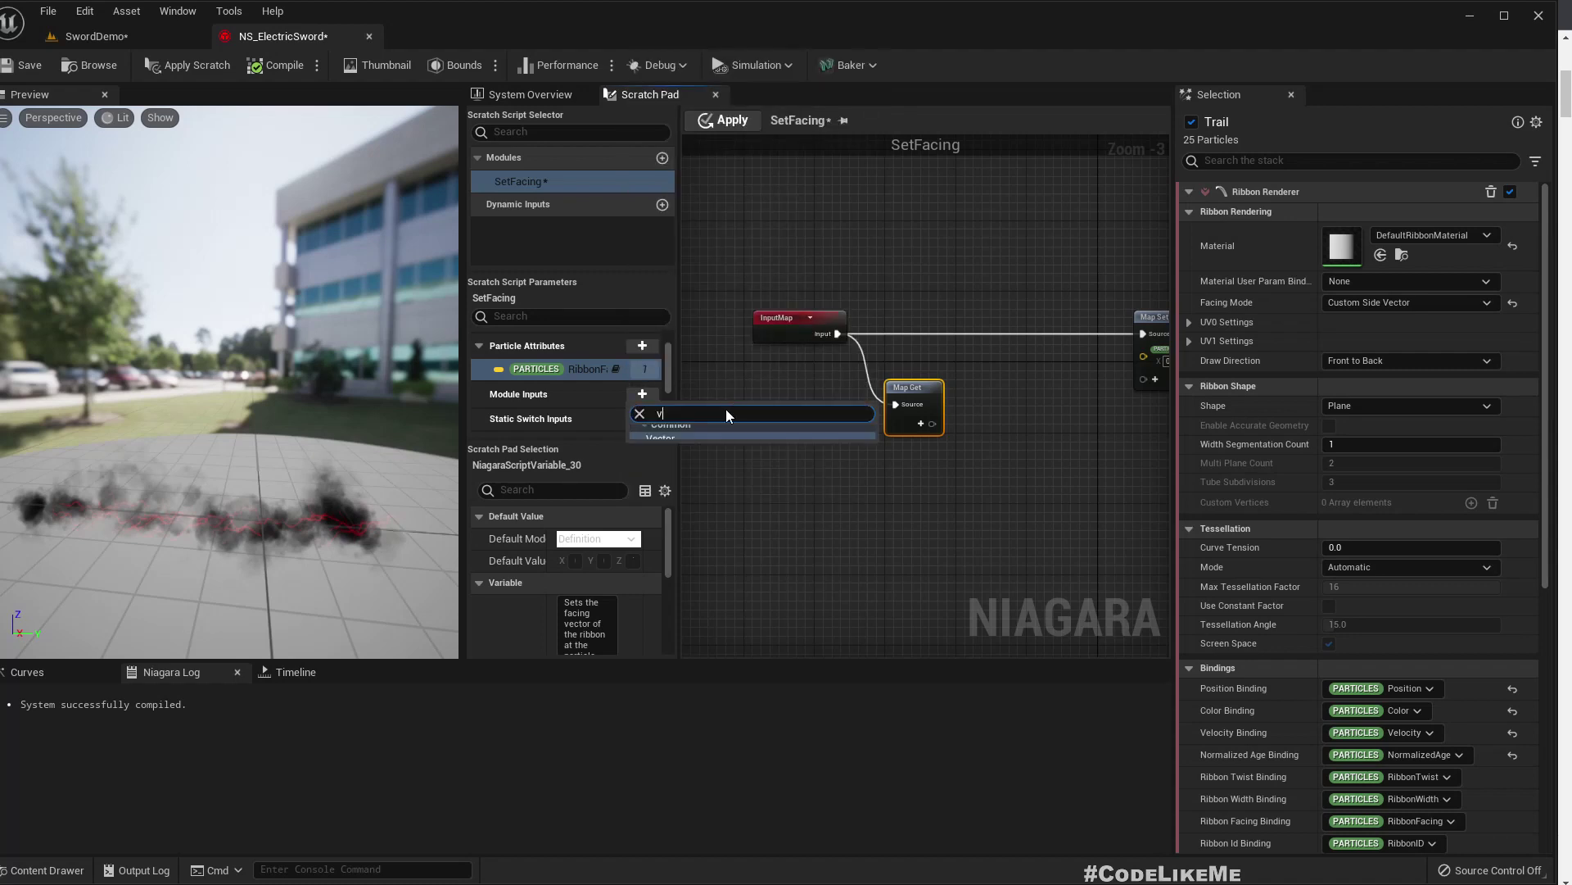
type("vec")
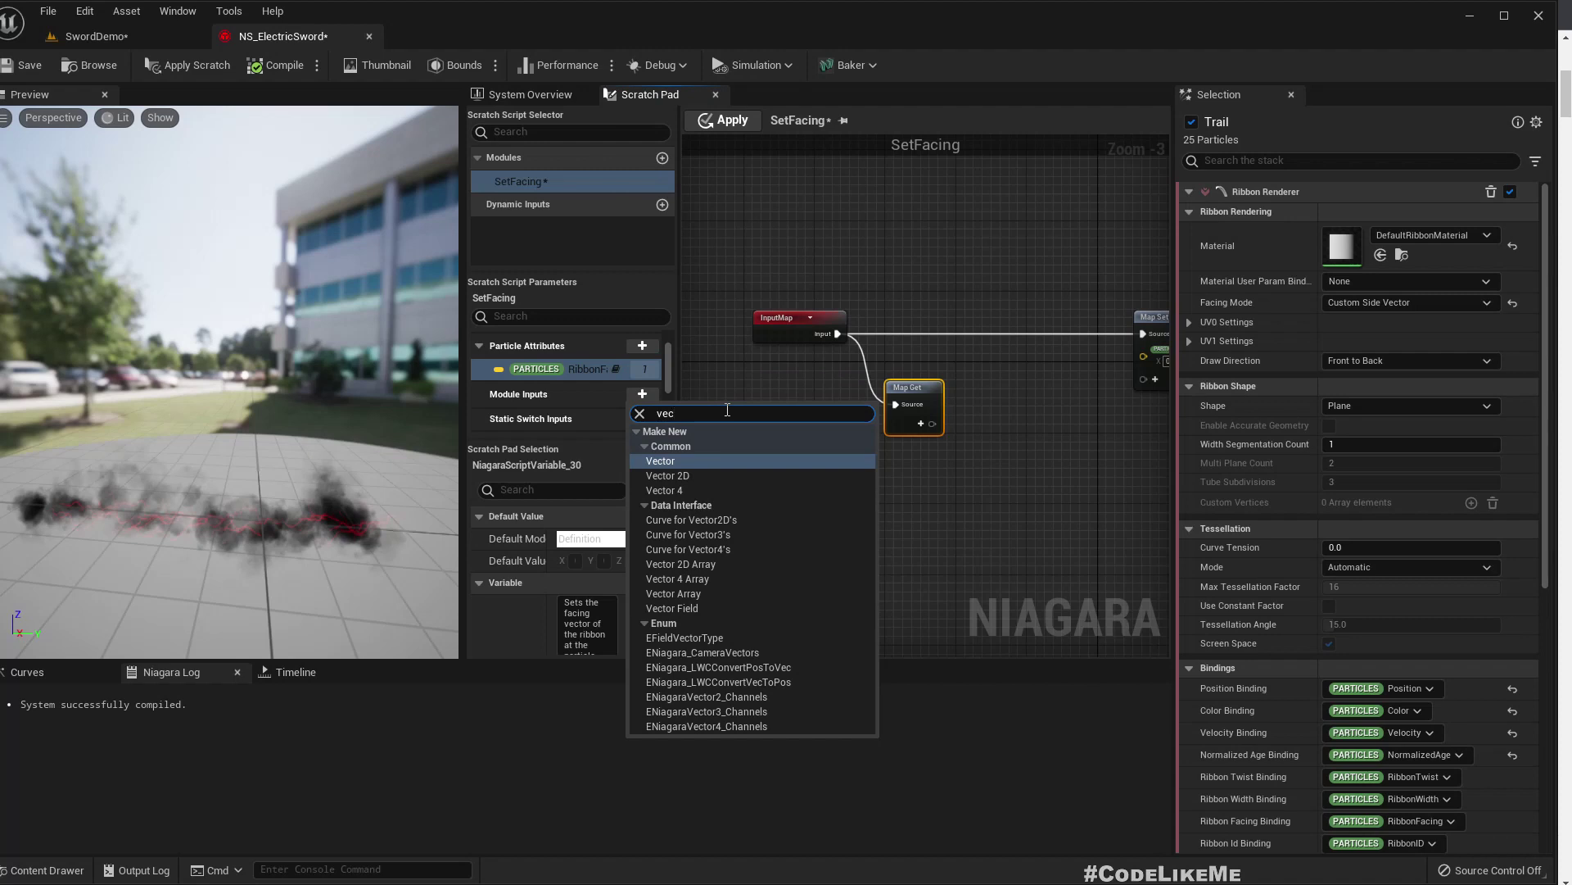
left_click(676, 460)
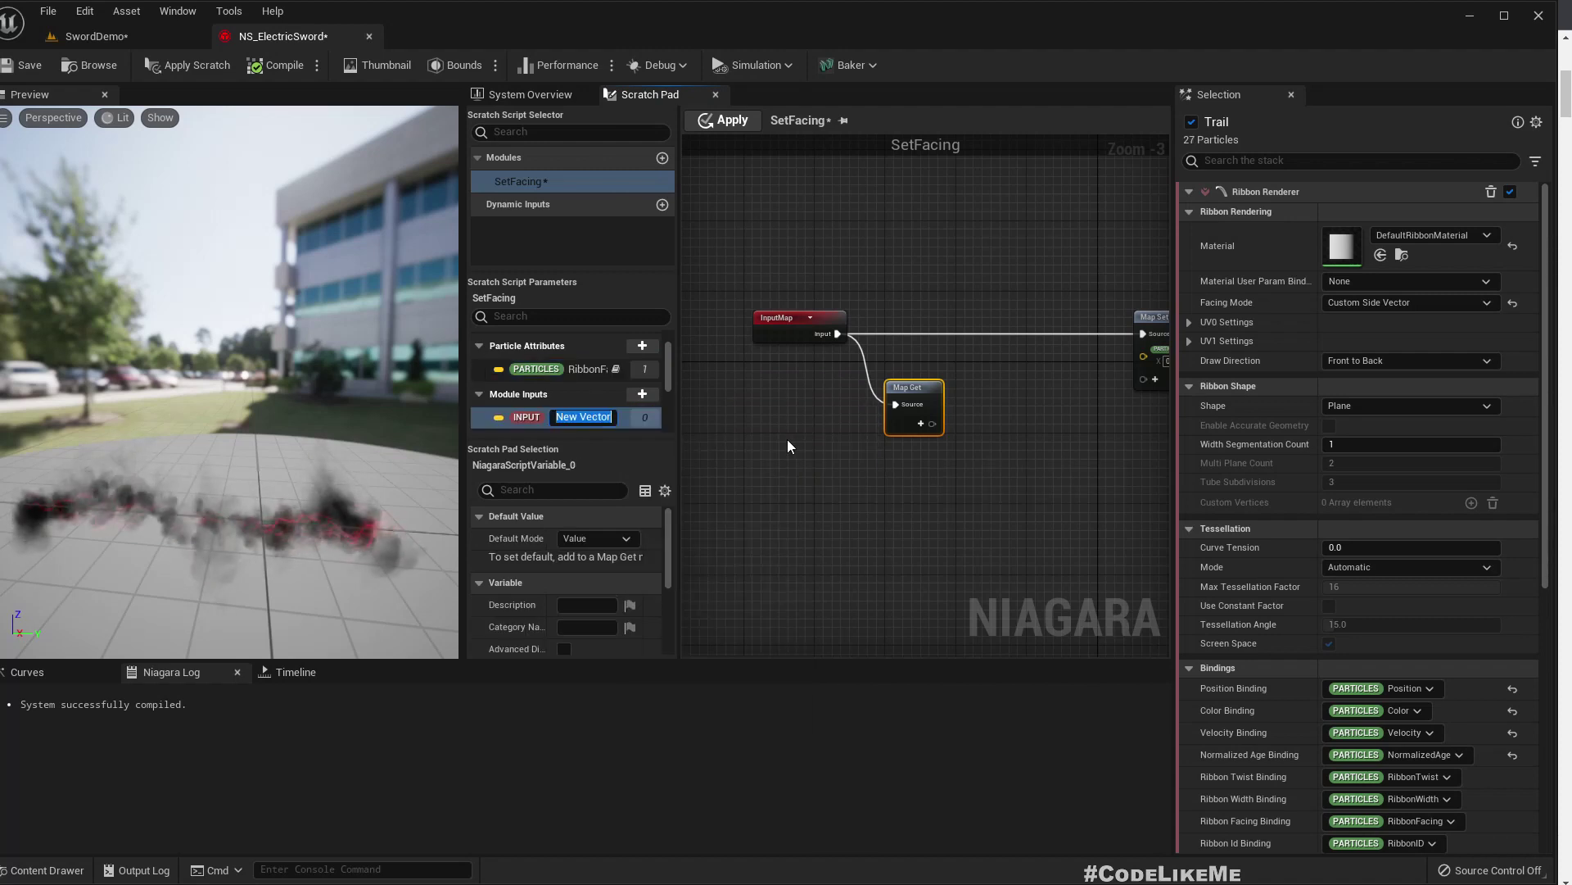
type("InitialFacing")
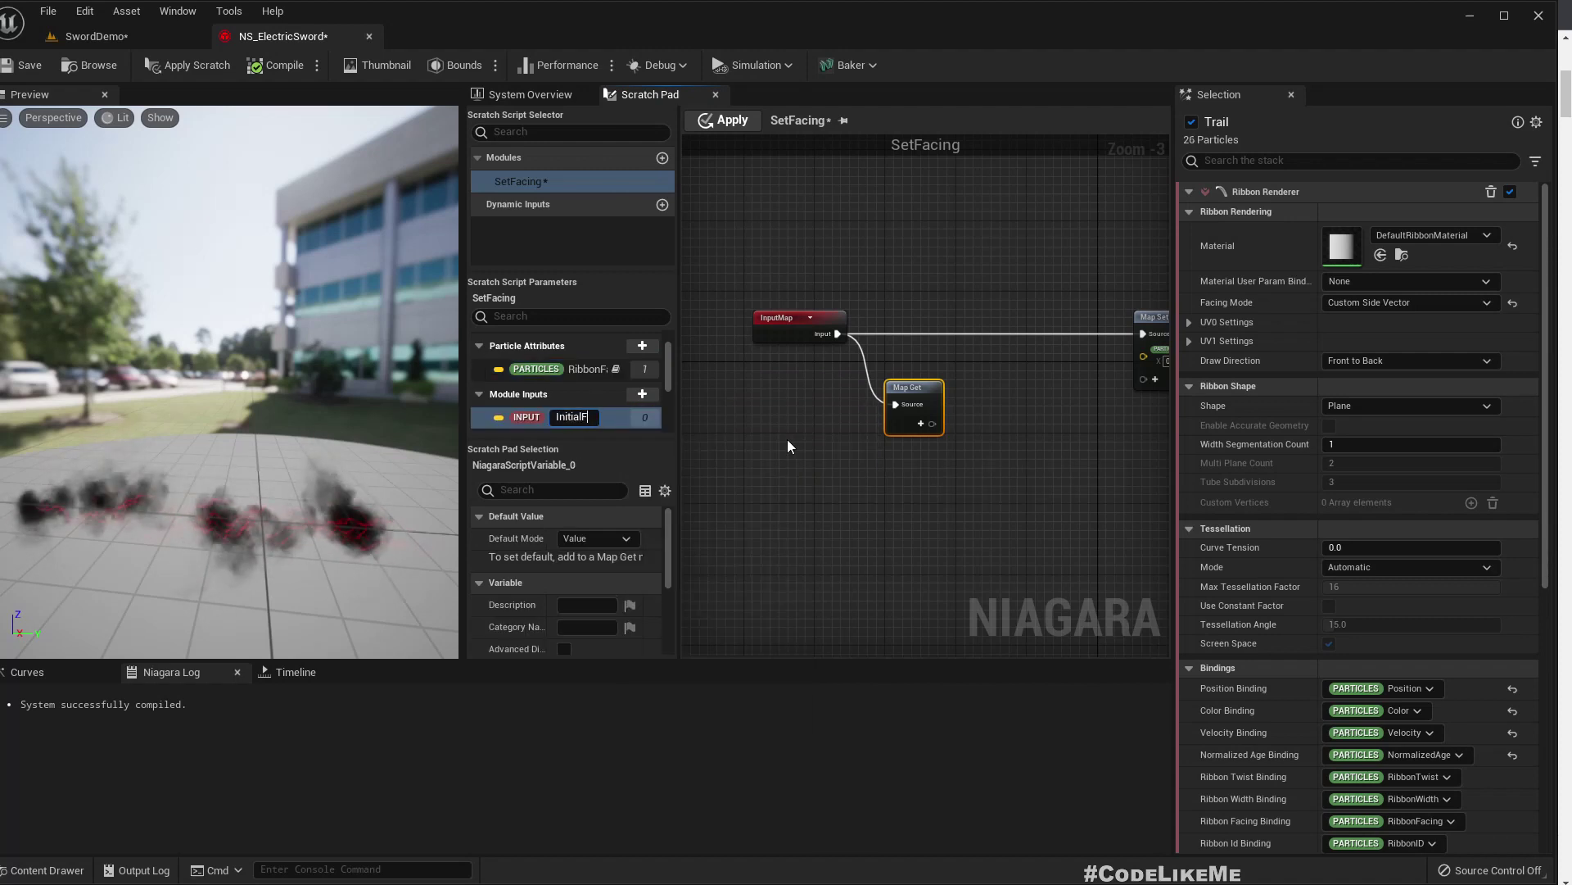
key("Return")
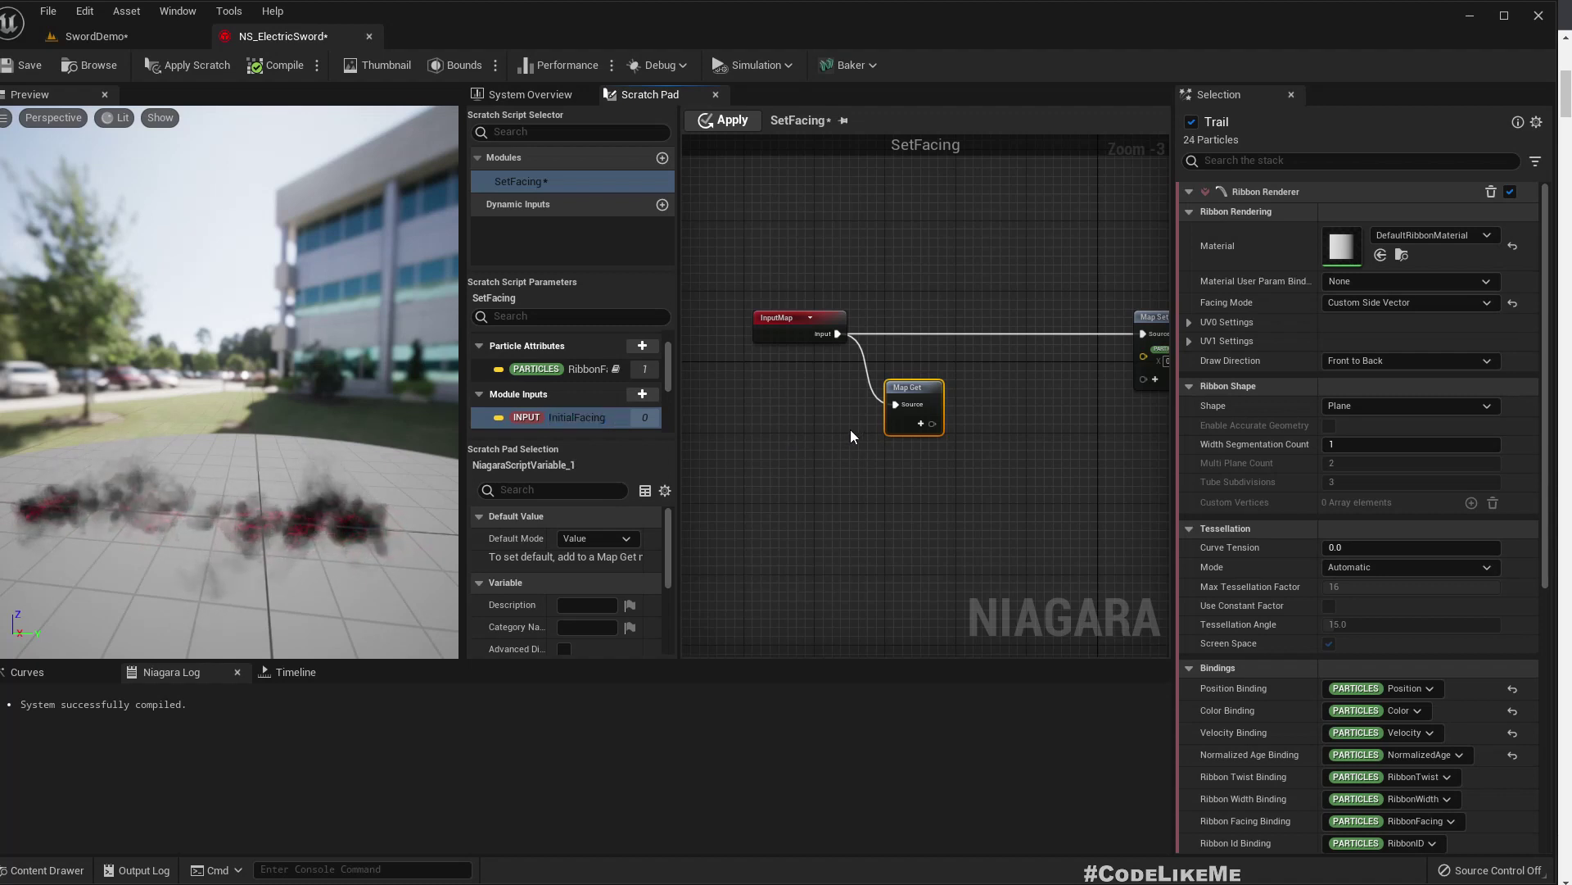
Add the engine-provided owner SystemLocalToWorld matrix to SetFacing and place it as an output on the Map Get node
right_click_drag(948, 513, 894, 501)
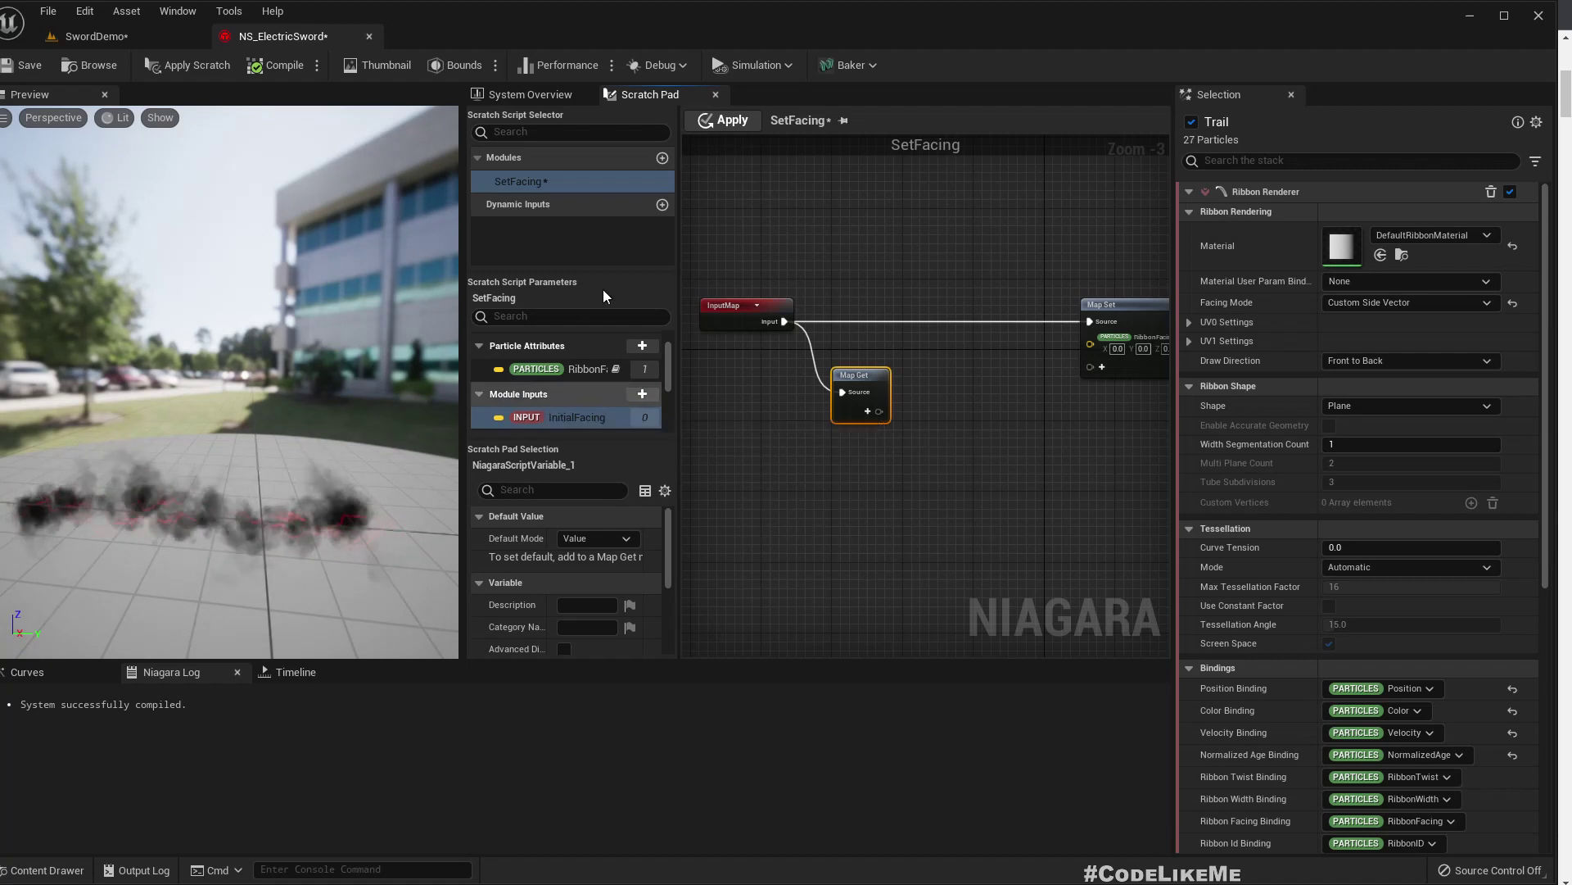
scroll(624, 384, "down", 3)
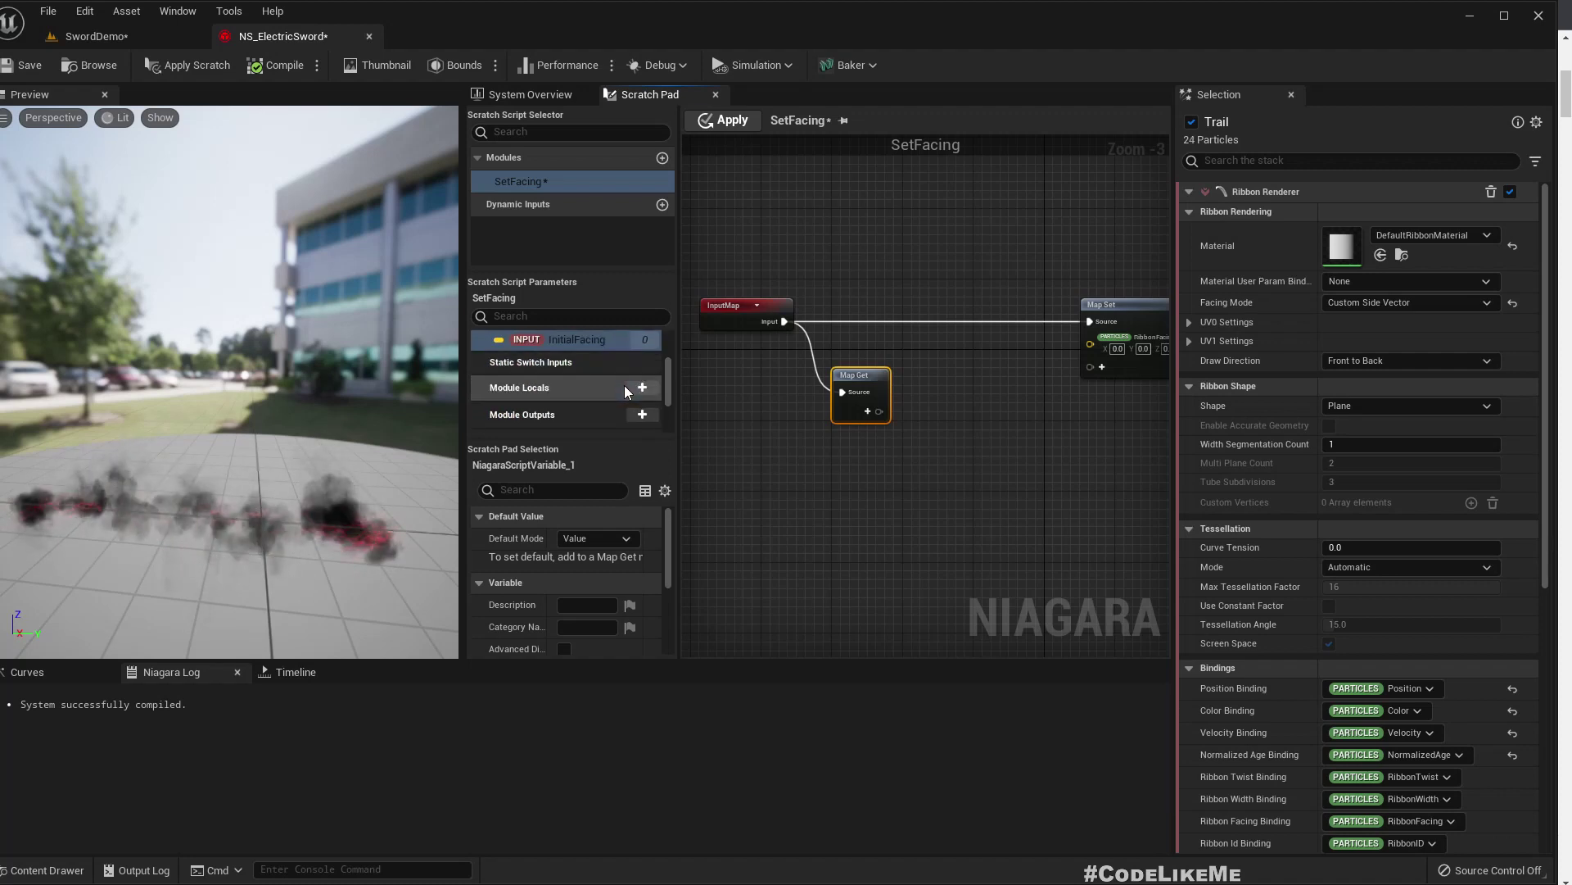
scroll(616, 387, "down", 1)
left_click(637, 417)
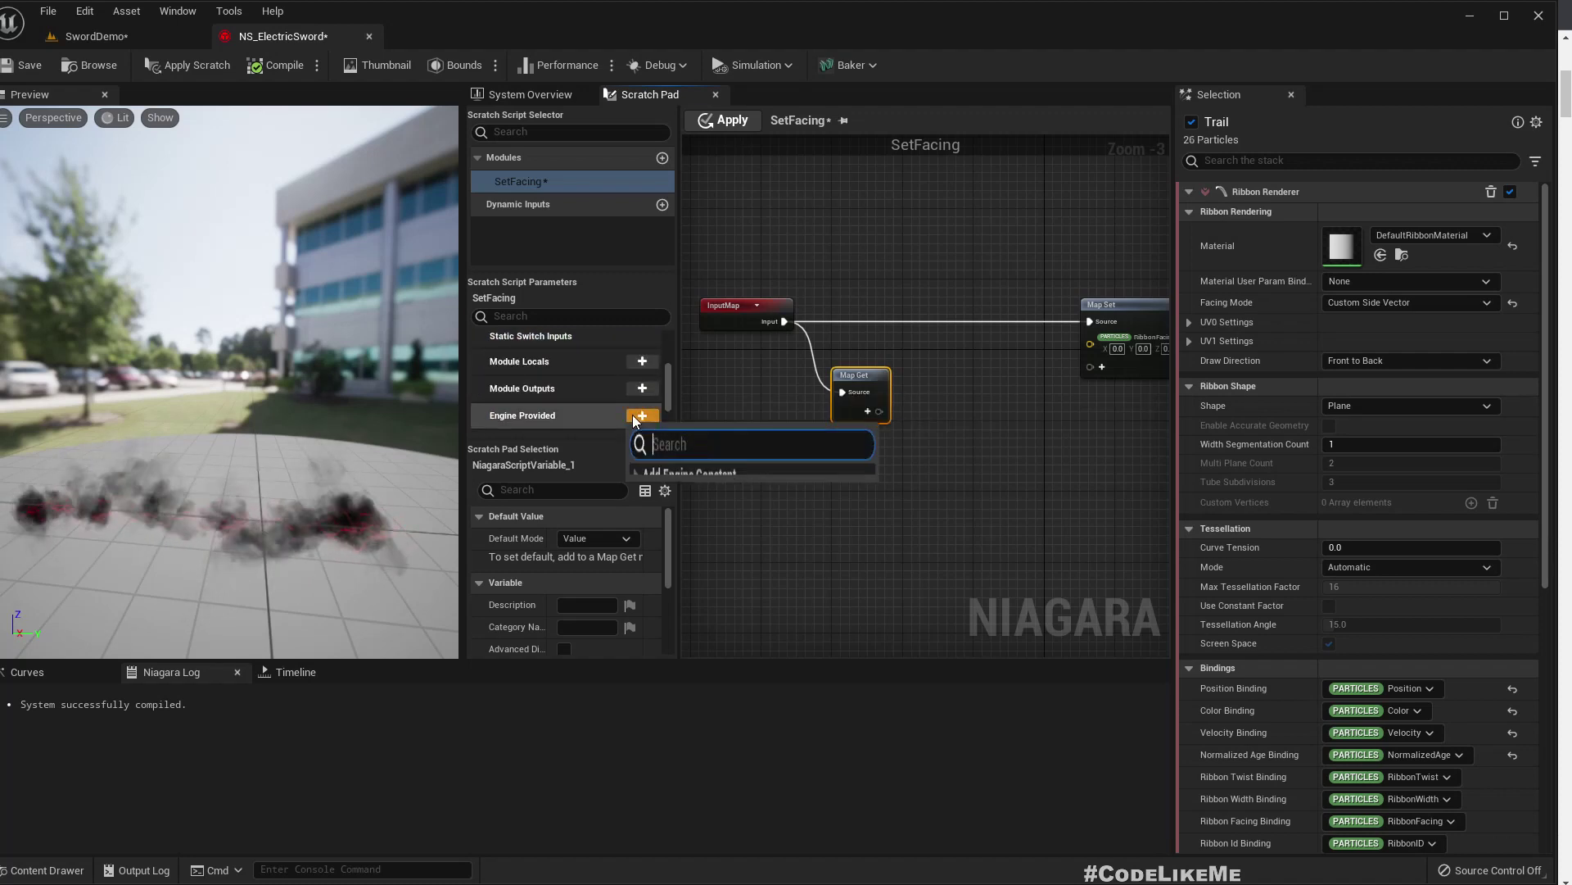
type("lovc")
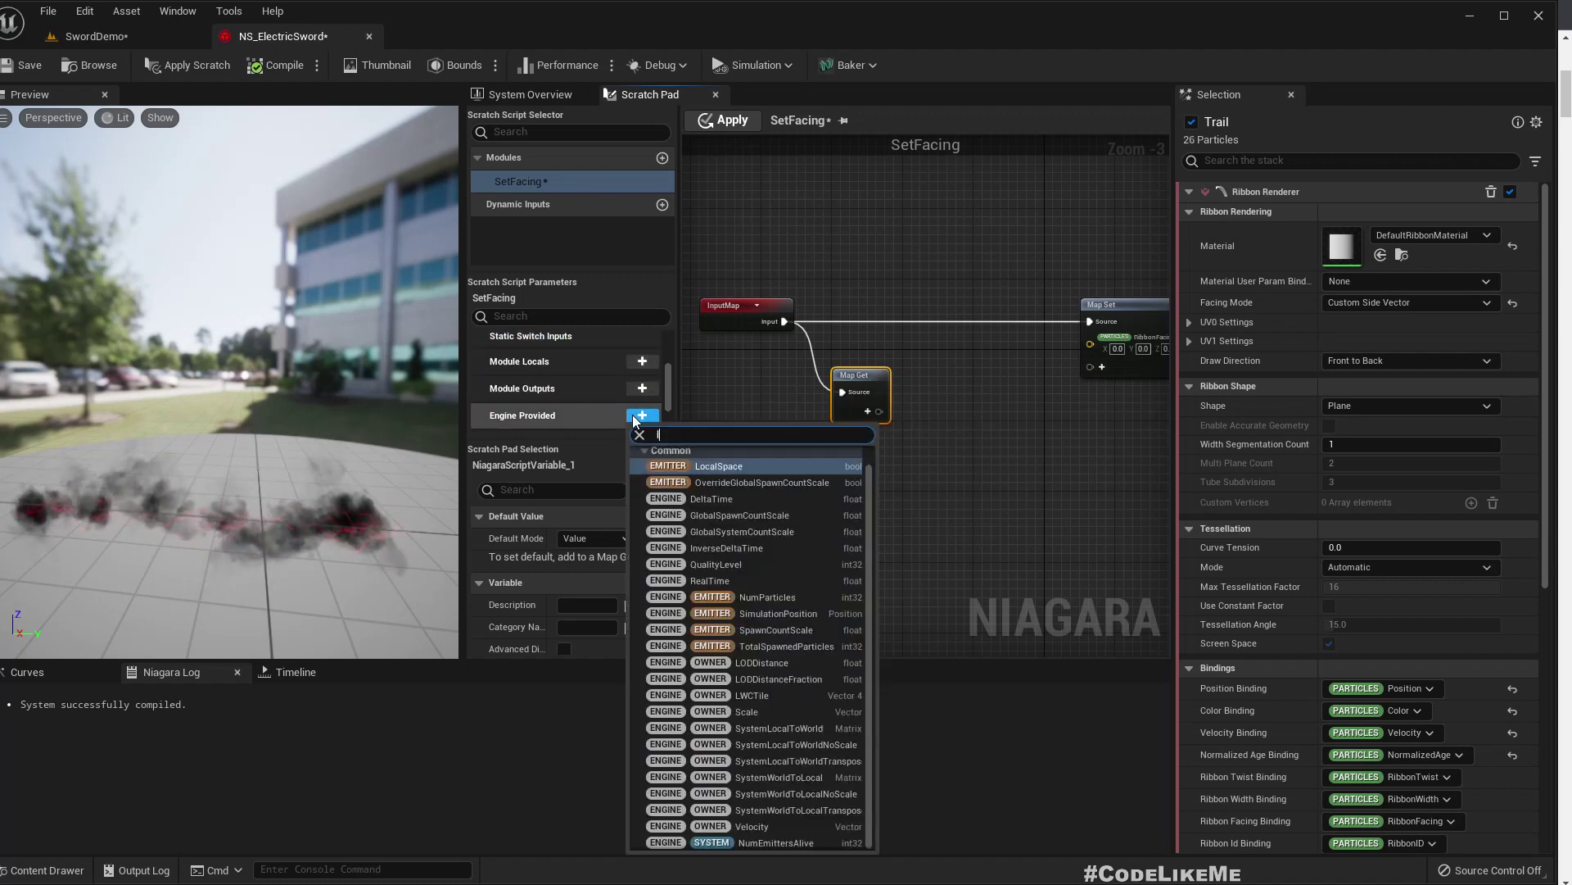
key("BackSpace")
type("cal")
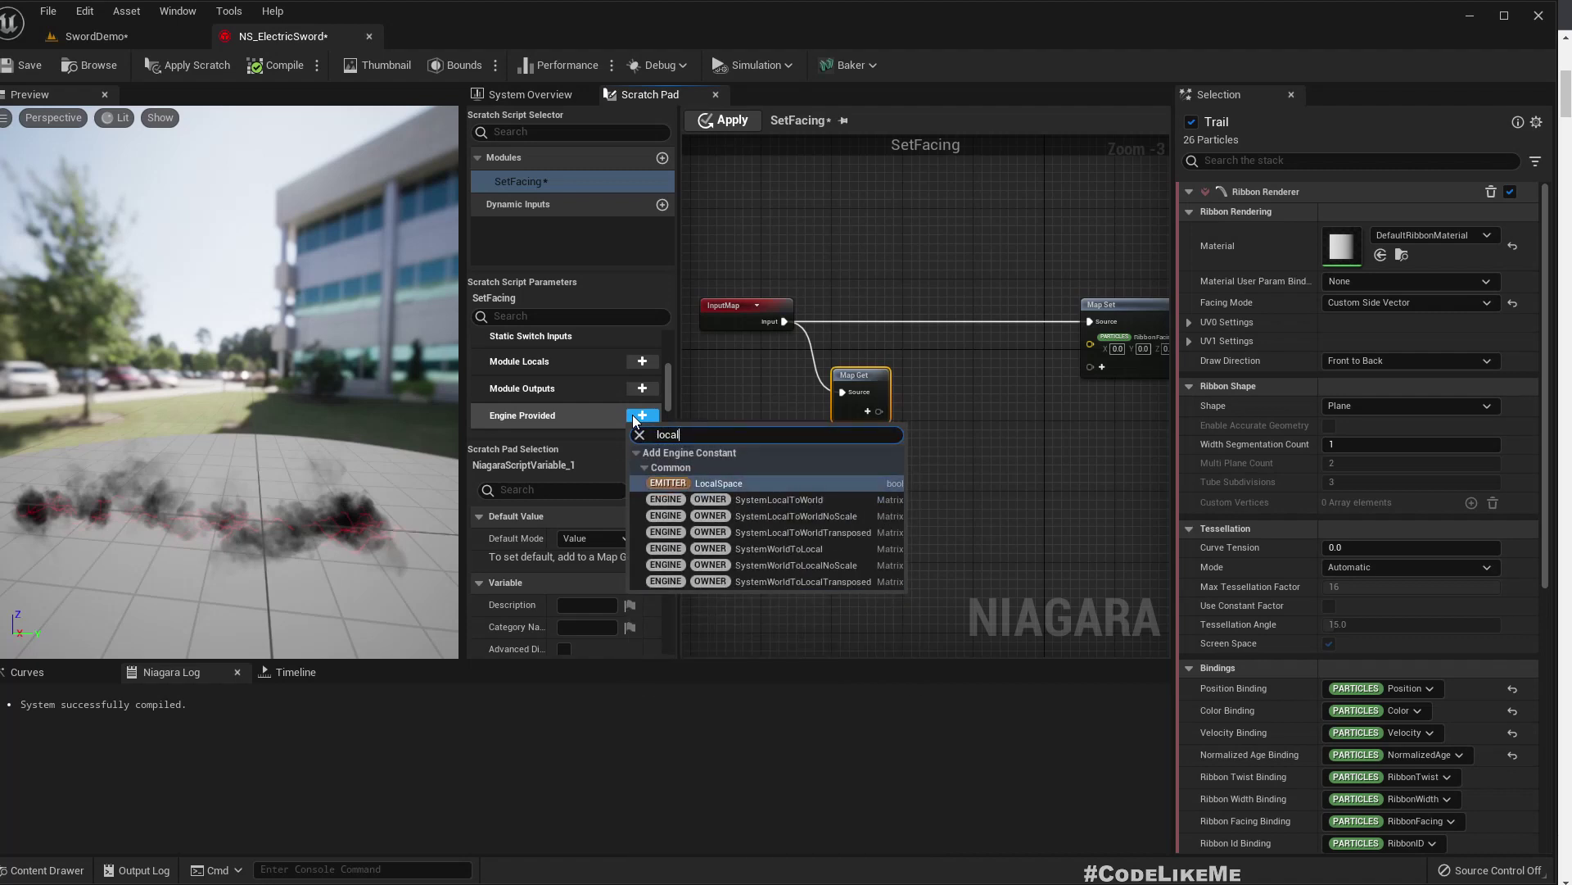
key("Down")
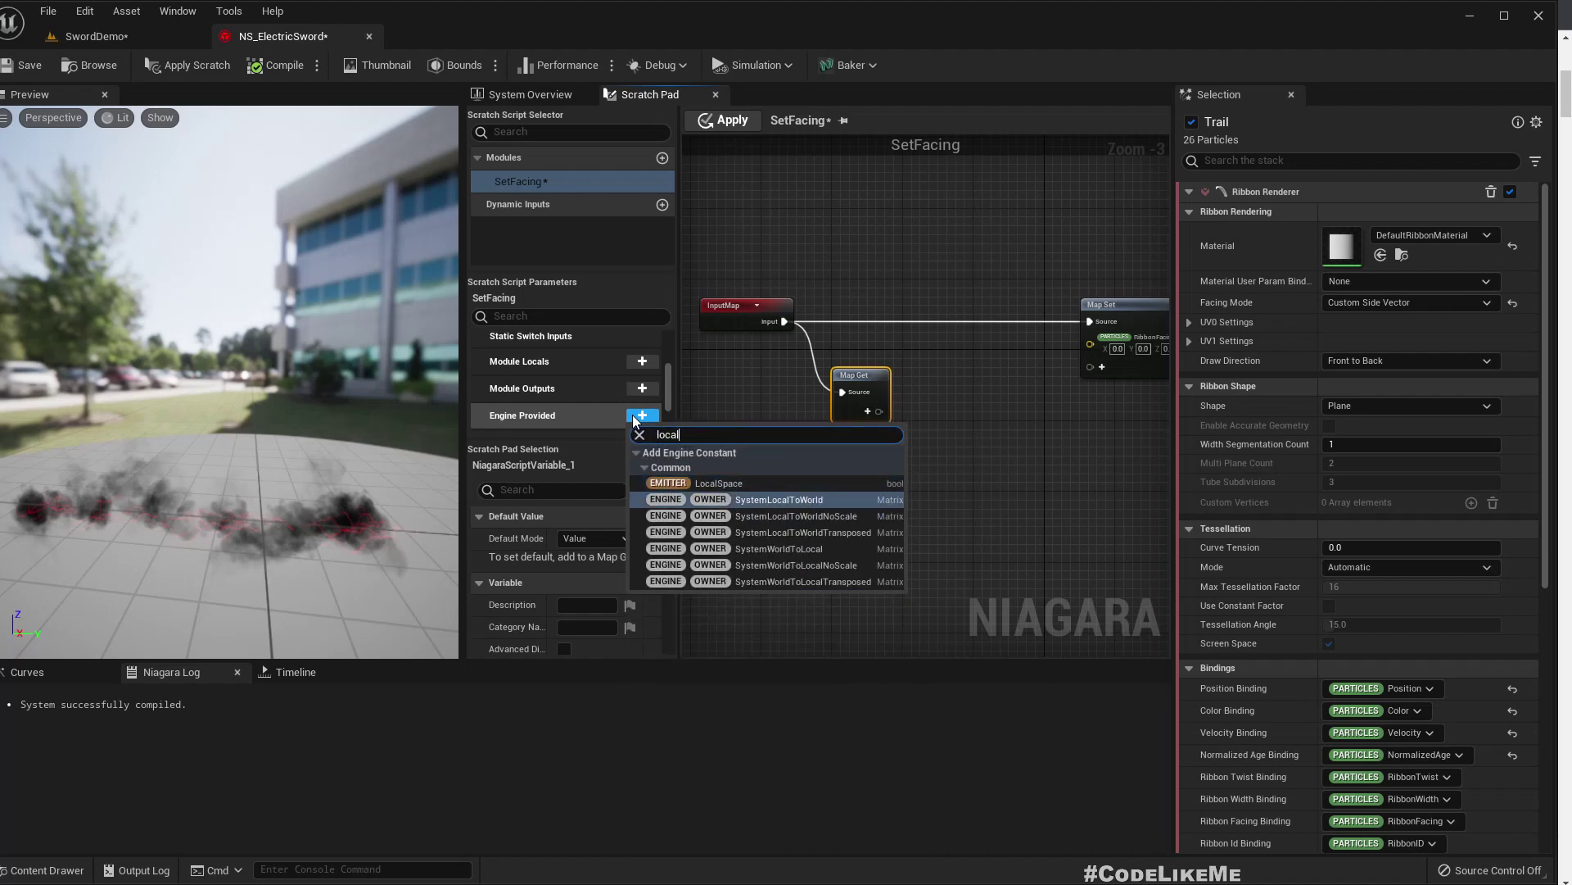
key("Return")
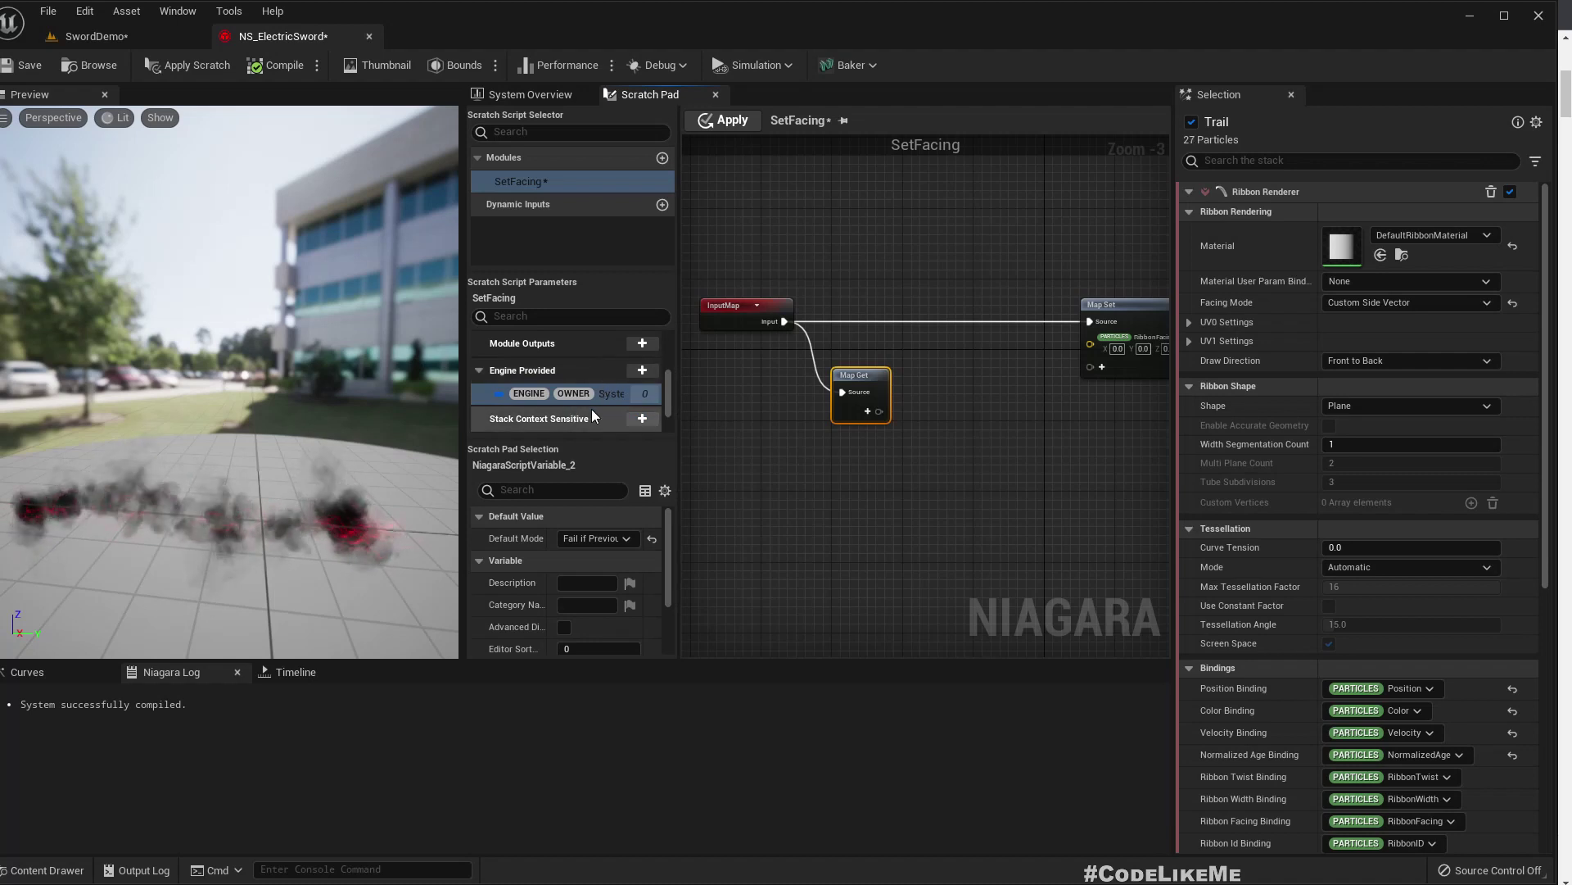
left_click_drag(679, 374, 914, 412)
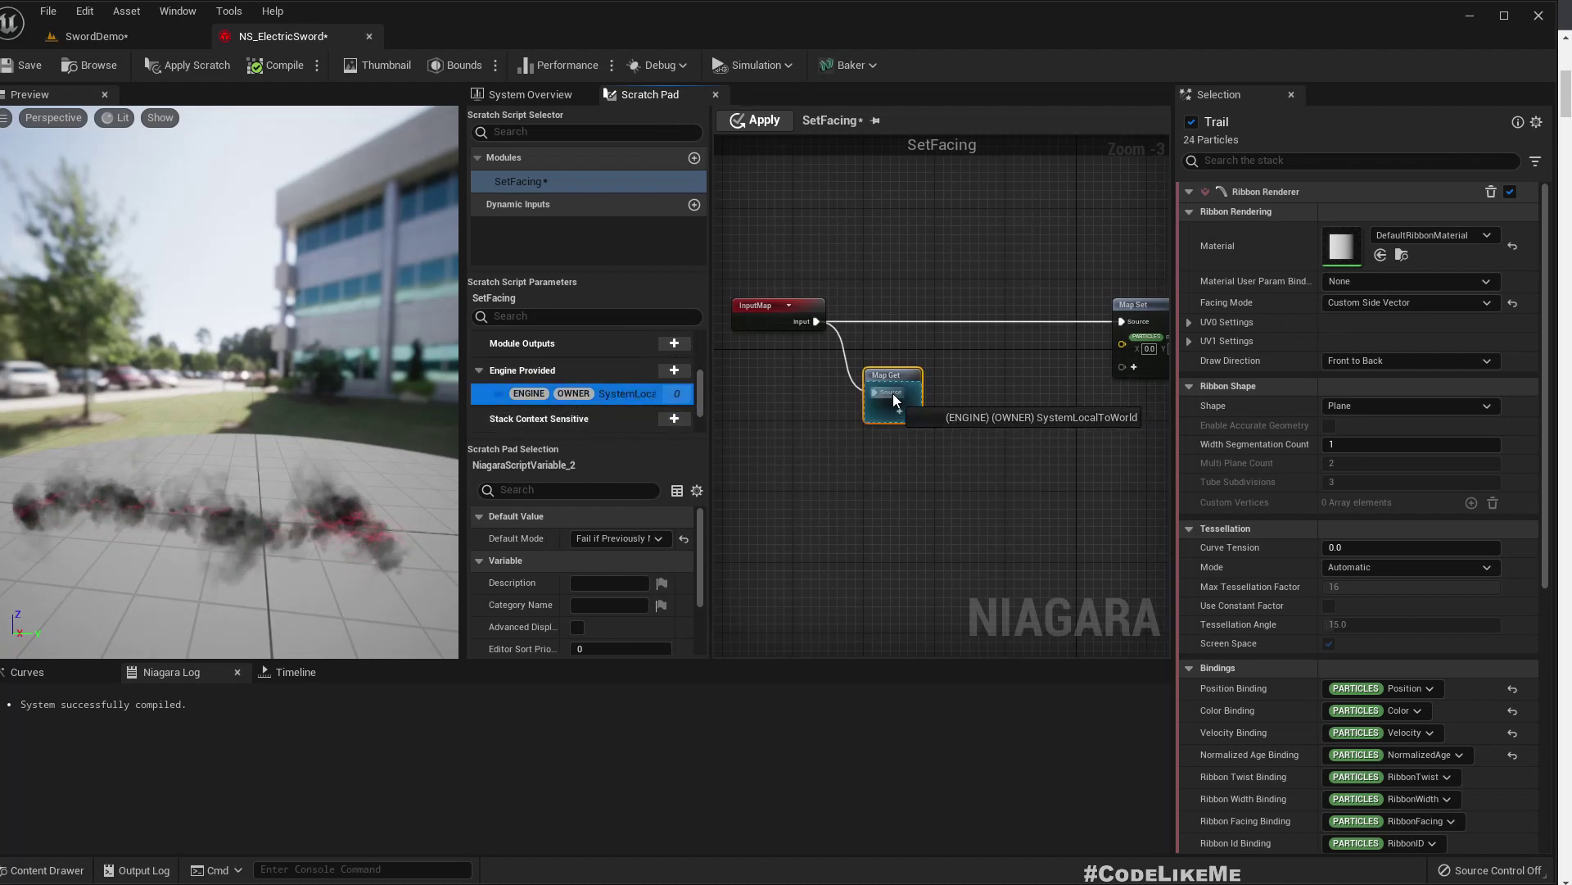
Place the InitialFacing module input as an output on the Map Get node
scroll(586, 400, "down", 2)
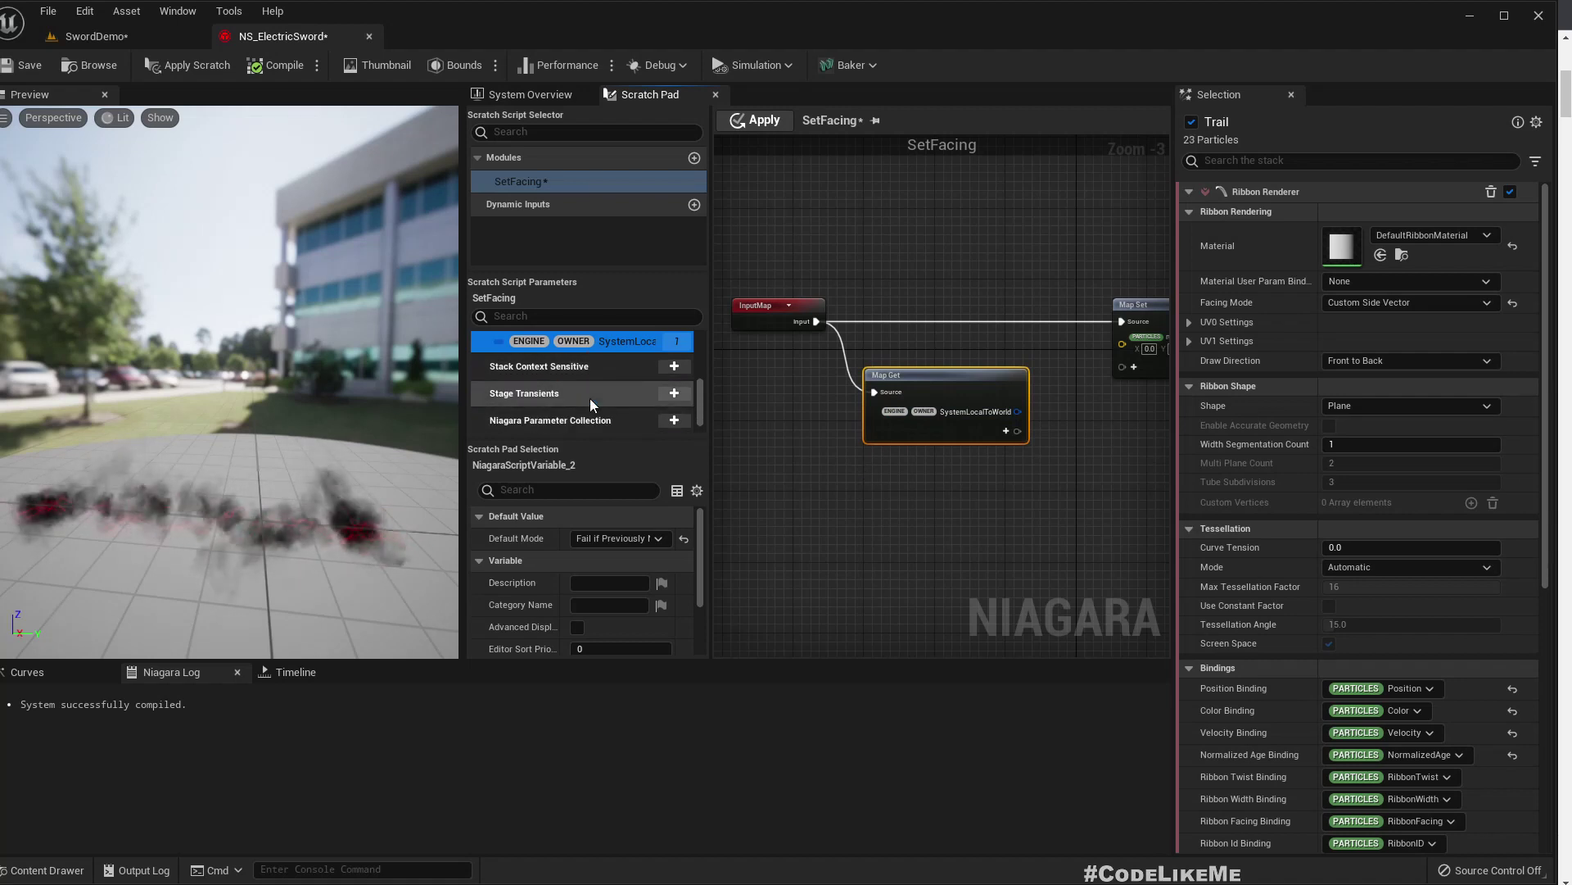
scroll(573, 393, "up", 4)
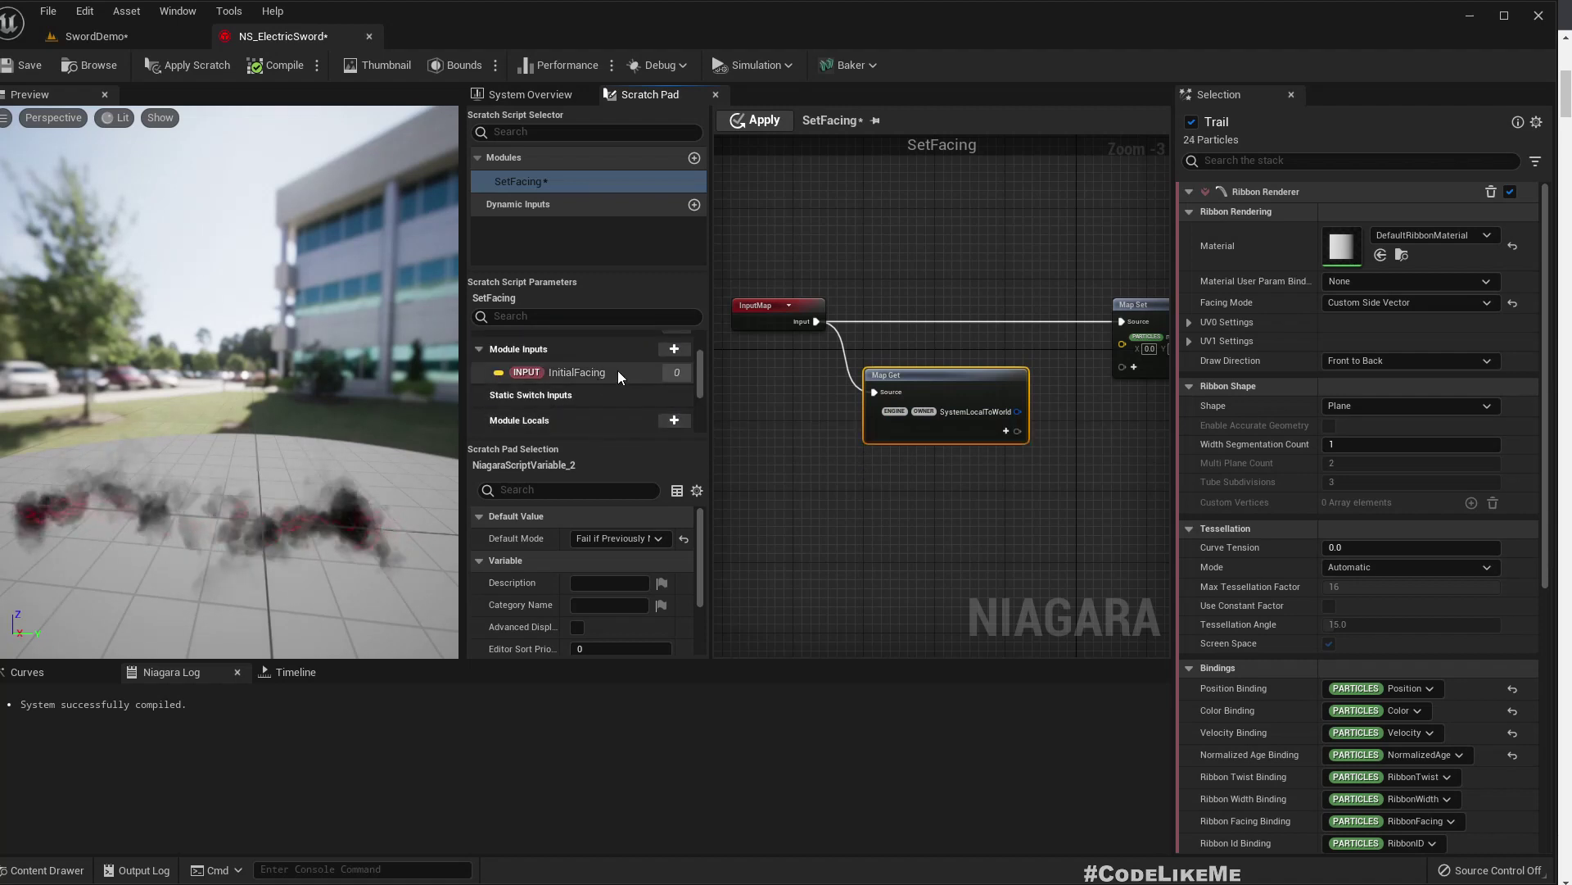
left_click_drag(618, 370, 941, 419)
scroll(890, 514, "up", 2)
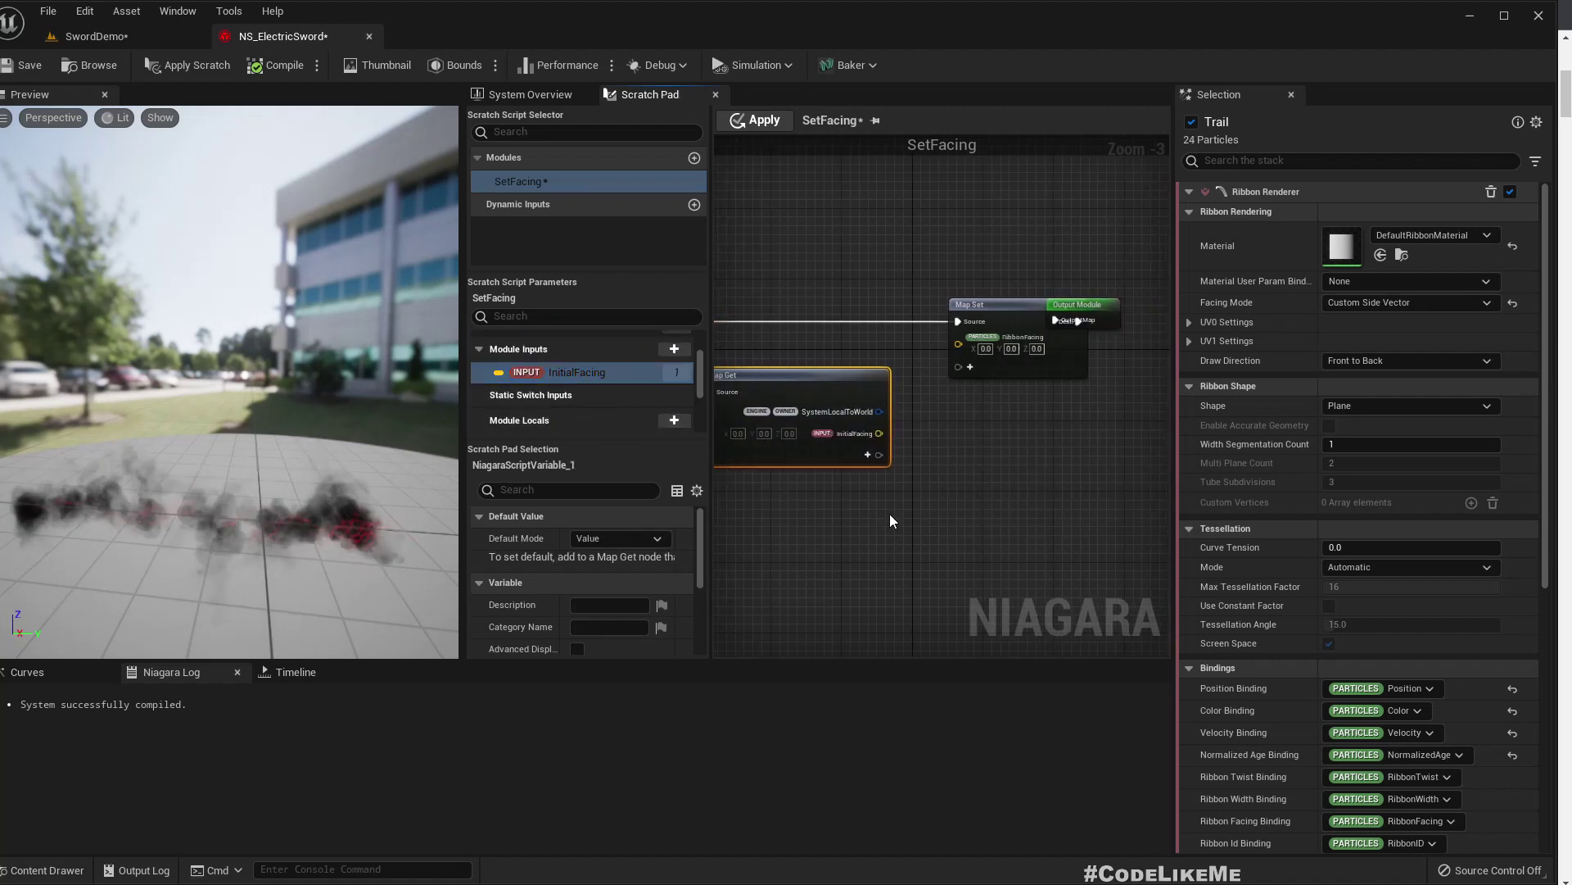
Separate the Output Module node from Map Set and move both further from Map Get to make room between them
right_click_drag(890, 514, 981, 539)
scroll(1033, 462, "down", 3)
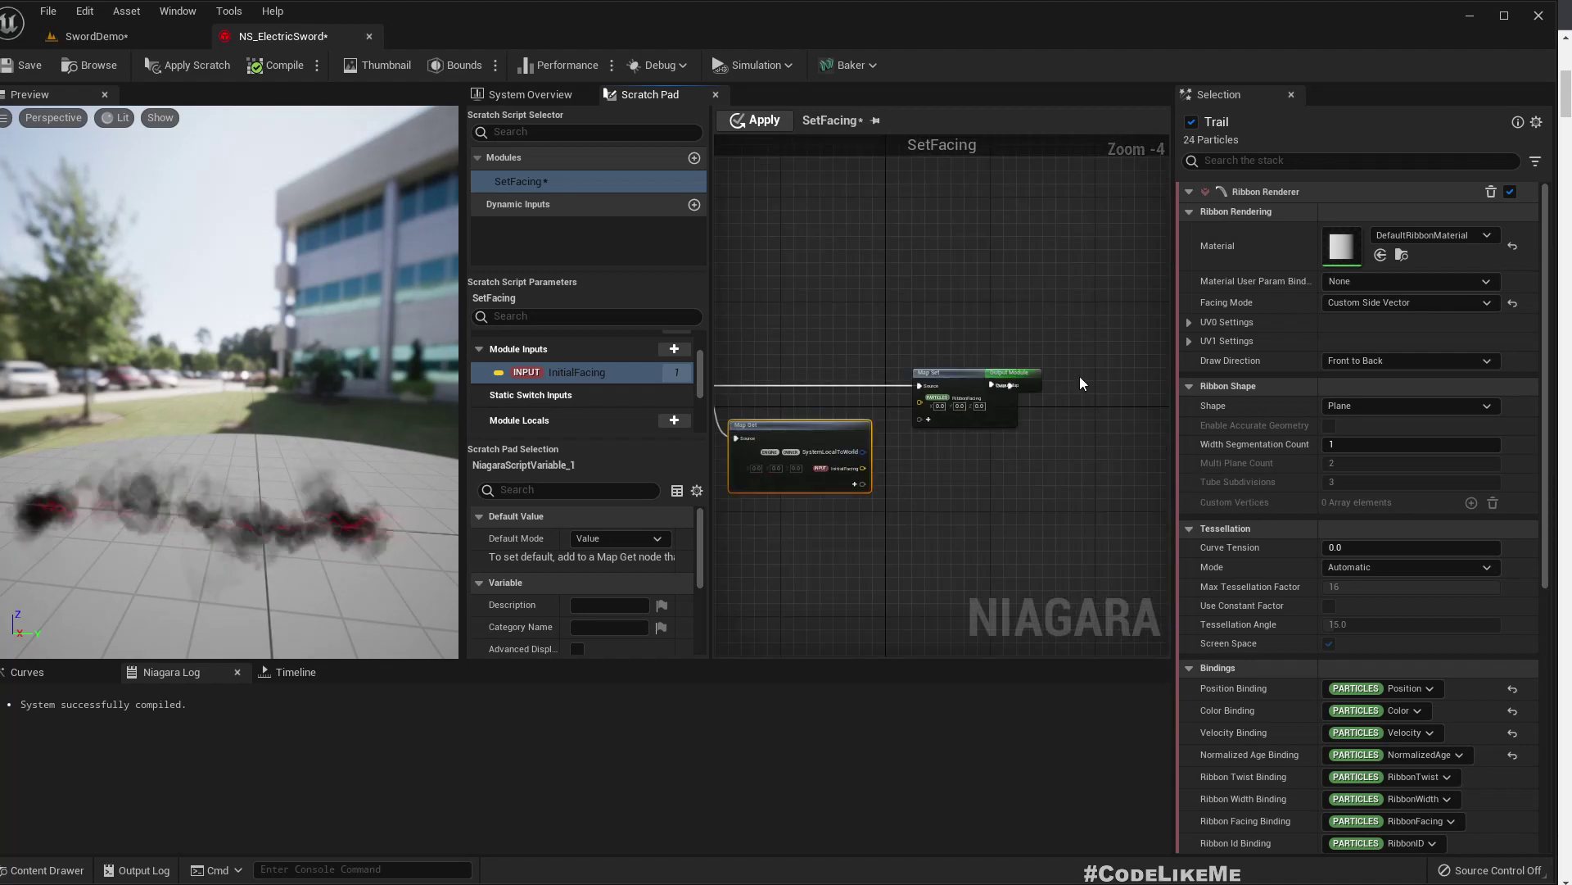
left_click(1033, 380)
left_click_drag(1033, 383, 1143, 383)
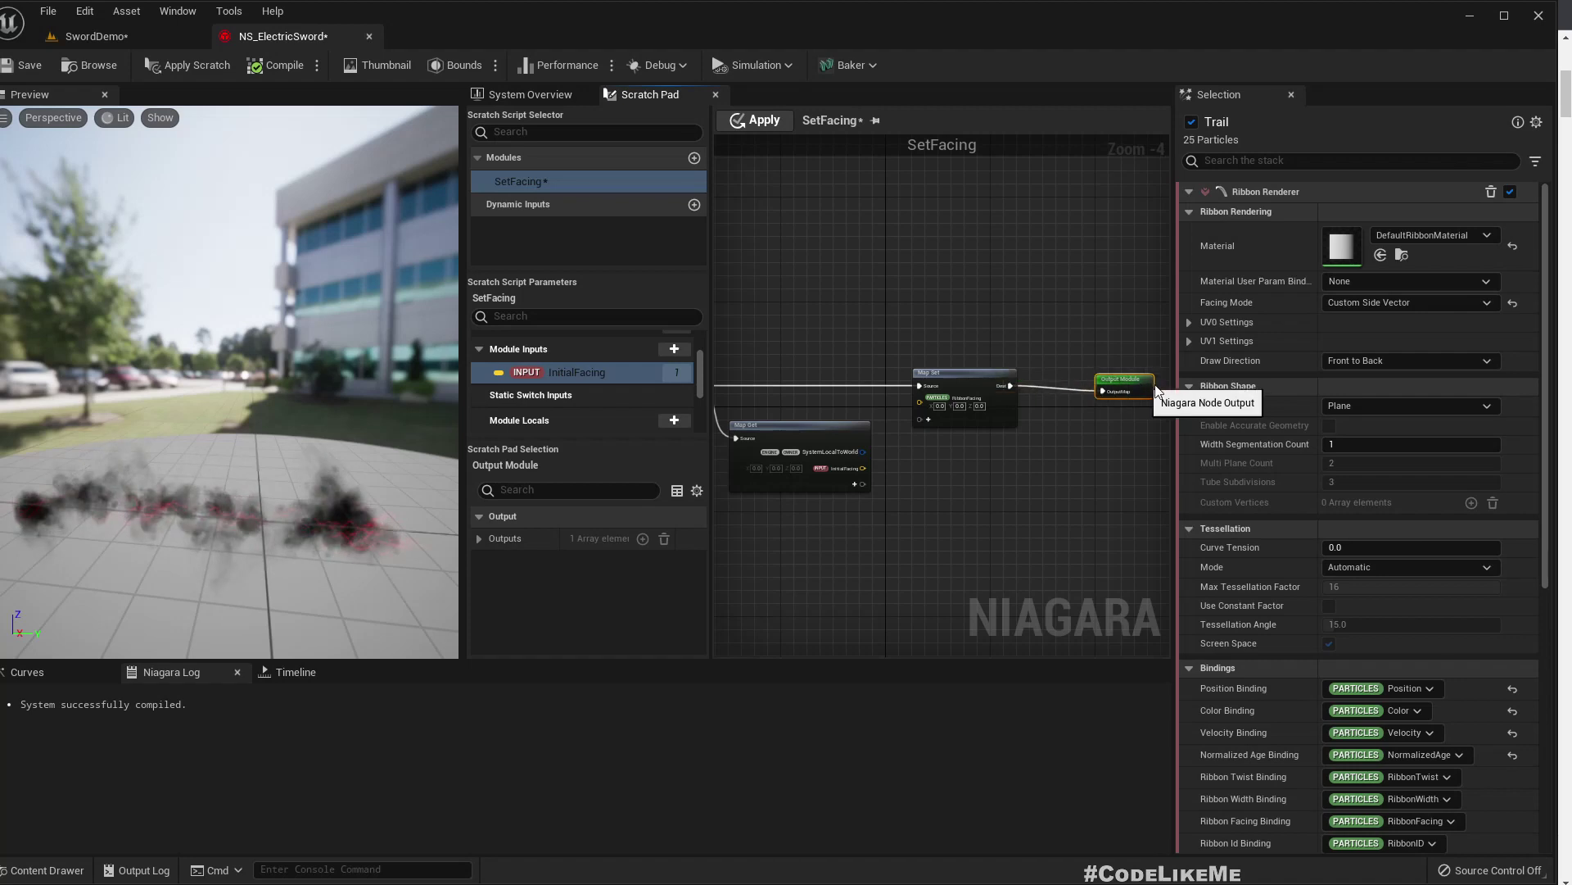
right_click_drag(1142, 383, 1096, 383)
left_click_drag(893, 324, 1104, 397)
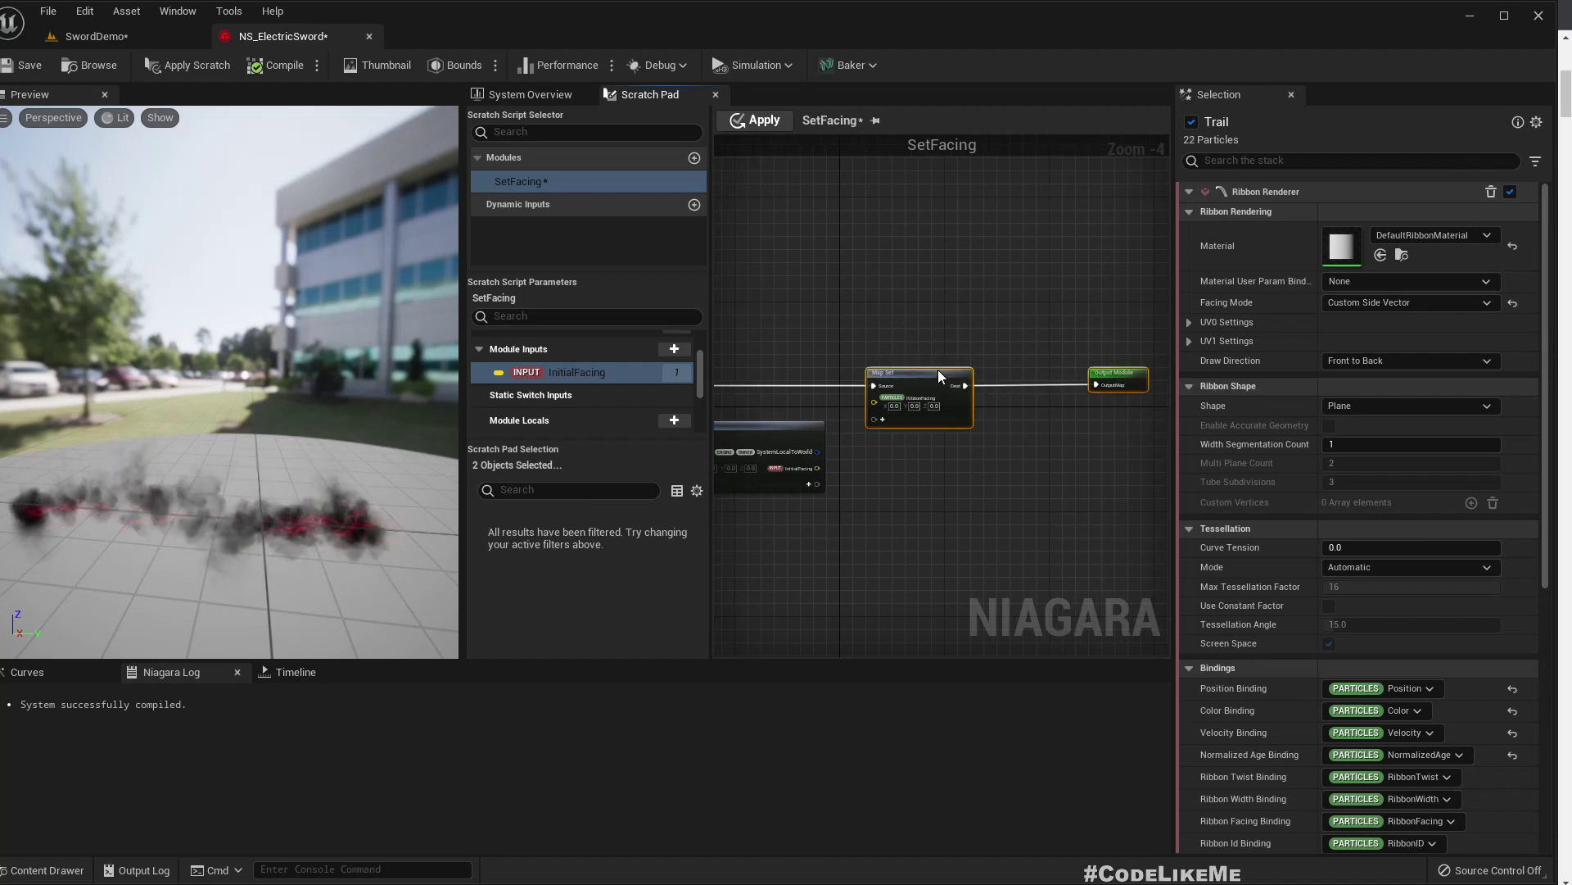
left_click_drag(936, 370, 1005, 371)
Create a Matrix Transform Vector node from SystemLocalToWorld and connect InitialFacing to its V input
scroll(909, 429, "up", 3)
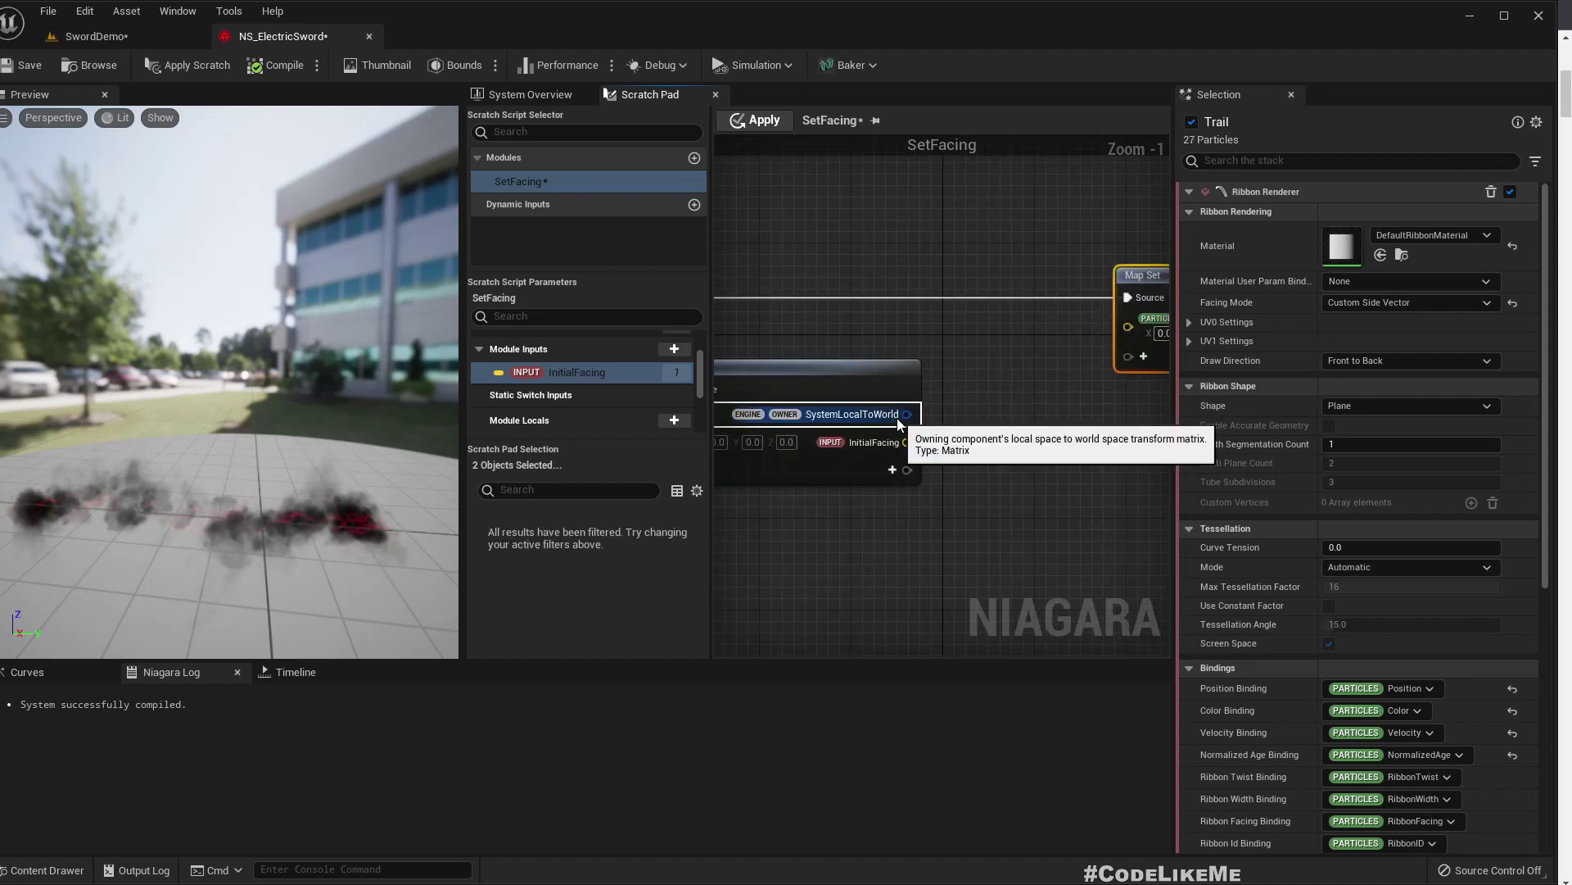
left_click_drag(906, 415, 982, 415)
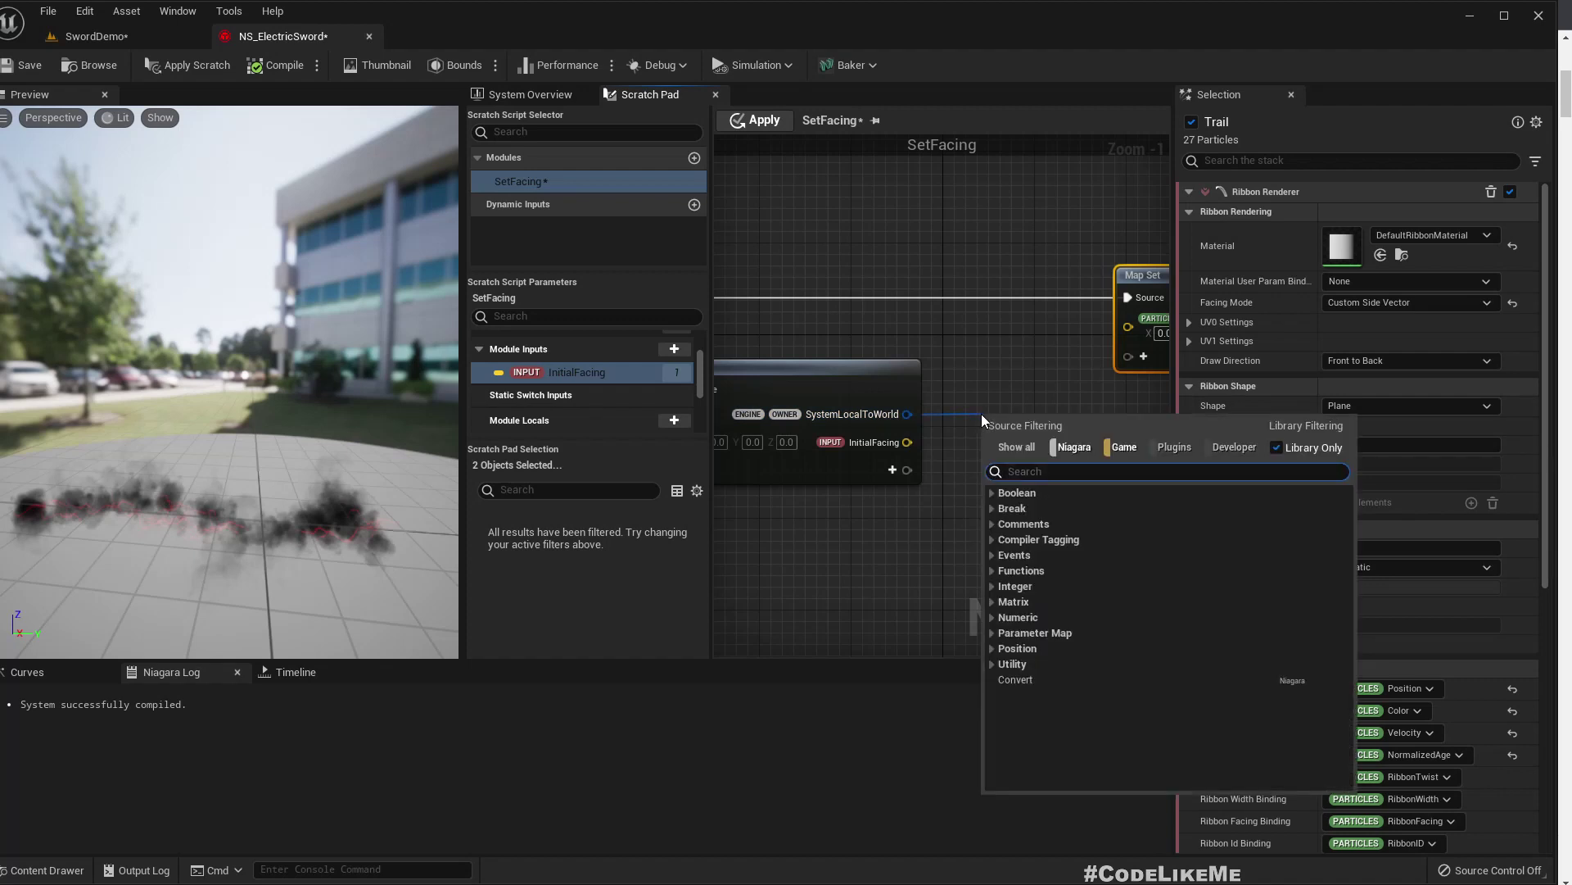
type("transform")
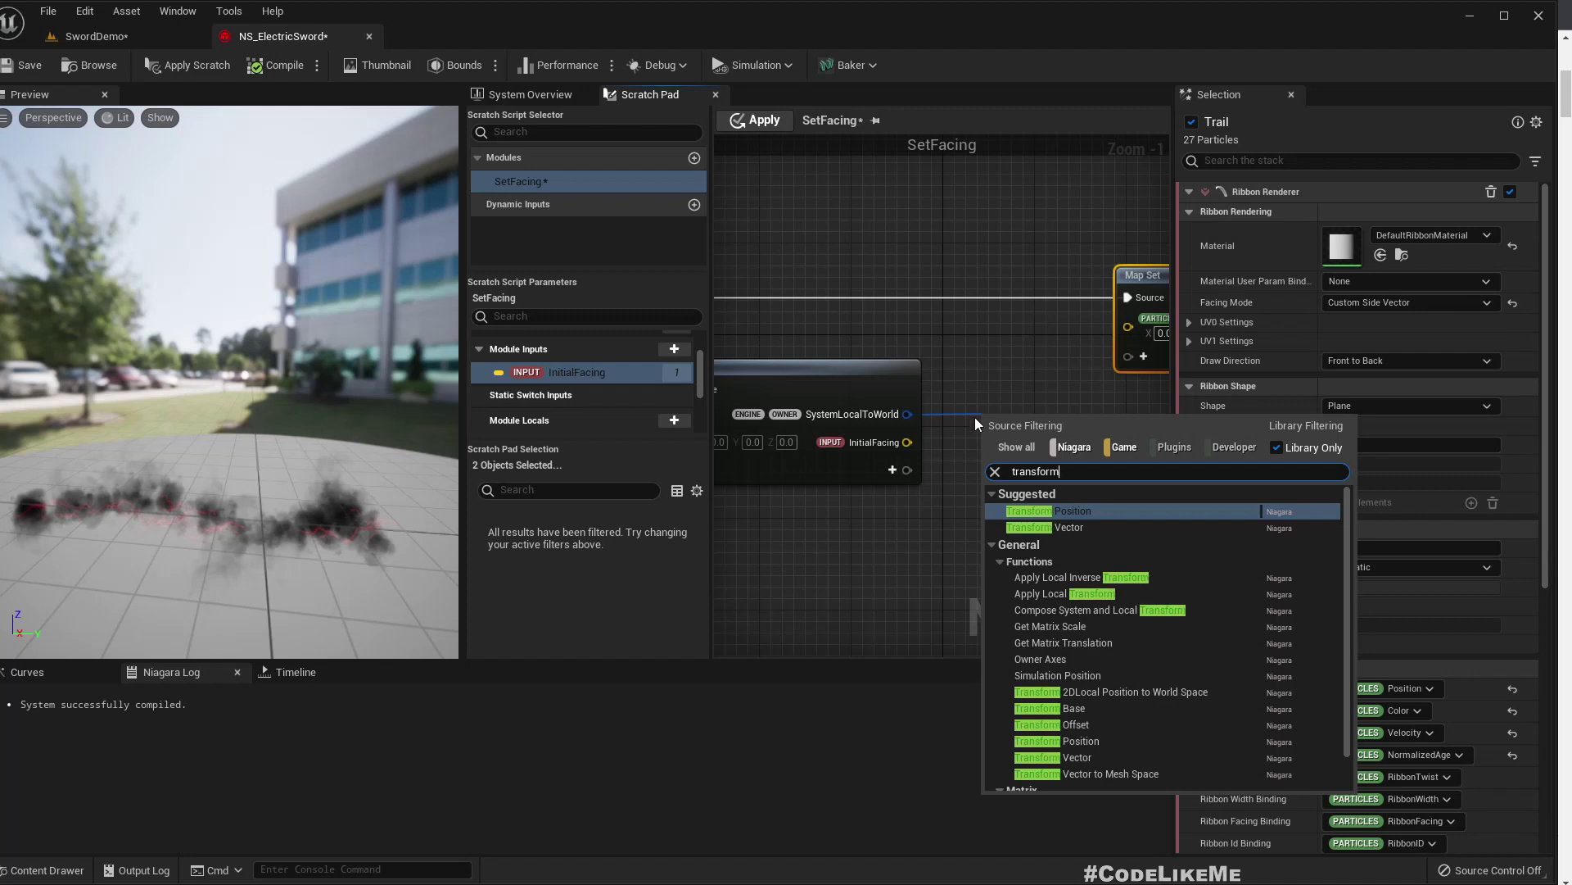
scroll(1186, 652, "down", 2)
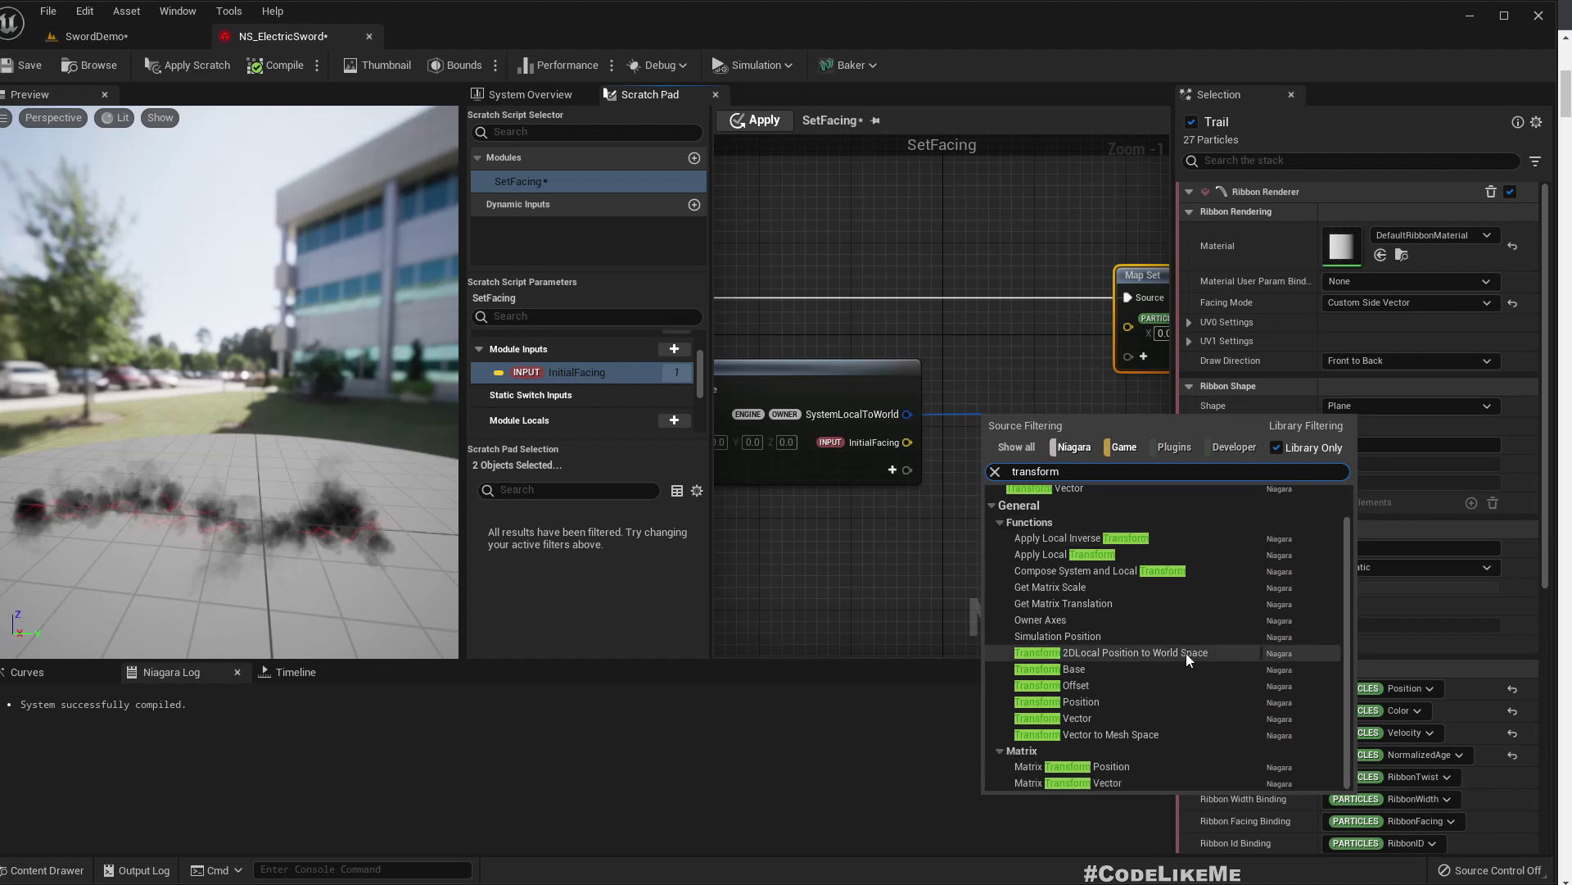
left_click(1088, 782)
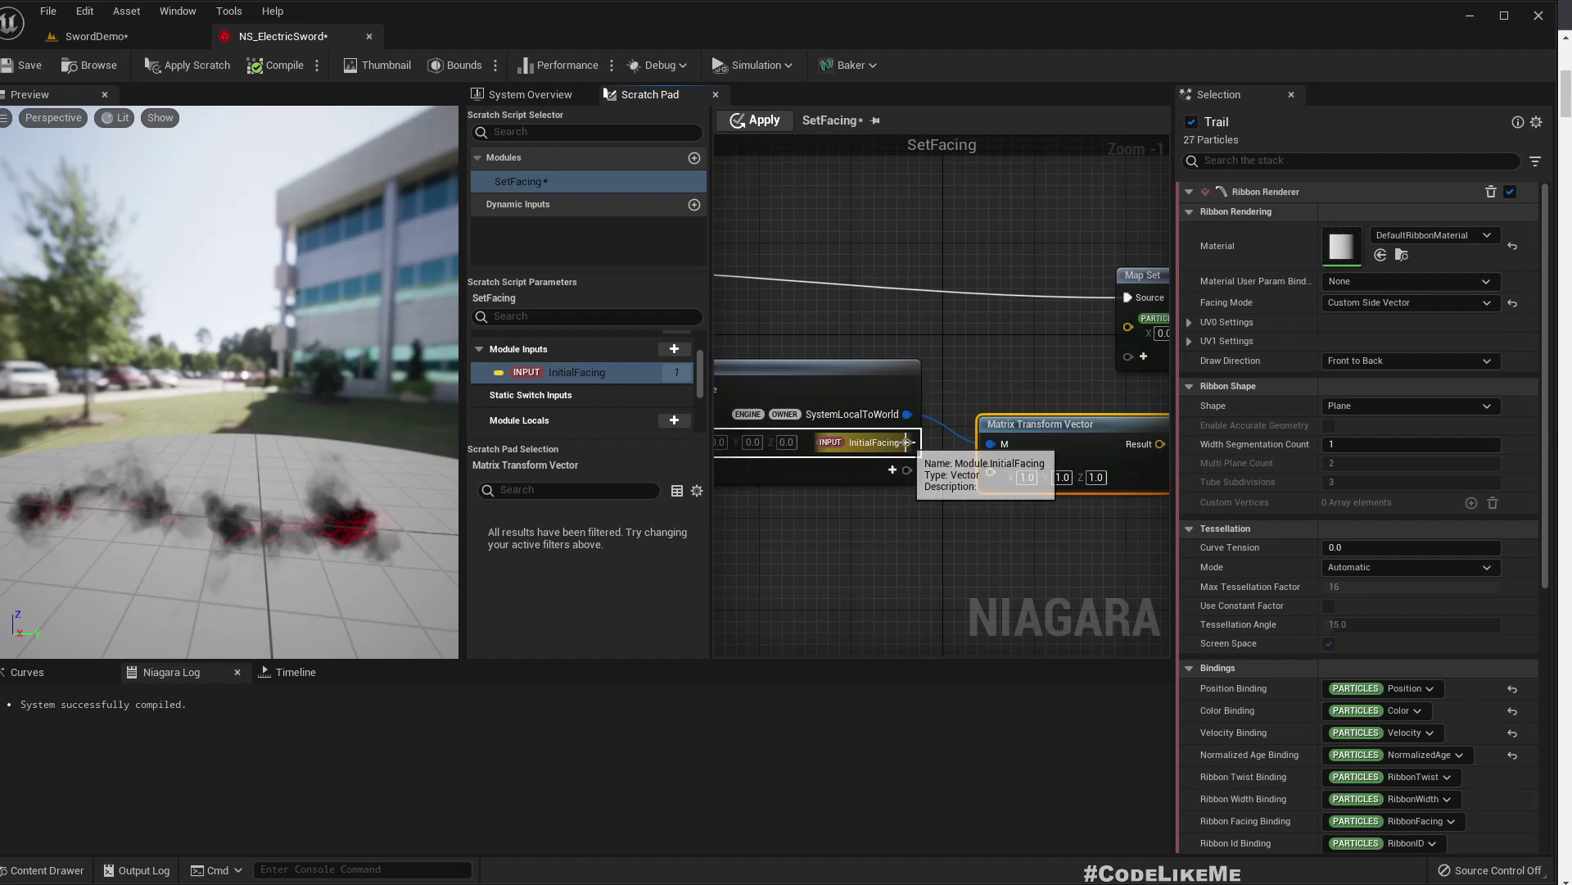
left_click_drag(996, 470, 996, 471)
Connect the Matrix Transform Vector result to RibbonFacing on the Map Set node and apply the SetFacing script
right_click_drag(1049, 546, 934, 570)
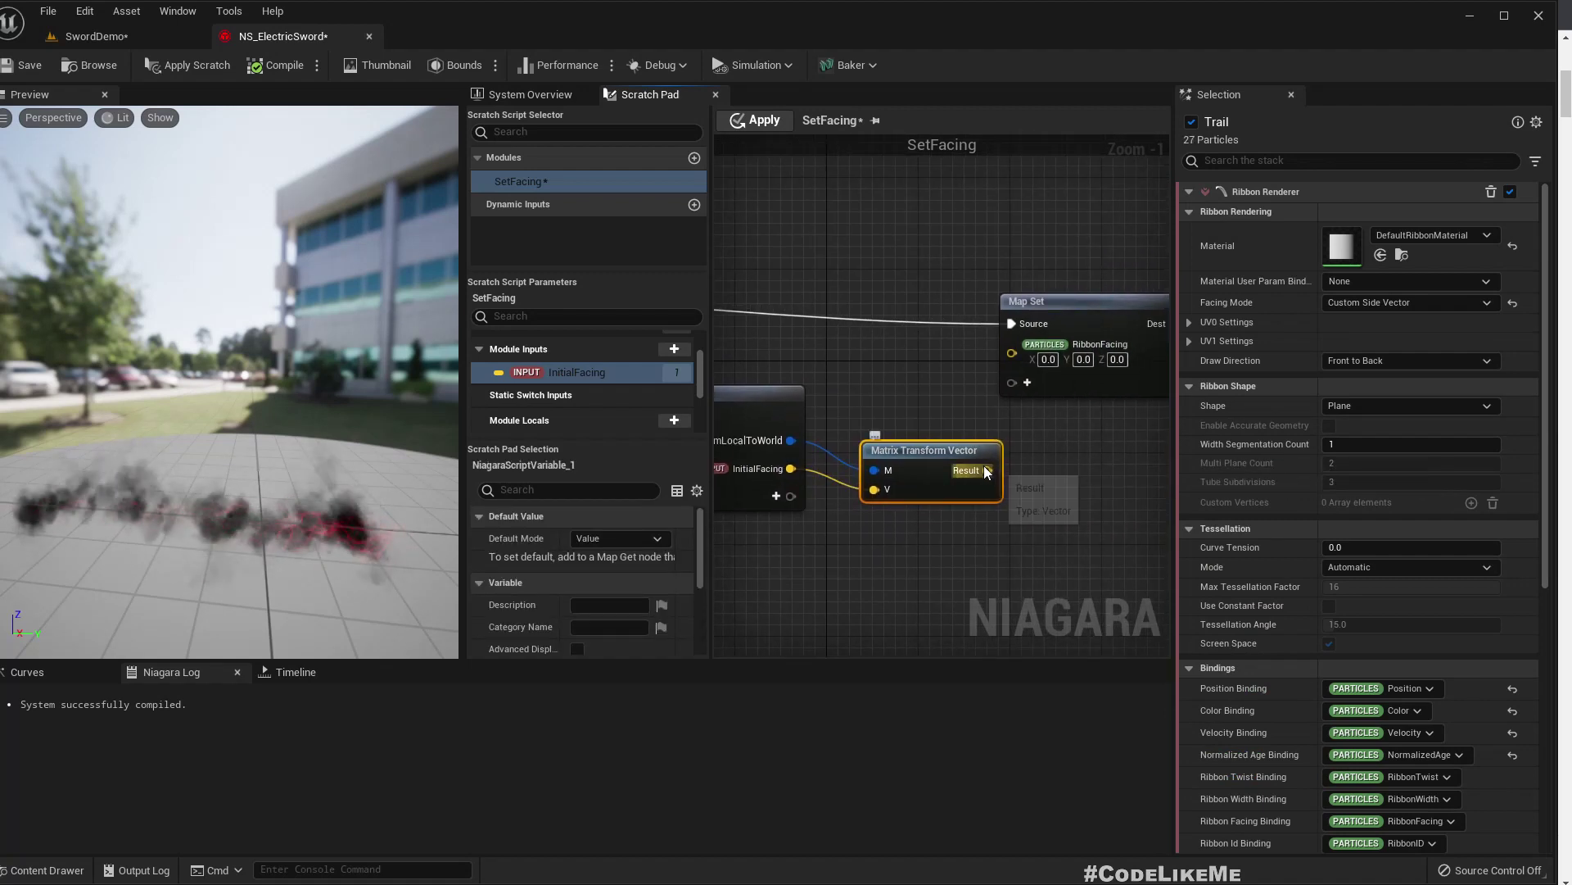
left_click_drag(1018, 352, 1019, 352)
right_click_drag(833, 213, 923, 211)
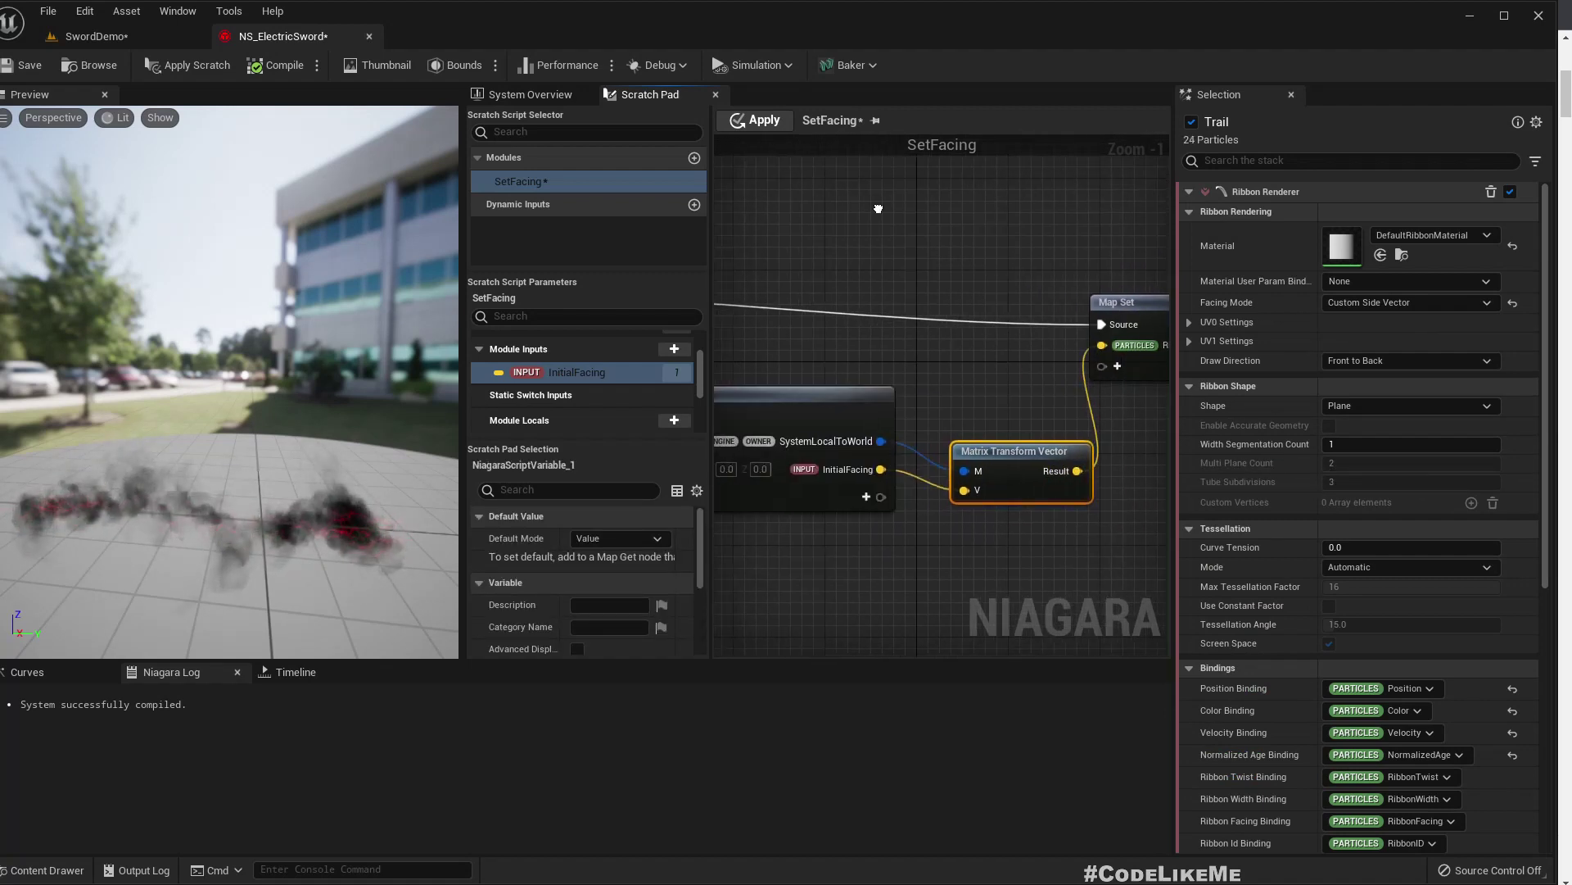
left_click(757, 120)
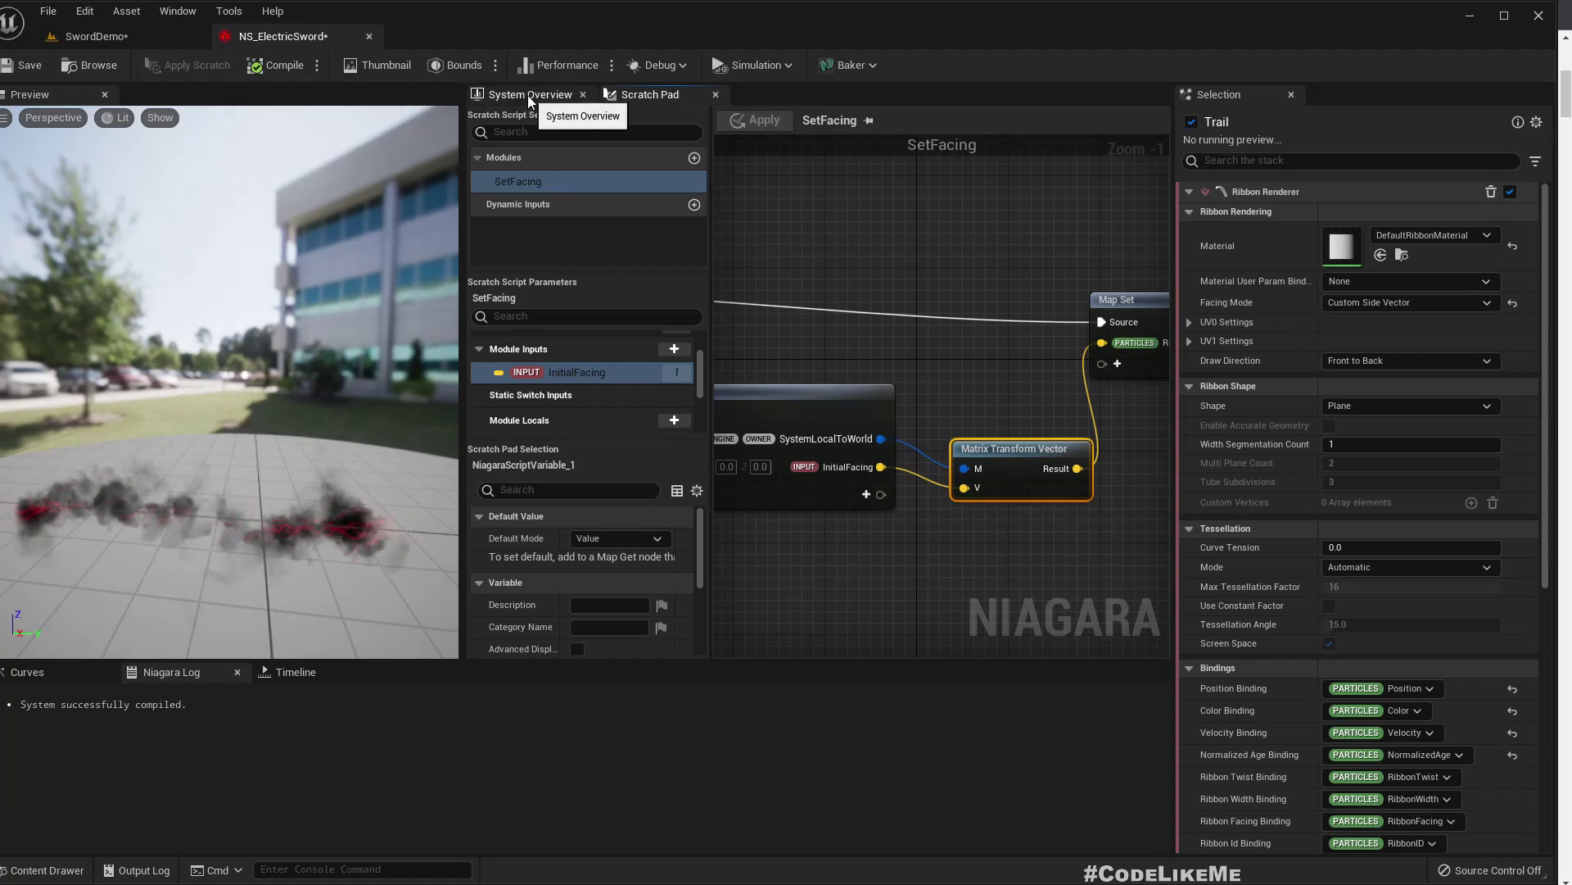
Link the Set Facing module's InitialFacing input to the engine owner's SystemXAxis in the Trail emitter and inspect the ribbon in the preview
left_click(527, 95)
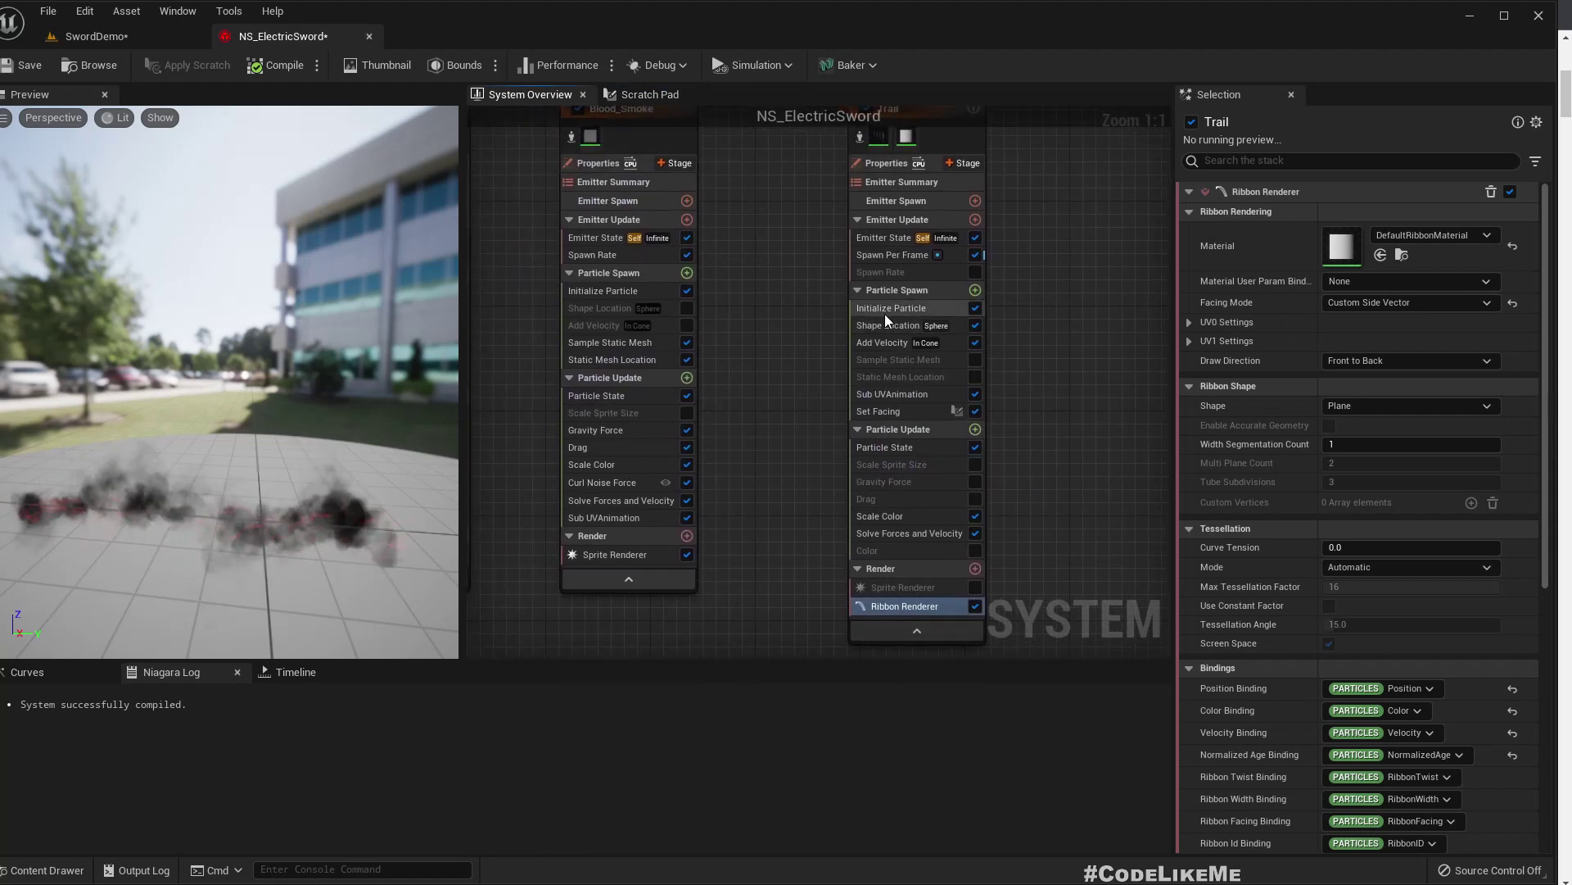
left_click(883, 408)
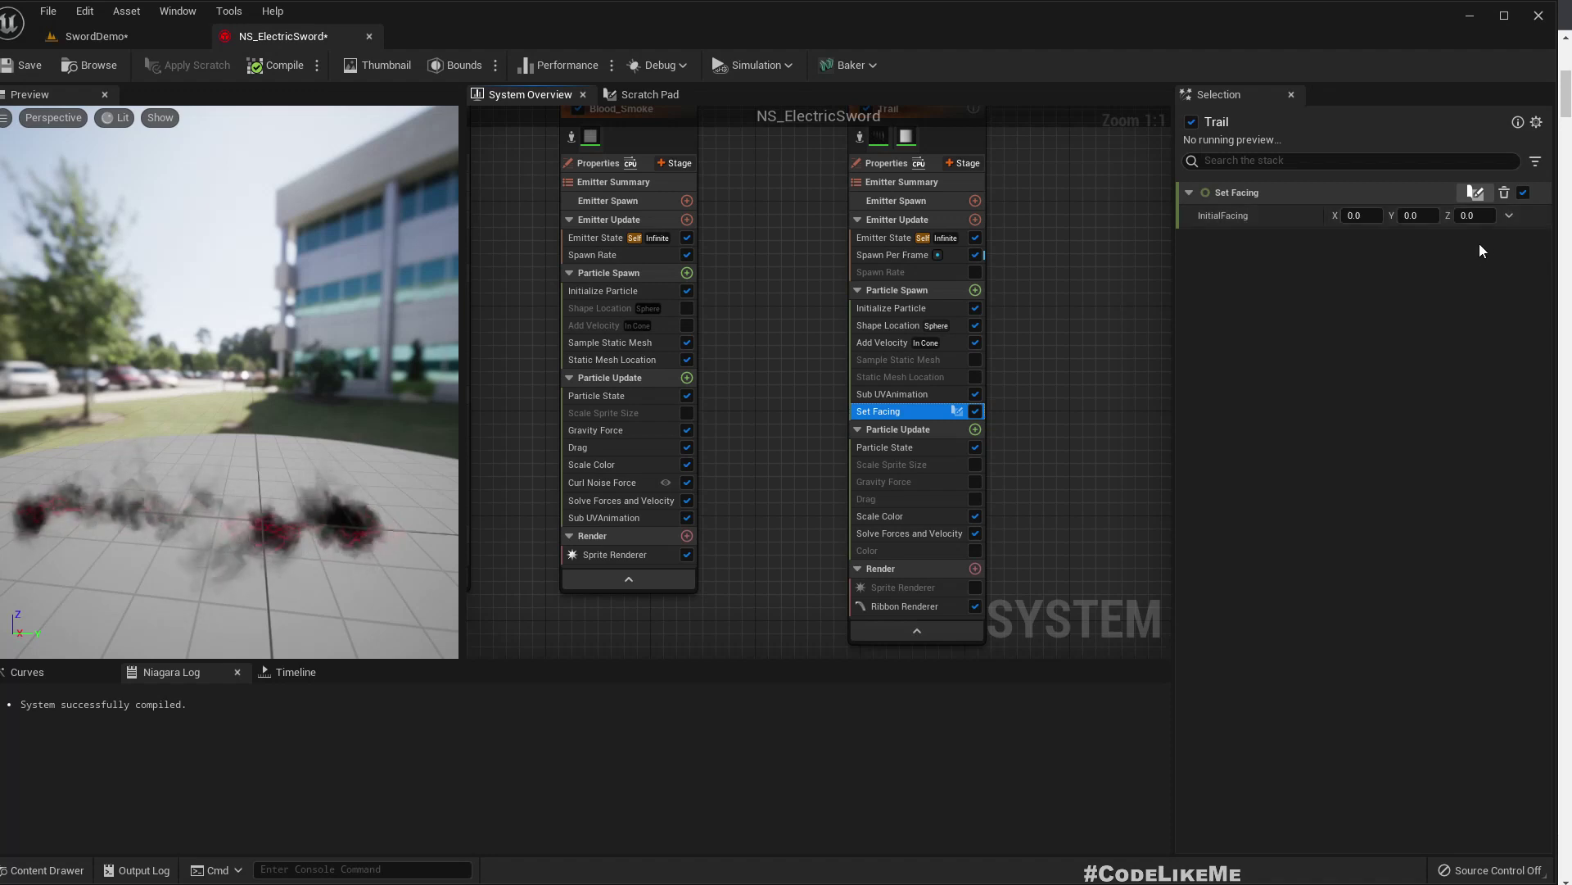
left_click(1510, 216)
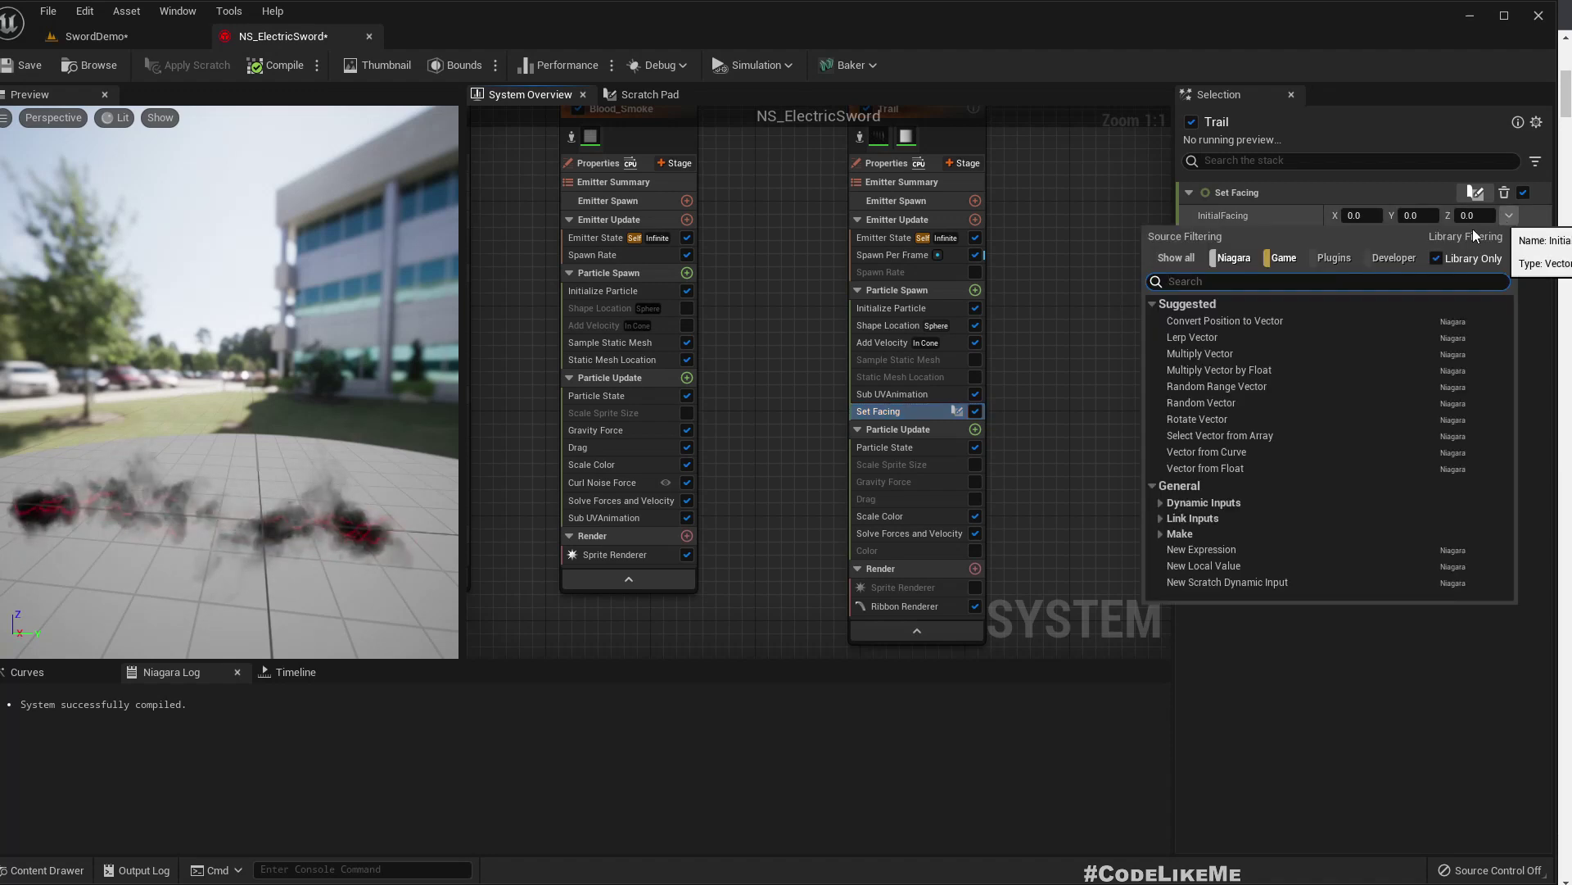
left_click(1160, 517)
left_click(1169, 534)
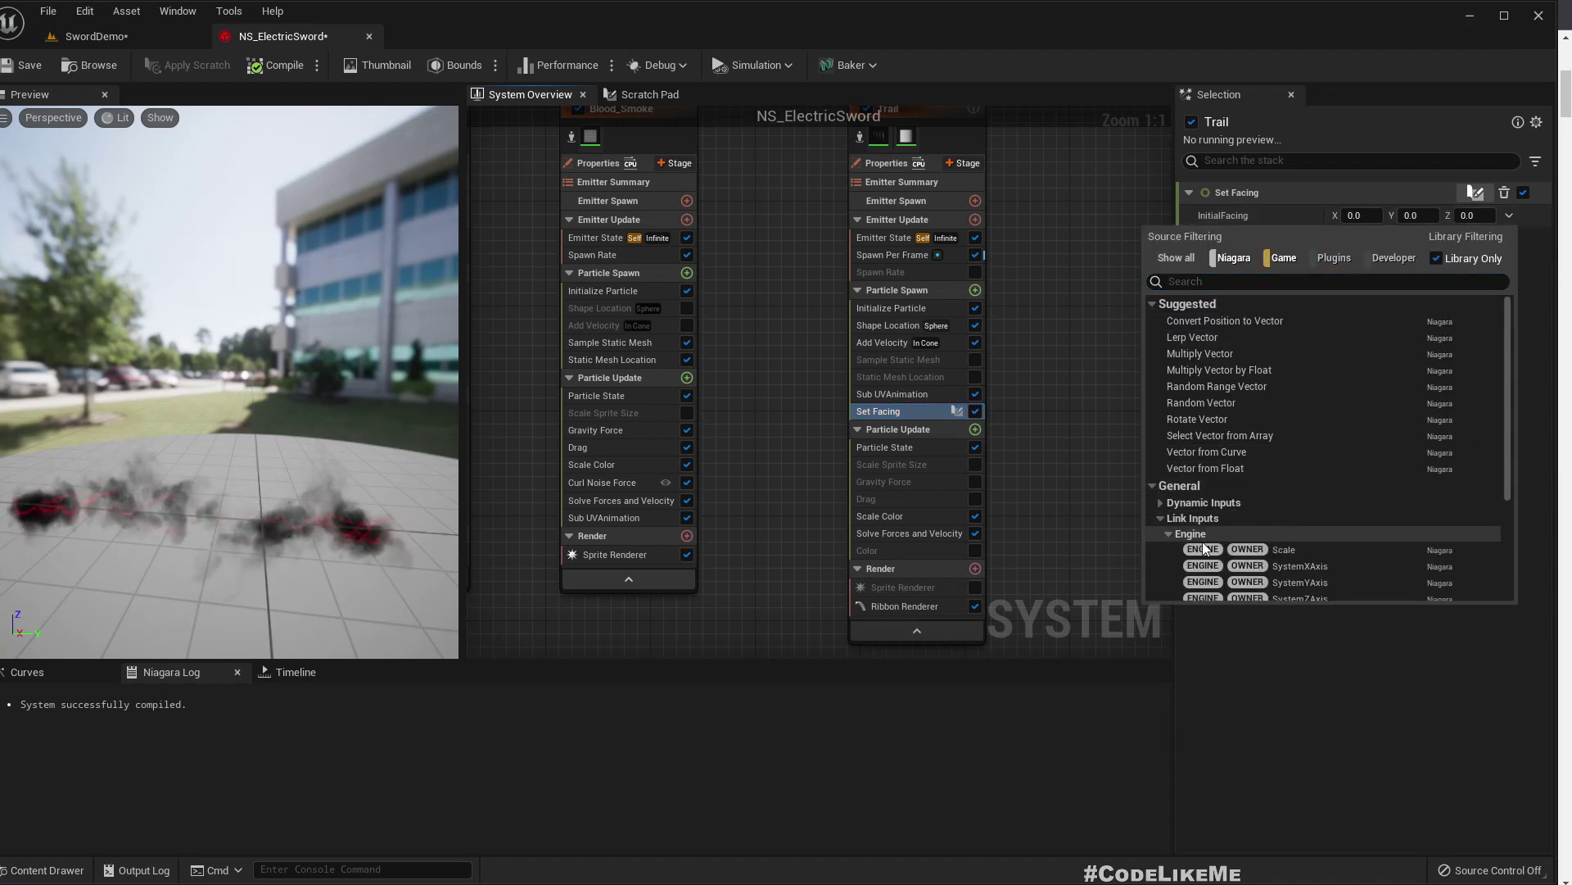
left_click(1295, 569)
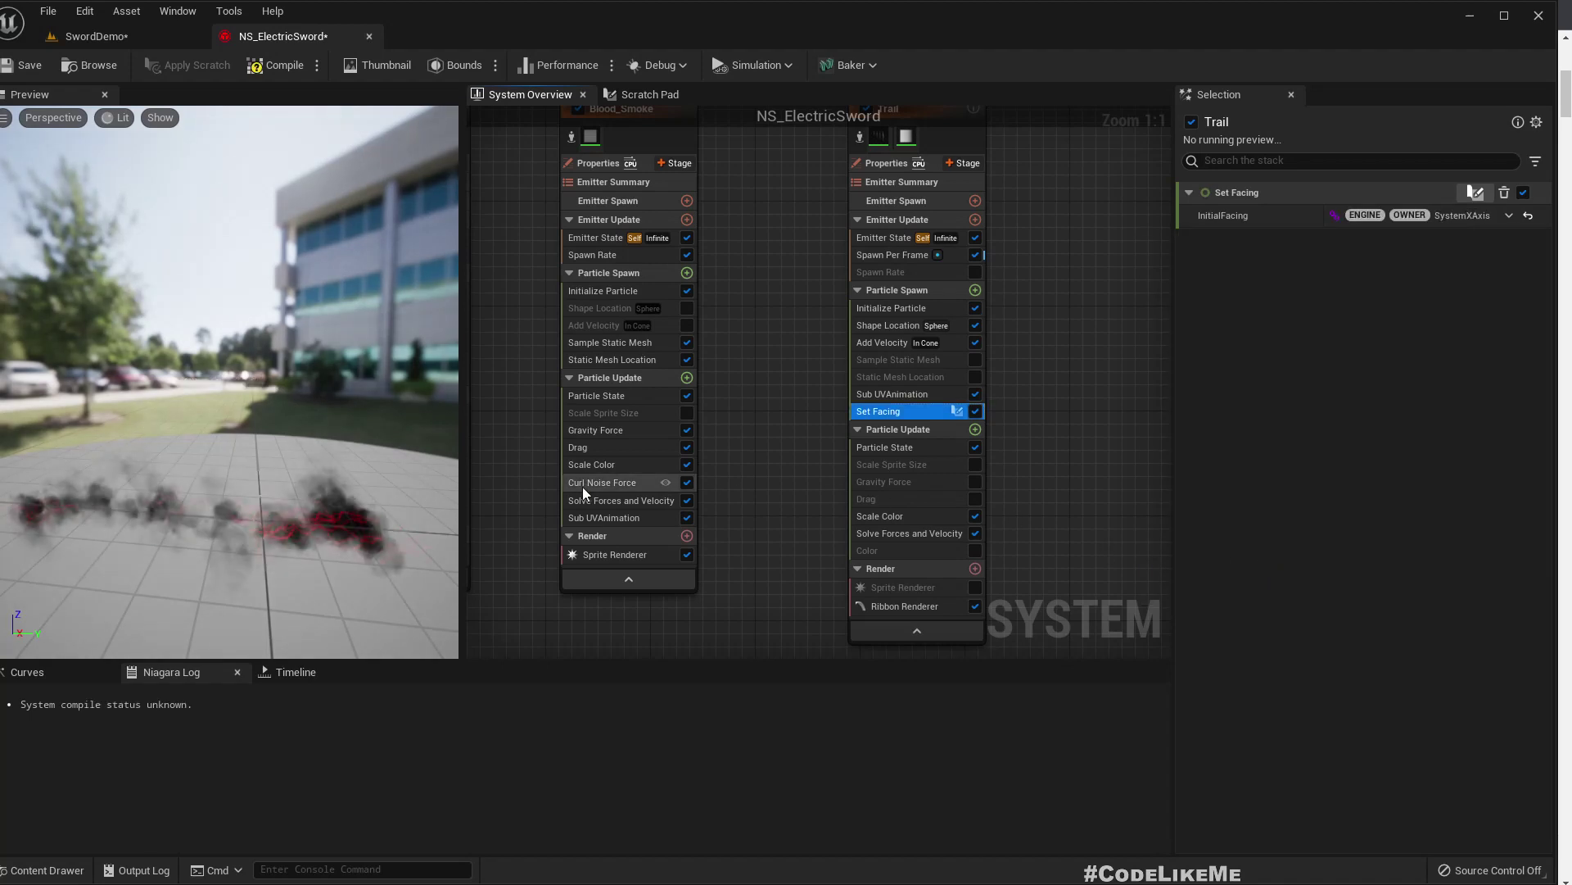
mouse_move(229, 470)
left_mouse_down()
mouse_move(320, 512)
mouse_move(205, 475)
mouse_move(311, 491)
mouse_move(239, 473)
left_mouse_up()
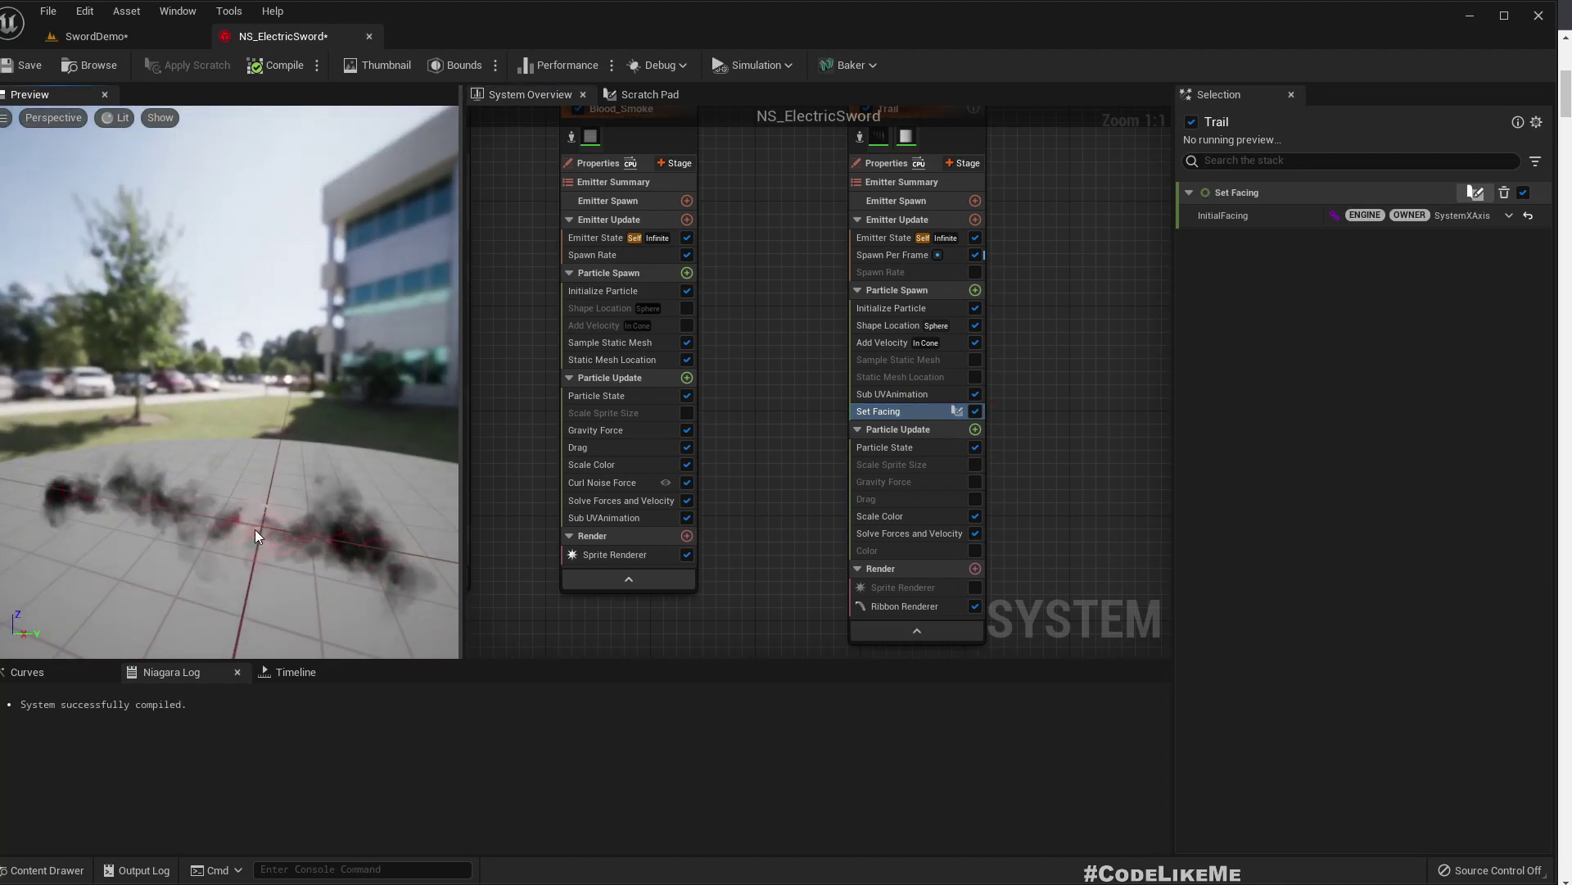
left_click_drag(269, 525, 221, 516)
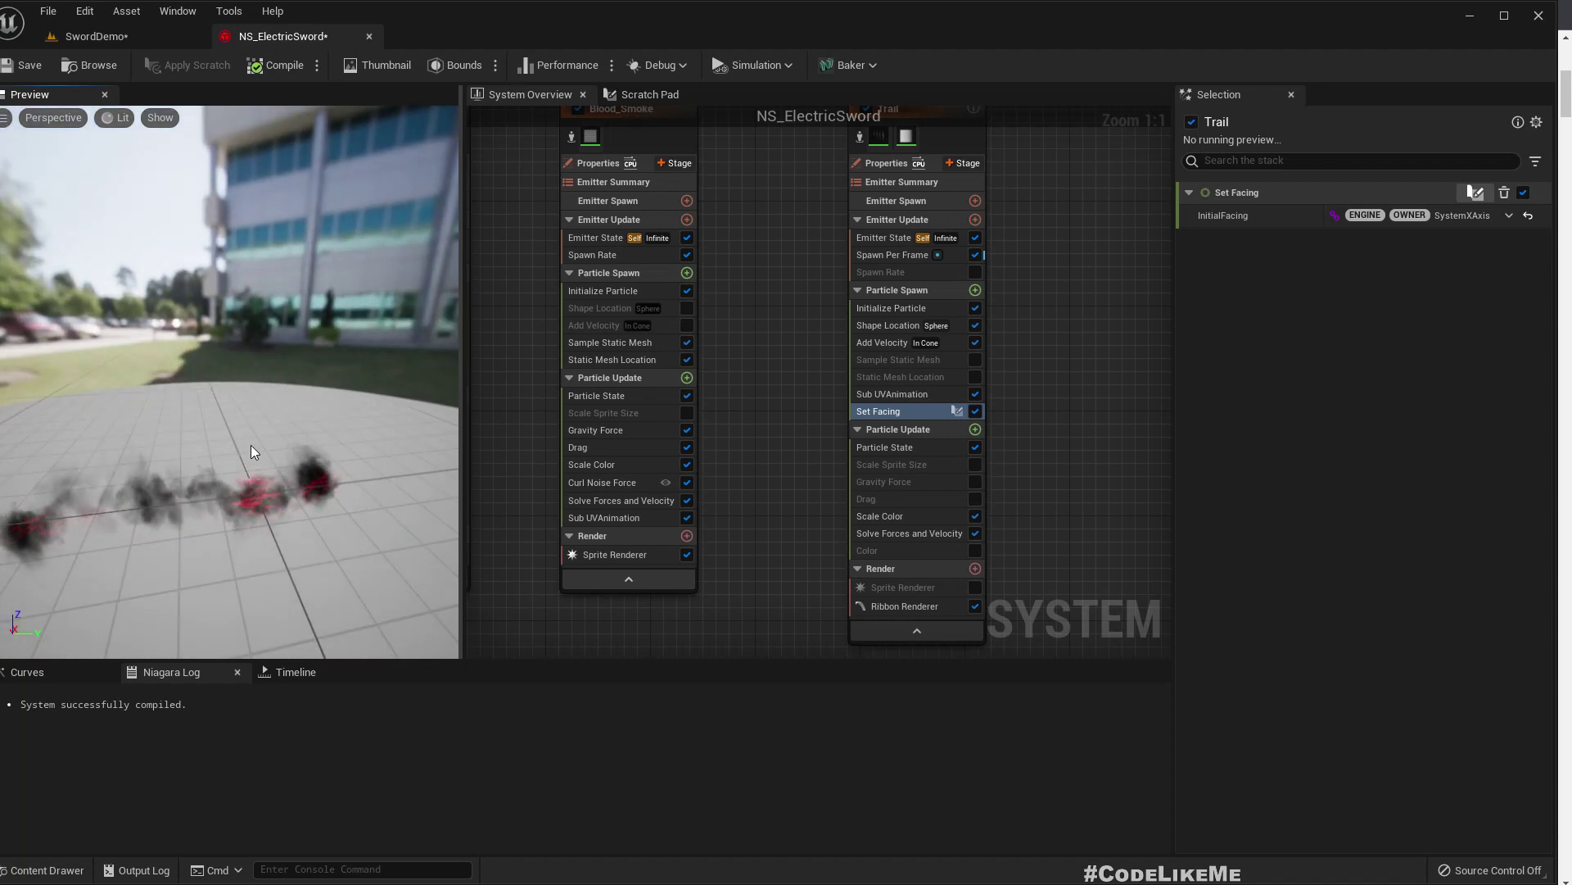
Try the Custom facing mode on the Trail emitter's Ribbon Renderer, and return it to Custom Side Vector
left_click(875, 607)
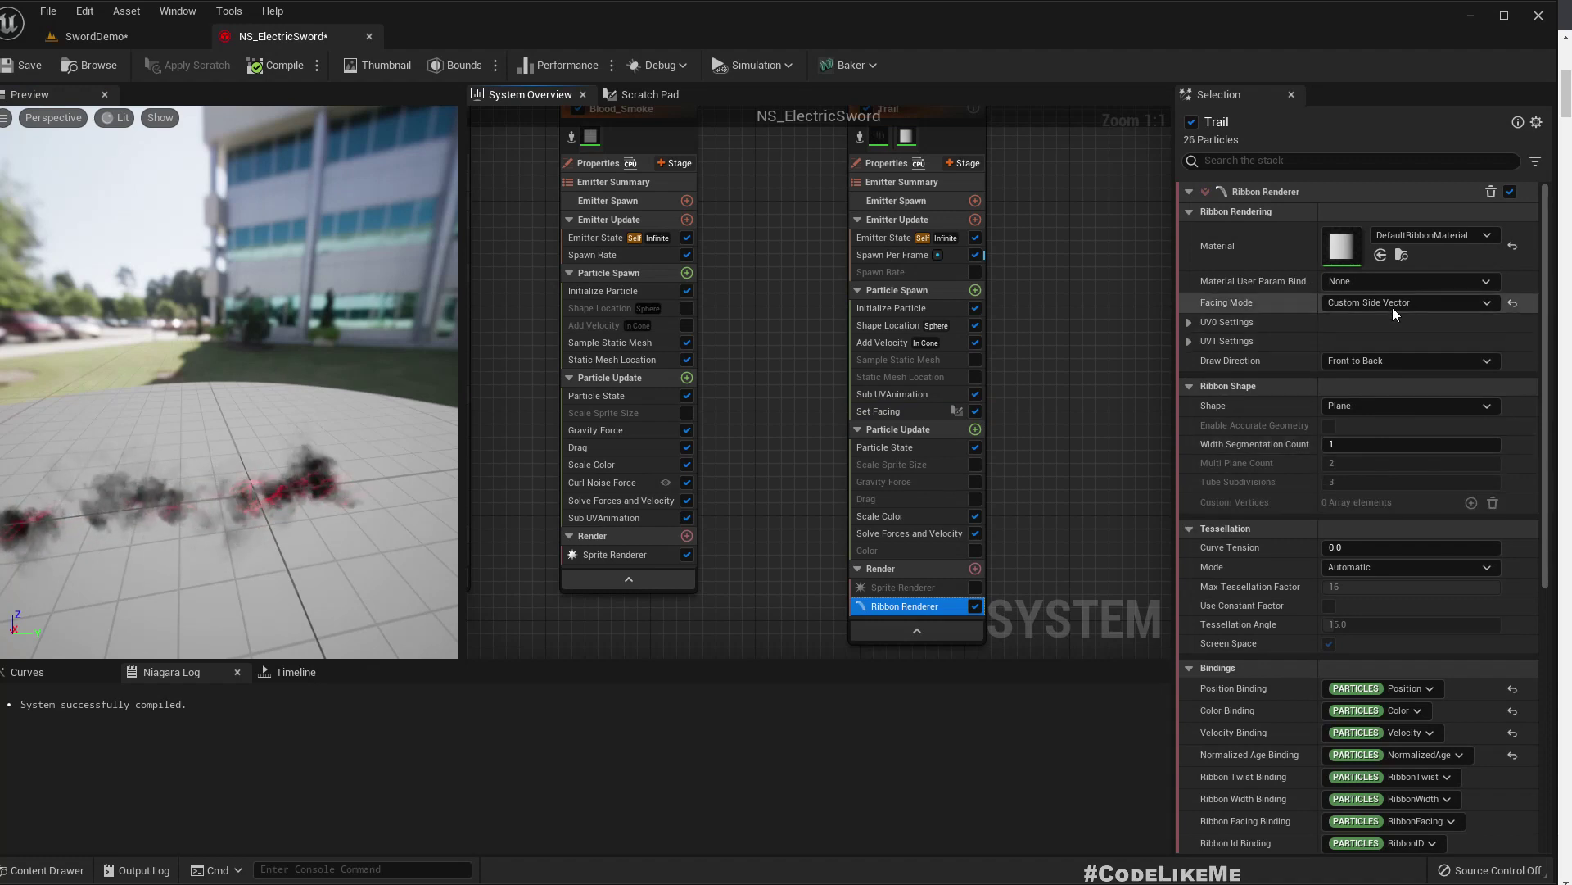
left_click(1514, 304)
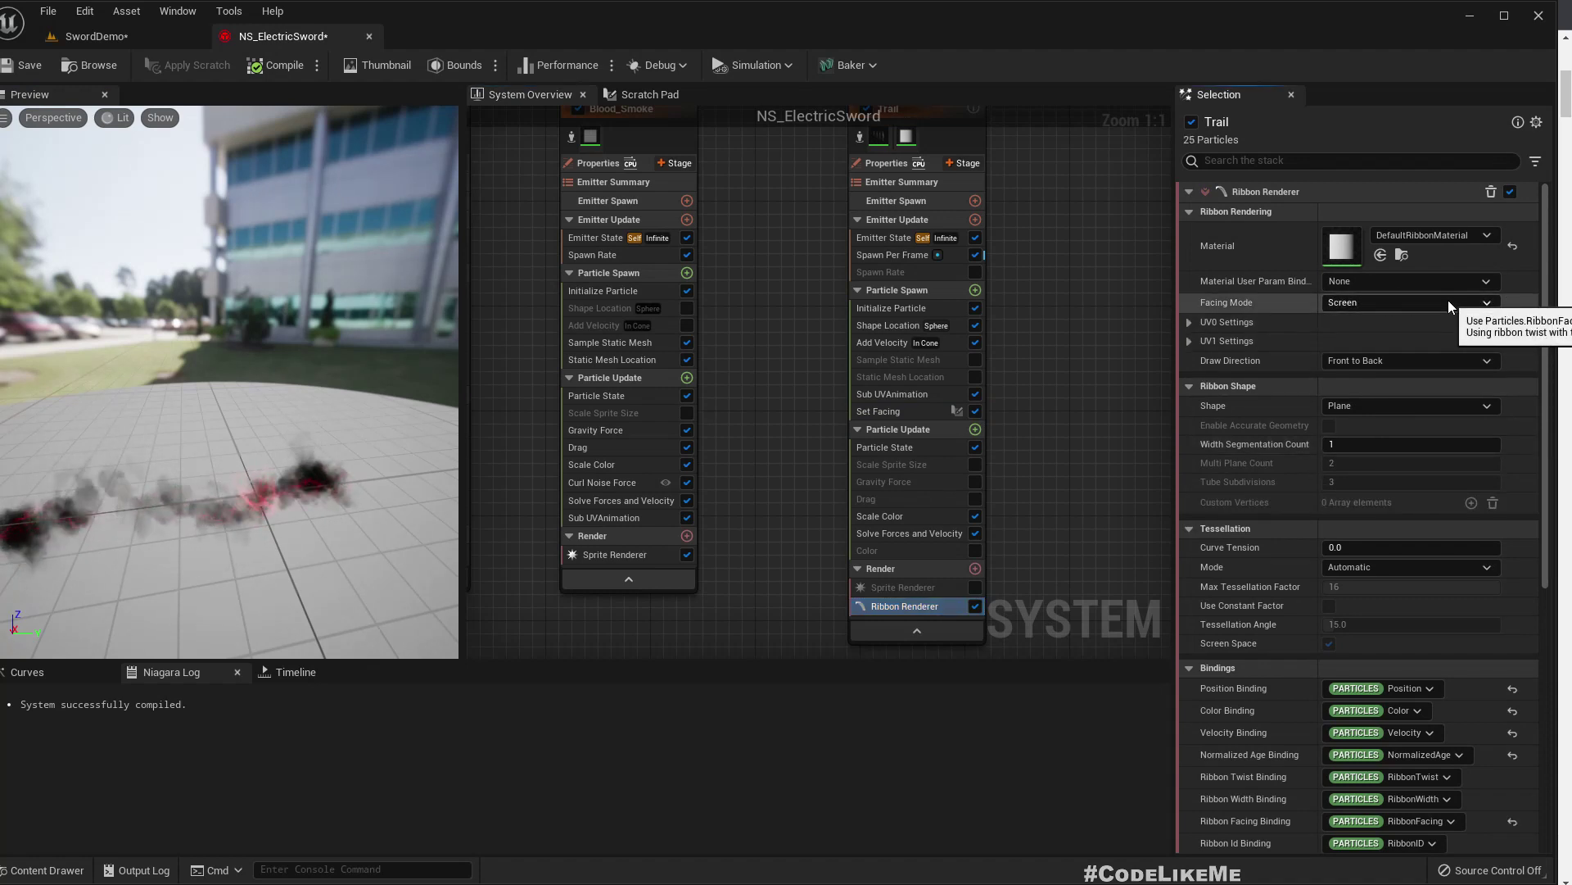
left_click(1448, 303)
left_click(1368, 336)
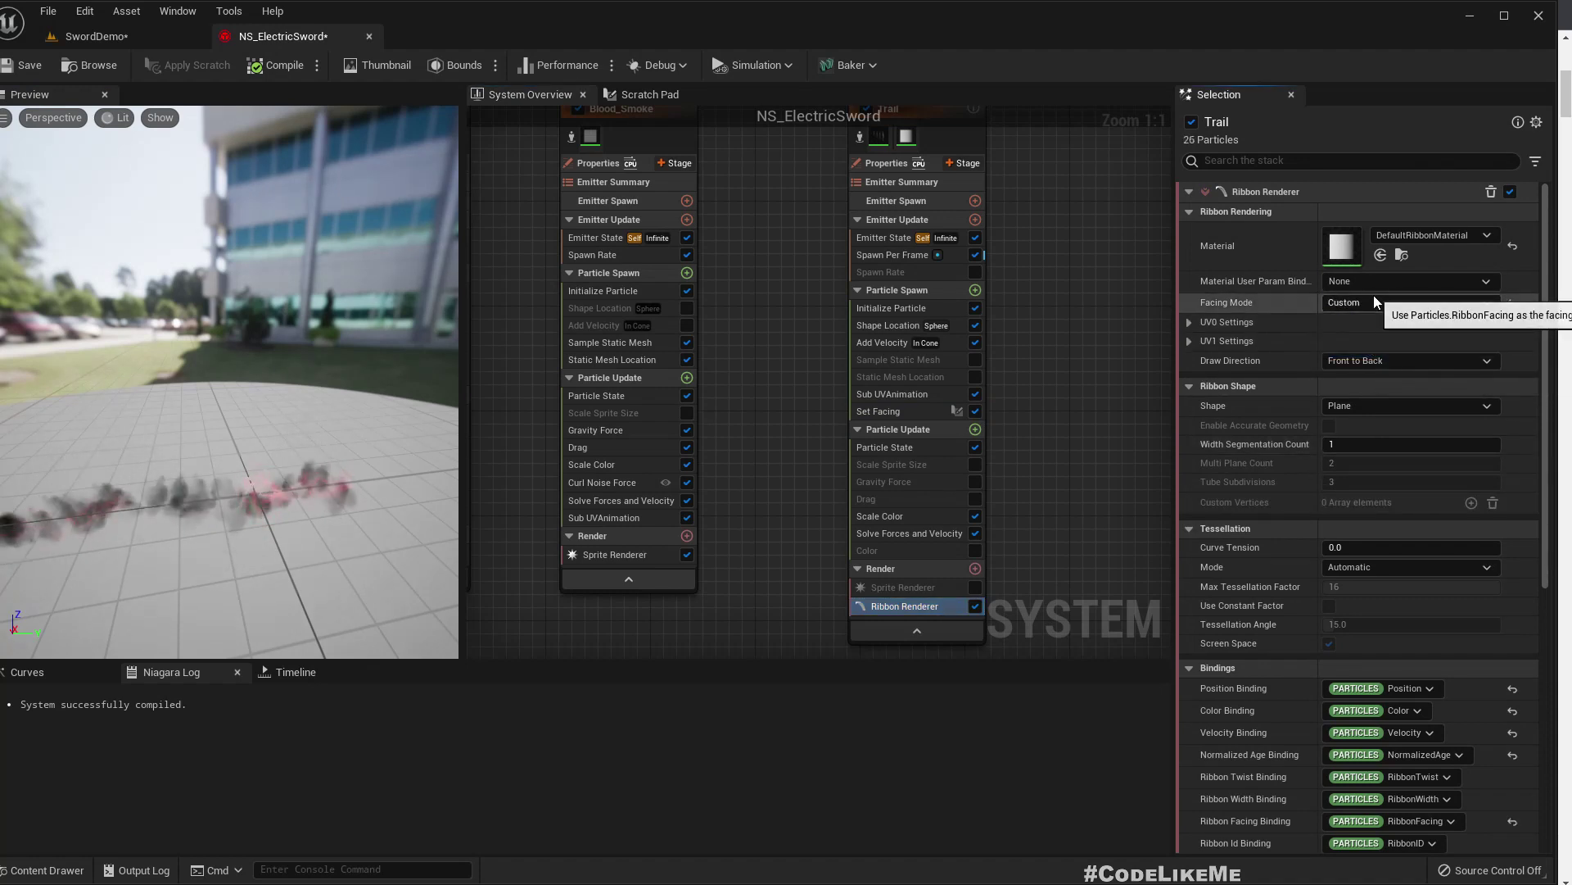
left_click(1372, 301)
left_click(1388, 352)
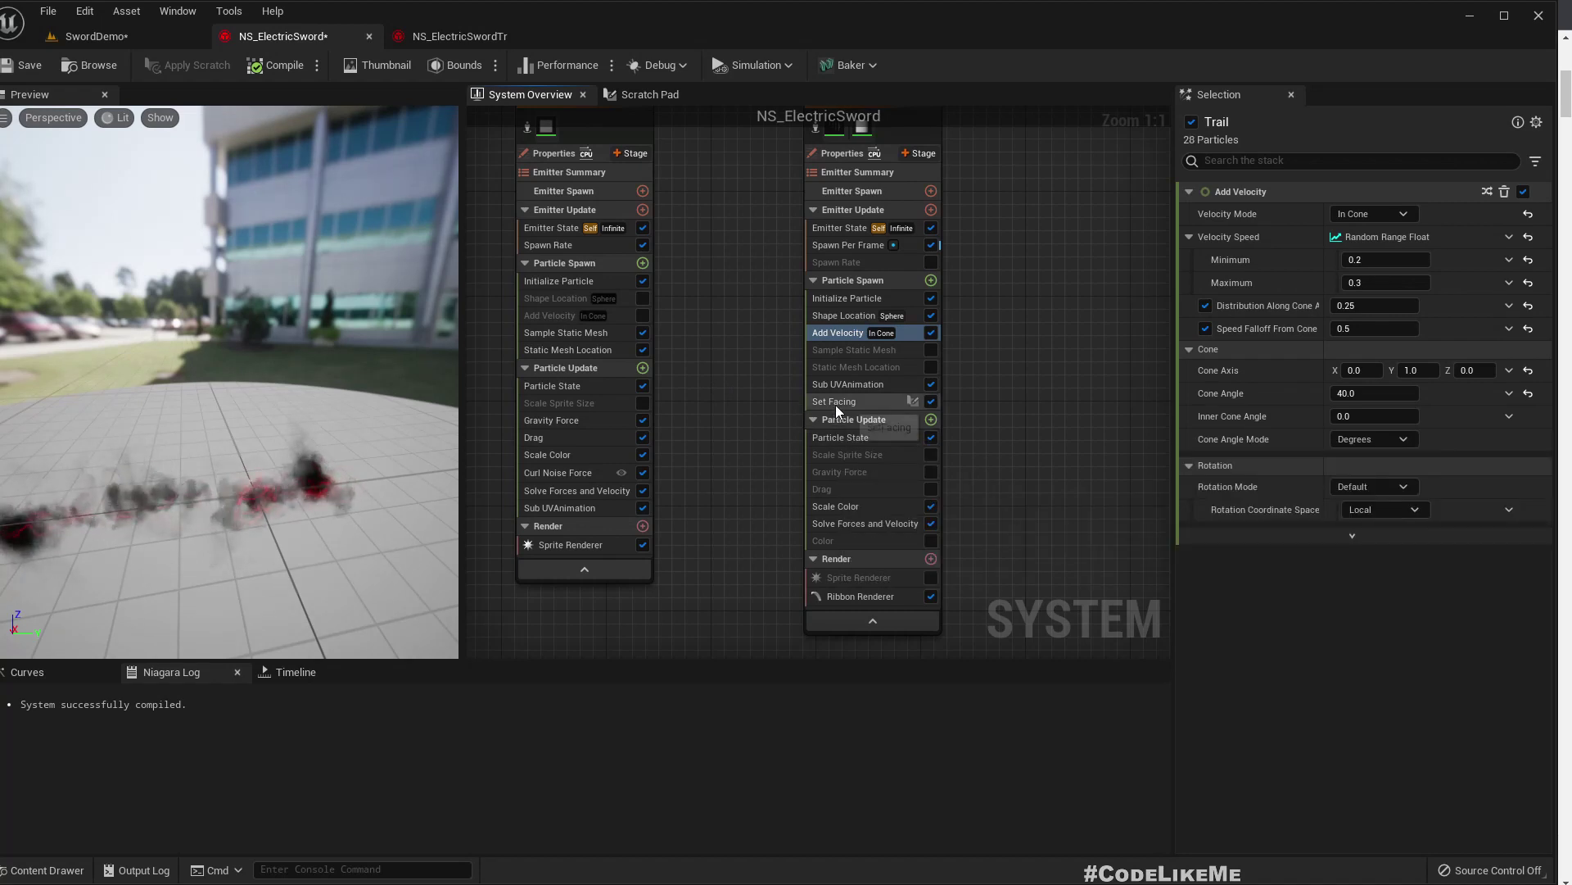
Reset the Set Facing module's InitialFacing to a plain vector, try 1 for Y, and end with X 0, Y 0, Z 1
left_click(835, 403)
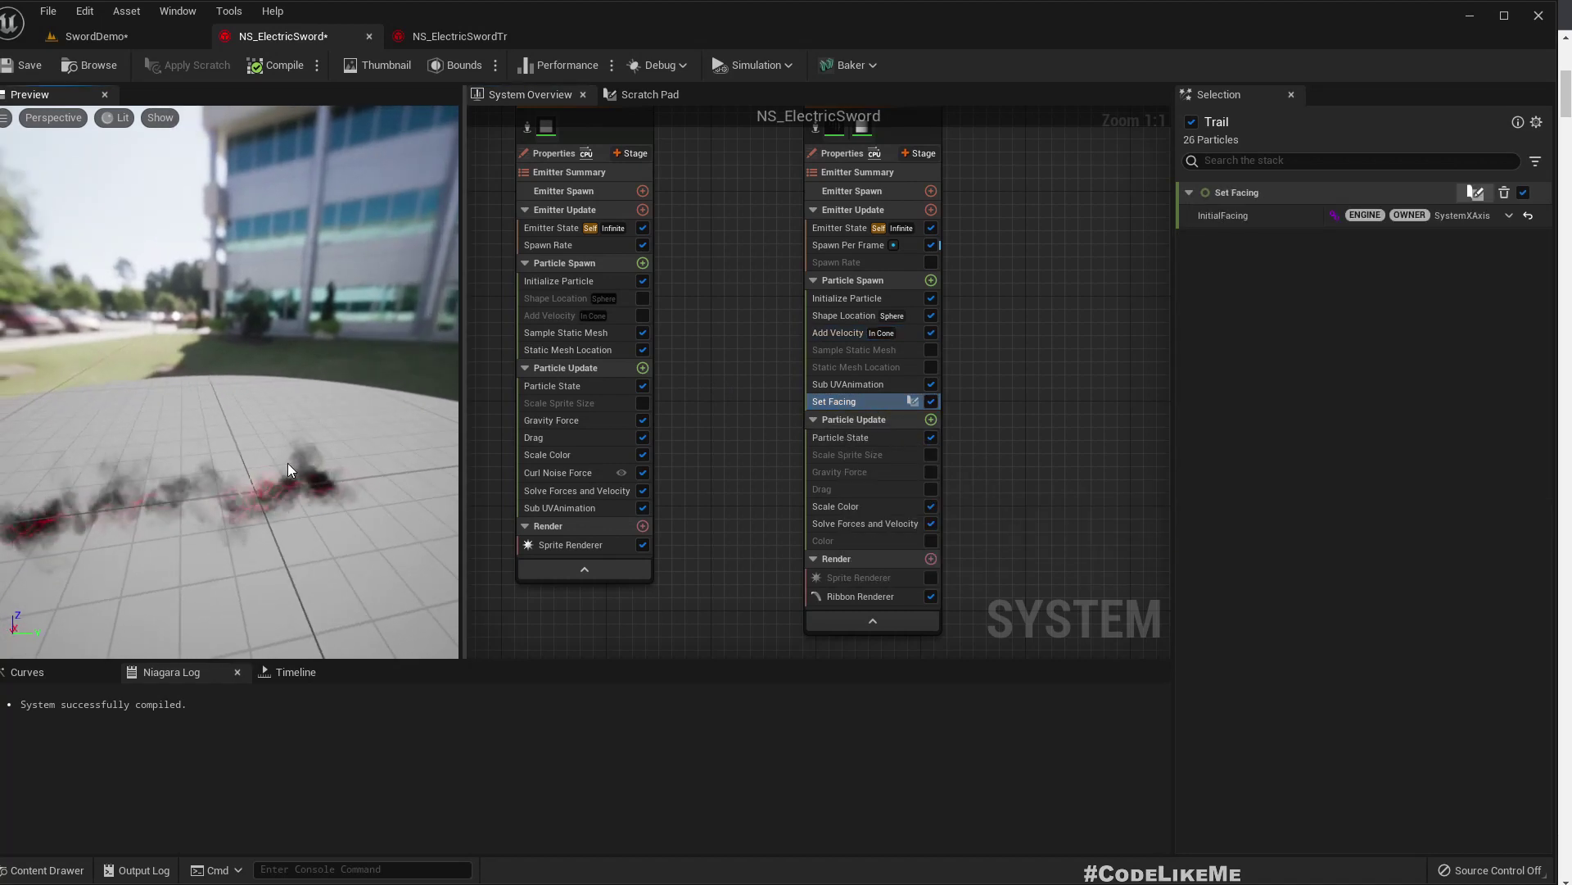
left_click(1527, 215)
left_click(1419, 215)
type("1")
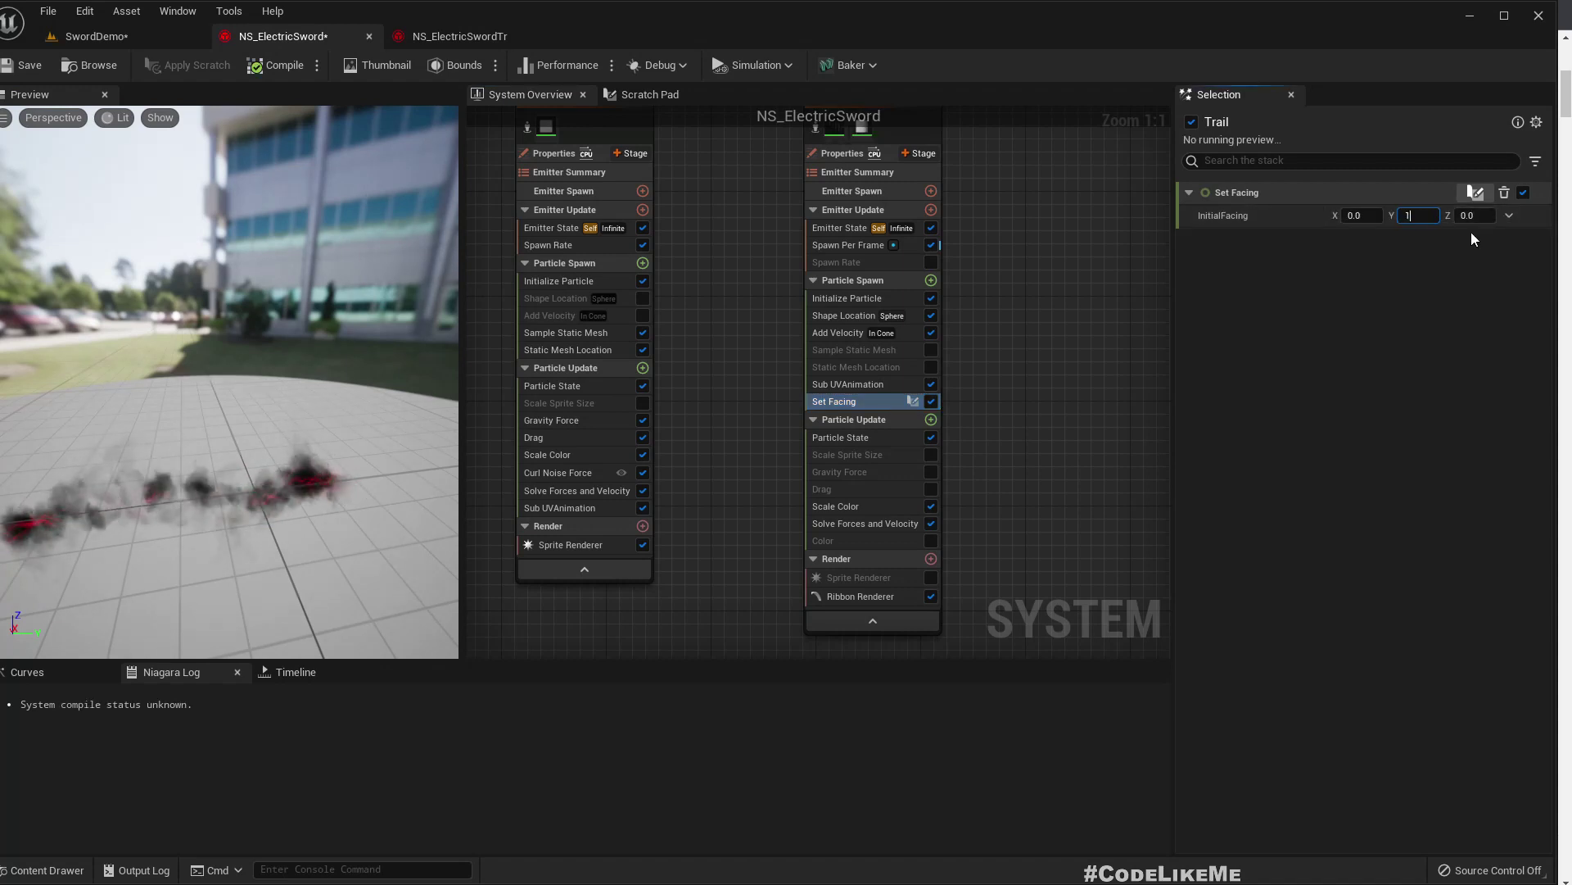
key("Return")
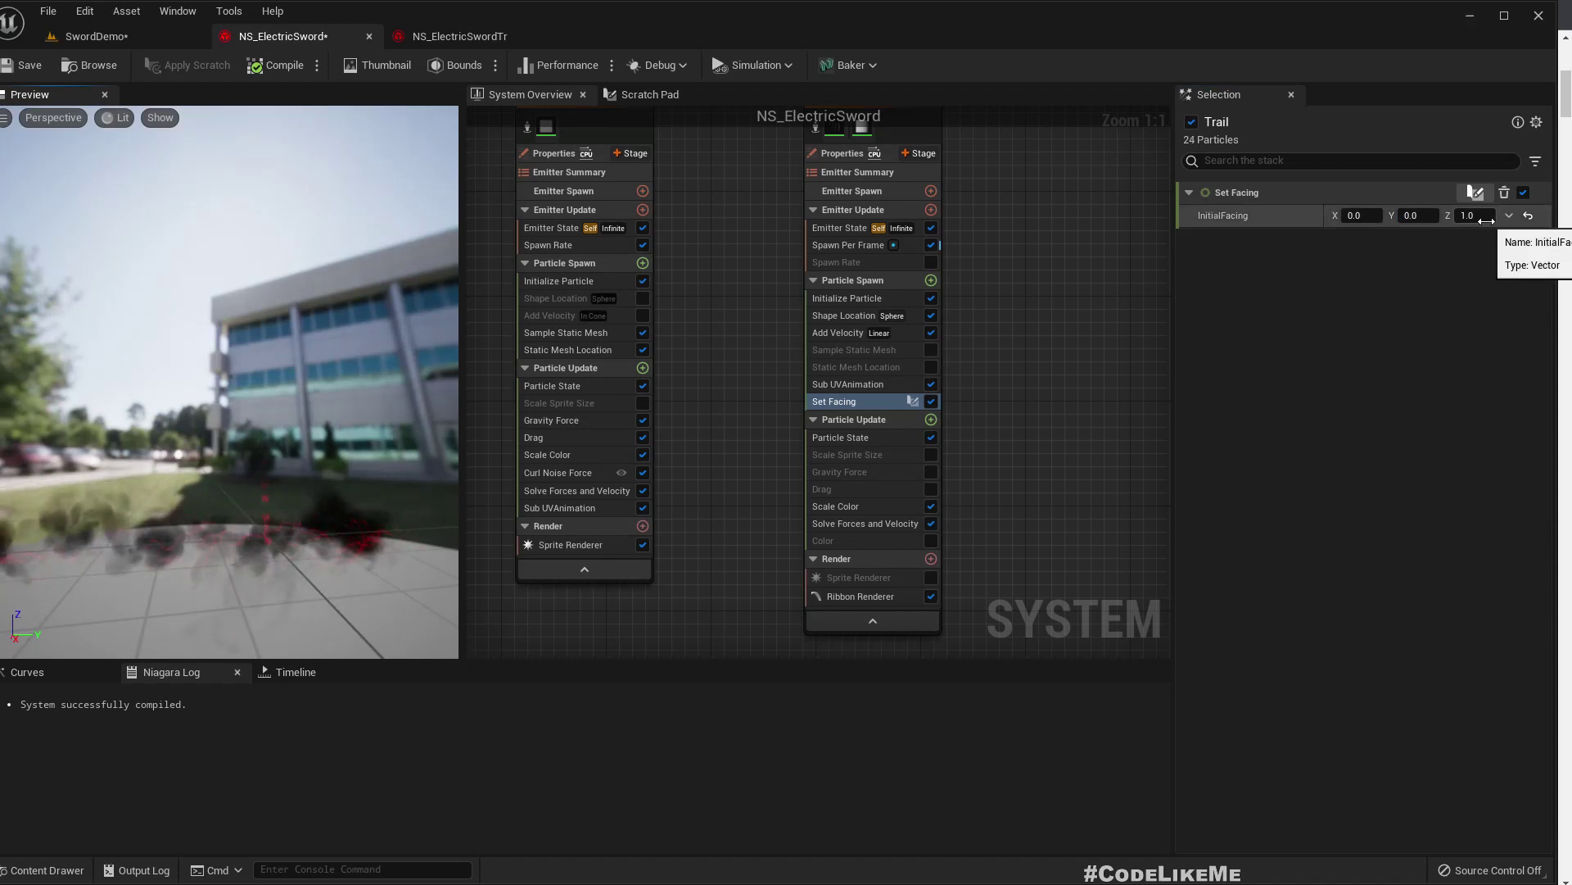
mouse_move(161, 551)
left_mouse_down()
mouse_move(28, 522)
mouse_move(170, 539)
left_mouse_up()
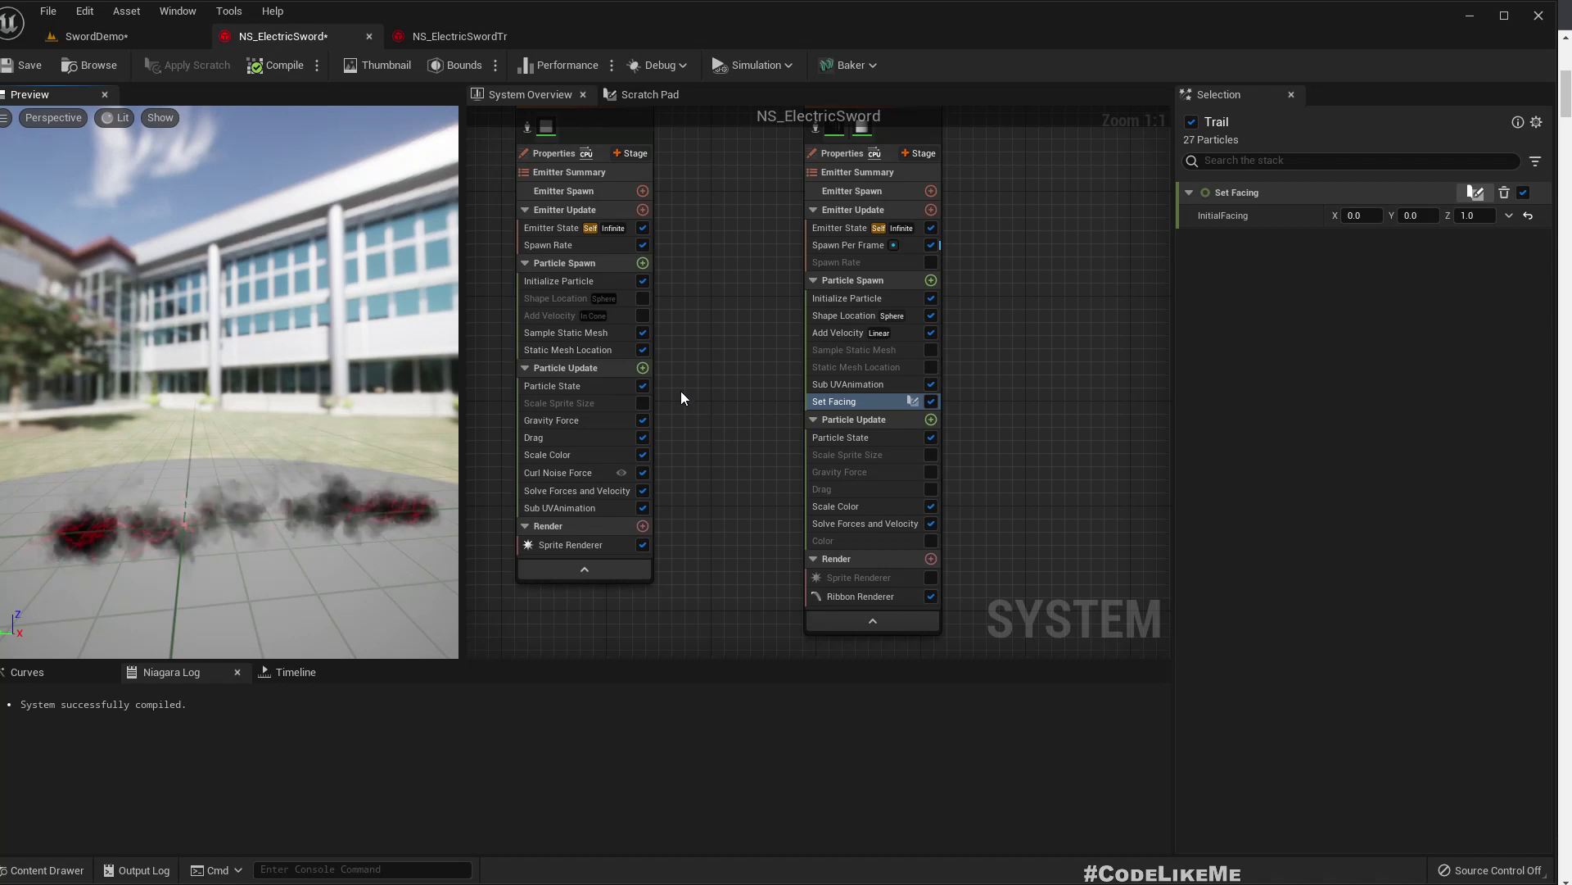
Disable the Blood_Smoke and Lighting emitters and frame the isolated Trail ribbon in the preview
right_click_drag(740, 305, 771, 412)
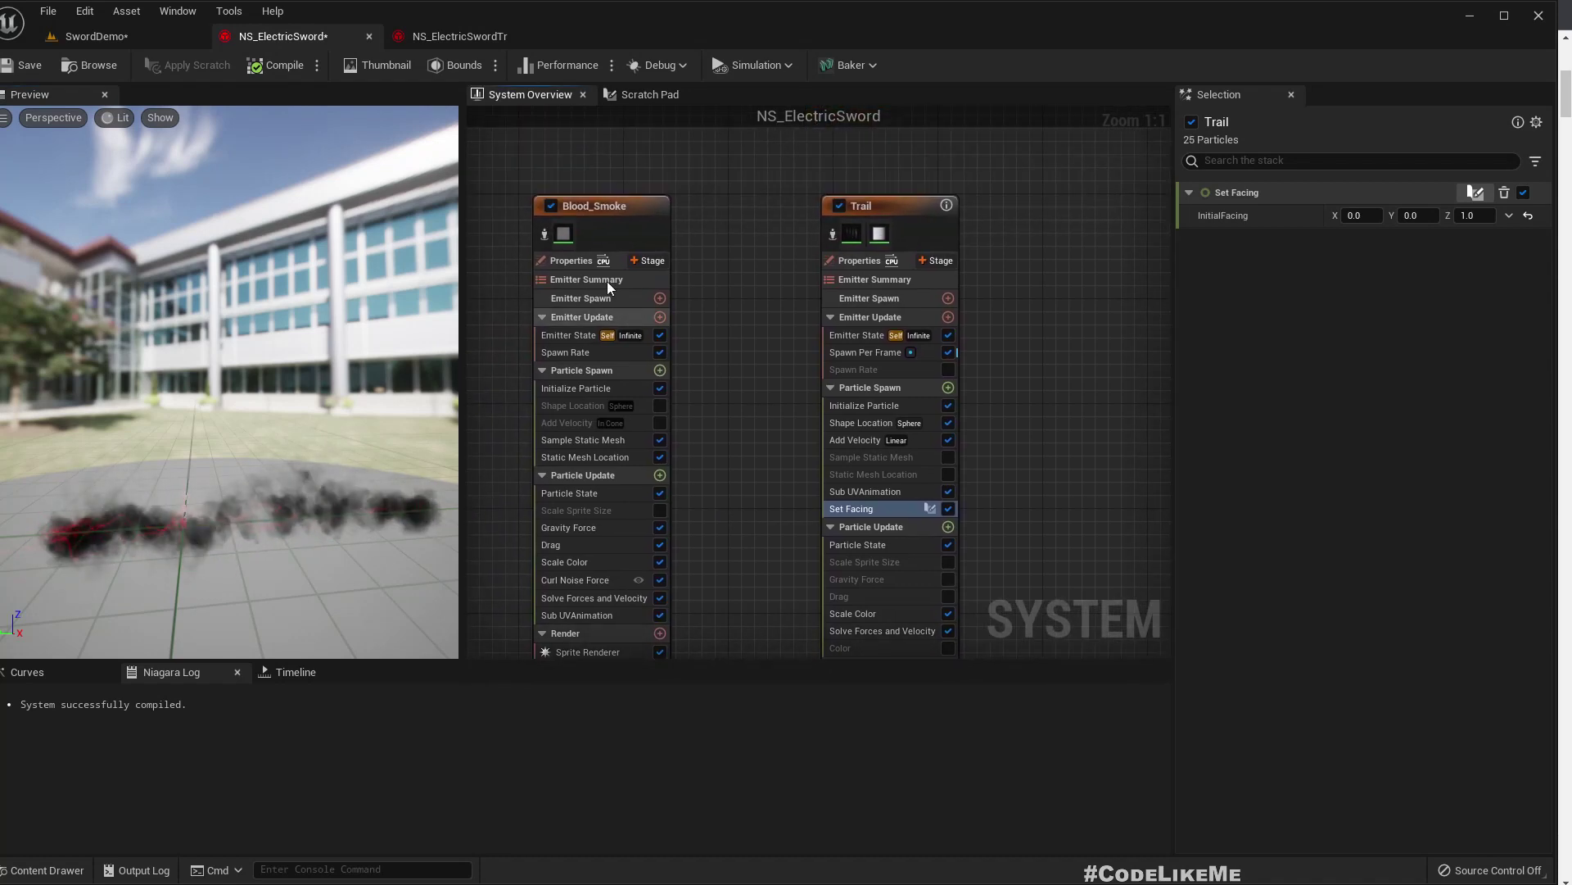
left_click(552, 204)
right_click_drag(591, 163, 871, 195)
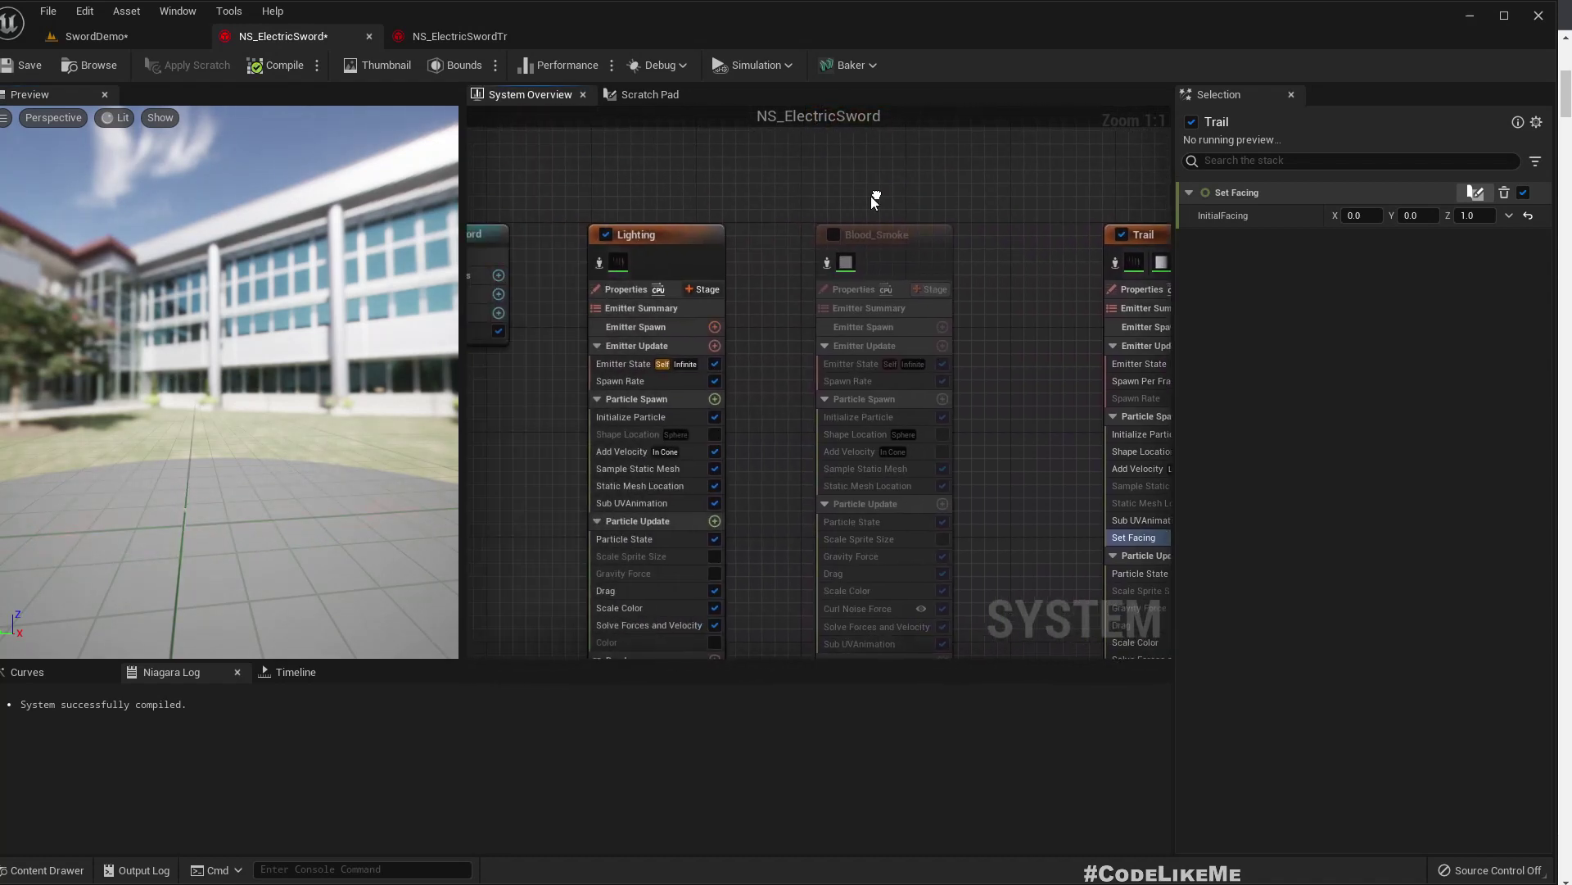
left_click(606, 235)
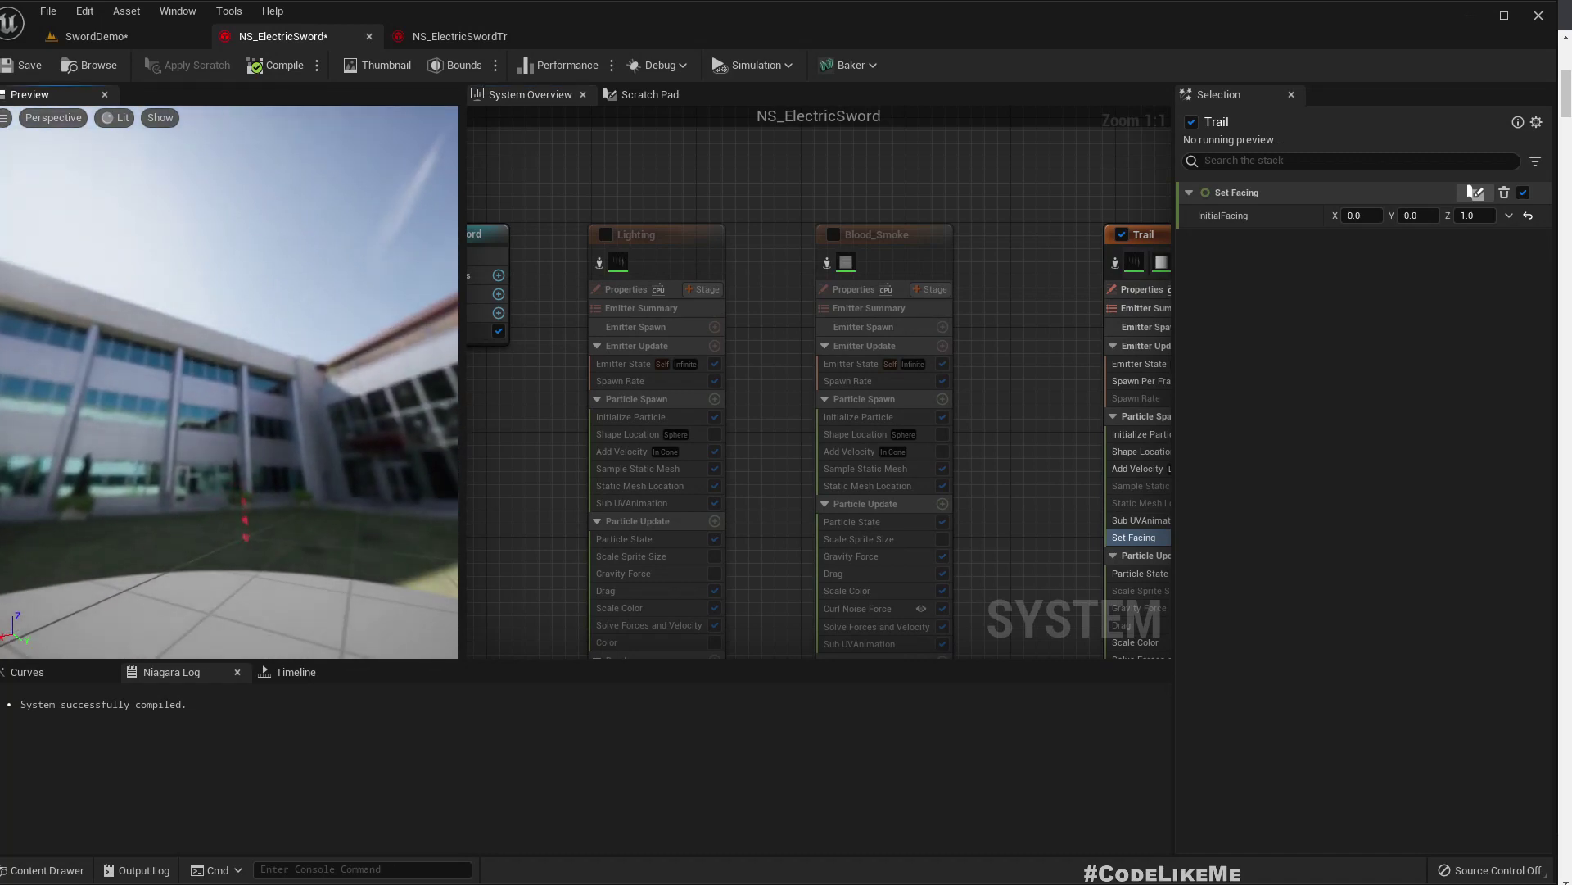
left_click_drag(205, 539, 119, 534)
key("f")
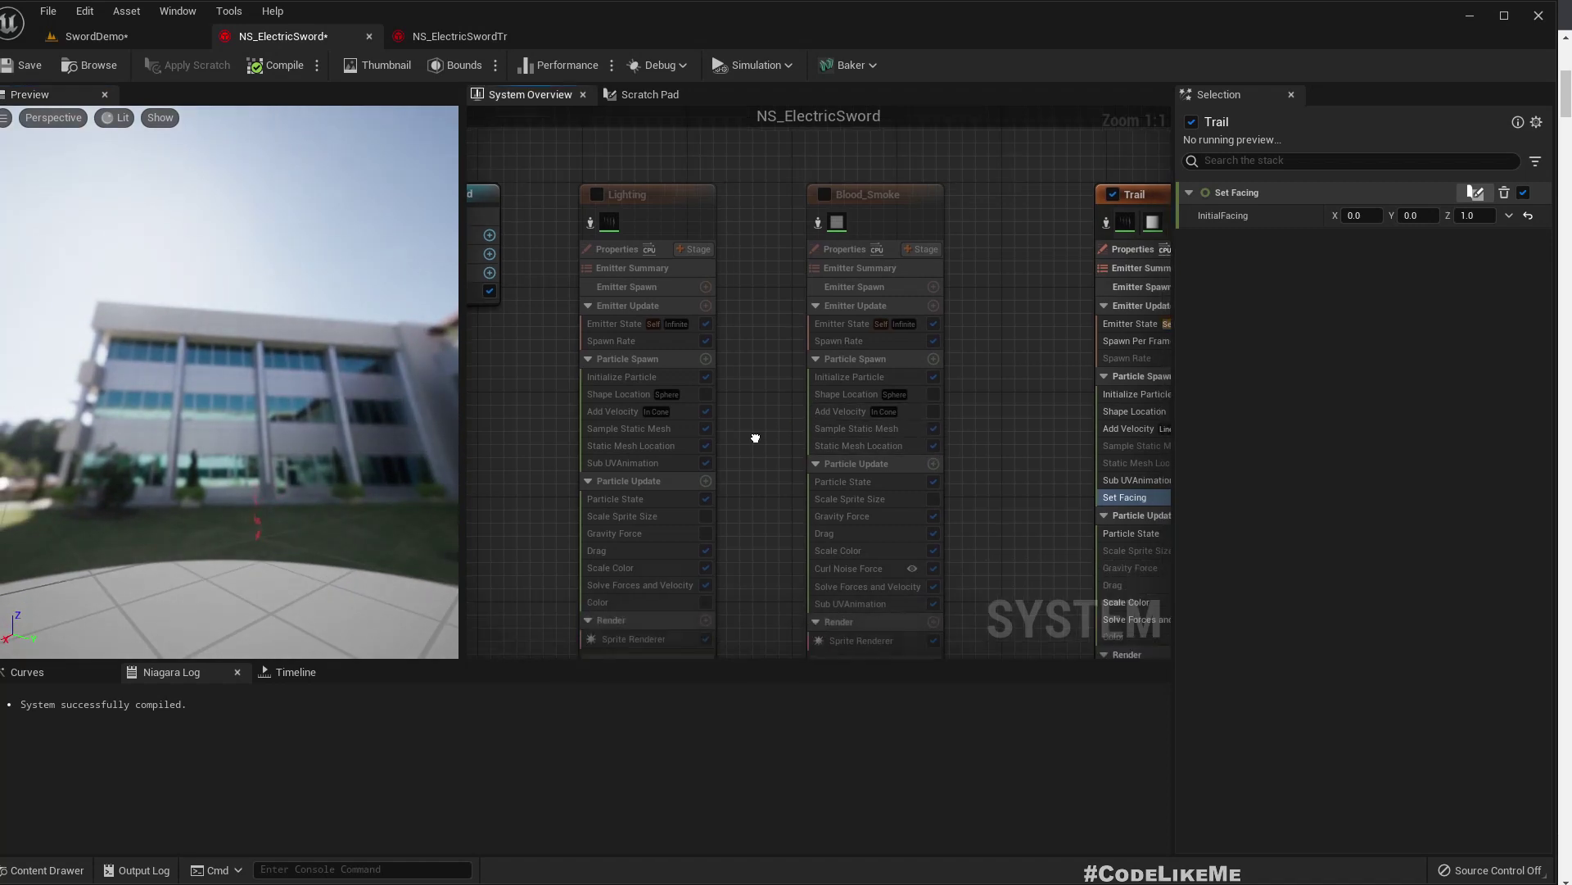
Change the Trail's Initialize Particle lifetime mode to Direct Set with a lifetime of 0.1
left_click(848, 302)
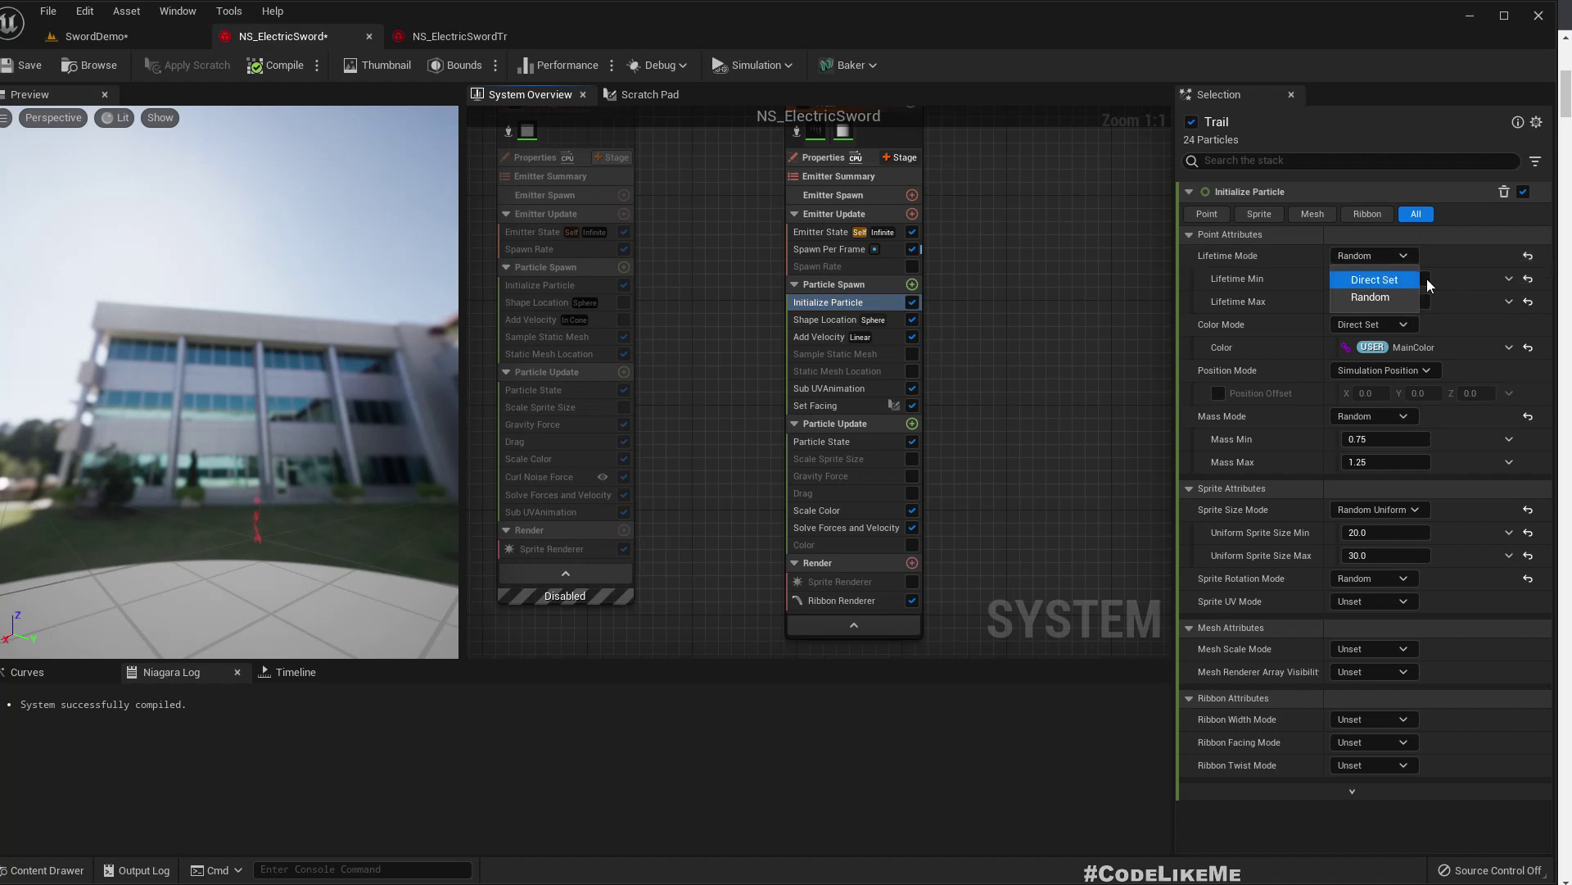
left_click(1412, 278)
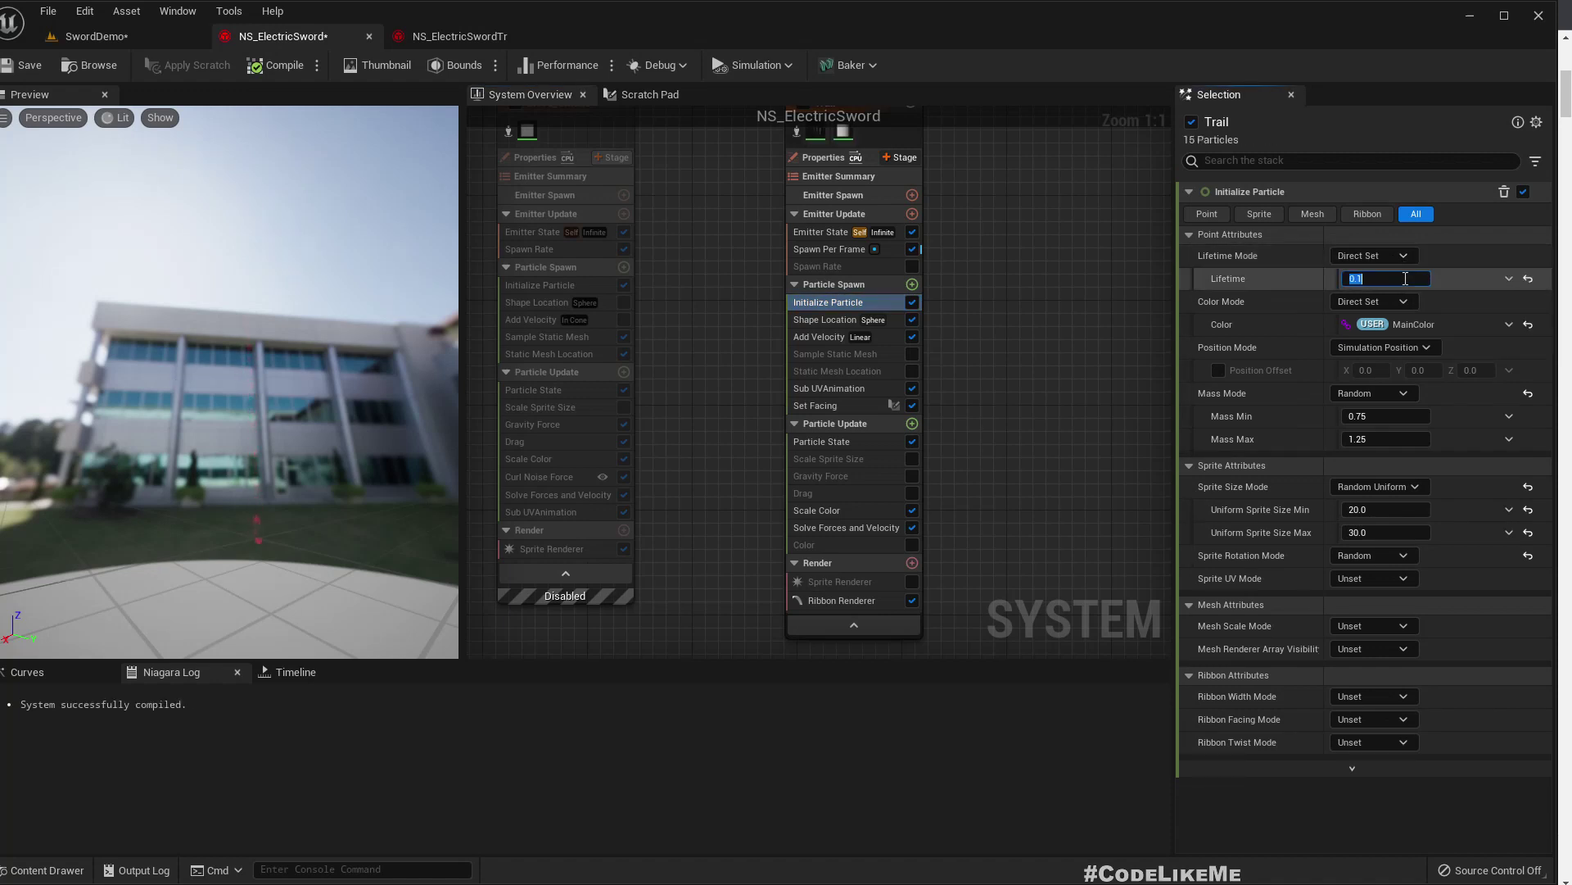
left_click_drag(250, 517, 275, 525)
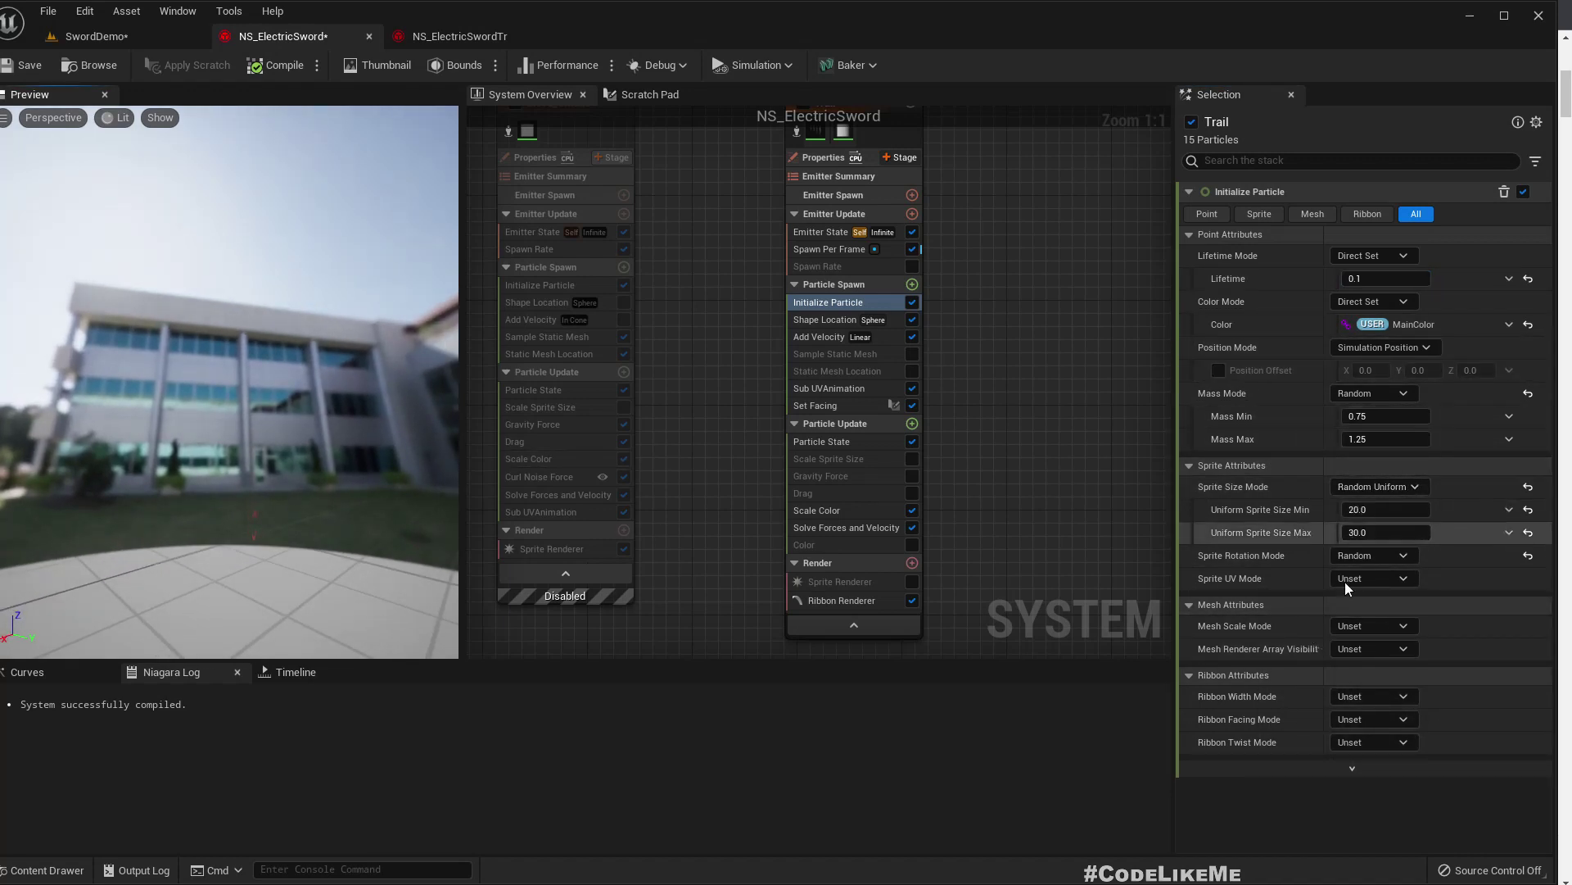
Change the Trail's ribbon width mode to Direct Set with a ribbon width of 50 and inspect the wider ribbon
left_click(1369, 701)
left_click(1377, 739)
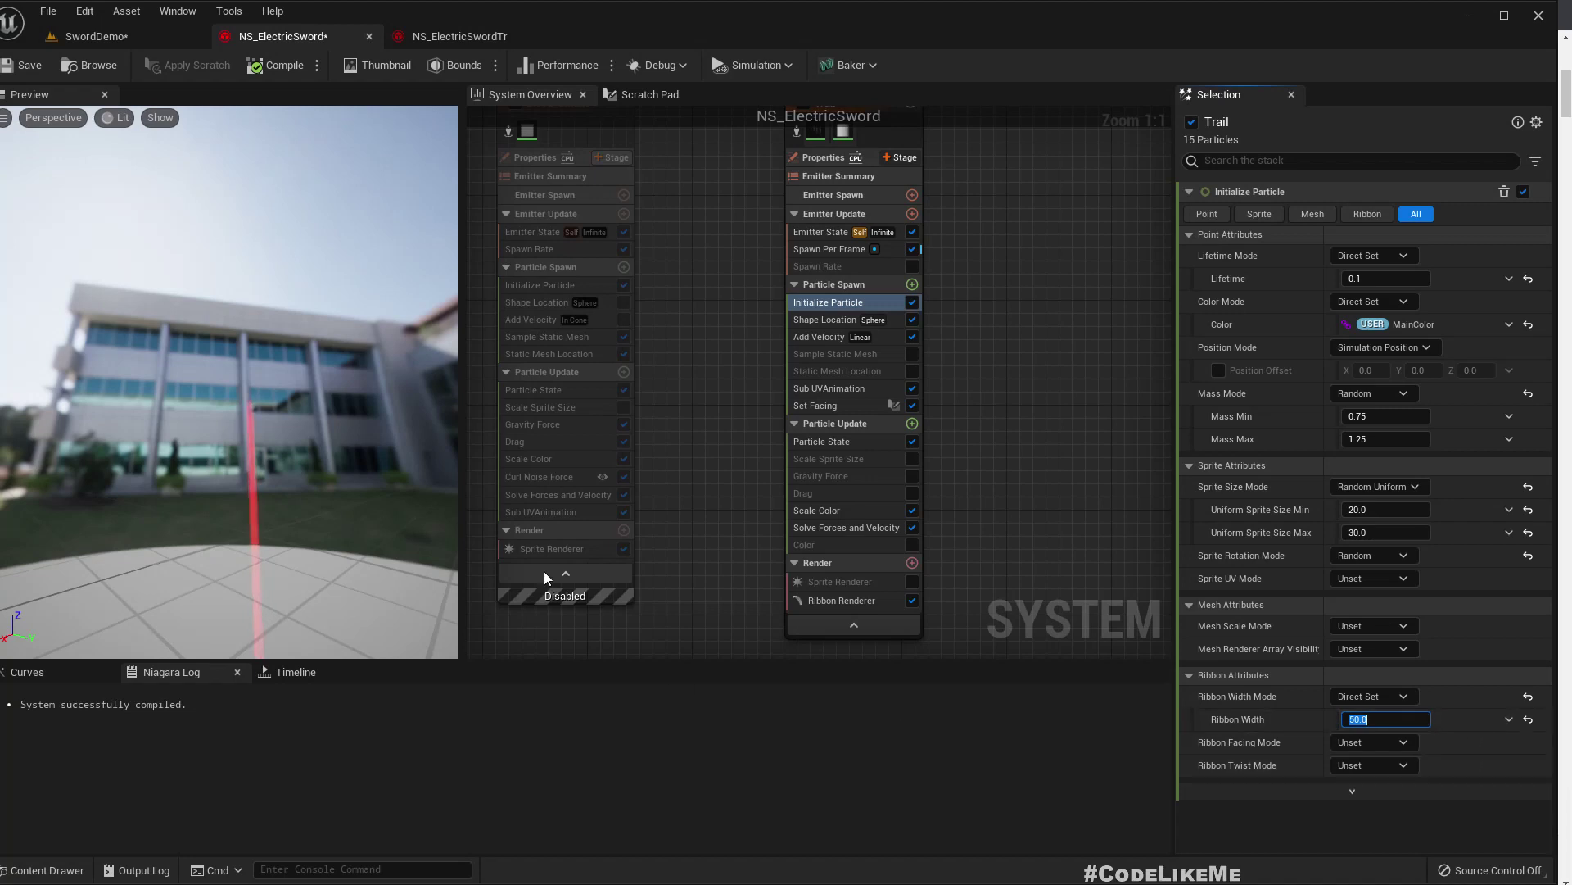
left_click_drag(270, 459, 328, 475)
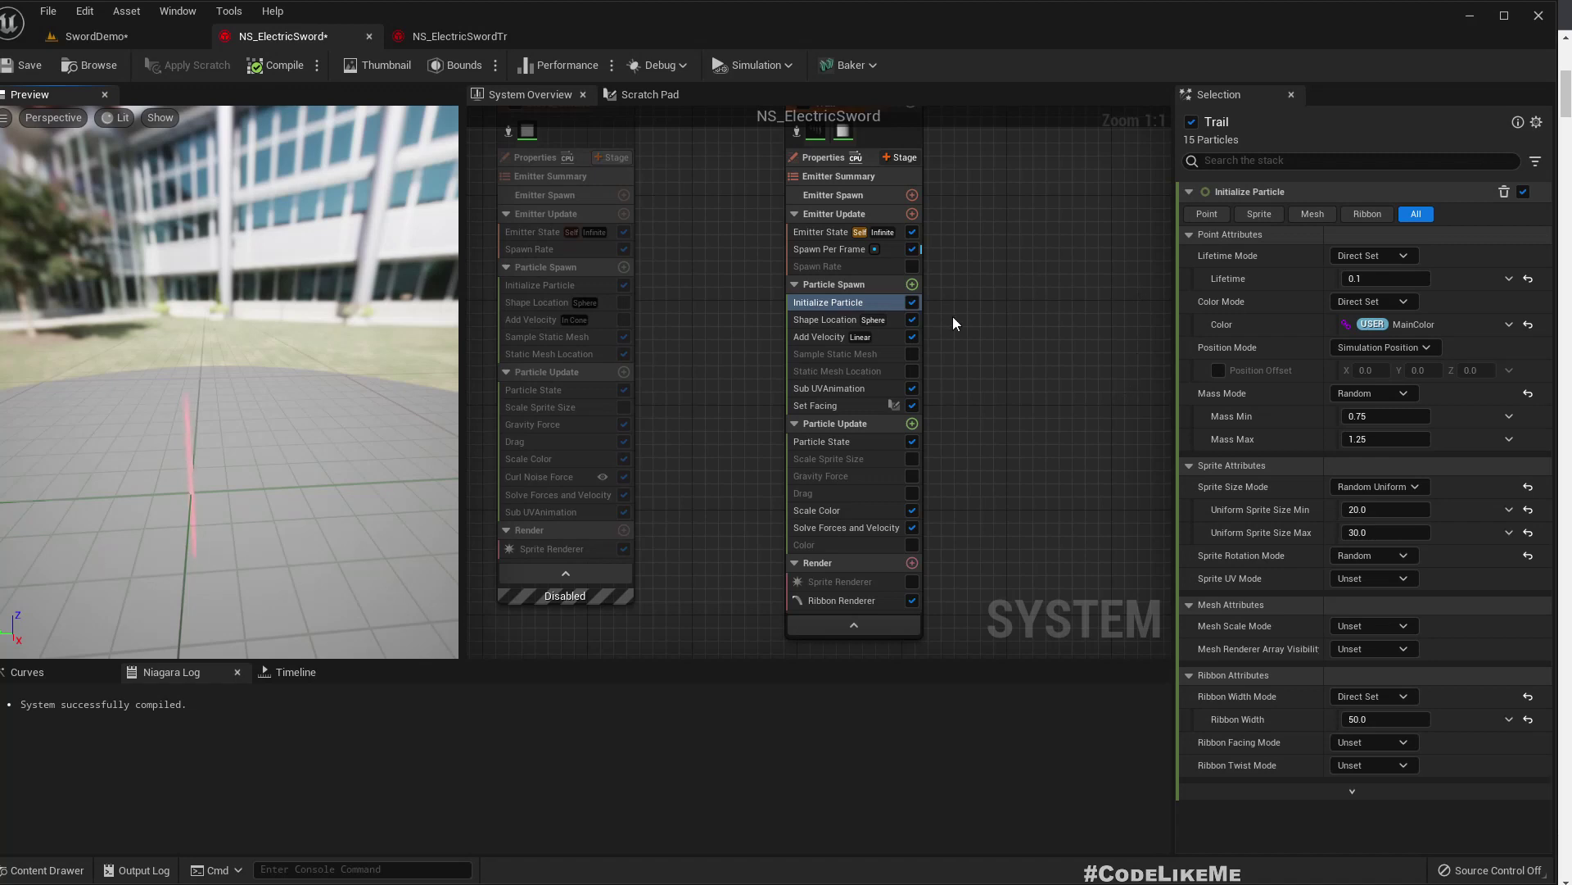
Set the Set Facing module's InitialFacing vector to X 0, Y 1, Z 0 and view the ribbon from another angle
left_click(841, 406)
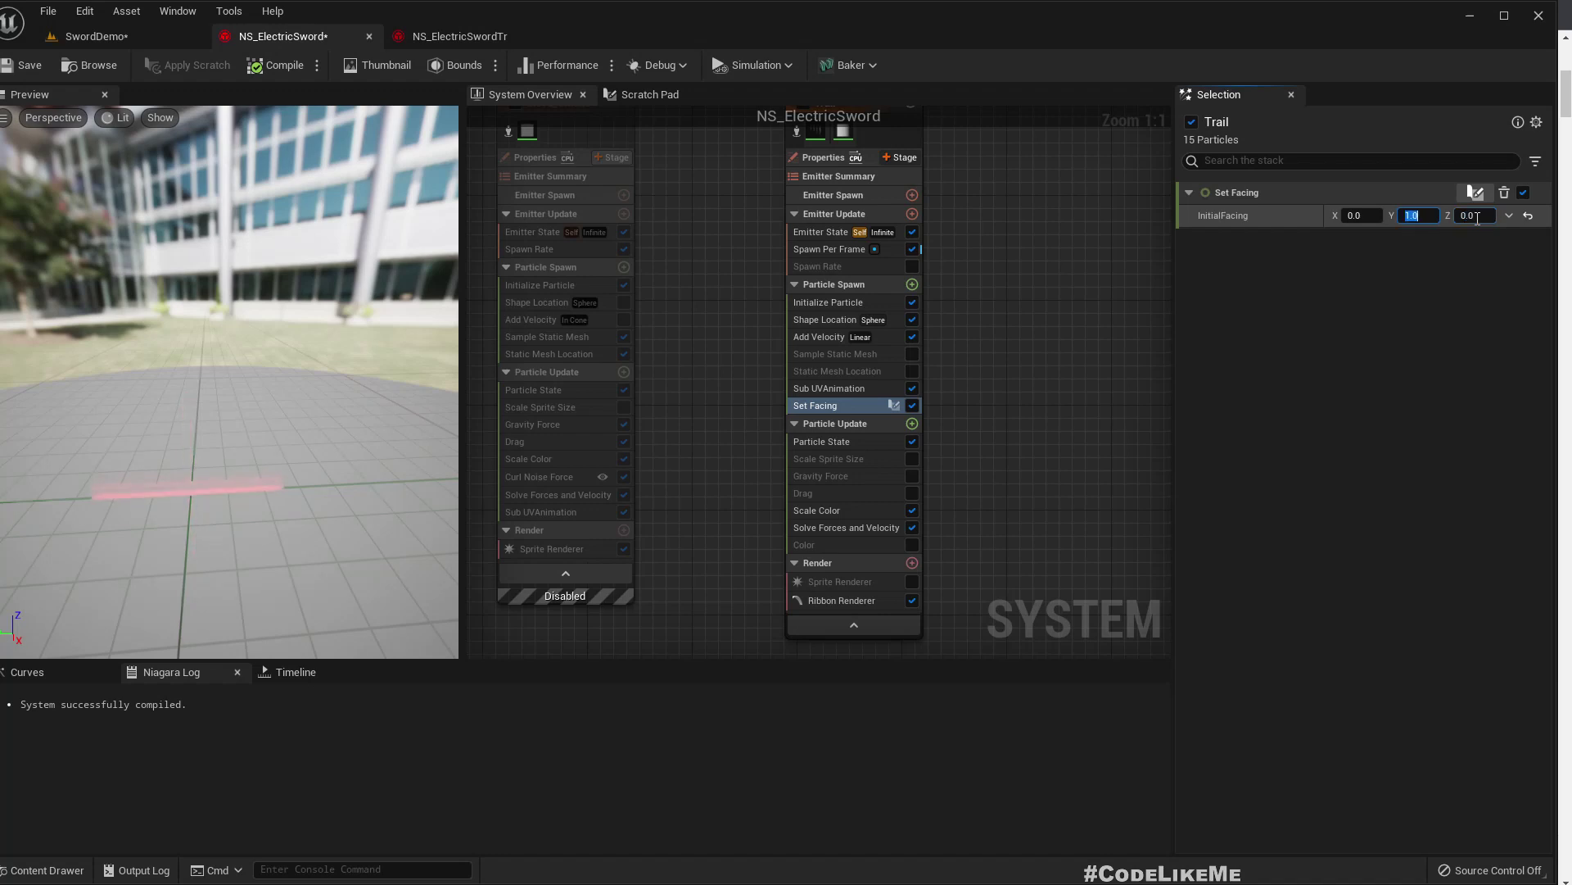
left_click_drag(114, 410, 295, 433)
Re-enable the Lighting and Blood_Smoke emitters and view the combined effect in the preview
right_click_drag(761, 243, 983, 345)
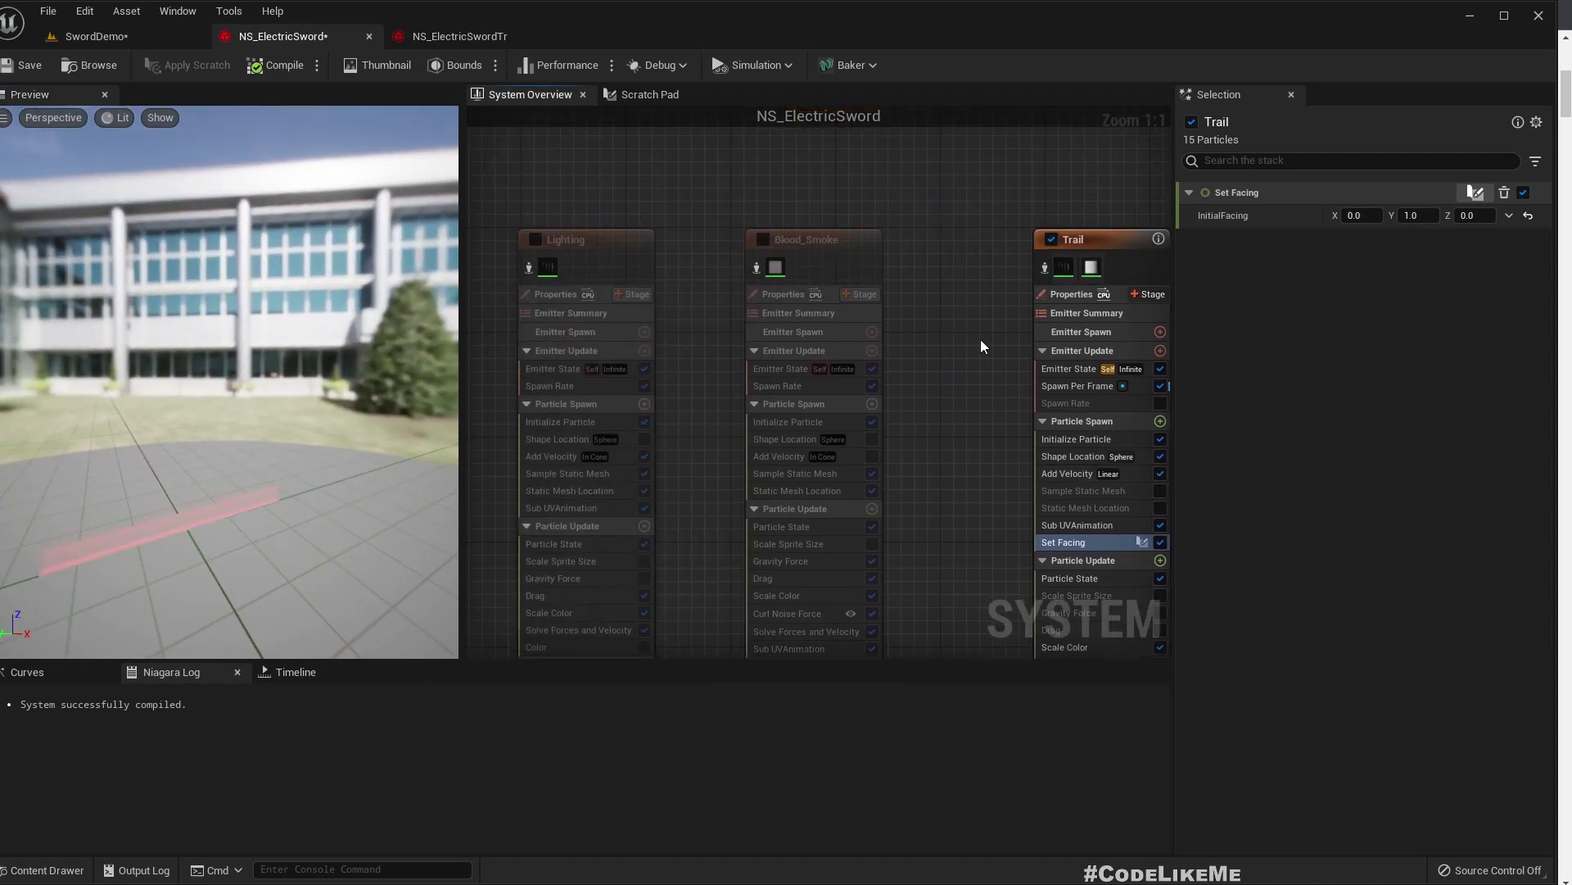
left_click(535, 239)
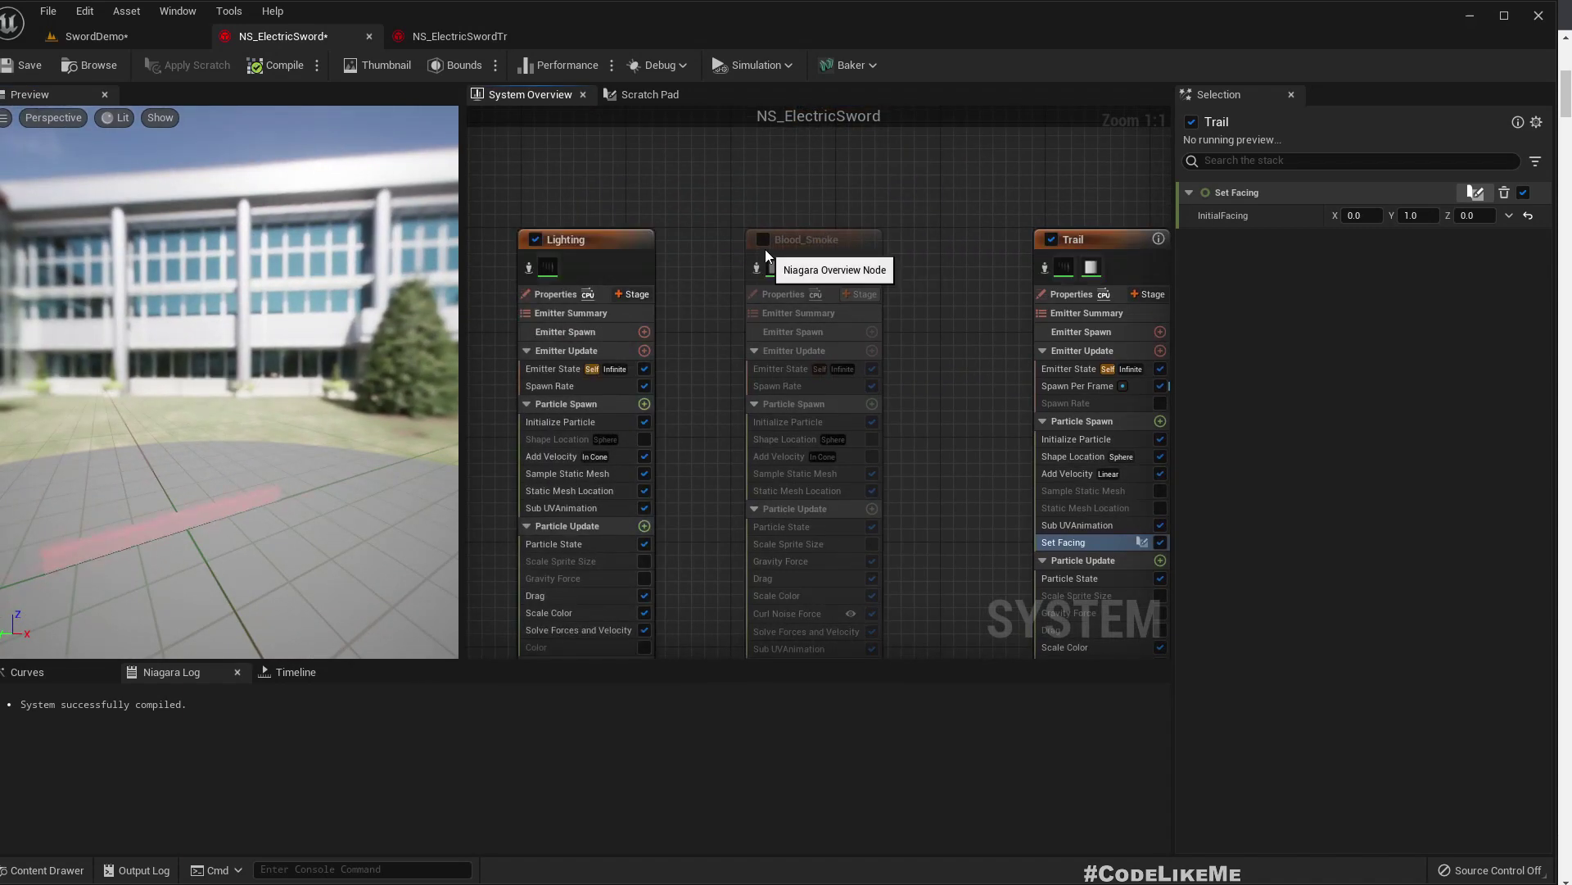
left_click(762, 239)
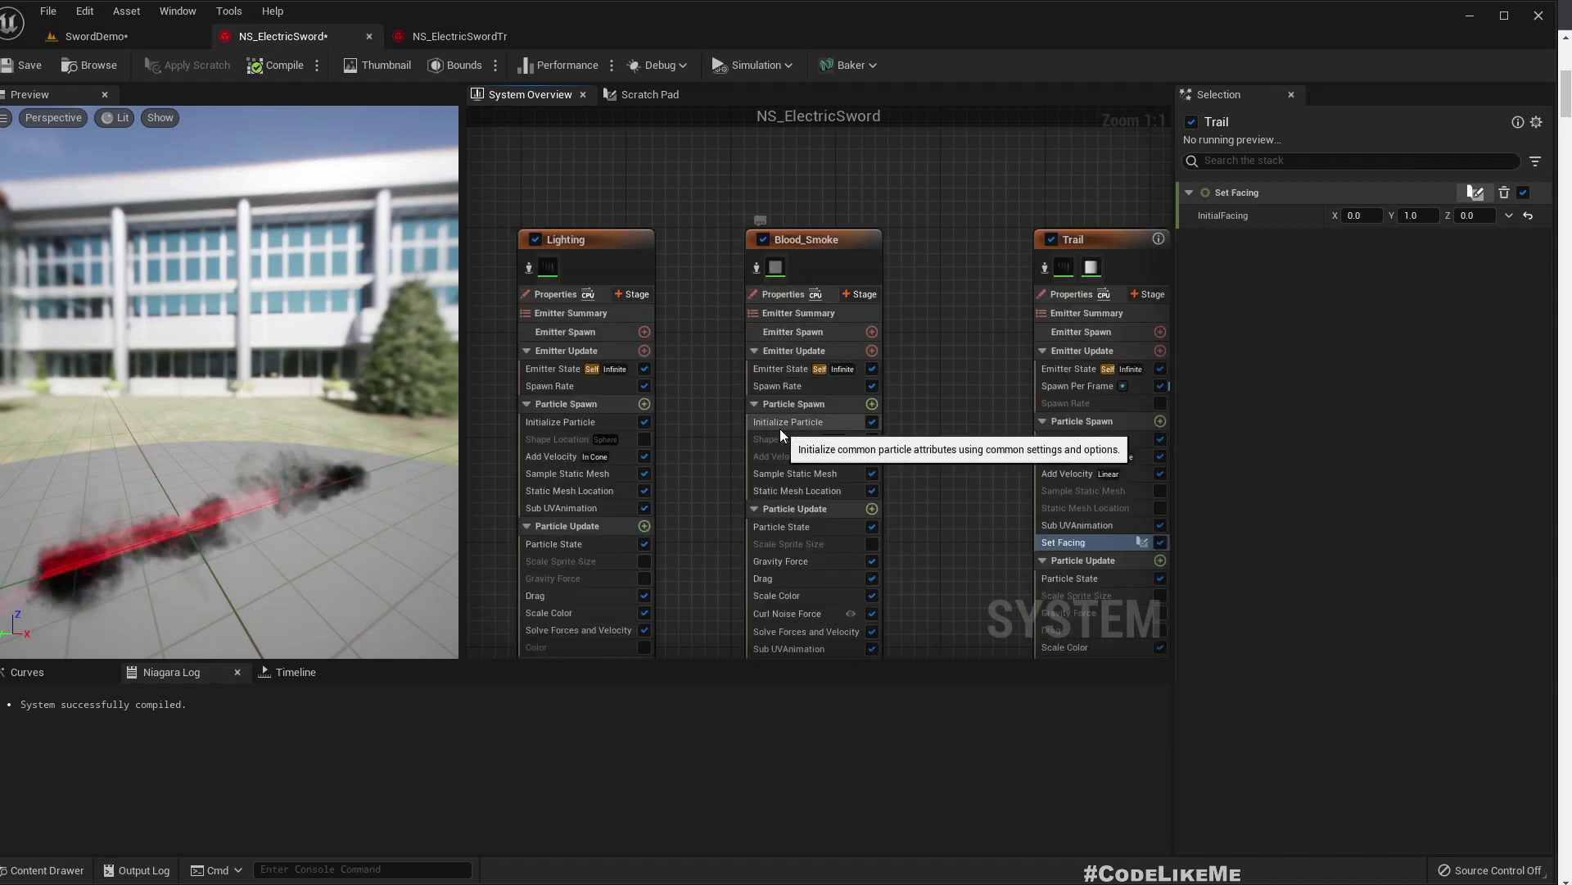
left_click_drag(296, 480, 168, 475)
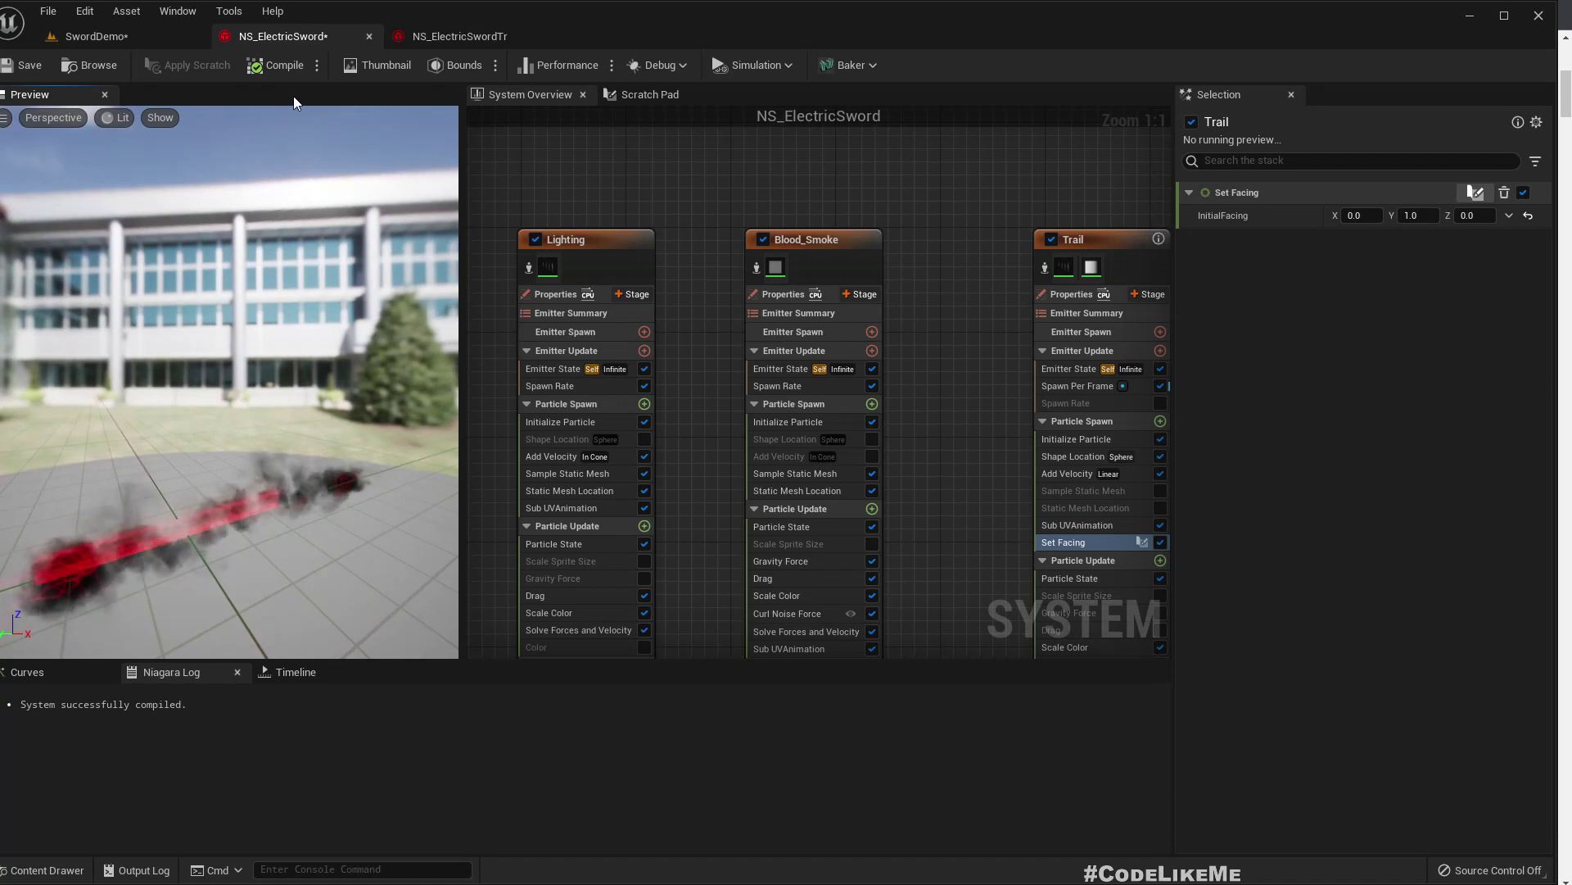
Play the SwordDemo level to examine the trails on the swinging swords, stop the session, and return to NS_ElectricSword
left_click(96, 36)
key("s")
right_click_drag(746, 301, 370, 149)
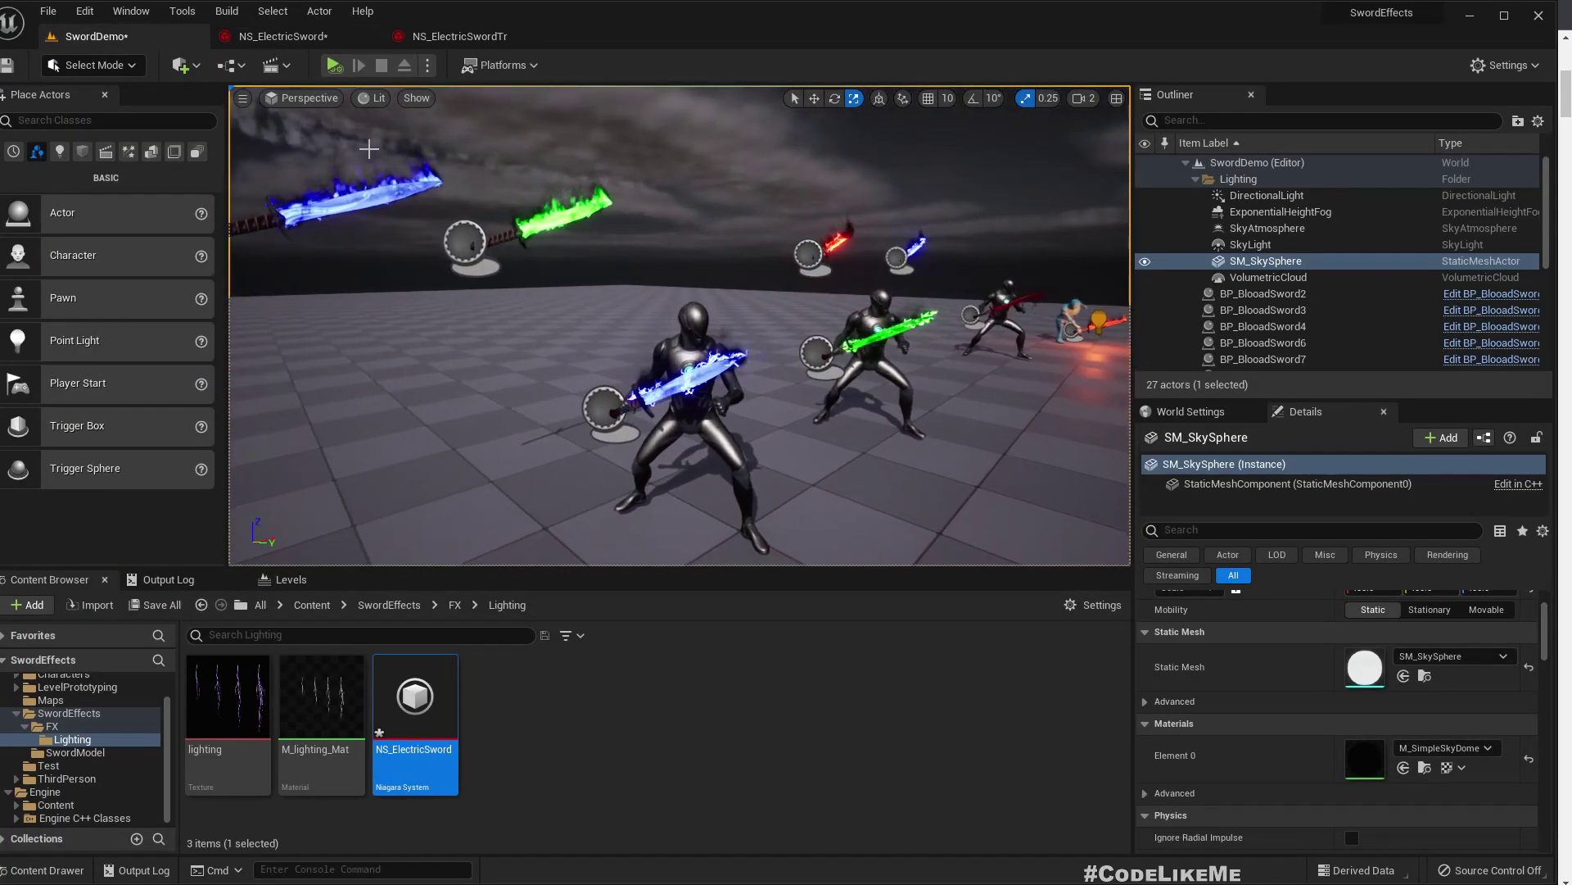
left_click(334, 64)
key("s")
right_click_drag(695, 272, 790, 294)
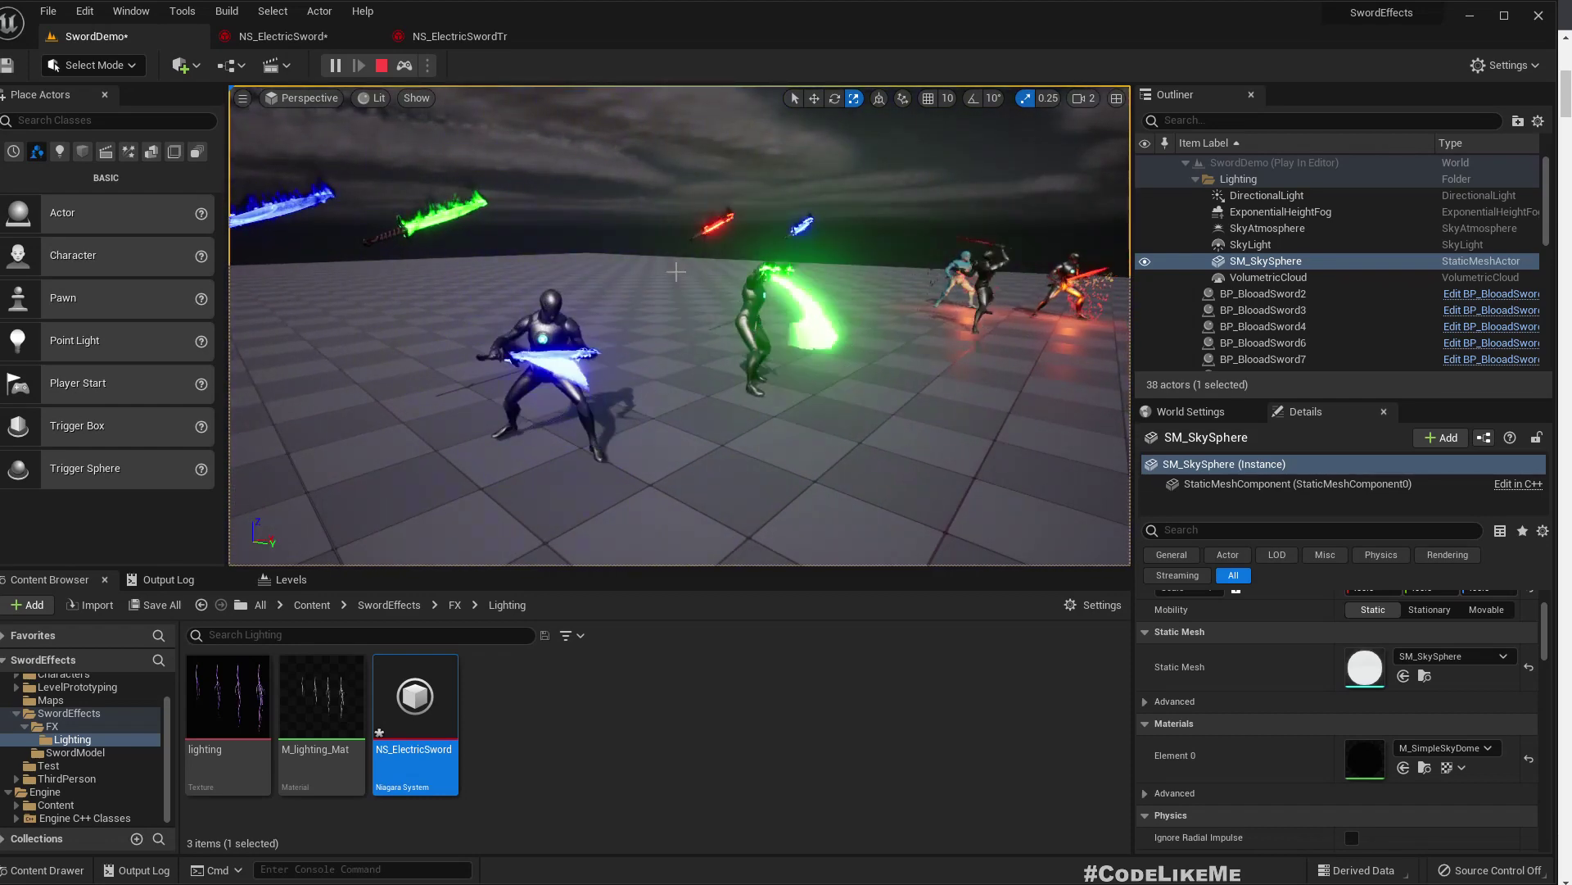
right_click_drag(695, 271, 691, 221)
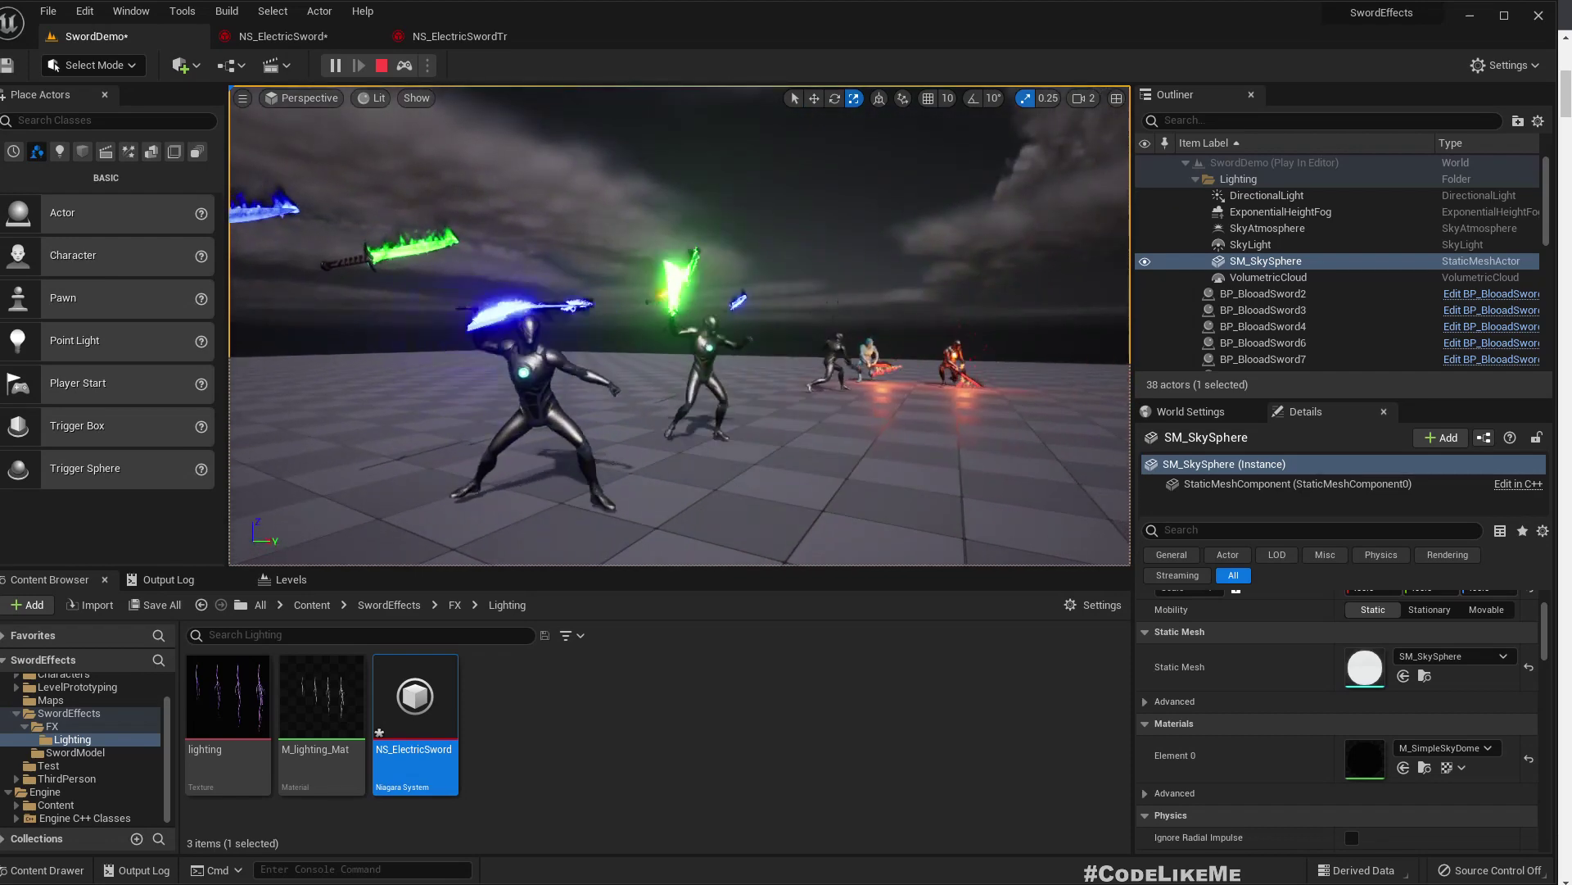
key("Escape")
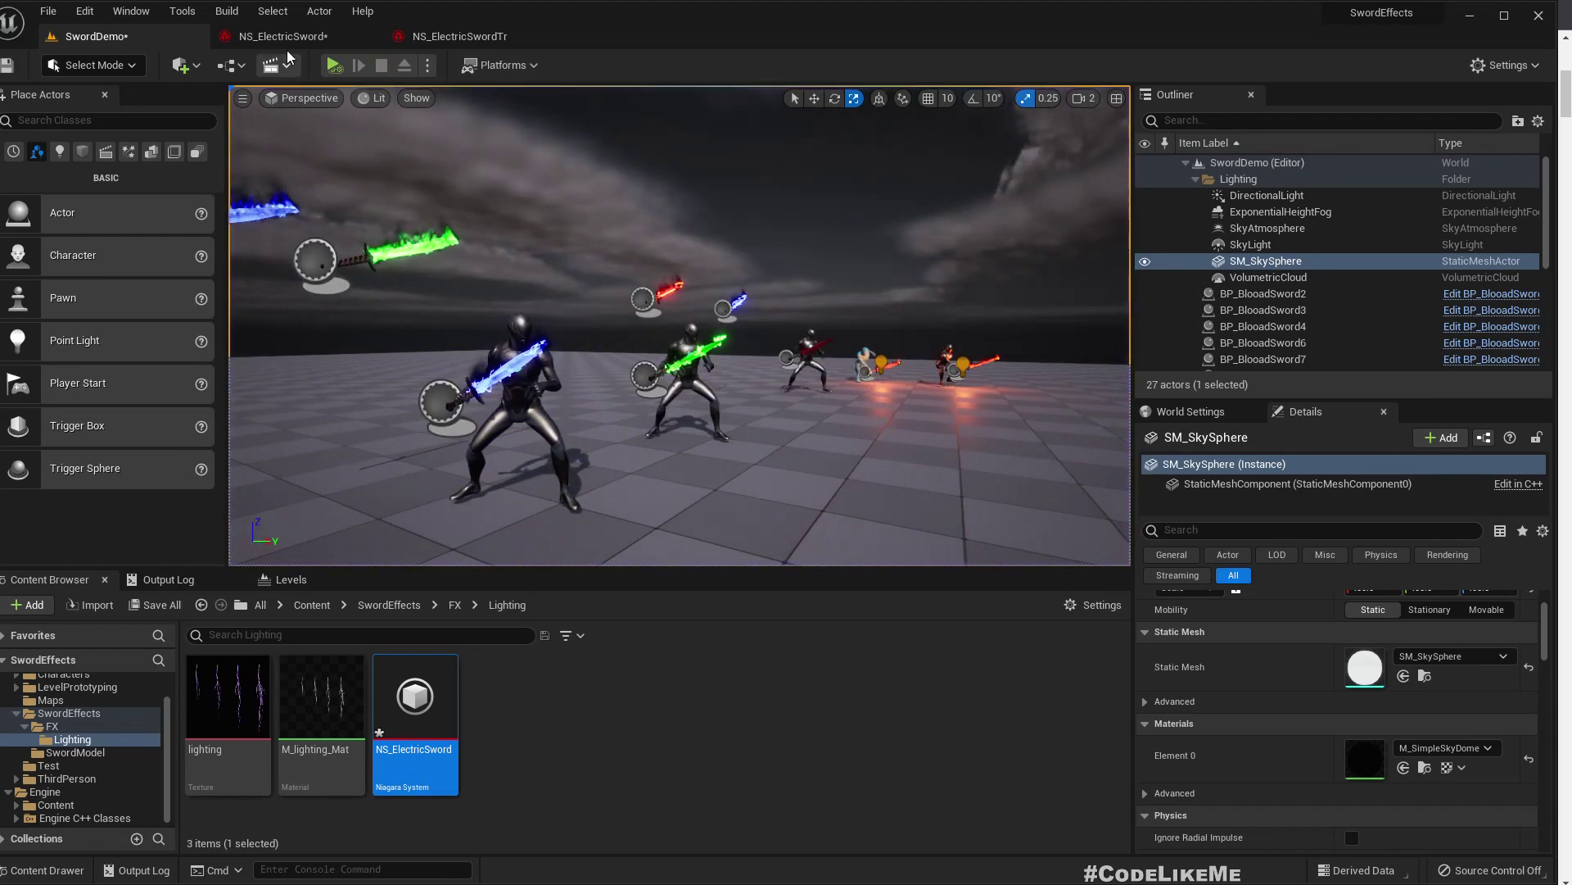
left_click(283, 36)
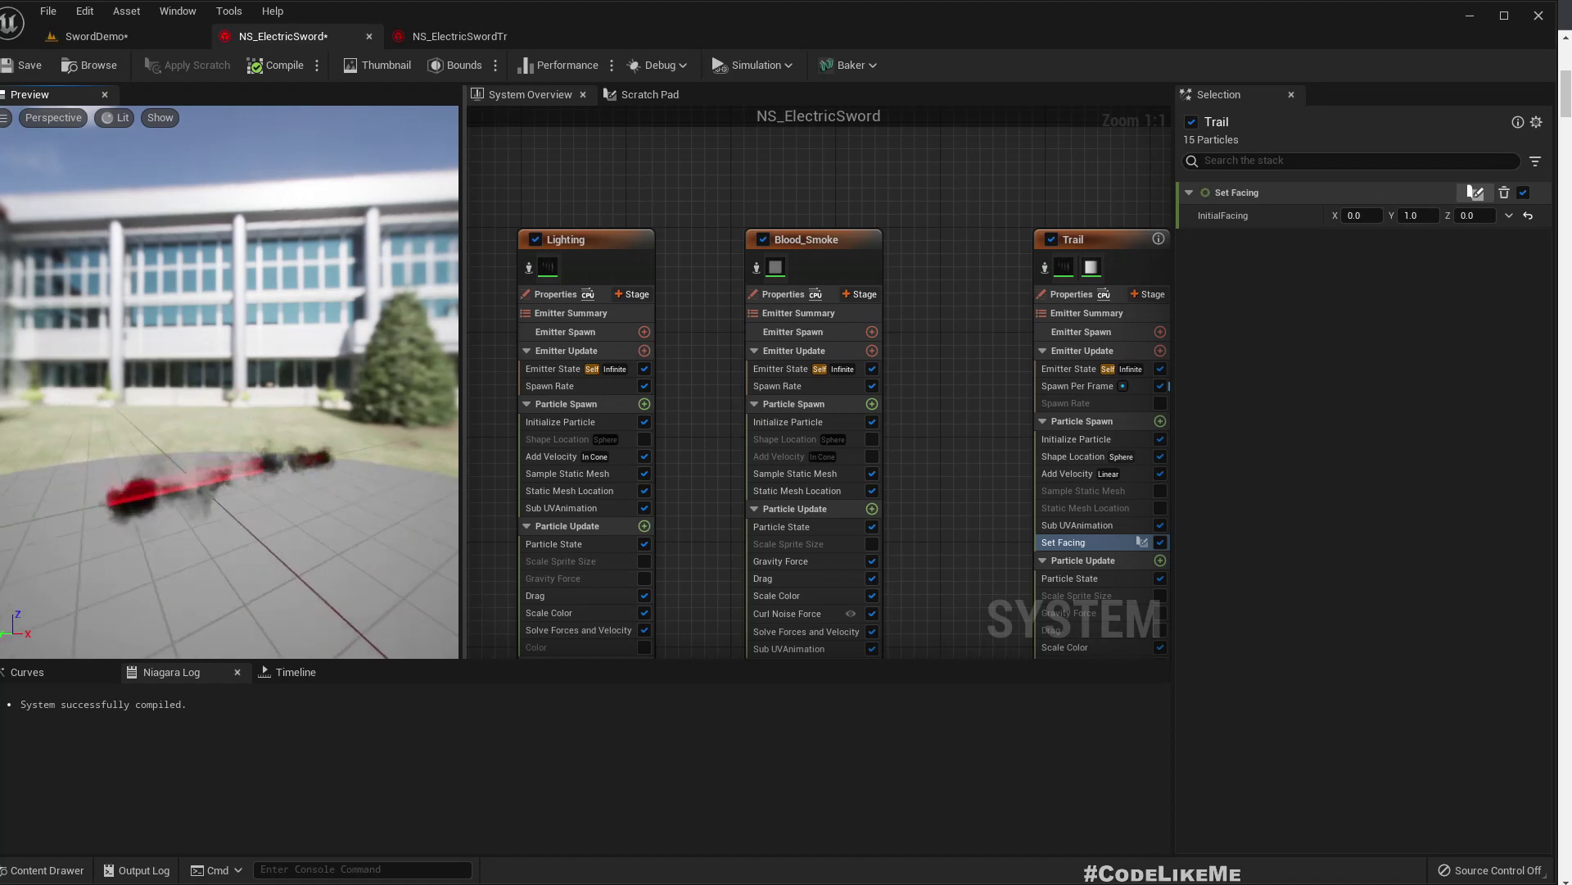
mouse_move(330, 434)
left_mouse_down()
mouse_move(270, 430)
mouse_move(330, 434)
left_mouse_up()
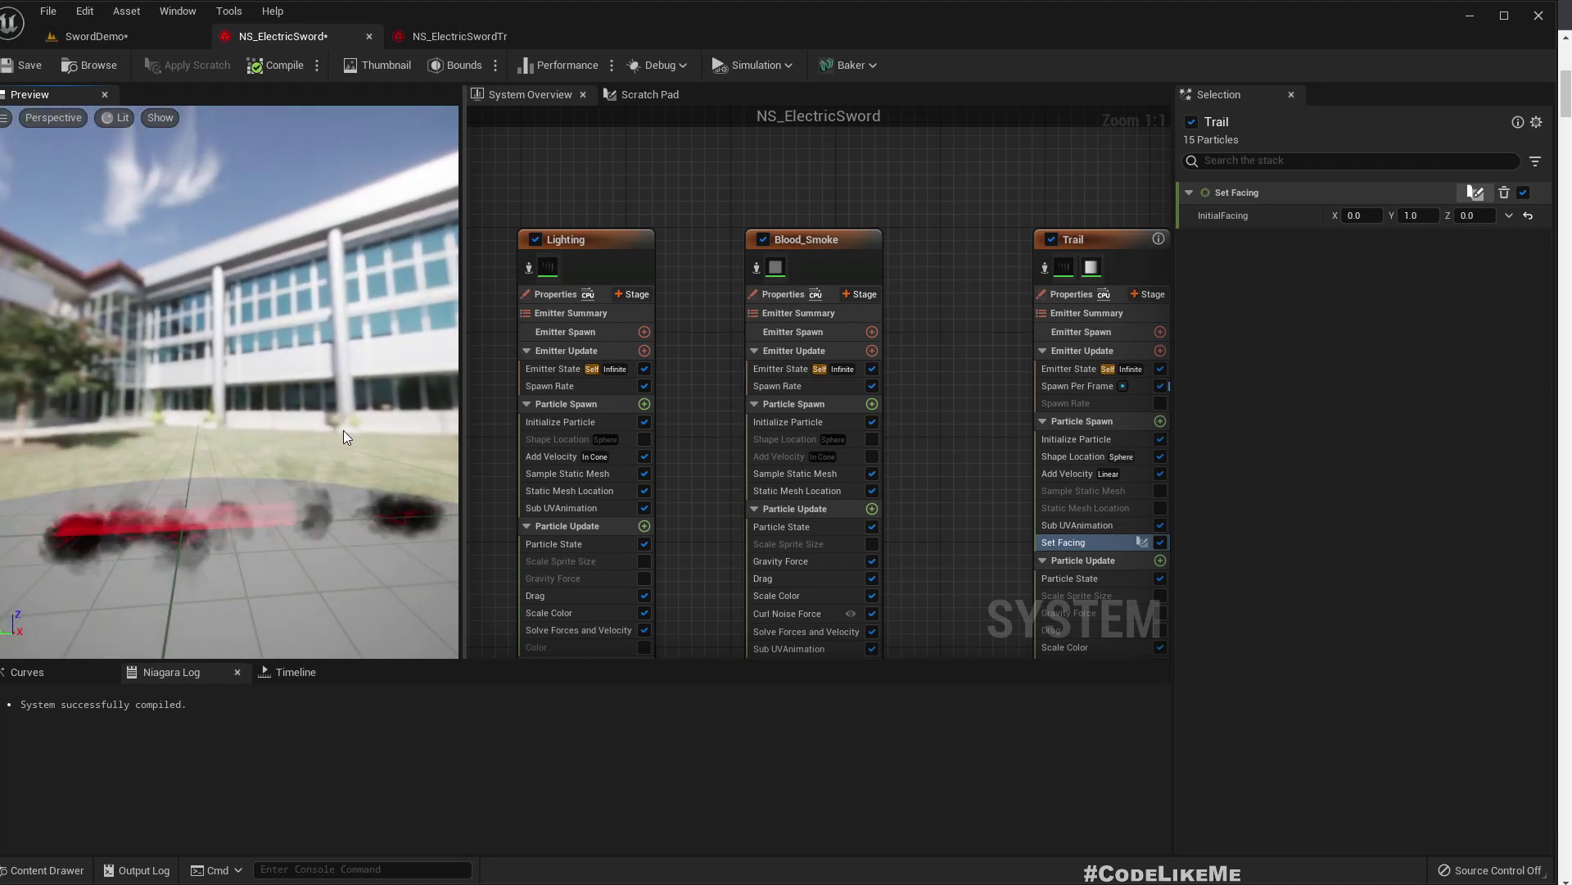
Change the Trail's Shape Location primitive to Box / Plane with a box size of X 1, Y 1, Z 1
right_click_drag(344, 436, 344, 459)
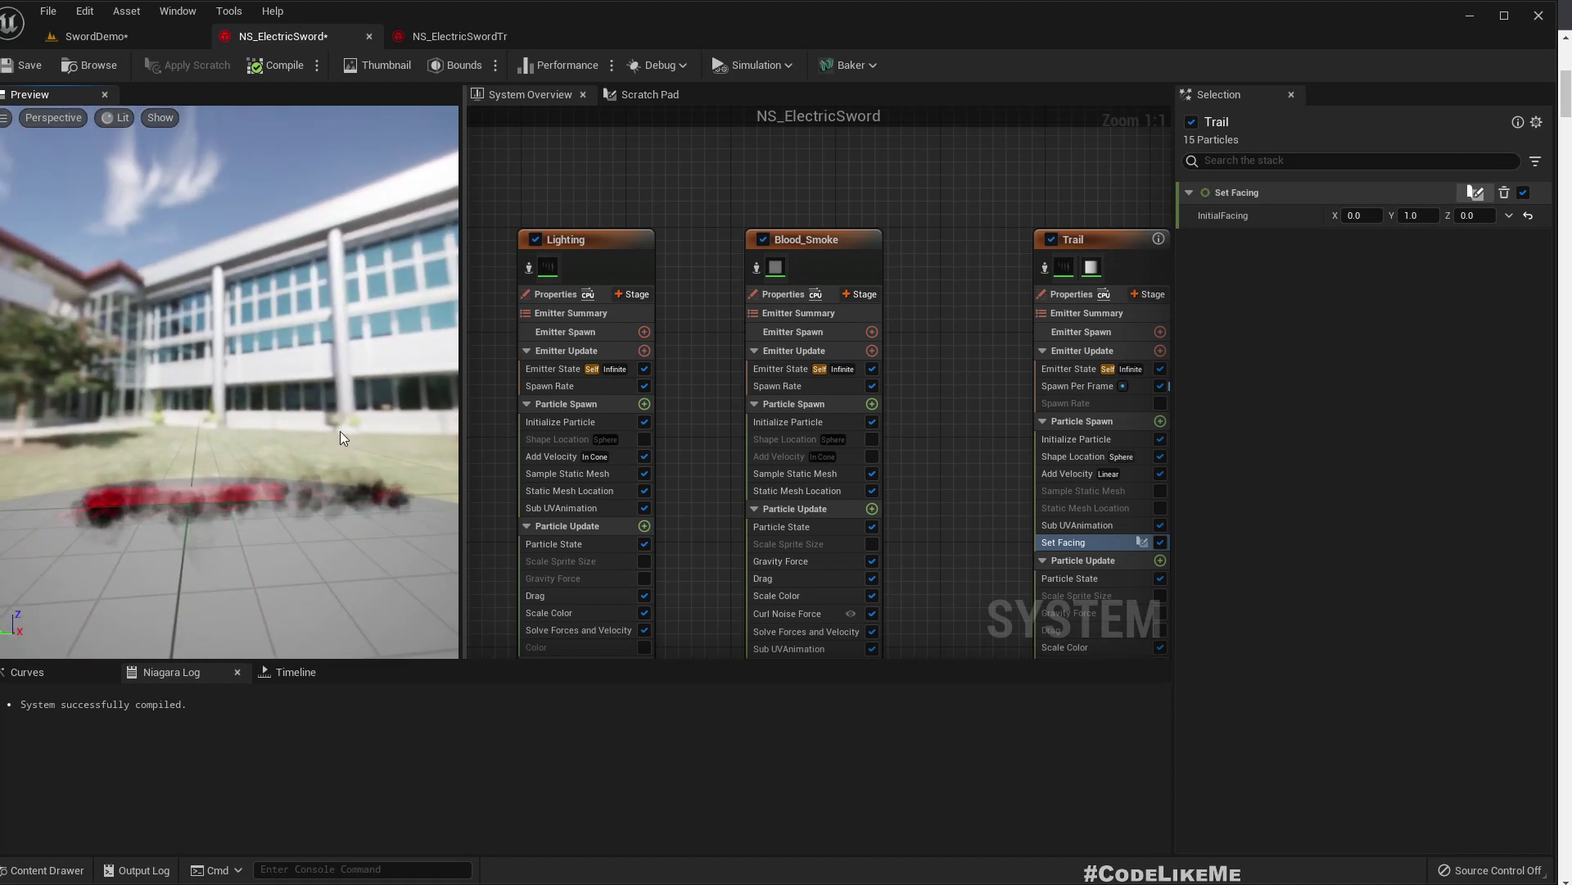
right_click_drag(1171, 496, 980, 425)
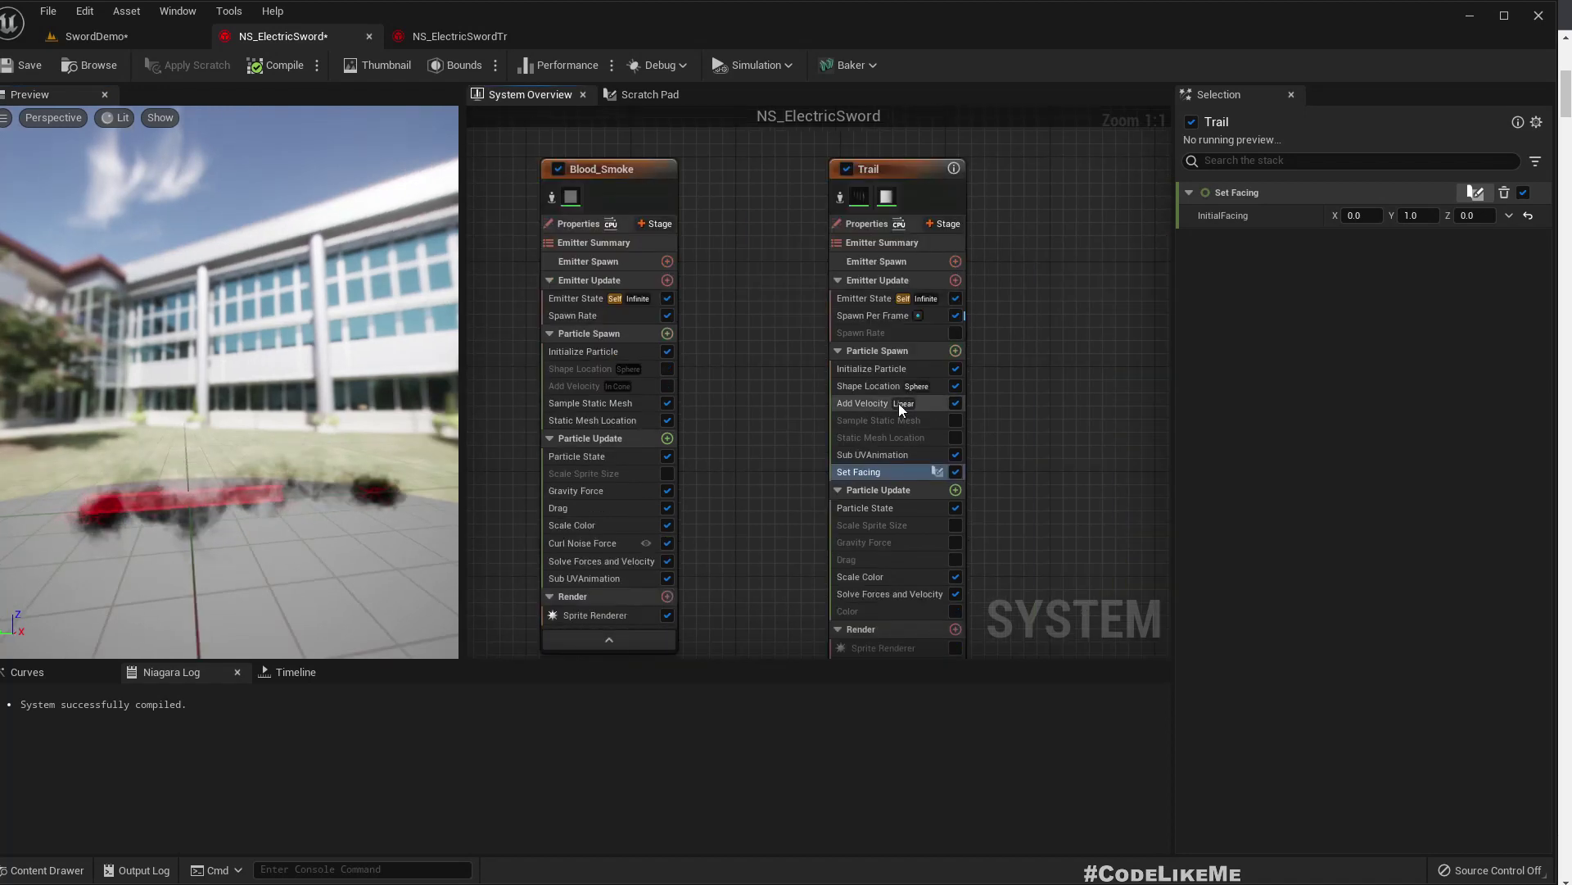
left_click(853, 388)
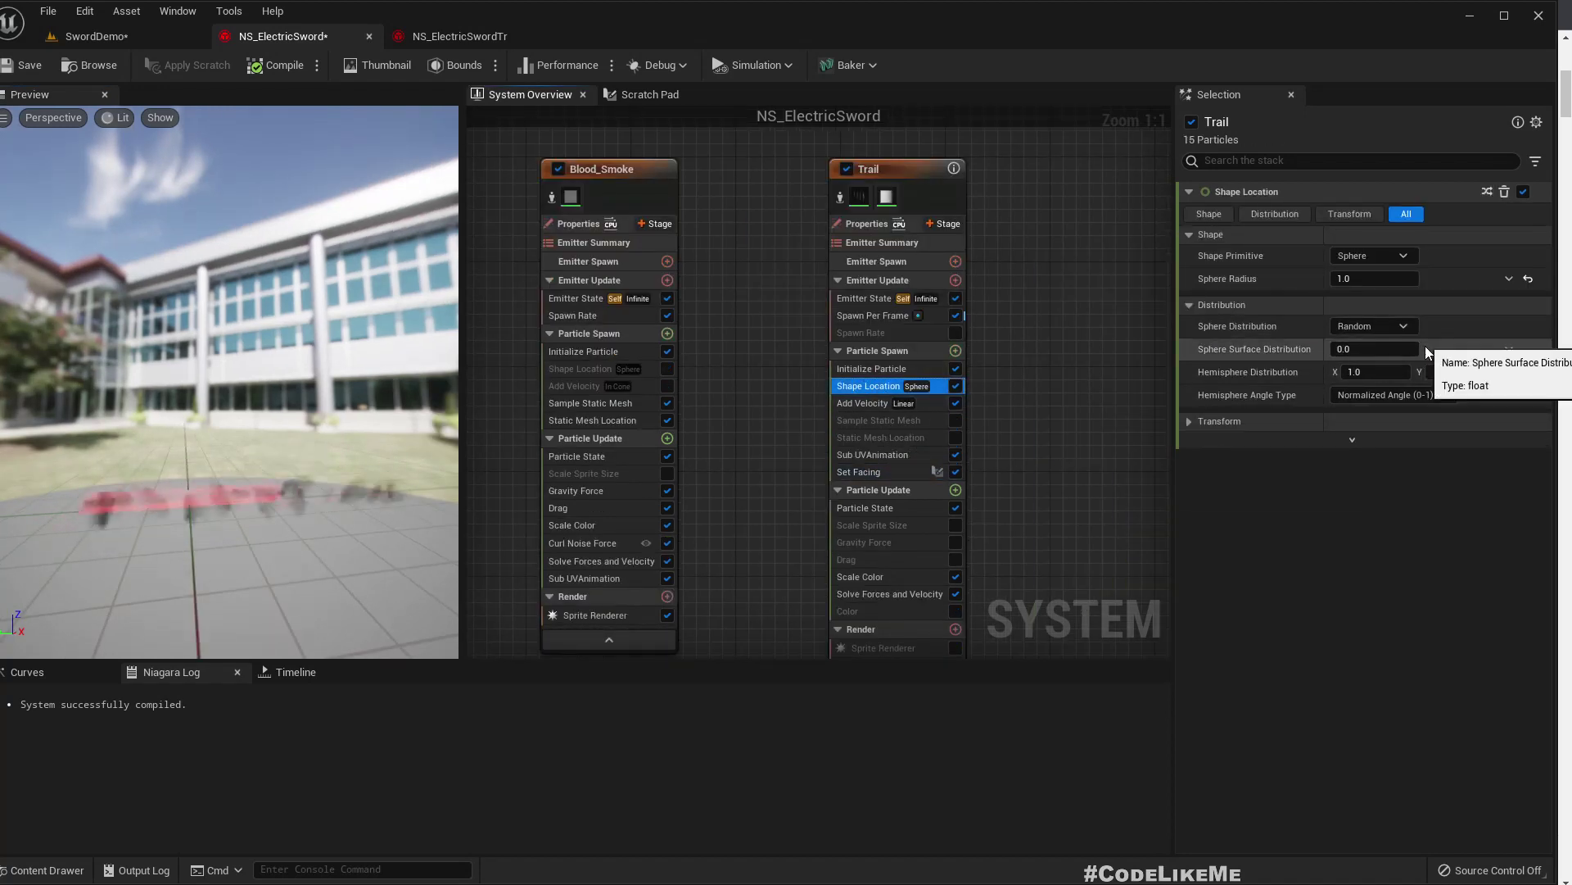
left_click(1364, 256)
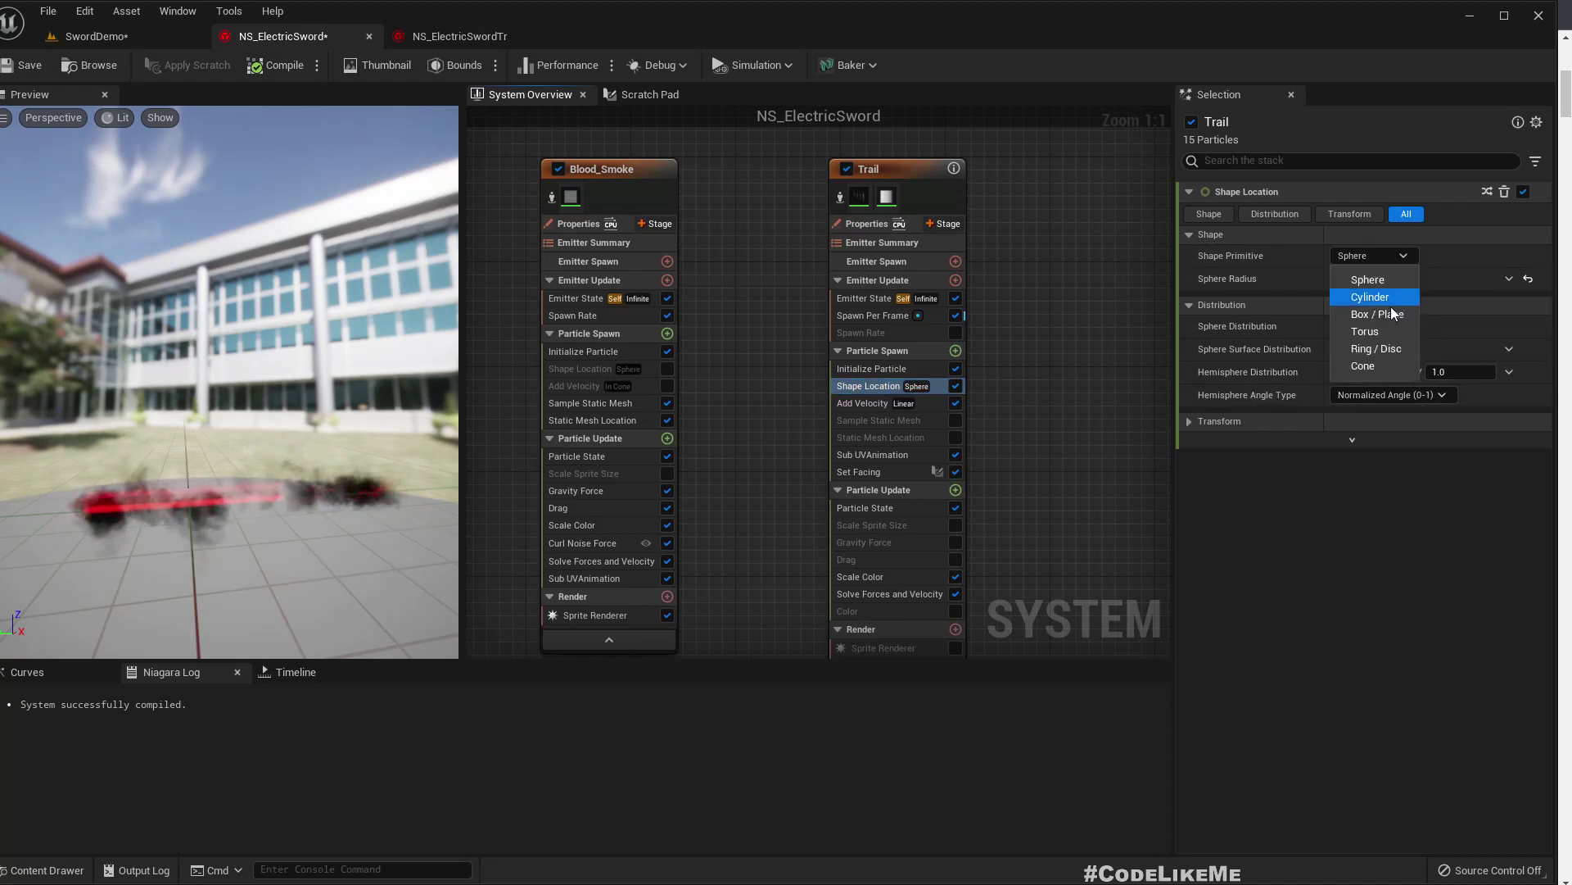
left_click(1390, 316)
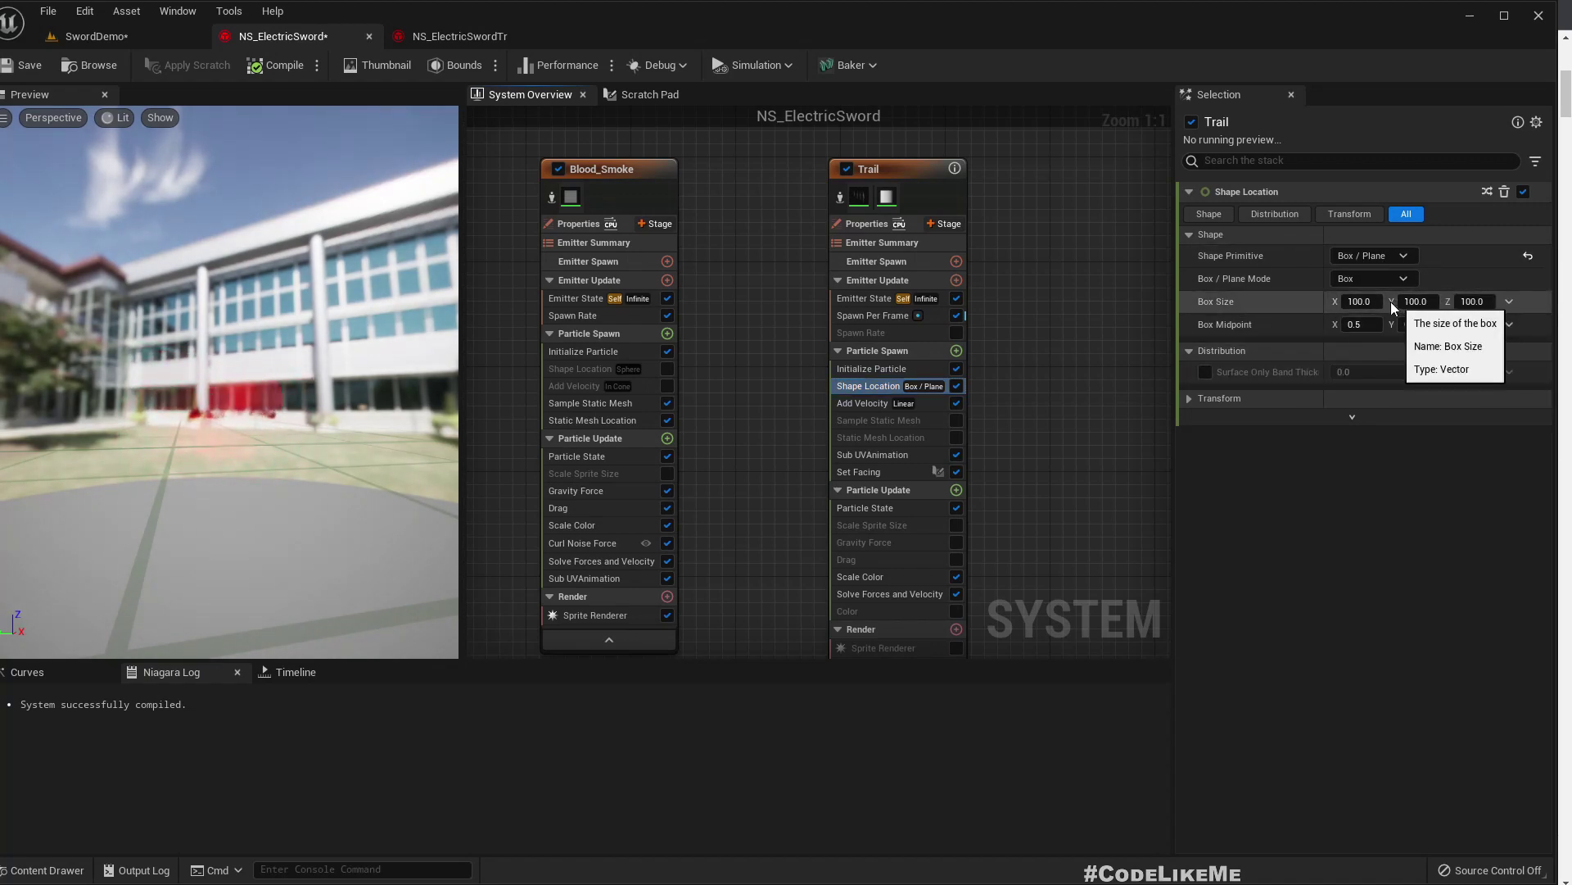
left_click(1363, 302)
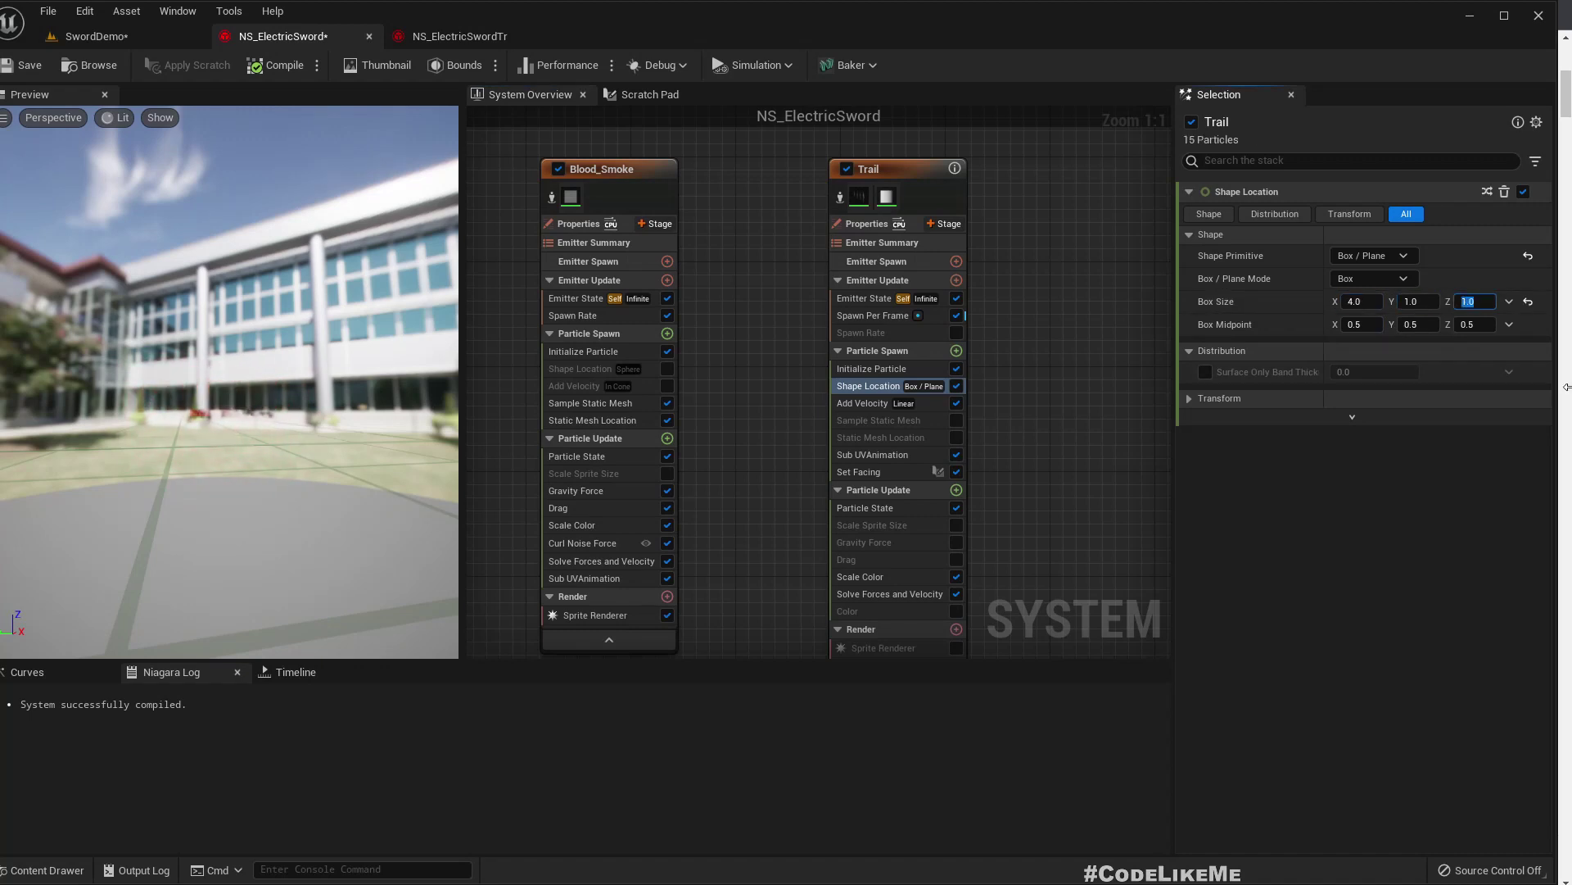
left_click_drag(252, 397, 247, 492)
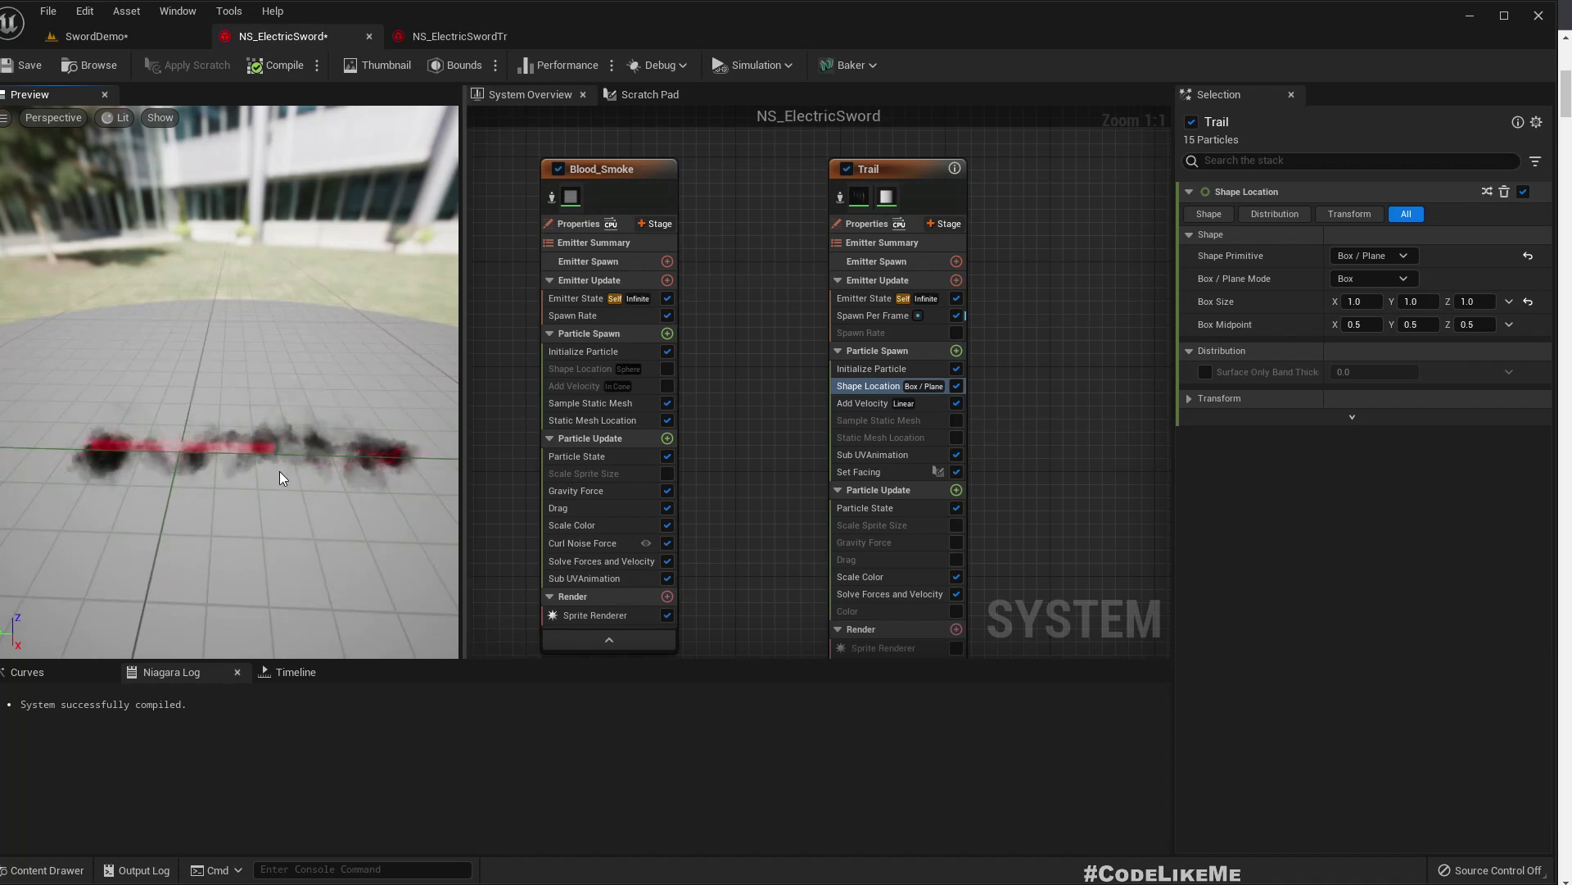
Set the Trail's Box Midpoint Y to 25 and inspect the shifted ribbon in the preview
left_click_drag(278, 470, 262, 483)
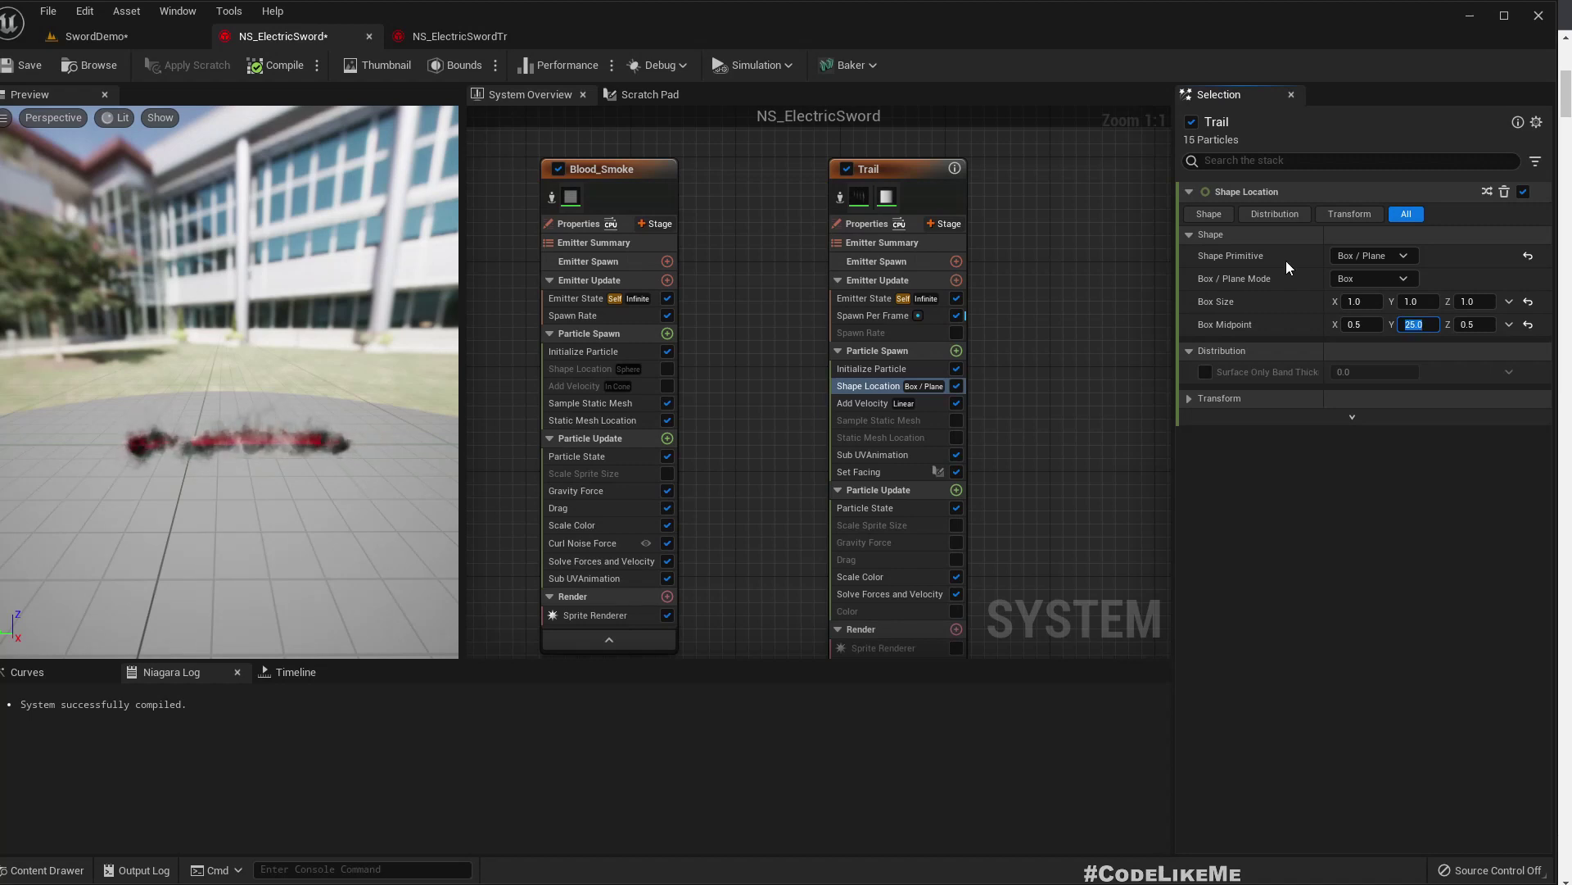
scroll(266, 476, "up", 4)
mouse_move(267, 476)
left_mouse_down()
mouse_move(273, 434)
mouse_move(262, 447)
left_mouse_up()
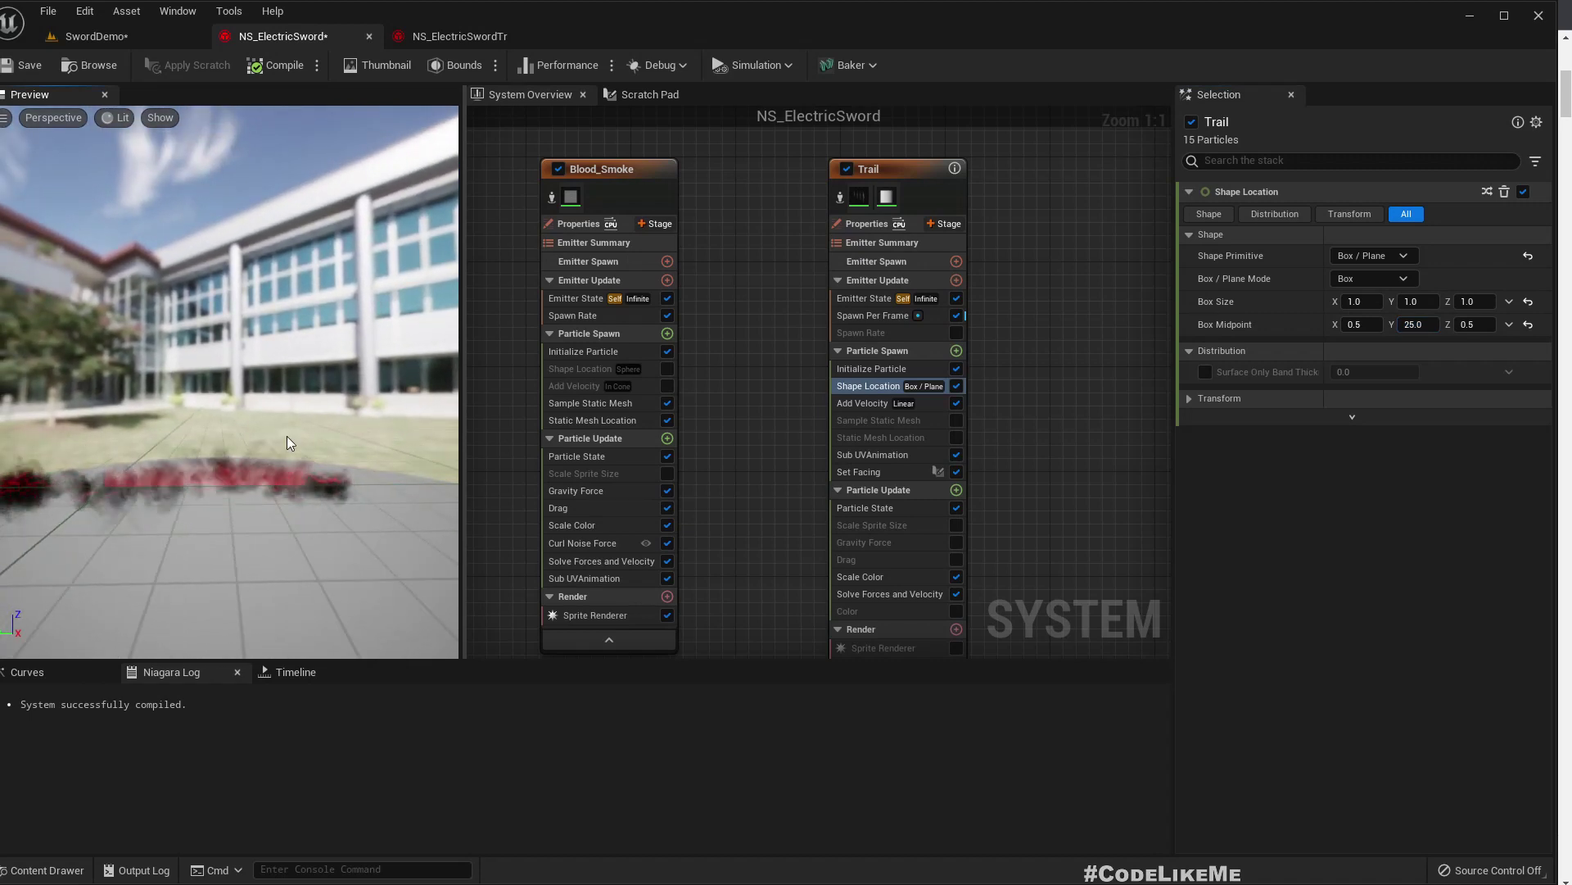
left_click(1509, 324)
key("Escape")
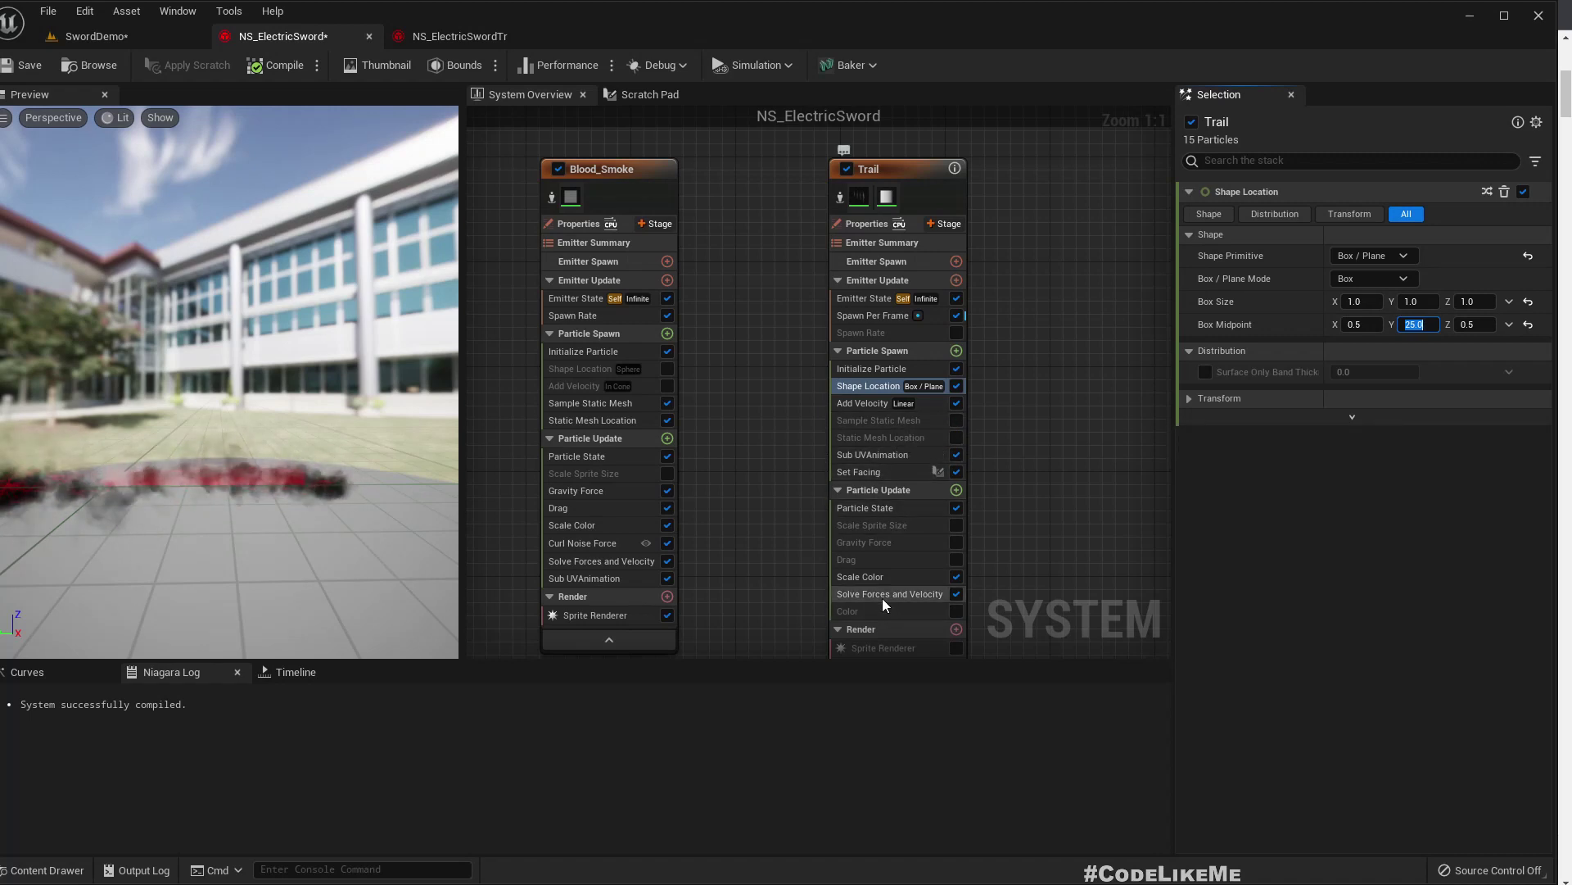
Try Trail ribbon widths of 75 and 100 in Initialize Particle, settle on 80, and compare them in the preview
left_click(869, 368)
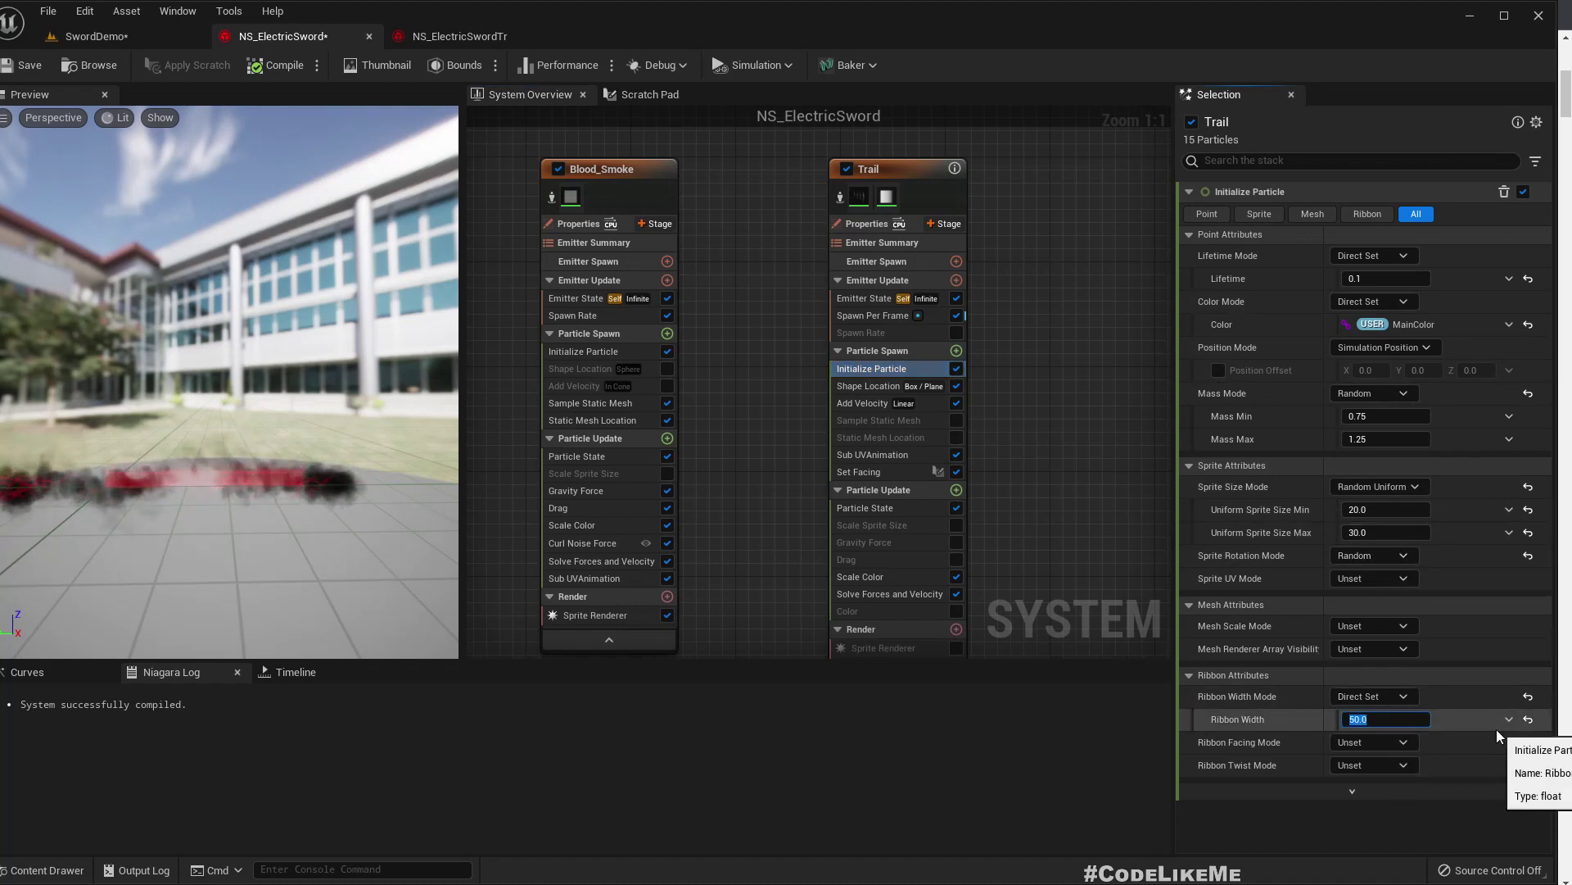
type("75")
key("Return")
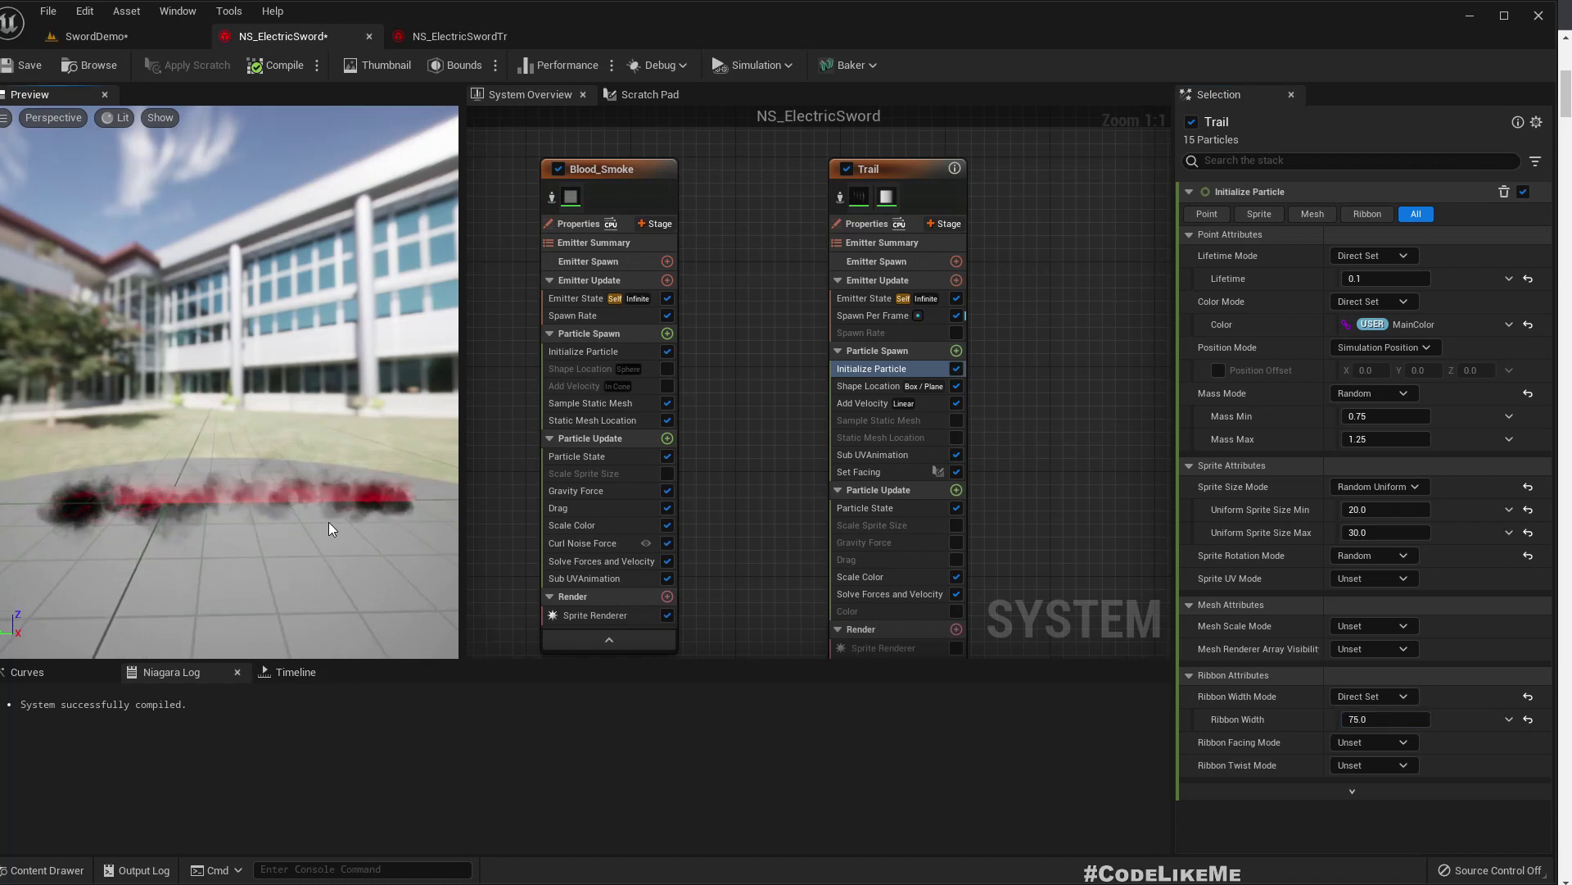
left_click(1378, 719)
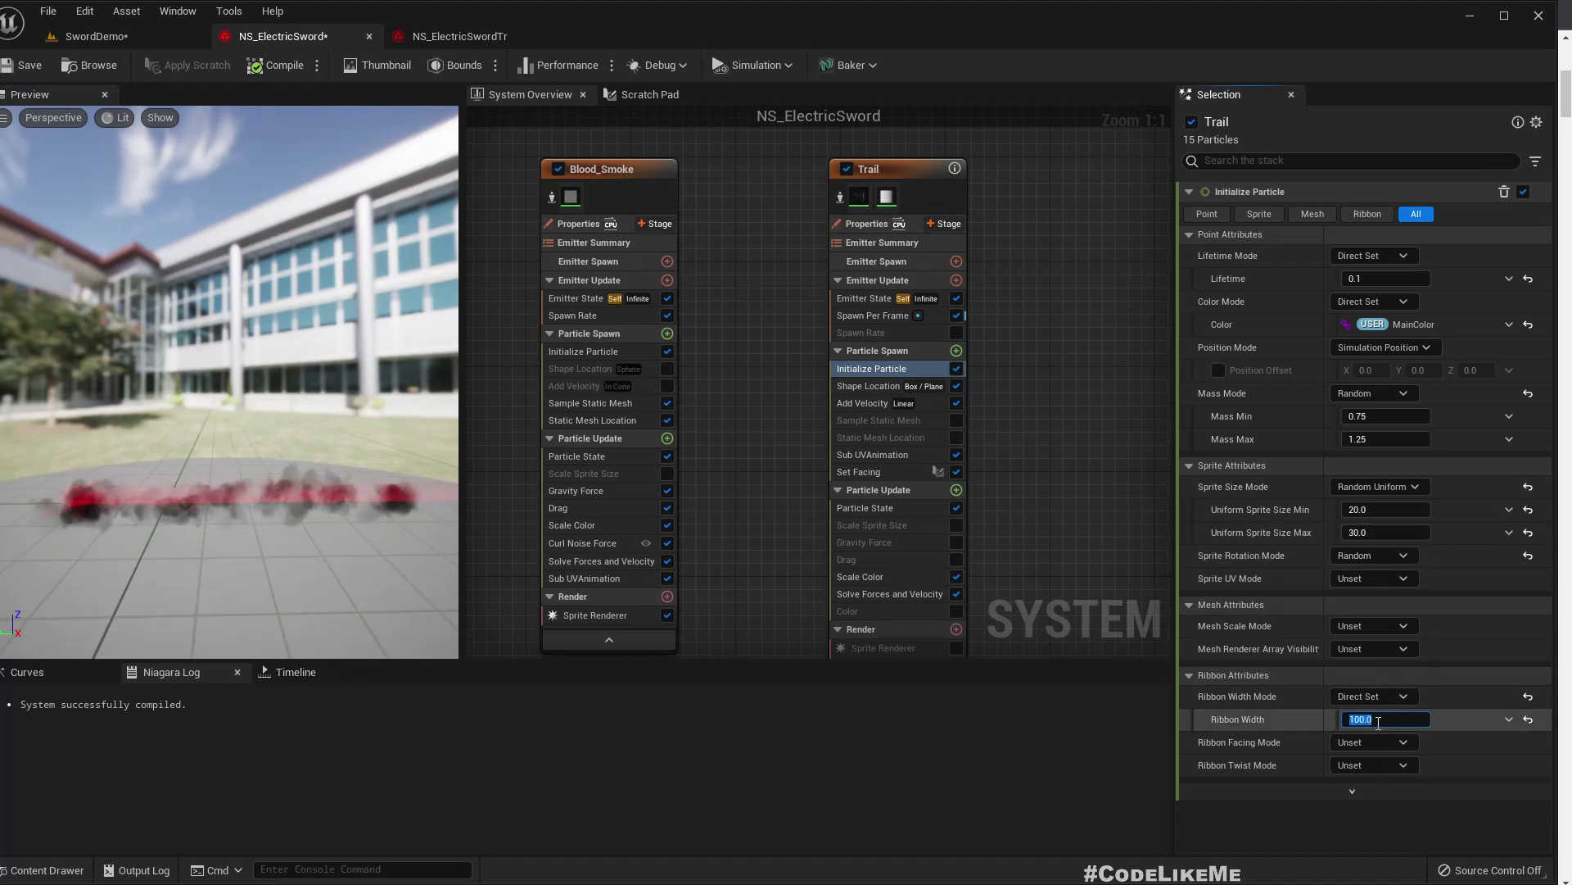
left_click_drag(384, 496, 405, 549)
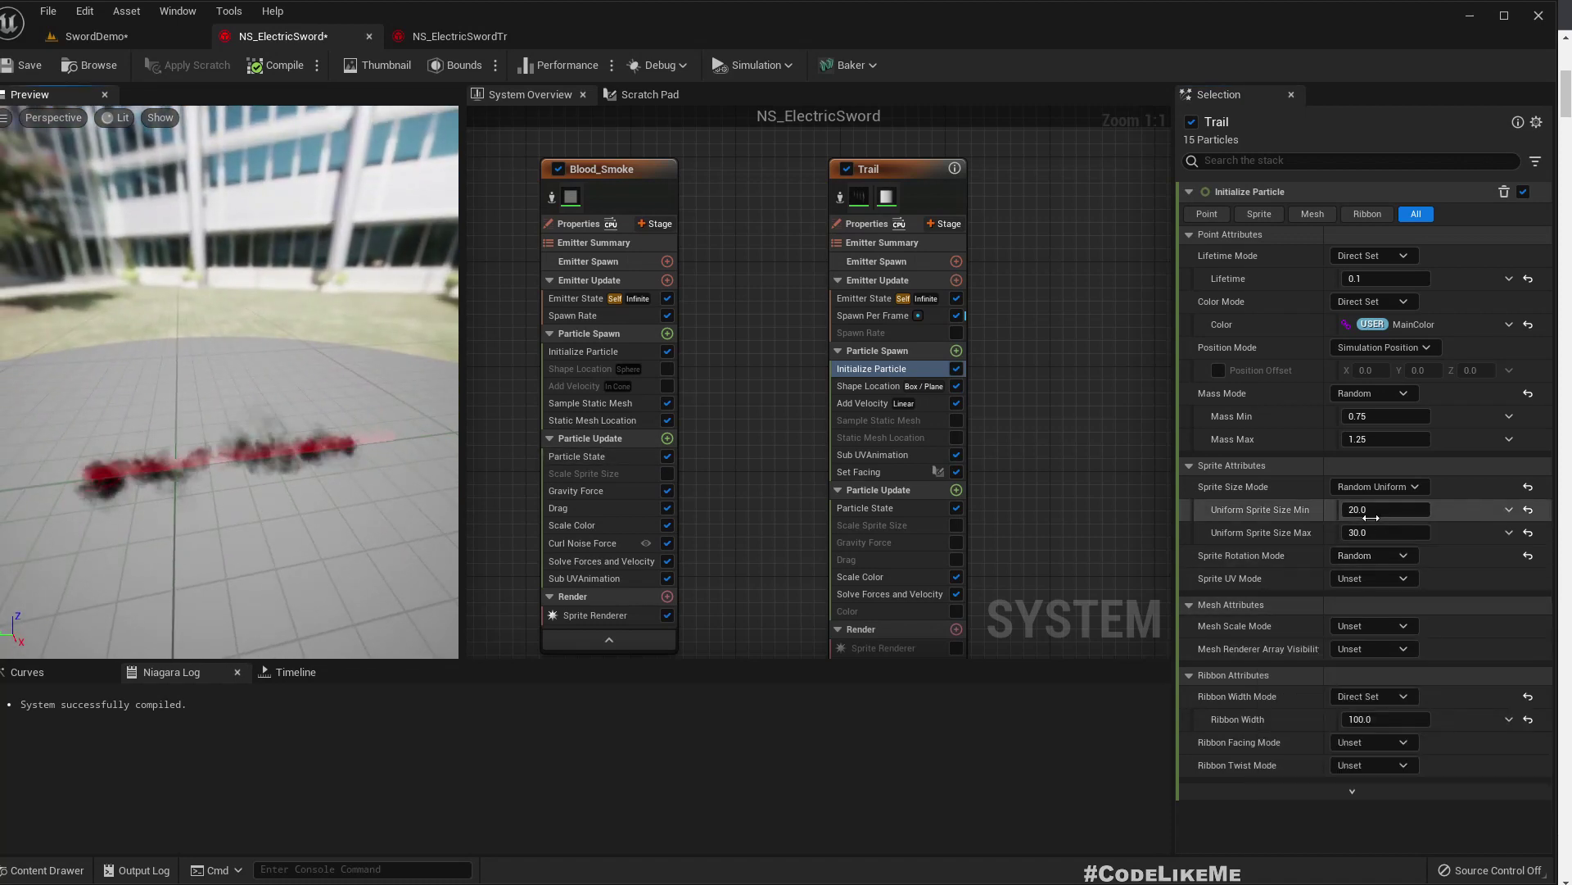
left_click(1384, 719)
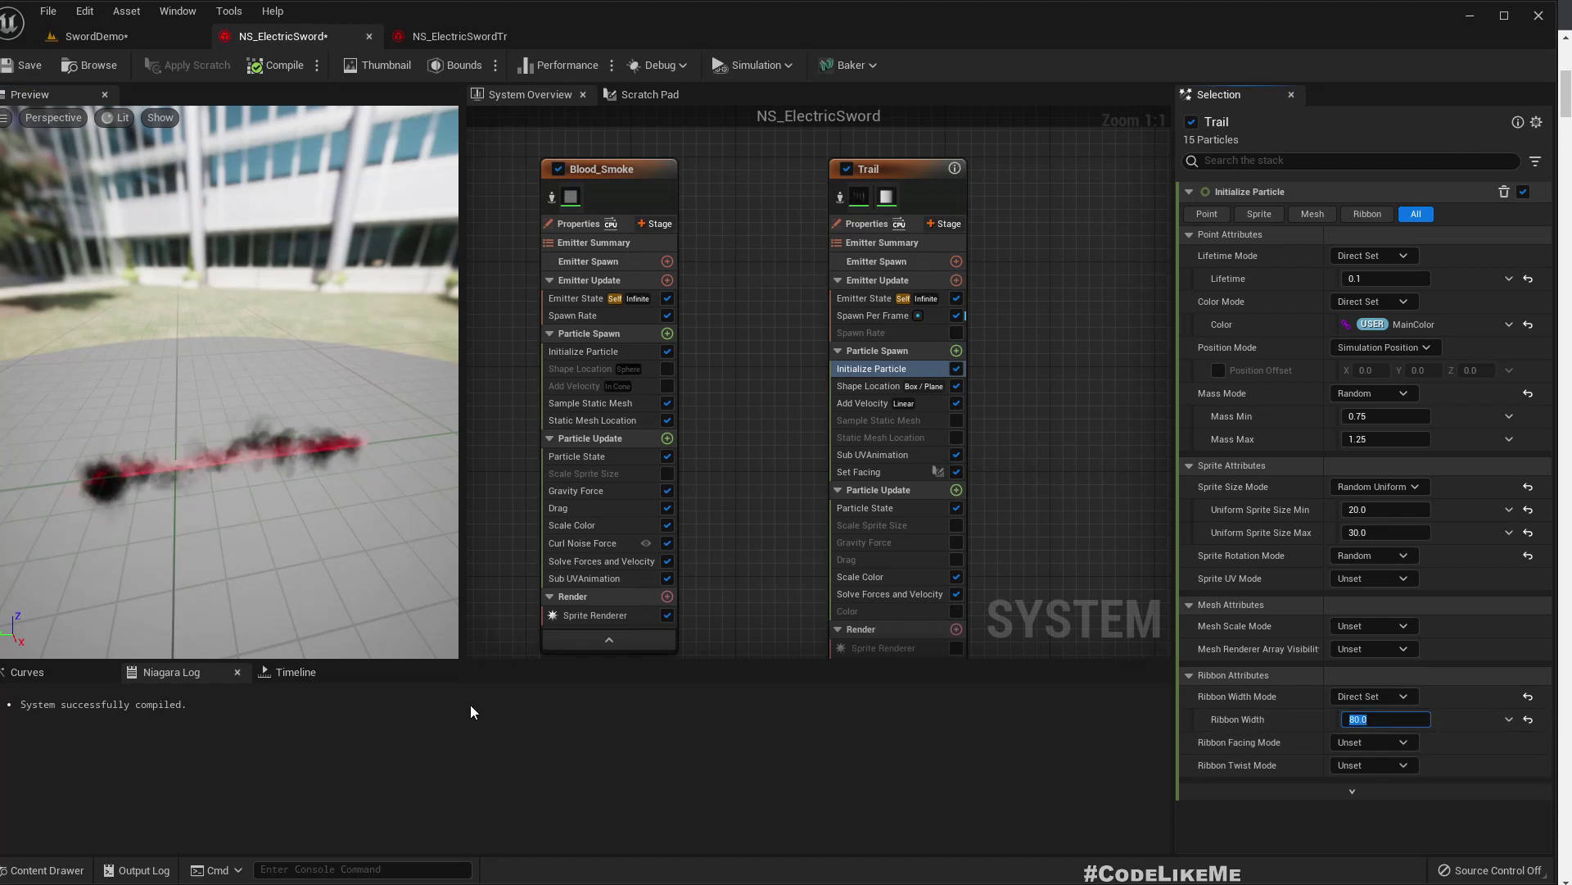
mouse_move(256, 483)
left_mouse_down()
mouse_move(267, 458)
mouse_move(254, 475)
left_mouse_up()
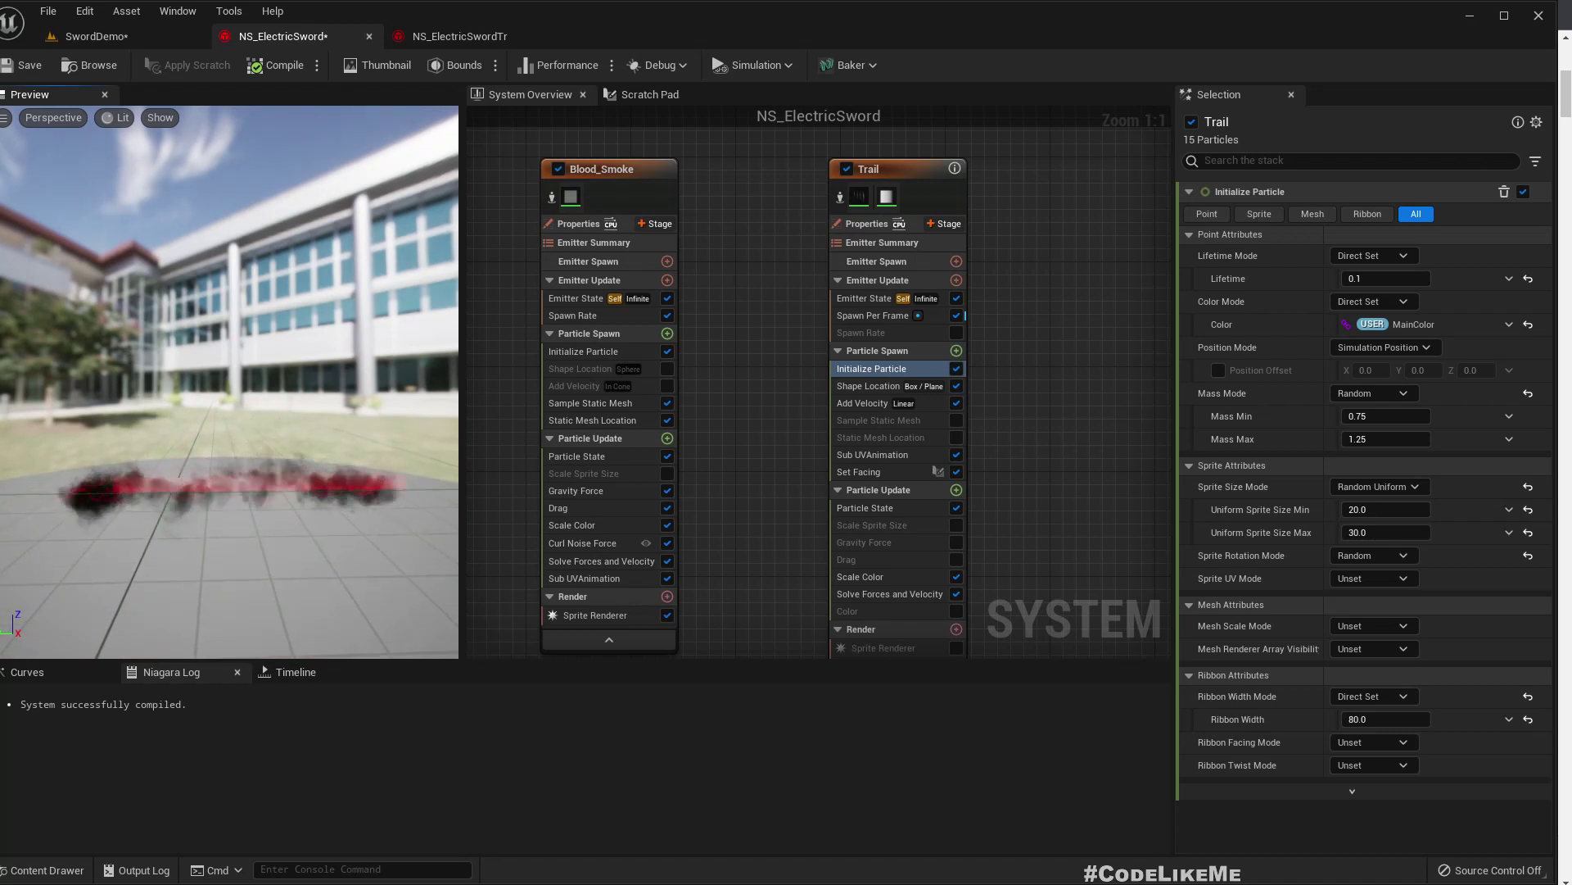
mouse_move(254, 475)
left_mouse_down()
mouse_move(230, 467)
mouse_move(252, 479)
left_mouse_up()
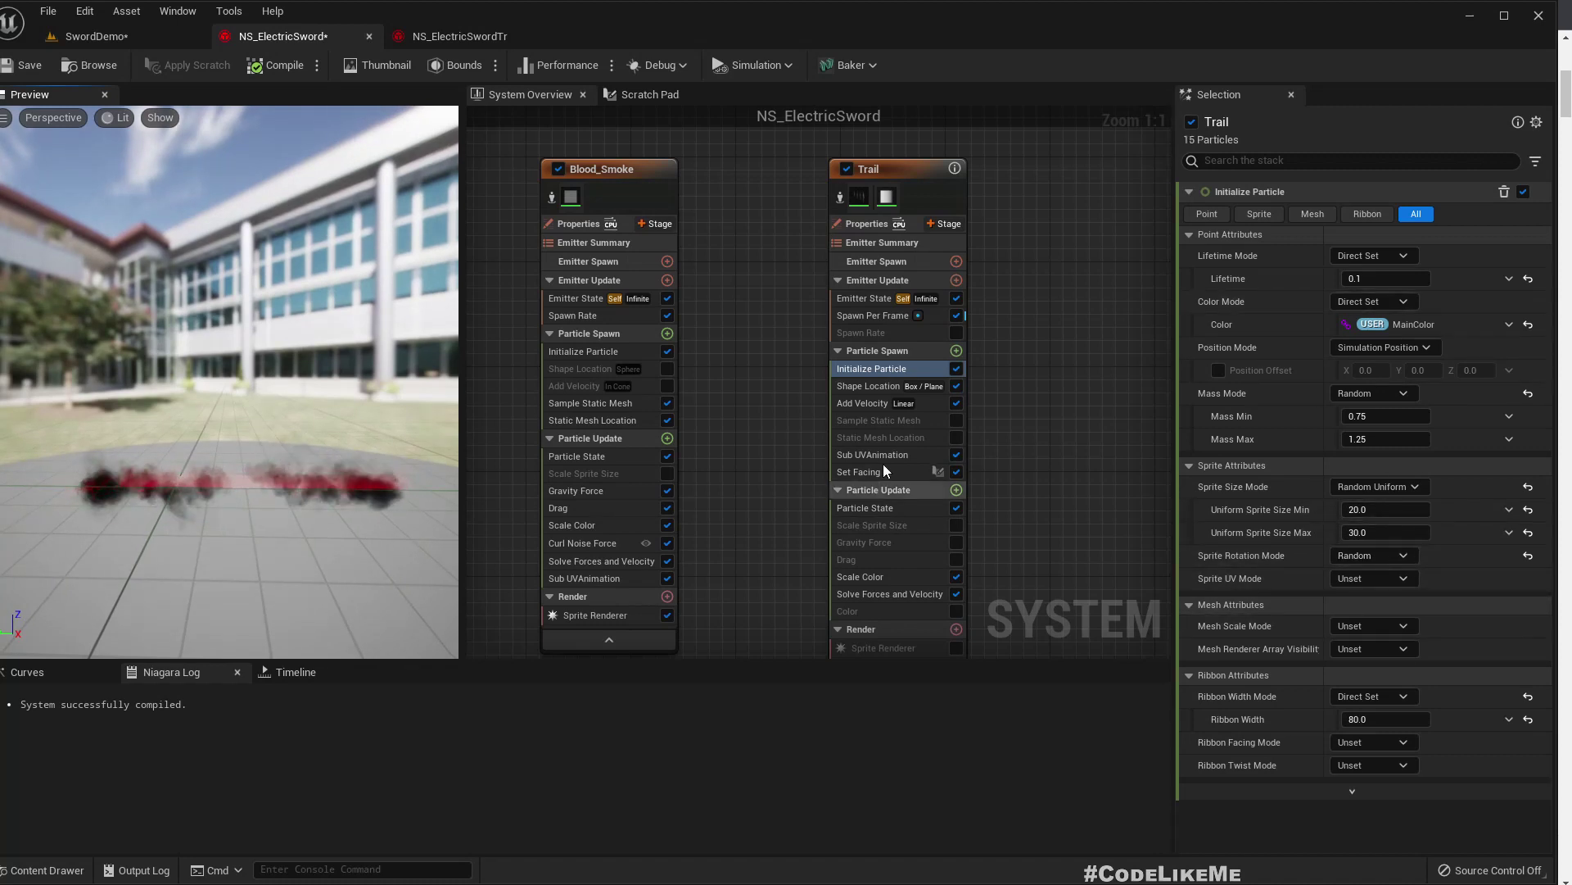
Try a Shape Location Box Midpoint Y of 15 for the Trail and settle on 20
left_click(857, 390)
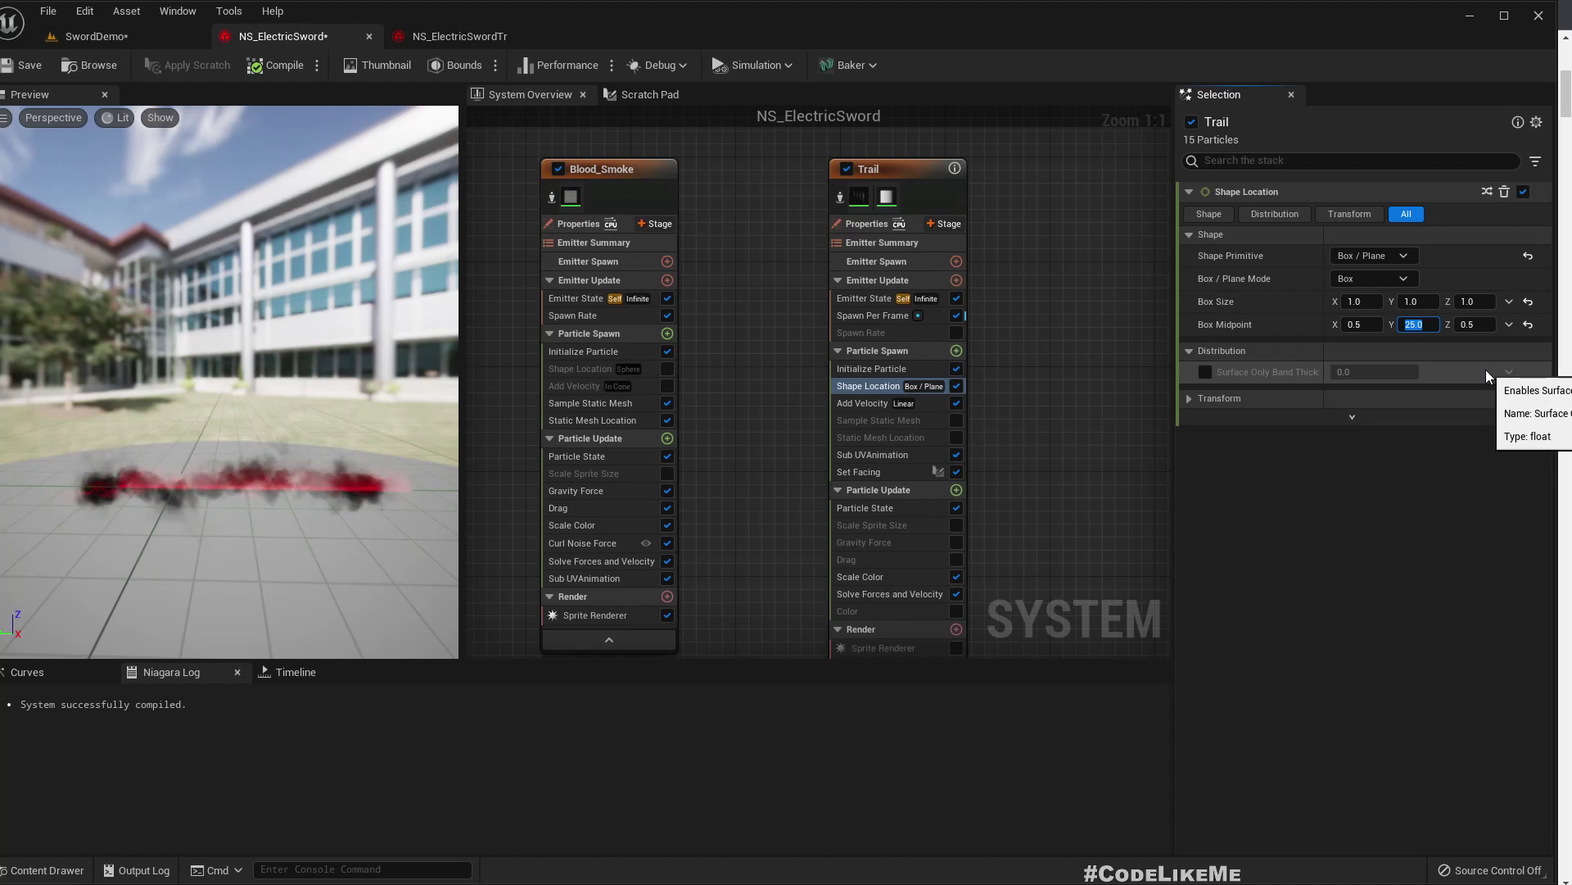
type("15")
key("Return")
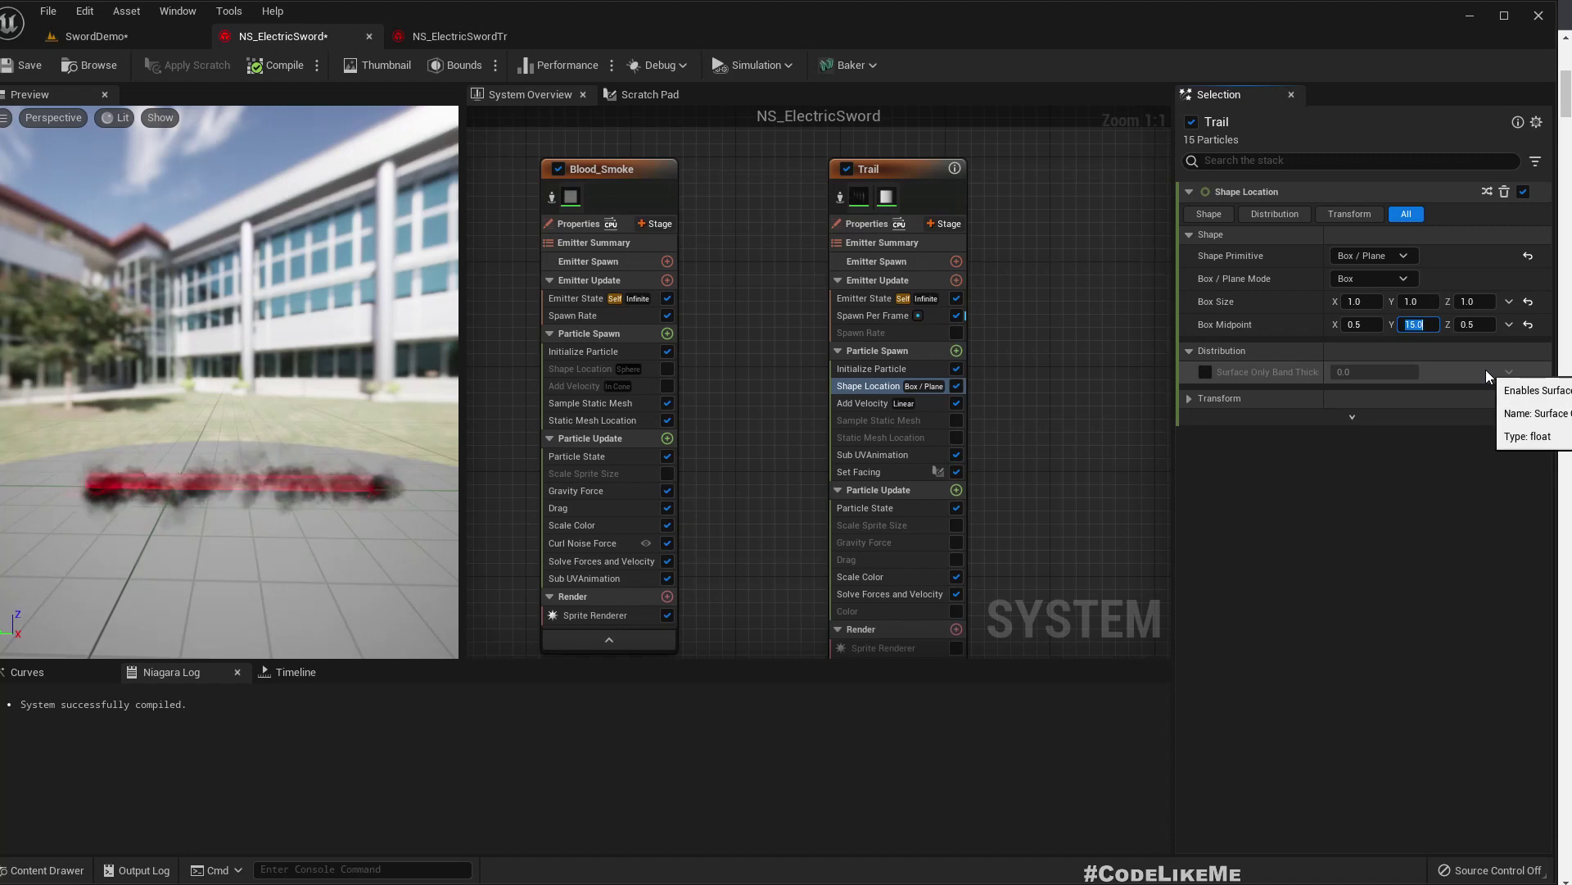
type("20")
key("Return")
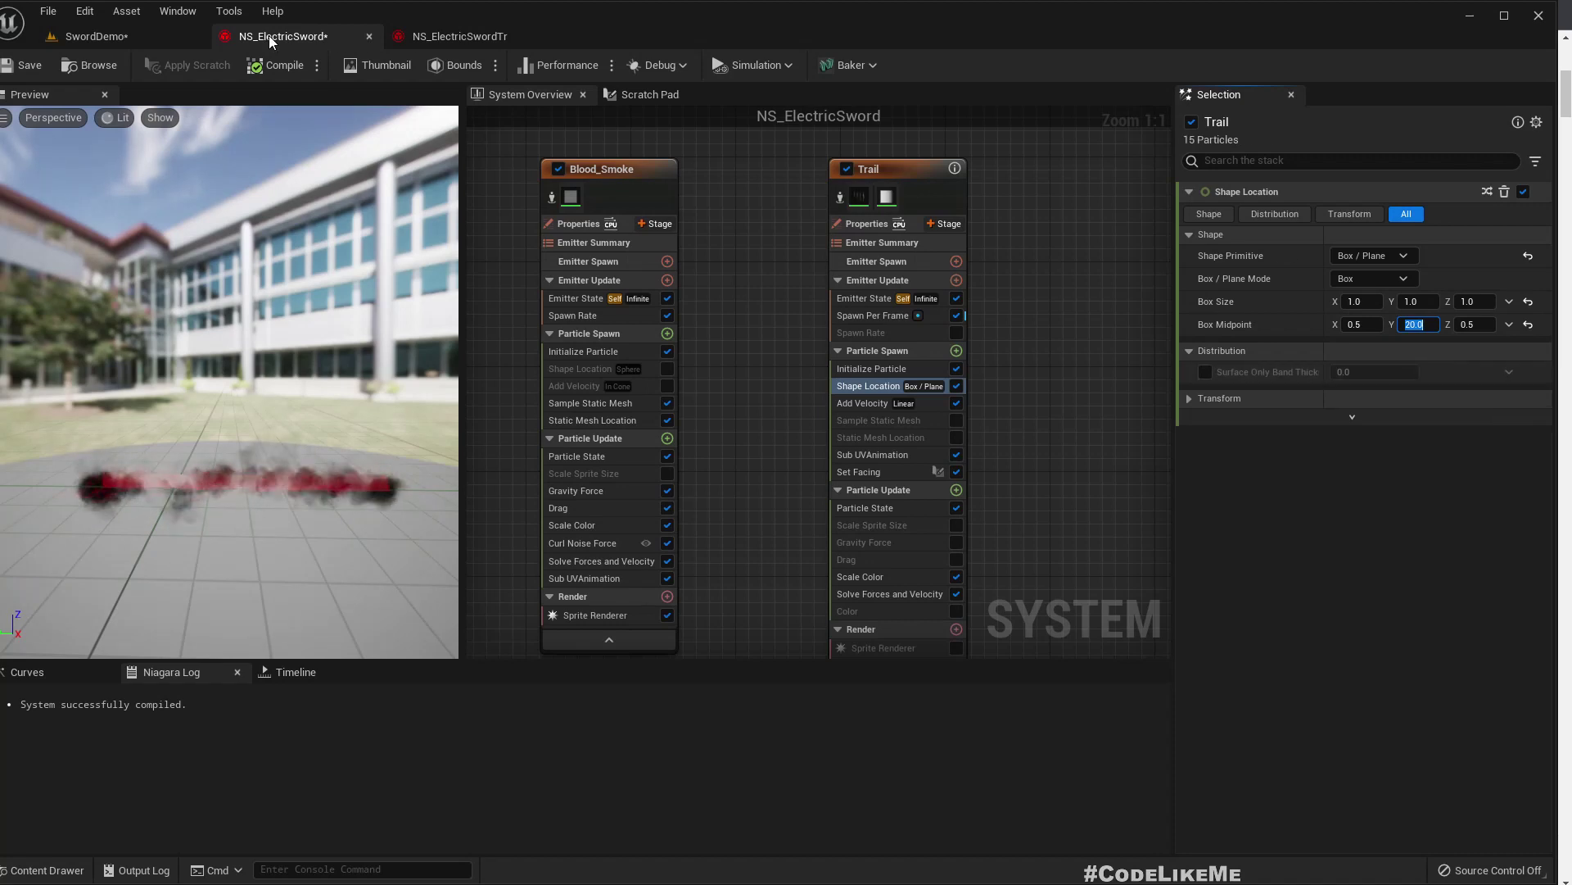
Play the SwordDemo level to examine the sword trails, and close the NS_ElectricSwordTr system
left_click(115, 41)
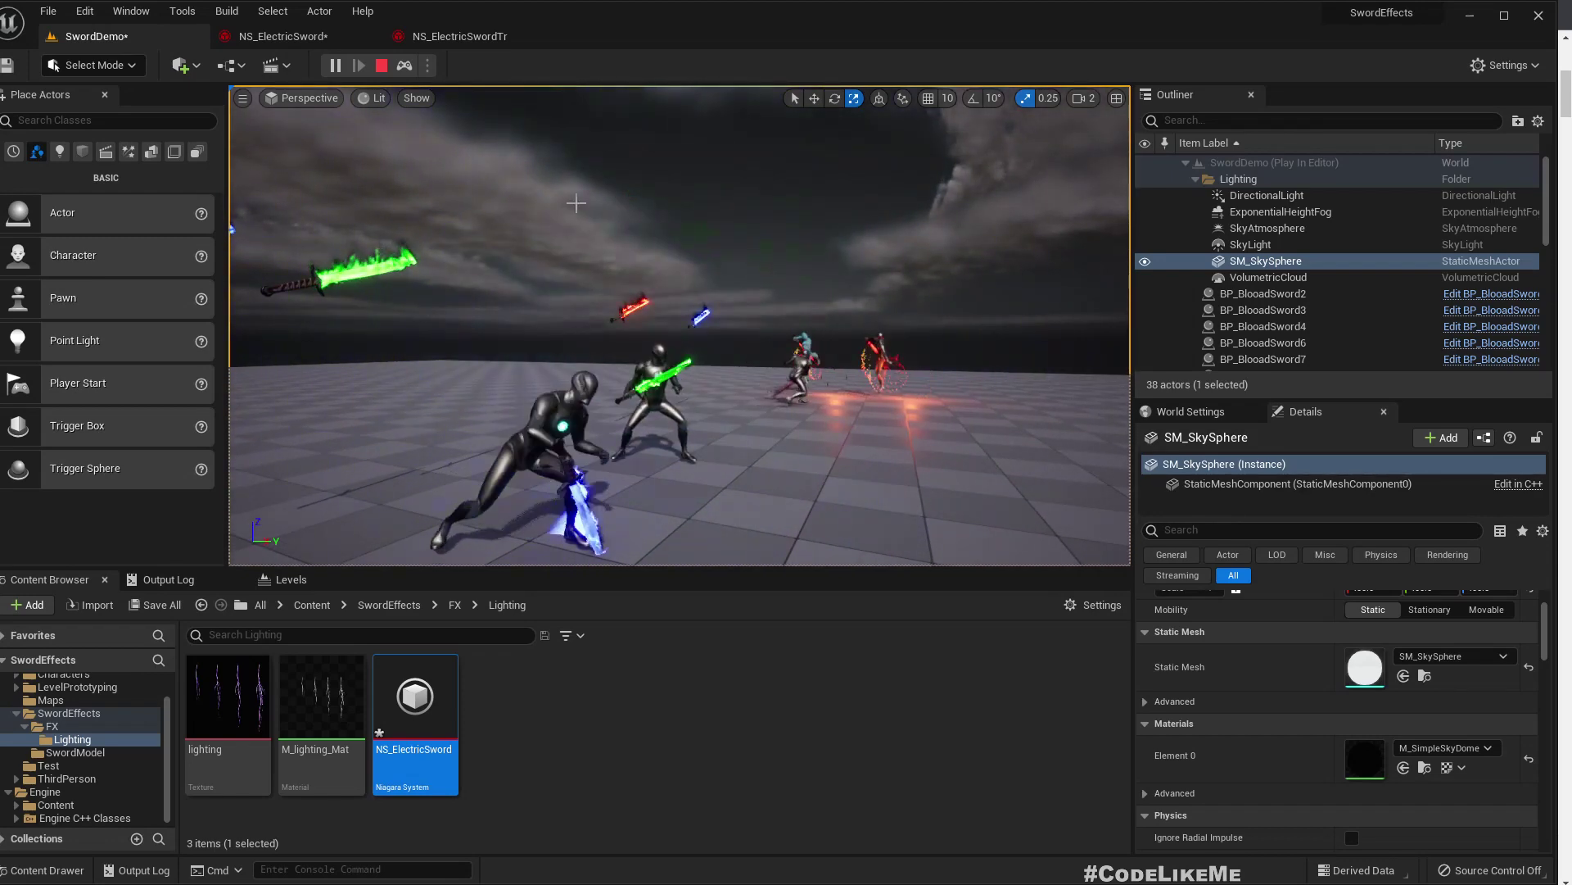
right_click_drag(576, 203, 583, 236)
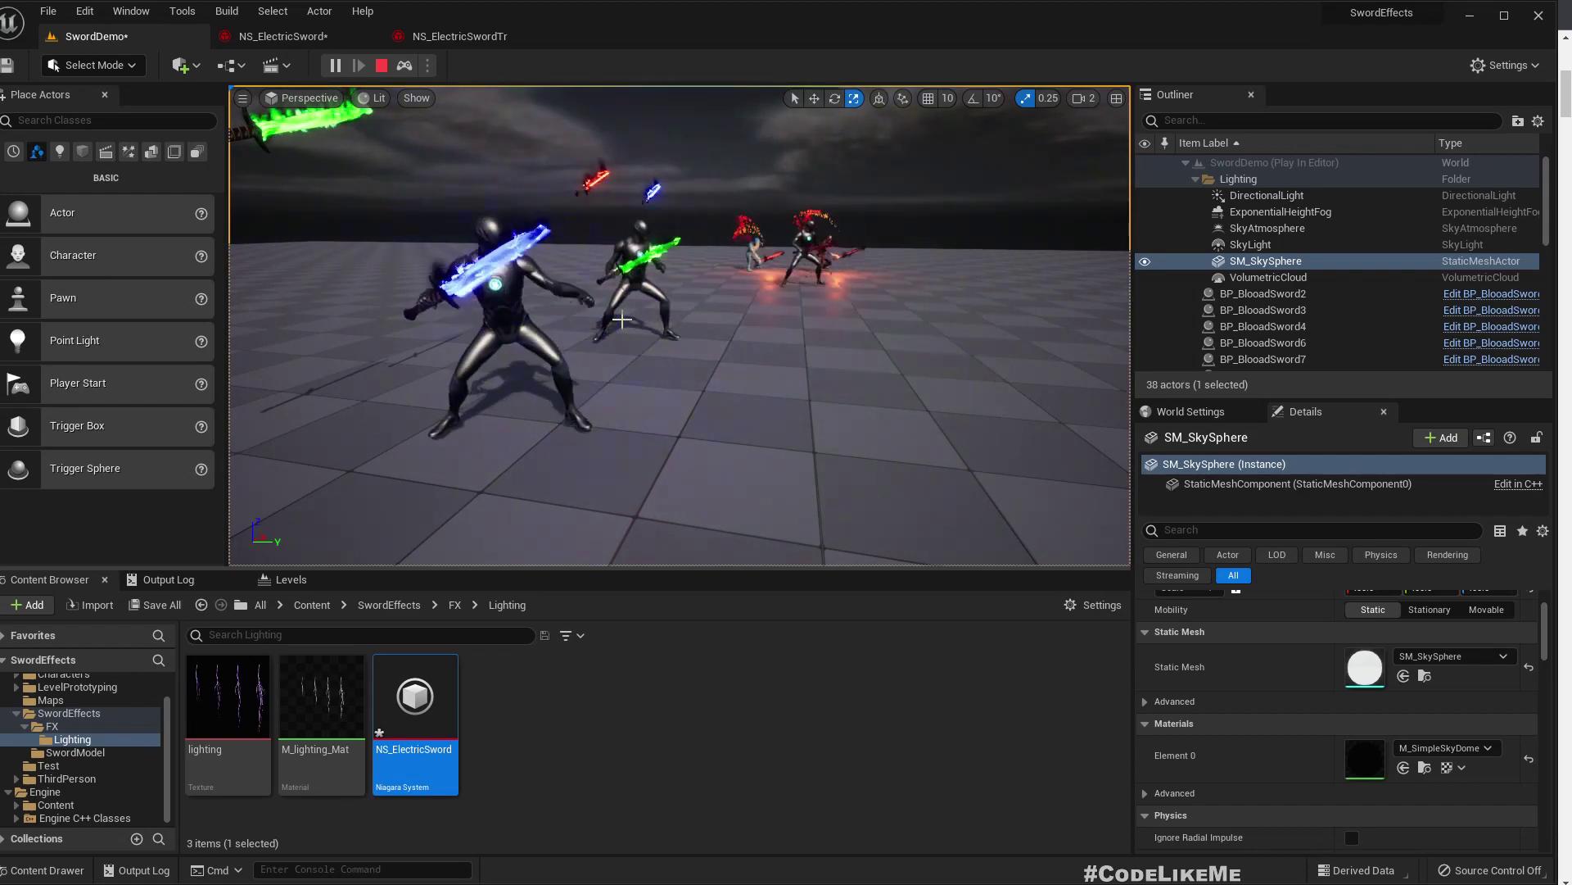
left_click(458, 36)
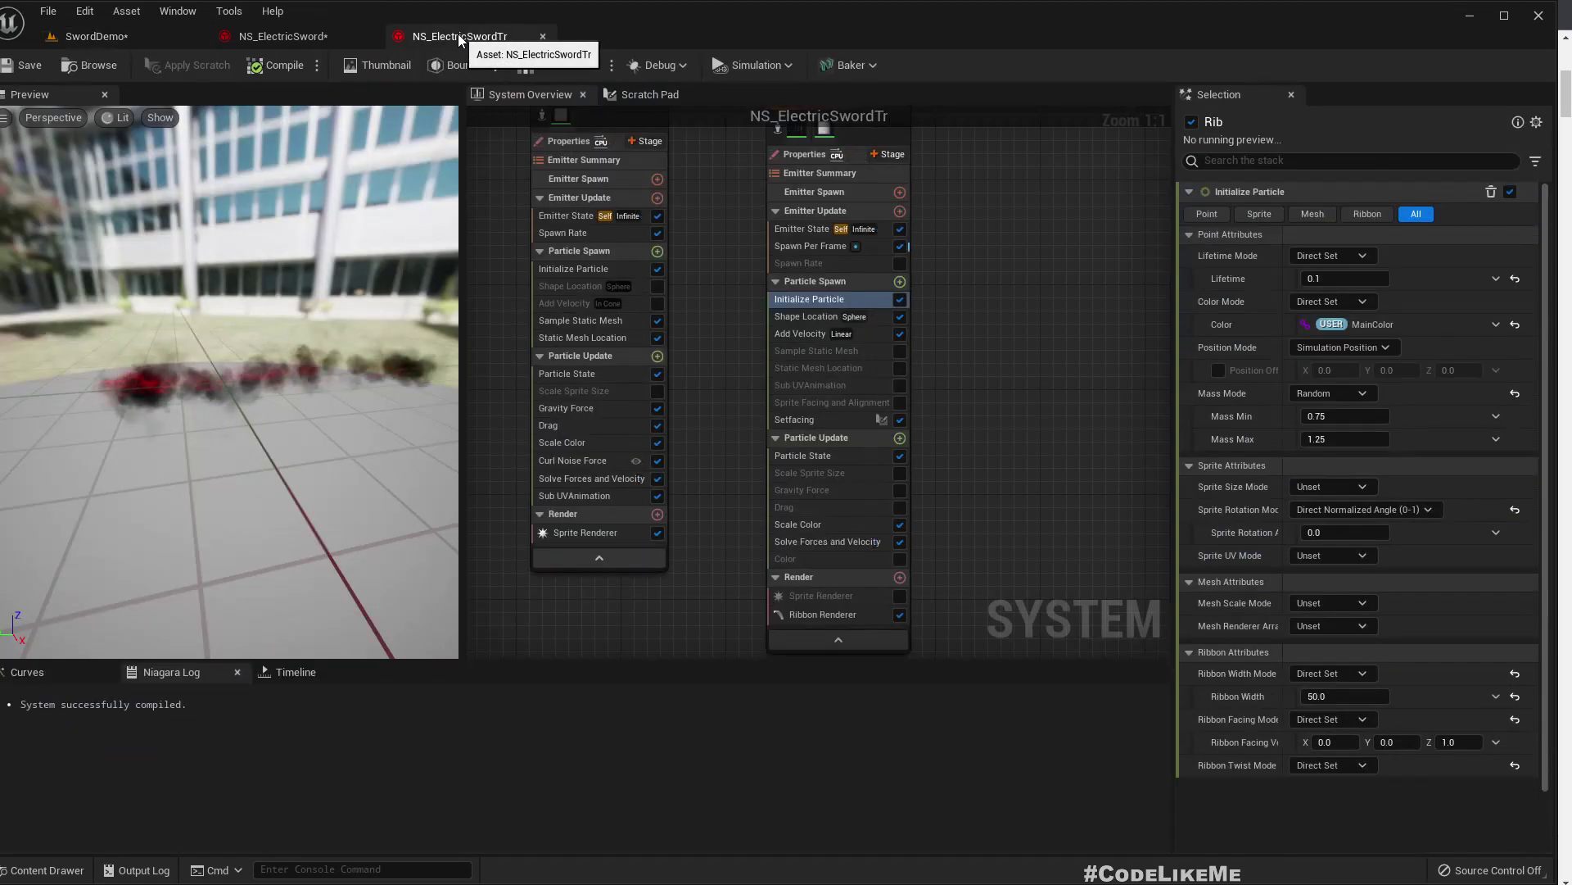
left_click(542, 37)
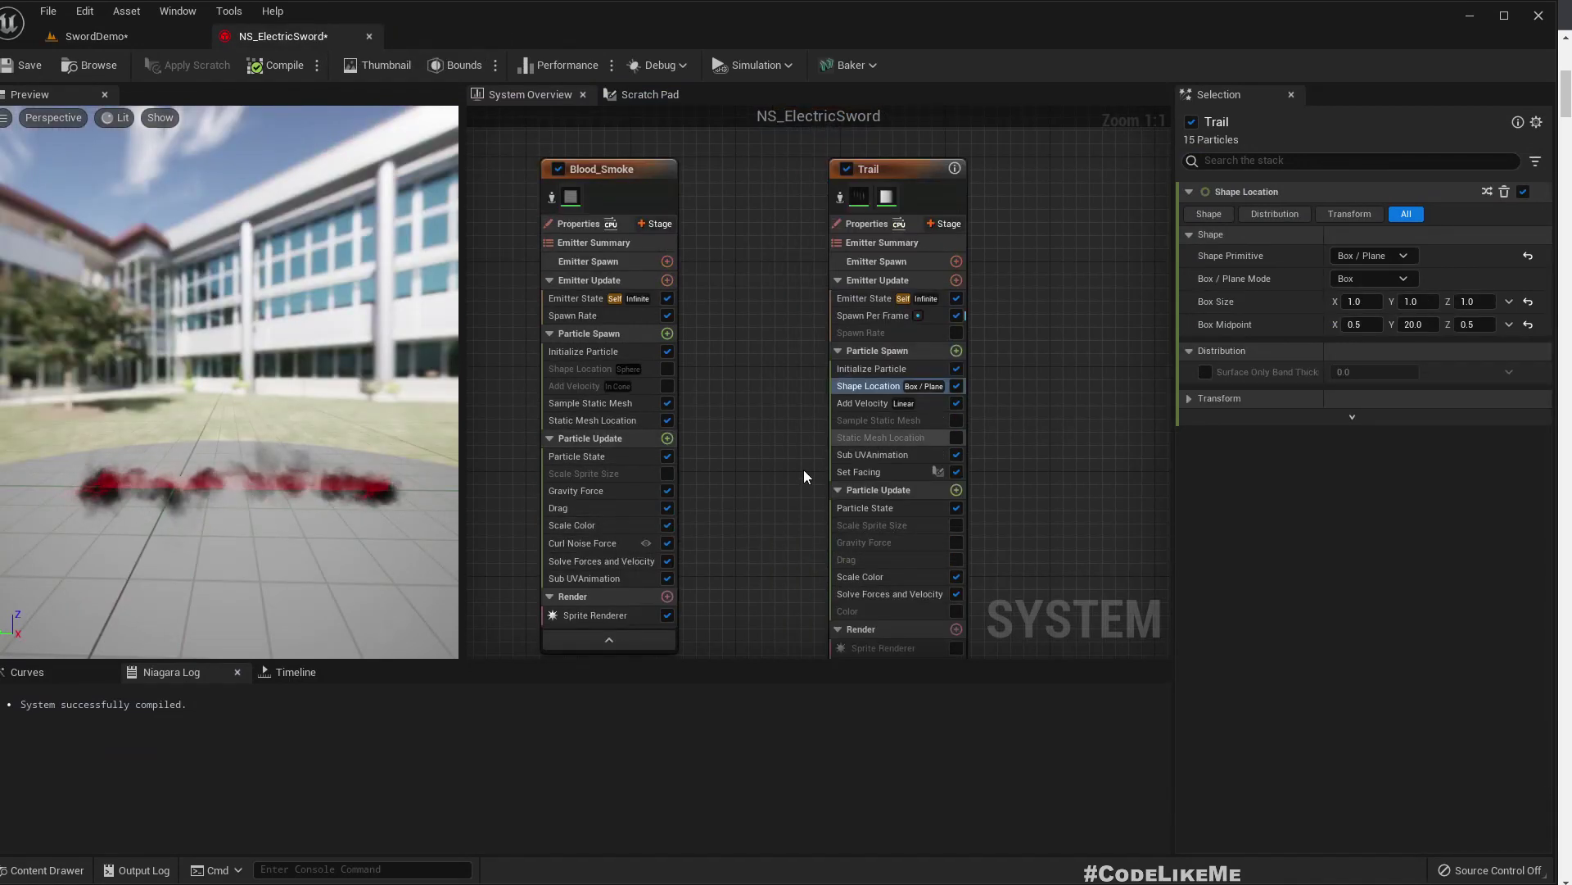
Set the particle lifetime in the Trail's Initialize Particle module to 0.05
right_click_drag(804, 475, 755, 457)
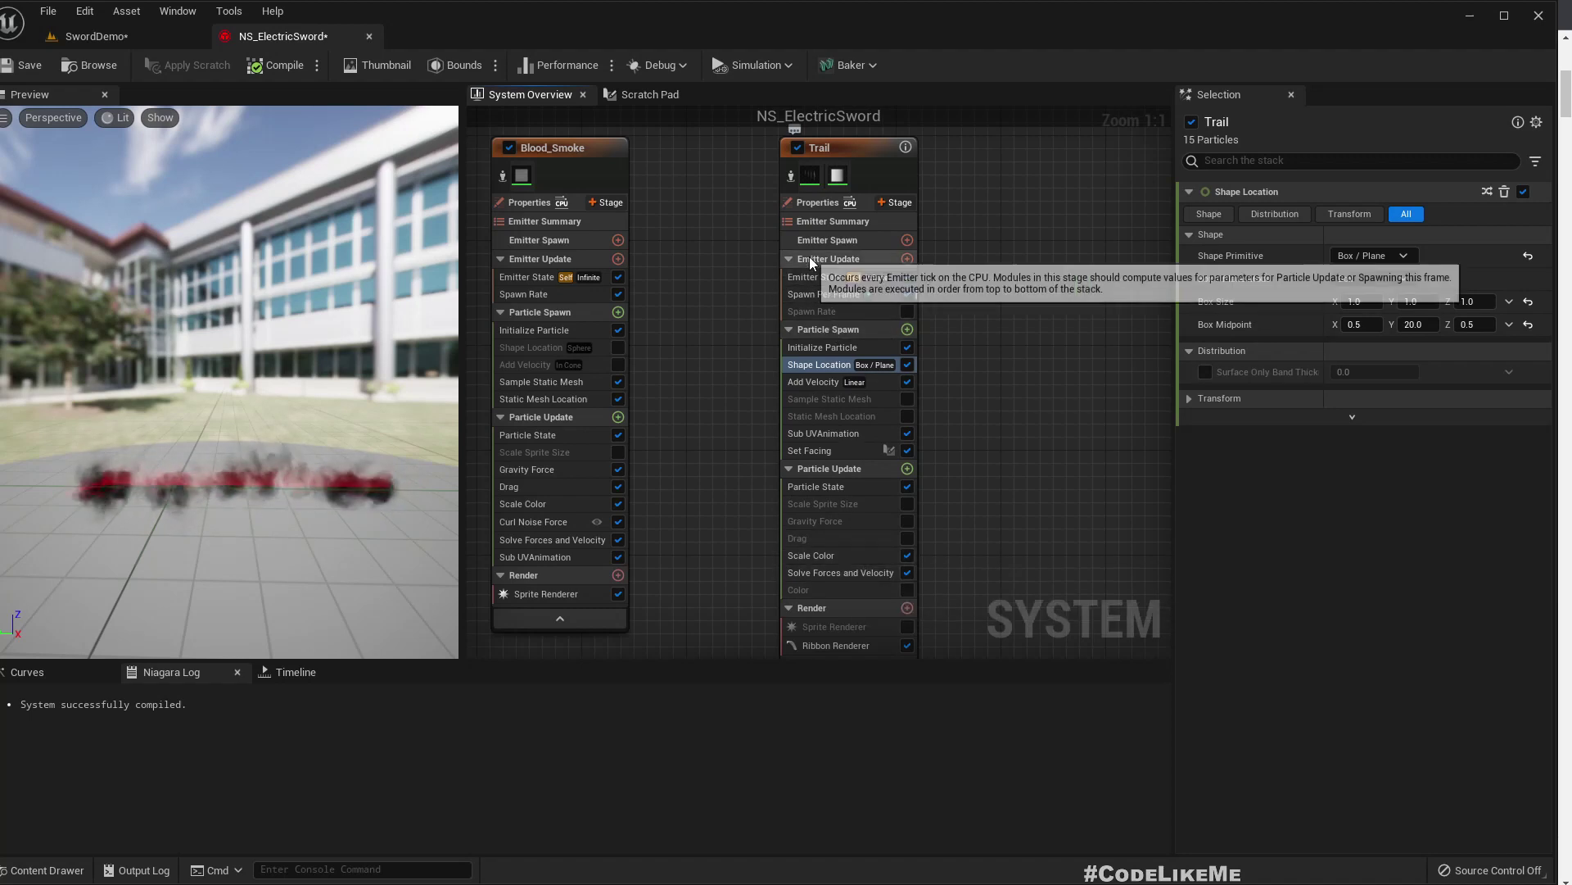
left_click(811, 347)
left_click(1383, 284)
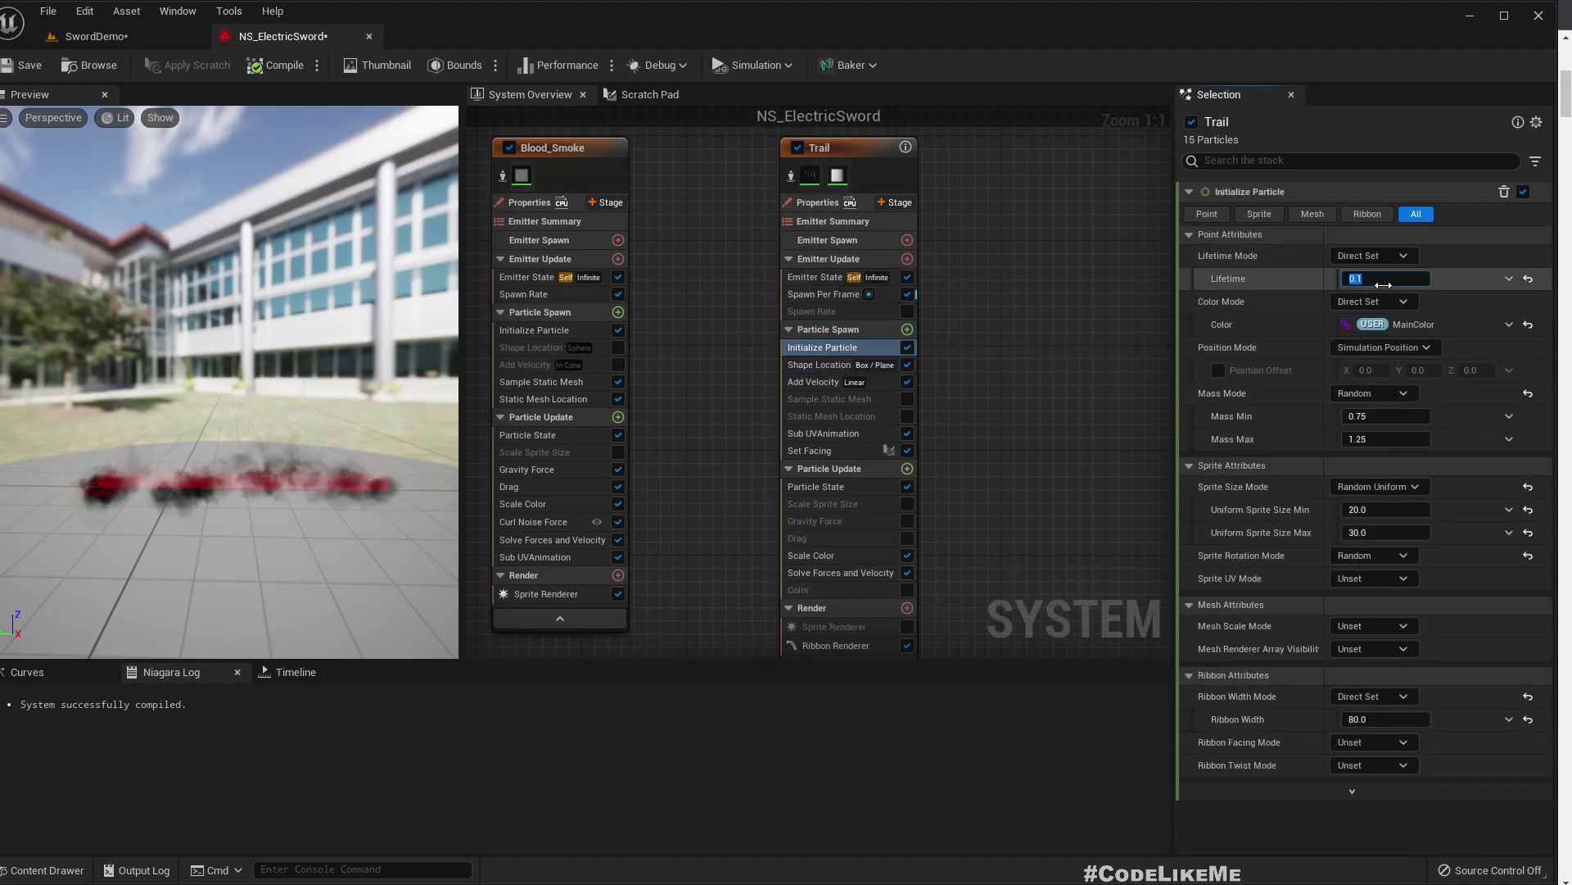
type(".05")
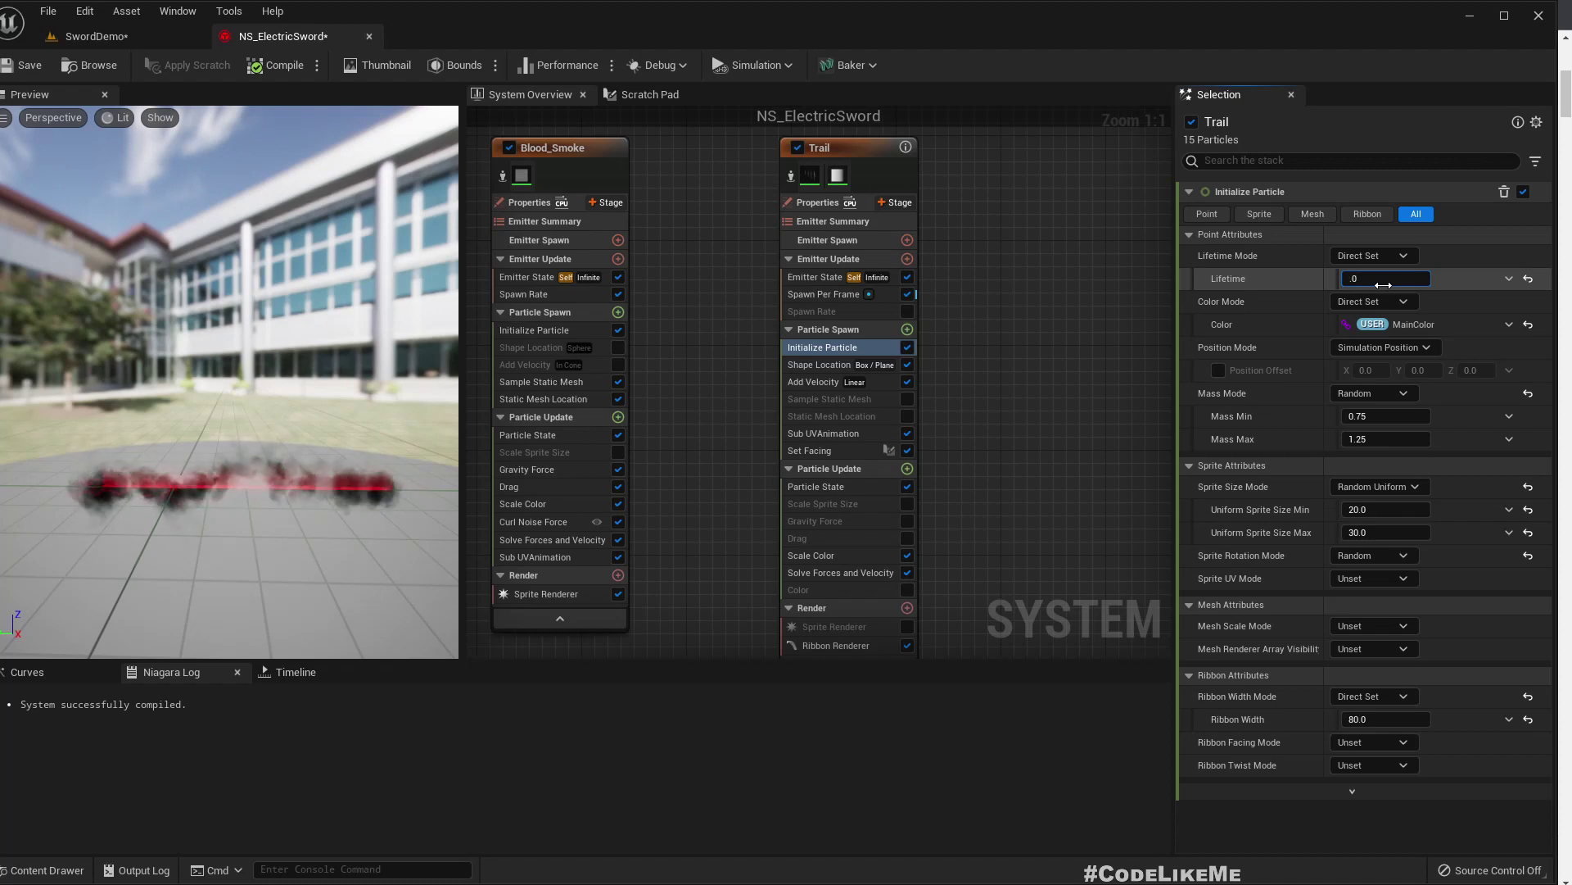
key("Return")
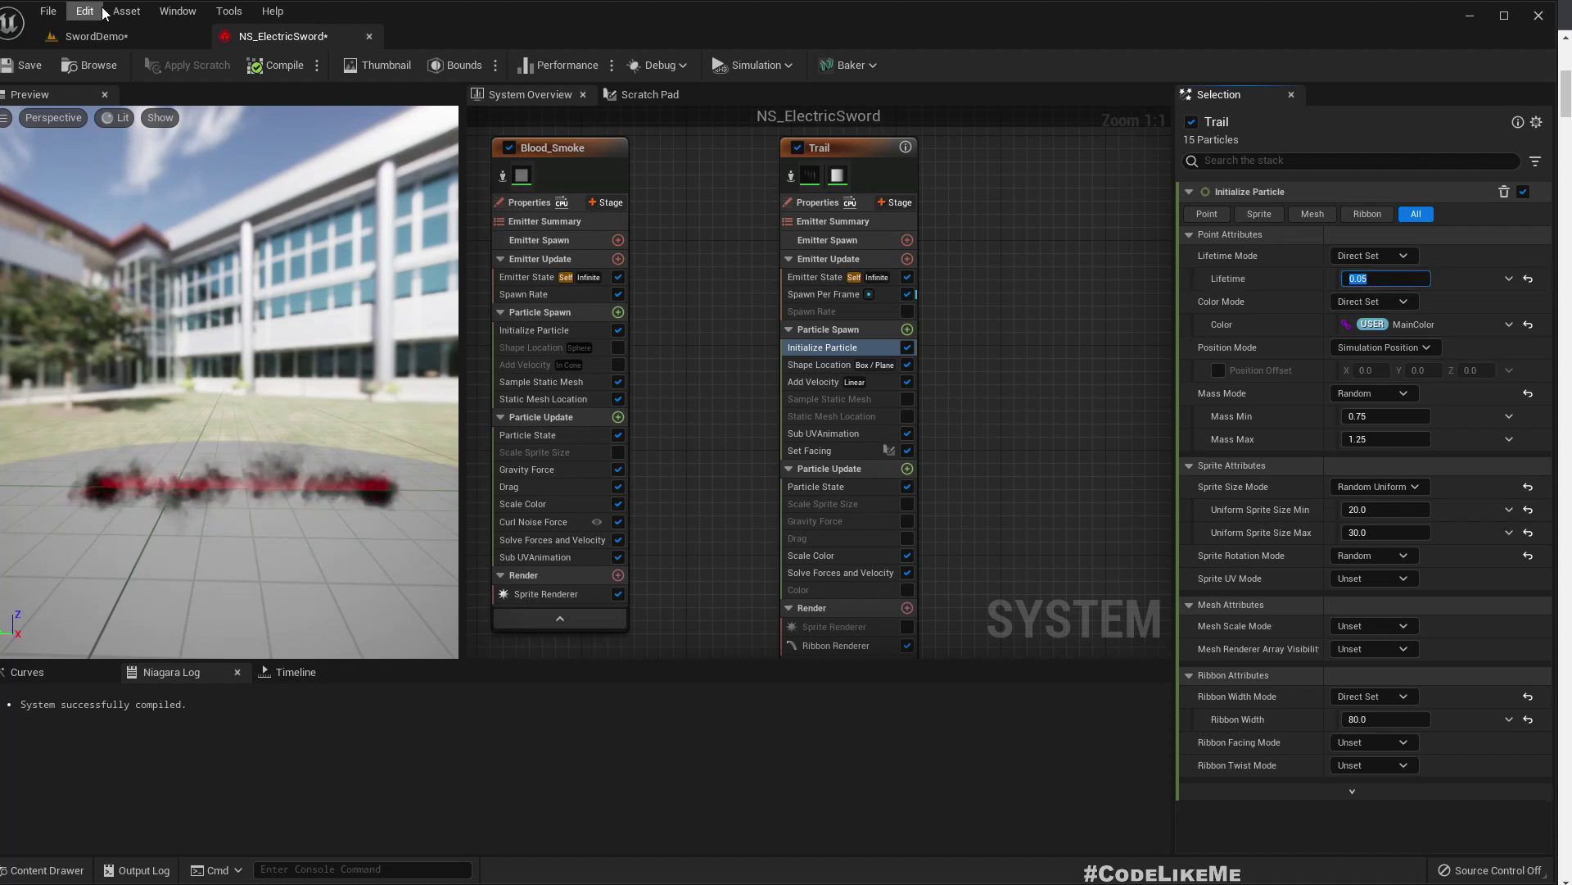
Play SwordDemo to check the trails with the shorter particle lifetime, and stop the session
left_click(110, 29)
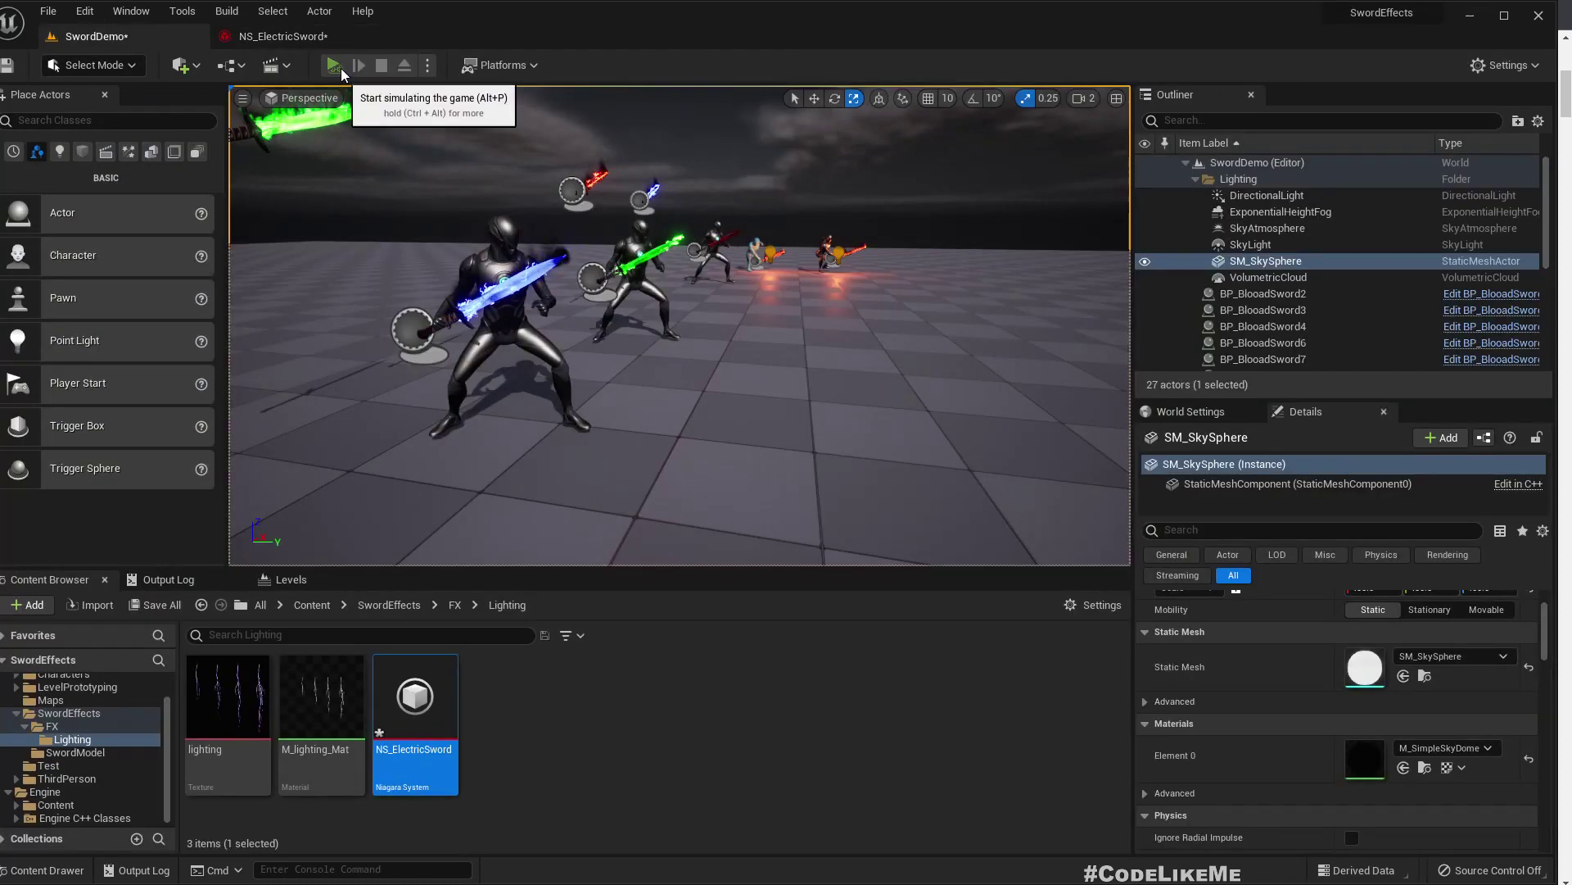
left_click(334, 65)
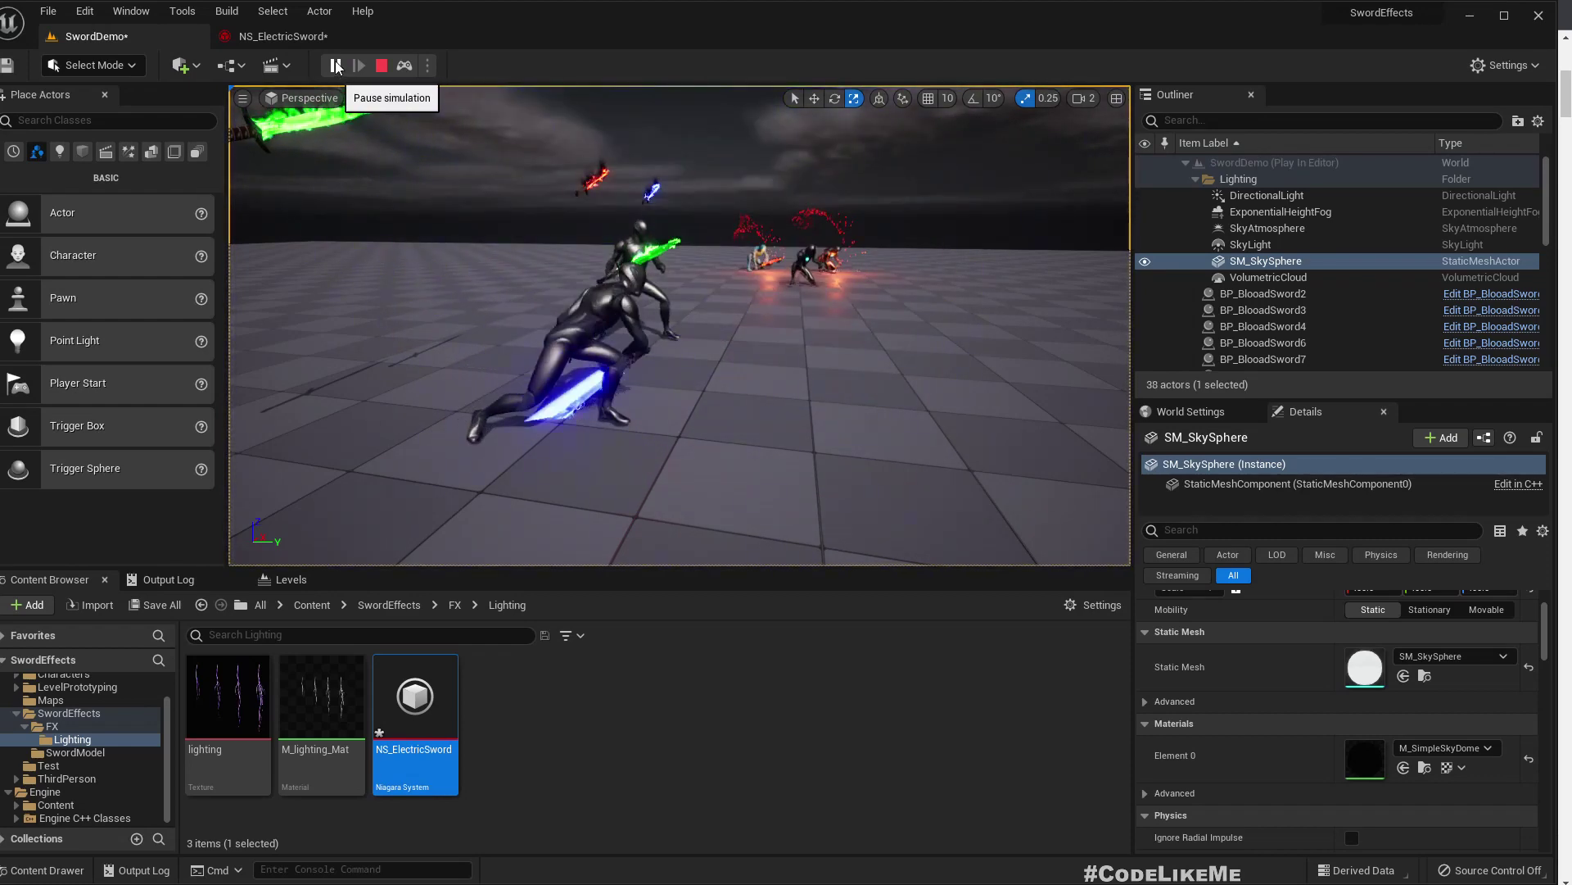
key("Escape")
Return to NS_ElectricSword and set the Trail's particle lifetime back to 0.1
left_click(282, 36)
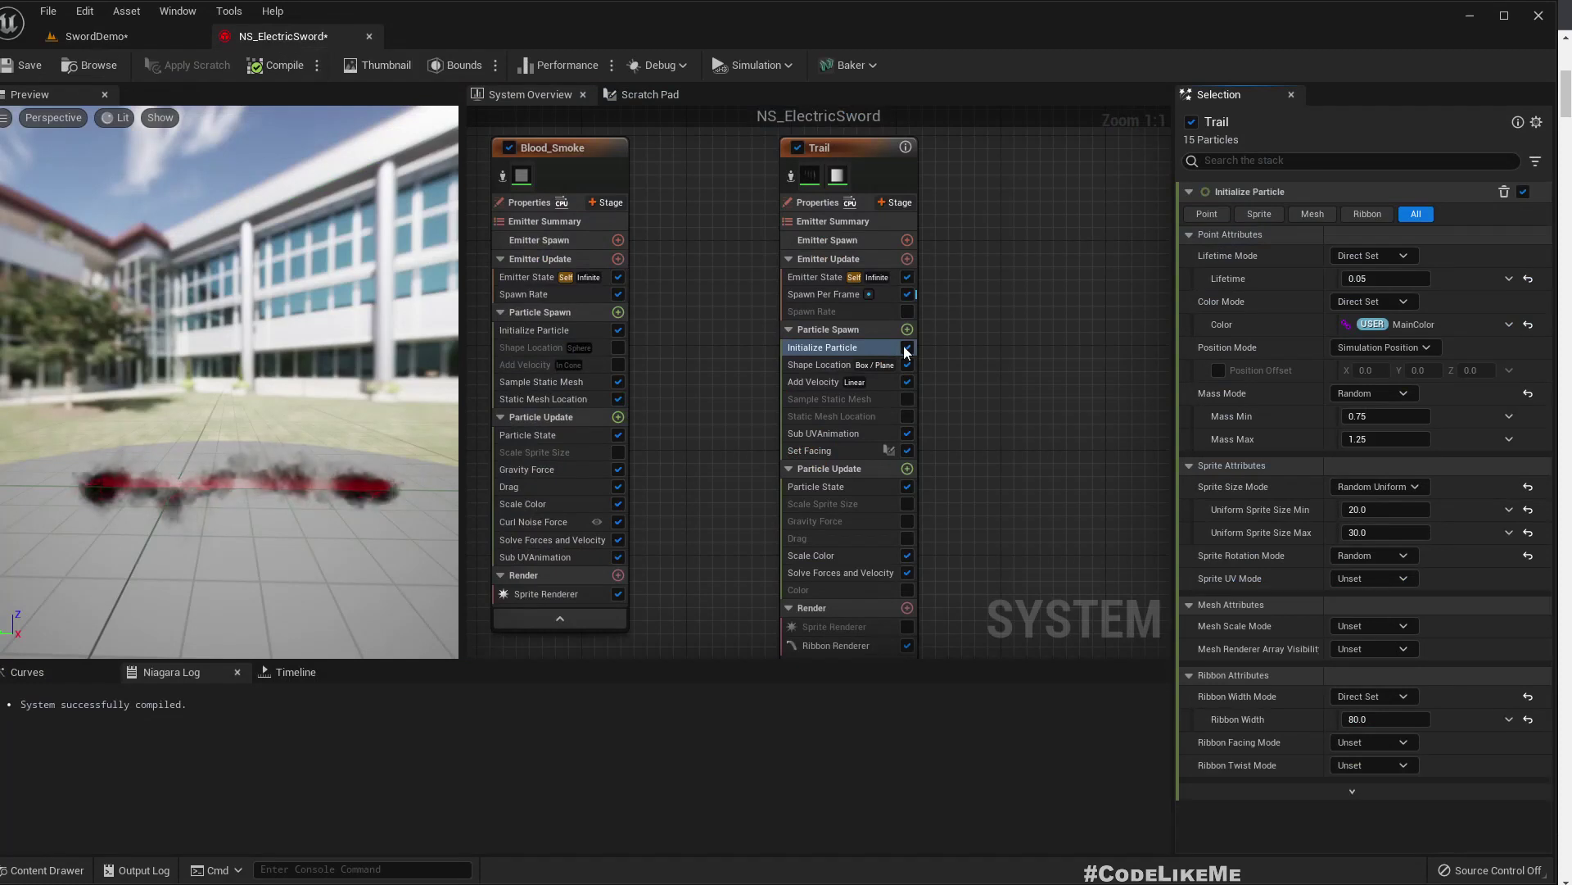
left_click(1388, 278)
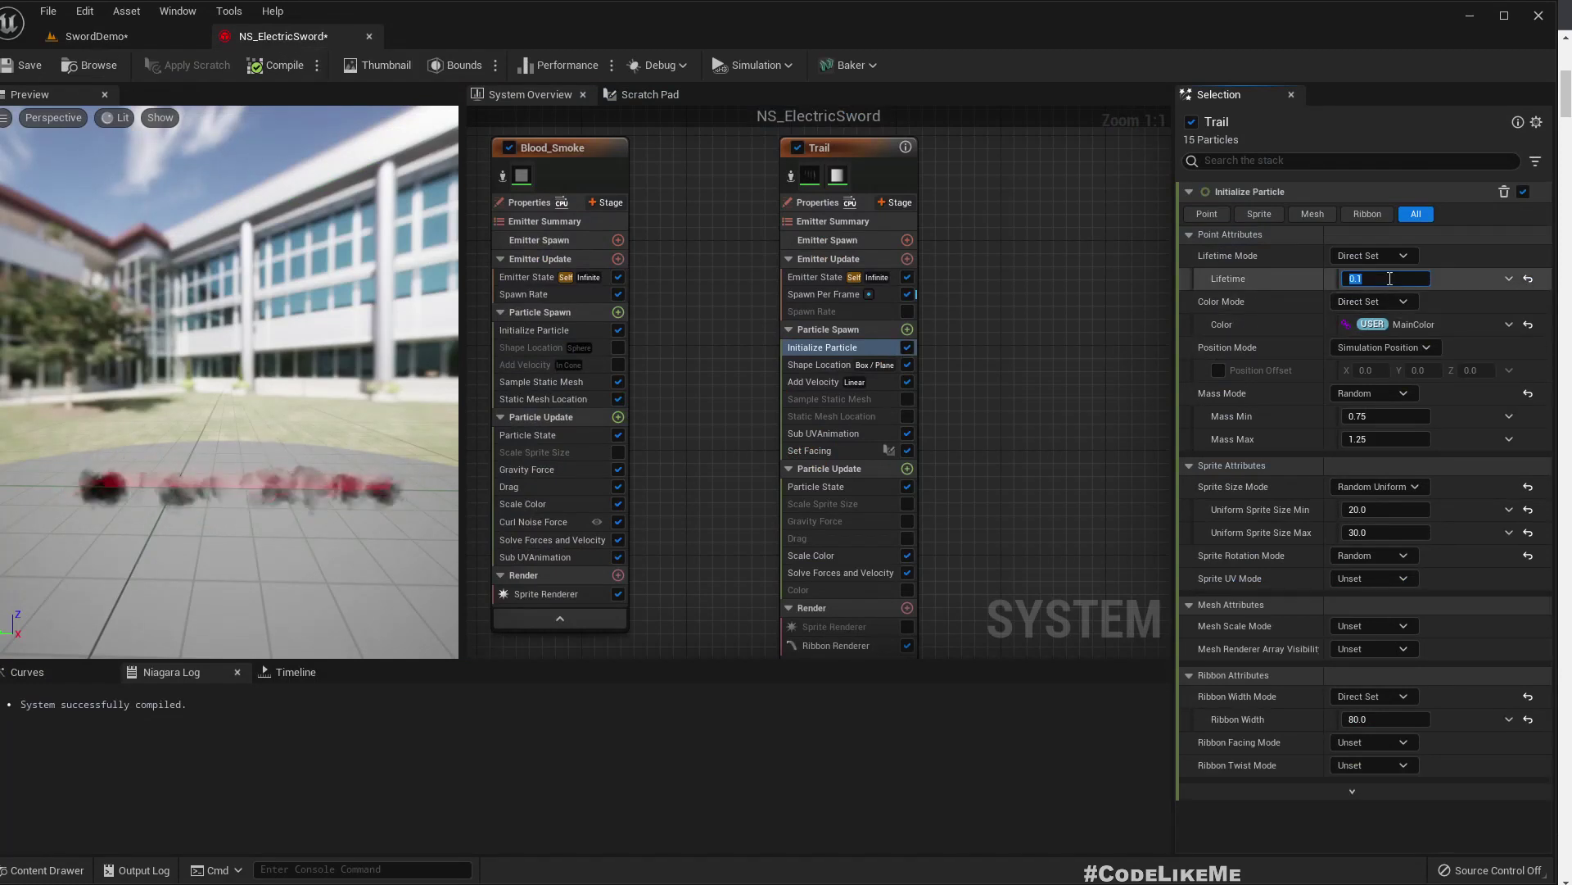
key("Return")
Play SwordDemo to watch the trails with the restored lifetime on the swinging swords, and stop the session
left_click(105, 38)
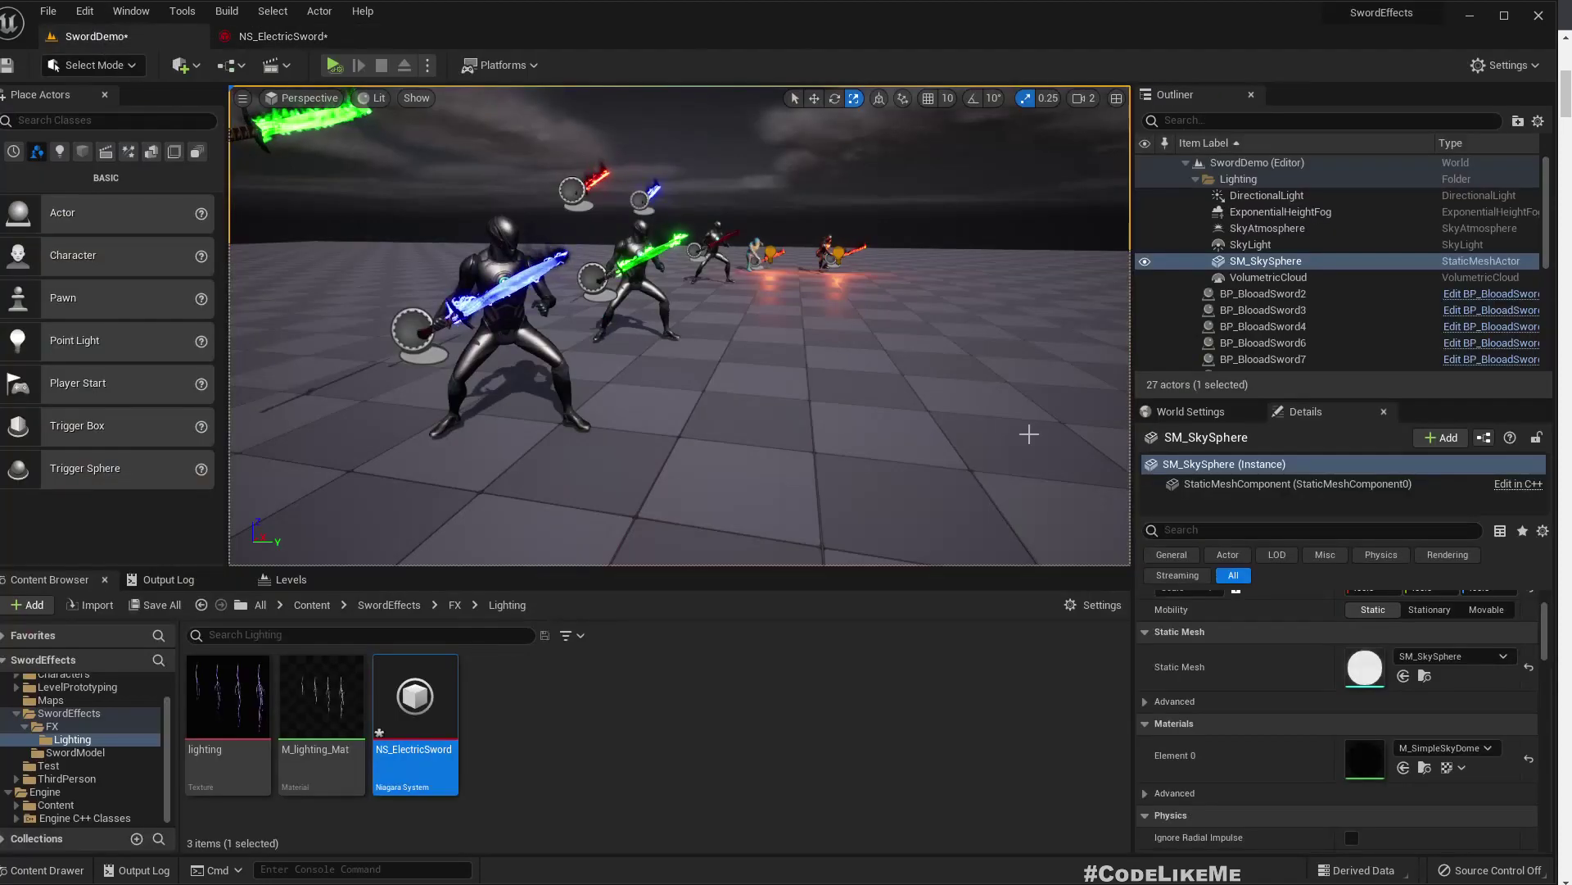
key("alt+p")
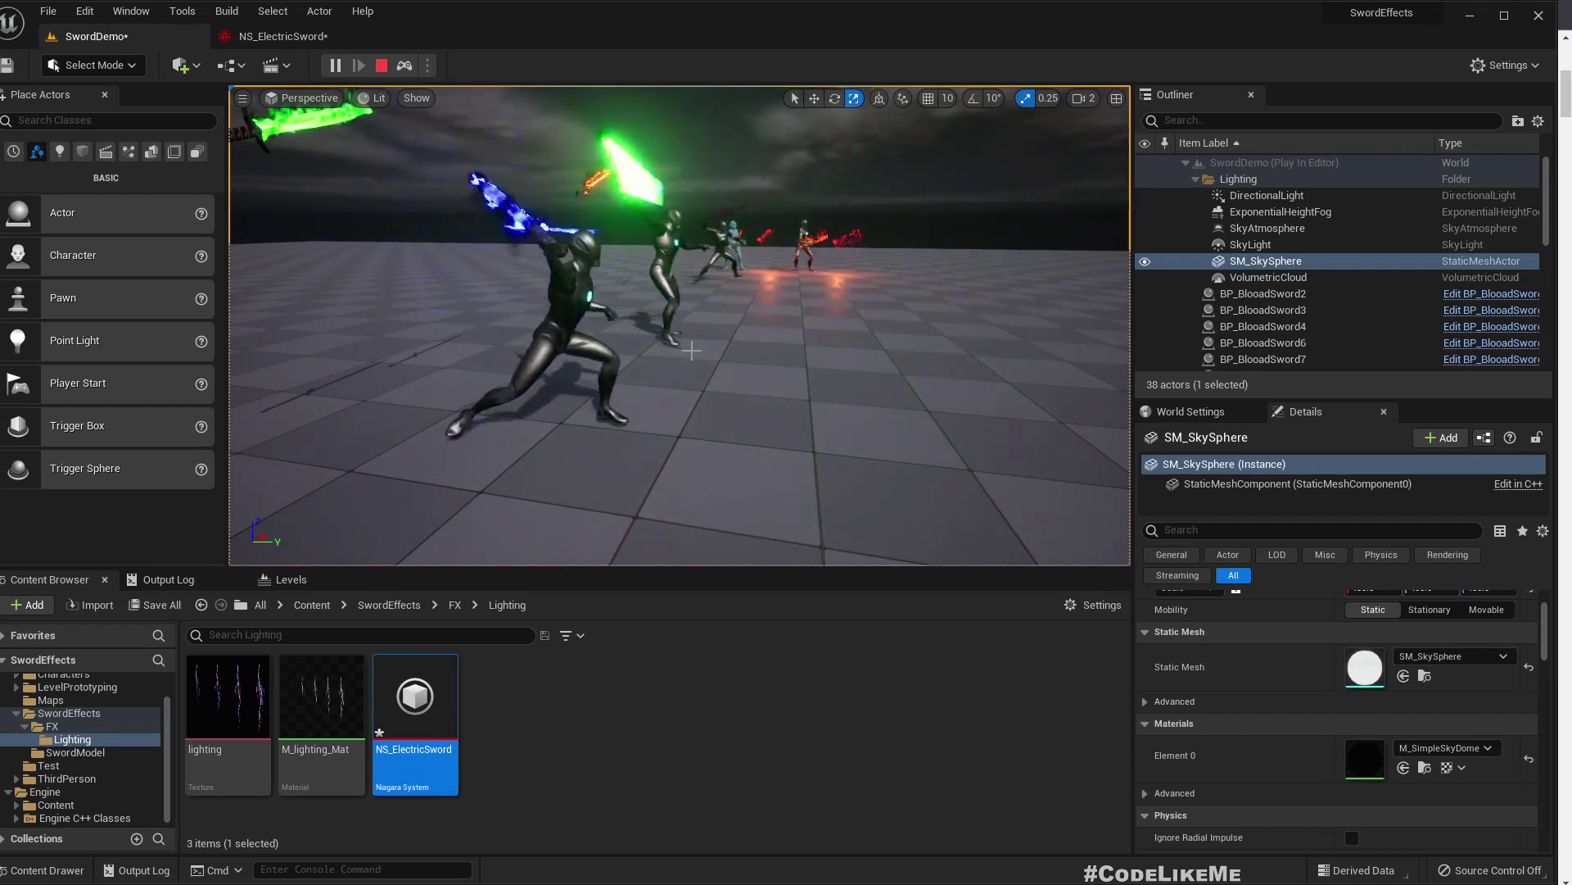
key("Escape")
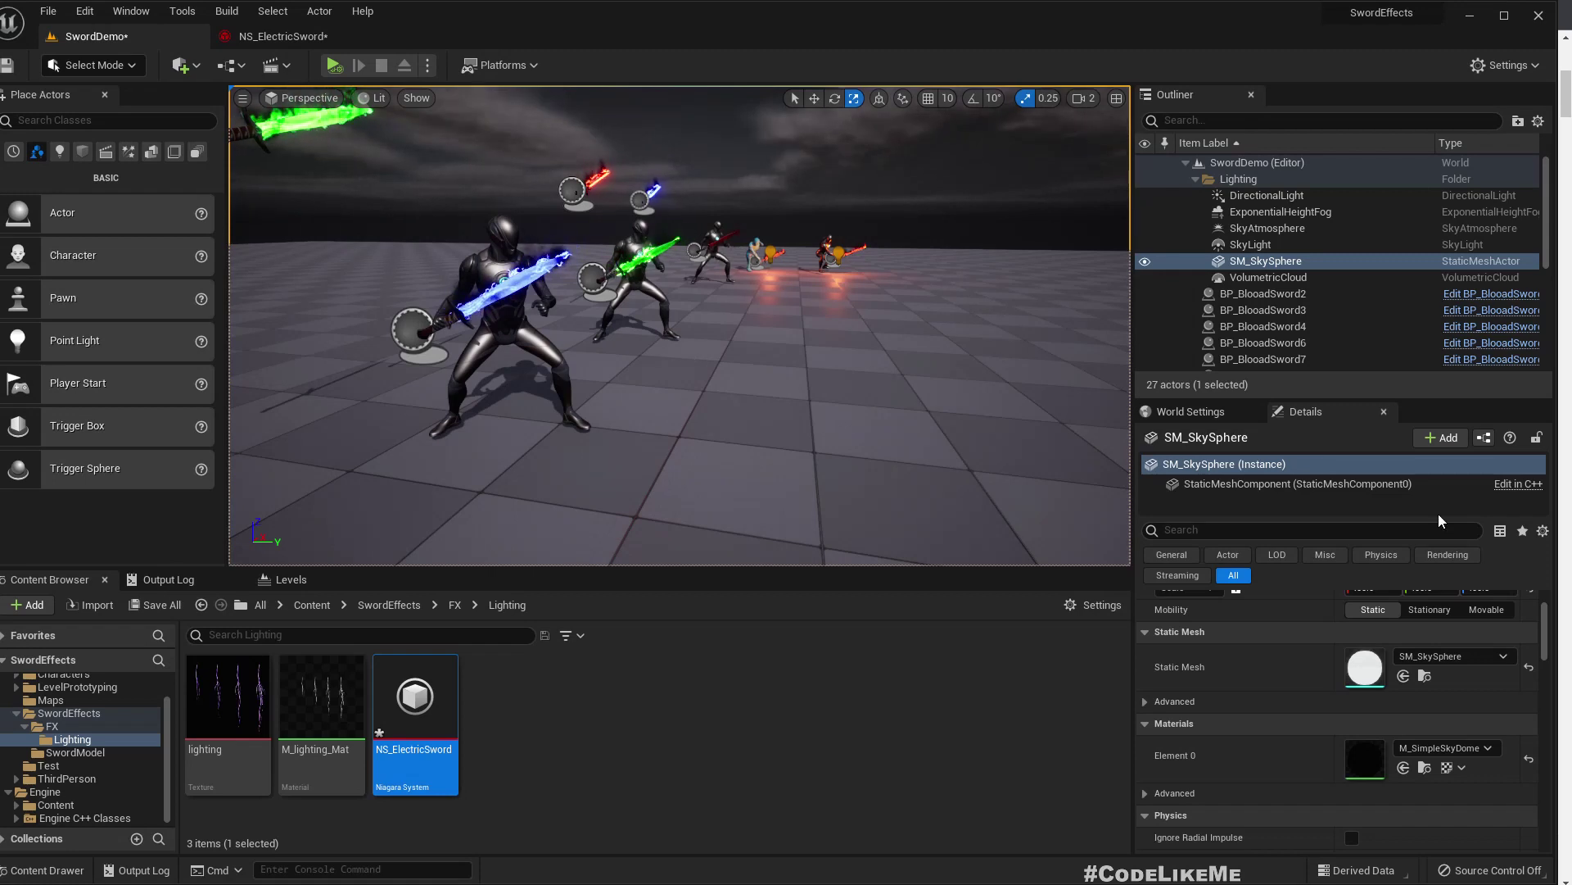
Open the slash_2_Retargeted animation used by the nearest character in SwordDemo, and pause its preview near the first frame
left_click(520, 342)
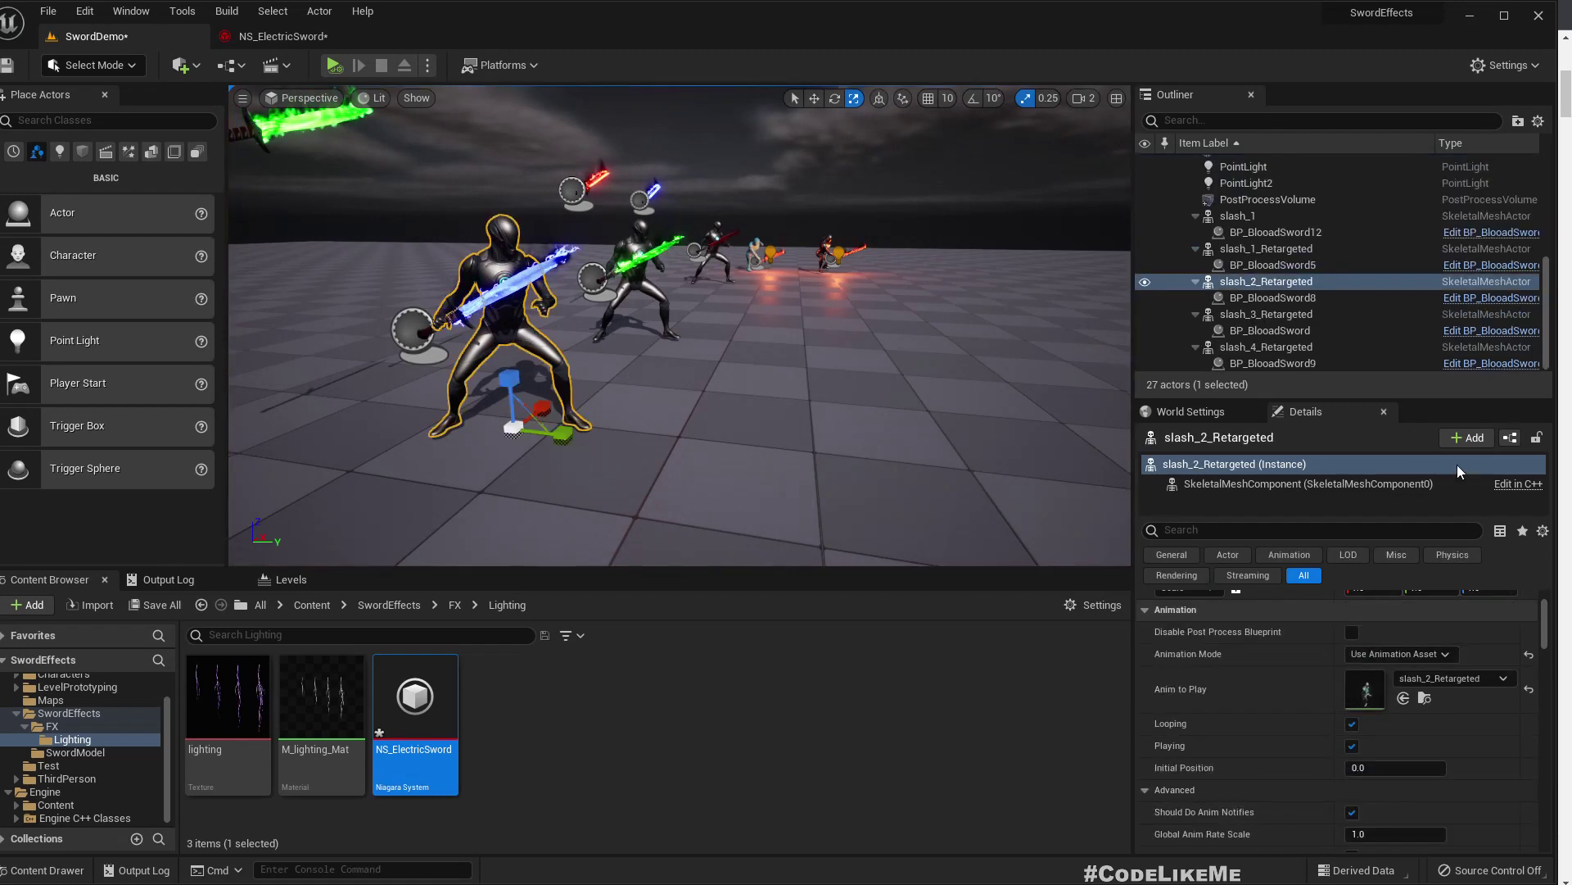
double_click(1366, 688)
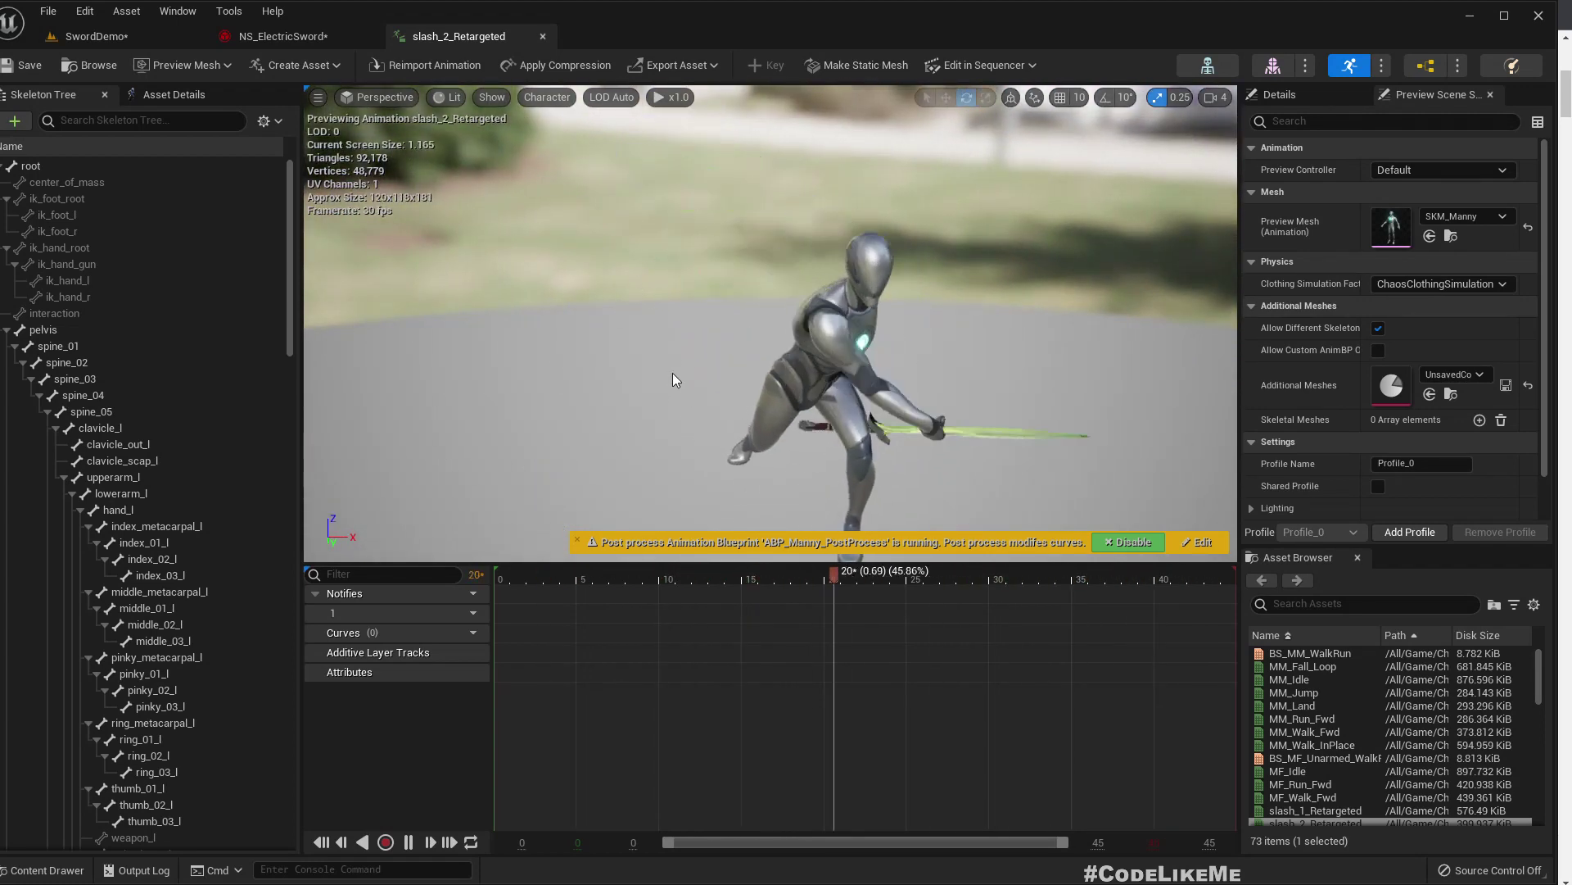
scroll(125, 450, "down", 10)
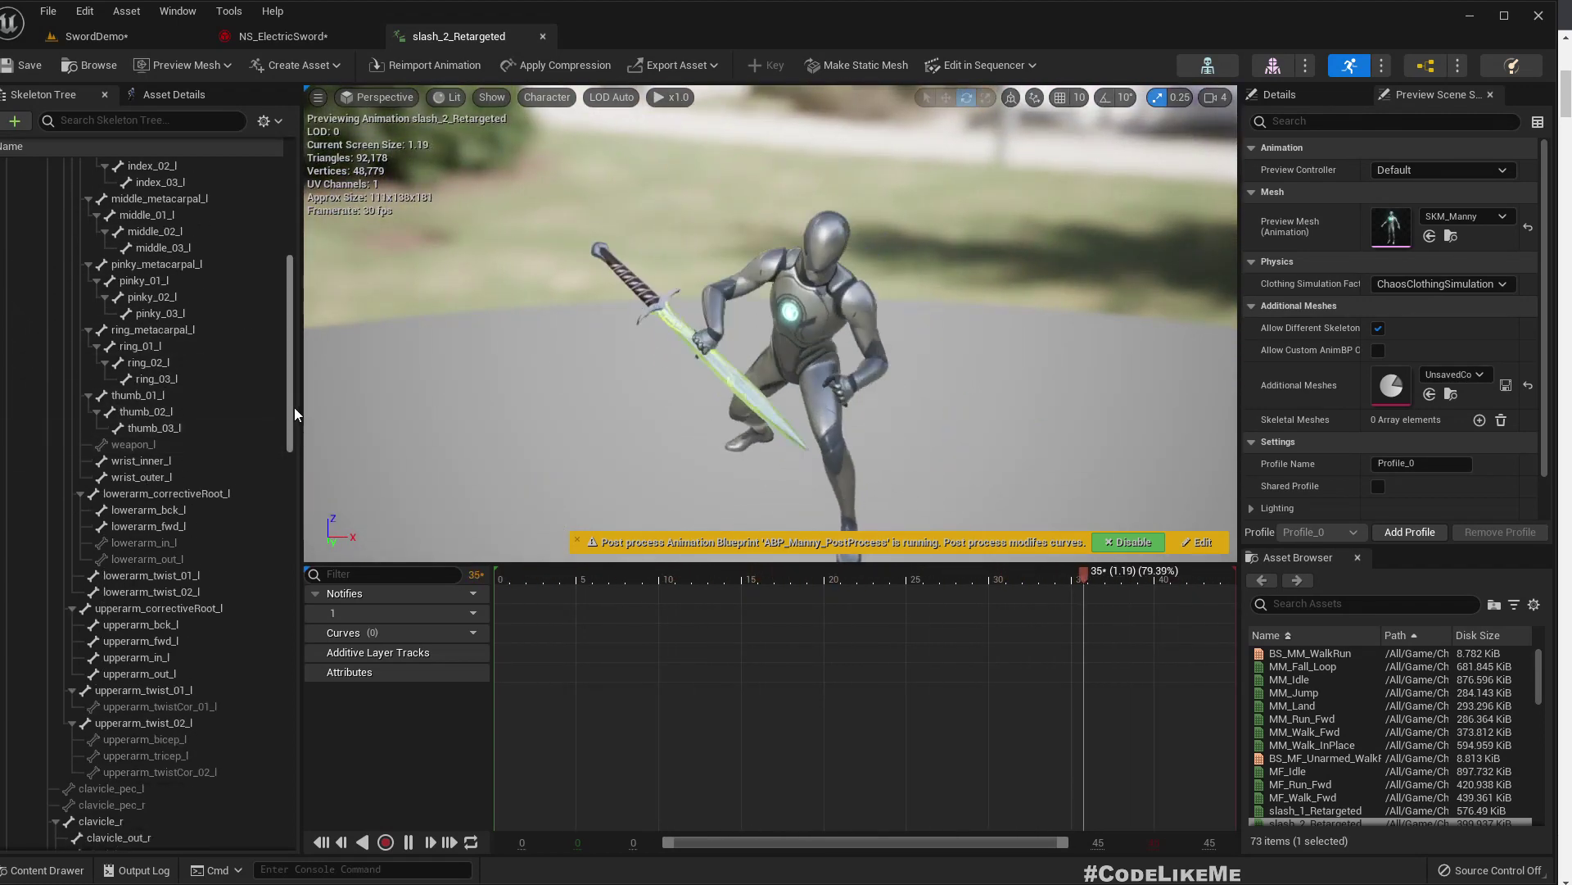
left_click_drag(294, 406, 269, 796)
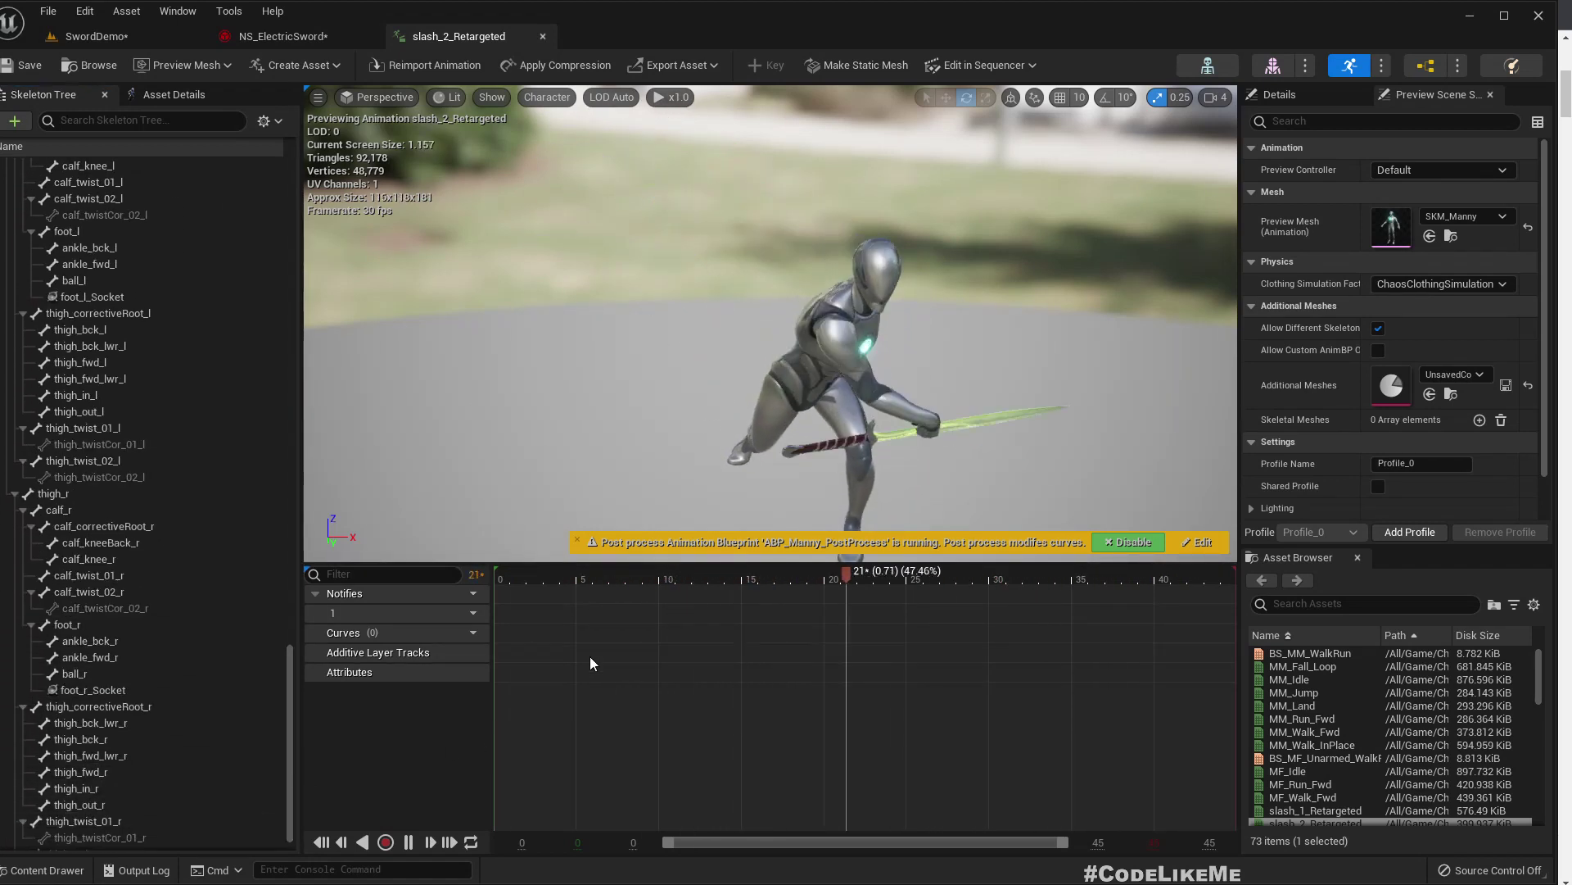
left_click(517, 578)
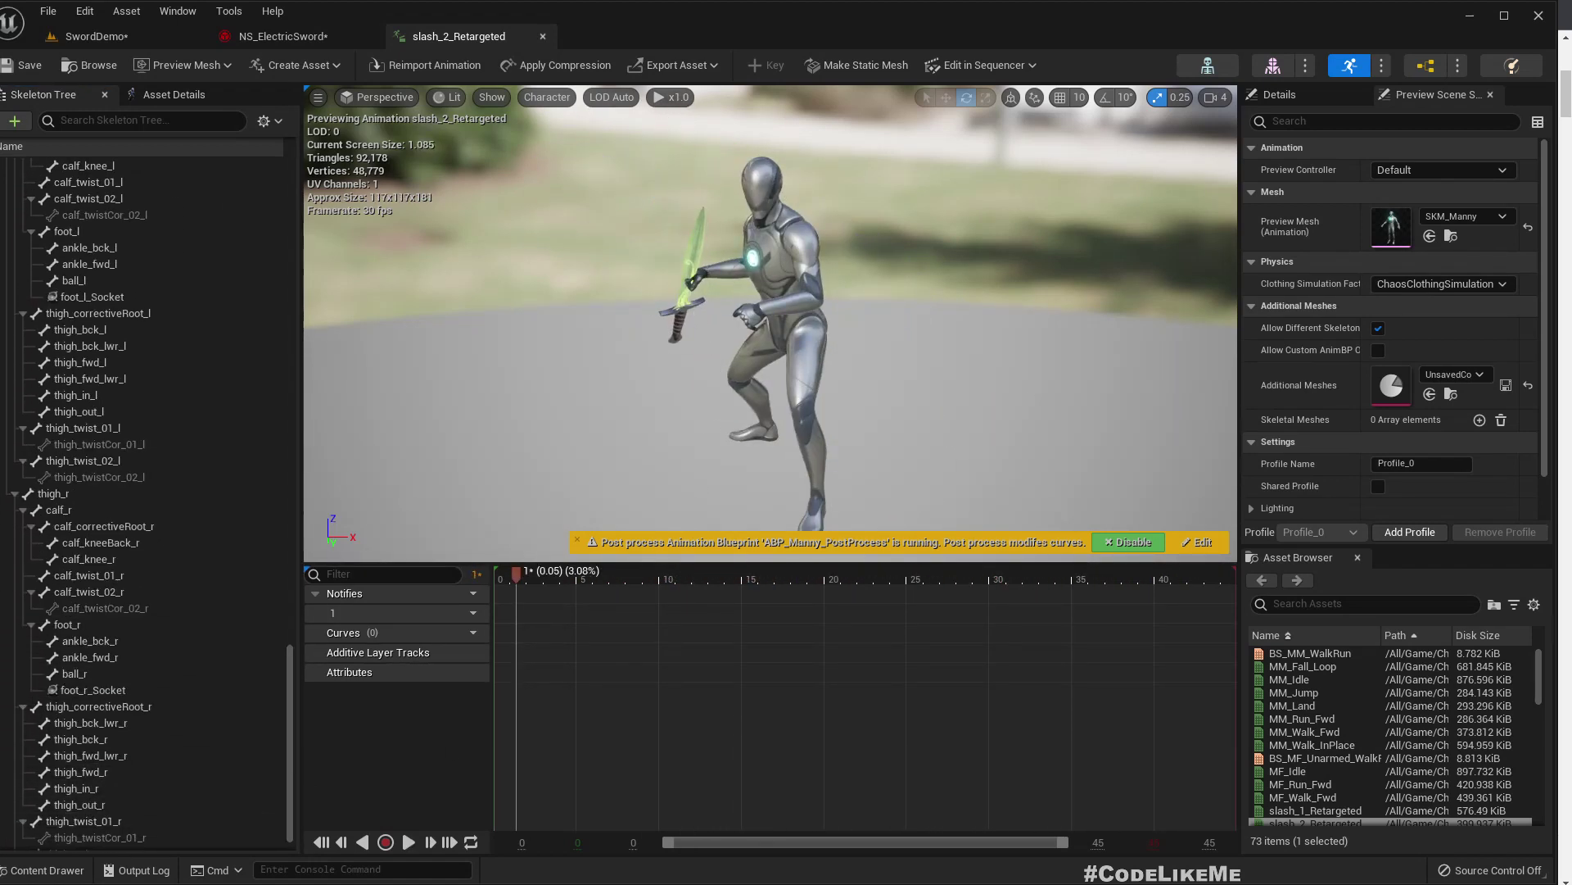
Remove all attached preview assets from the slash_2_Retargeted skeleton preview
scroll(154, 538, "up", 6)
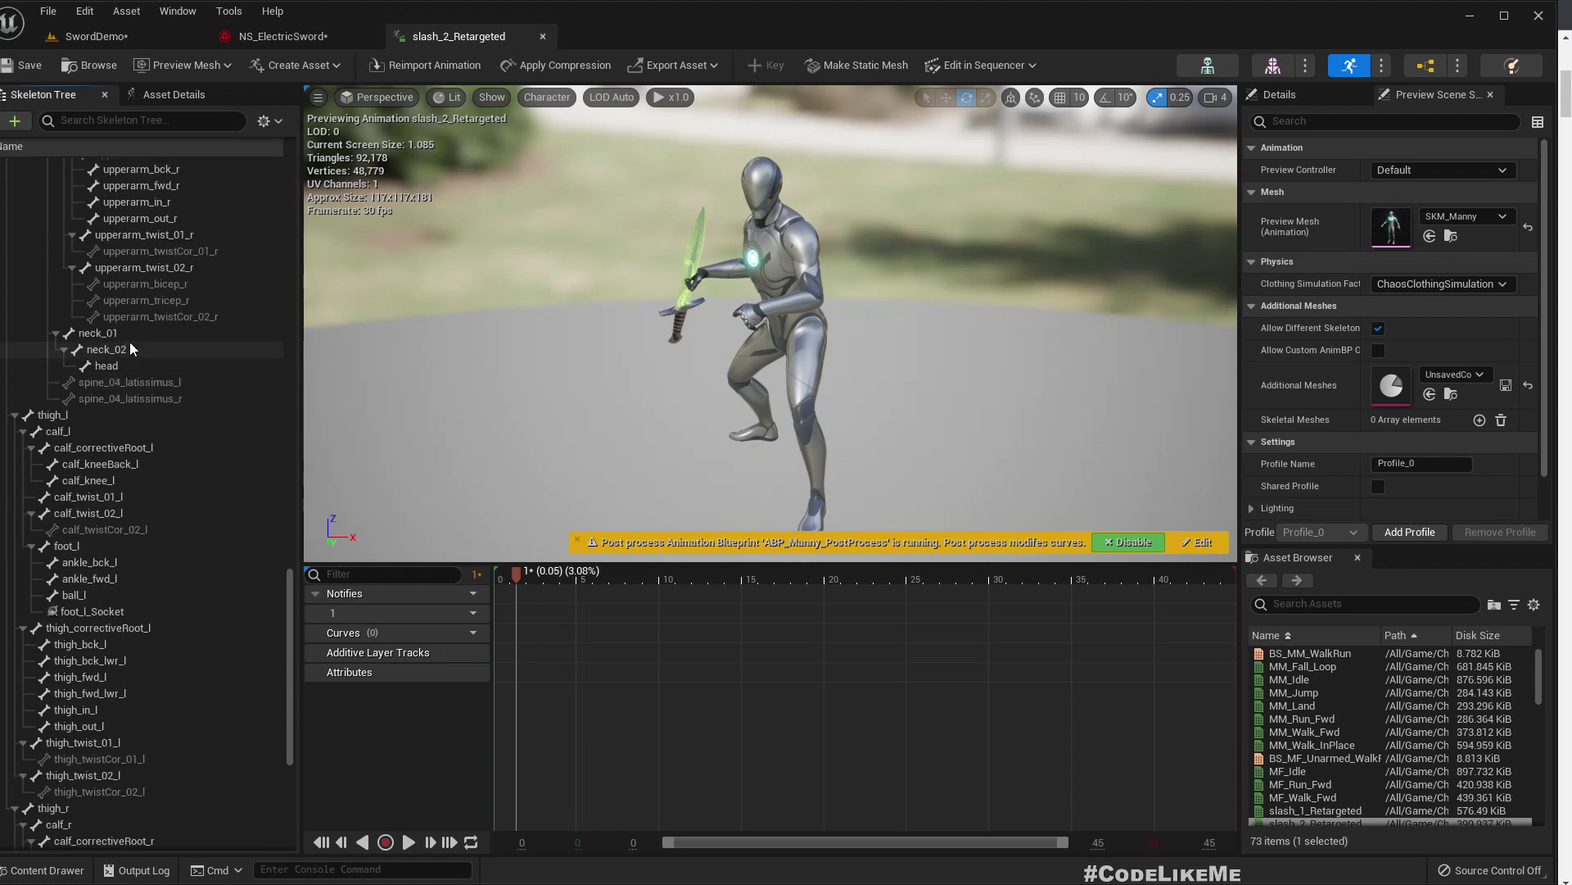
right_click(129, 342)
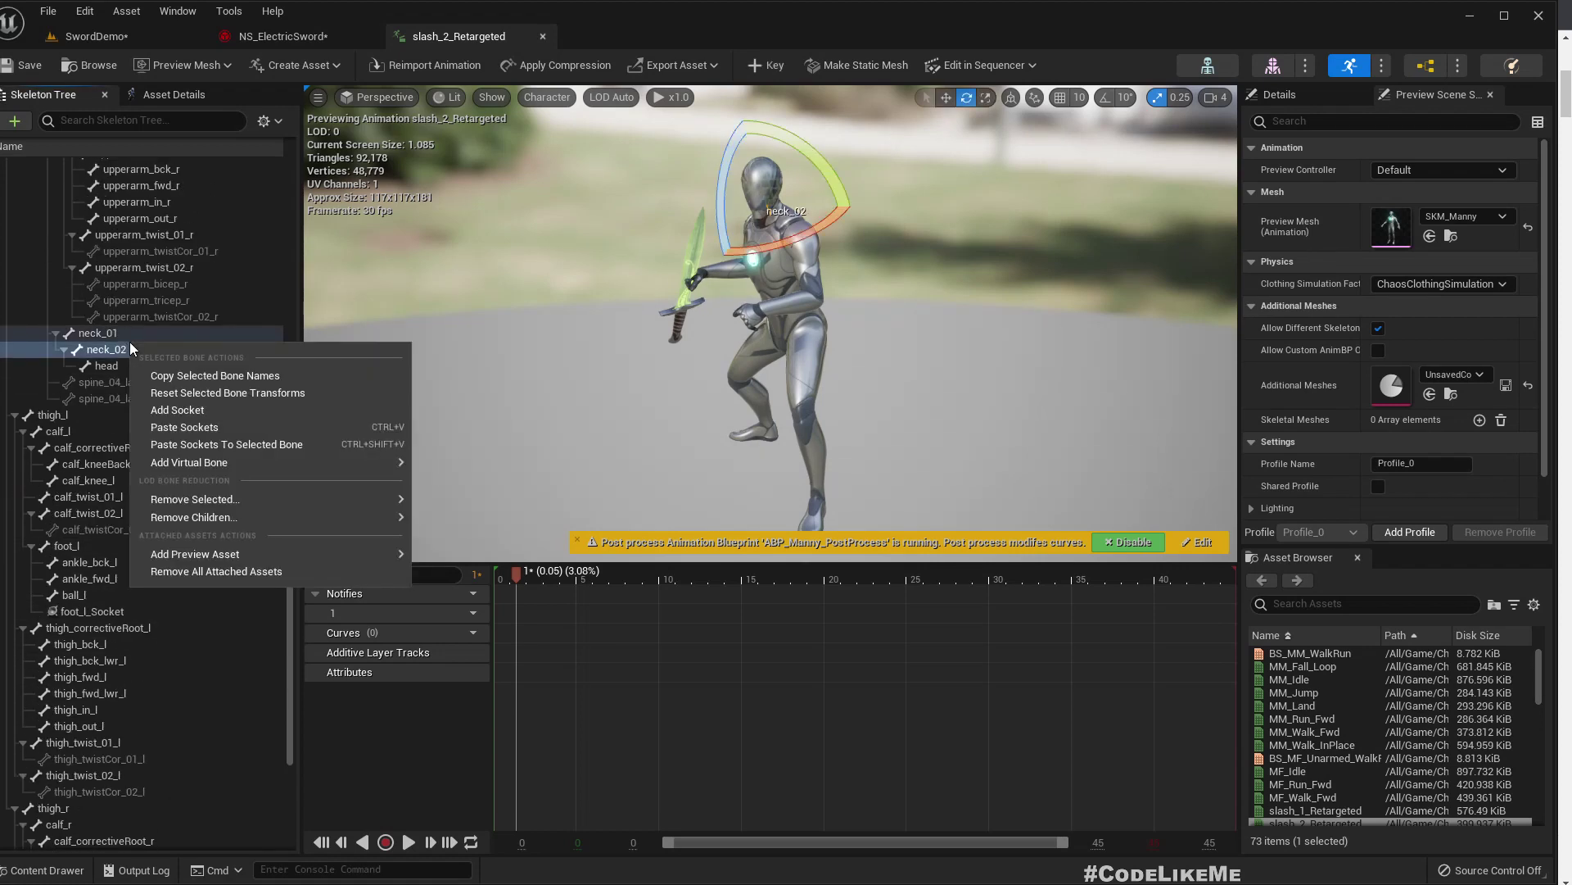
left_click(297, 572)
Scrub the slash animation to around frame 10, and try to add an animation notify on its notify track
mouse_move(591, 364)
right_mouse_down()
mouse_move(508, 369)
mouse_move(565, 368)
right_mouse_up()
left_click_drag(526, 582, 716, 504)
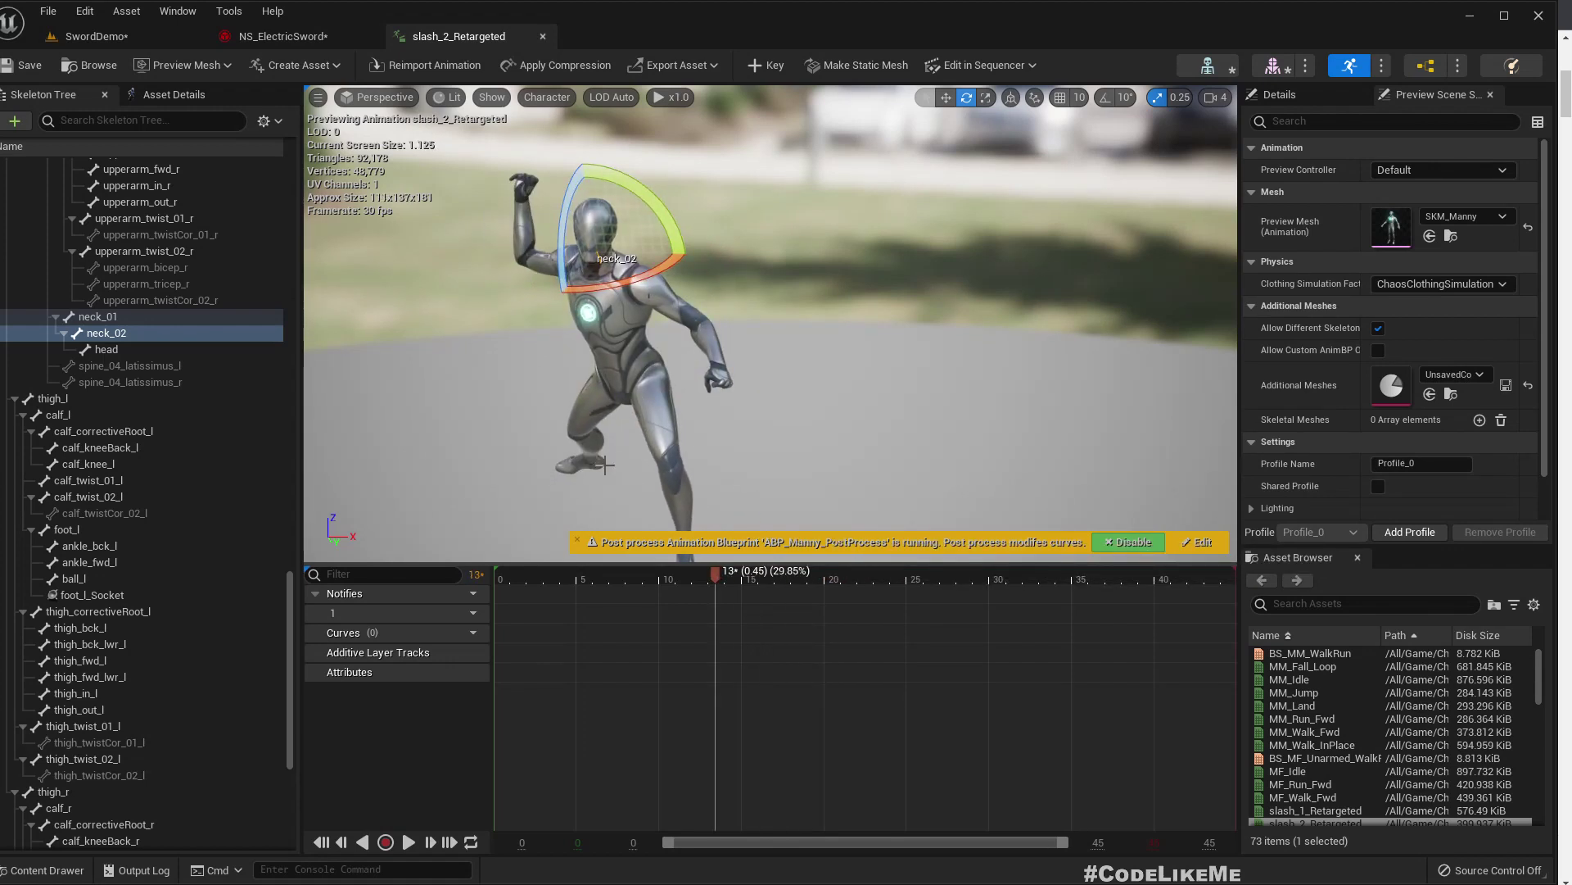
right_click(702, 642)
left_click(665, 661)
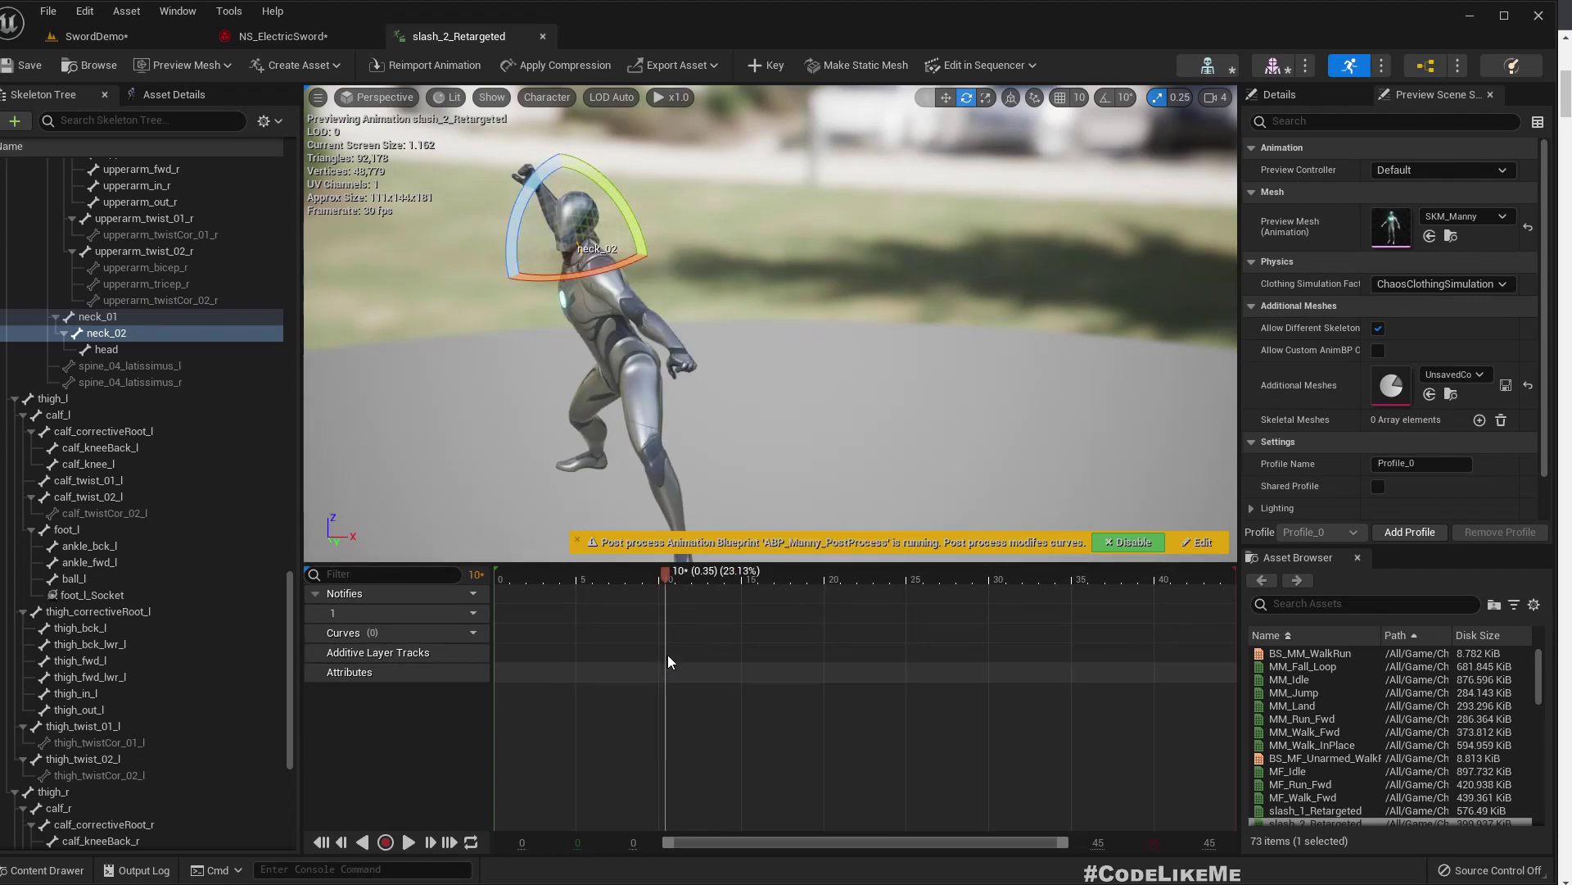
right_click(654, 610)
mouse_move(737, 645)
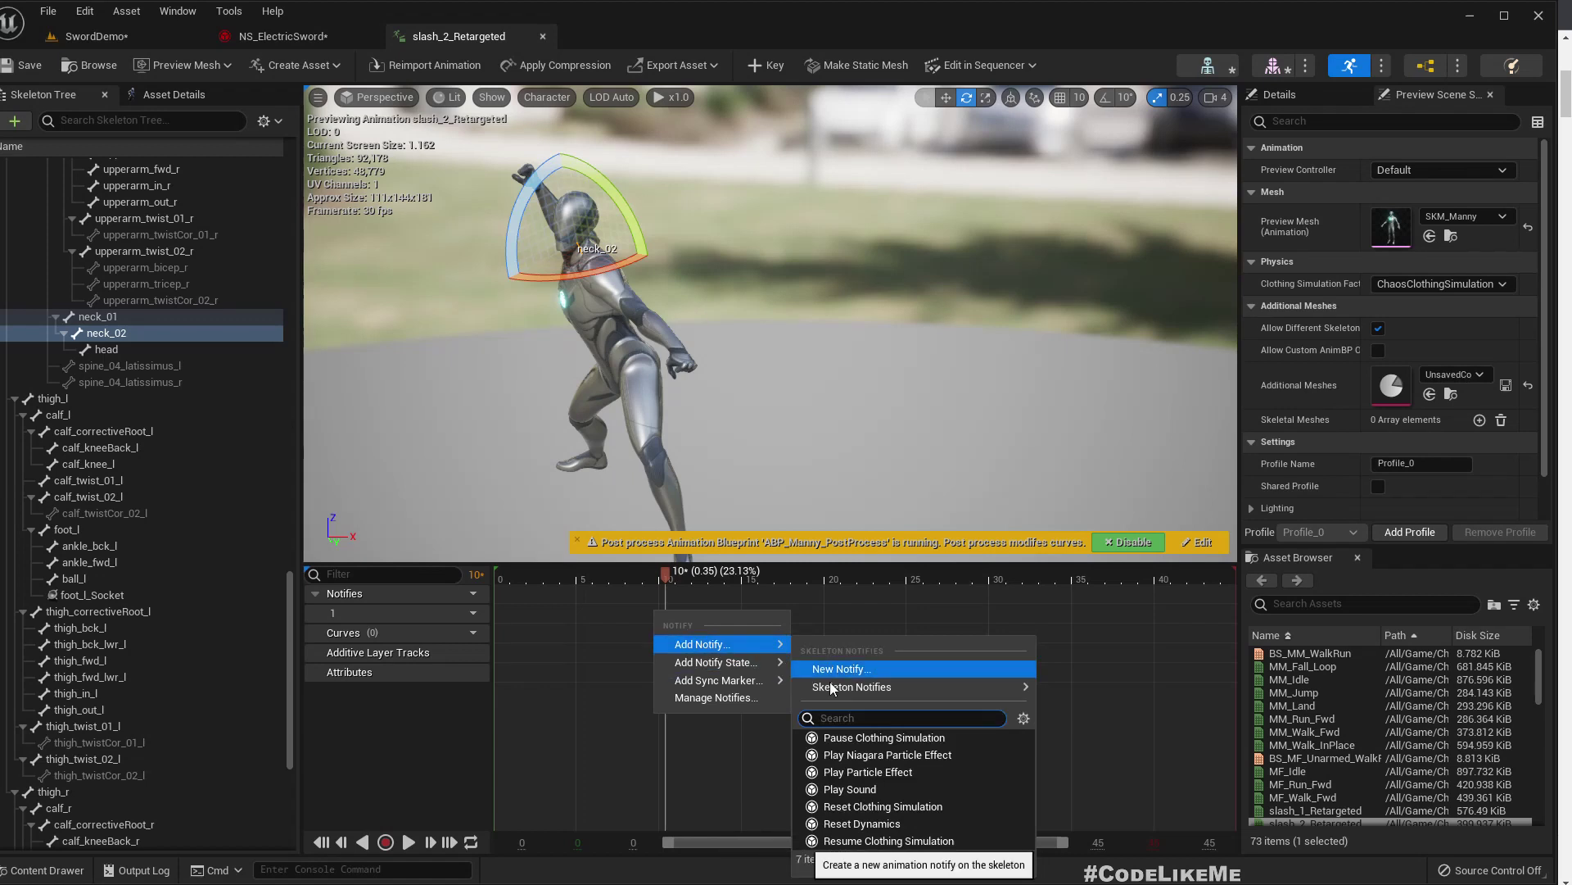
left_click(904, 783)
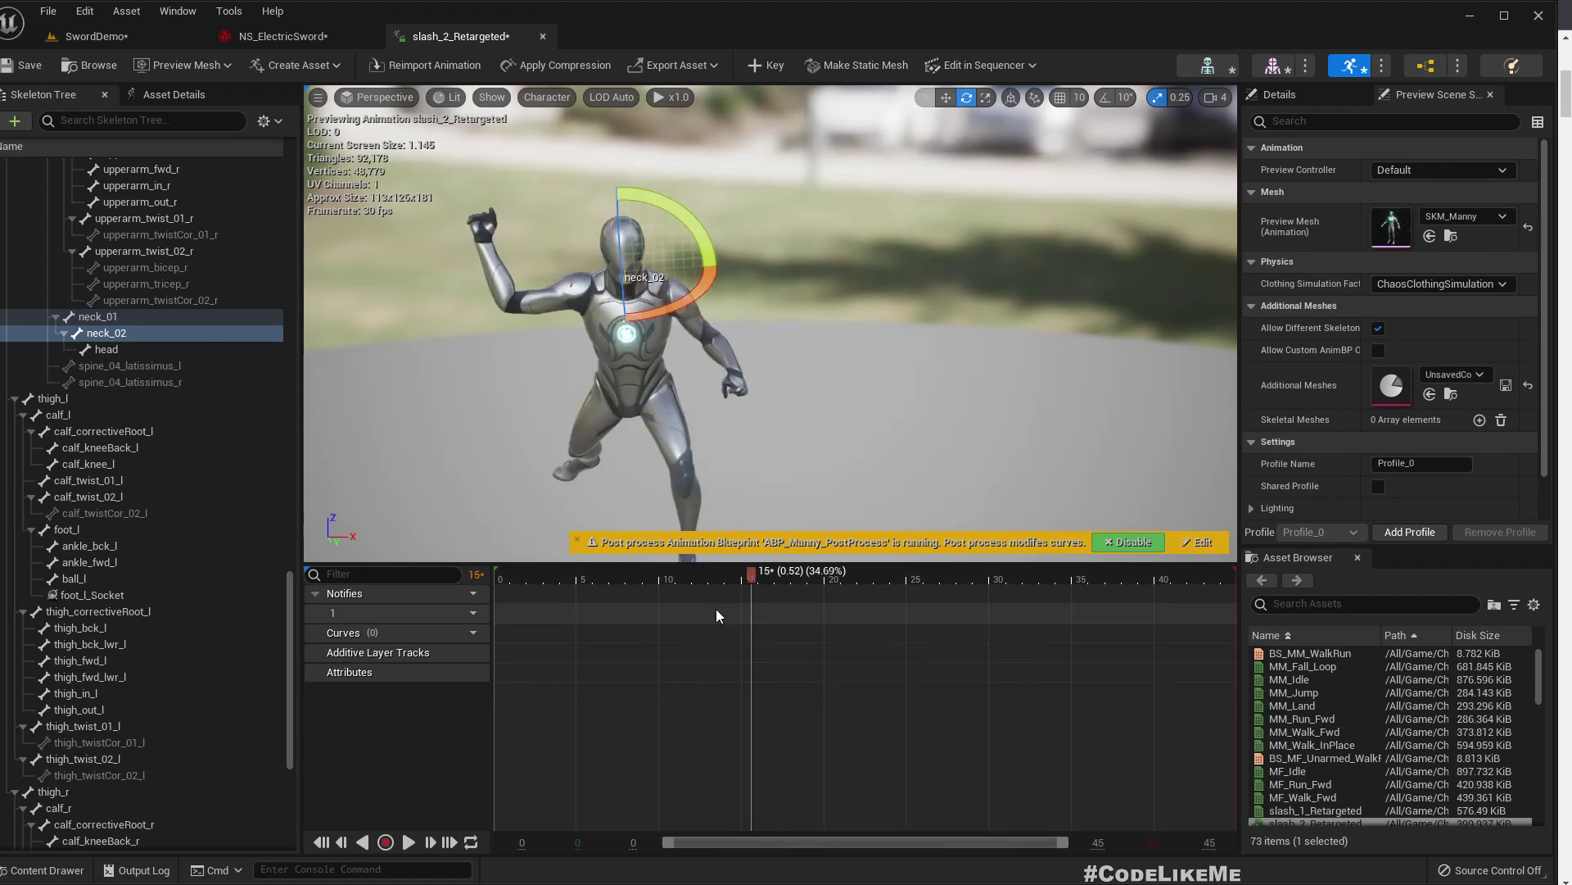
Examine the swords on the slashing characters in SwordDemo alongside the slash_2_Retargeted preview and the Trail settings in NS_ElectricSword
left_click(91, 42)
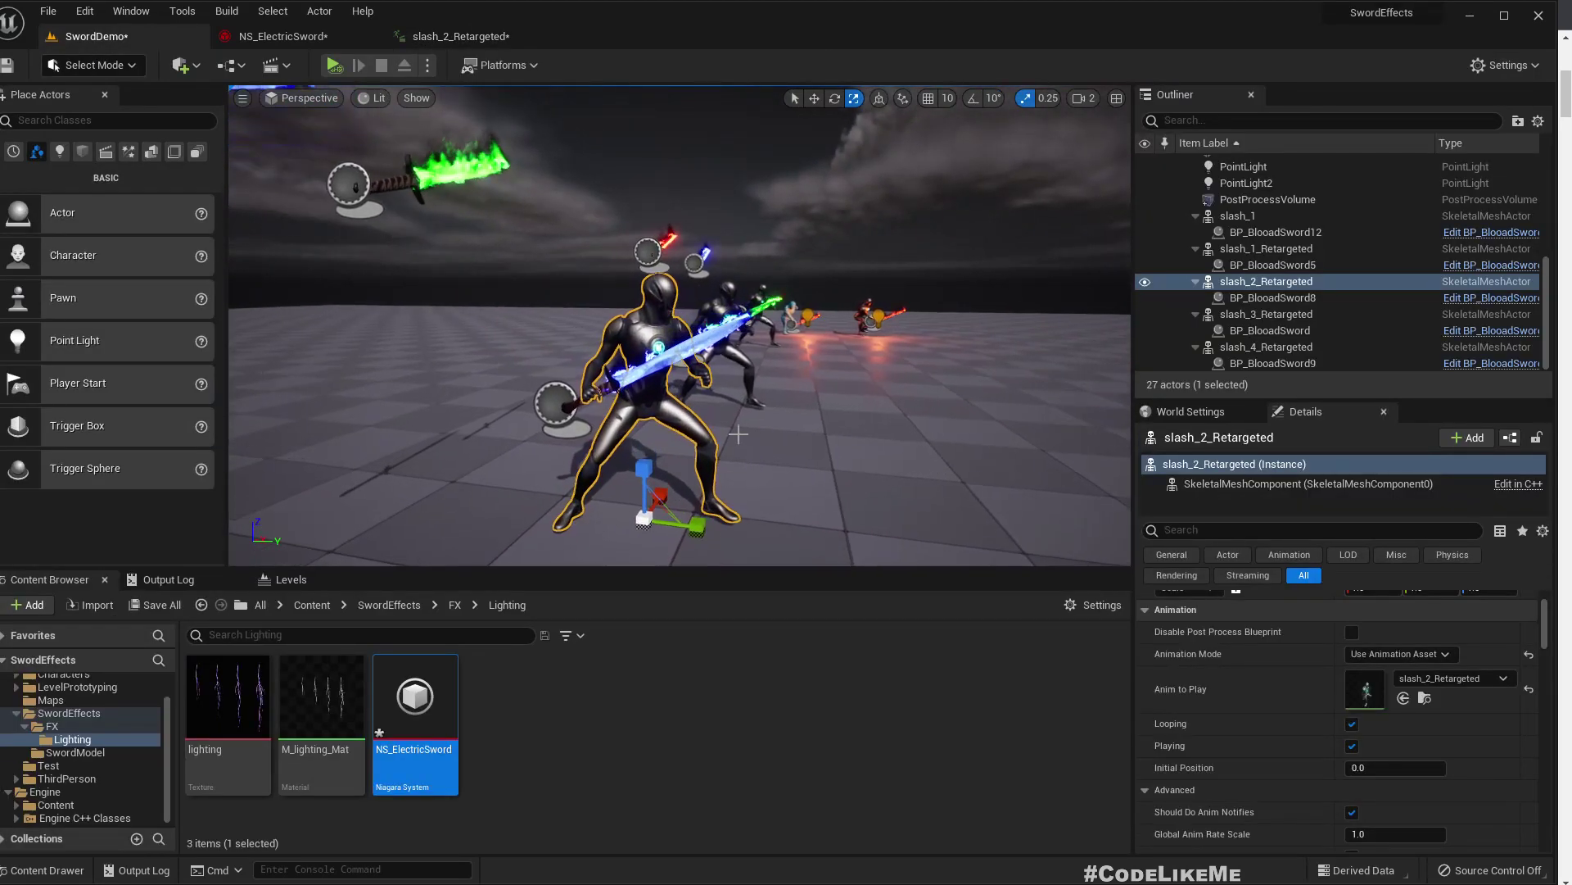
left_click(676, 350)
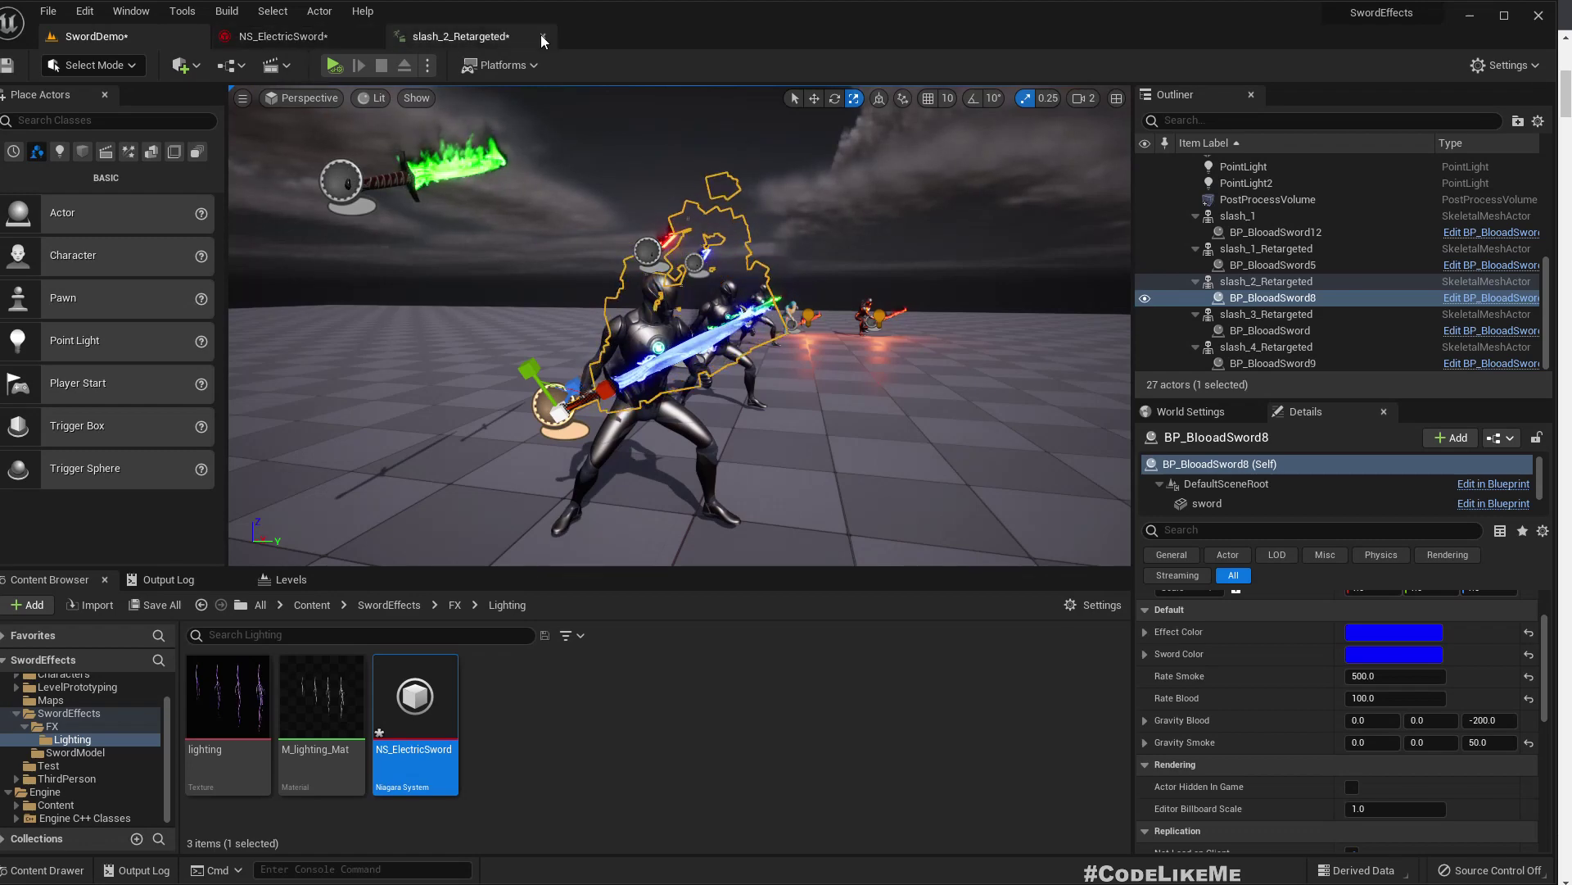
left_click(480, 36)
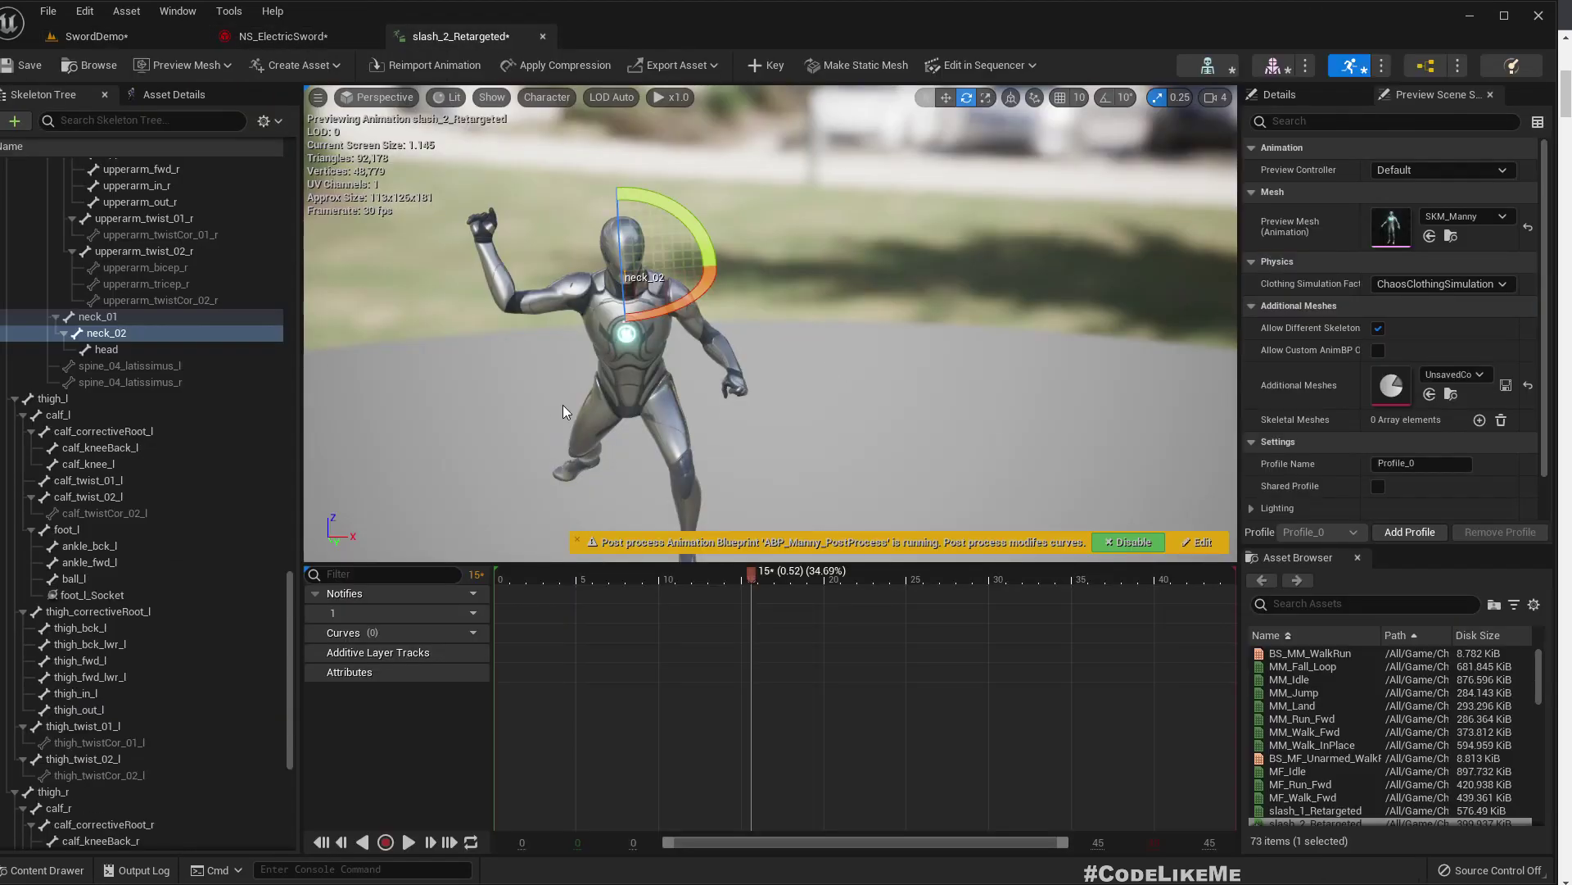
mouse_move(562, 404)
right_mouse_down()
mouse_move(426, 404)
mouse_move(549, 450)
mouse_move(577, 390)
right_mouse_up()
left_click(288, 43)
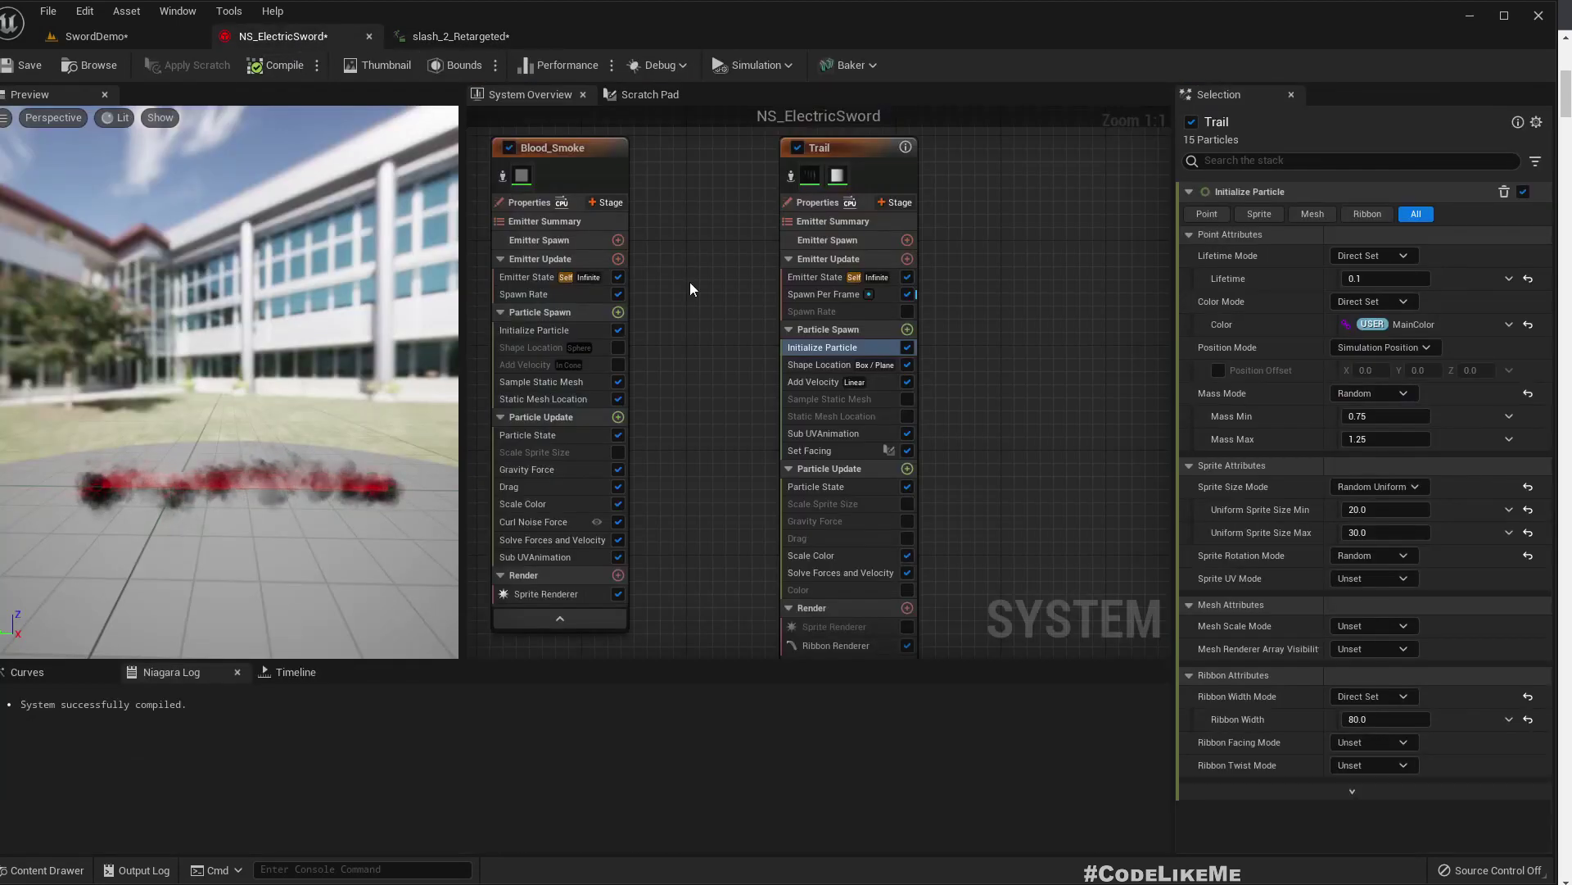
left_click(124, 38)
left_click(786, 409)
right_click_drag(786, 409, 737, 304)
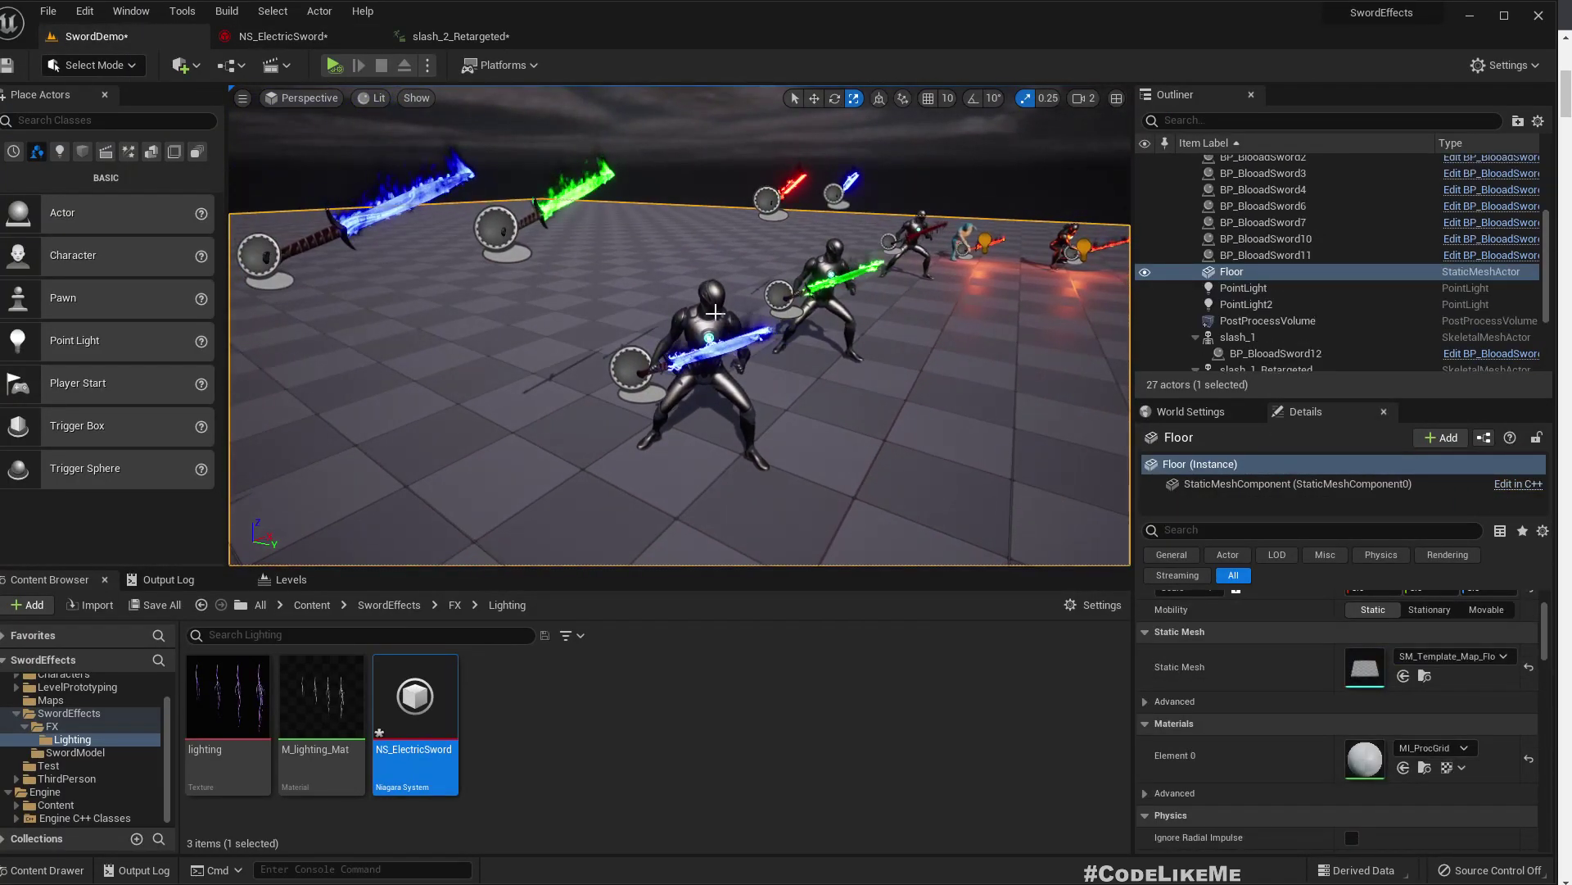
left_click(714, 312)
left_click(701, 208)
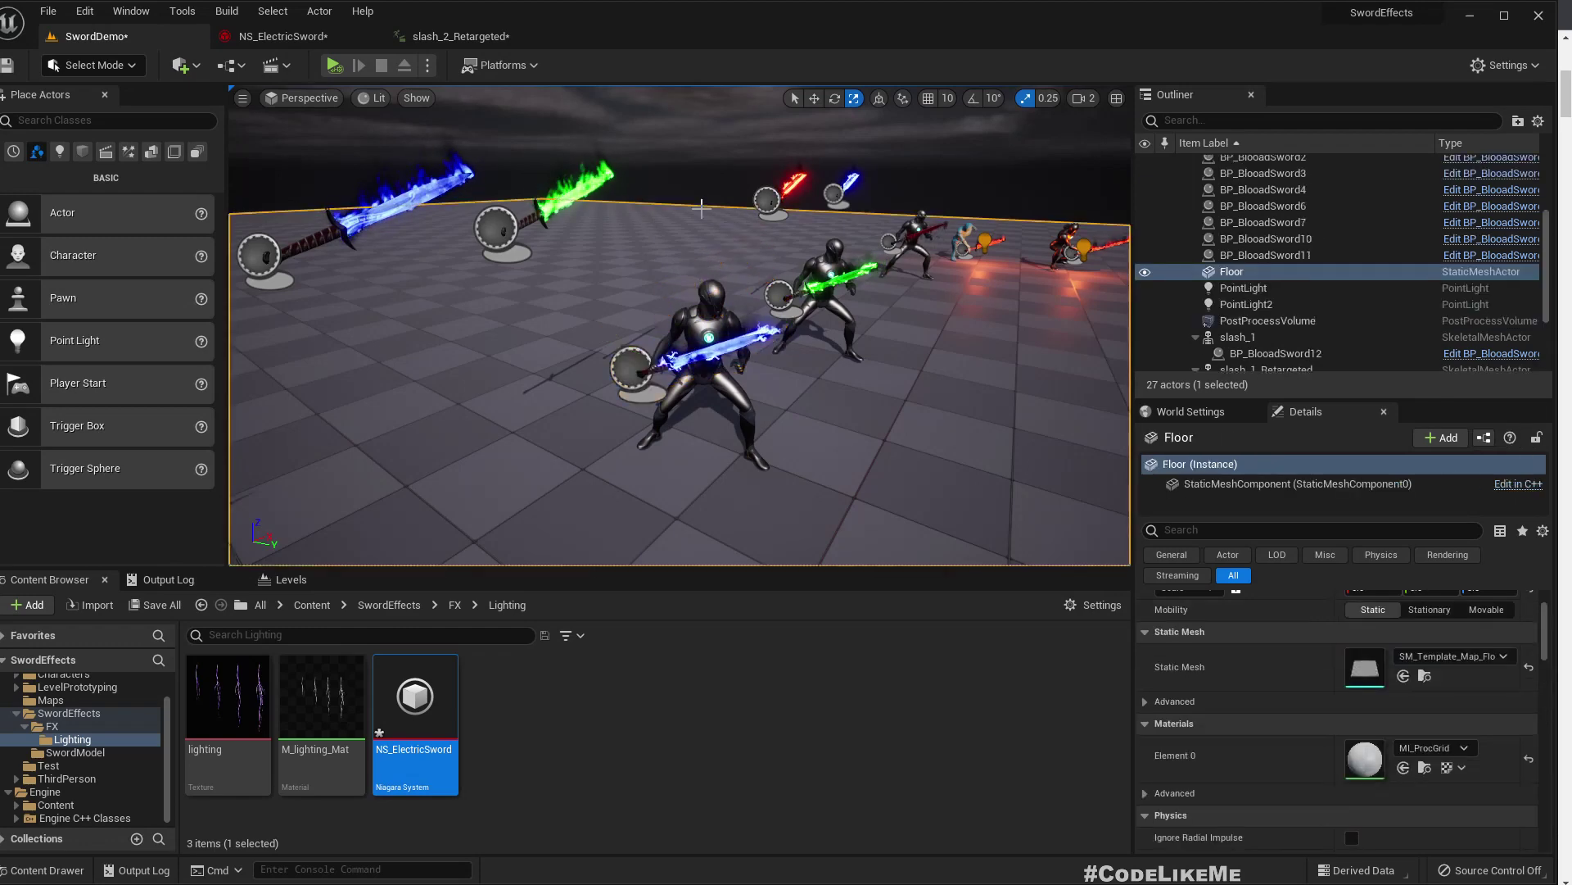
key("w")
right_click_drag(702, 208, 703, 136)
key("e")
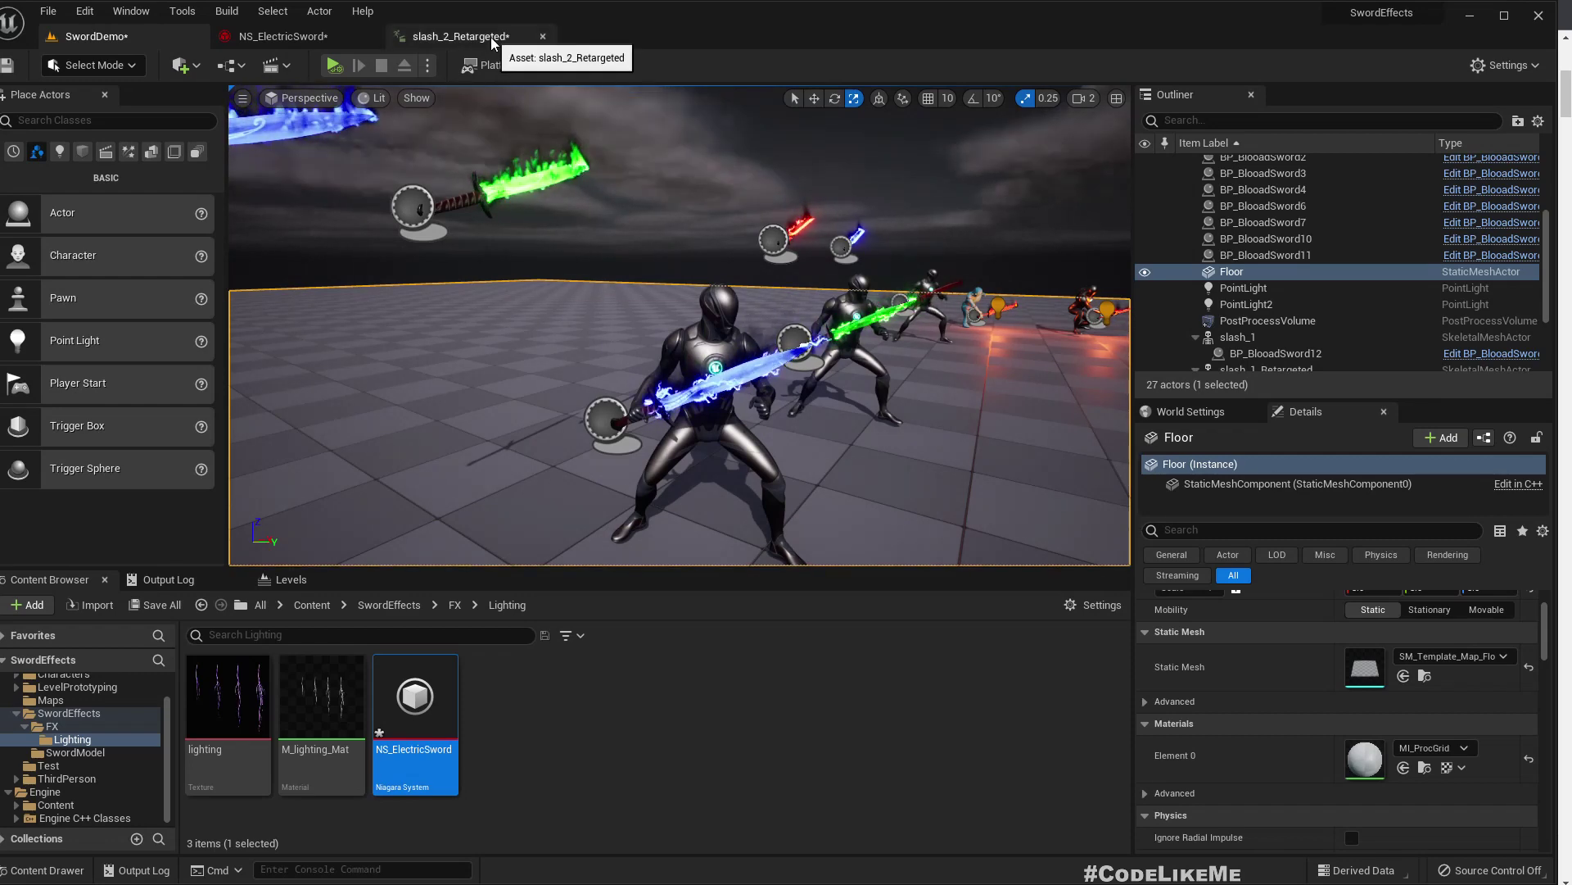
right_click_drag(597, 211, 625, 251)
key("s")
key("s")
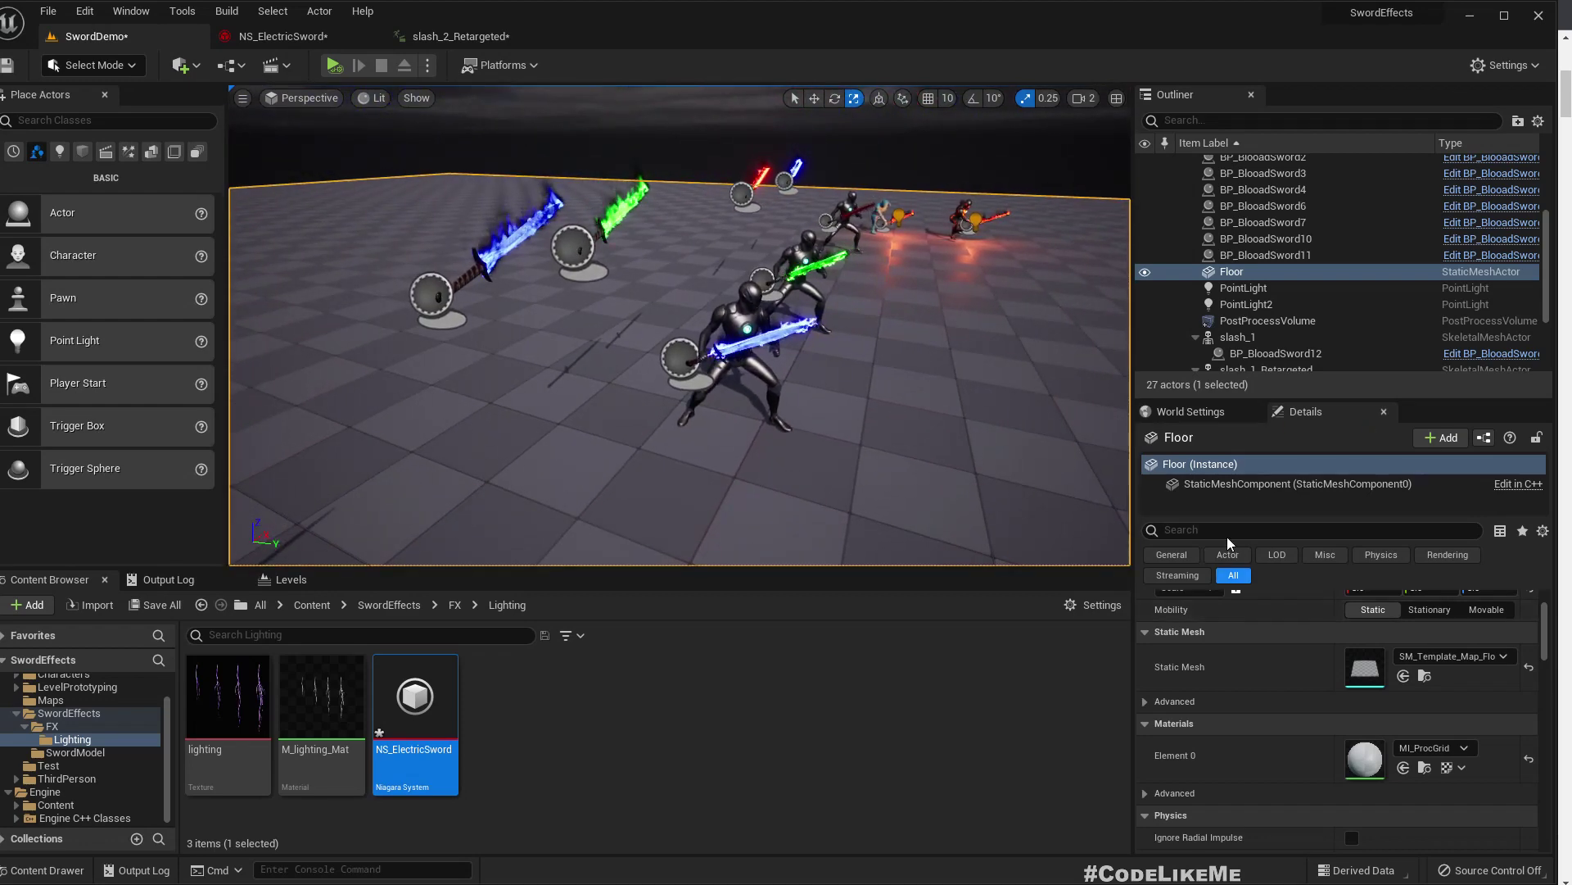
Try BP_ThirdPersonGameMode as the GameMode Override in SwordDemo's World Settings, and reset the override to None
left_click(1207, 416)
left_click(1387, 554)
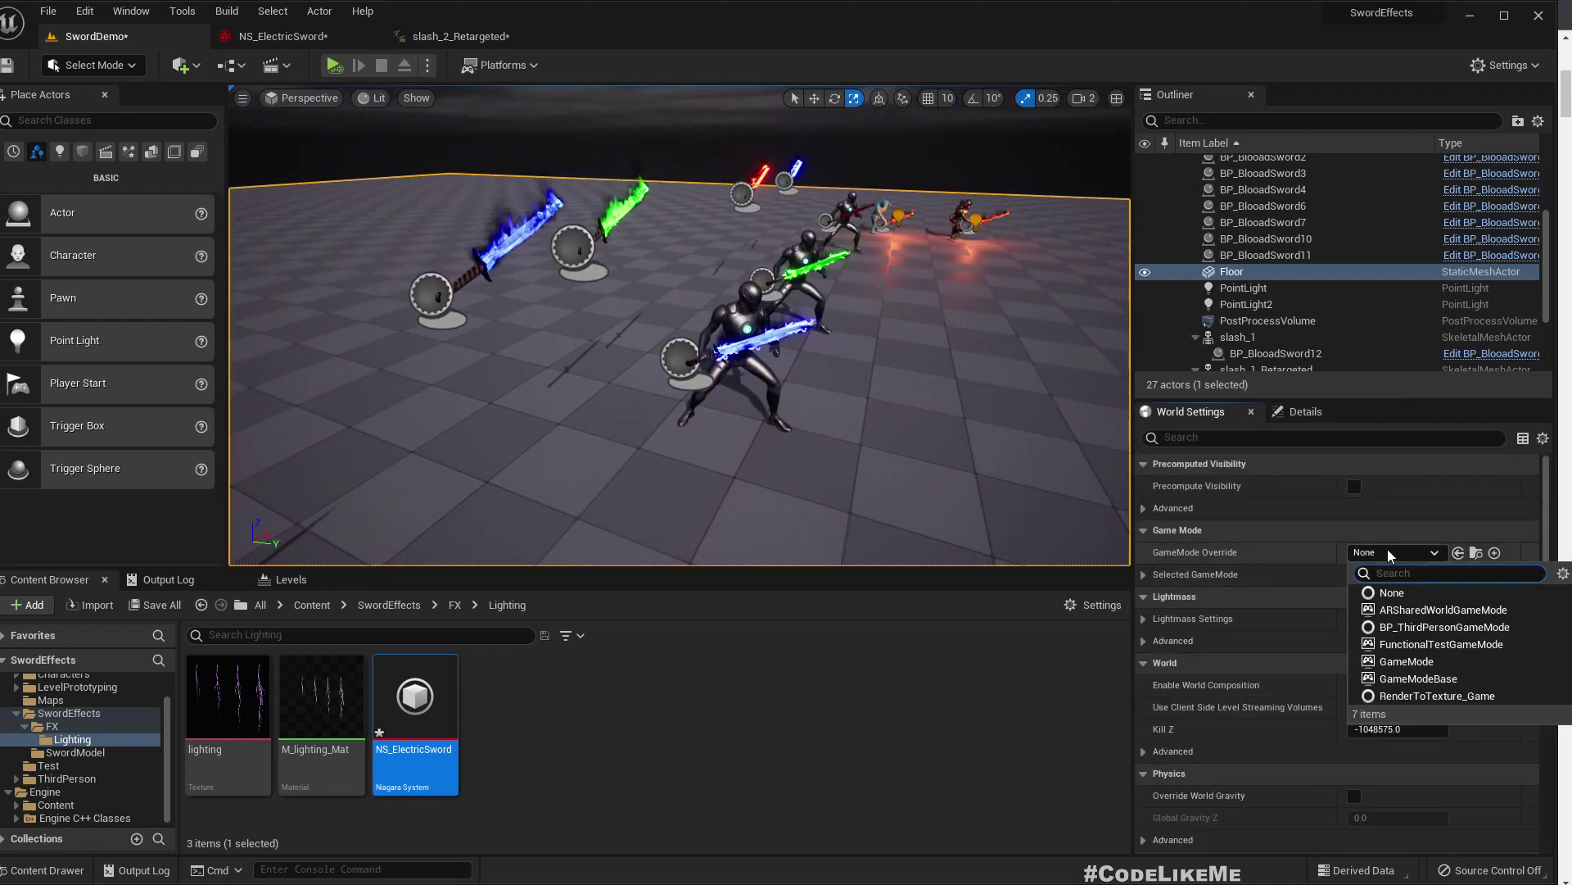
left_click(1390, 629)
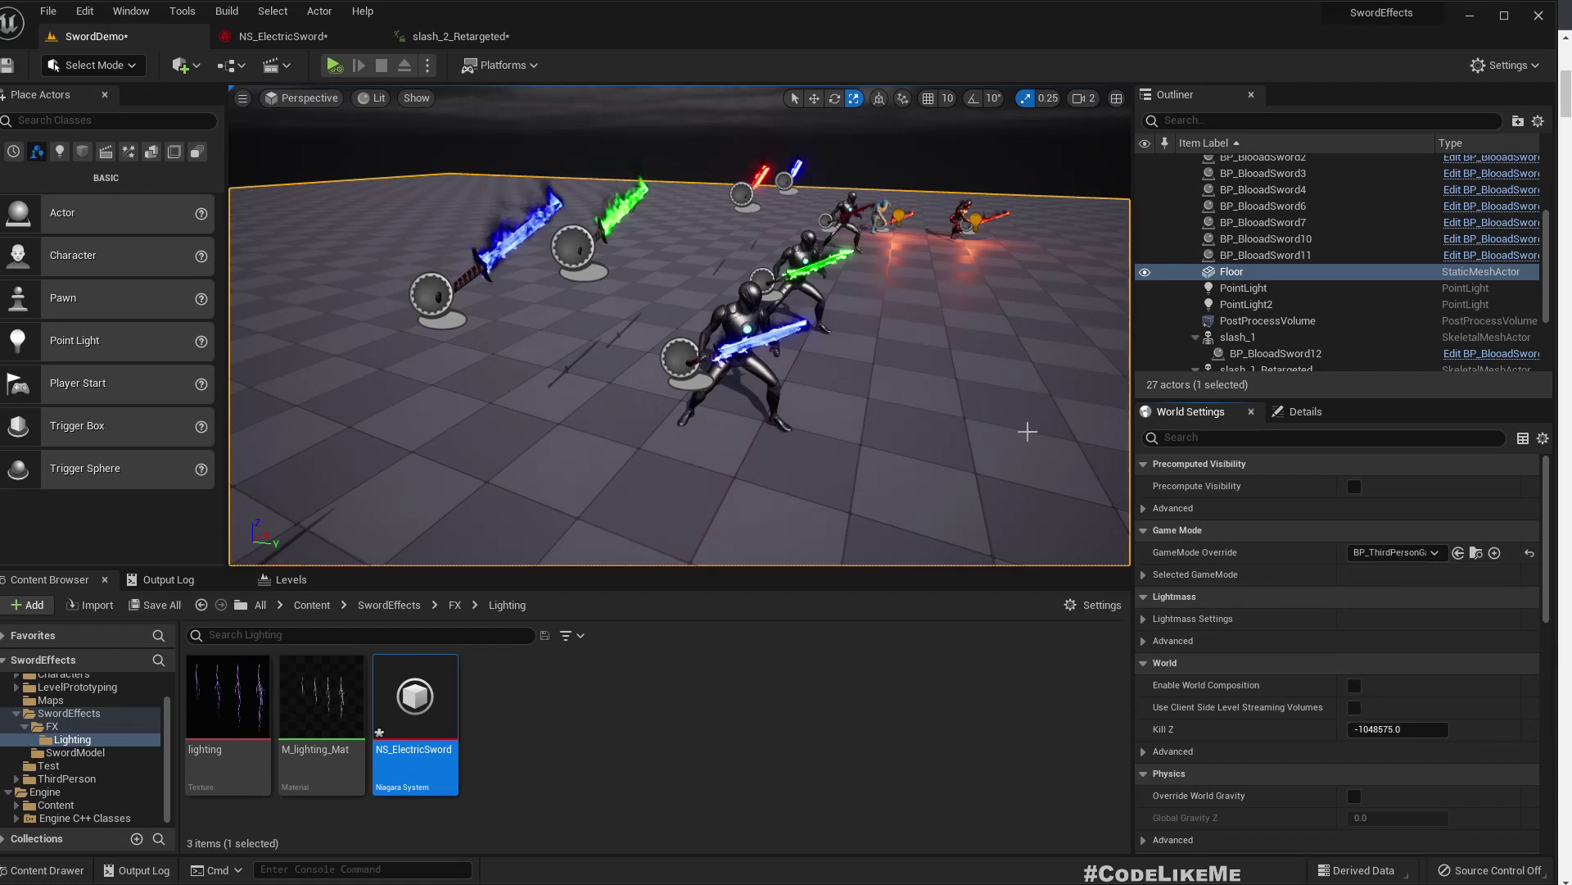
left_click(1530, 553)
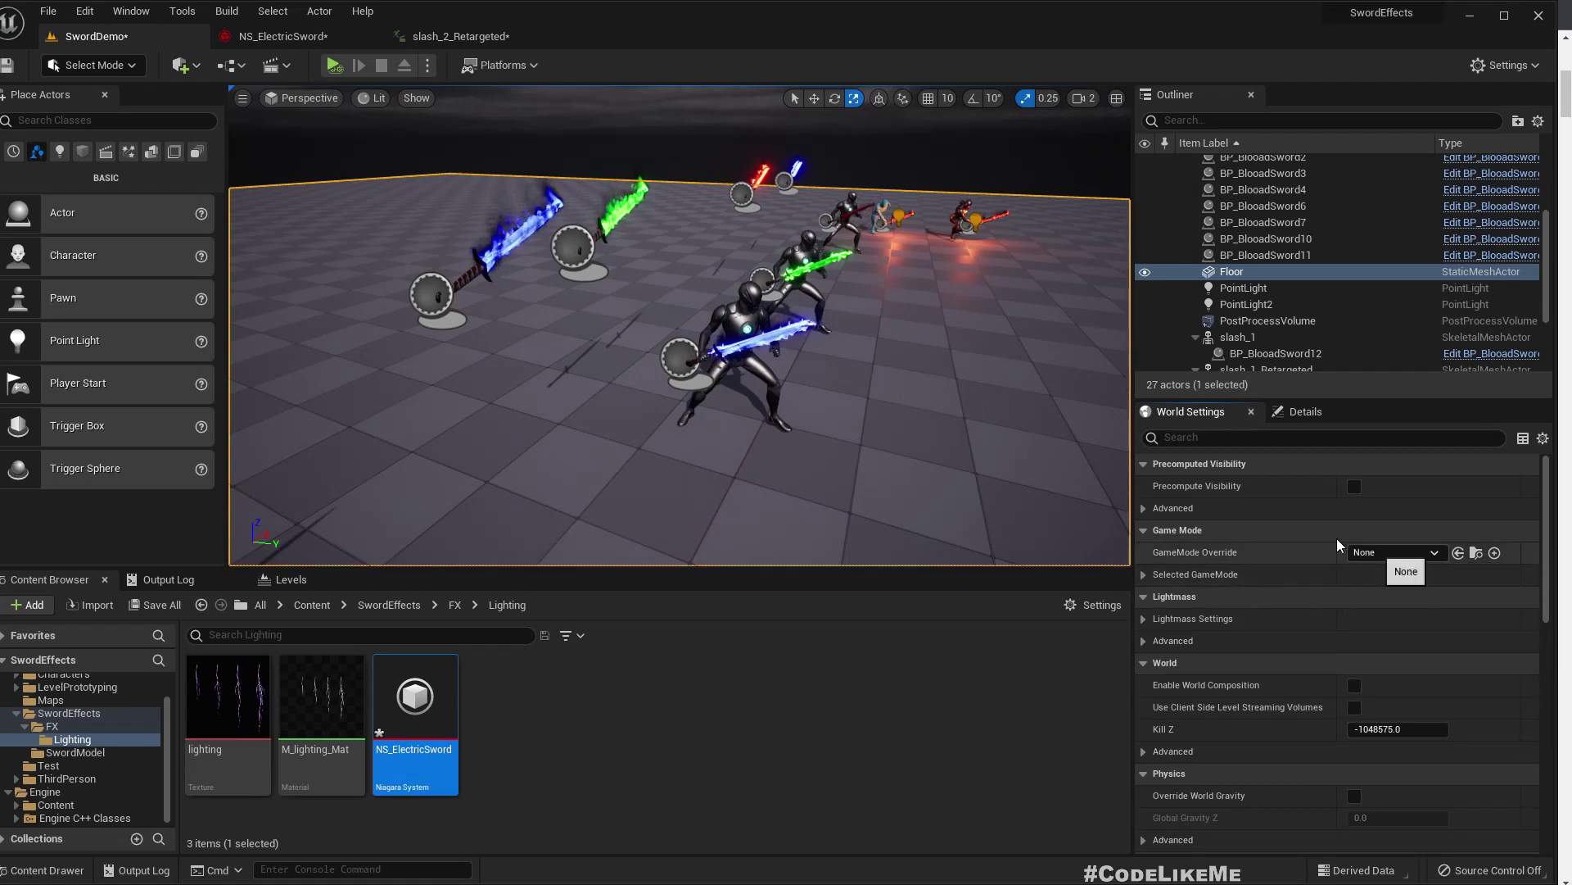
Set SwordDemo's GameMode Override to BP_ThirdPersonGameMode
scroll(82, 737, "up", 2)
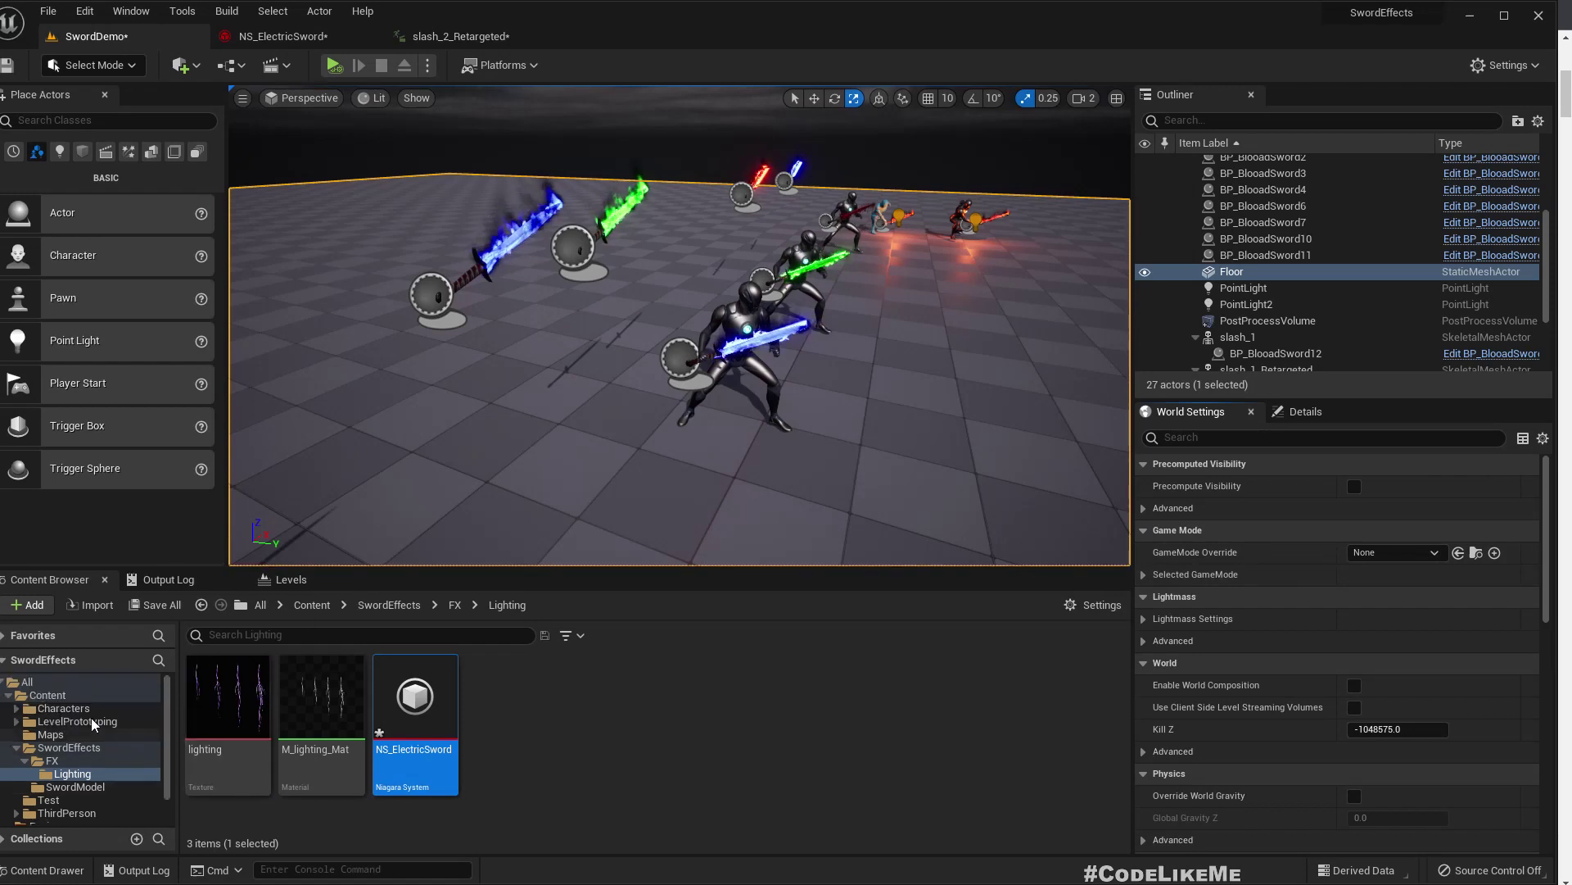
left_click(70, 709)
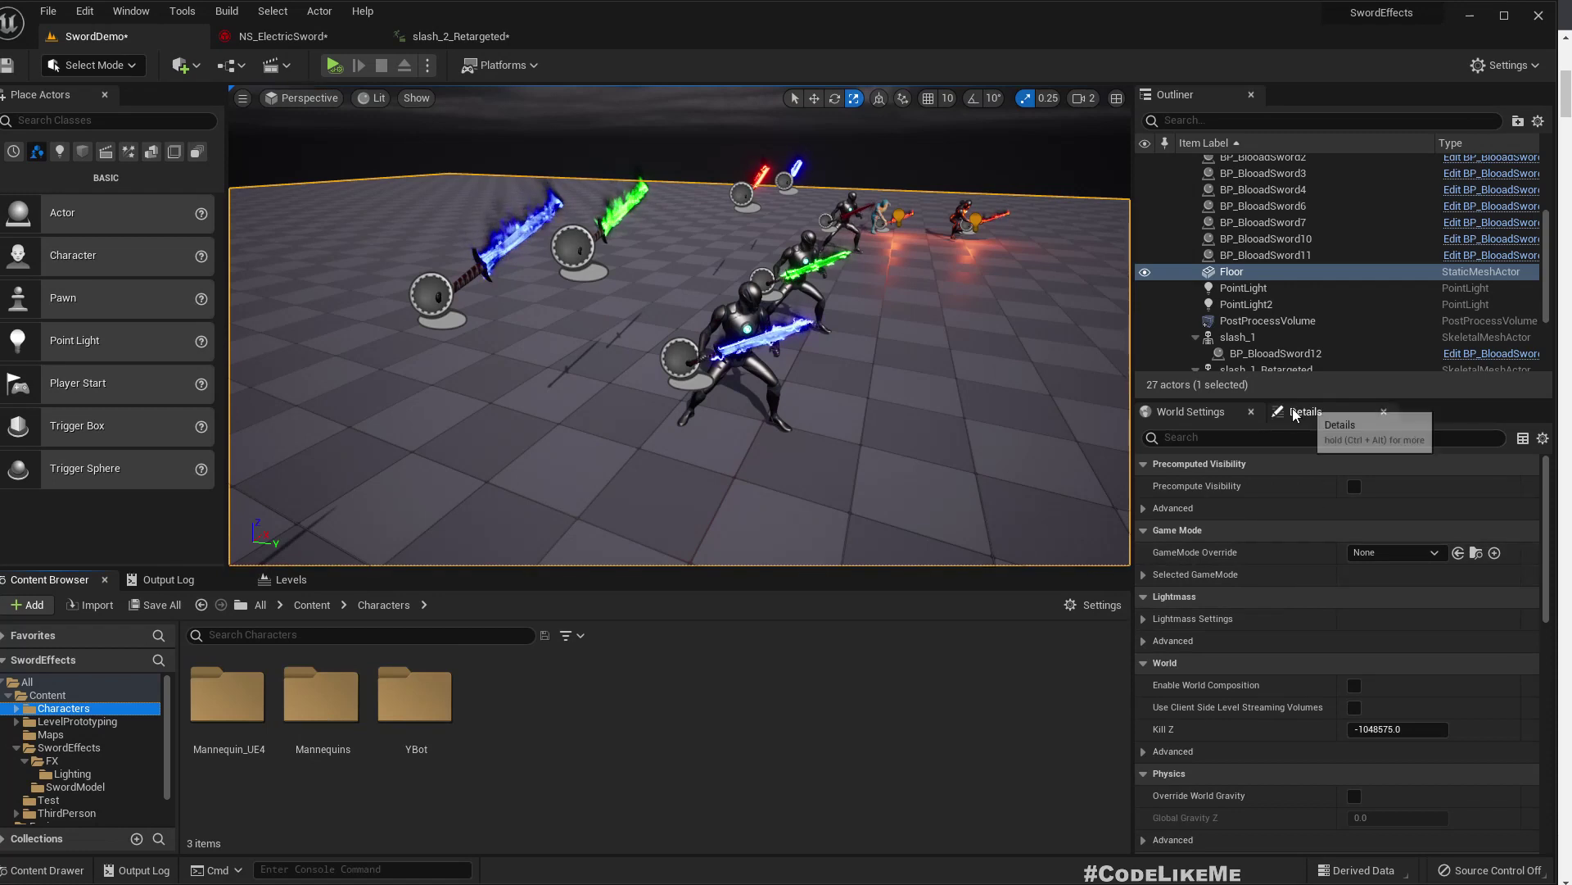
left_click(1378, 555)
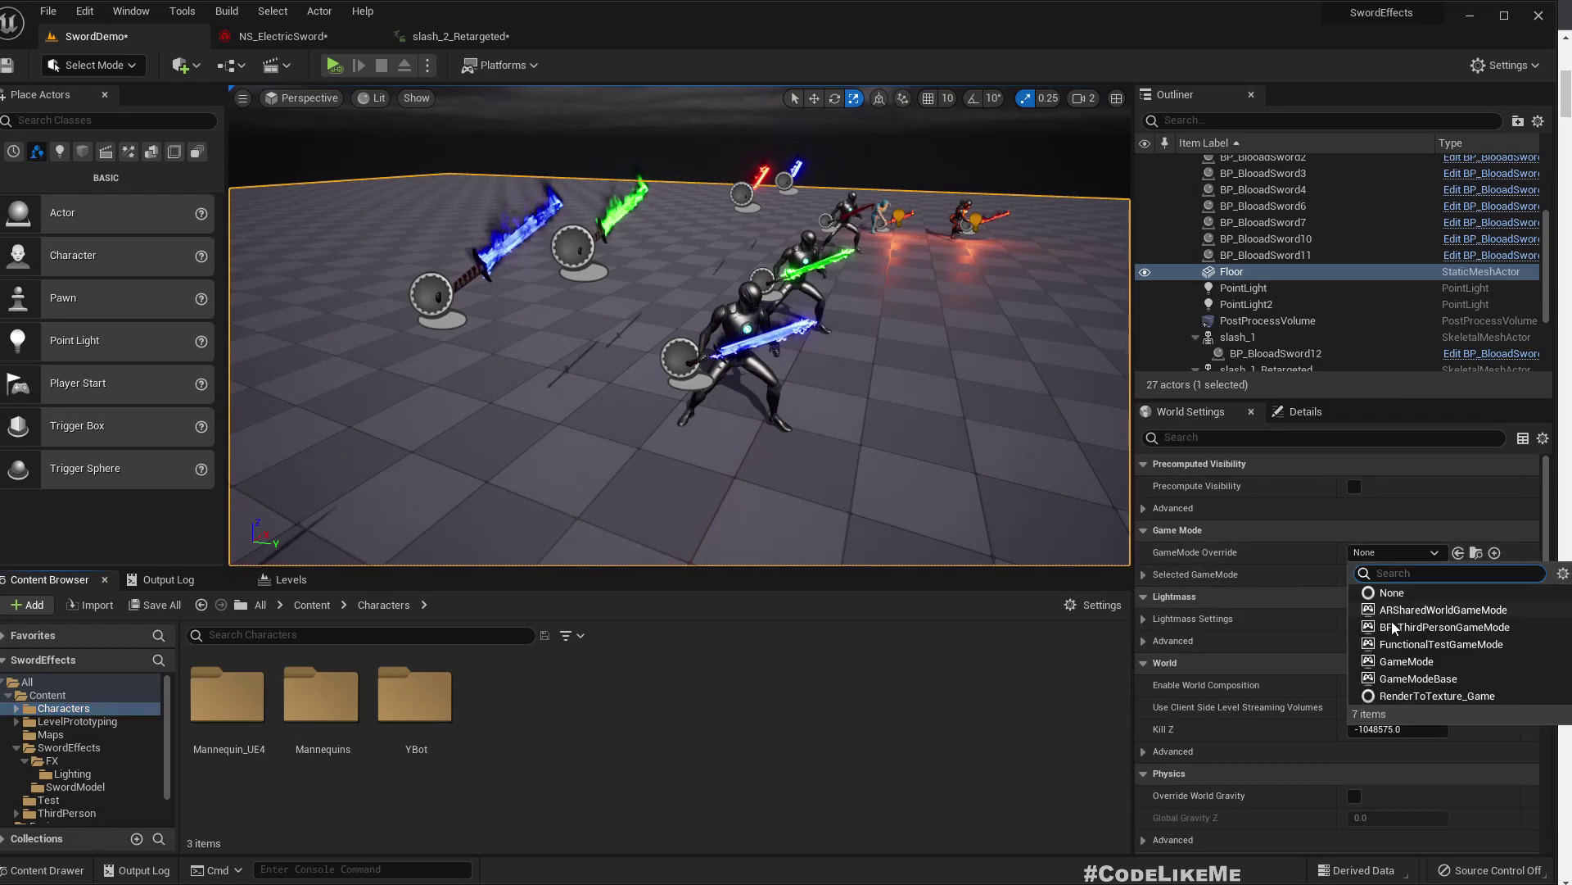
left_click(1397, 627)
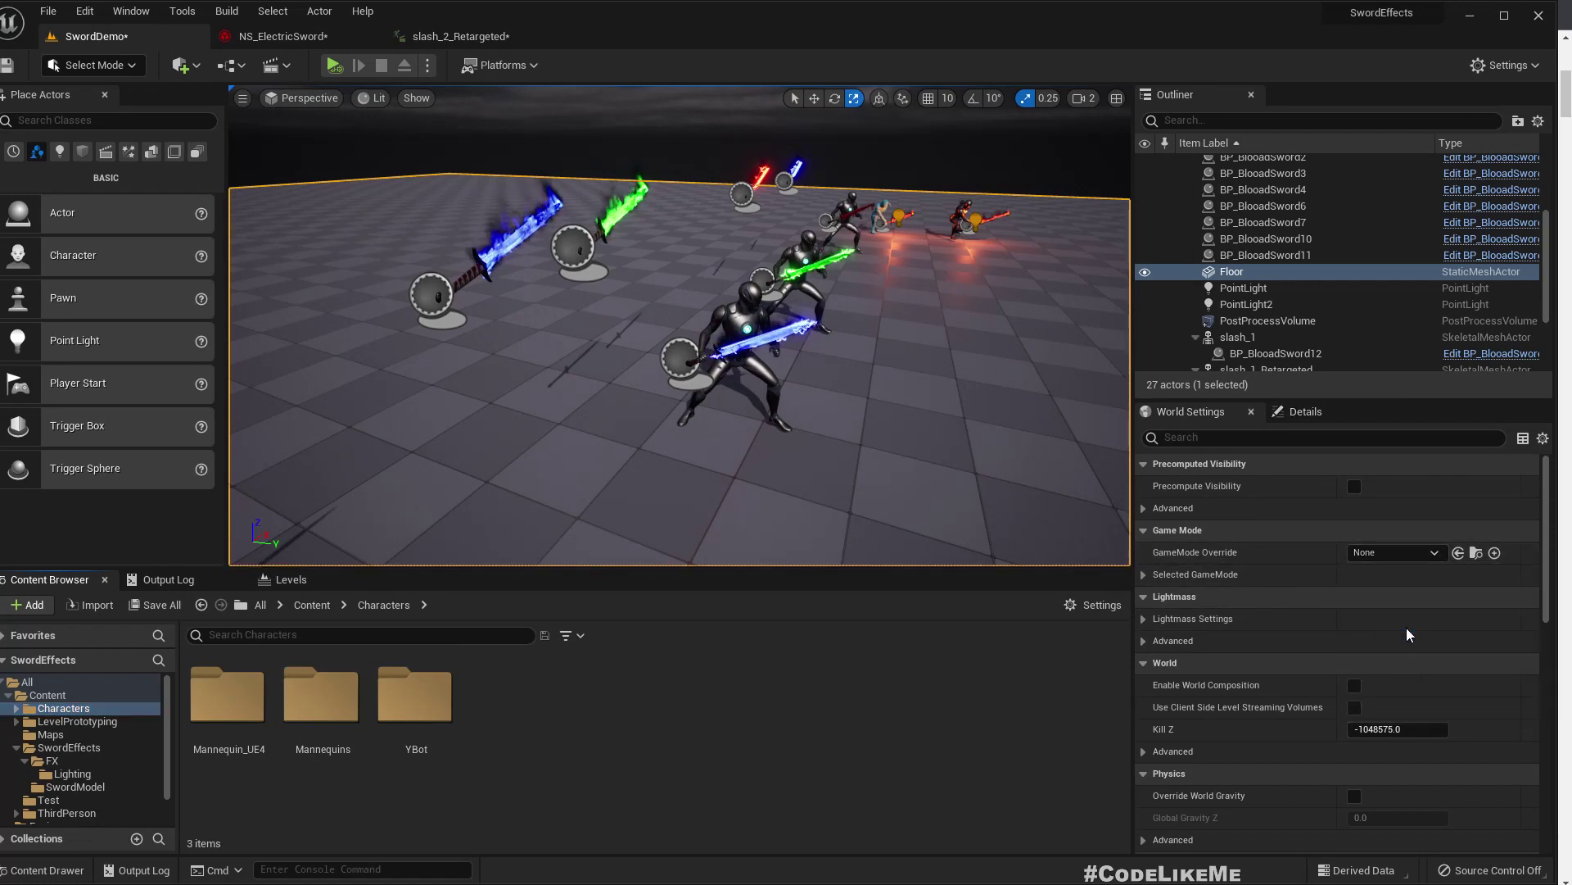
Locate BP_ThirdPersonGameMode in the project, open the neighbouring BP_ThirdPersonCharacter blueprint, and inspect its character model in the 3D view
left_click(1476, 555)
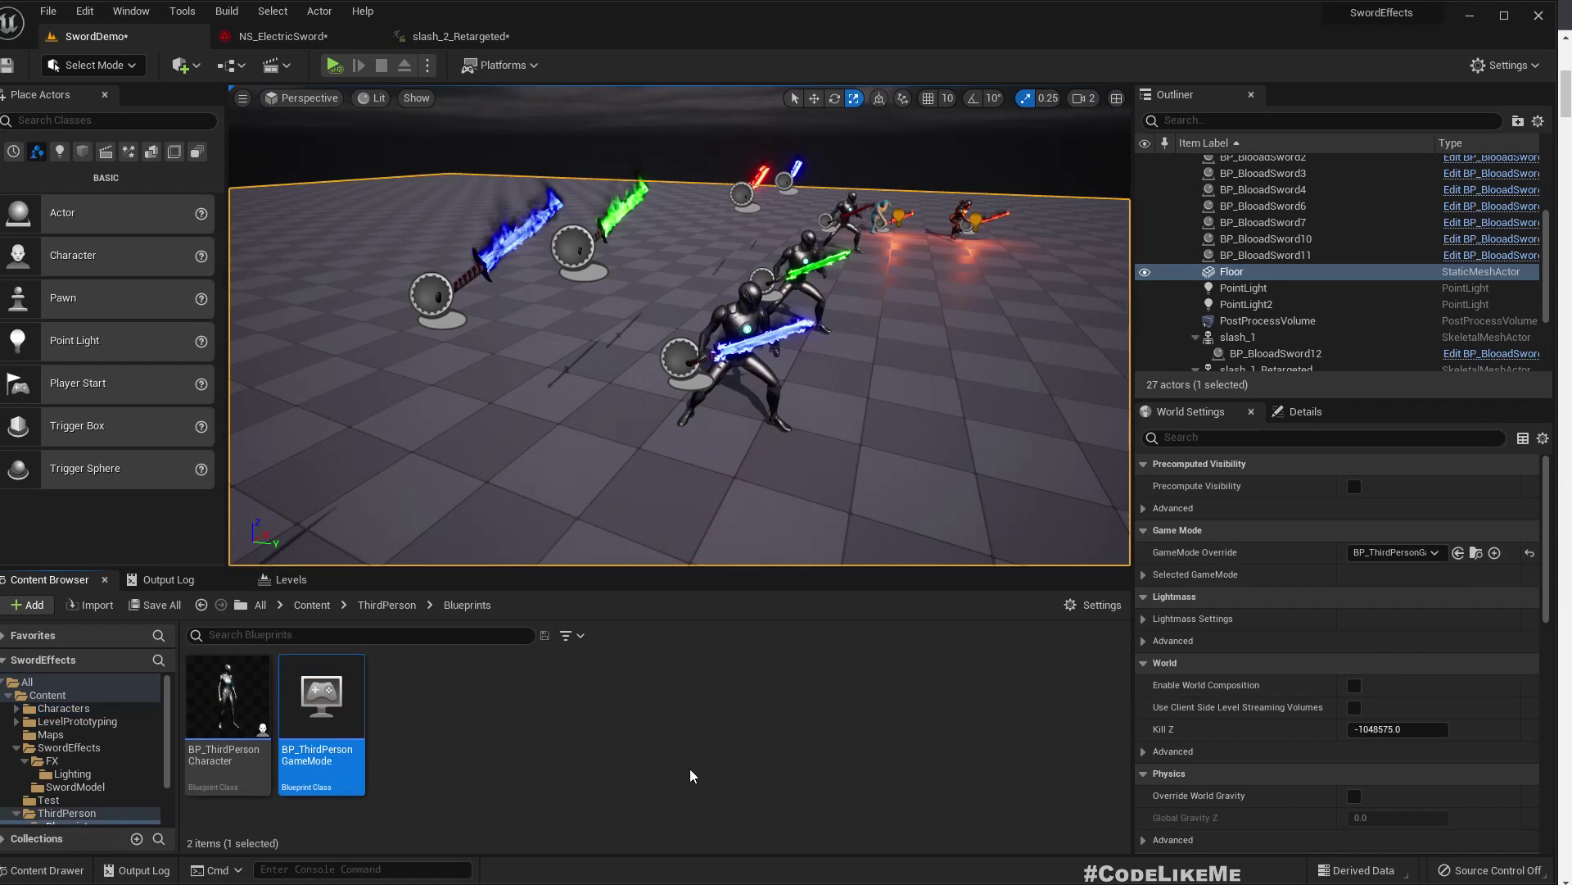
key("Left")
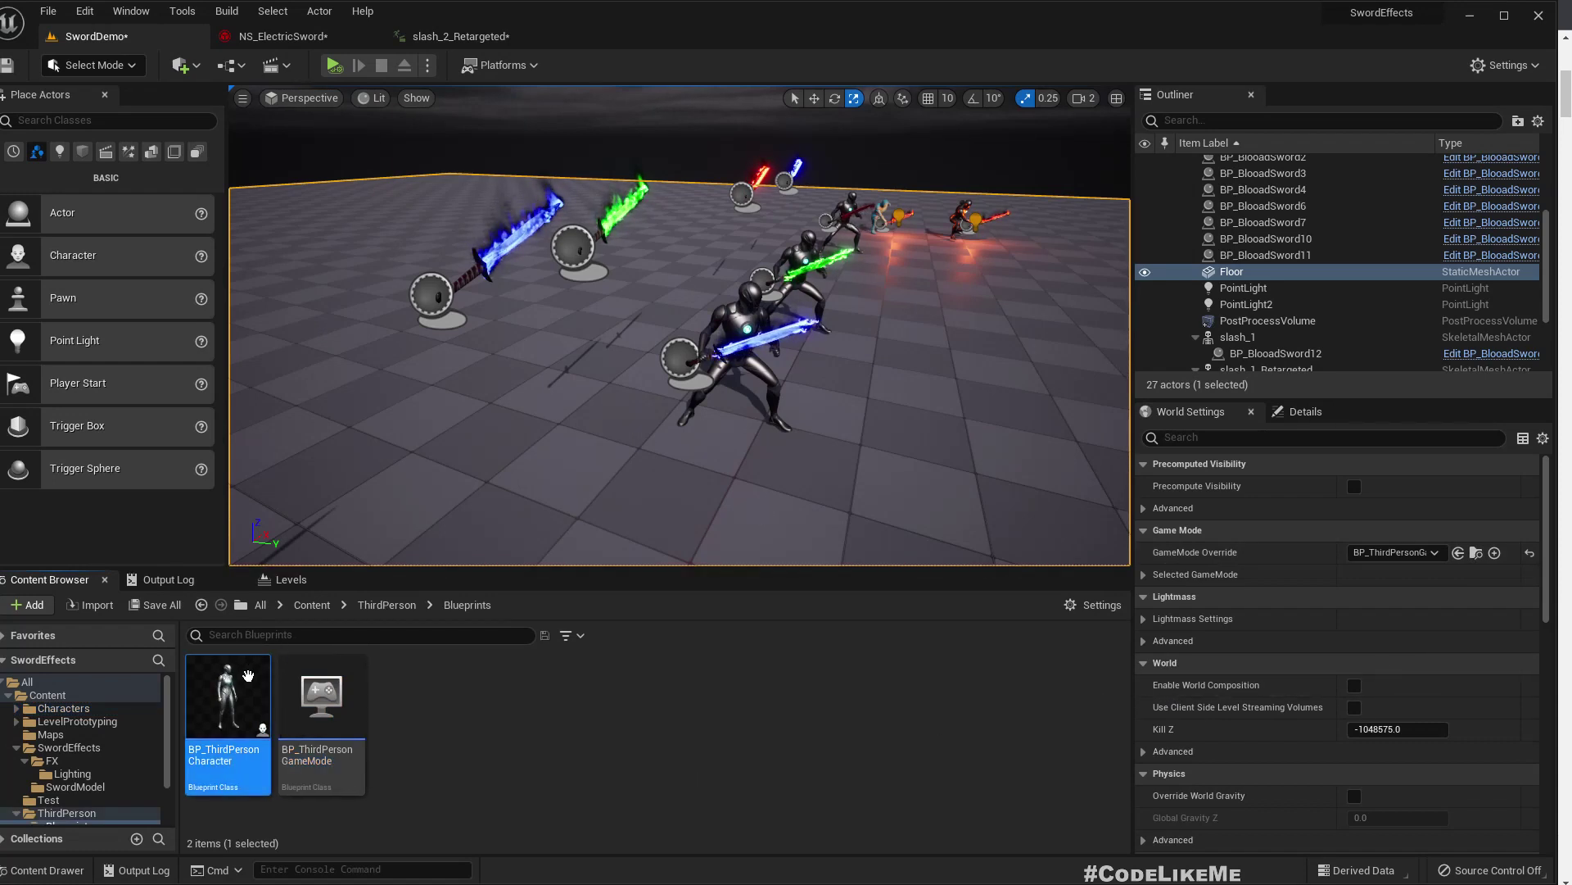
mouse_move(246, 678)
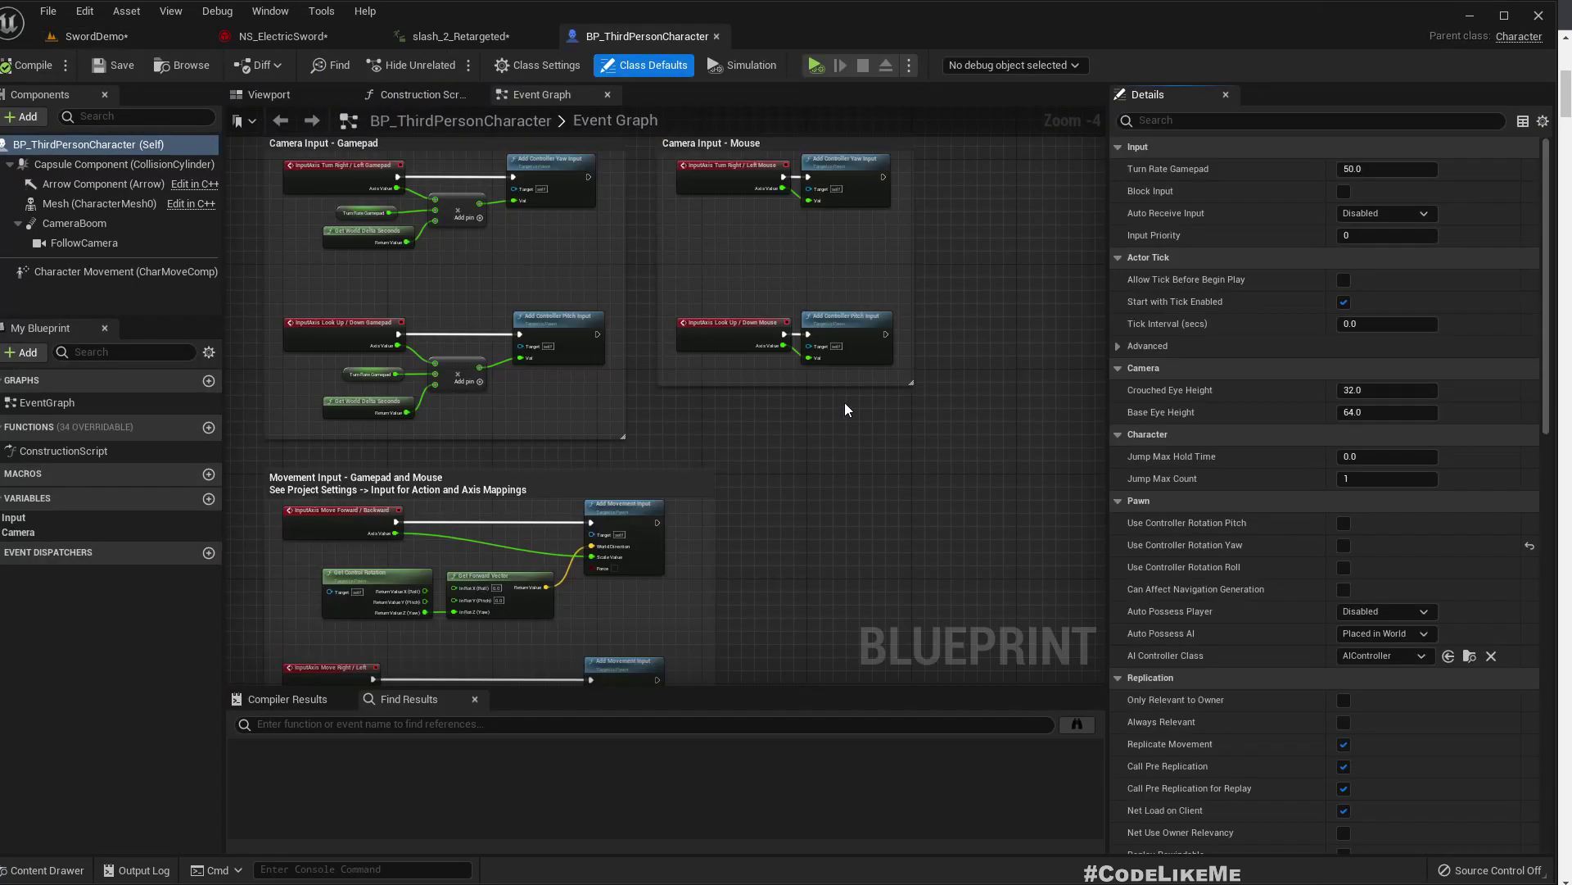
scroll(759, 449, "down", 3)
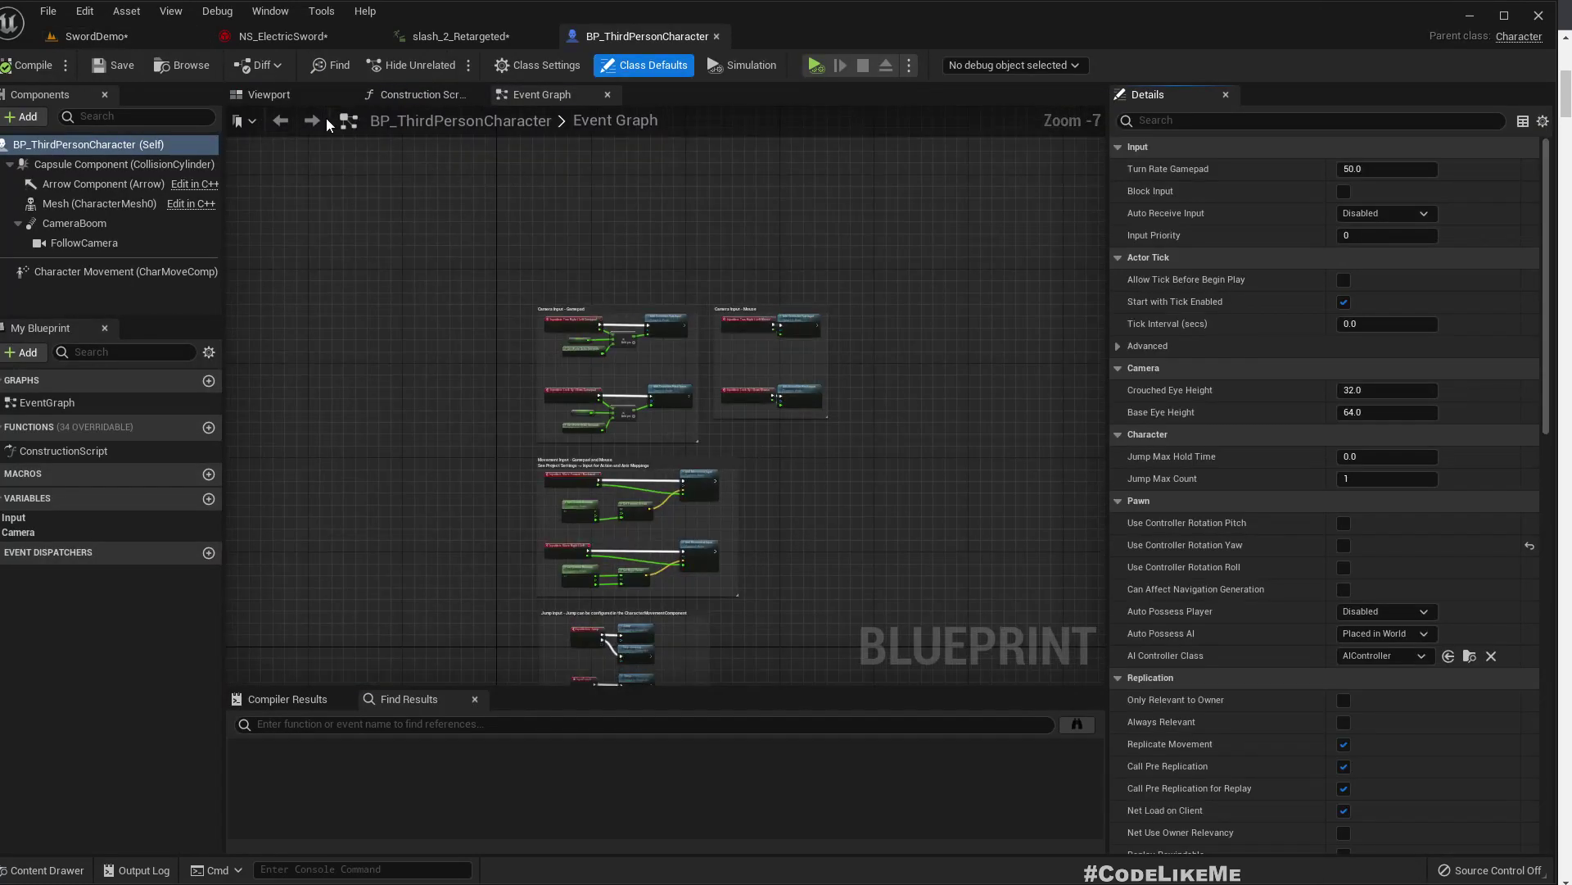
left_click(269, 95)
right_click_drag(748, 429, 778, 481)
key("w")
key("s")
key("w")
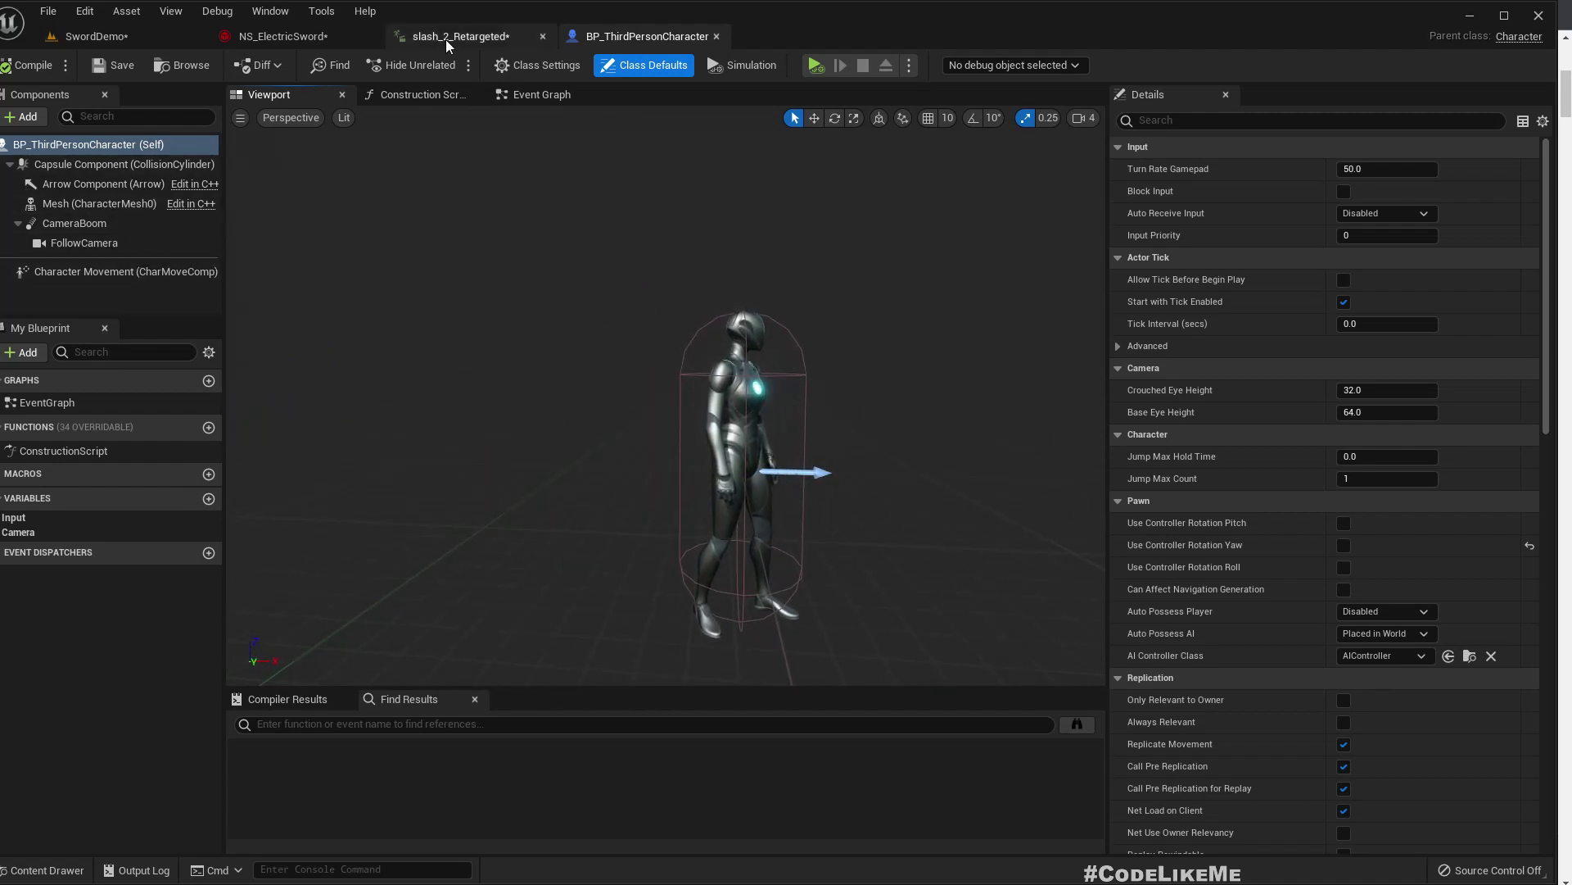
Search the components that can be added to BP_ThirdPersonCharacter for "sword", and return to SwordDemo
left_click(131, 36)
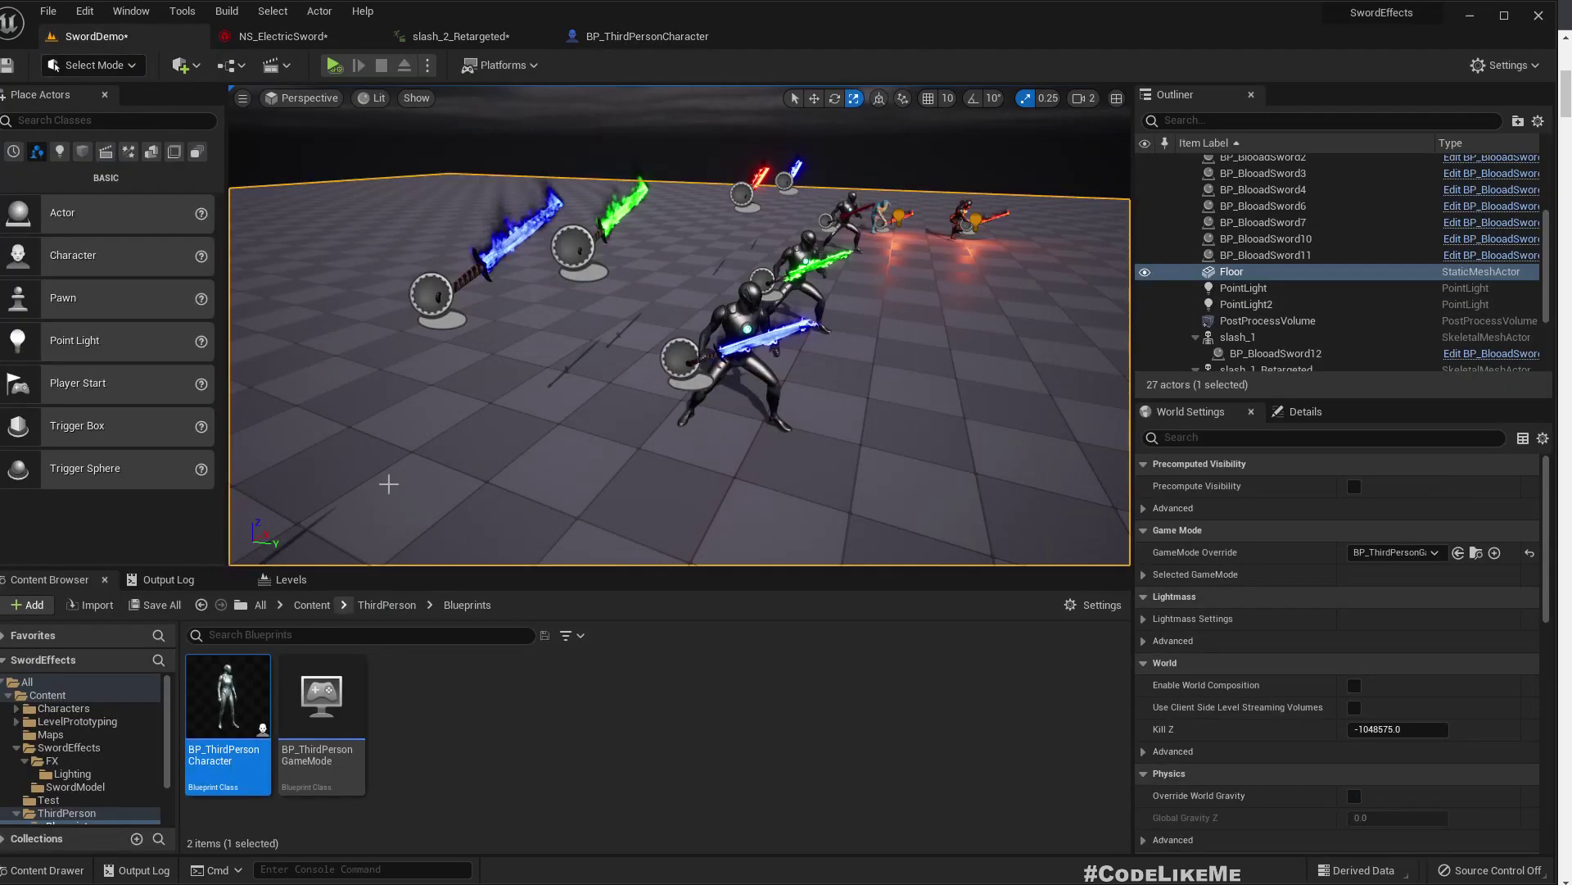
left_click(643, 36)
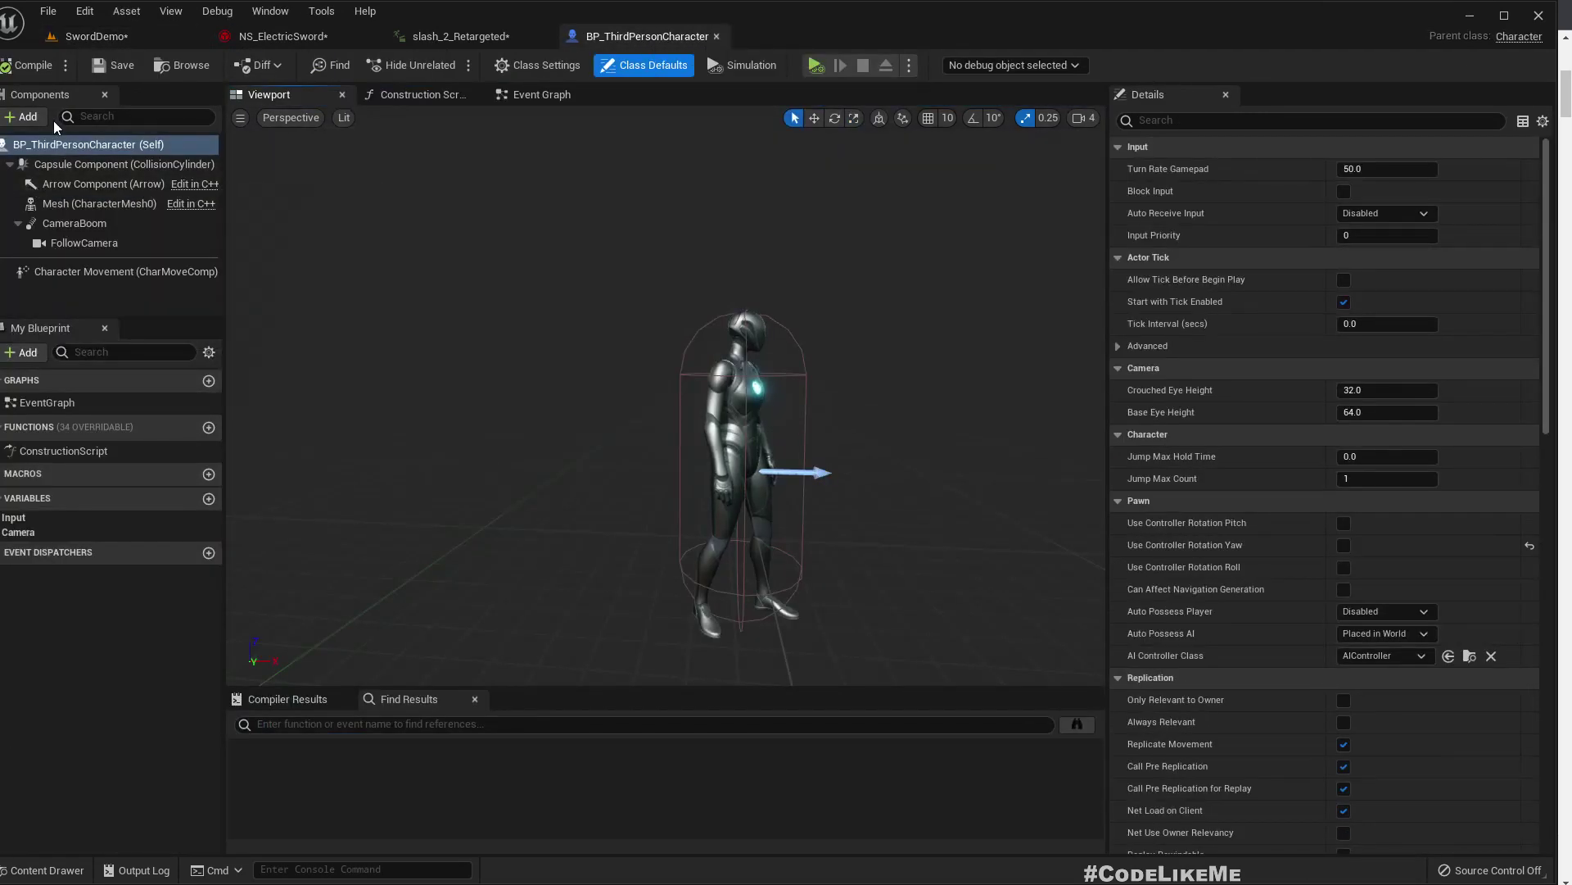
left_click(27, 117)
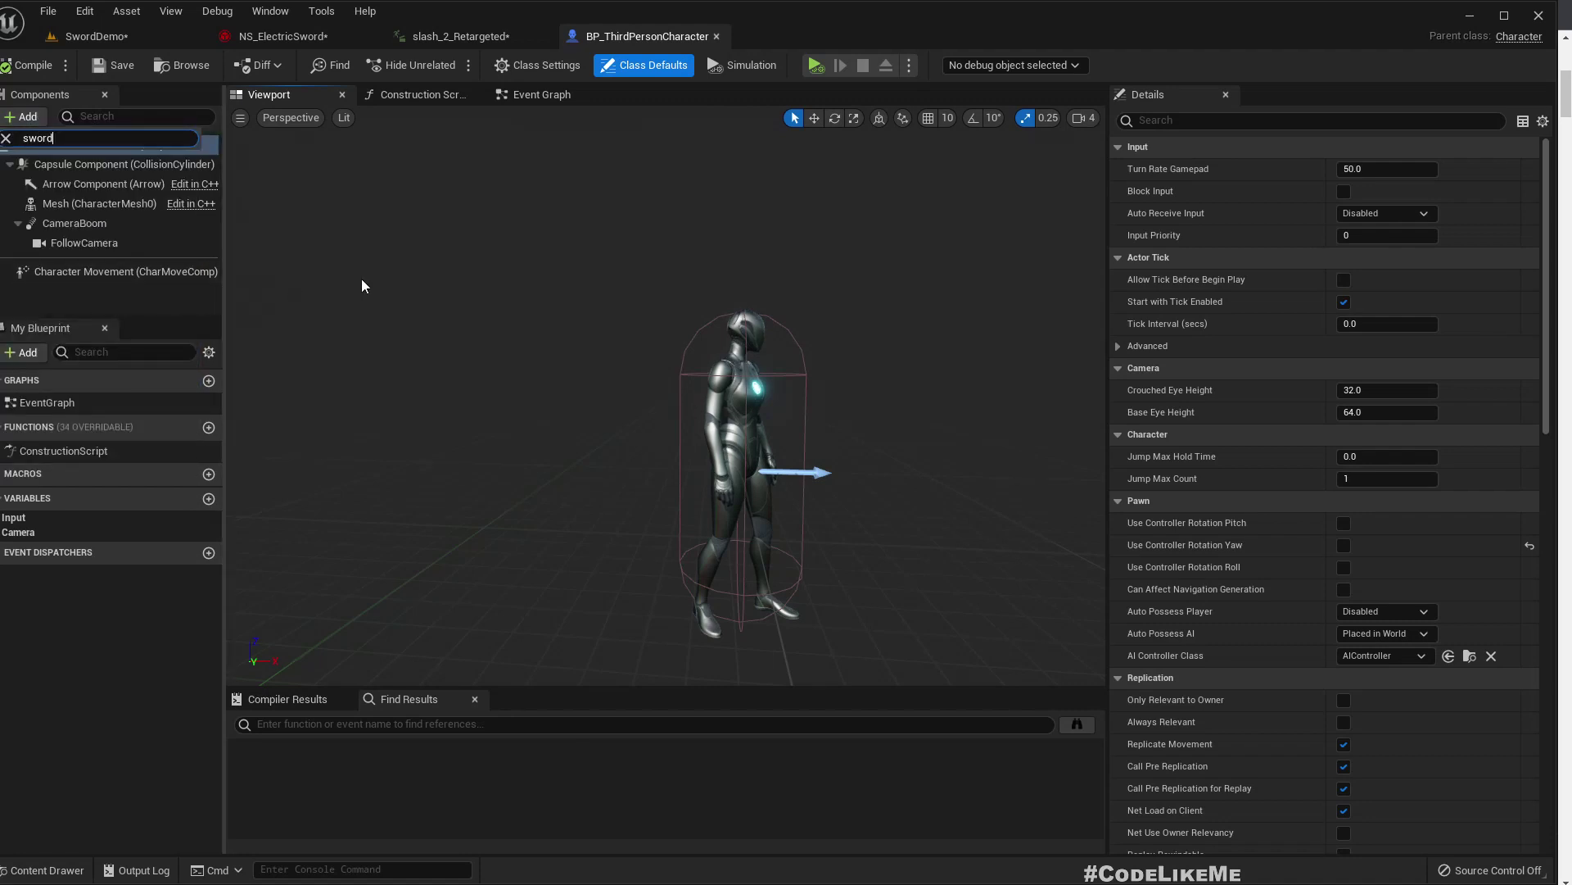
left_click(71, 39)
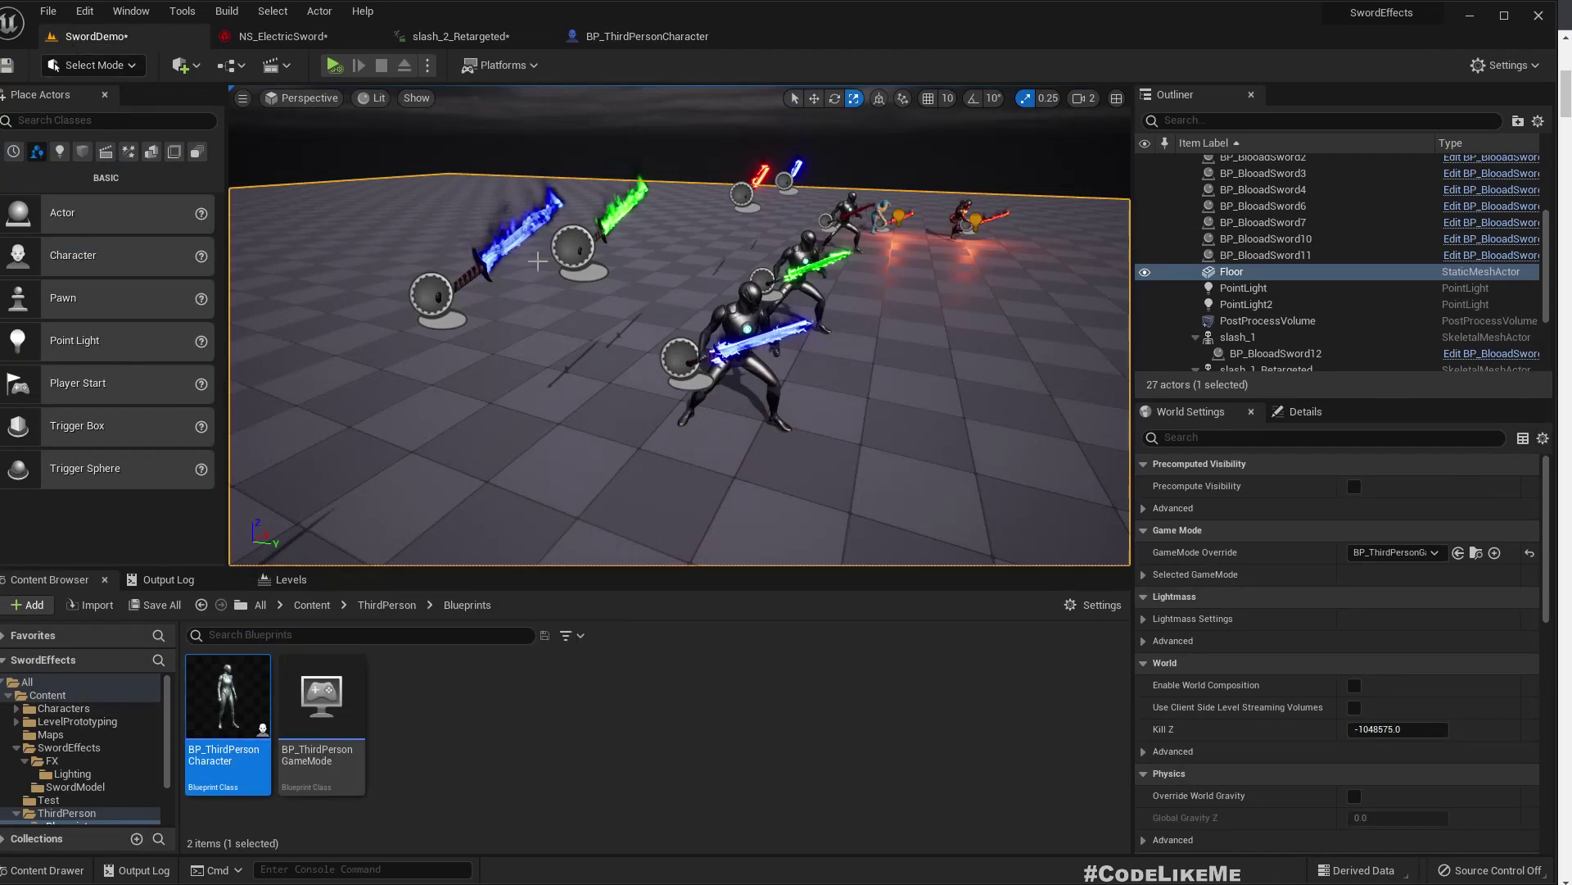
Locate BP_BlooadSword in the project, add it to BP_ThirdPersonCharacter as a component under the capsule, and select the added sword
right_click(1261, 221)
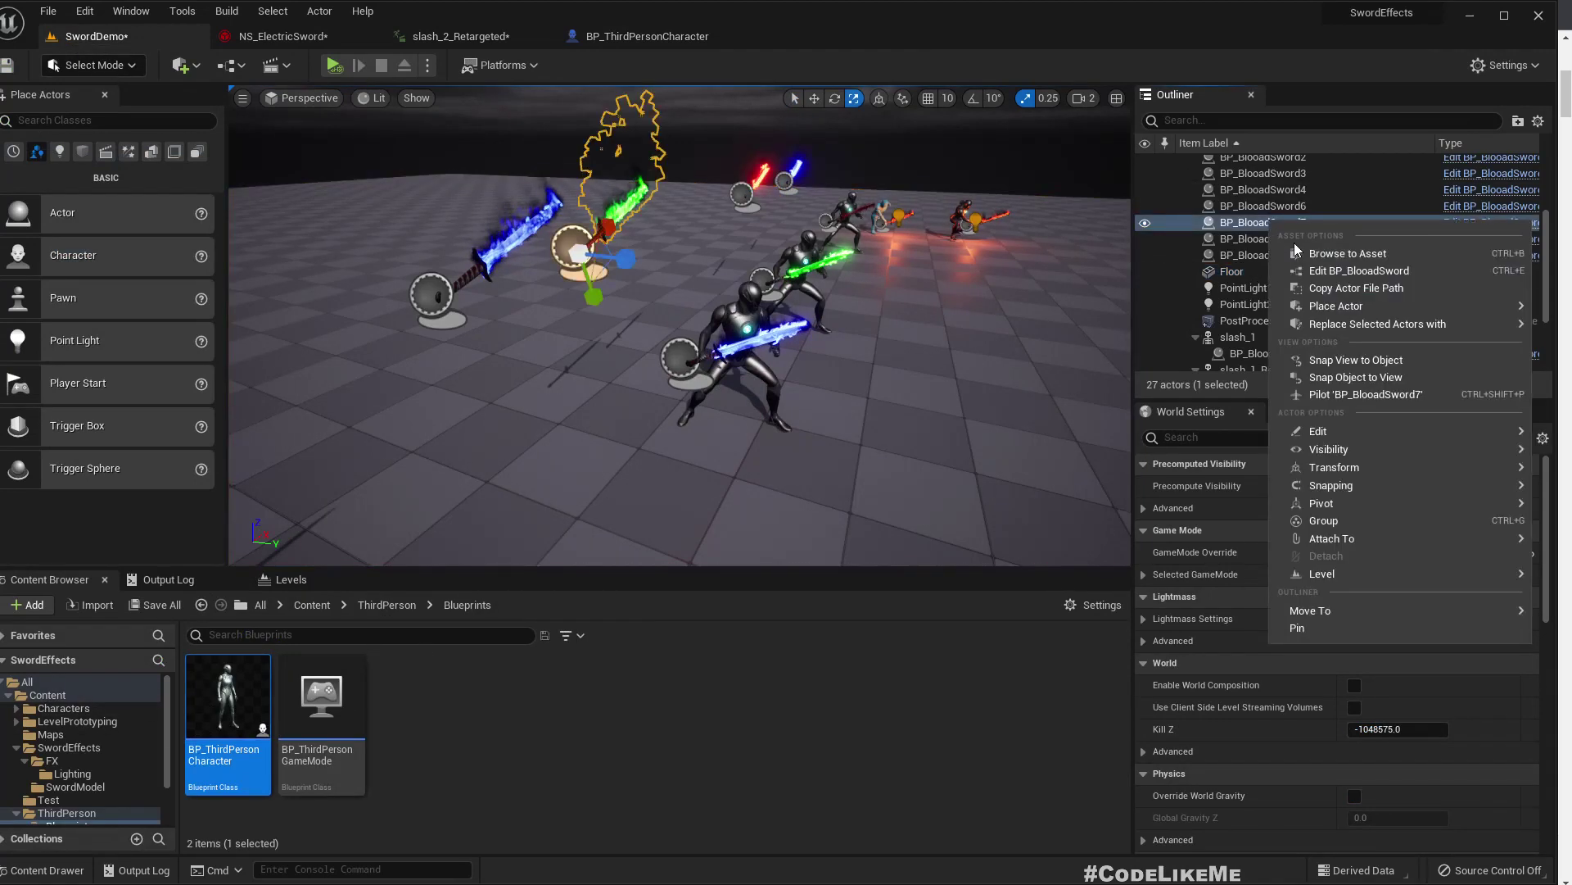
left_click(1278, 247)
left_click_drag(415, 704, 88, 203)
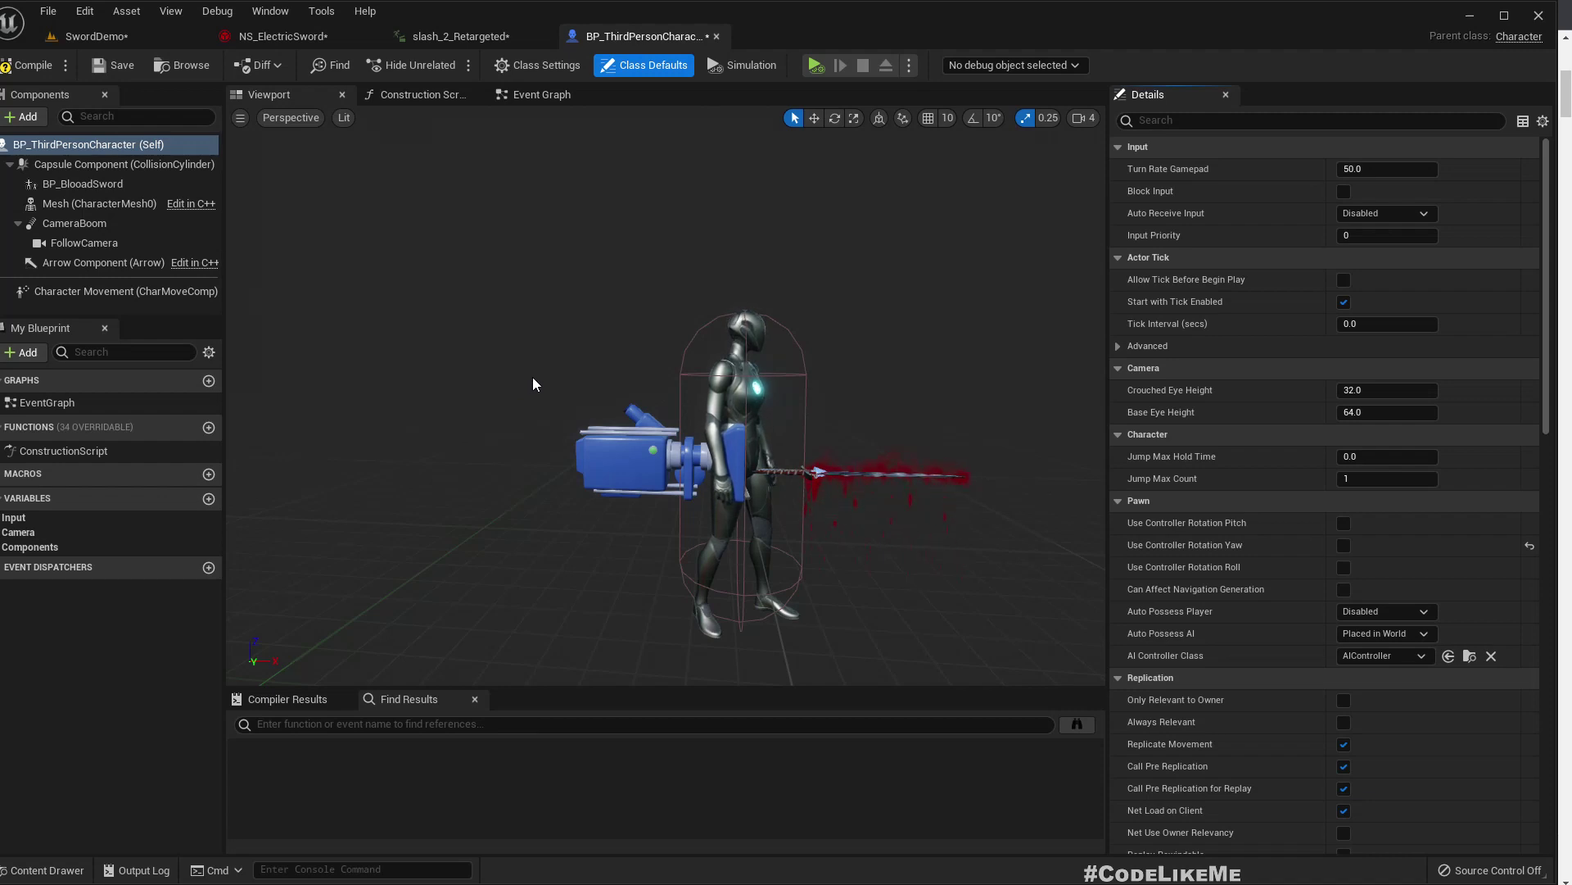
left_click_drag(534, 383, 576, 629)
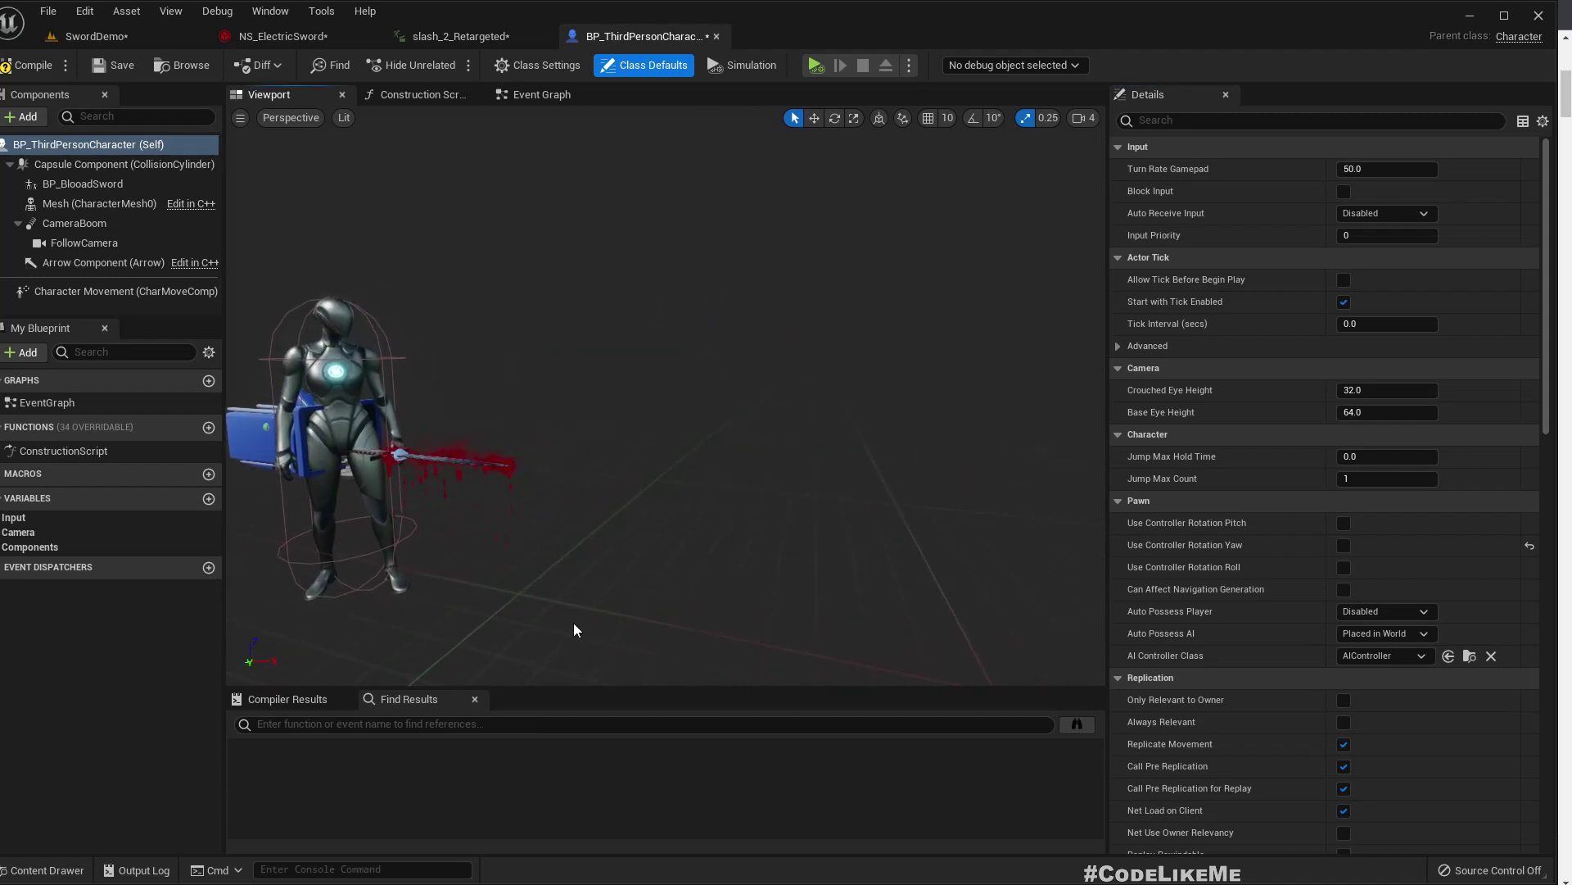
left_click(439, 459)
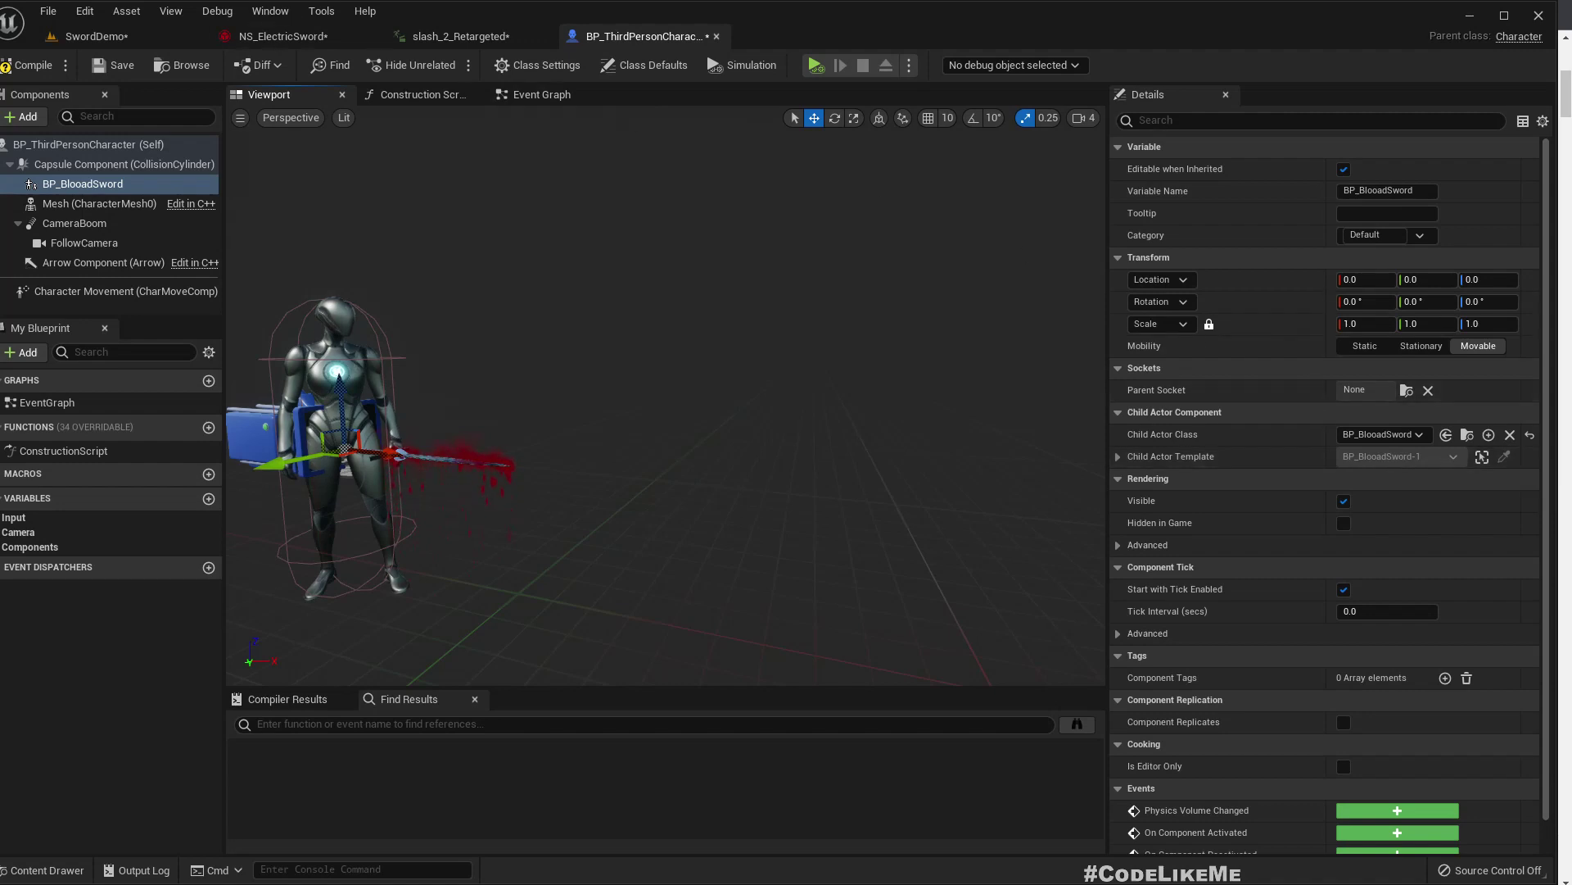
Select the sword attached to slash_2_Retargeted in SwordDemo, and locate NS_ElectricSword in the FX Lighting folder
left_click(96, 36)
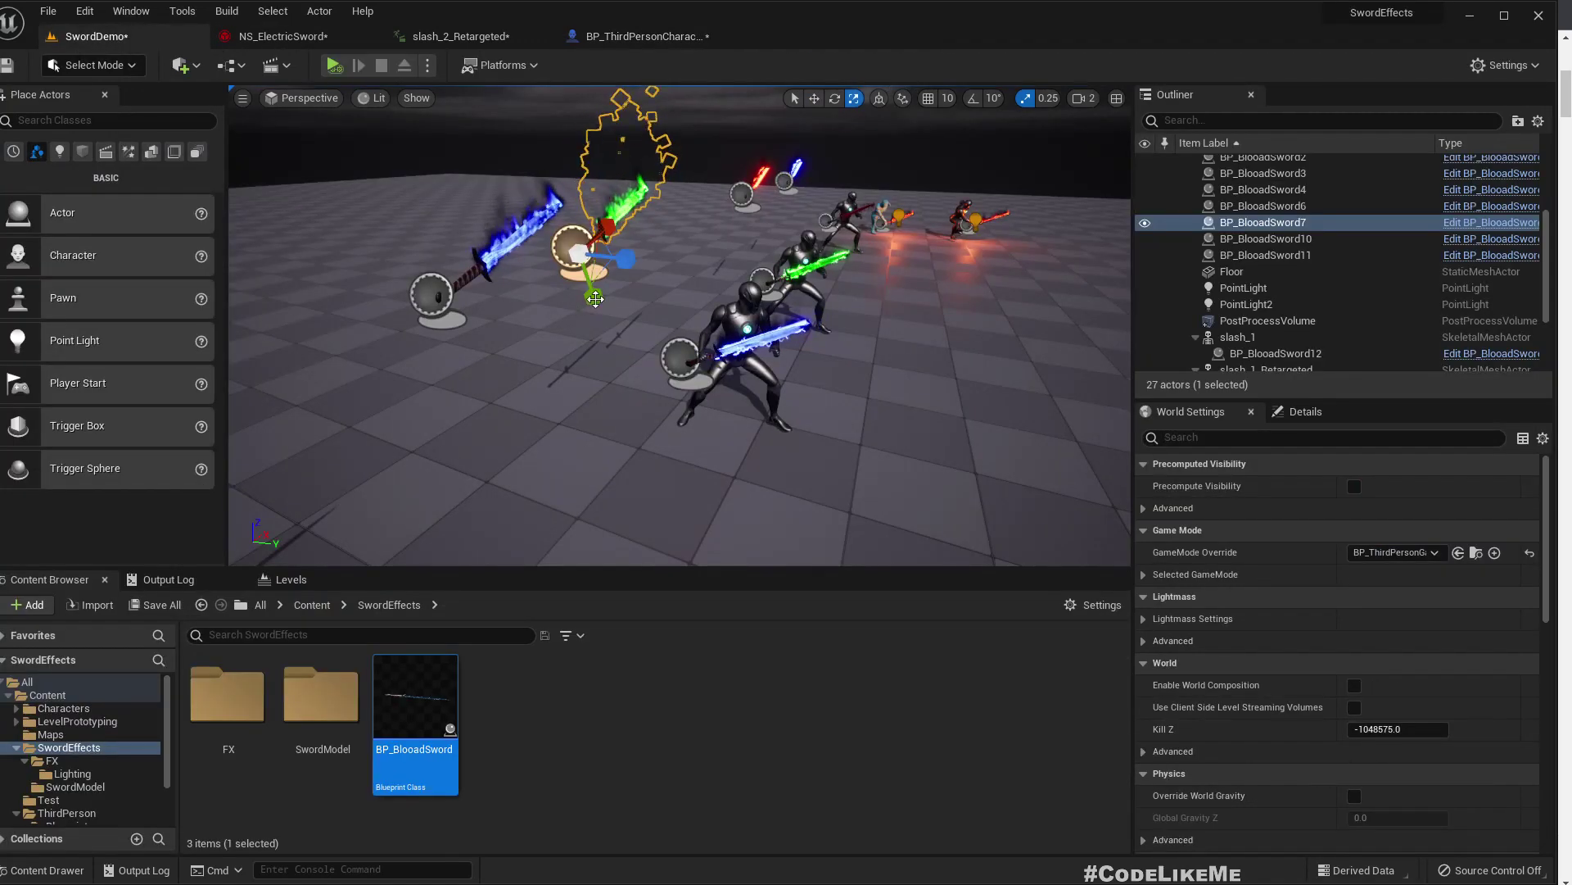
left_click(784, 331)
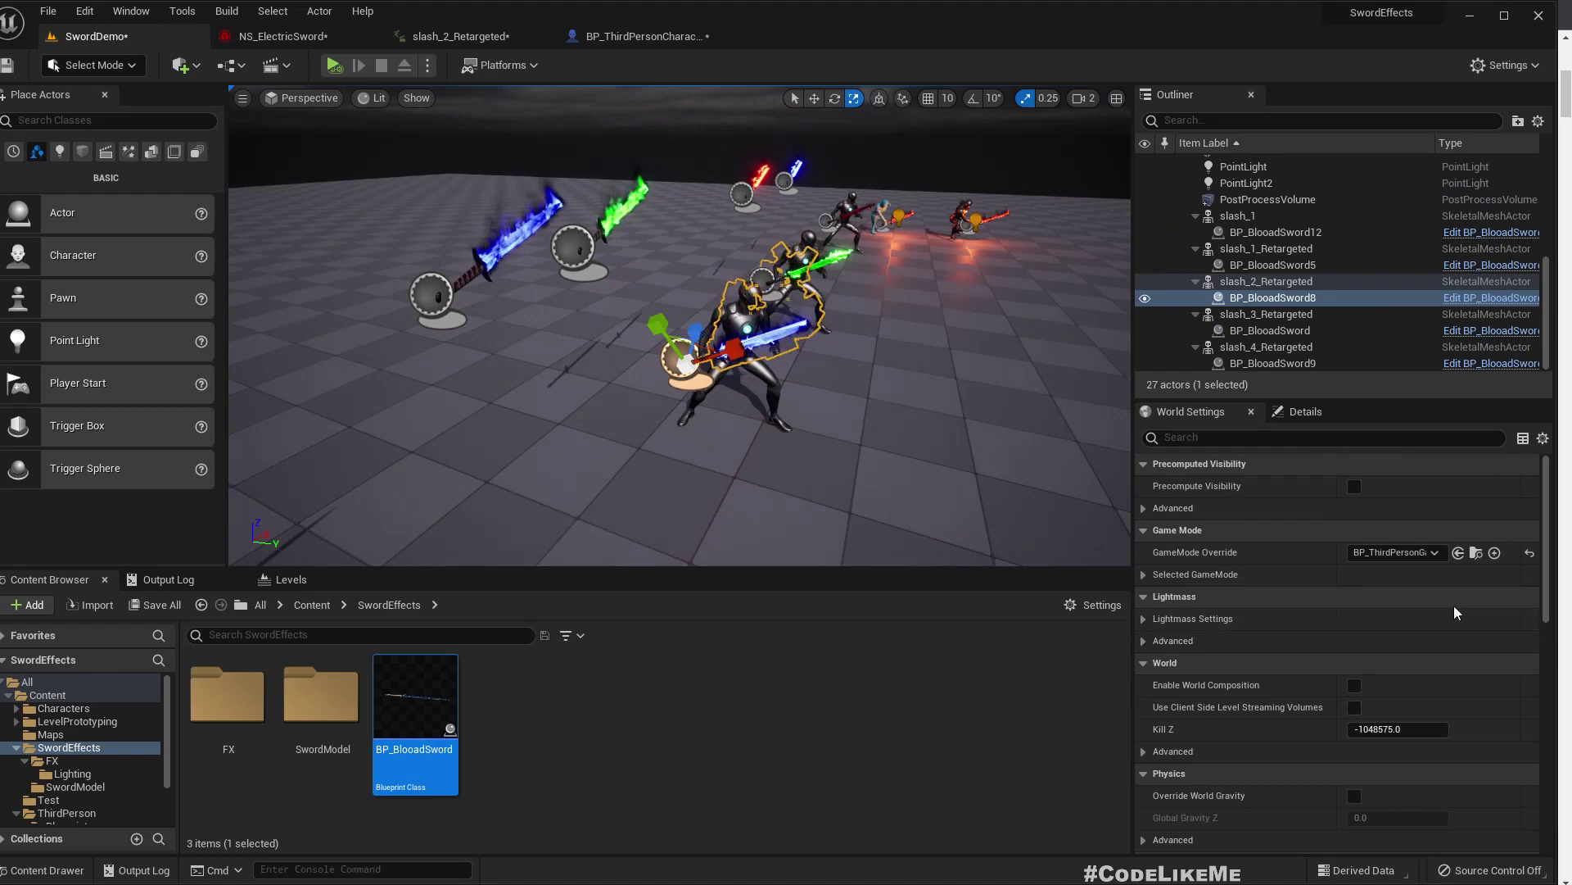
scroll(1404, 631, "down", 10)
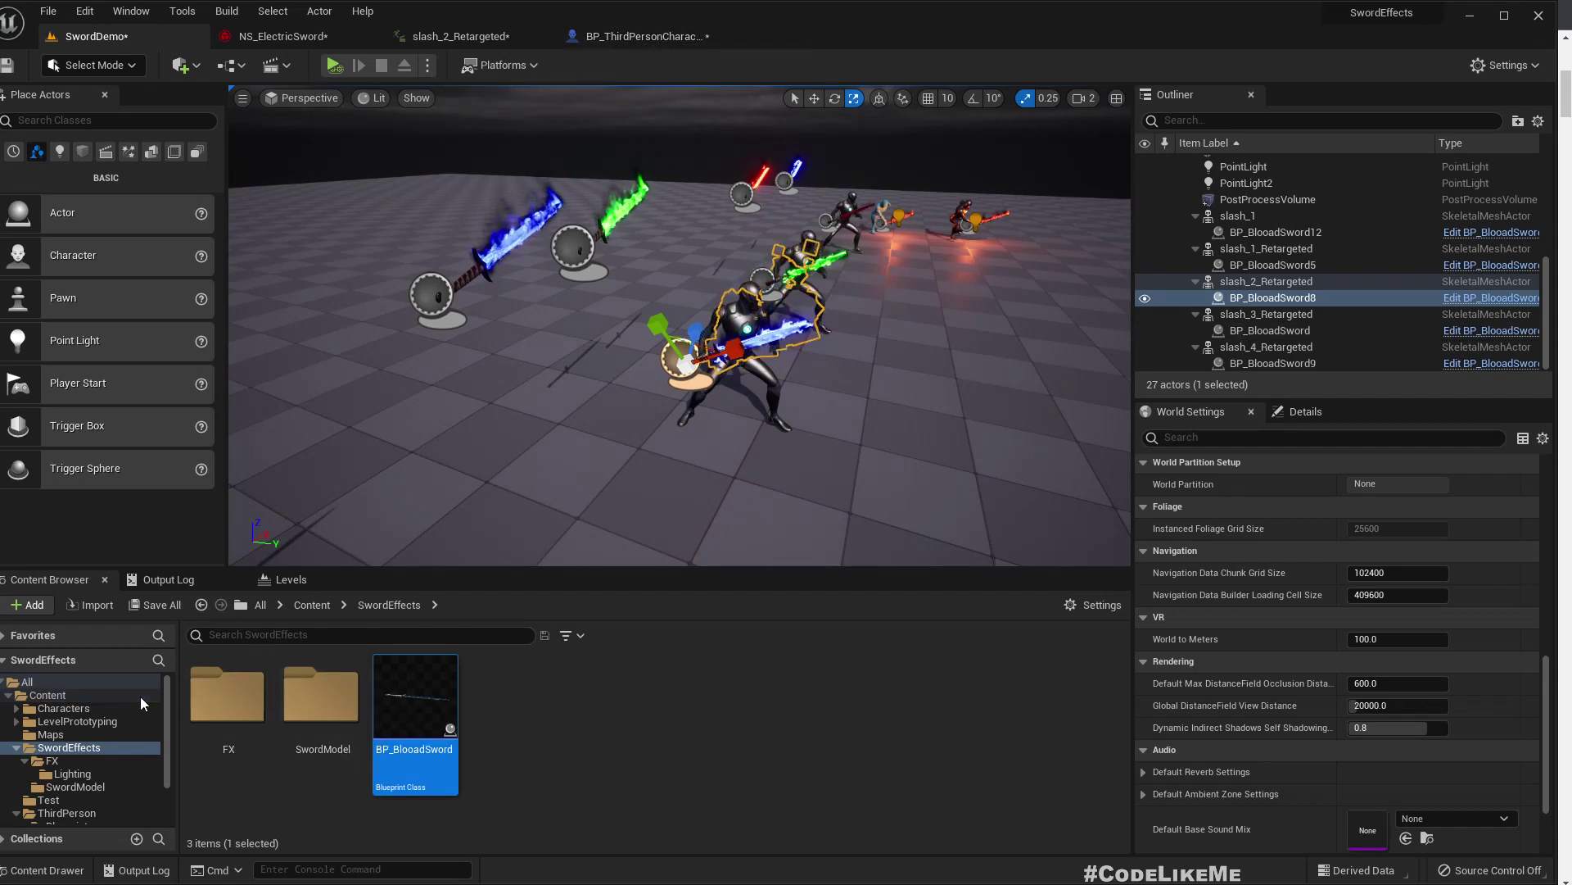
left_click(72, 773)
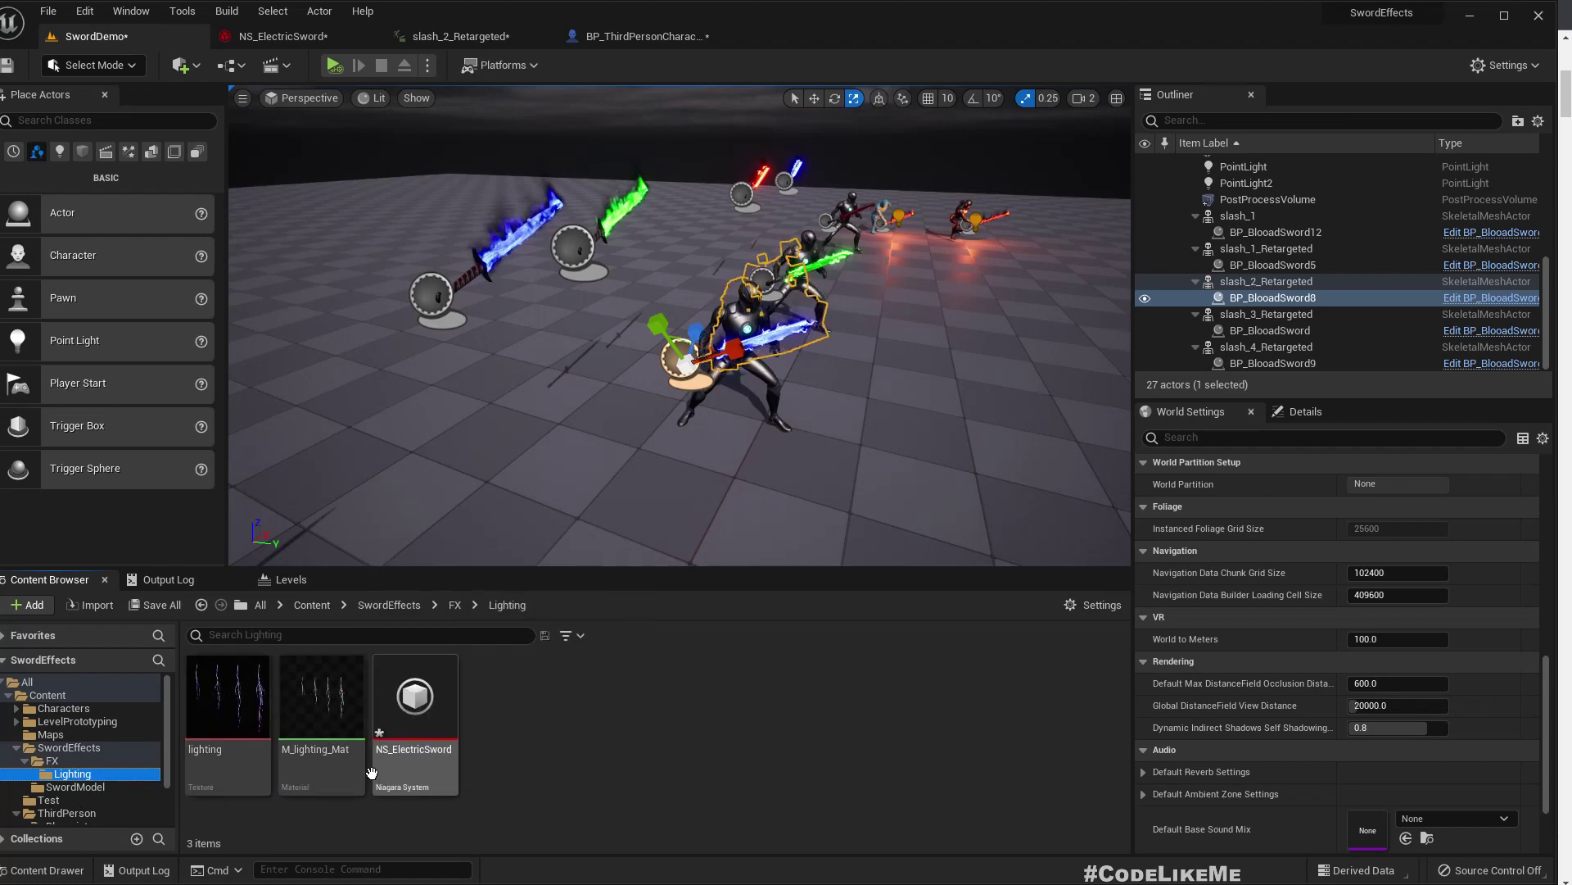
left_click(414, 725)
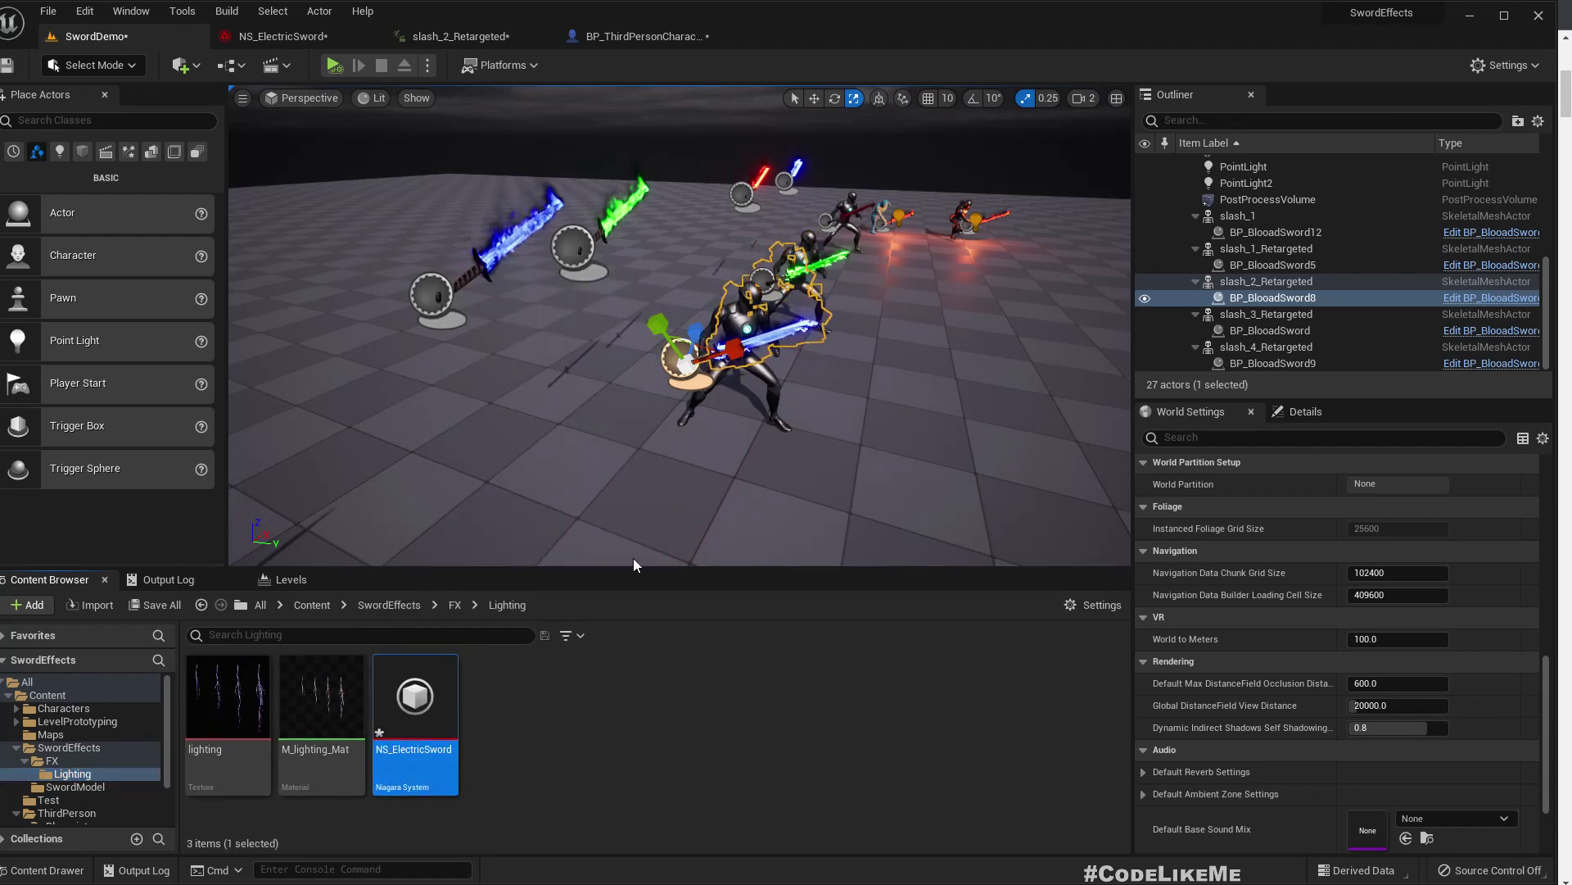
Examine the Default and Actor groups of the character sword's Child Actor Template, search its details for "niag", and return to SwordDemo
left_click(651, 36)
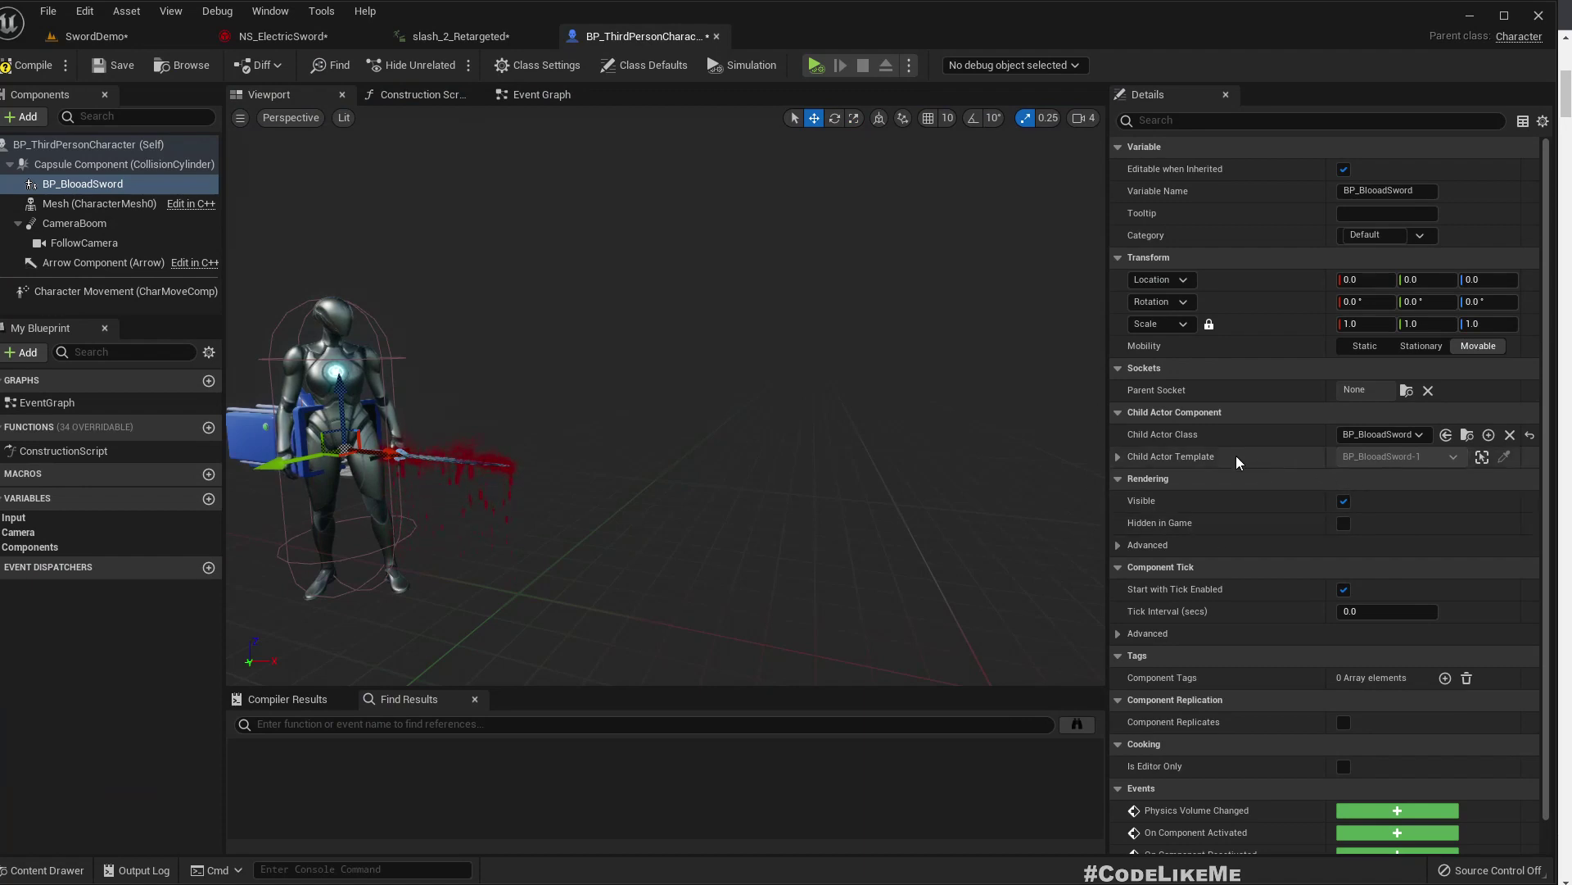
left_click(1119, 456)
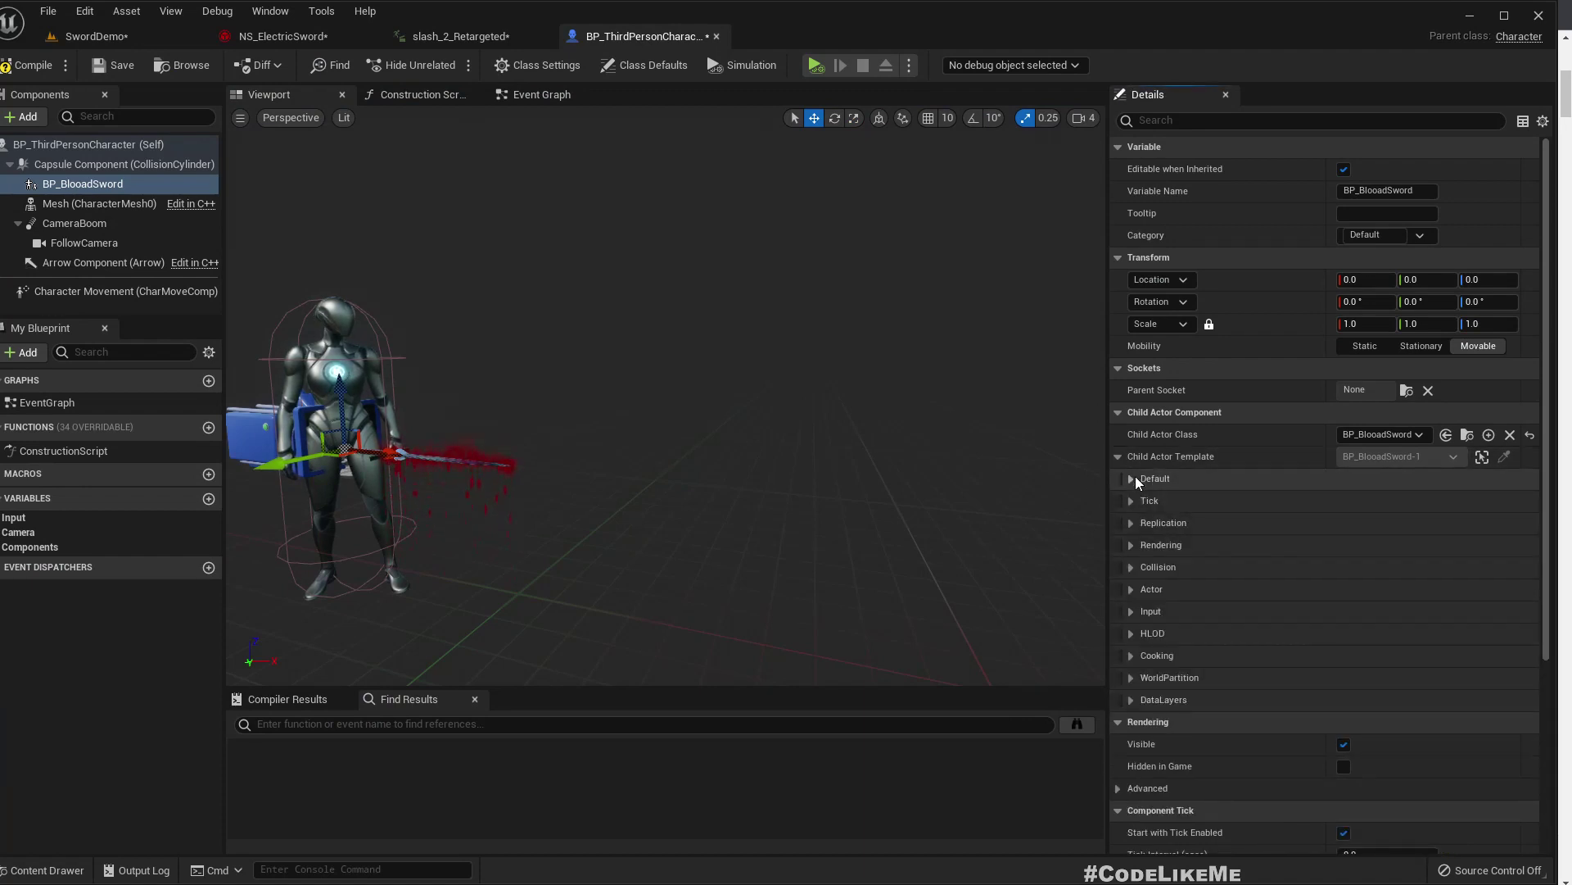
left_click(1132, 479)
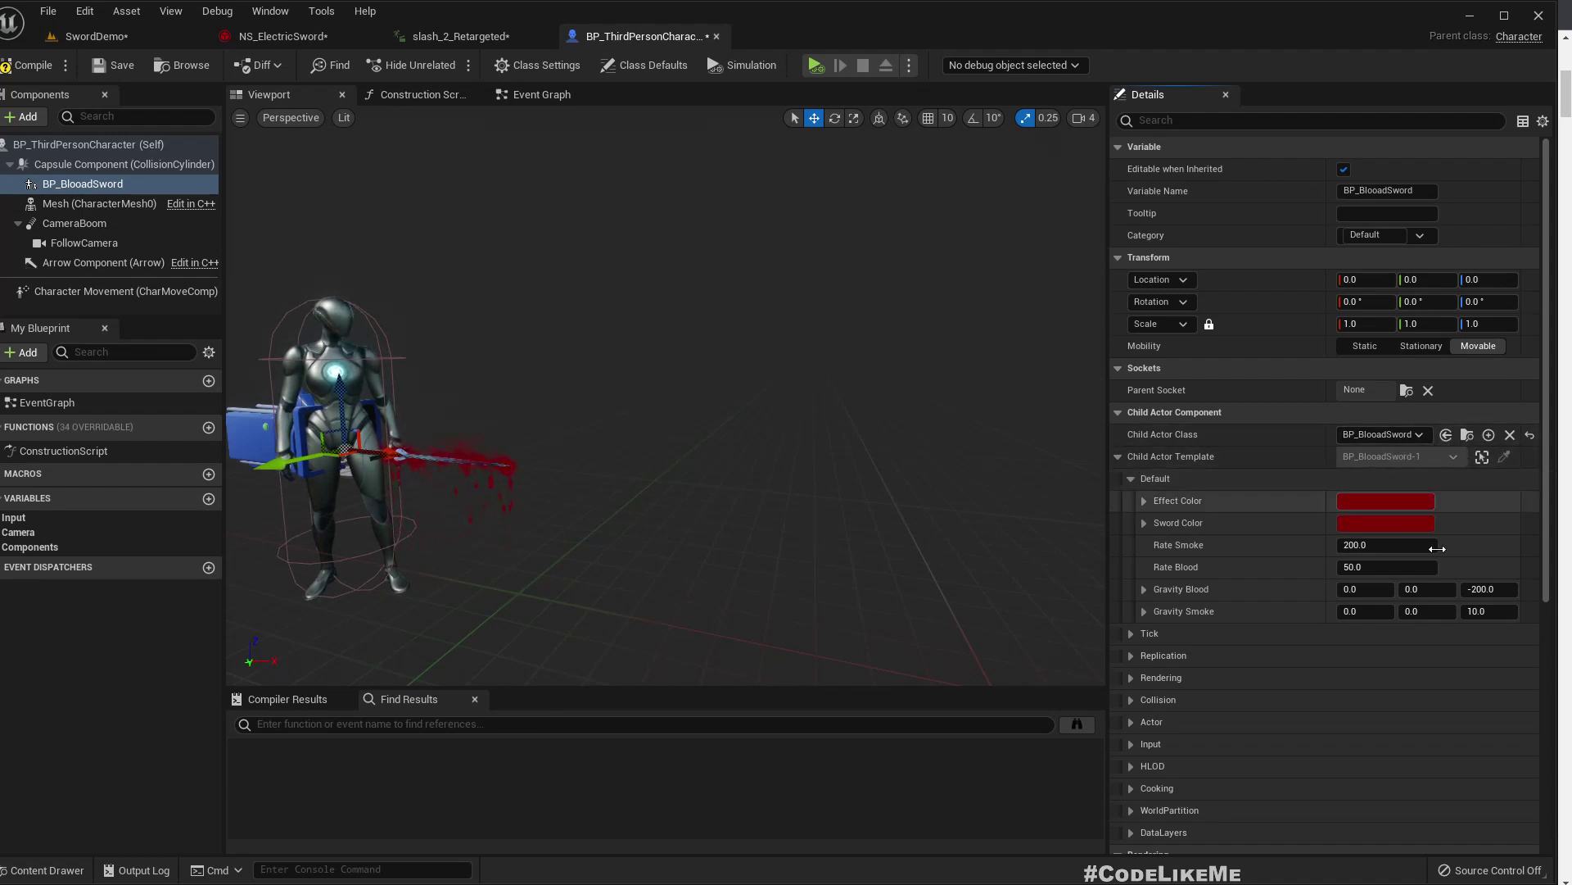
scroll(1365, 524, "down", 3)
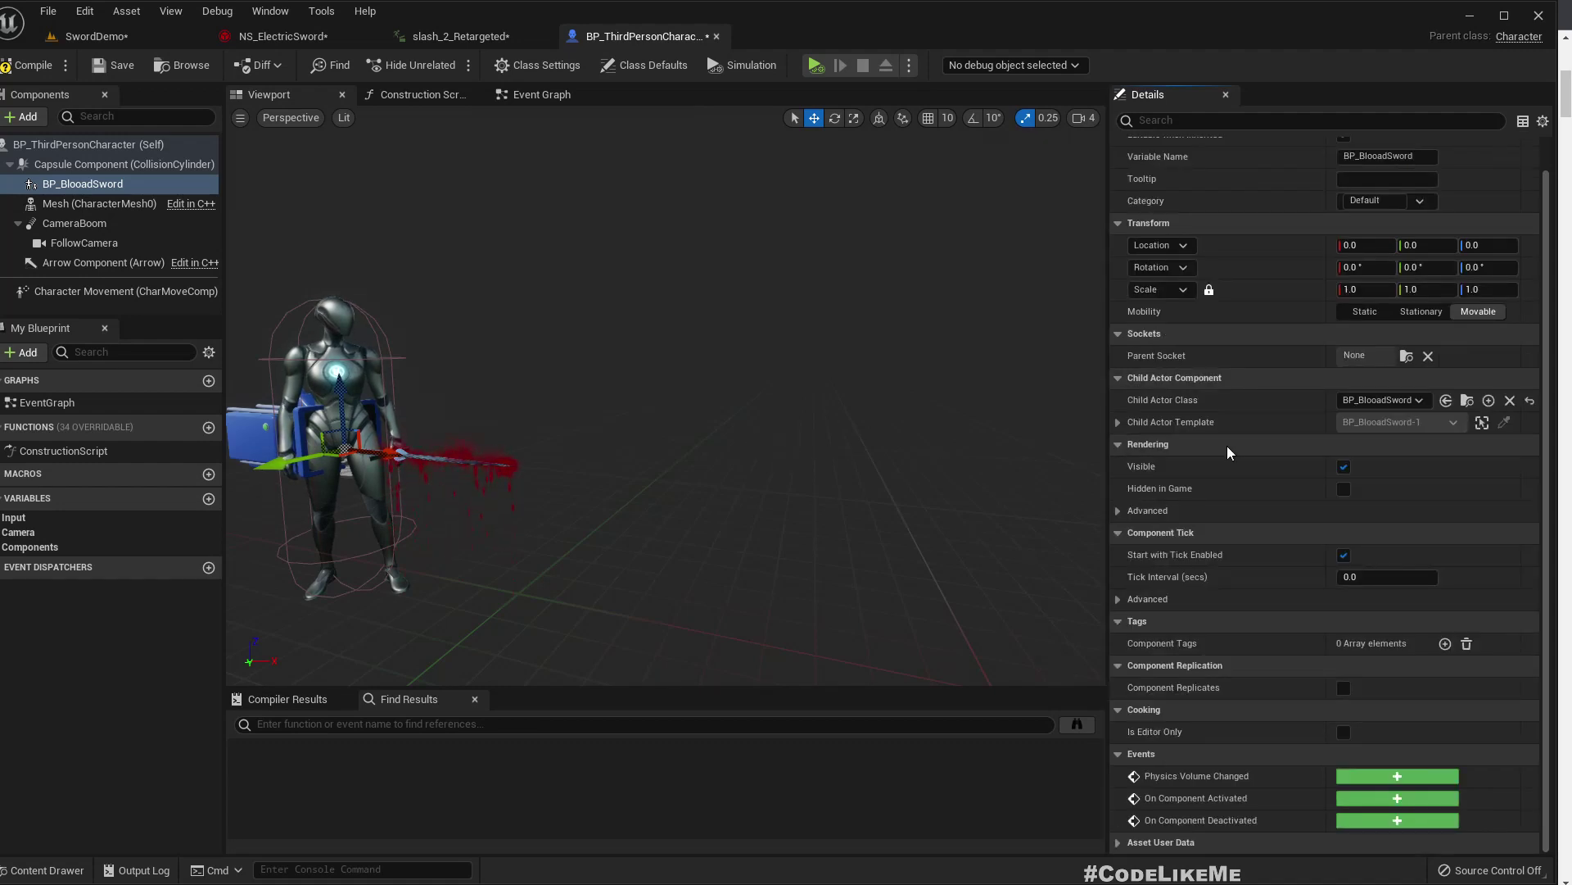
left_click(1118, 422)
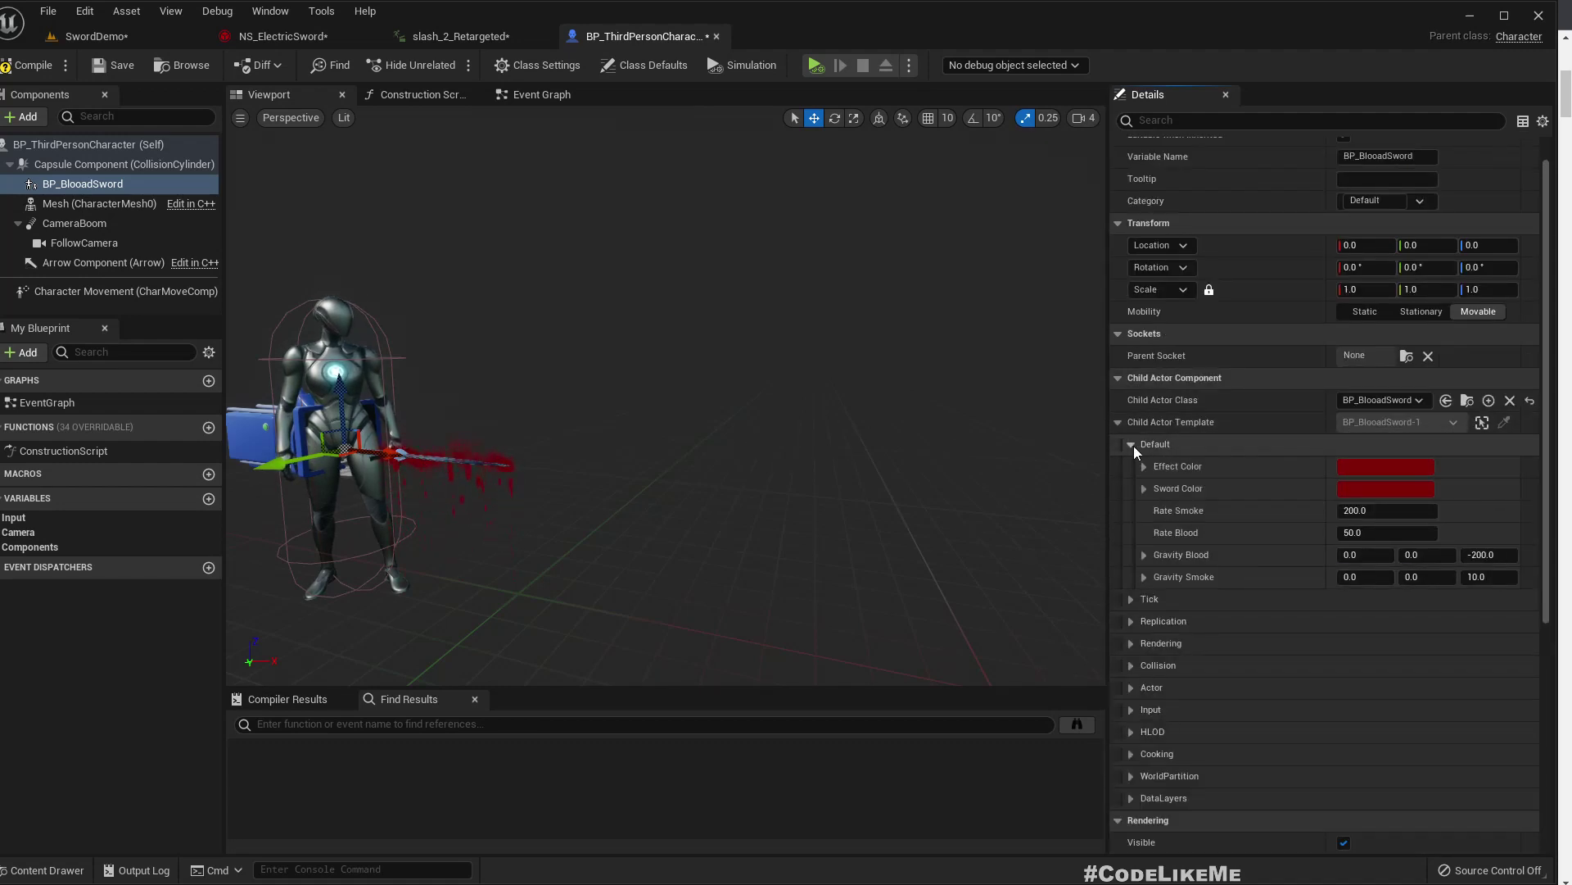
left_click(1132, 444)
left_click(1129, 554)
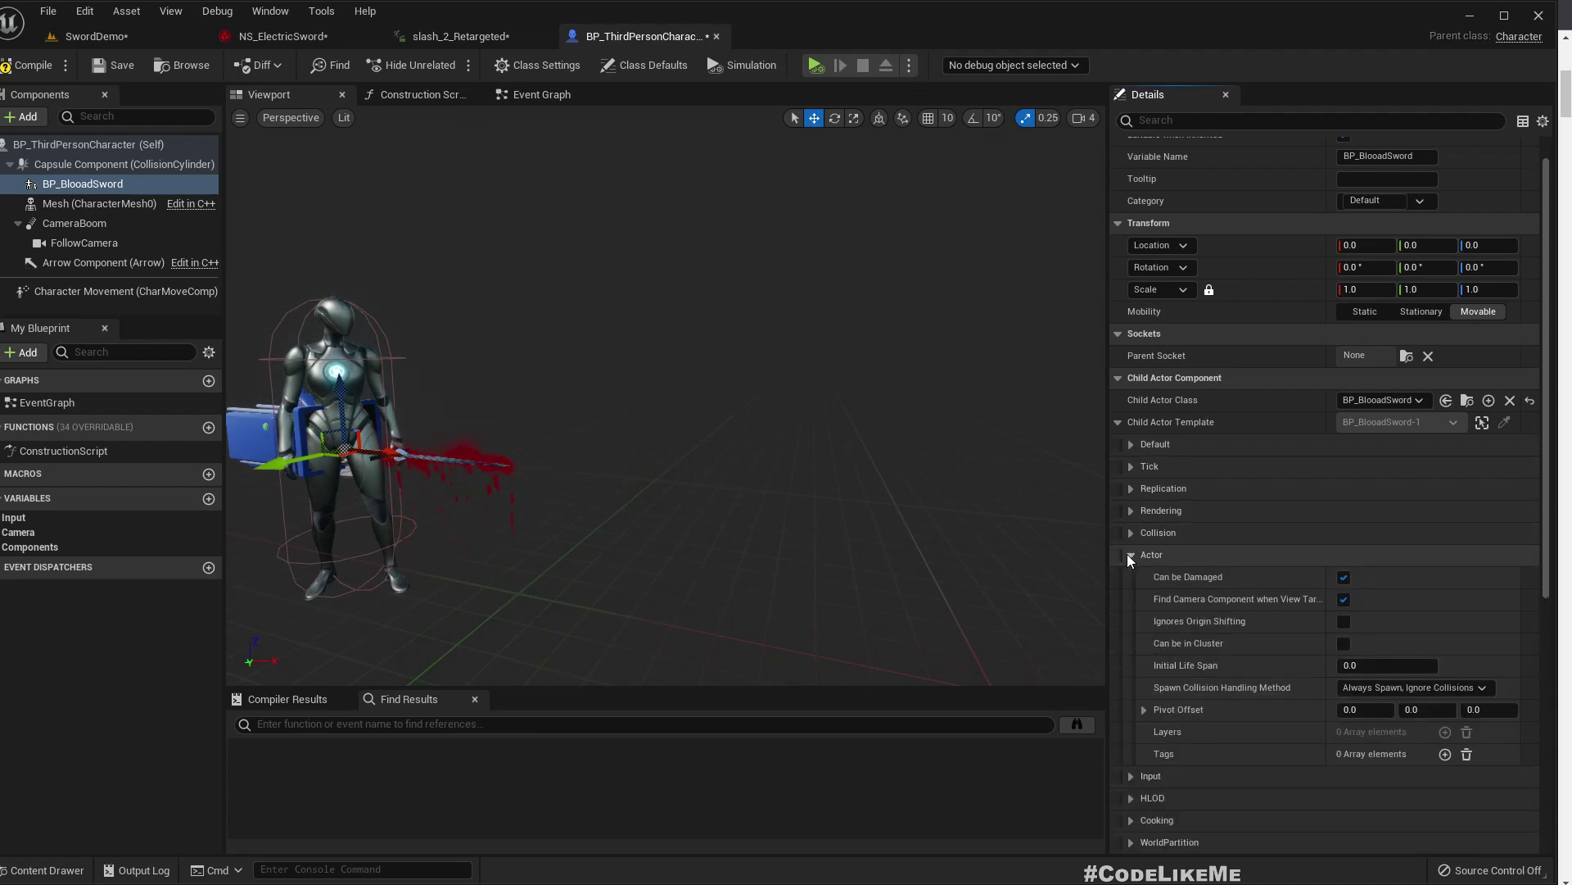
left_click(1130, 555)
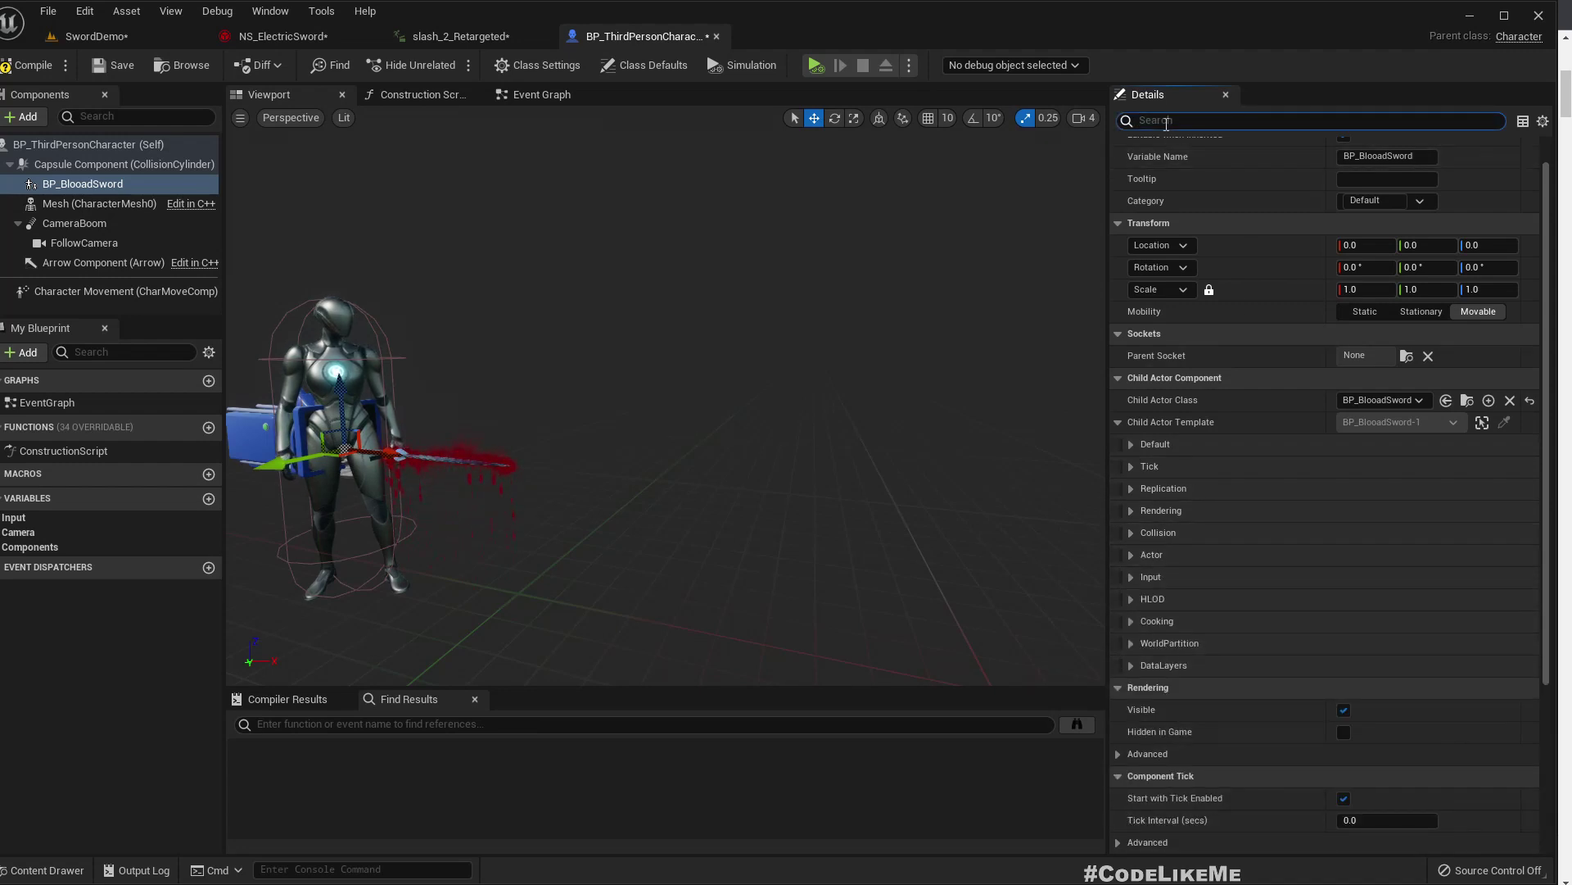
left_click(1166, 123)
type("niag")
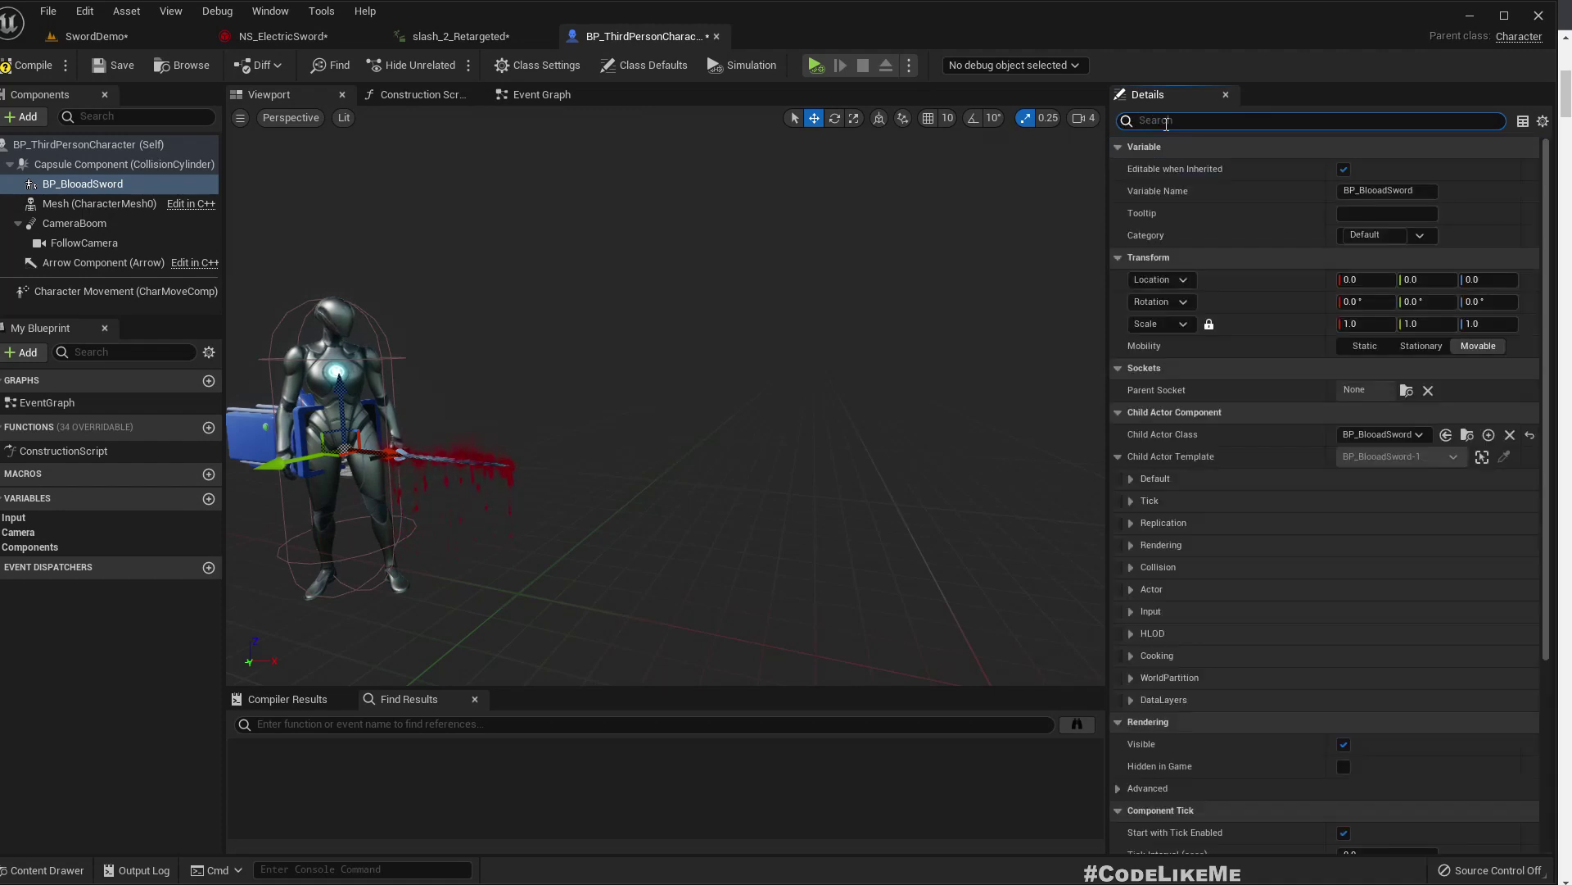
left_click(96, 38)
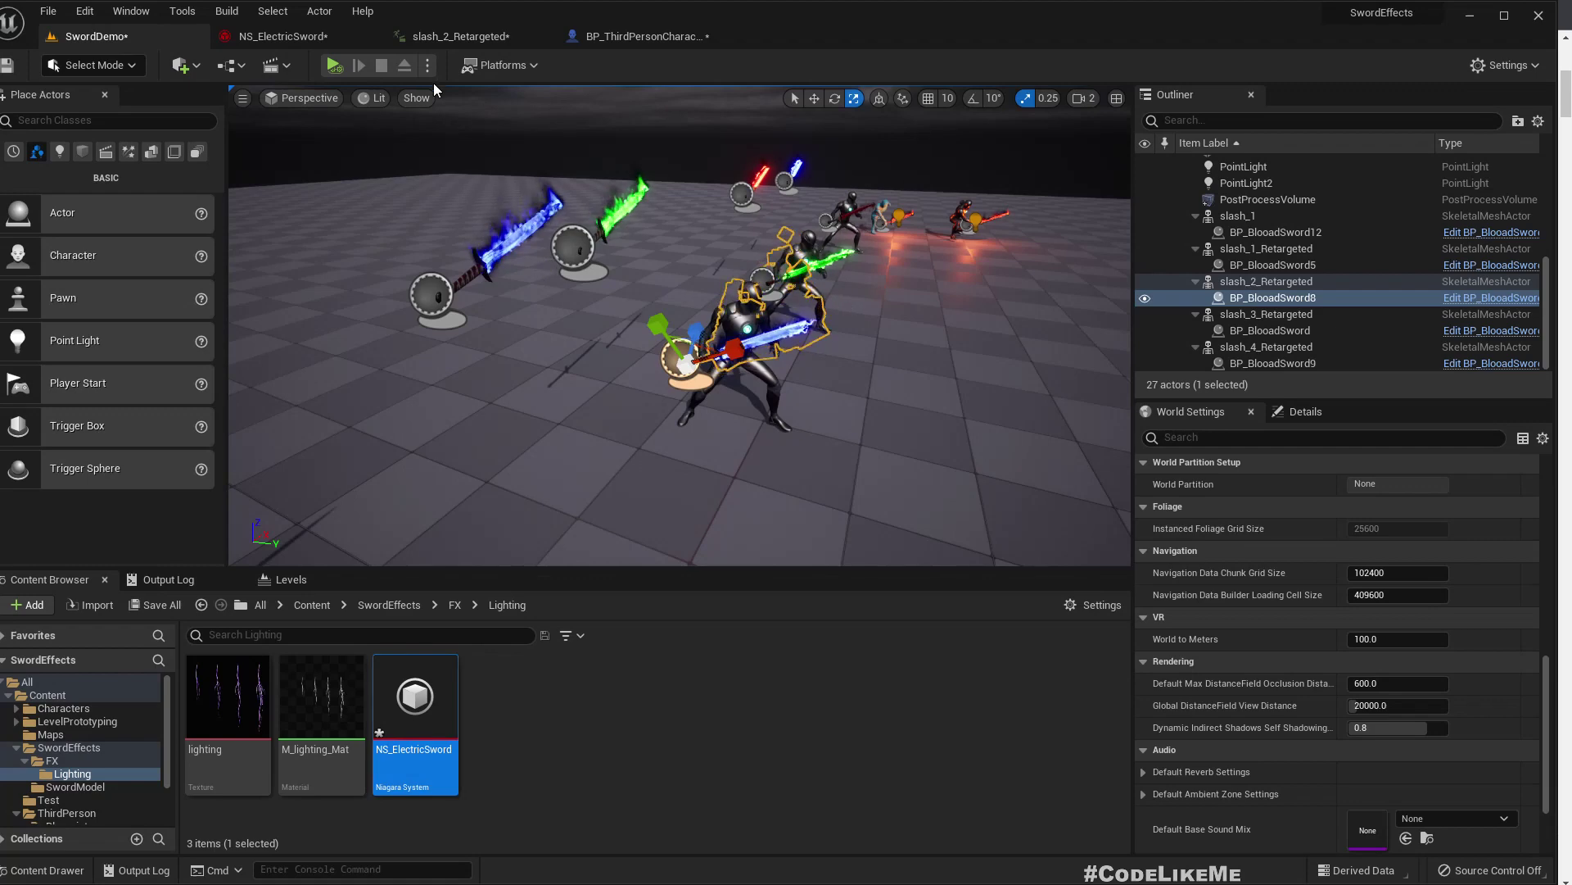
Create a child Blueprint class of BP_BlooadSword in the SwordEffects folder and name it BP_ElectricSword
left_click(646, 36)
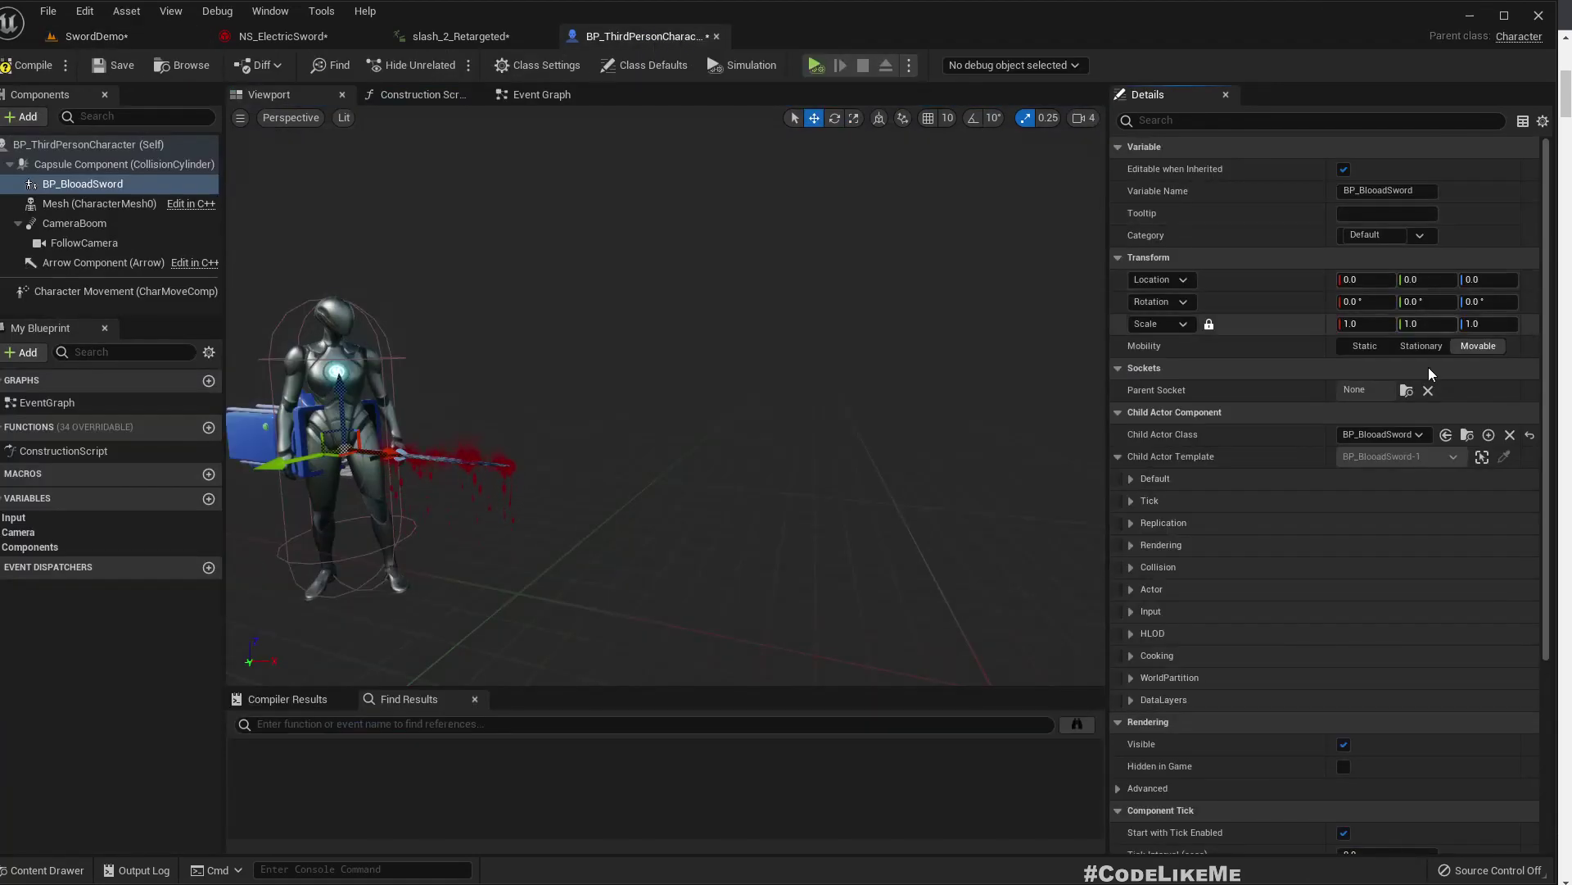
left_click(1466, 436)
right_click(402, 706)
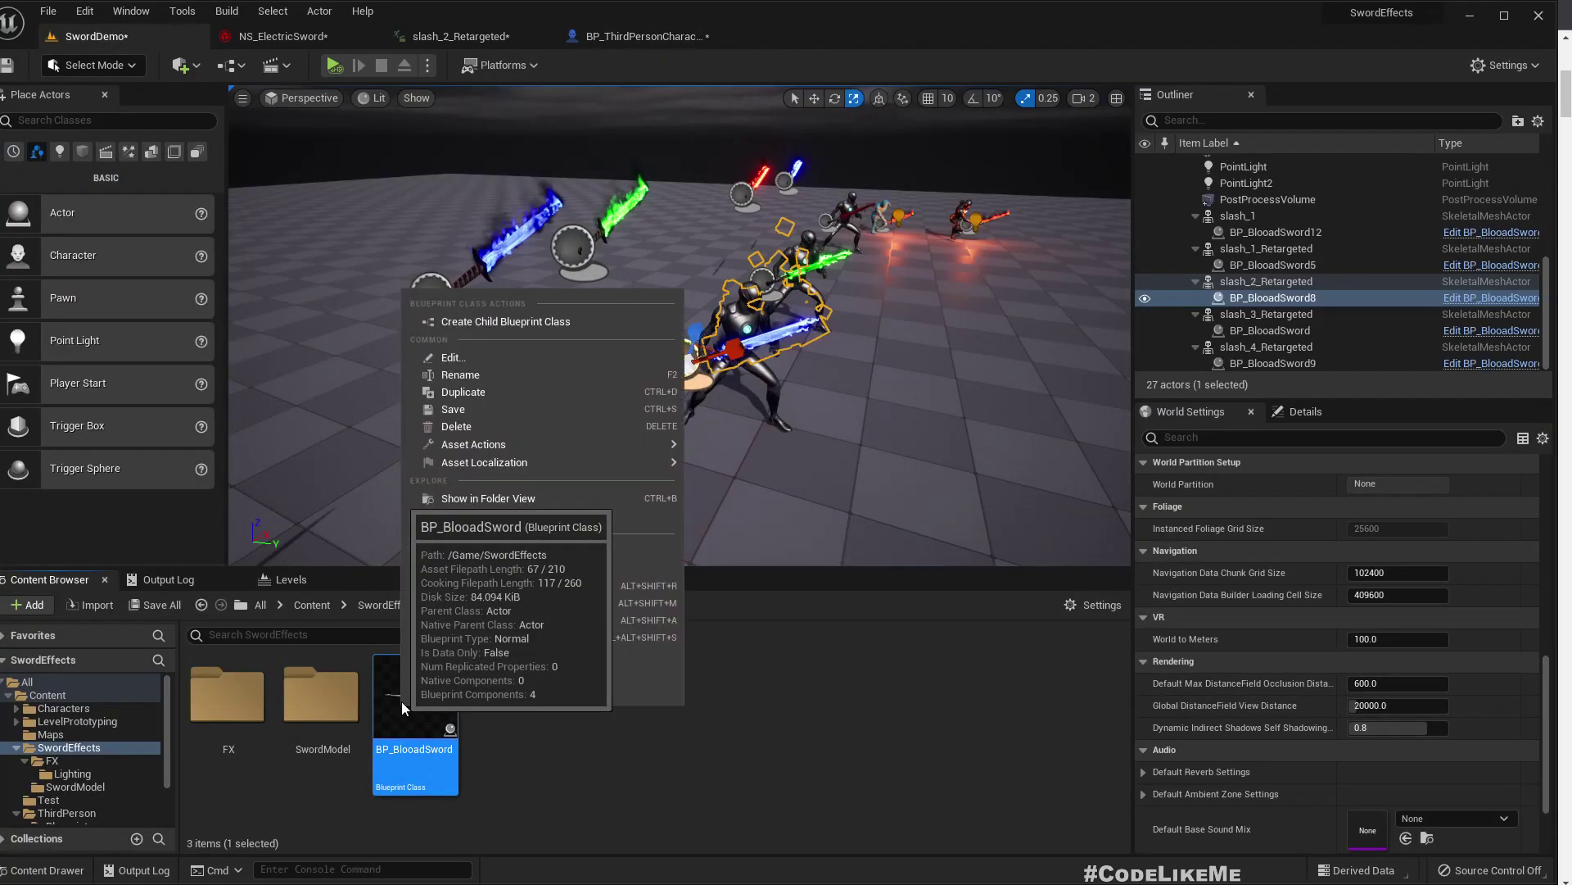
left_click(491, 321)
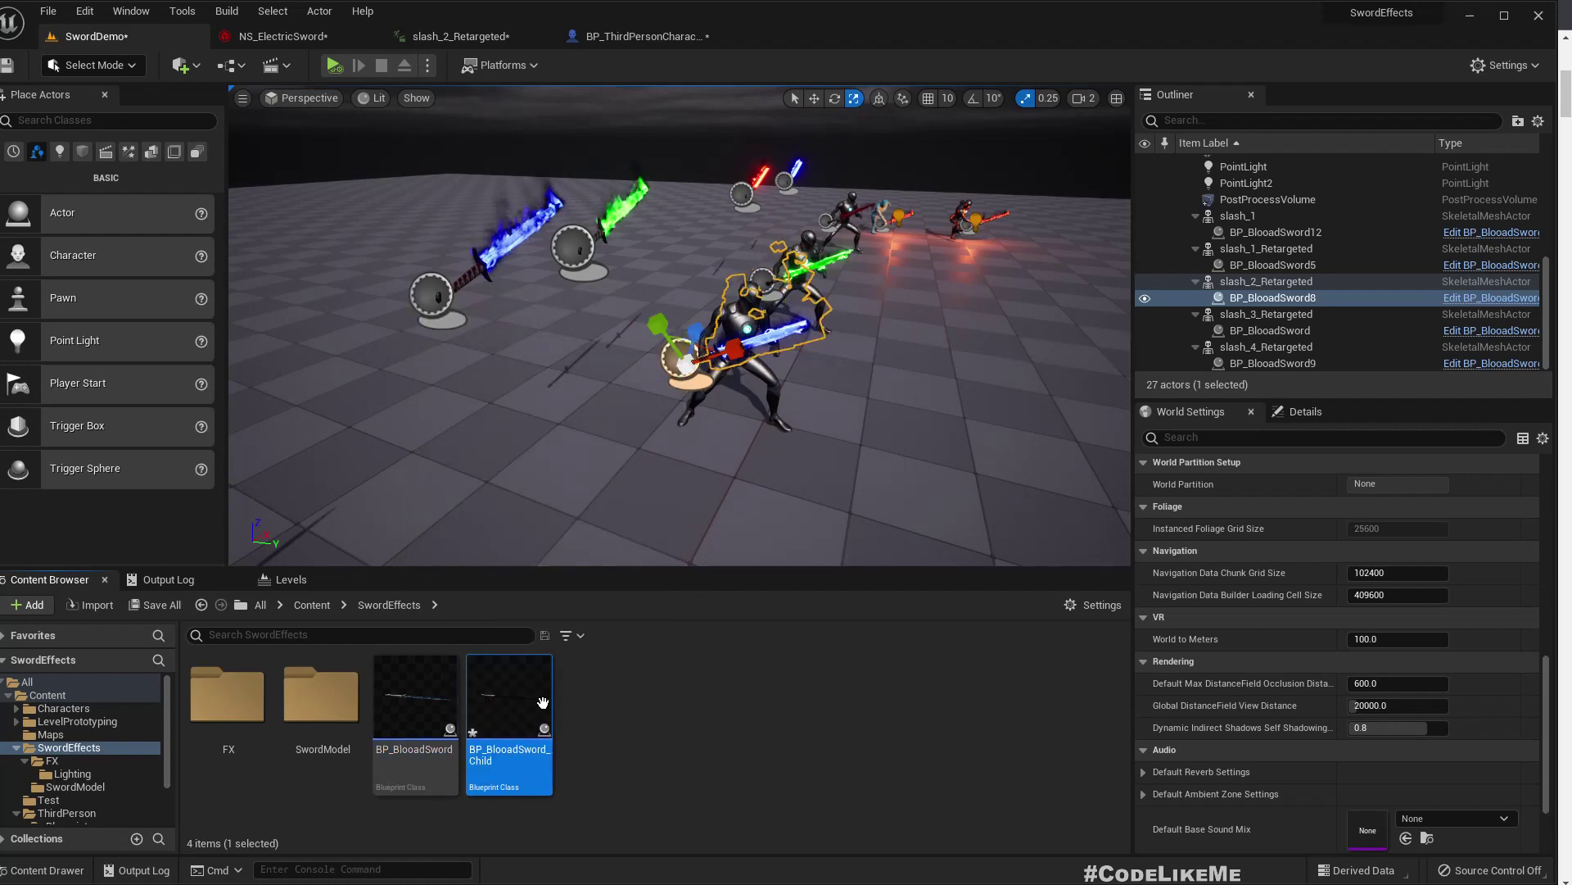
key("Return")
key("F2")
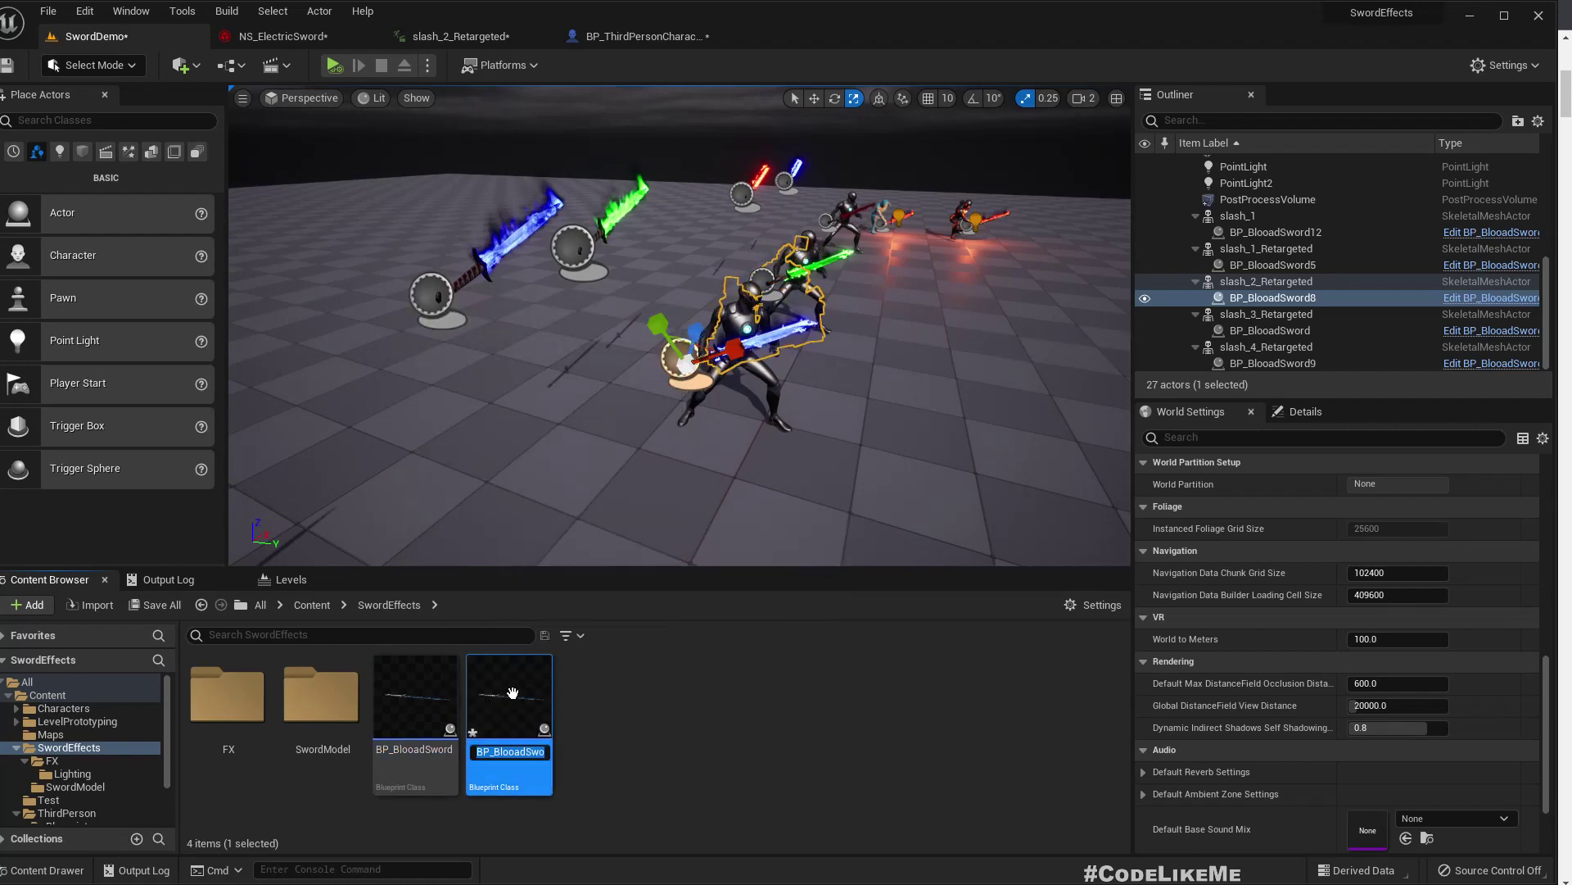
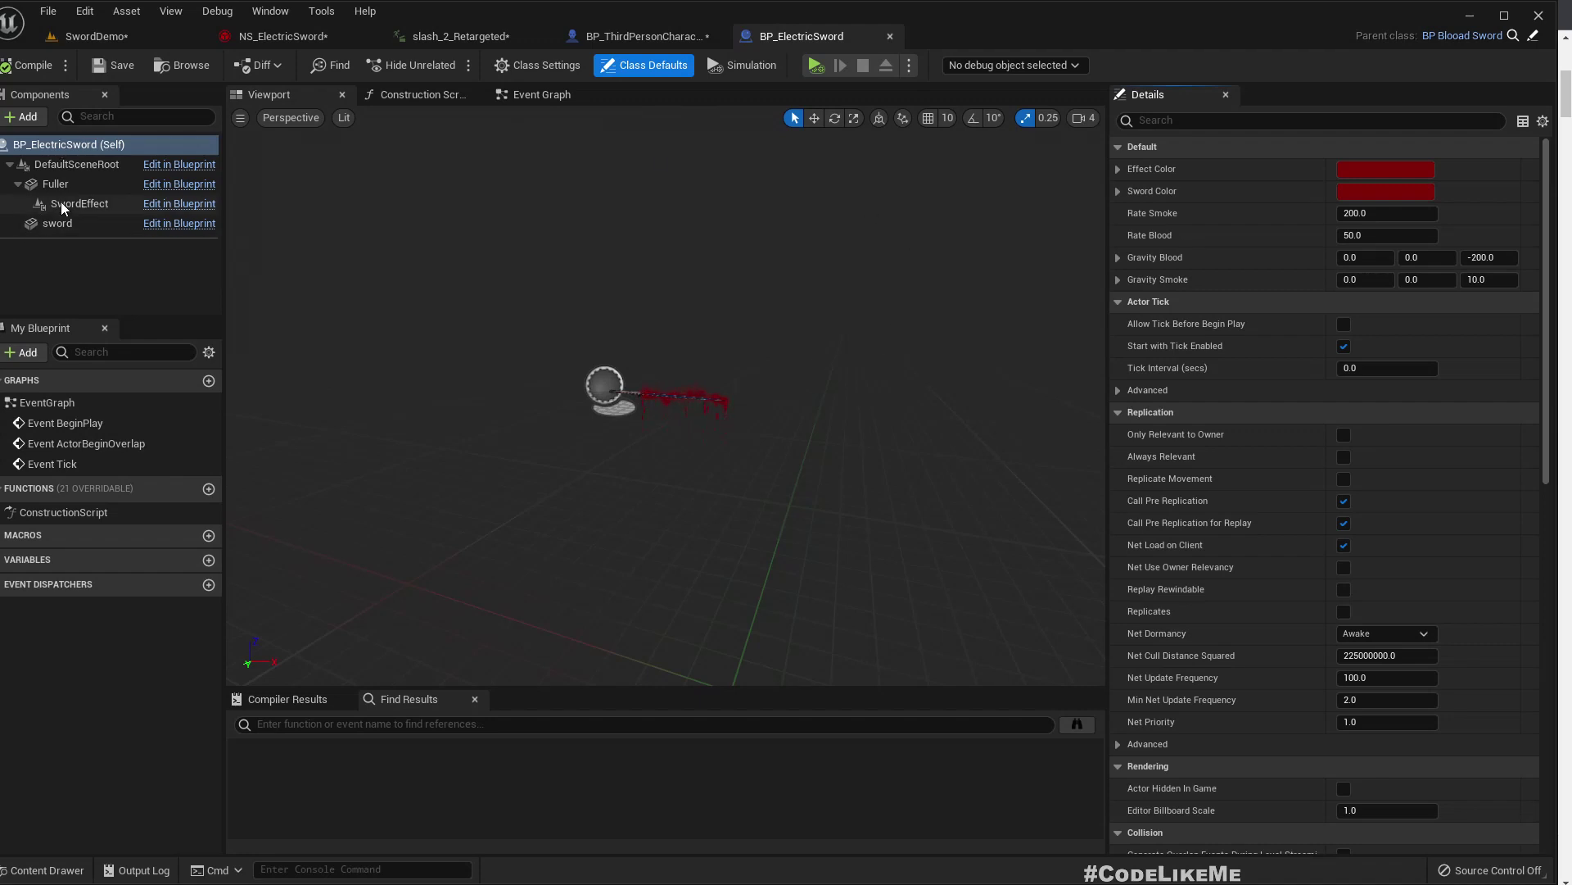
Set the Niagara System Asset of BP_ElectricSword's SwordEffect component to NS_ElectricSword, and inspect the effect up close
left_click(63, 204)
left_click(1446, 415)
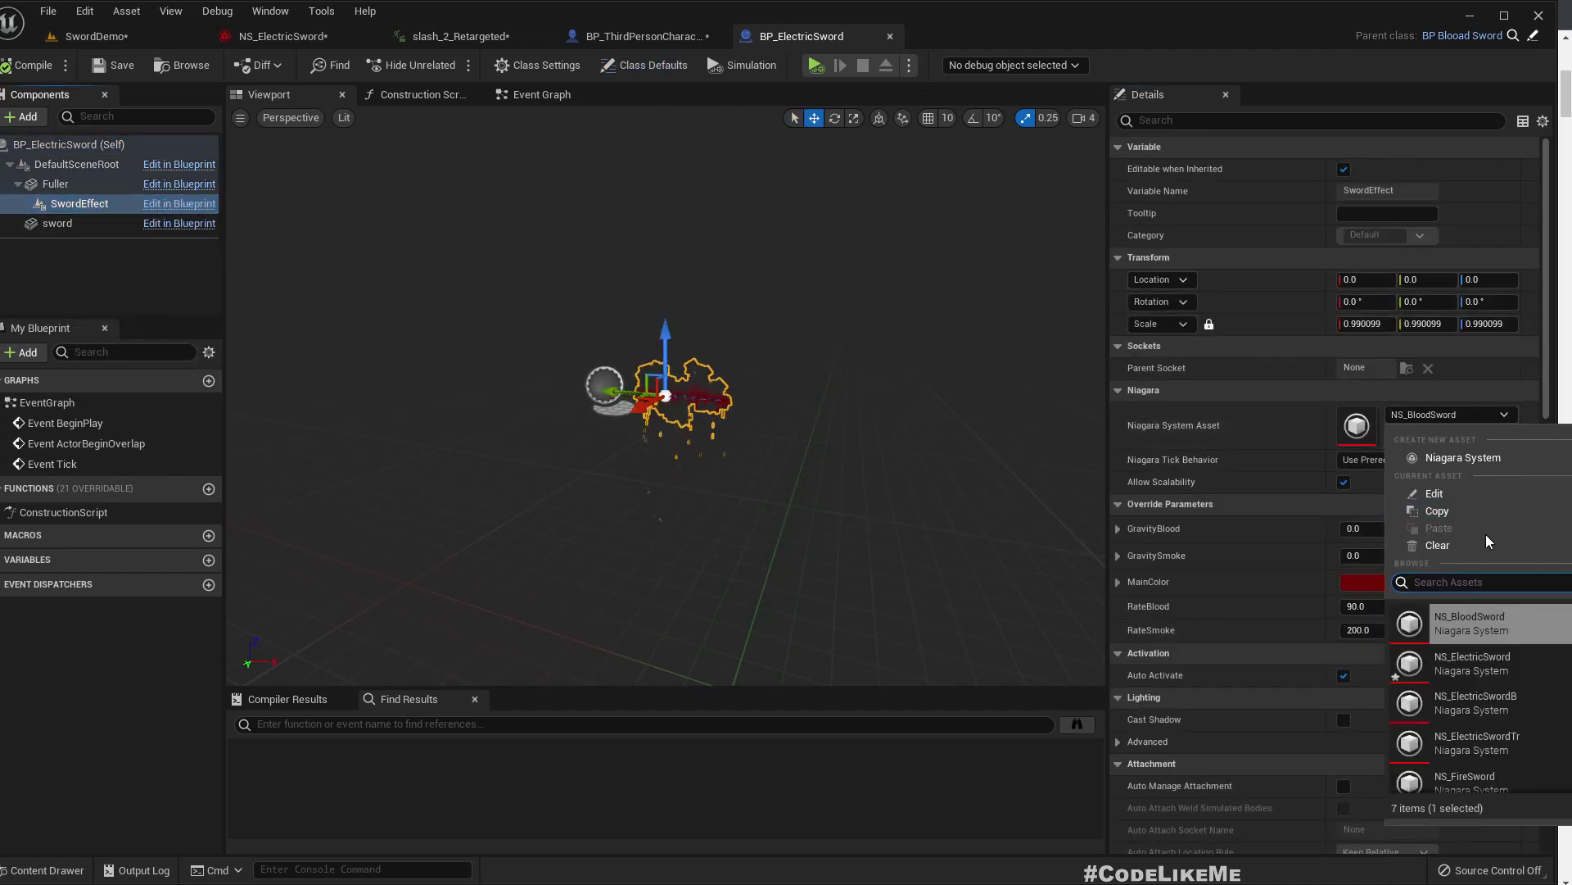
left_click(1472, 664)
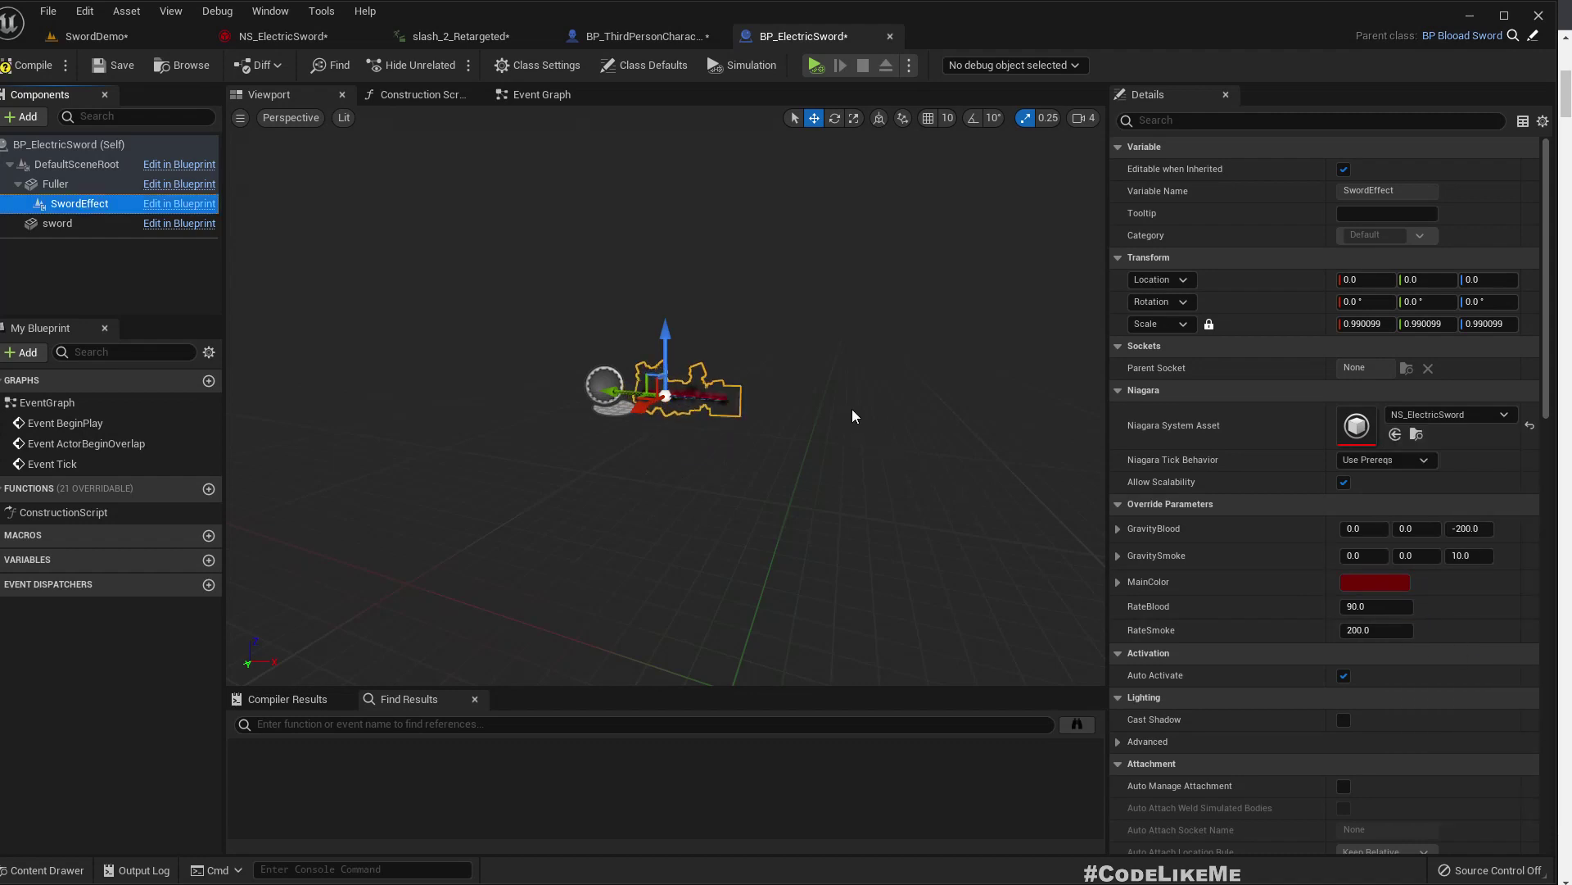
right_click_drag(852, 442, 968, 381)
key("w")
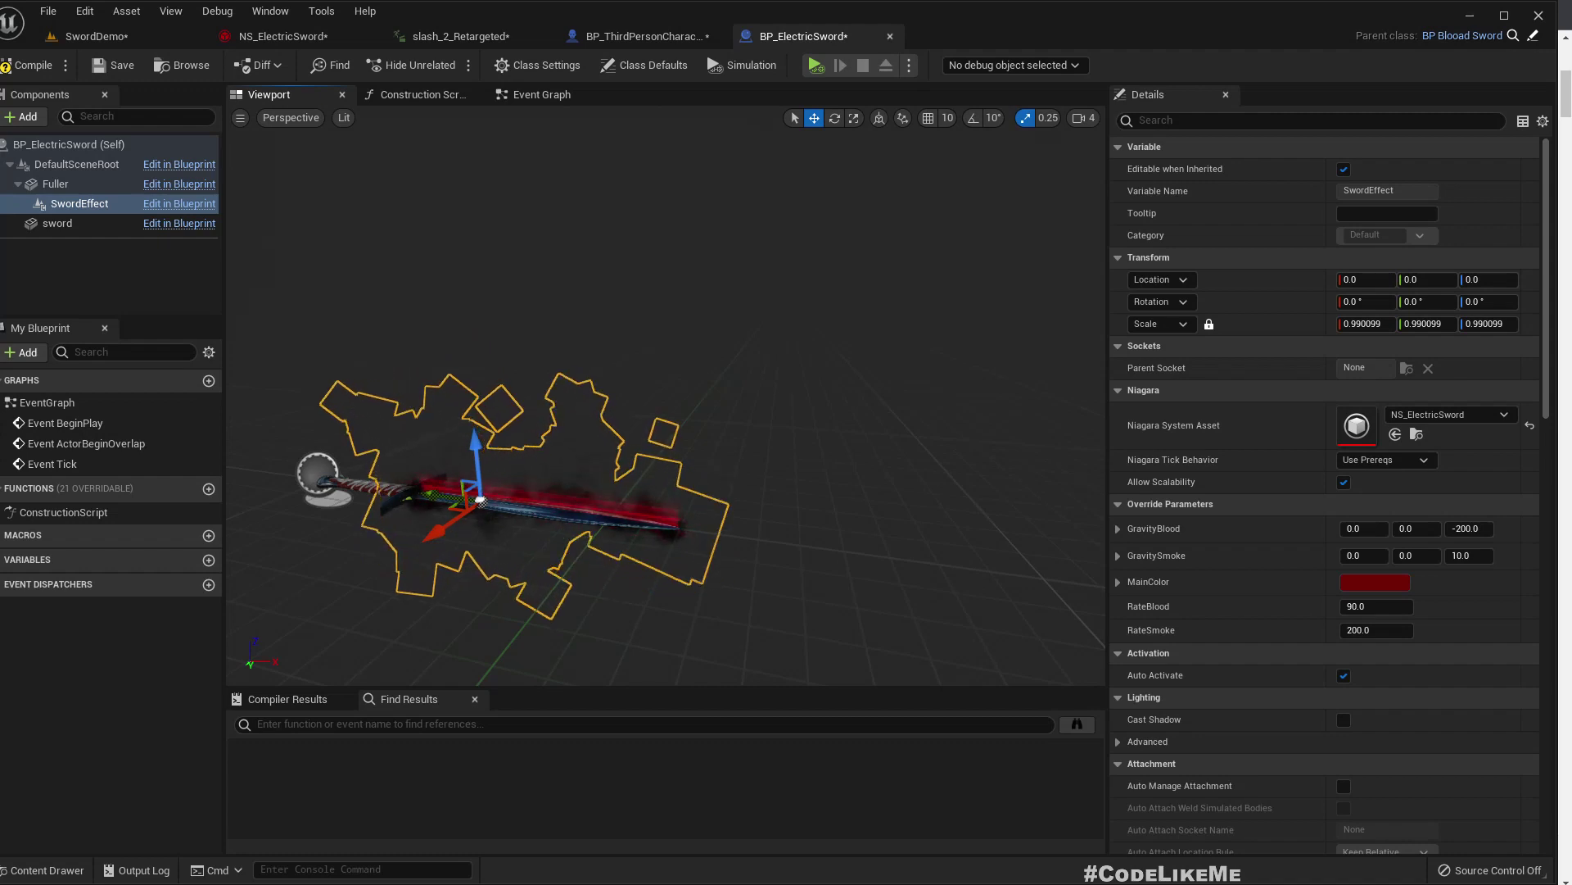
Copy the blue Effect Color from BP_BlooadSword11 in SwordDemo
left_click(1118, 582)
left_click(1119, 582)
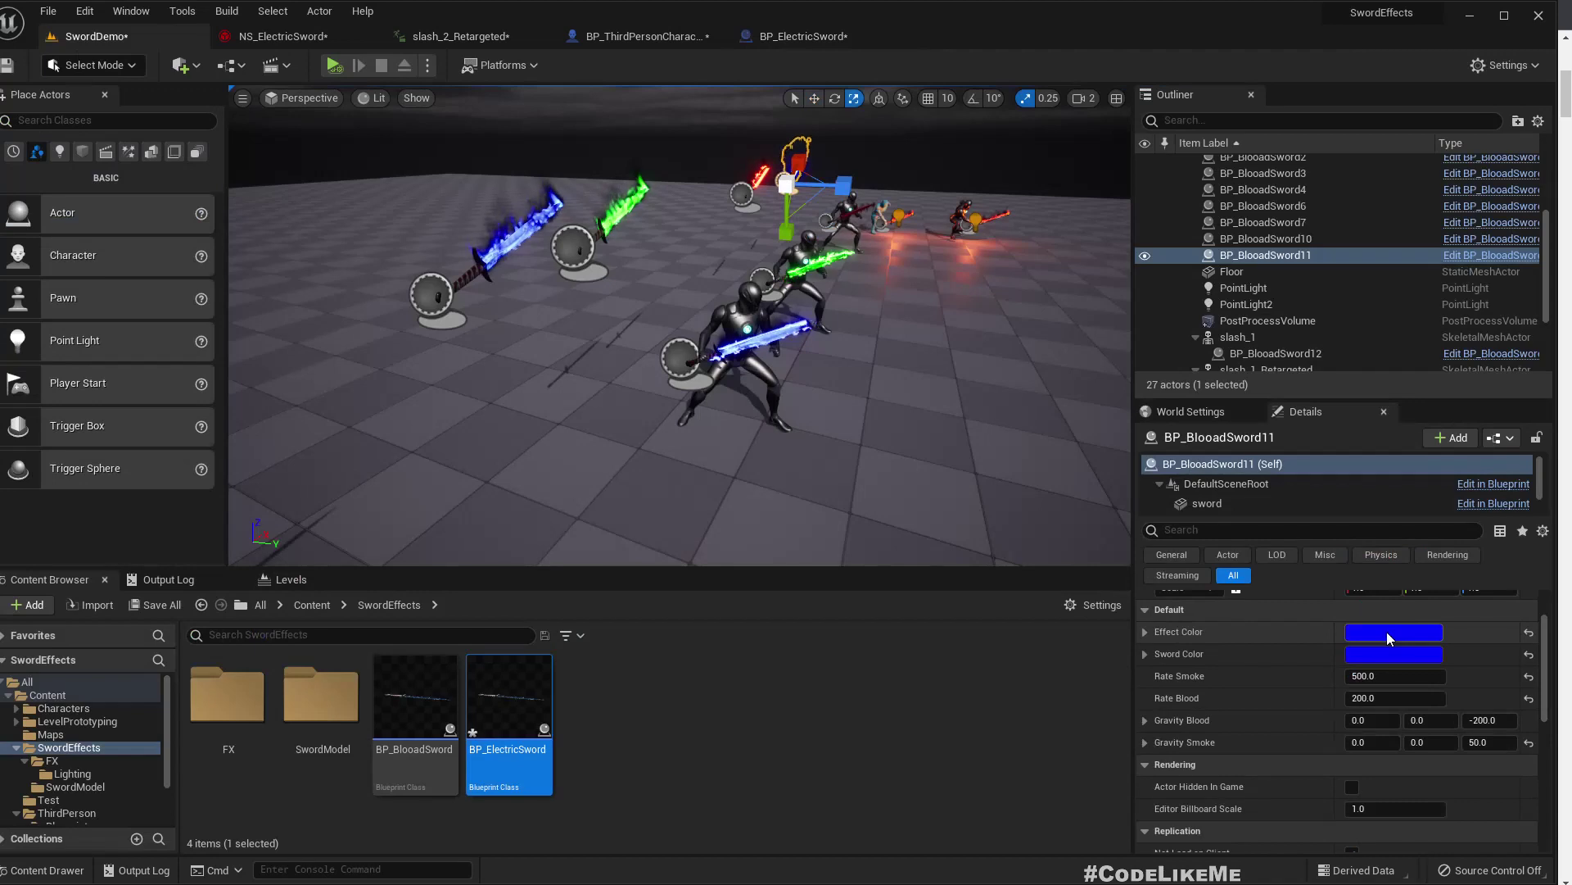
right_click(1390, 637)
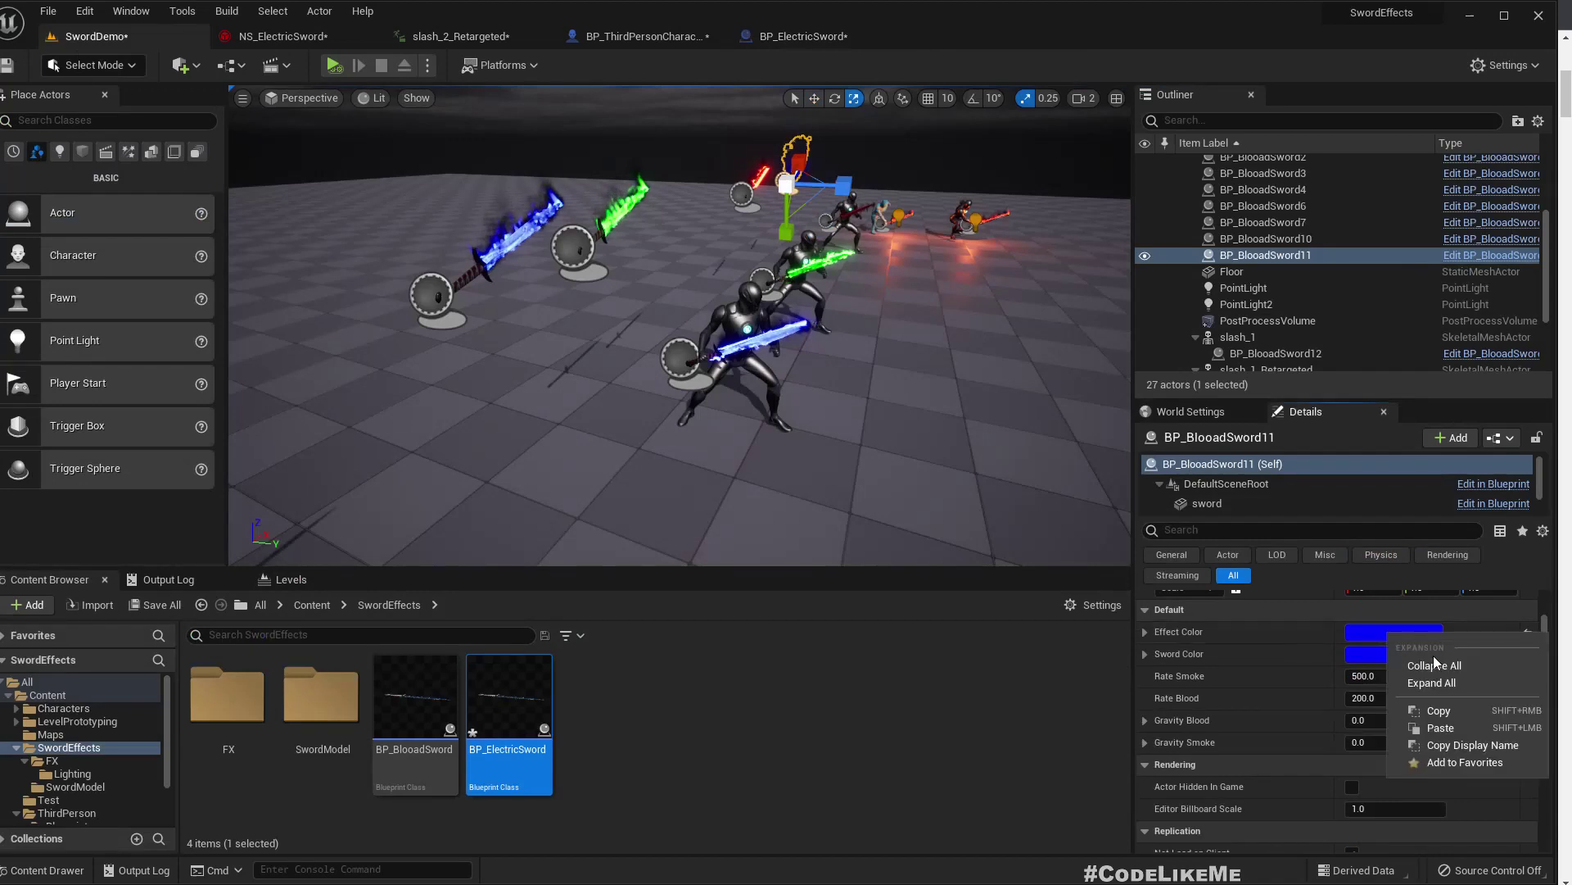
left_click(1442, 711)
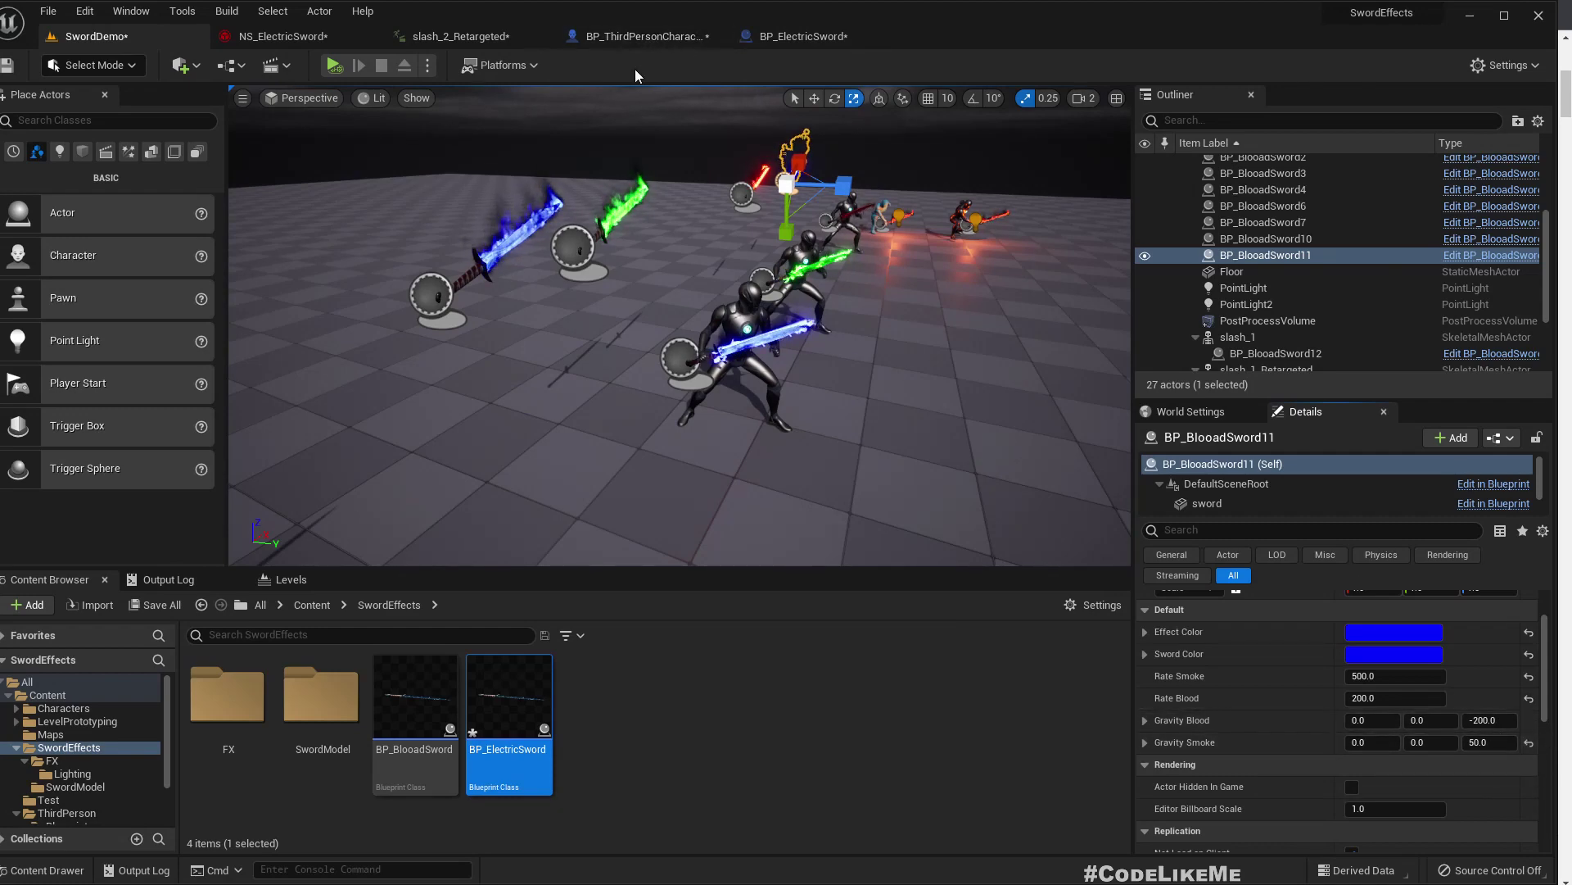
In BP_ElectricSword's defaults, set Gravity Smoke Z to 50, paste the copied blue into Effect Color and Sword Color, and compile
left_click(790, 39)
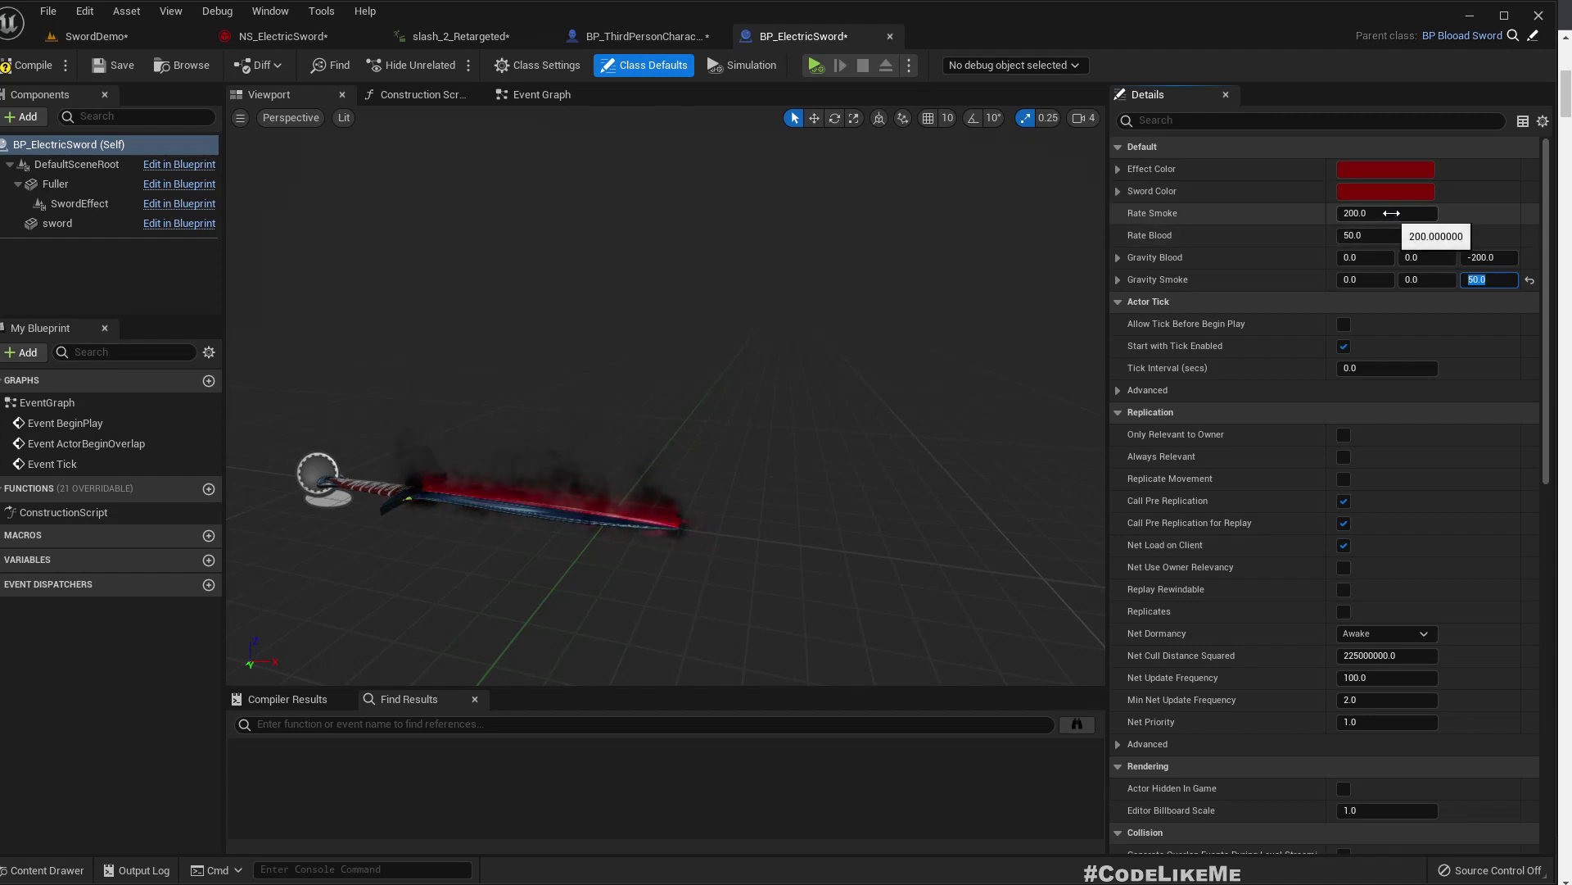
right_click(1388, 174)
left_click(1438, 267)
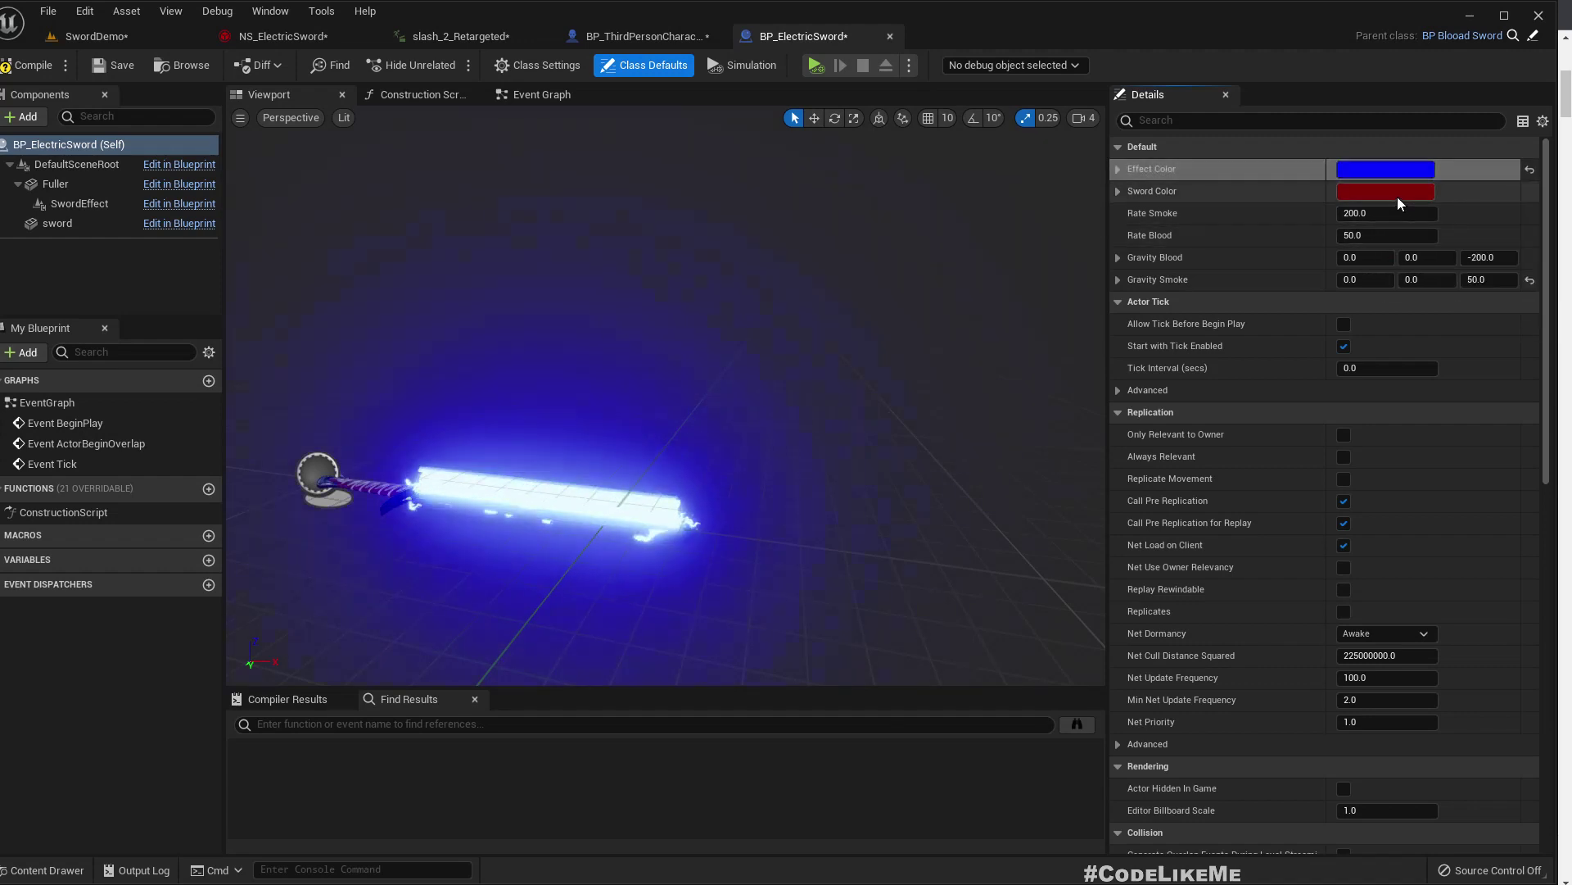
right_click(1400, 194)
left_click(1451, 289)
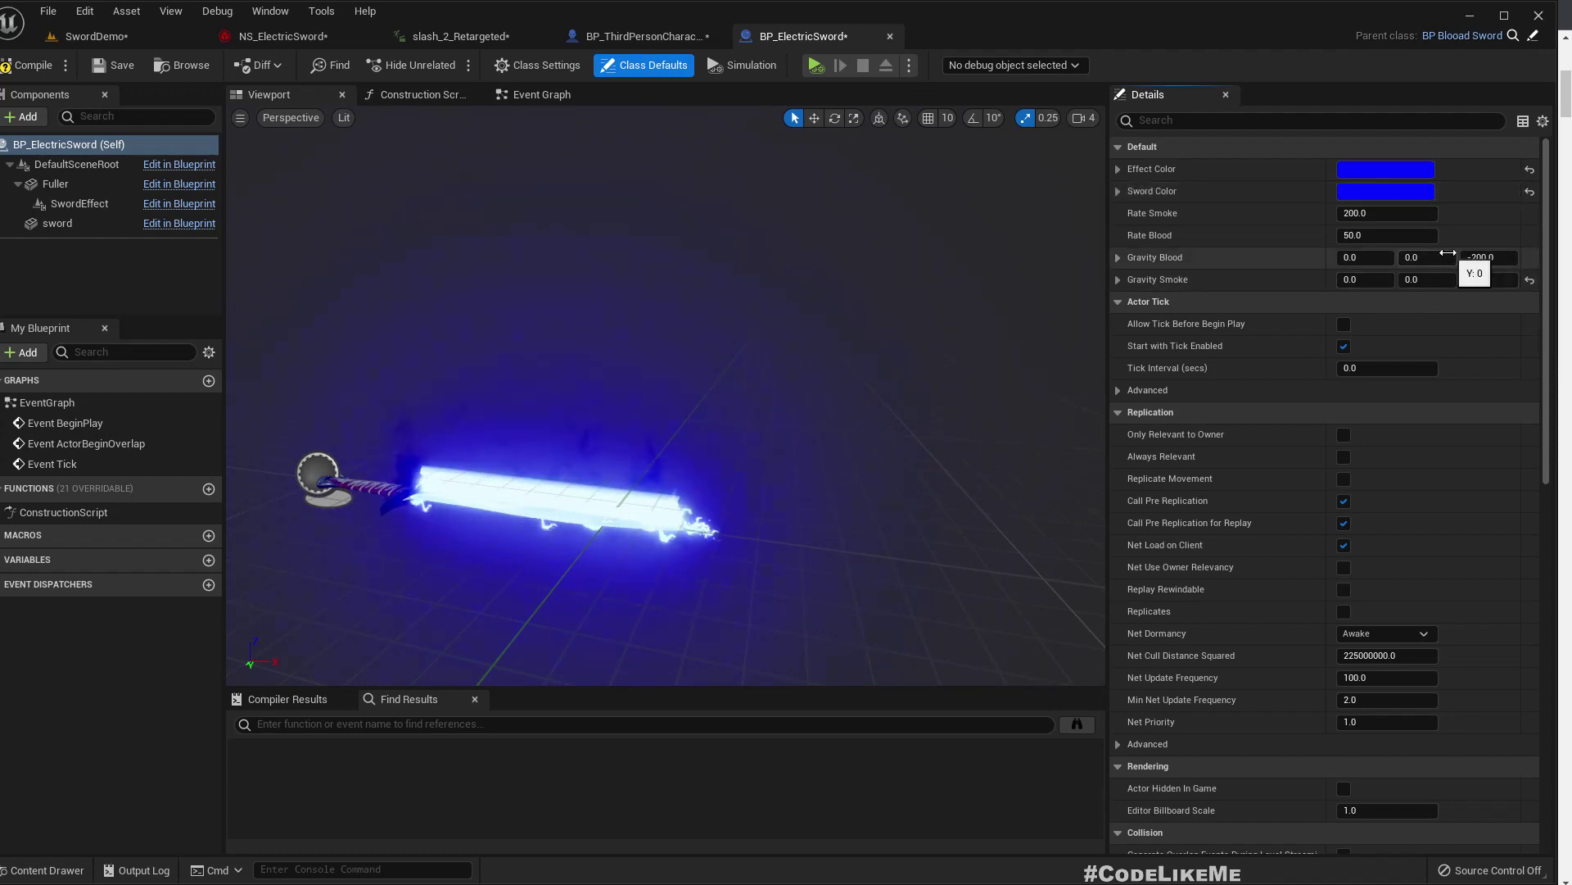
left_click(29, 64)
In BP_ThirdPersonCharacter, set the sword component's Child Actor Class to BP_ElectricSword and save
left_click(655, 38)
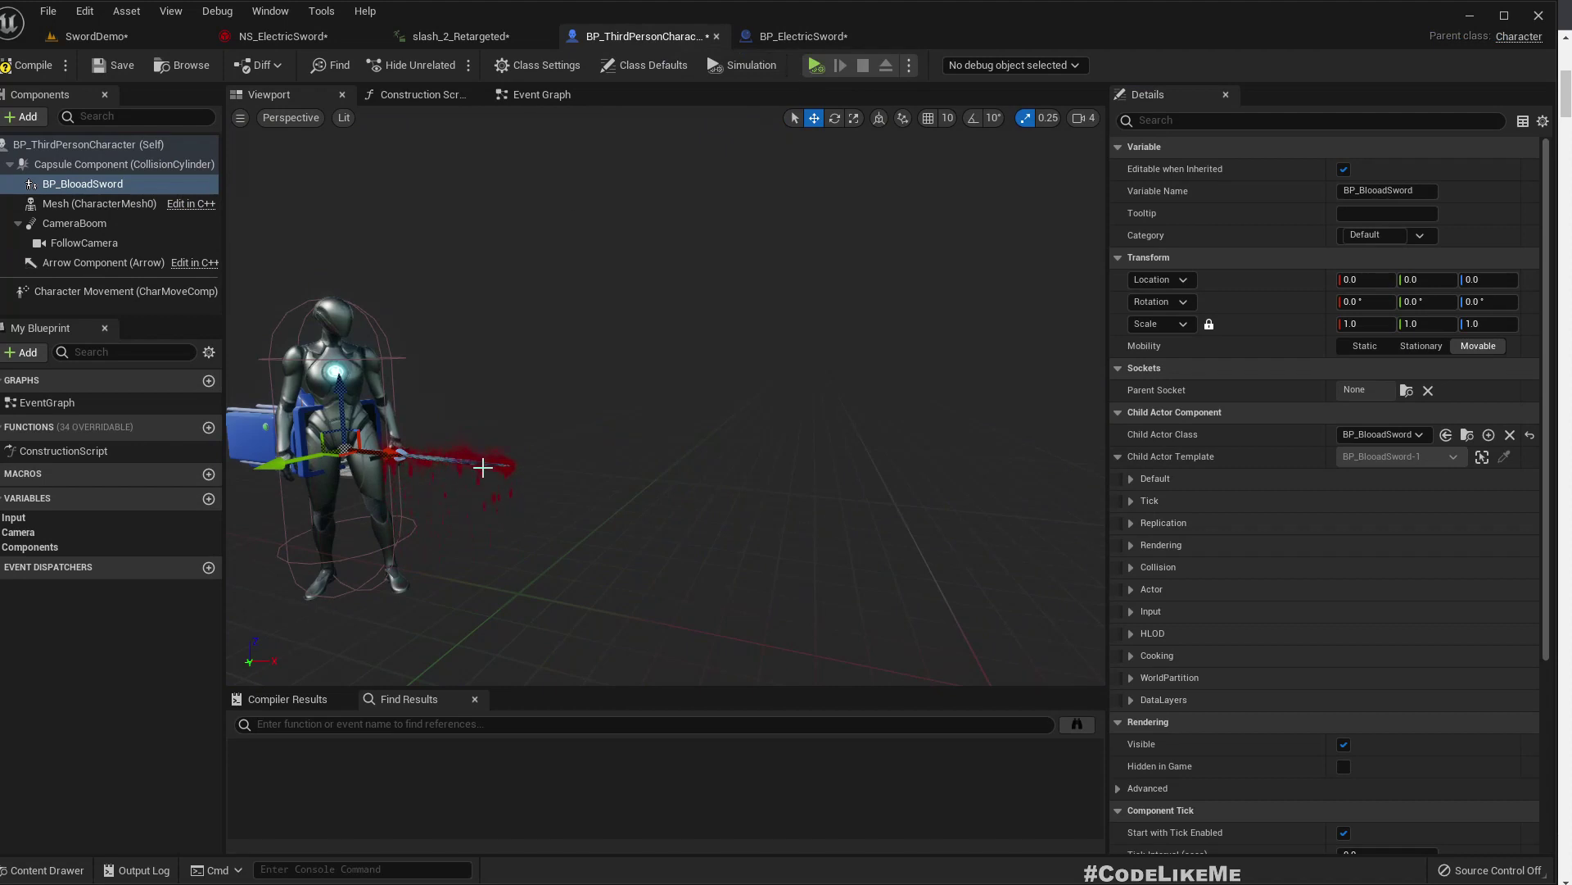
left_click(82, 184)
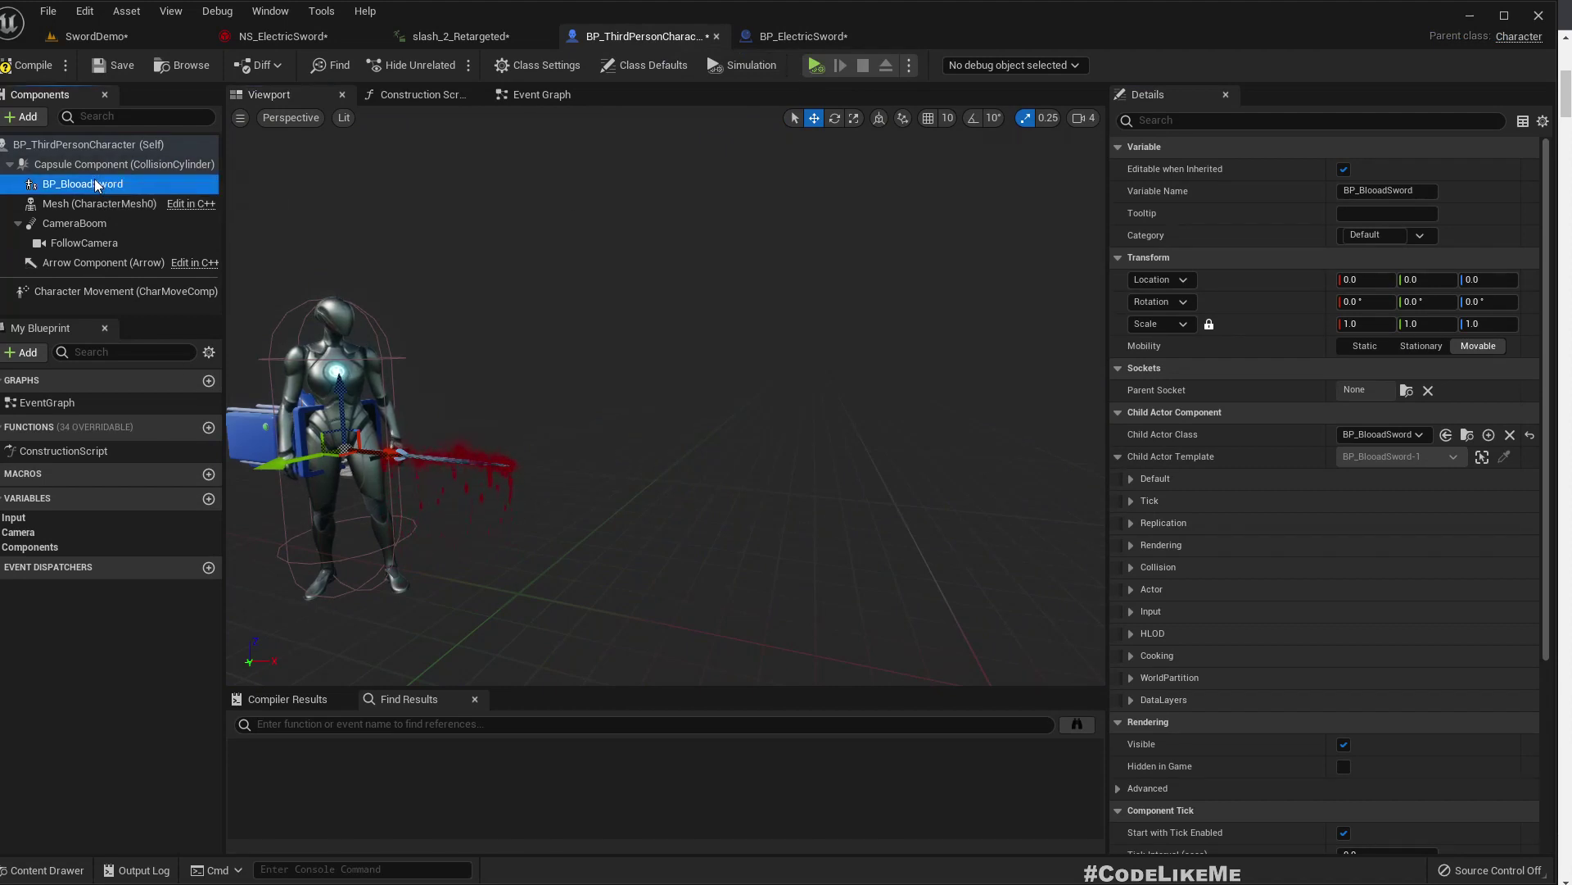
left_click(1405, 436)
type("electr")
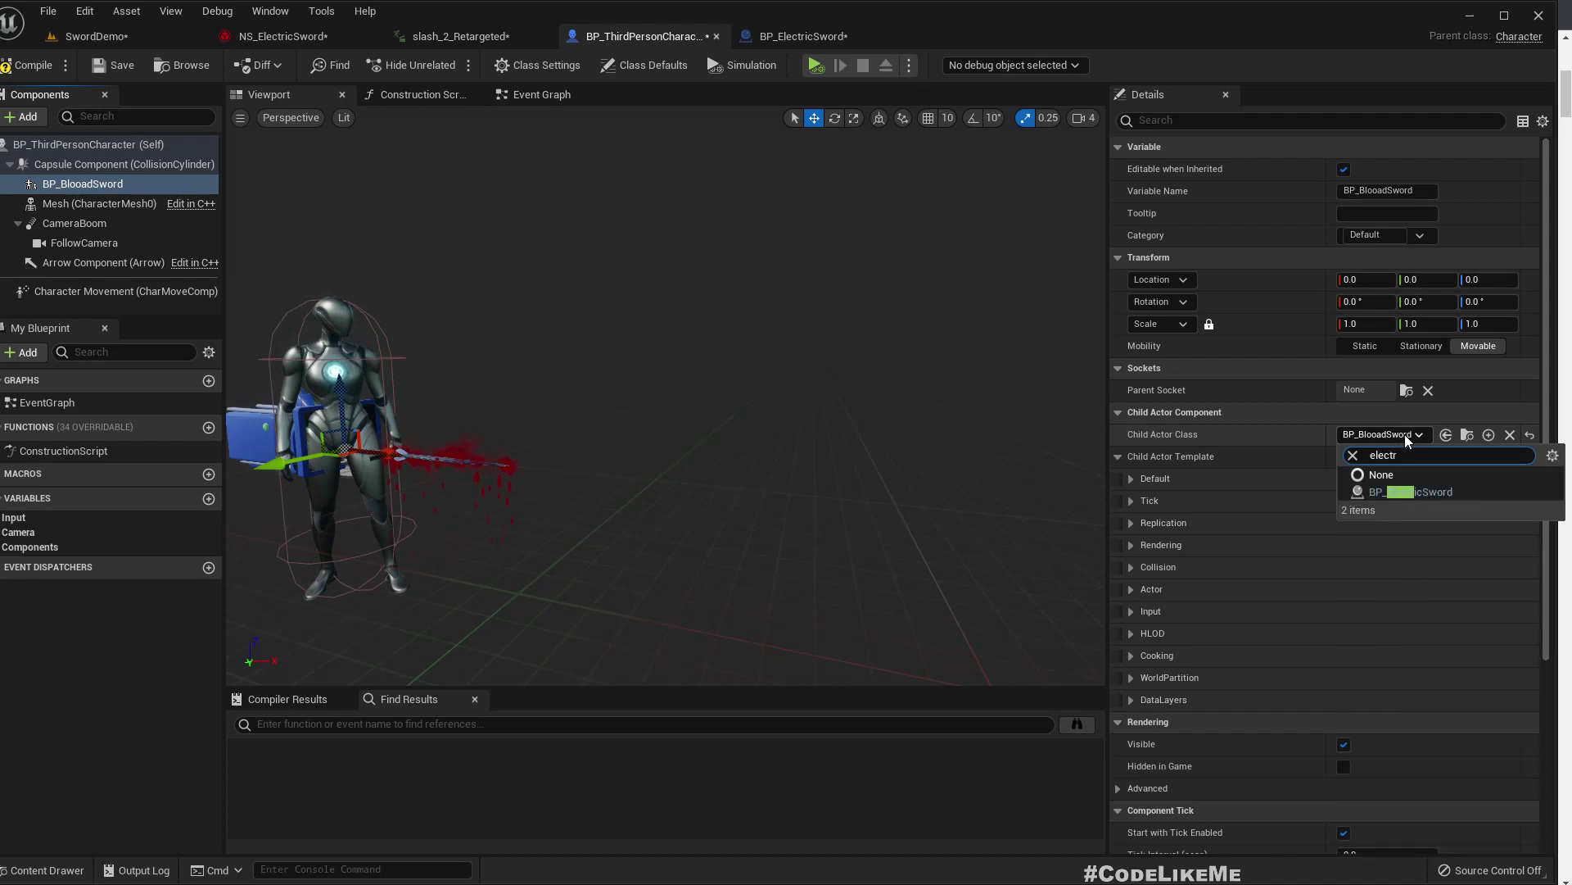
left_click(1411, 492)
key("ctrl+s")
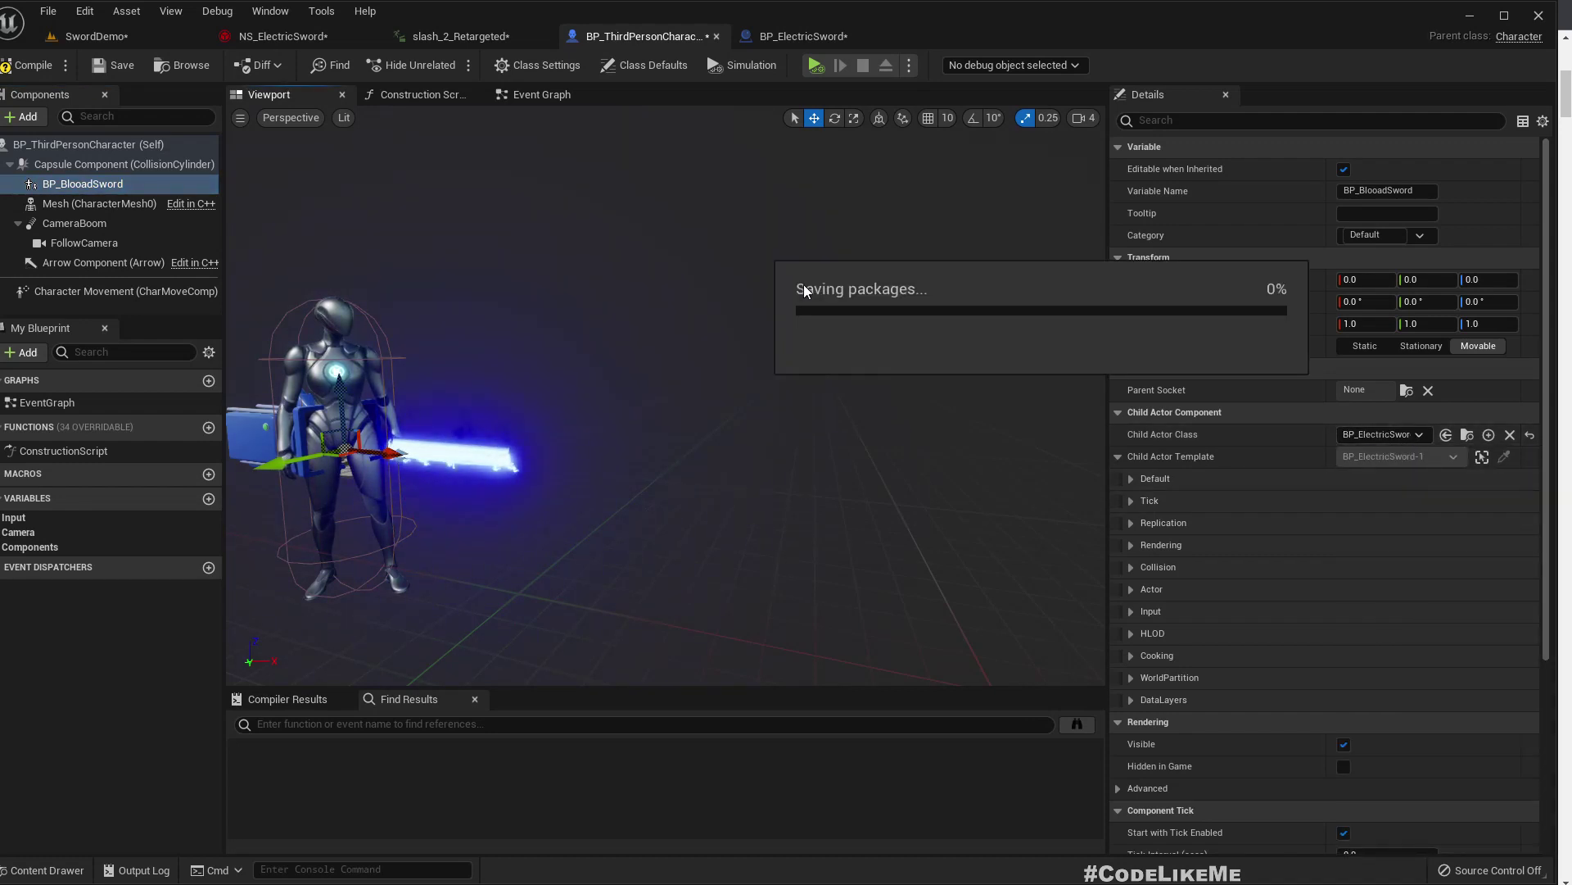
Parent the BP_BlooadSword component to the character's Mesh and set its Parent Socket to WeaponSocket
right_click_drag(665, 394, 623, 450)
key("f")
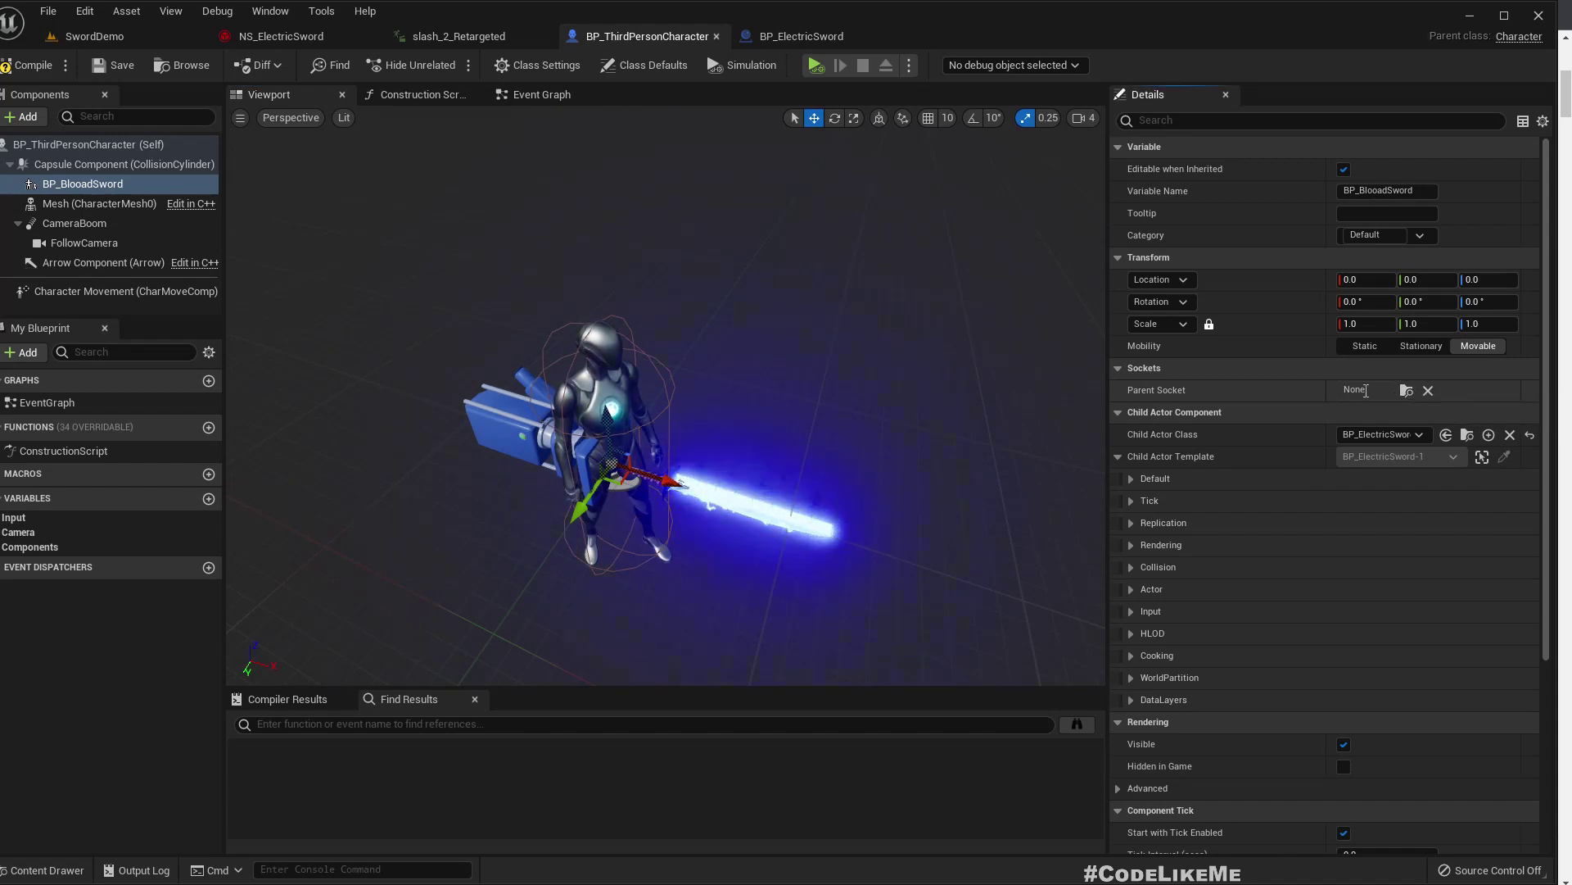
left_click(64, 196)
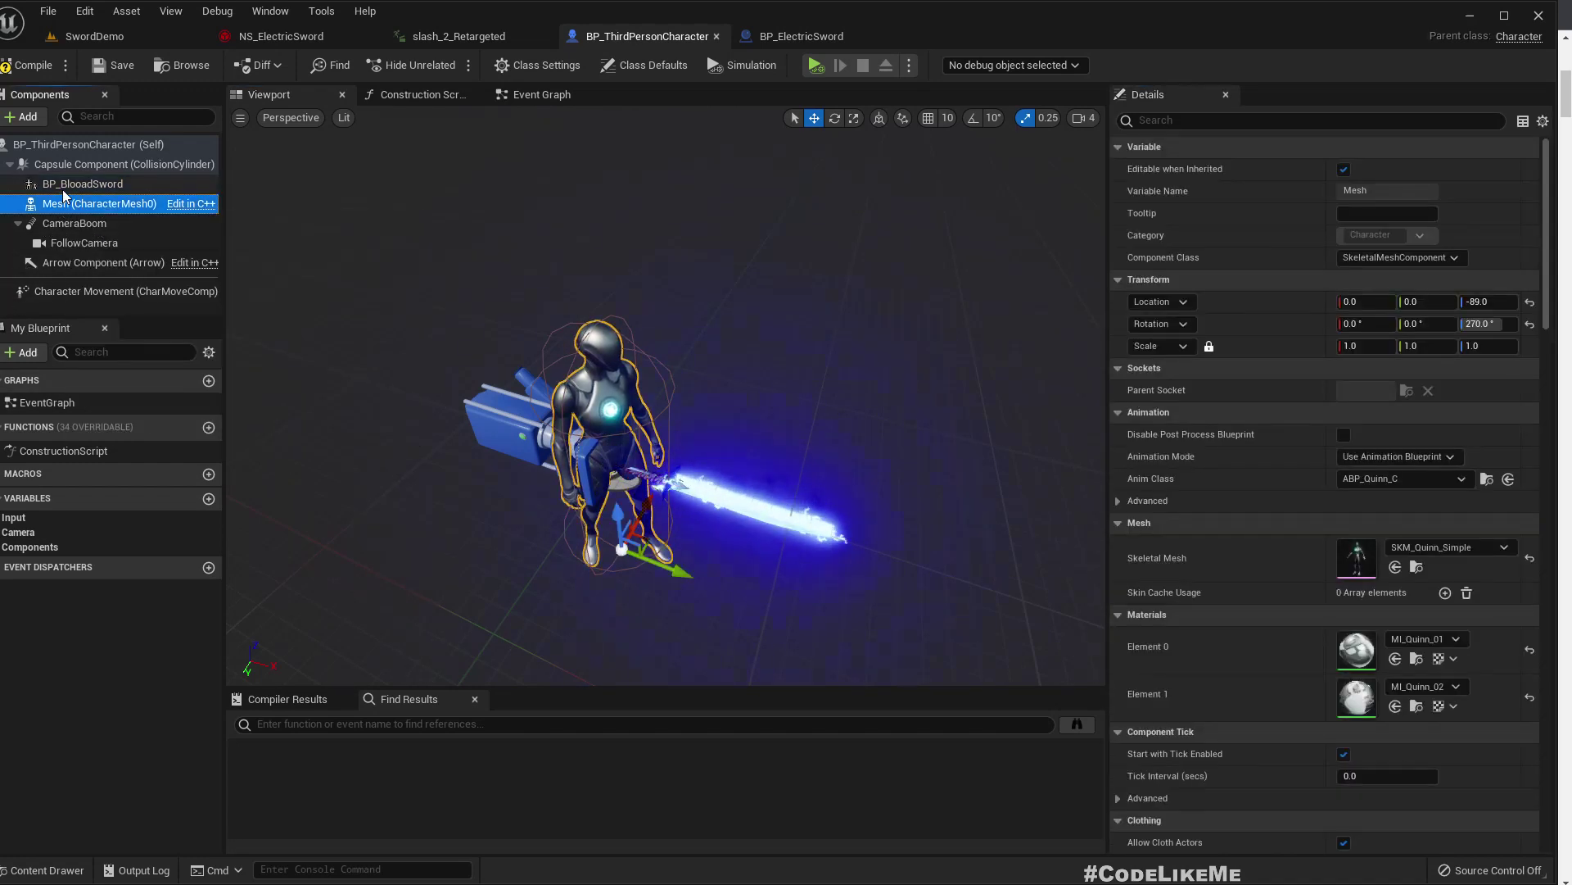
left_click_drag(64, 188, 197, 214)
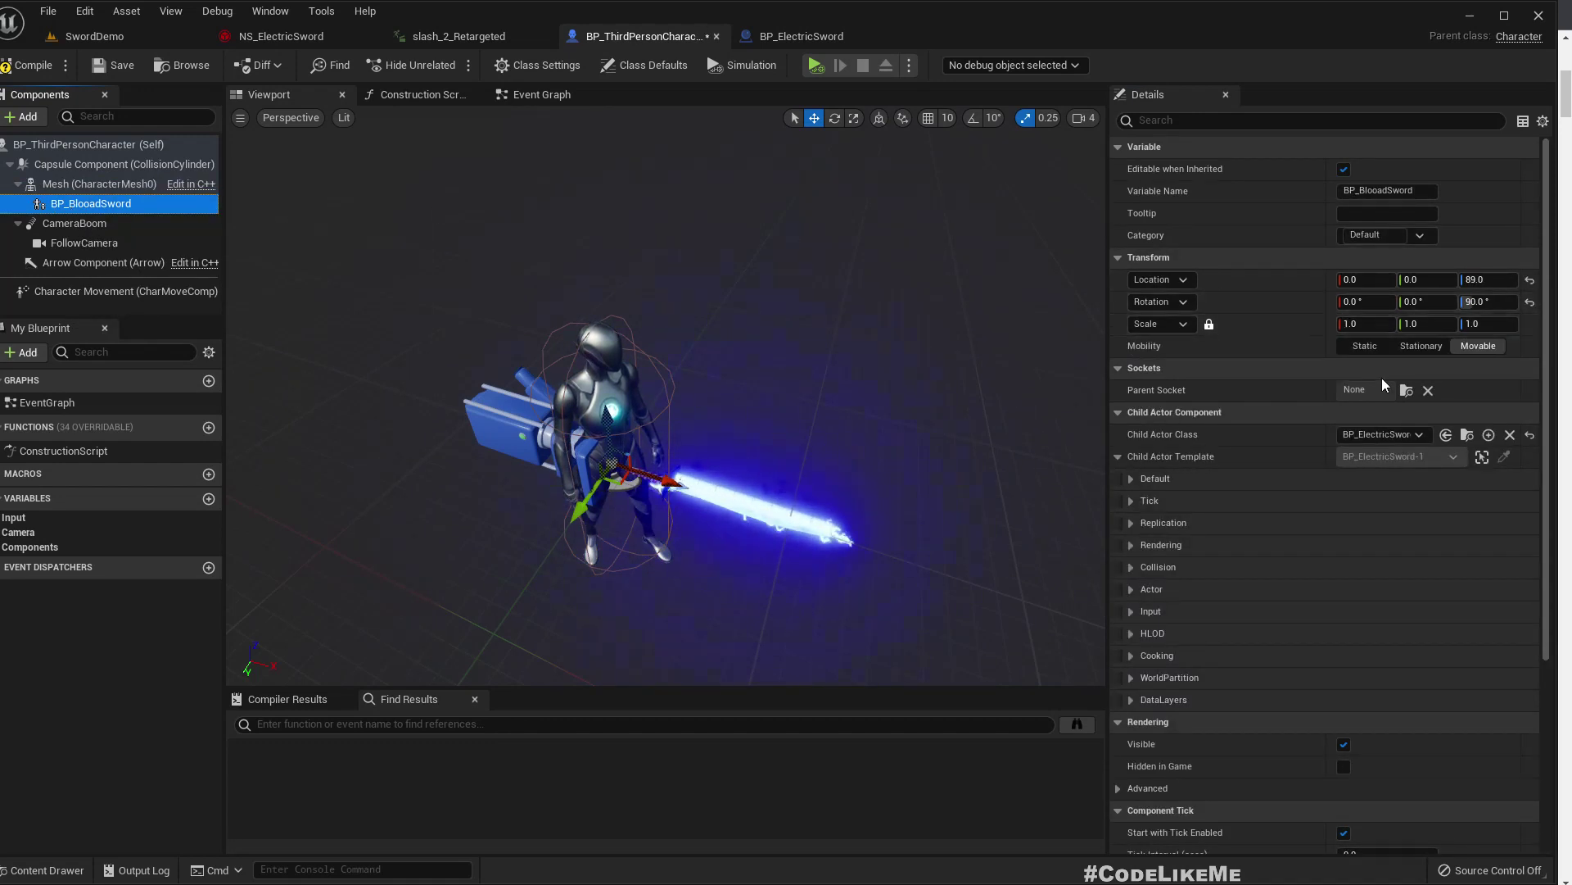
left_click(1406, 391)
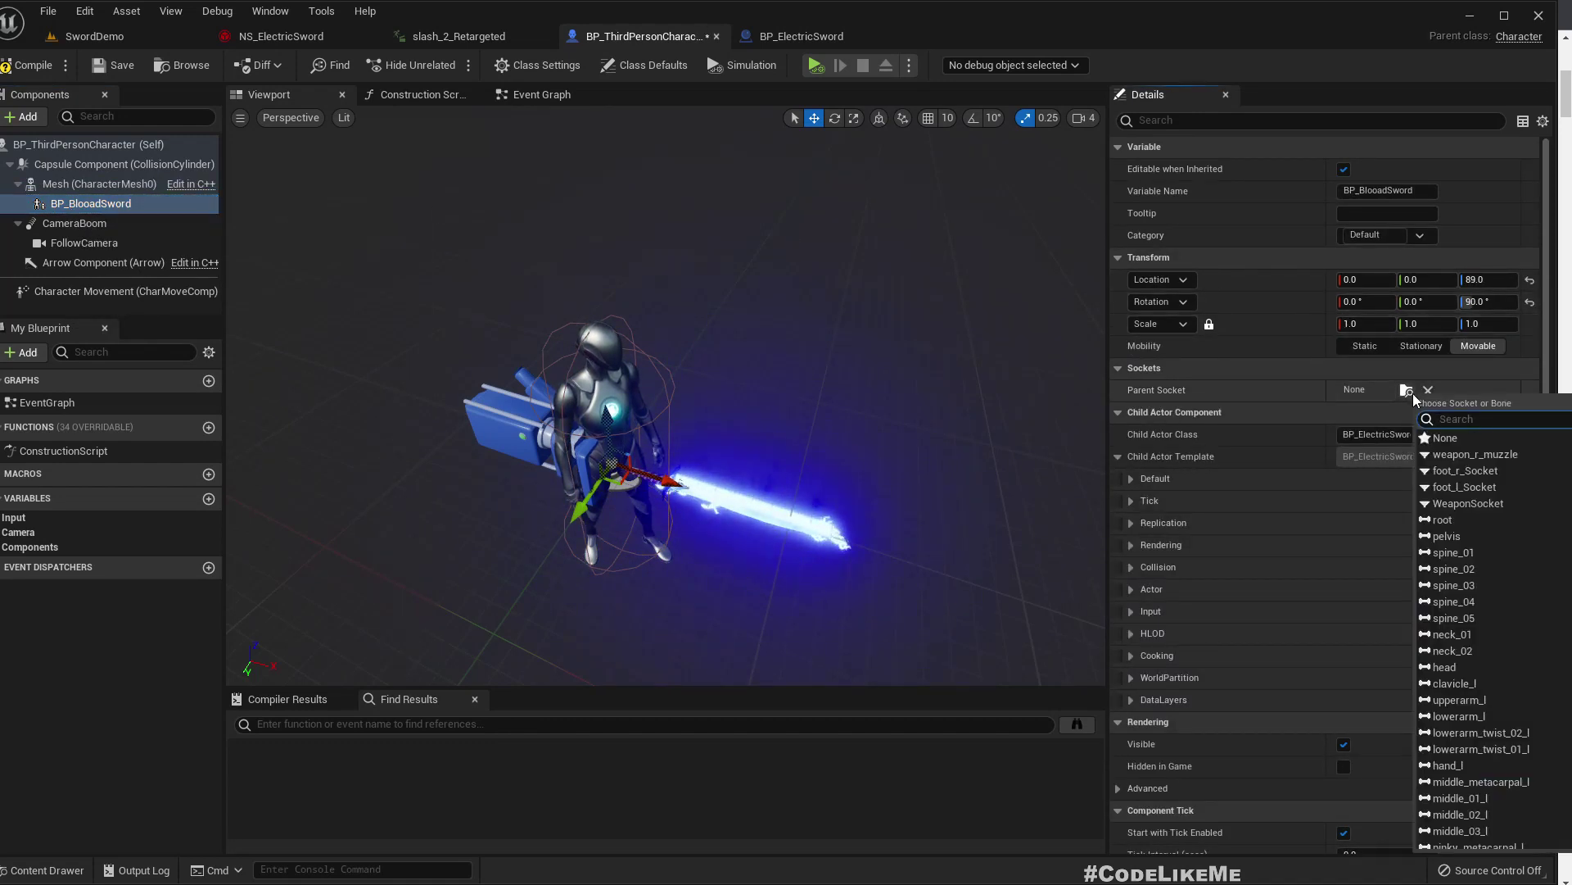
left_click(1474, 455)
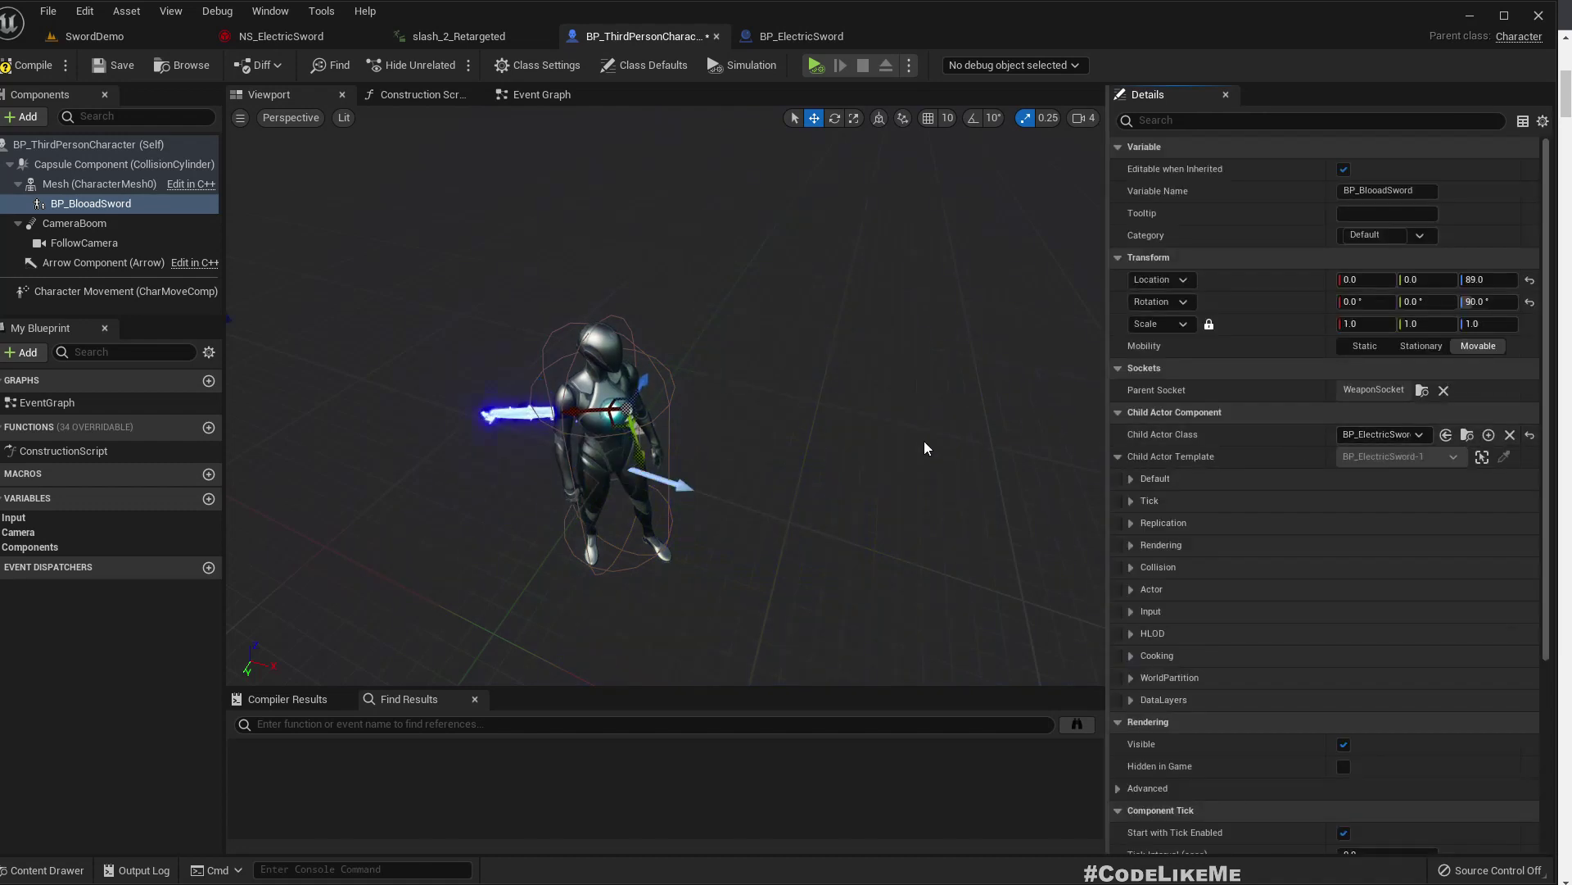
Copy the Location of BP_BlooadSword8 in SwordDemo and paste it into the character's sword component as 8.024835, 18.726384, -1.112667
left_click(95, 36)
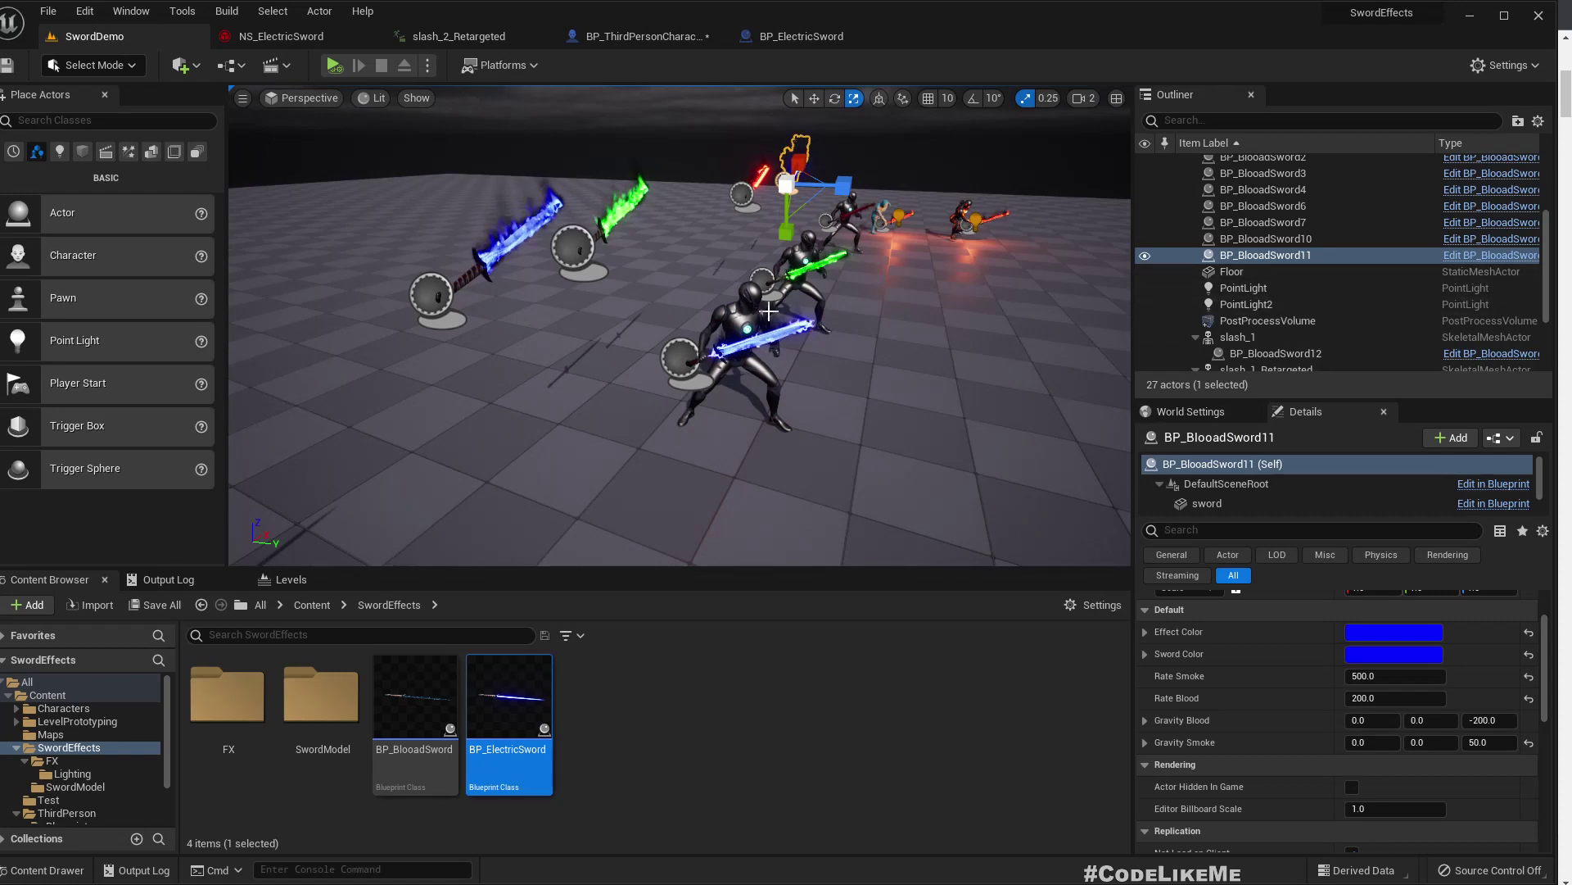
left_click(775, 336)
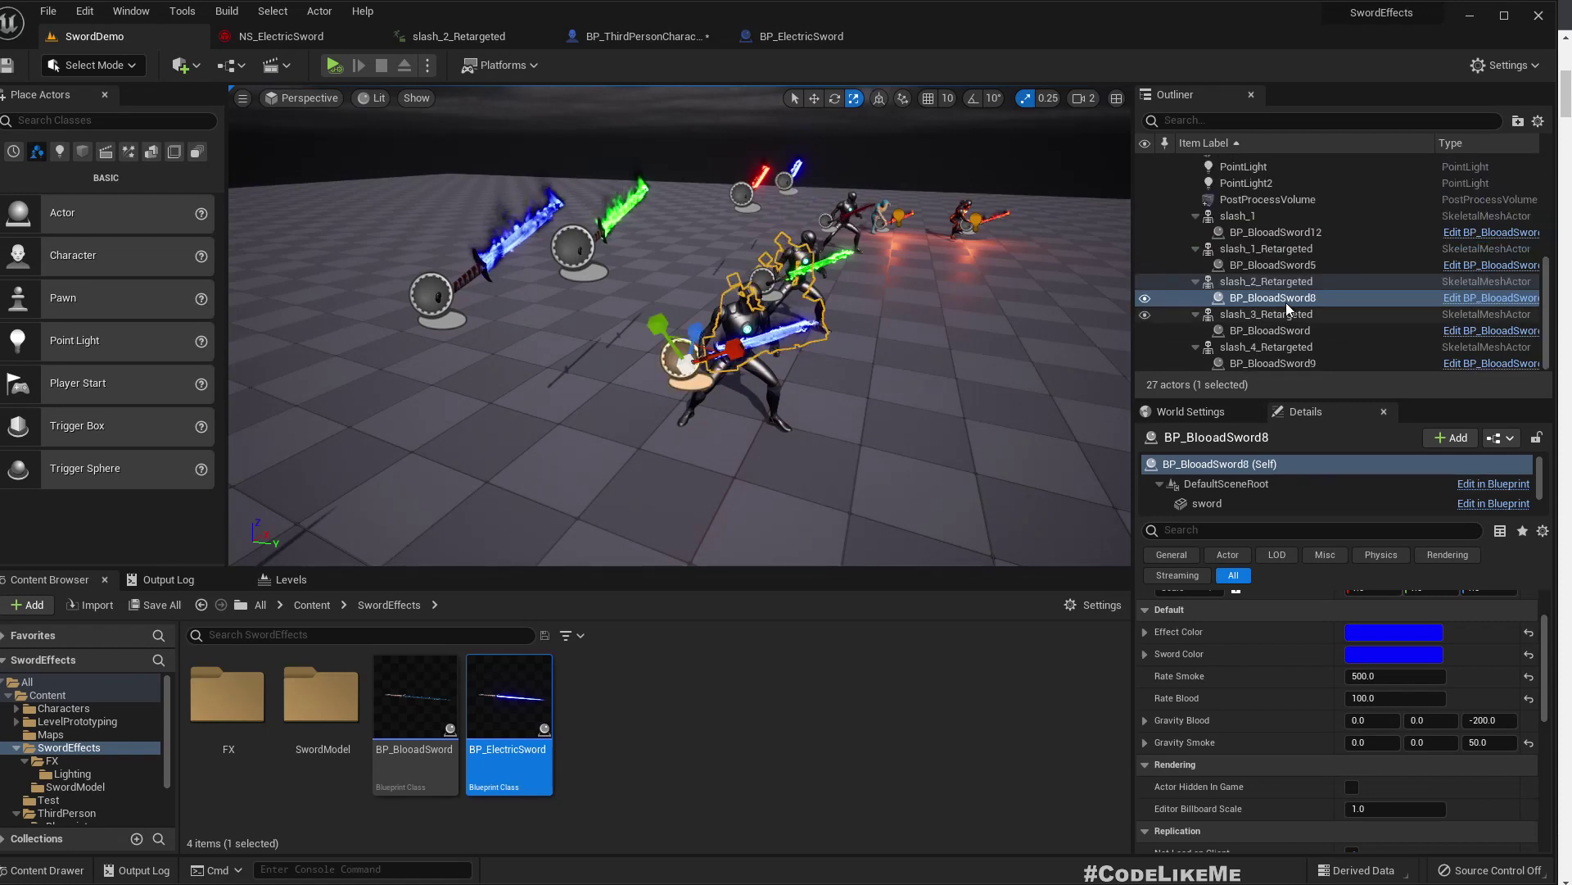
scroll(1386, 709, "up", 2)
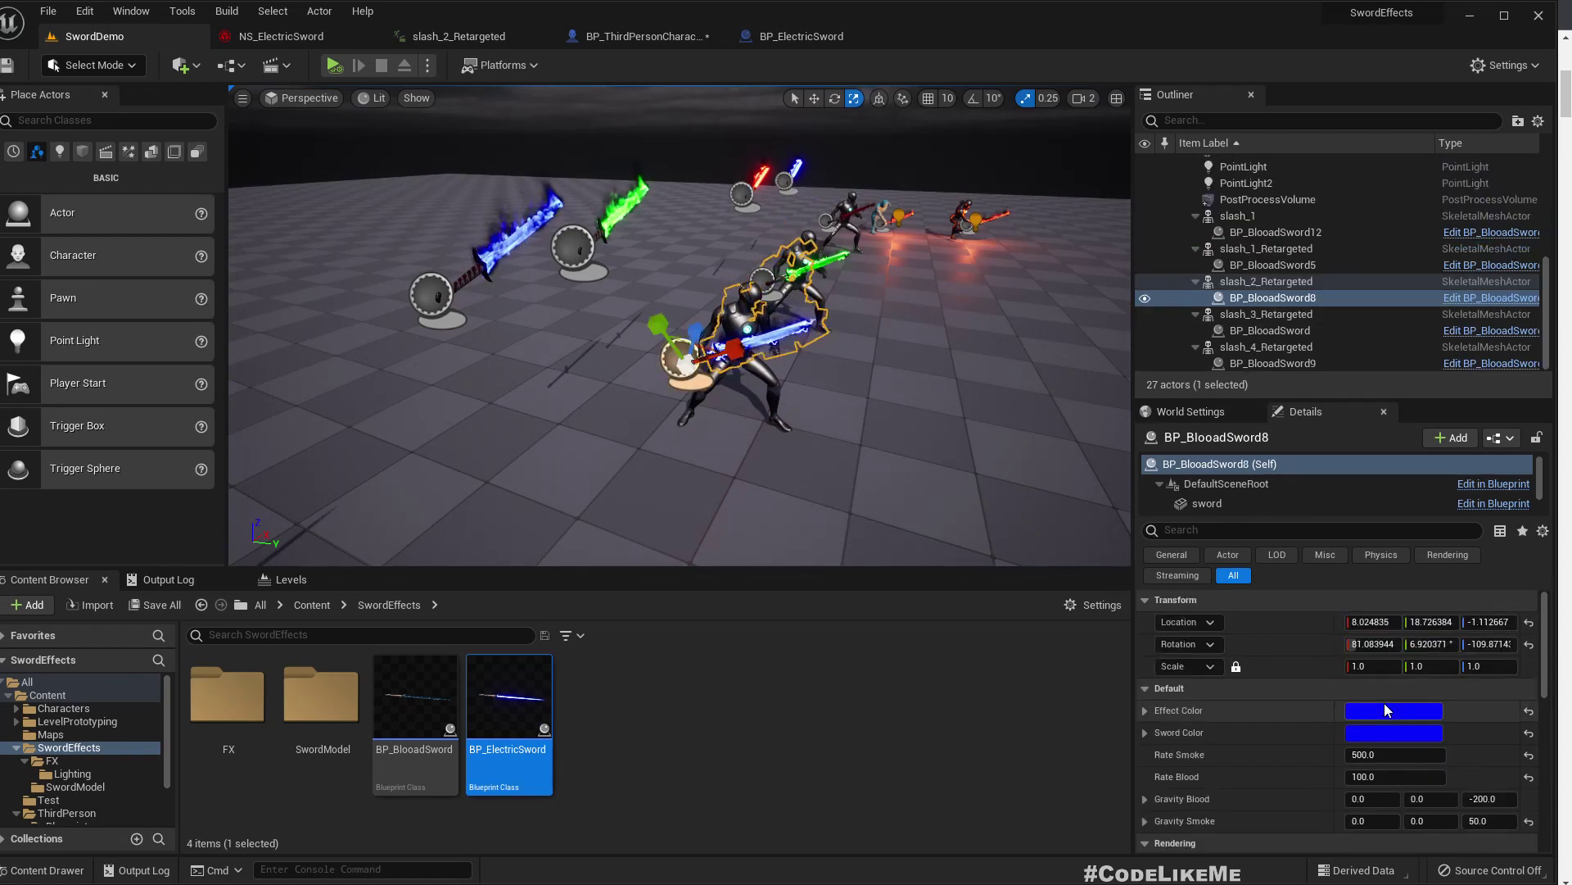
right_click(1251, 630)
left_click(1301, 637)
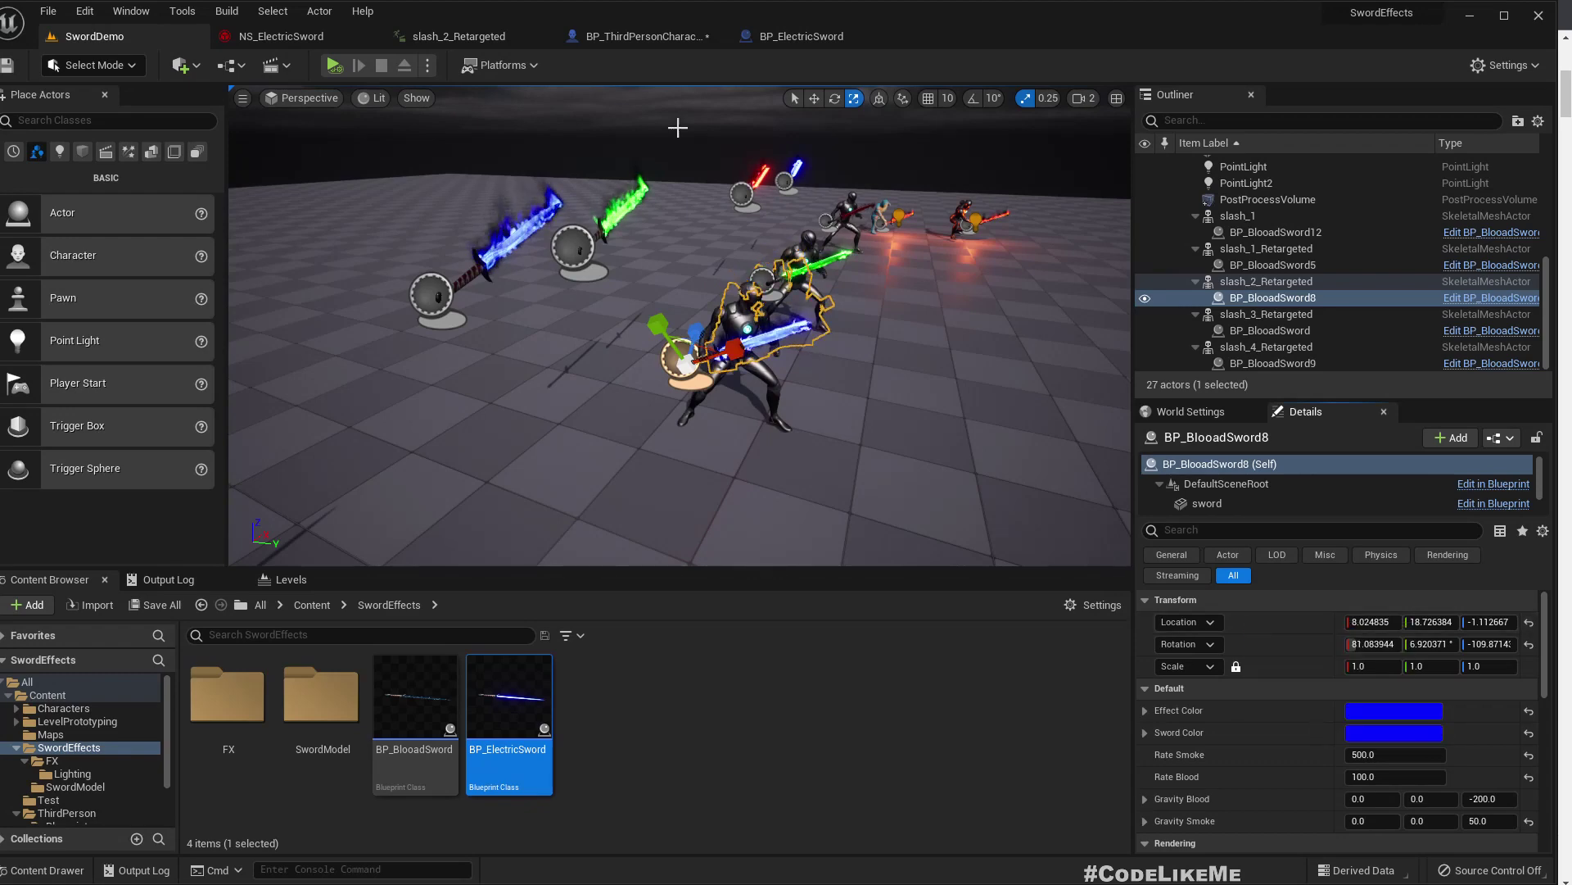
left_click(647, 36)
right_click(1267, 283)
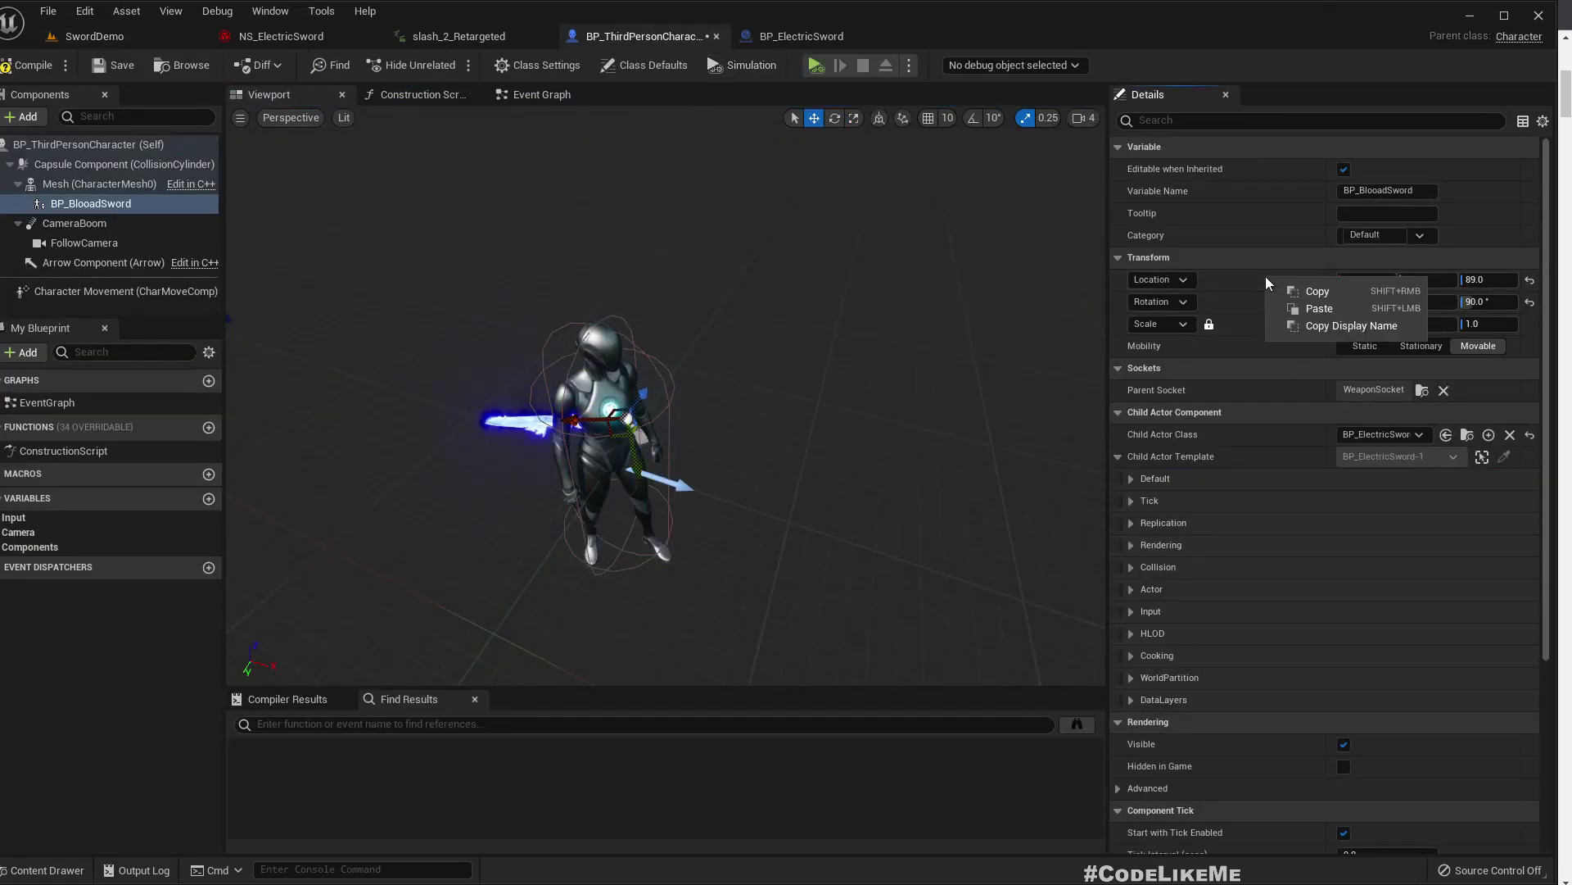
left_click(1319, 309)
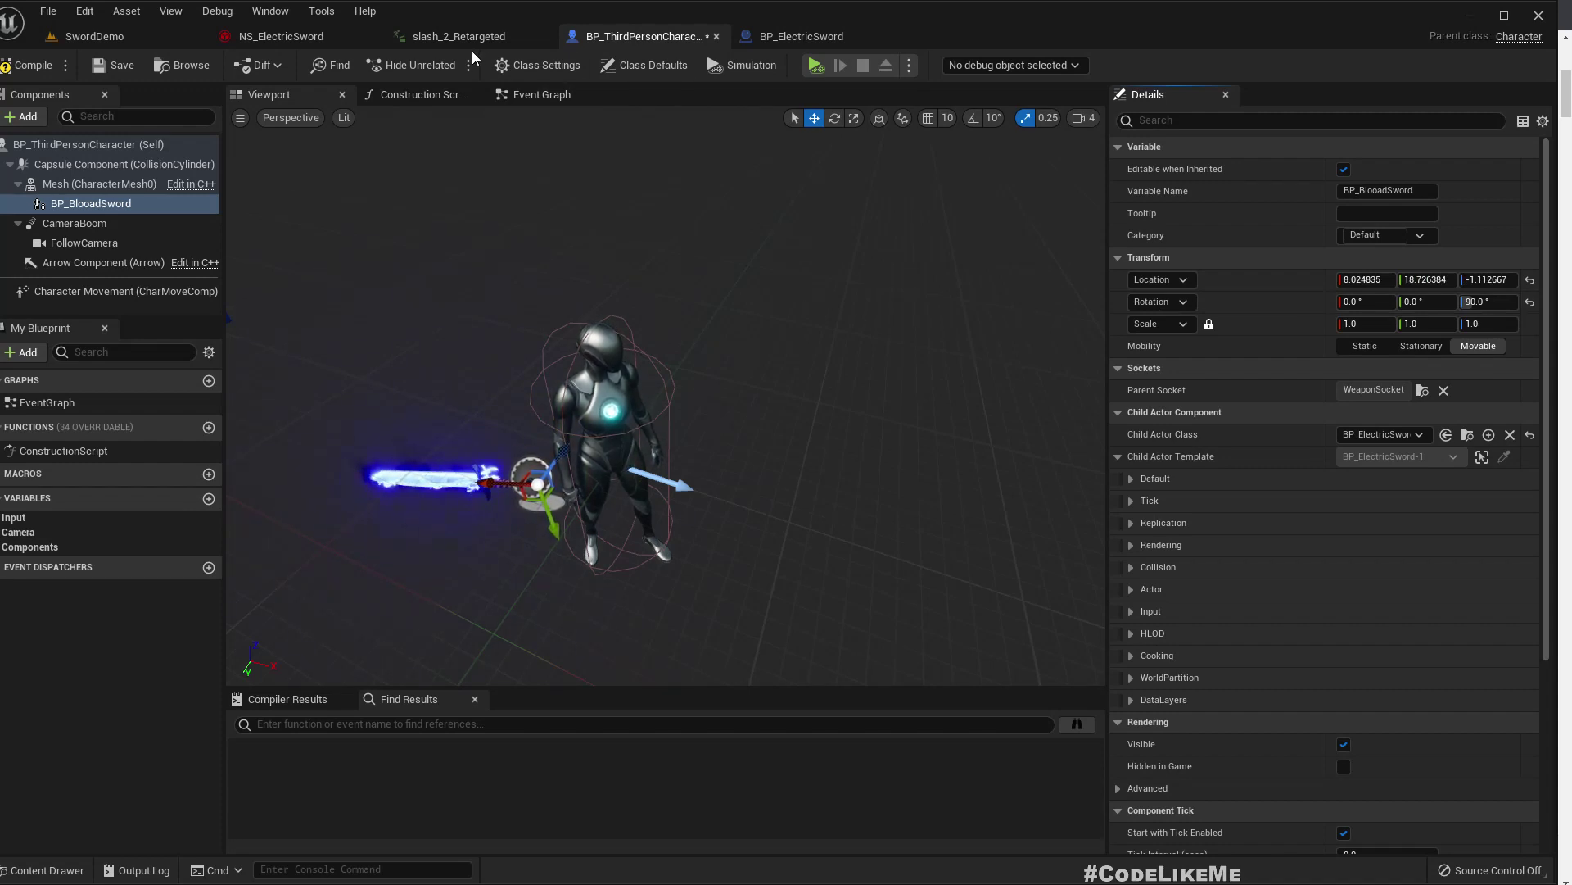
Try to transfer BP_BlooadSword8's Rotation from SwordDemo to the character's sword component
left_click(117, 36)
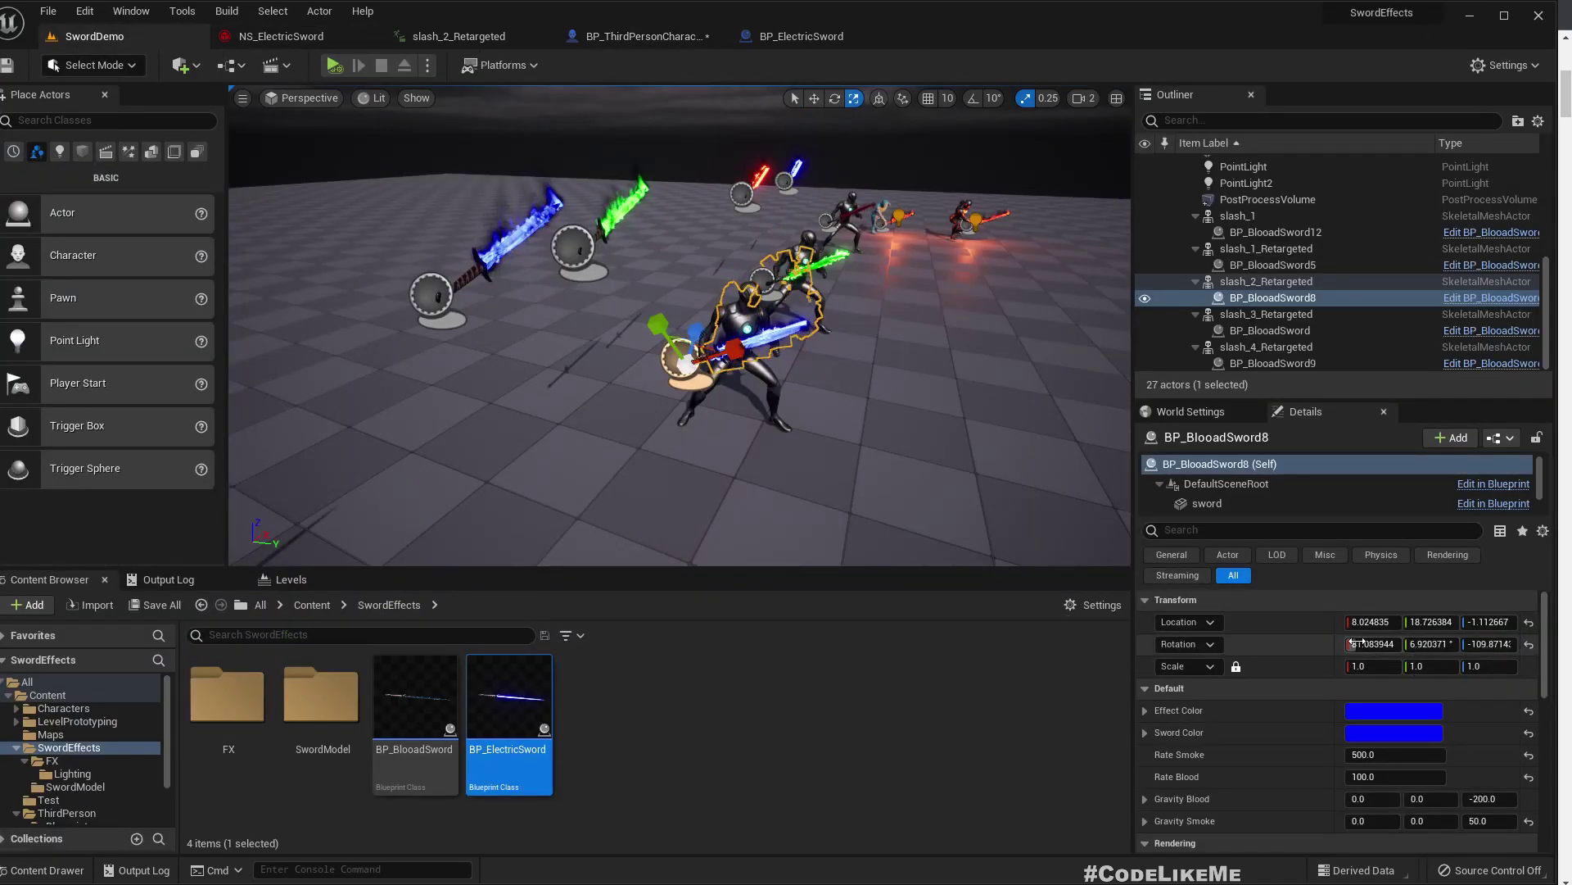
left_click(669, 41)
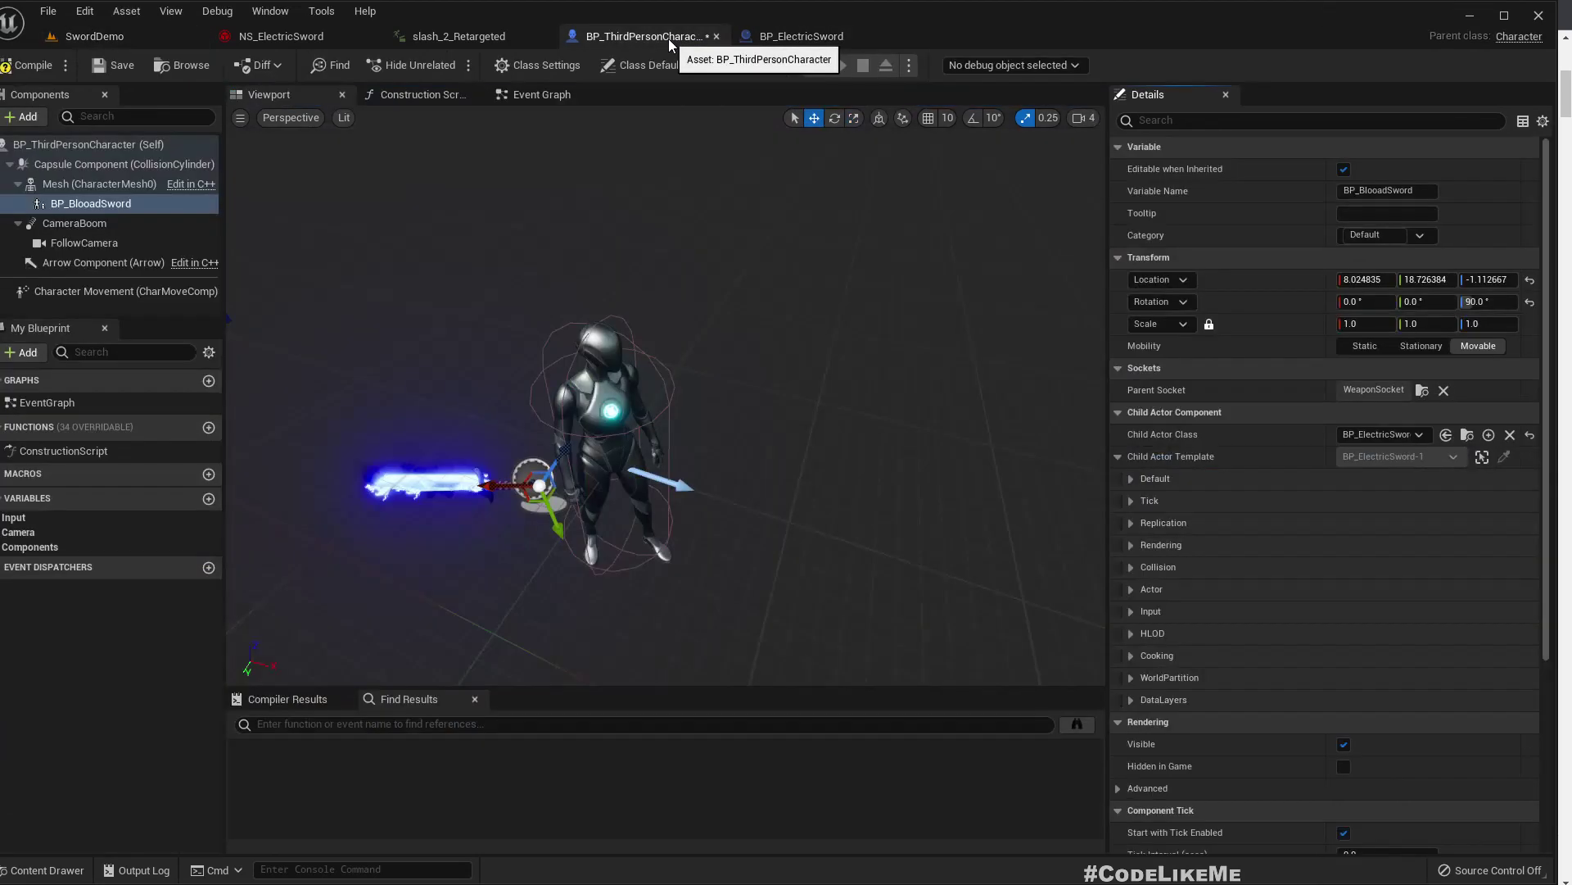
right_click(1296, 305)
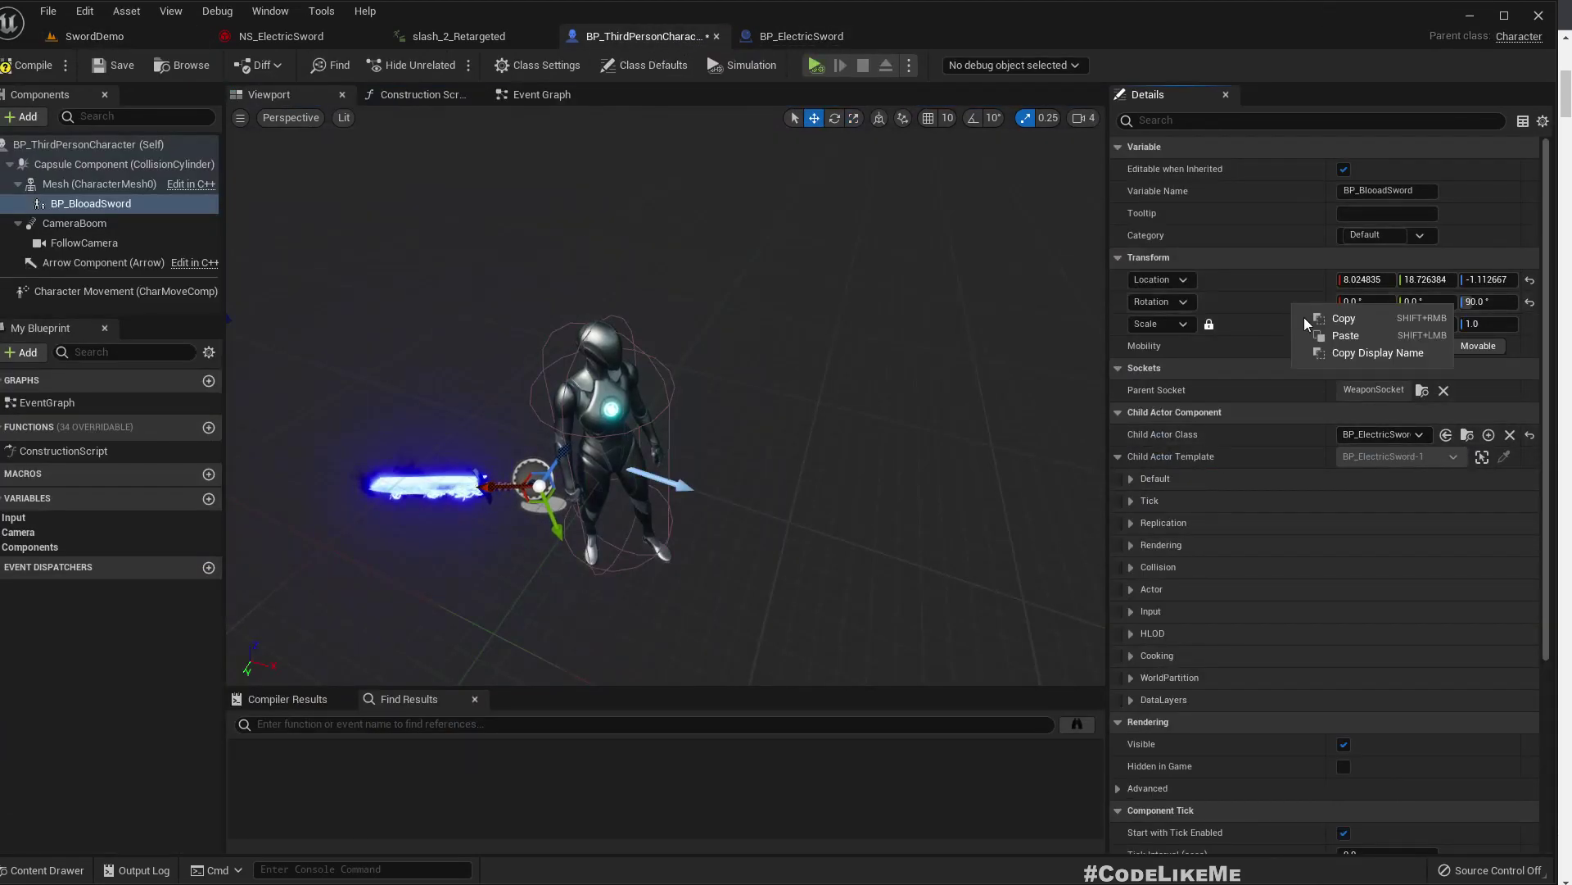
left_click(1343, 337)
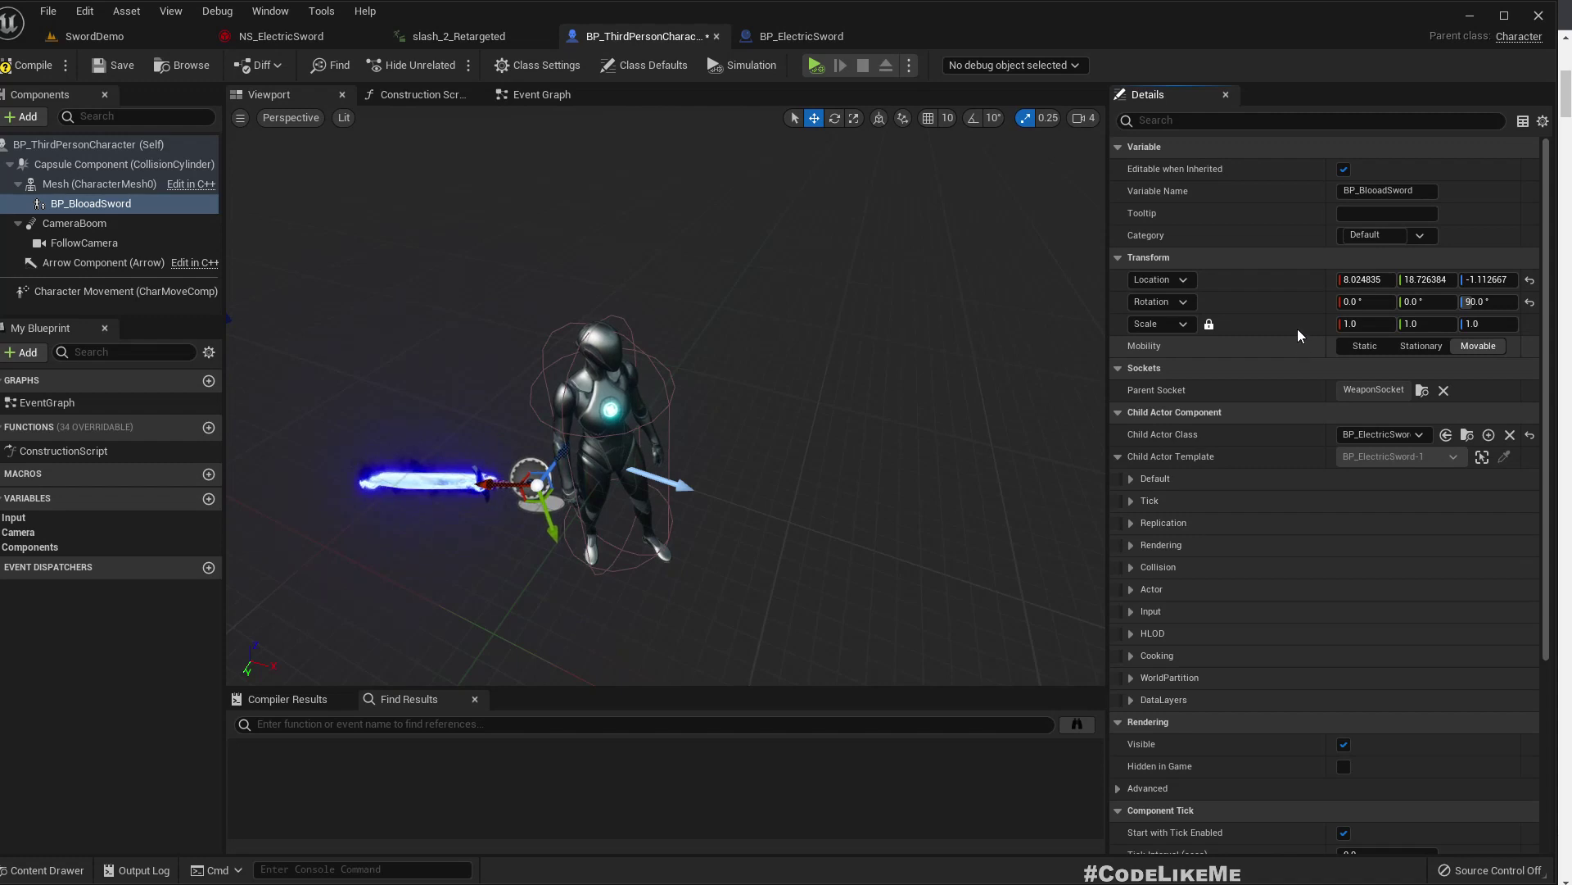
right_click(1280, 305)
left_click(1321, 336)
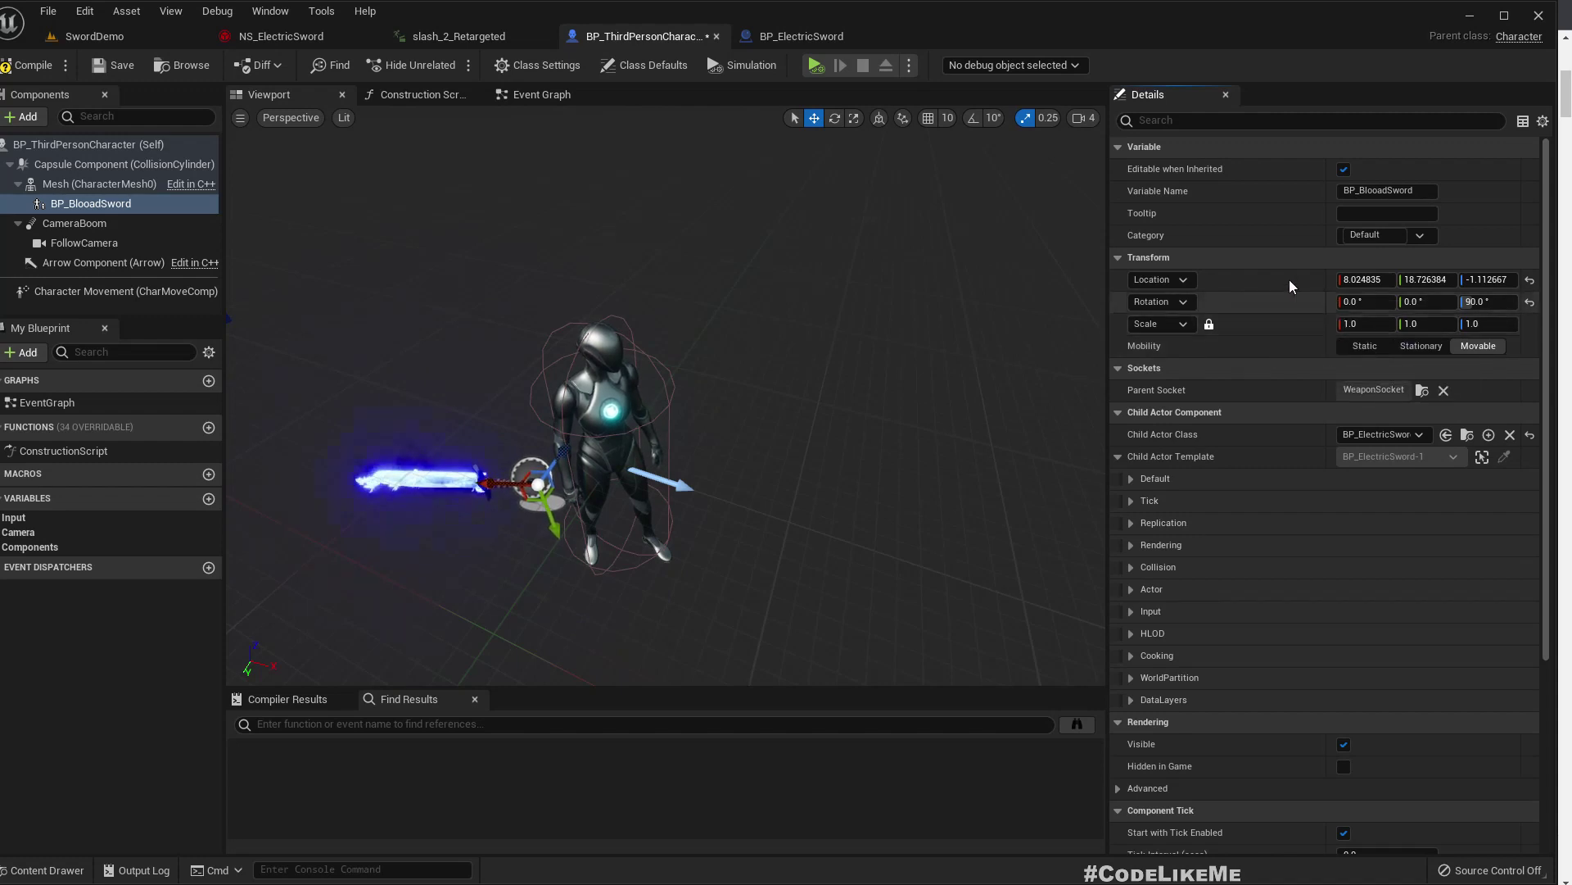
Copy BP_BlooadSword8's Rotation in SwordDemo, paste it into the character's sword component as 81.083944, 6.920371, -109.87143, and inspect the sword's placement
left_click(91, 36)
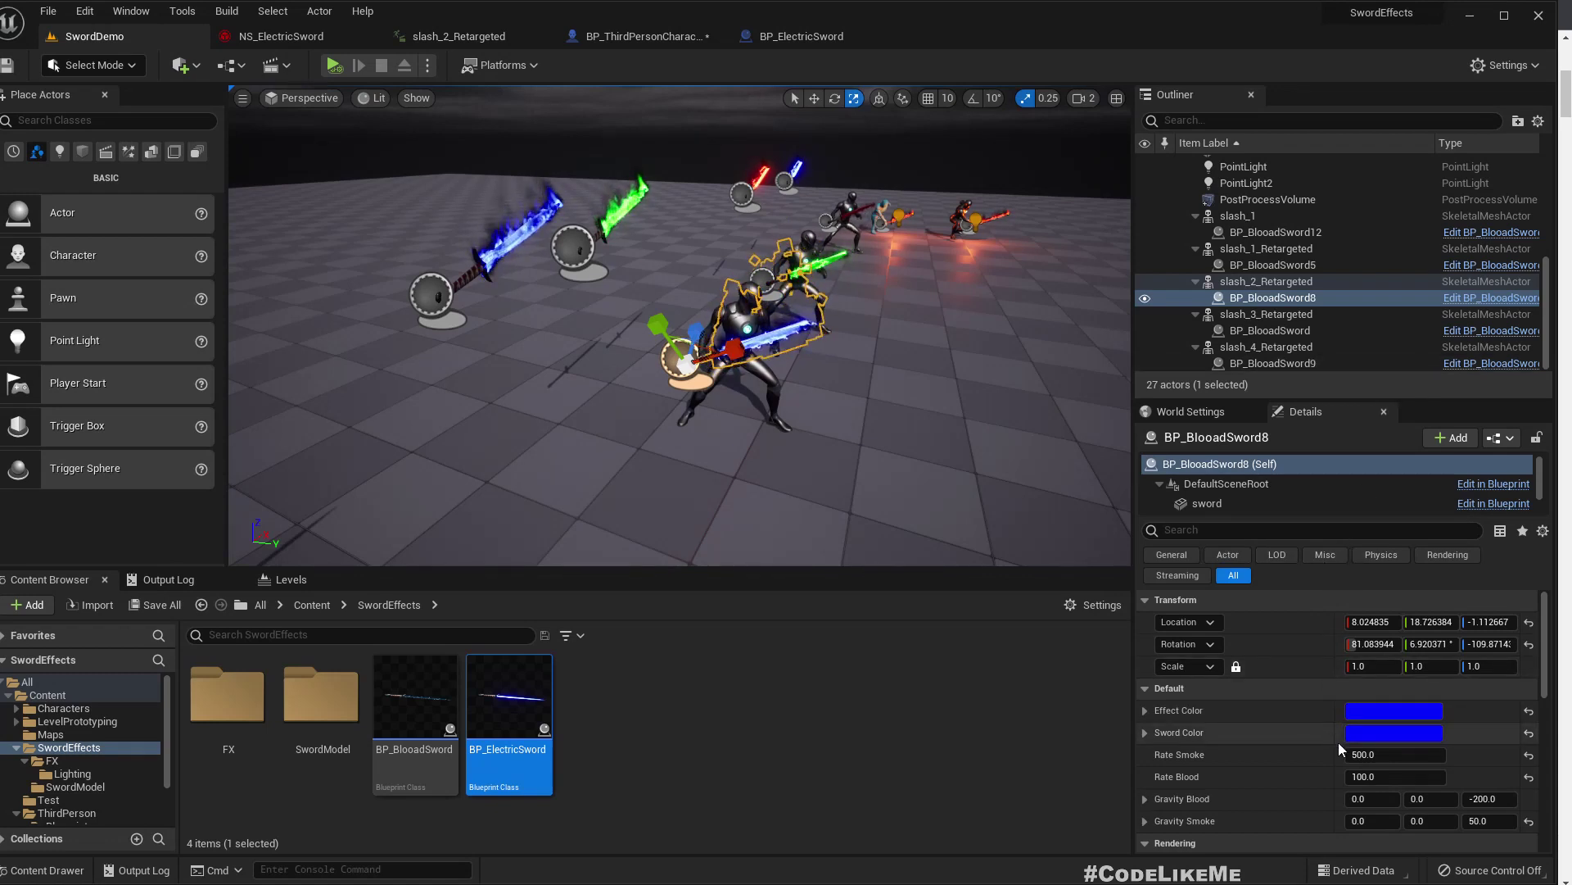
left_click(1251, 300)
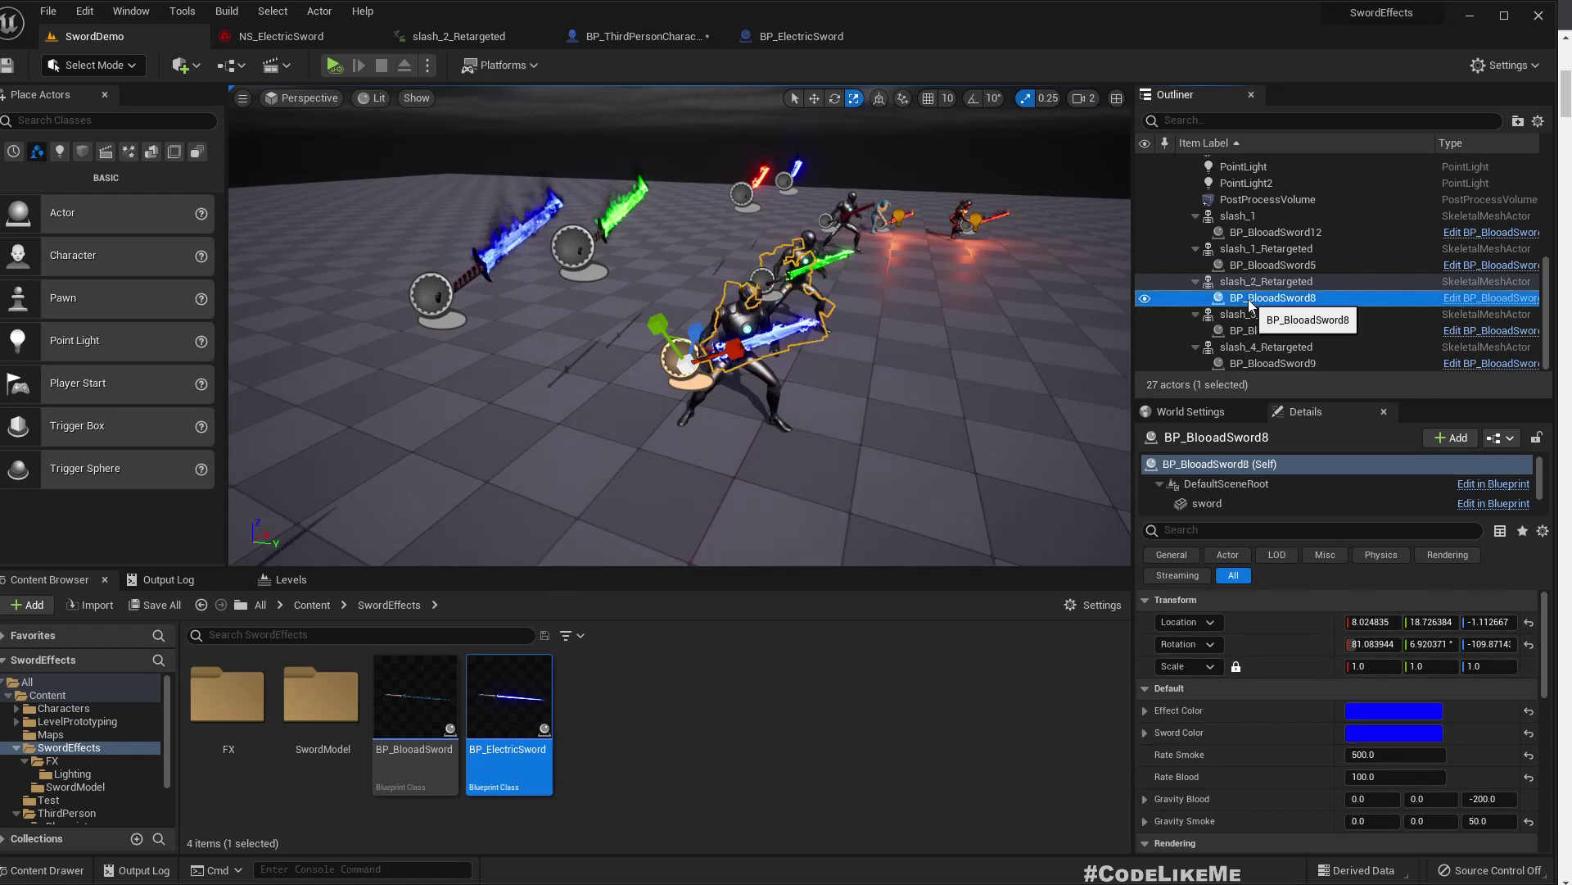
right_click(1302, 640)
left_click(1342, 655)
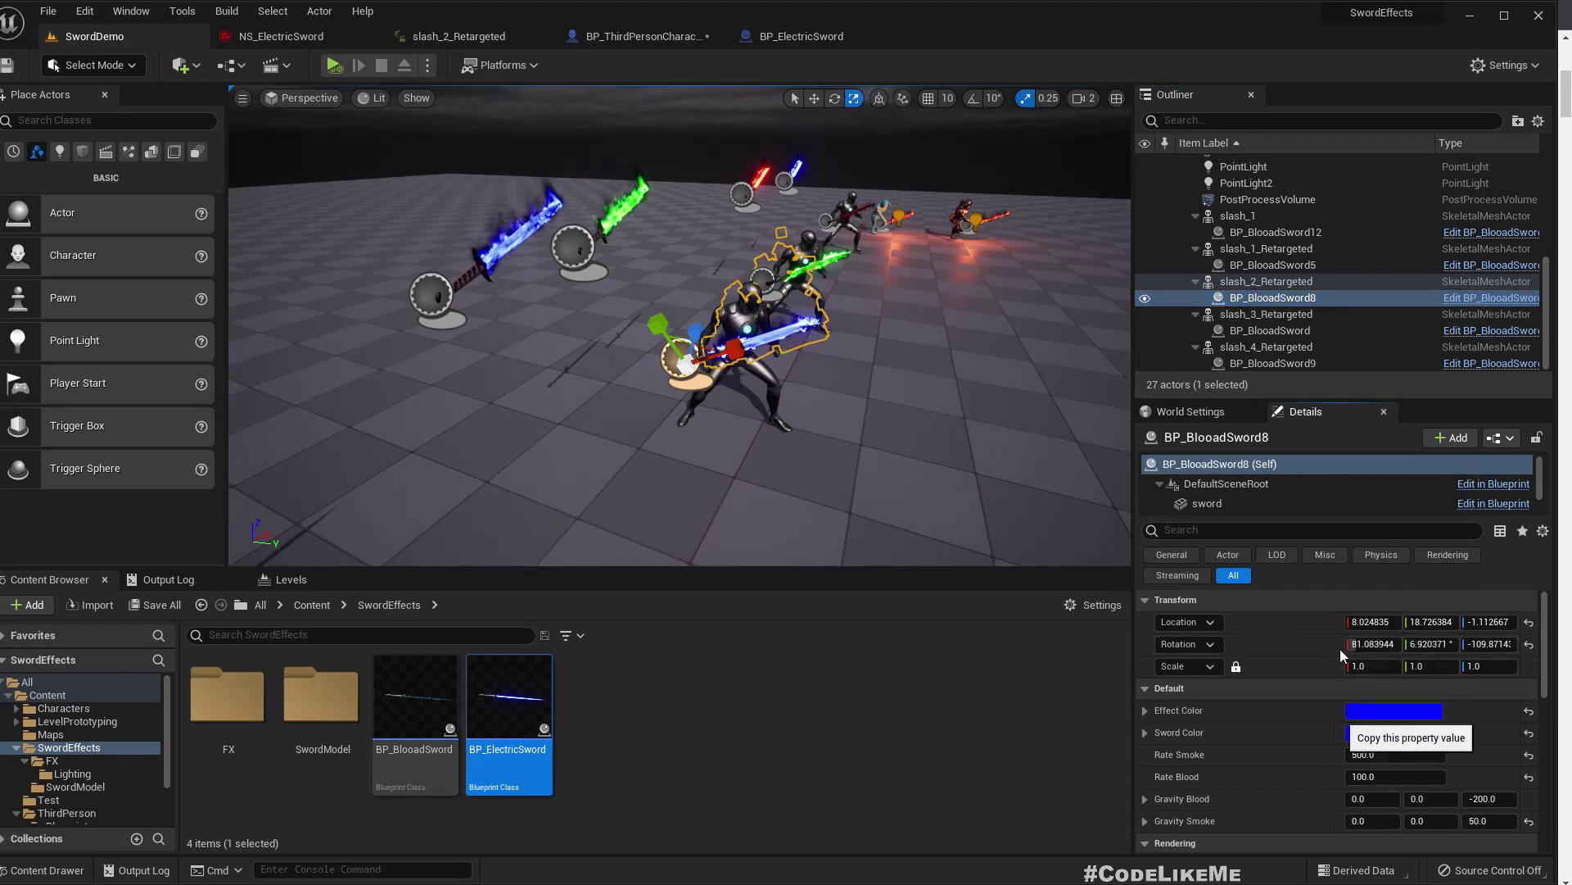
left_click(686, 39)
right_click(1278, 308)
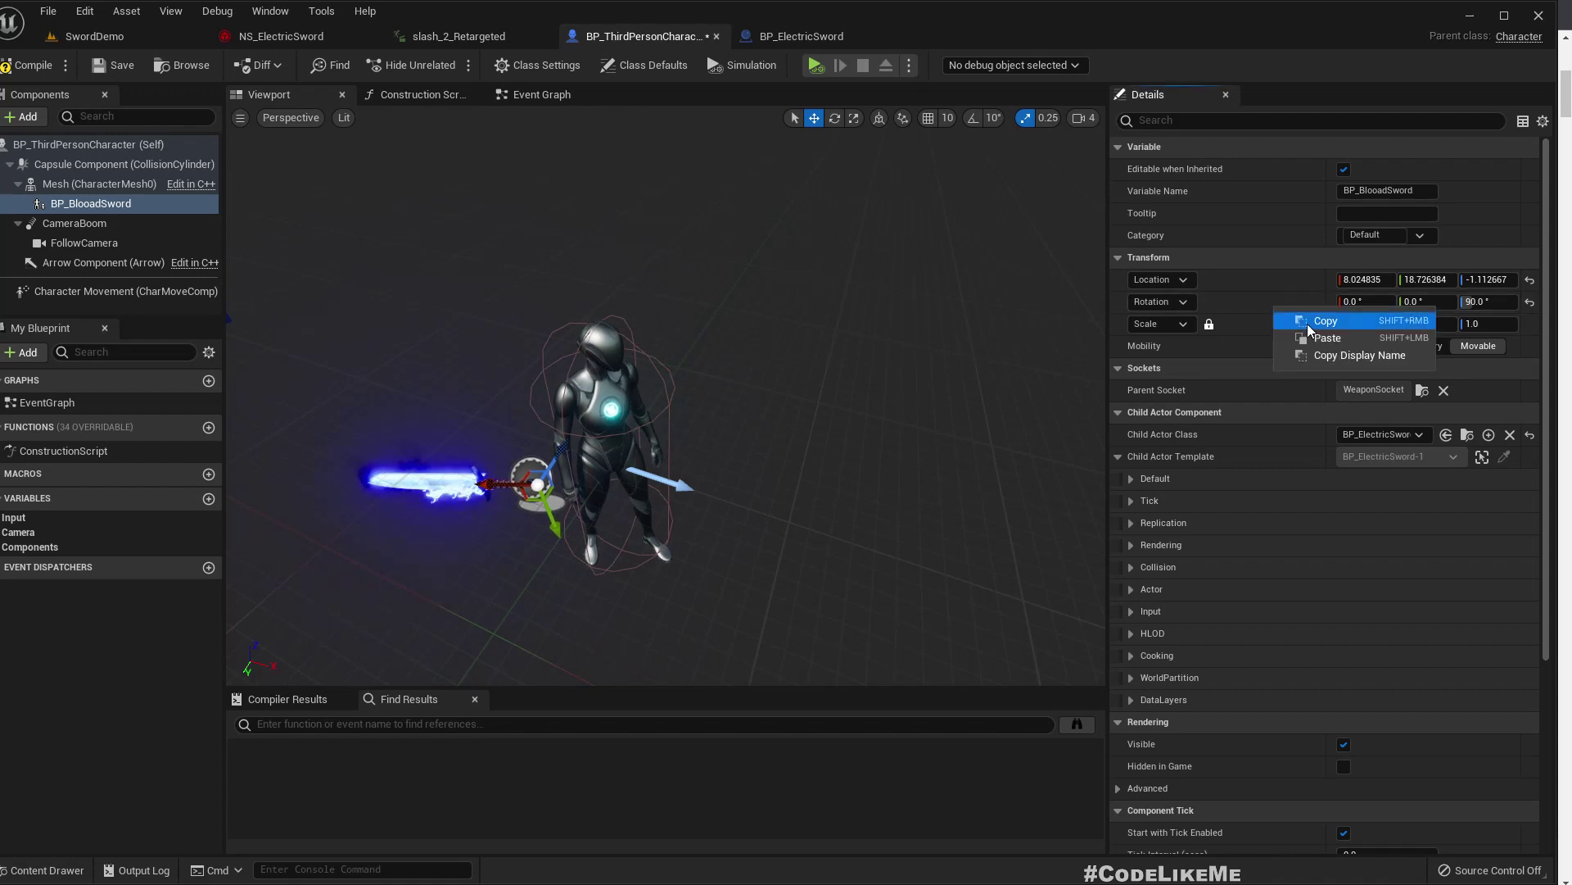
left_click(1327, 338)
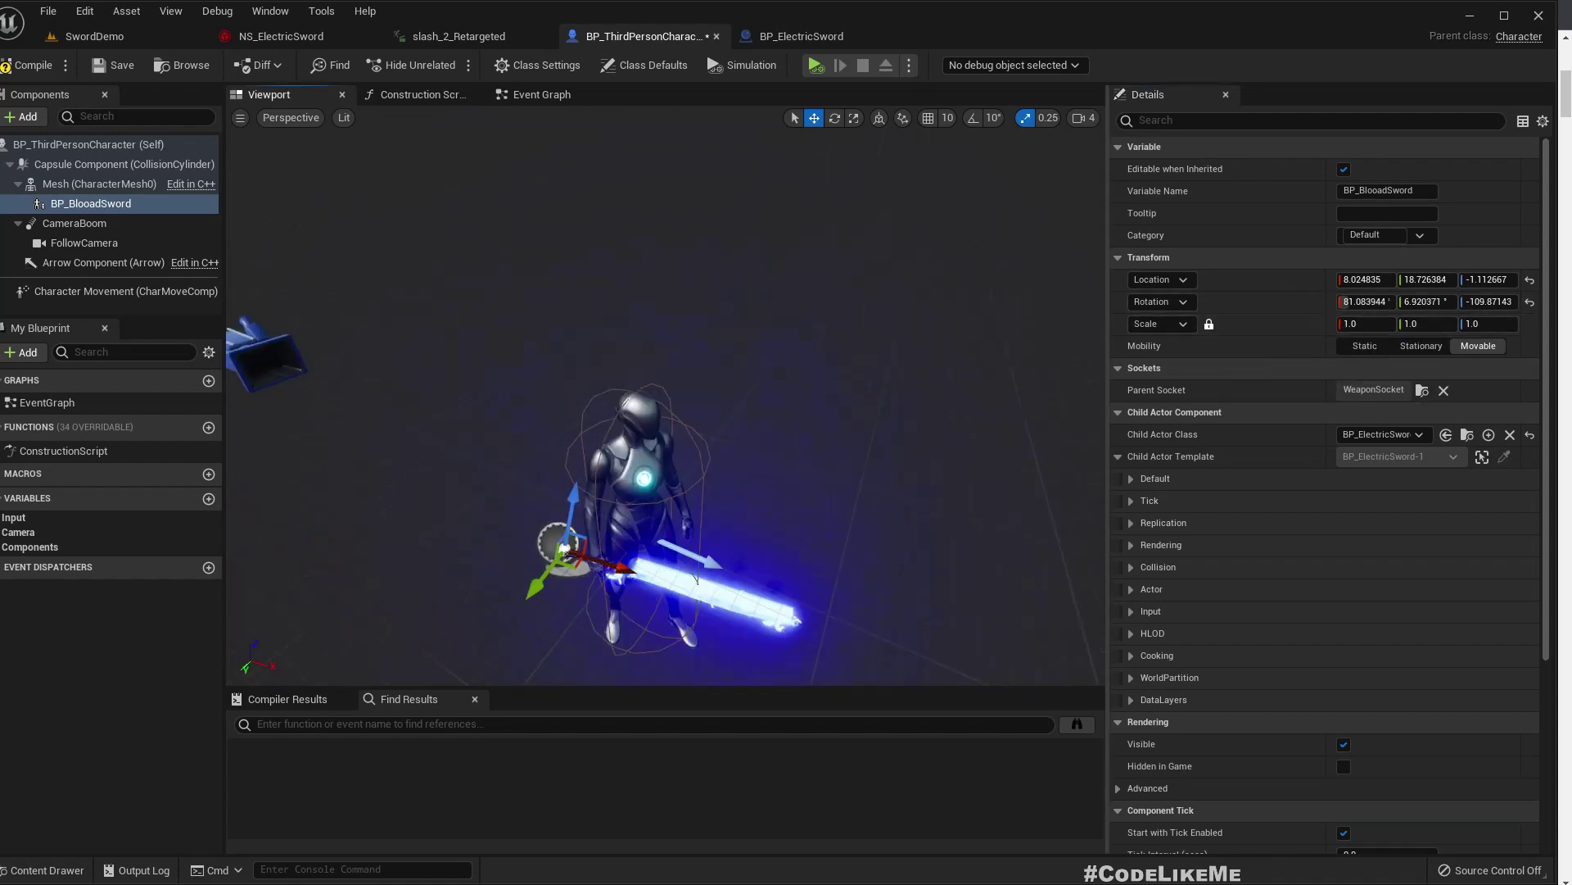
right_click_drag(665, 410, 655, 334)
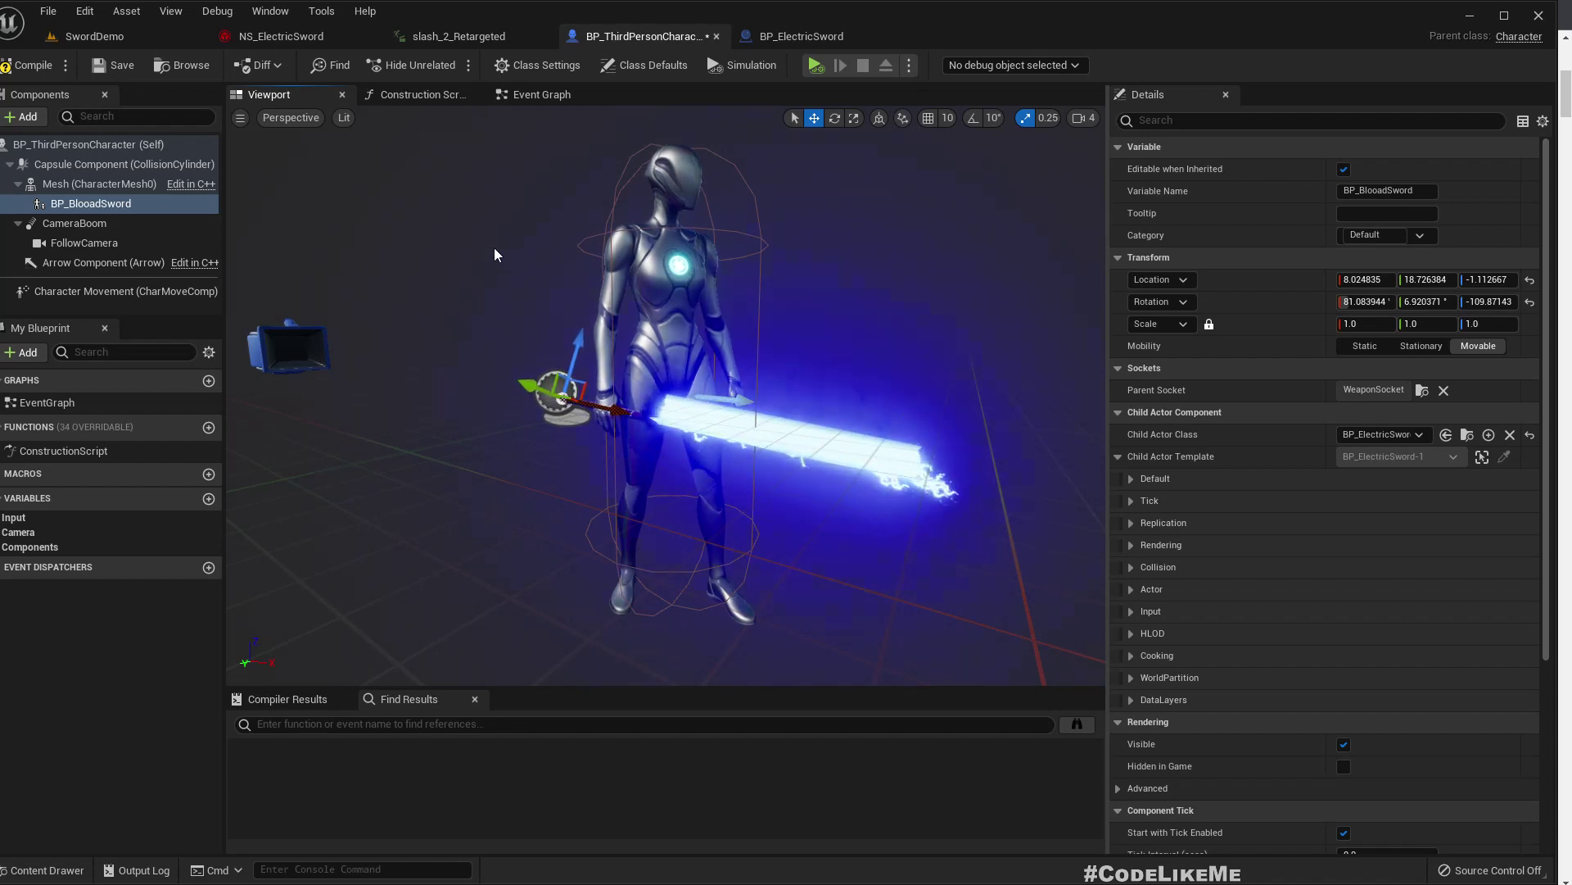
scroll(847, 338, "down", 5)
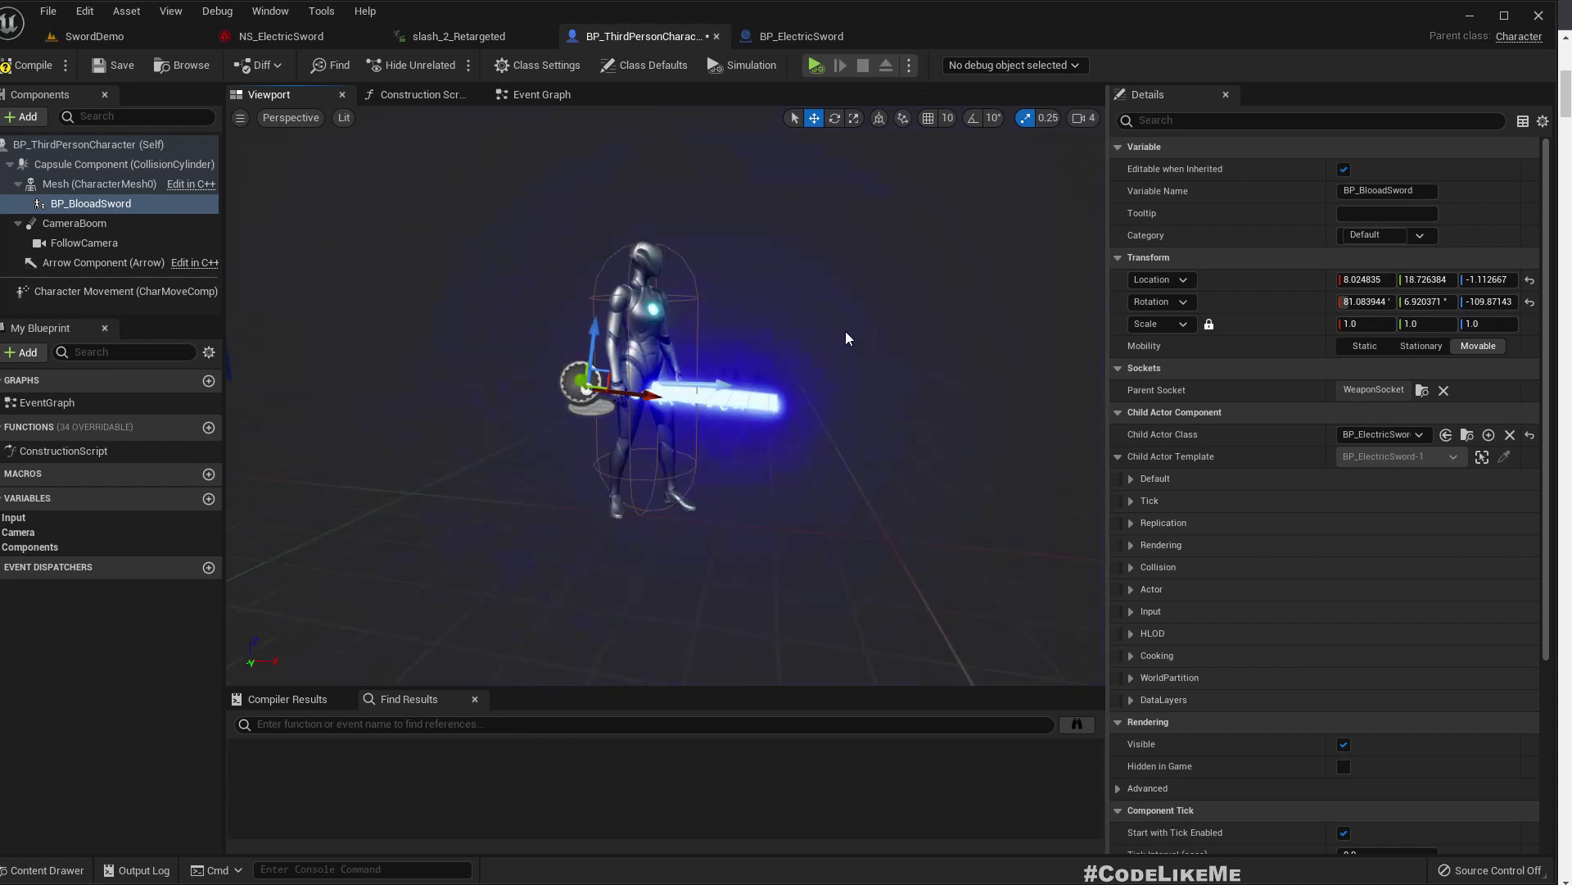
Add an Event BeginPlay node in the empty area below the jump input nodes of BP_ThirdPersonCharacter's Event Graph
left_click(536, 94)
scroll(779, 329, "up", 2)
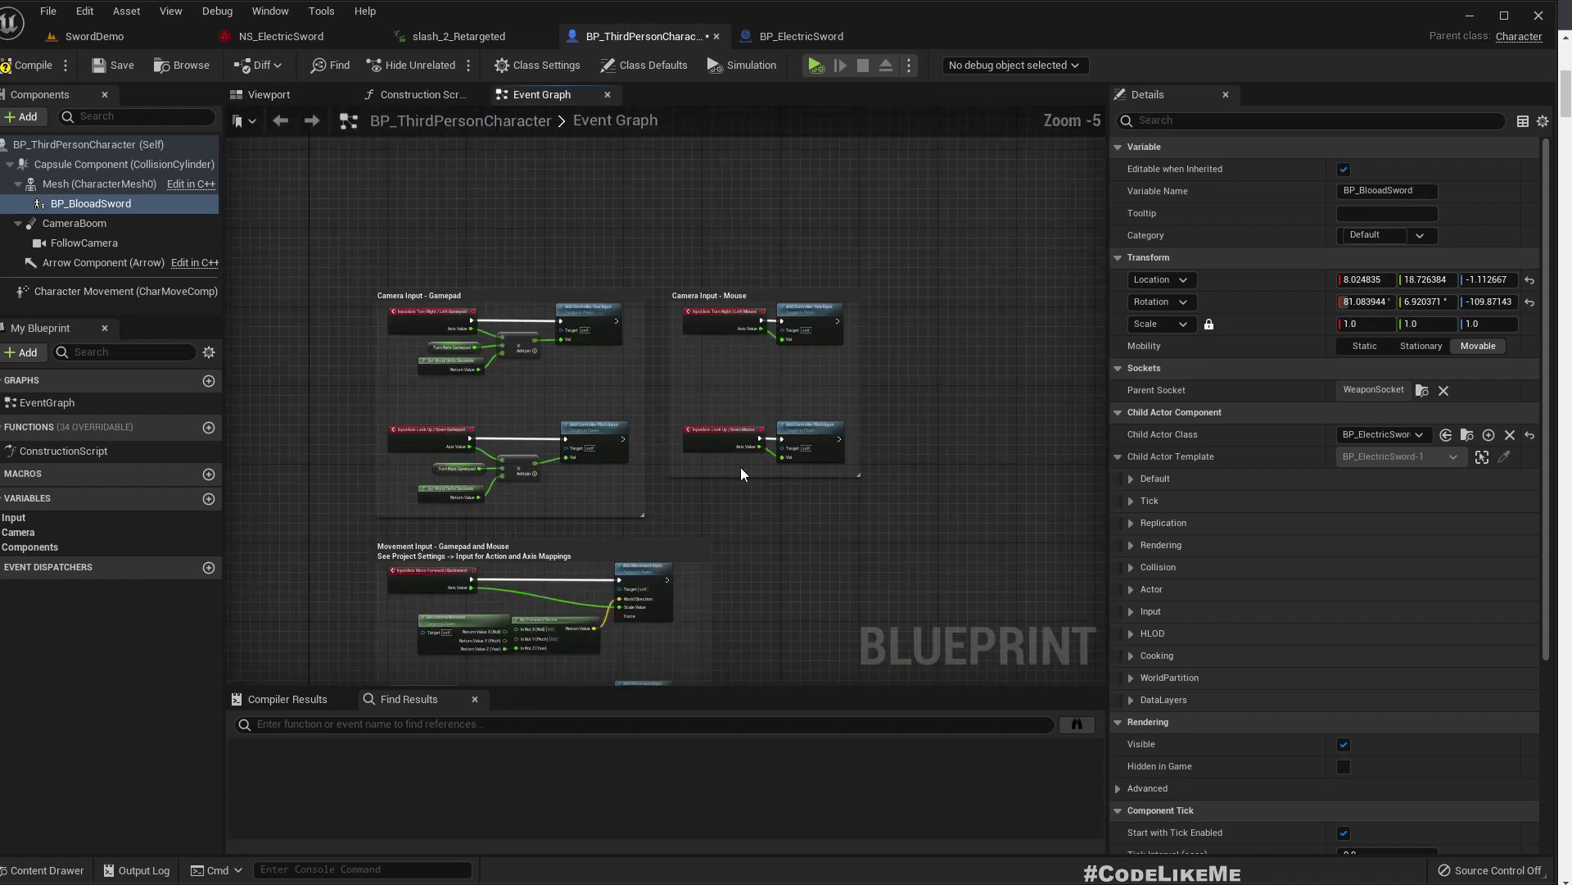
right_click_drag(741, 474, 751, 119)
scroll(839, 296, "down", 5)
scroll(705, 481, "up", 2)
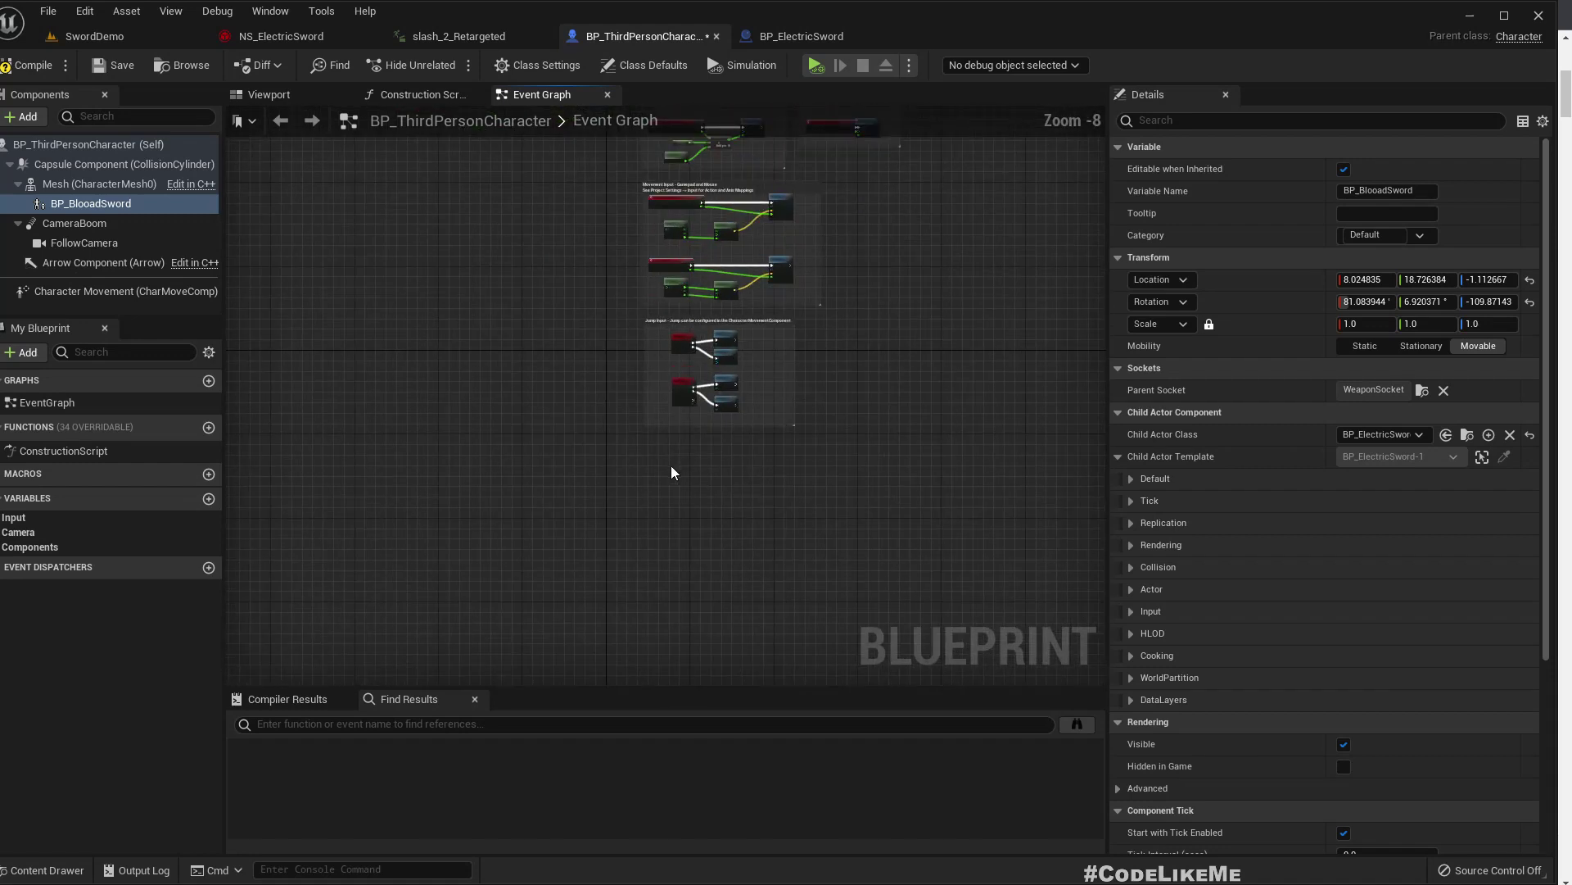
right_click(672, 466)
type("beginp")
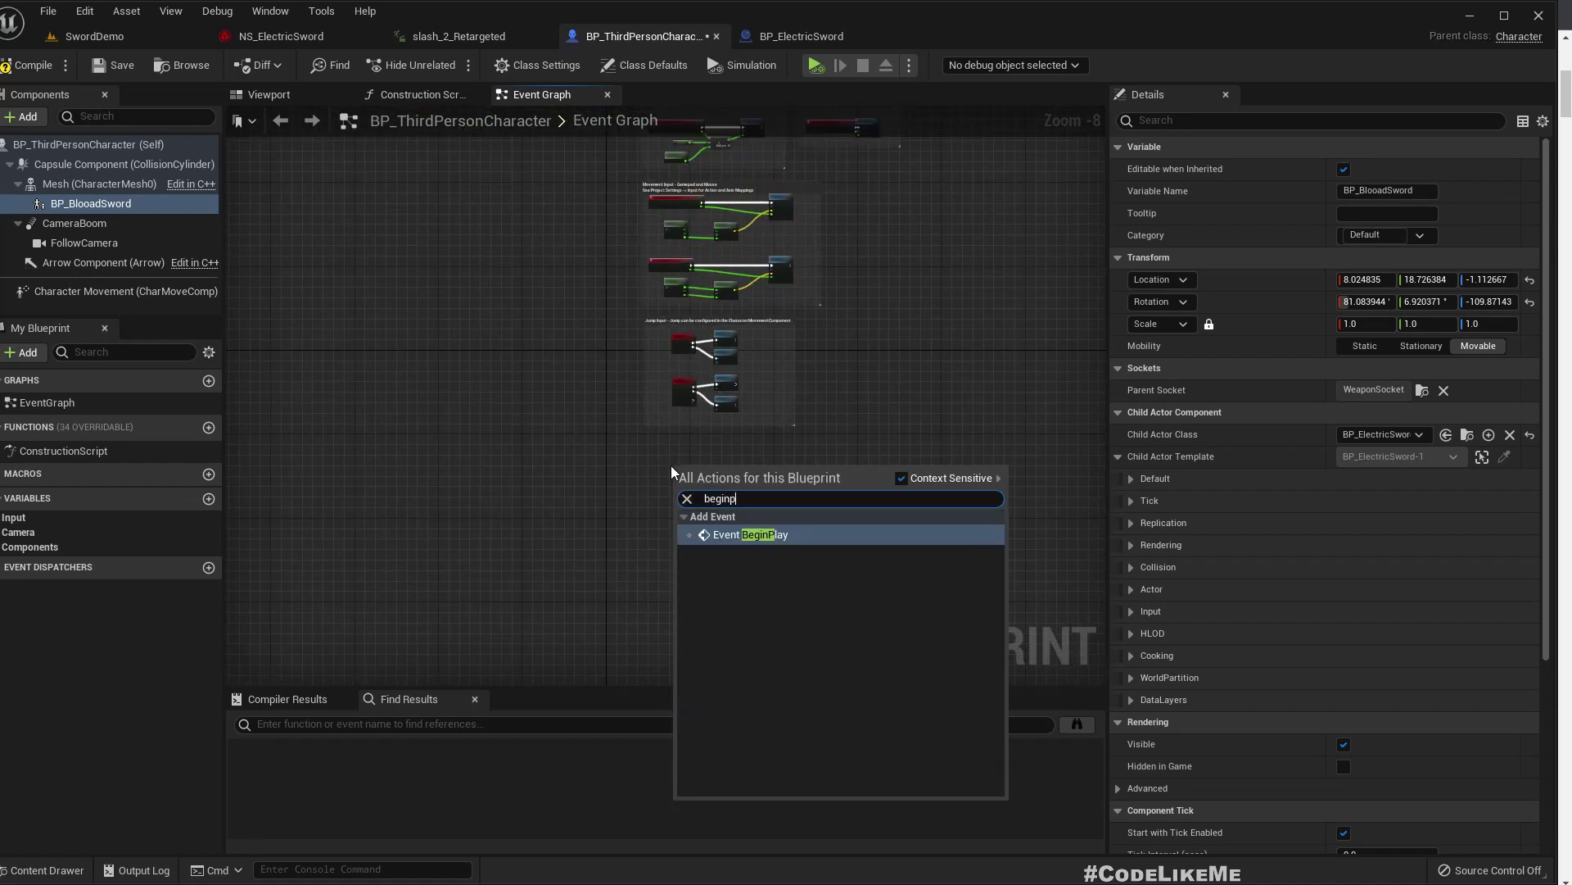
key("Return")
scroll(671, 465, "up", 4)
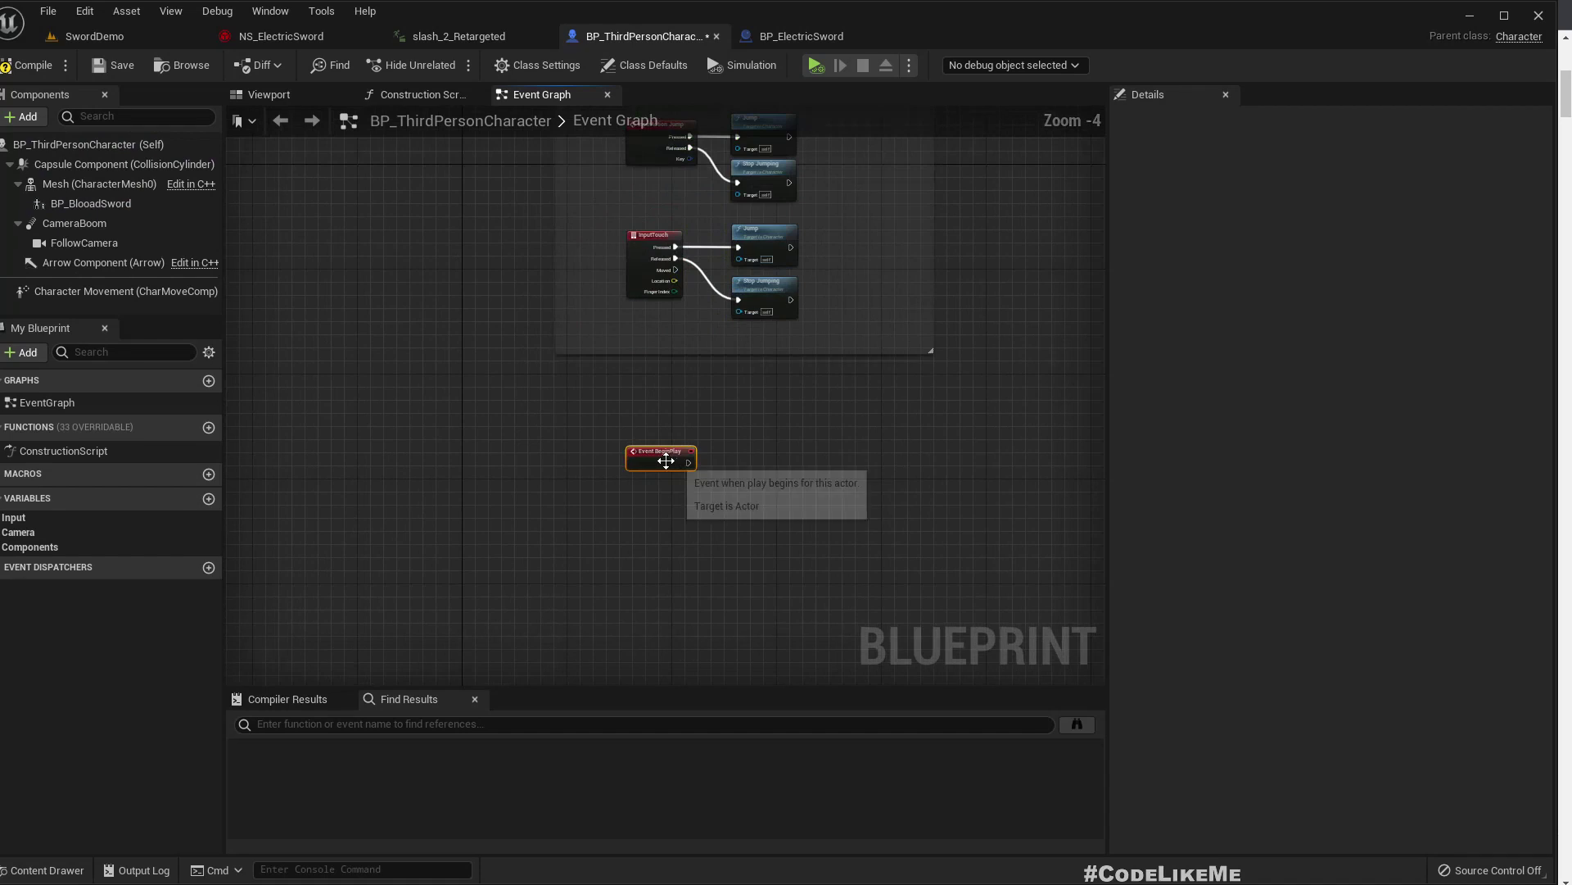
left_click_drag(666, 461, 606, 500)
Add a Play Anim Montage node executed from Event BeginPlay and place it in line with the event, leaving a wide gap
left_click_drag(730, 492, 729, 492)
type("p")
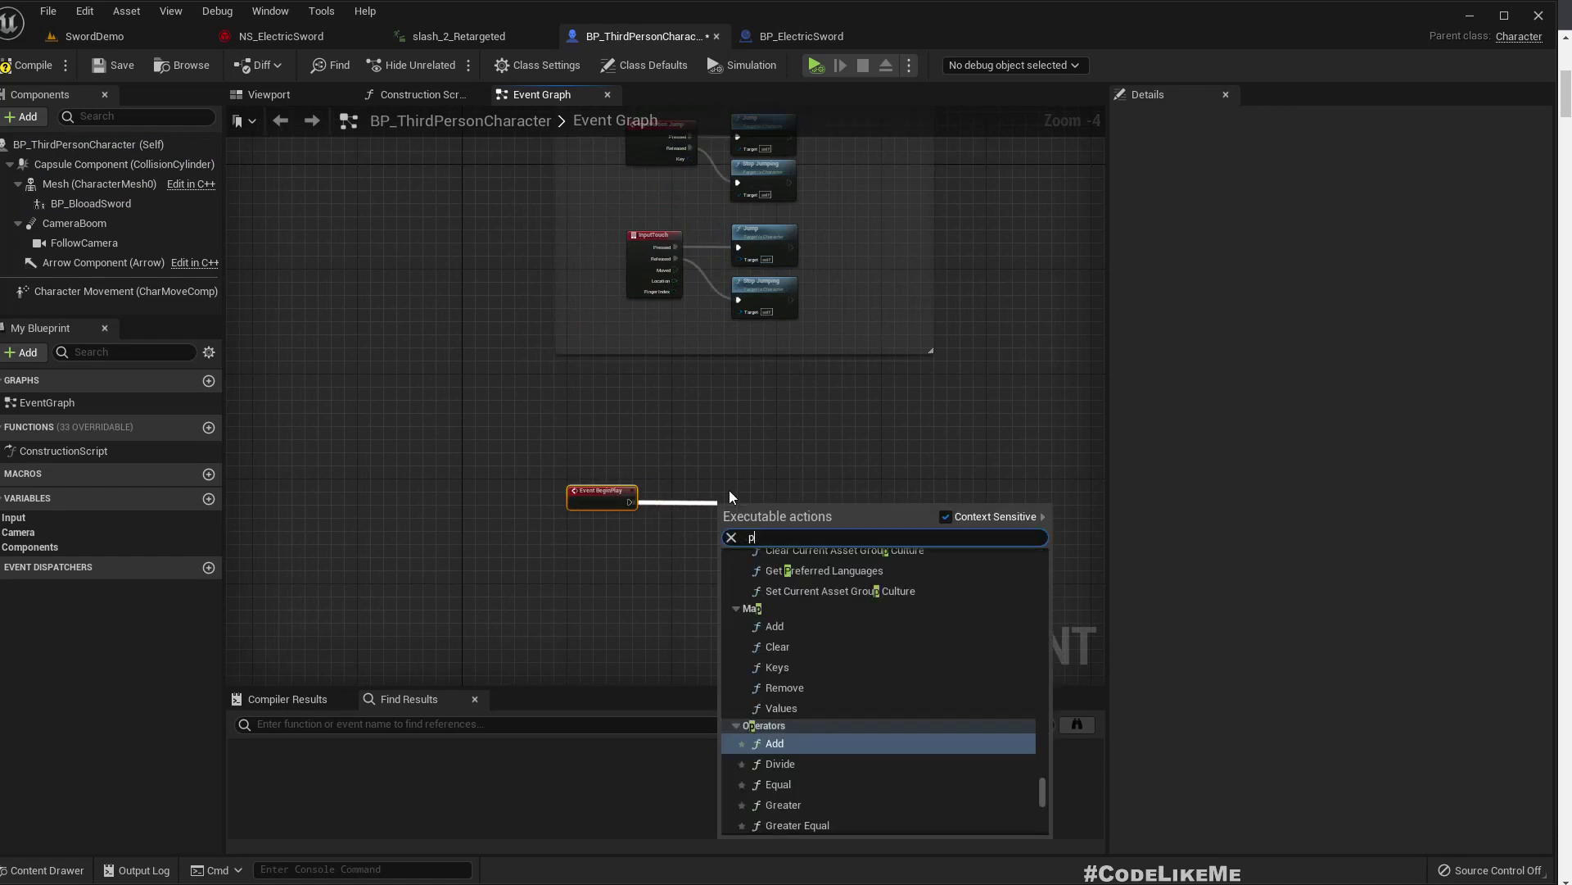
type("lay anim mo")
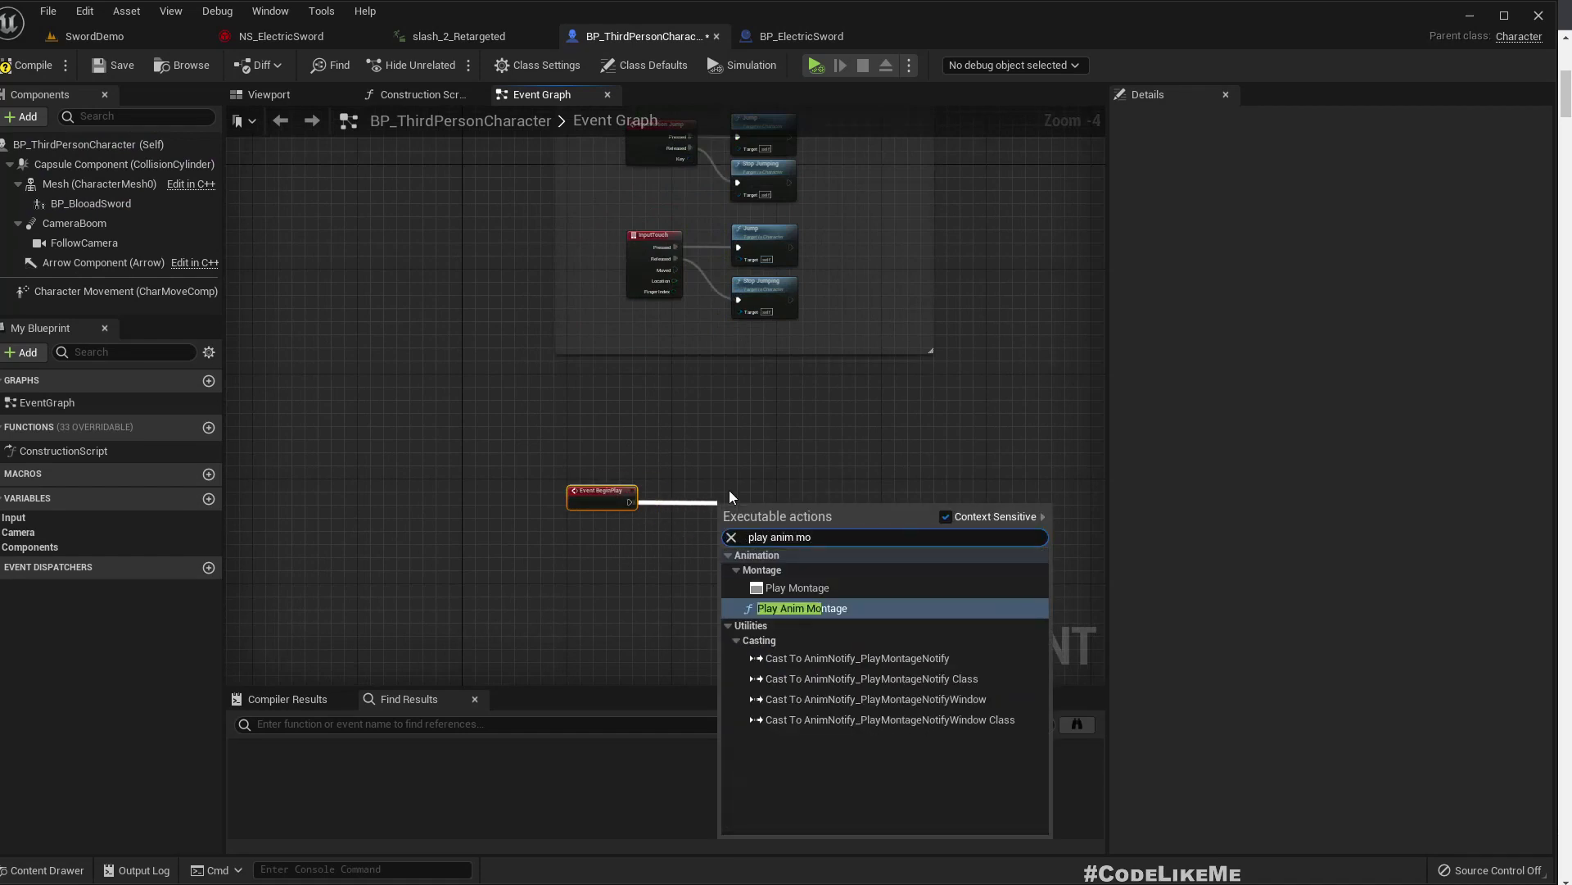
key("Return")
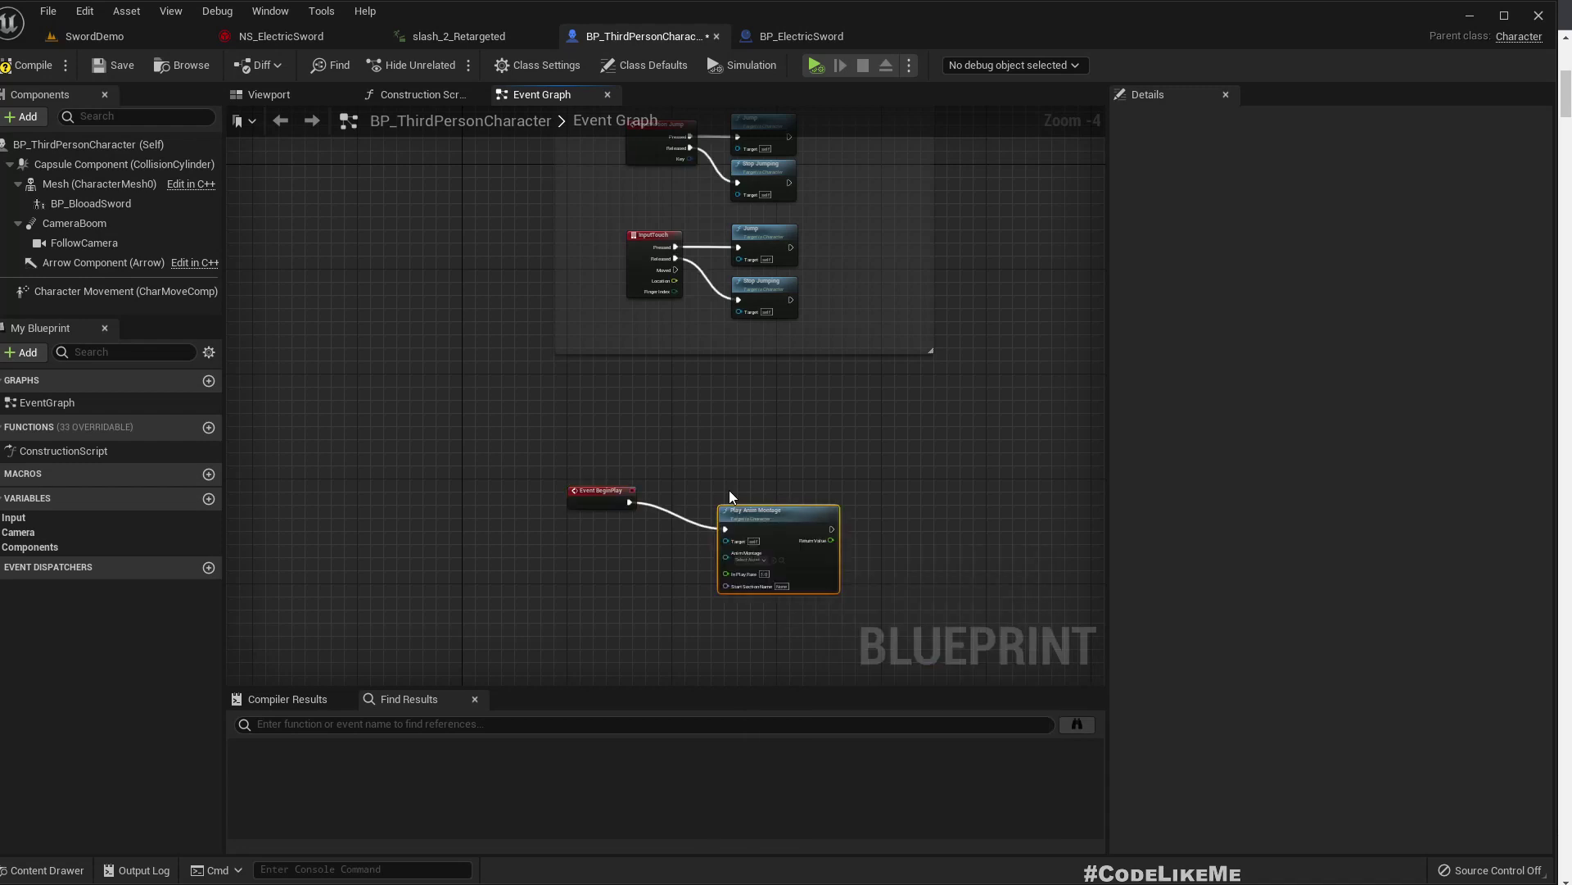
left_click_drag(766, 494, 845, 494)
scroll(710, 534, "up", 3)
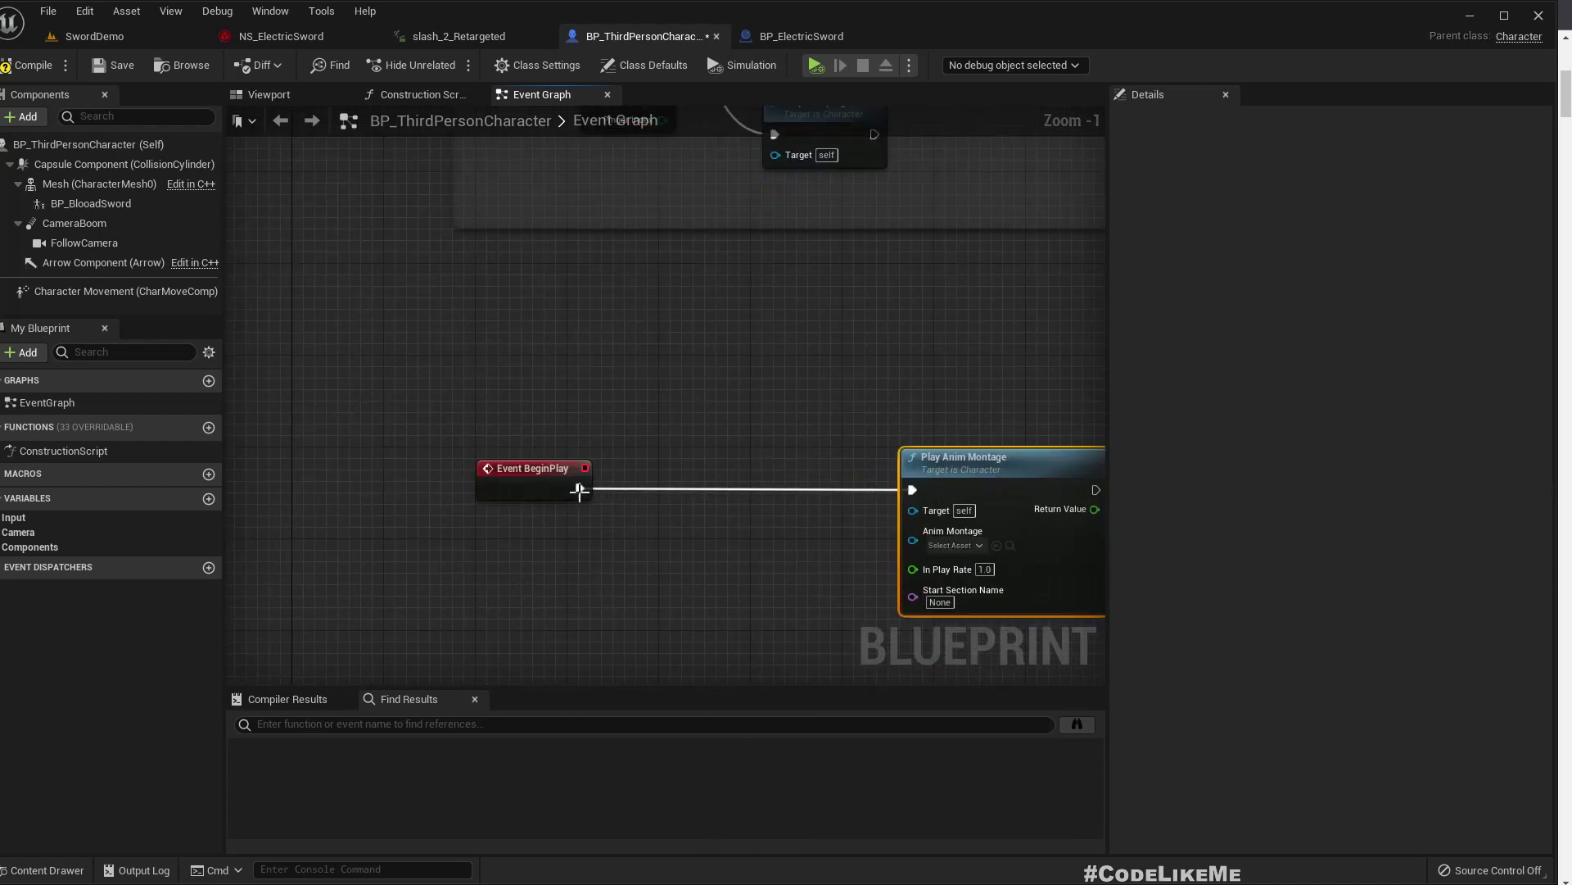
Insert a Branch node between Event BeginPlay and Play Anim Montage, with an Is Player Controlled node as its Condition, and align it with the event
left_click_drag(660, 485, 662, 488)
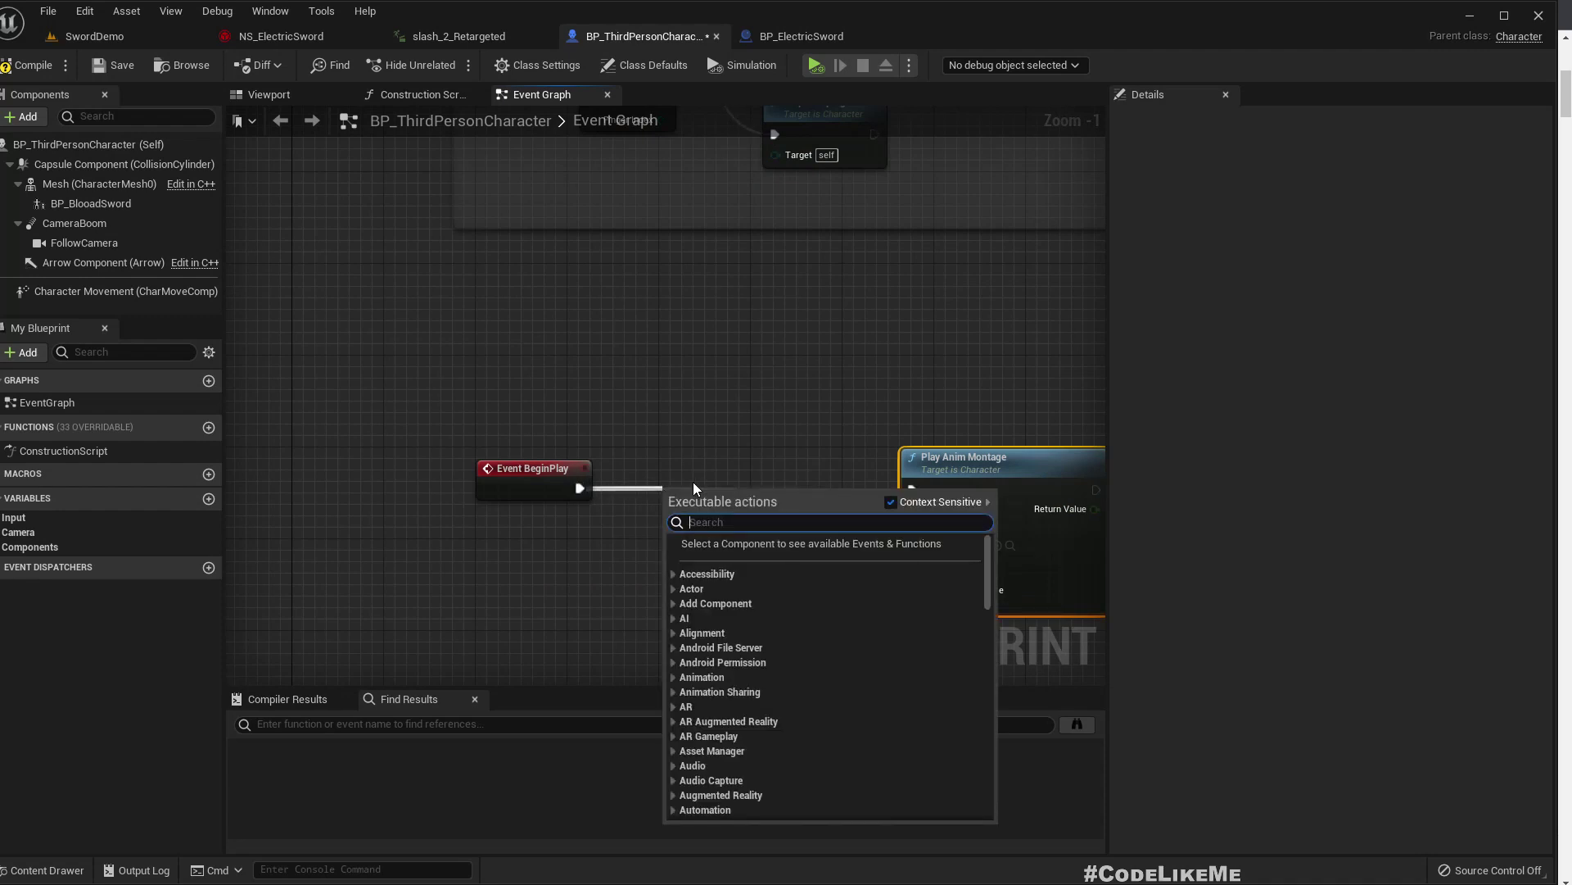
type("branch")
key("Return")
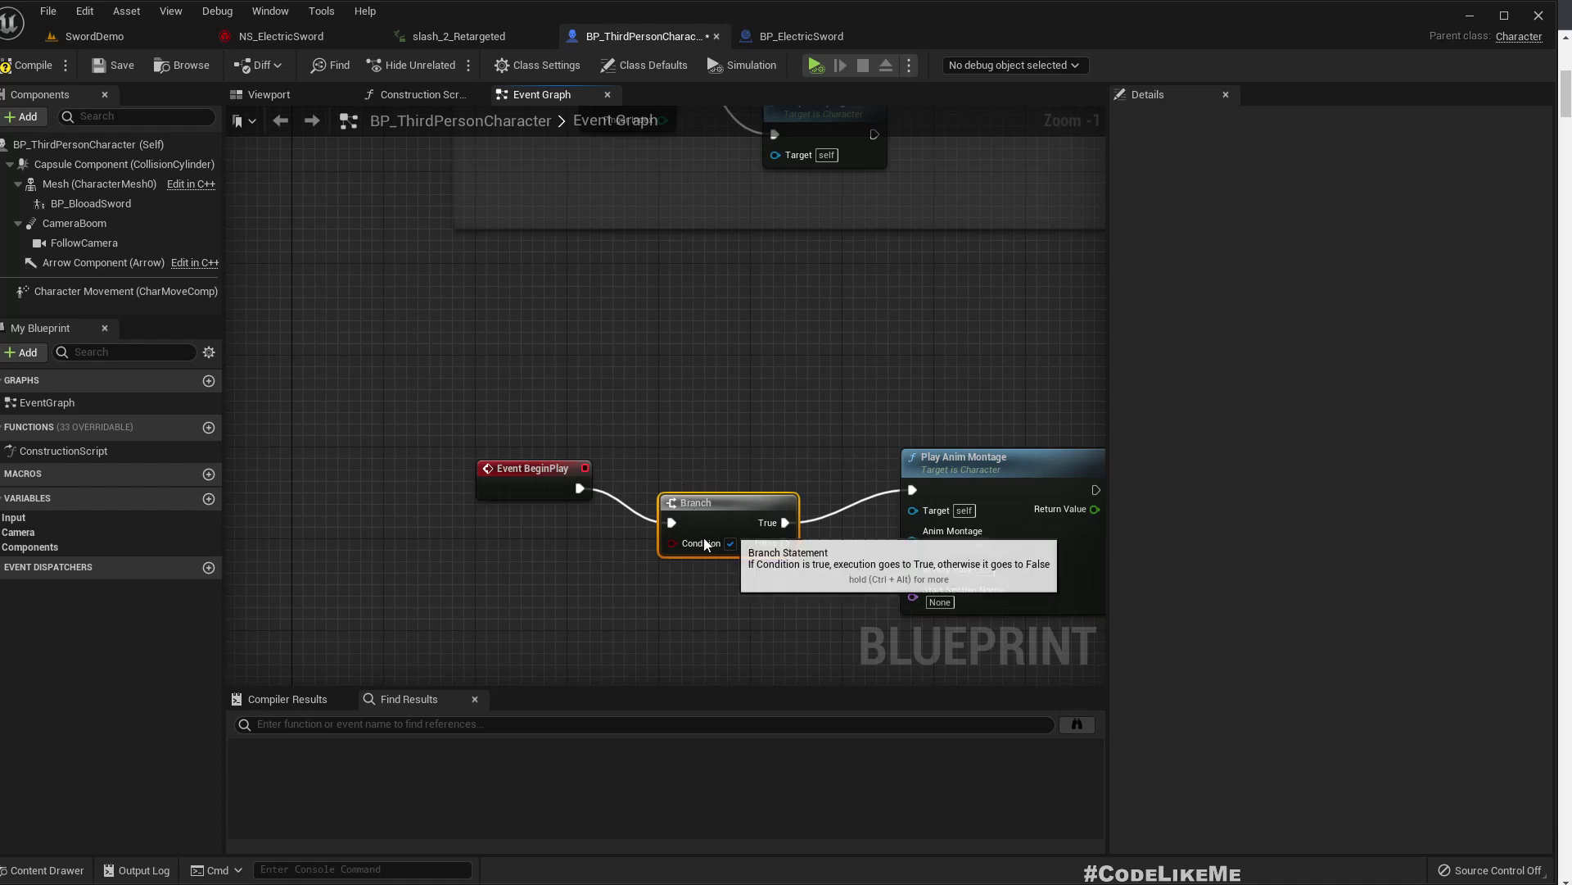
left_click_drag(671, 543, 617, 596)
type("is player c")
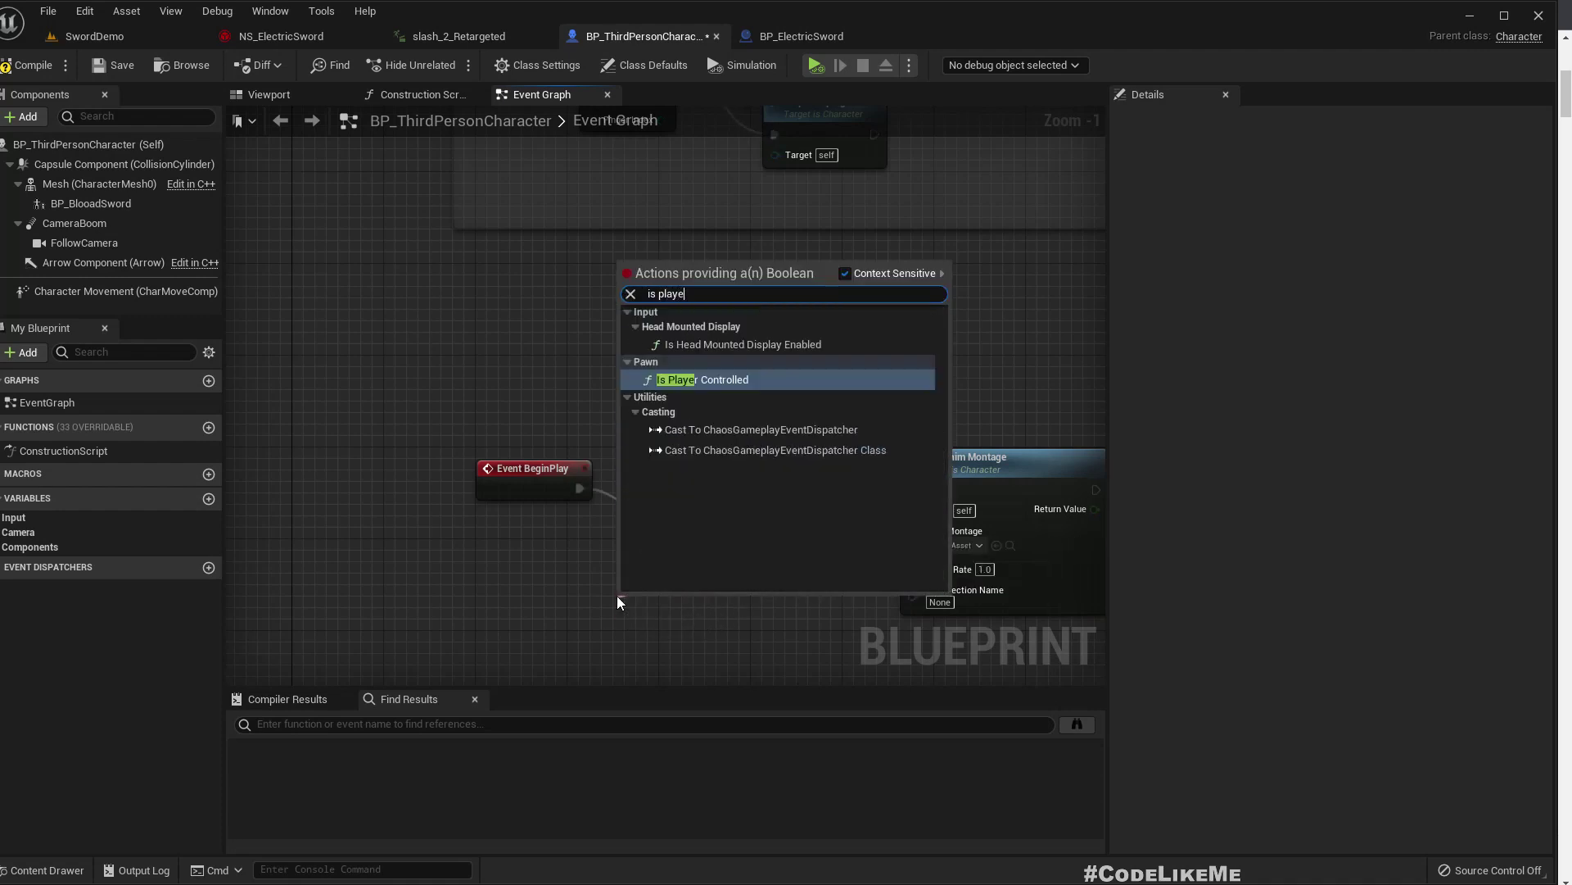
key("Return")
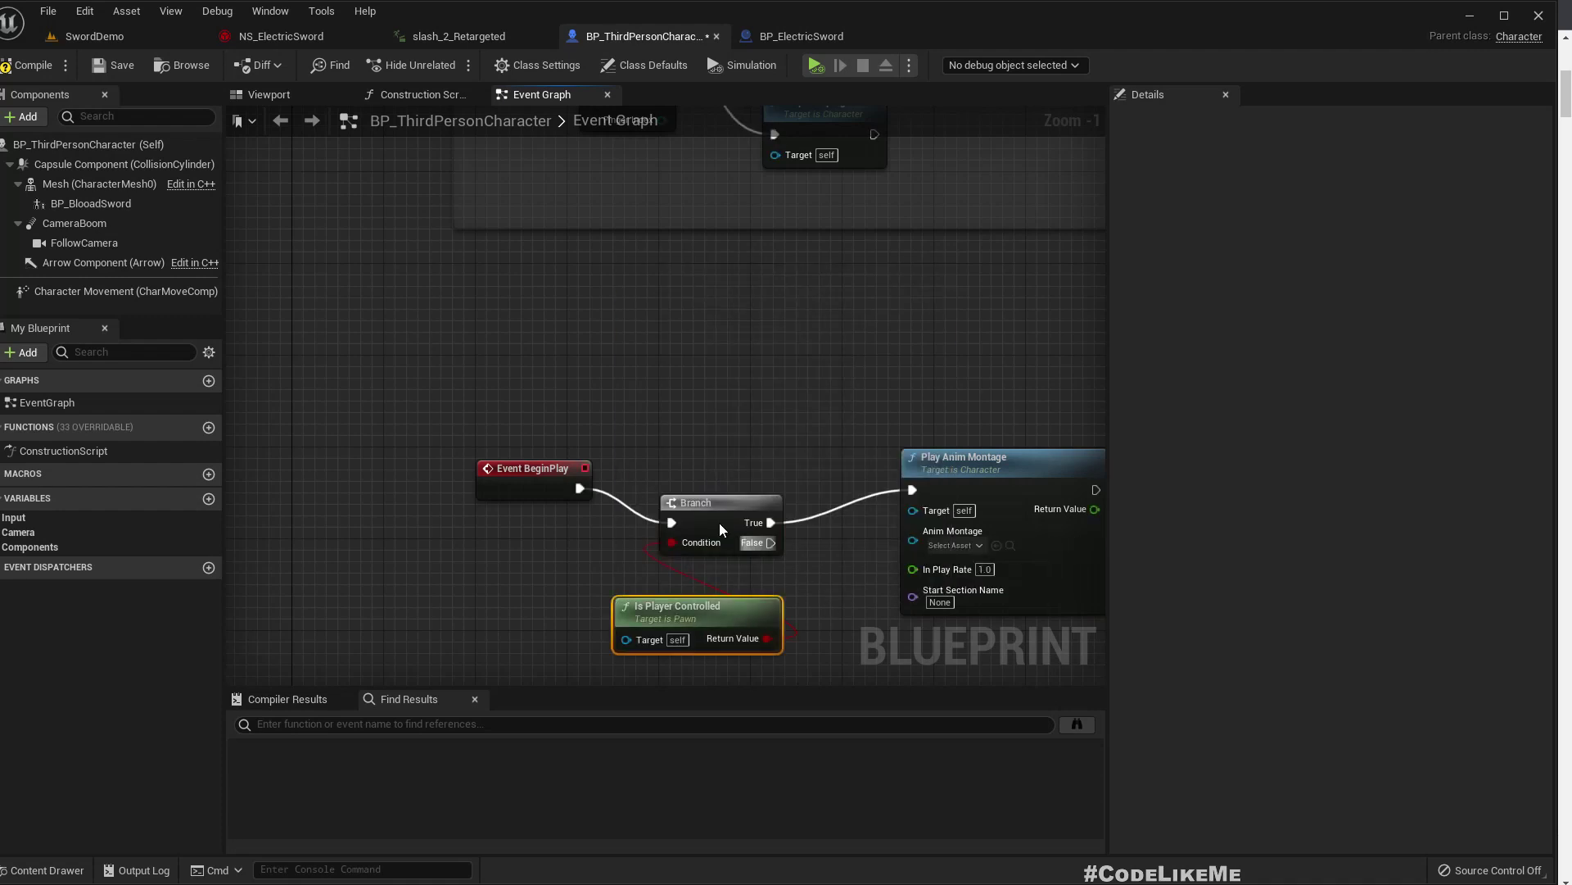
left_click_drag(719, 523, 719, 488)
Break the Branch's True link and connect its False output to Play Anim Montage instead
right_click(770, 488)
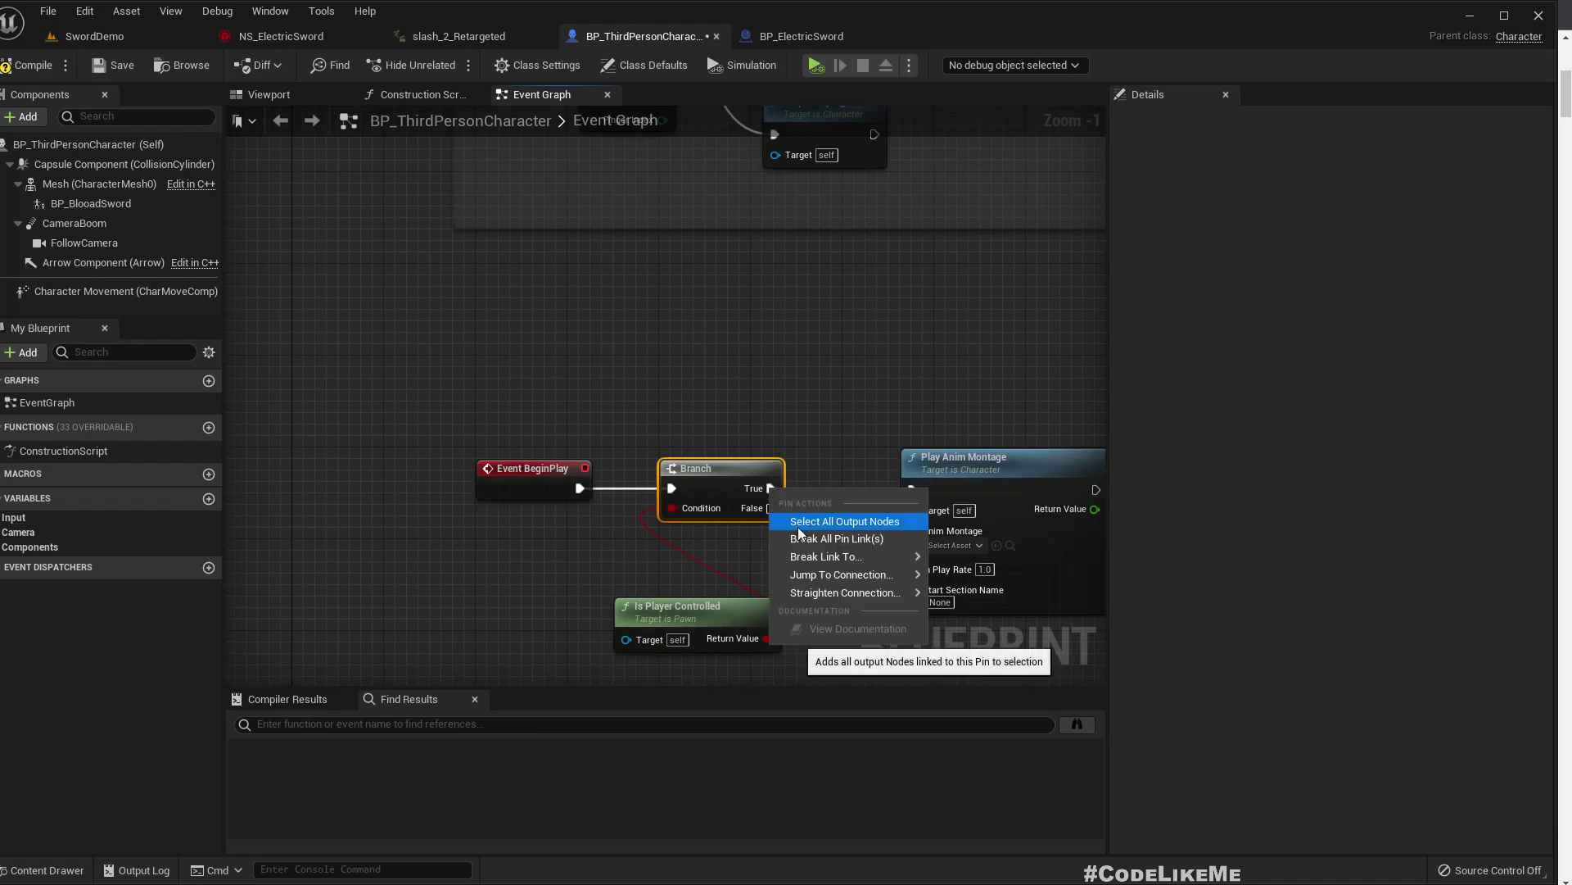
left_click(799, 529)
left_click_drag(770, 508, 999, 491)
scroll(999, 486, "down", 3)
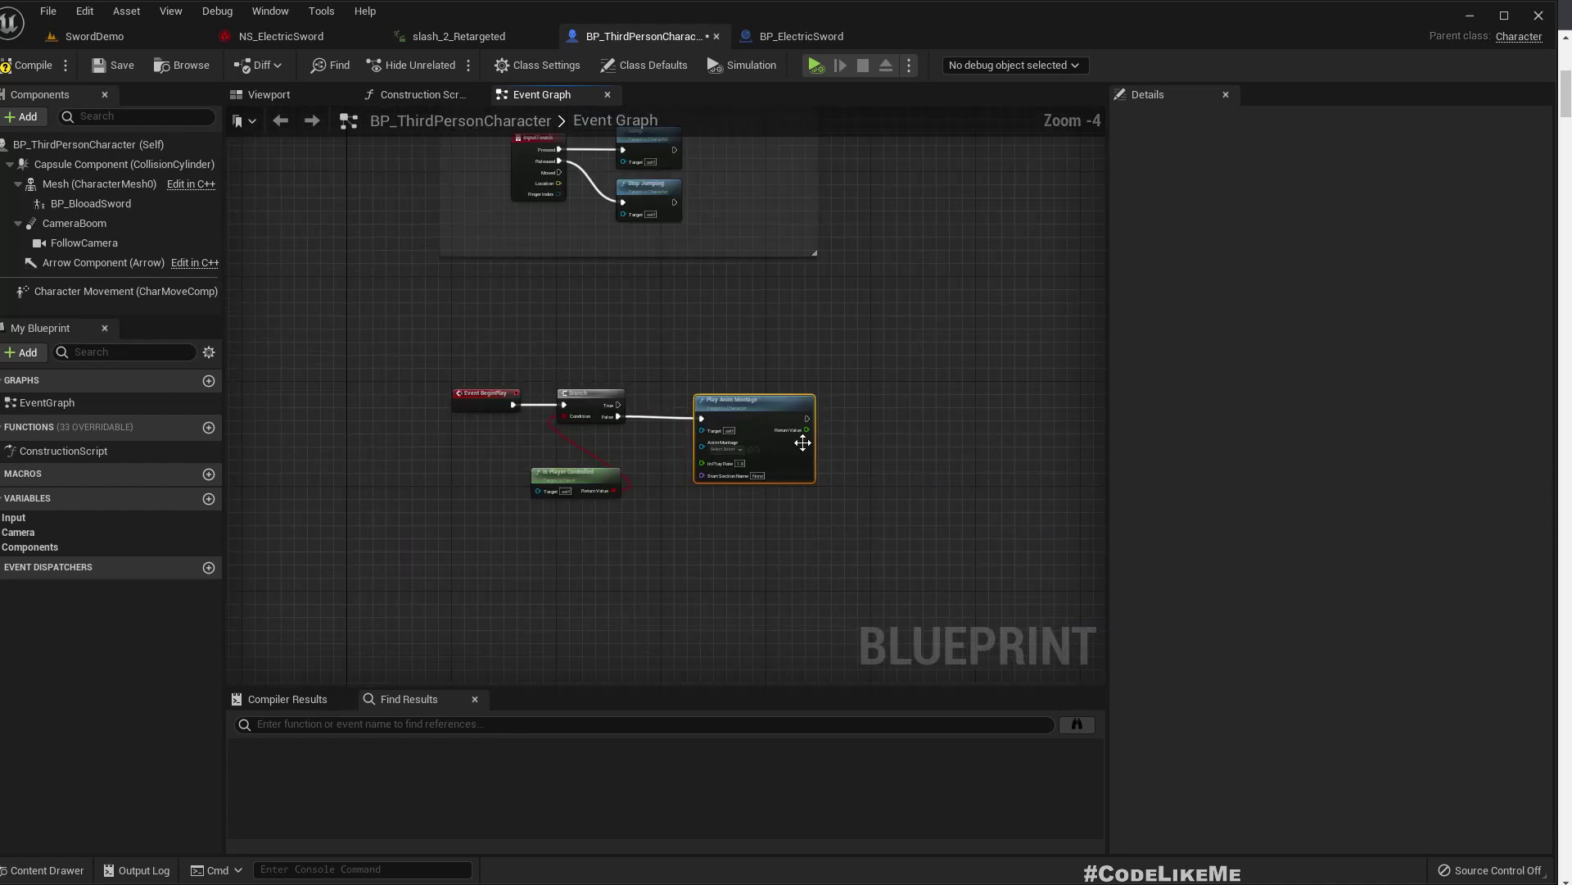
scroll(914, 482, "up", 1)
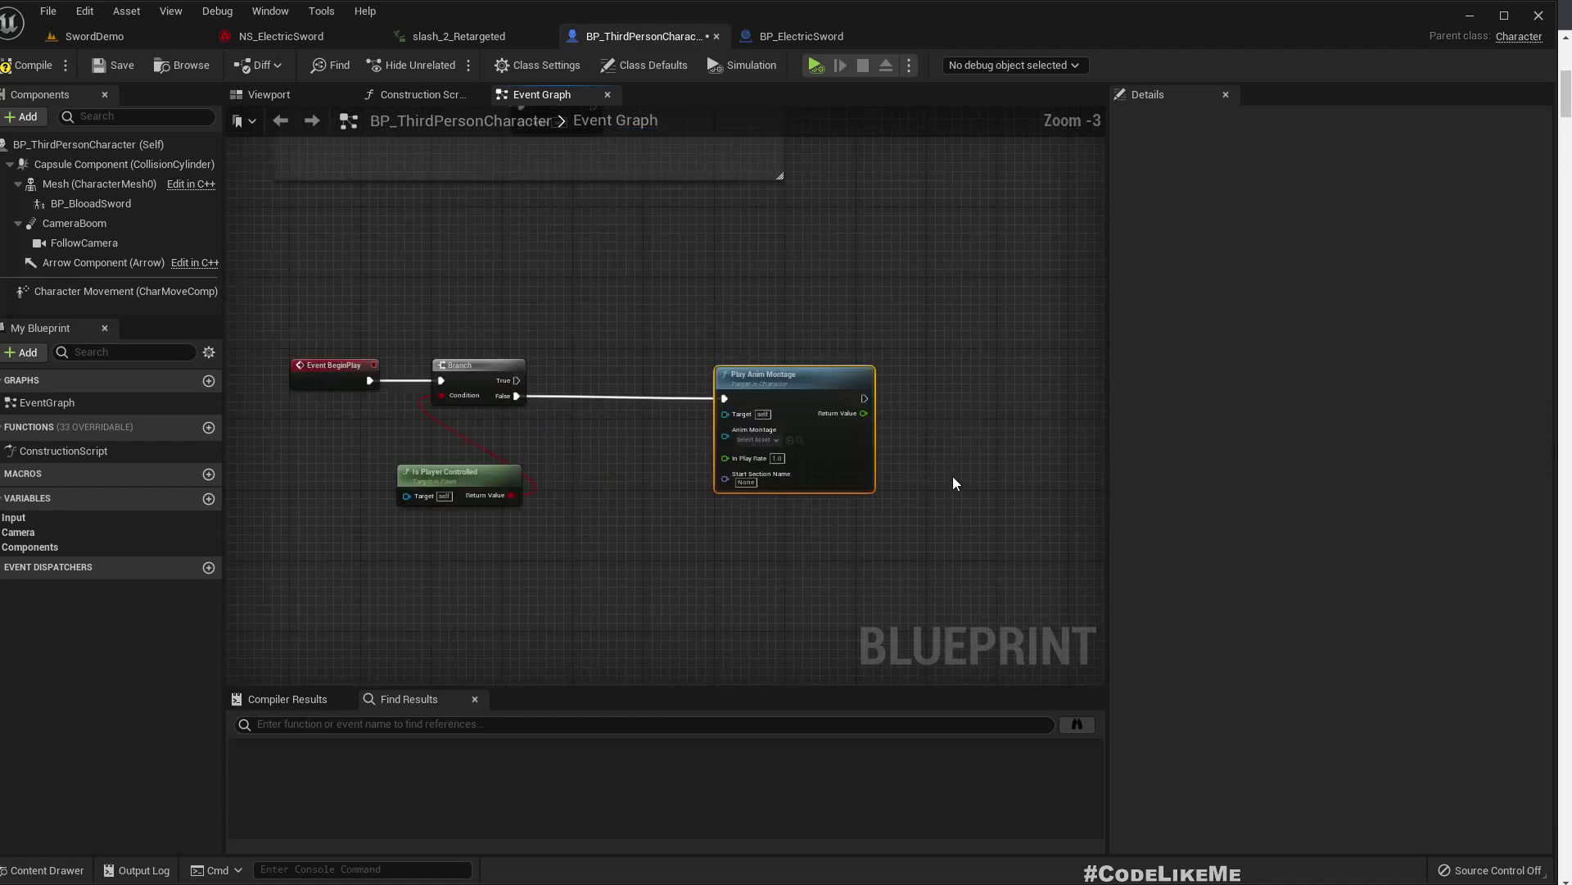
Add a Delay node with a Duration of 5 executed after Play Anim Montage and place it roughly in line with it
right_click_drag(954, 483, 849, 485)
left_click_drag(833, 406, 903, 404)
type("delay")
key("Return")
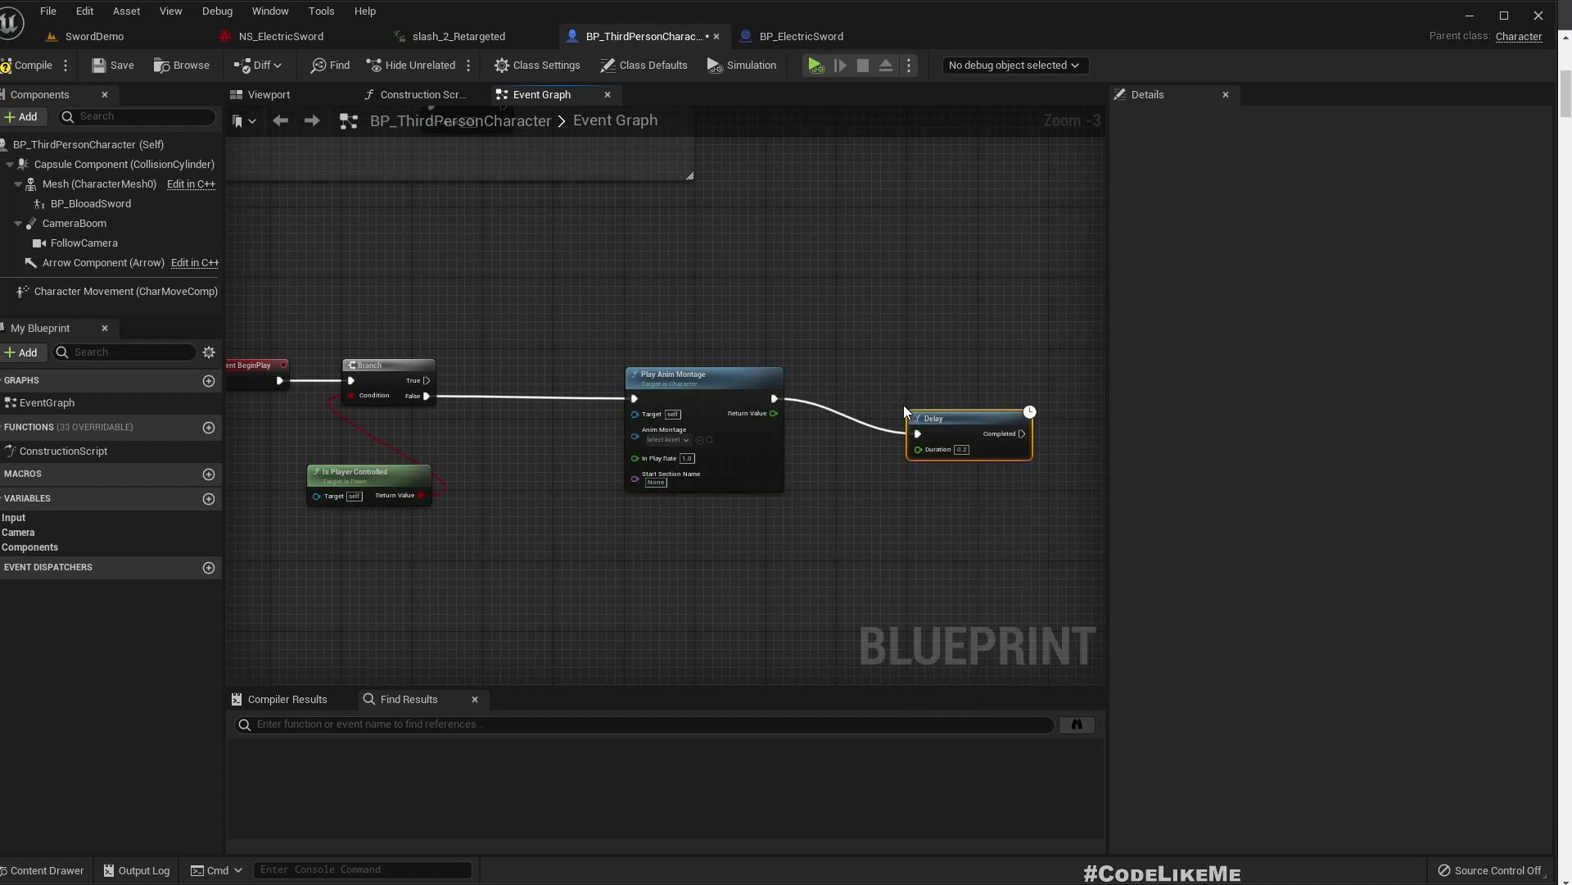
left_click(967, 449)
type("5")
key("Return")
left_click_drag(964, 427, 972, 411)
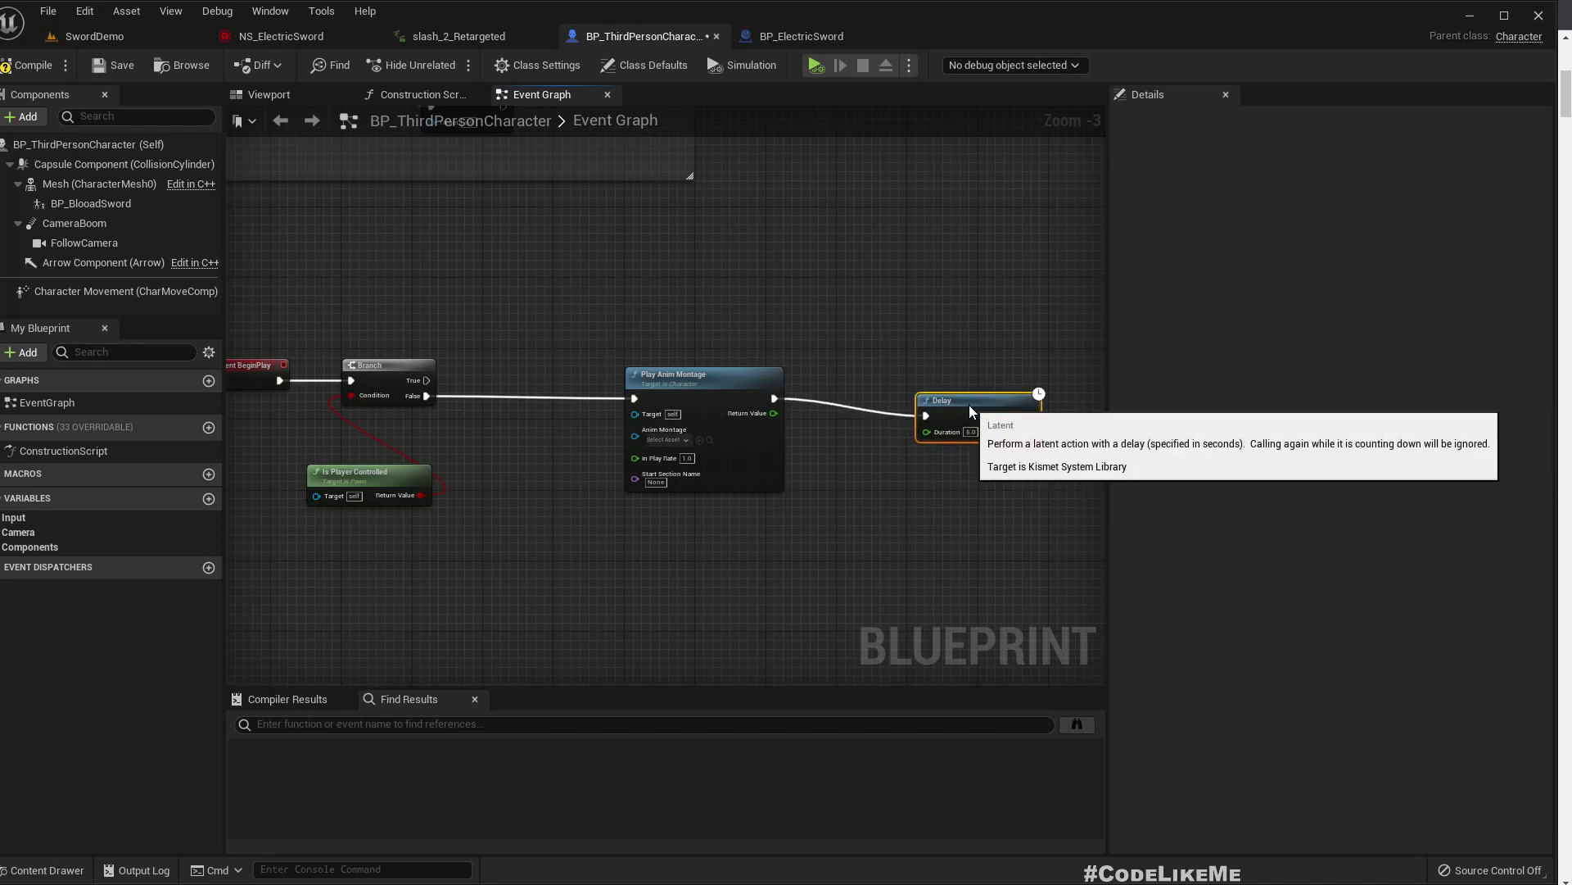
Loop the Delay's Completed output back into Play Anim Montage, routing the wire above the nodes through a reroute point, and line up the Delay
right_click_drag(970, 405, 860, 413)
left_click_drag(922, 414, 524, 405)
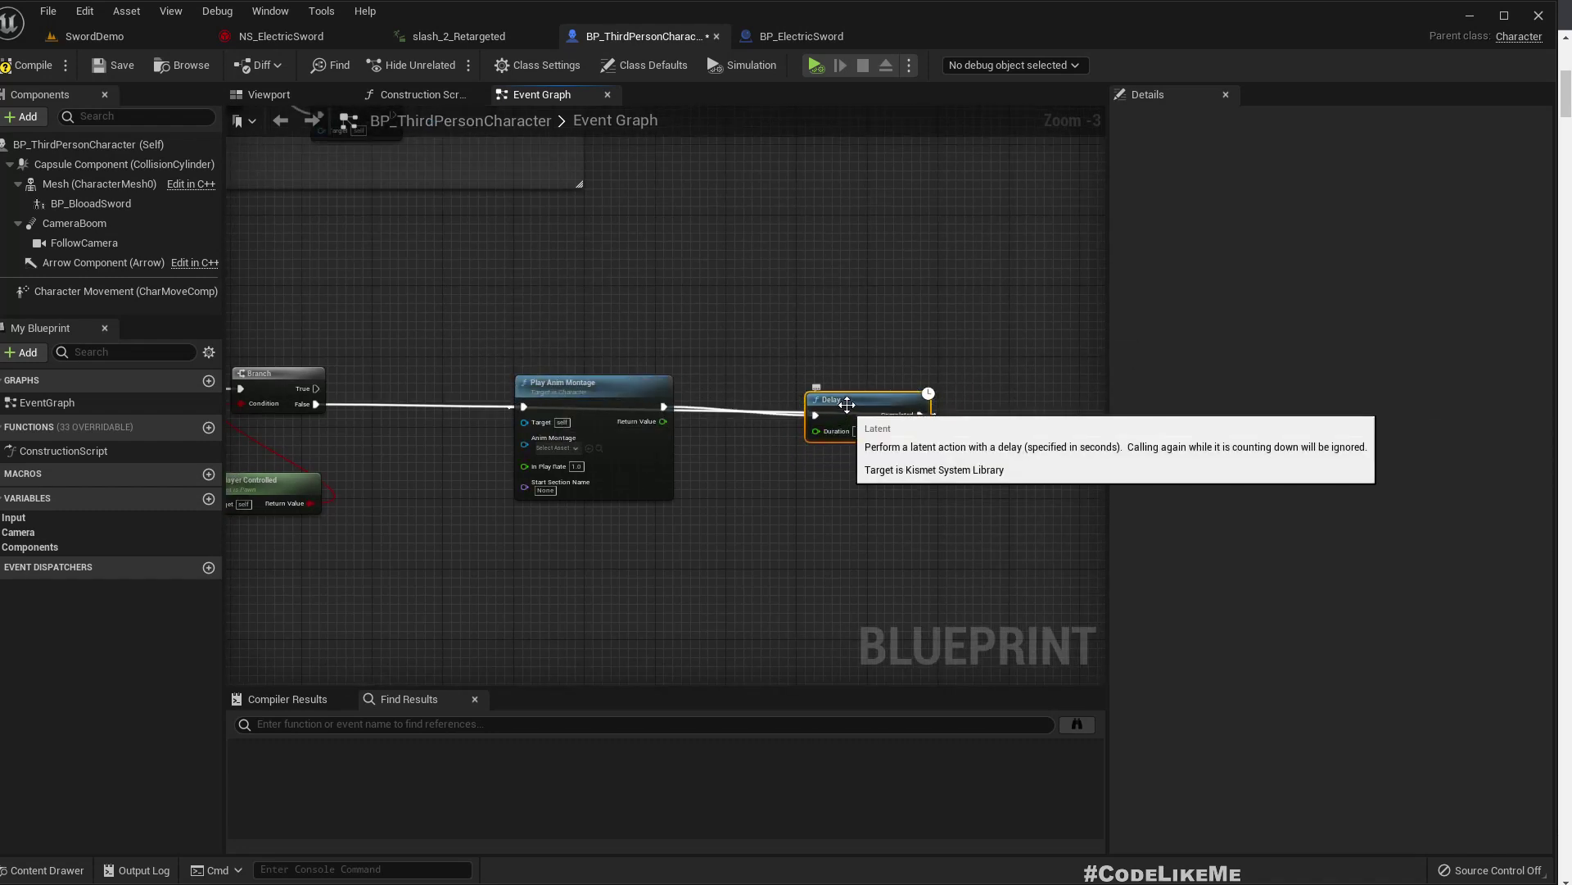
left_click_drag(847, 404, 847, 448)
double_click(713, 433)
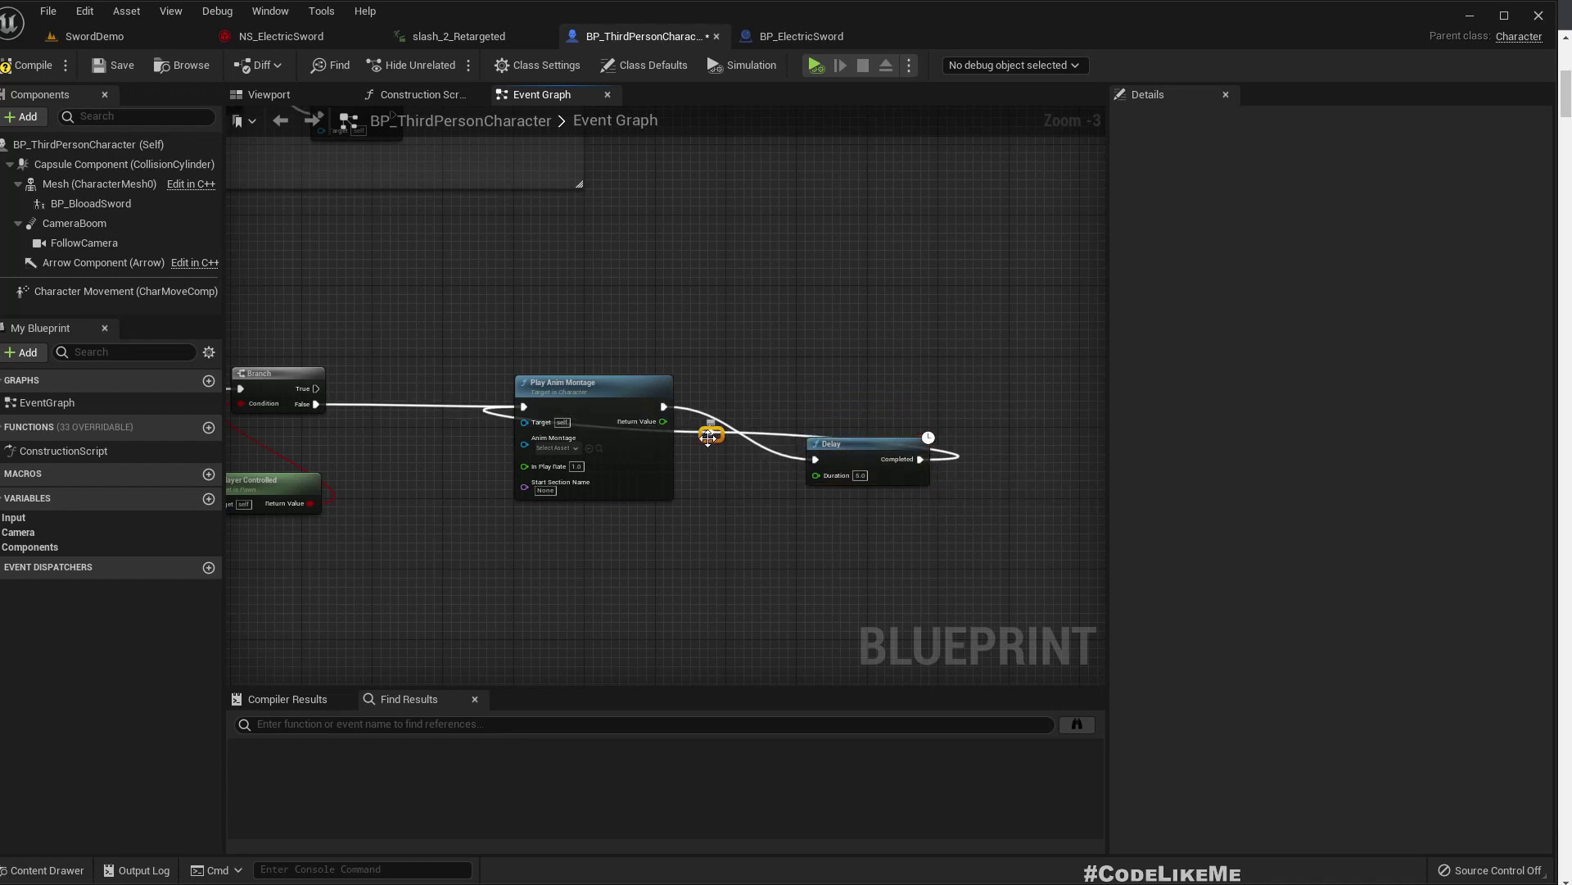
left_click_drag(708, 436, 740, 320)
left_click_drag(866, 443, 871, 401)
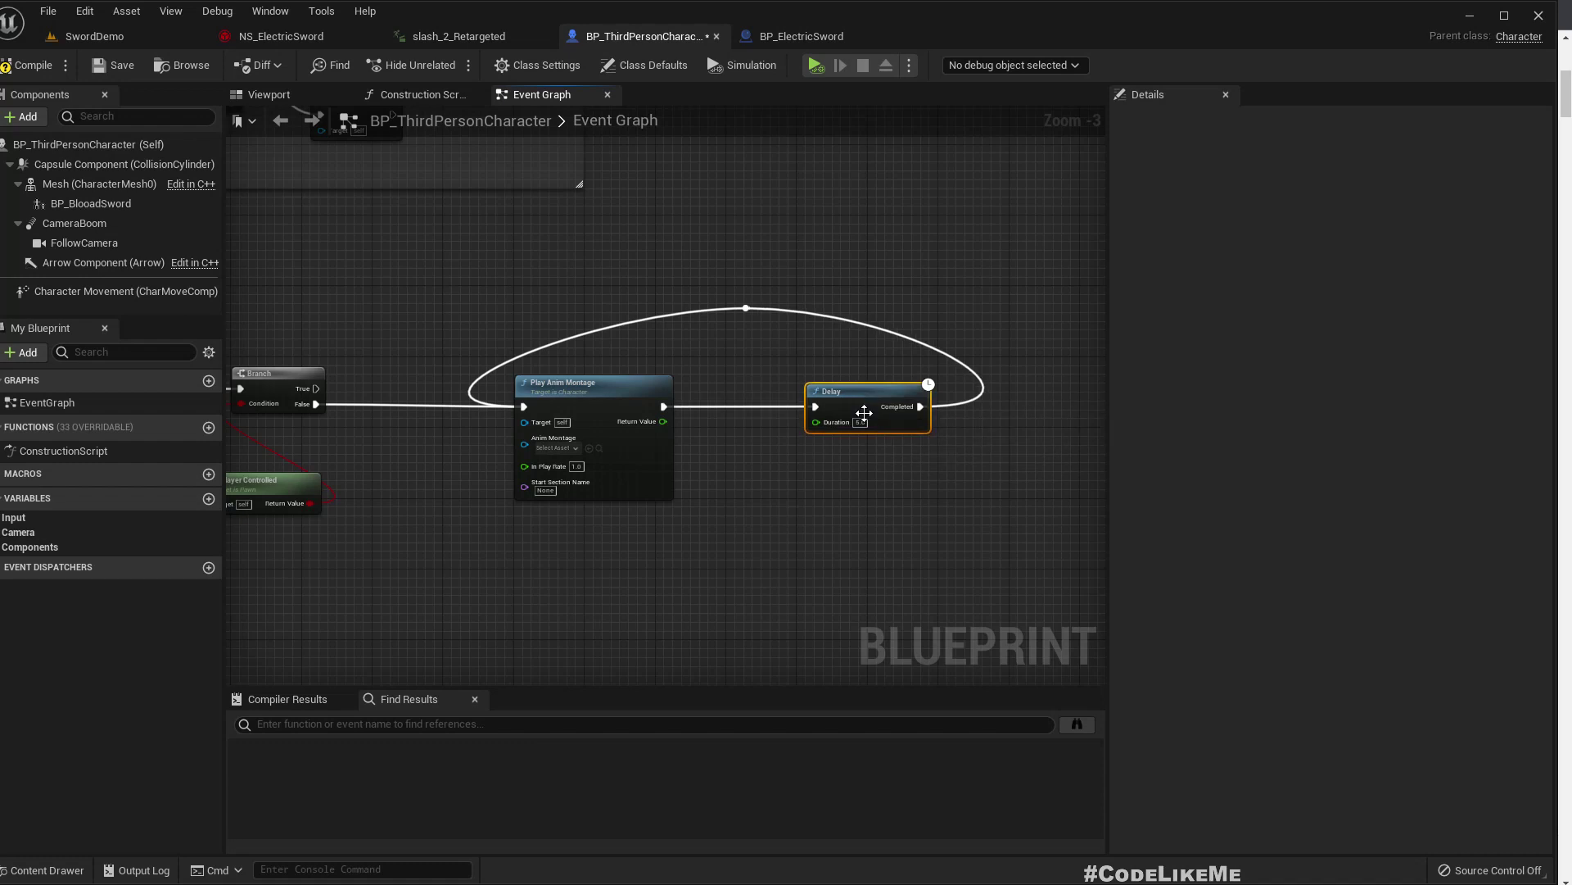
right_click_drag(865, 411, 829, 348)
right_click_drag(606, 517, 747, 533)
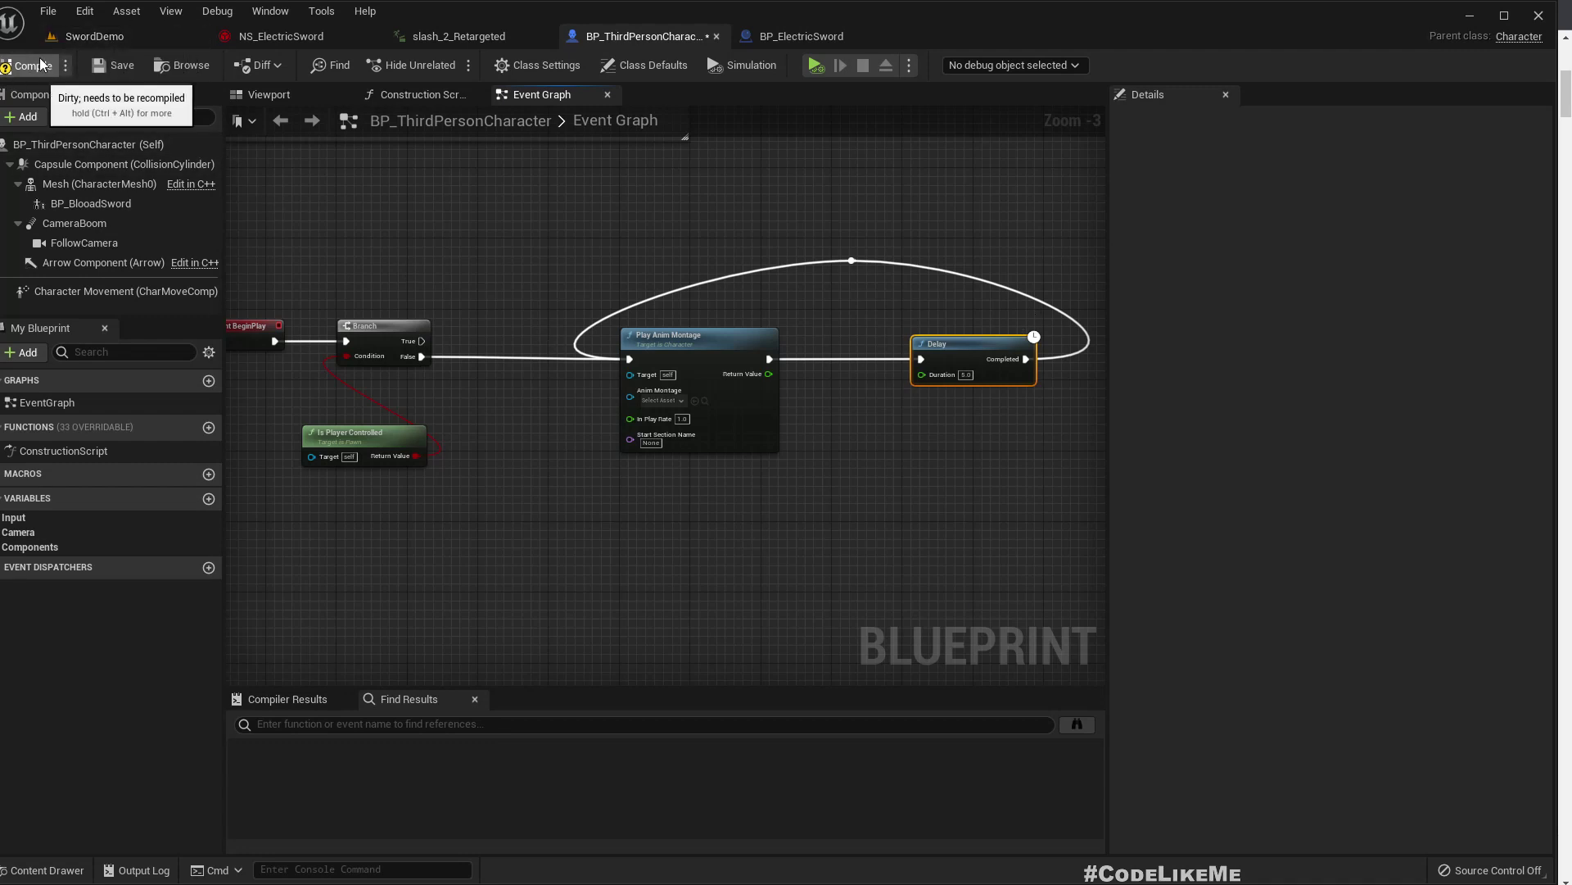
Create an AnimMontage from the animation played by slash_2_Retargeted in SwordDemo and open the montage
left_click(92, 36)
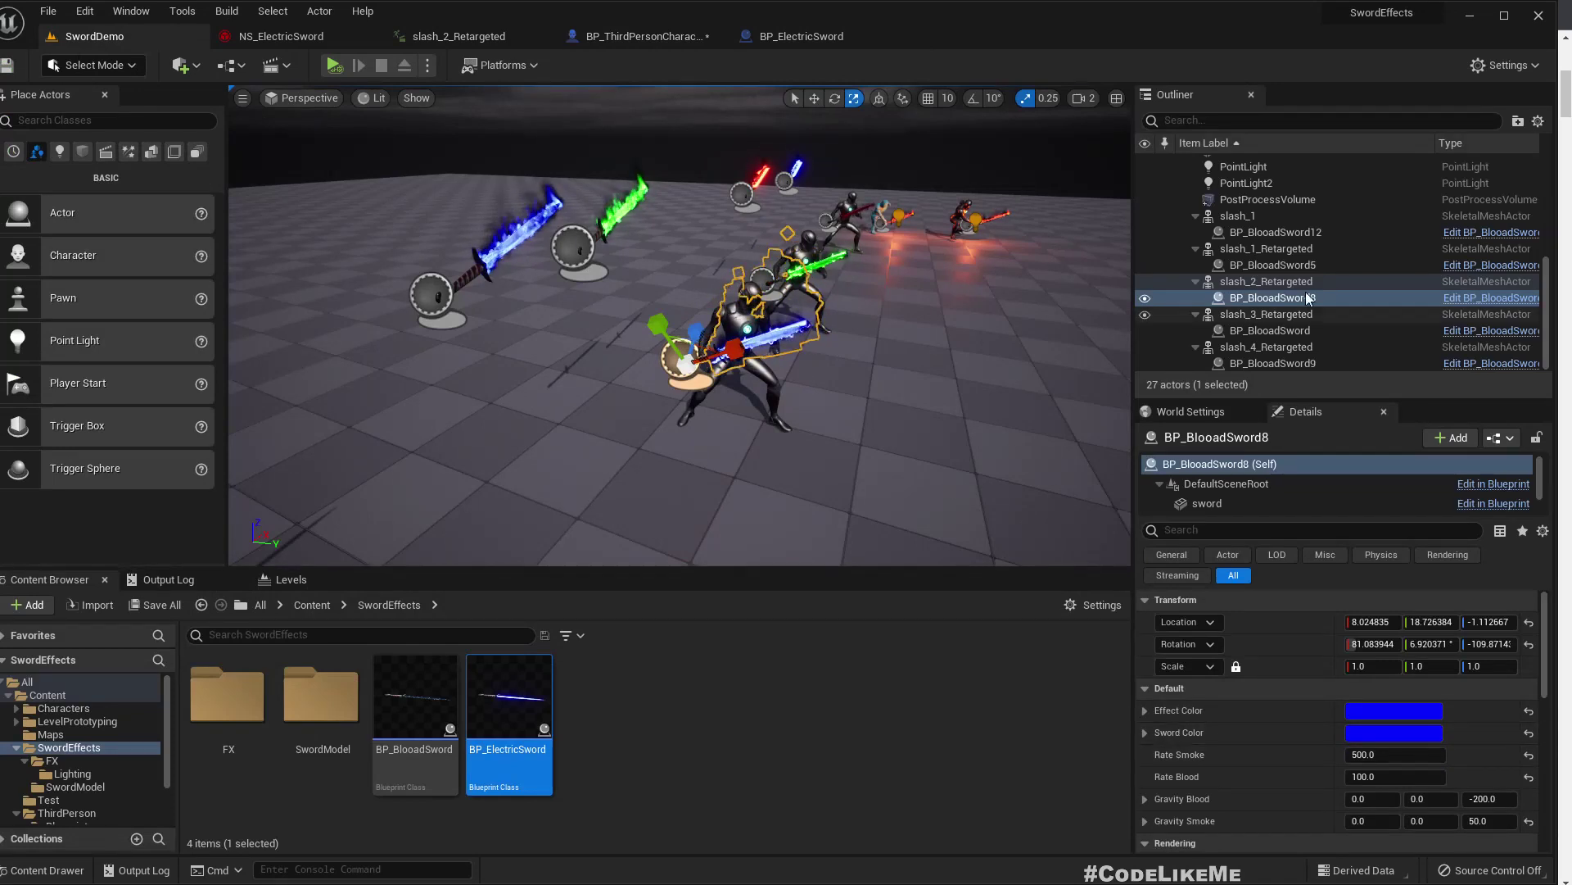
left_click(1266, 281)
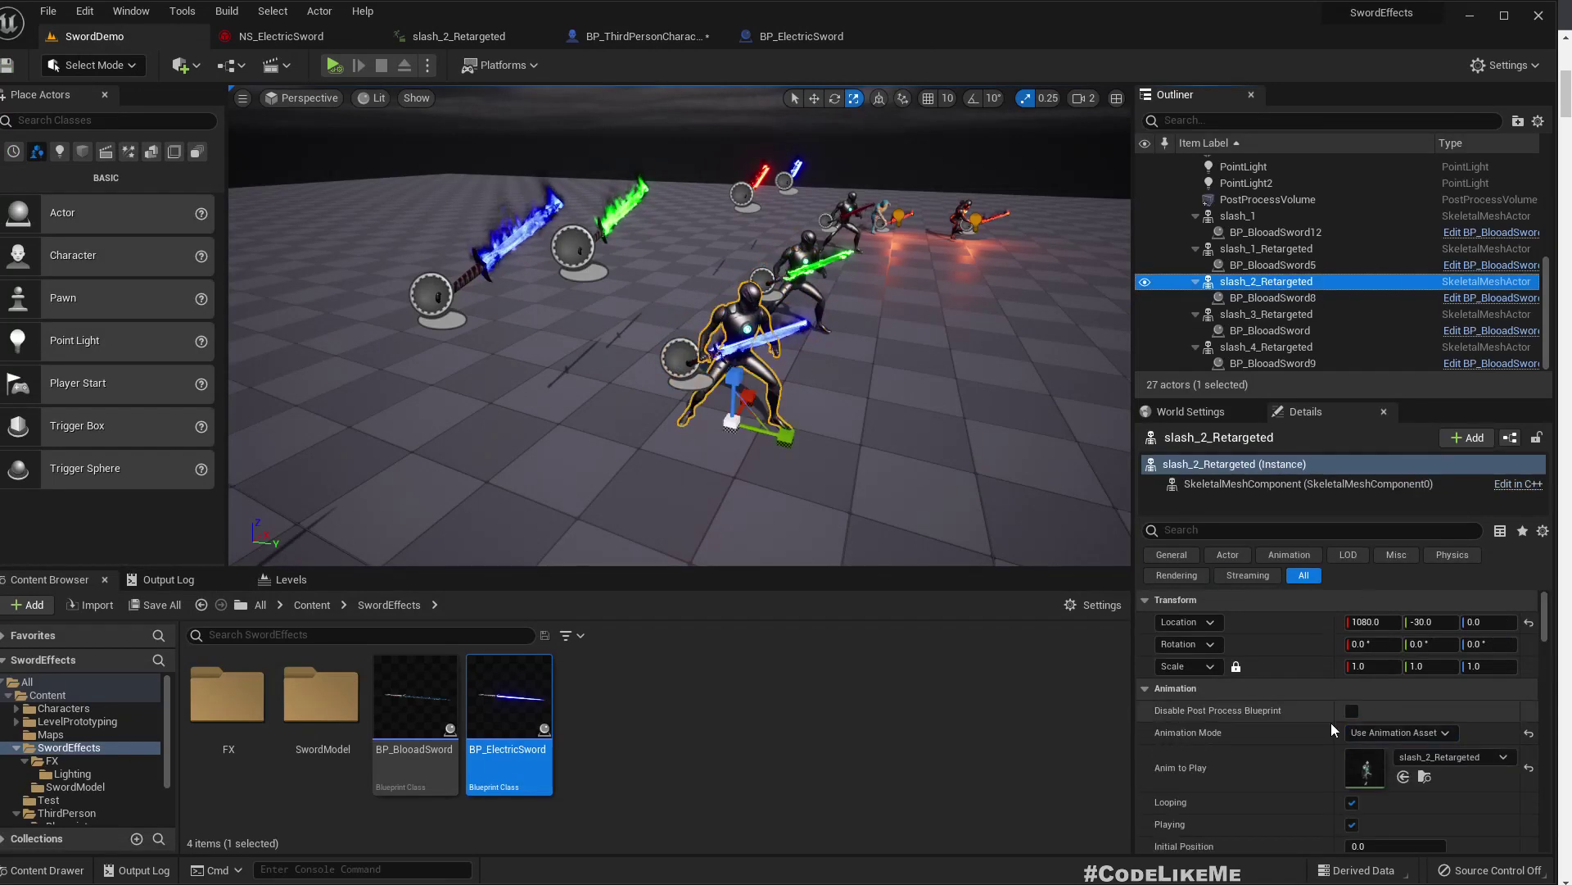
left_click(1422, 777)
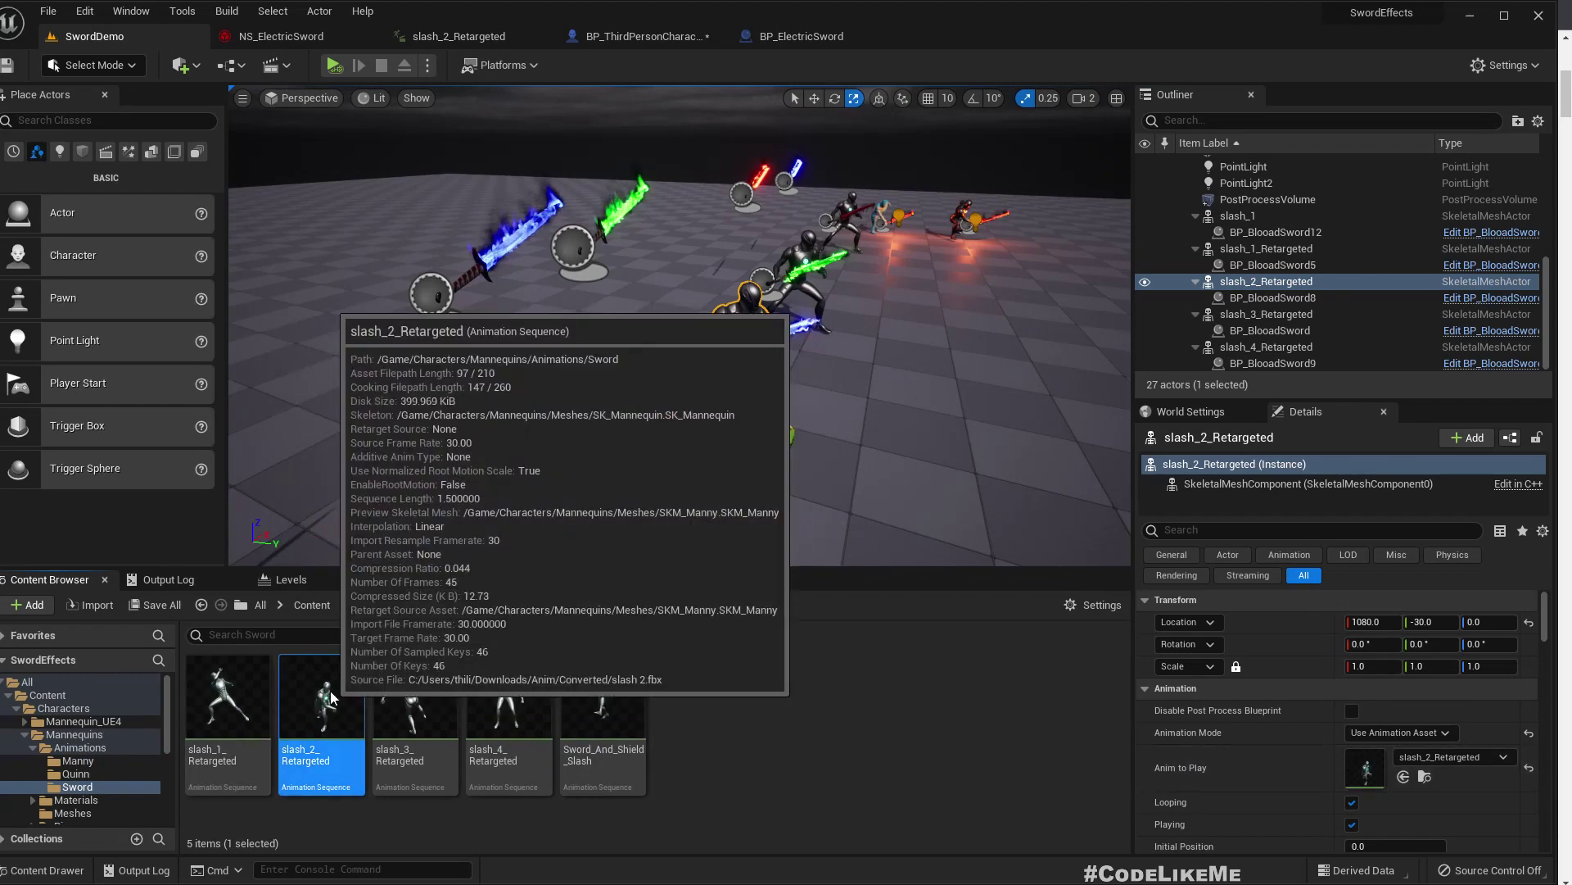
right_click(330, 698)
mouse_move(519, 129)
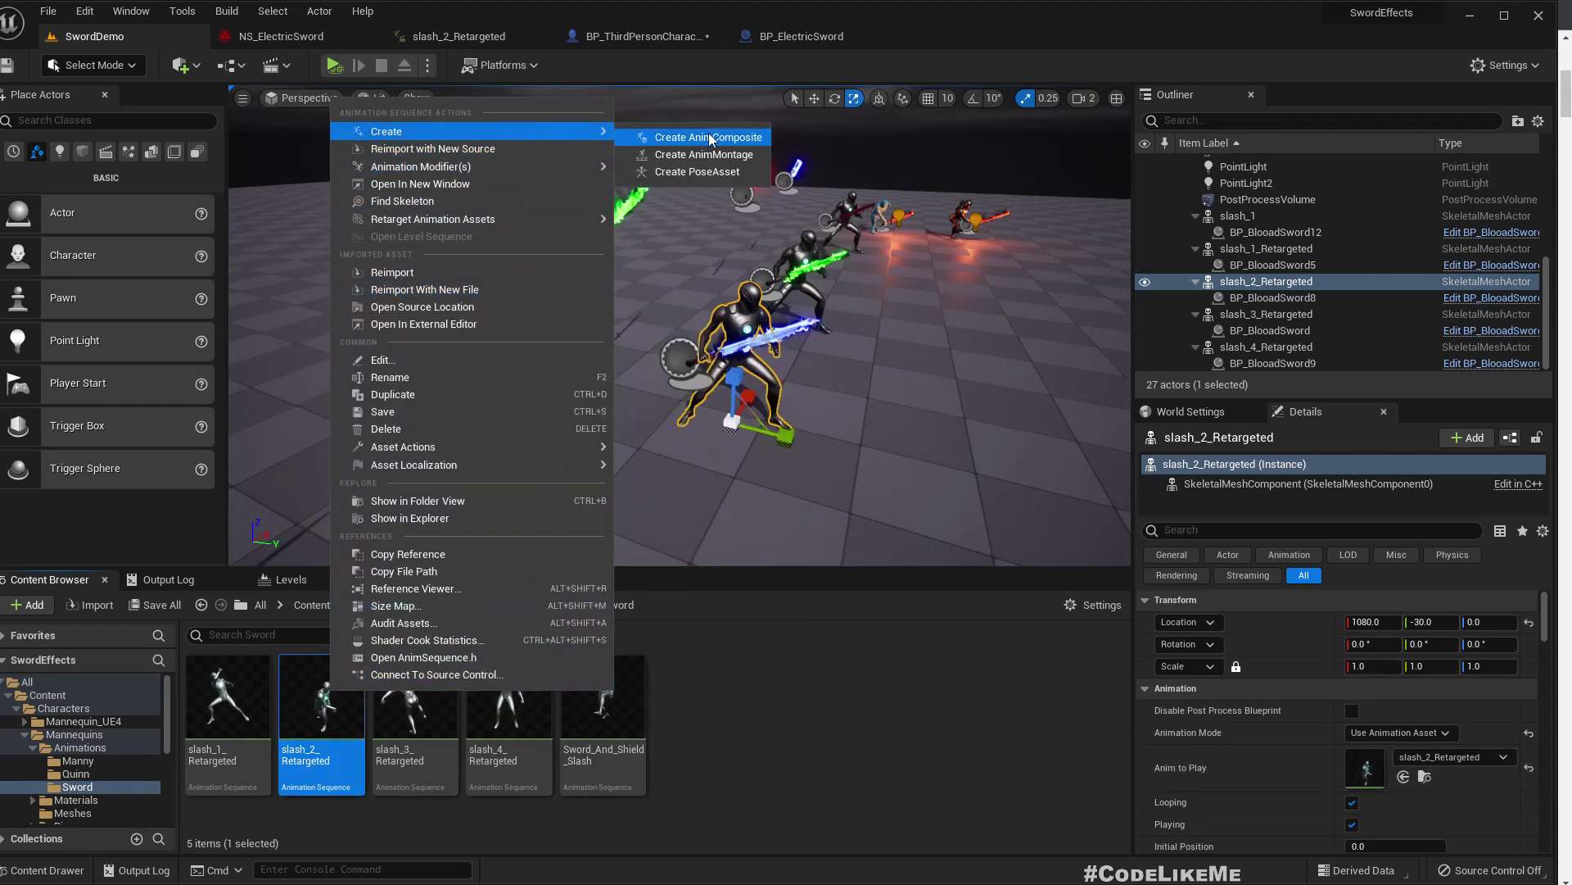
left_click(696, 155)
double_click(394, 701)
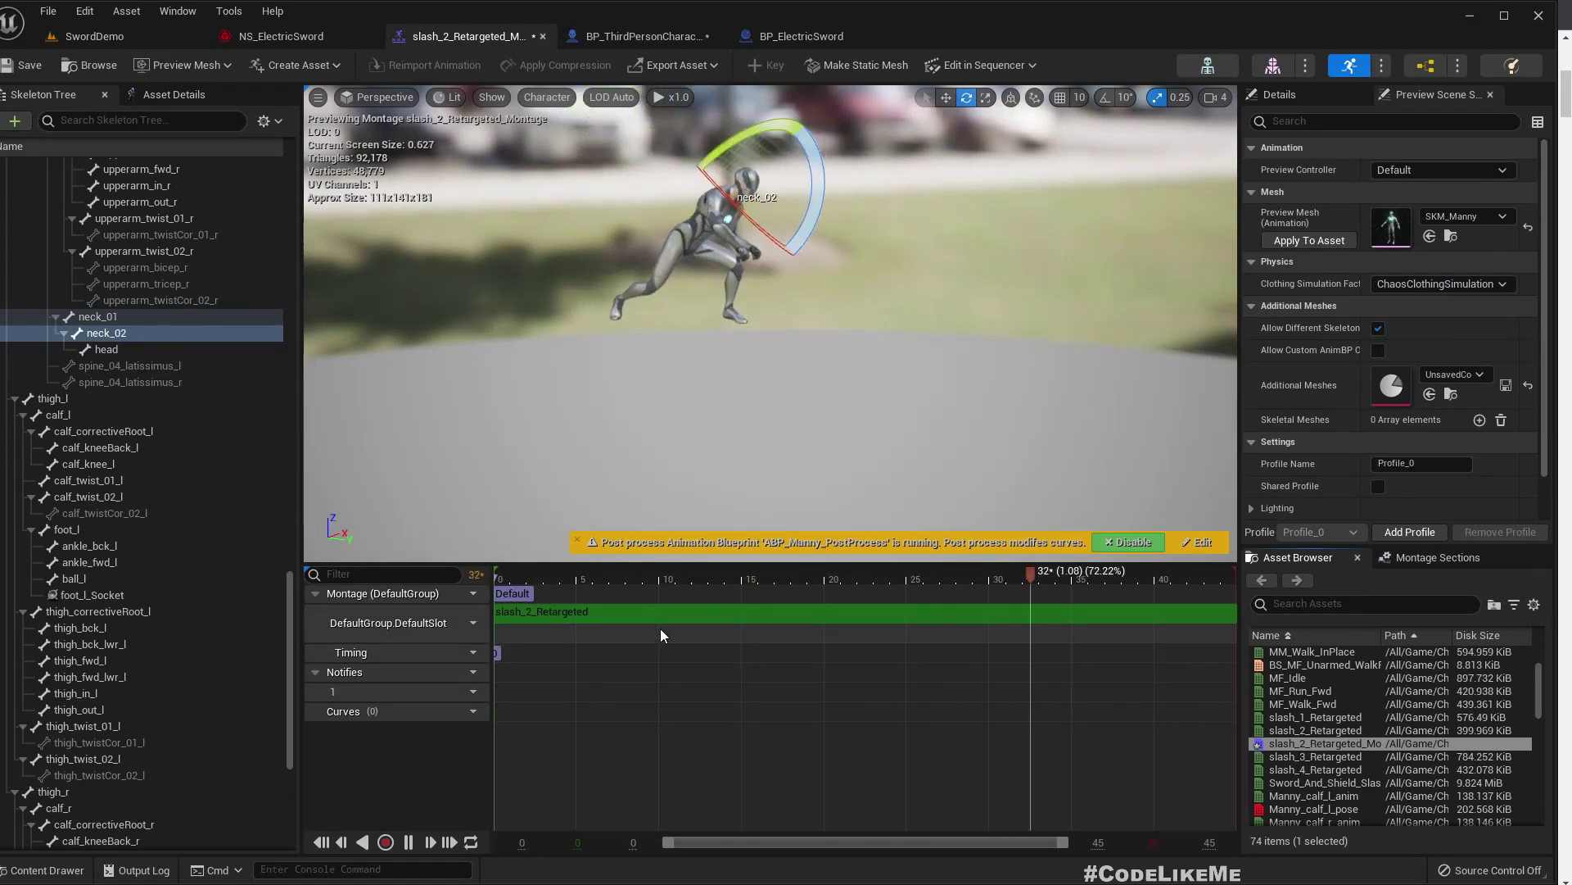
Assign slash_2_Retargeted_Montage as the Anim Montage of the Play Anim Montage node in BP_ThirdPersonCharacter
left_click(95, 34)
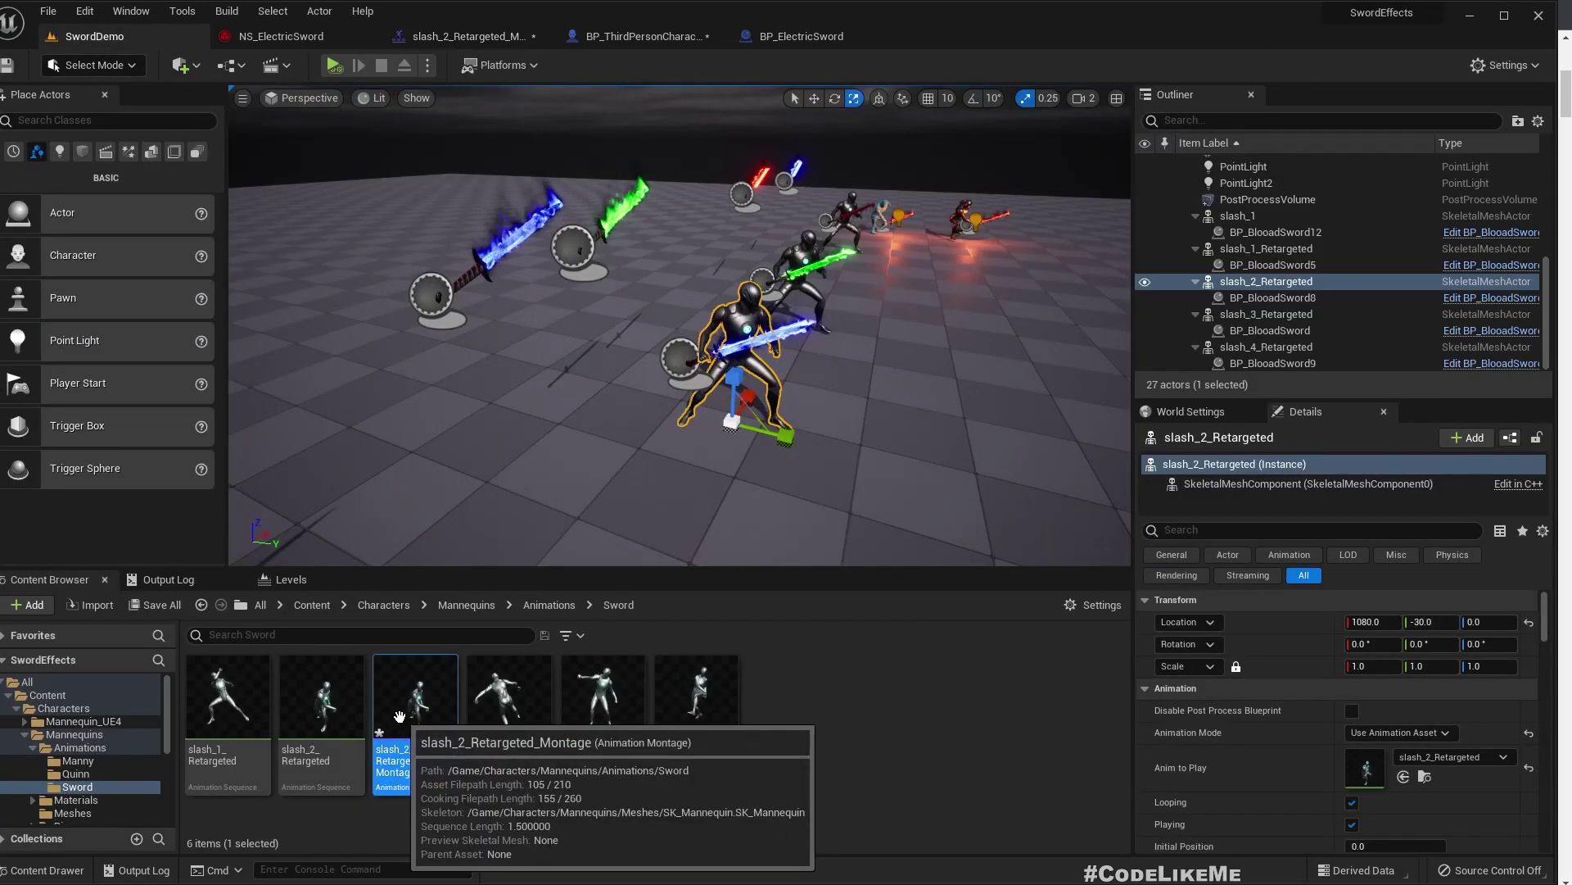
left_click(639, 36)
left_click(695, 401)
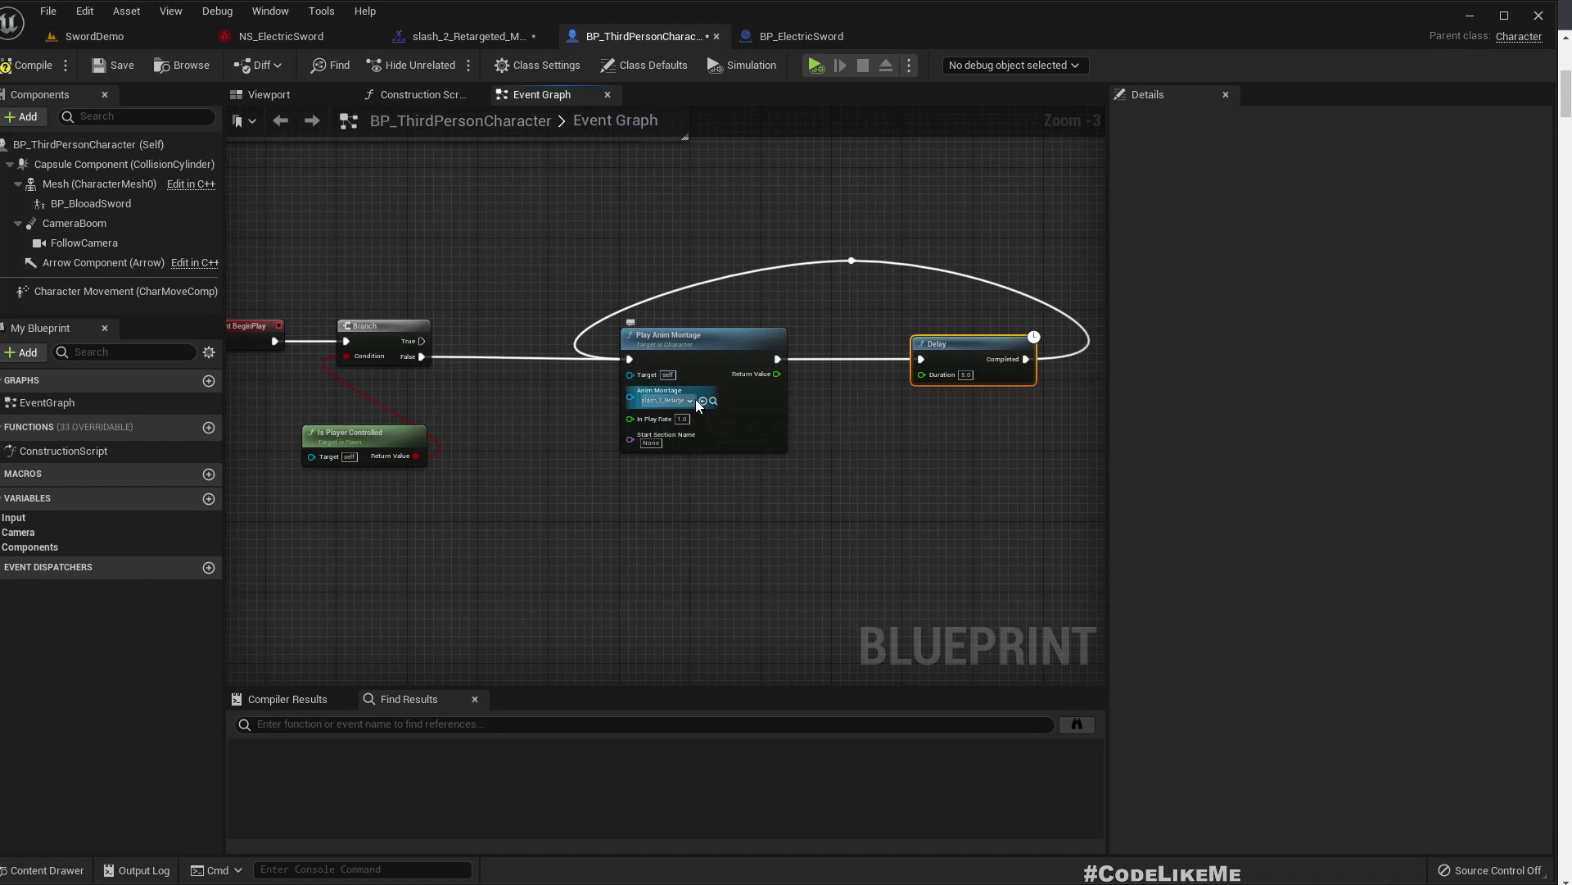
Trace the character mesh's Anim Class through ABP_Quinn to ABP_Manny and examine the DefaultSlot node in its AnimGraph
left_click(78, 186)
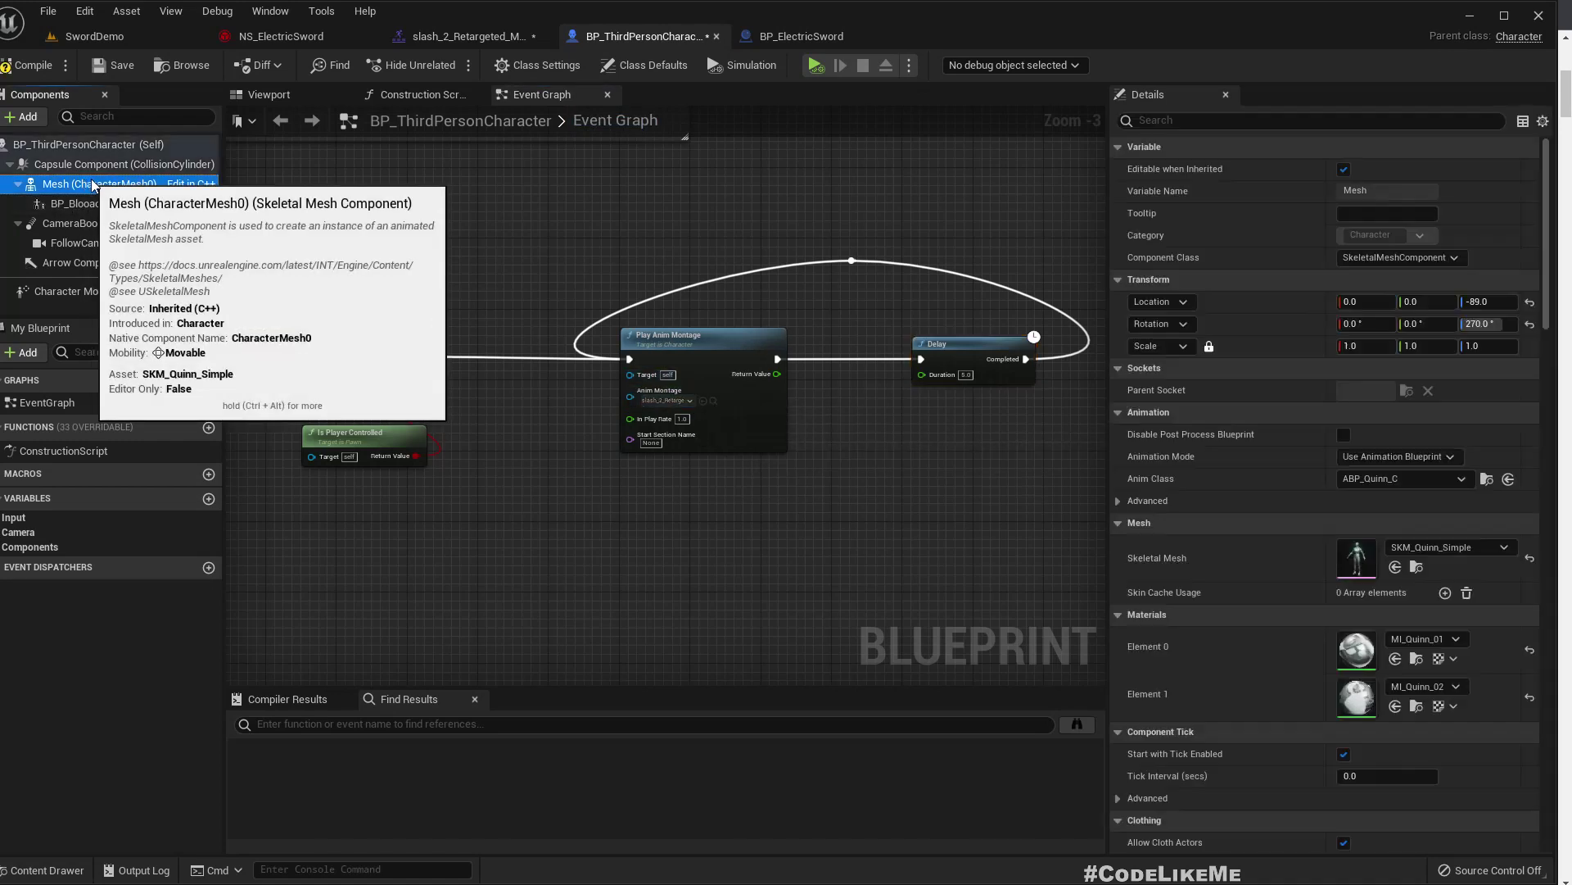
left_click(1489, 480)
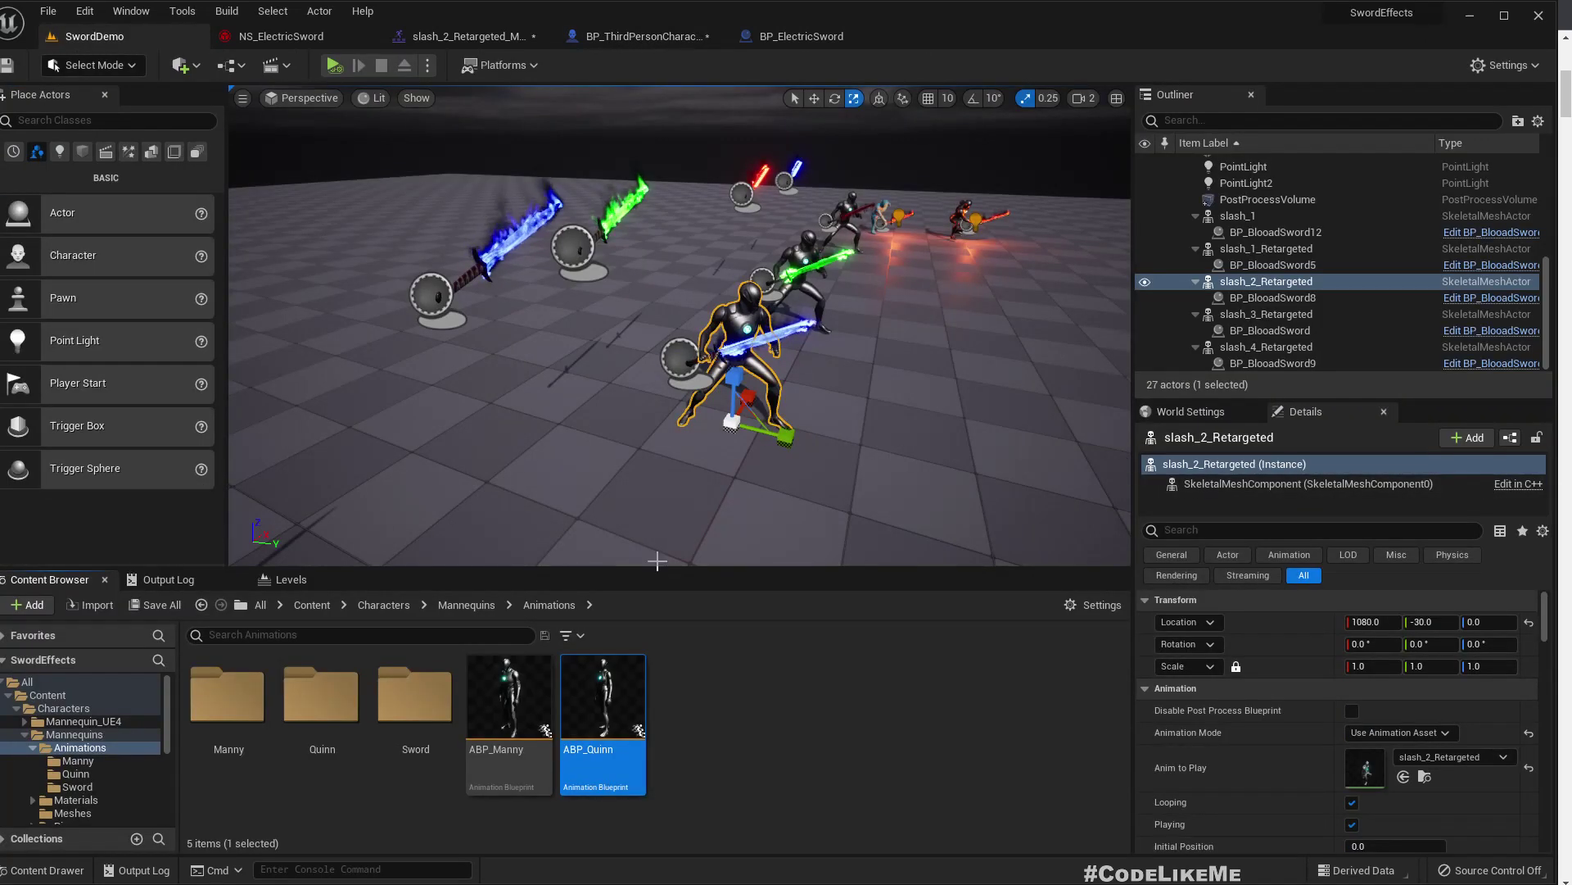
double_click(589, 688)
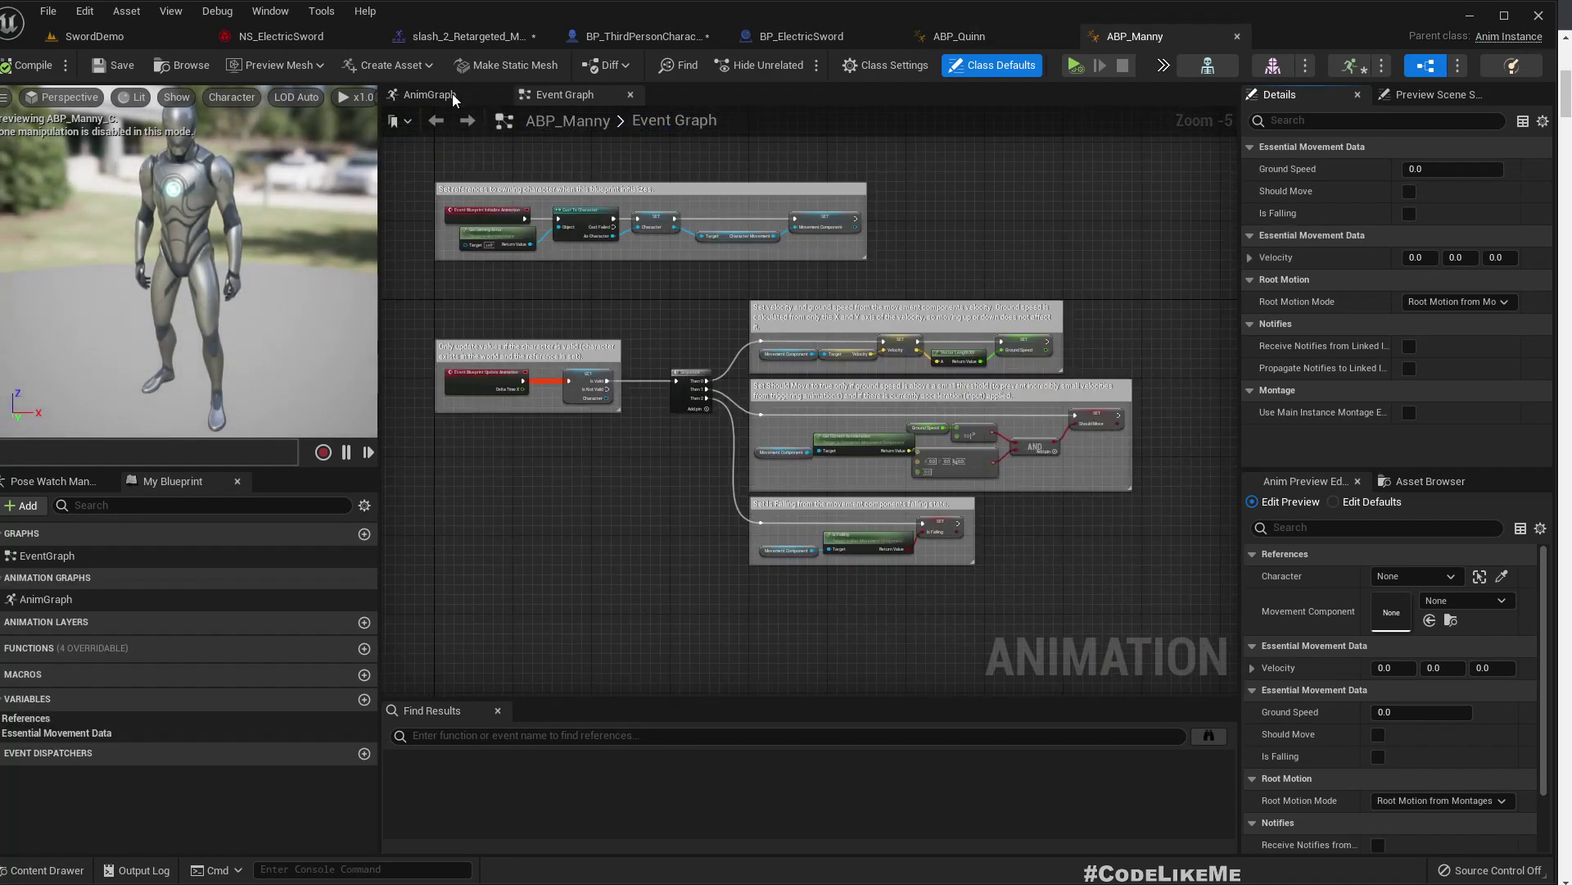
left_click(430, 95)
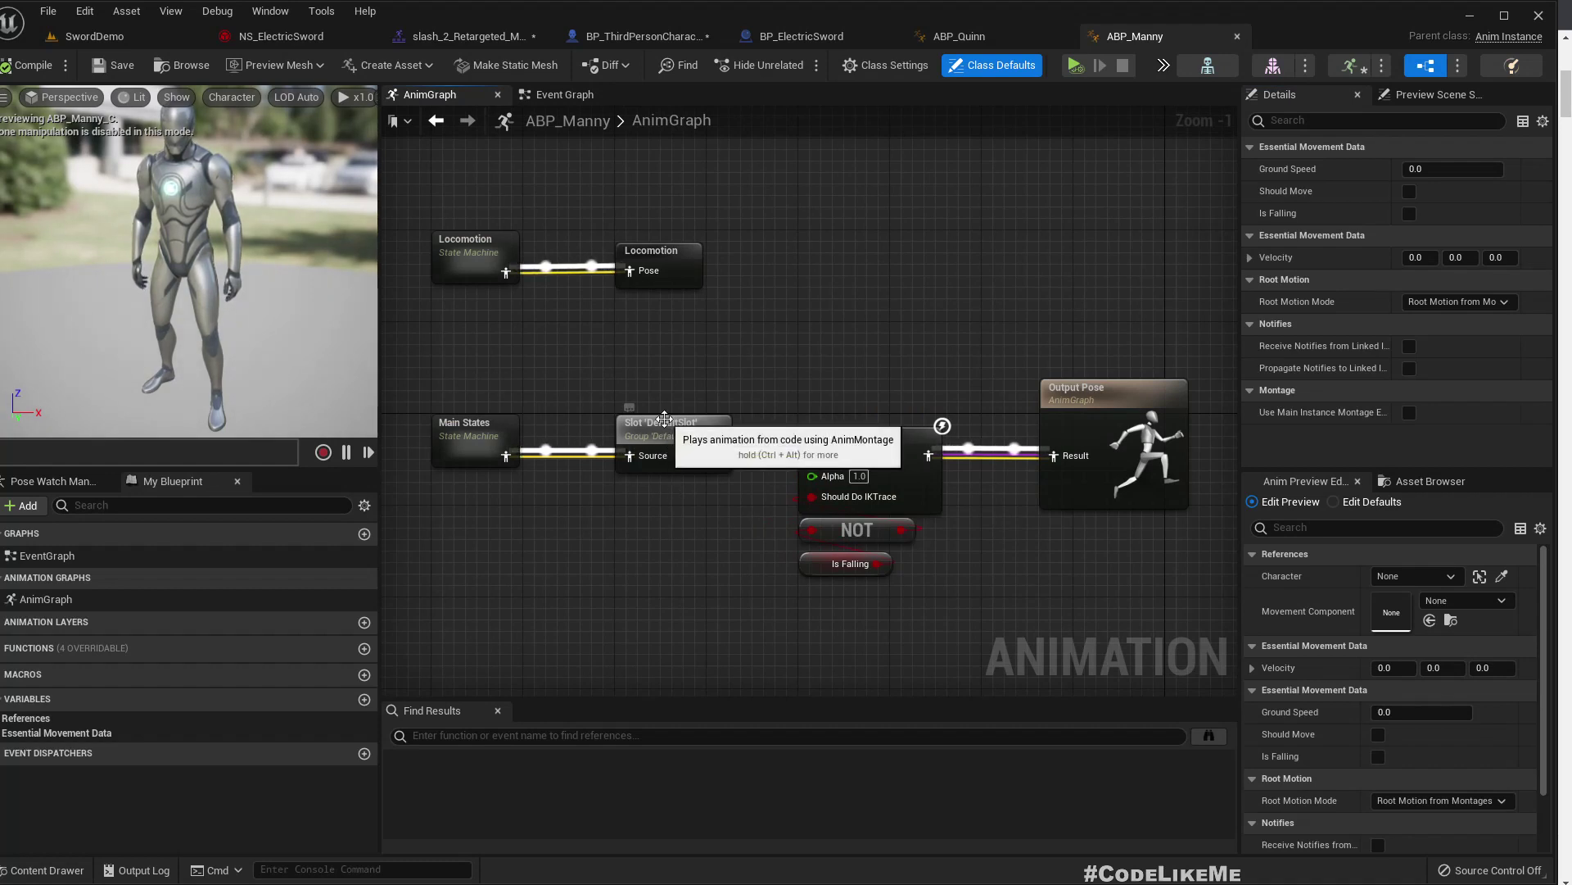
left_click(667, 444)
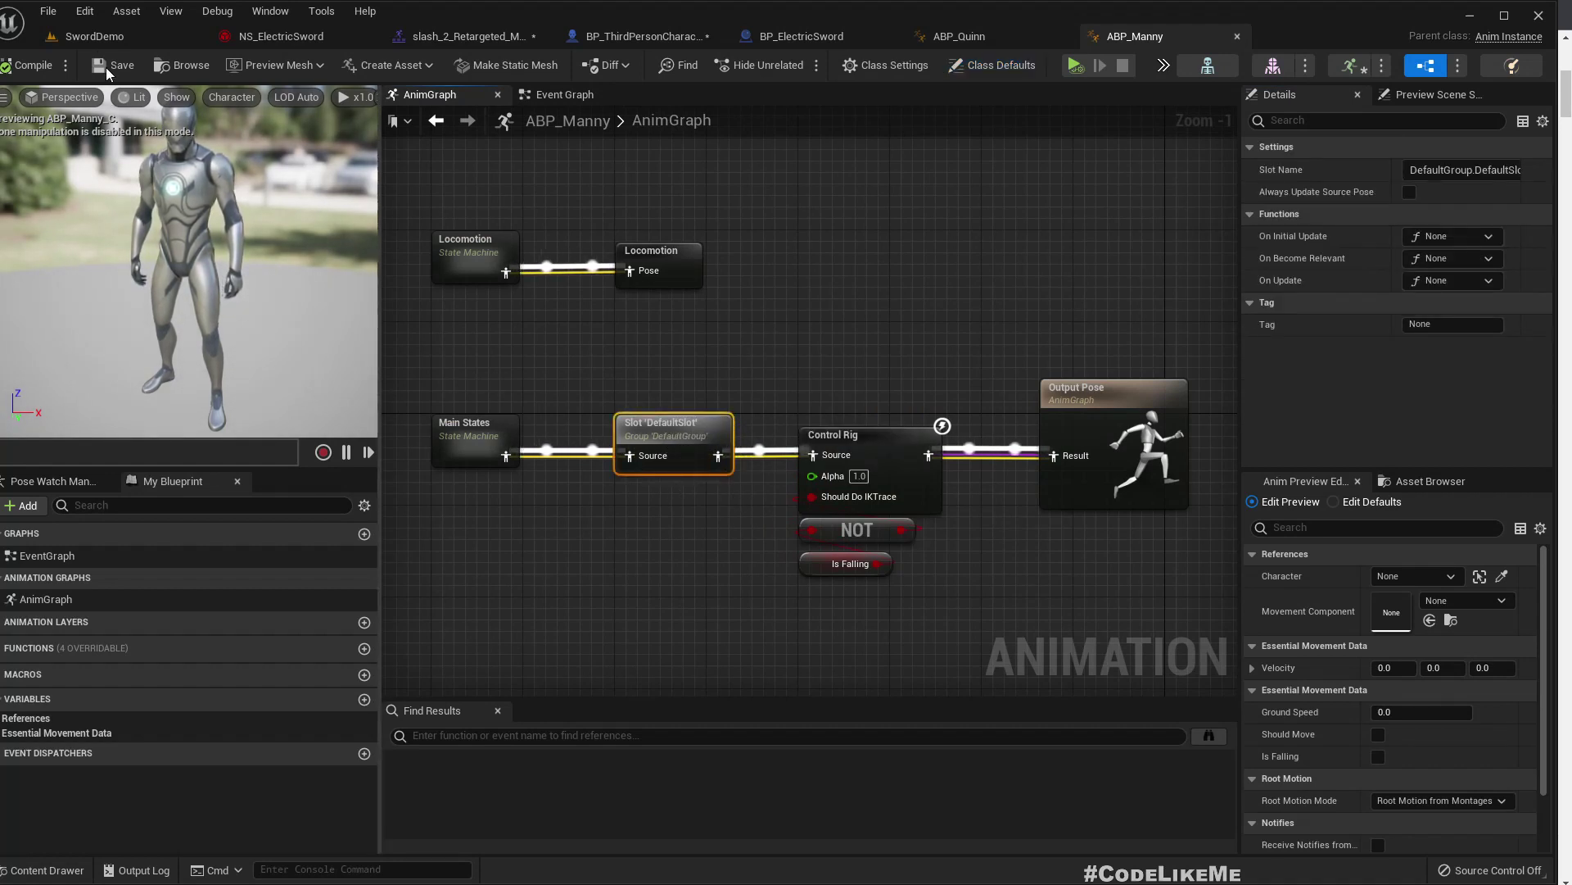
left_click(82, 33)
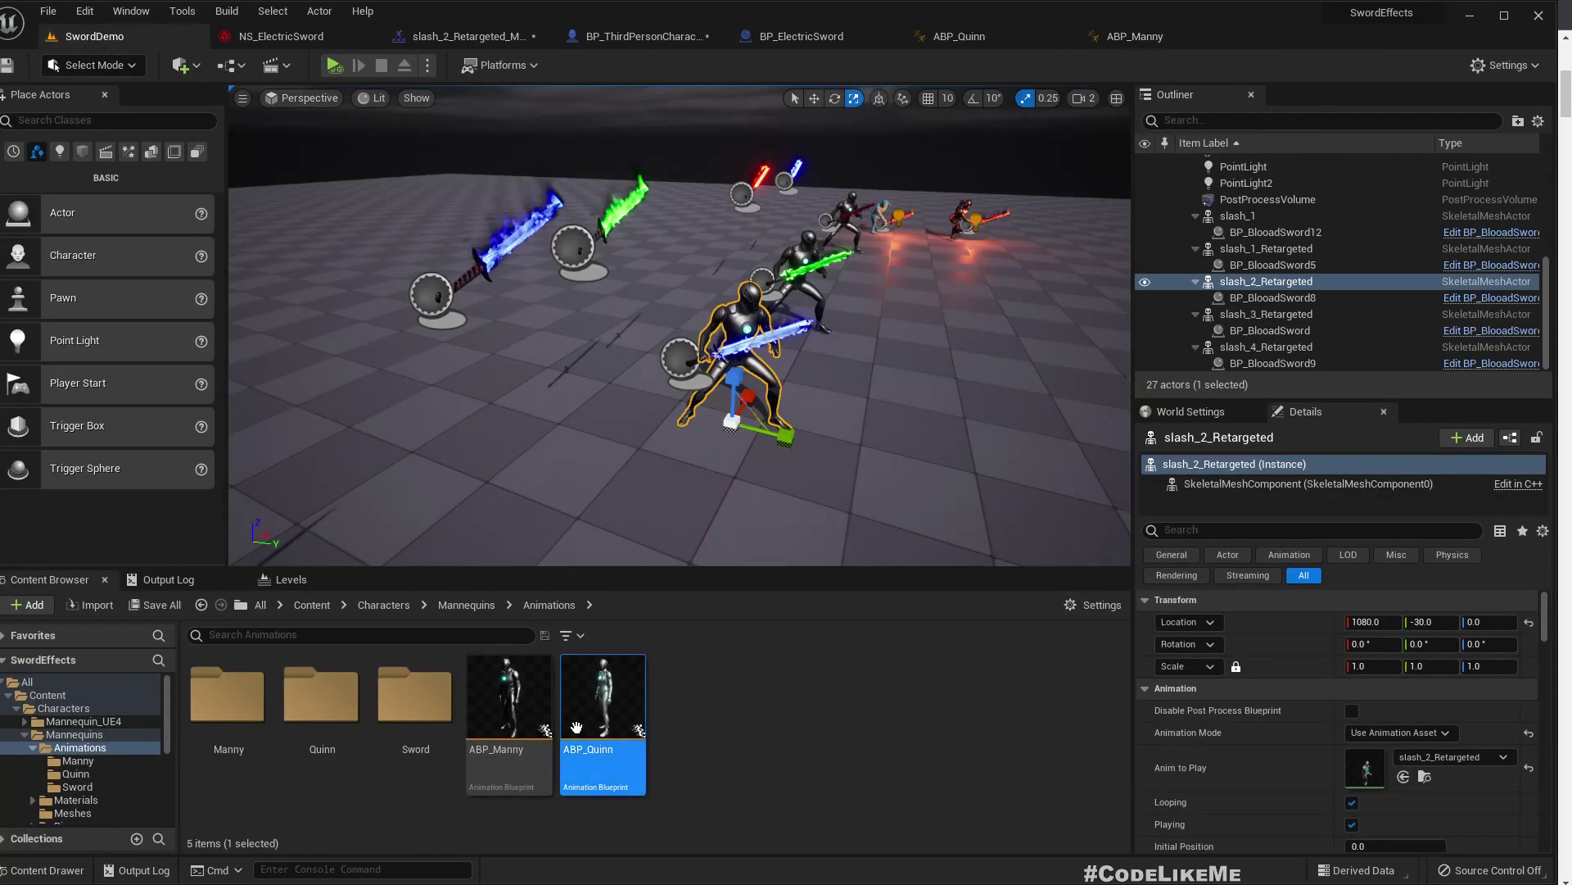
Locate the BP_ThirdPersonCharacter asset, place it on the SwordDemo floor beside the slash_2_Retargeted figure, and rotate it to face the viewport
left_click(647, 37)
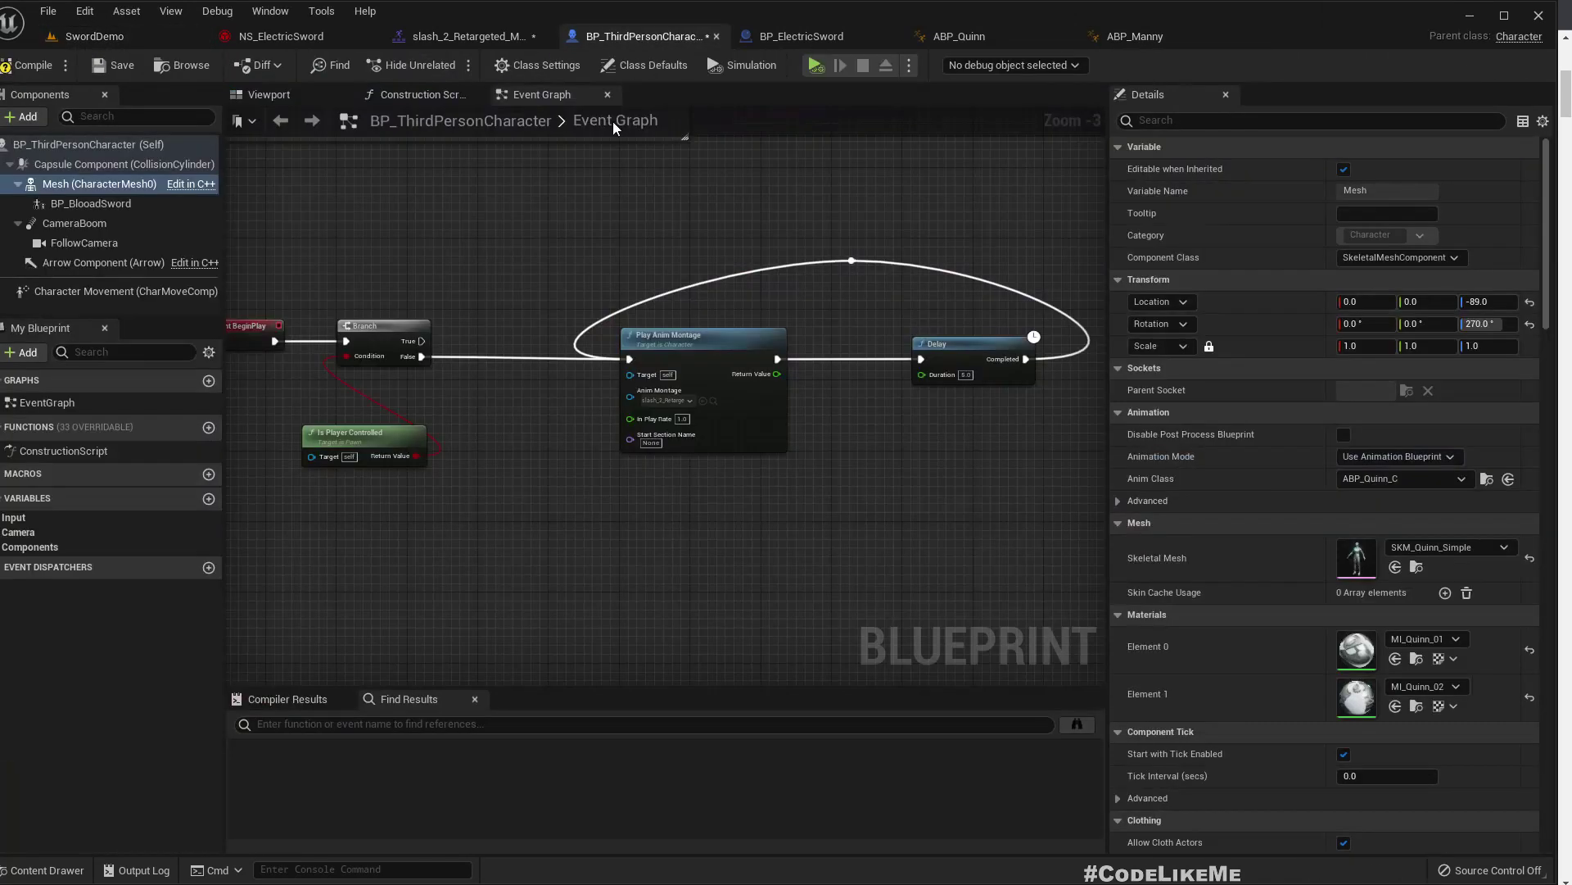
left_click(168, 69)
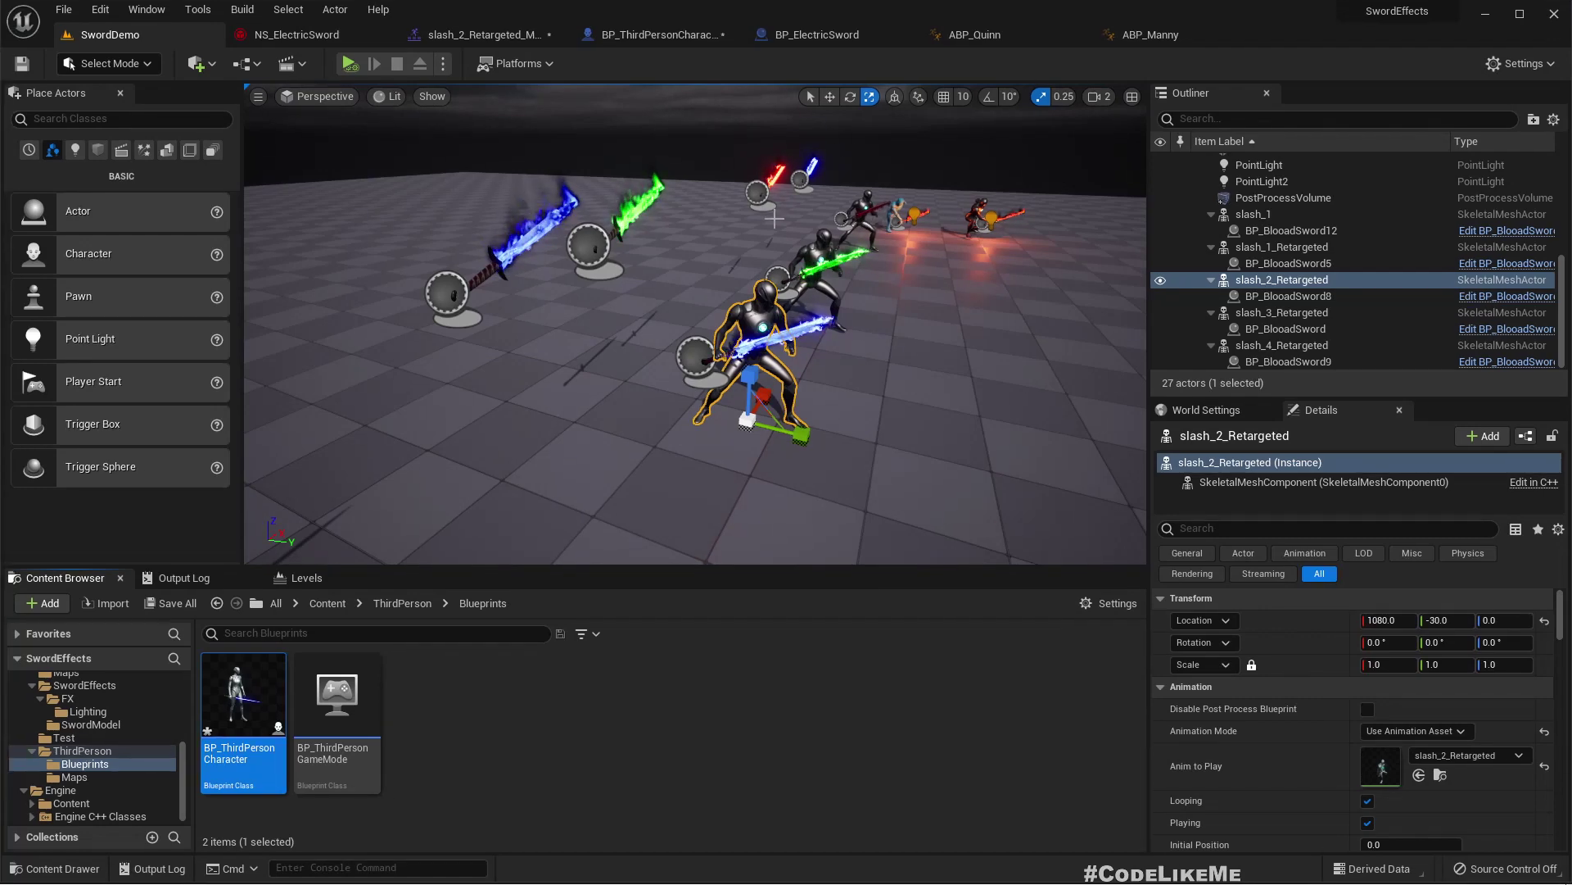
mouse_move(574, 393)
right_mouse_down()
mouse_move(573, 369)
mouse_move(593, 378)
mouse_move(566, 381)
mouse_move(602, 385)
mouse_move(573, 393)
right_mouse_up()
left_click_drag(243, 696, 809, 427)
right_click_drag(747, 439, 799, 454)
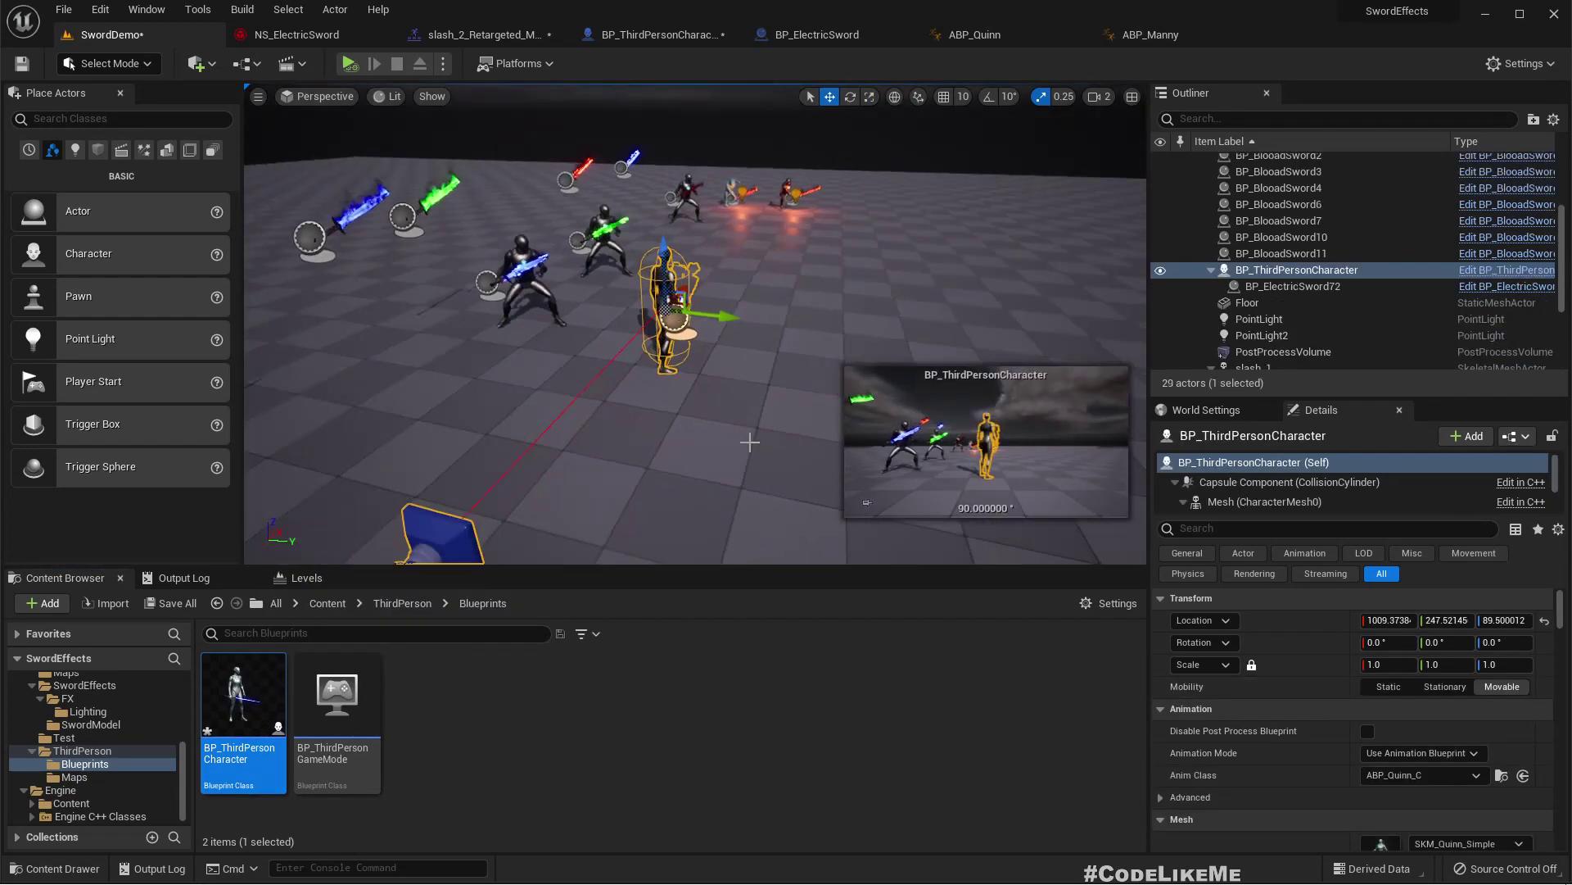
key("e")
left_click_drag(702, 341, 708, 380)
right_click_drag(885, 288, 903, 250)
Set SwordDemo's GameMode Override to None, run the level to watch the placed character's sword swing, and stop it
left_click(915, 296)
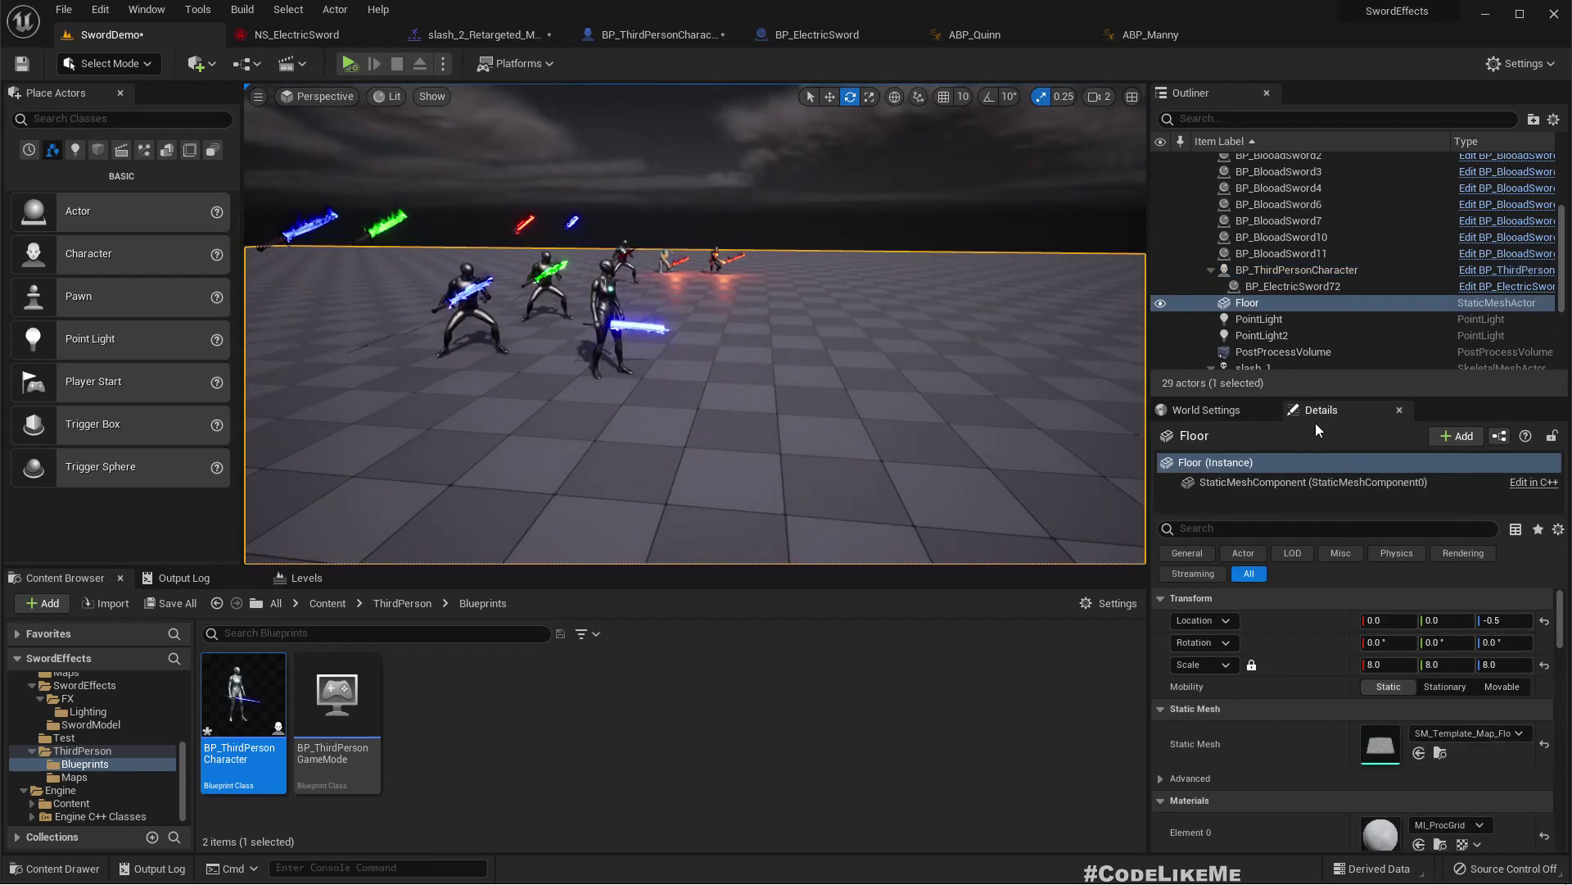
left_click(1231, 416)
scroll(1425, 690, "down", 5)
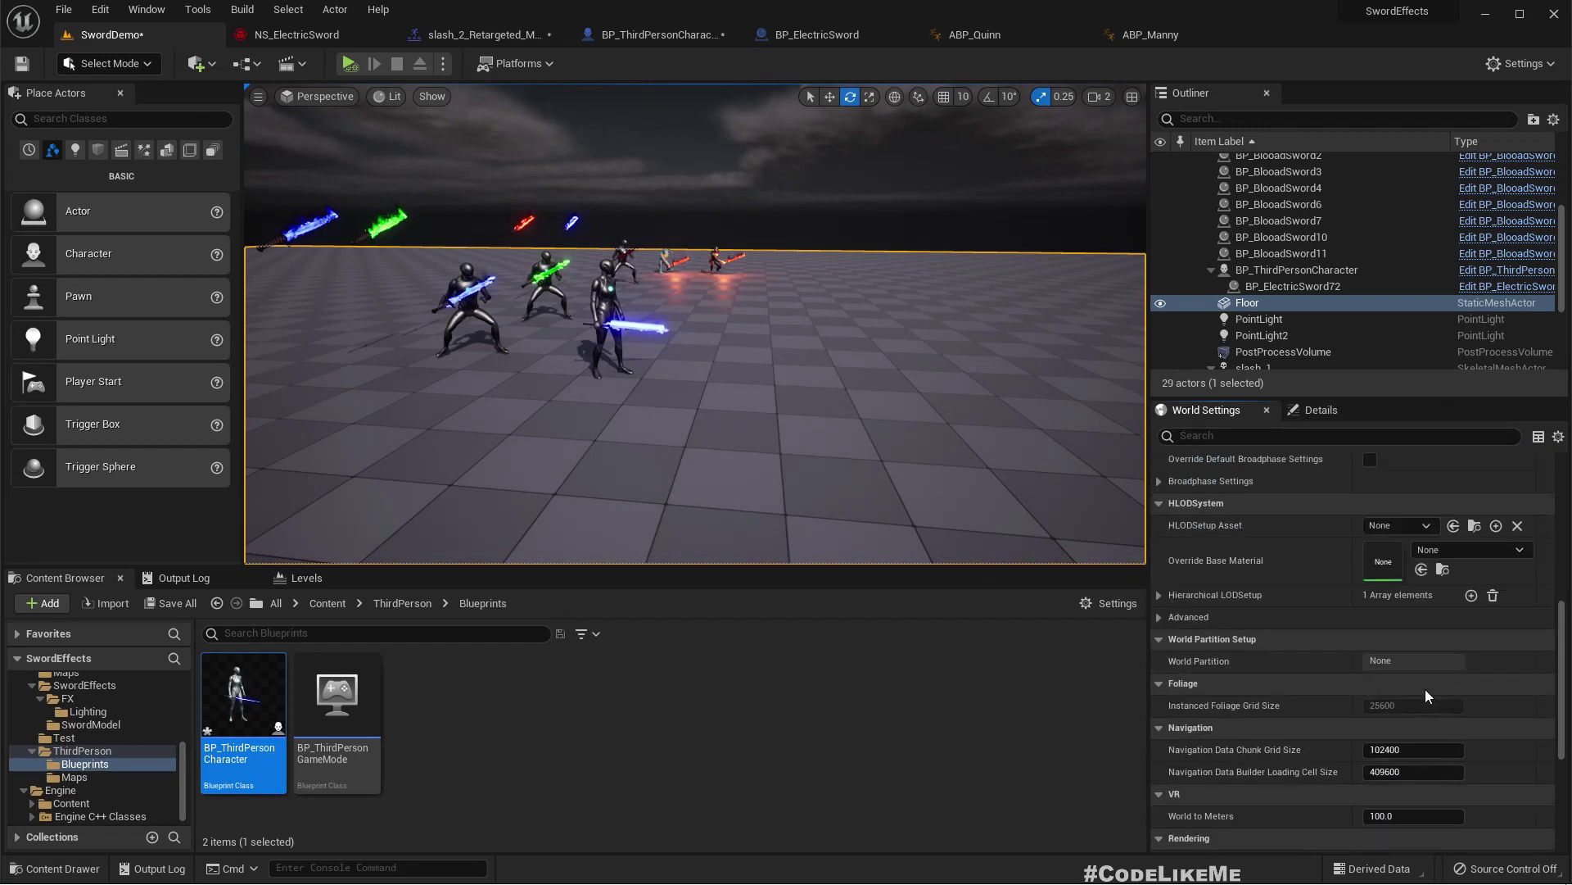
scroll(1427, 695, "up", 3)
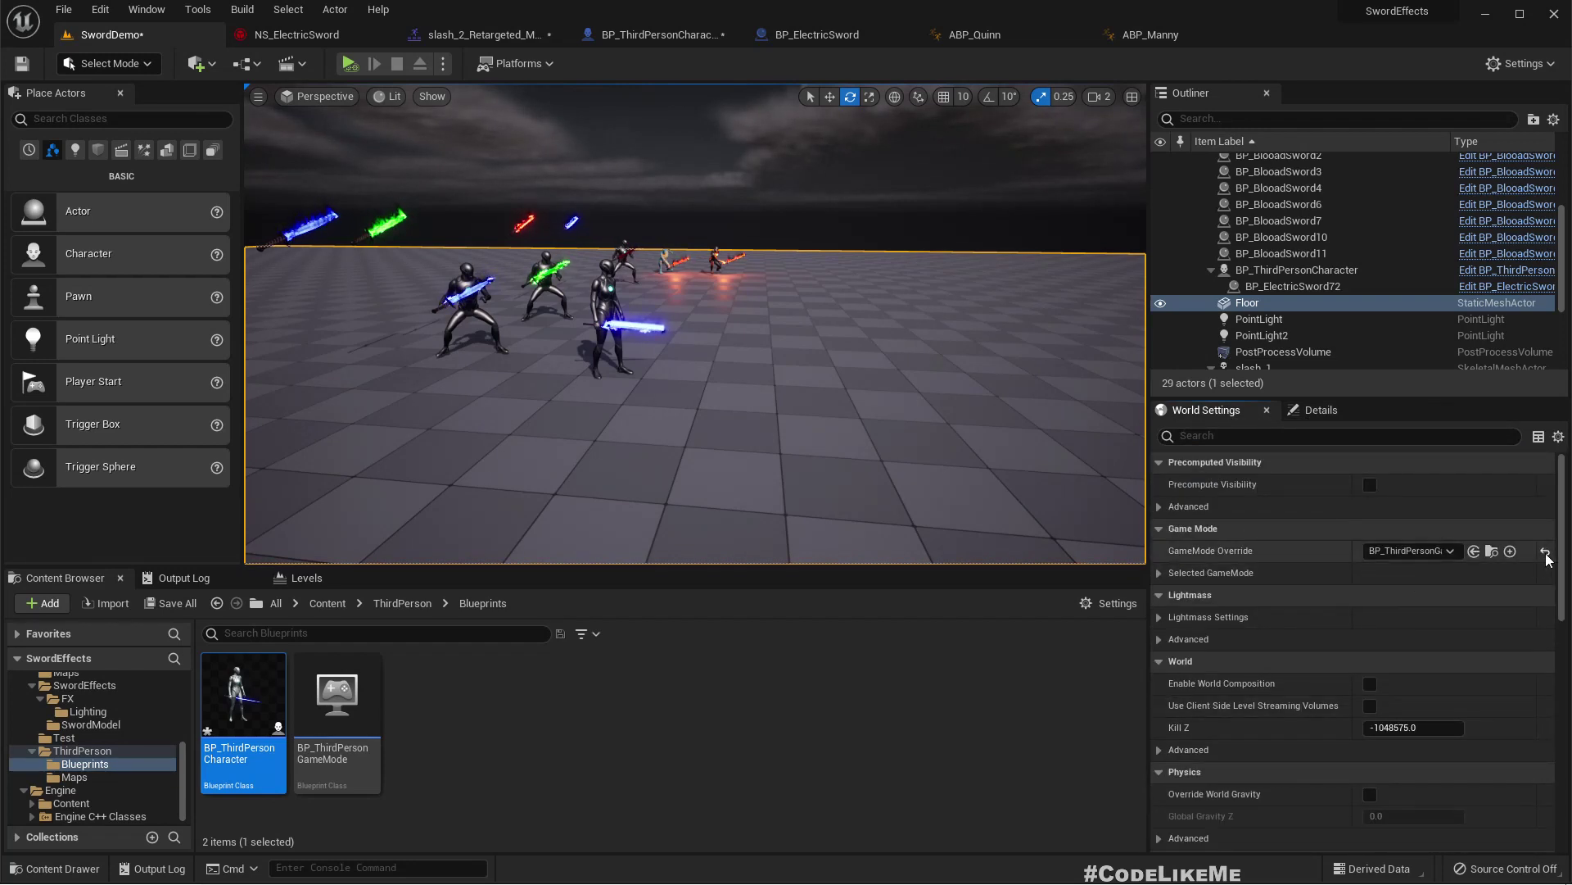
left_click(1397, 552)
left_click(1392, 568)
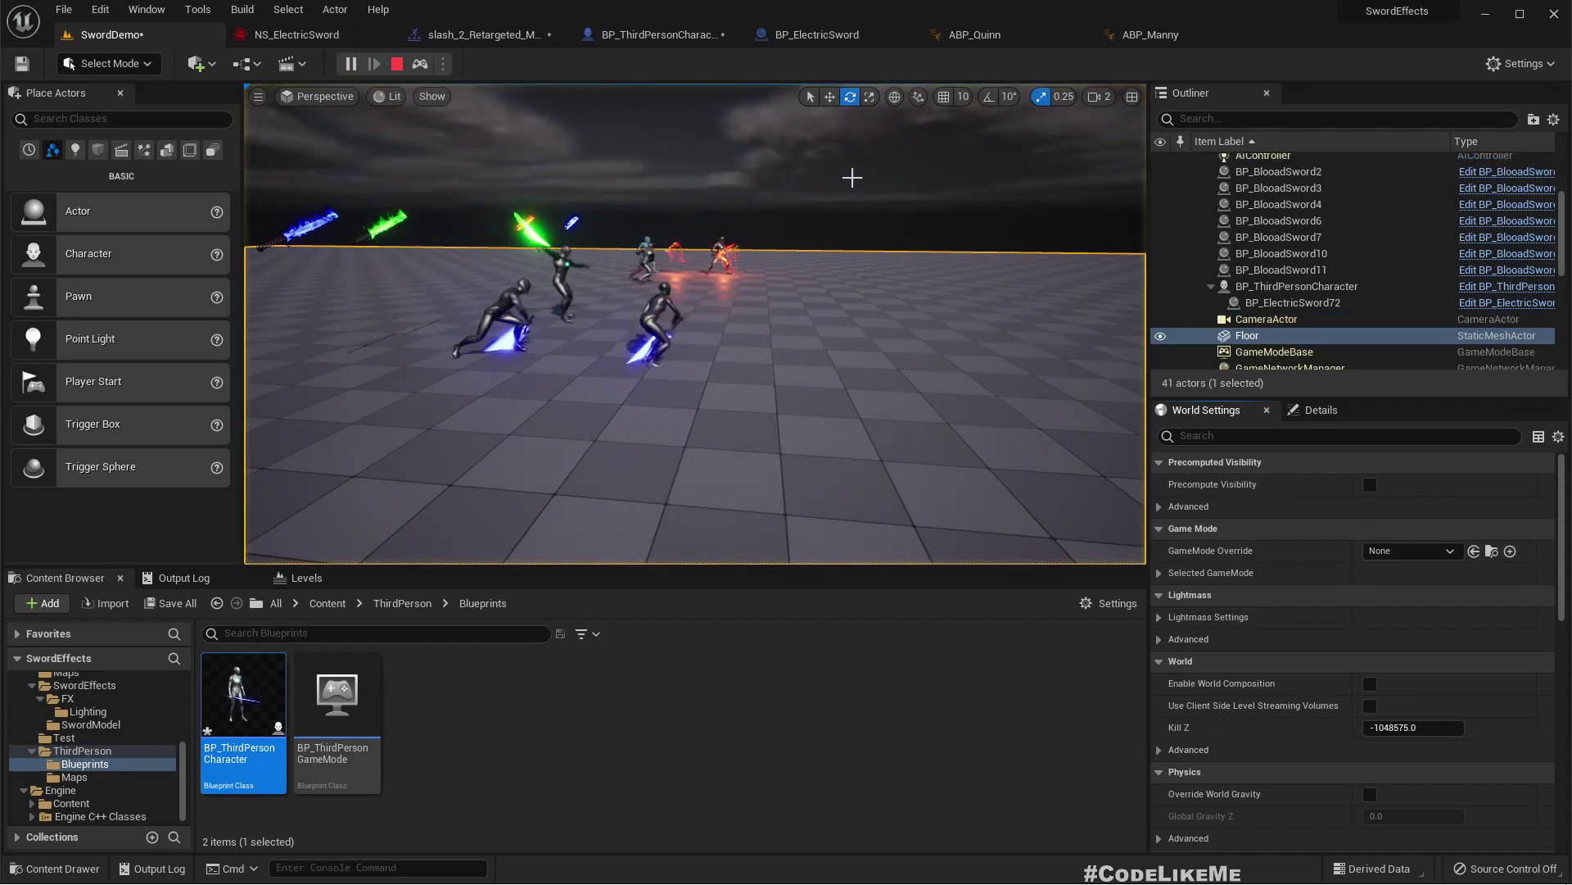
right_click_drag(850, 175, 853, 182)
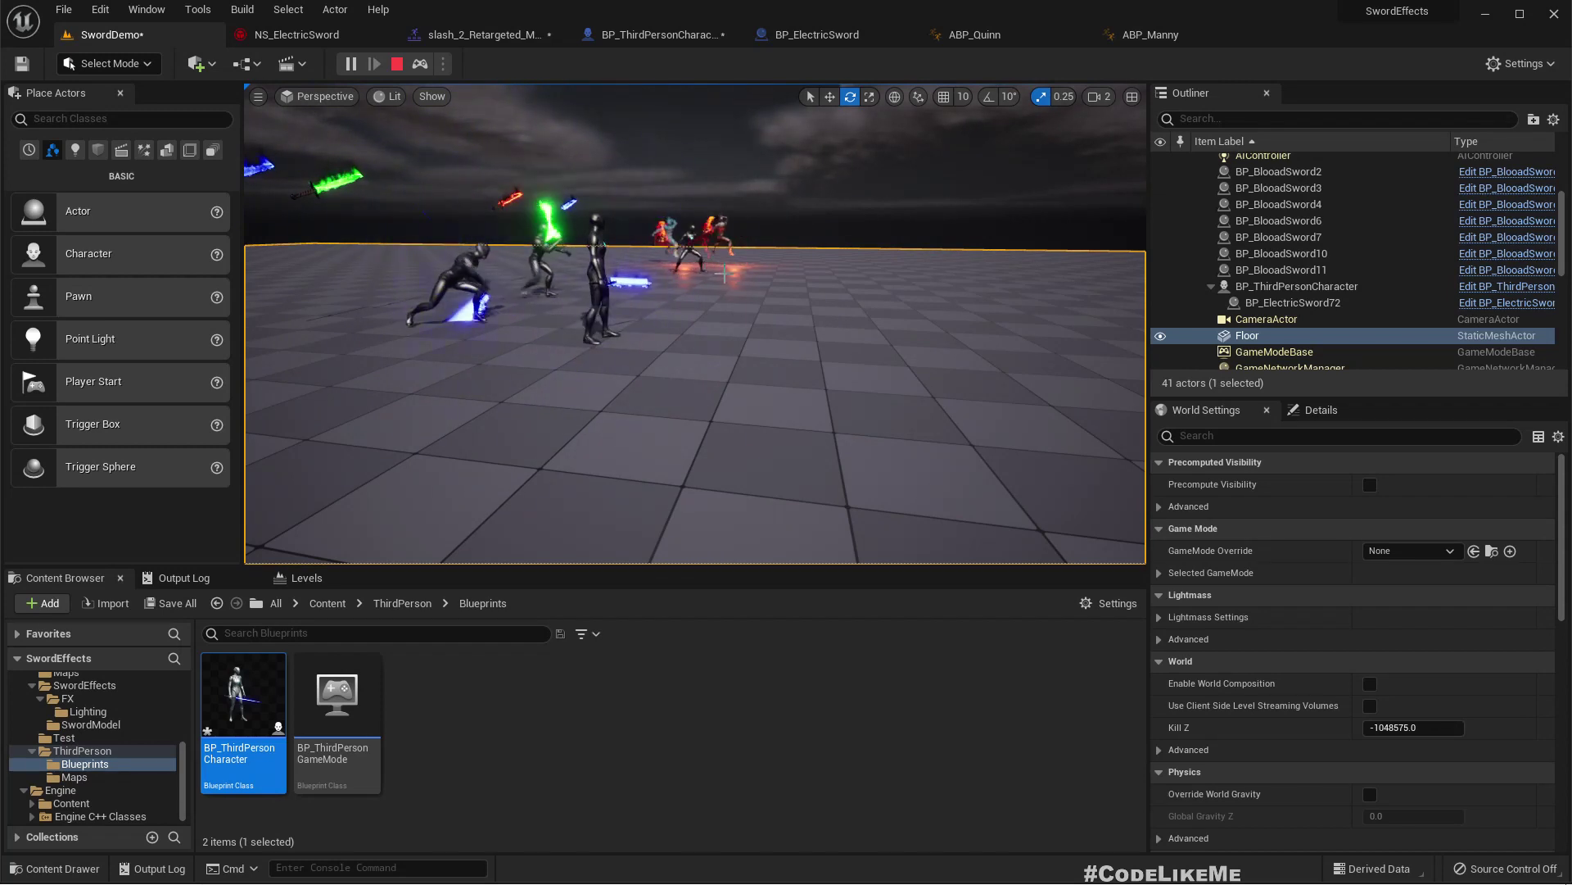
key("Escape")
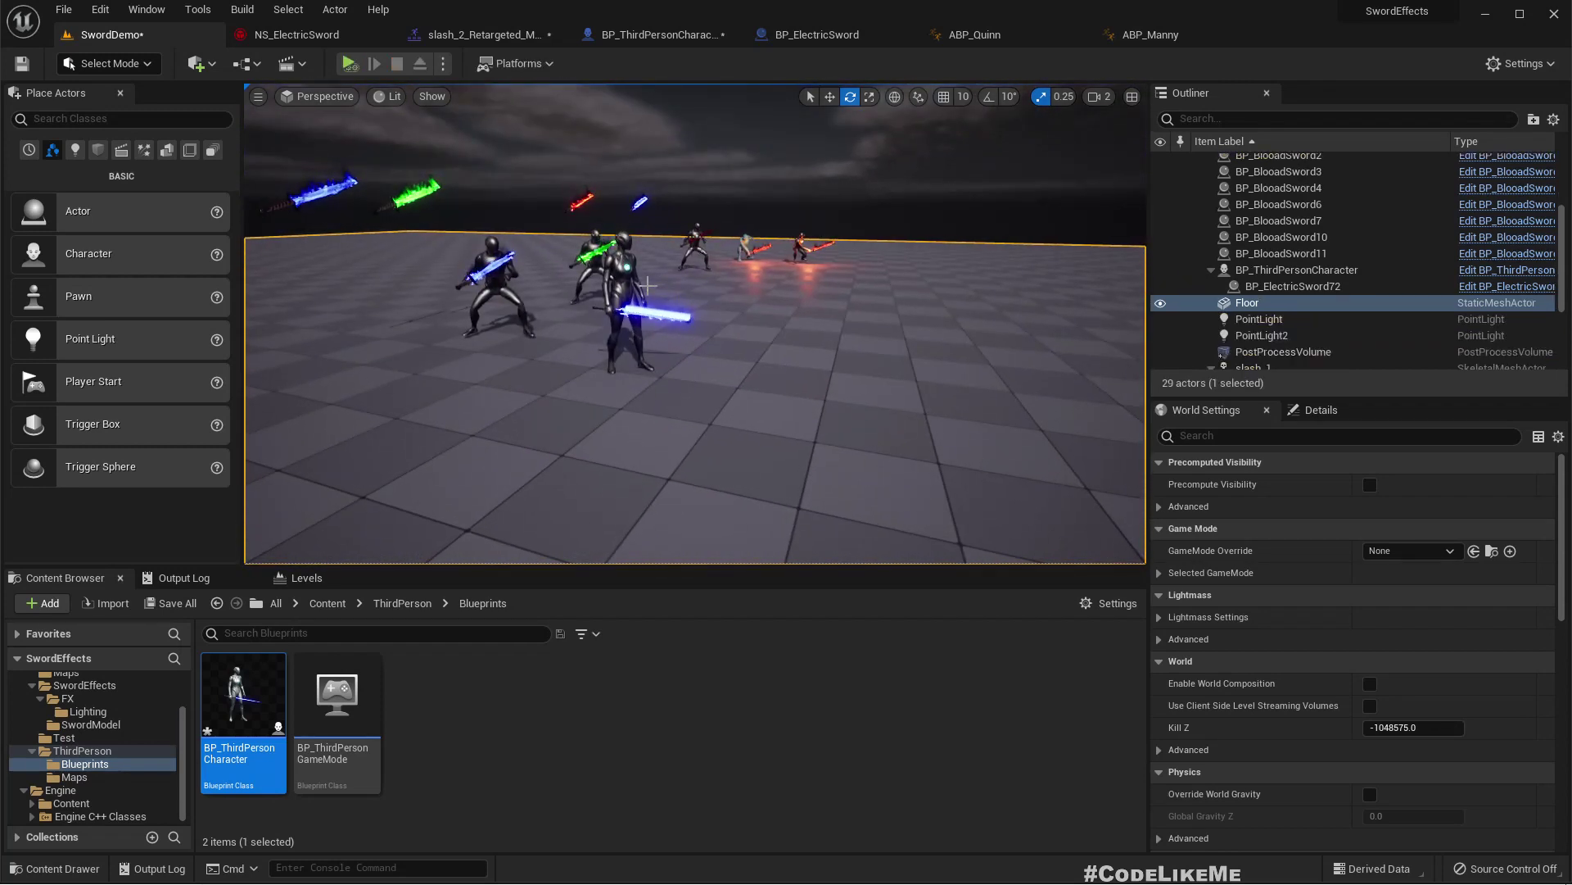
Run SwordDemo to watch the placed BP_ThirdPersonCharacter's slash from a closer viewpoint, and stop it
left_click(620, 277)
key("w")
right_click_drag(620, 277, 610, 274)
right_click_drag(725, 190, 725, 190)
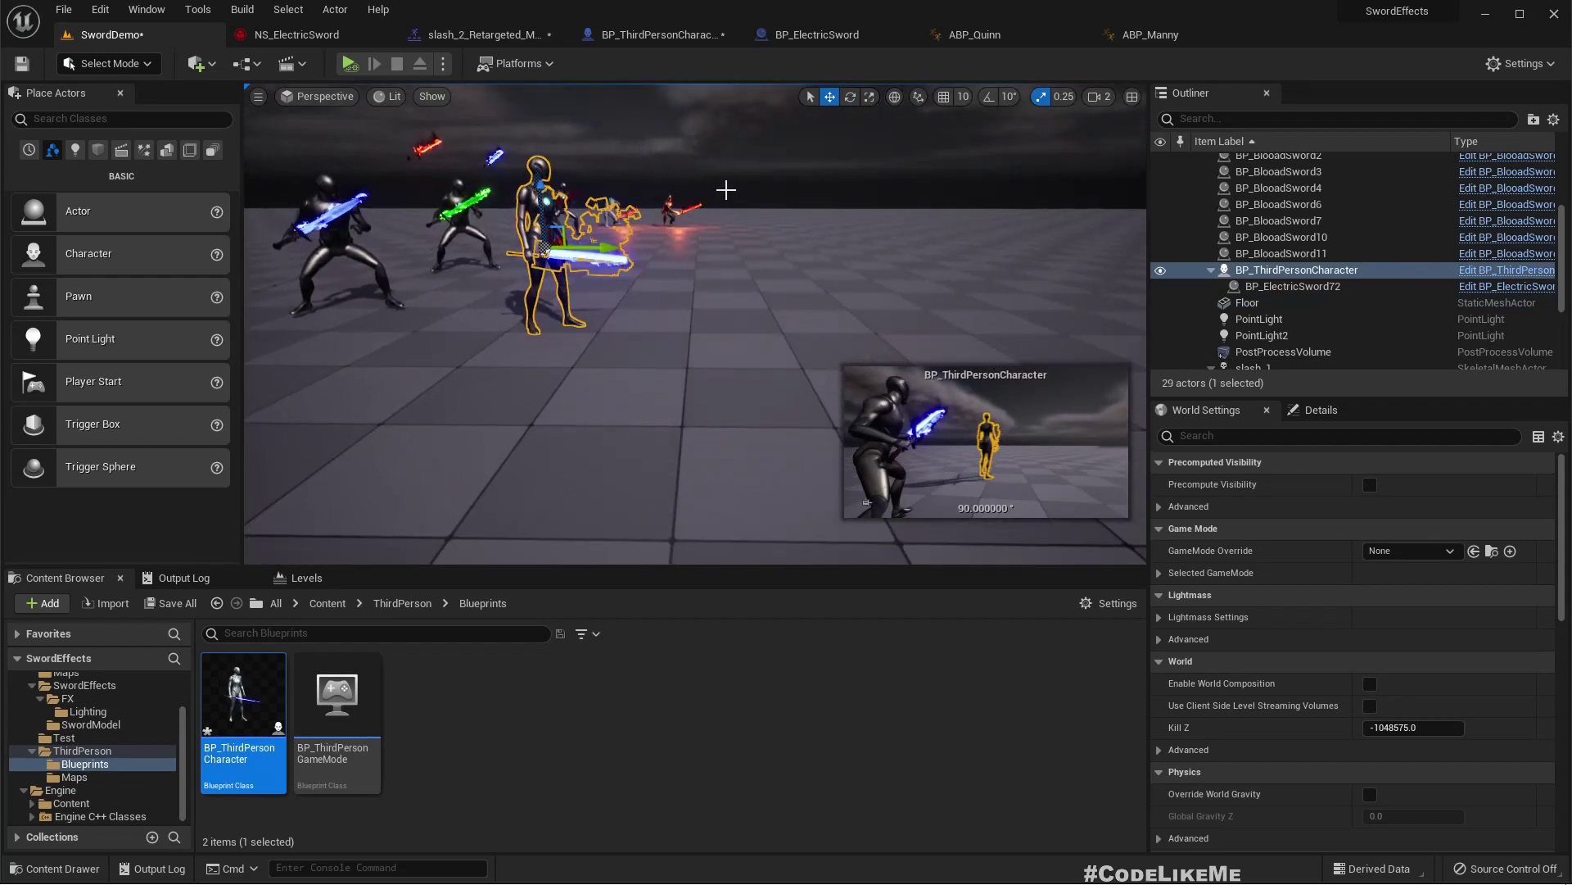
key("alt+p")
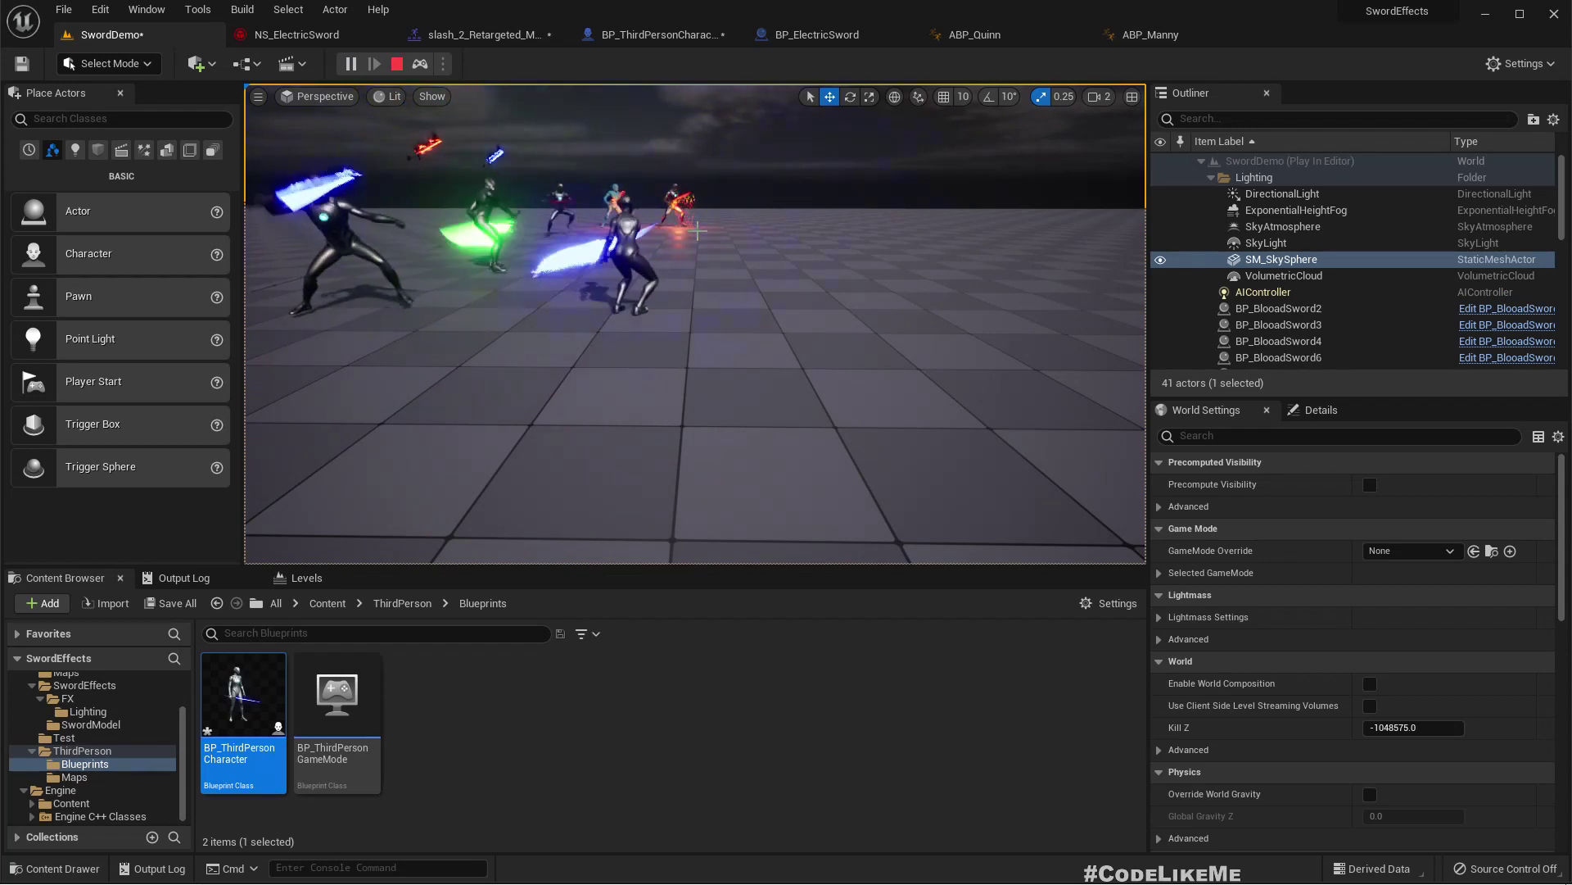
key("Escape")
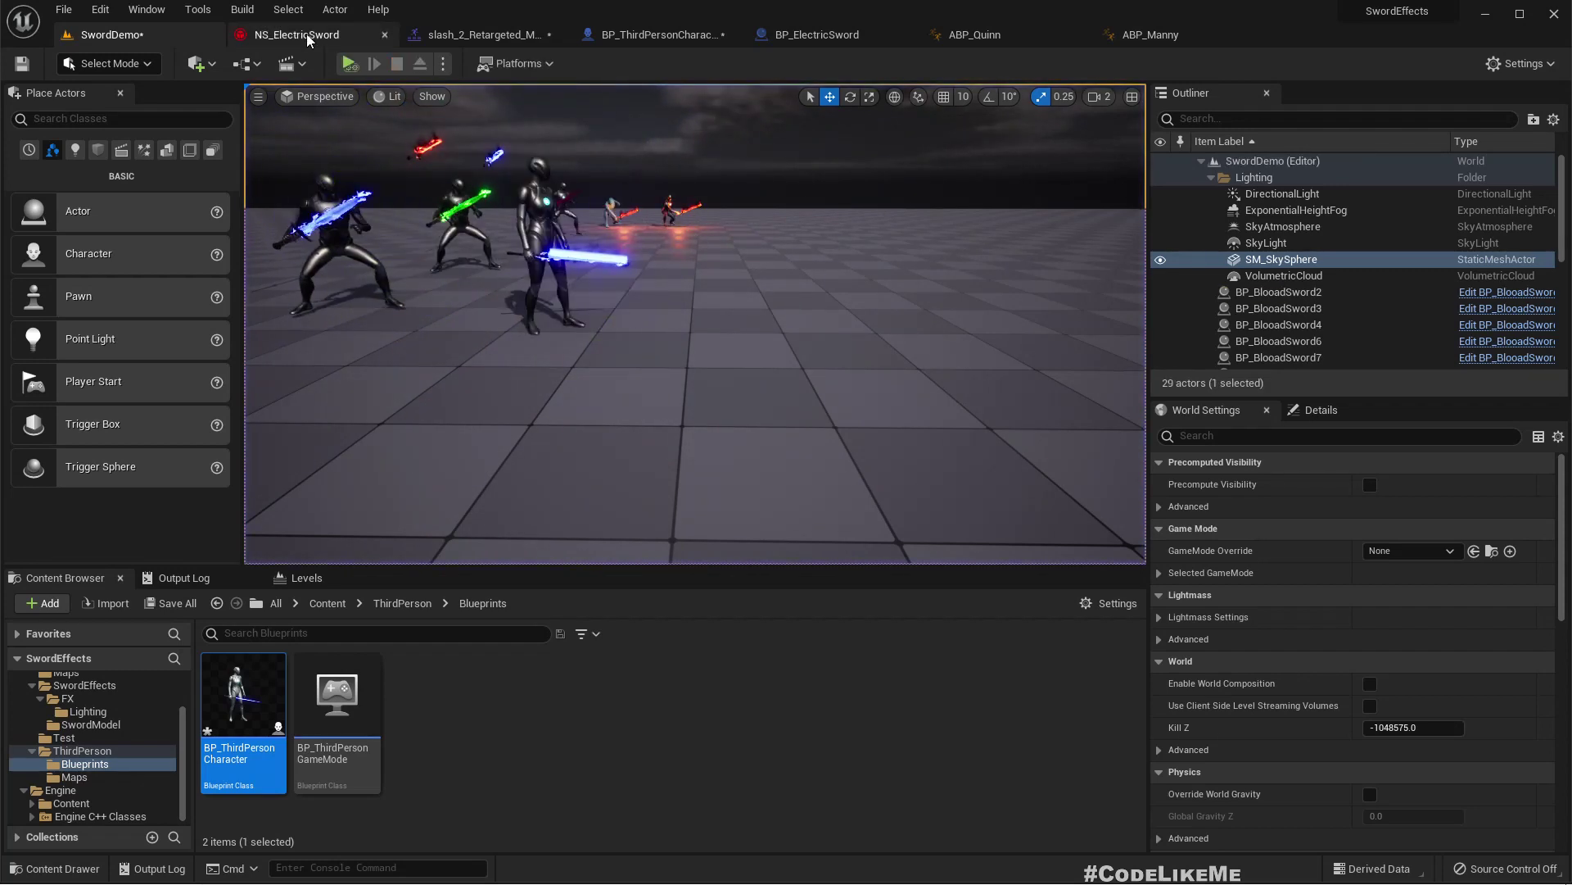
Bypass the Control Rig in ABP_Manny's AnimGraph by moving it and its inputs aside and connecting DefaultSlot directly to Output Pose's Result
left_click(1017, 35)
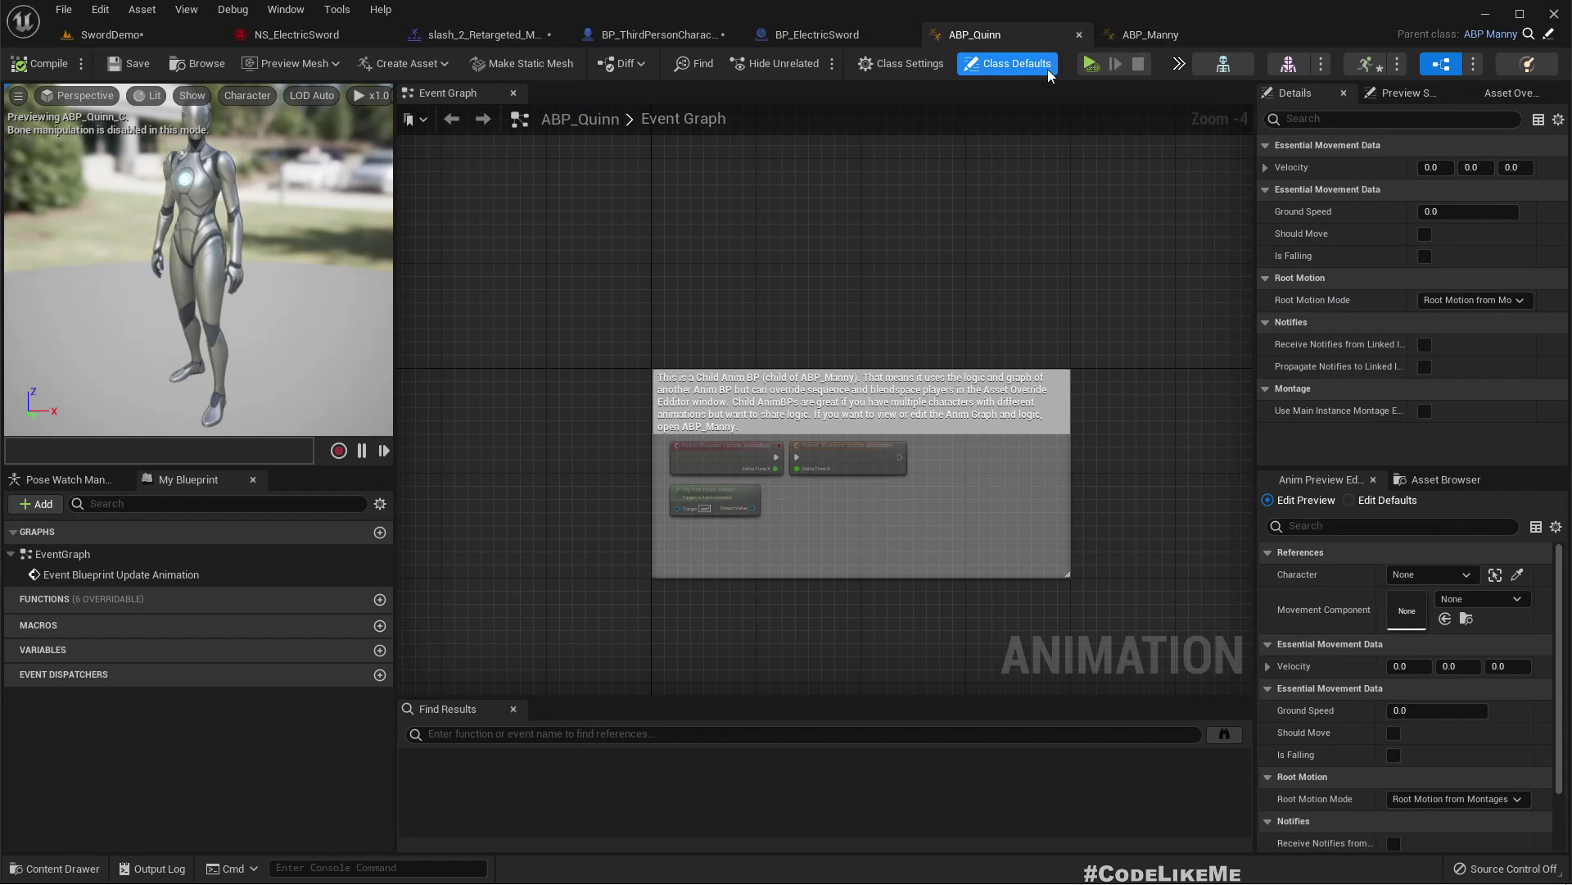
left_click(1146, 34)
scroll(912, 343, "up", 2)
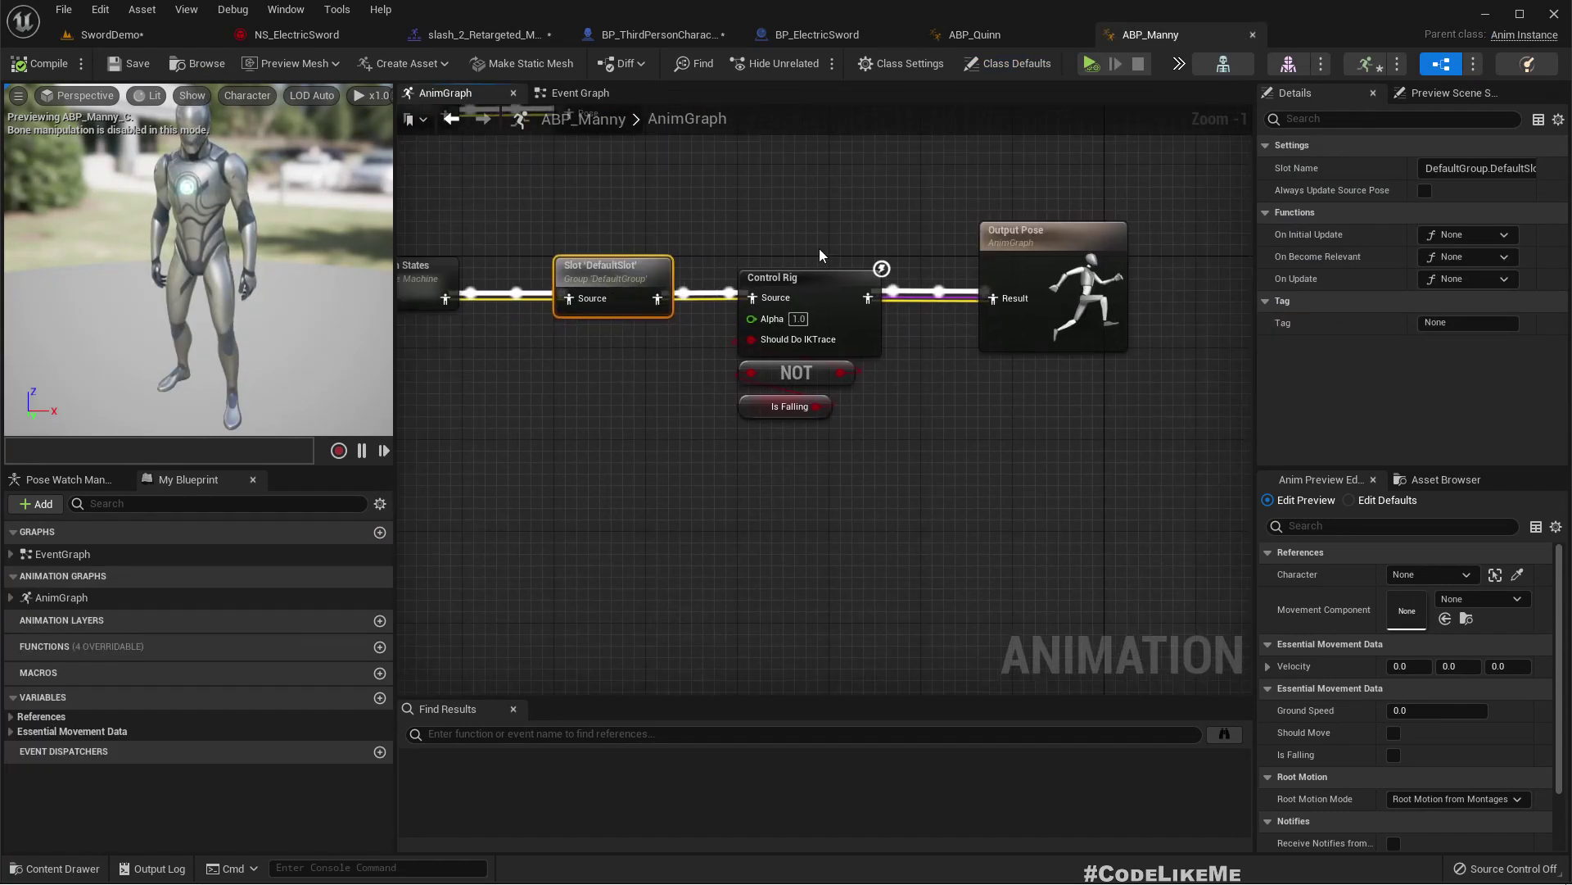
left_click_drag(770, 252, 829, 406)
left_click_drag(806, 274, 806, 354)
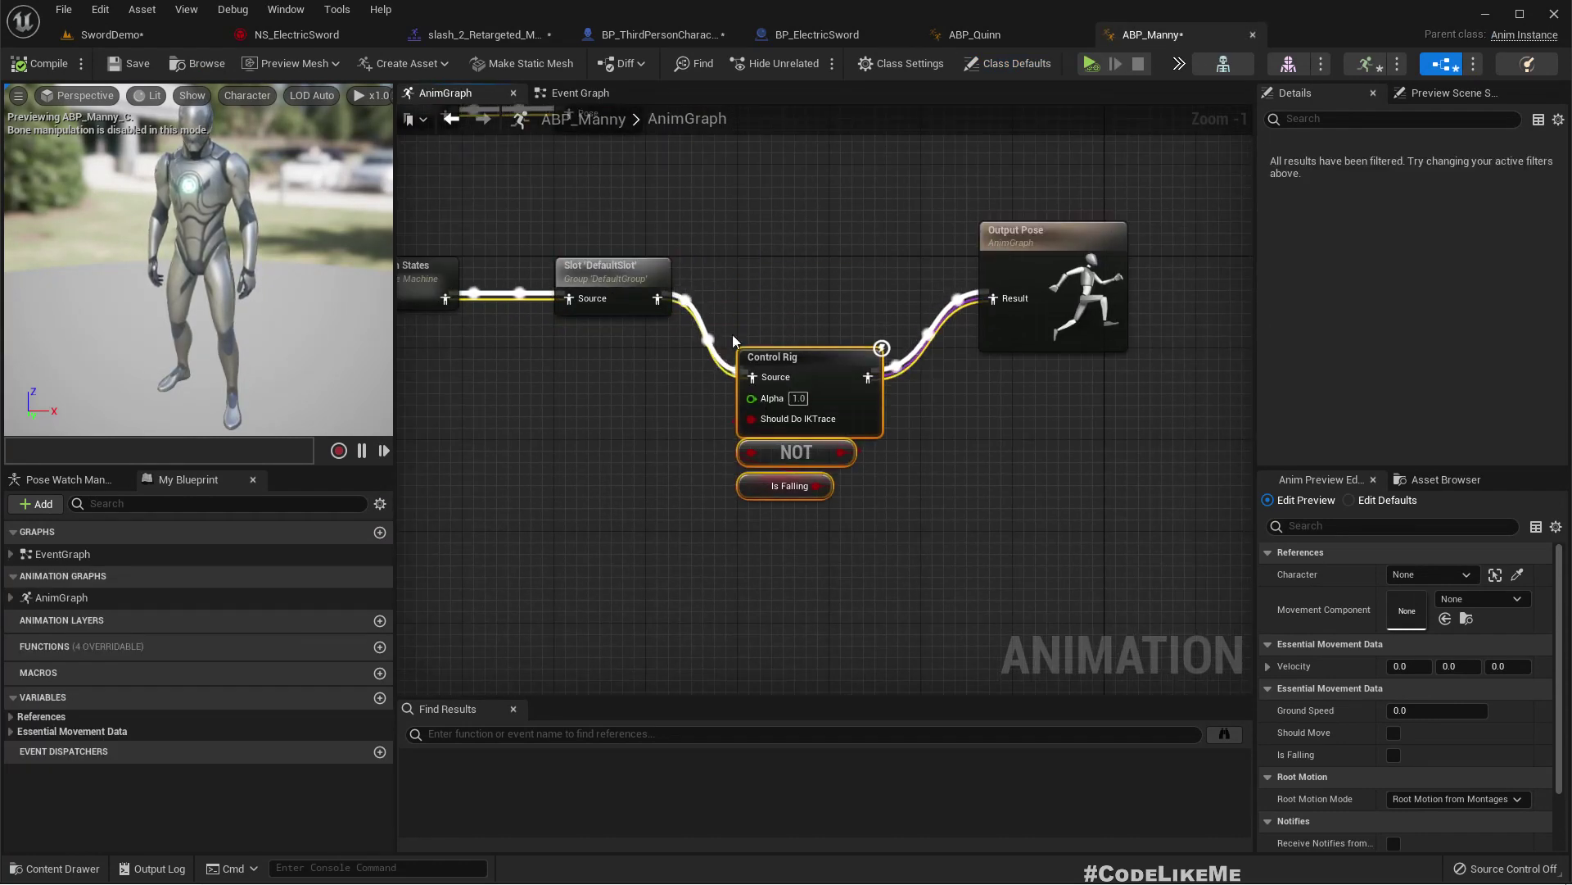
left_click_drag(657, 298, 746, 293)
left_click_drag(977, 294, 997, 297)
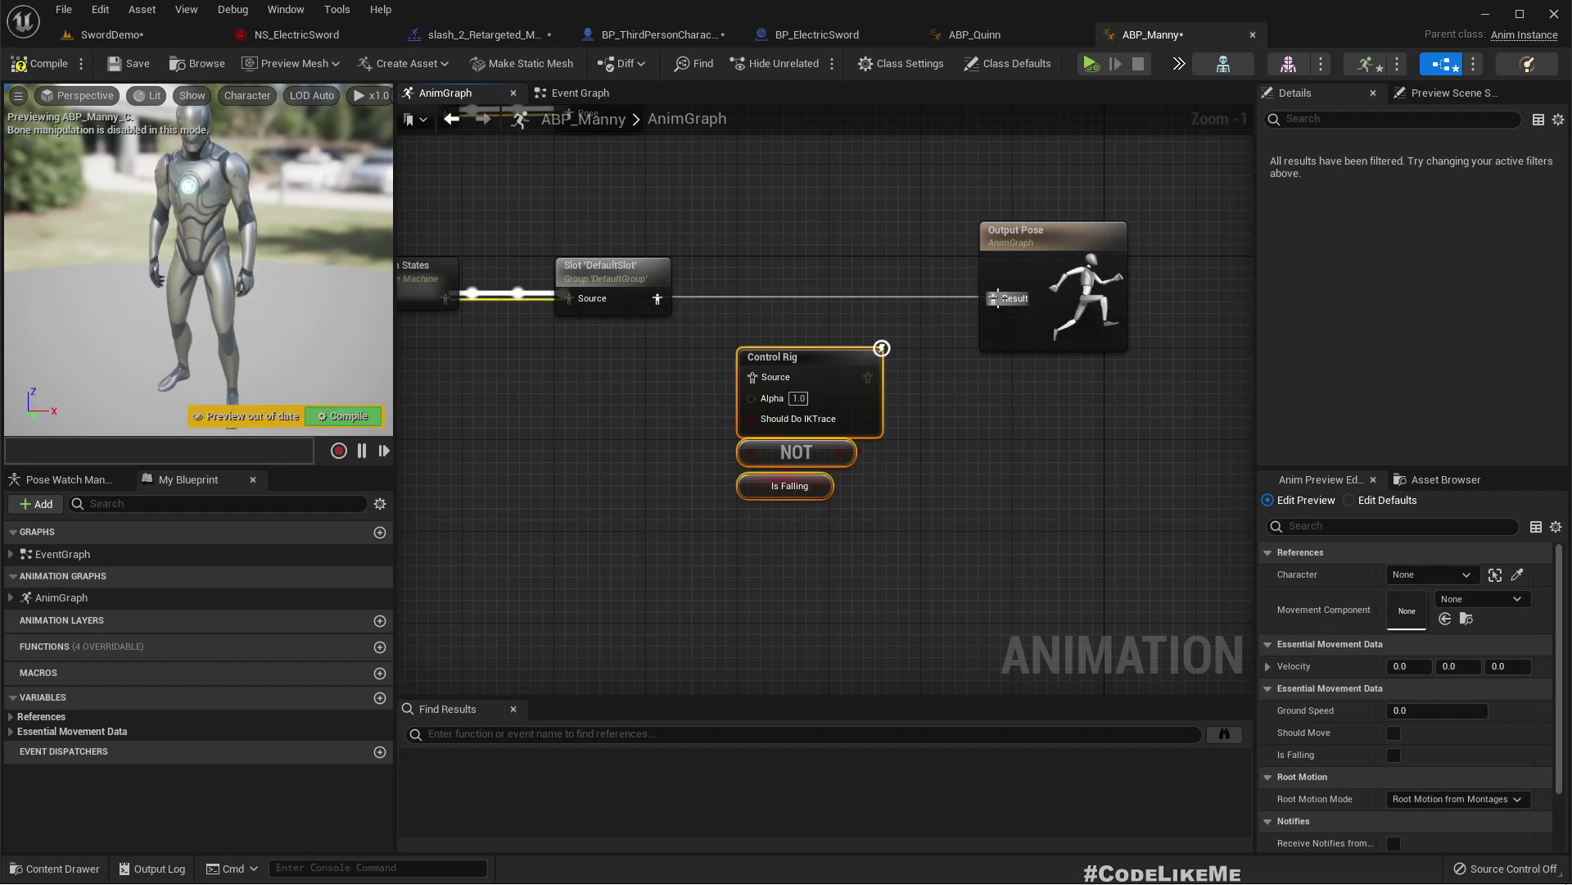
Test-run SwordDemo to check the character's slash, stop it, and move BP_ThirdPersonCharacter sideways along the floor away from the other figures
left_click(116, 35)
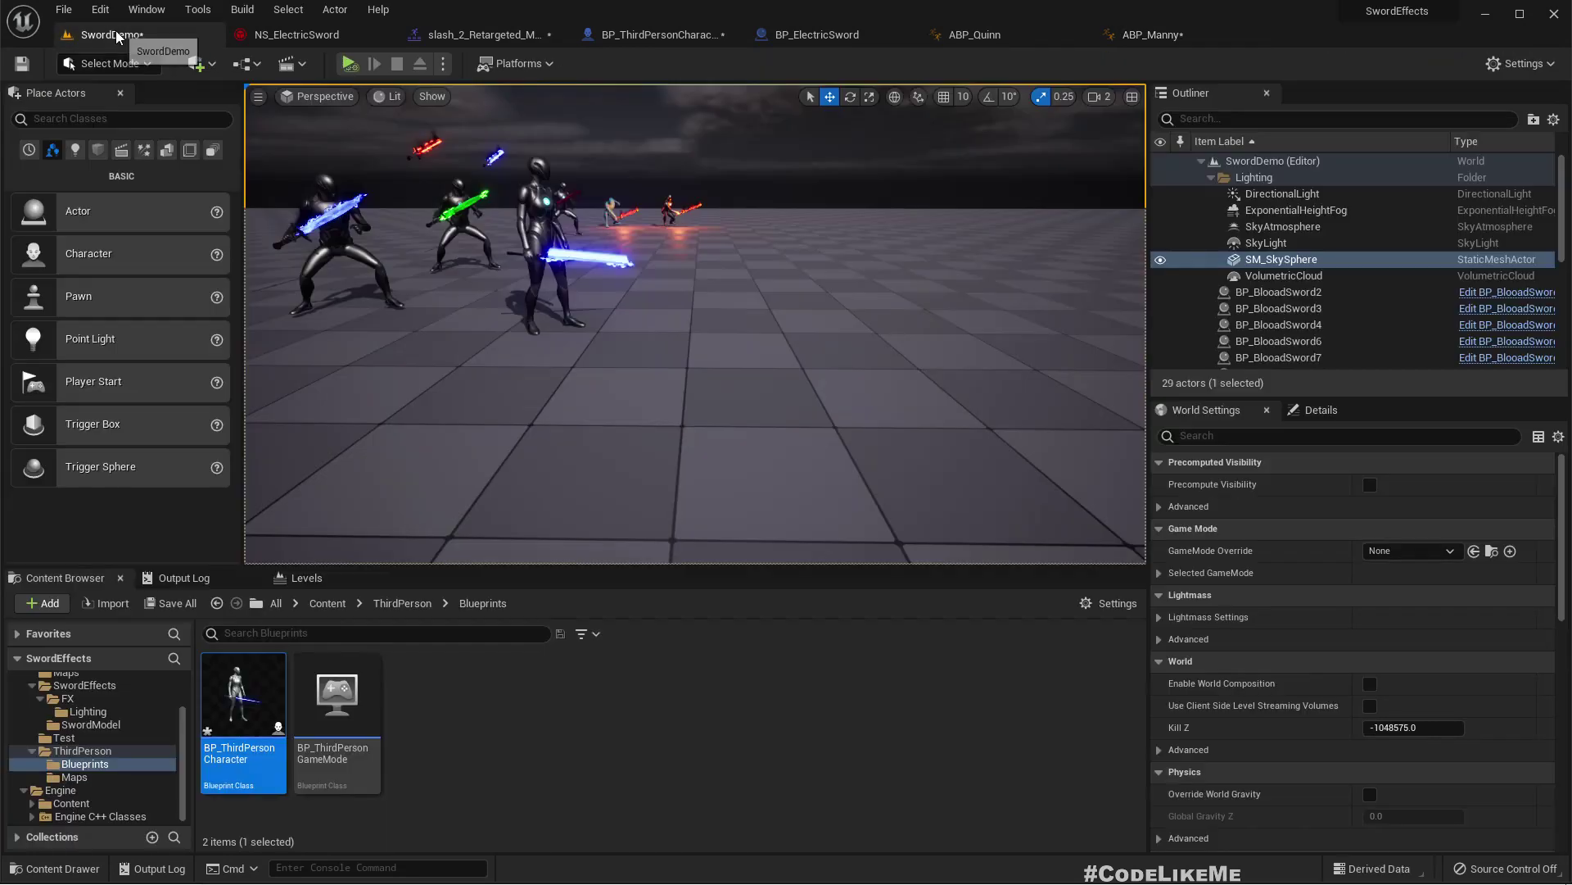
left_click(347, 64)
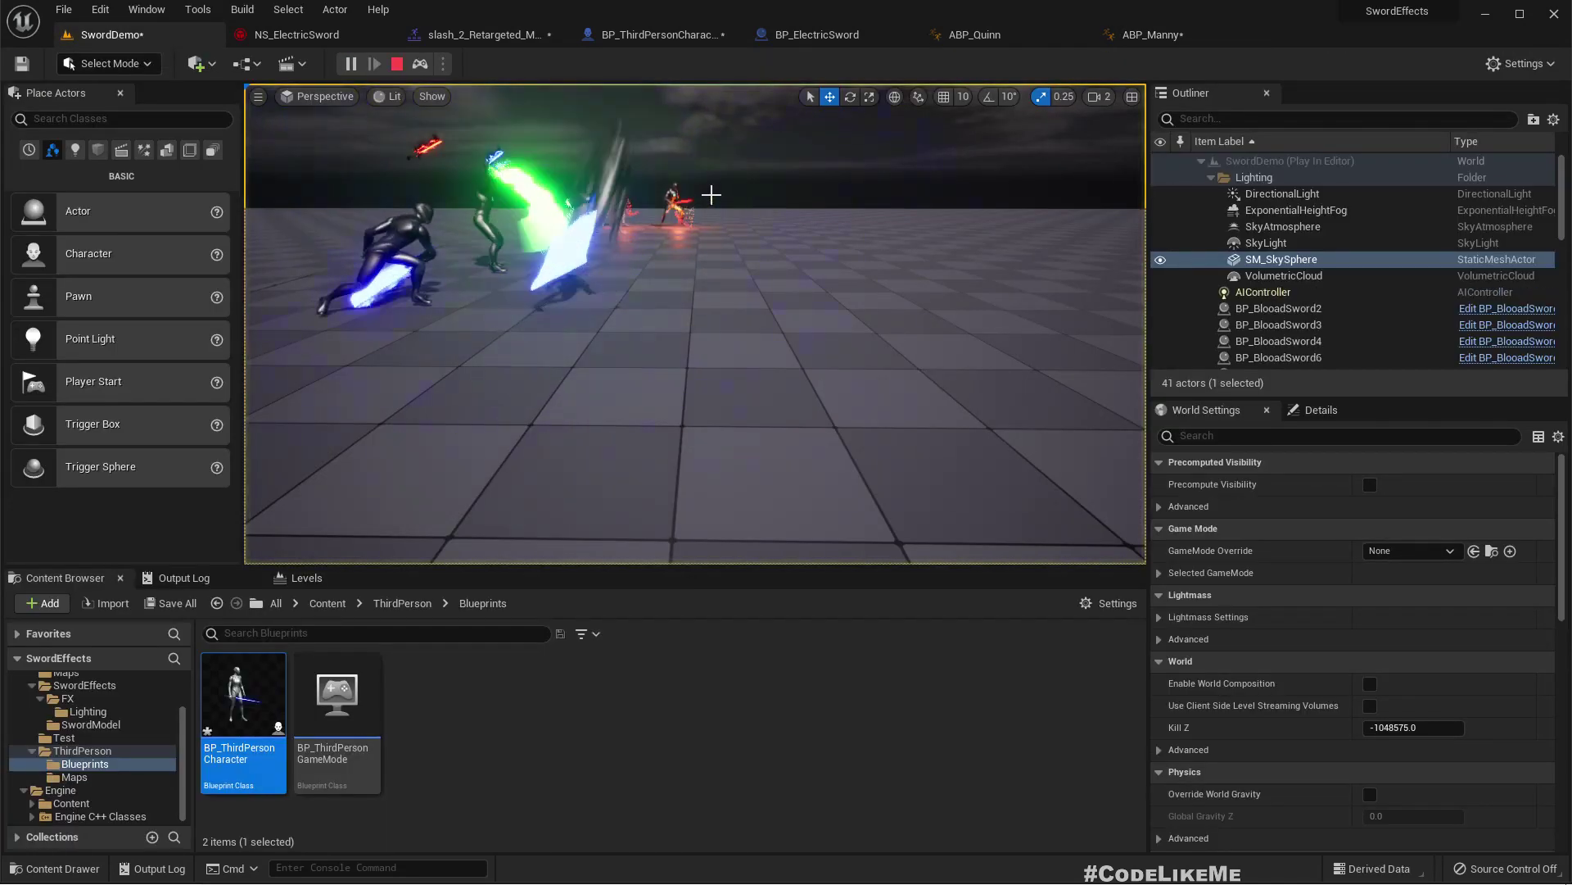
key("Escape")
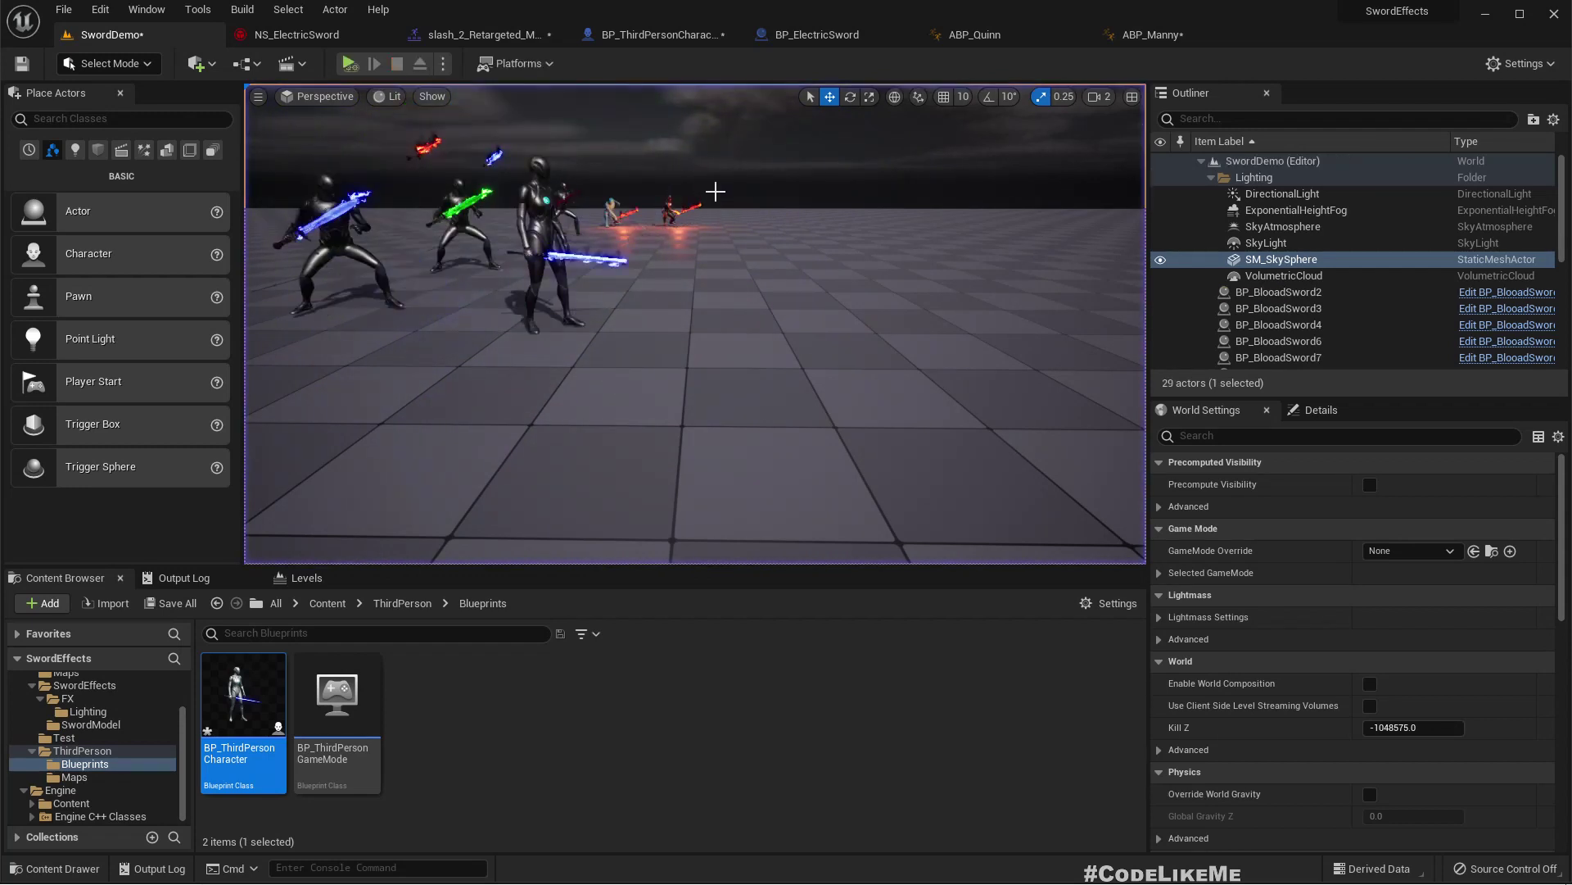
left_click(537, 245)
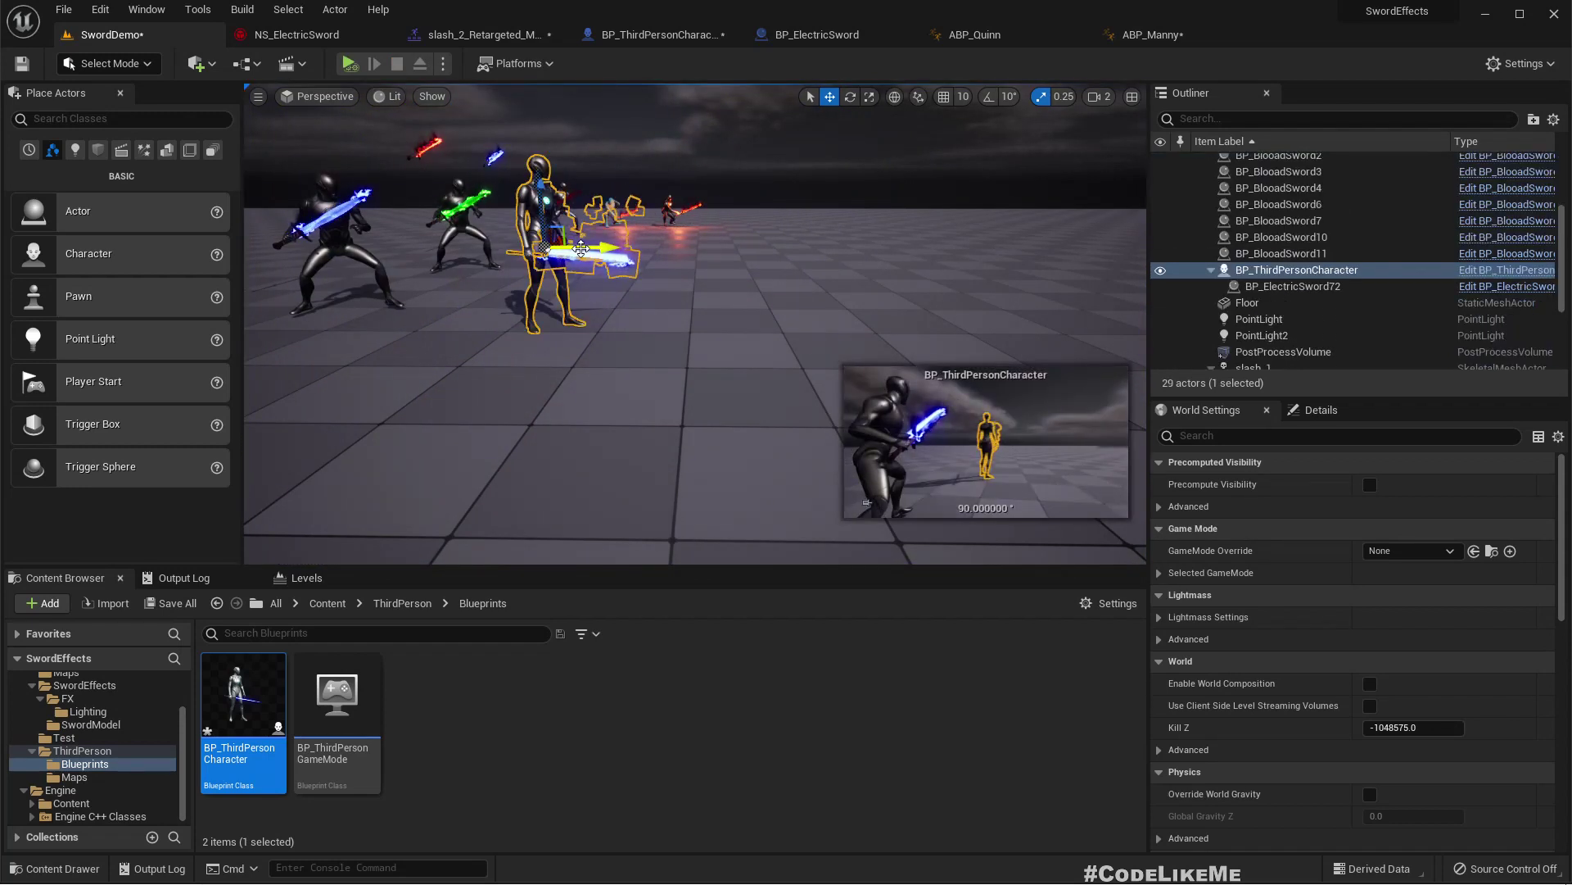
left_click_drag(561, 264, 756, 267)
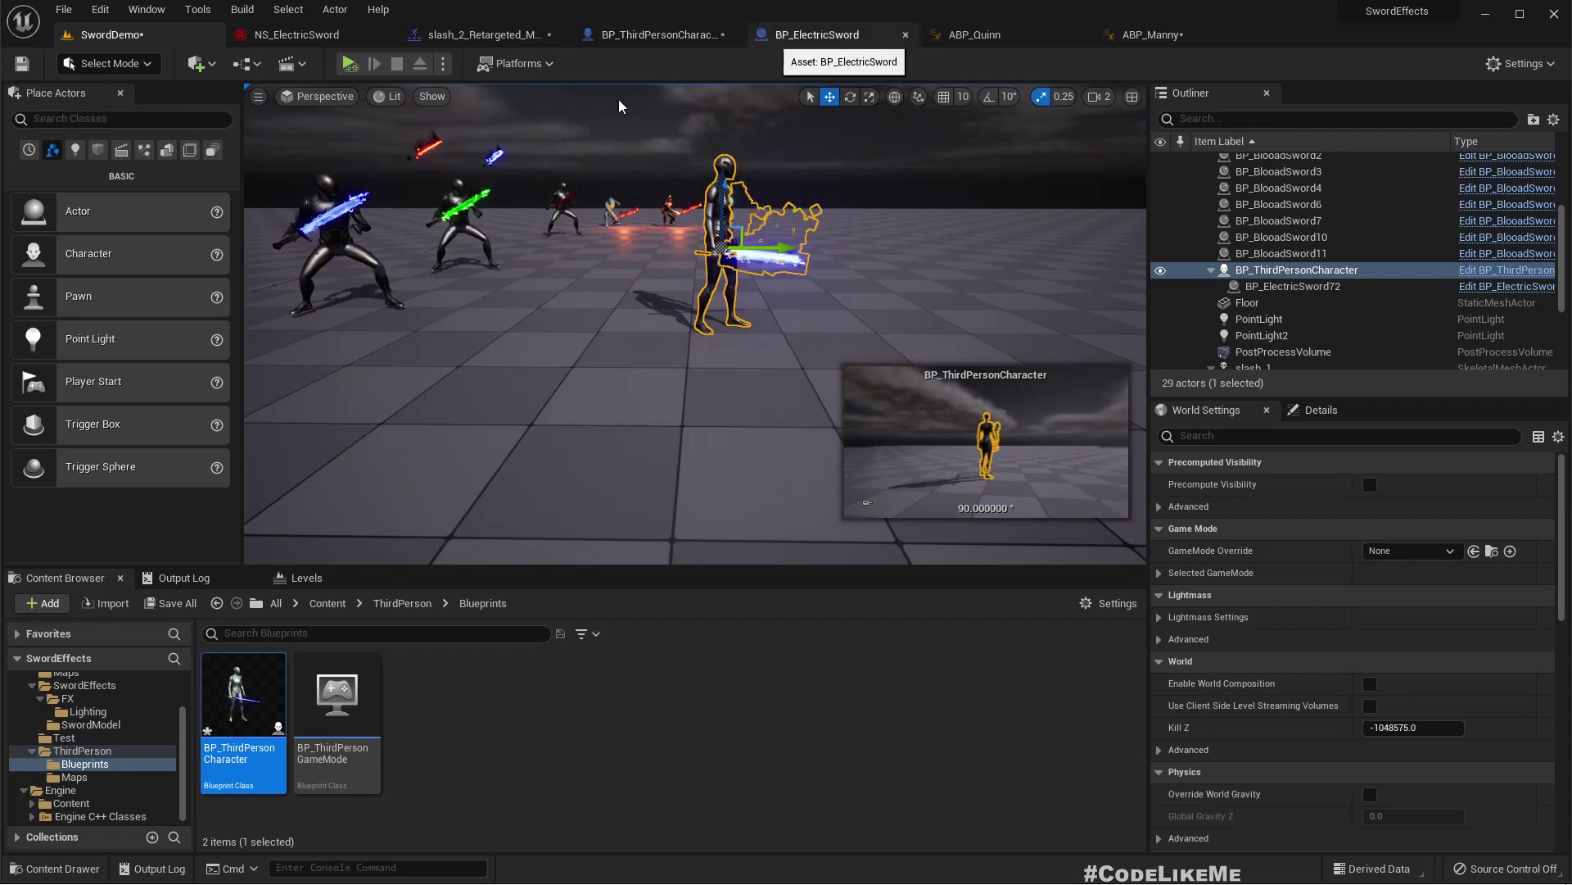
Set the Collision Presets of the Fuller component in BP_ElectricSword to NoCollision
left_click(815, 35)
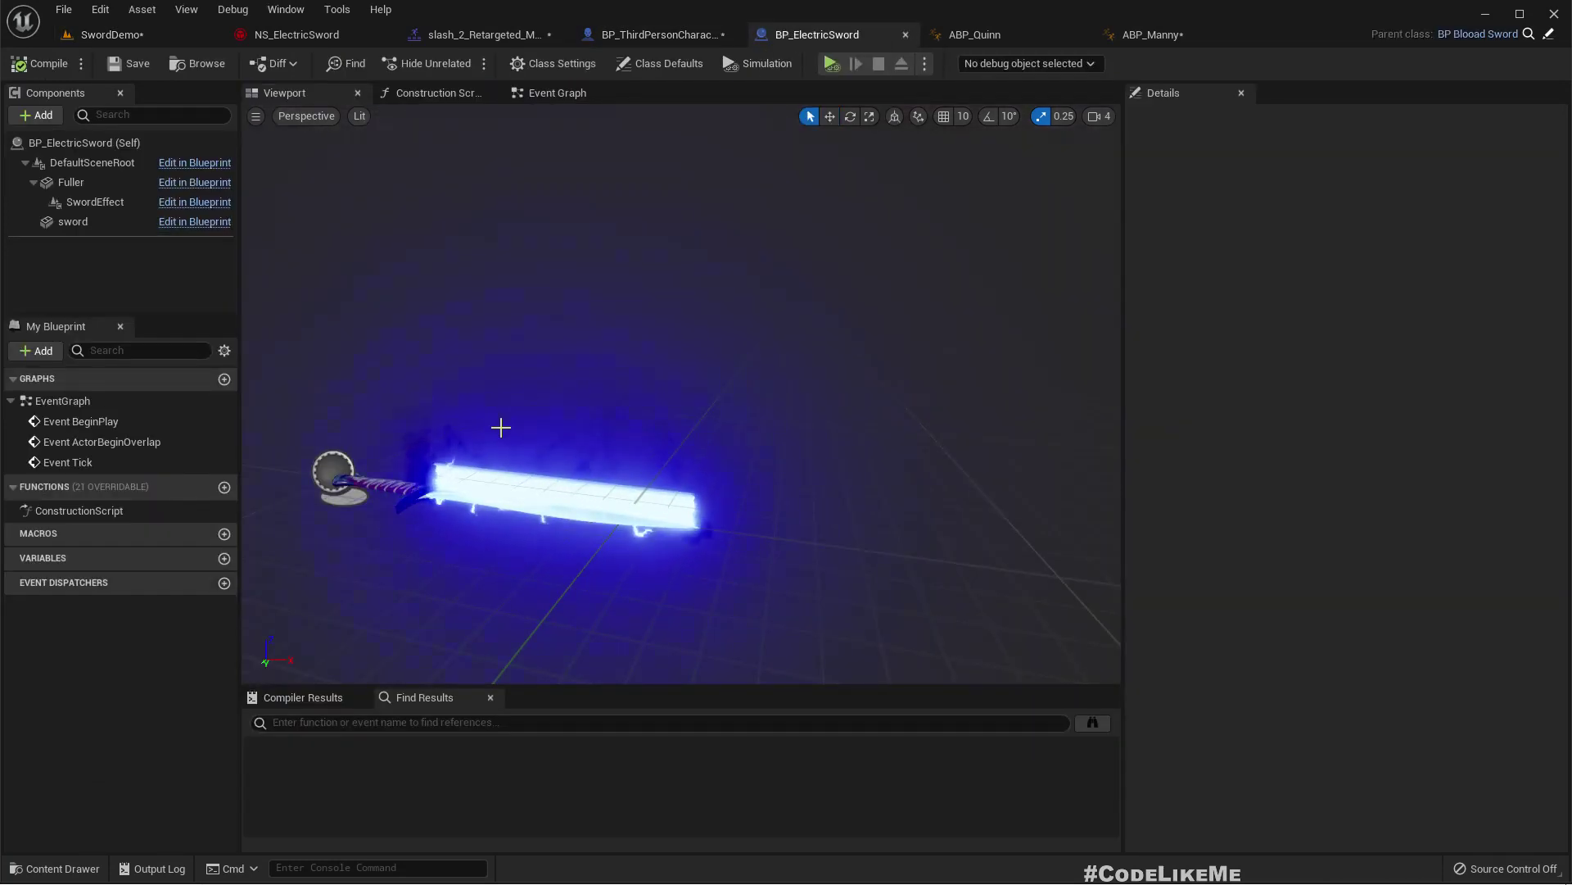
left_click(96, 184)
scroll(1415, 486, "down", 12)
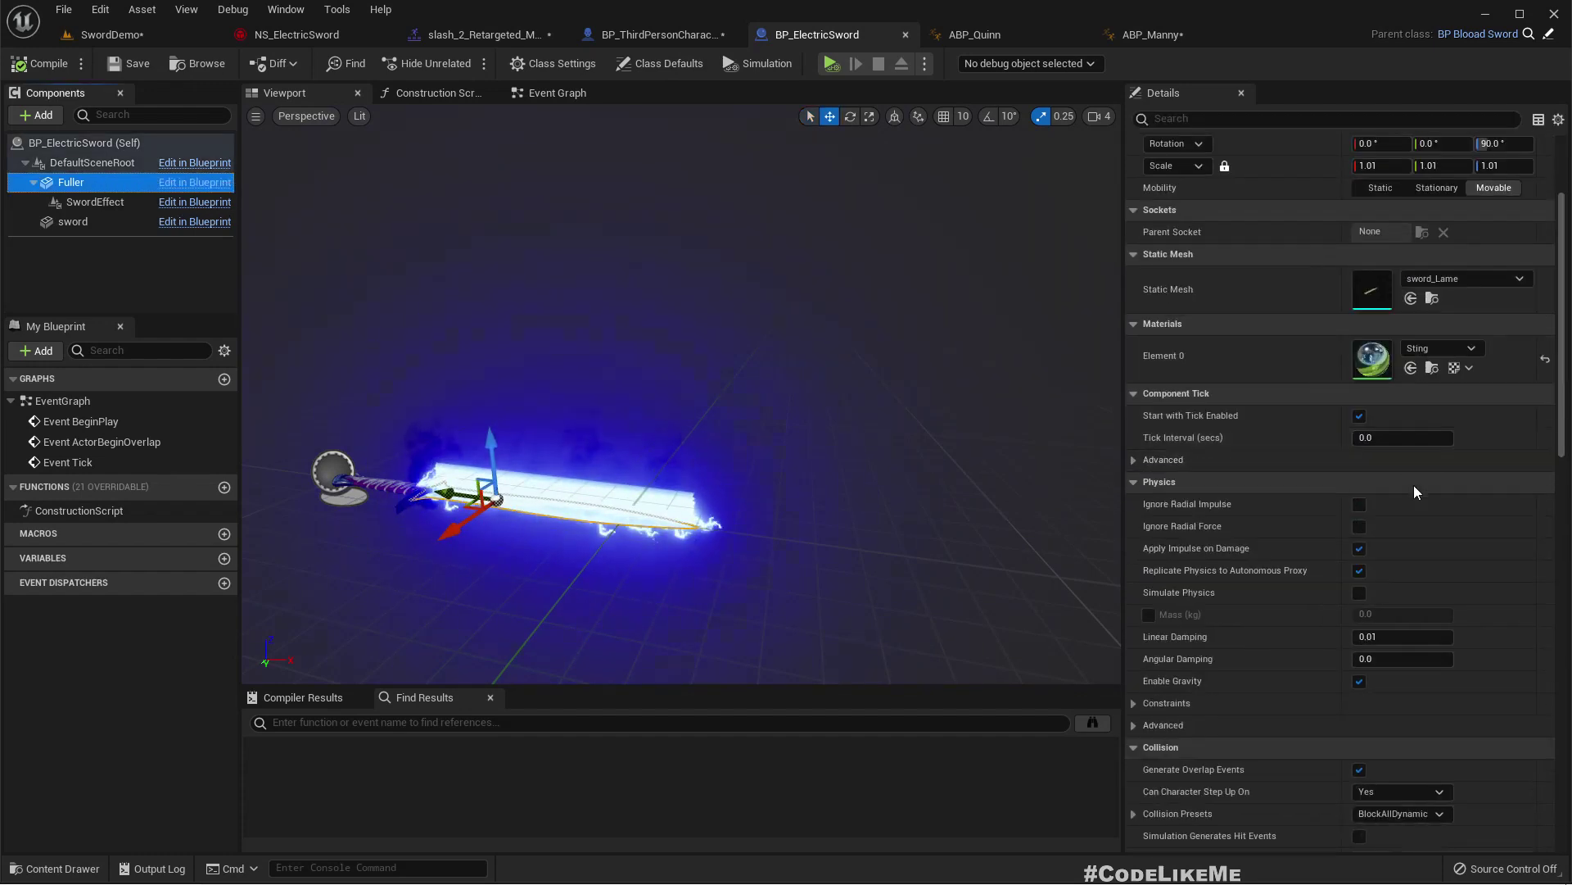
left_click(1403, 446)
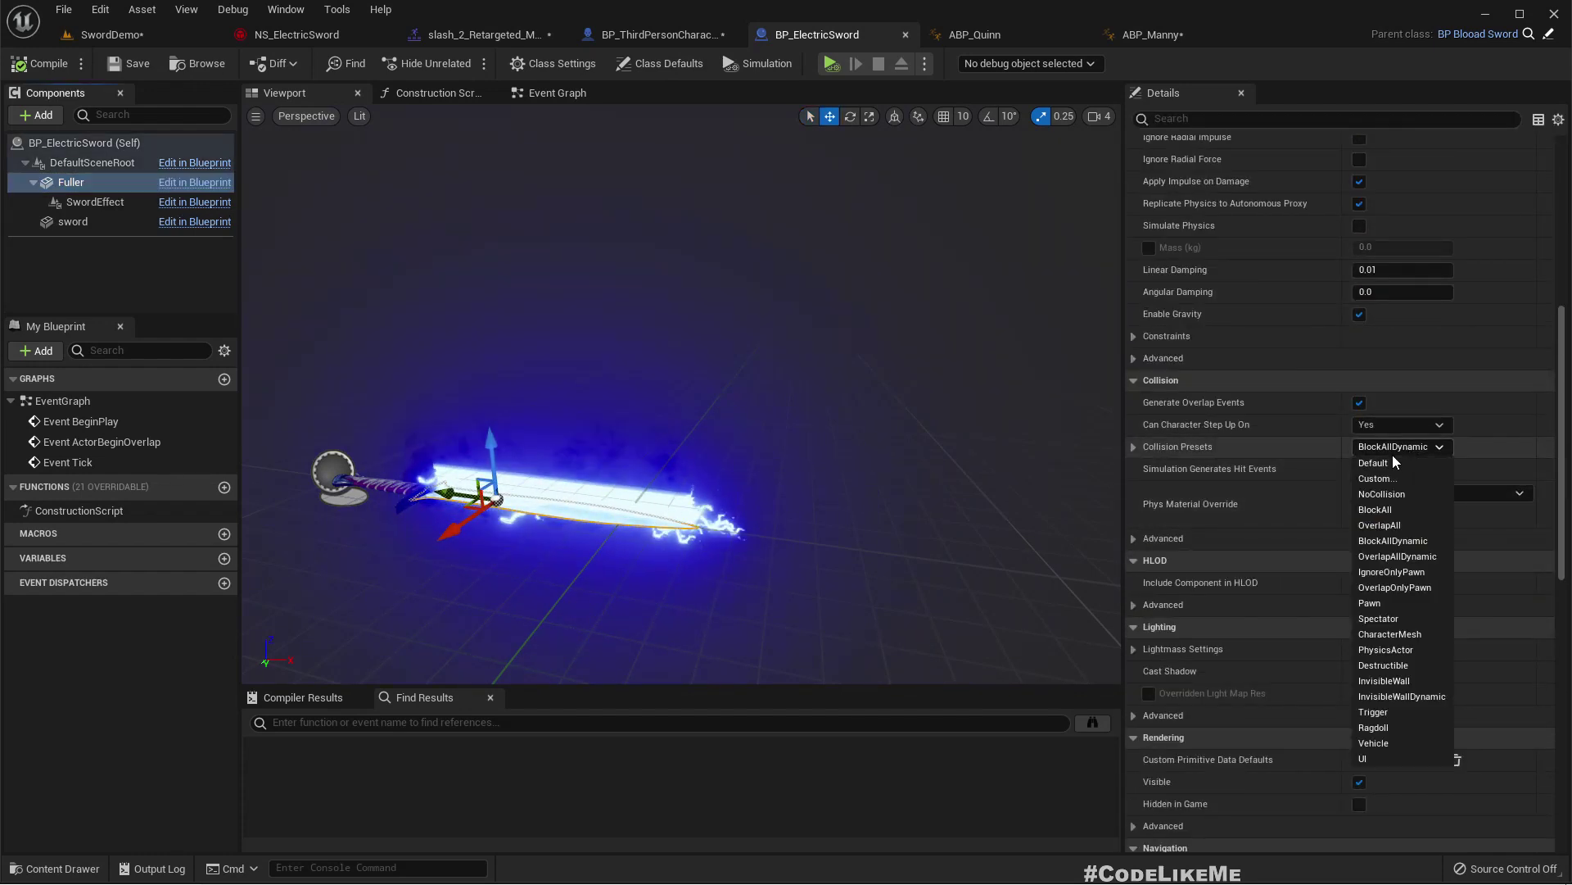
left_click(515, 382)
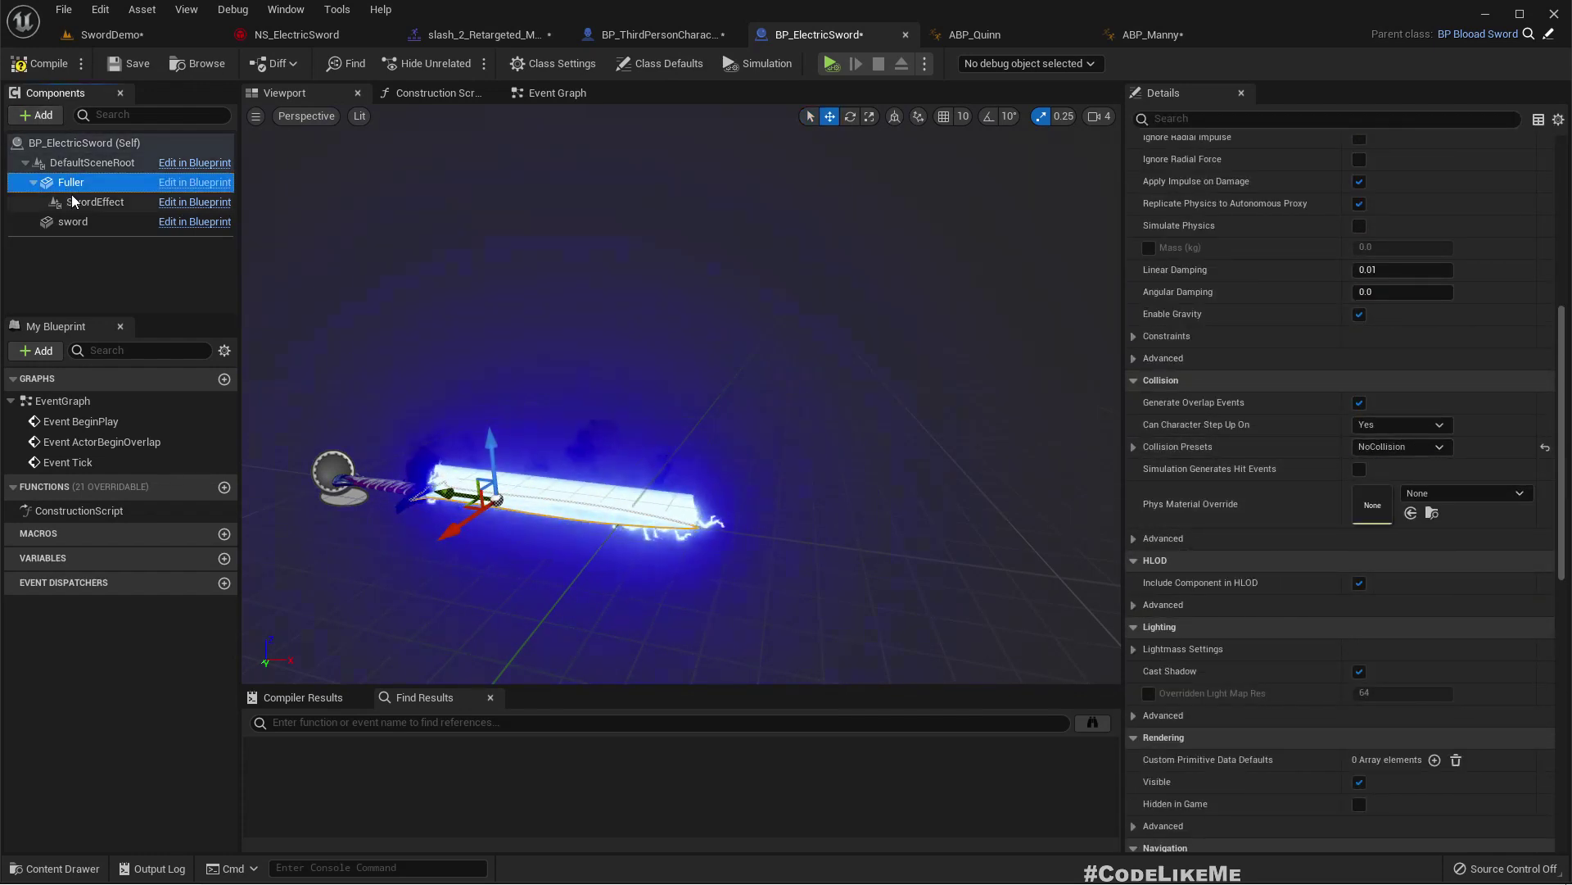
Set the sword static mesh component's collision preset to NoCollision and compile BP_ElectricSword
left_click(95, 202)
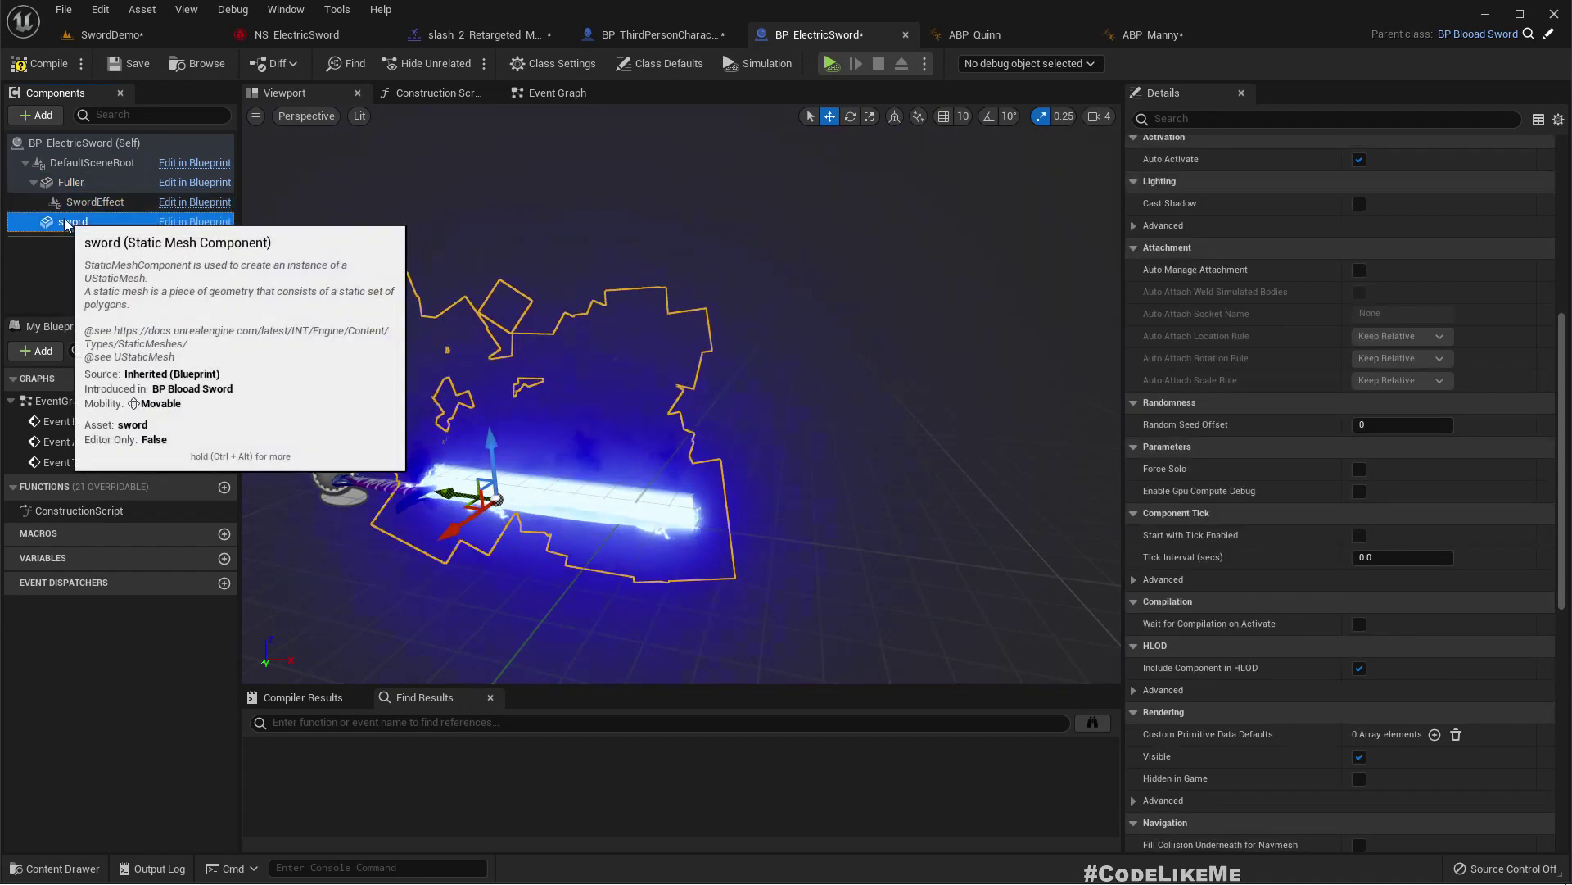
left_click(73, 221)
left_click(1394, 447)
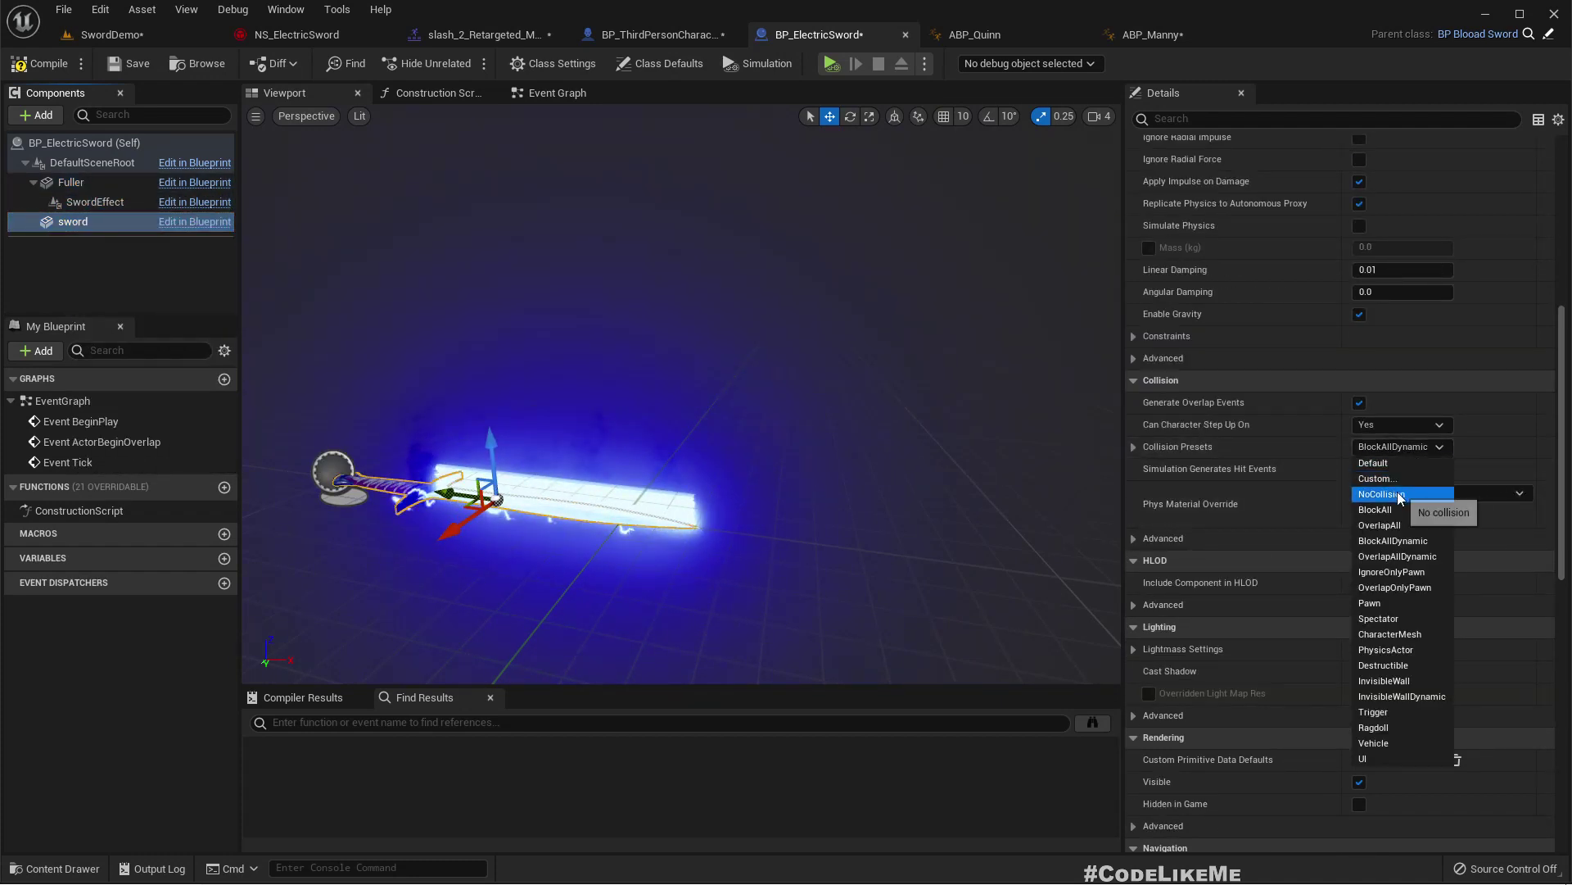
left_click(1392, 497)
left_click(41, 63)
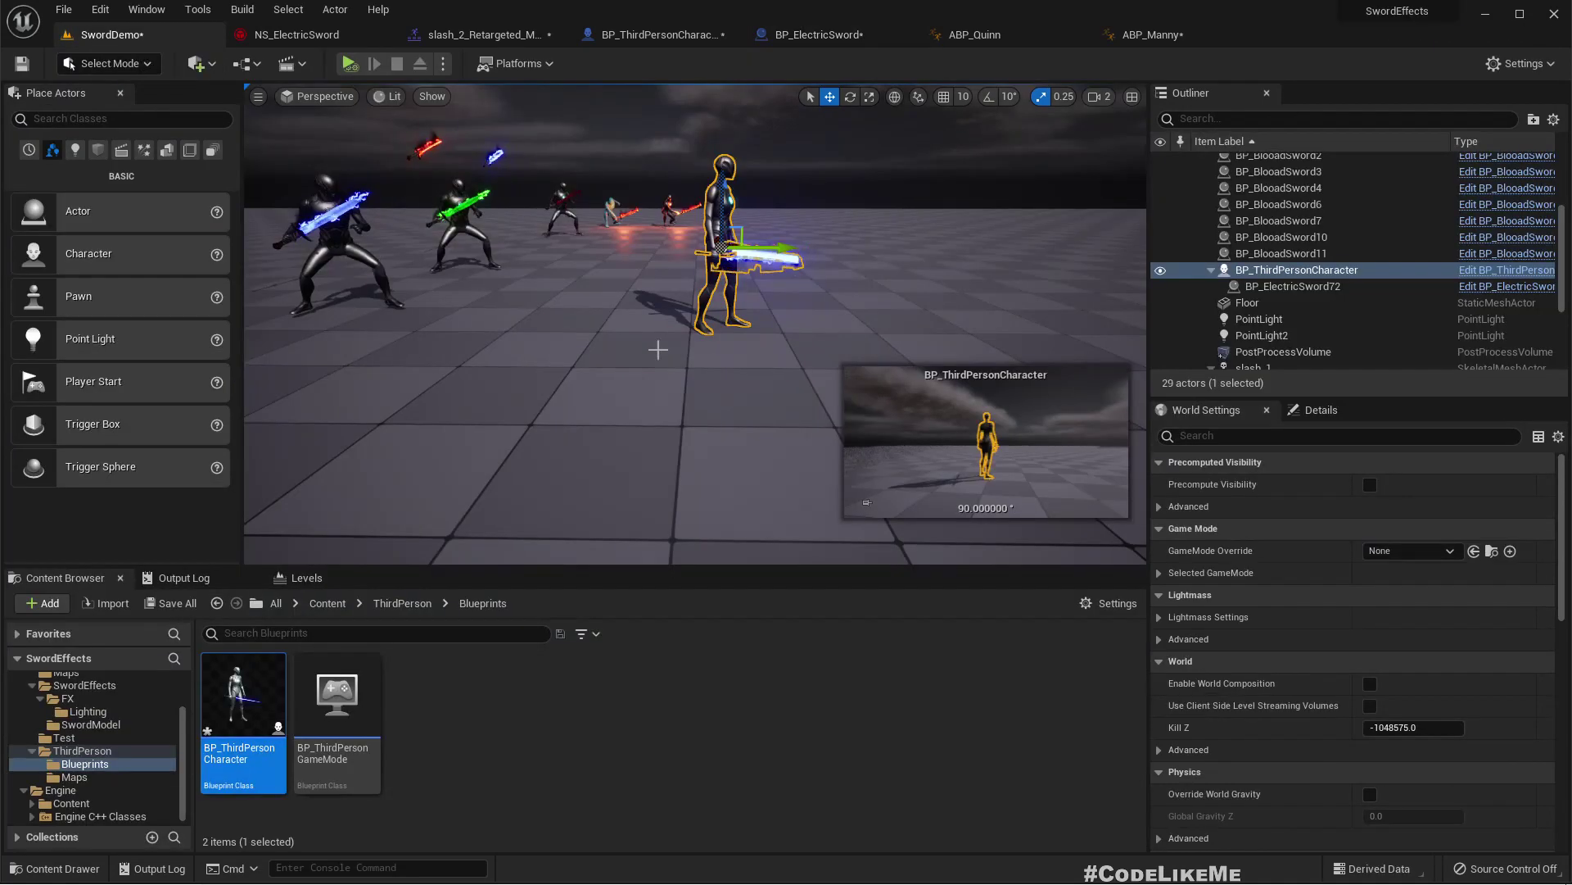
Examine the characters and their glowing swords in the SwordDemo level at full-screen size
left_click(112, 34)
left_click(784, 188)
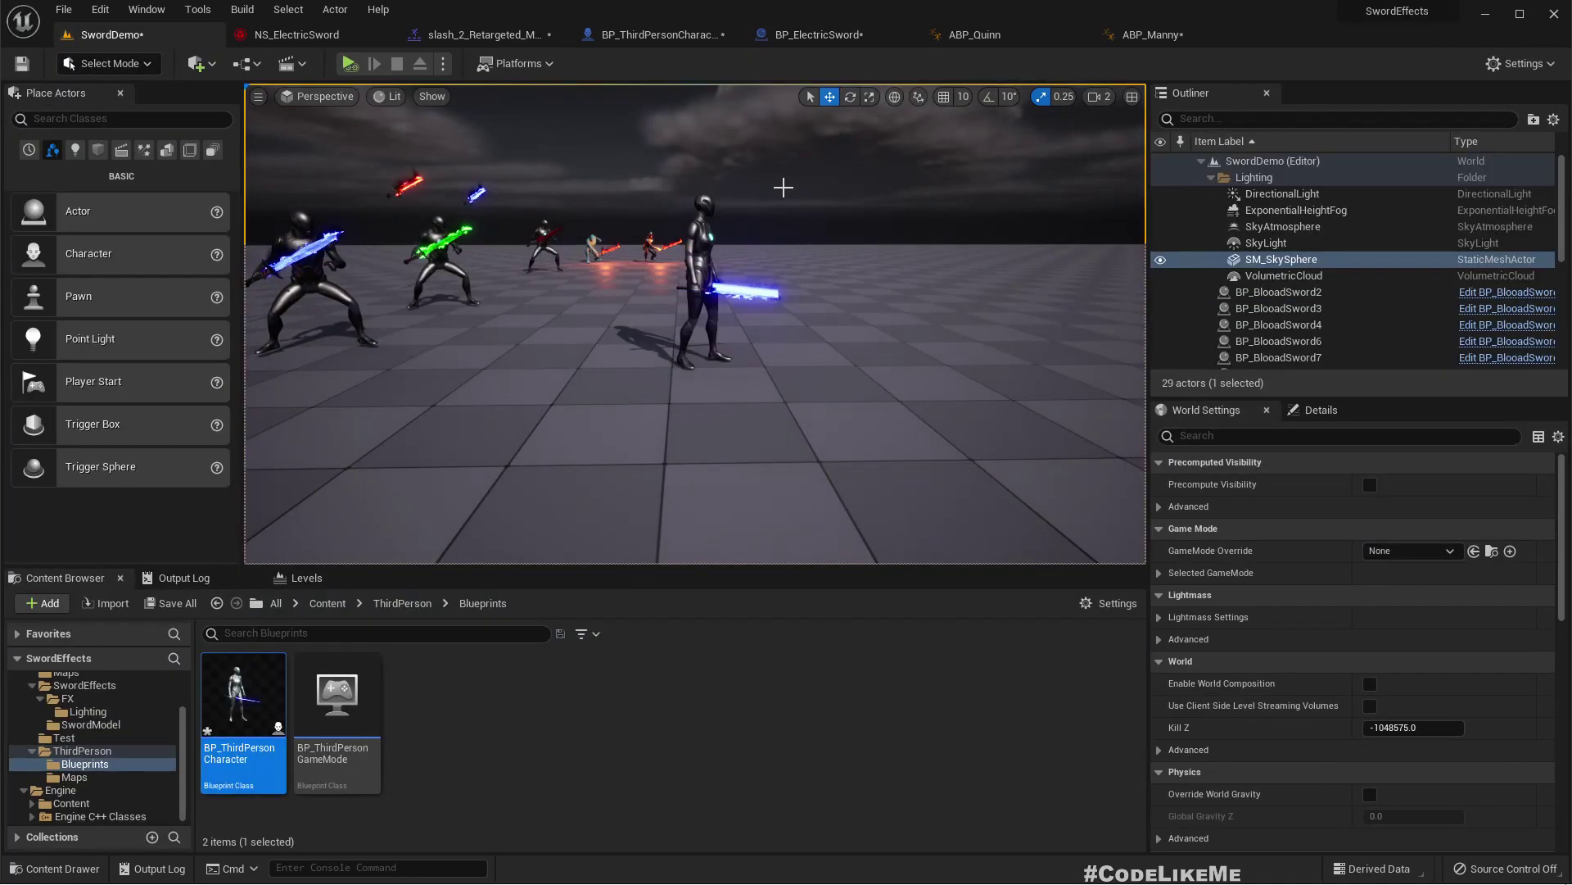
key("F11")
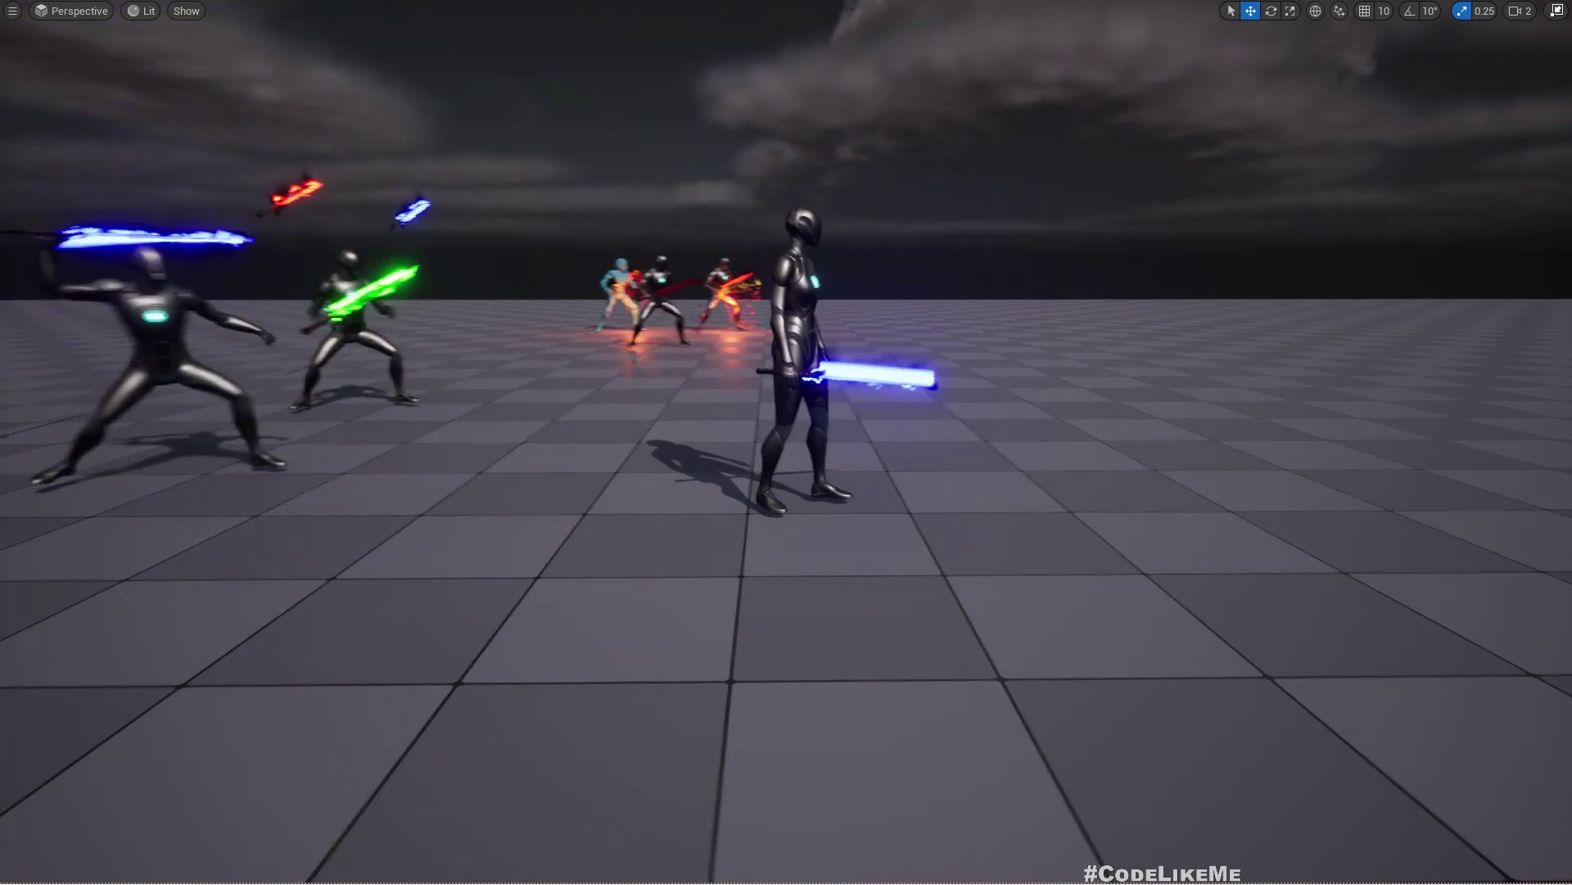
scroll(858, 227, "down", 3)
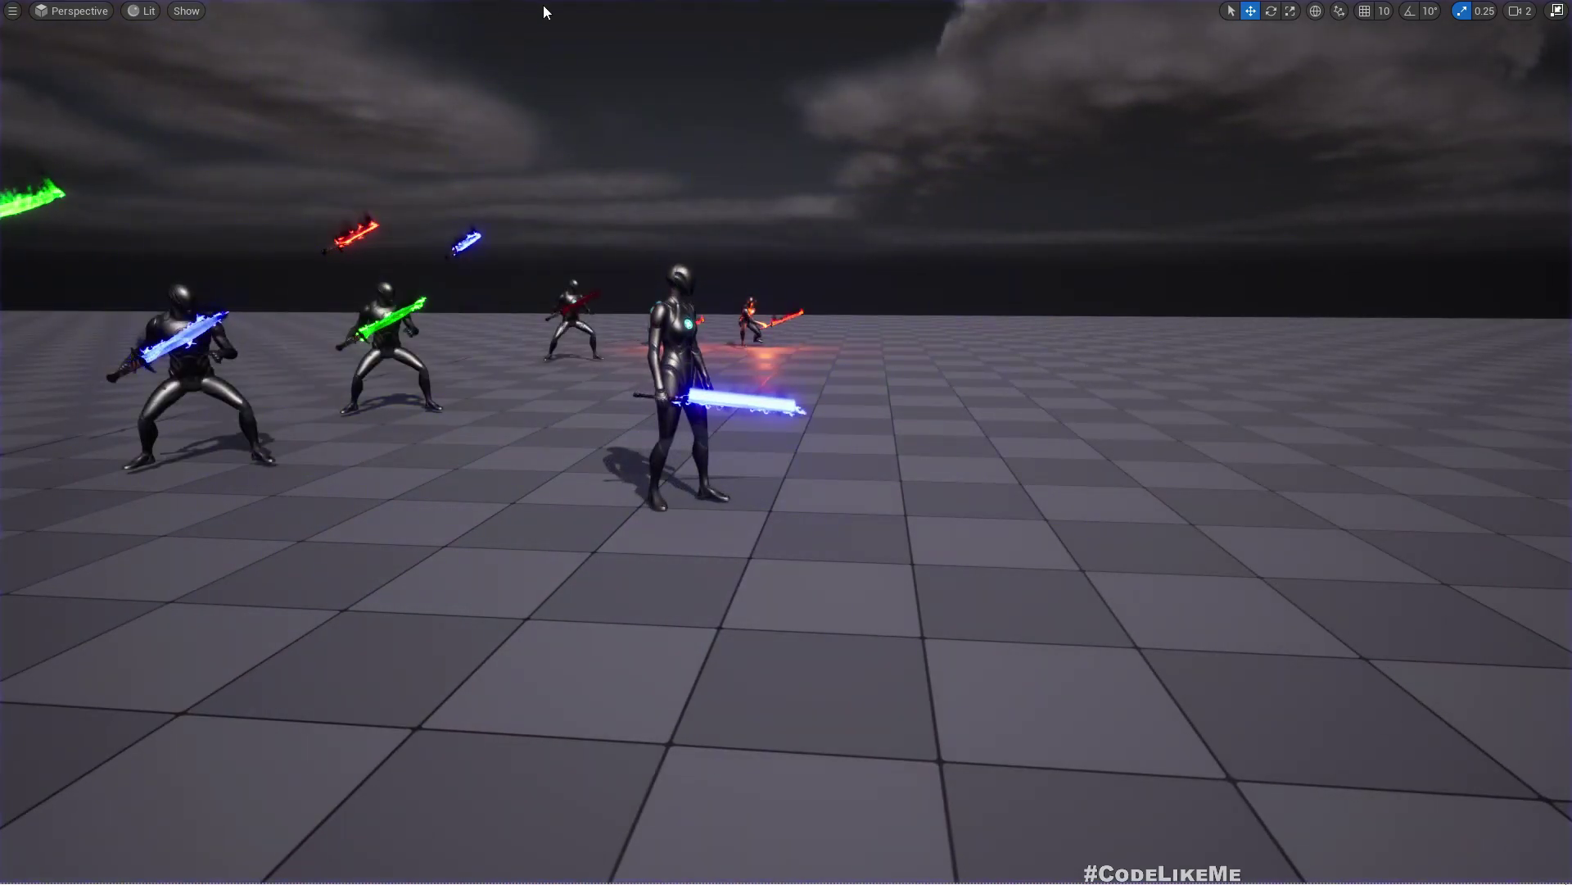
key("F11")
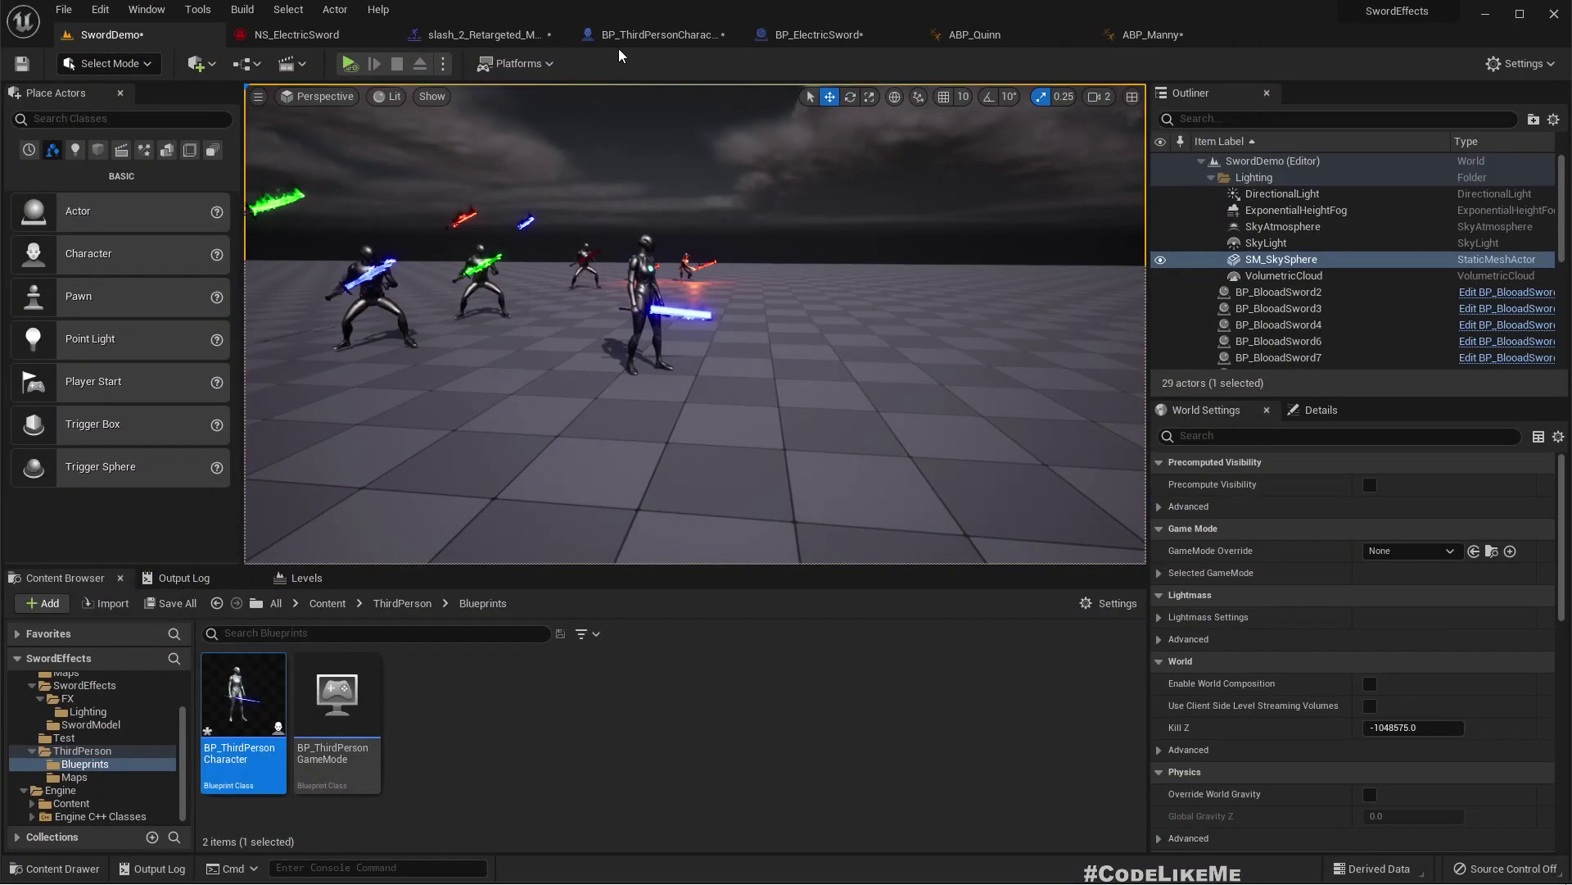
In BP_ThirdPersonCharacter's event graph, connect the Play Anim Montage return value to the Delay node's Duration
left_click(656, 35)
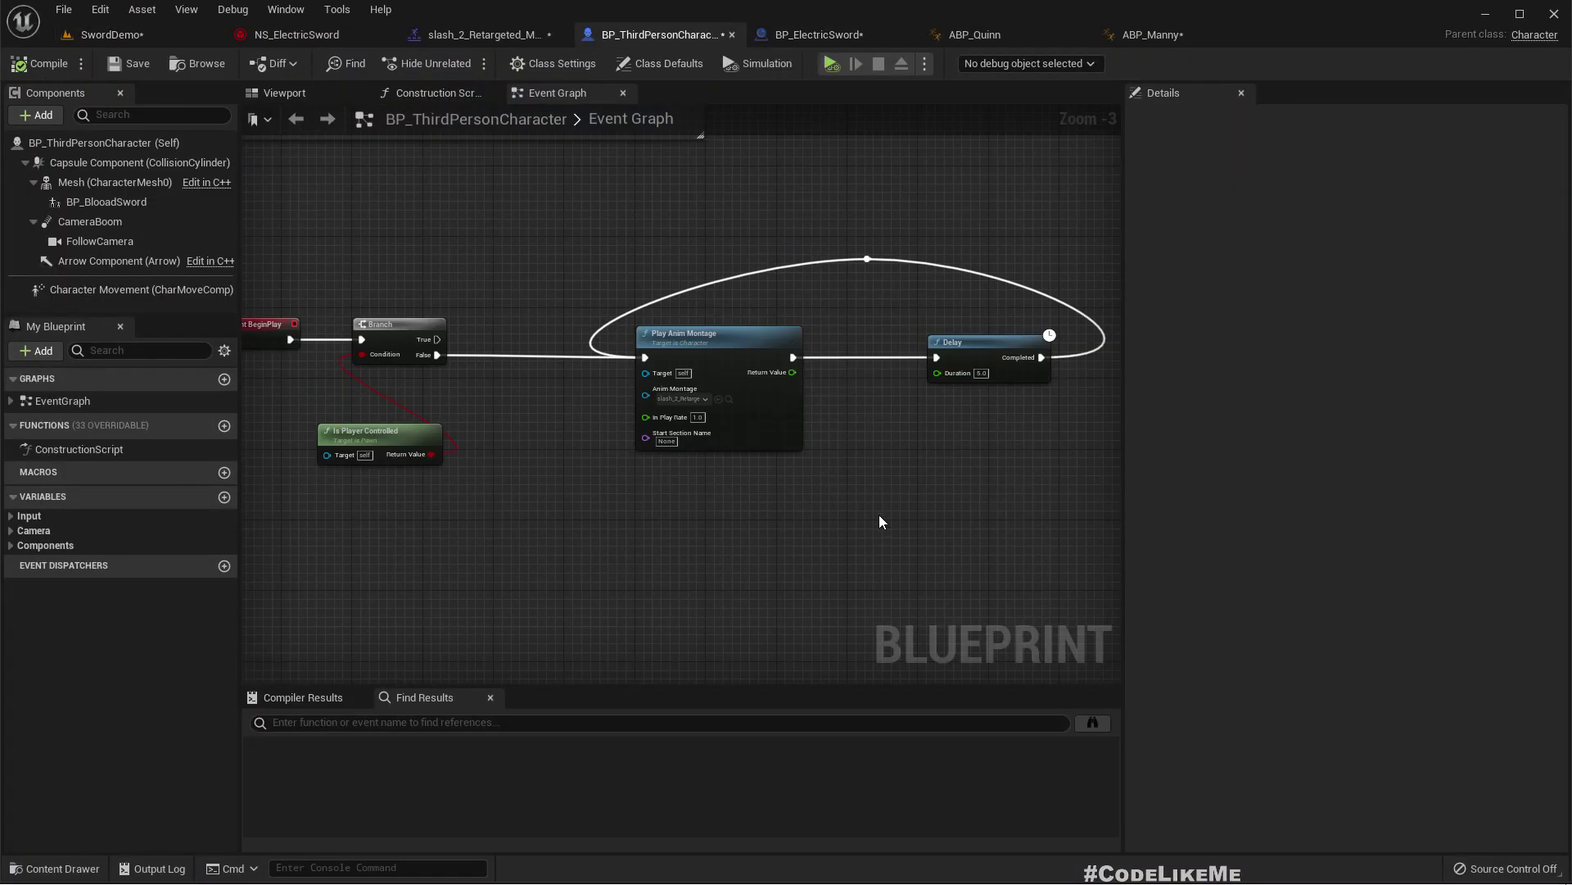
scroll(774, 411, "up", 2)
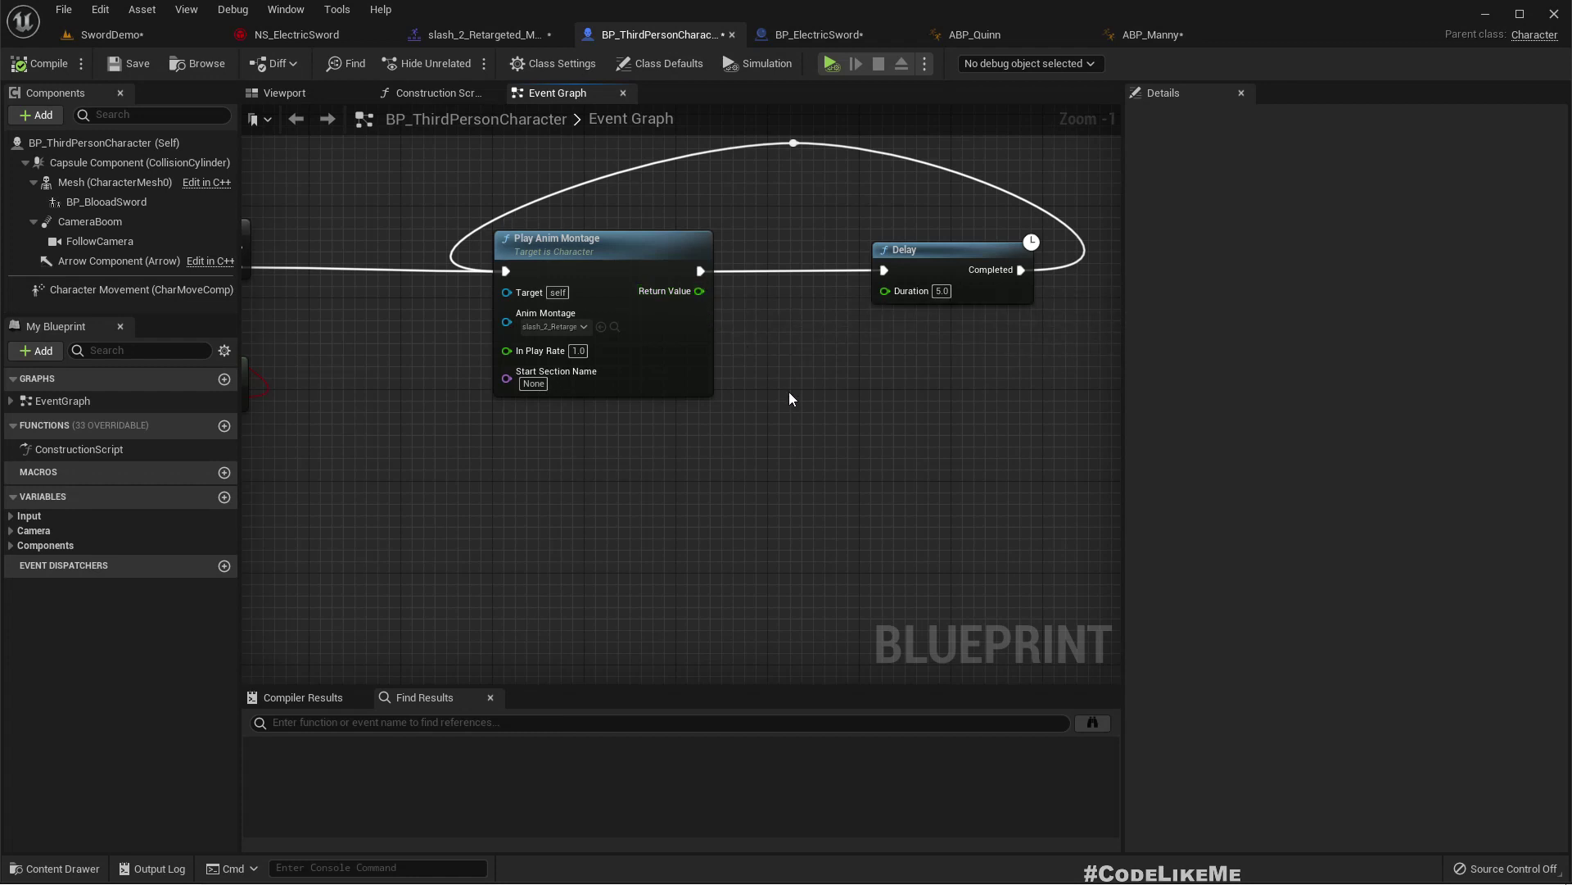
left_click_drag(698, 290, 893, 310)
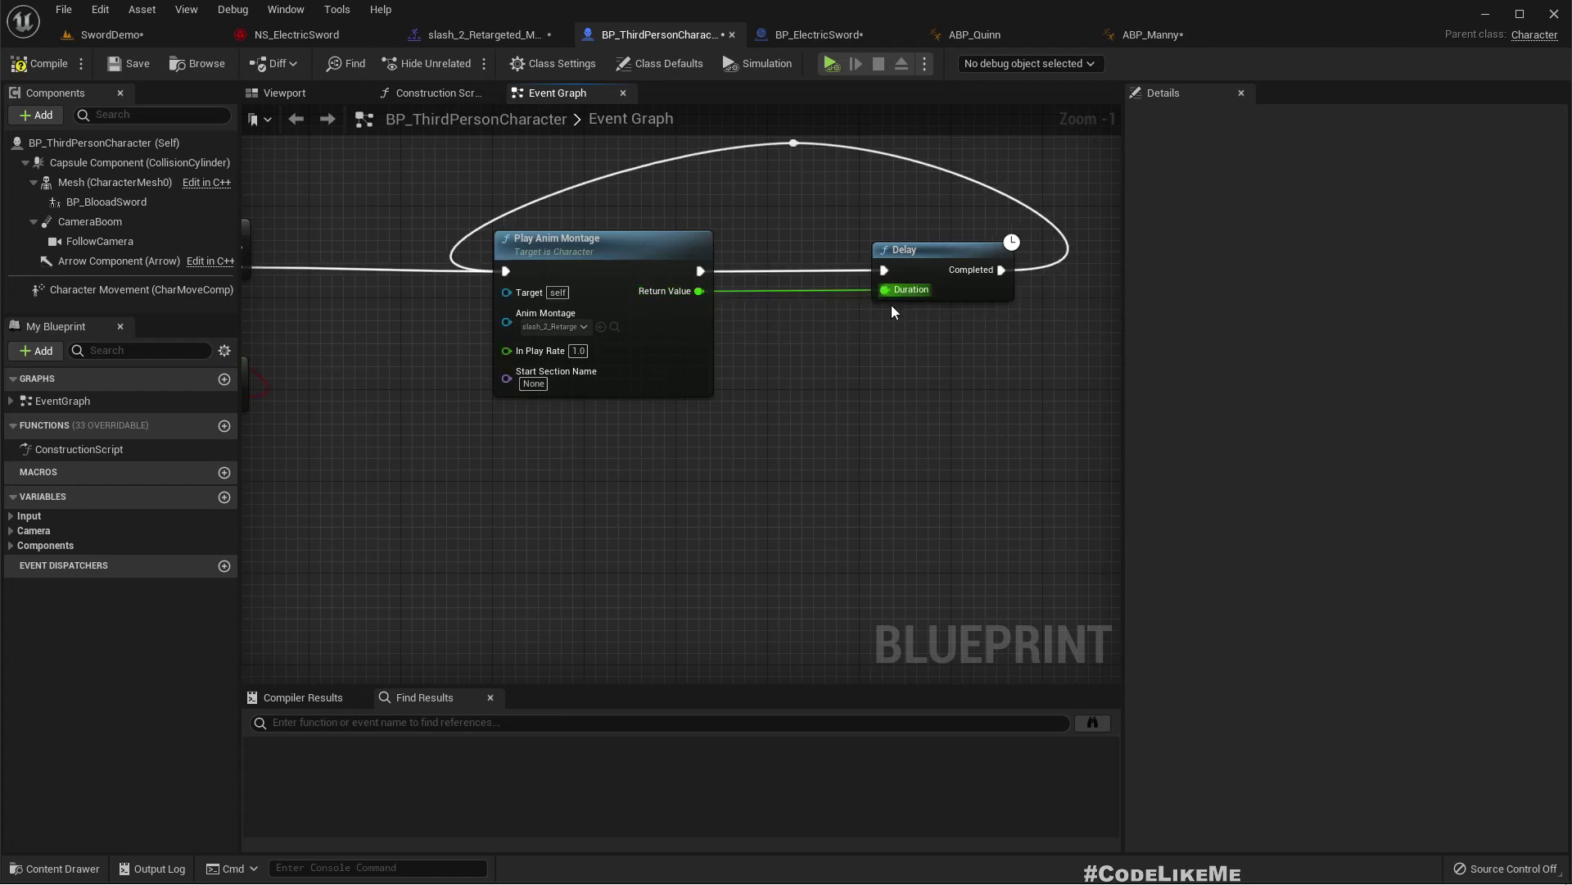
Run the SwordDemo level twice to check the characters' looping slash animation and sword effects
left_click(110, 35)
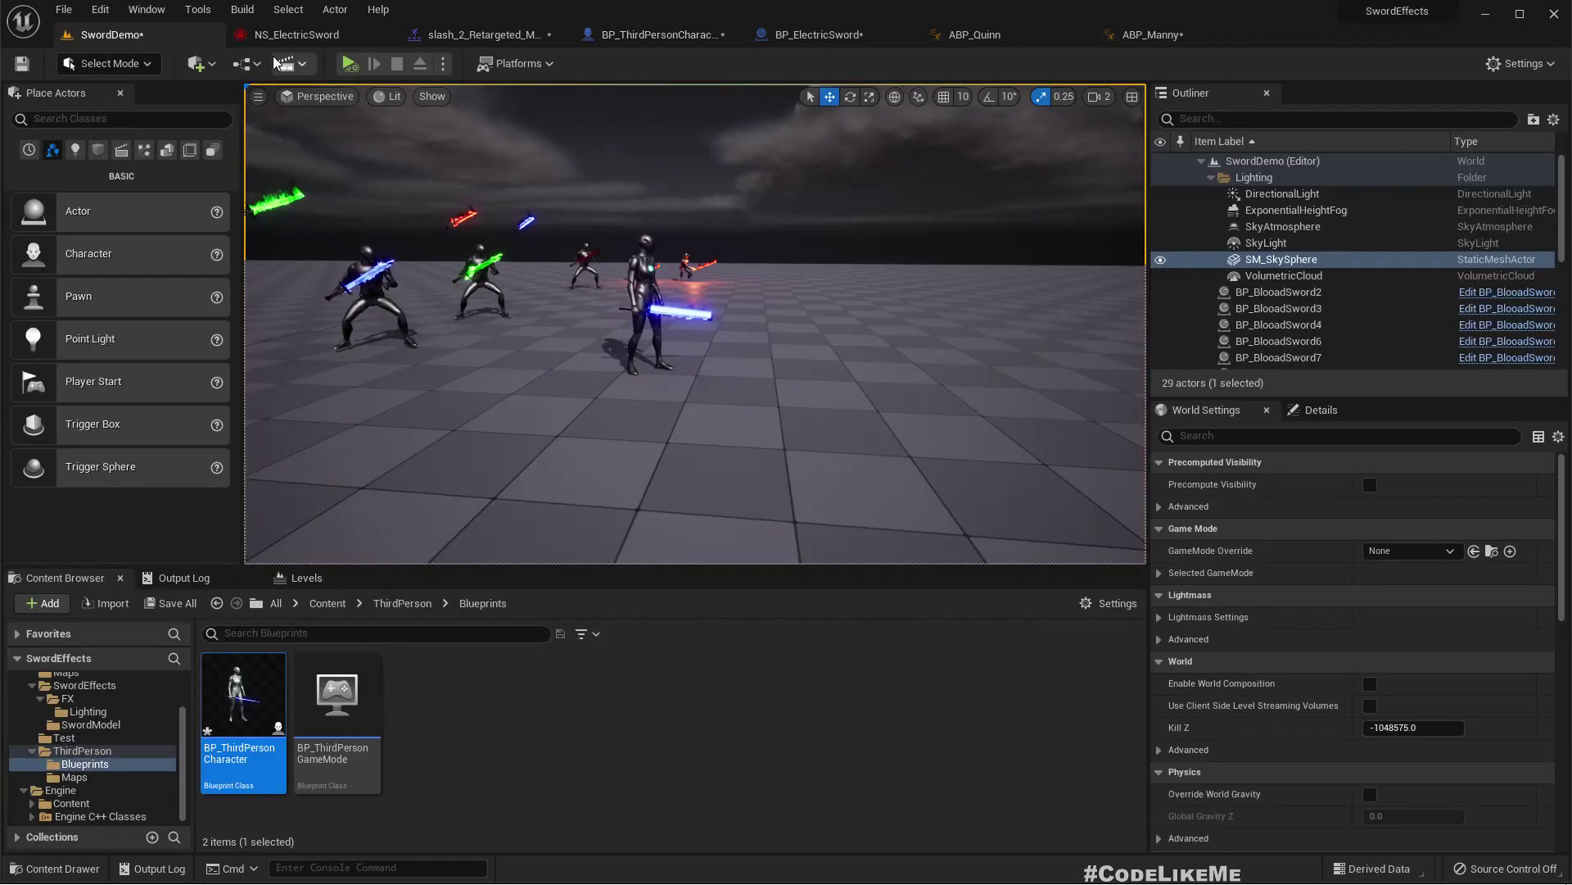
left_click(350, 64)
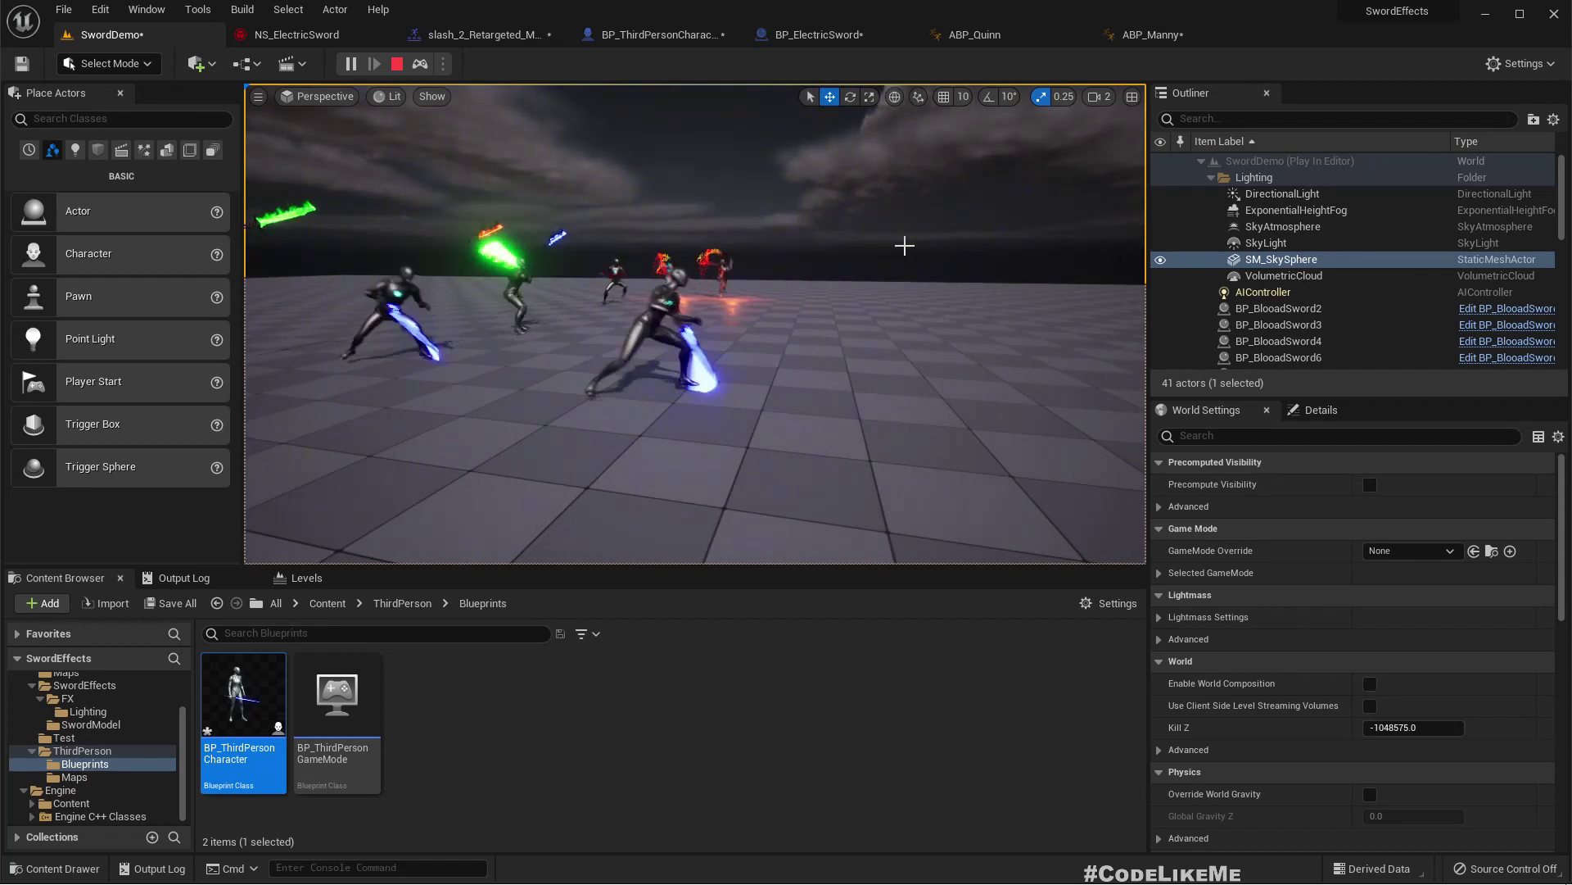
key("Escape")
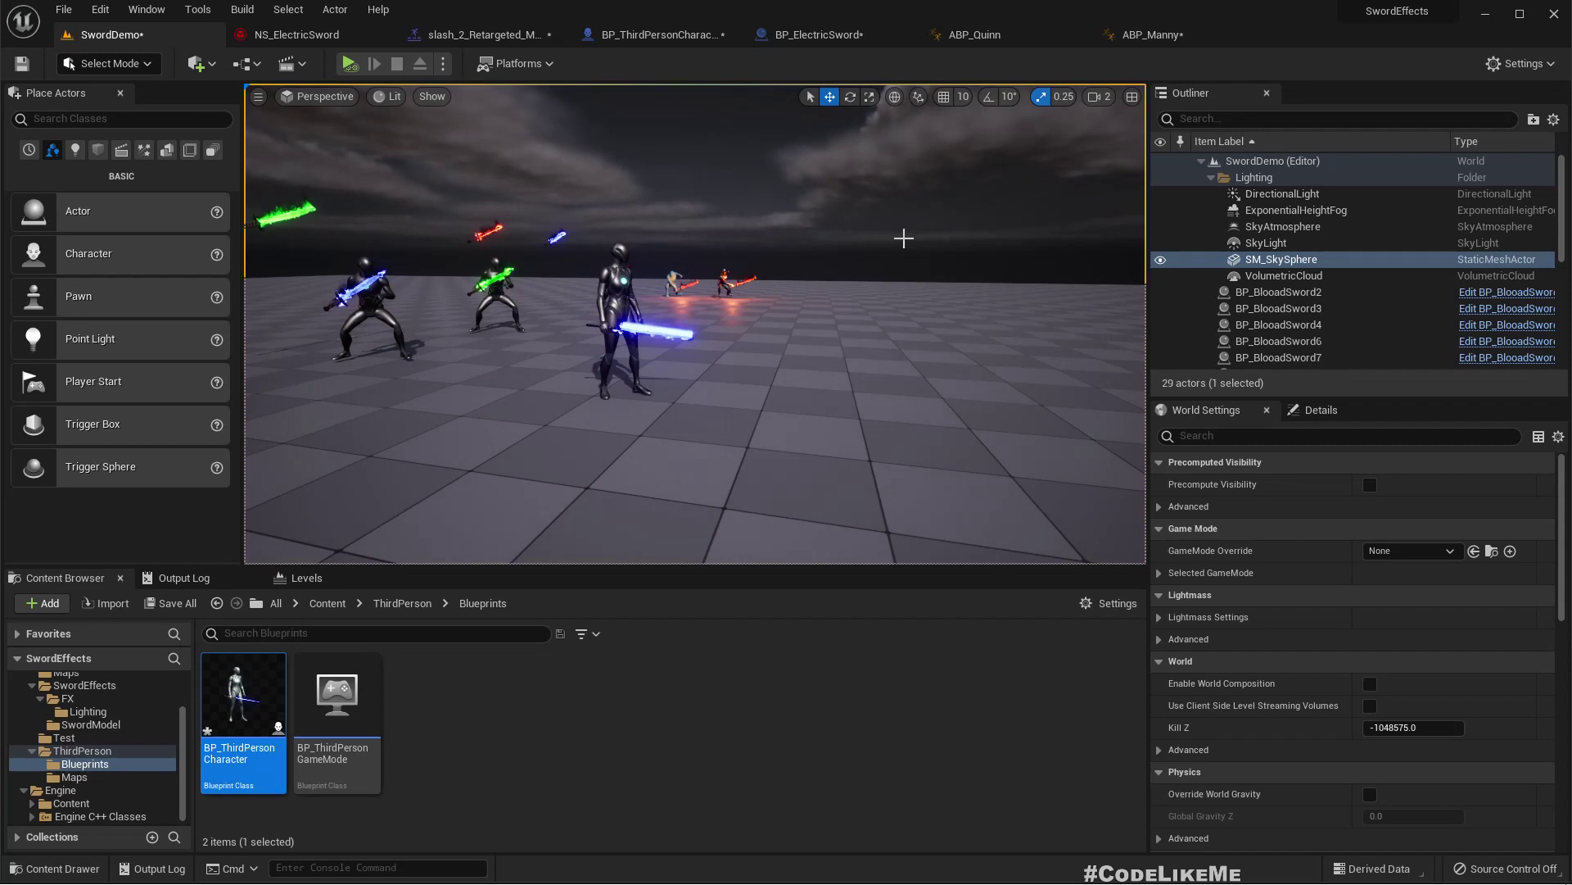
left_click(350, 63)
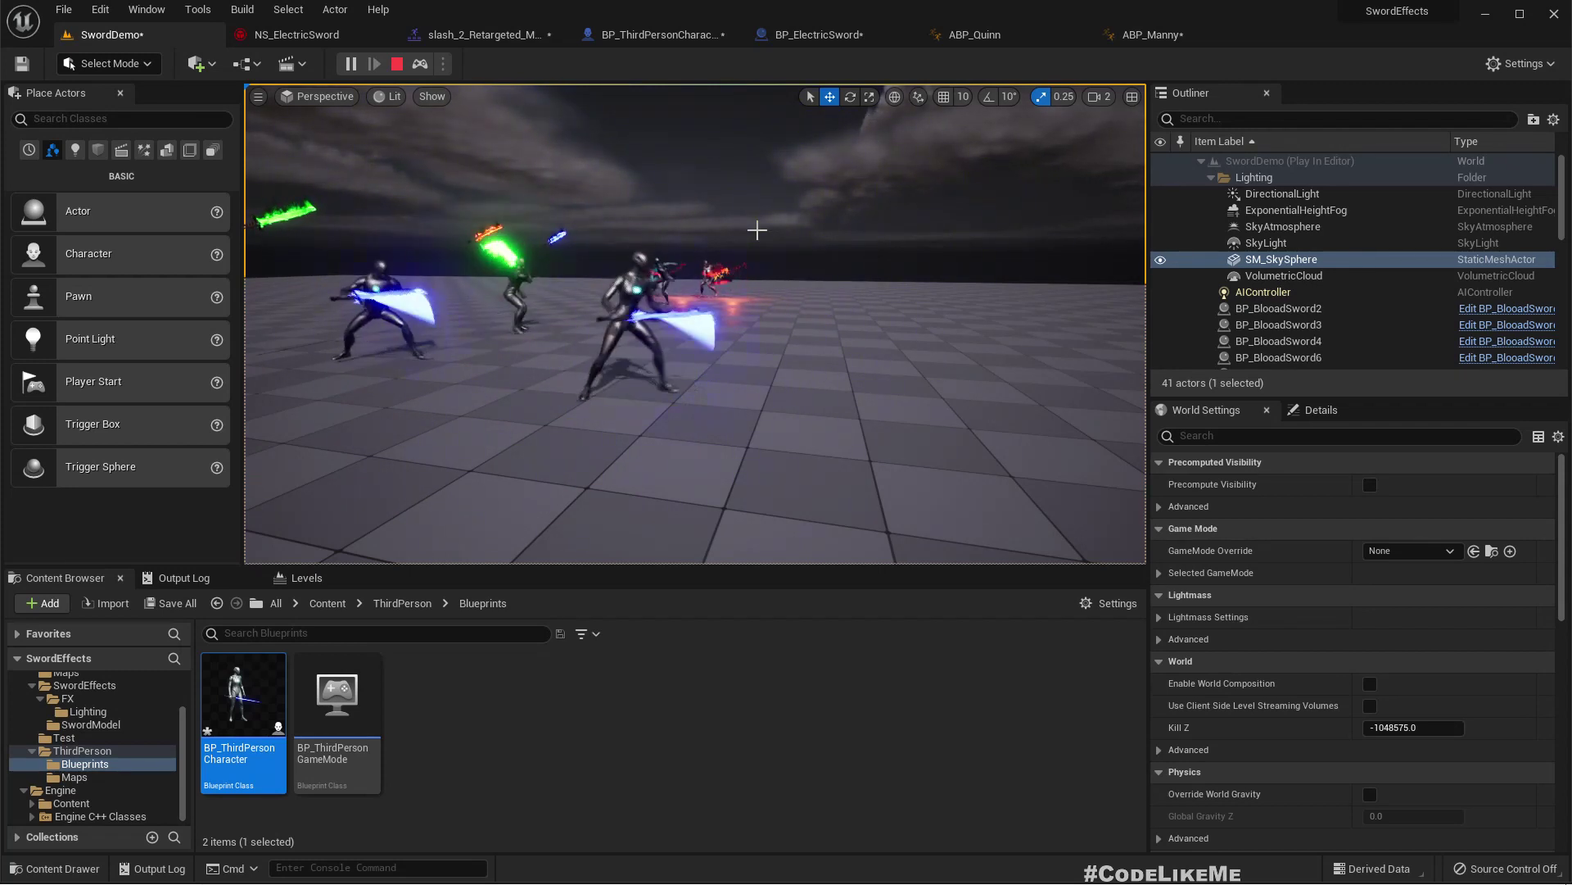
key("Escape")
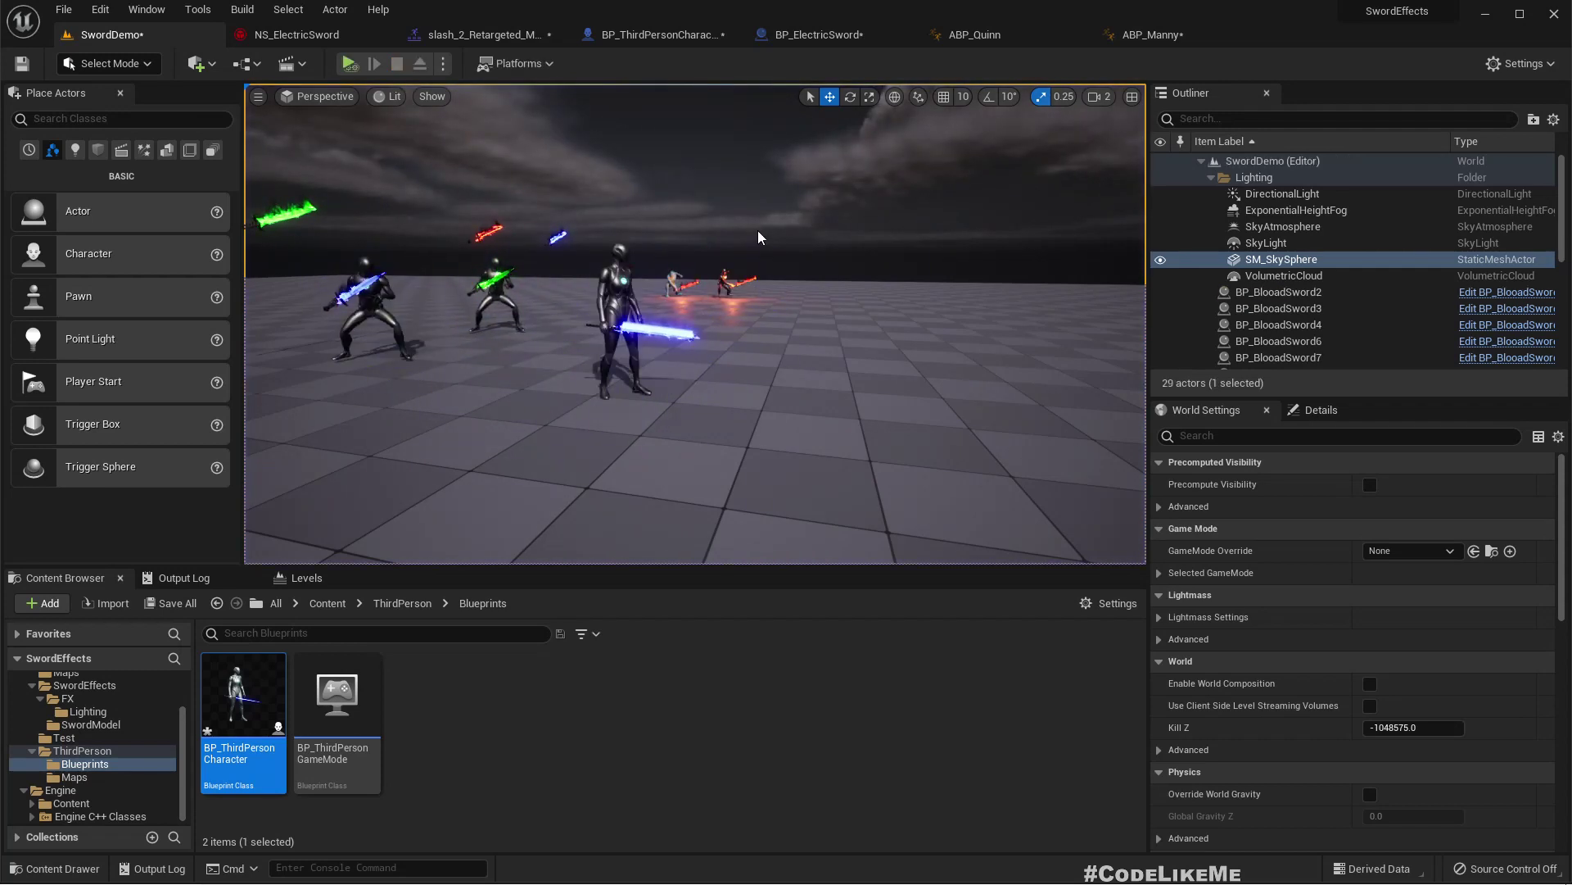
Open the slash_2_Retargeted animation sequence from the slash_2_Retargeted montage editor
left_click(464, 34)
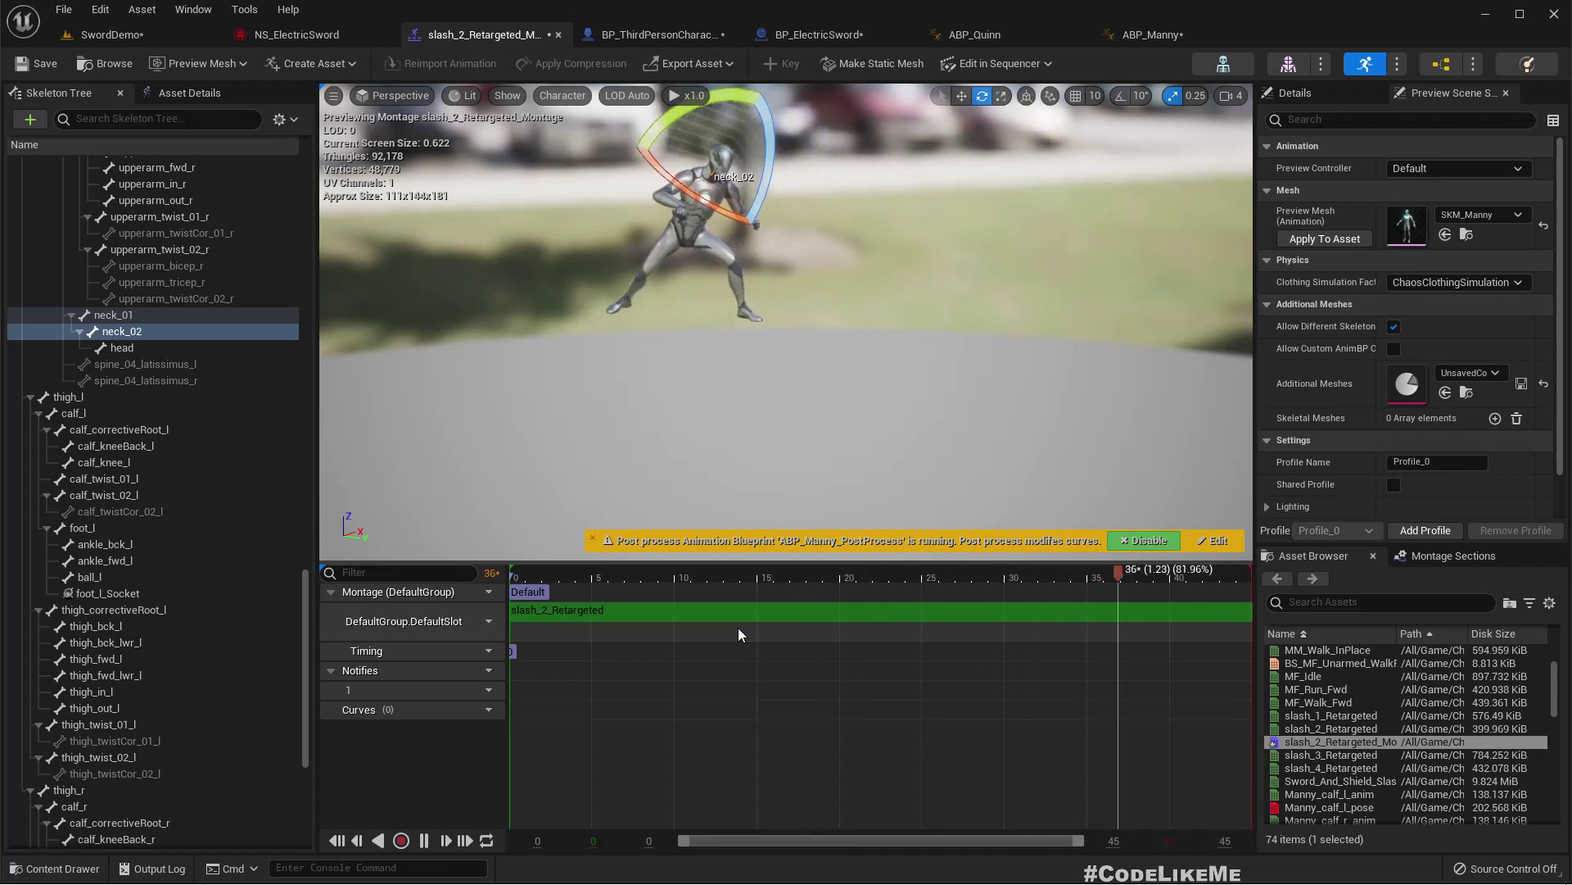
left_click(716, 611)
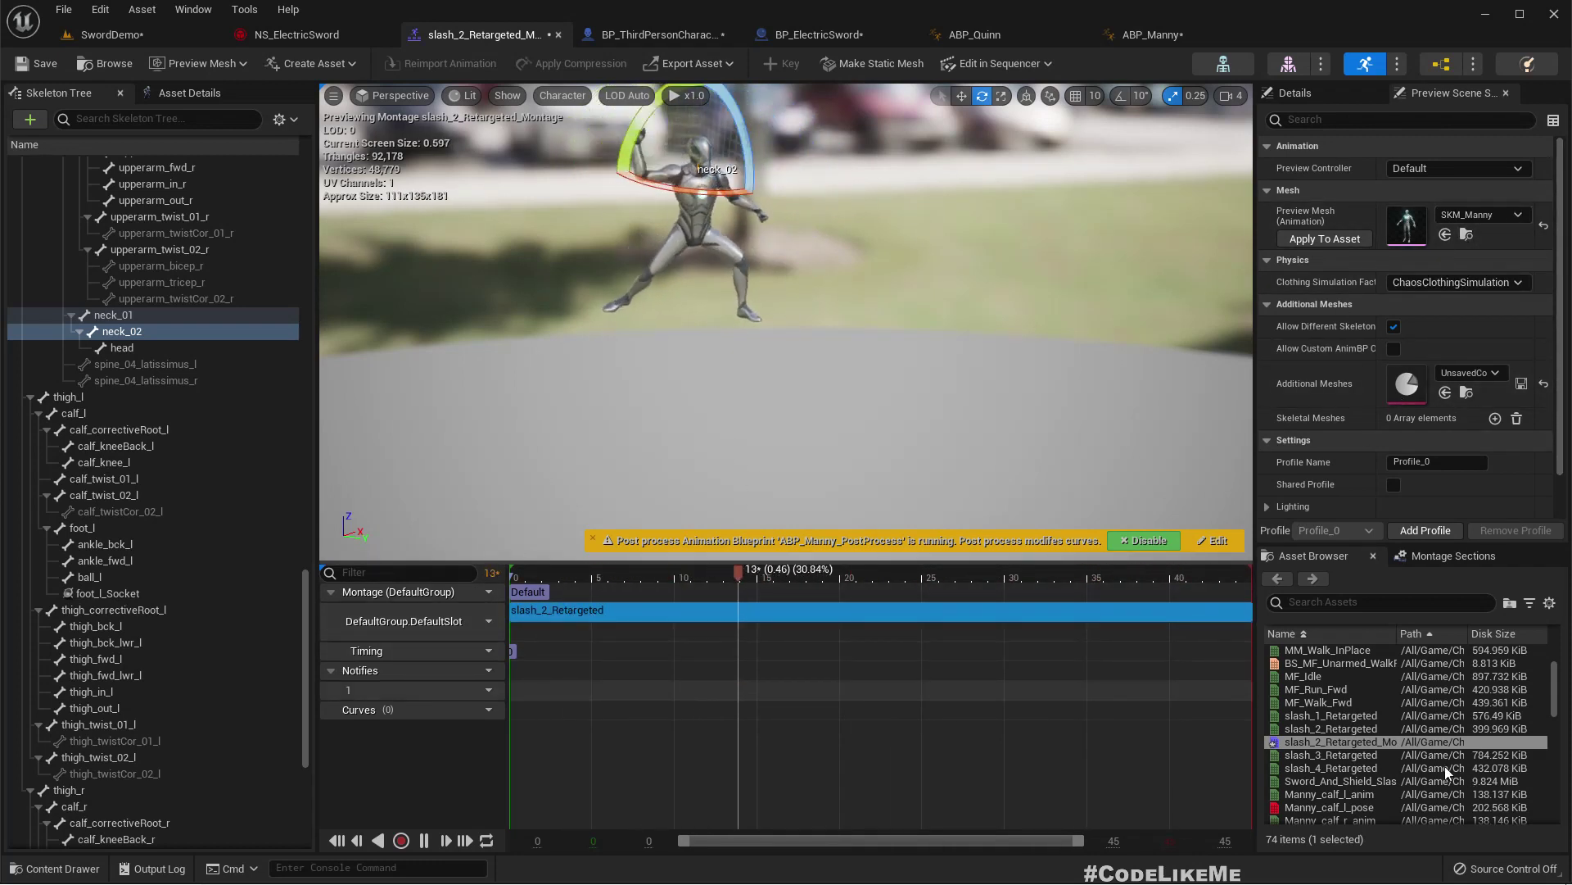
left_click(1341, 726)
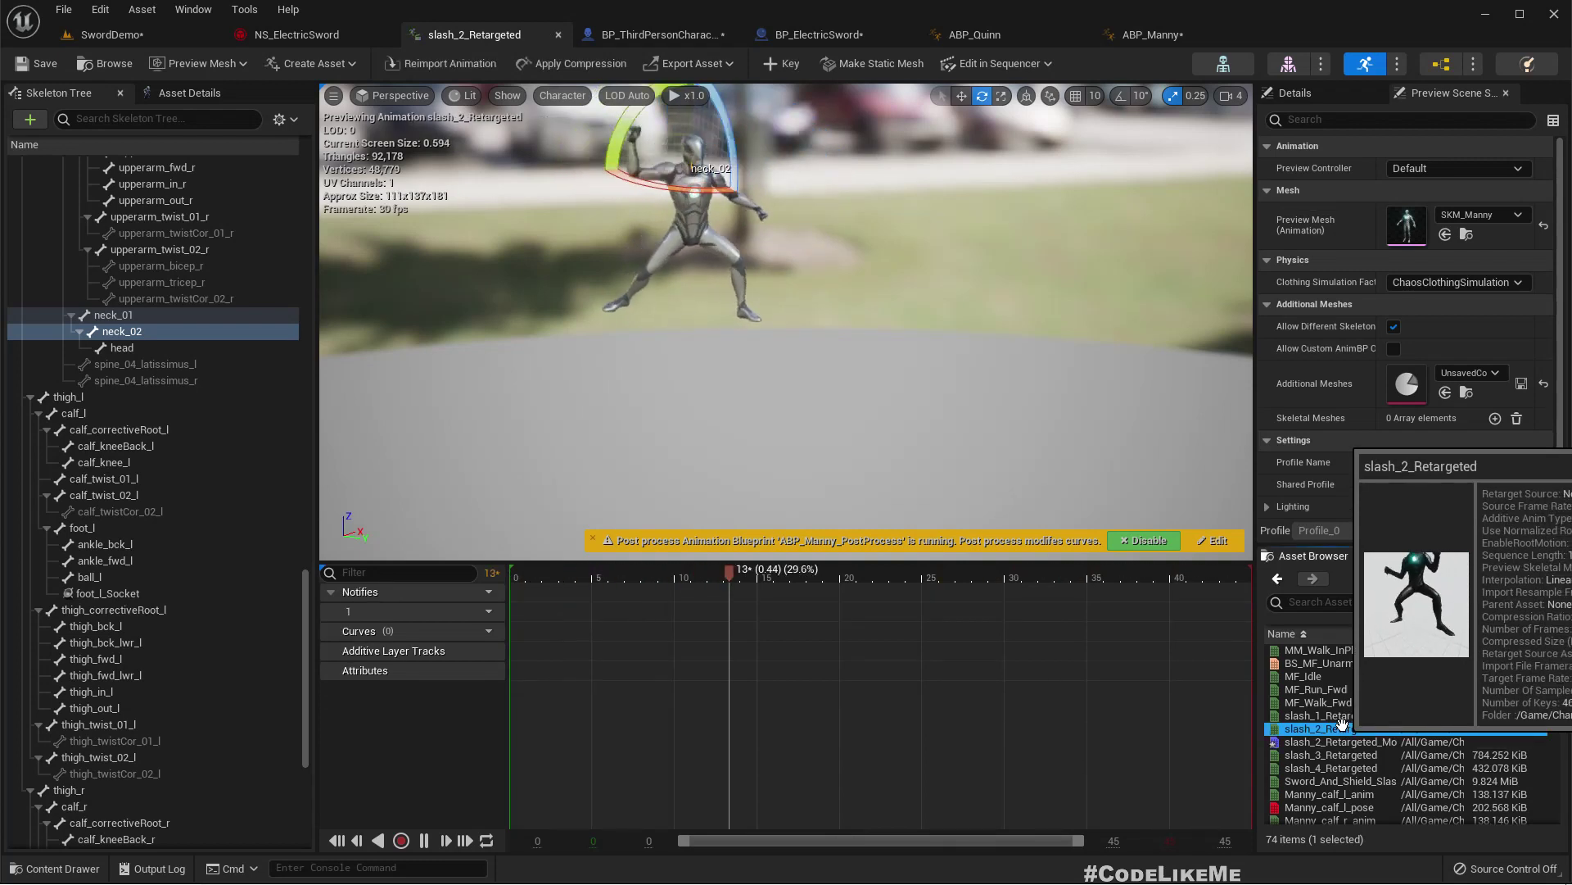
Add a new notify named EnableTrail at about frame 14 of the slash_2_Retargeted animation
left_click_drag(647, 571, 743, 580)
right_click(747, 617)
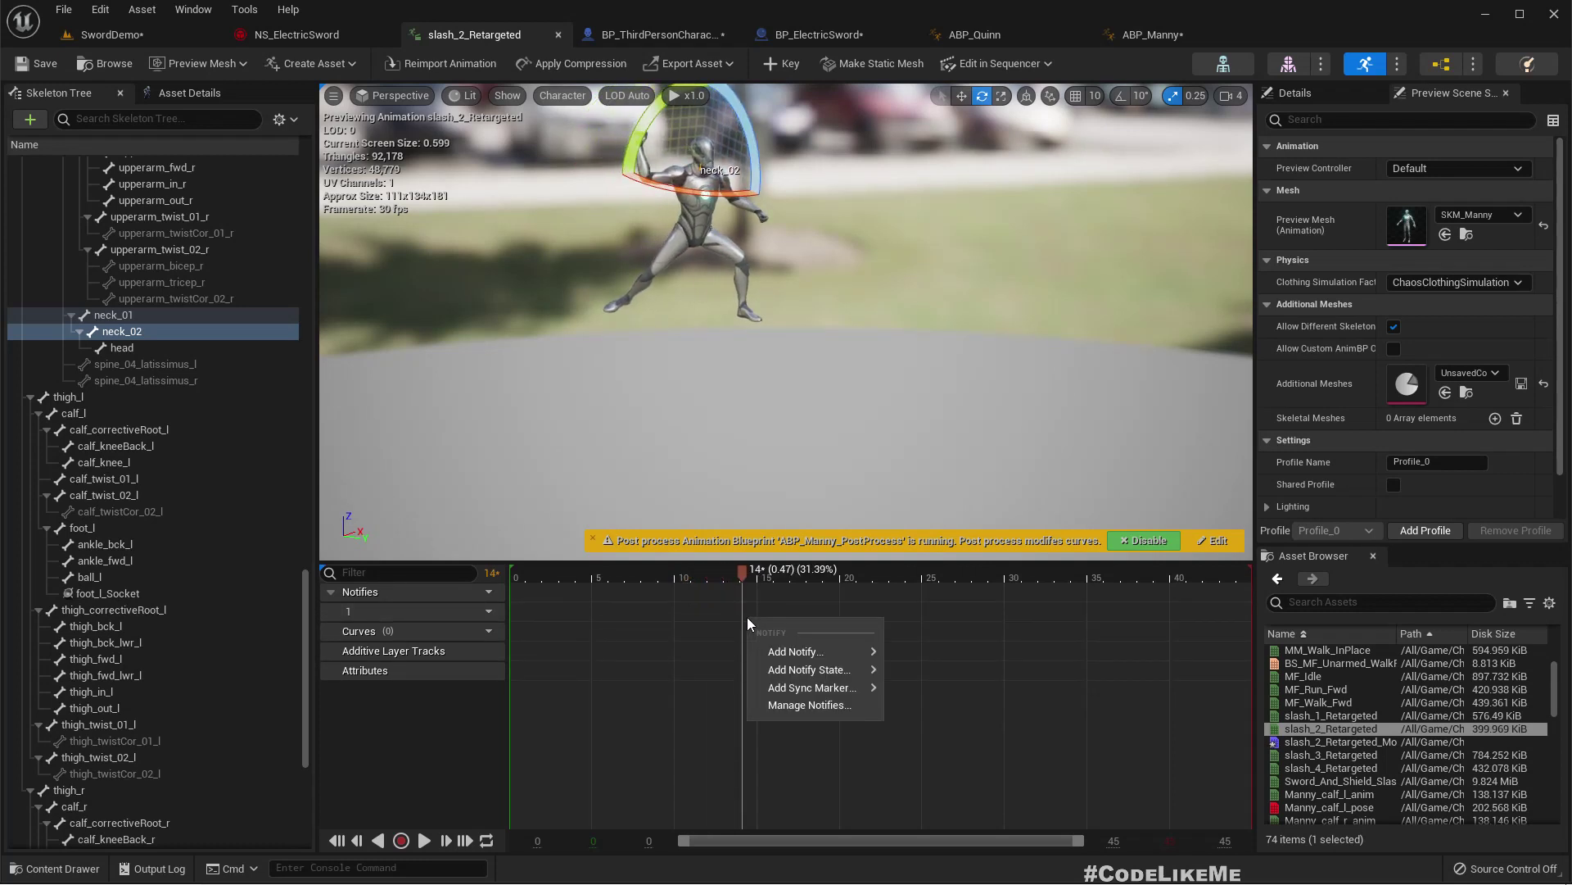
mouse_move(822, 658)
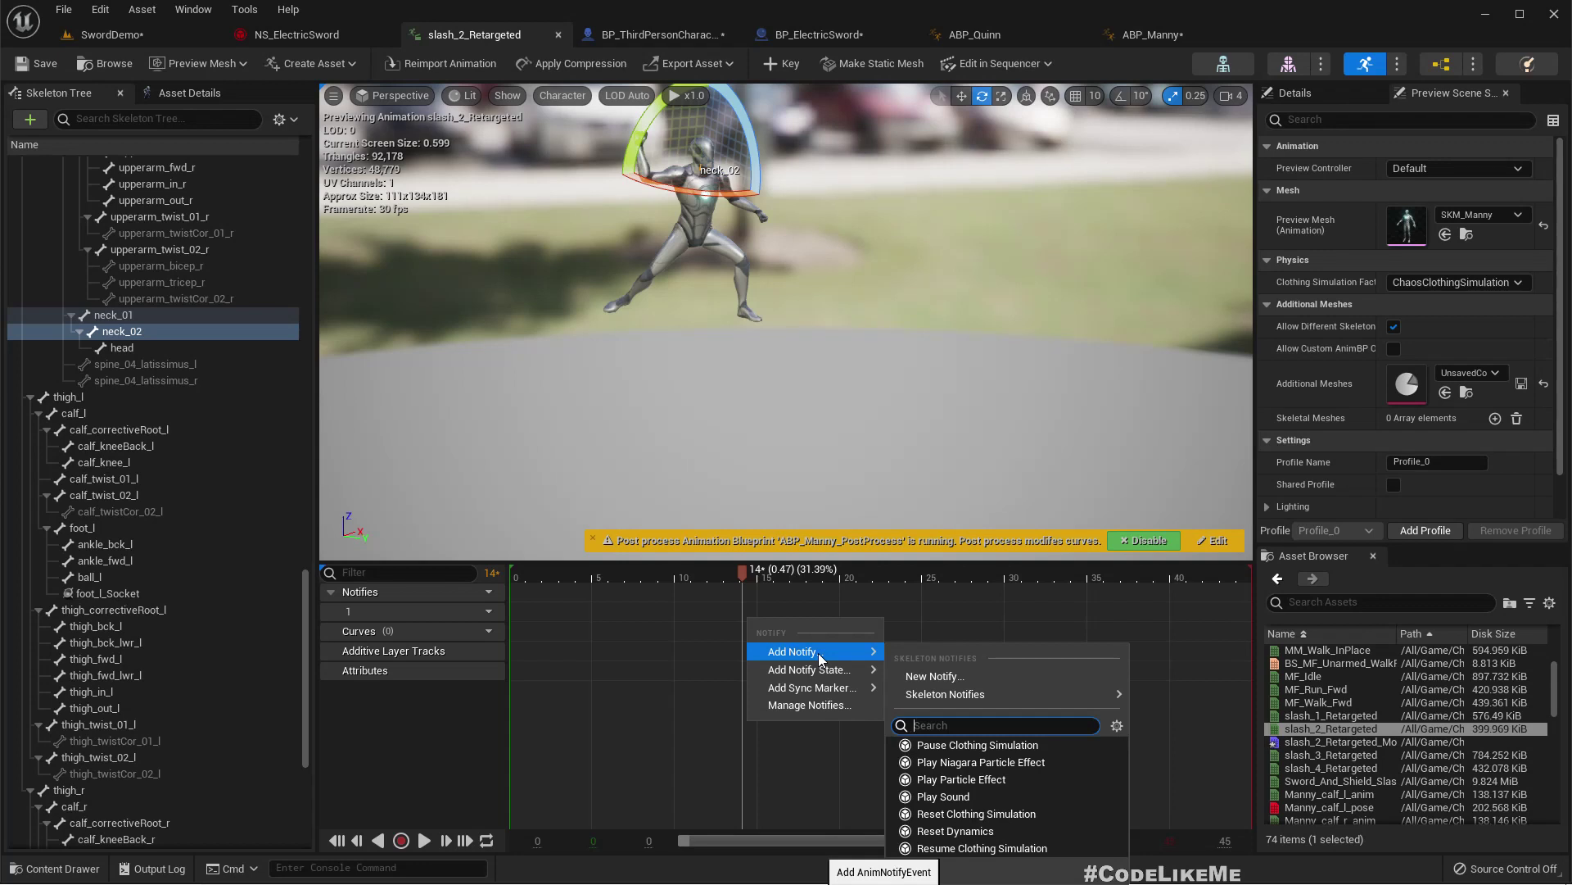
mouse_move(967, 696)
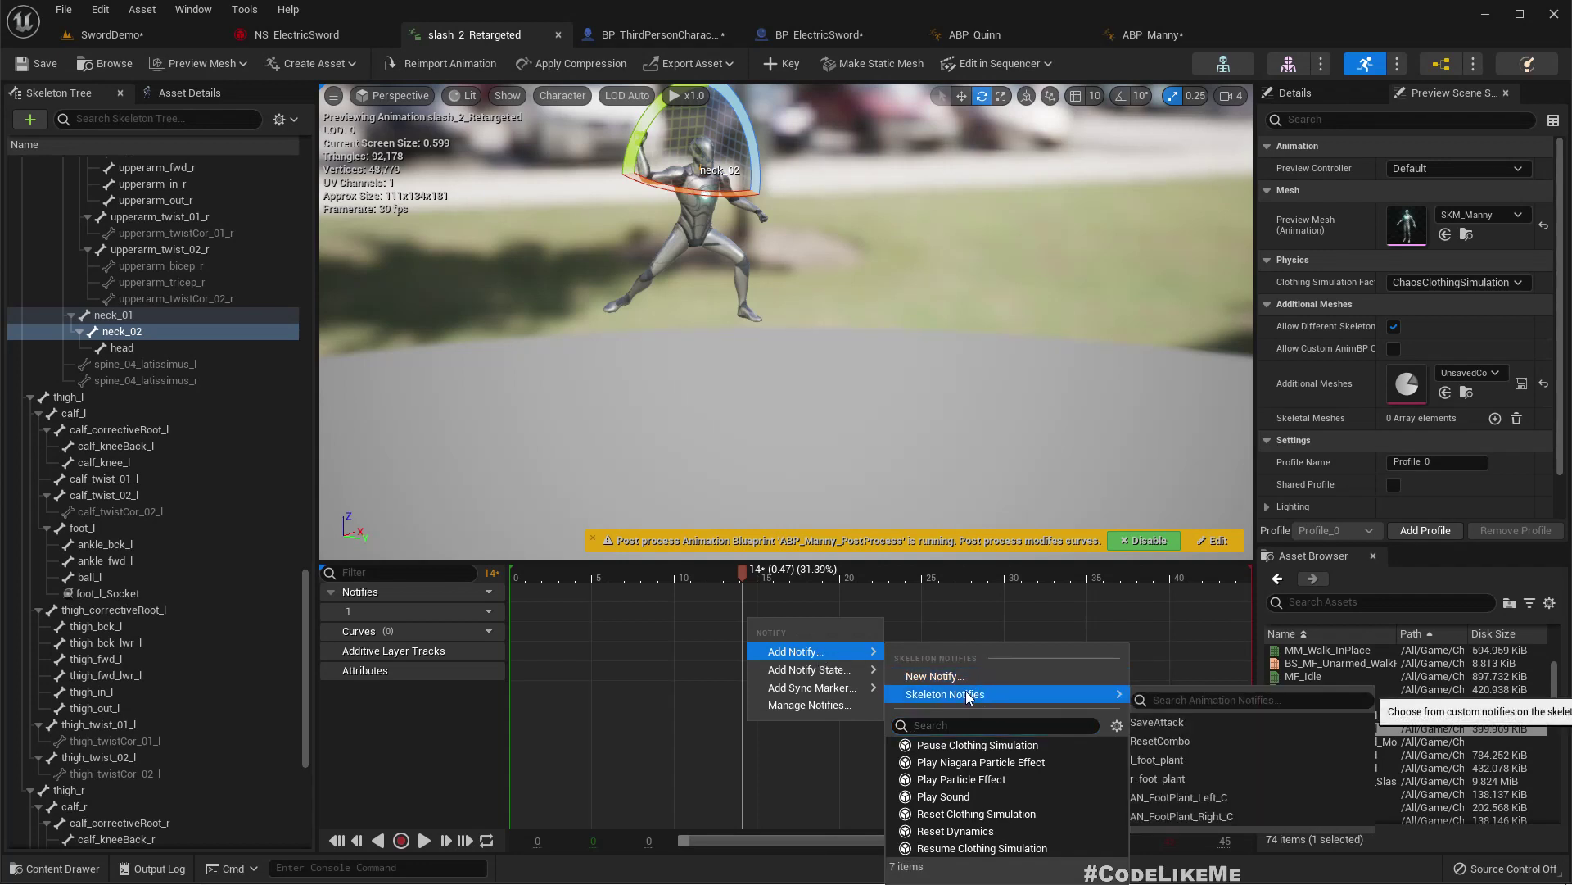
left_click(940, 678)
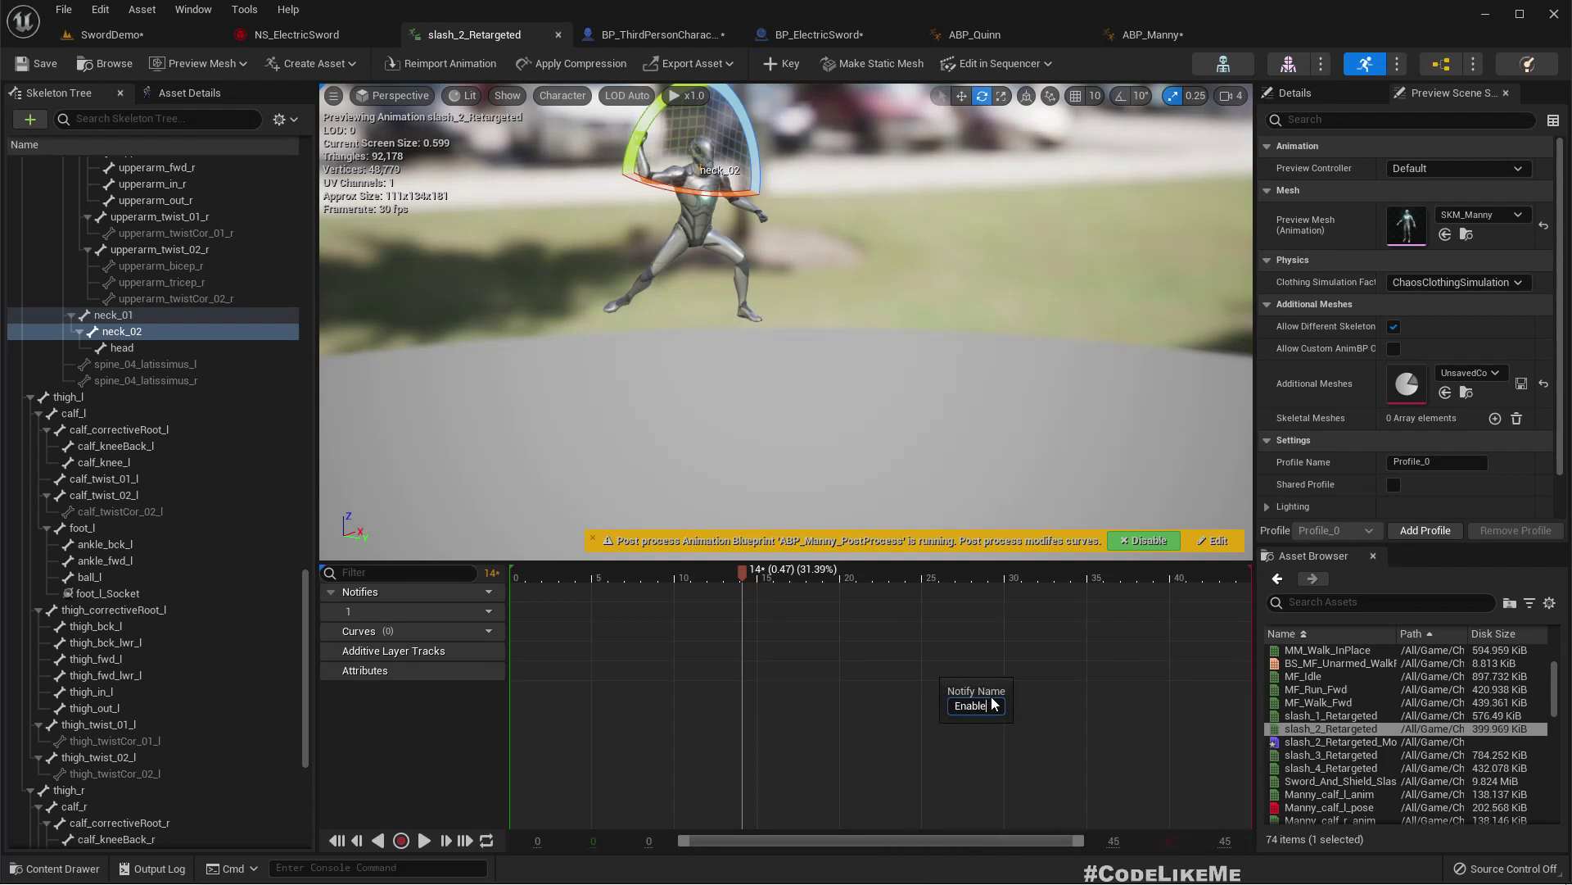
key("Return")
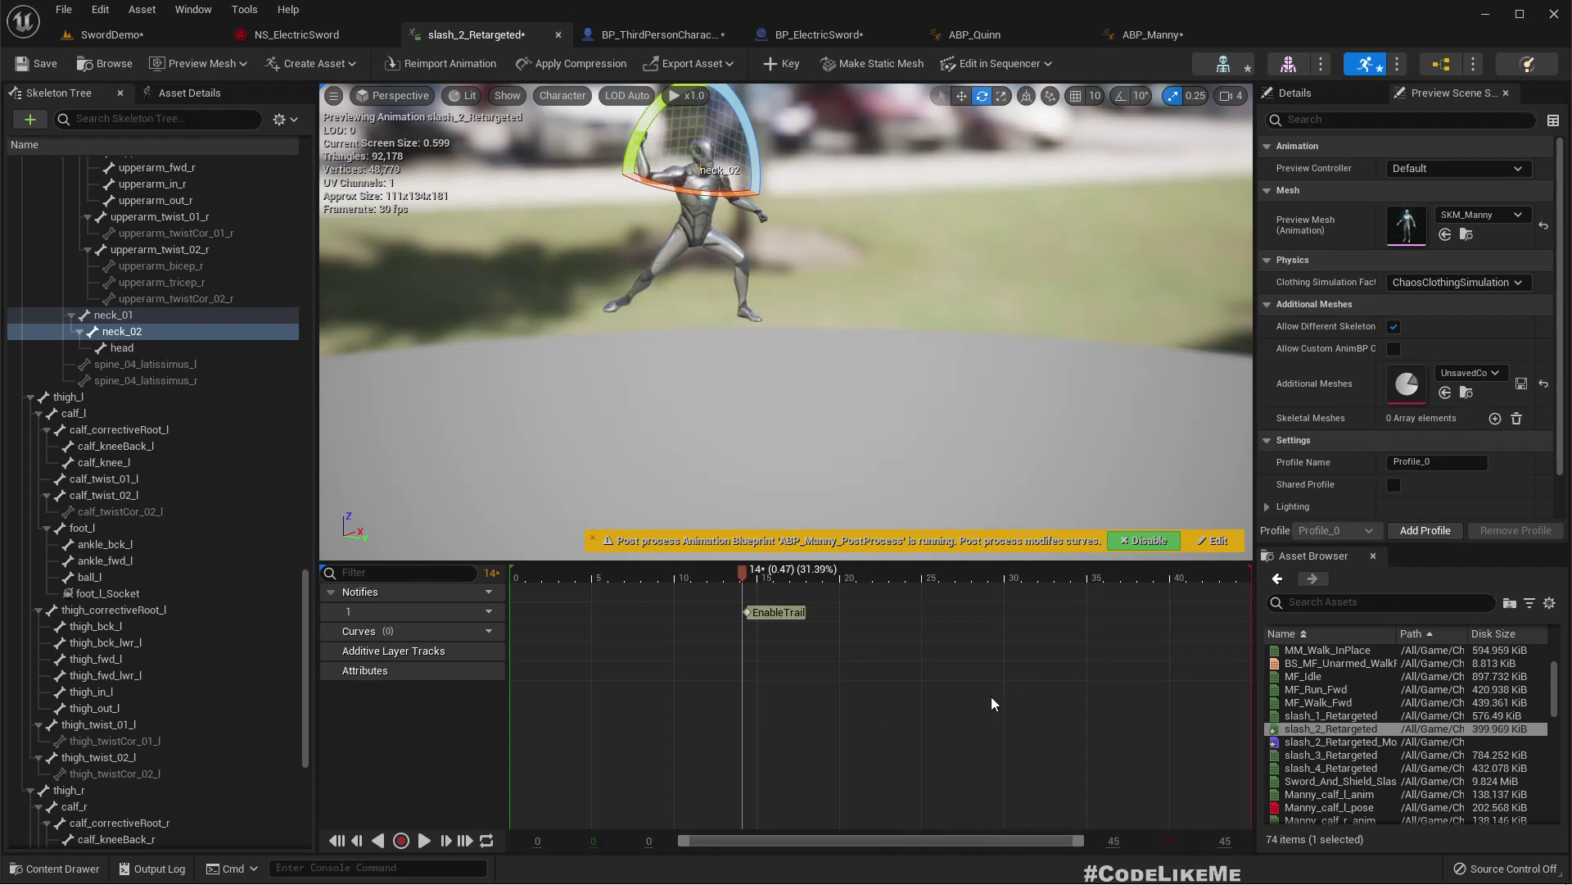
right_click(759, 636)
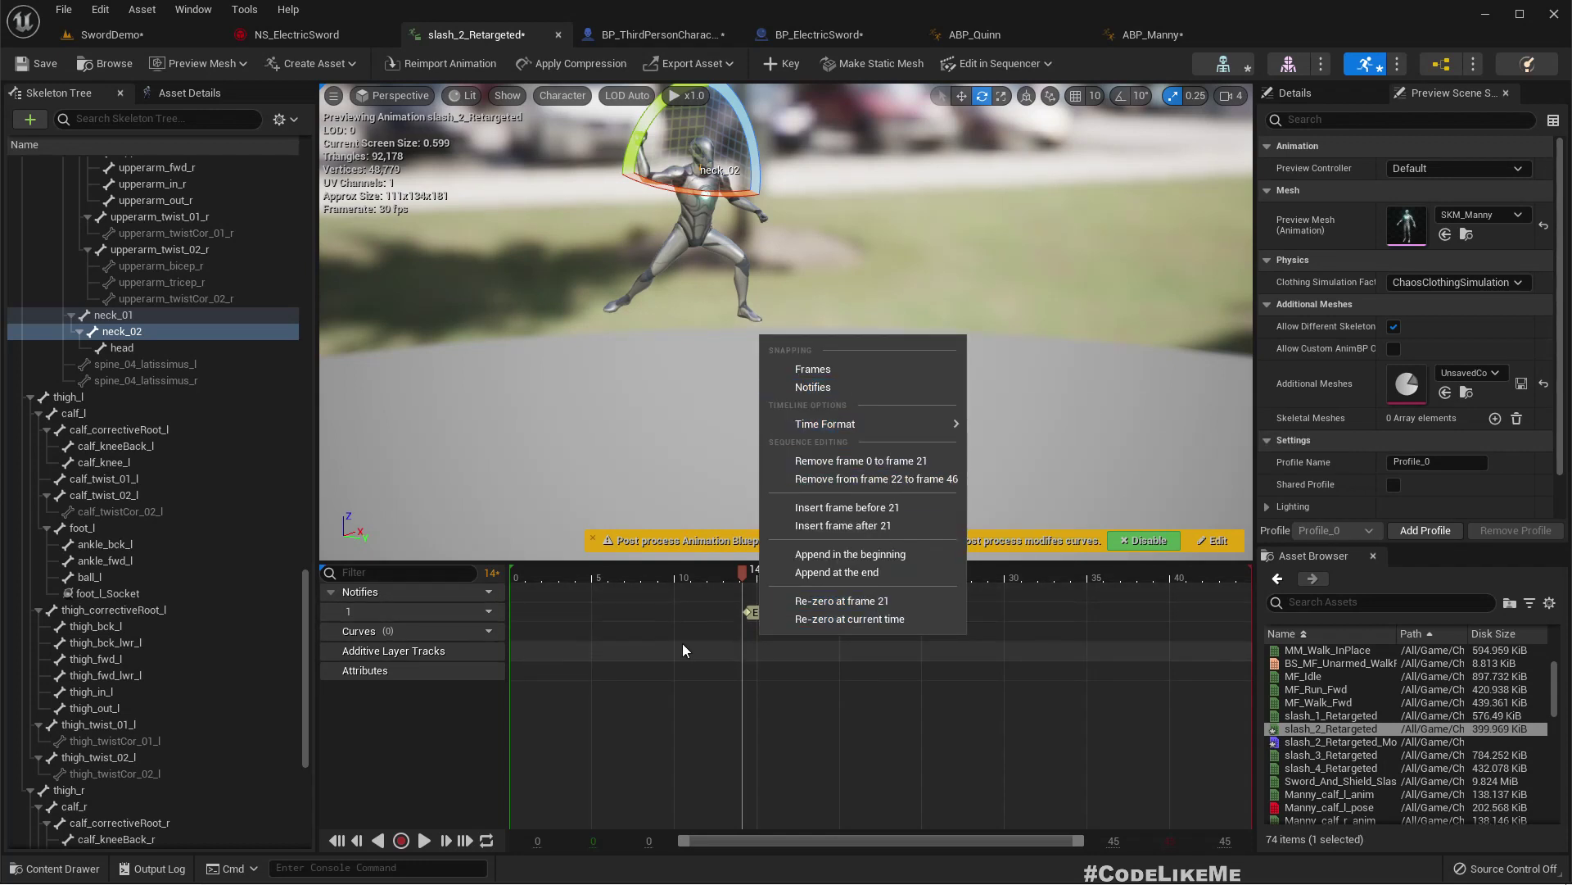
right_click(1028, 606)
right_click(1001, 608)
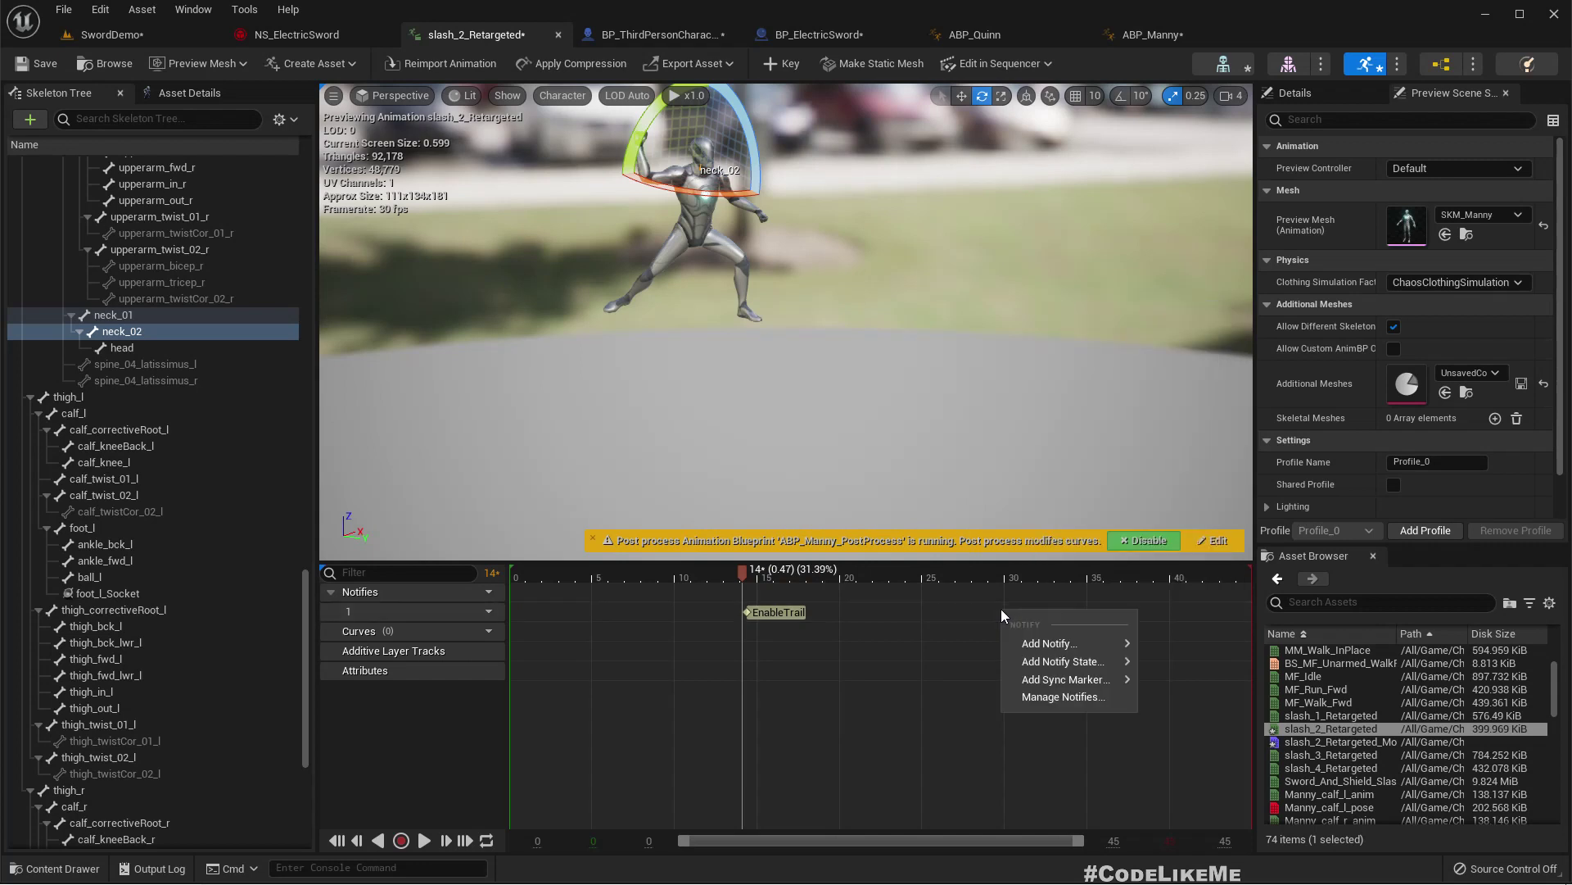
mouse_move(1085, 646)
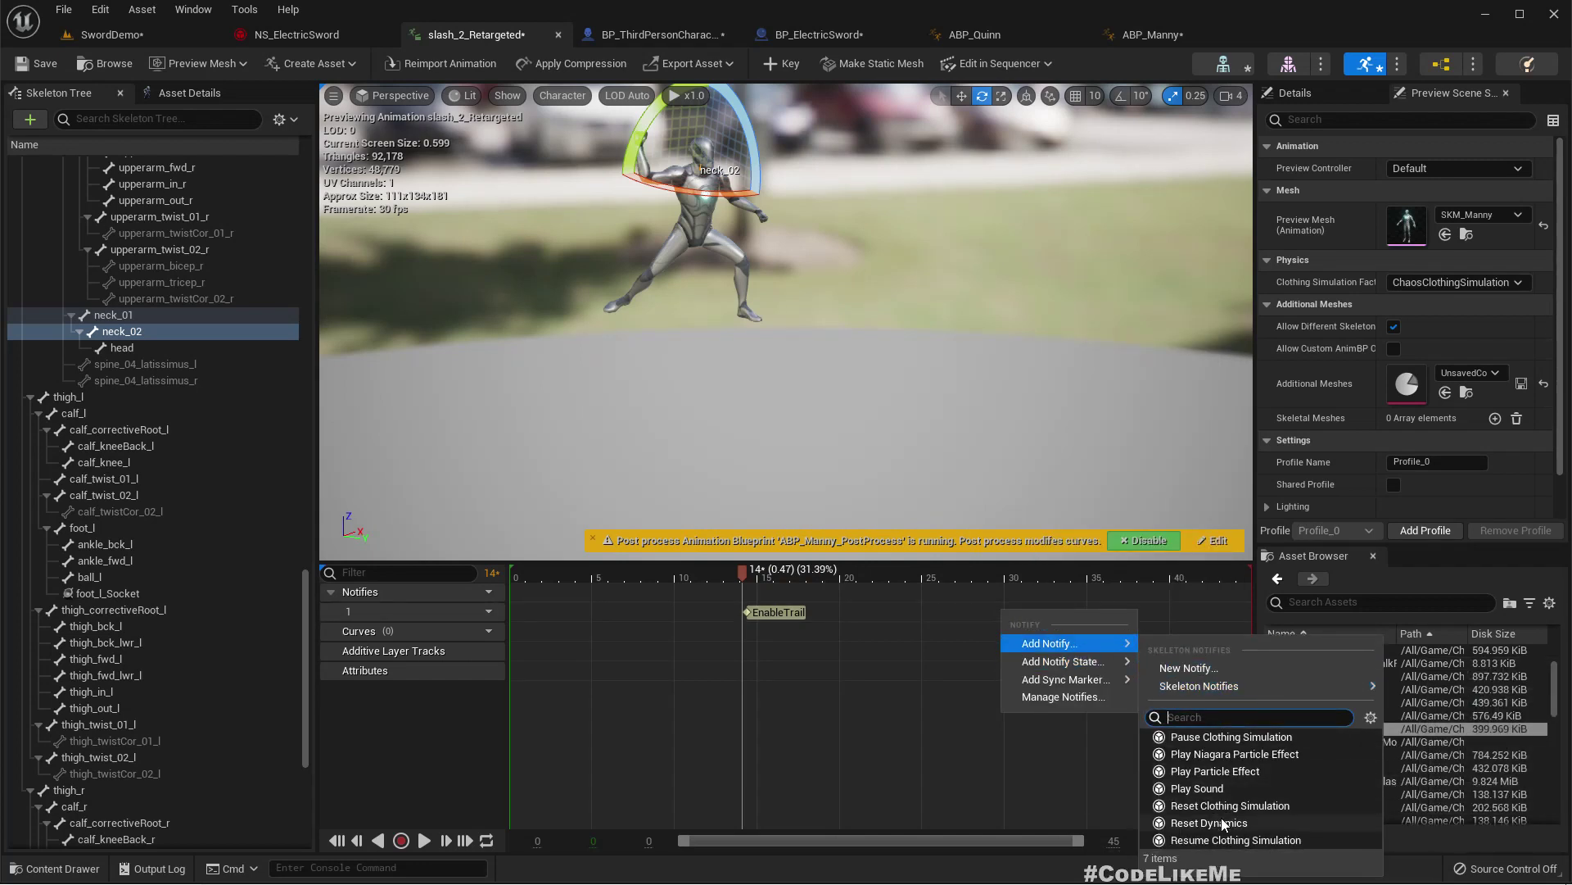
left_click(1209, 668)
Try out a Trail notify state from frame 25 to about frame 37, inspecting its settings and deleting it
right_click(923, 604)
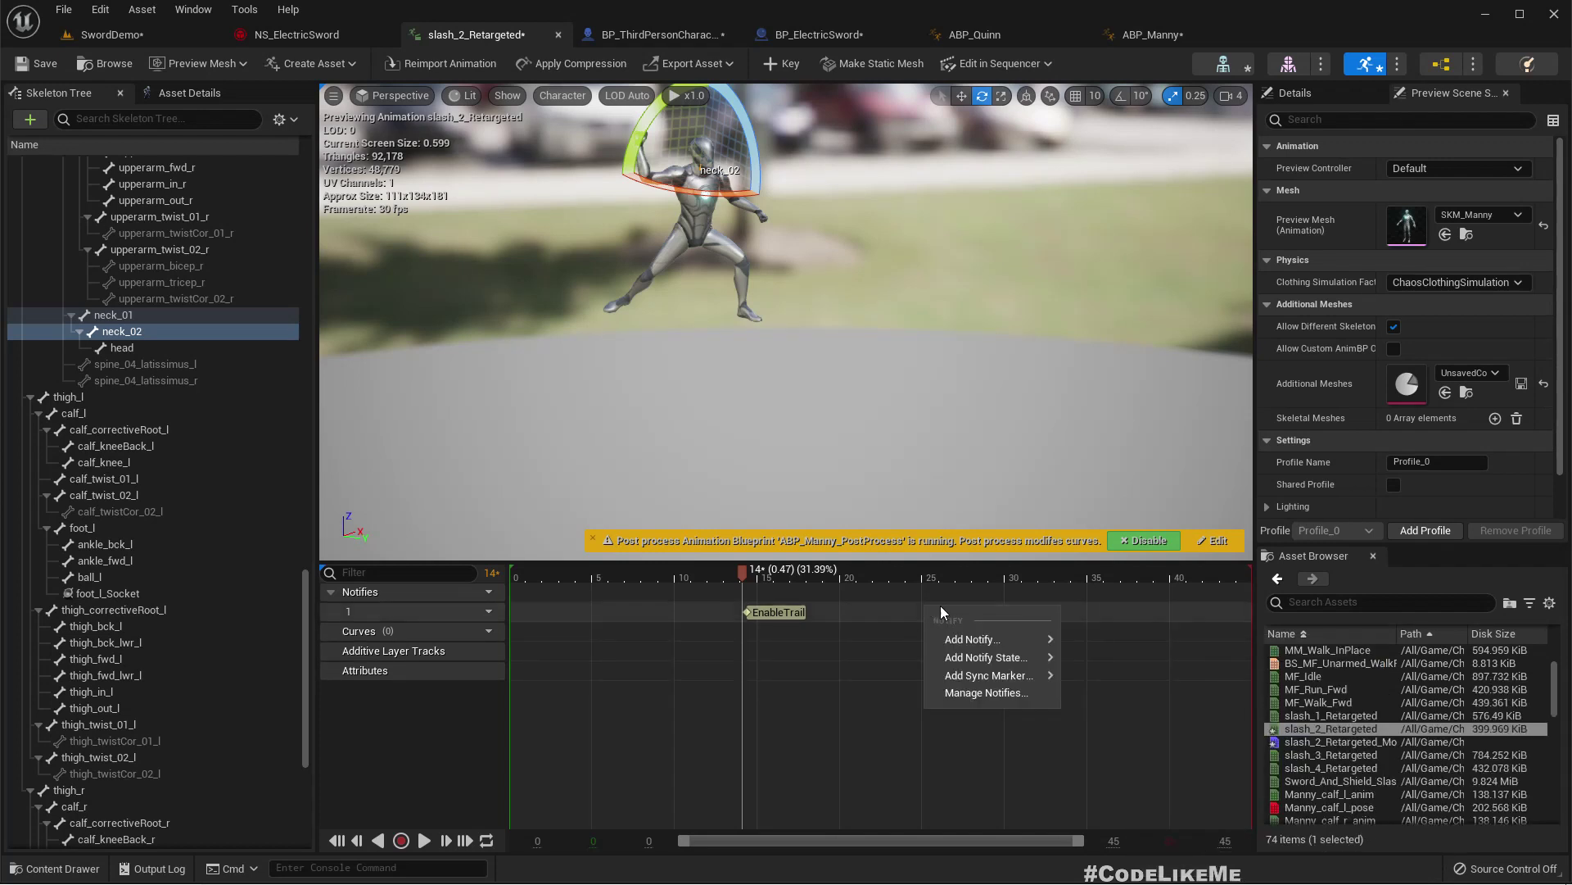
mouse_move(999, 657)
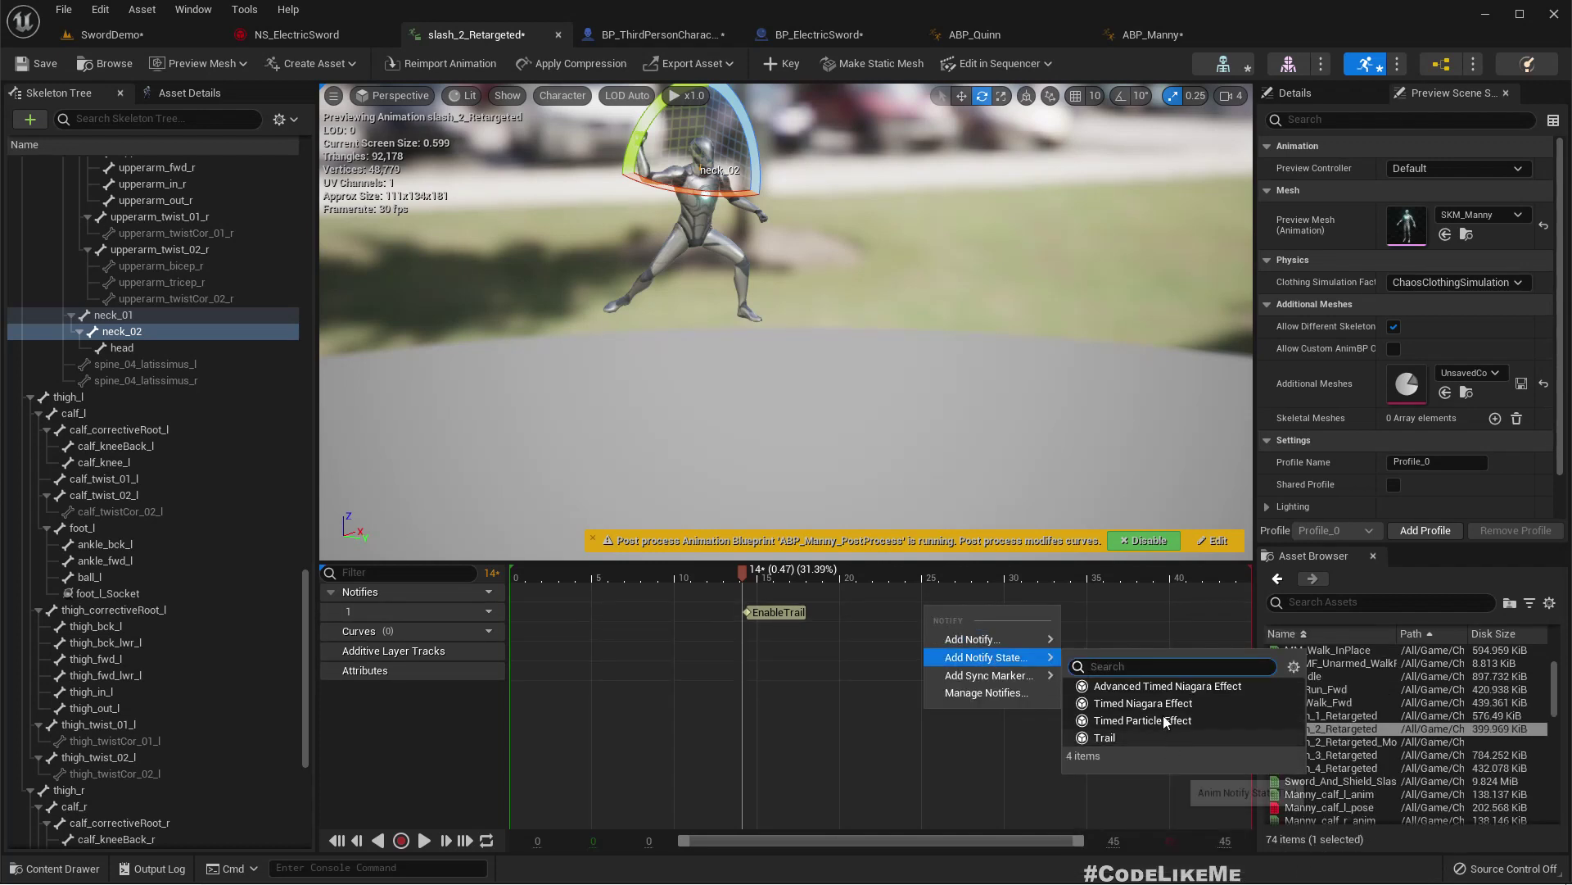
left_click(1106, 737)
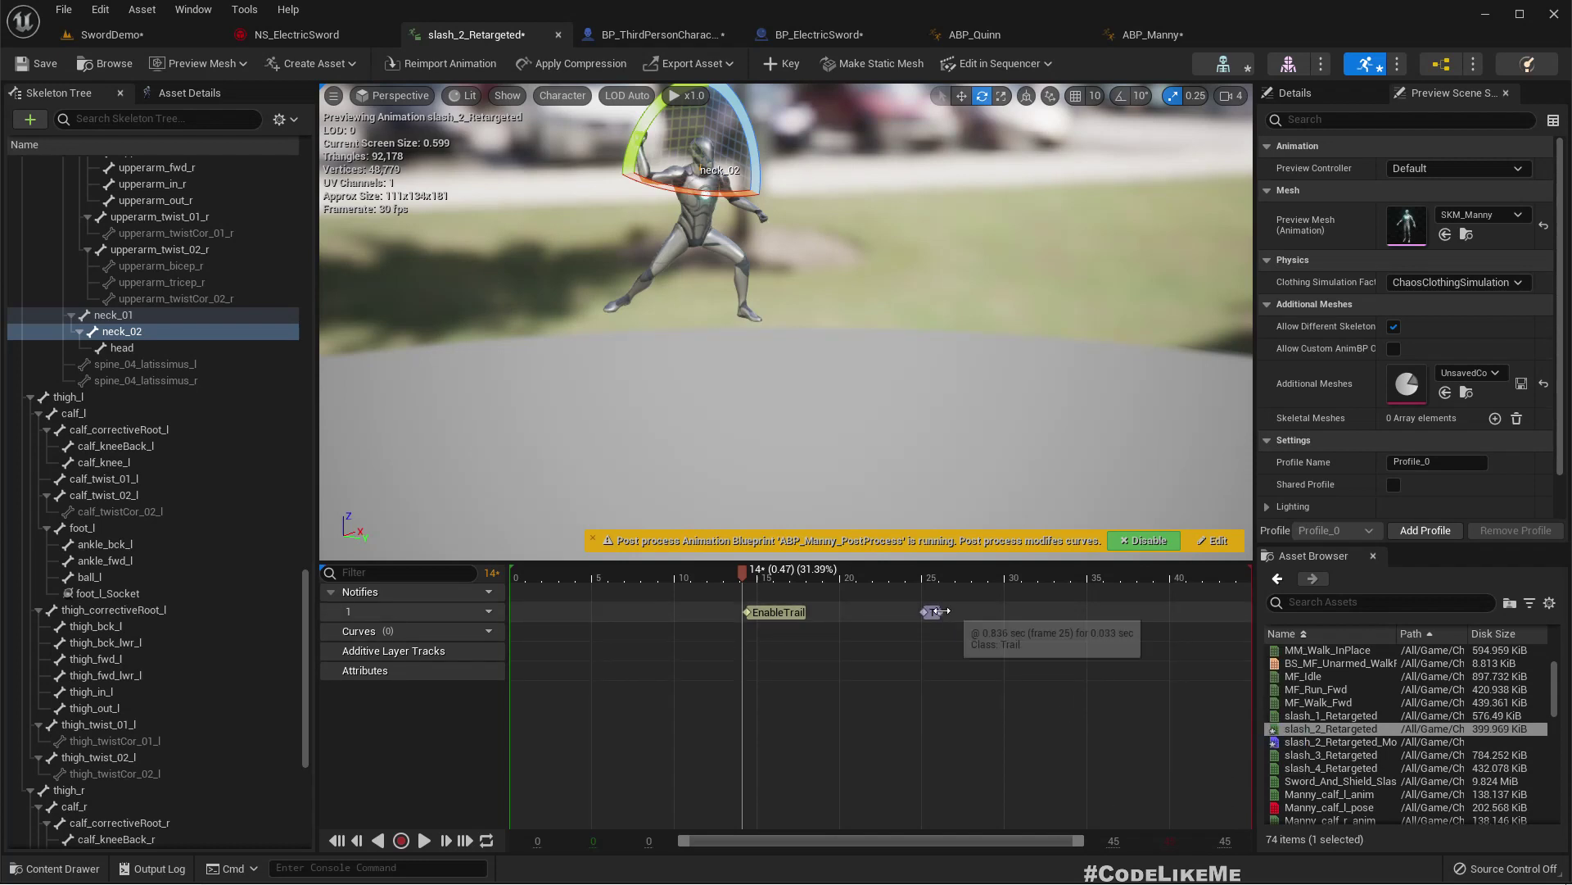
left_click_drag(938, 611, 1124, 611)
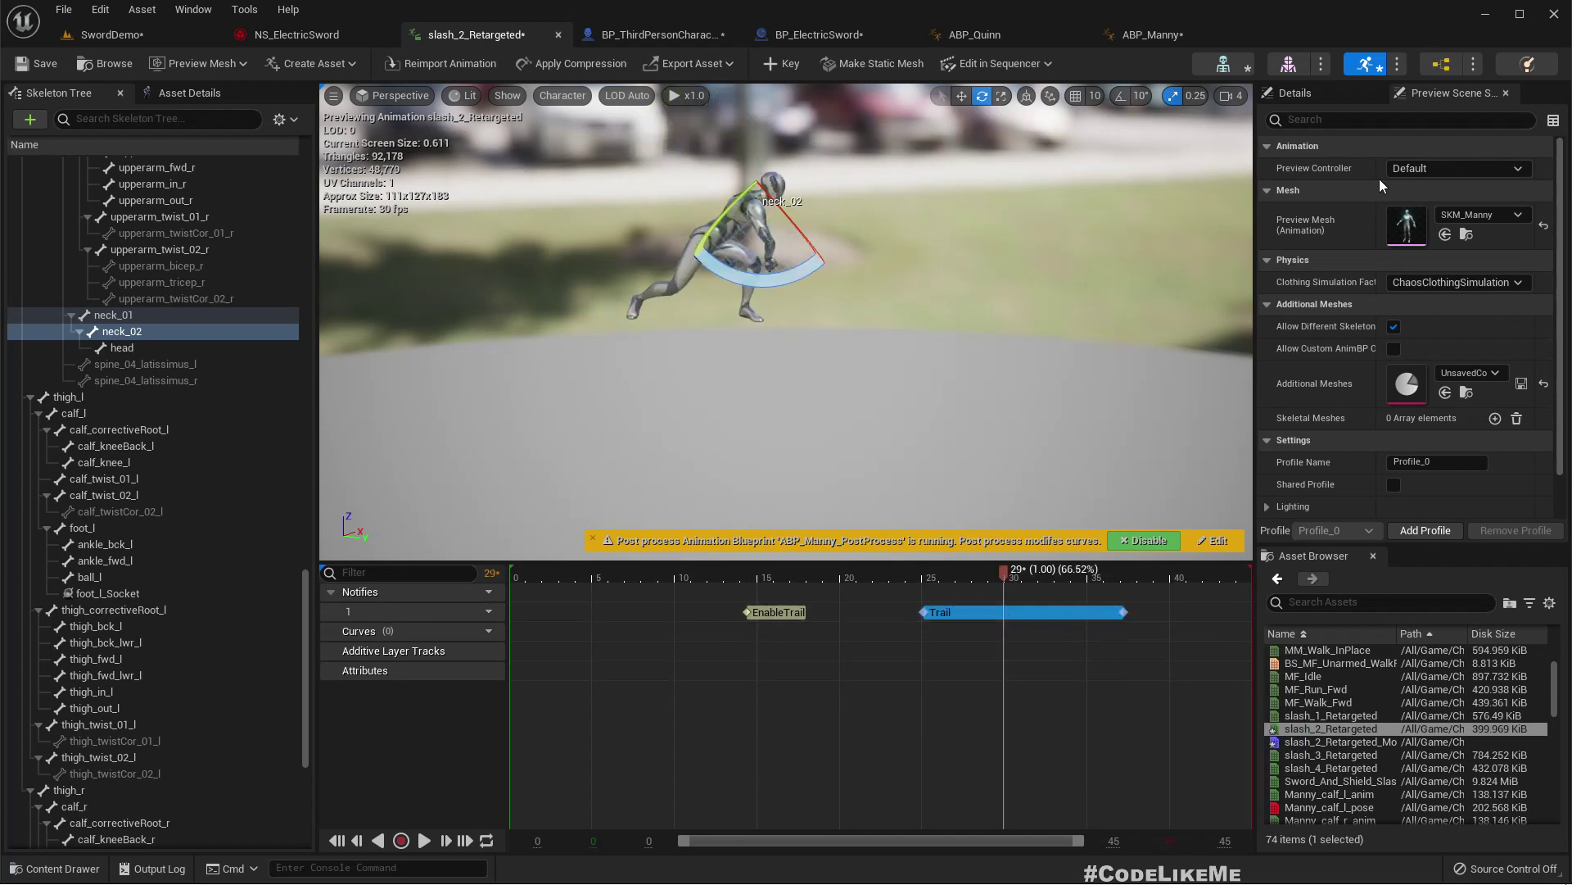
left_click(1325, 96)
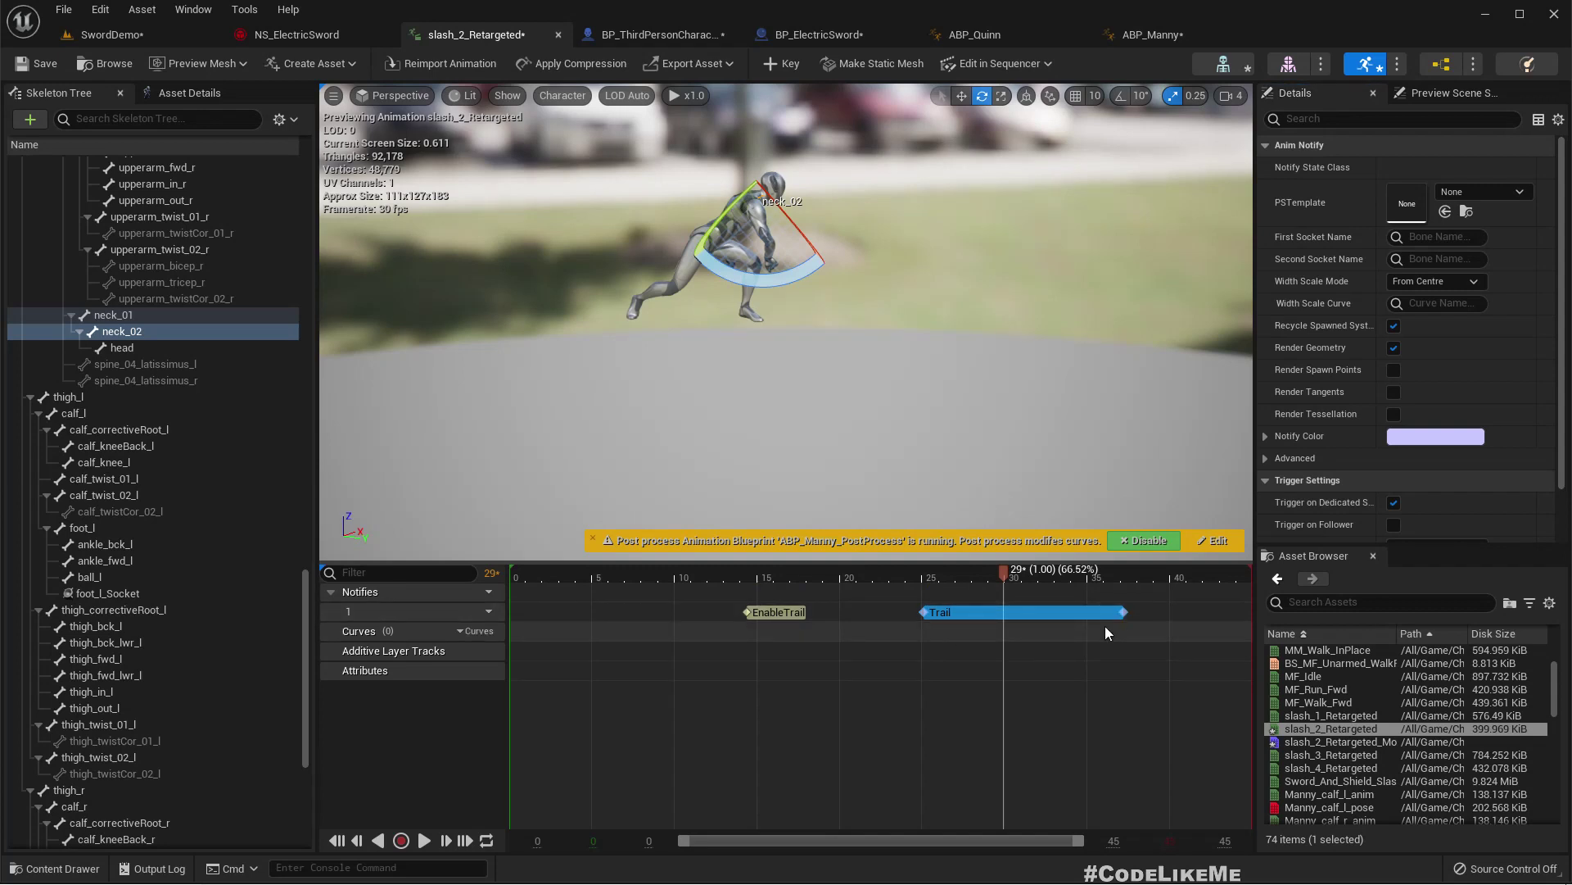
key("Delete")
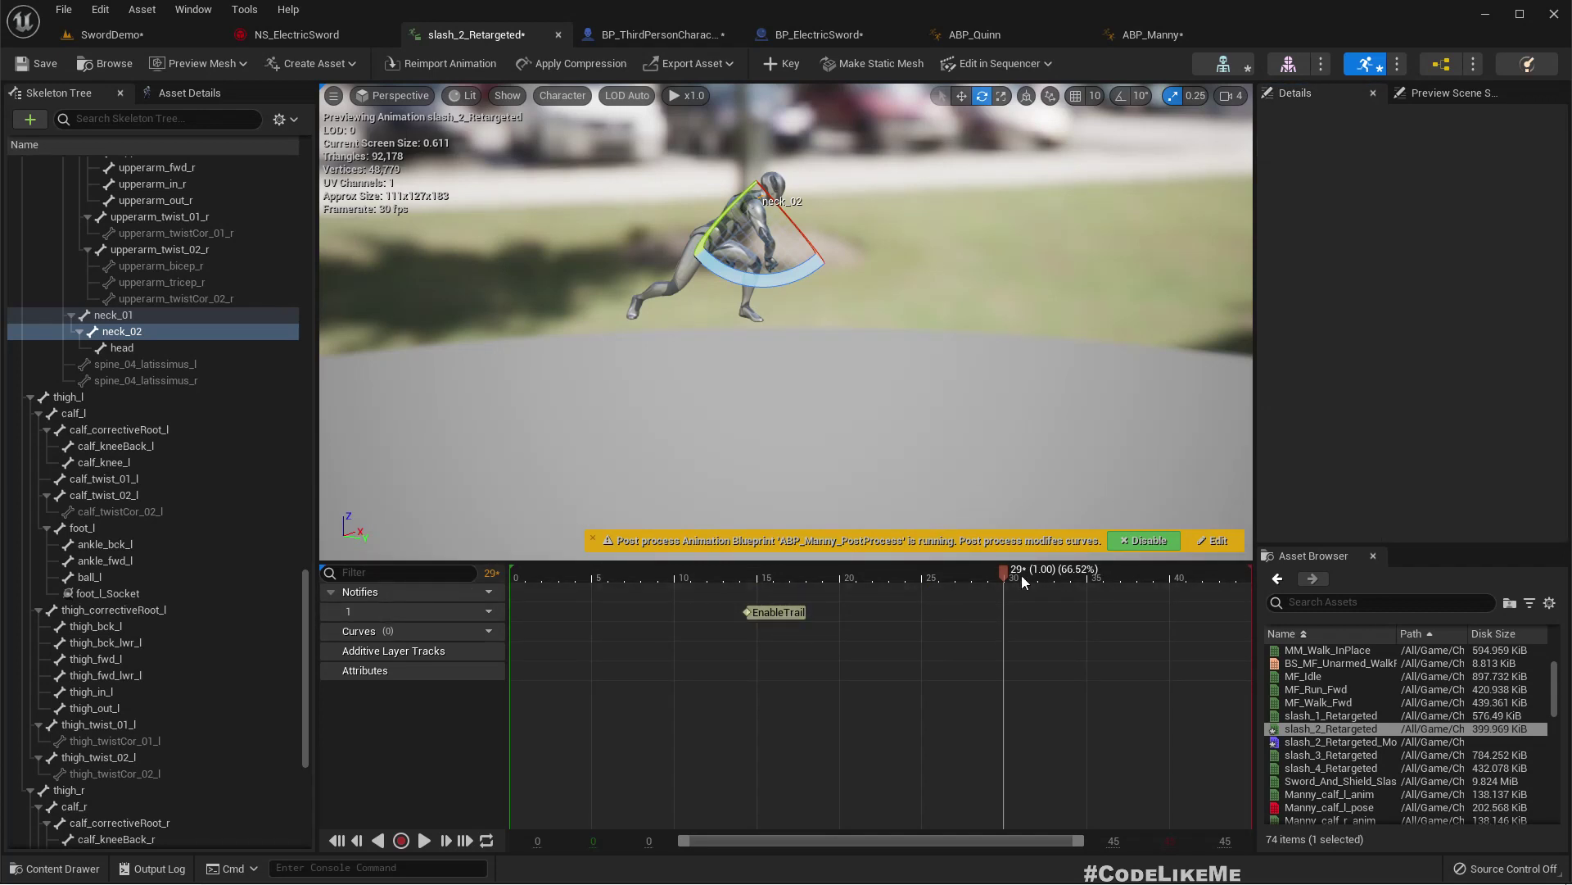
Add a new notify named DisableTrail at about frame 20 of the slash_2_Retargeted animation and check the surrounding poses
left_click_drag(946, 573, 812, 543)
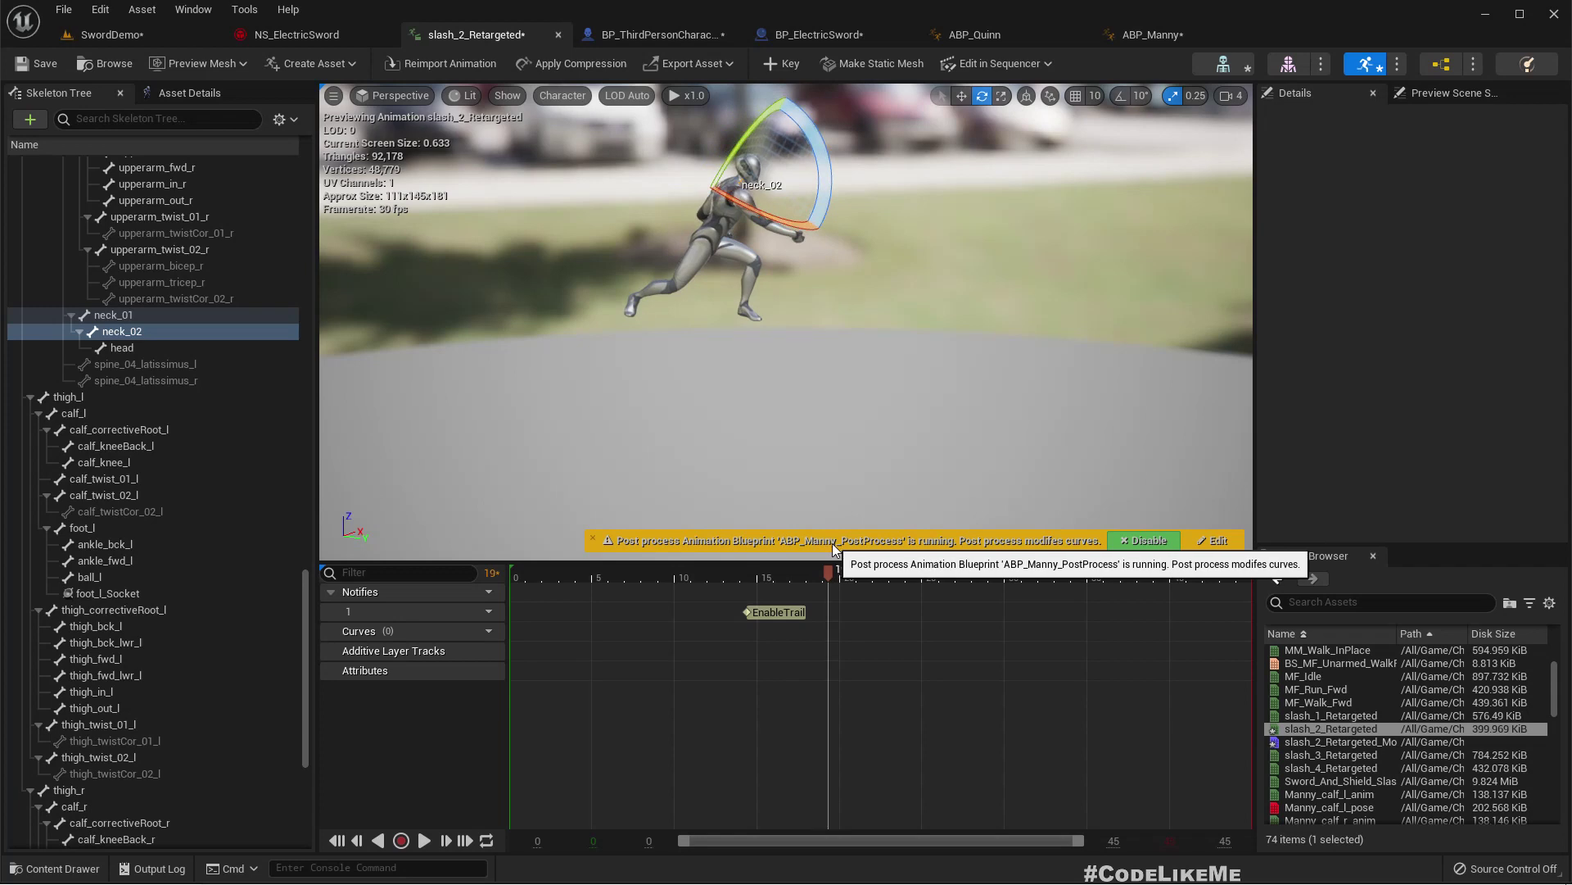
right_click(838, 610)
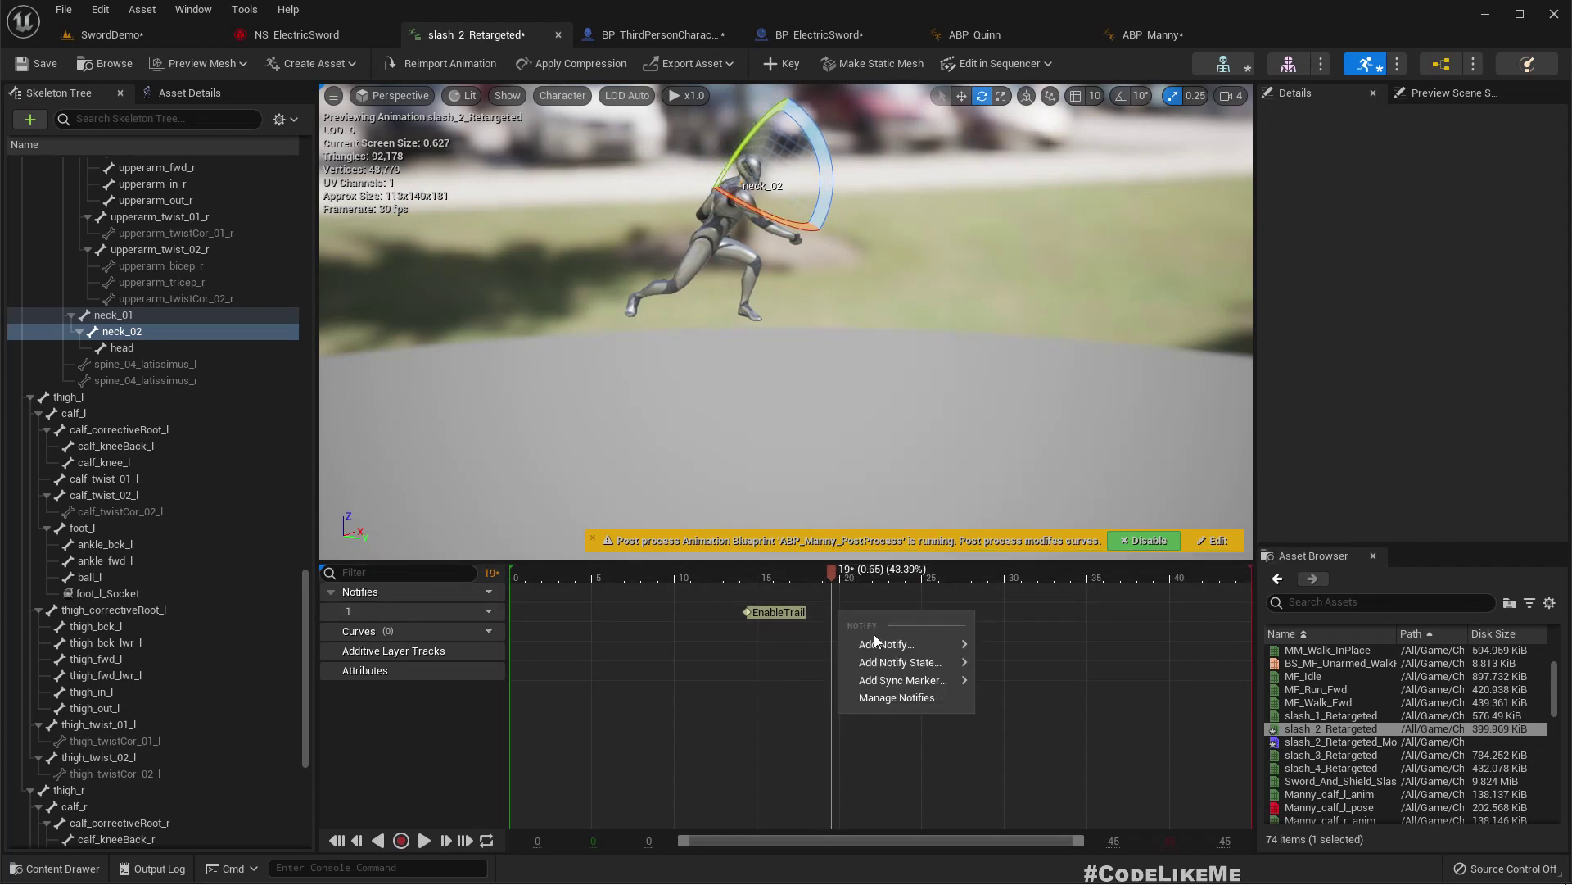
mouse_move(884, 644)
left_click(1051, 674)
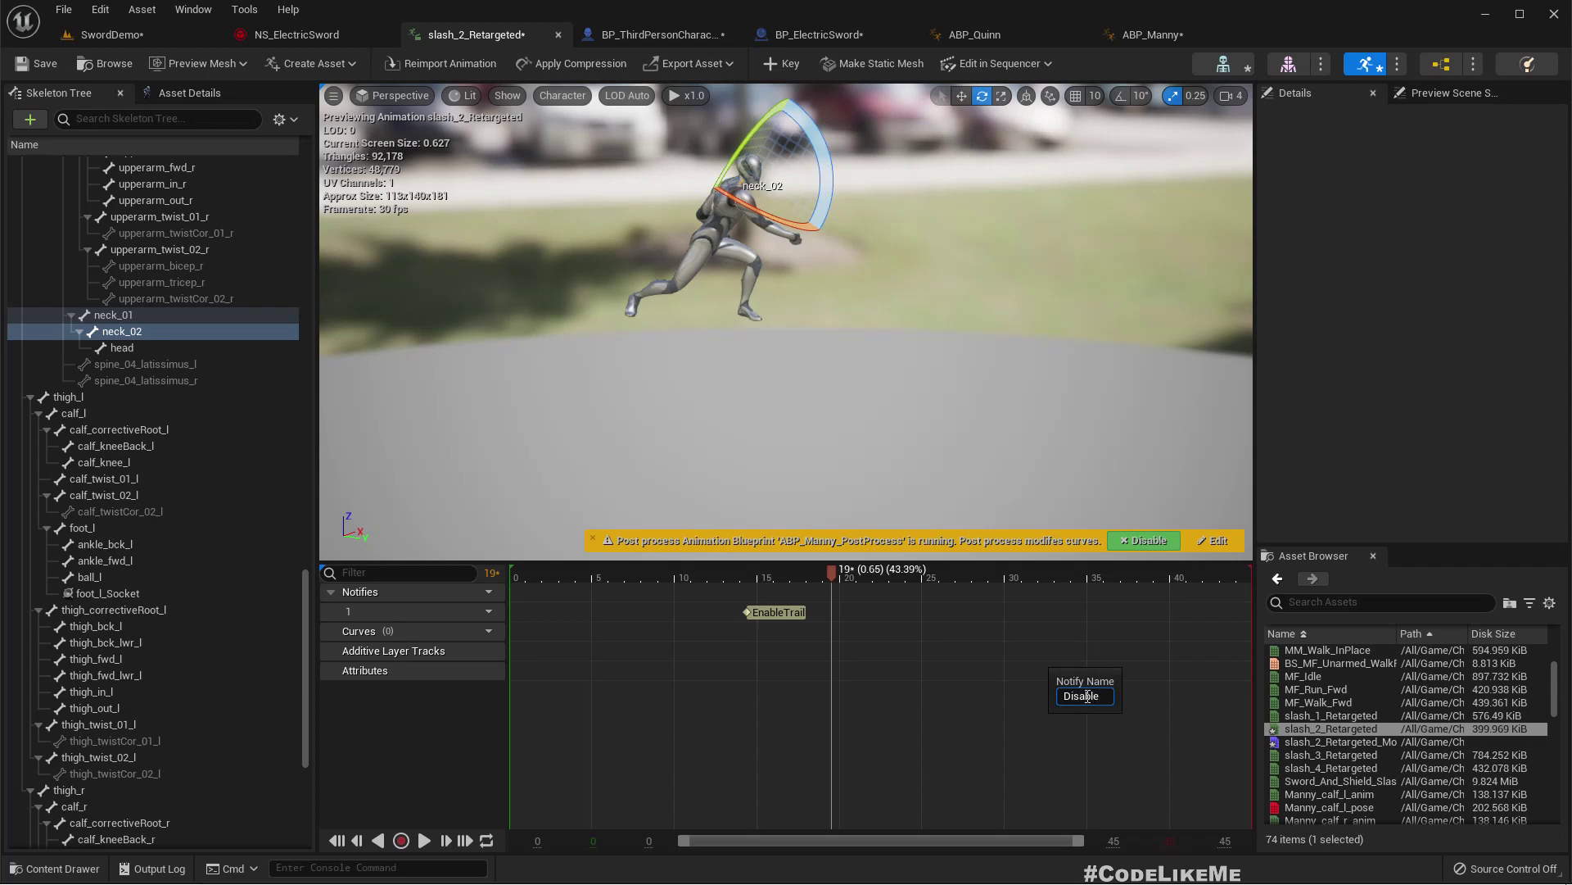
type("DisableTrail")
key("Return")
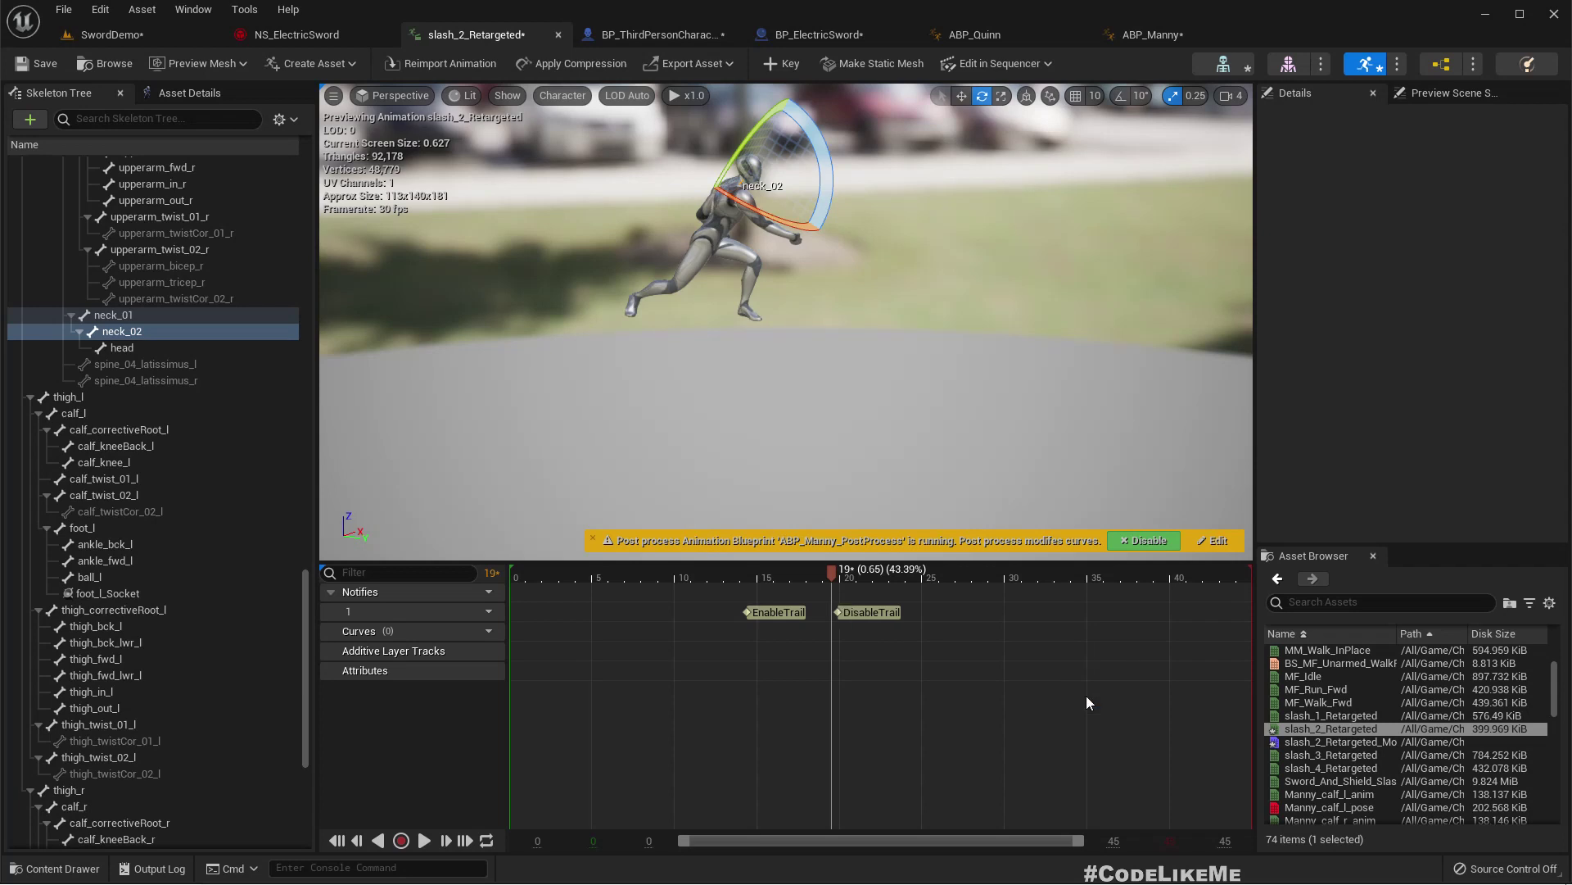
left_click_drag(834, 572, 877, 586)
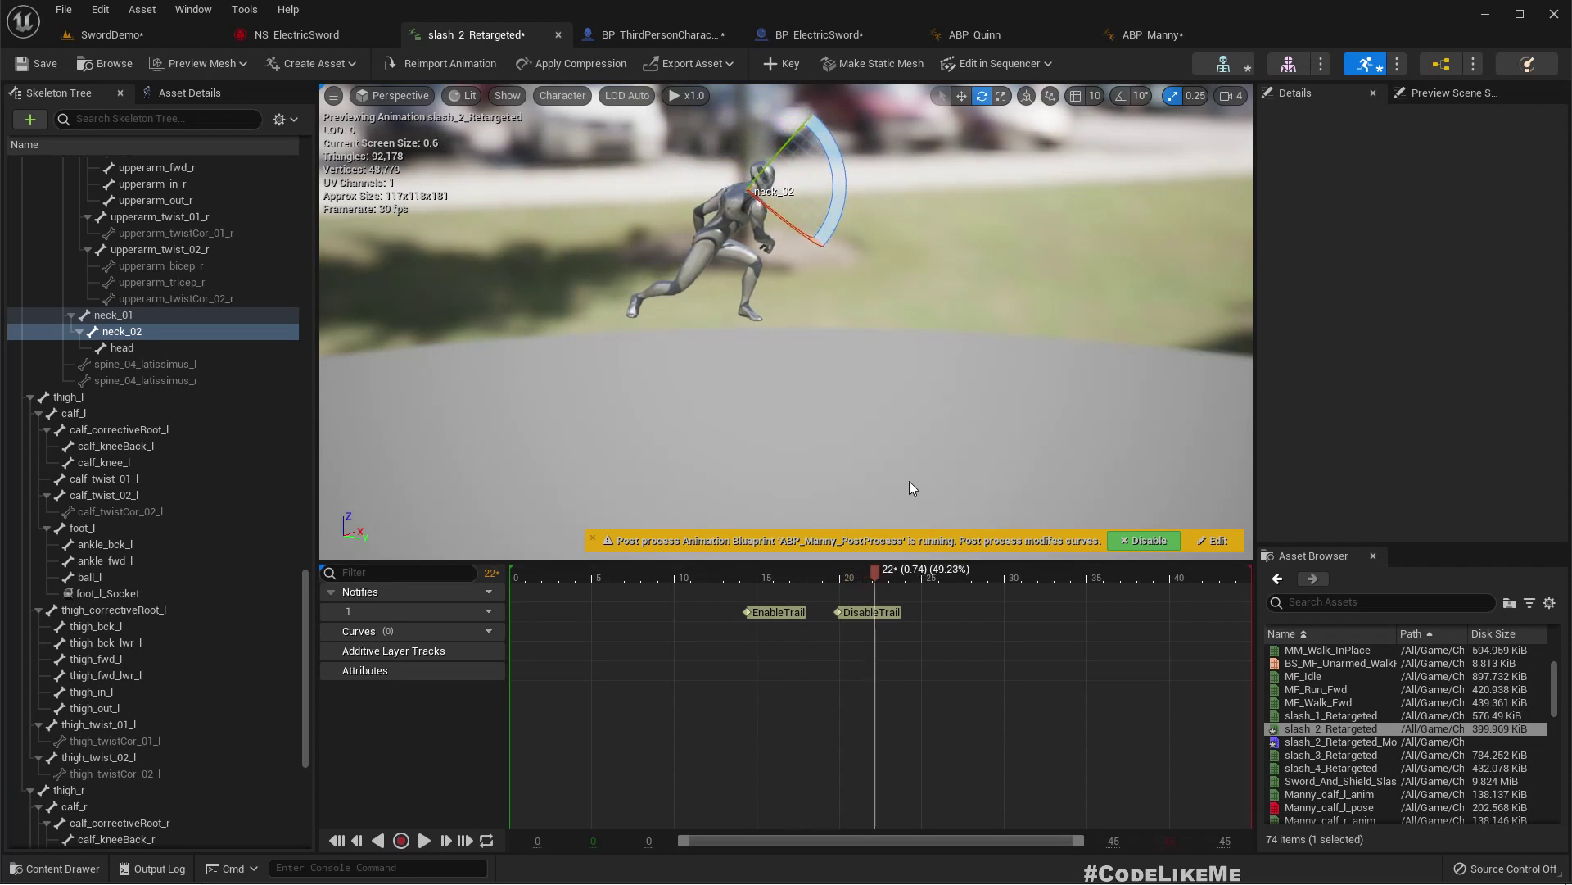
Add the AnimNotify_EnableTrail event to empty space below the existing nodes in ABP_Manny's Event Graph
left_click(1151, 35)
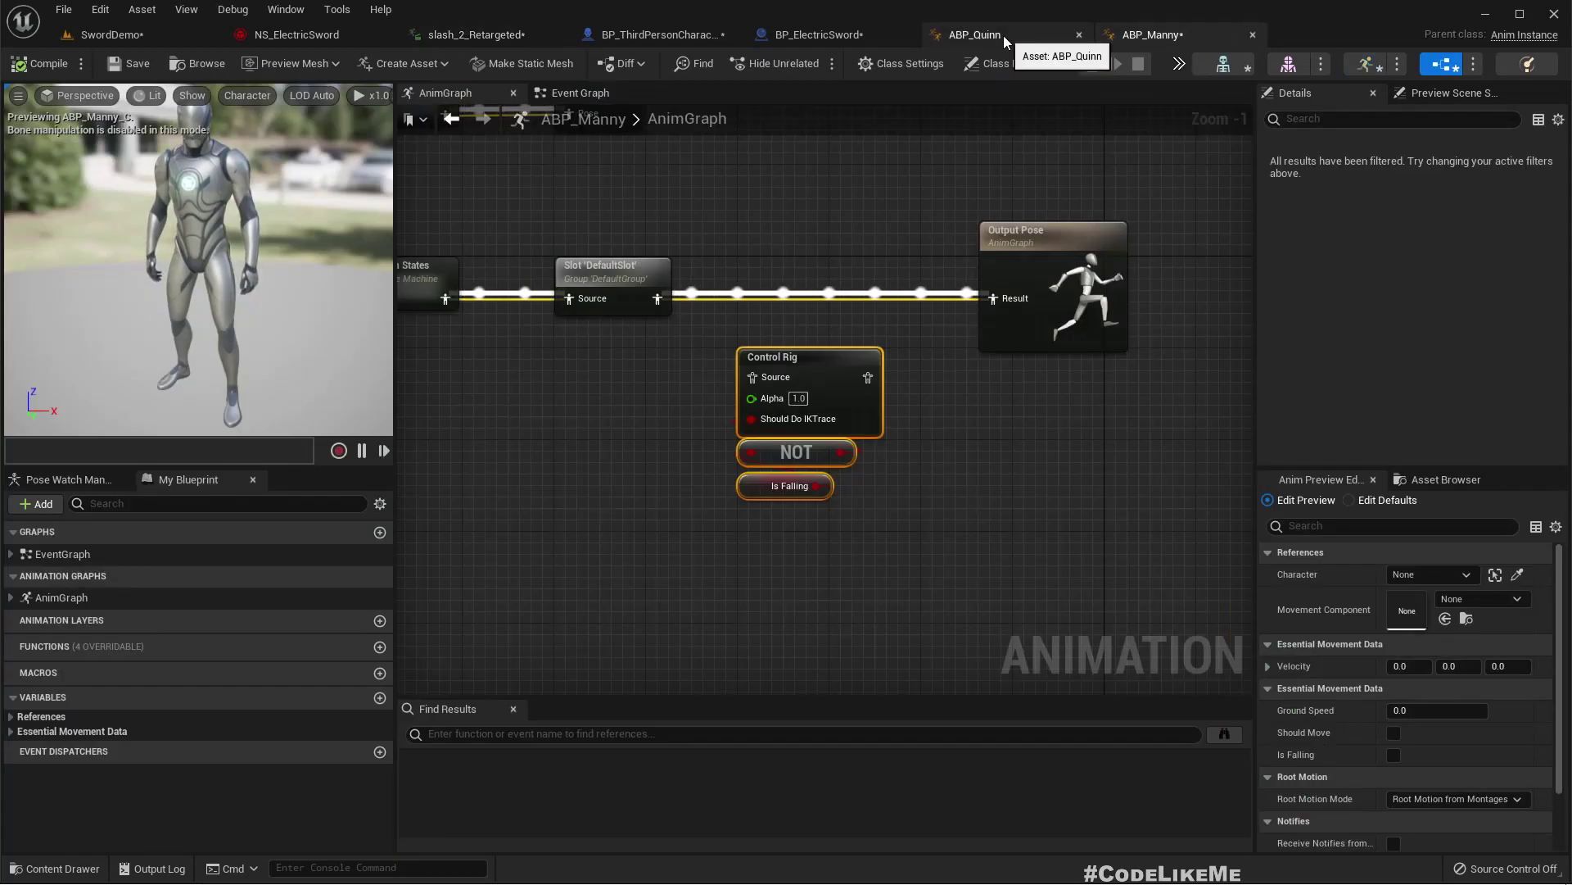
left_click(578, 92)
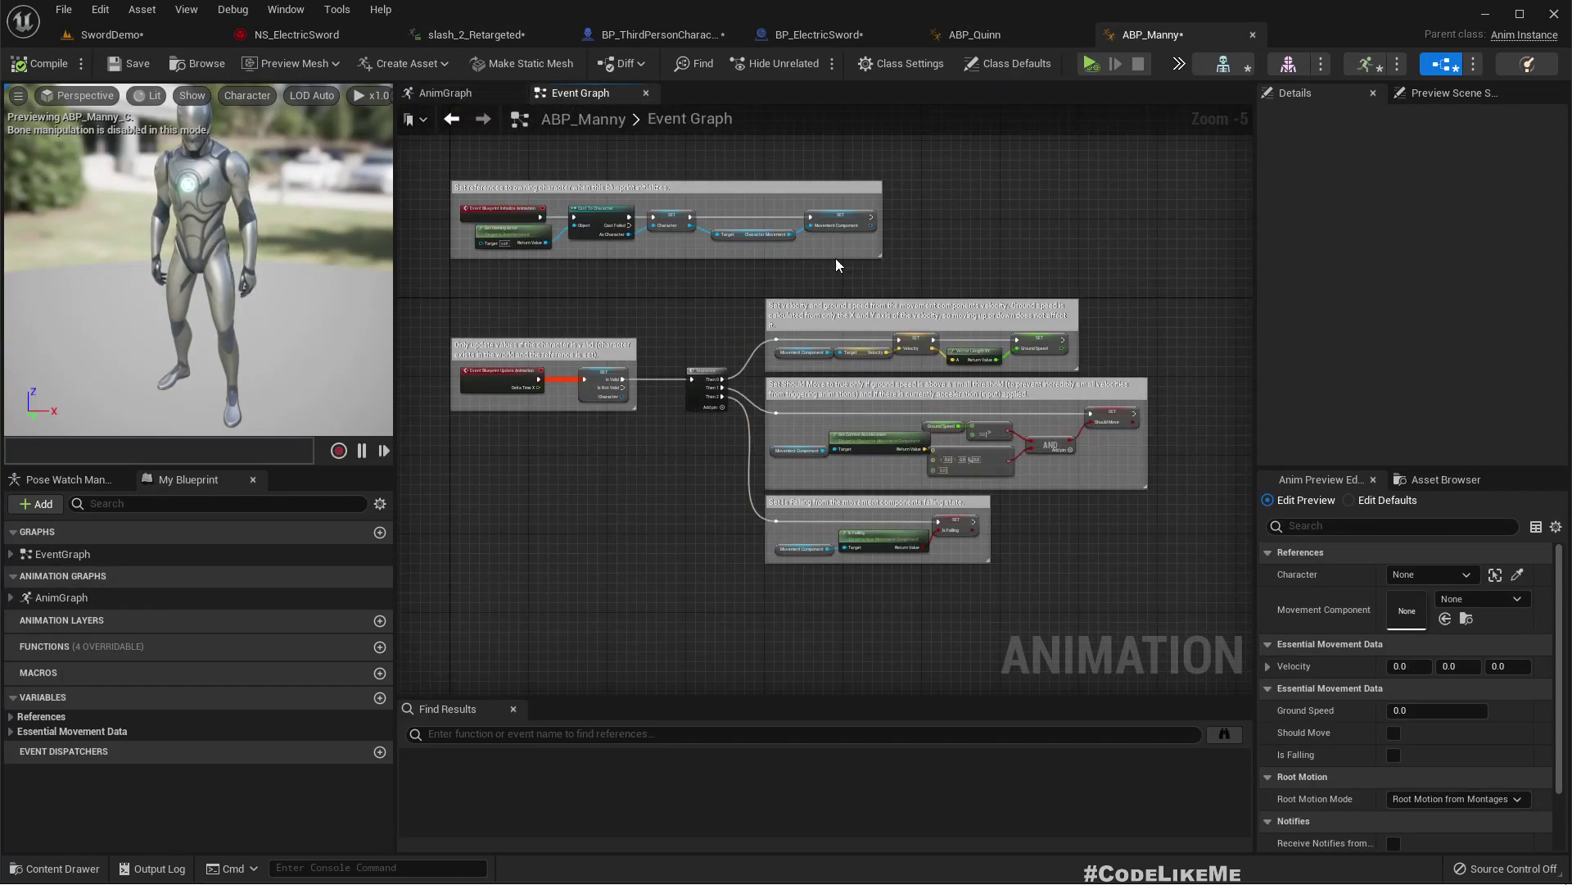
scroll(819, 479, "down", 4)
right_click_drag(764, 419, 757, 342)
right_click(695, 526)
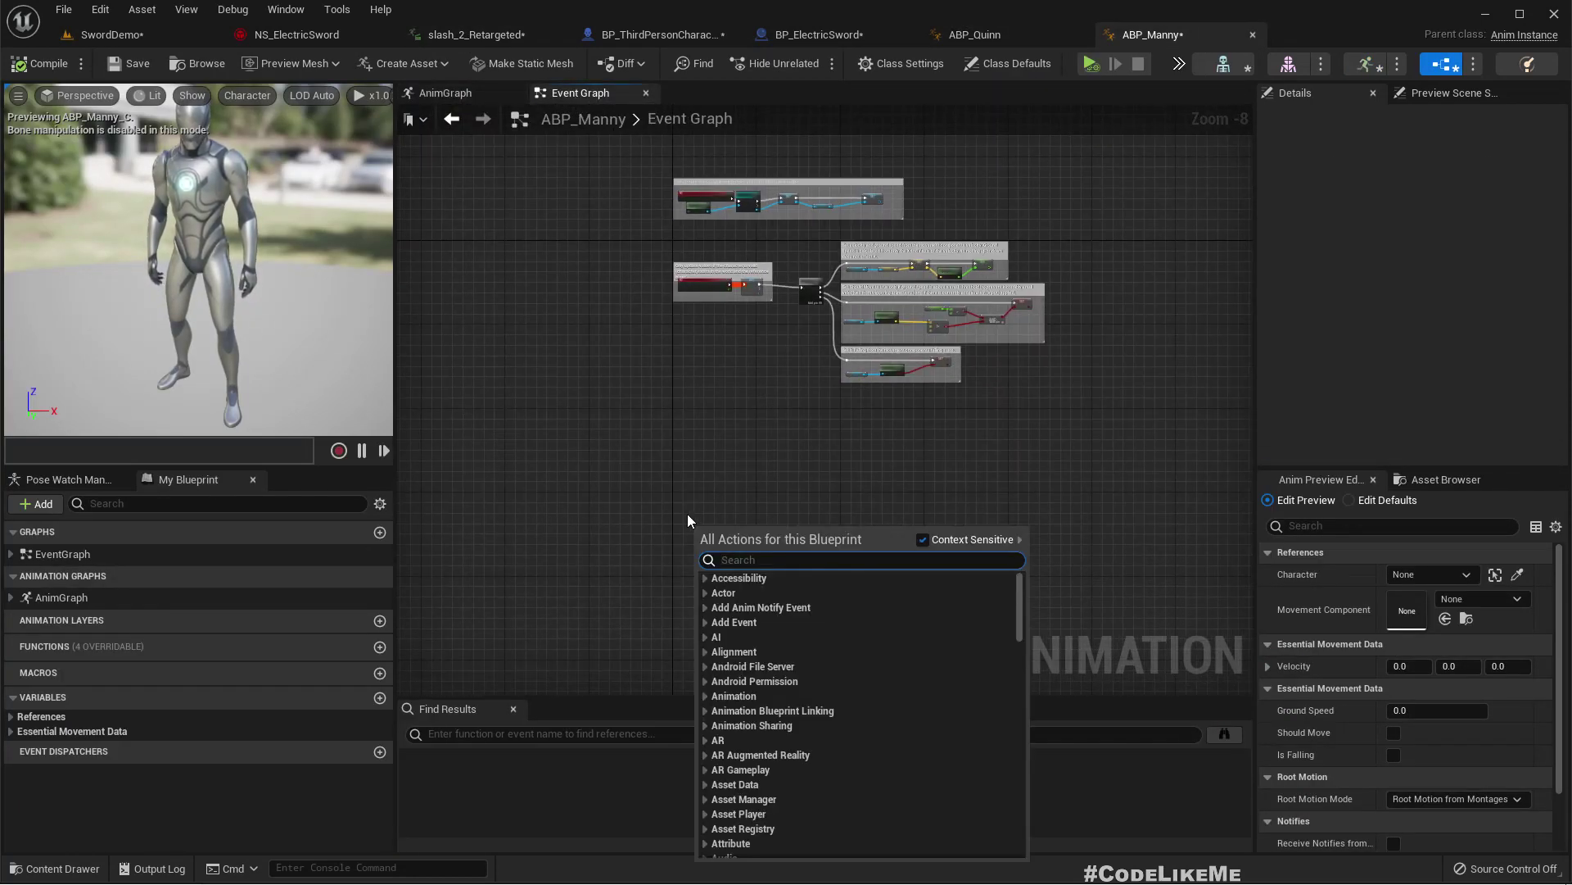
type("enable")
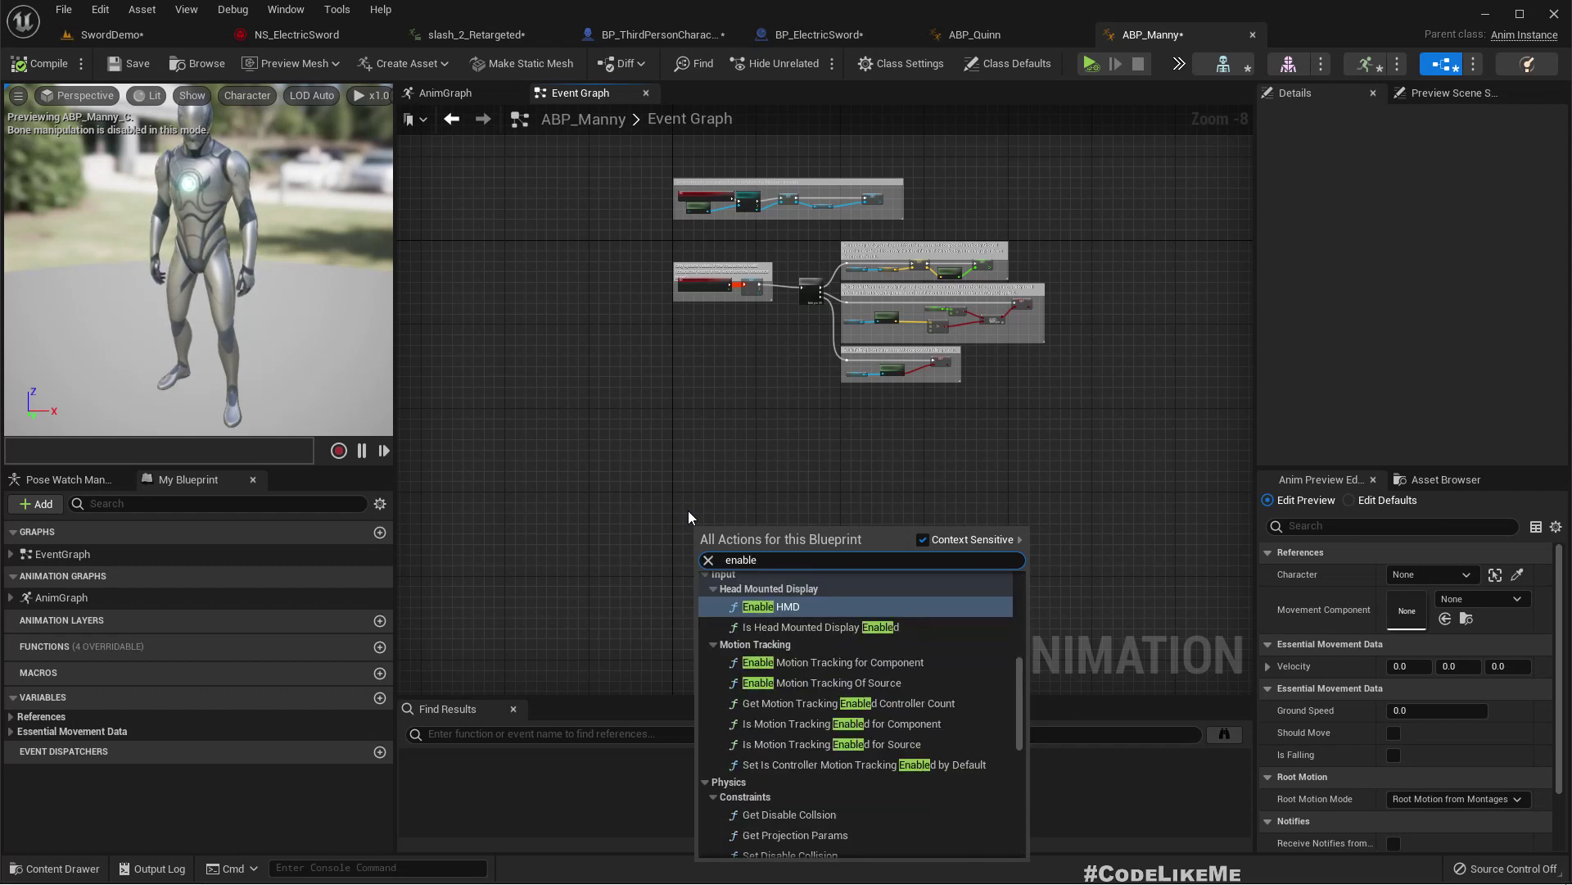
type("tr")
key("Return")
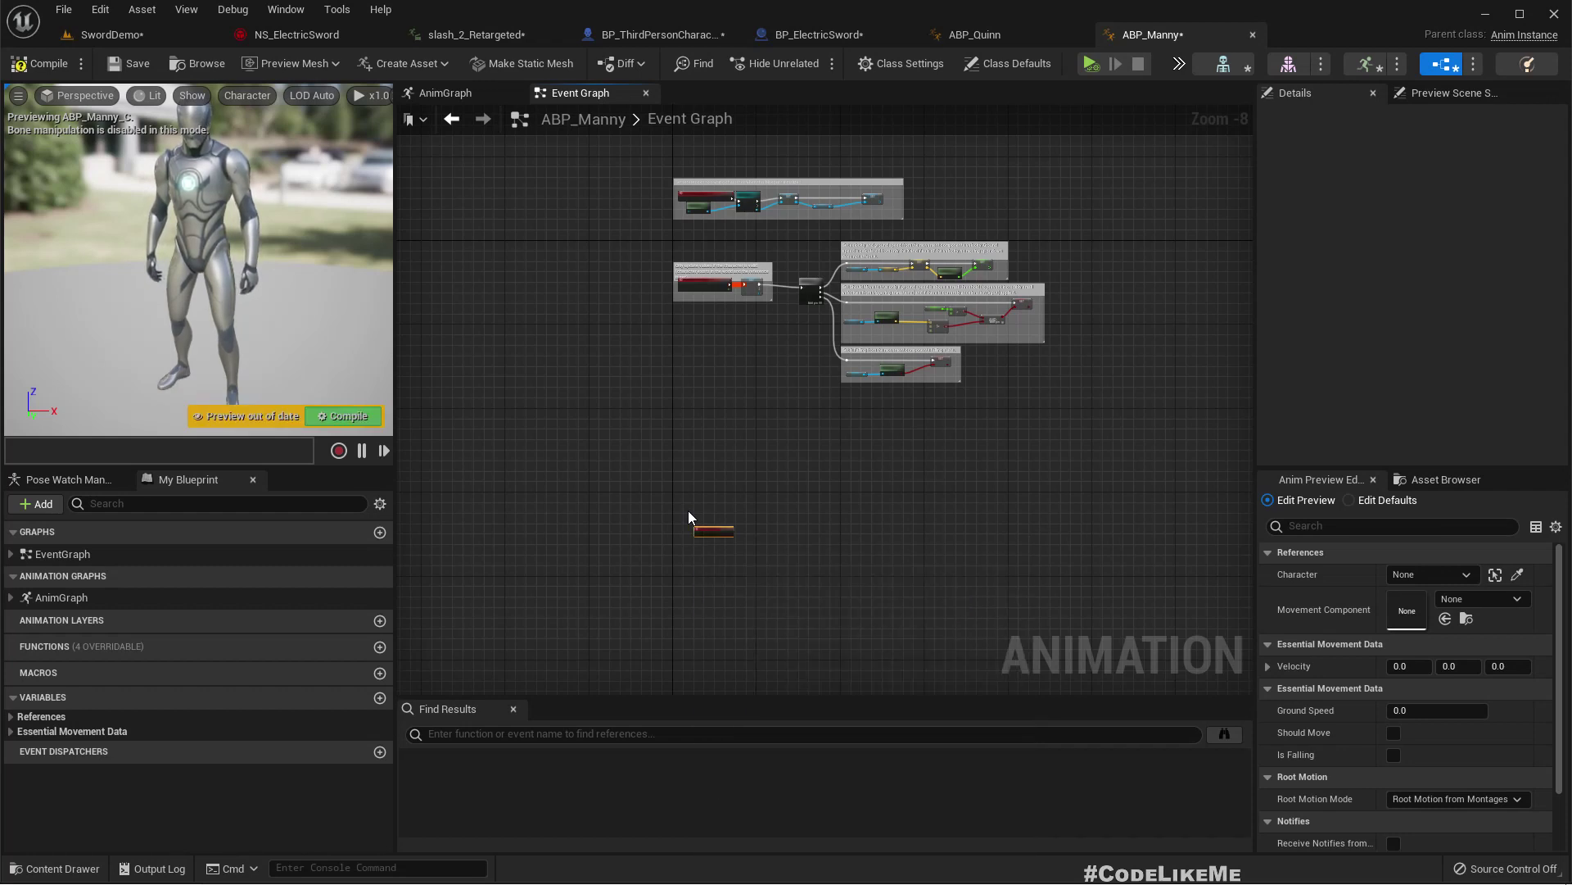
right_click_drag(621, 572, 677, 513)
scroll(676, 513, "up", 4)
left_click_drag(889, 404, 834, 339)
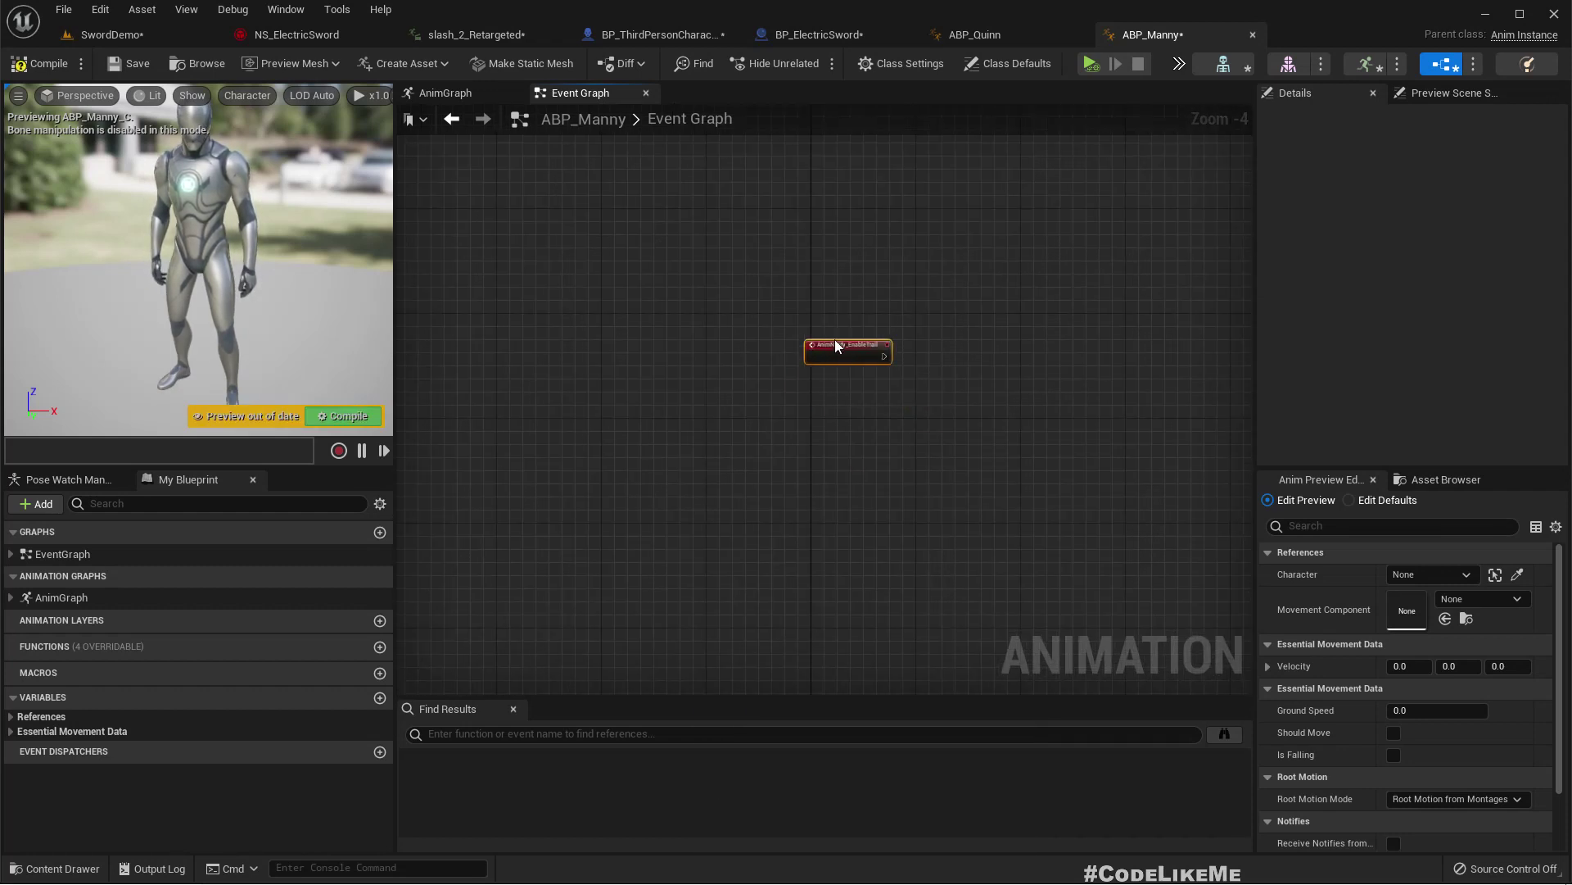
scroll(856, 393, "up", 3)
Add the AnimNotify_DisableTrail event, align it below AnimNotify_EnableTrail and compile ABP_Manny
right_click(801, 456)
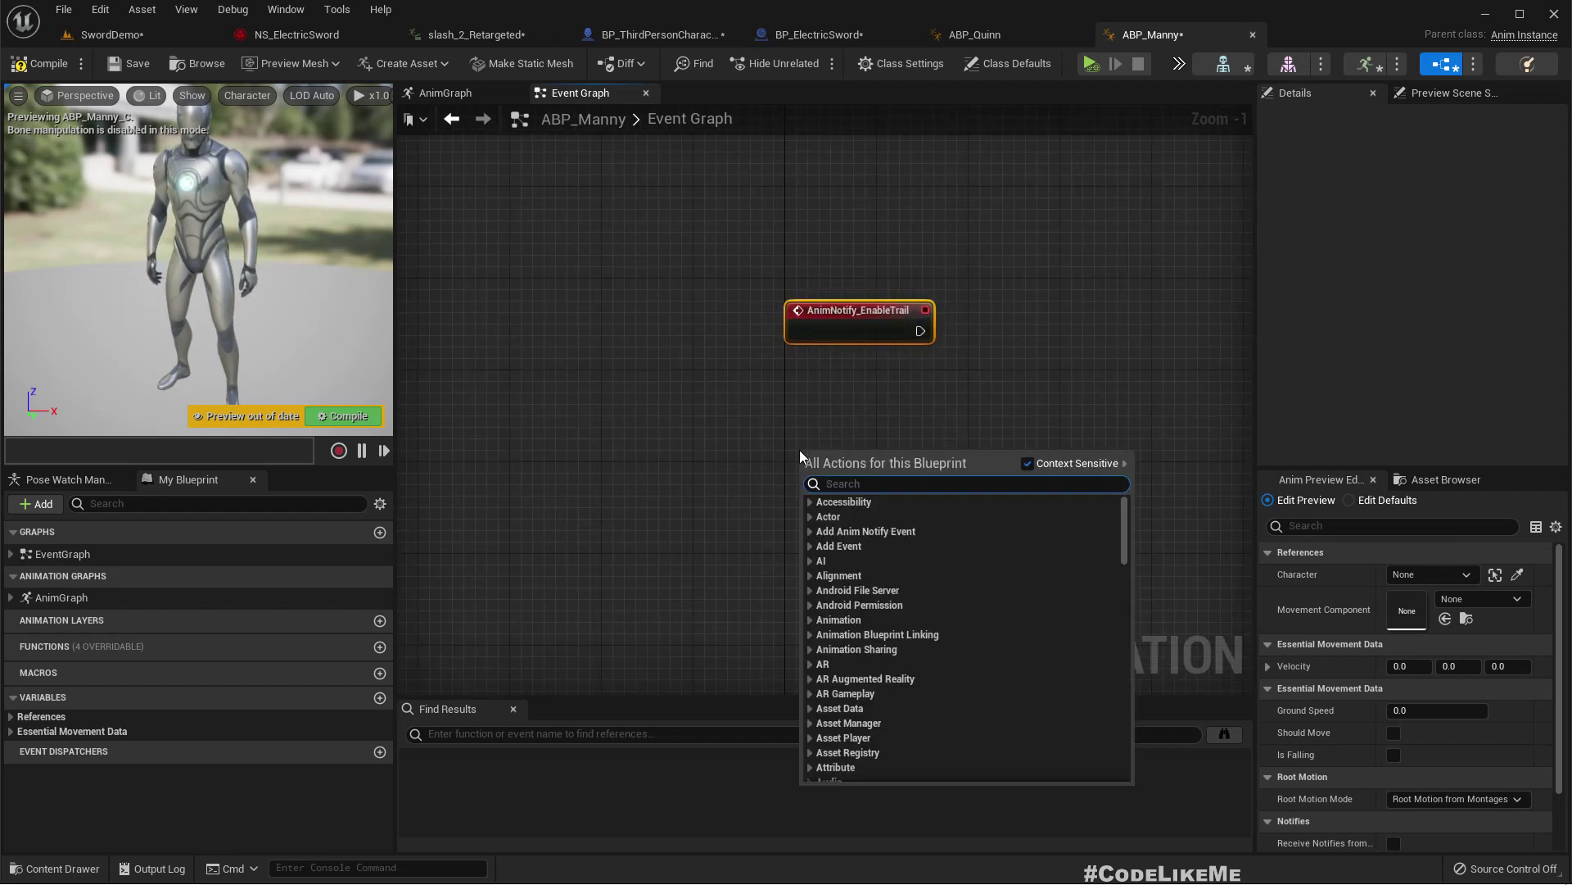
type("disabletr")
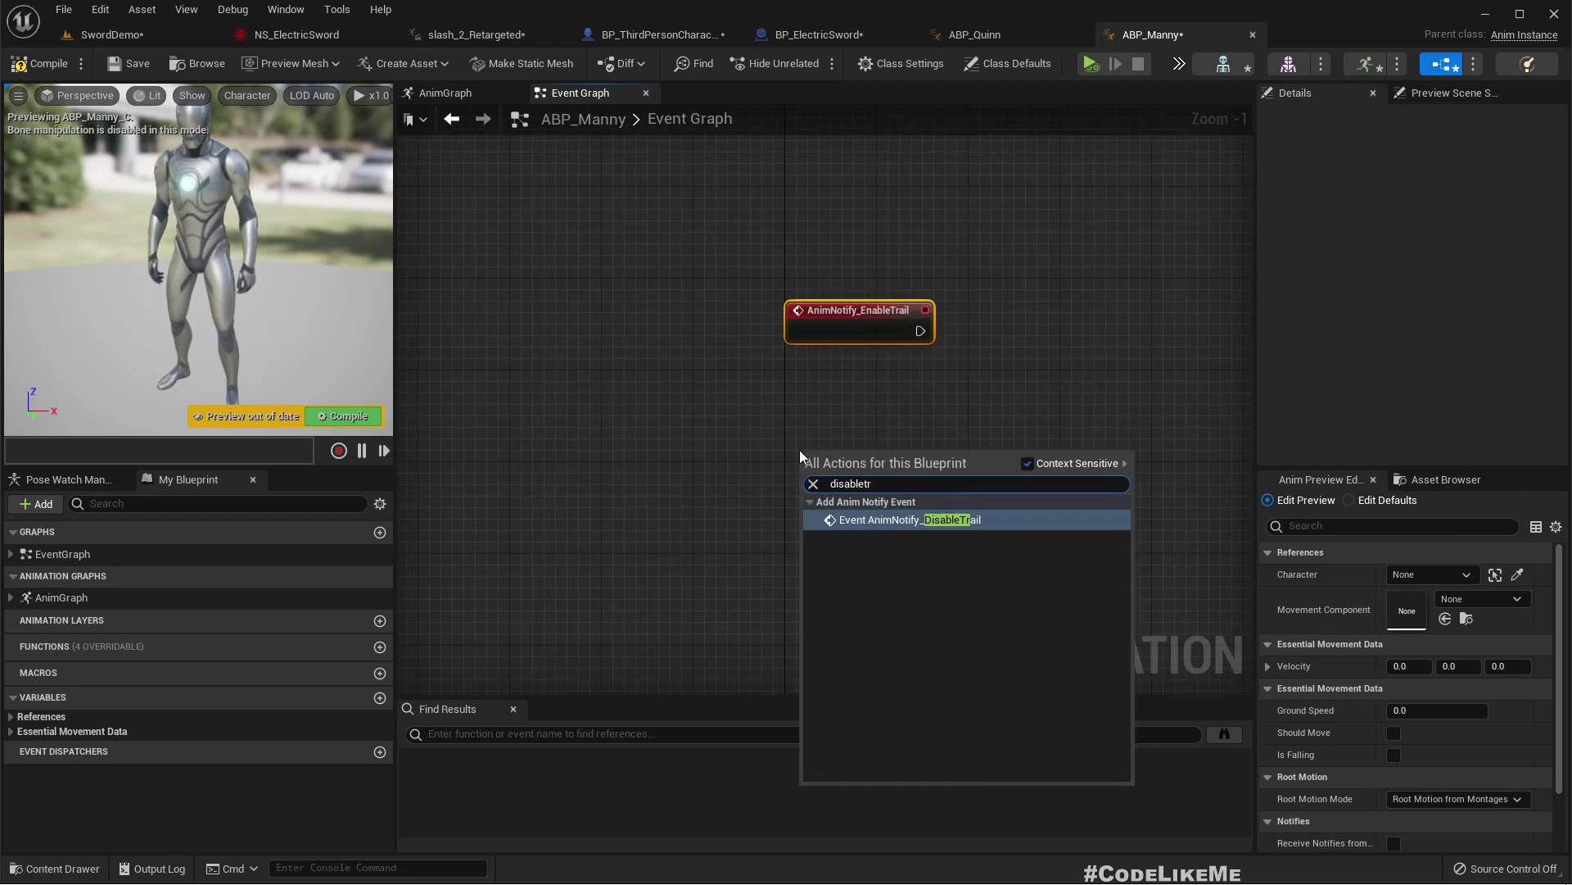
key("Return")
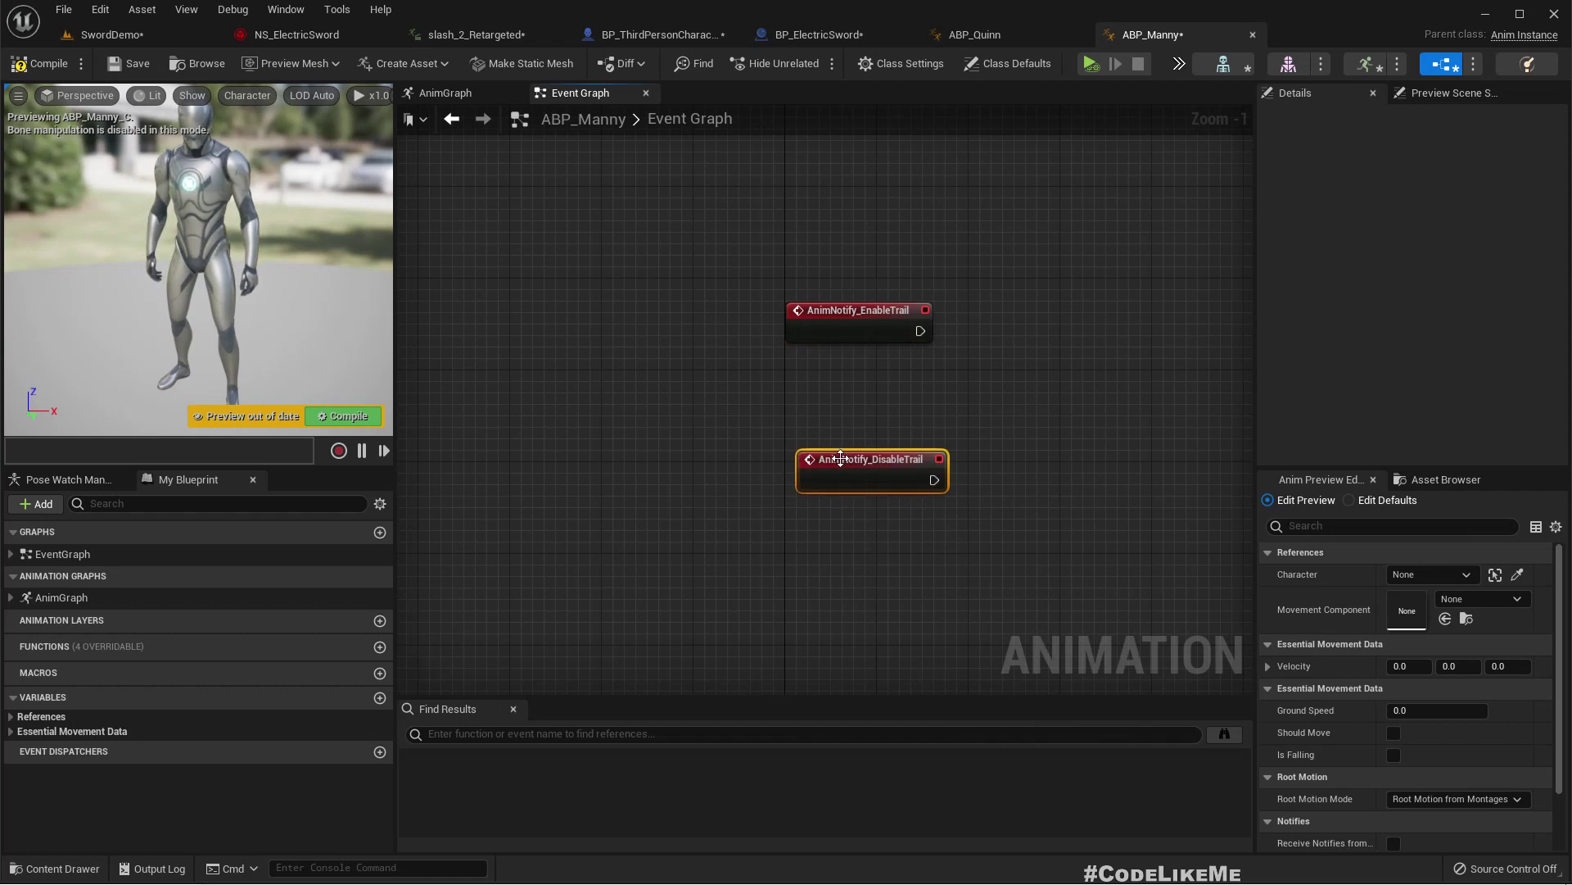
left_click_drag(840, 457, 829, 434)
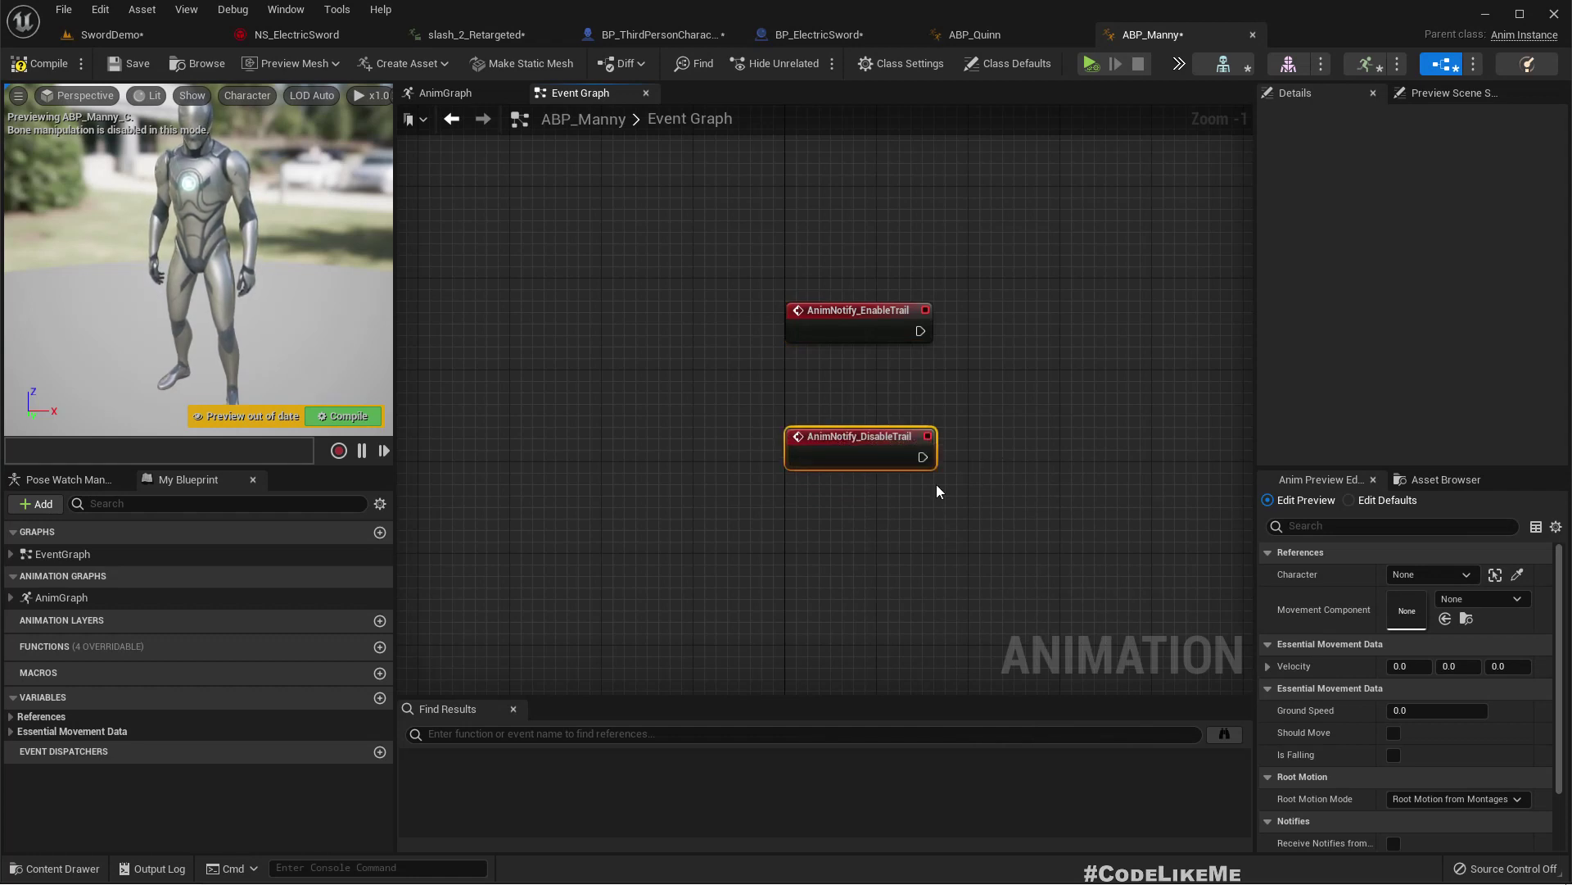
left_click(38, 63)
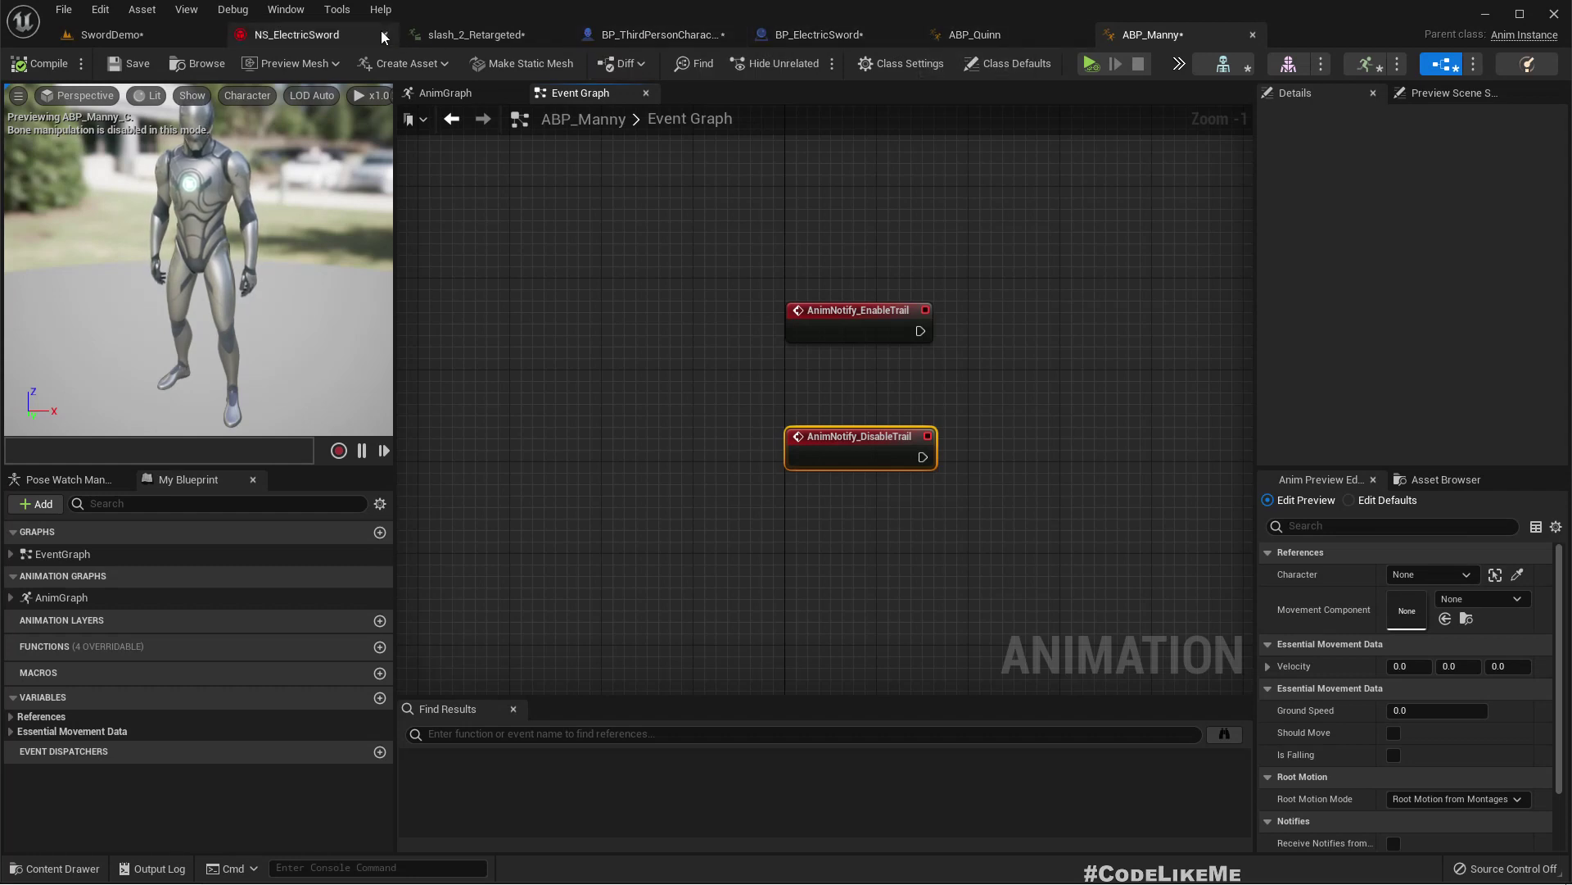
Review the Trail emitter's Spawn Per Frame module in NS_ElectricSword and add a new float user parameter to the system
left_click(316, 32)
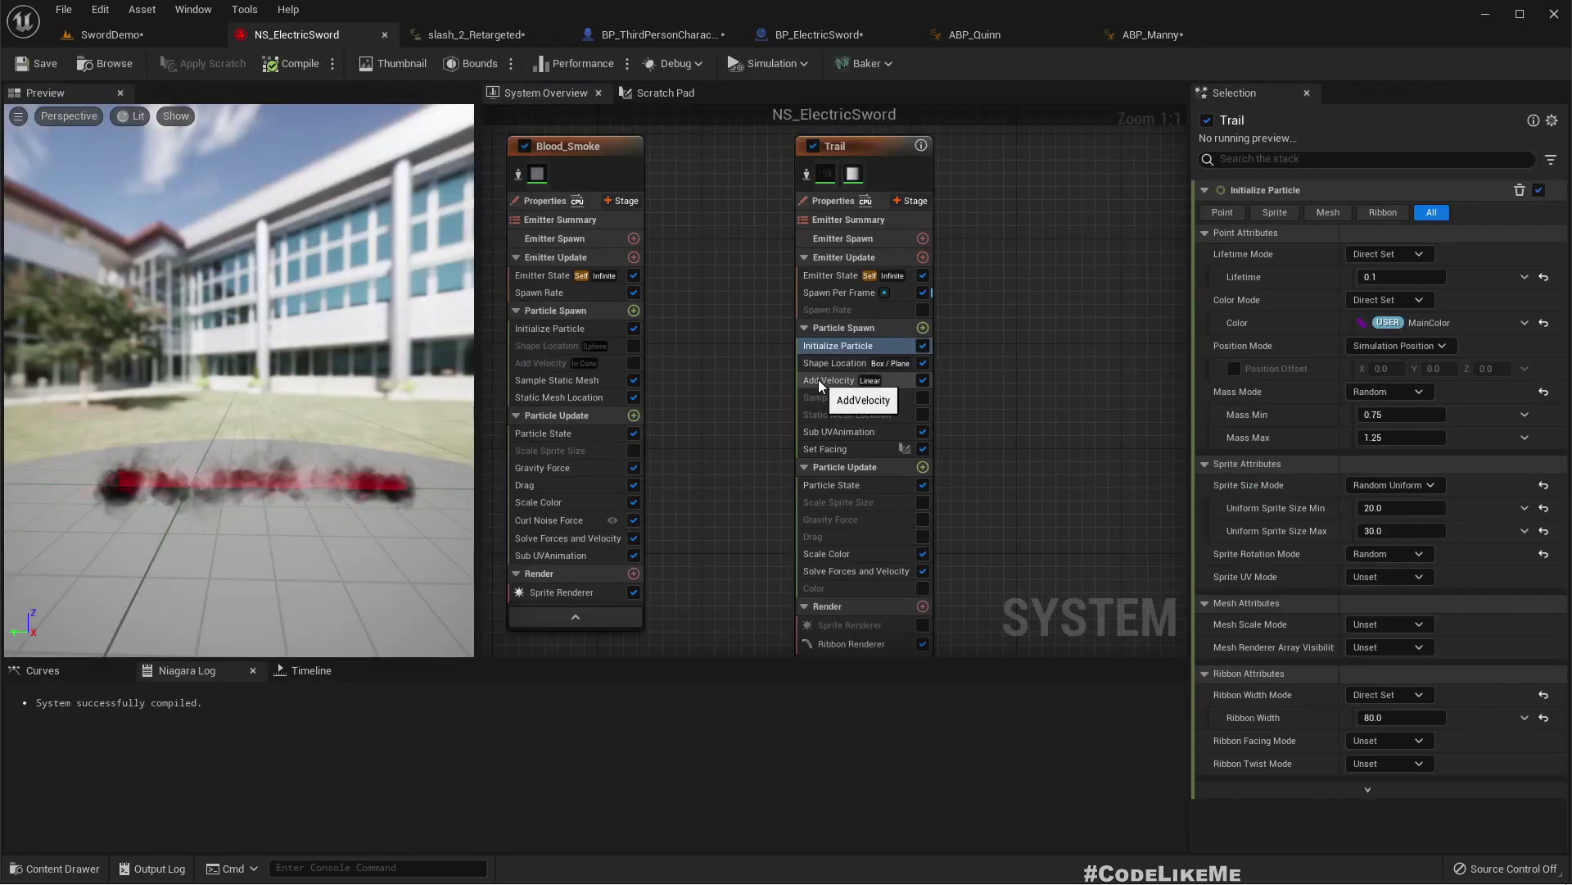
left_click(846, 293)
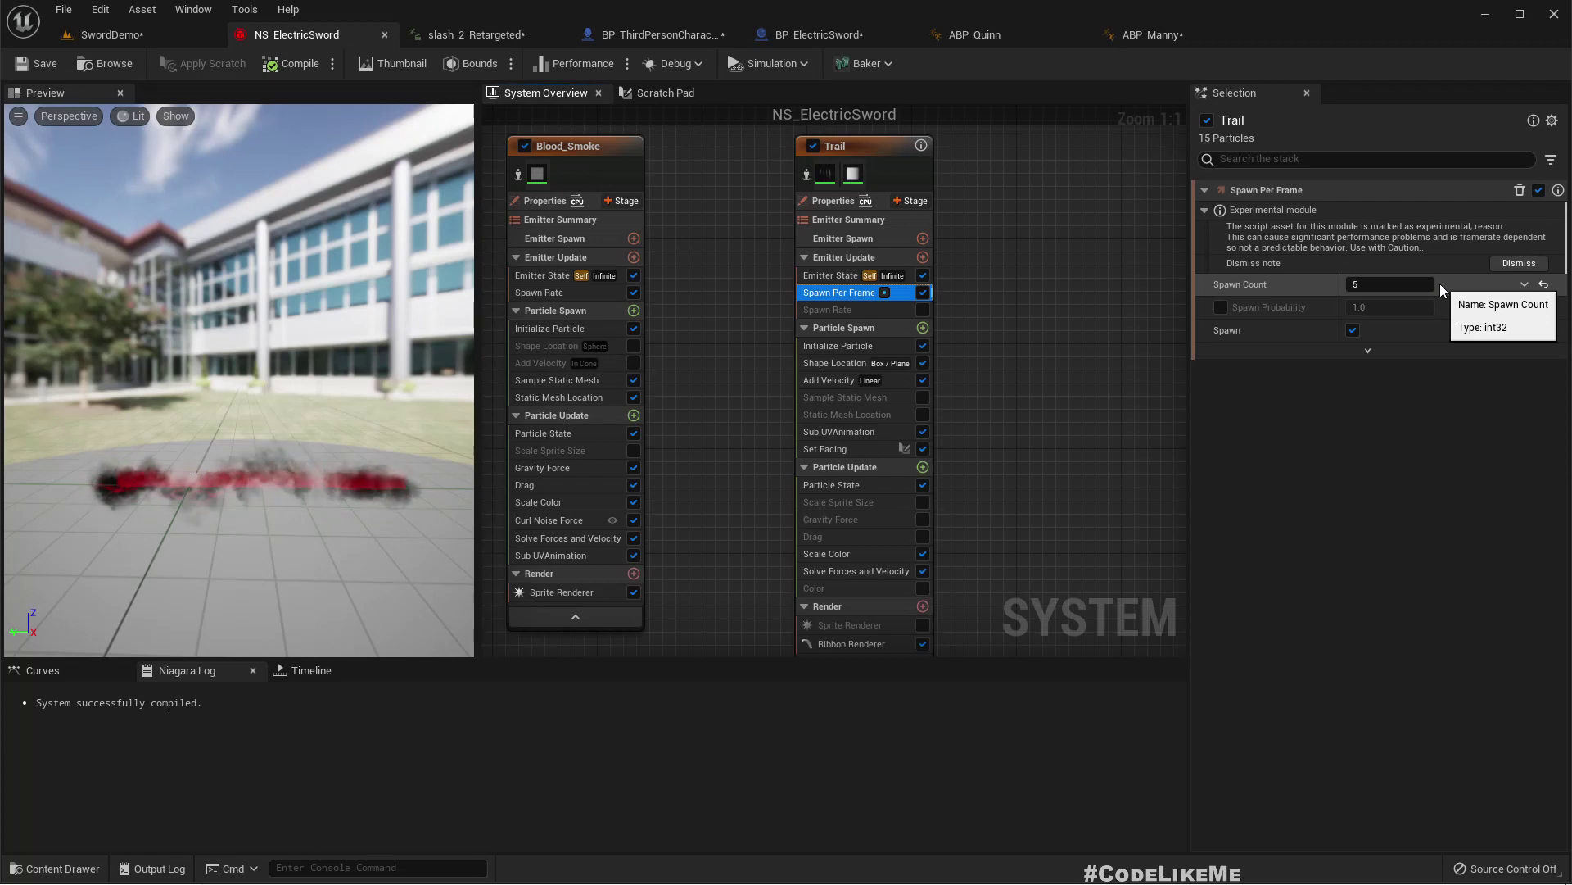
right_click_drag(732, 255, 1180, 308)
left_click(727, 243)
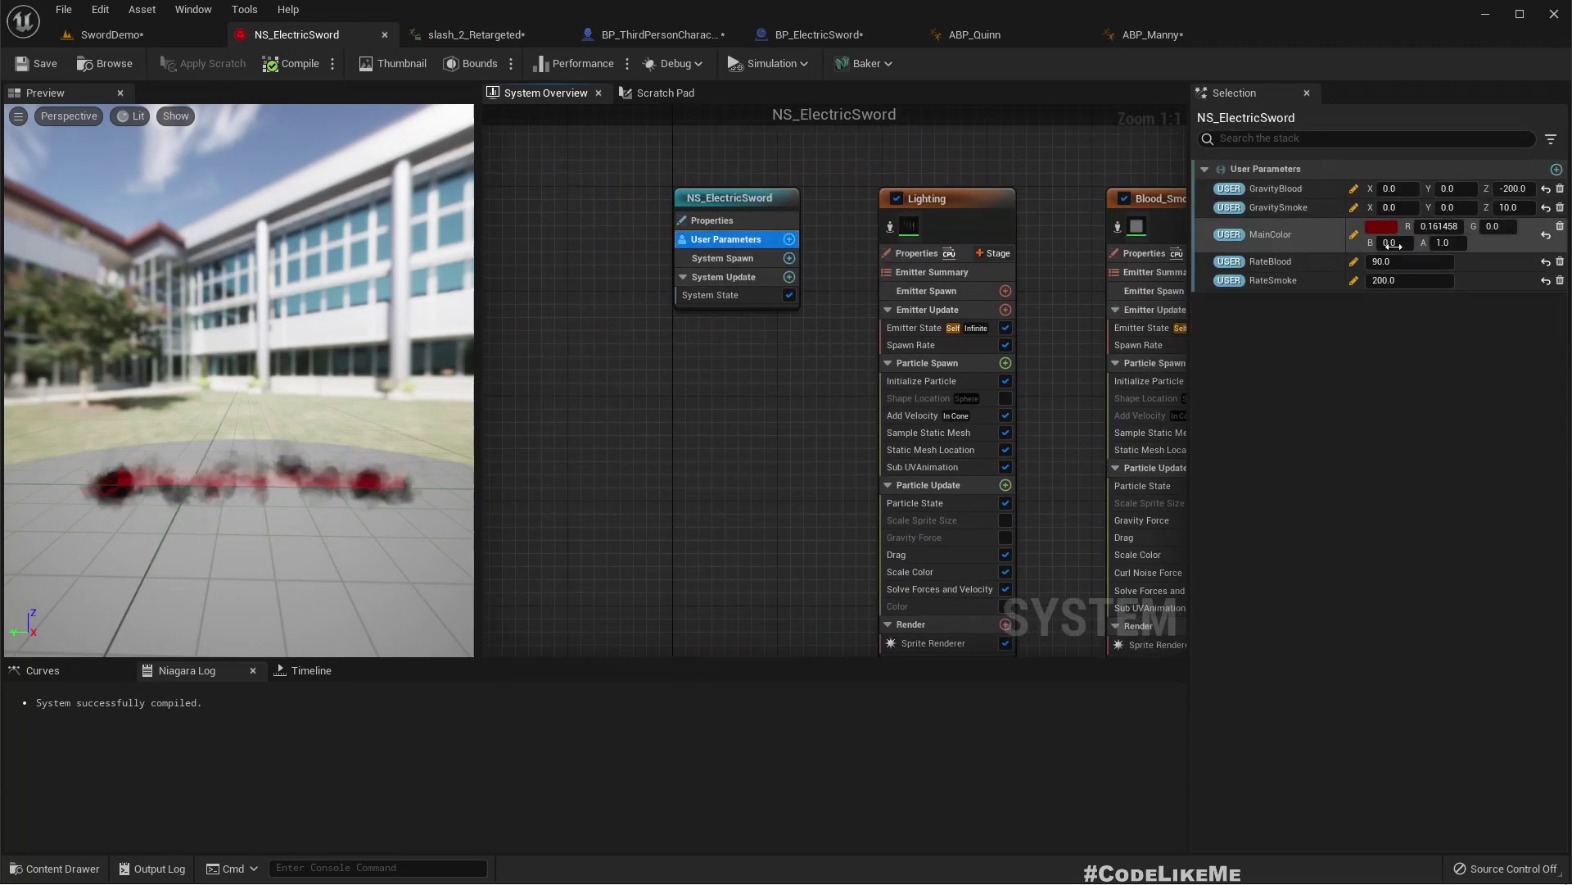
left_click(1557, 170)
right_click_drag(1075, 169, 767, 170)
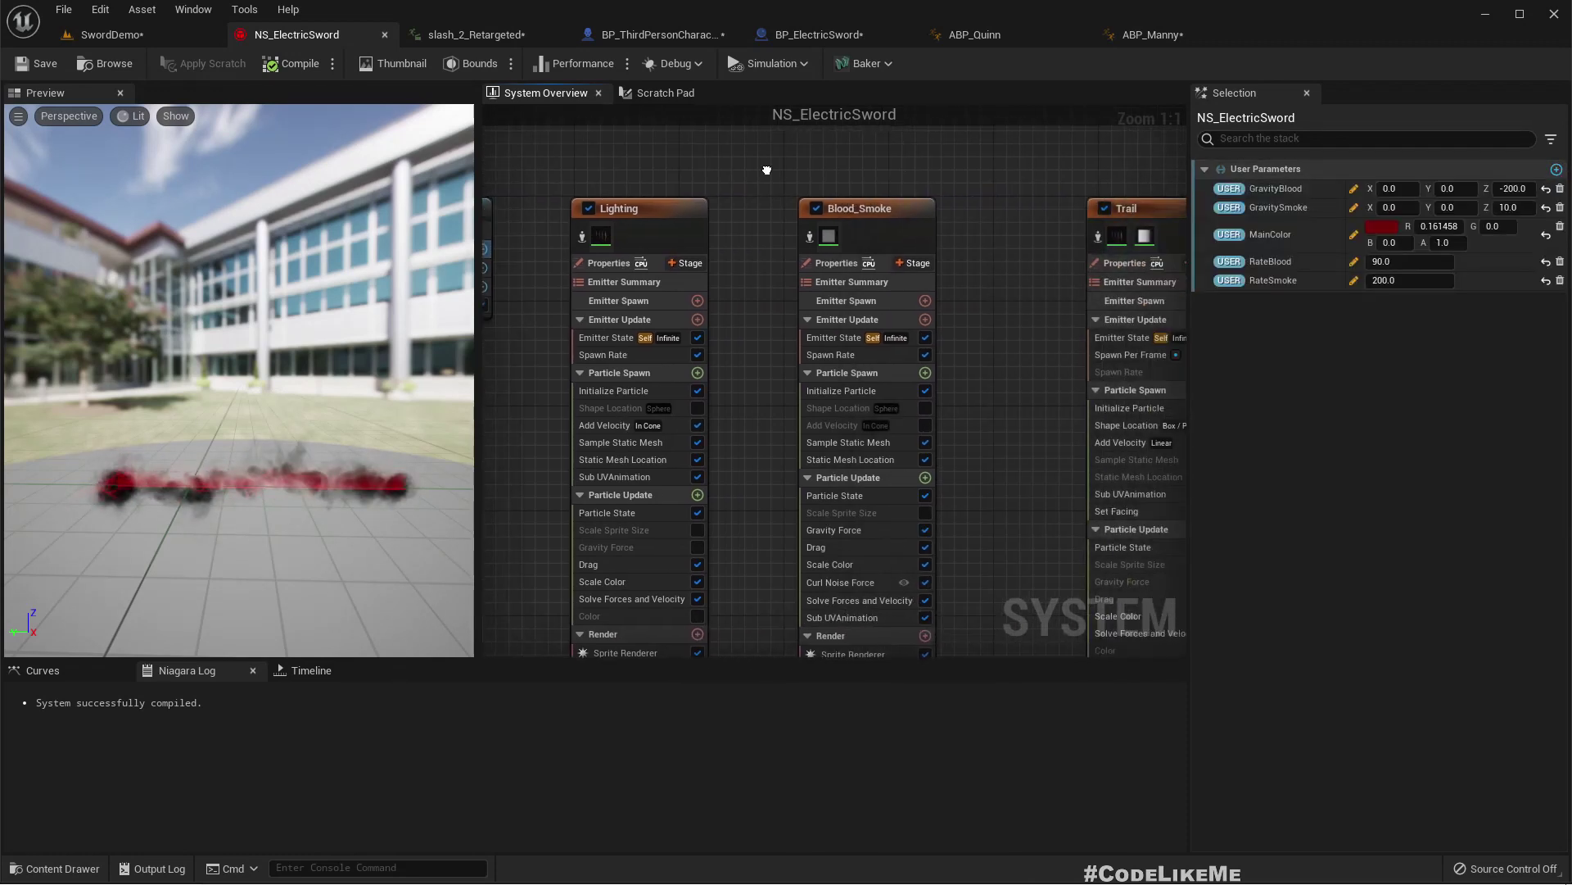
left_click(1557, 170)
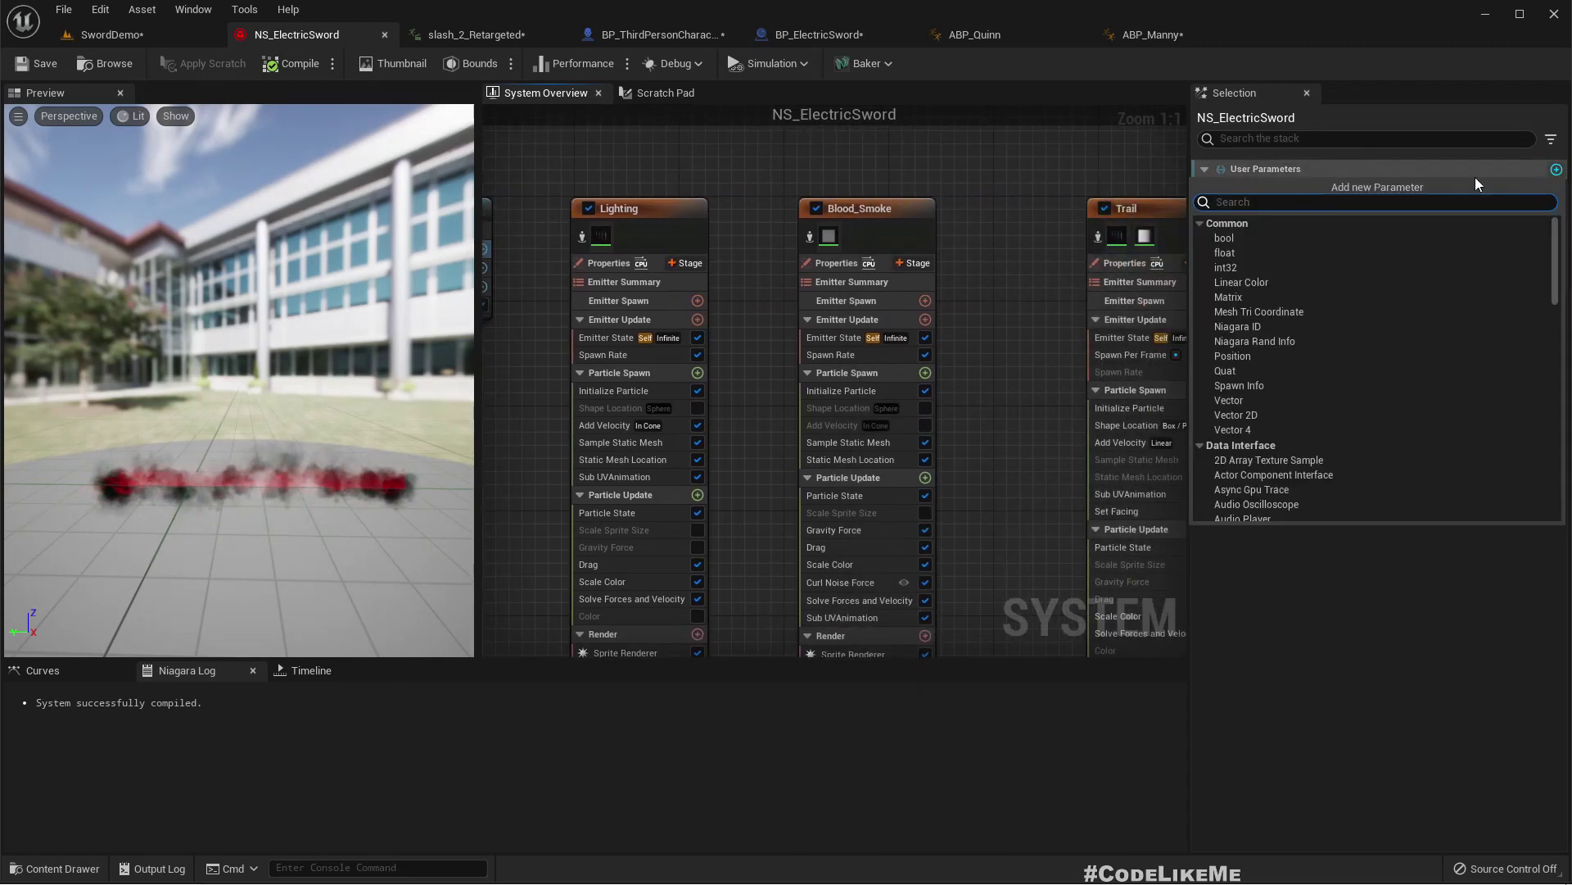
left_click(1226, 253)
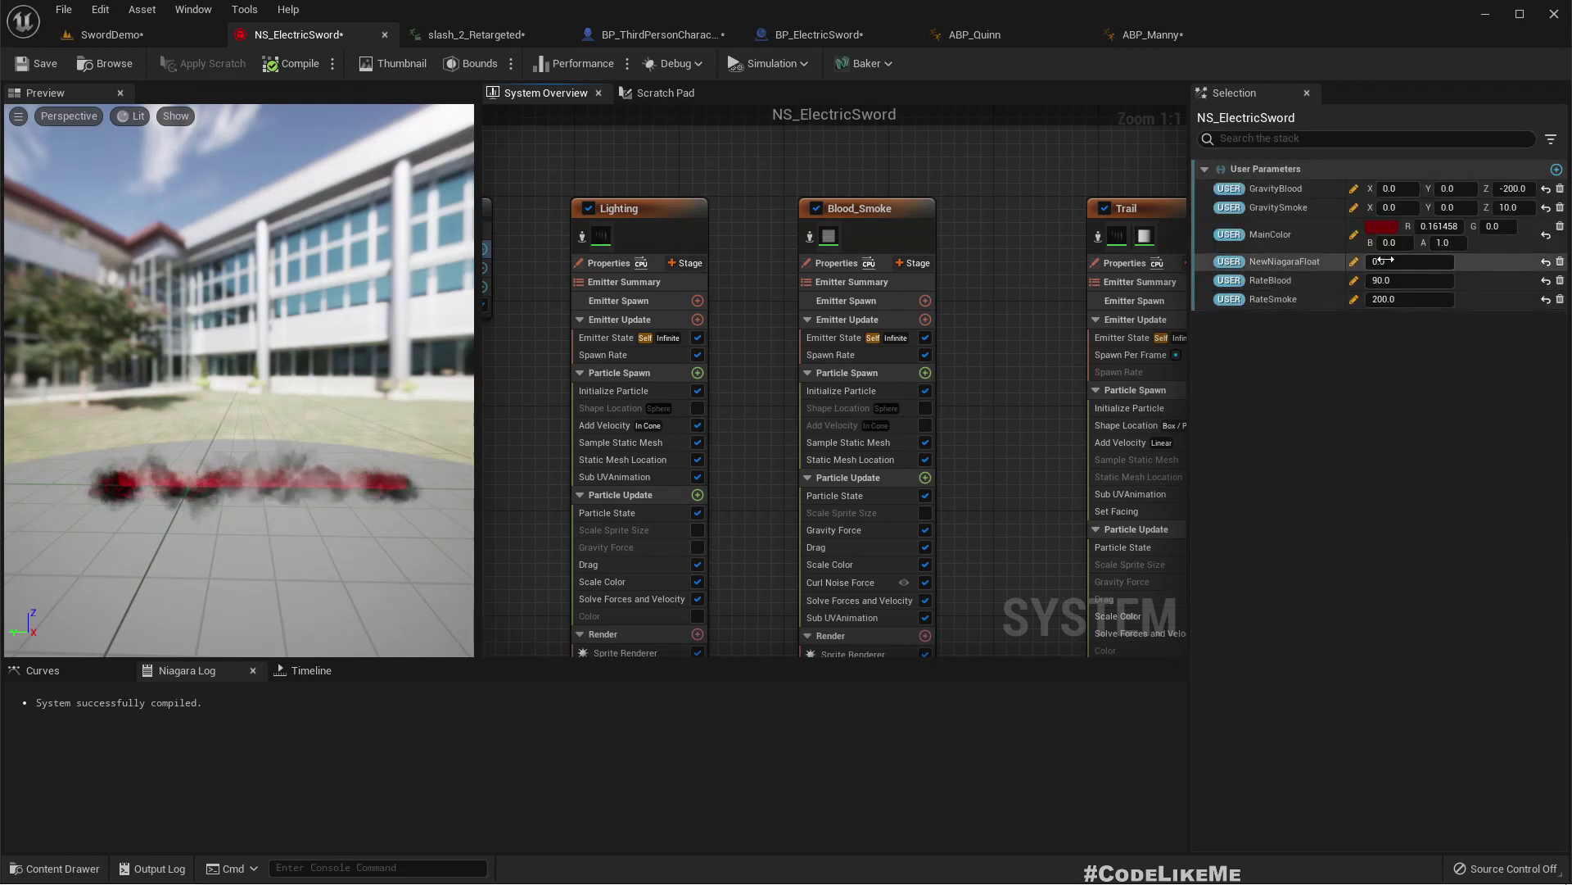
Rename the new float user parameter as TrailSpawnRate and compile the NS_ElectricSword system
left_click(1295, 267)
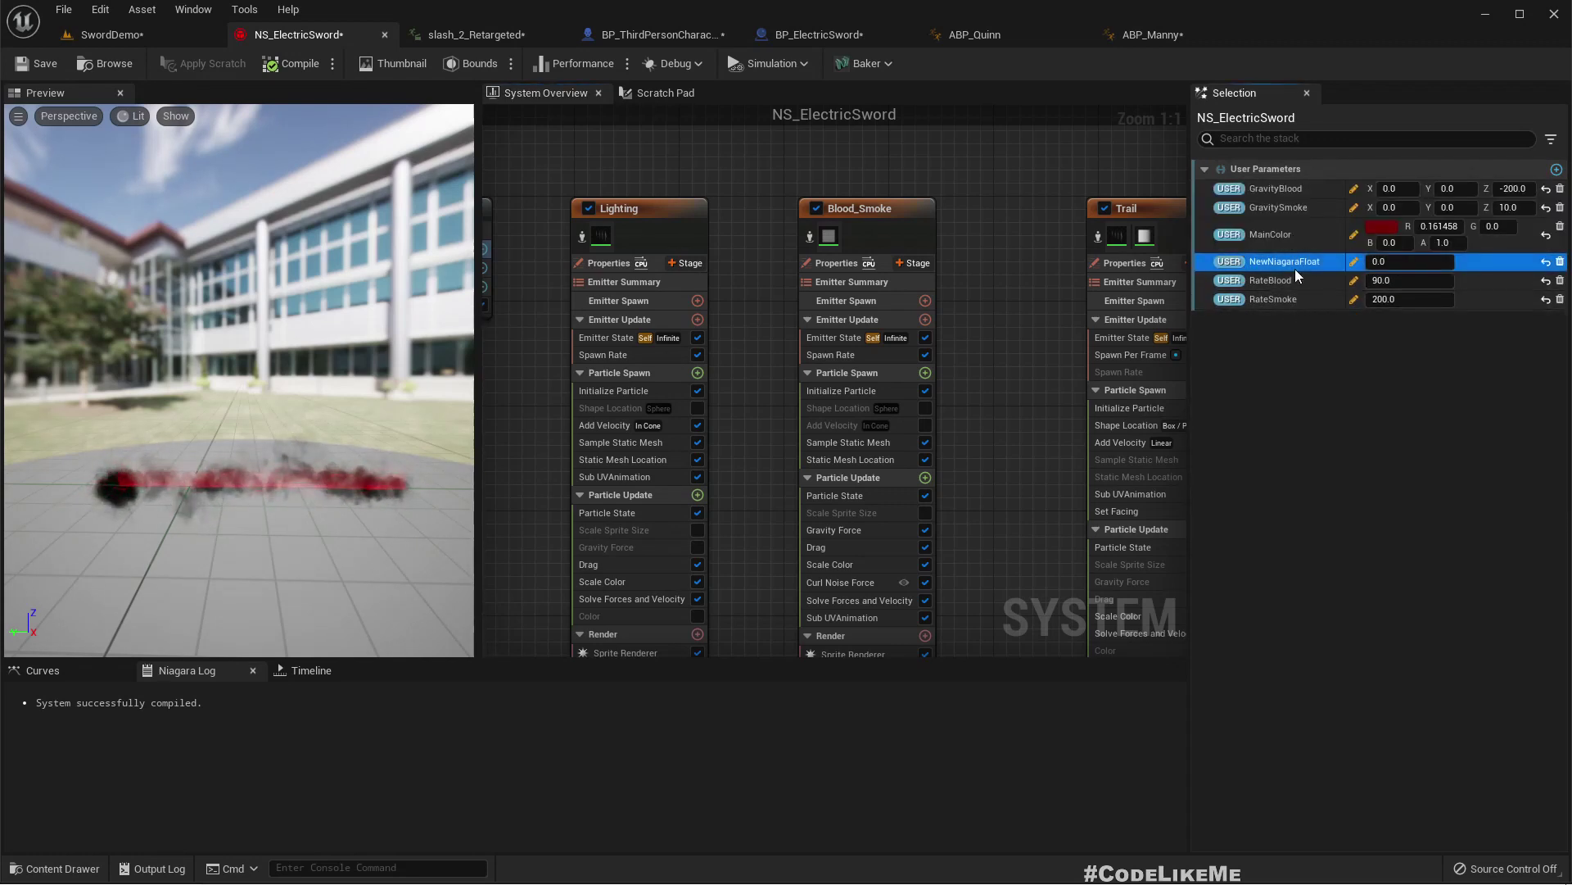
left_click(1294, 267)
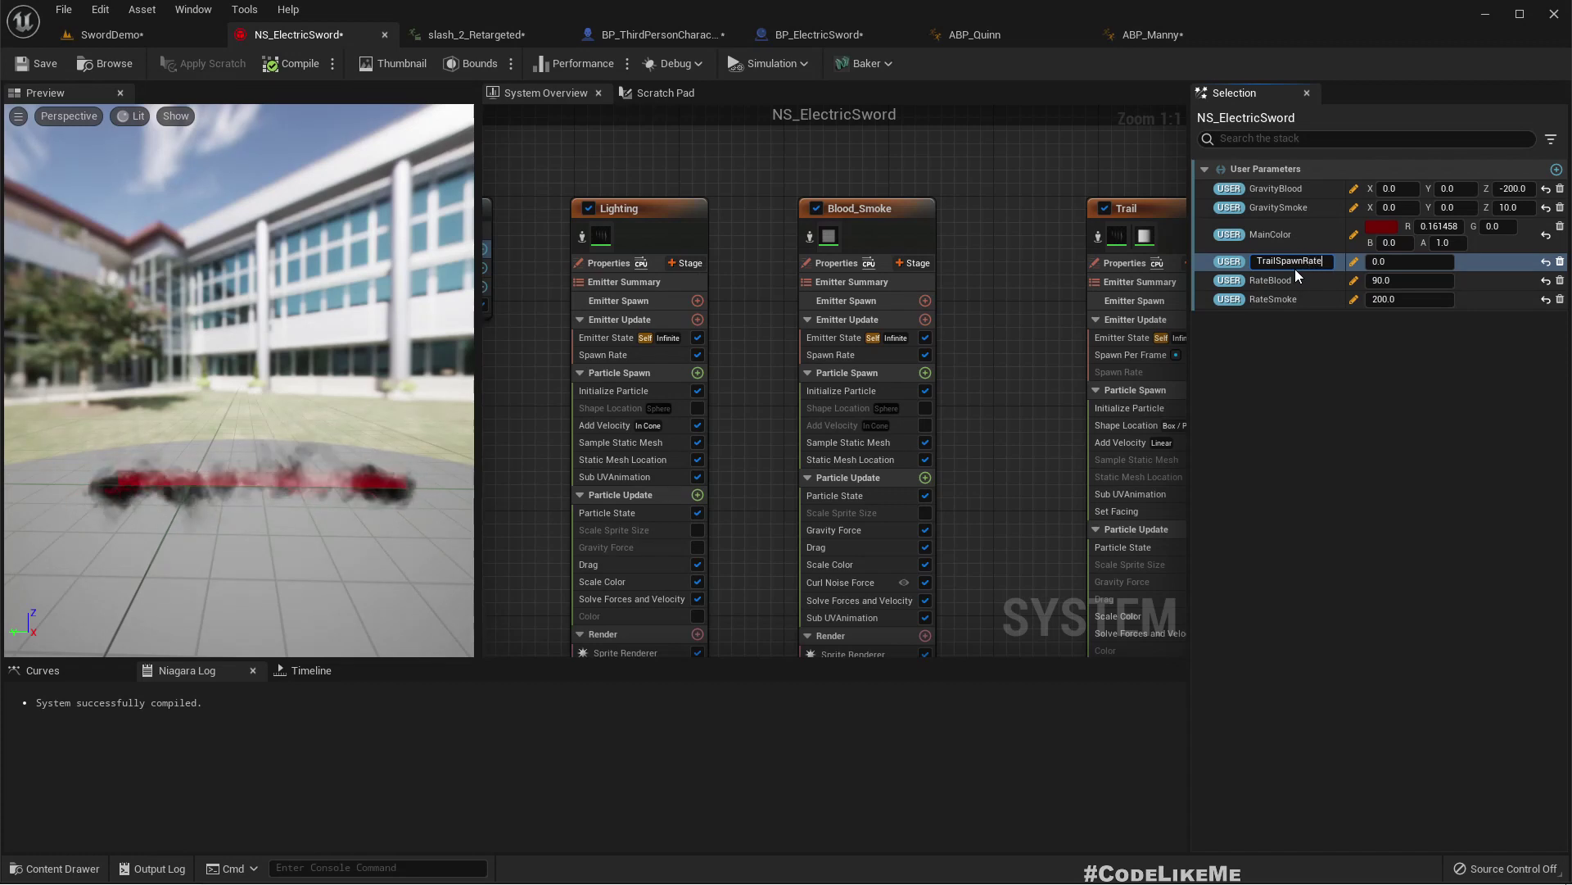
key("Return")
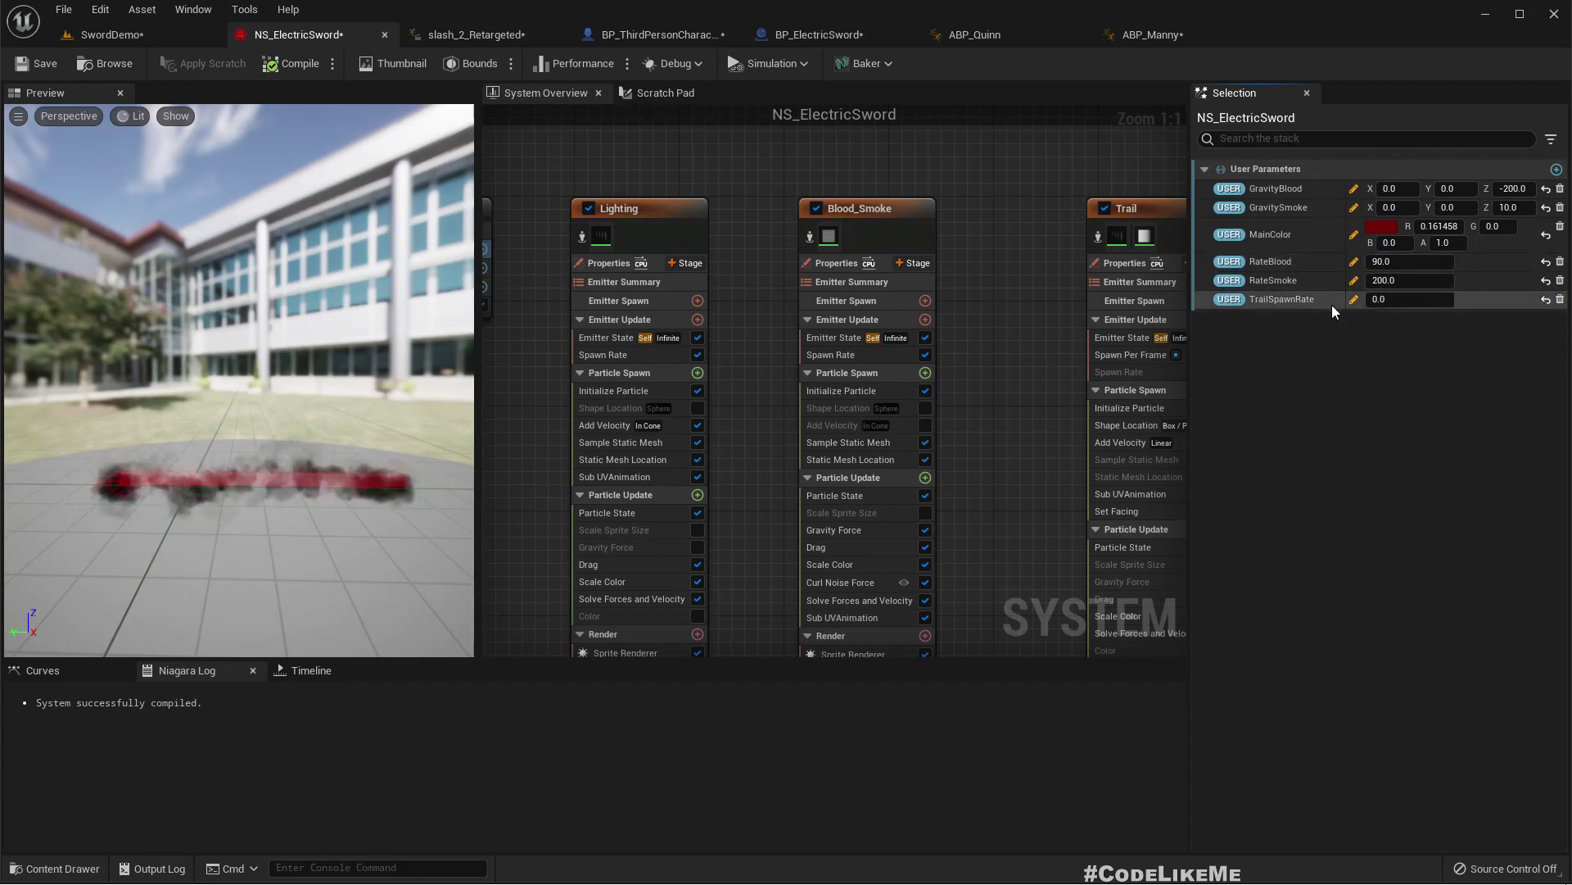
left_click(1310, 302)
left_click(1395, 299)
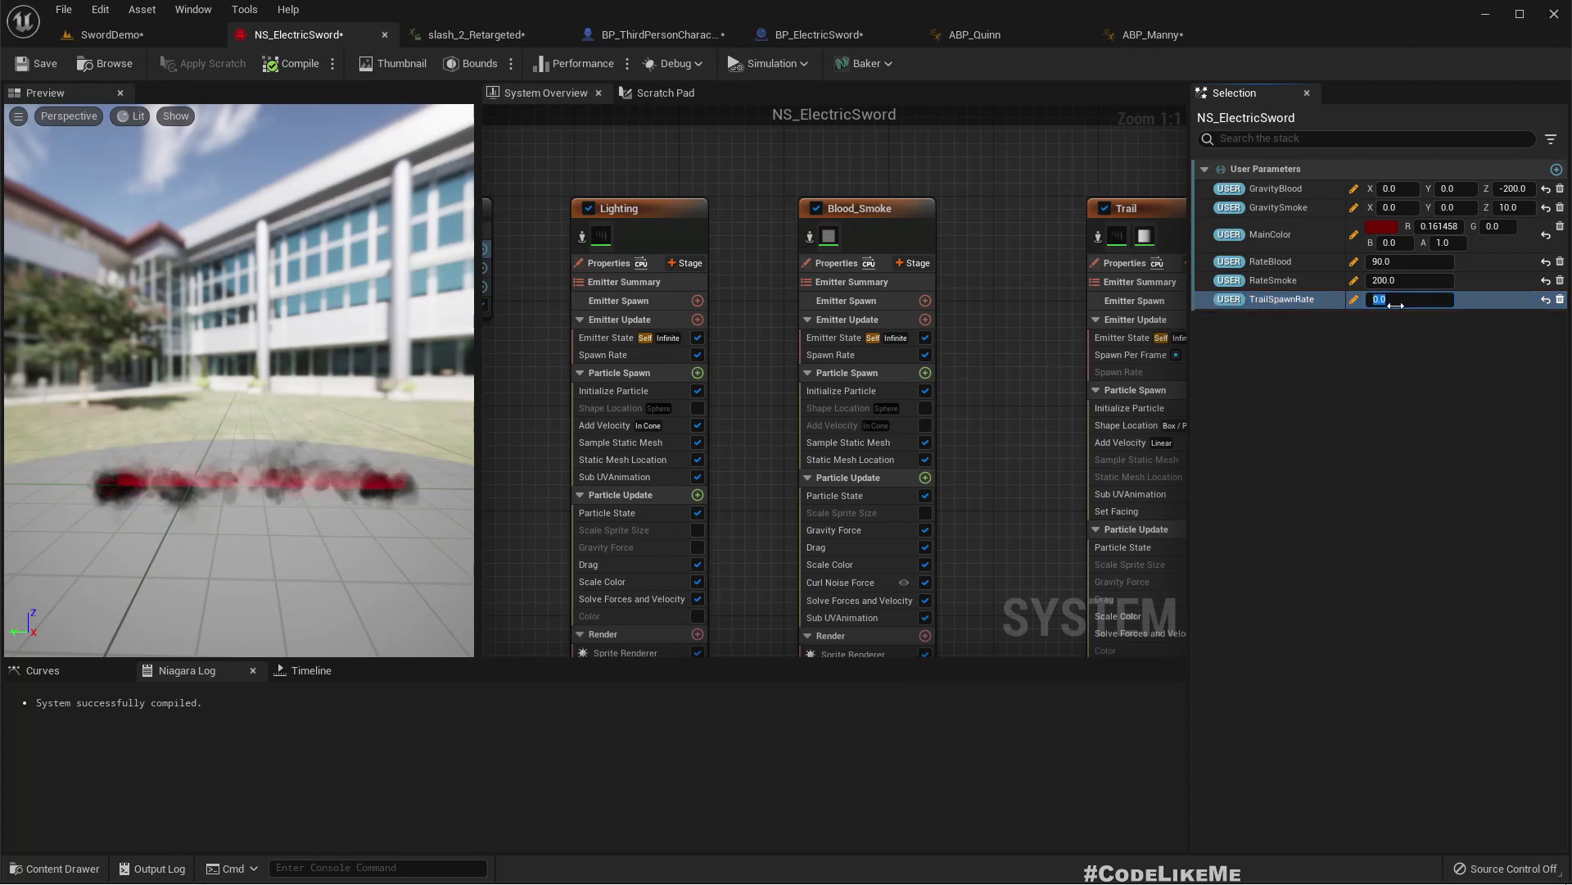
left_click(287, 63)
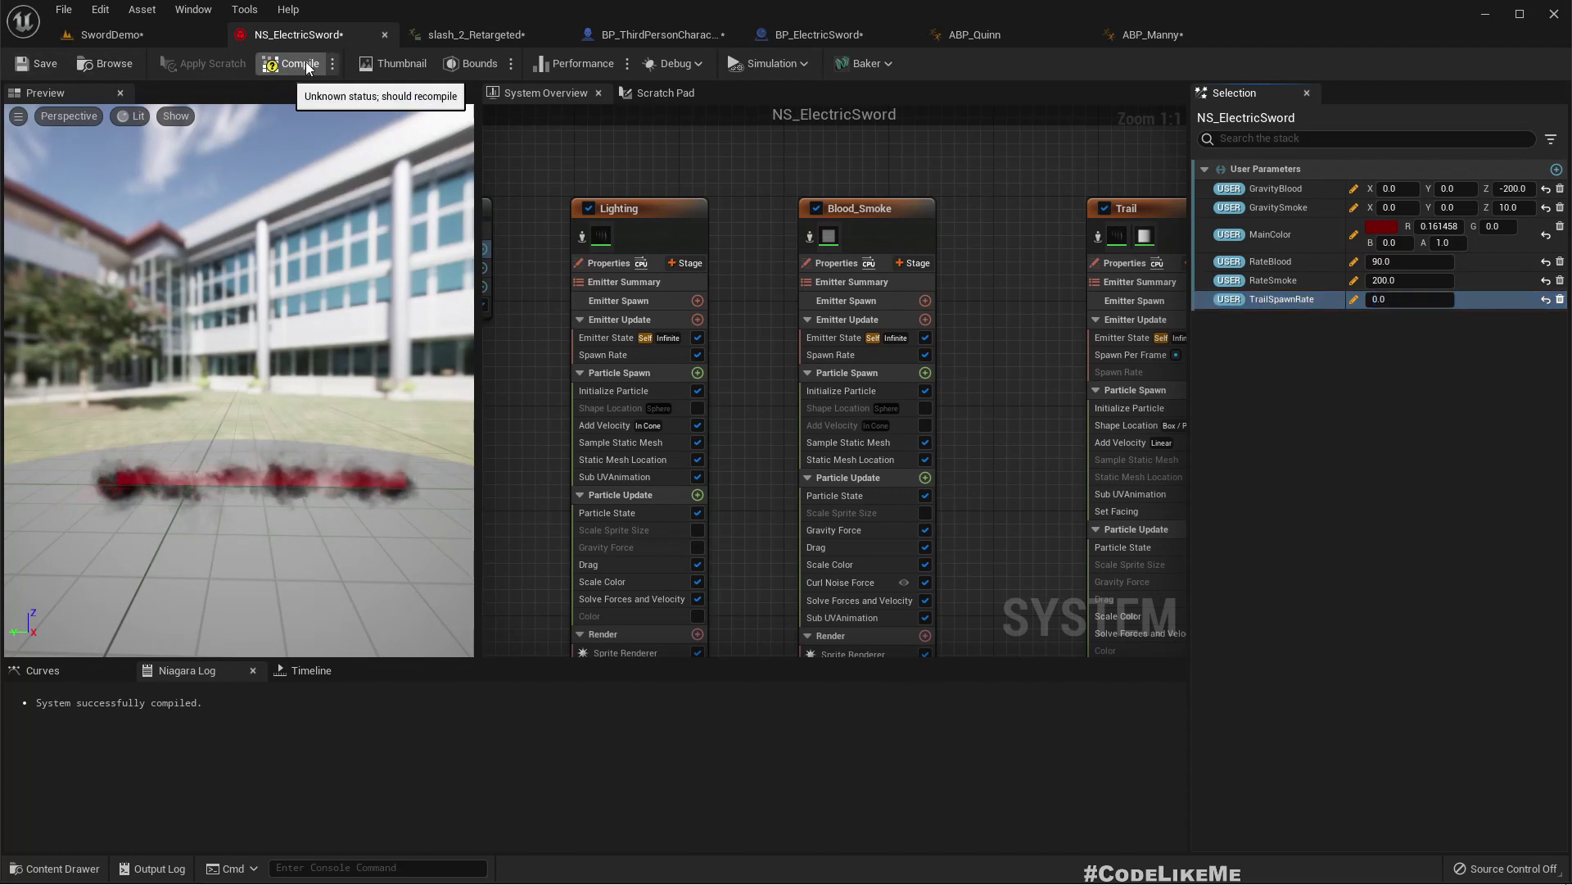
left_click(1405, 302)
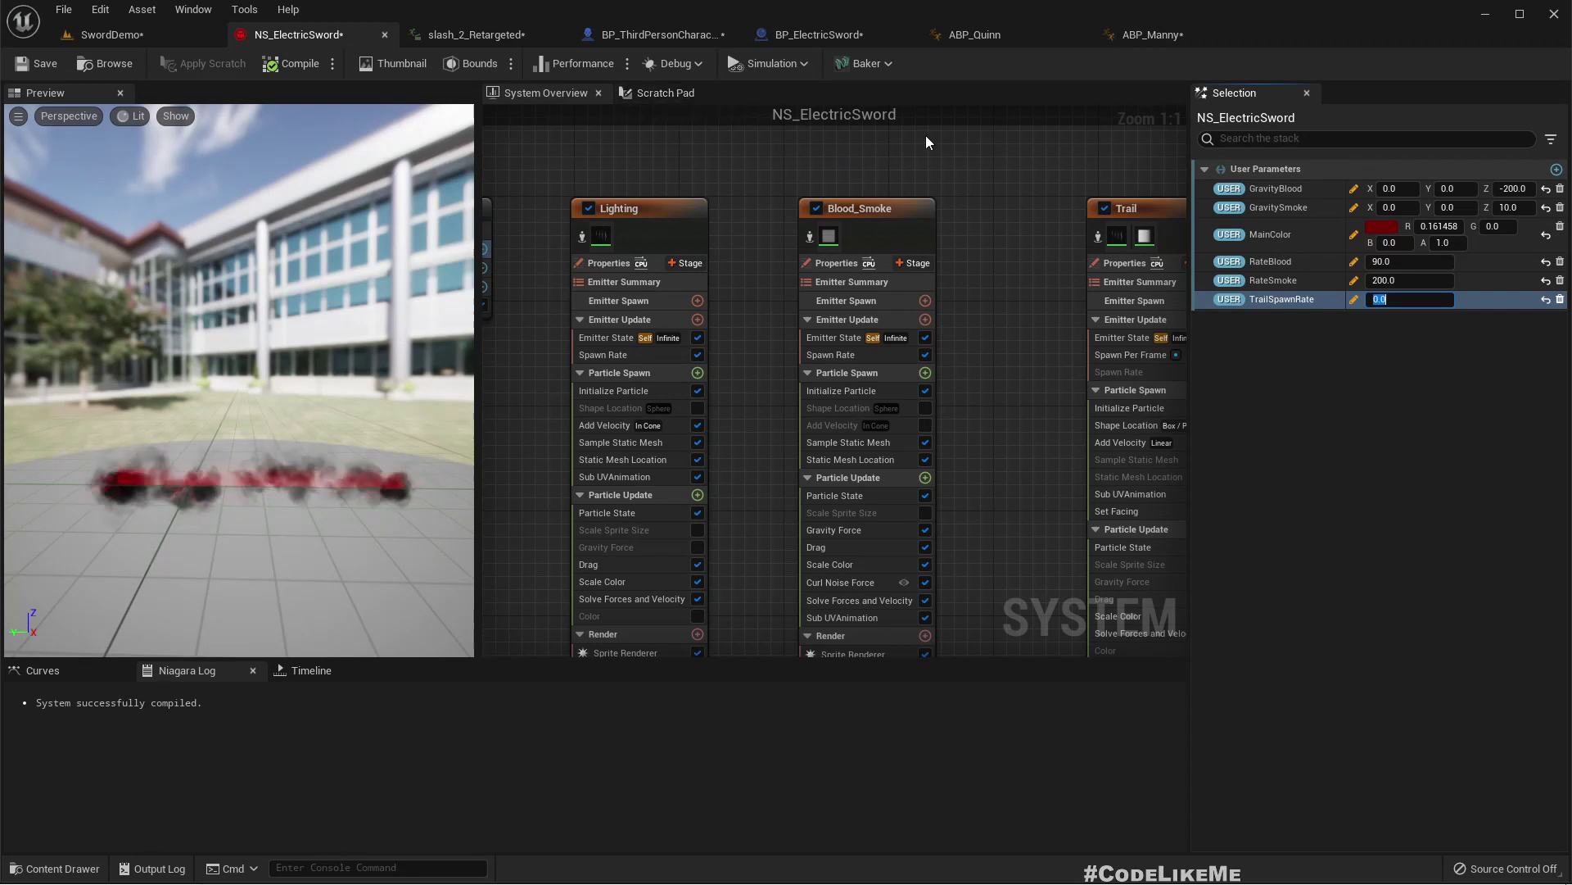
Try to link the Spawn Count of the Trail emitter's Spawn Per Frame module to the TrailSpawnRate user parameter
right_click_drag(954, 144, 756, 124)
left_click(972, 185)
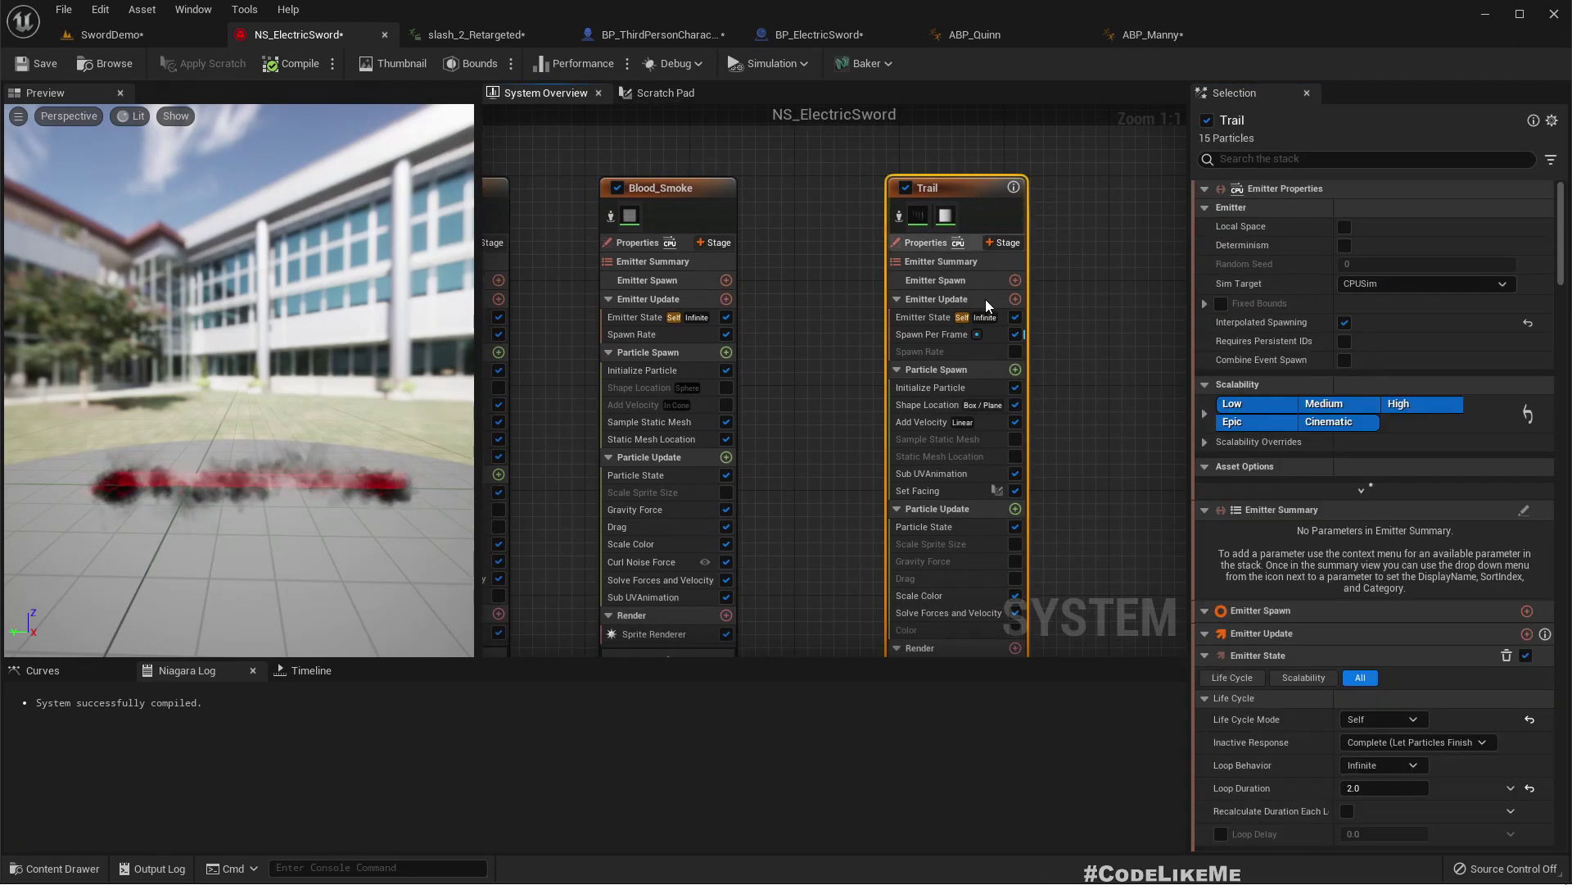
left_click(919, 335)
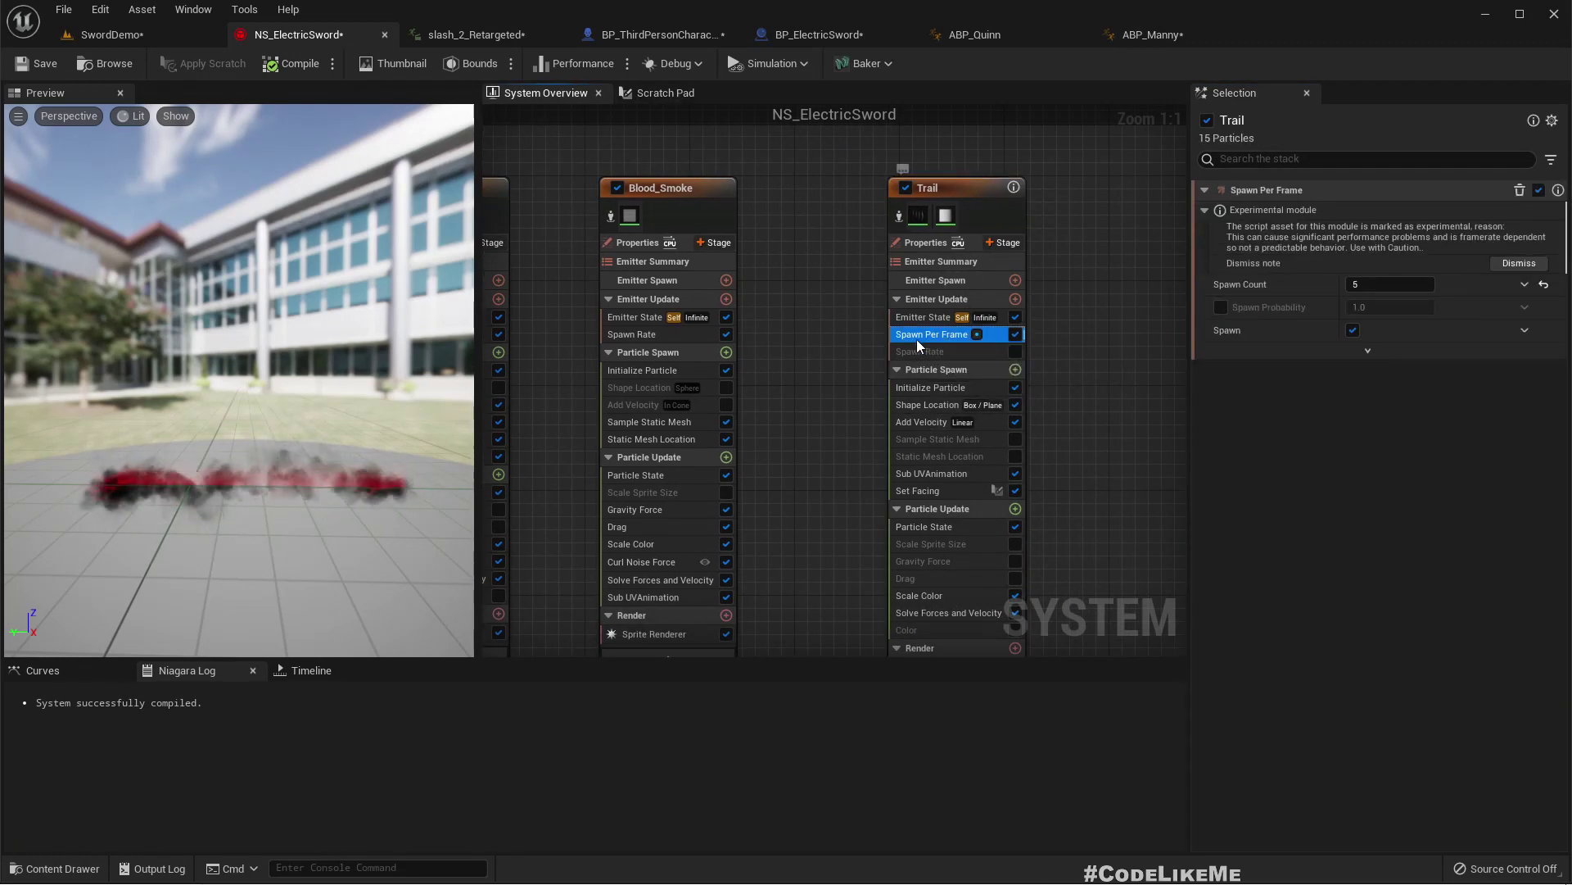
left_click(1524, 285)
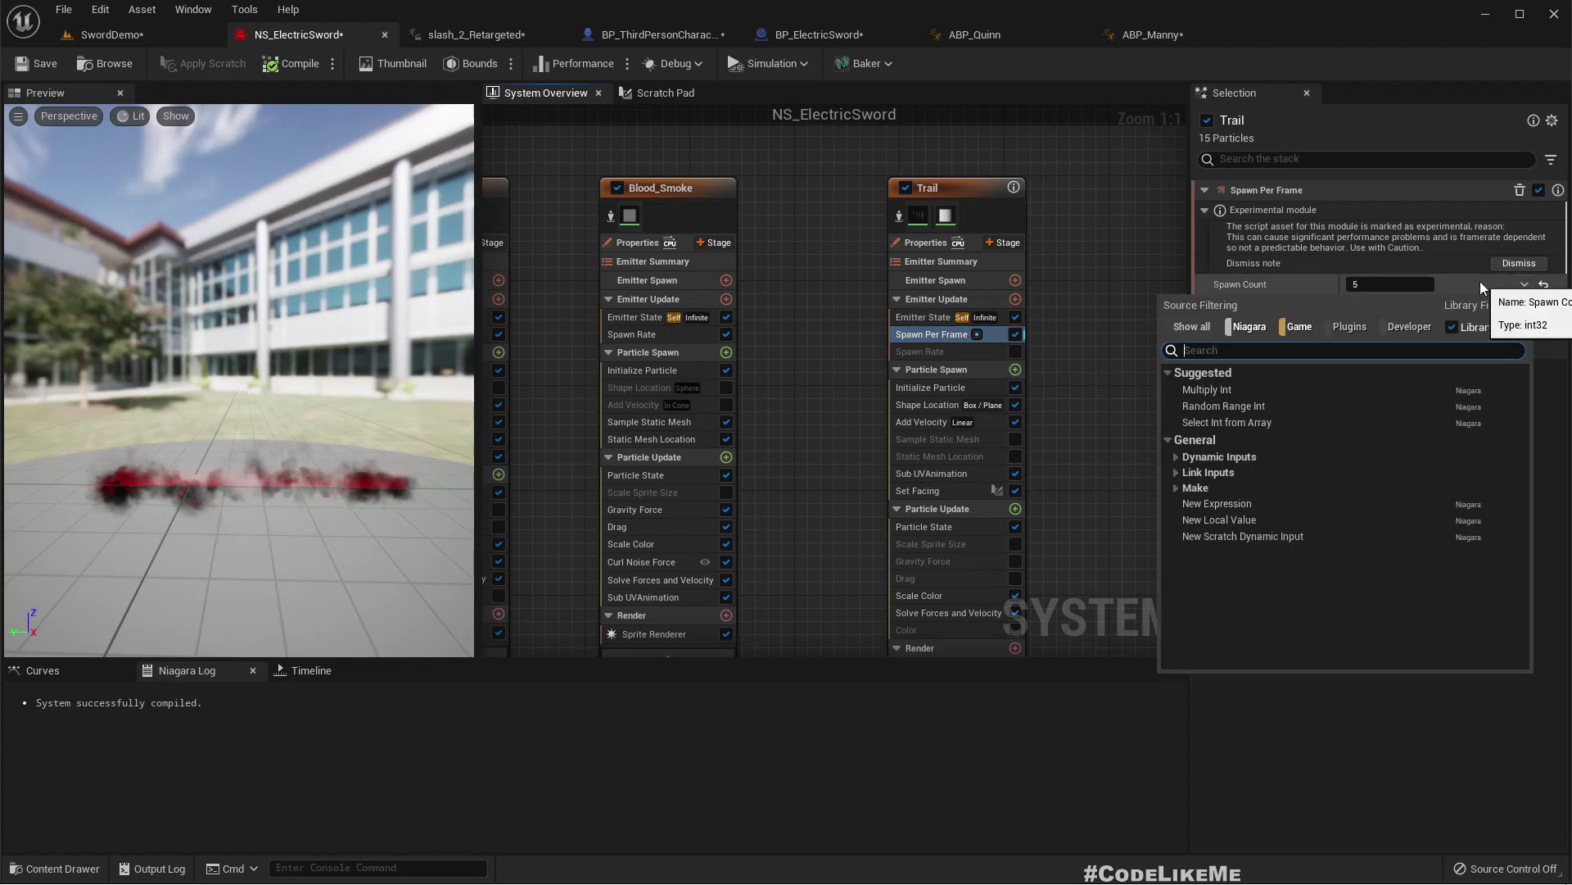
type("user")
key("BackSpace")
key("BackSpace")
key("BackSpace")
type("User")
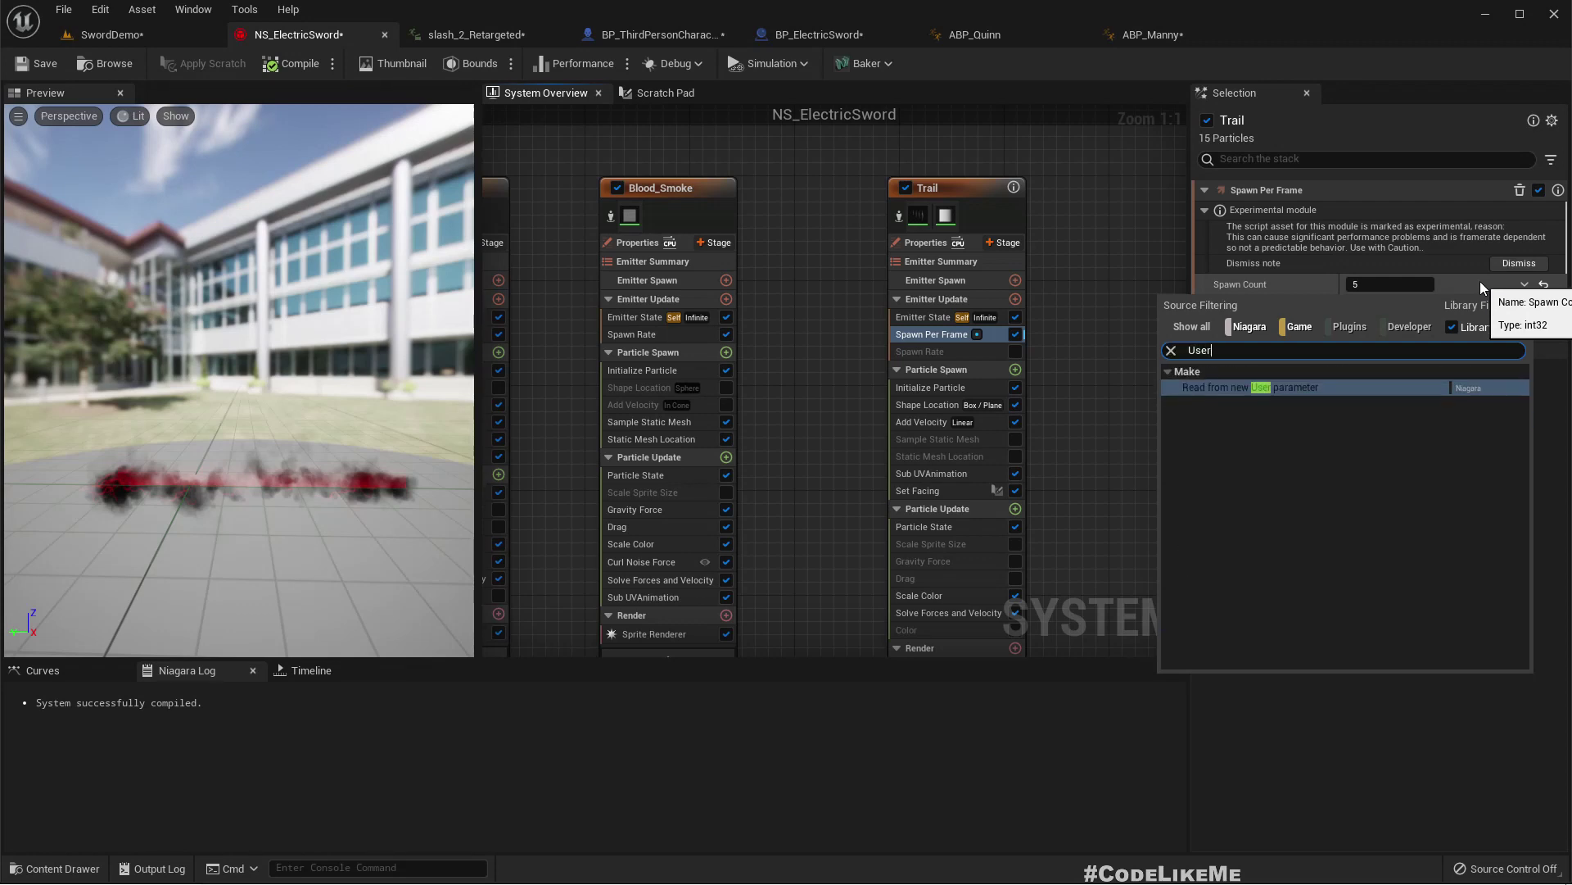
key("BackSpace")
key("BackSpace")
key("BackSpace")
key("BackSpace")
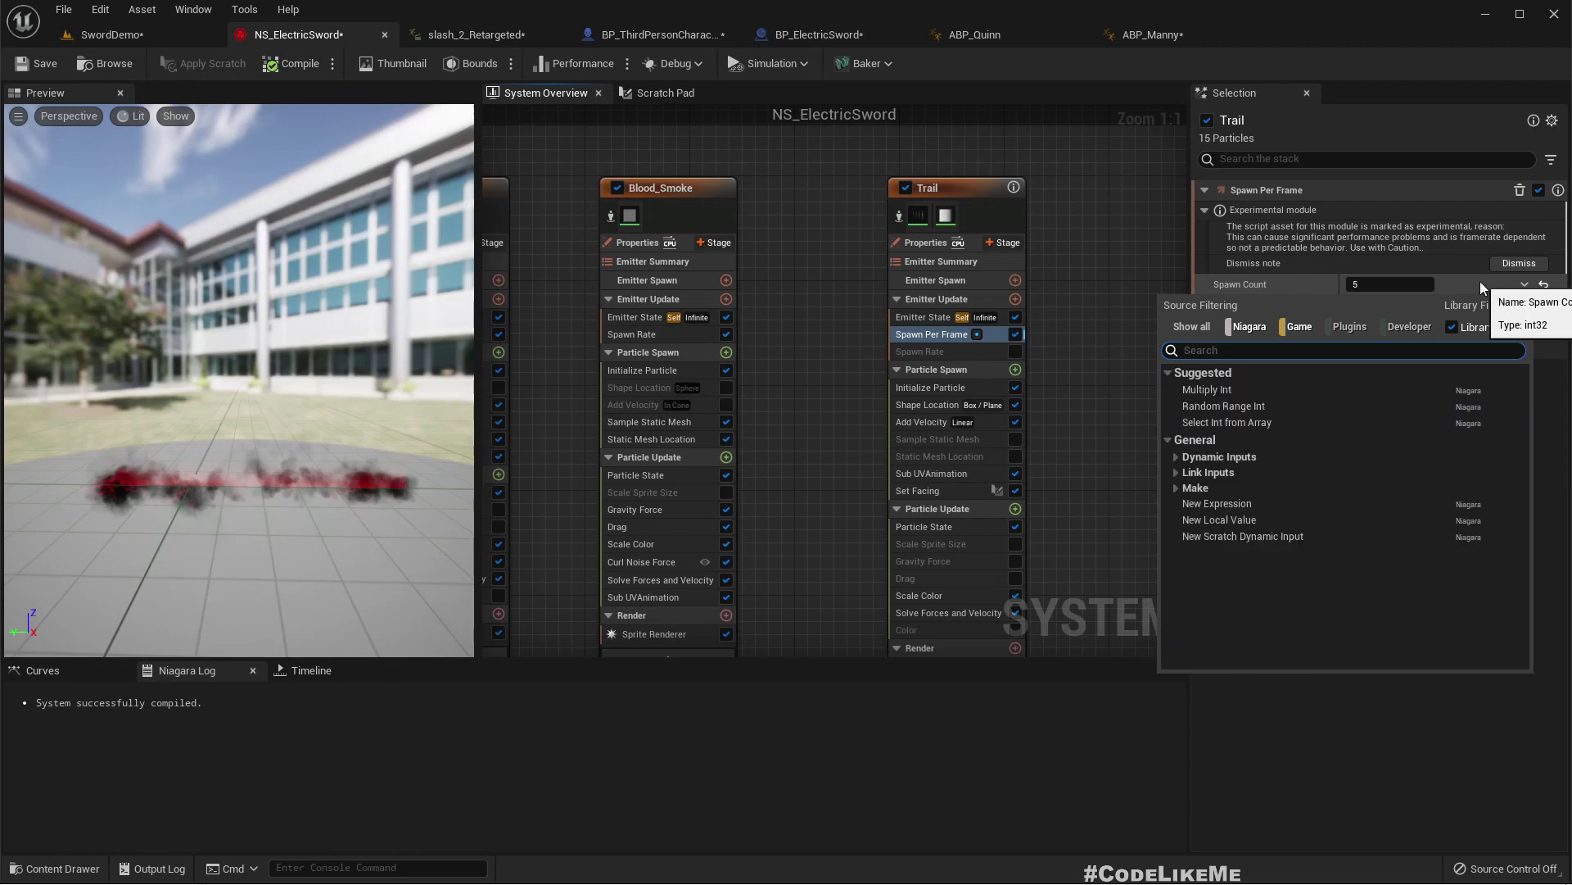
type("trail")
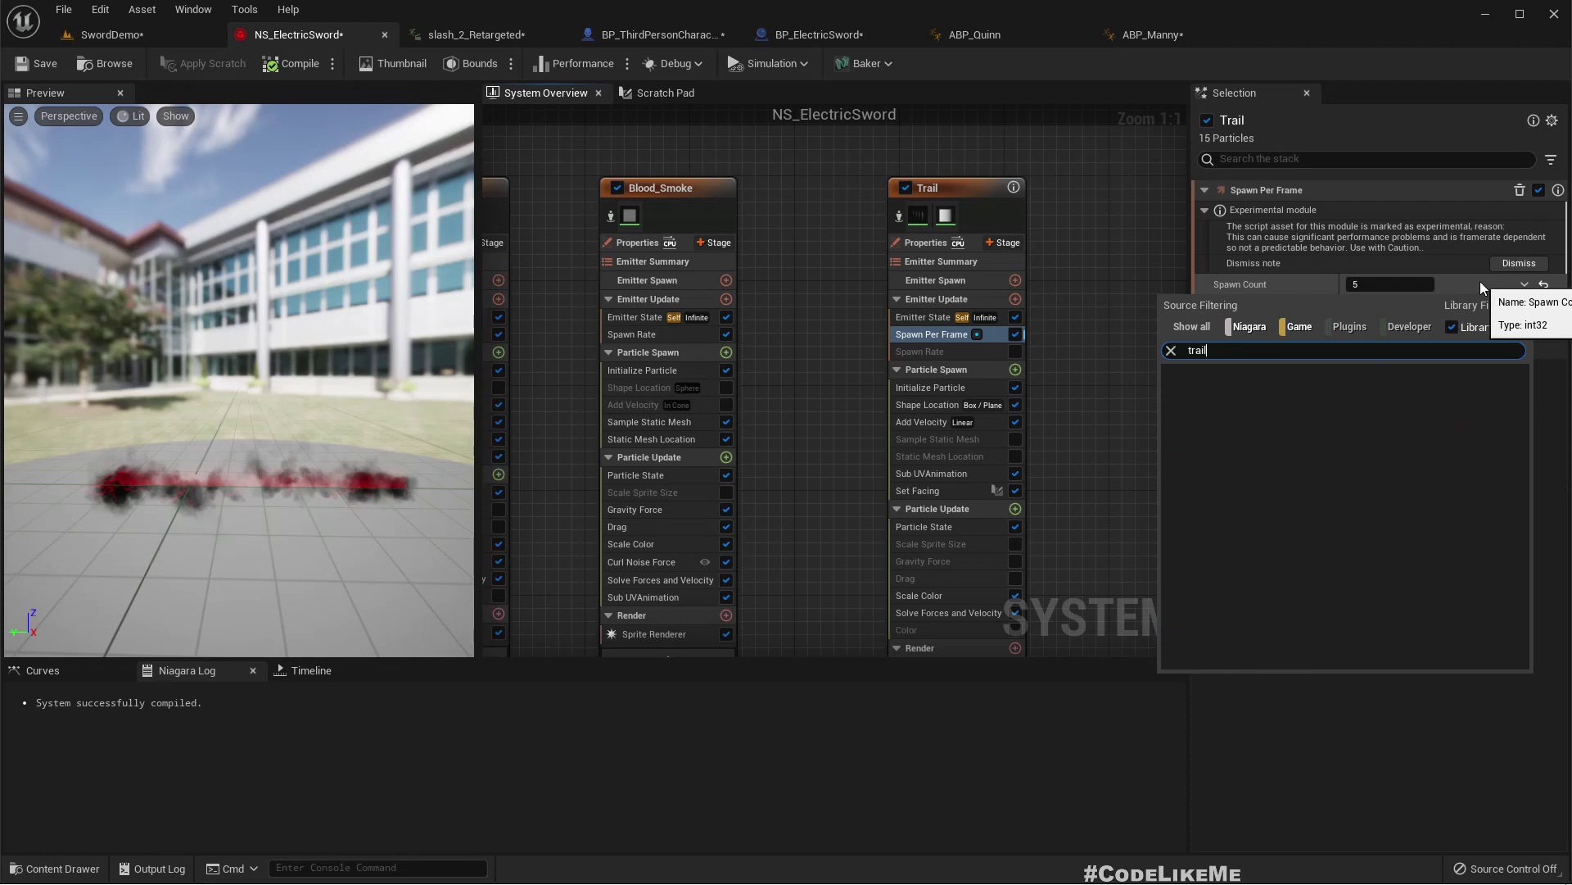
right_click_drag(648, 219, 973, 266)
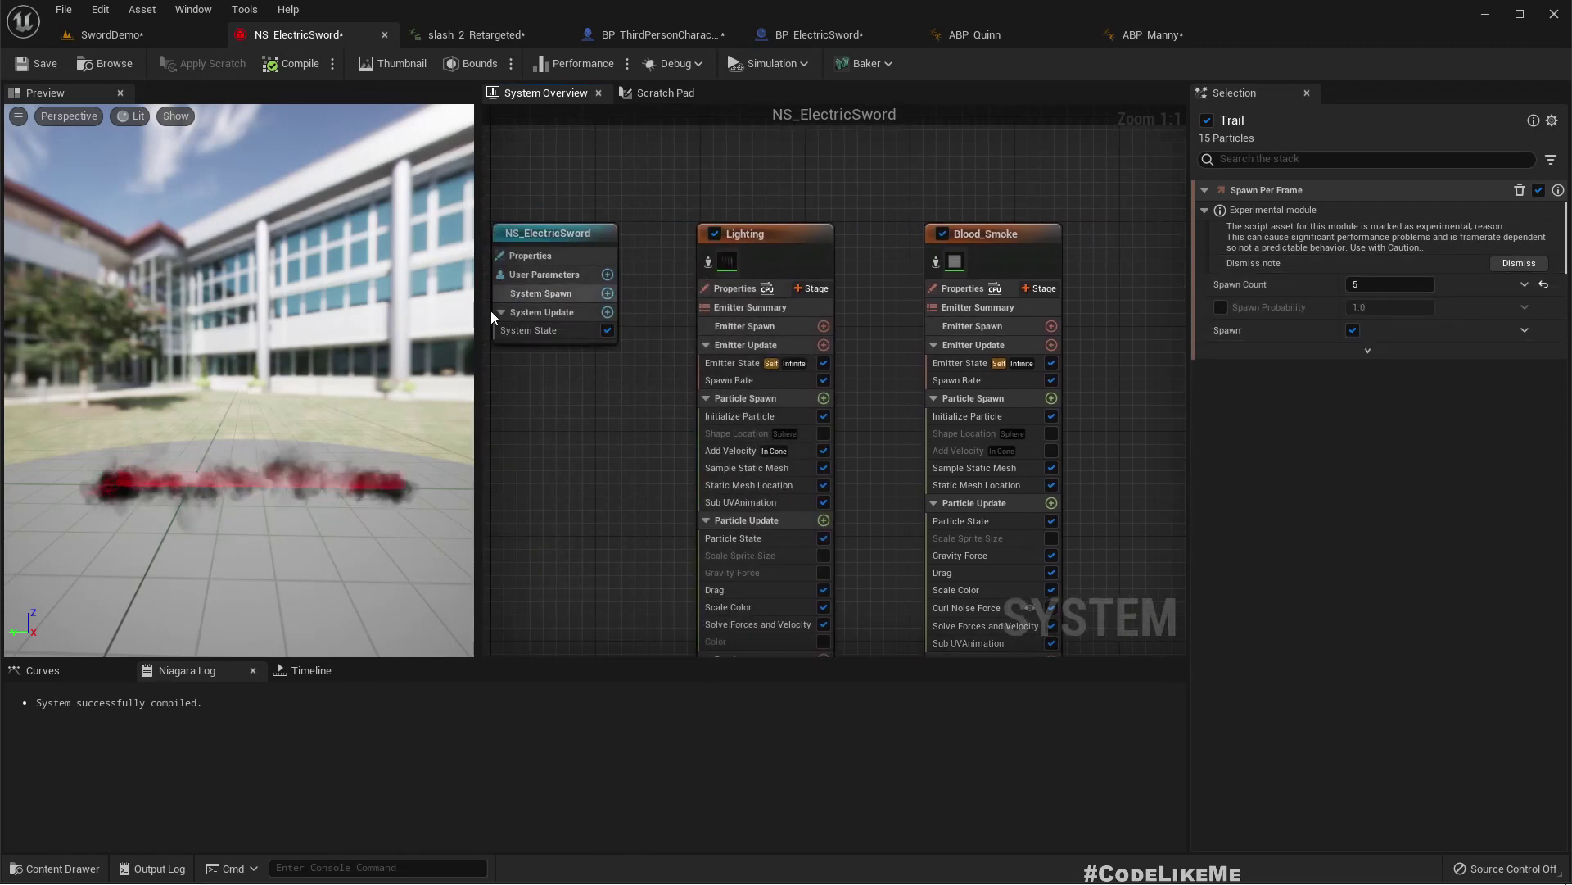
Check the system's user parameters and search the Spawn Count link options of the Trail emitter for the trail parameter again
left_click(544, 274)
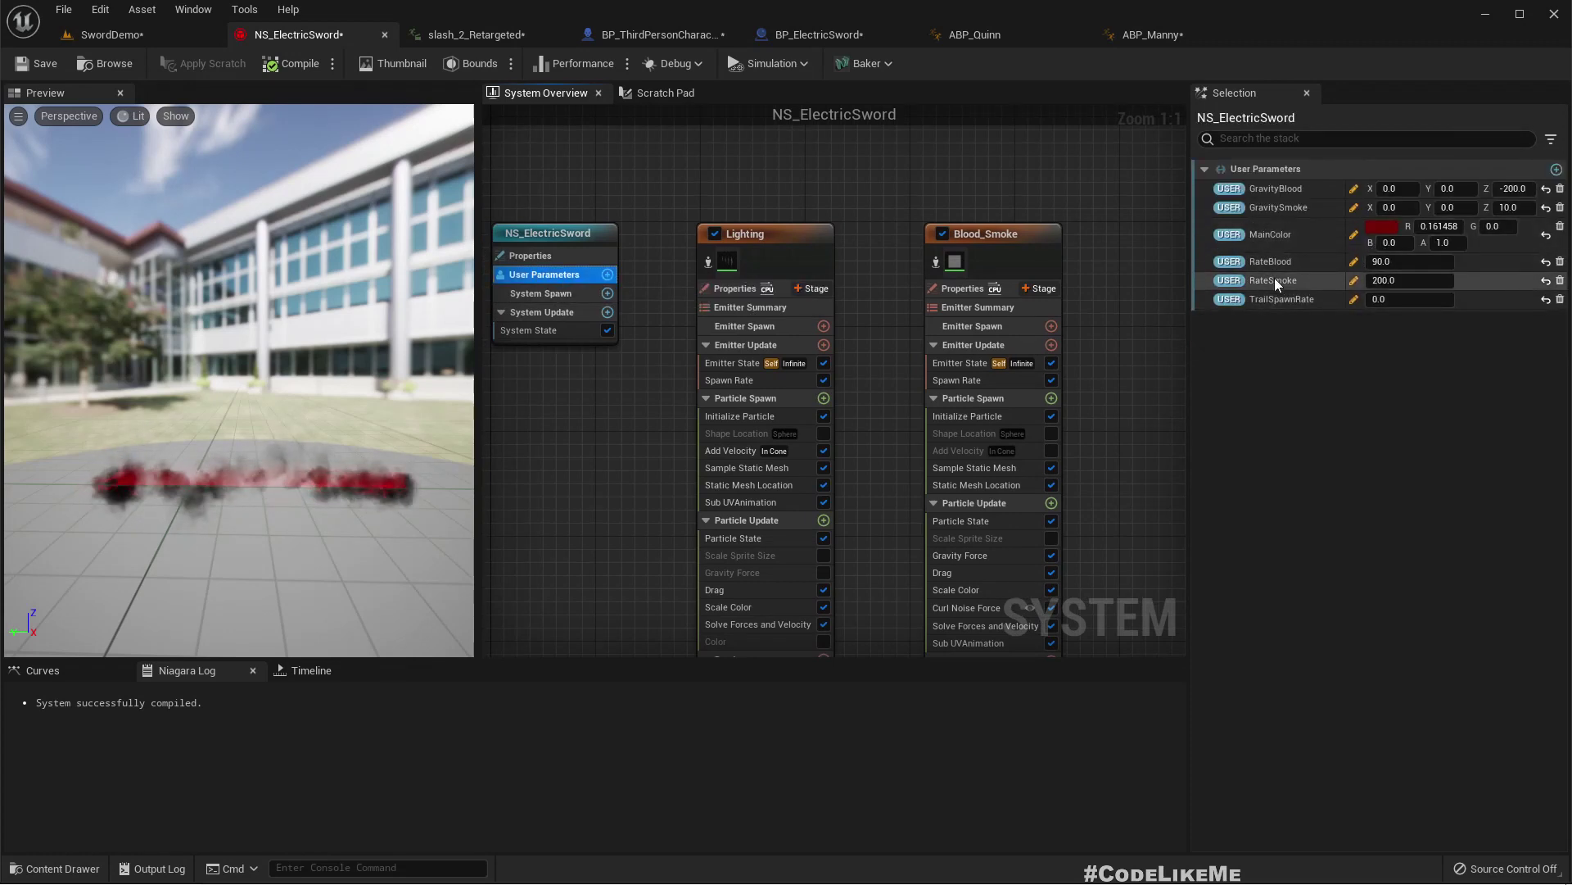
right_click_drag(1009, 237, 765, 236)
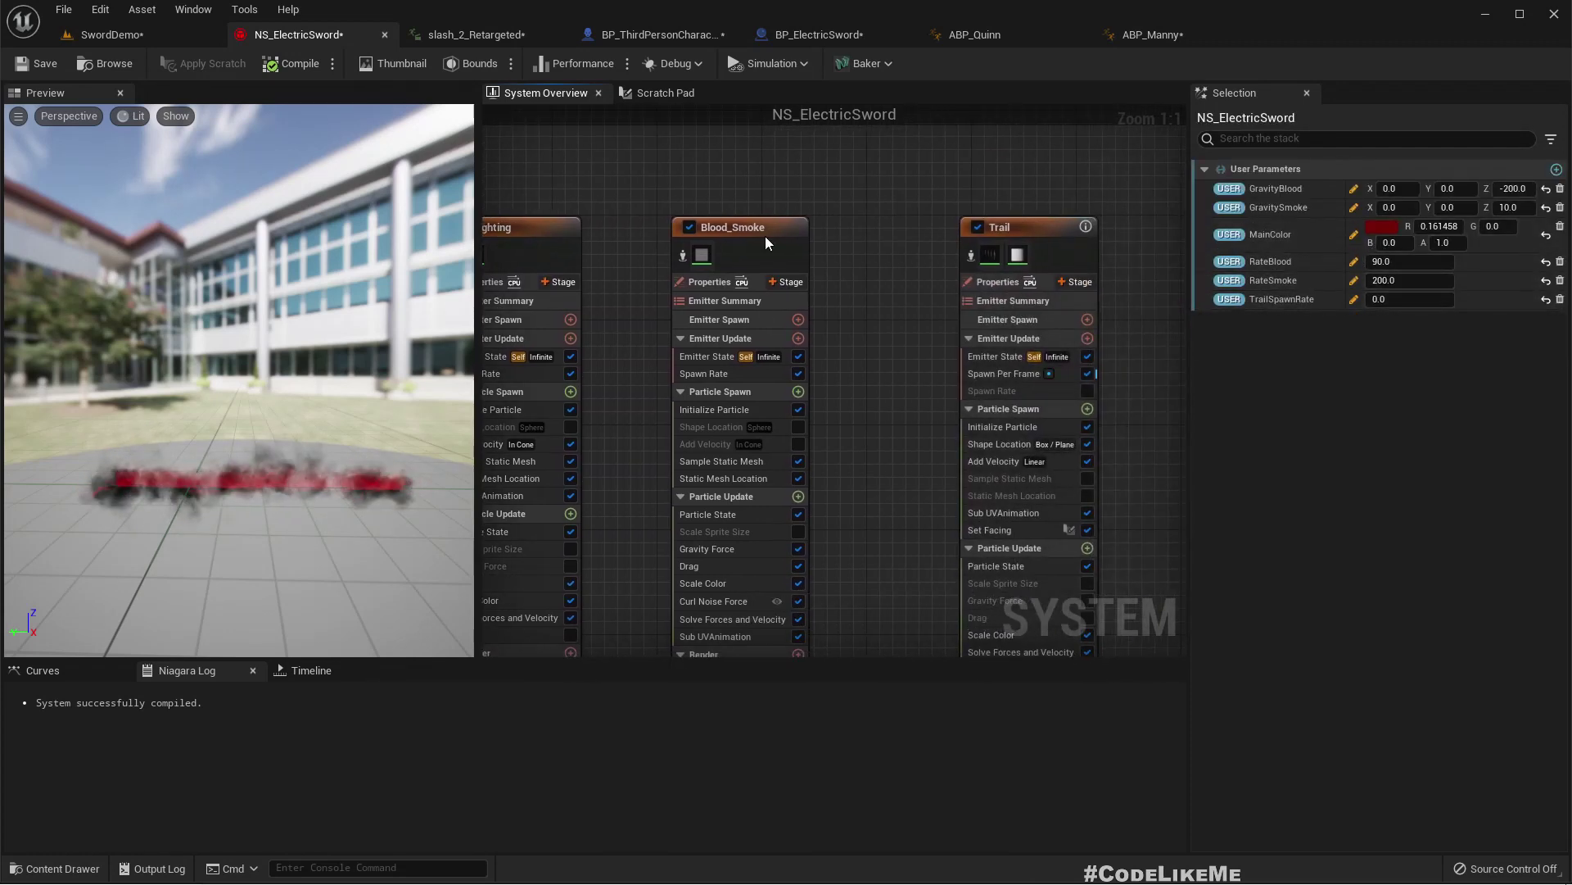
right_click_drag(916, 401, 829, 365)
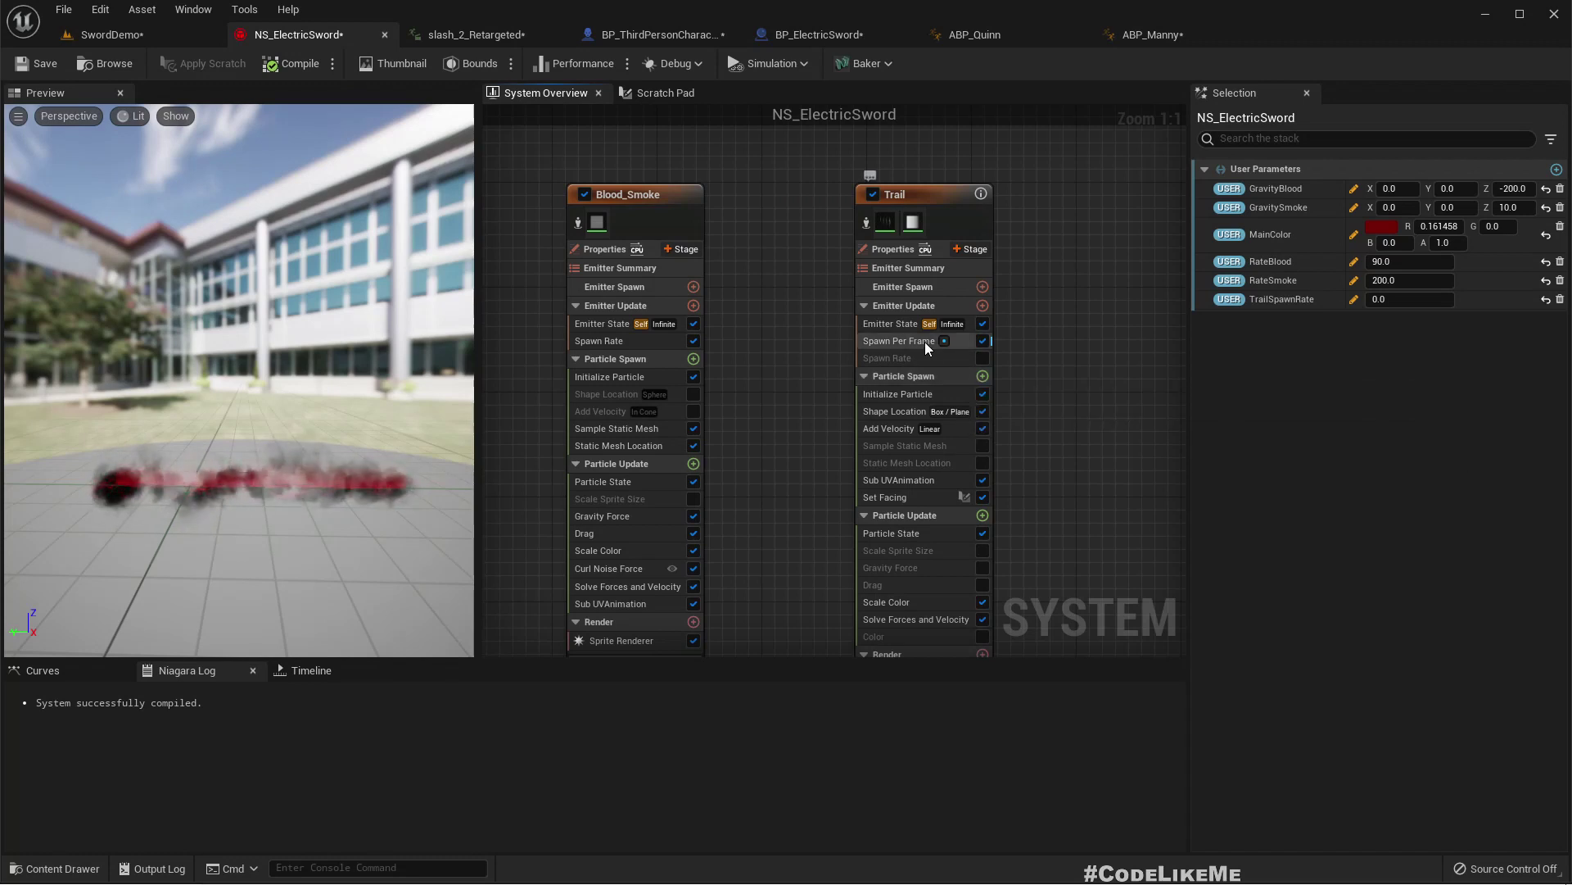
left_click(890, 341)
left_click(1524, 284)
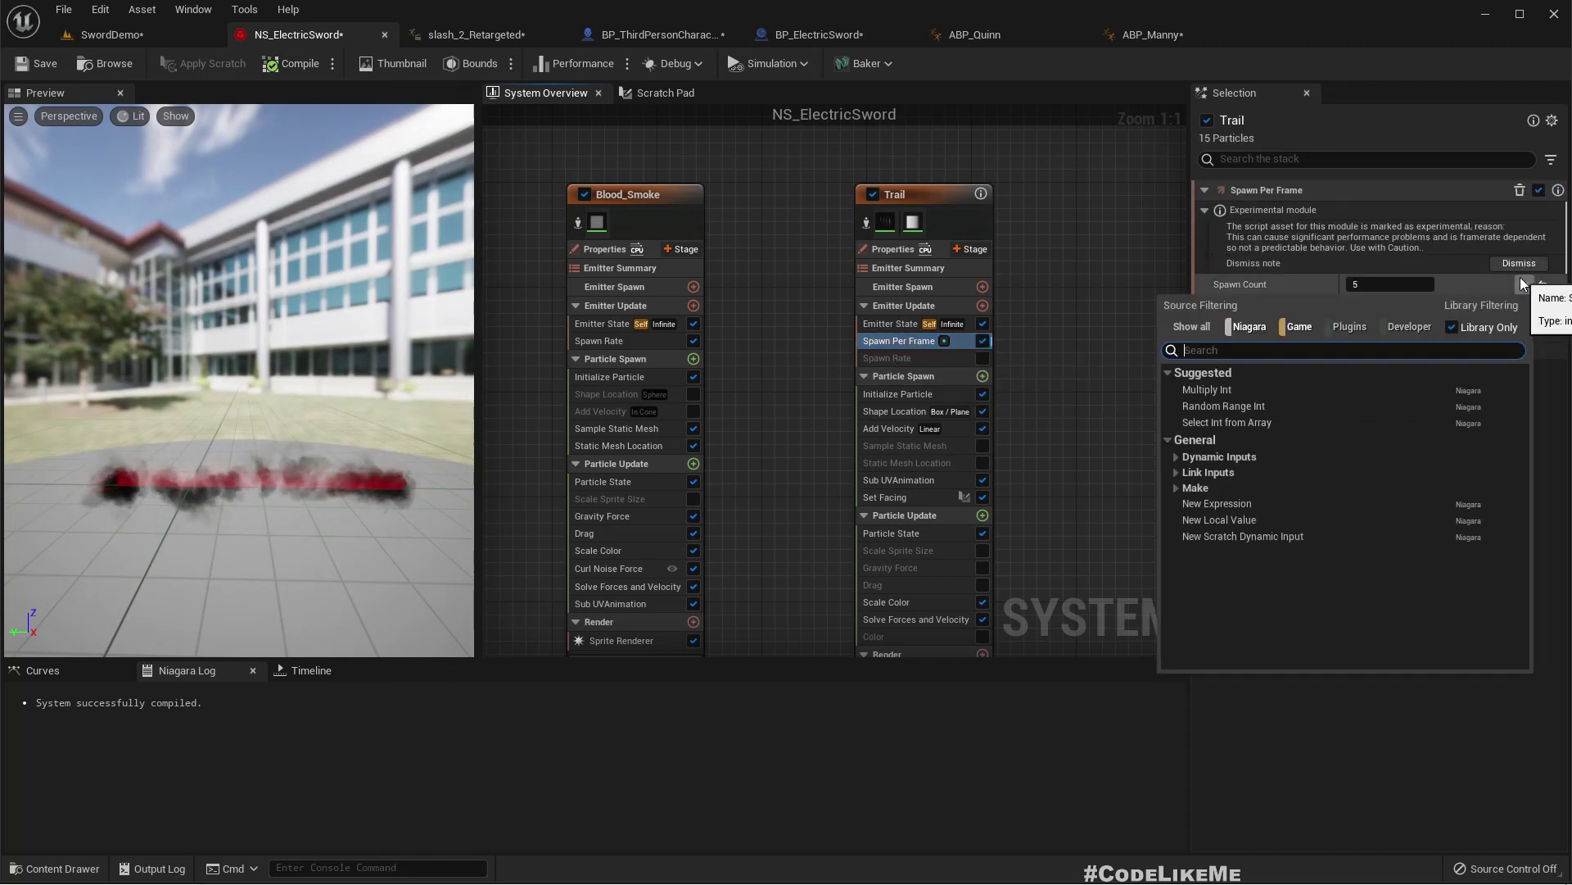
type("trail")
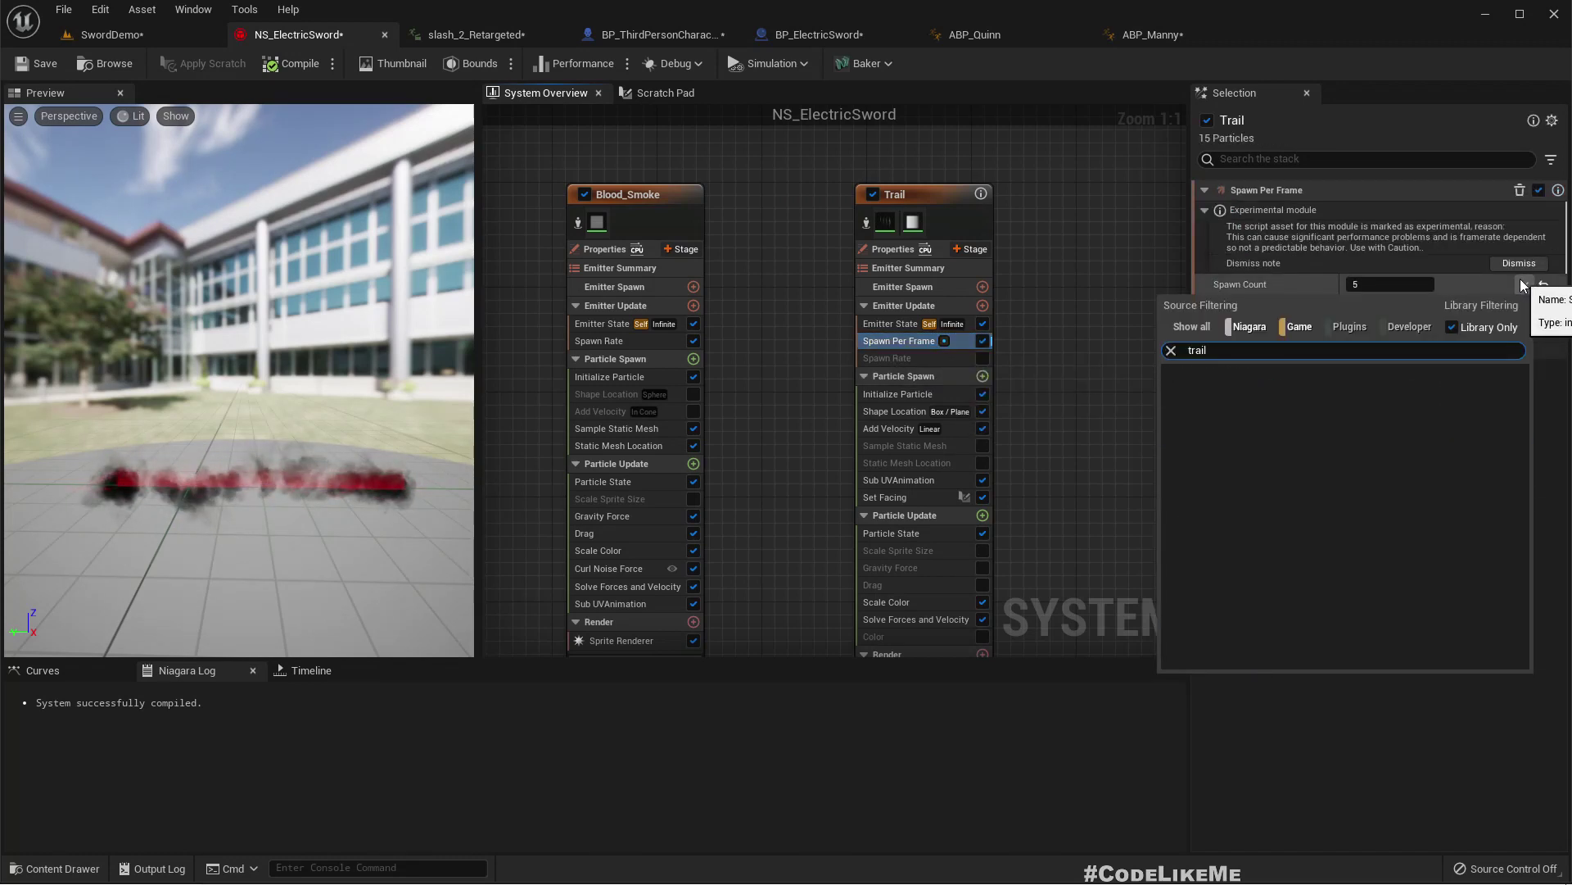
left_click(1084, 214)
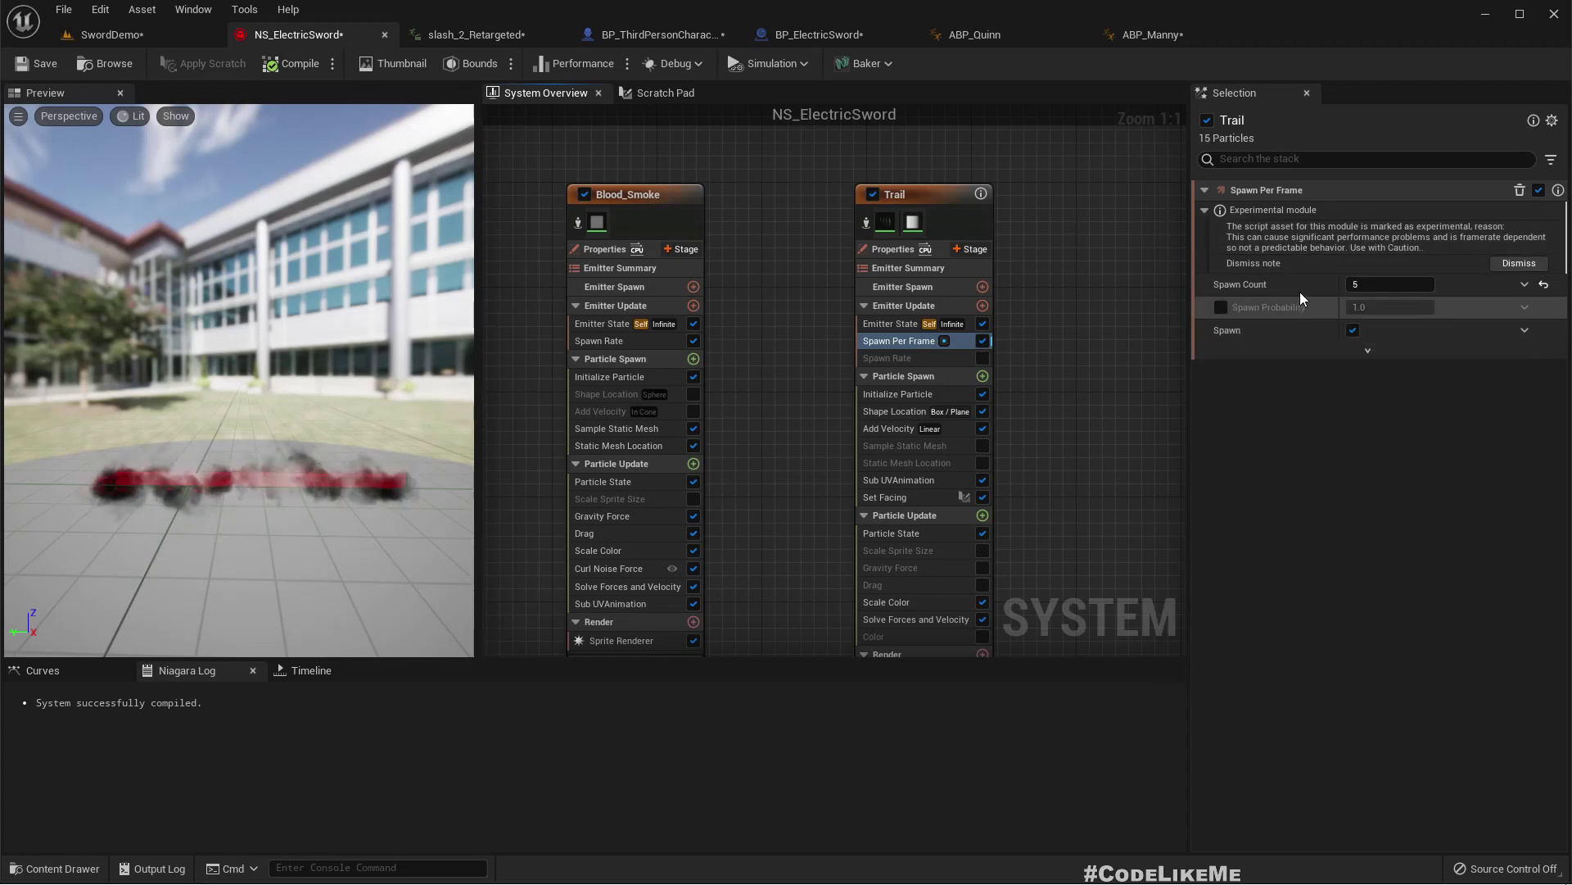
Delete the float TrailSpawnRate user parameter from NS_ElectricSword and save all modified assets
right_click_drag(583, 336, 932, 324)
left_click(523, 219)
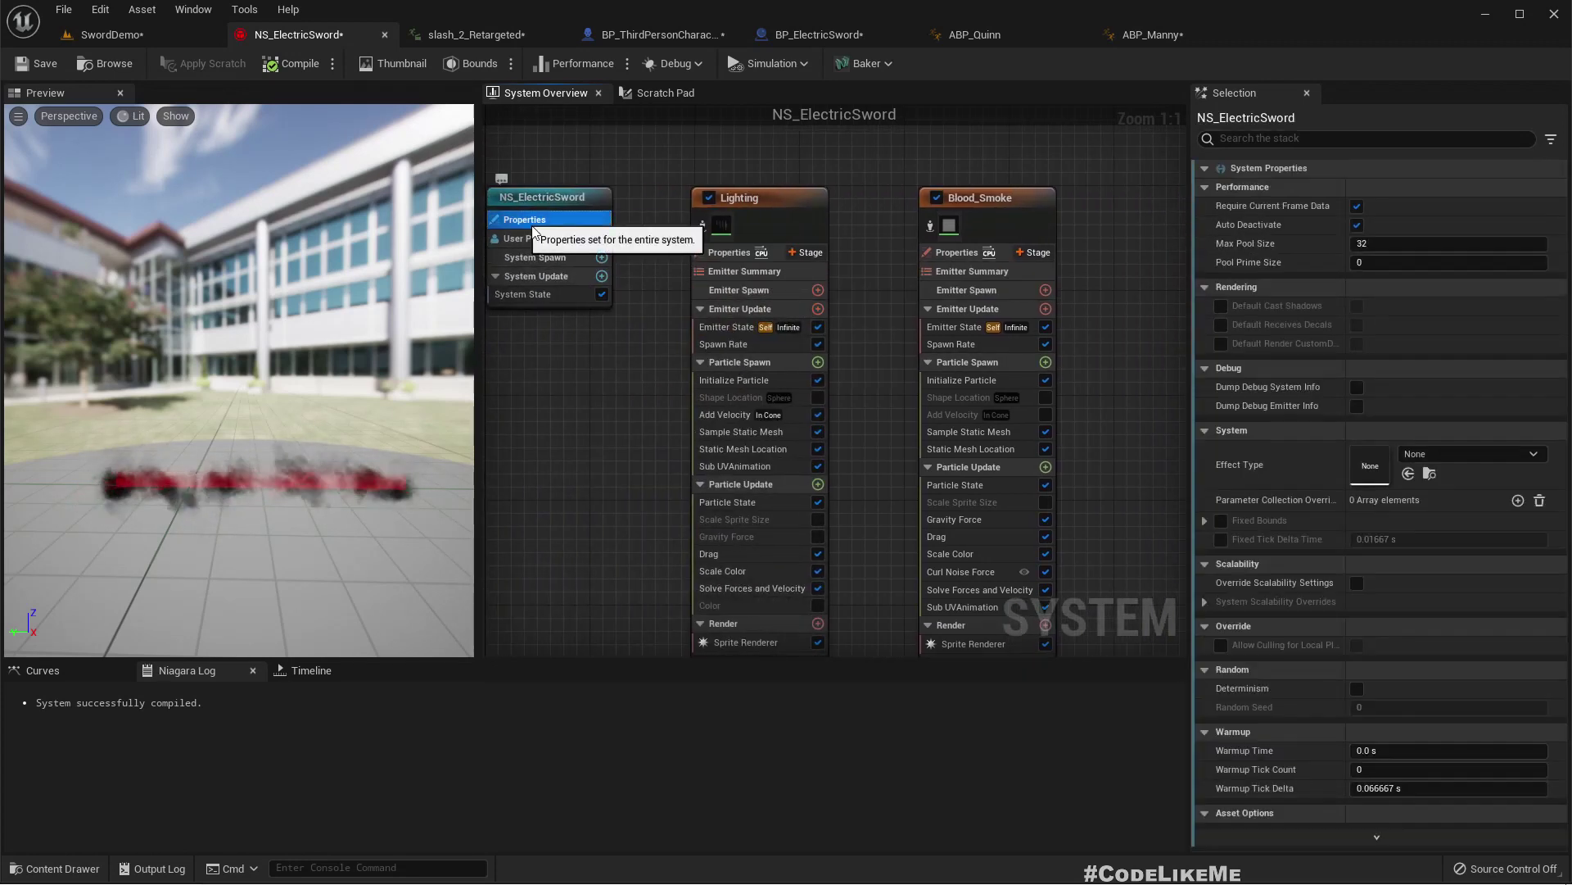
left_click(537, 240)
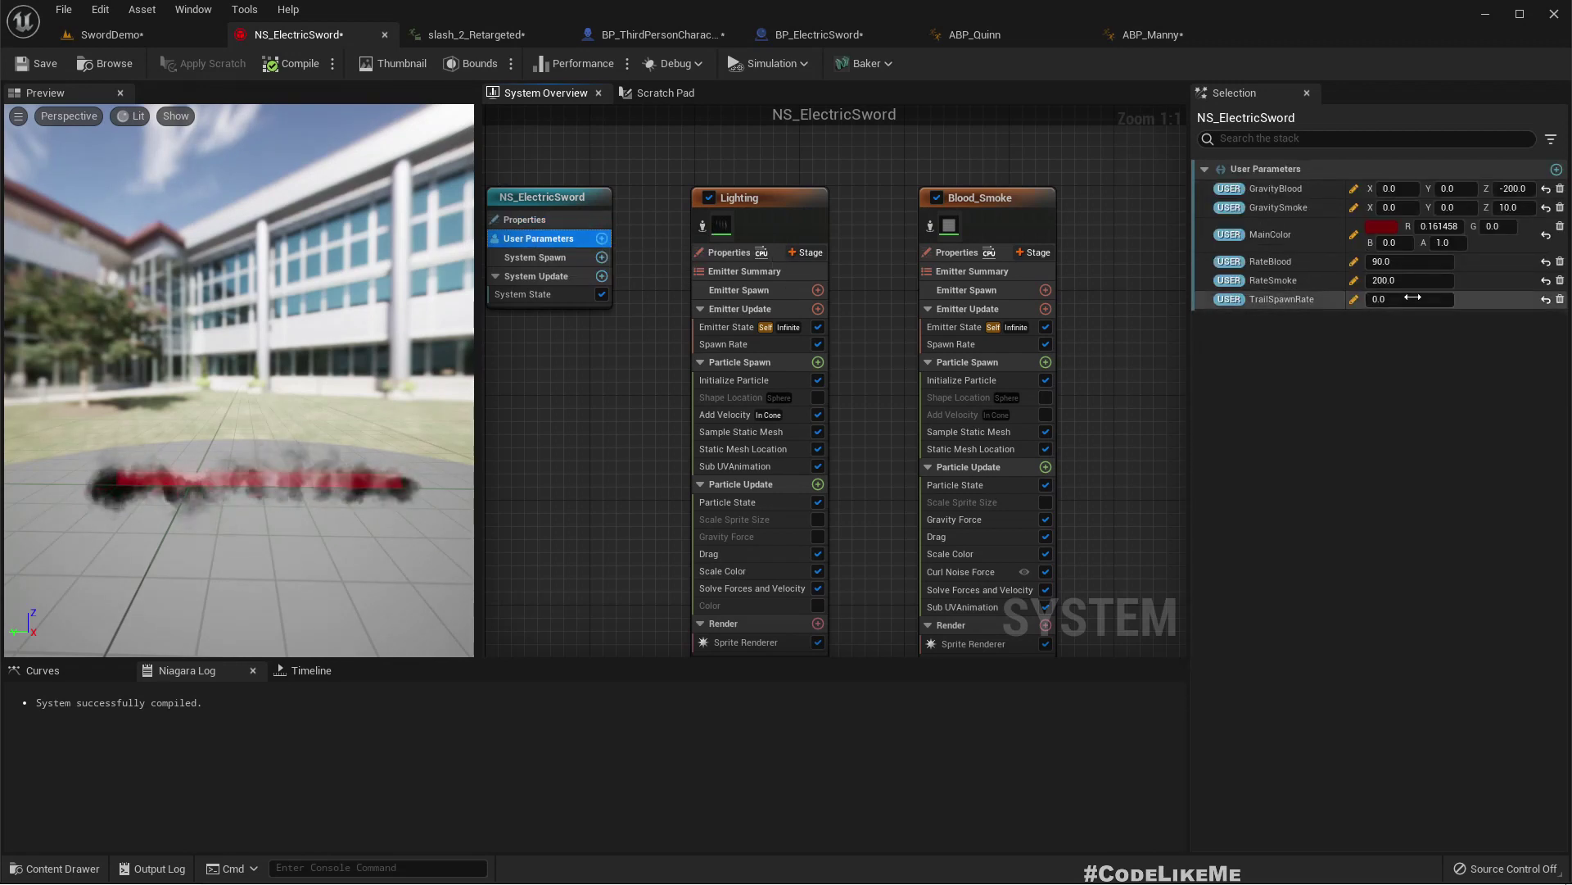
left_click(1284, 302)
right_click(1284, 303)
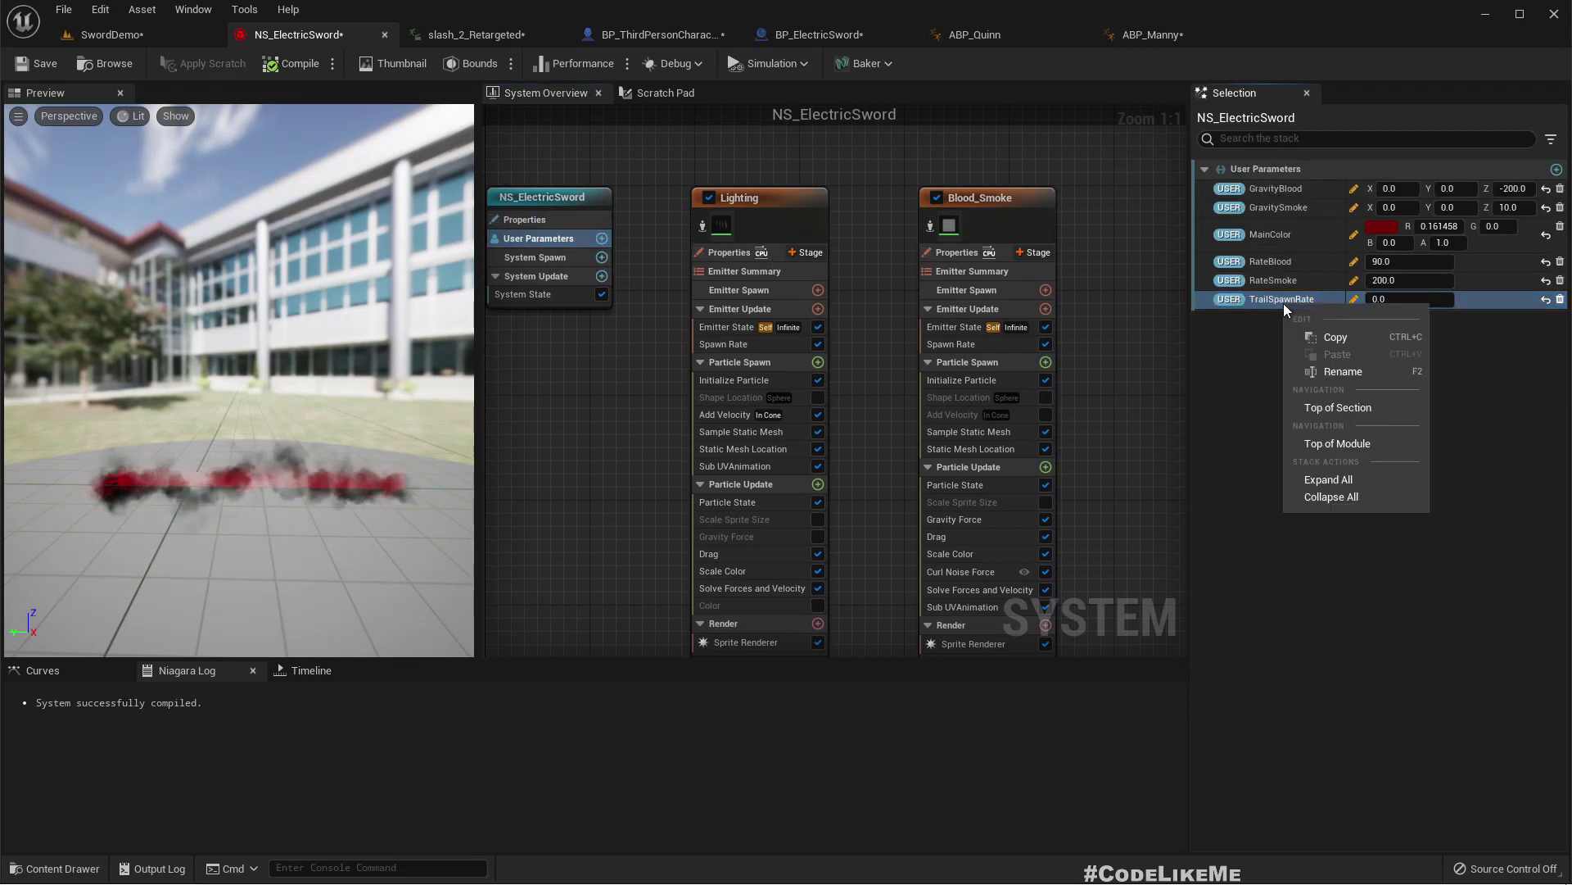
left_click(1250, 334)
left_click(1275, 303)
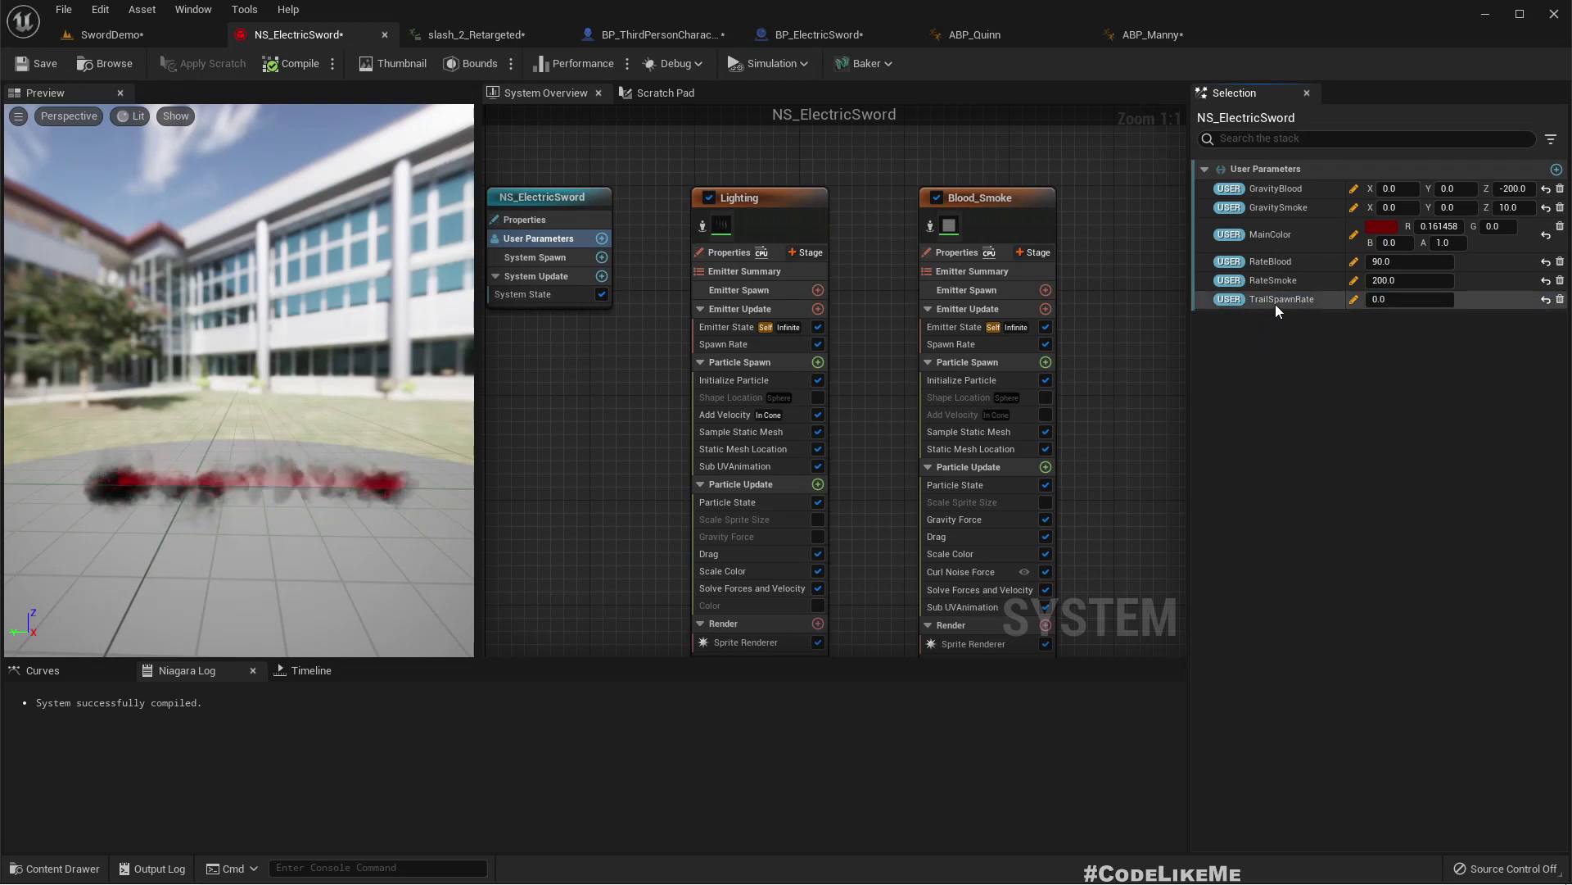
double_click(1275, 303)
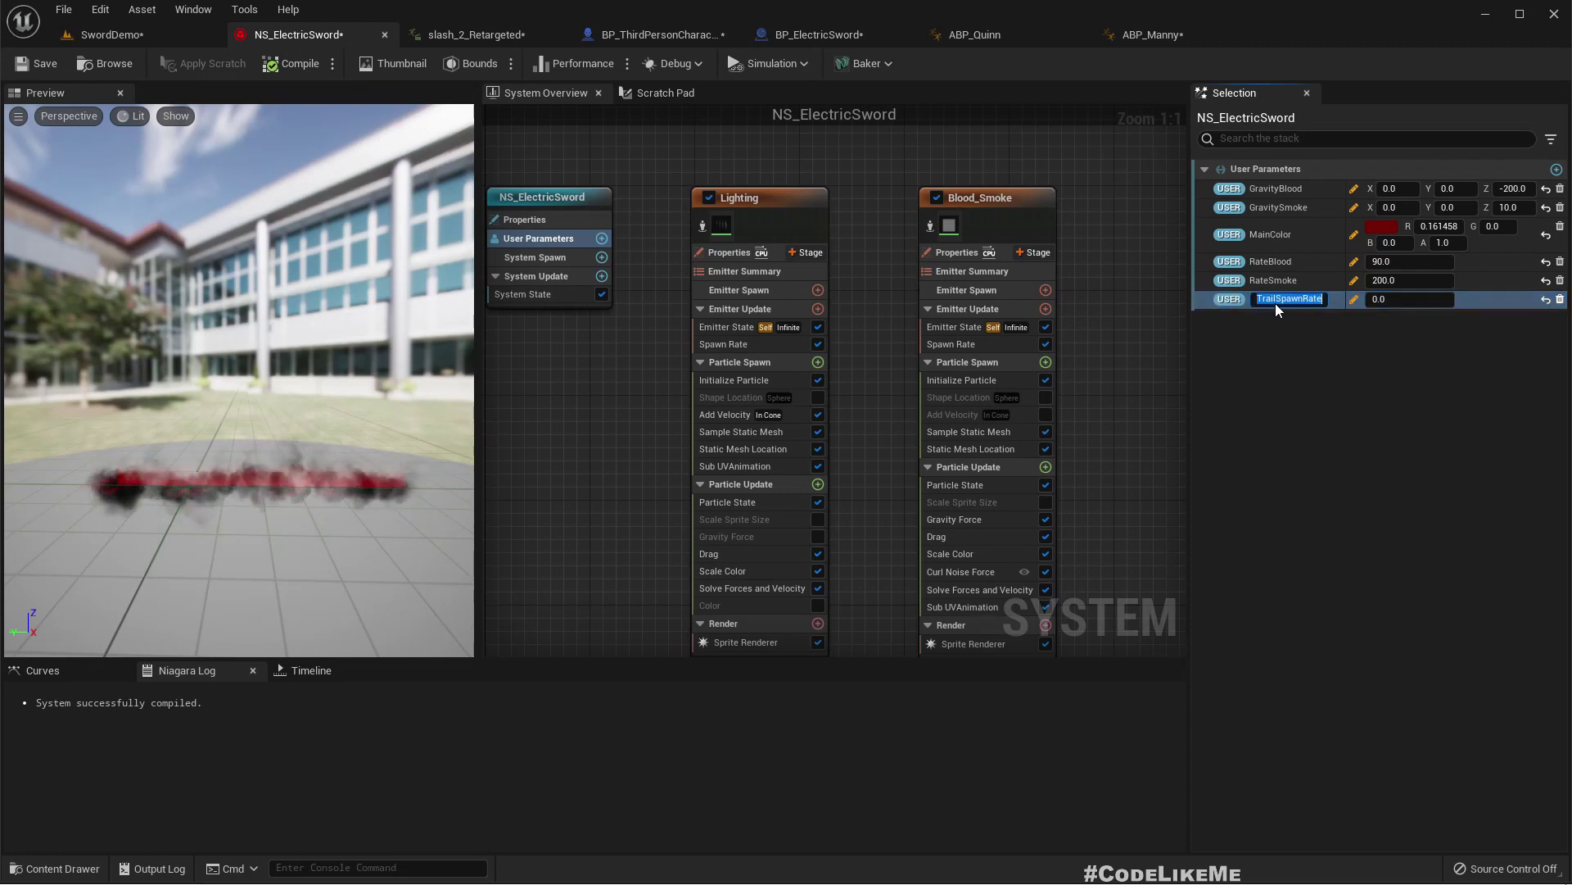
key("Return")
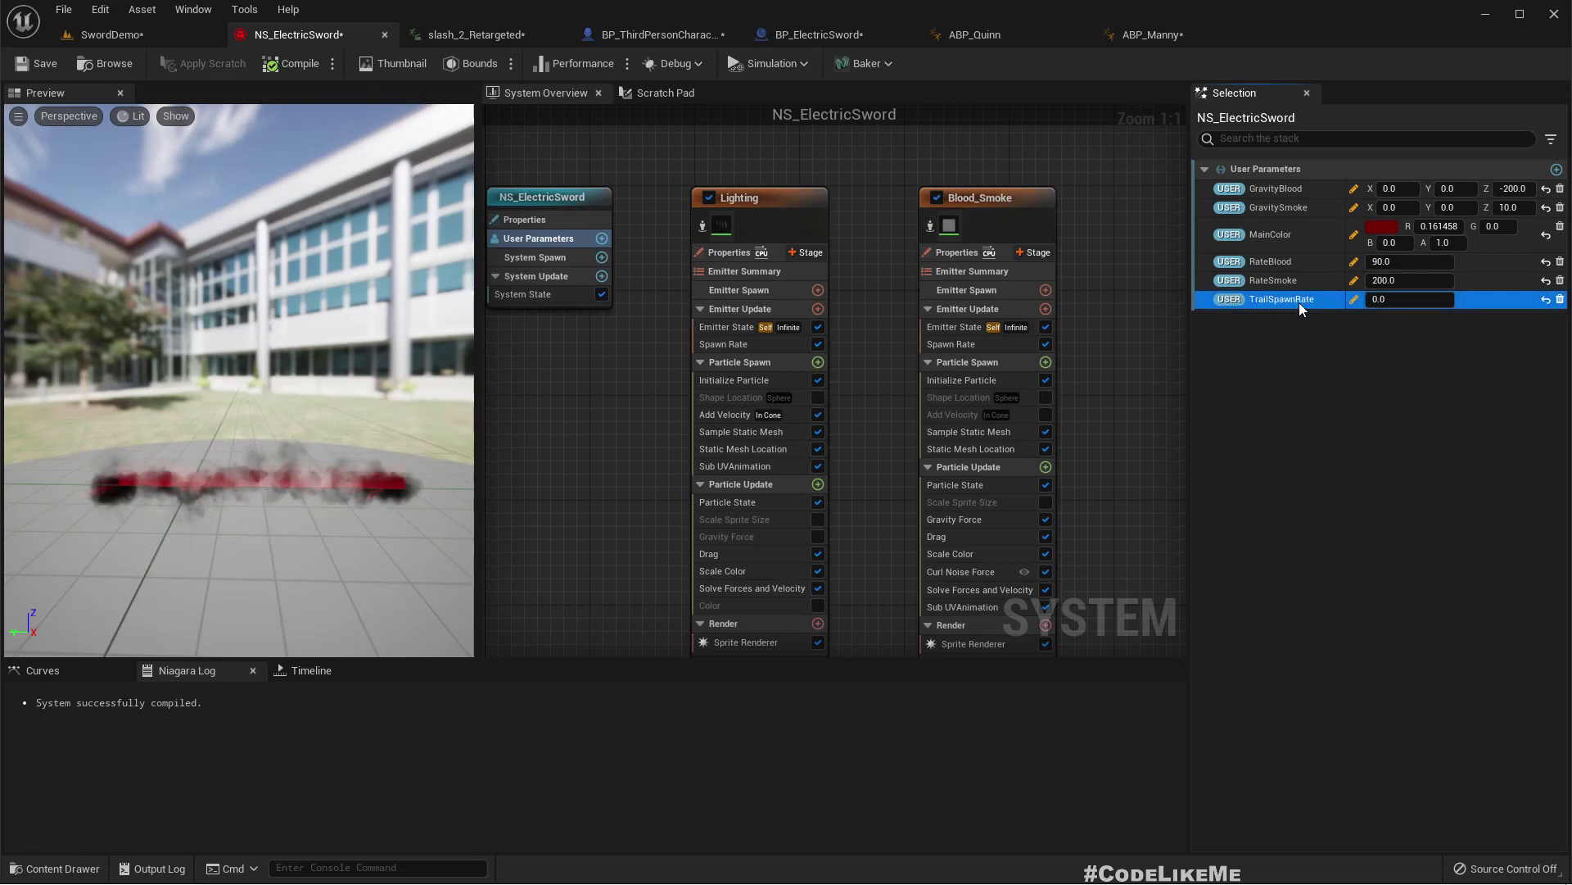
left_click(1558, 300)
key("ctrl+shift+s")
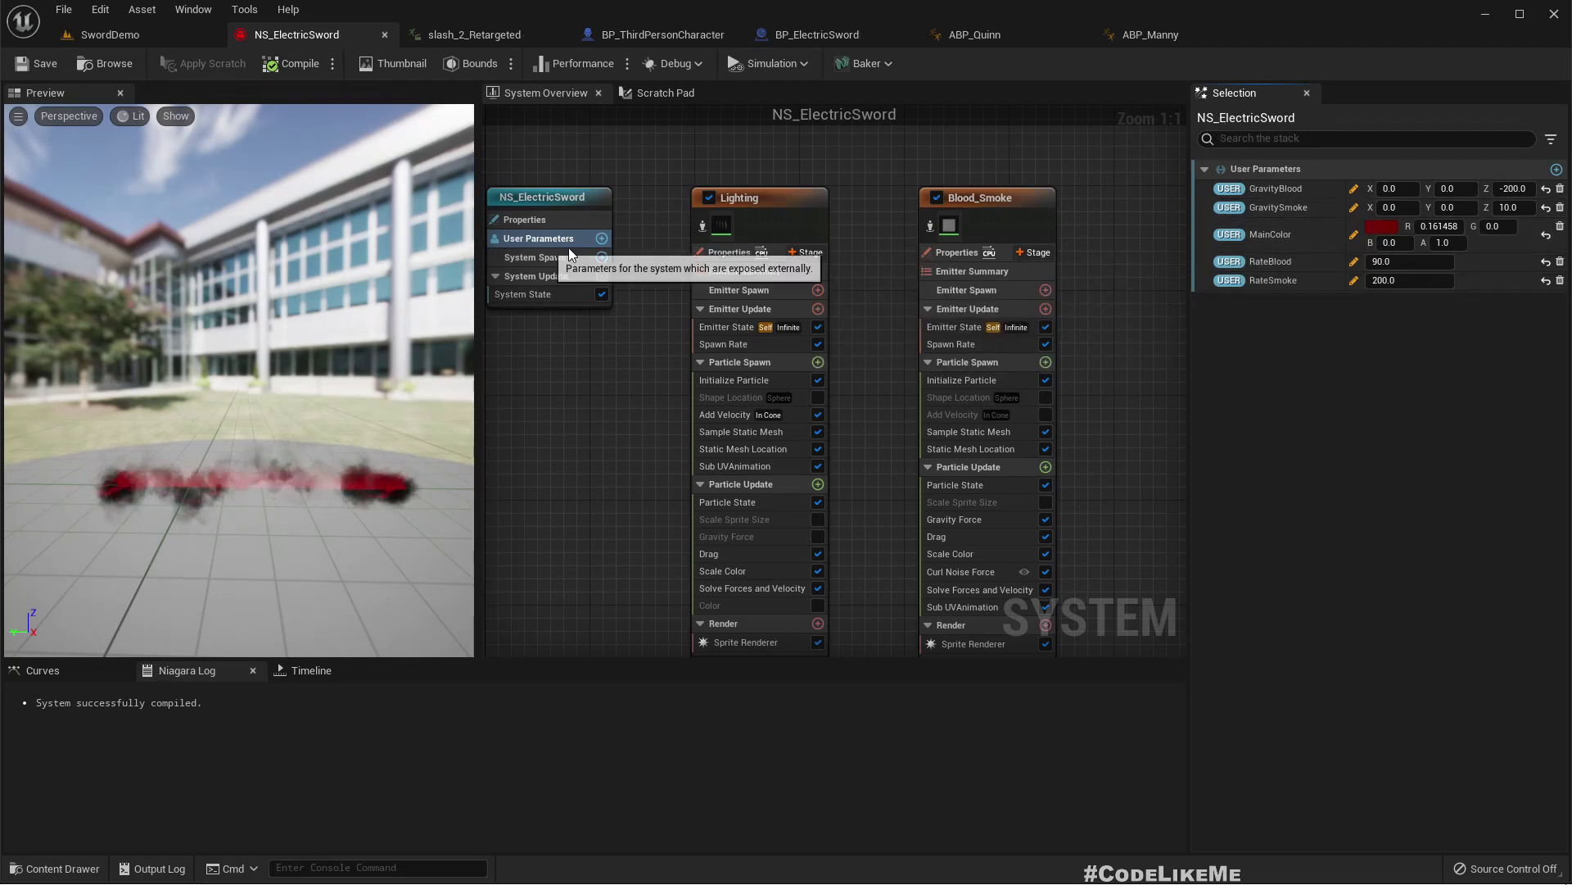
Add an int32 user parameter to NS_ElectricSword and name it TrailSpawnRate
left_click(602, 238)
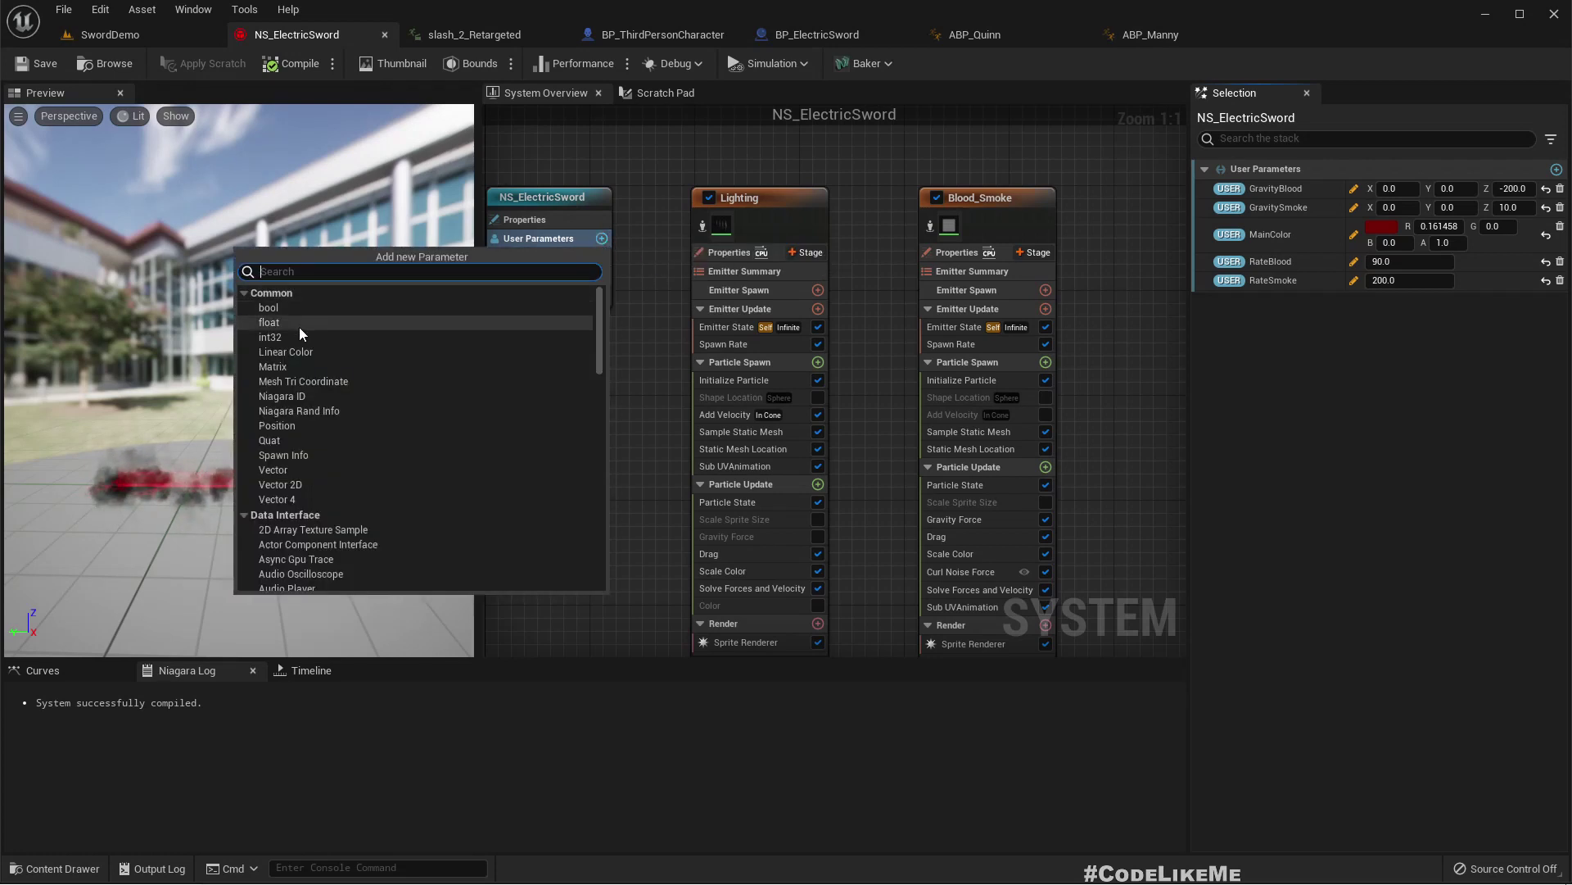
left_click(278, 337)
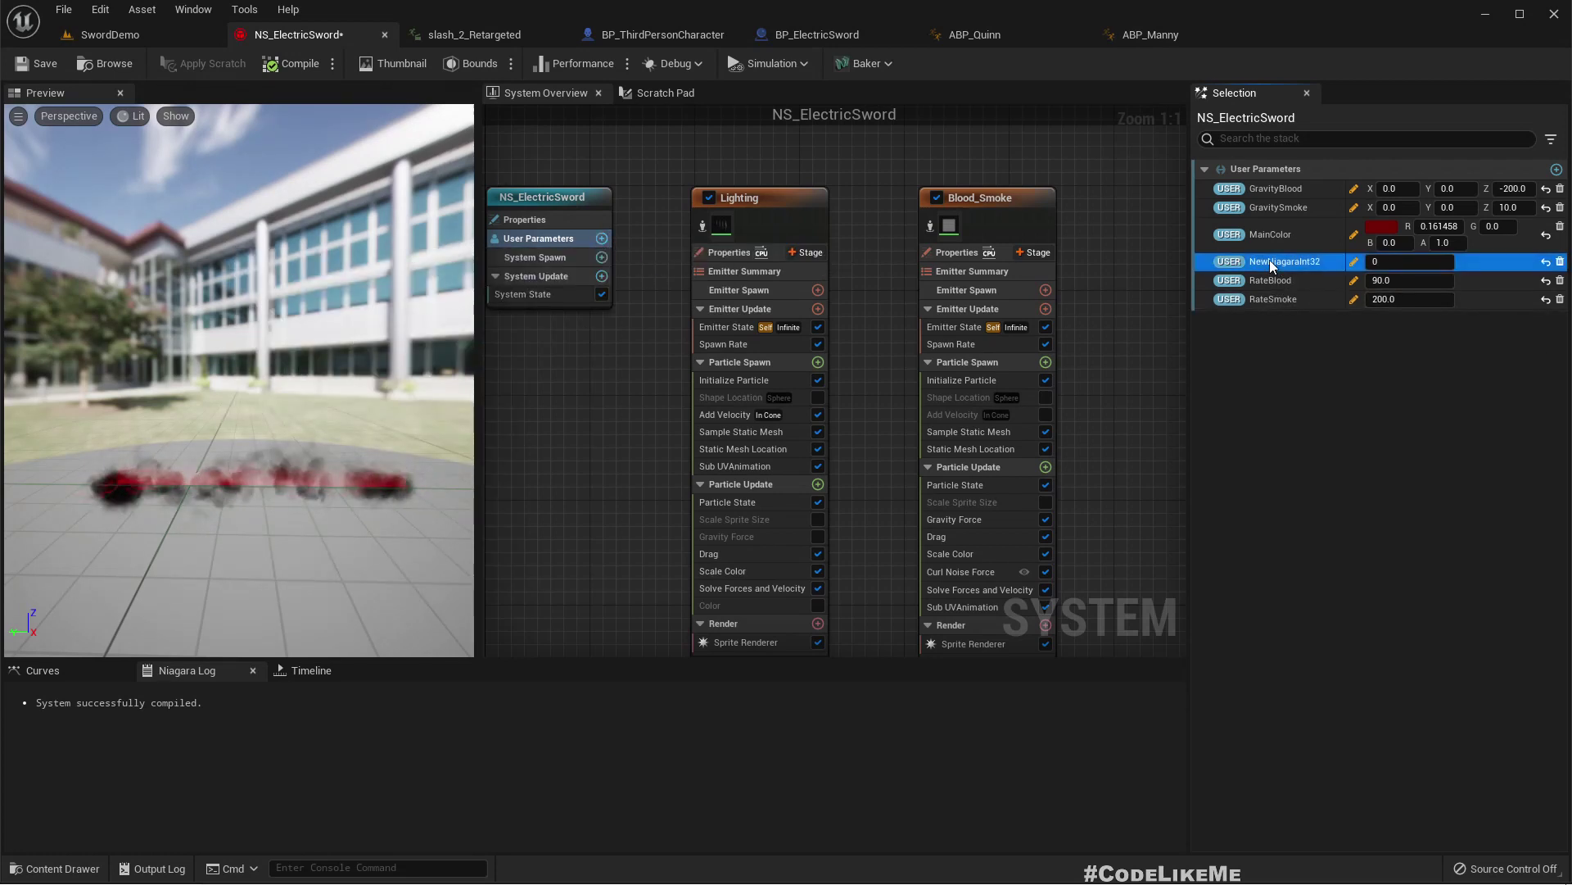
double_click(1269, 260)
type("TrailSpawnRate")
key("Return")
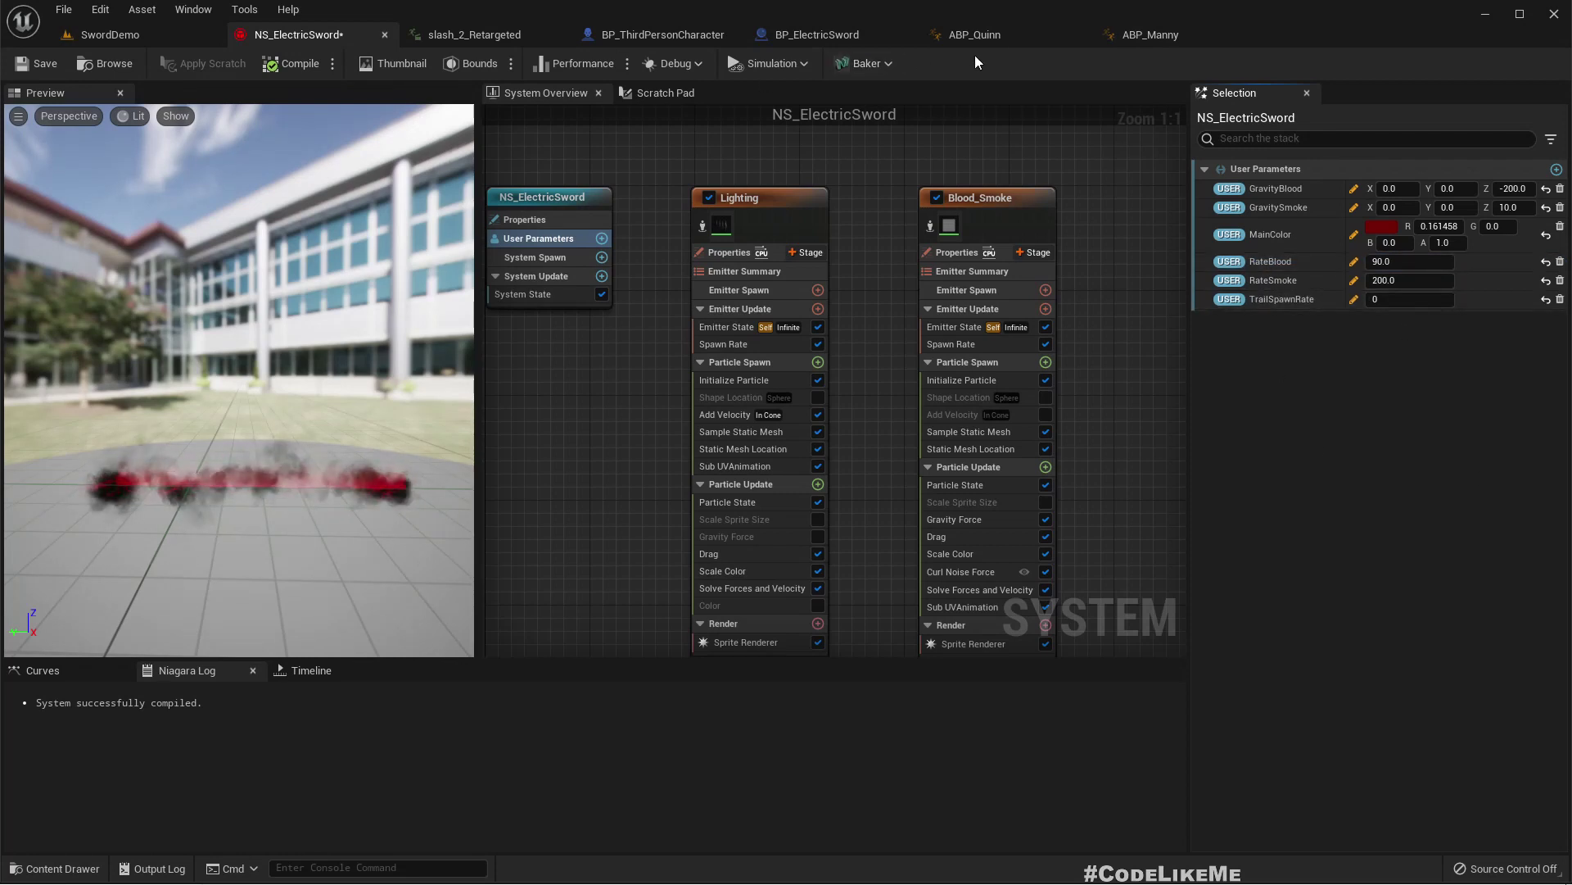
Link the Spawn Count of the Trail emitter's Spawn Per Frame module to the int32 TrailSpawnRate user parameter and save the system
left_click(997, 210)
right_click_drag(999, 208, 665, 205)
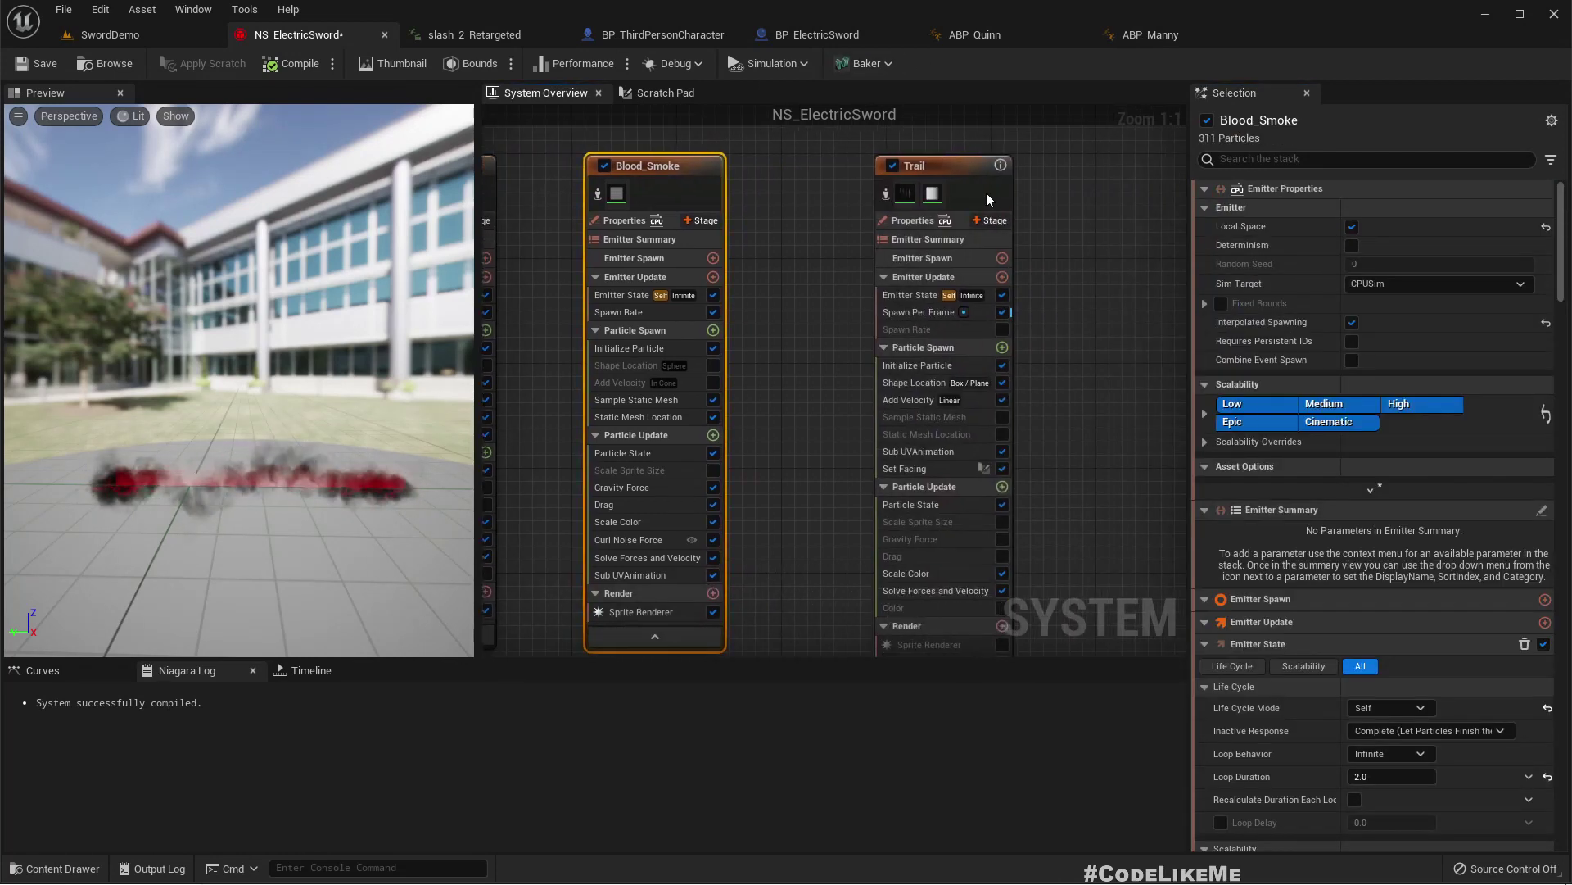
left_click(989, 209)
left_click(913, 314)
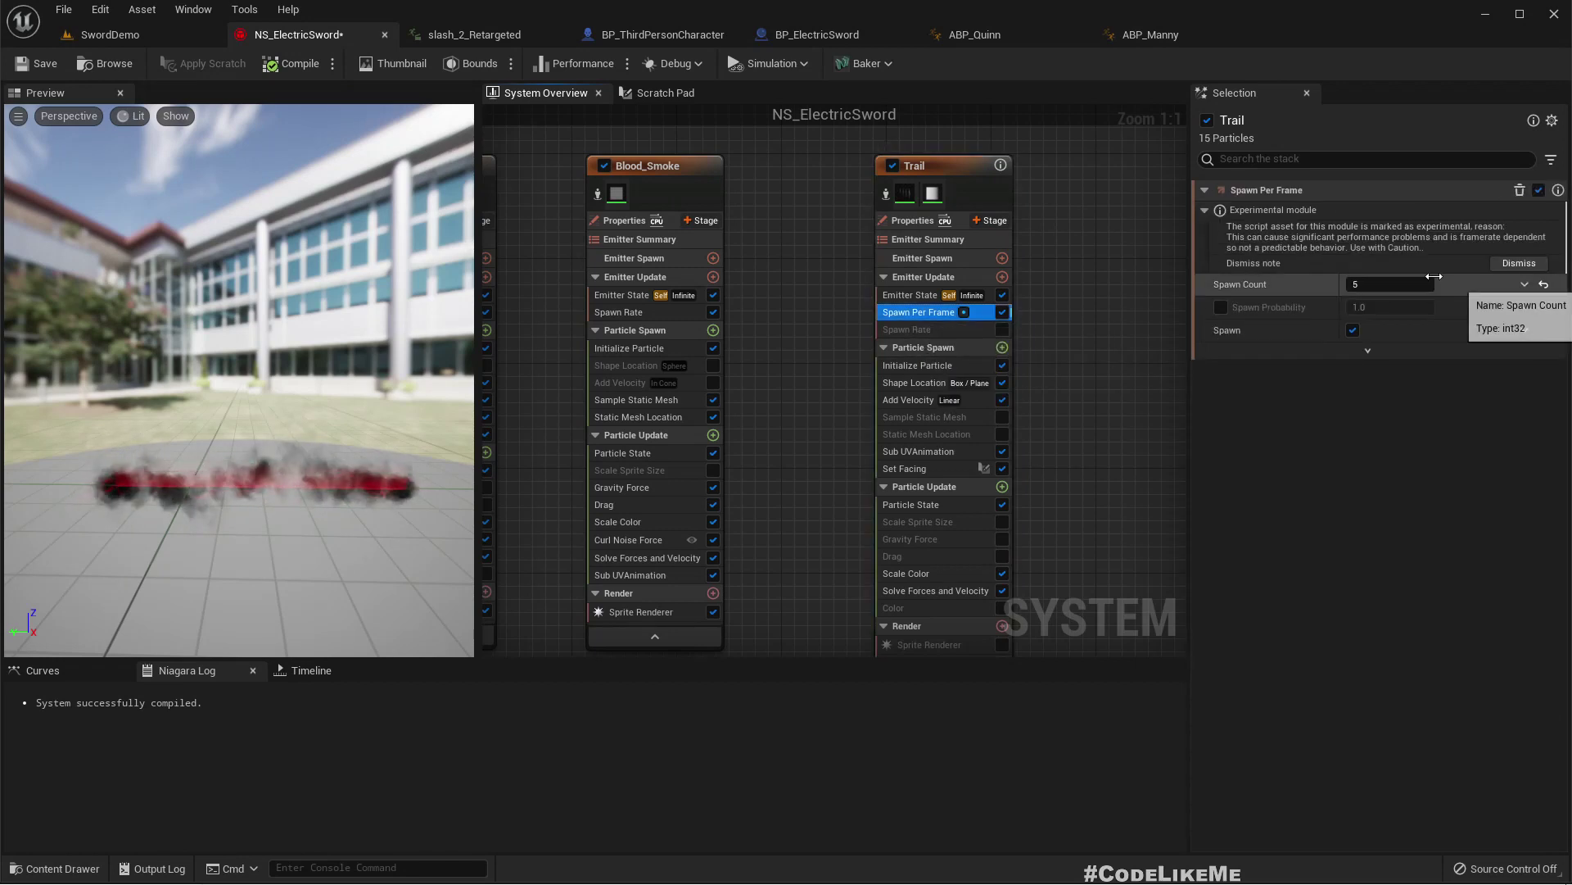
left_click(1525, 285)
type("trail")
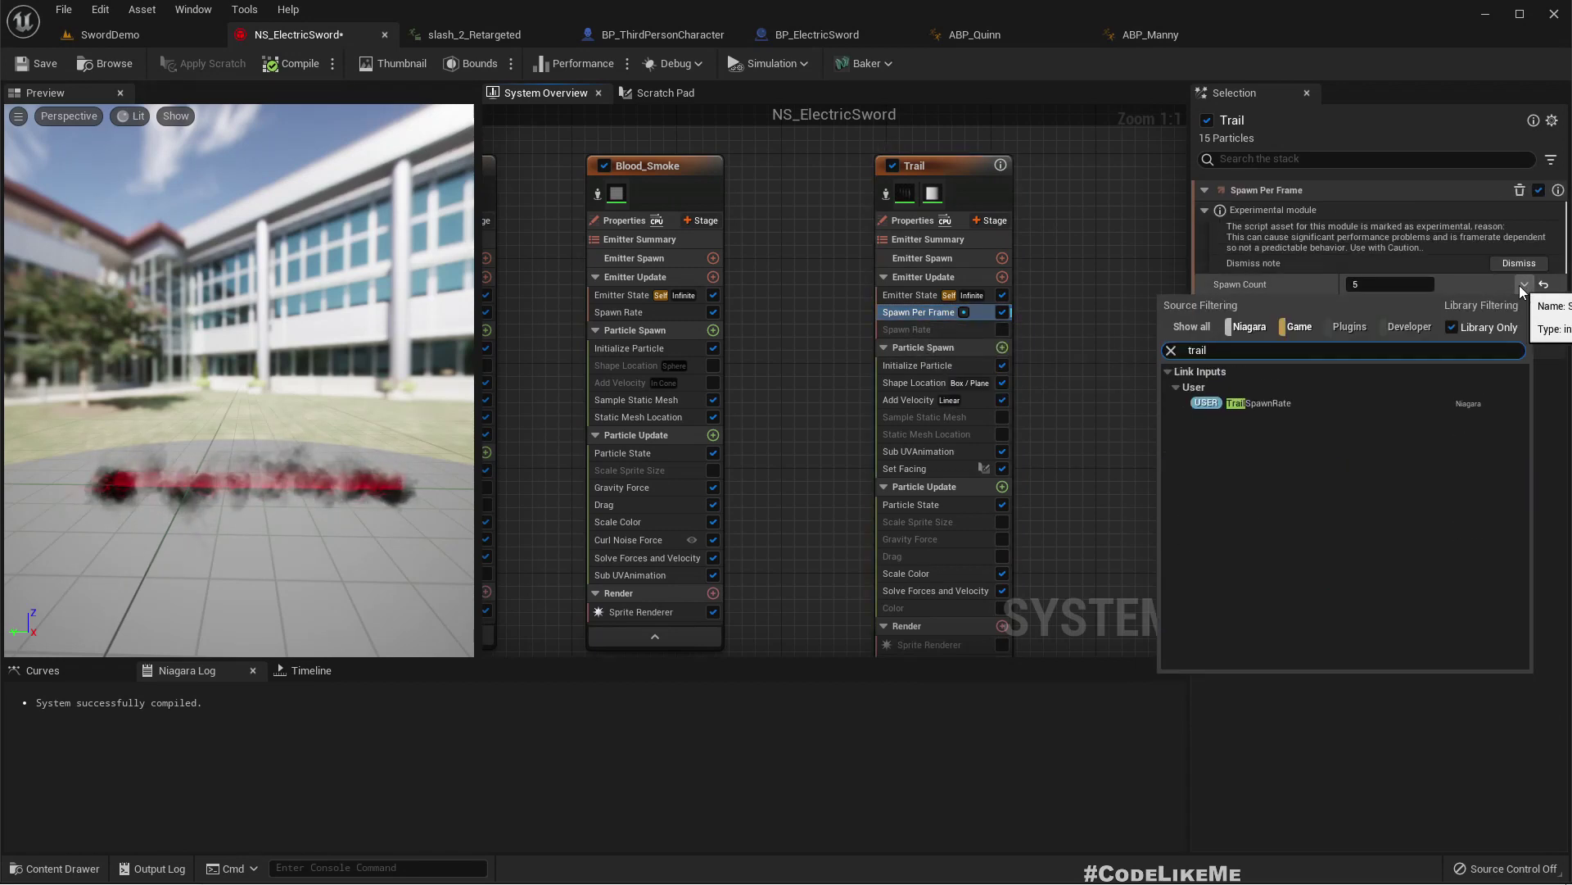
left_click(1282, 403)
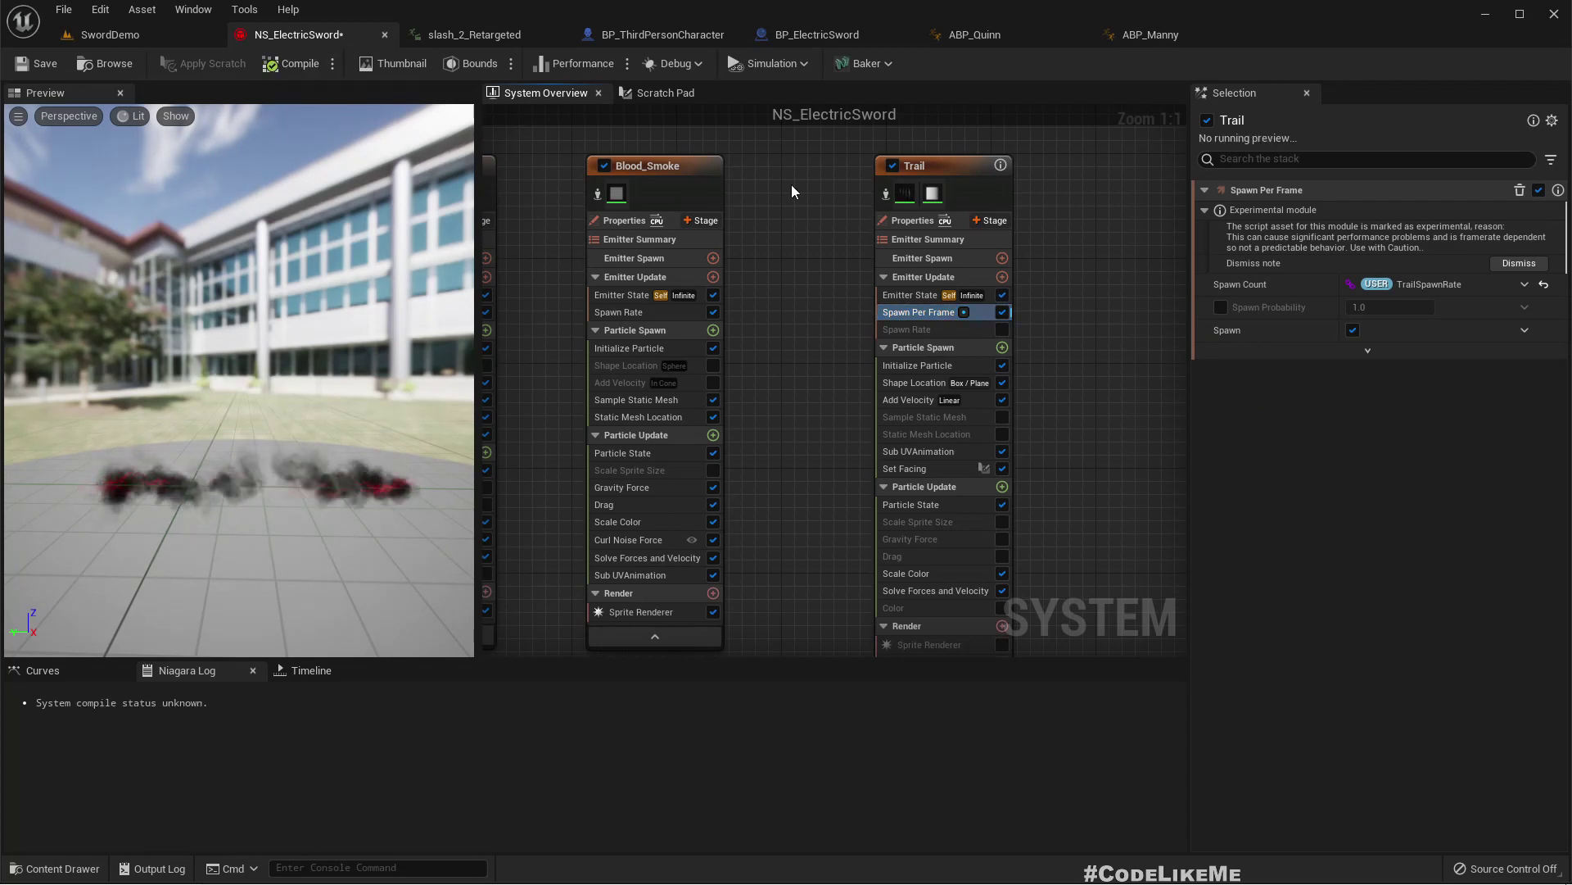
key("ctrl+s")
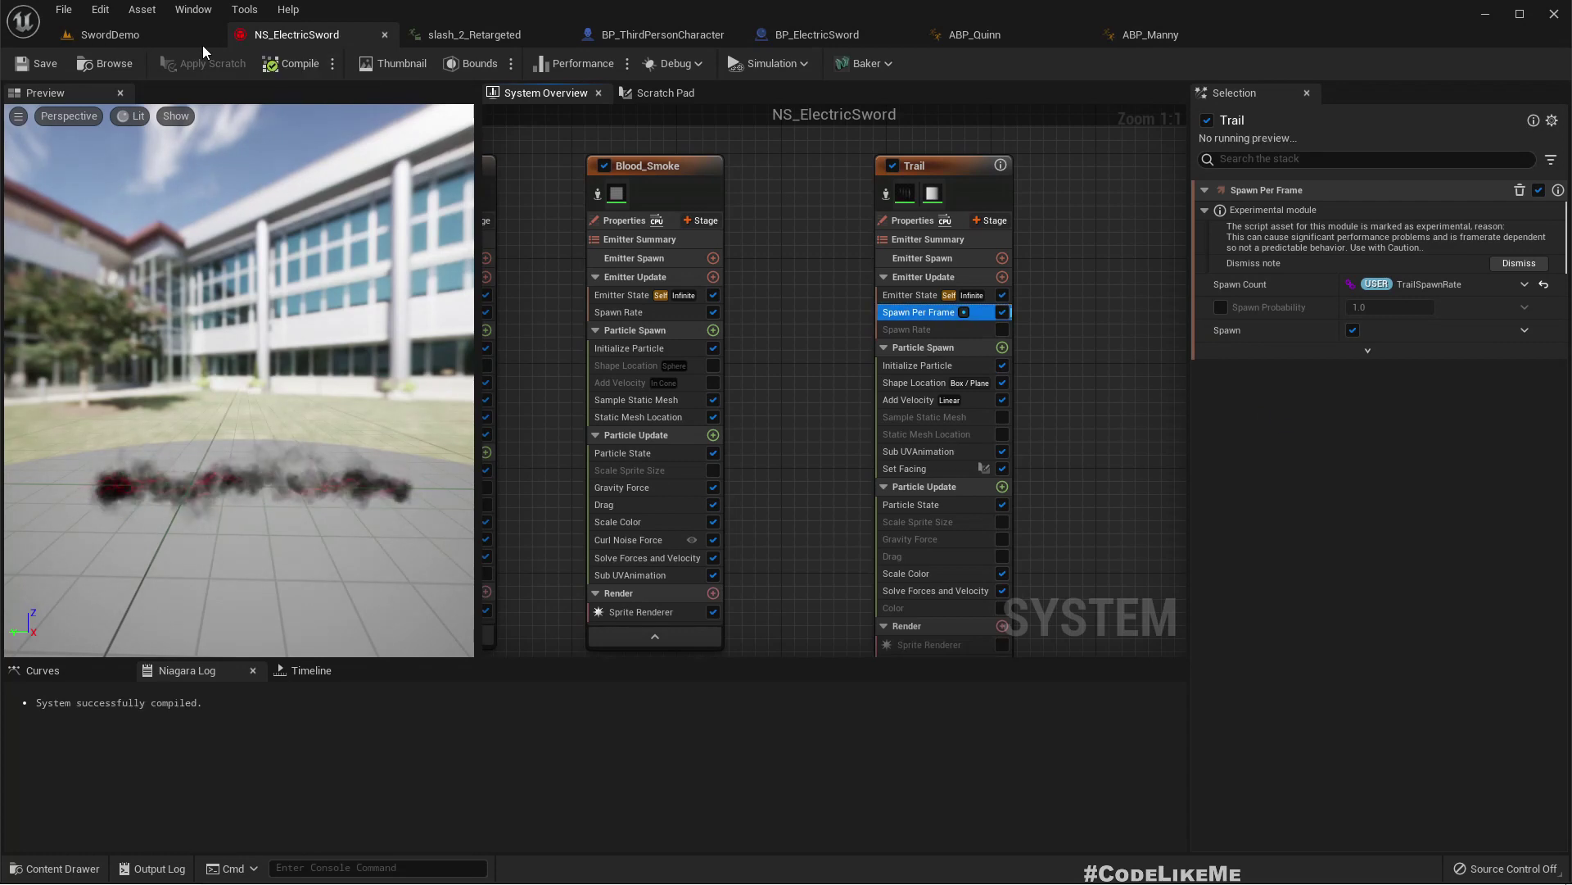
Play the SwordDemo level to check the sword trail during the slash, and stop the session
left_click(140, 10)
left_click(110, 34)
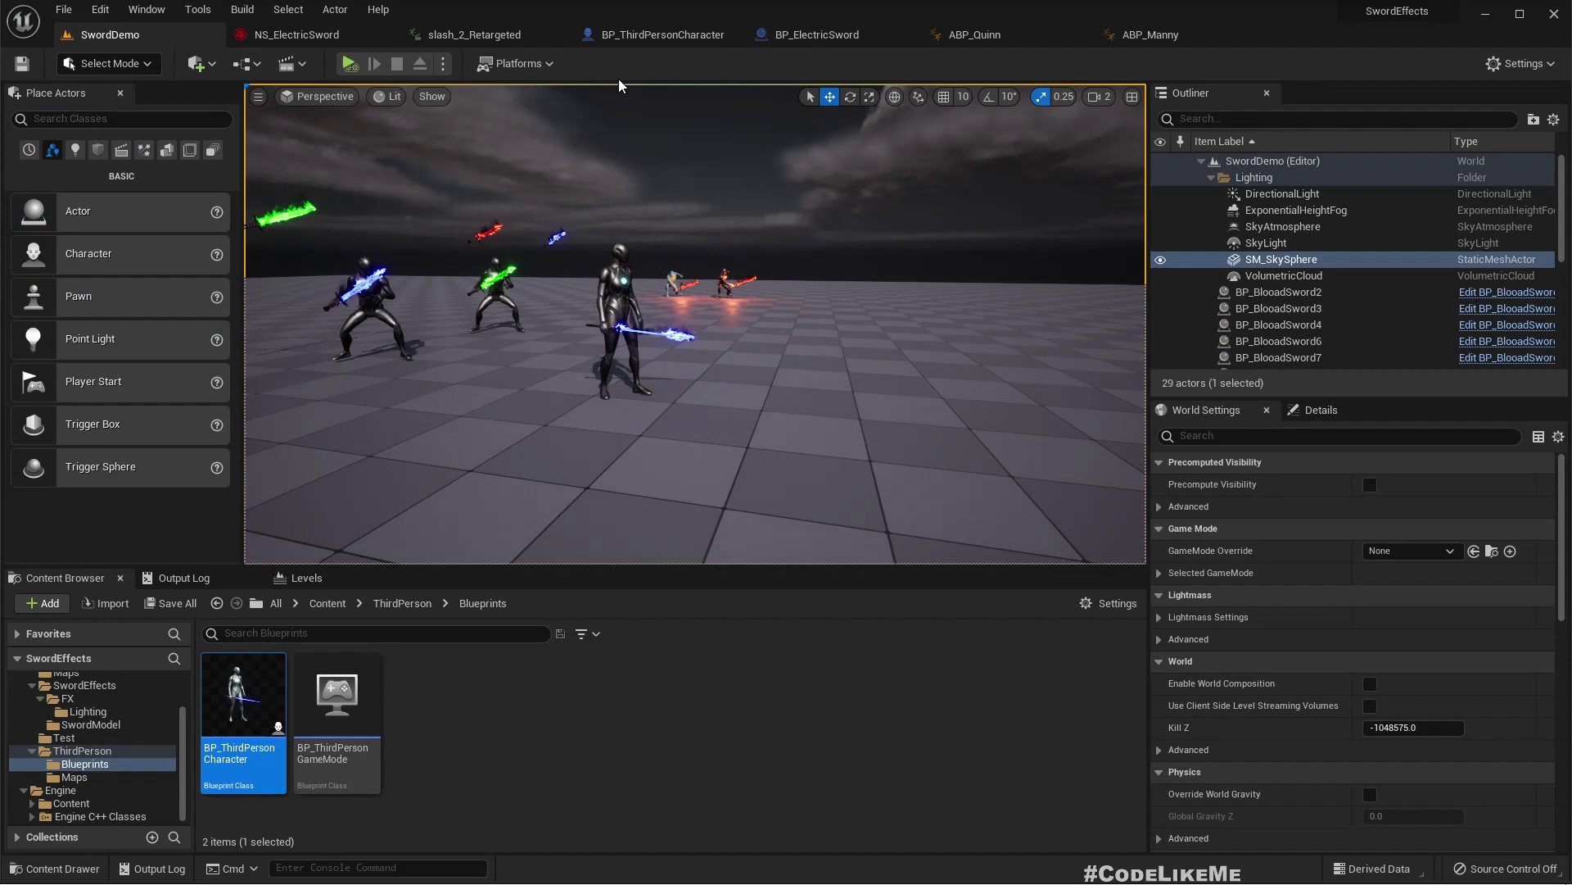
left_click(350, 64)
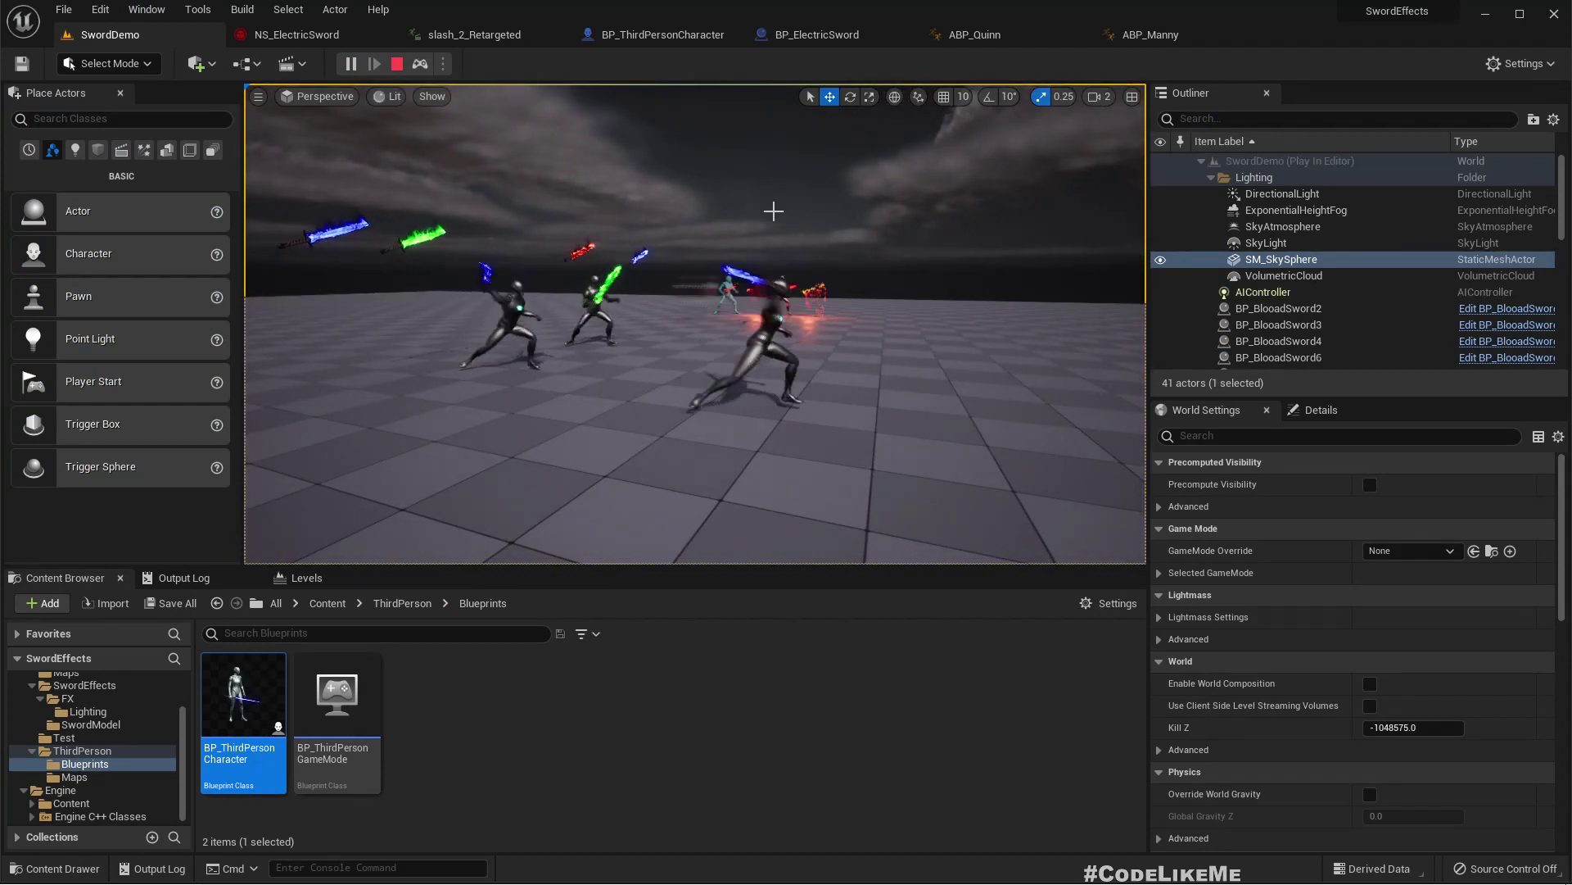
key("Escape")
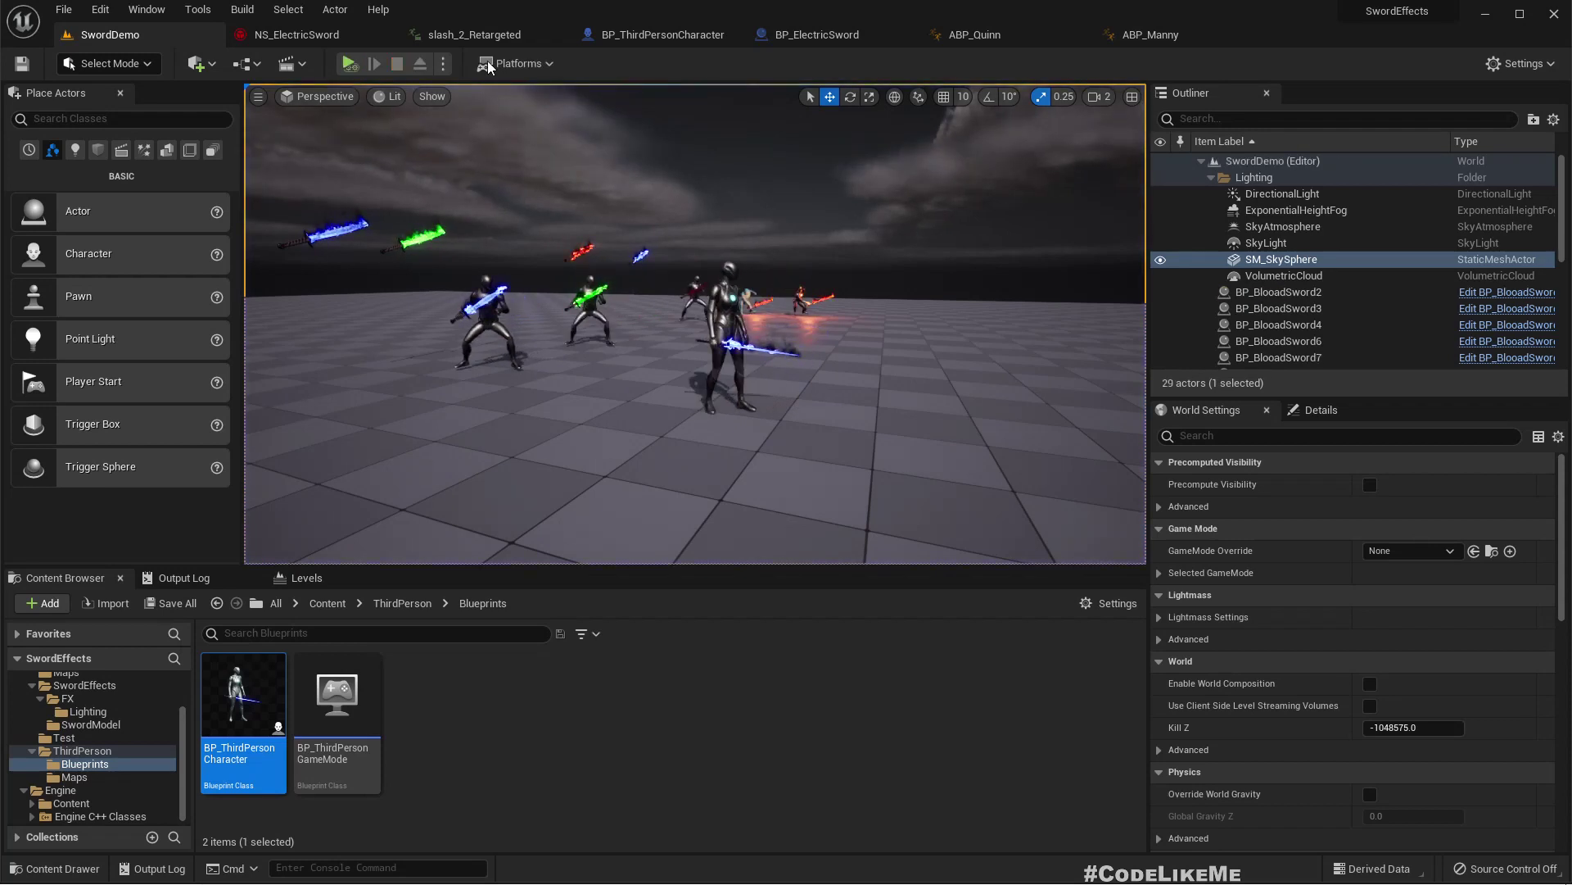
Review BP_ElectricSword's viewport and event graph, and check its parent class and implemented interfaces in the class settings
left_click(794, 37)
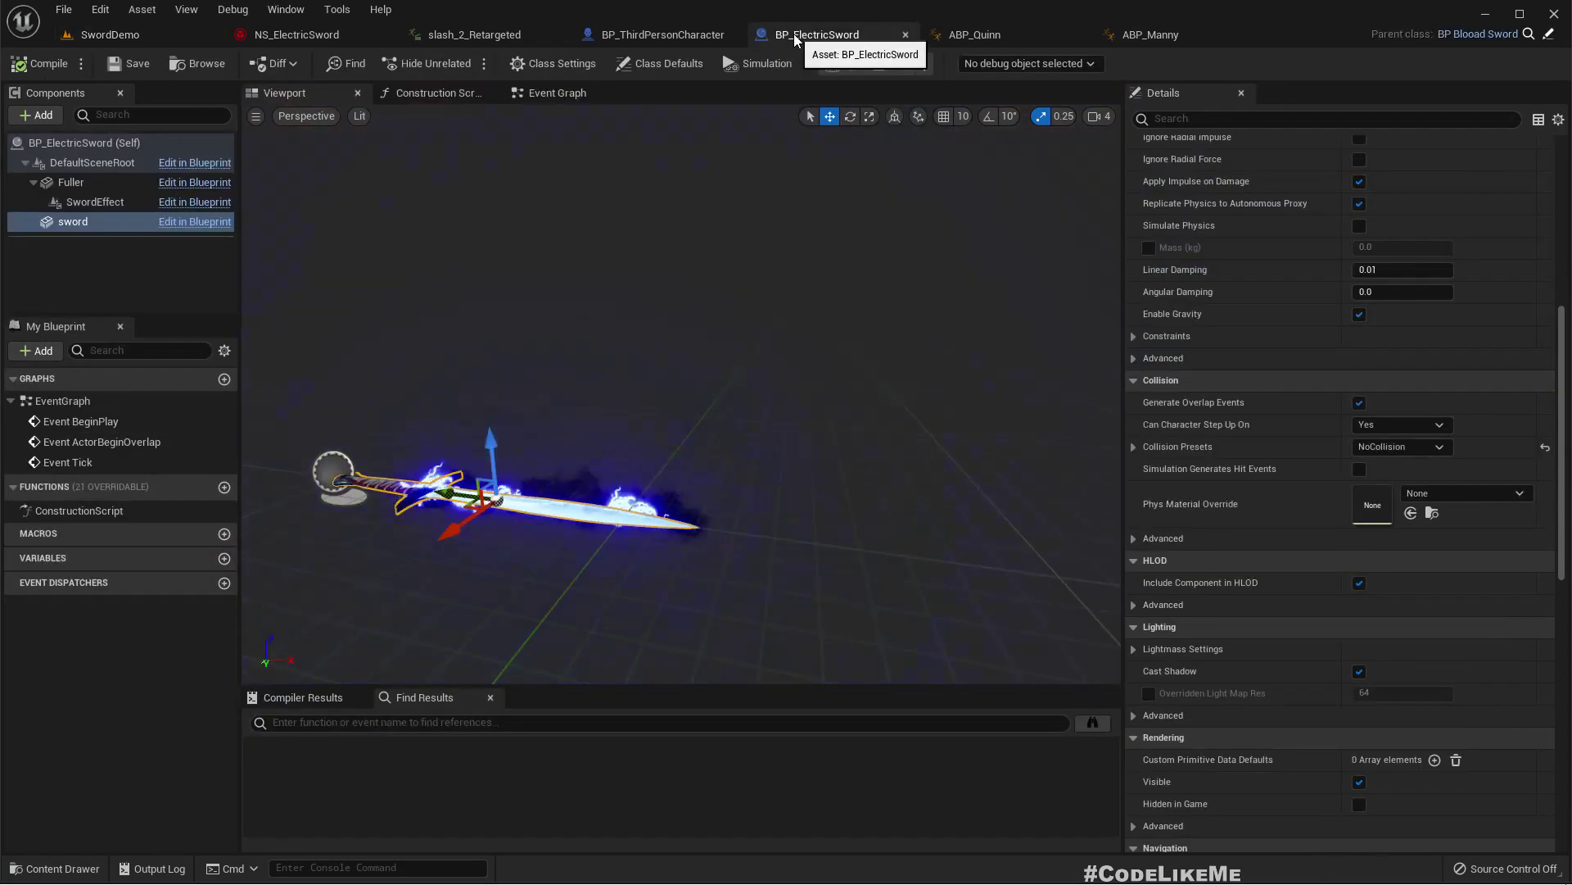
right_click_drag(814, 319, 817, 277)
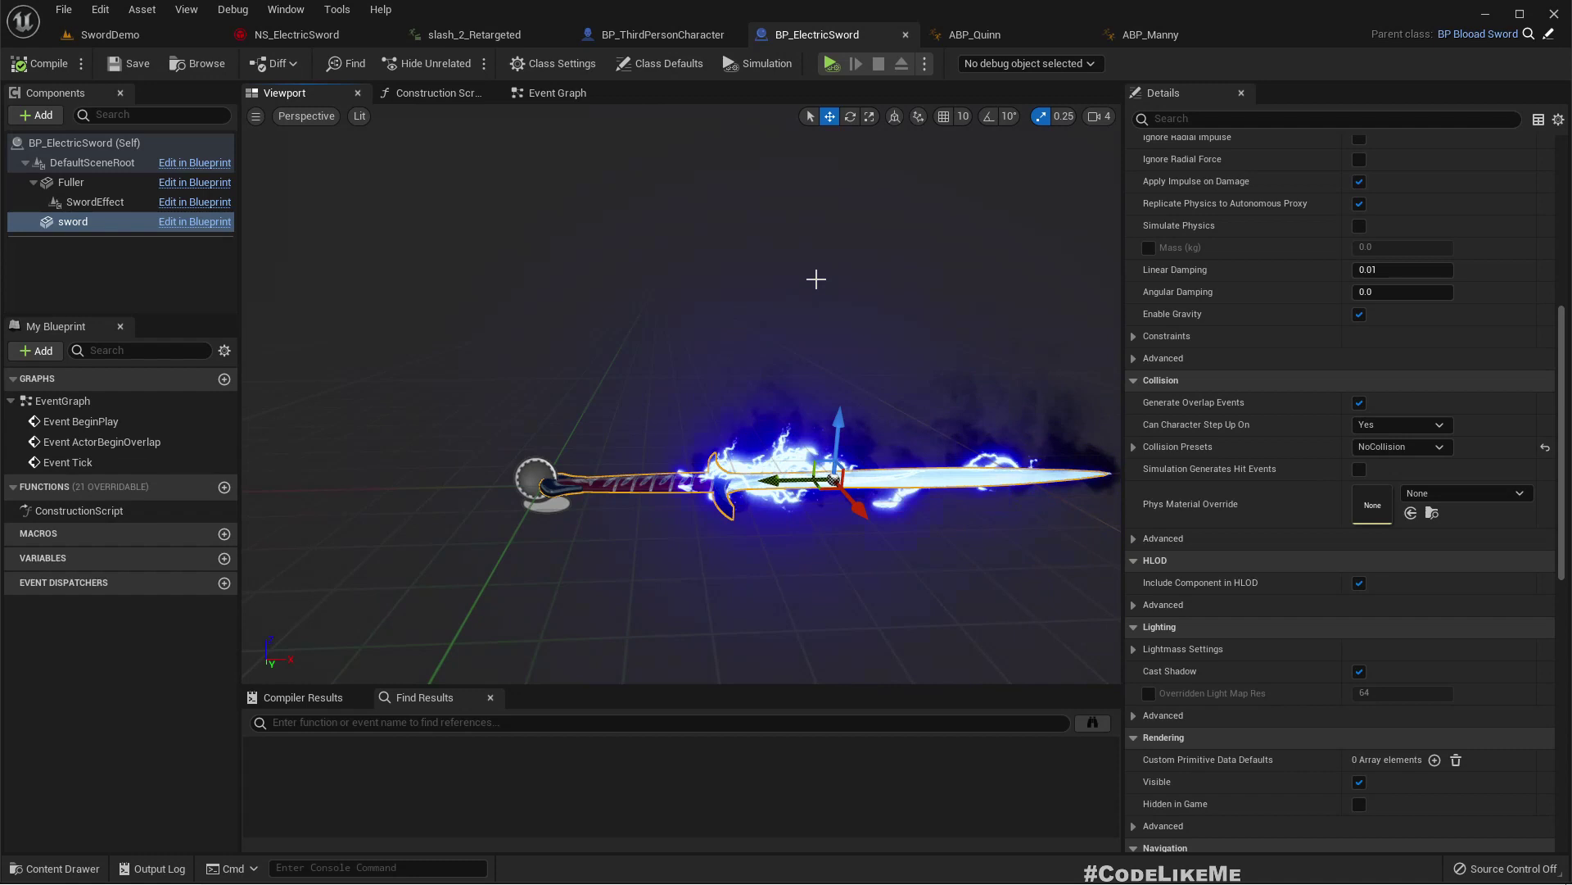
left_click(548, 92)
right_click_drag(588, 449, 561, 196)
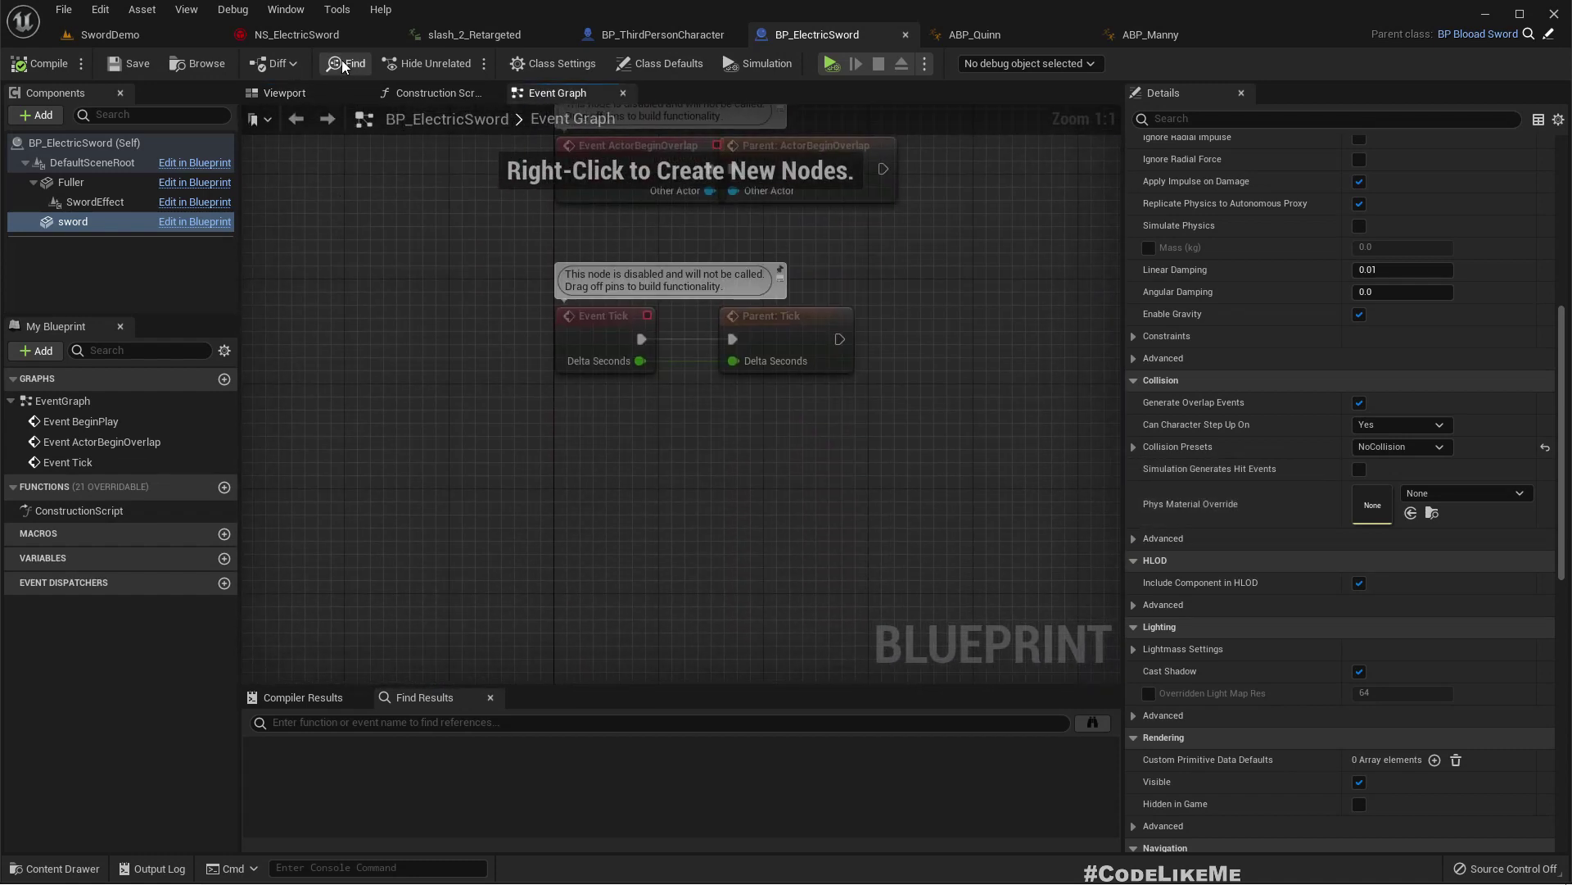
left_click(545, 65)
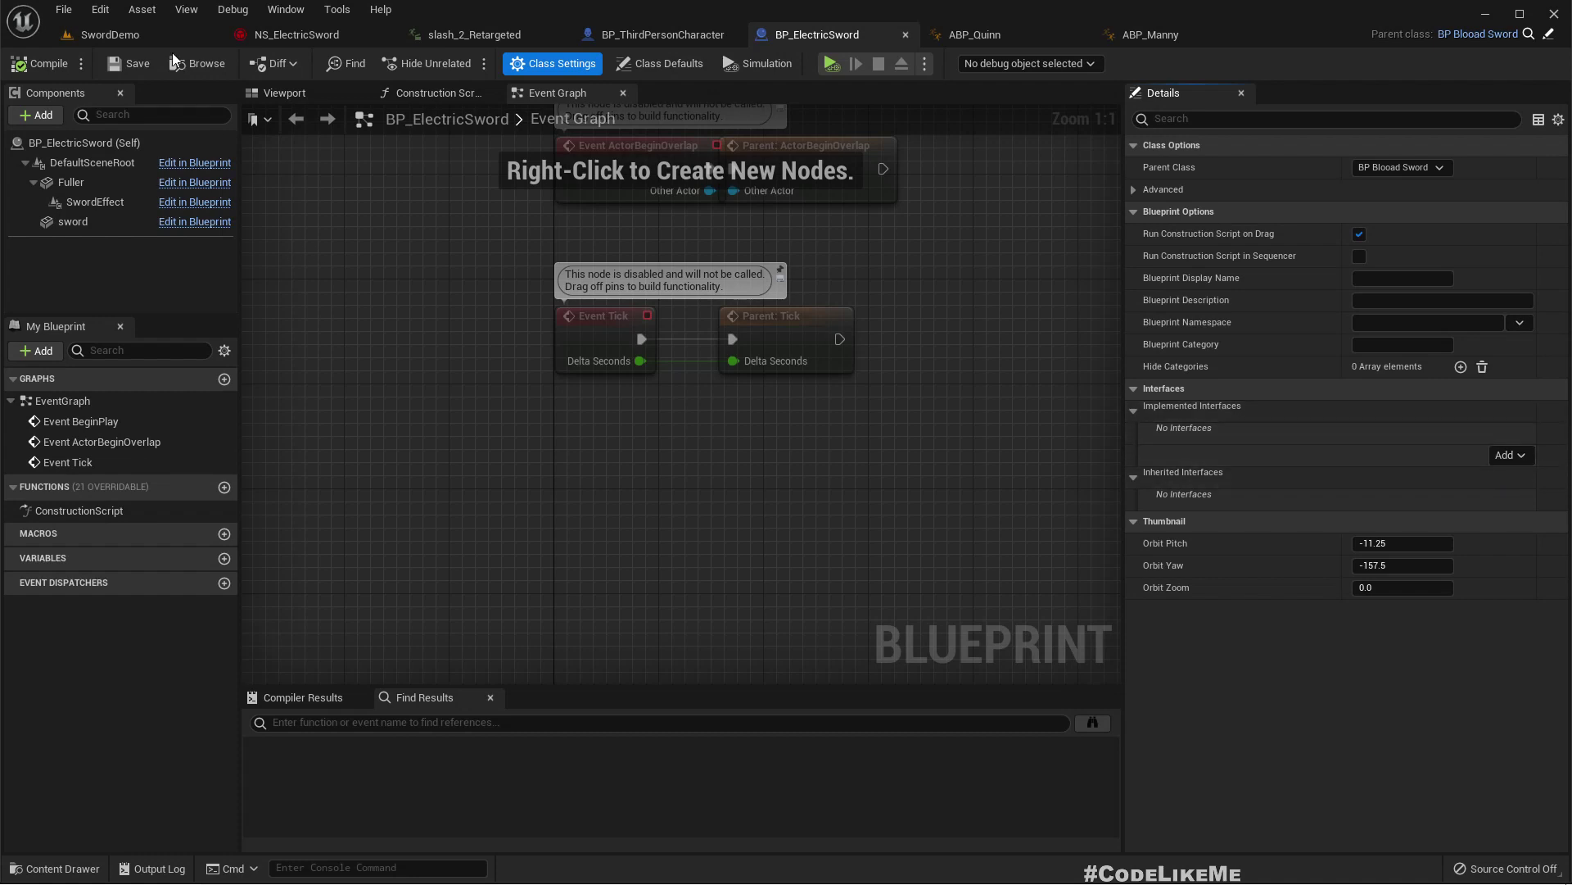
Create a Blueprint Interface named BPI_Sword in the SwordEffects folder and open it
left_click(136, 35)
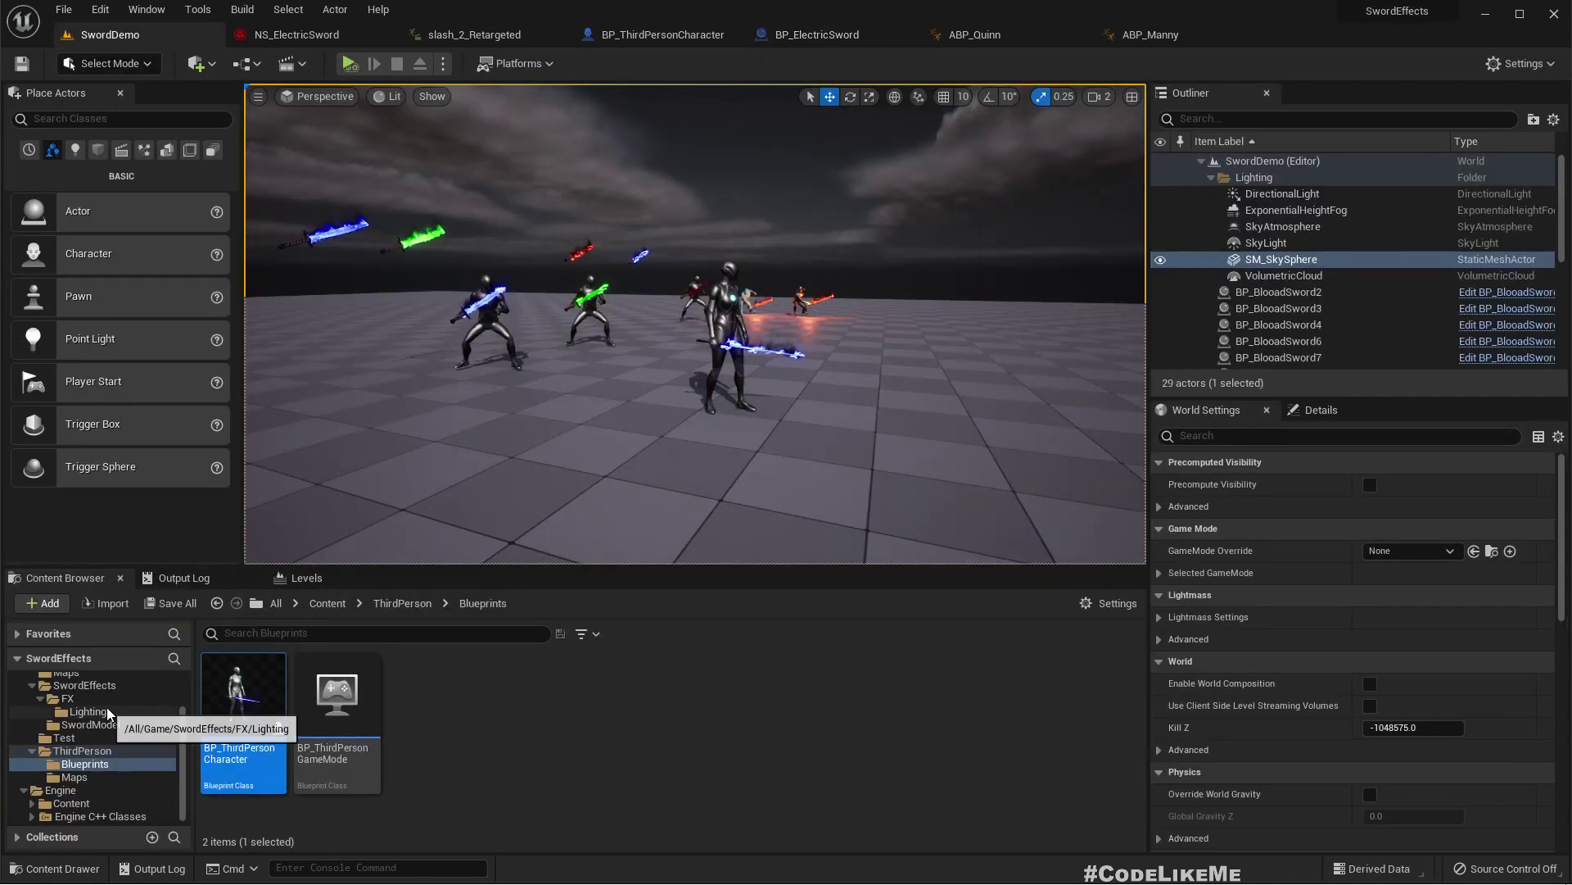
scroll(108, 713, "up", 3)
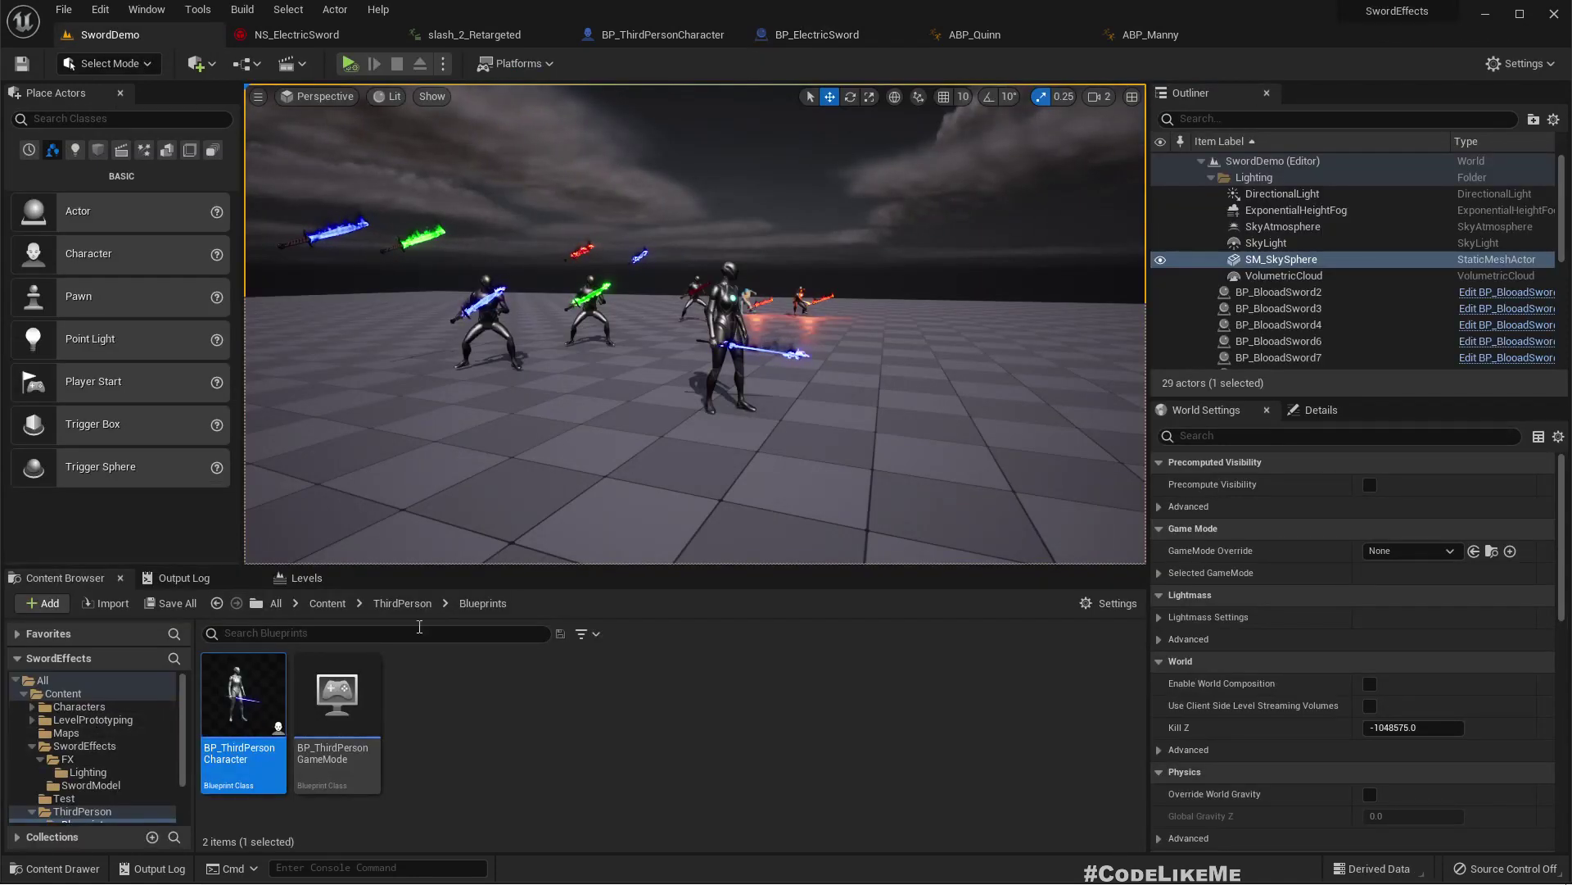
left_click(402, 603)
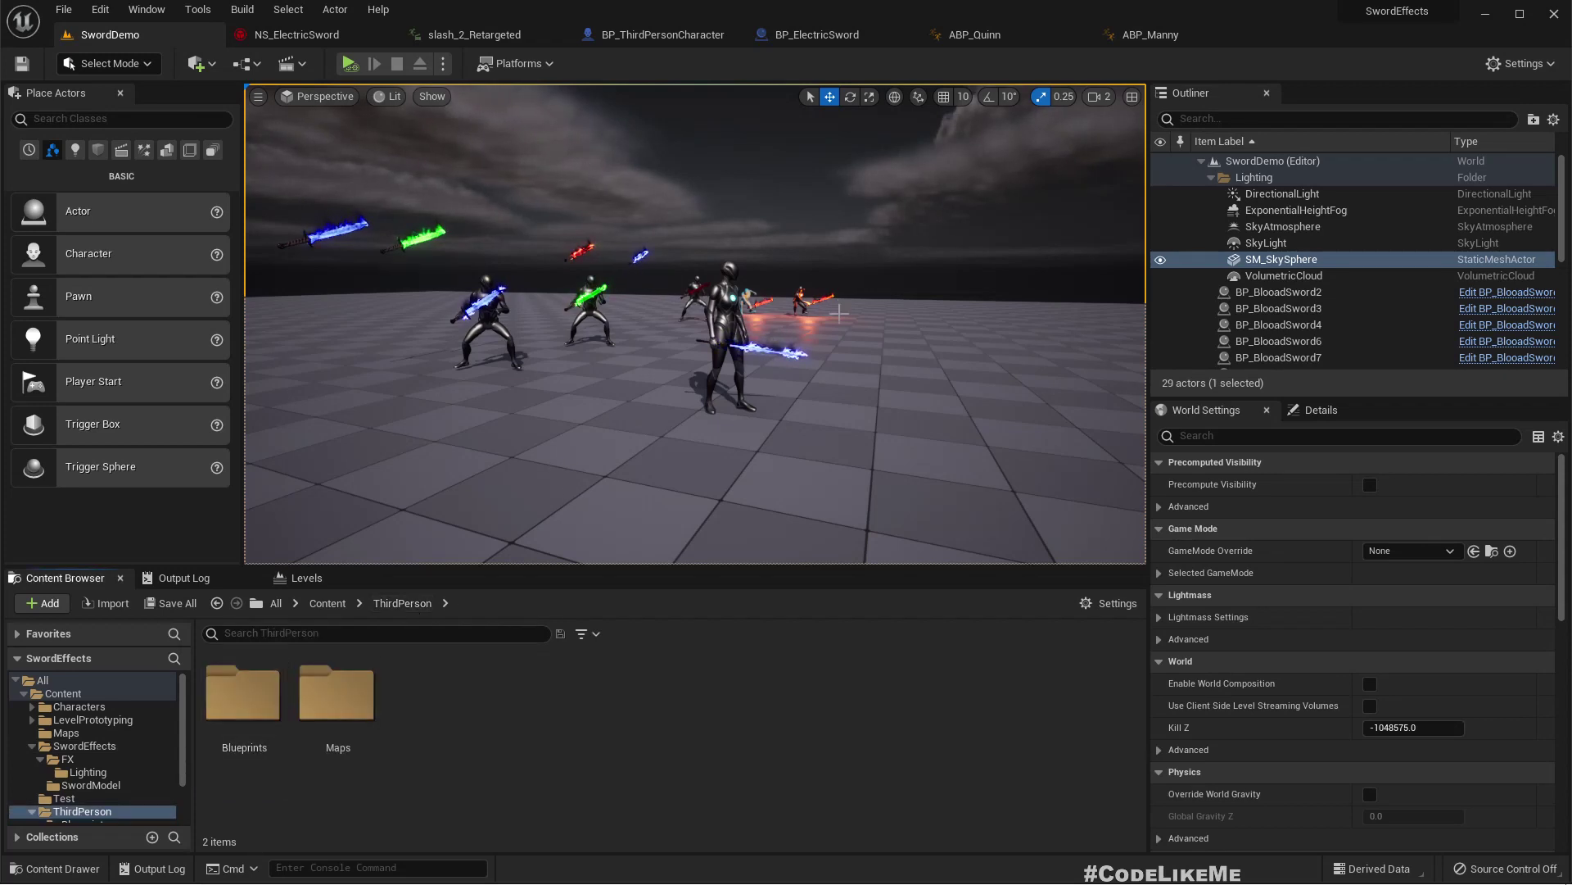
left_click(351, 232)
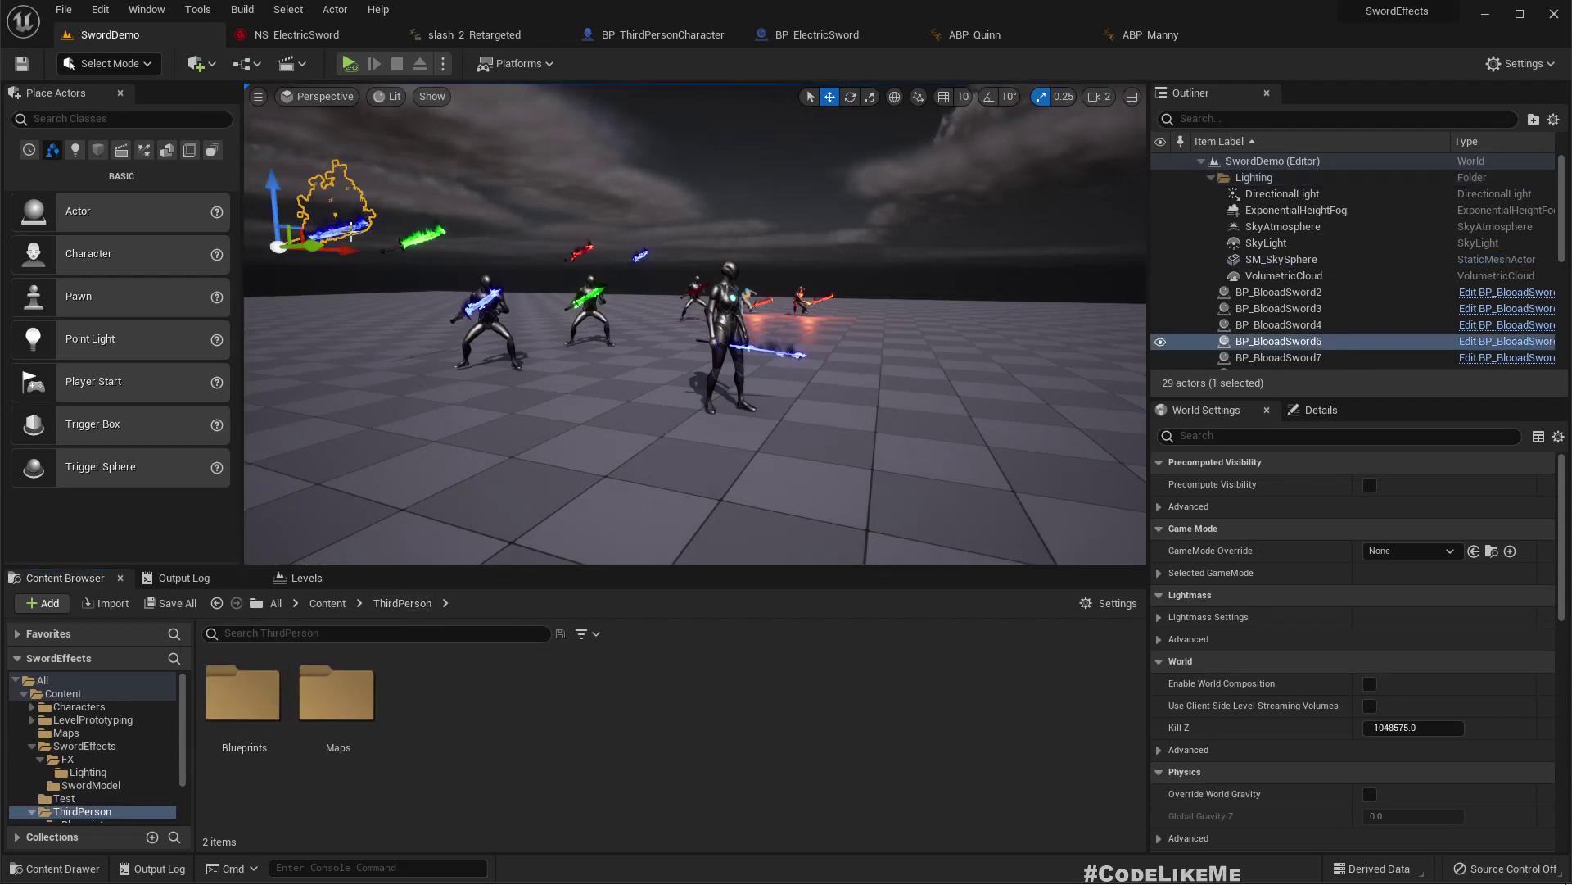
right_click(1330, 342)
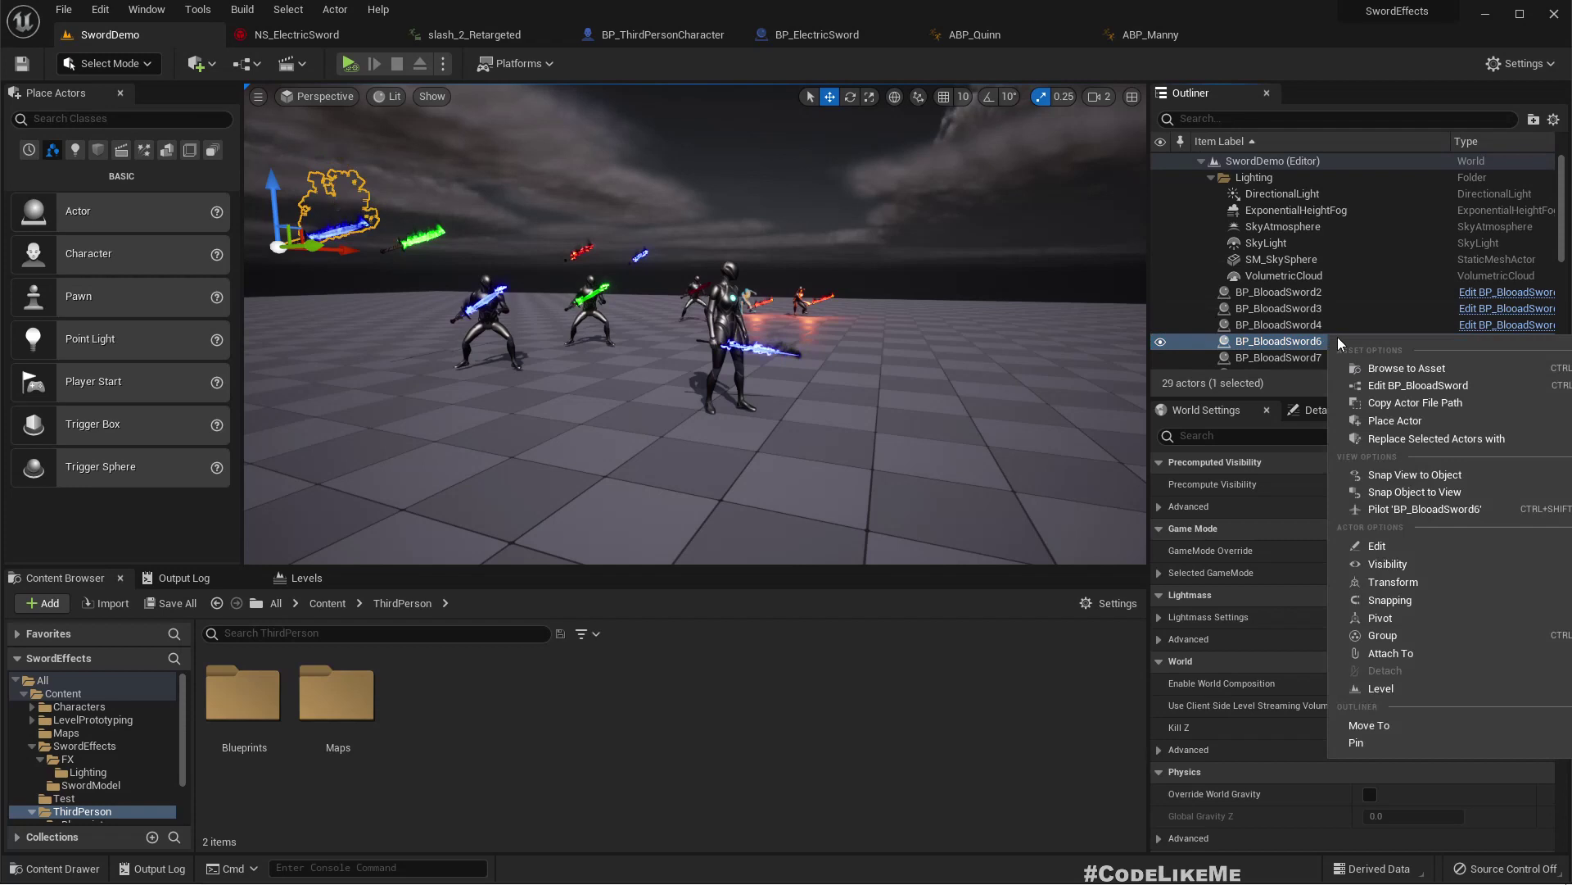
left_click(1382, 367)
right_click(673, 696)
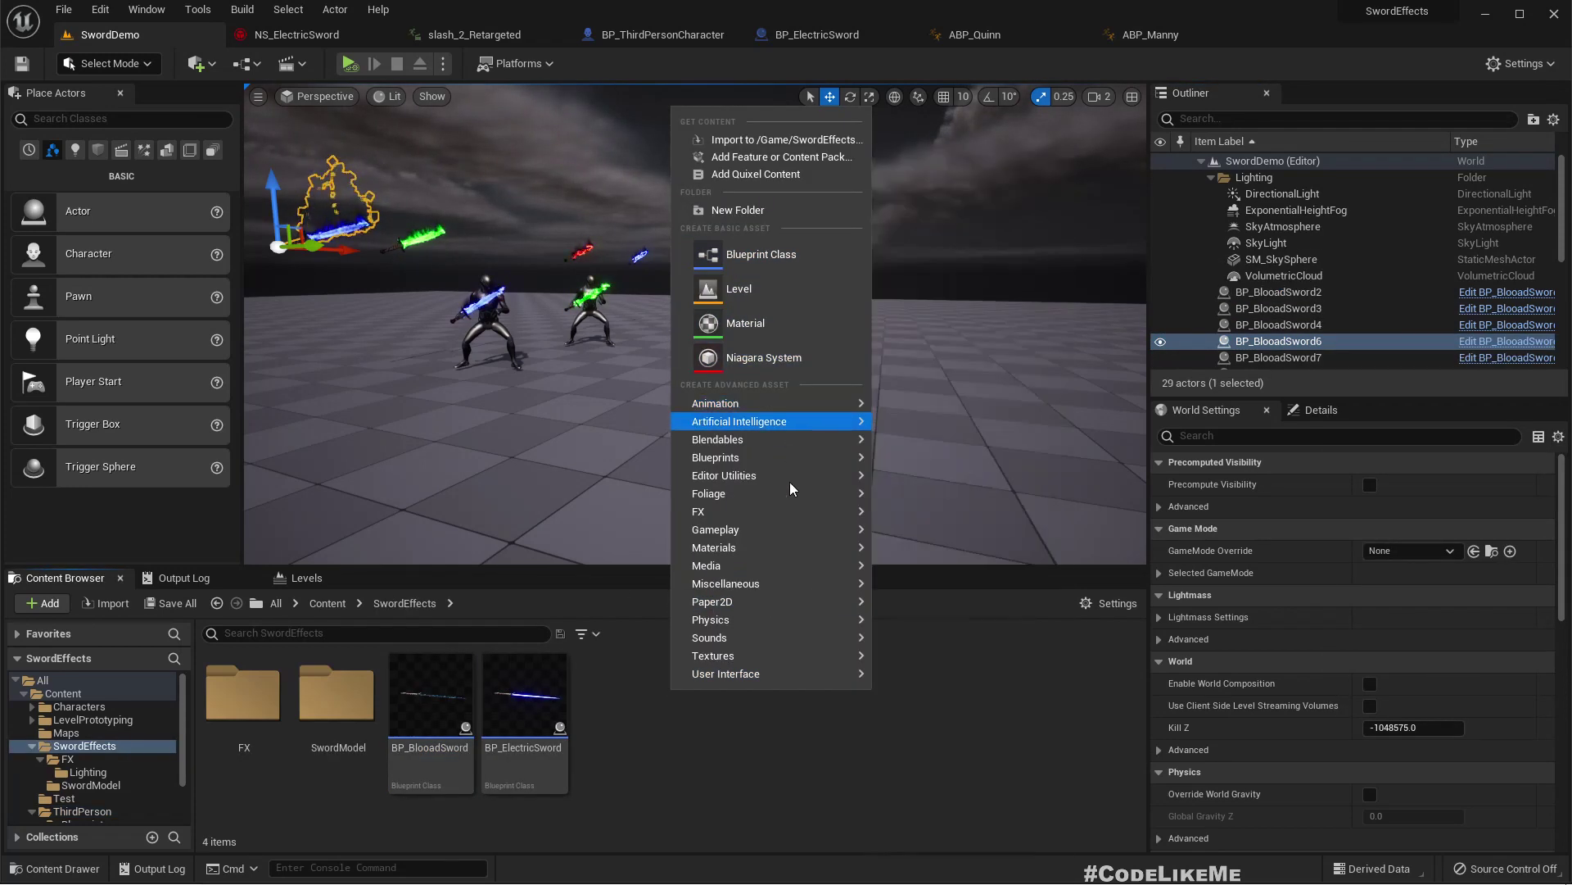
mouse_move(799, 458)
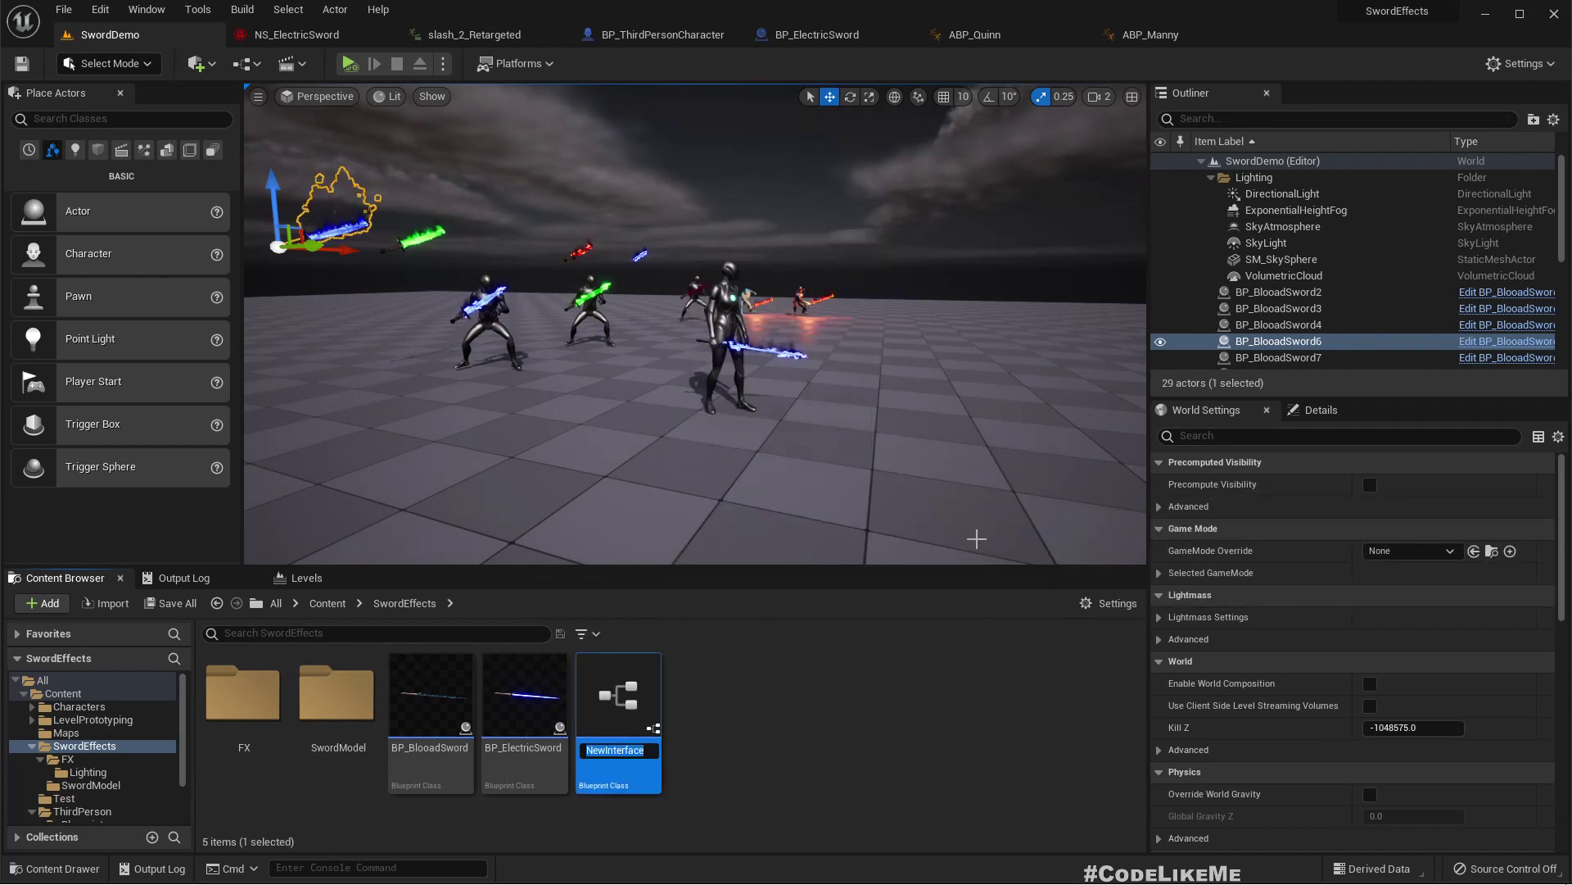
type("BPI_Sword")
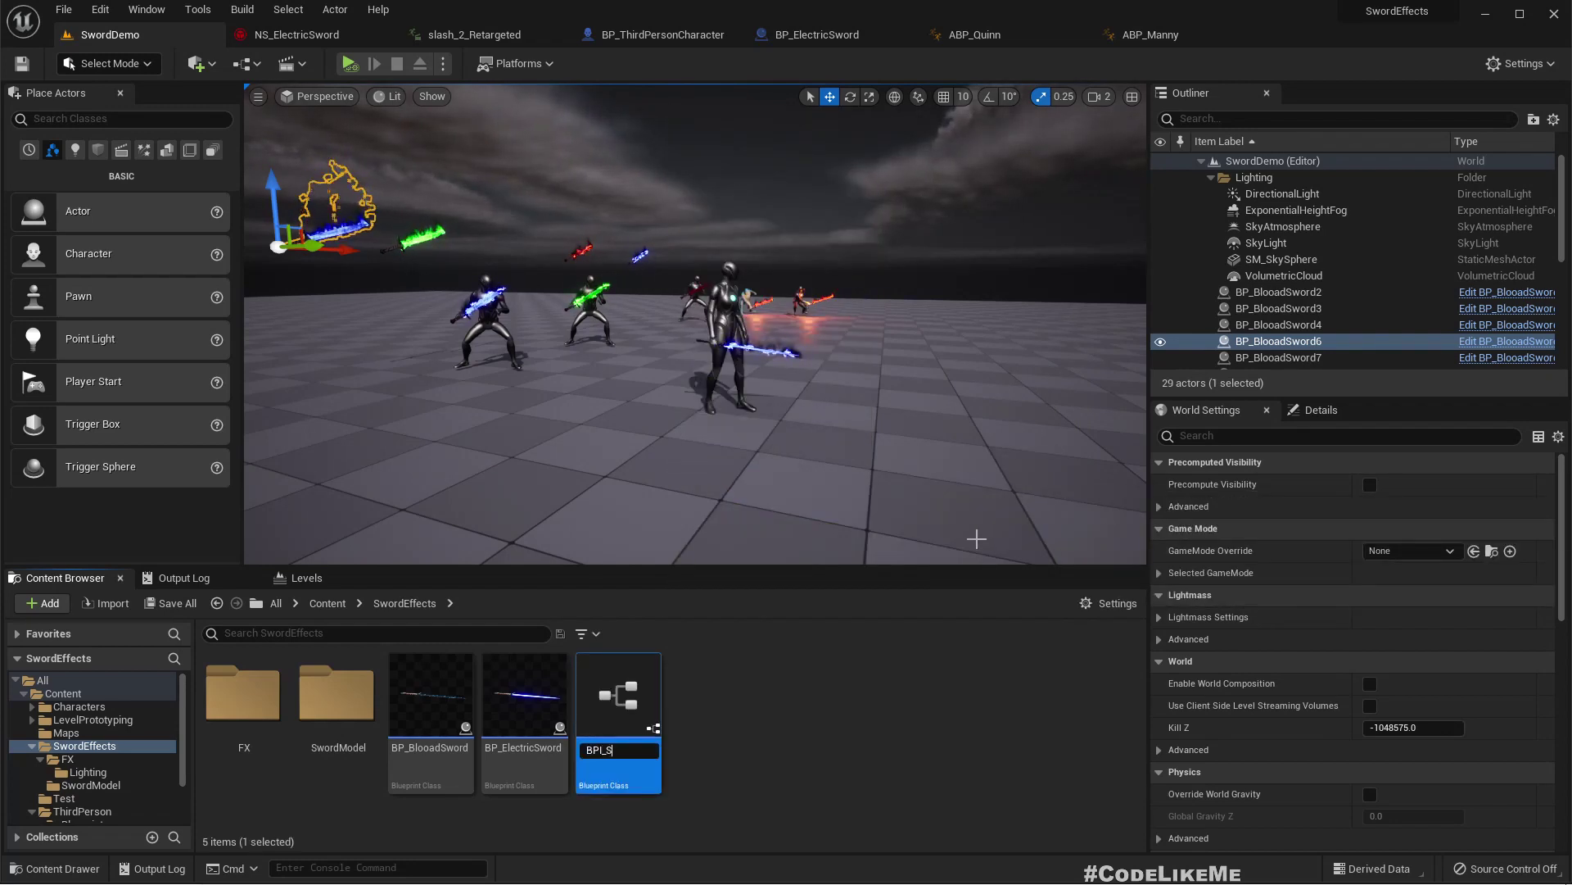
key("Return")
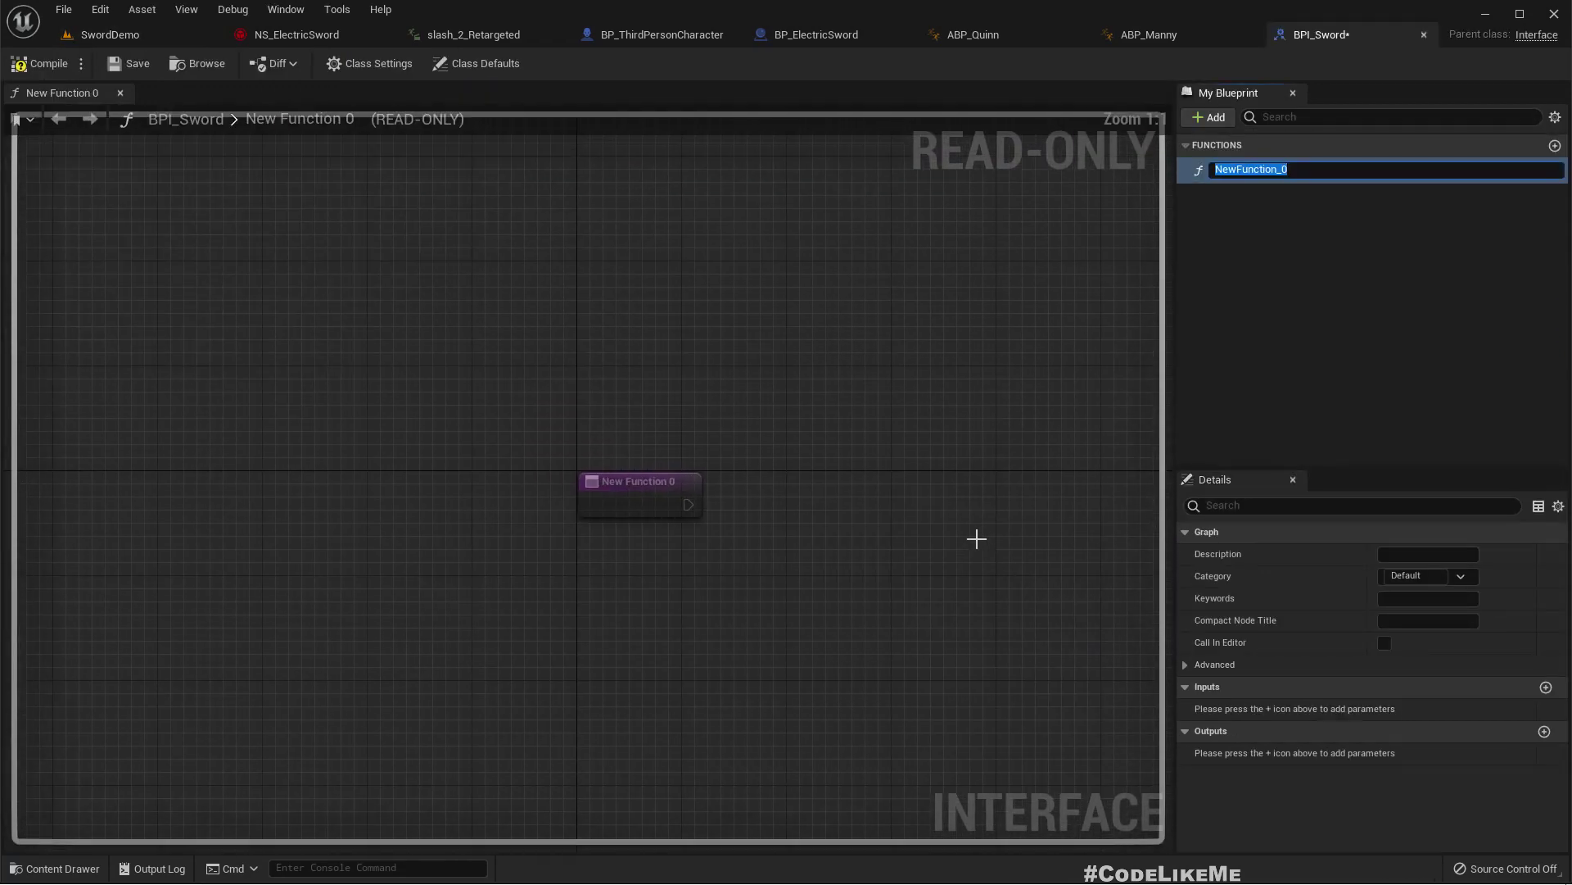
Name the BPI_Sword interface's function SetTrailDensity
type("SetTrail")
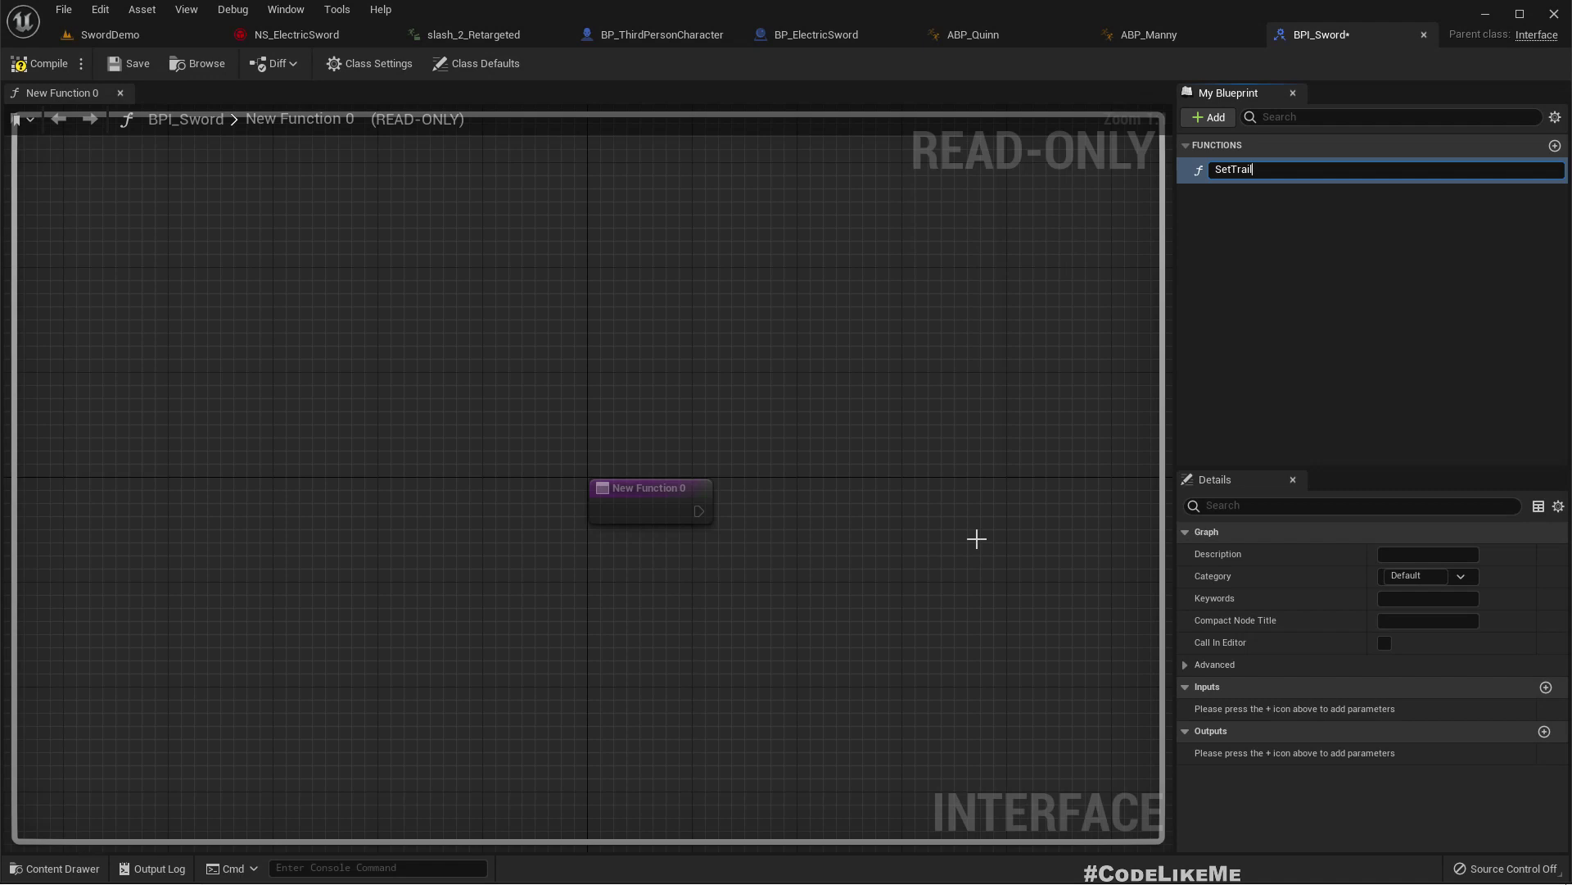
type("Density")
key("Return")
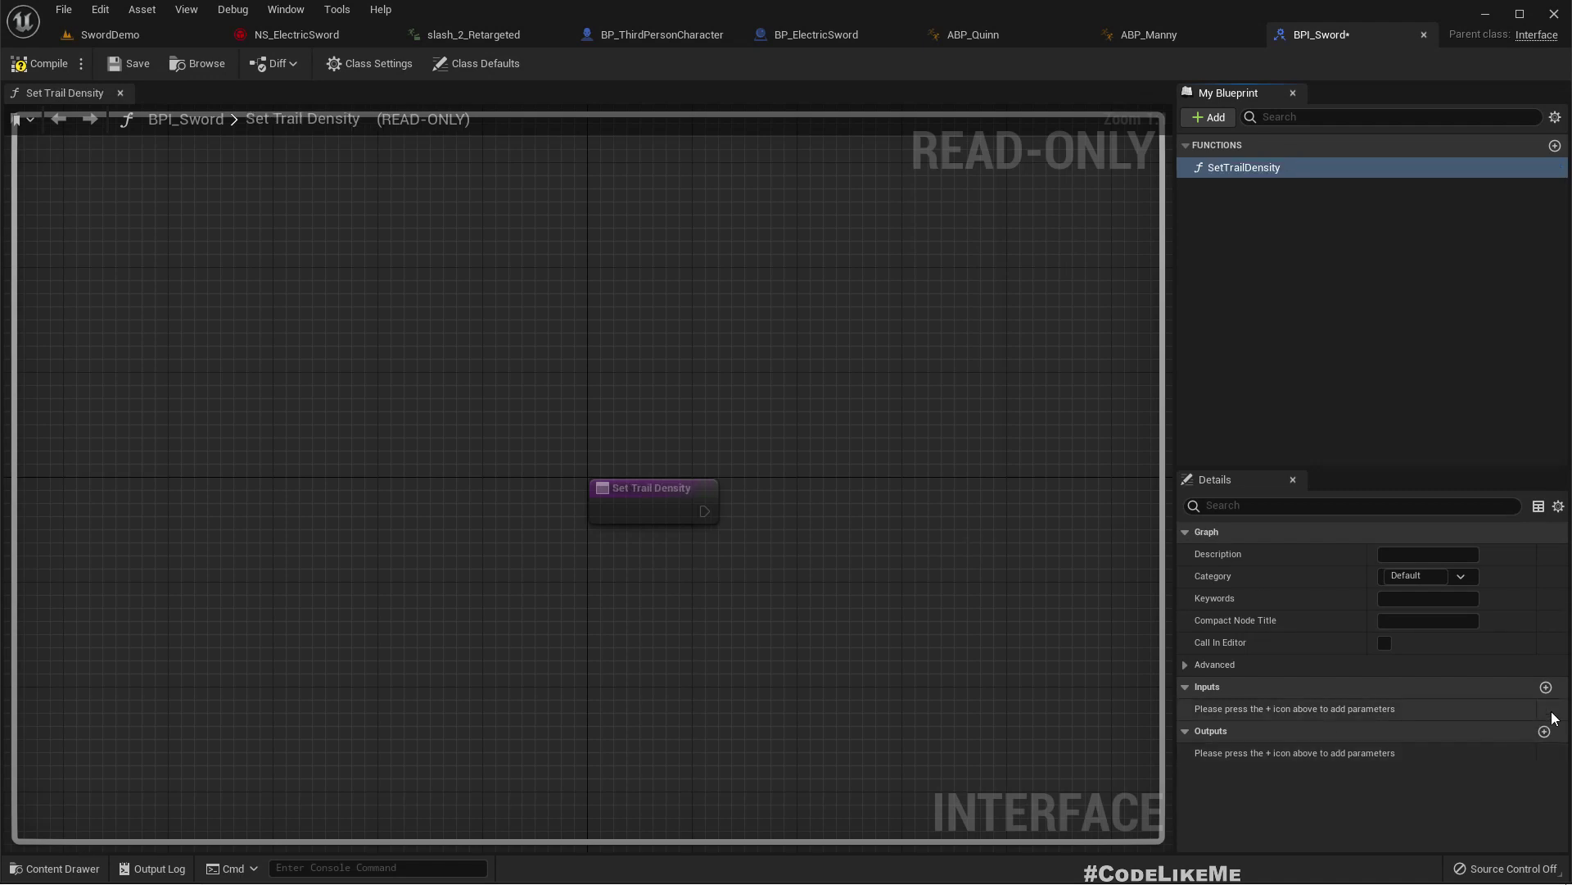
Add an Integer input named Density to the SetTrailDensity function and compile the interface
left_click(1546, 687)
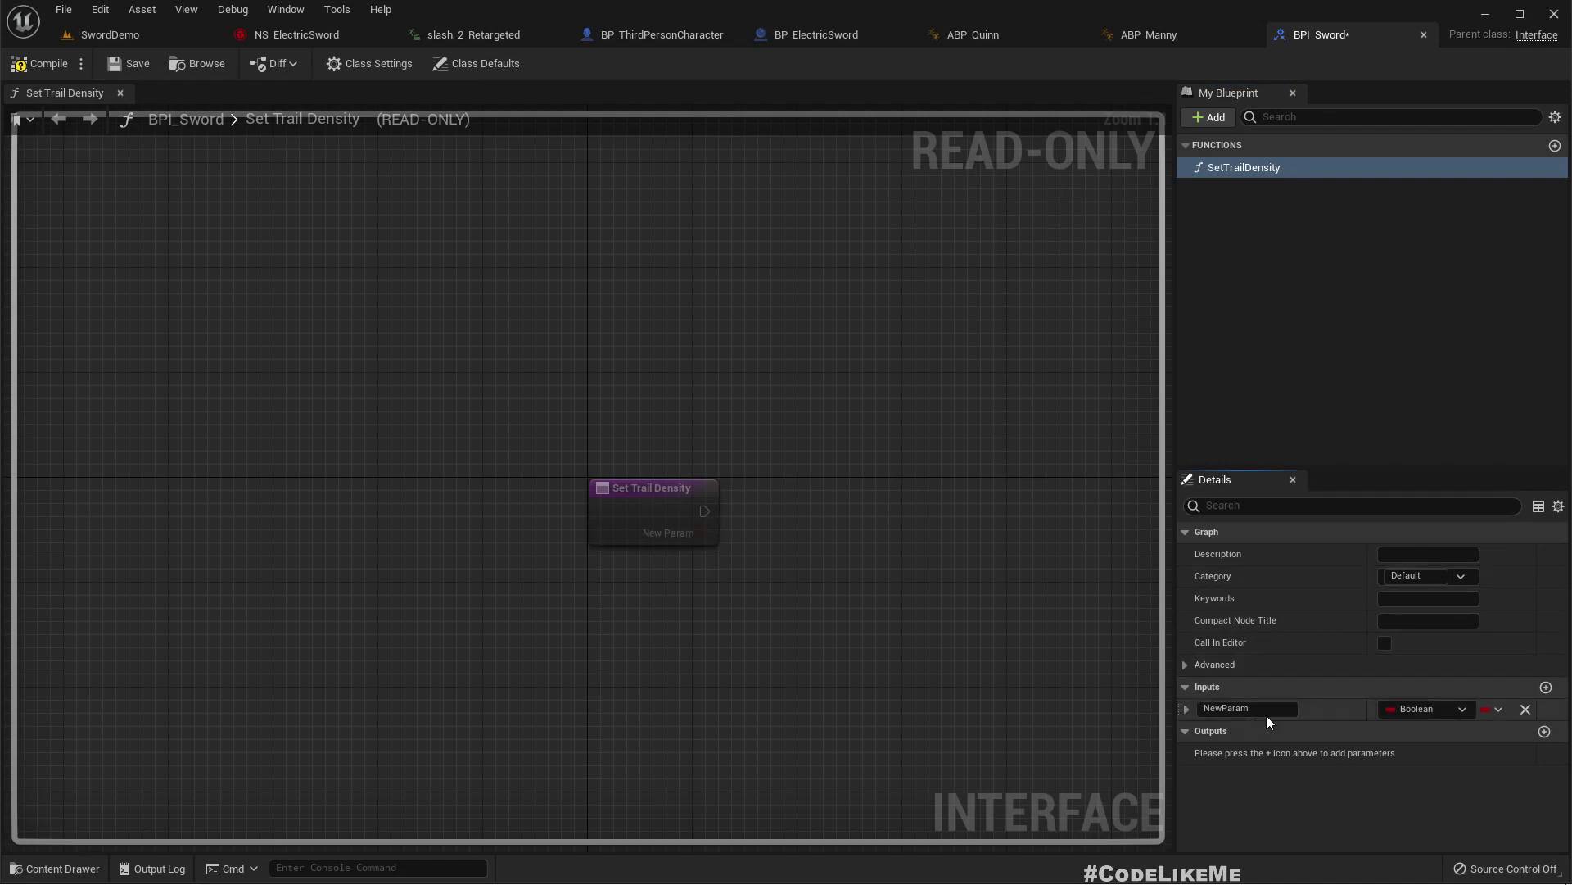
left_click(1449, 715)
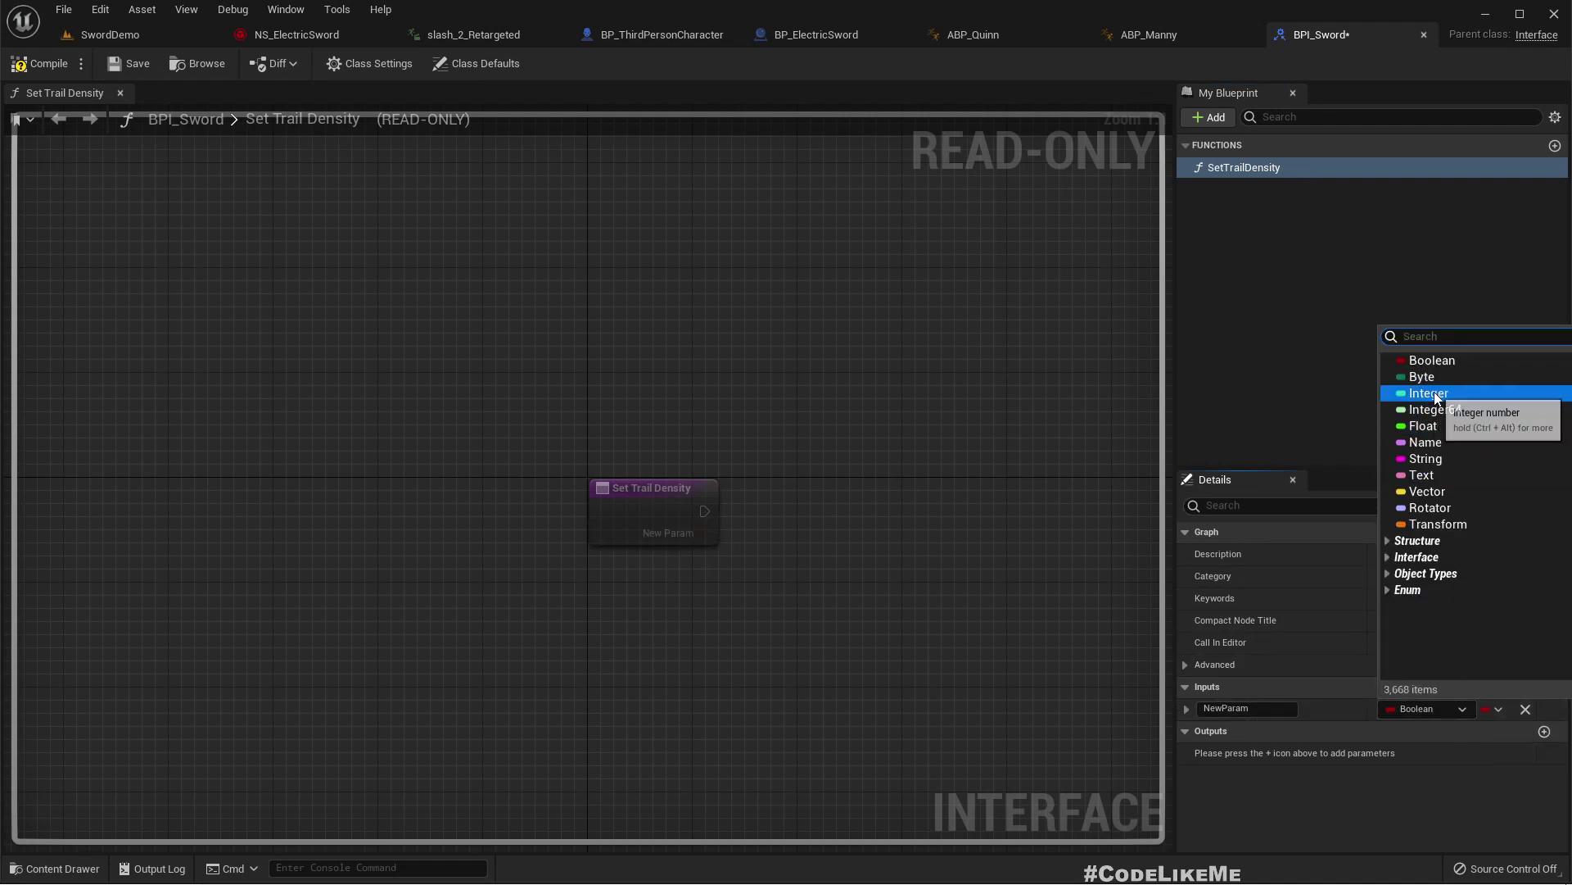
left_click(1429, 397)
double_click(1228, 708)
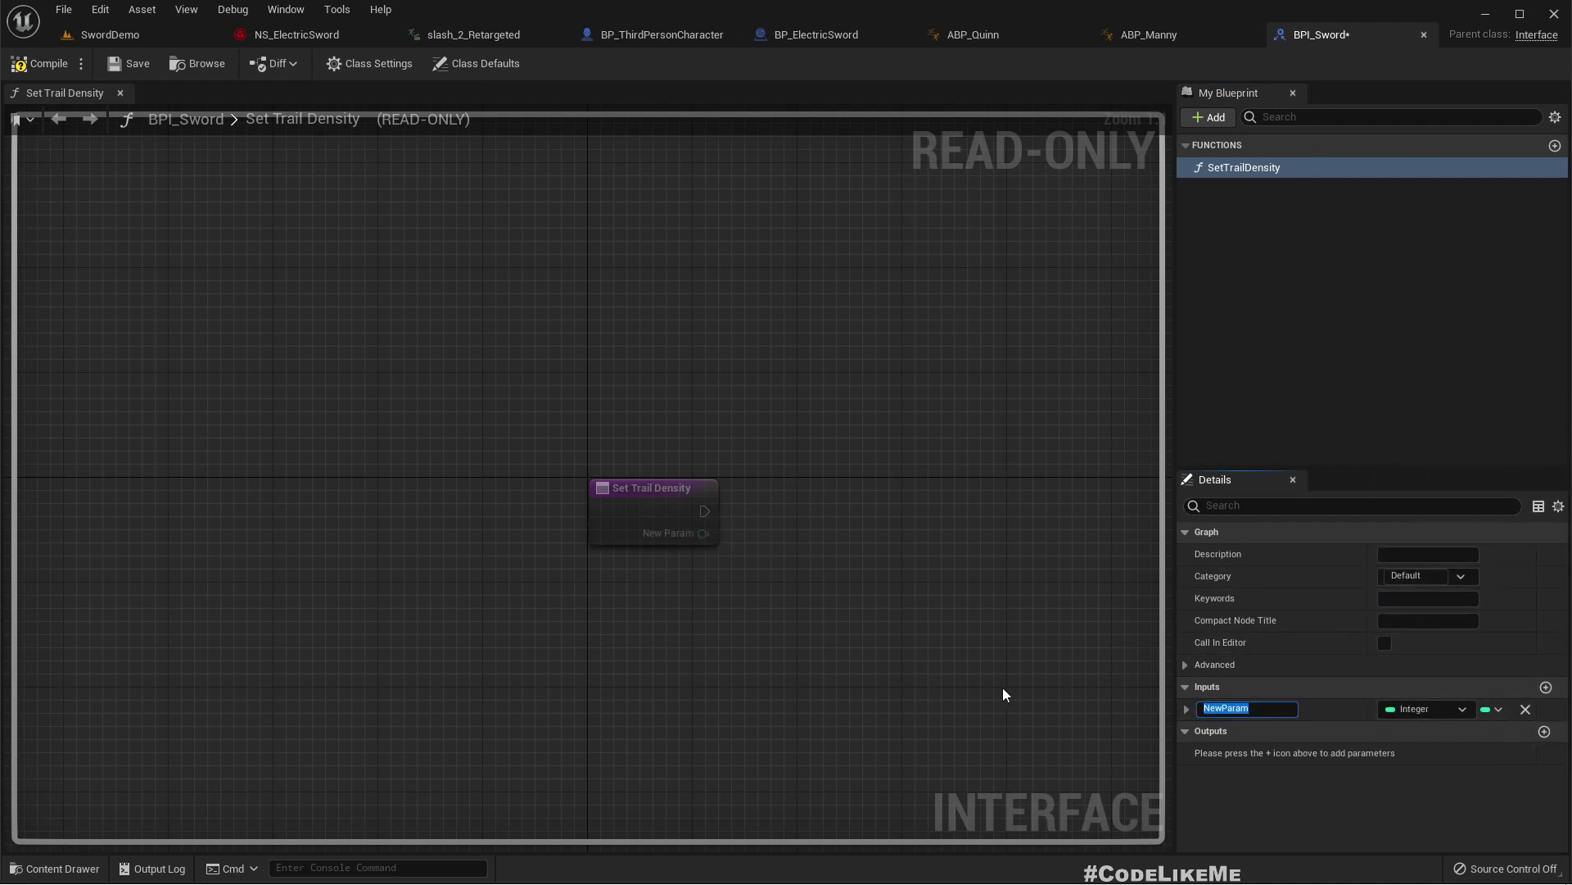
type("Densoi")
type("ity")
key("Return")
left_click(38, 64)
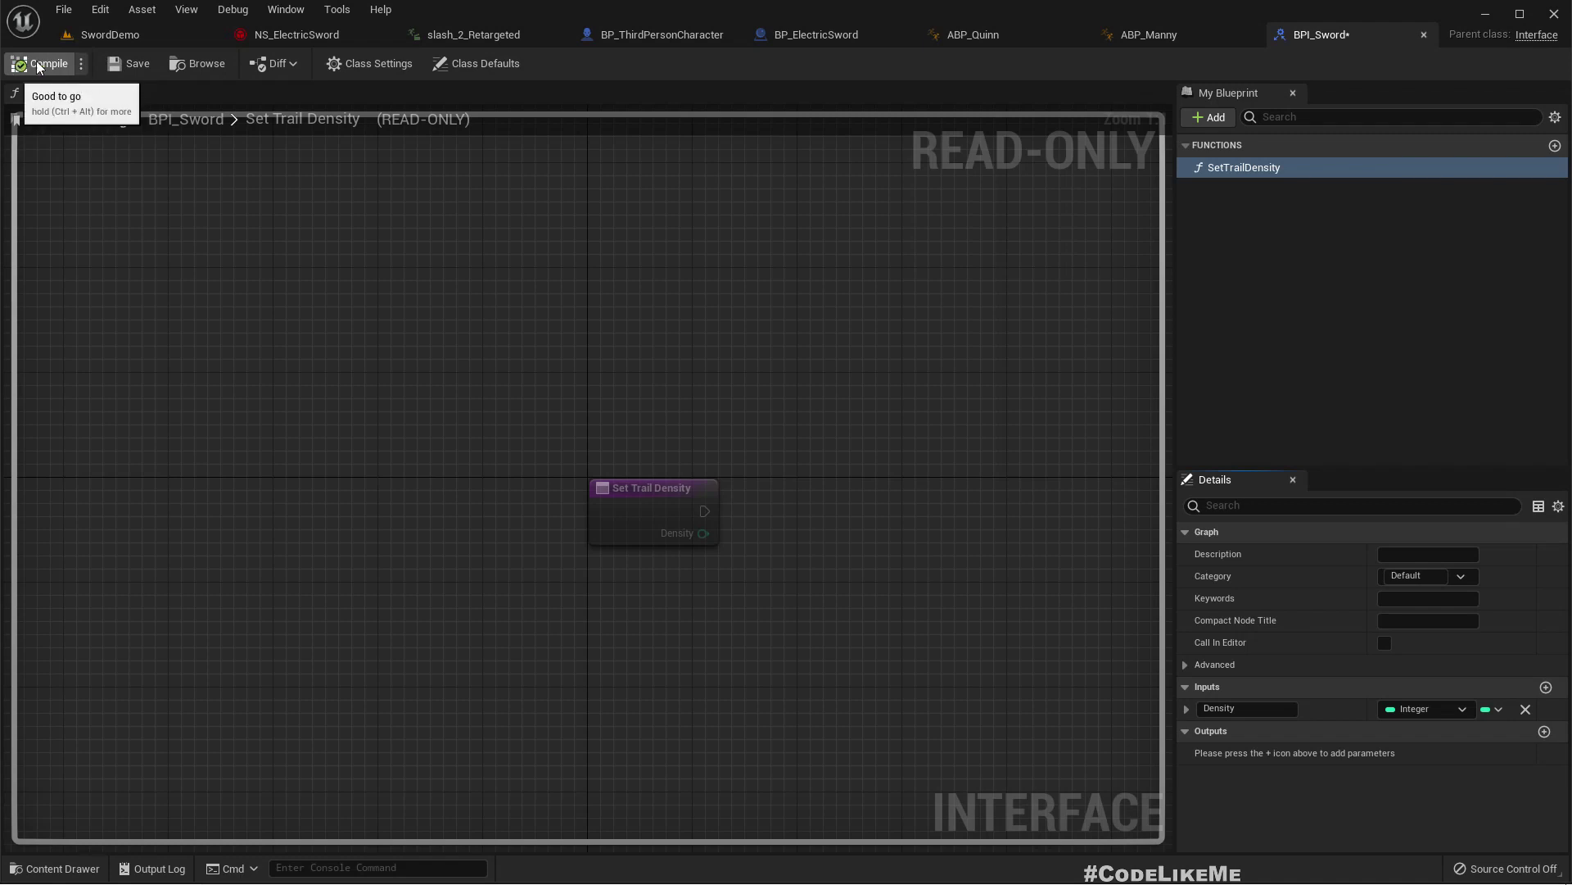
Implement the BPI_Sword interface in BP_ElectricSword and add its Set Trail Density event to the event graph
left_click(809, 35)
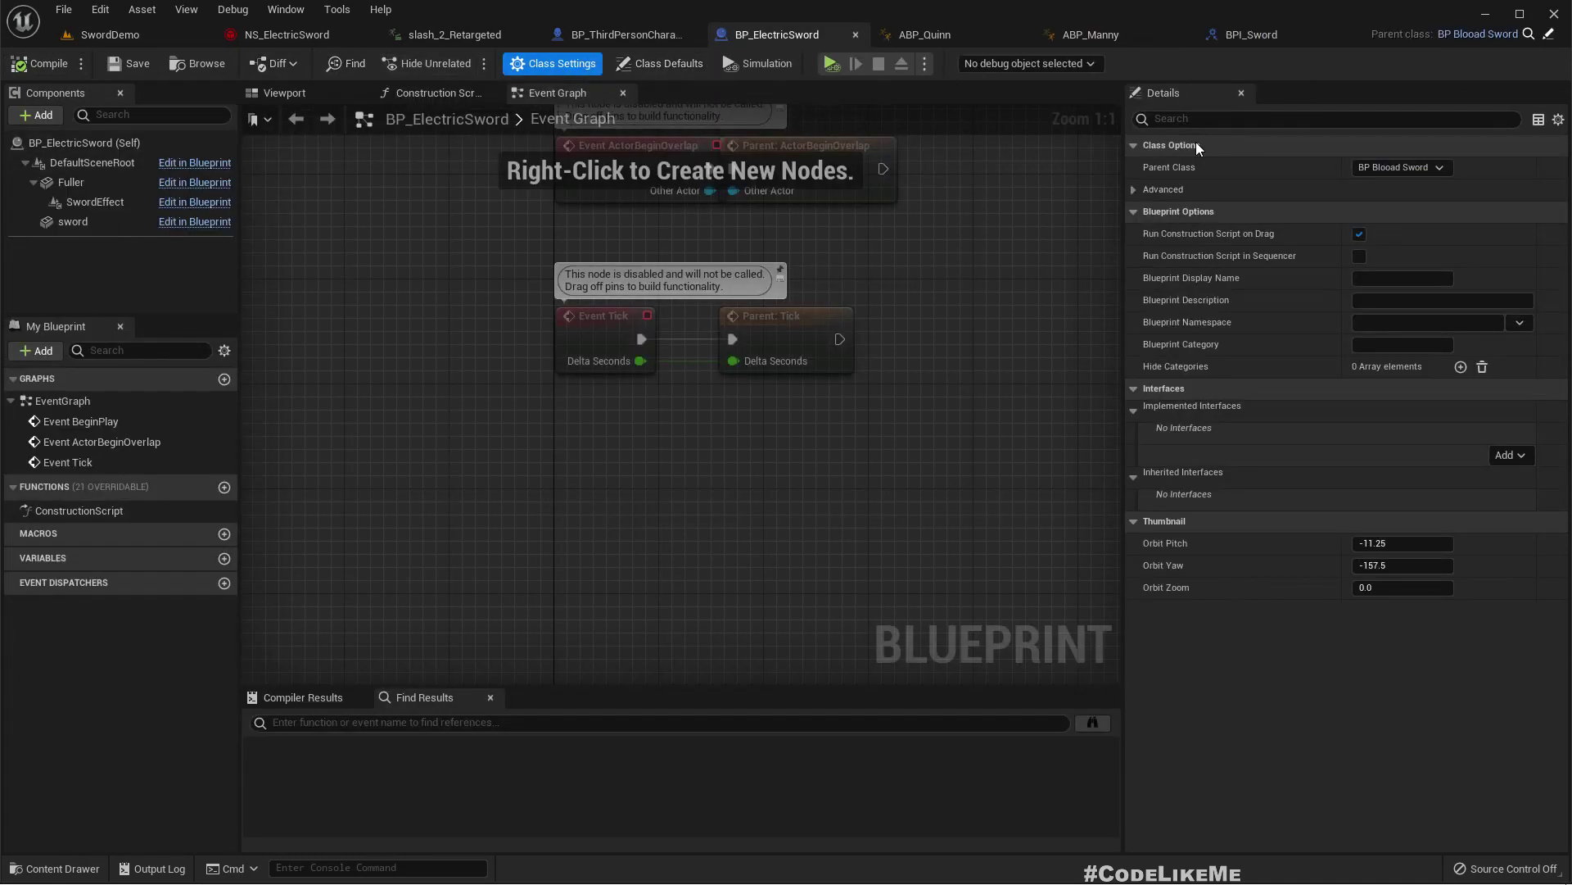
left_click(1510, 455)
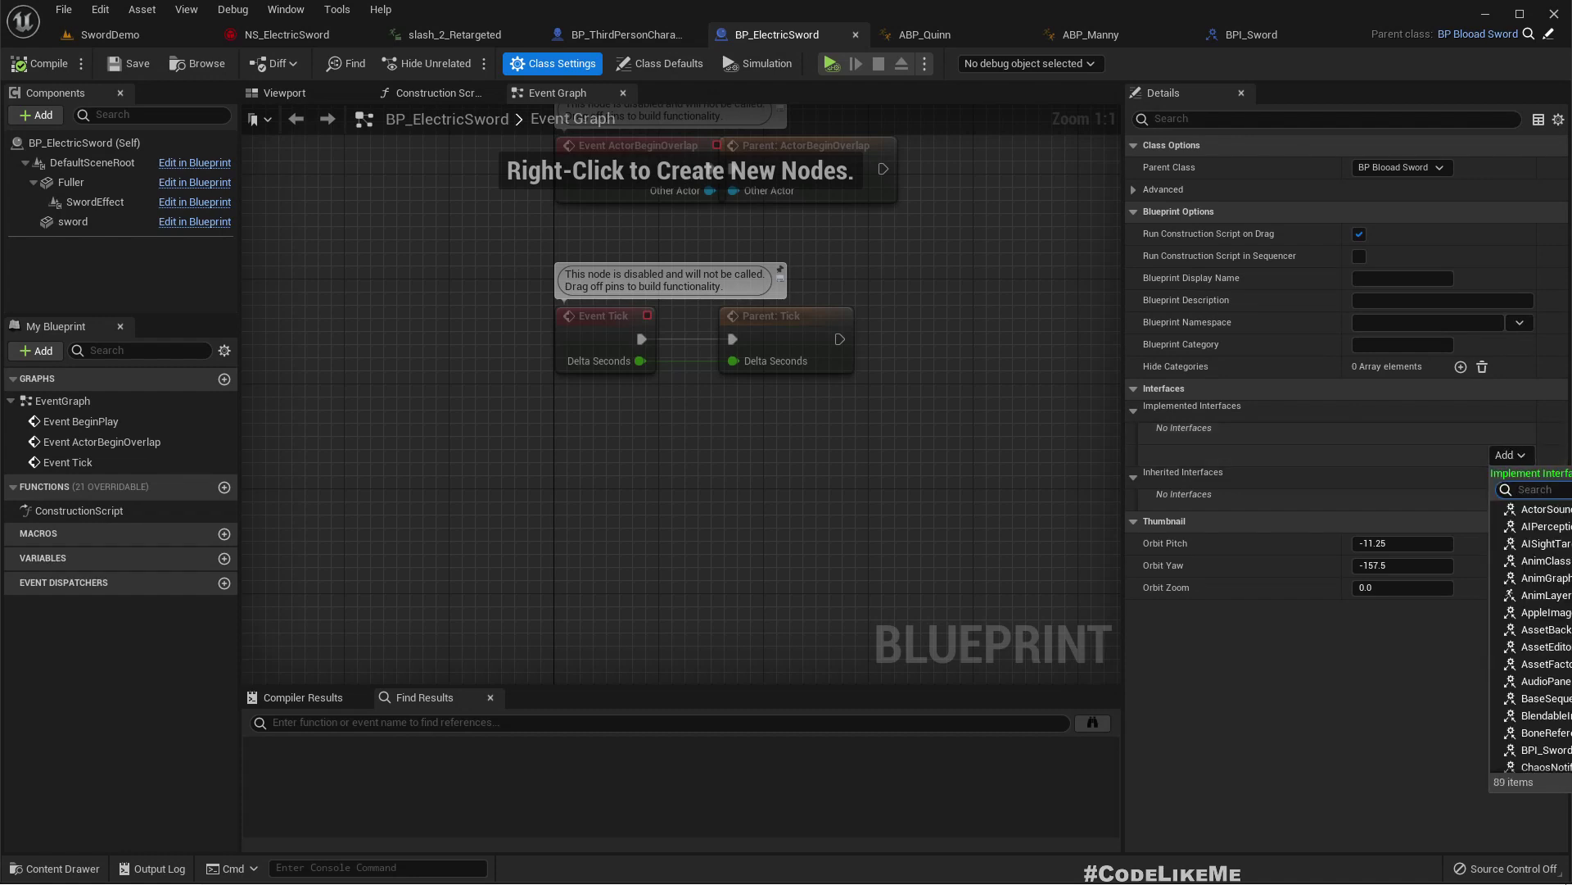
left_click(1539, 750)
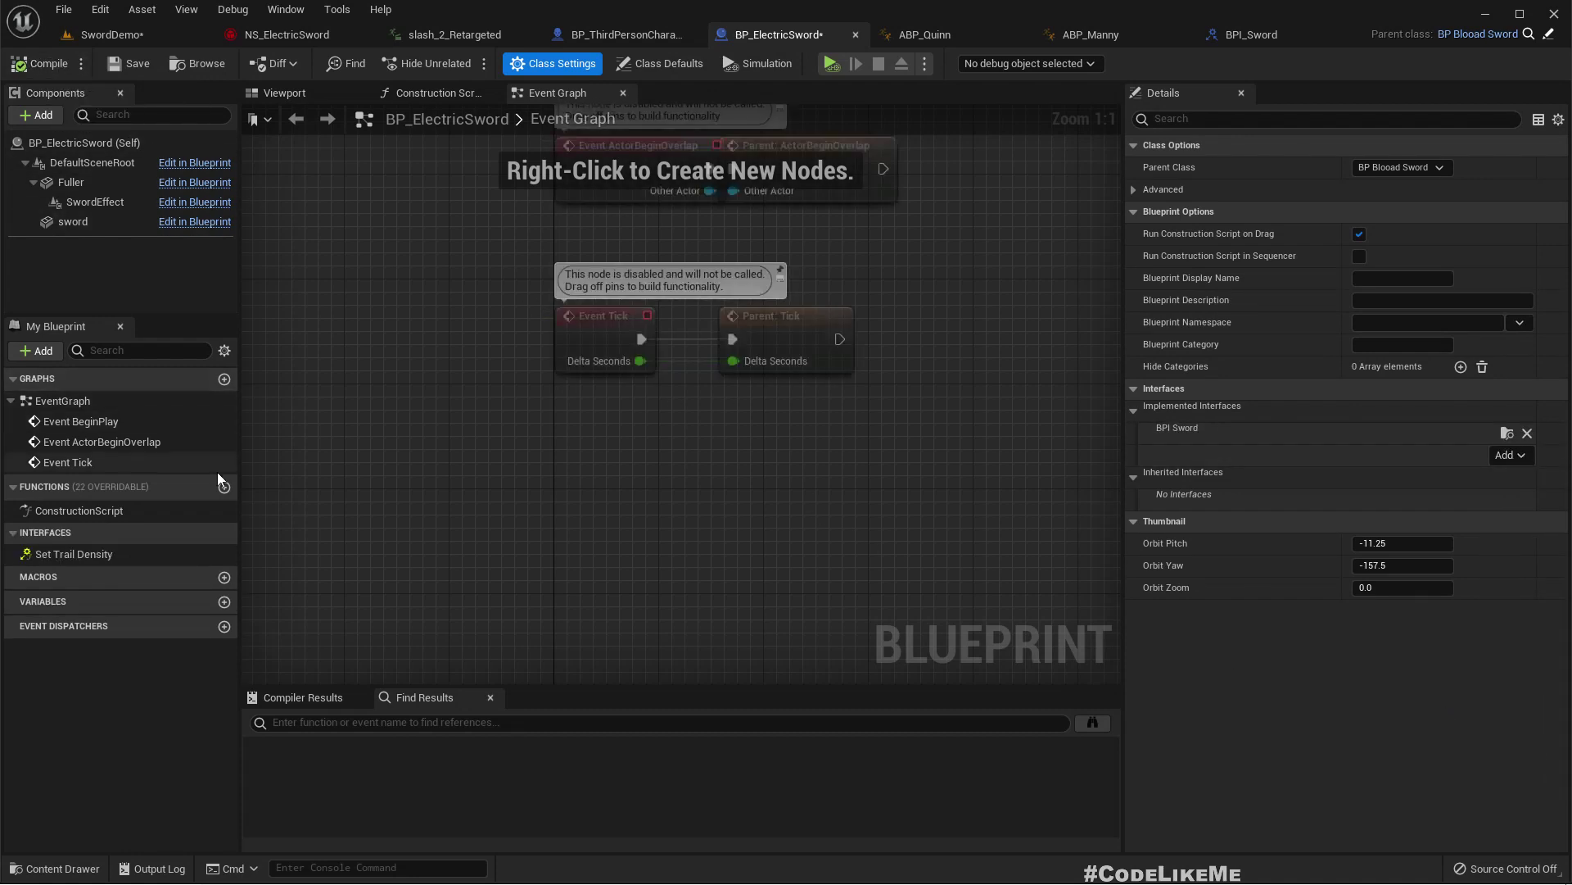
double_click(85, 553)
right_click_drag(810, 467, 669, 473)
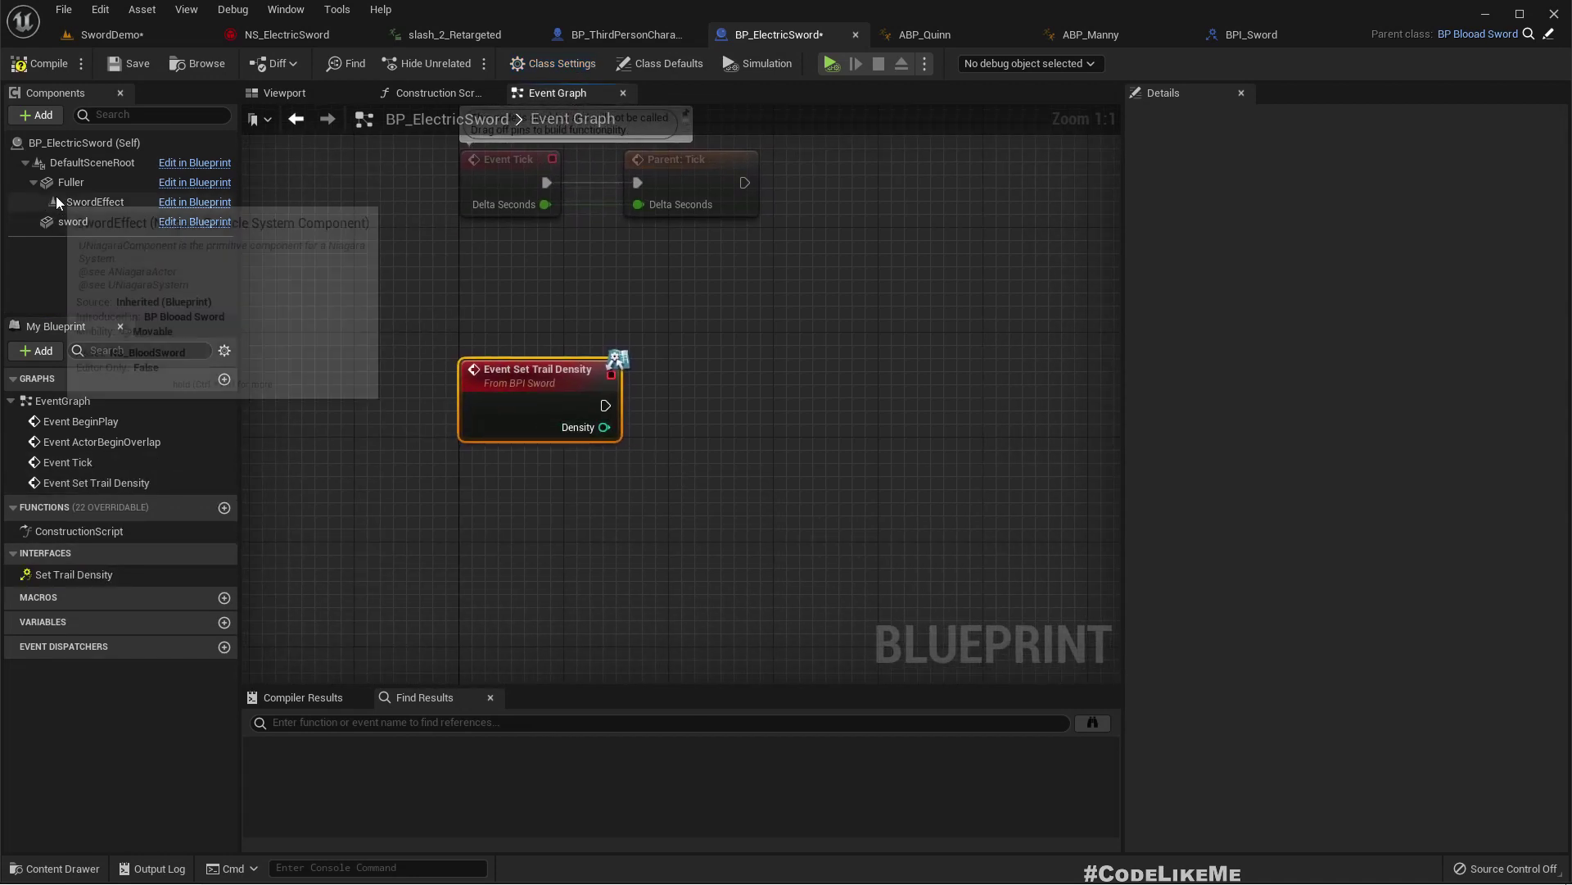
Add a SwordEffect reference to the event graph and create a Set Niagara Variable (Int32) node targeting it
left_click_drag(90, 202, 659, 464)
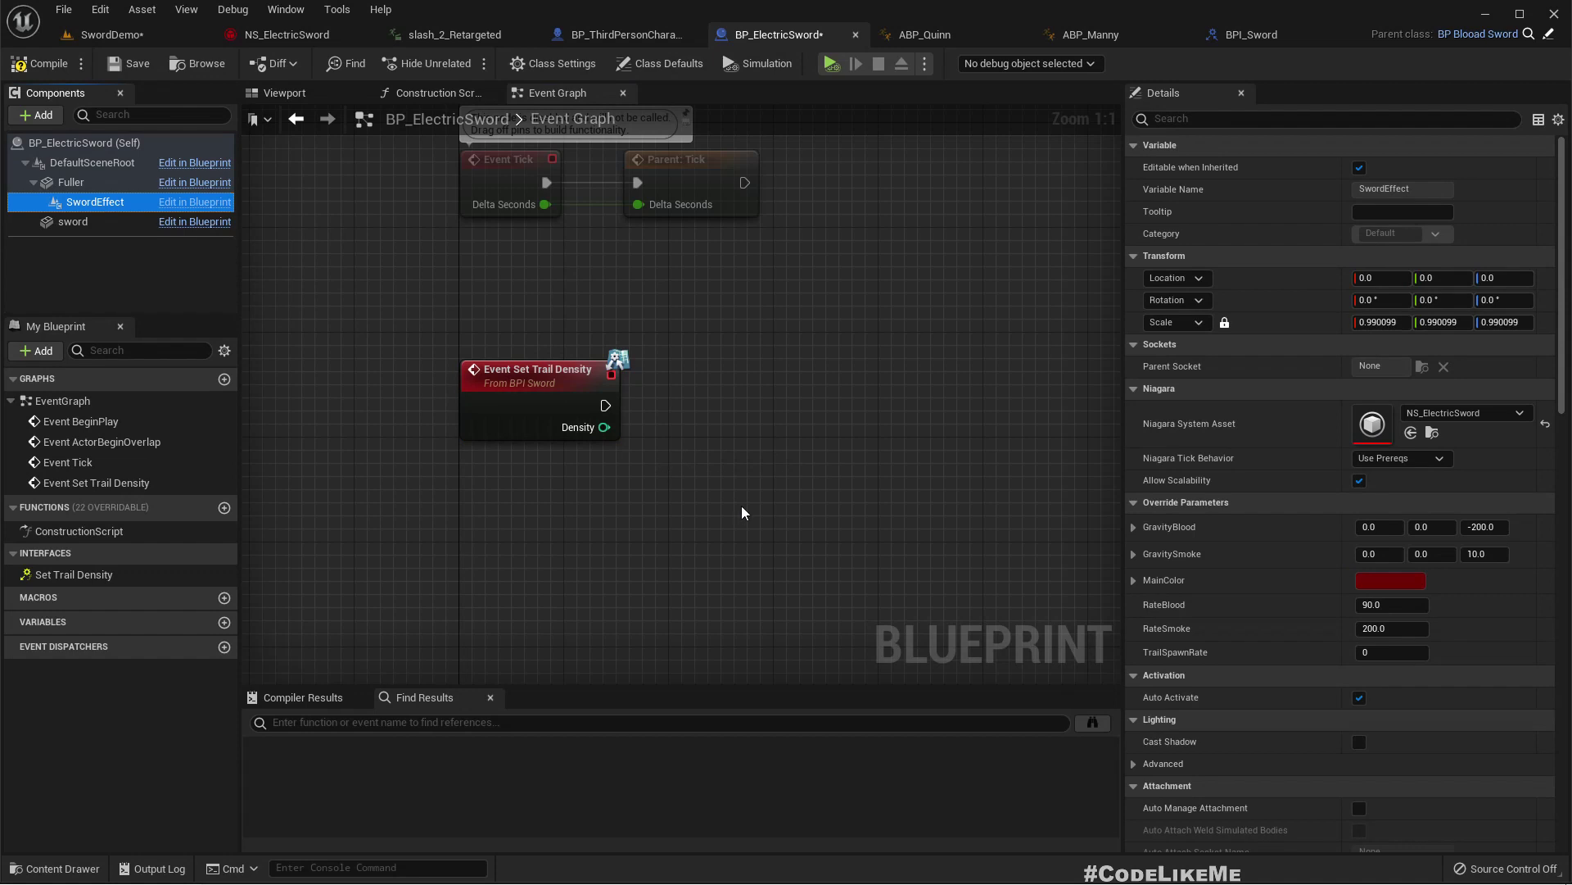
left_click_drag(759, 477, 836, 477)
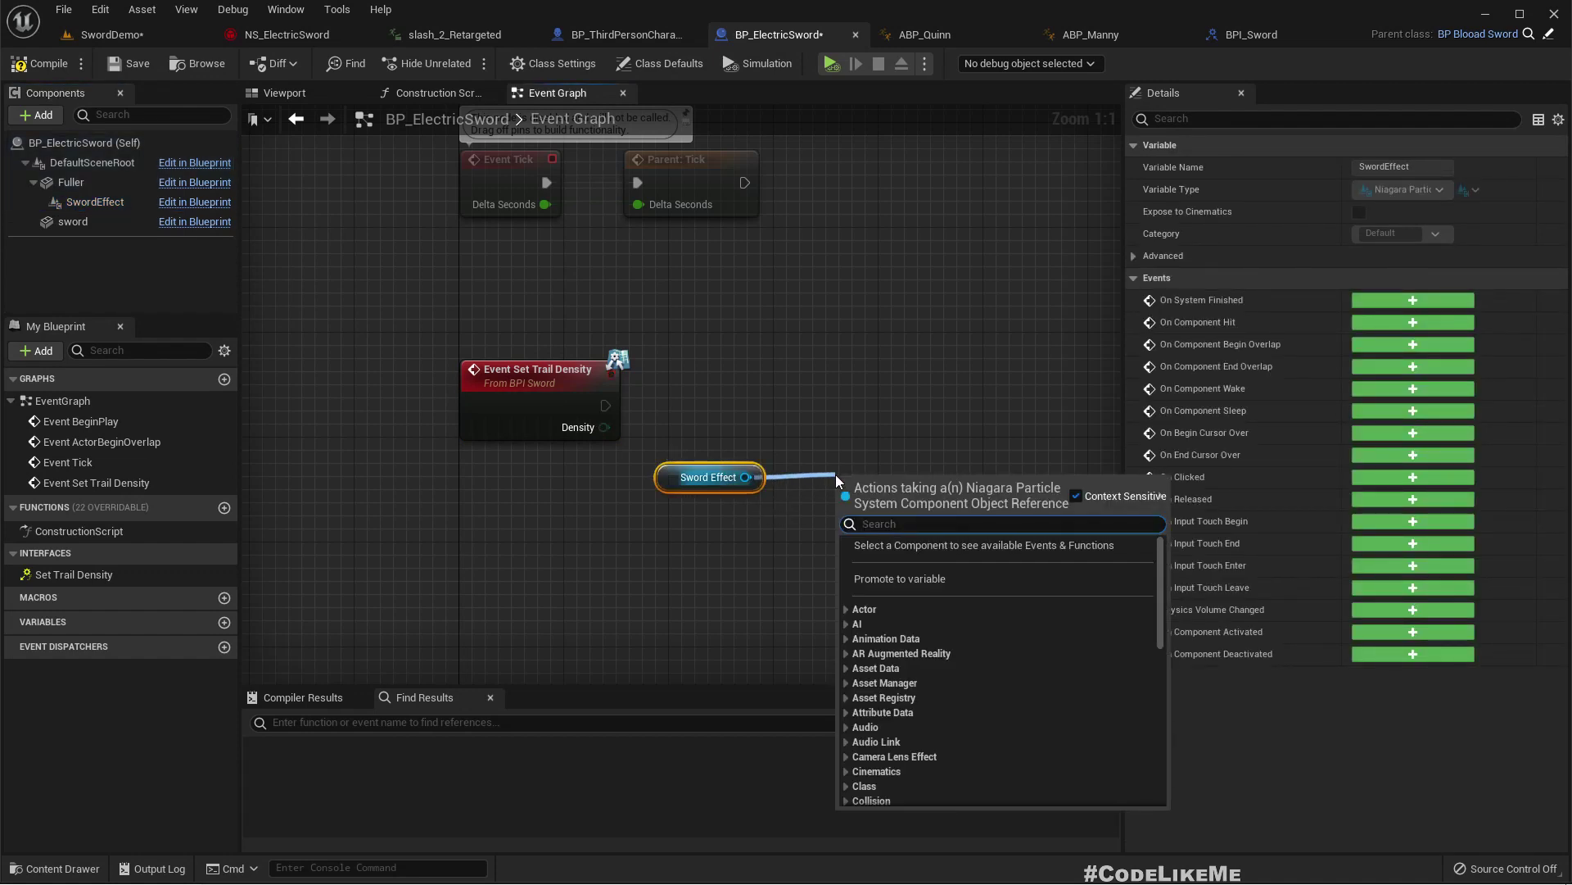
type("set ni9")
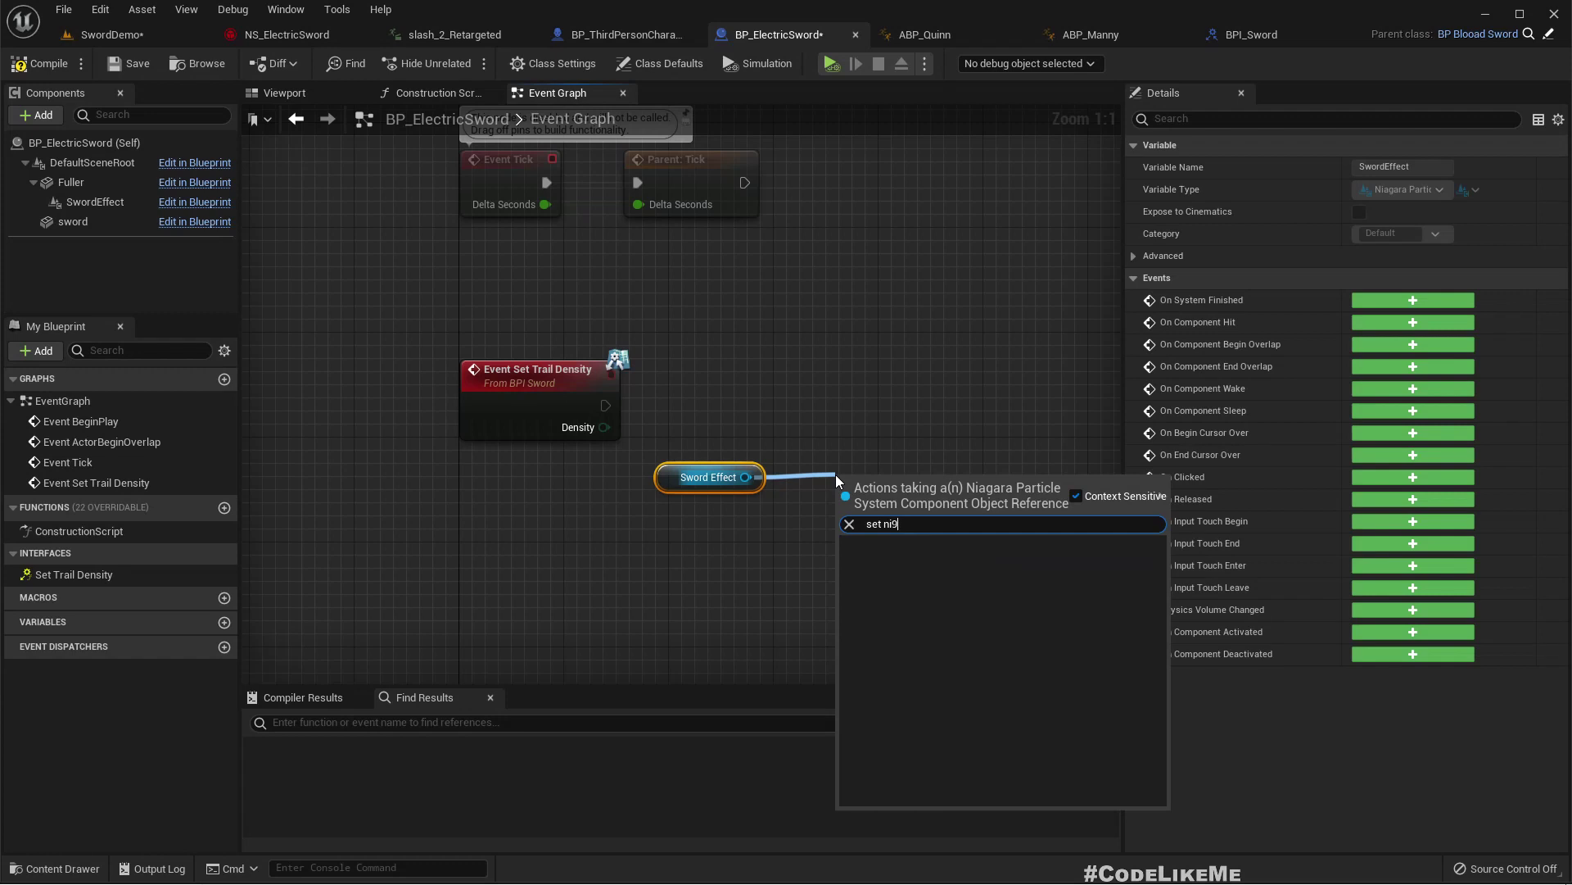
key("BackSpace")
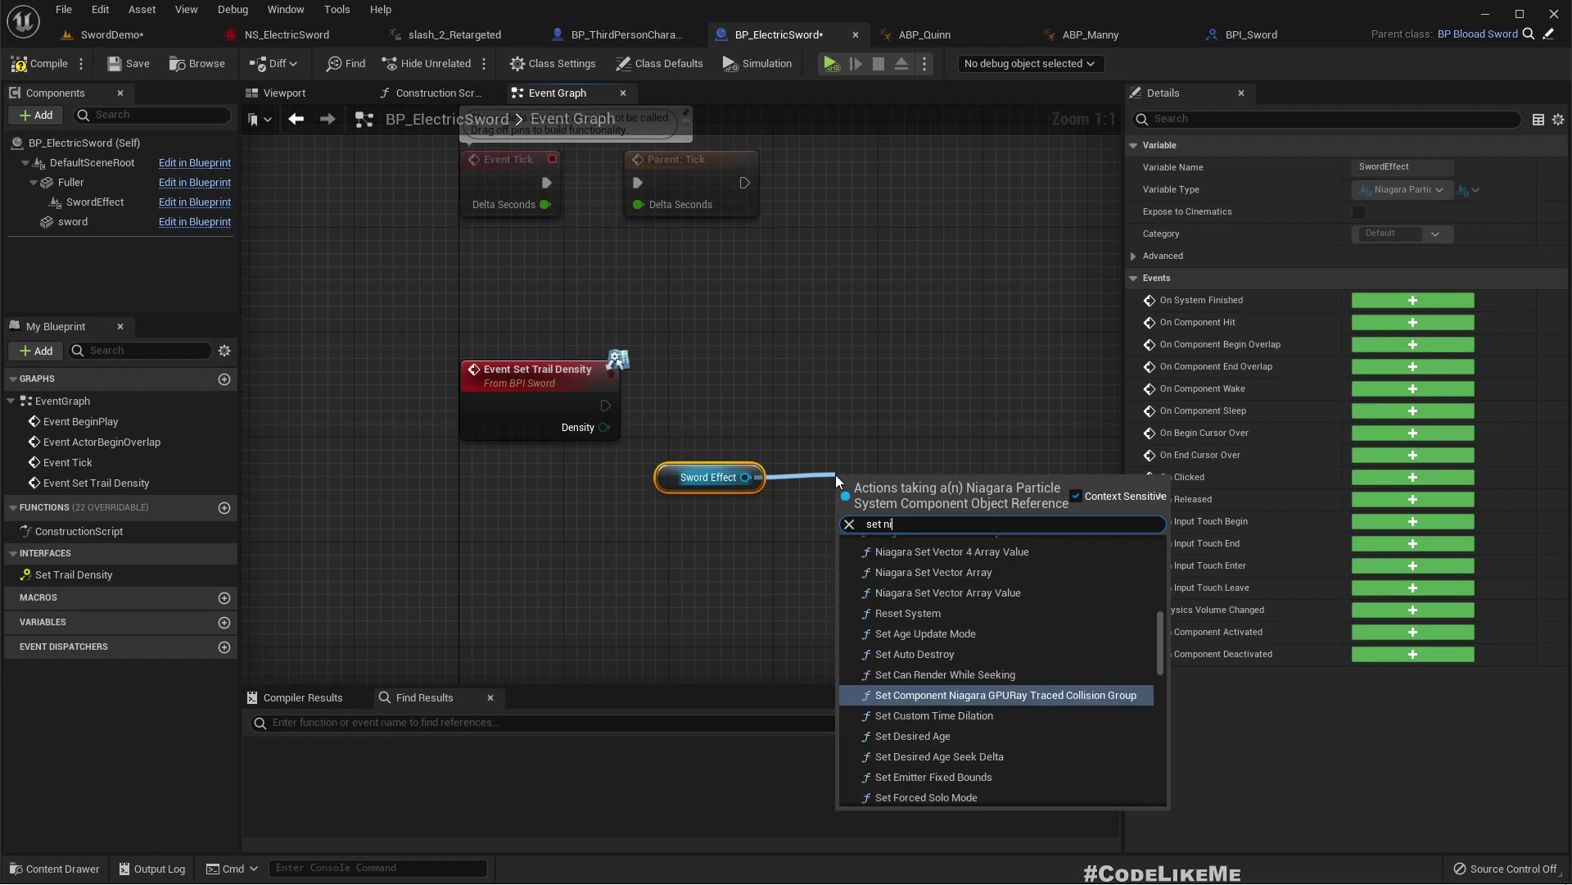
type("ag")
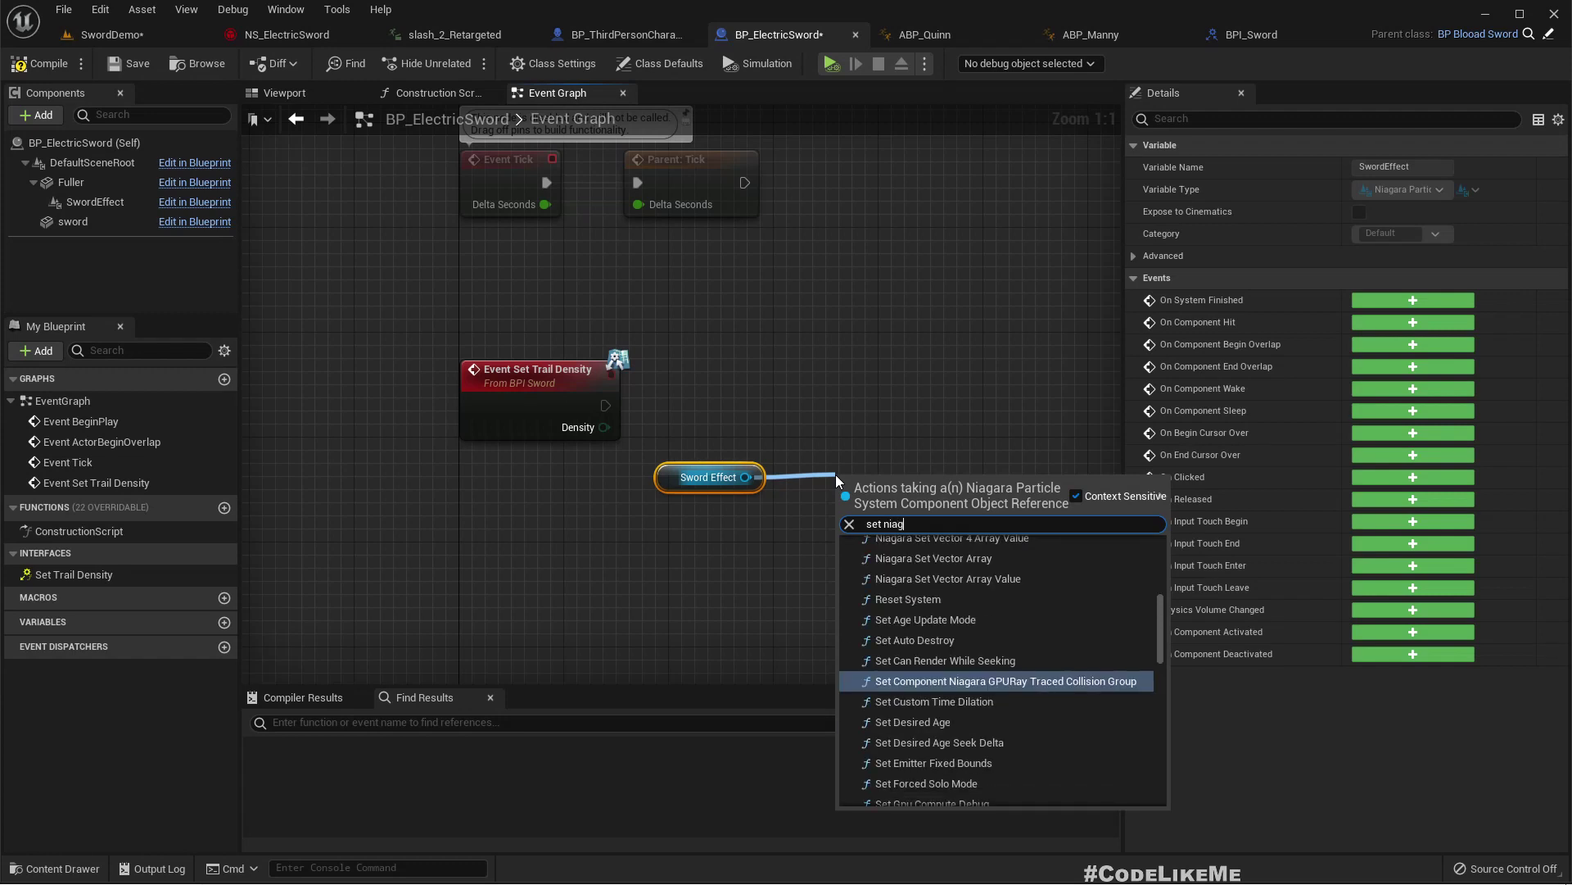
type("arav")
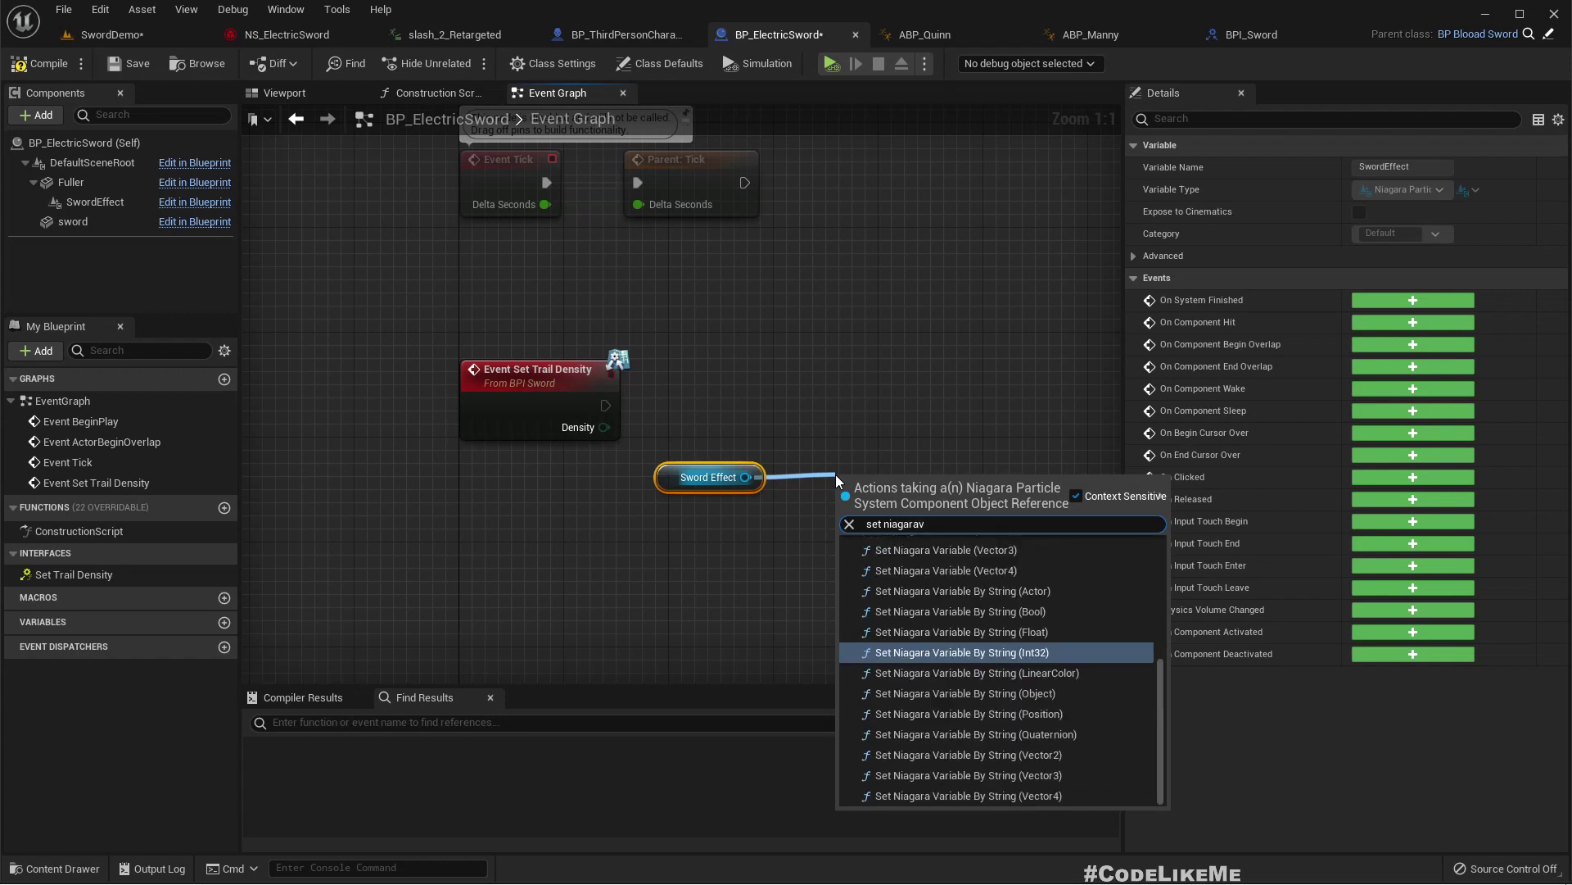
key("Up")
key("Up")
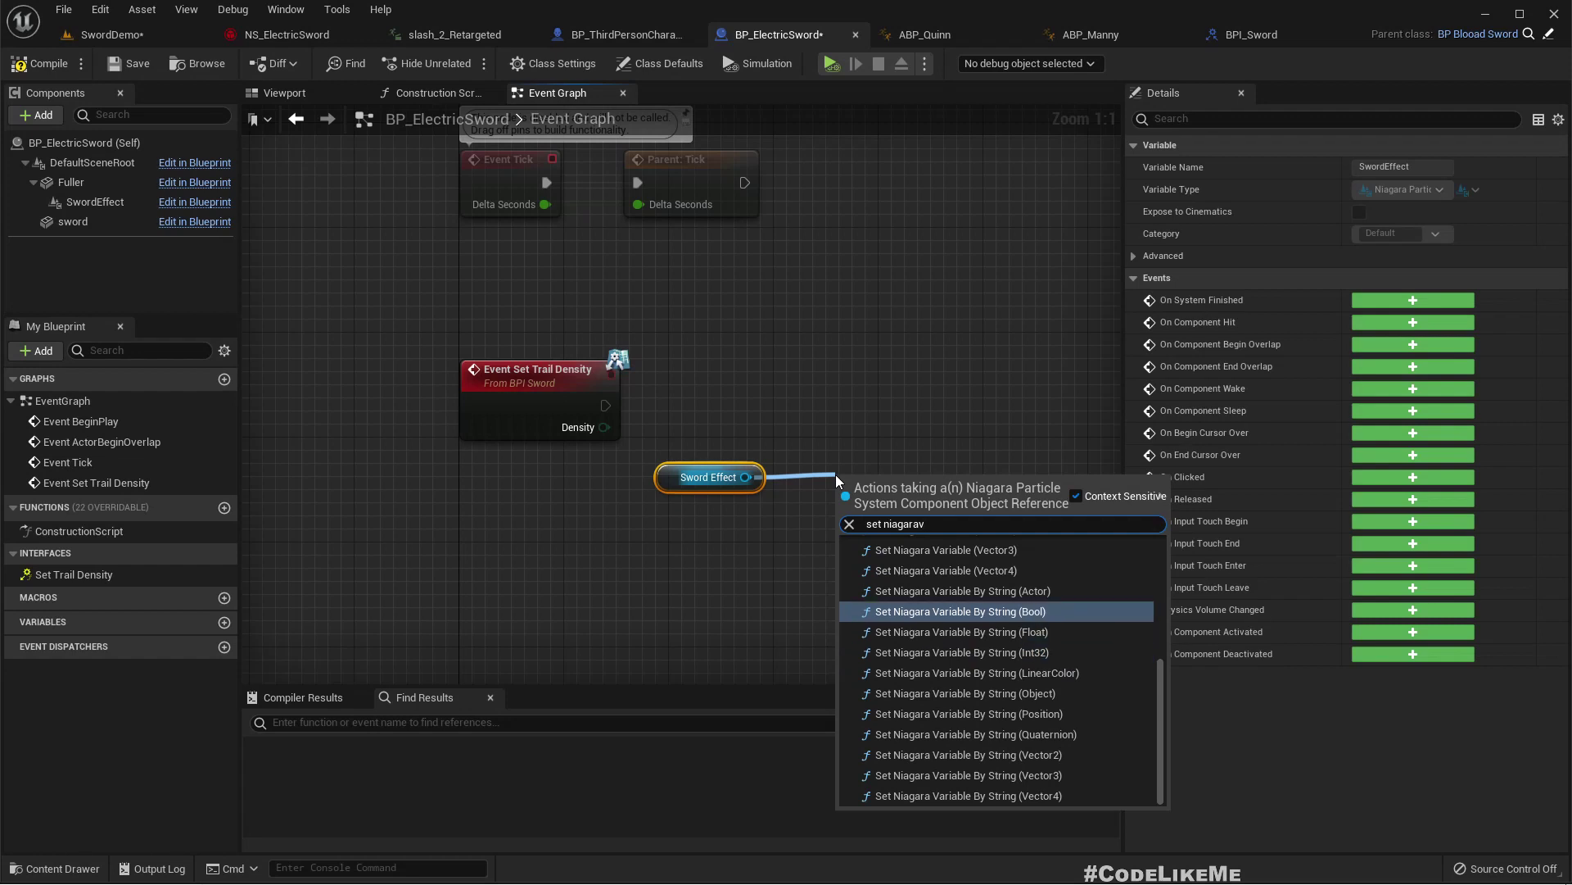
key("BackSpace")
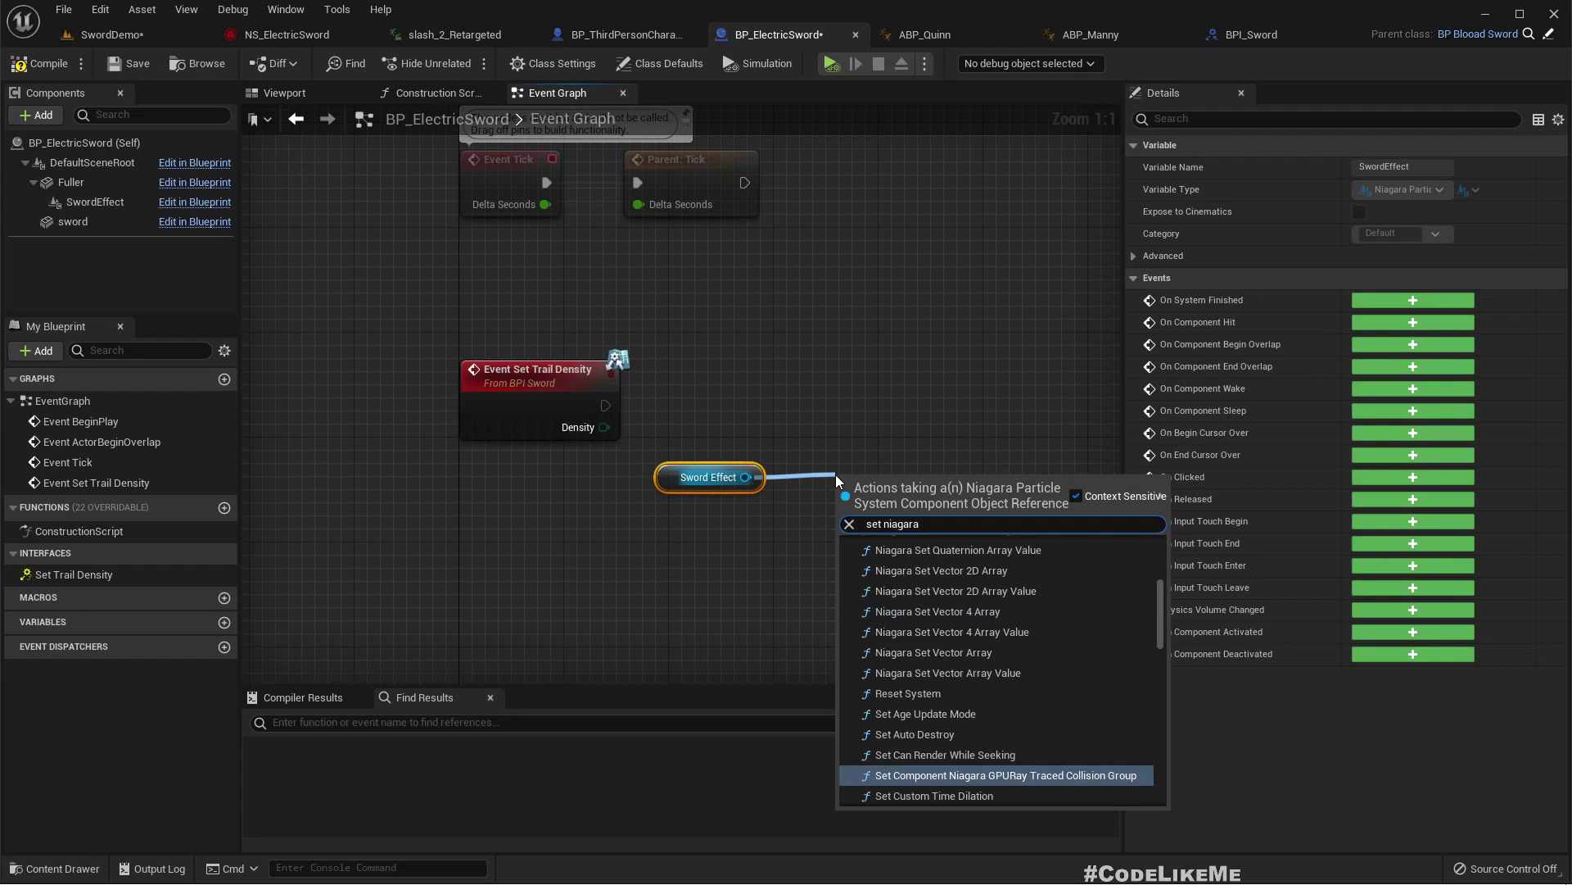
type("variable")
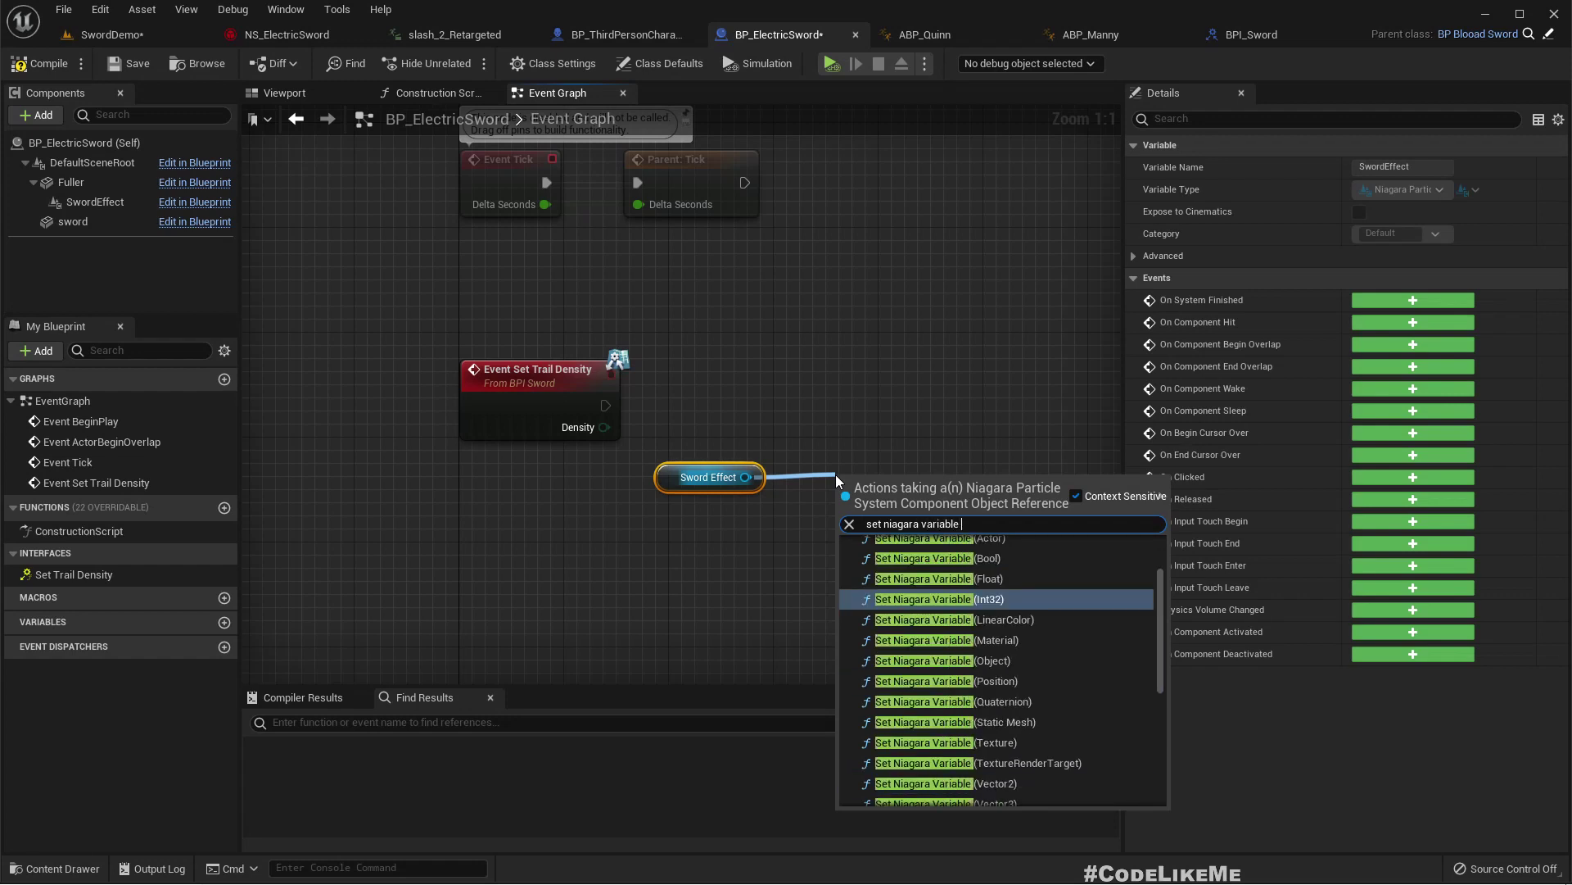
left_click(968, 599)
Set the node's variable name to User.TrailSpawnRate and wire the Set Trail Density event's execution and Density outputs into it
left_click(960, 568)
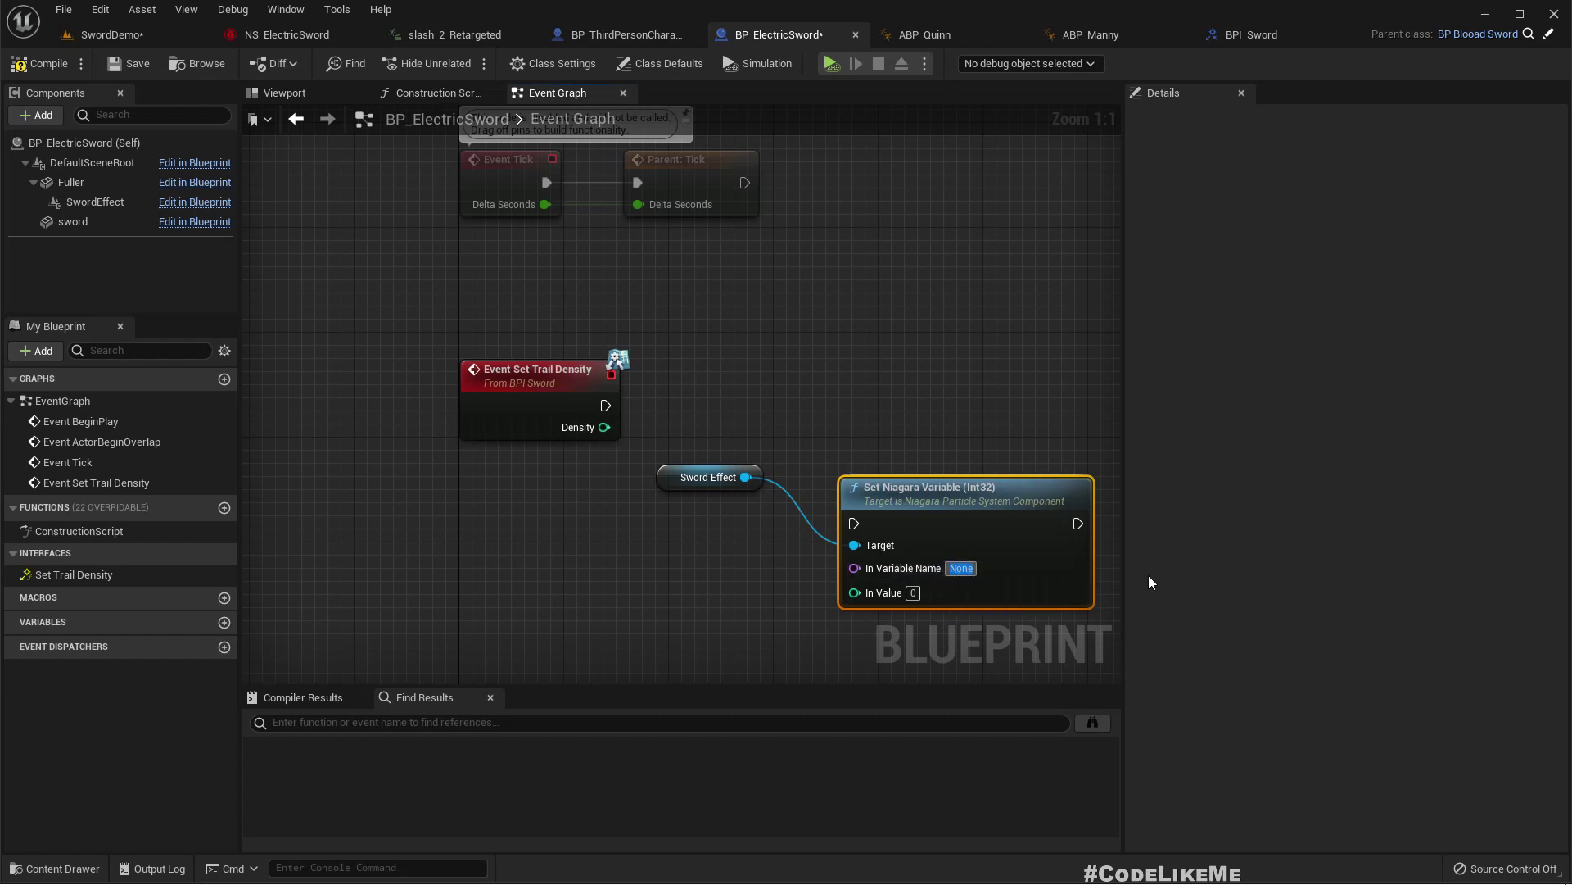
type("User.TrailSpawnRate")
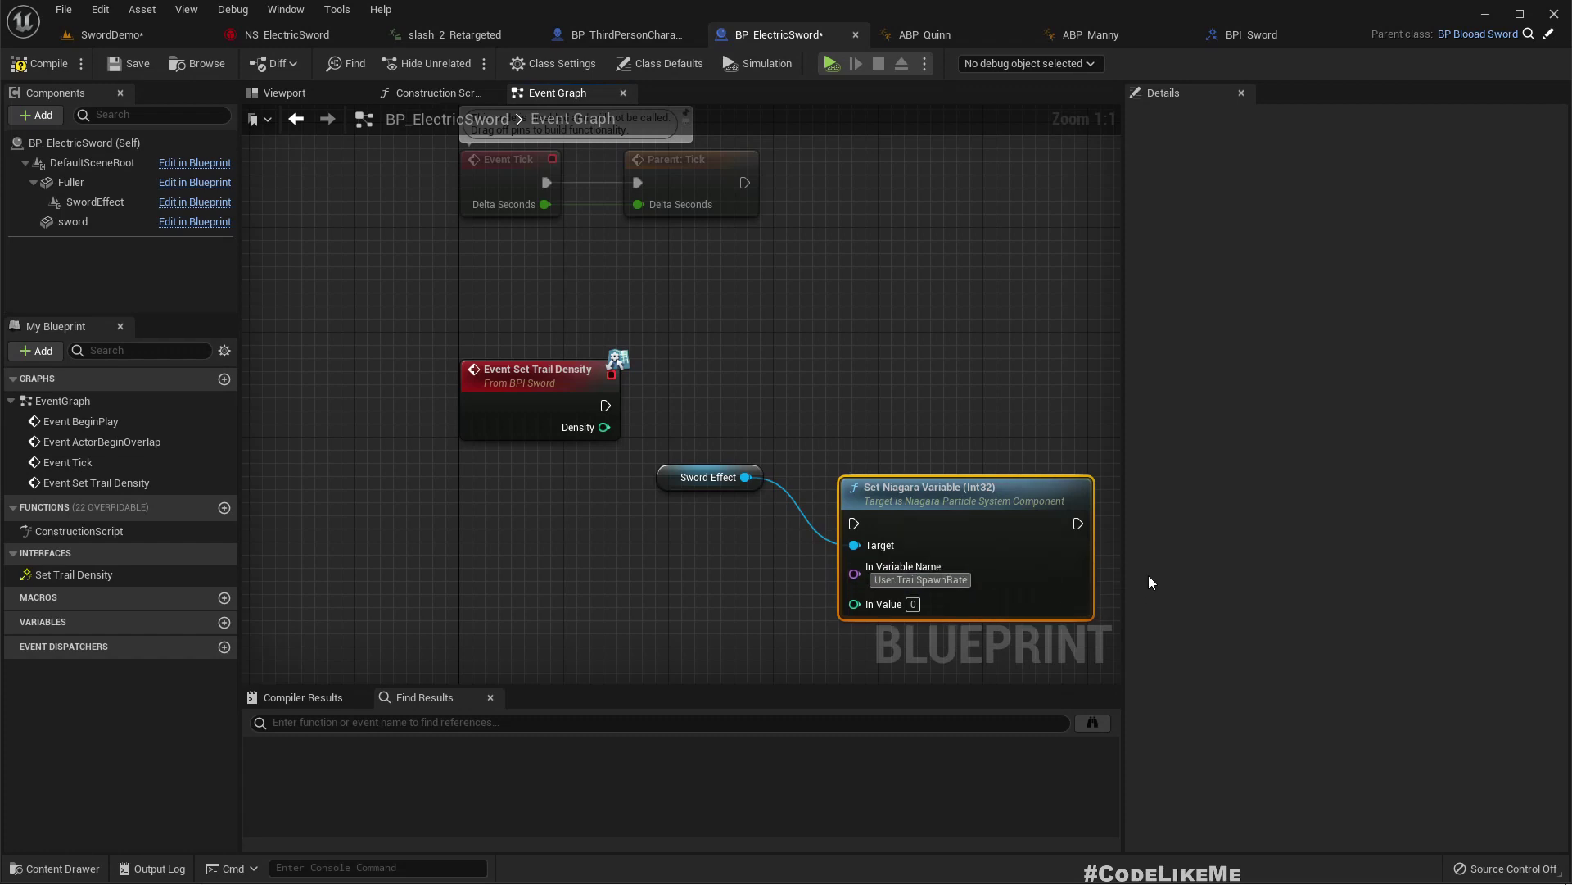
left_click_drag(854, 604, 931, 415)
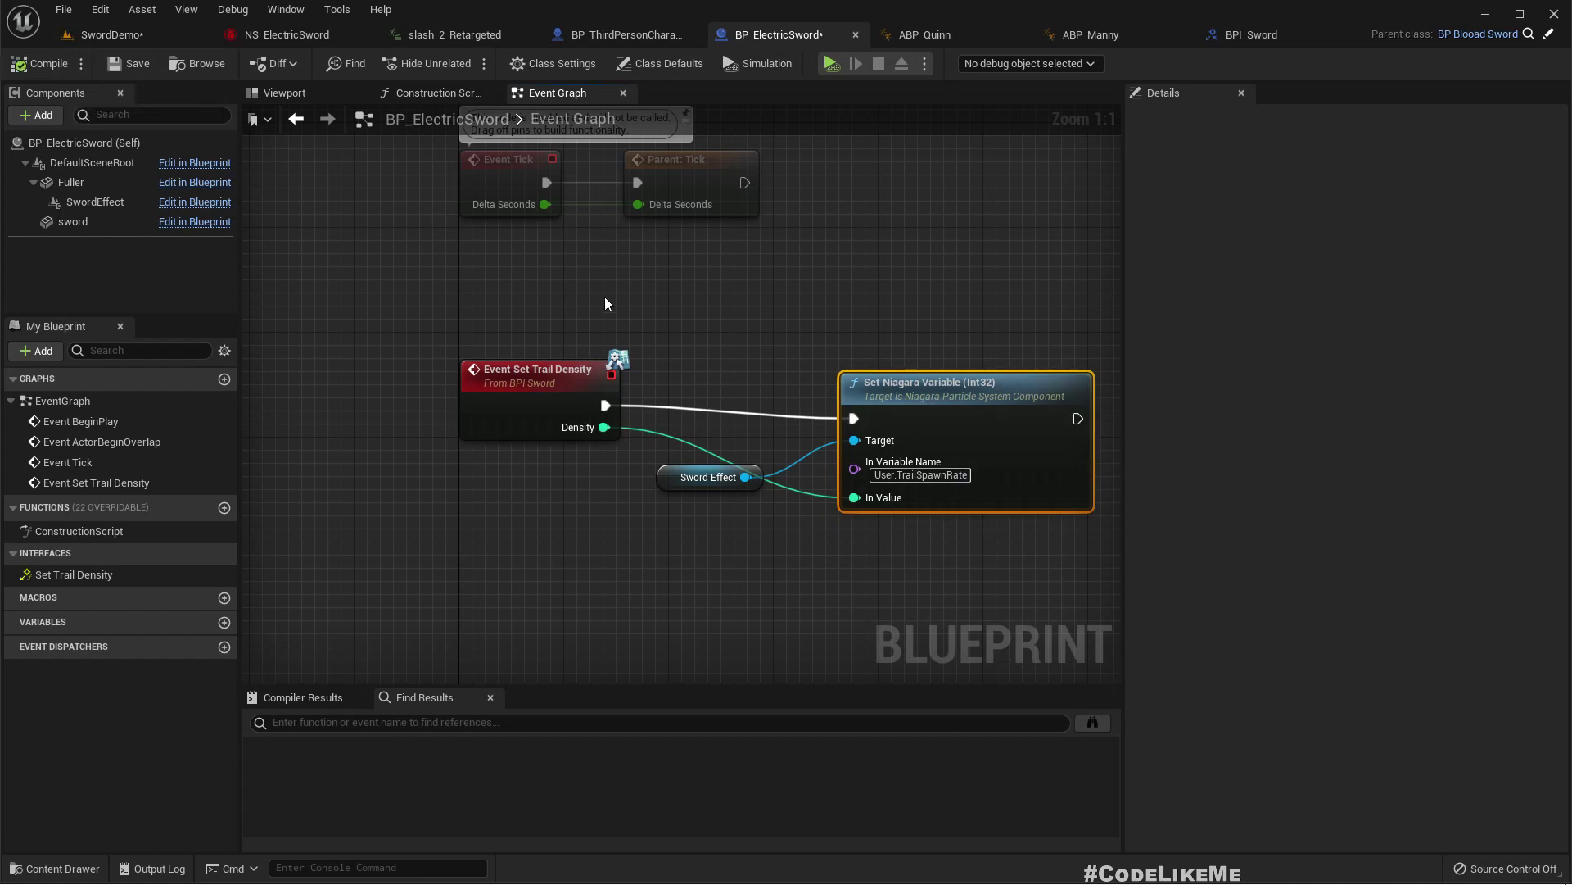
Create a Blueprint Interface named BPI_Character in the ThirdPerson Blueprints folder and open it
left_click(1081, 36)
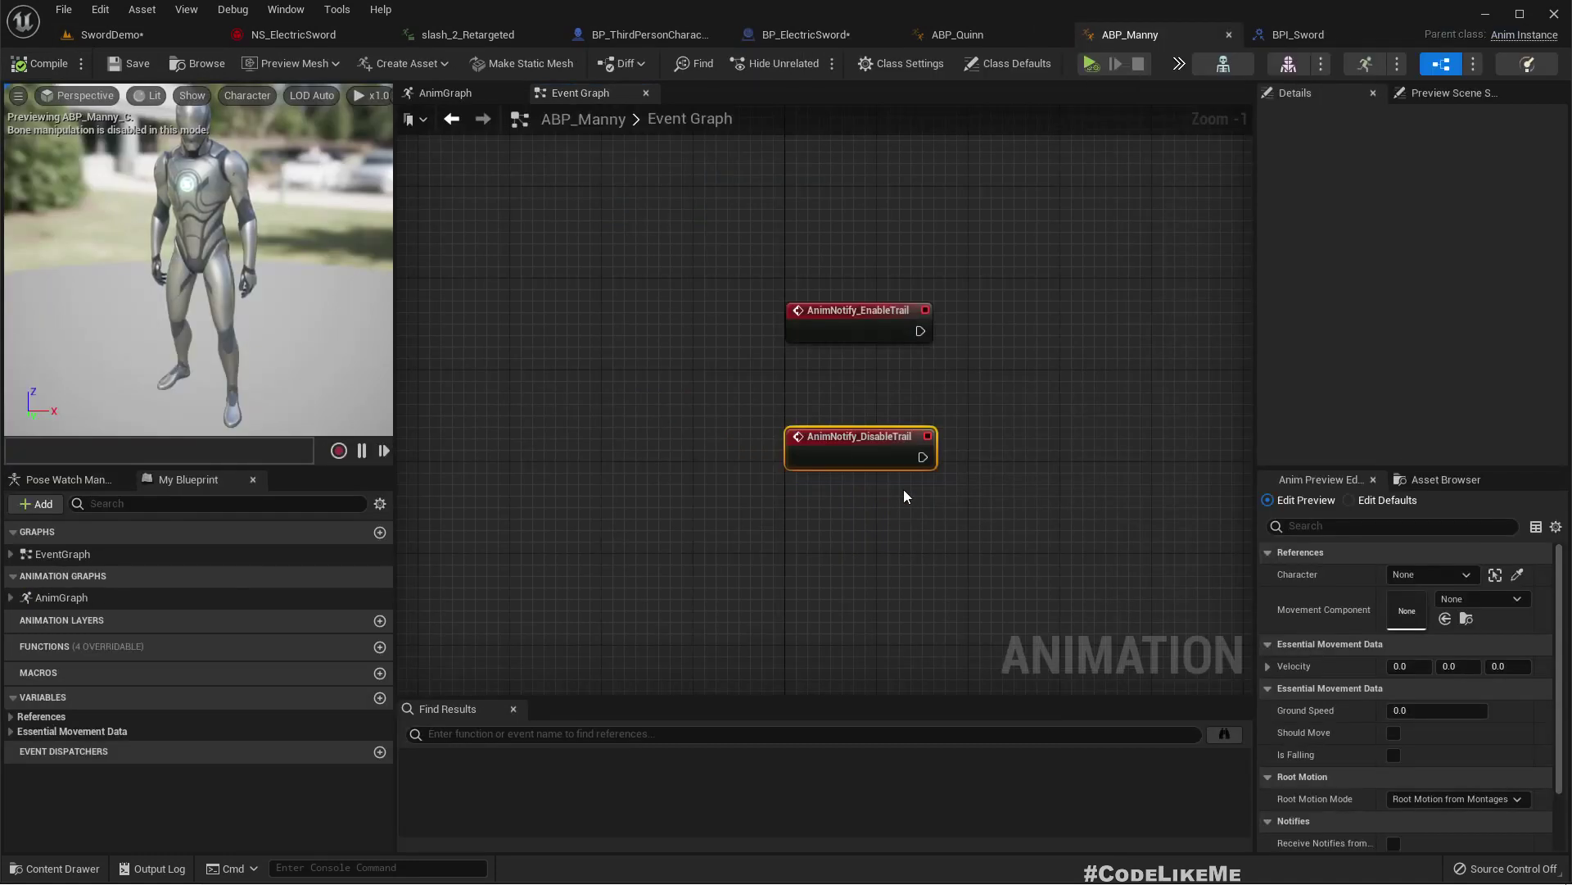
left_click(665, 34)
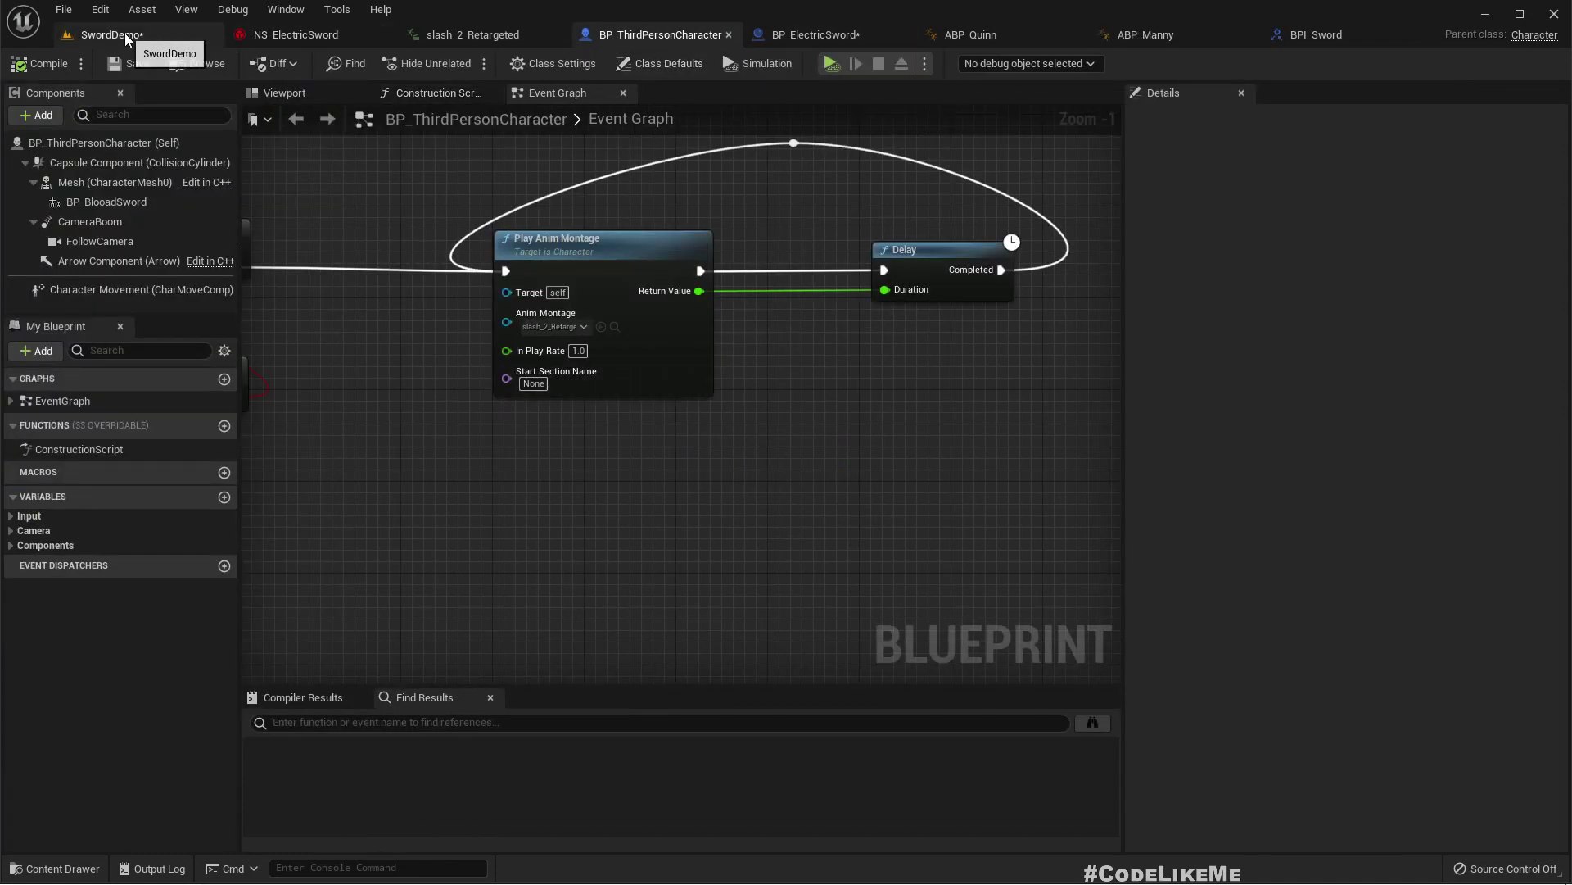
left_click(196, 64)
right_click(519, 740)
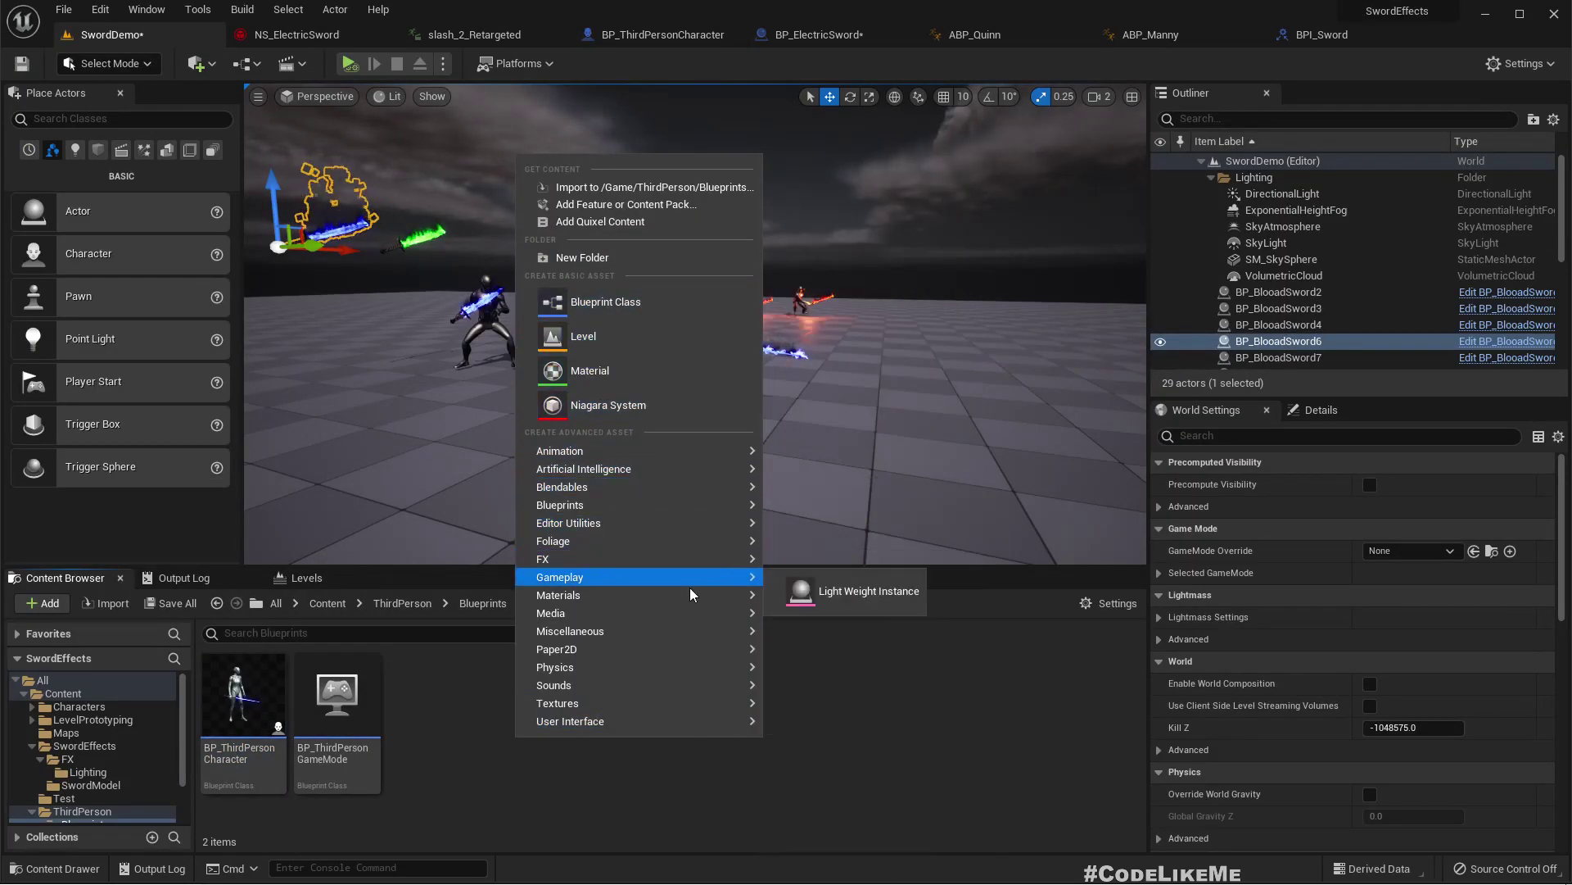
mouse_move(700, 505)
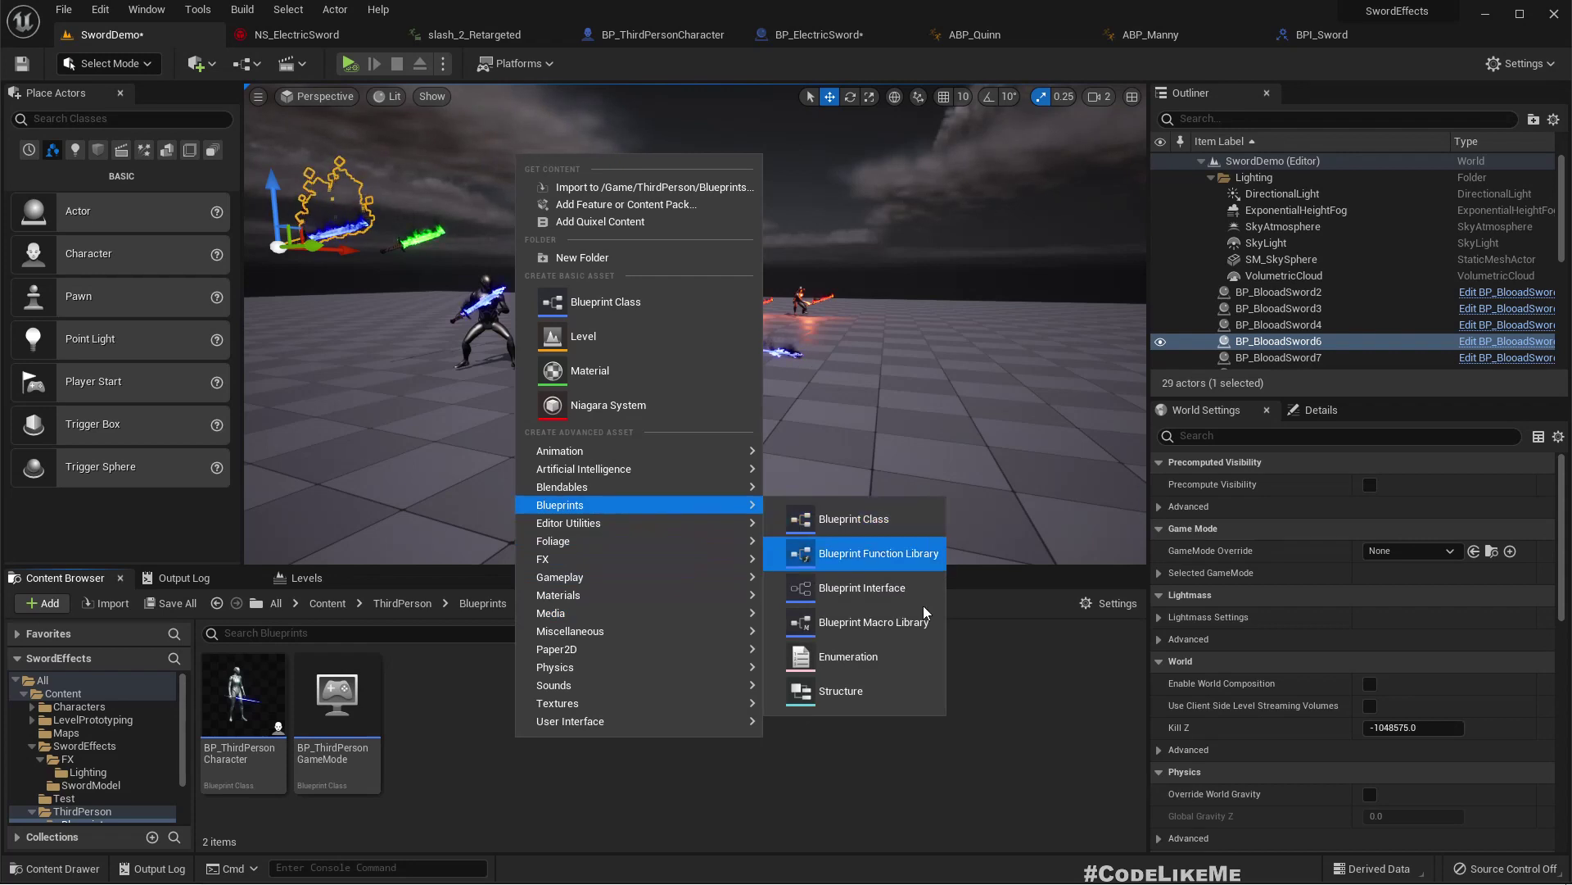
left_click(865, 590)
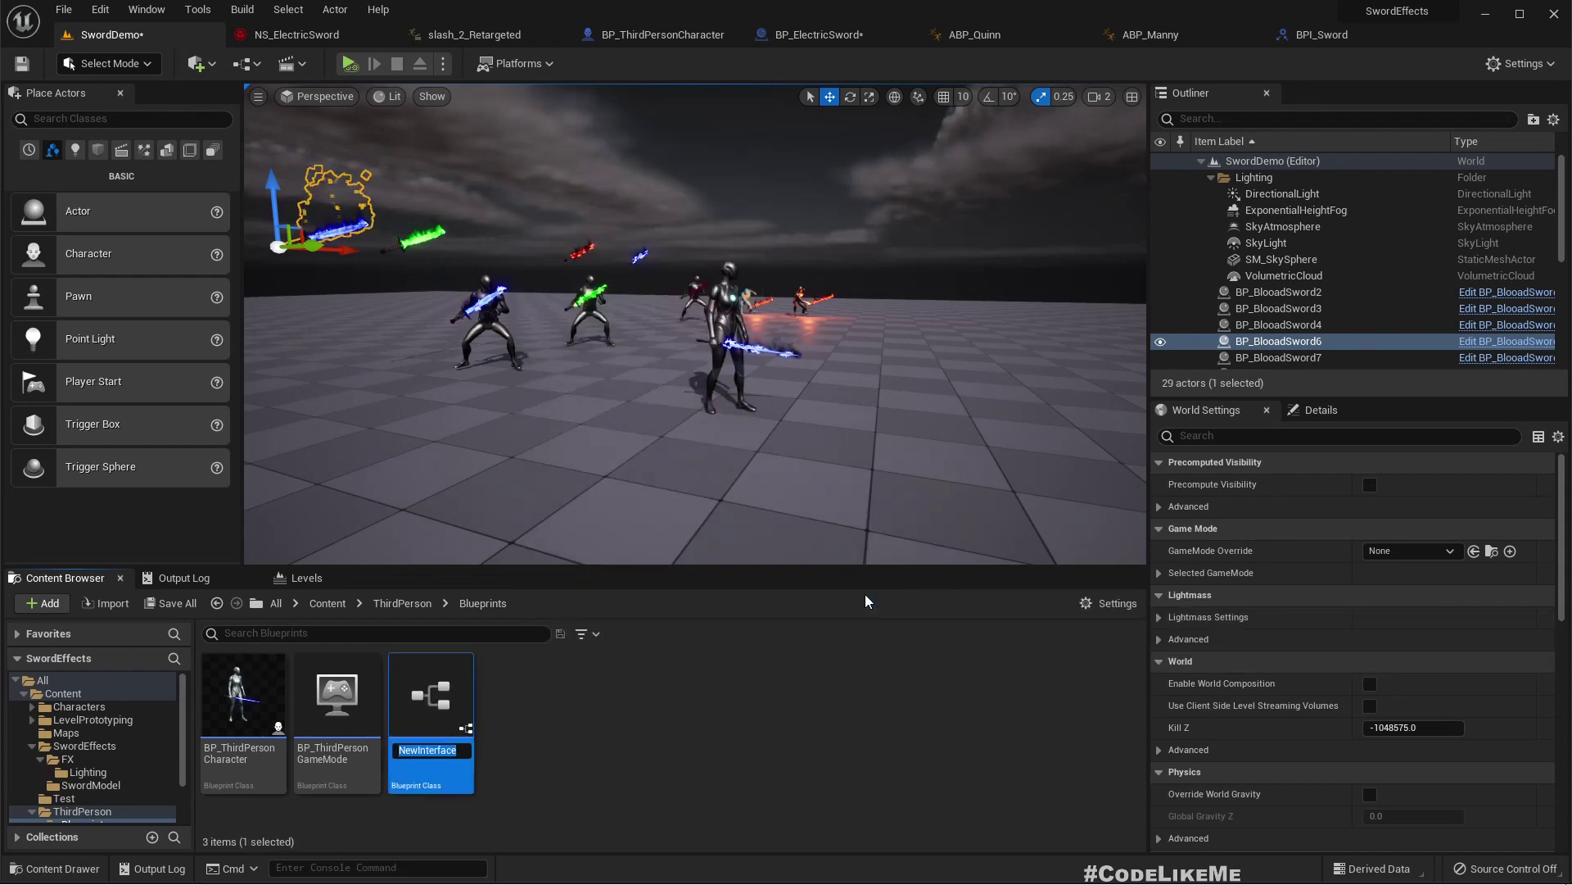
type("BPI_Character")
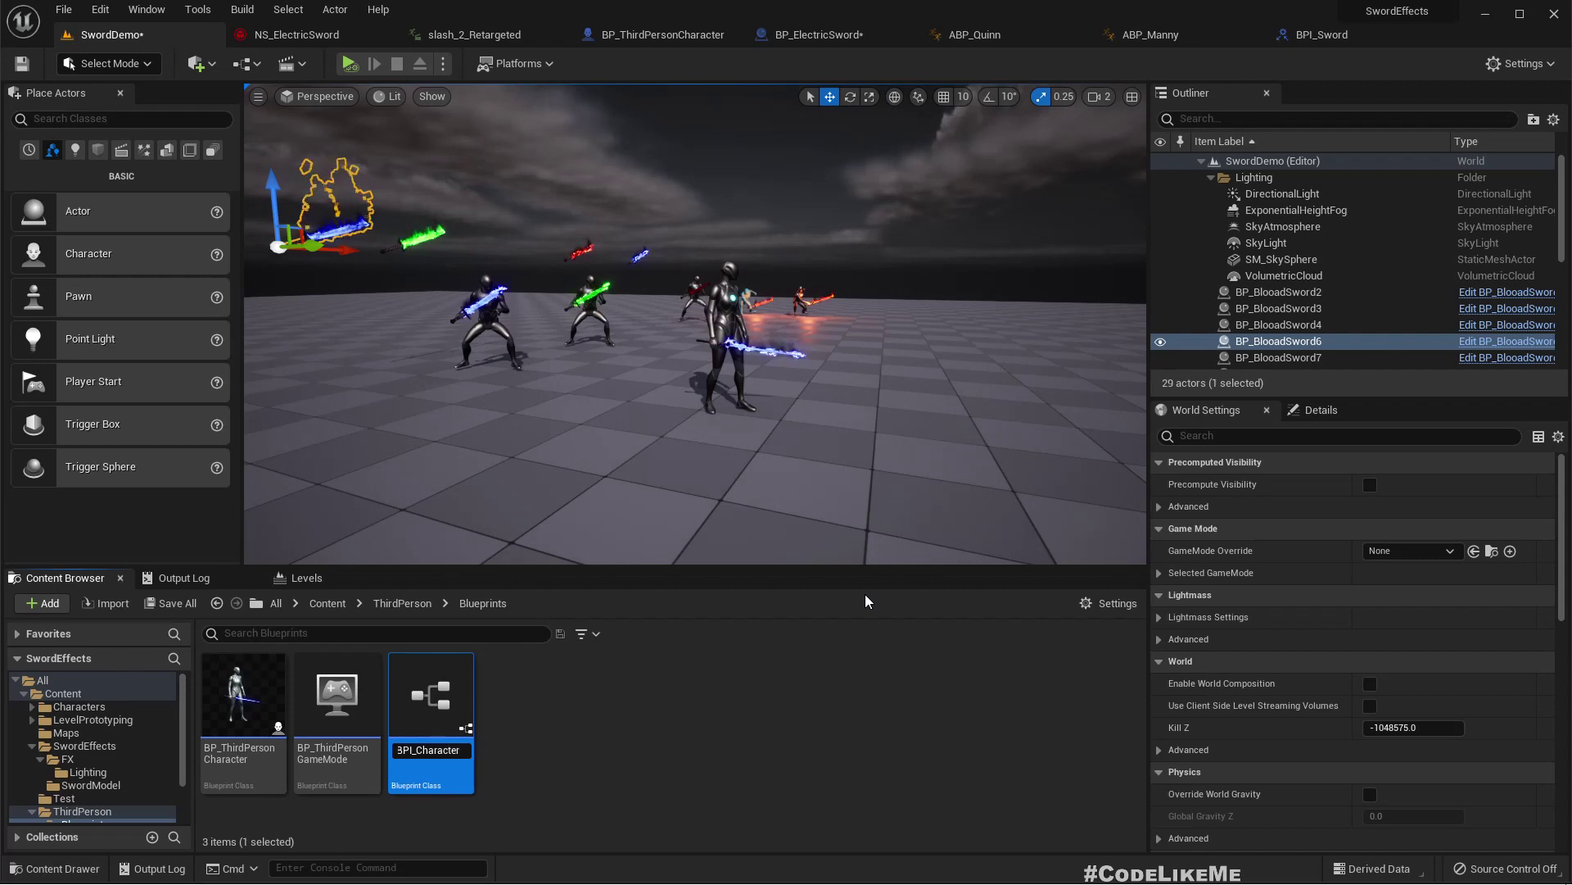
key("Return")
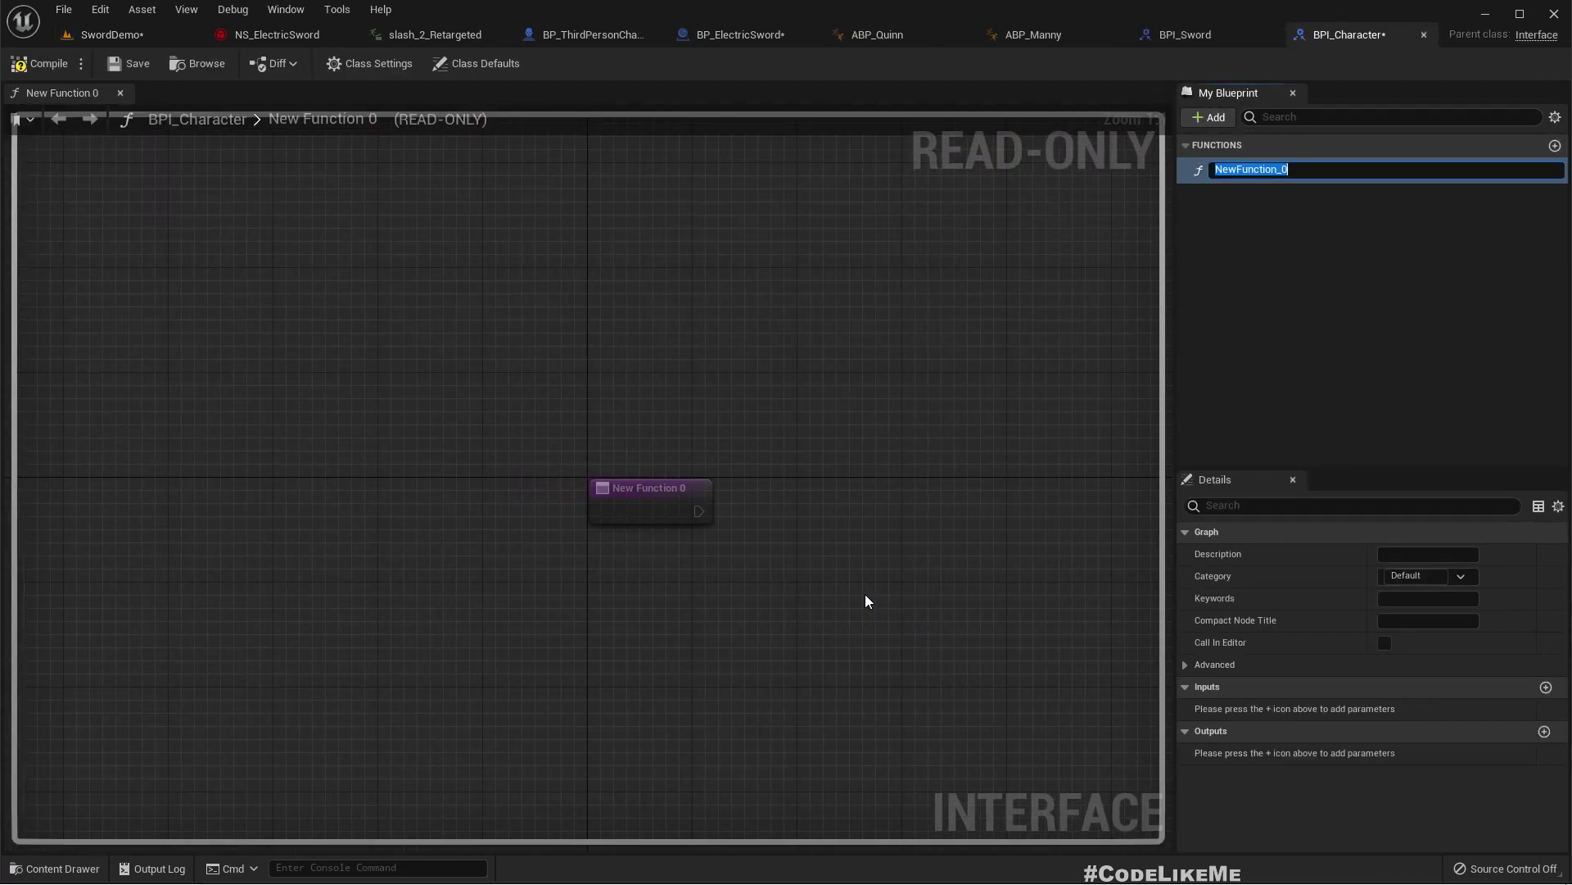
Rename the new function in BPI_Character to ChSetTrailDensity
key("Return")
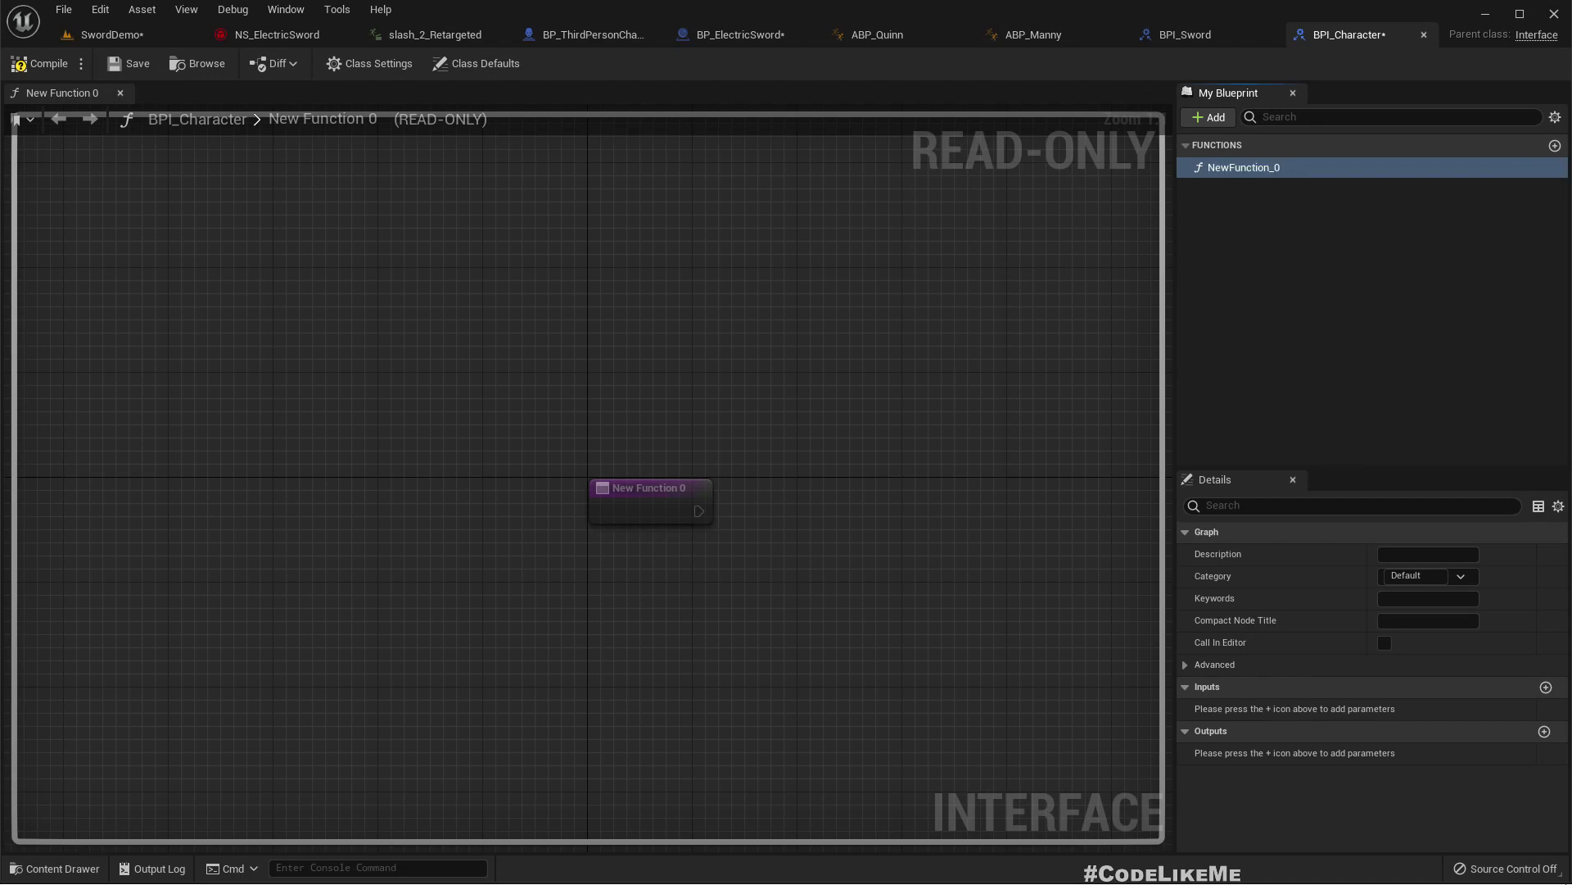
left_click(1283, 170)
type("SetTrailDens")
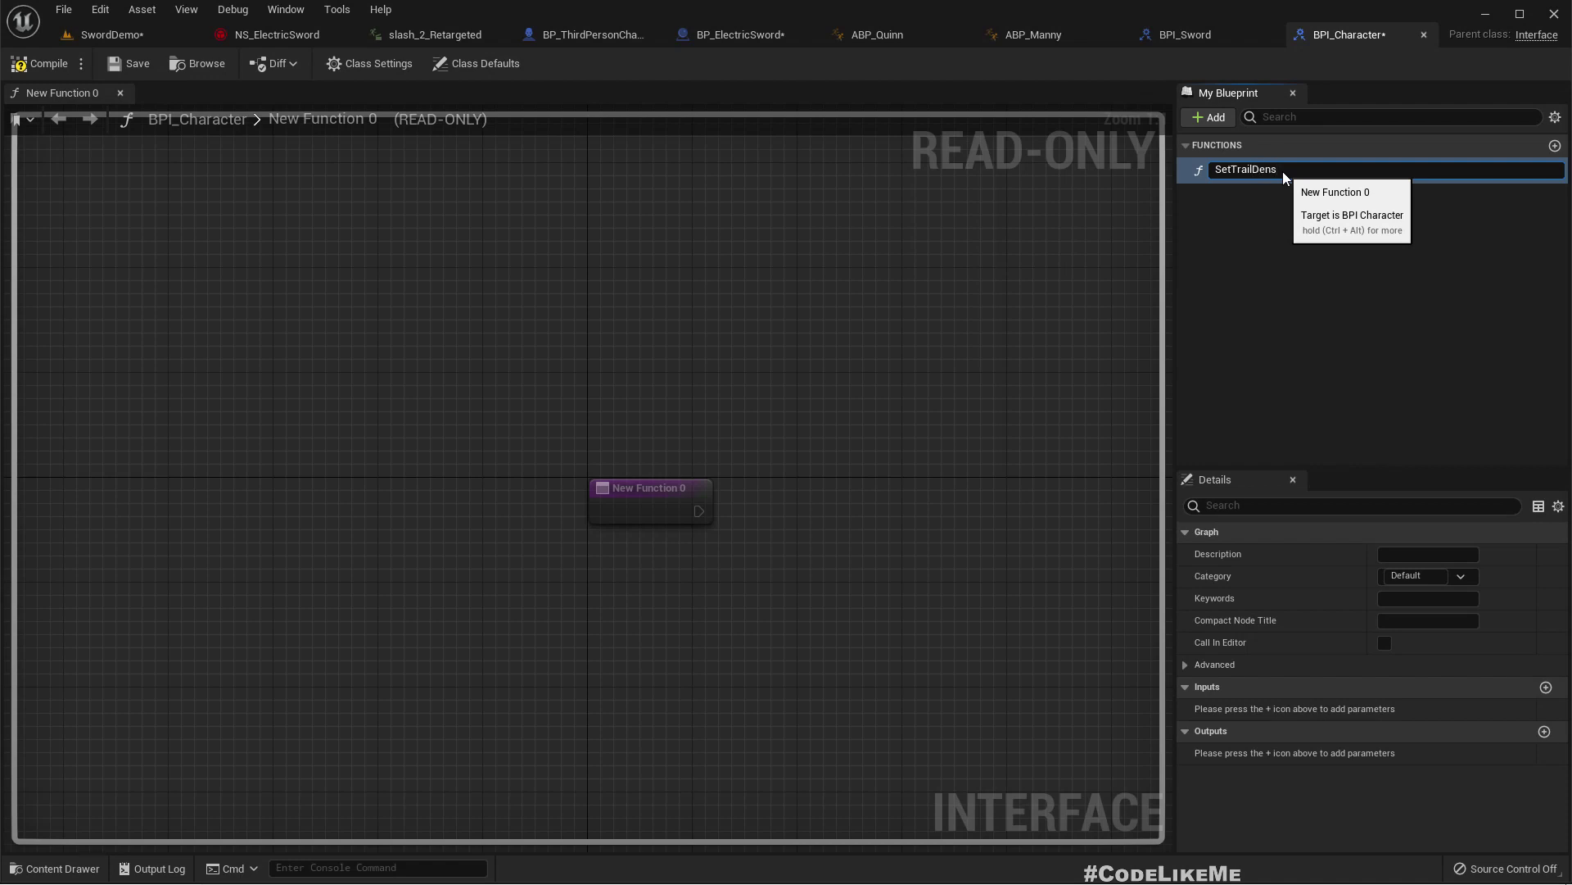
type("ity")
key("Return")
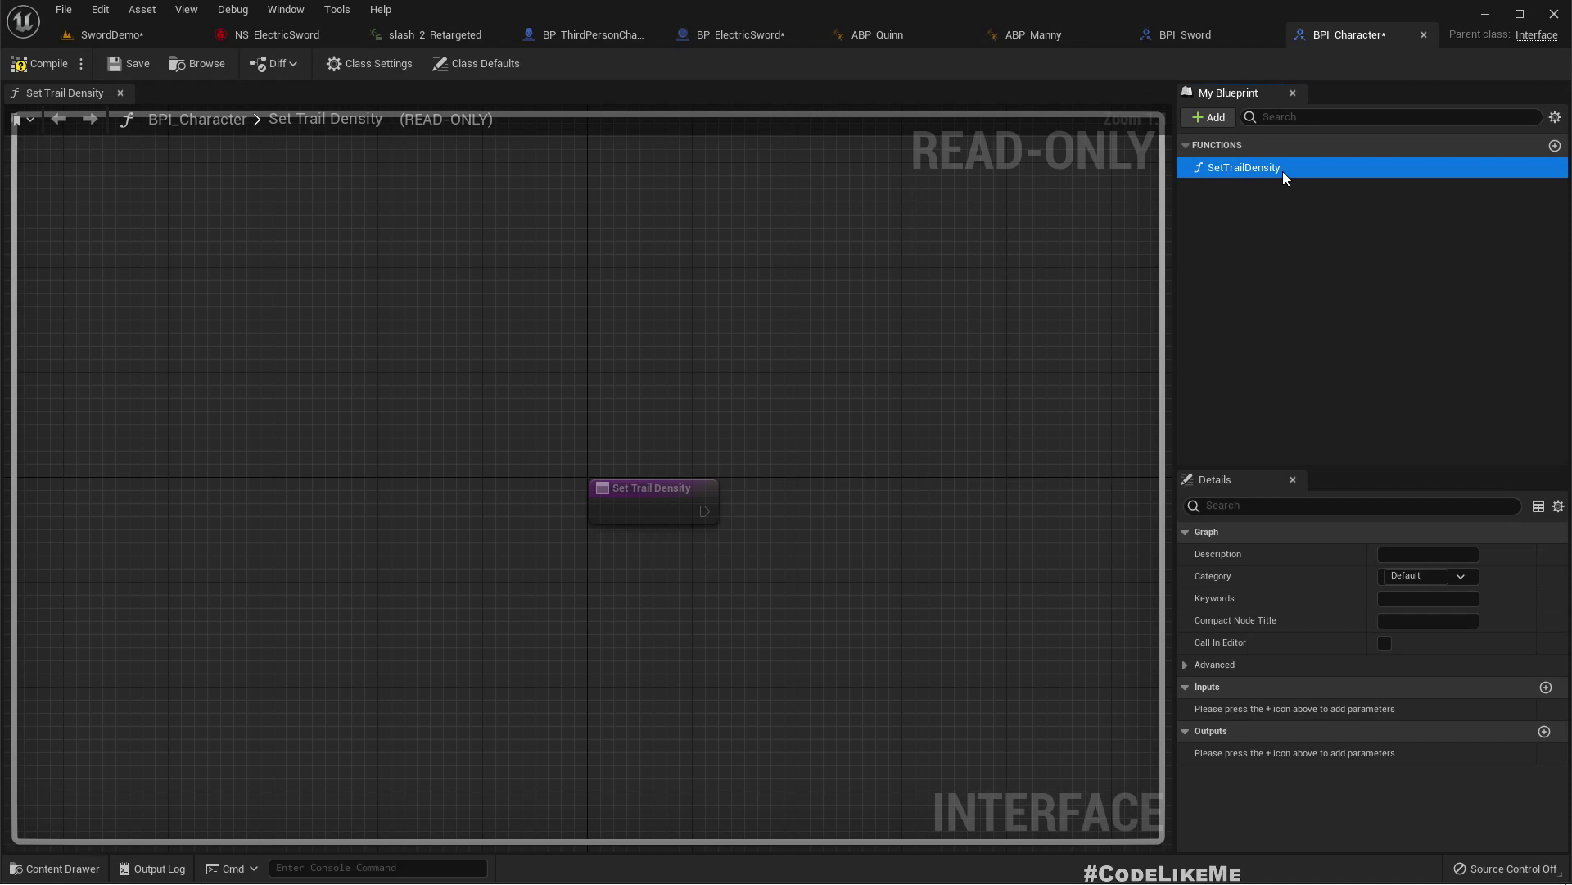
left_click(1306, 170)
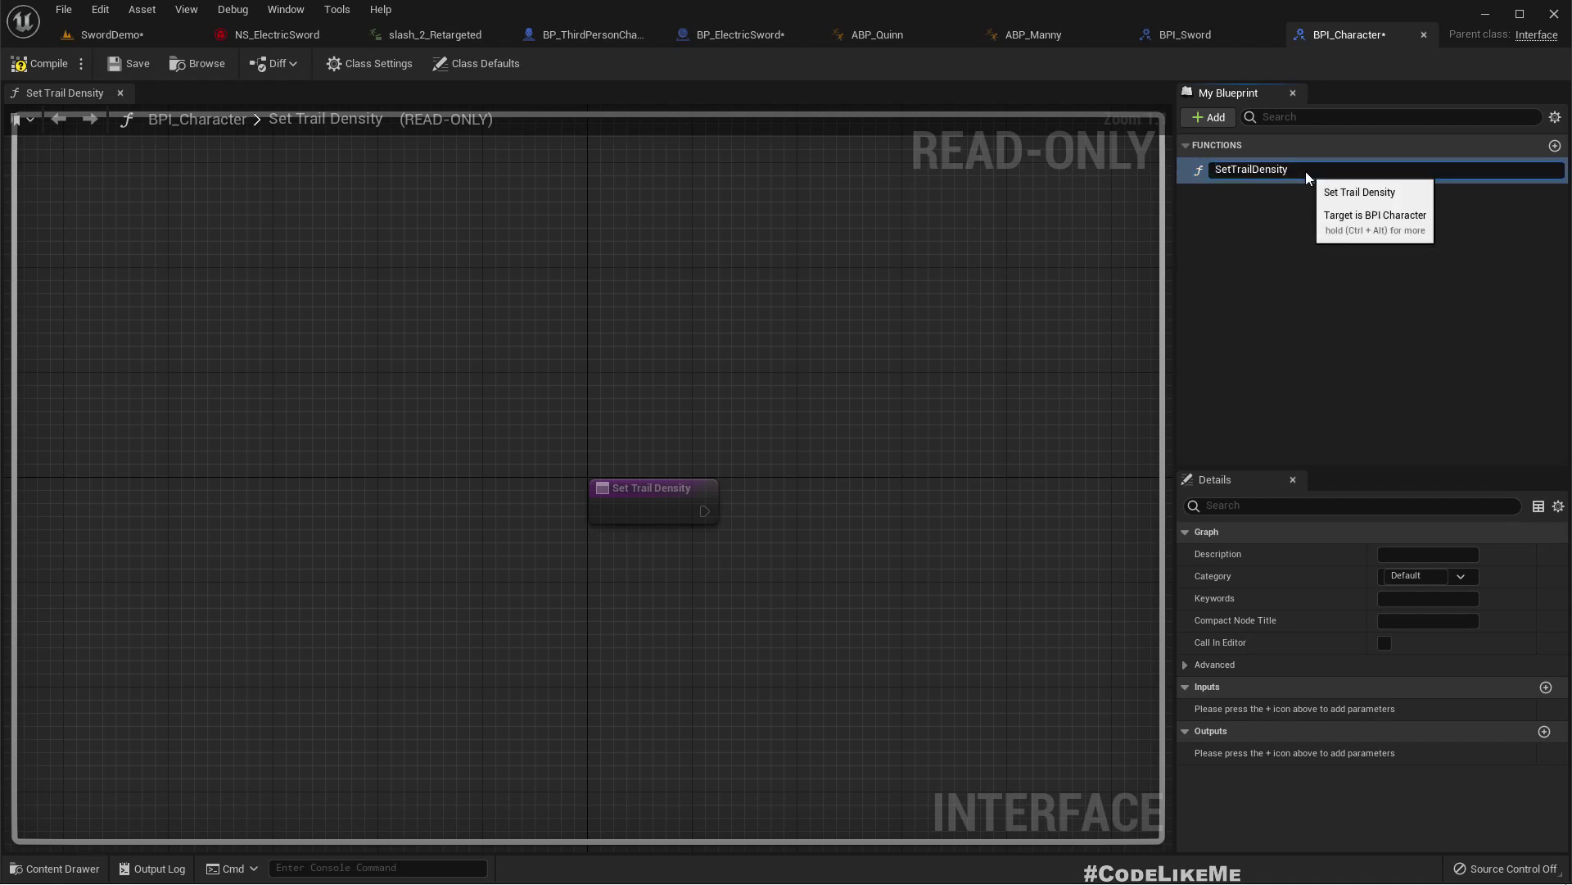
type("Ch")
key("Return")
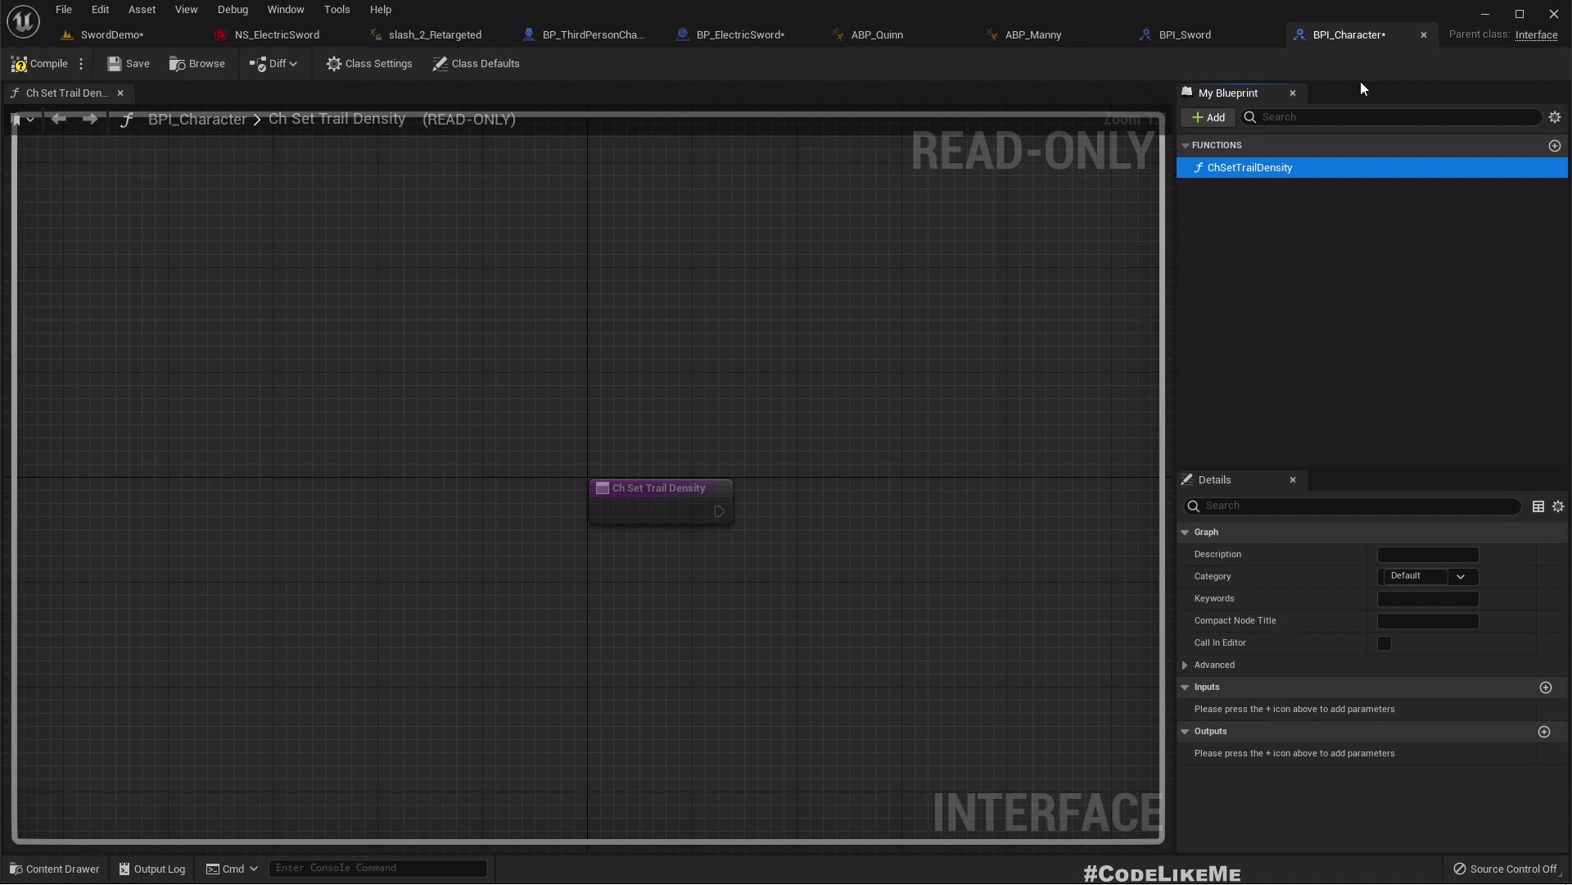
Add an Integer input named Density to the ChSetTrailDensity function and compile the interface
left_click(1547, 688)
left_click(1429, 709)
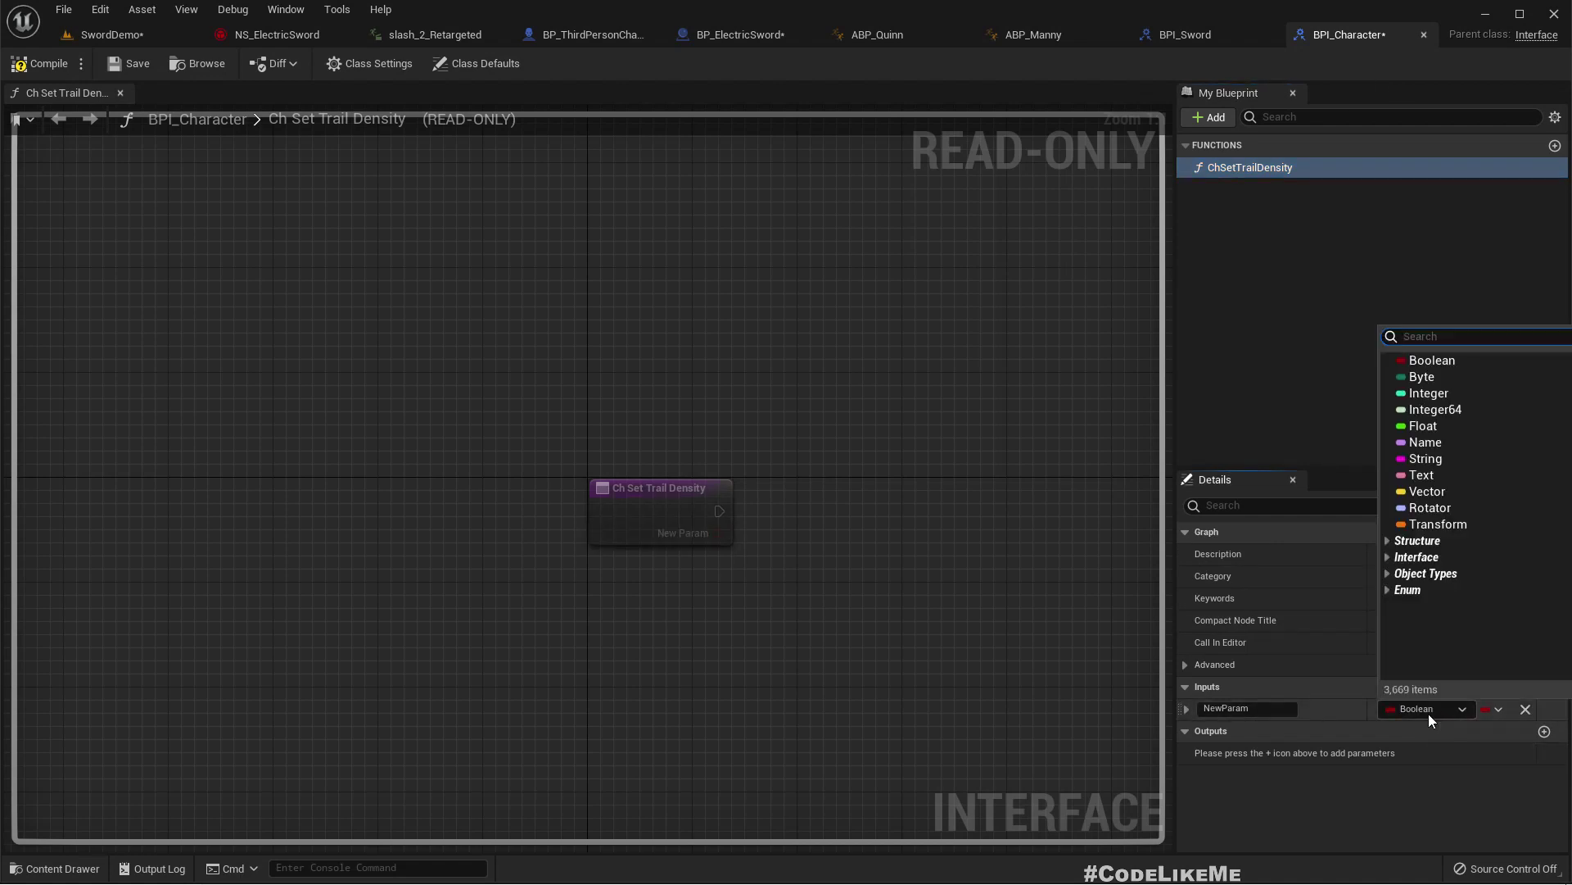
left_click(1444, 394)
left_click(1277, 709)
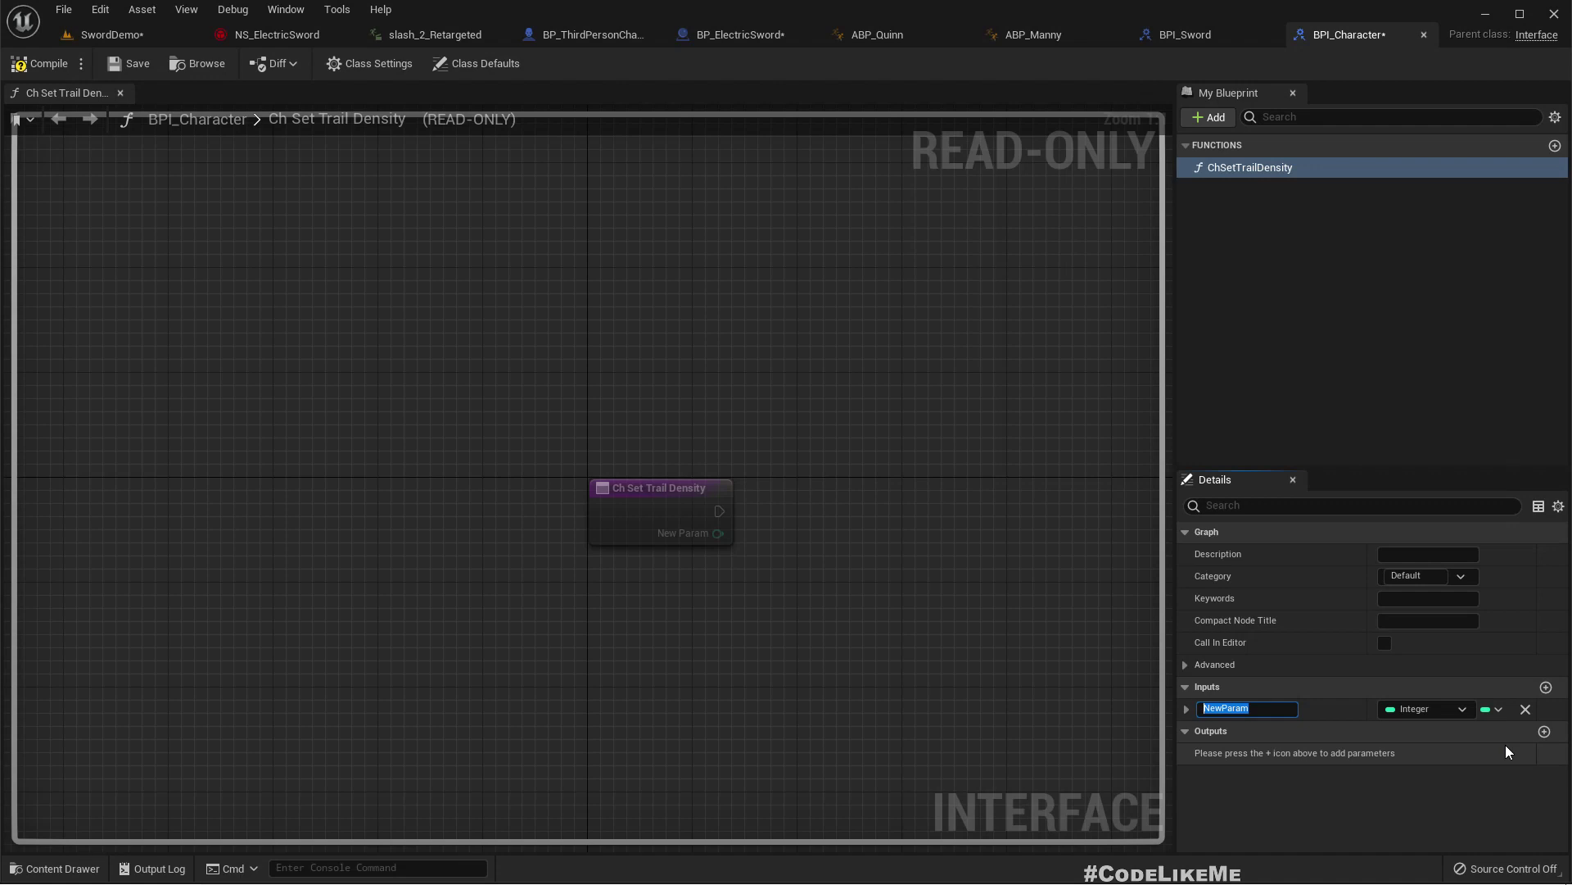
type("de")
key("Delete")
type("Density")
key("Return")
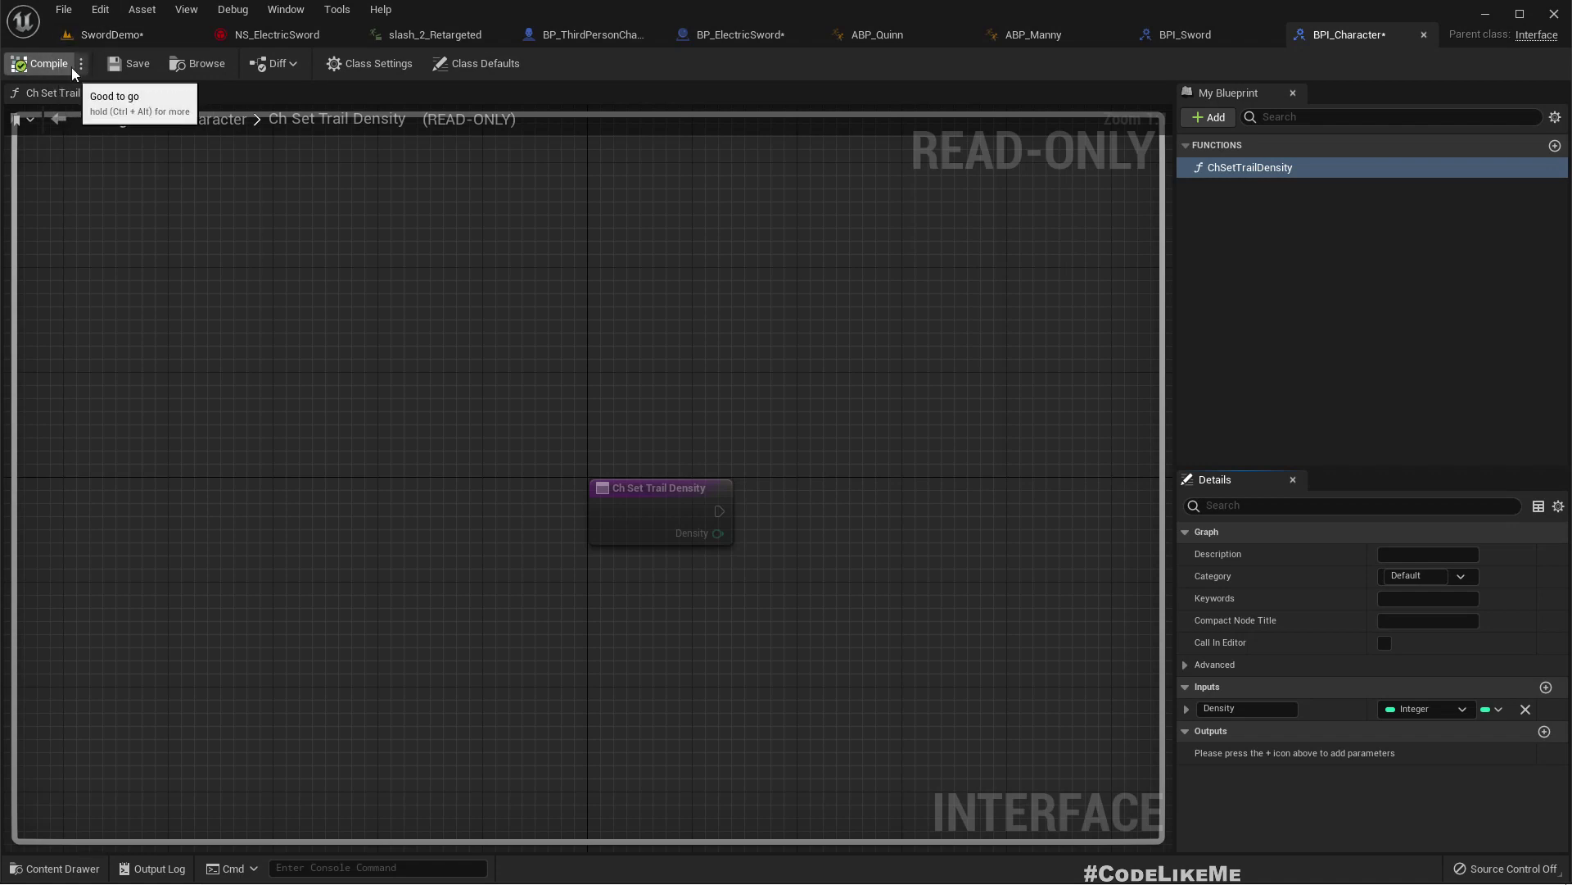
left_click(41, 63)
Implement the BPI_Character interface in BP_ThirdPersonCharacter, compile, and add its Ch Set Trail Density event to the event graph
left_click(568, 33)
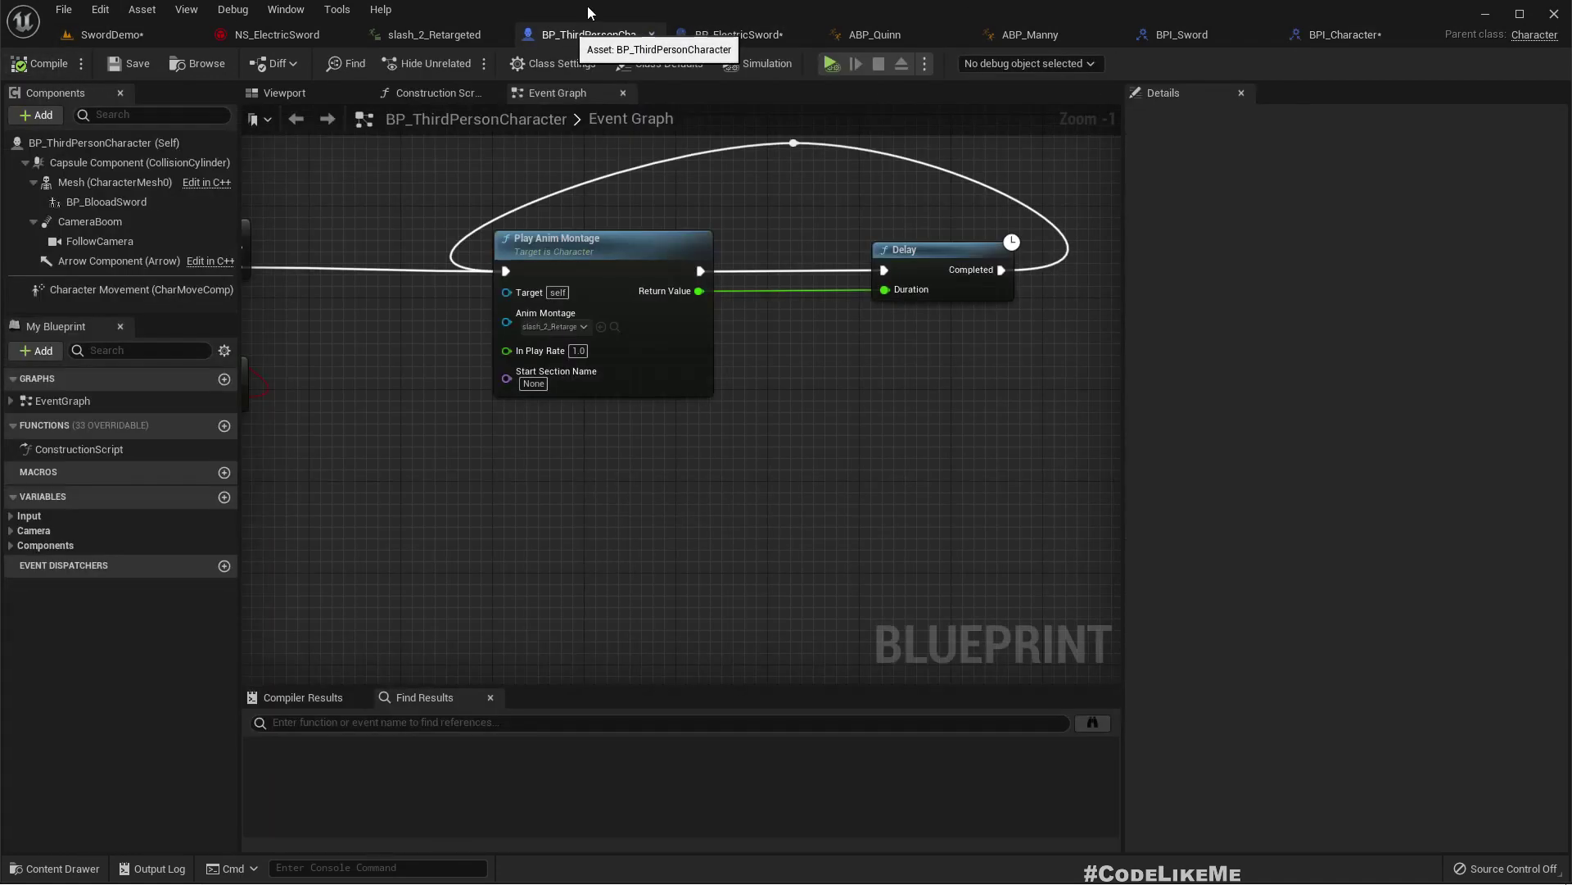
left_click(554, 64)
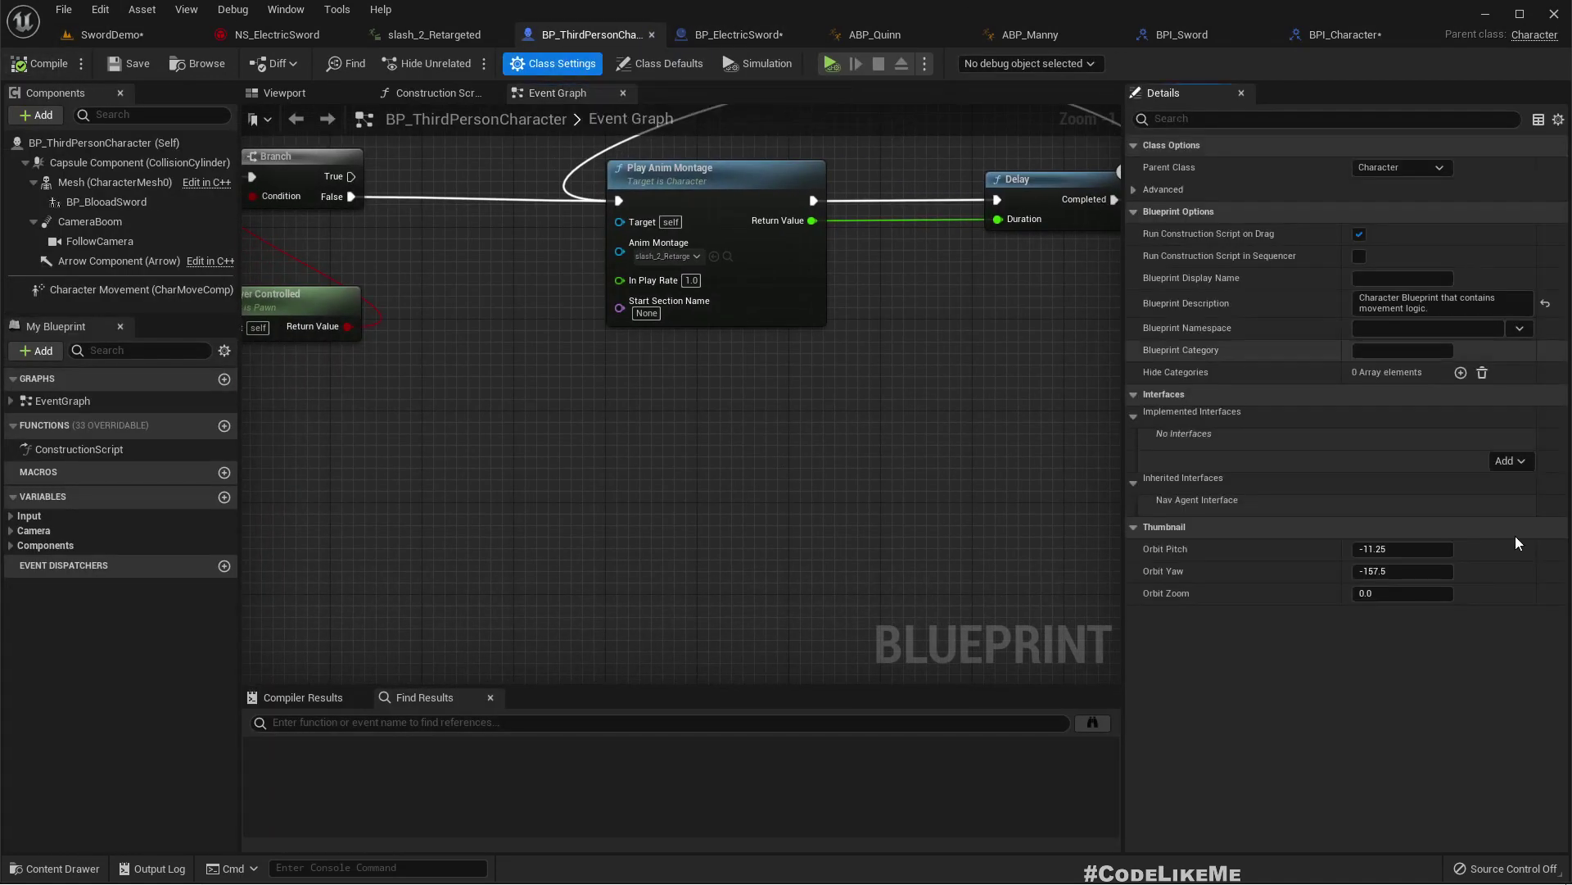
left_click(1513, 461)
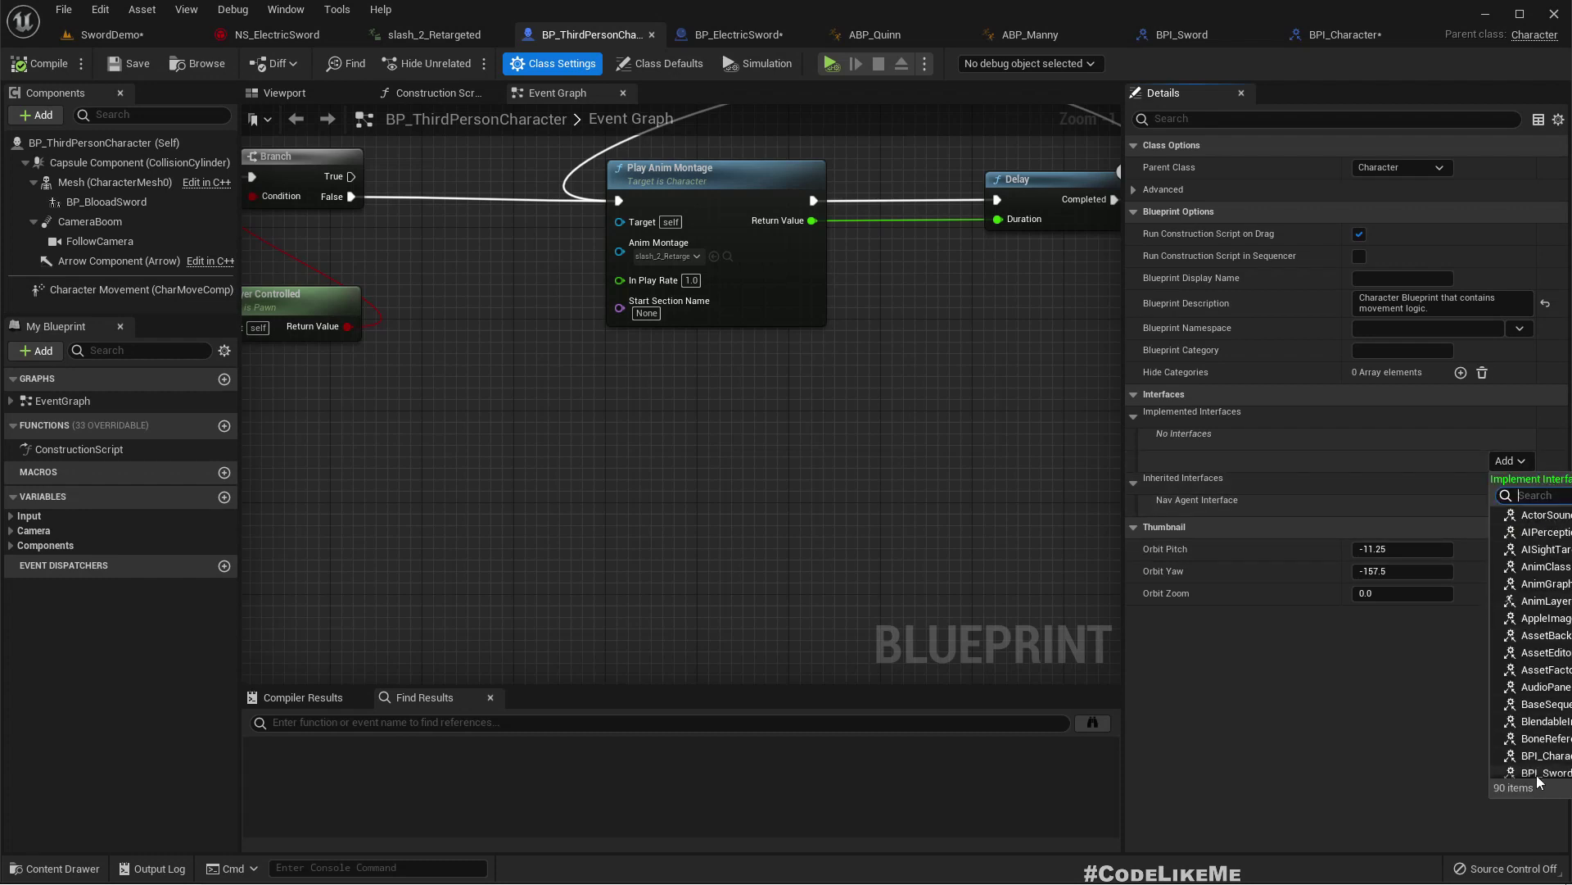
left_click(1544, 755)
scroll(770, 422, "down", 5)
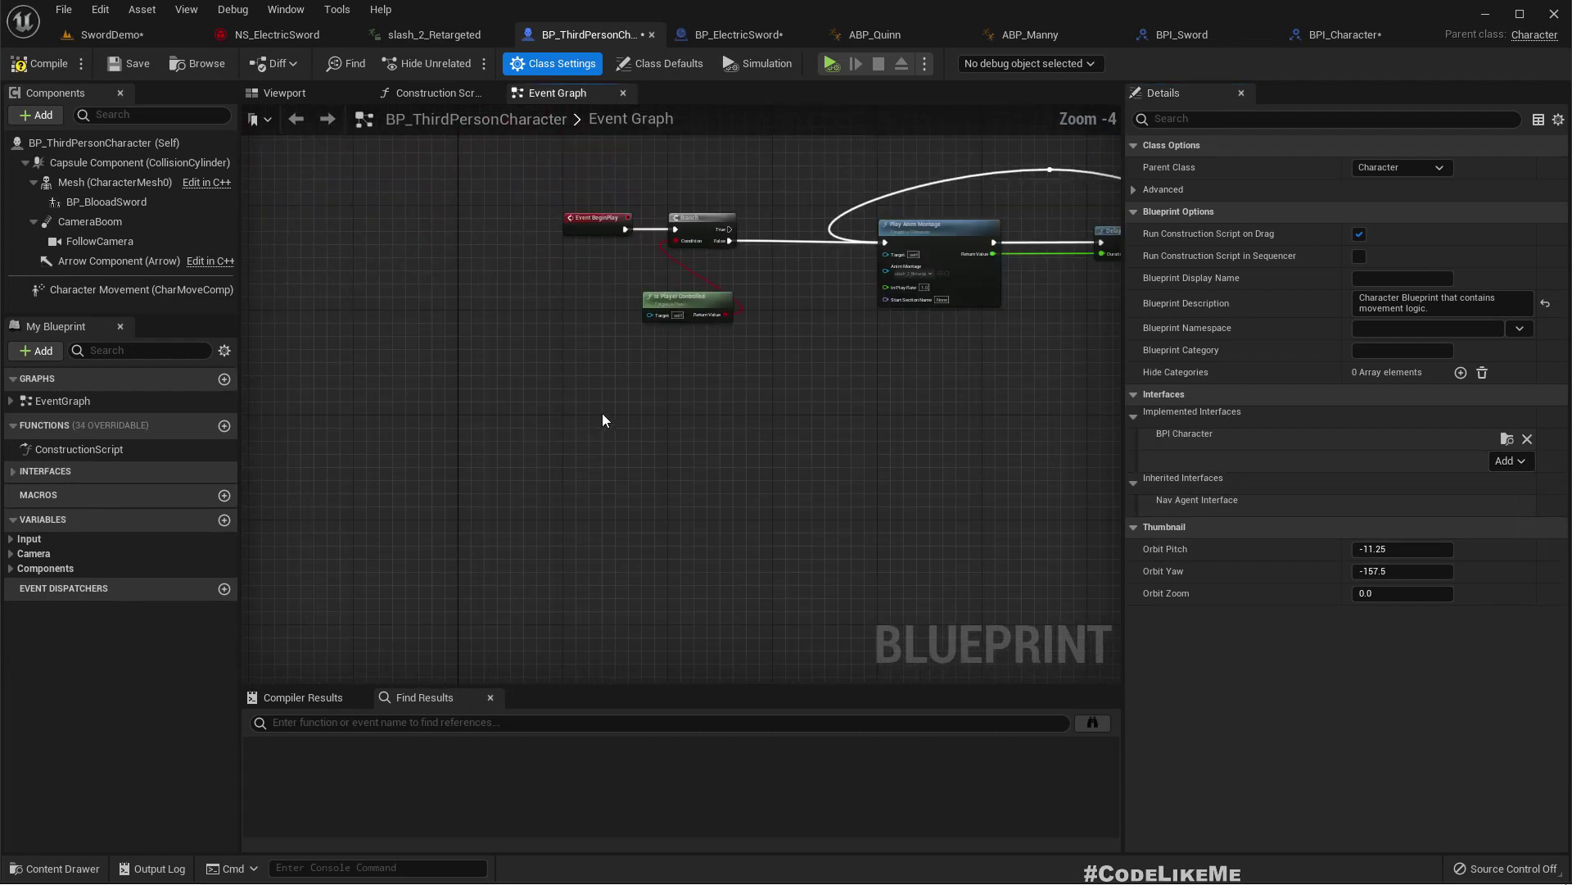
right_click(588, 411)
left_click(38, 64)
left_click(13, 472)
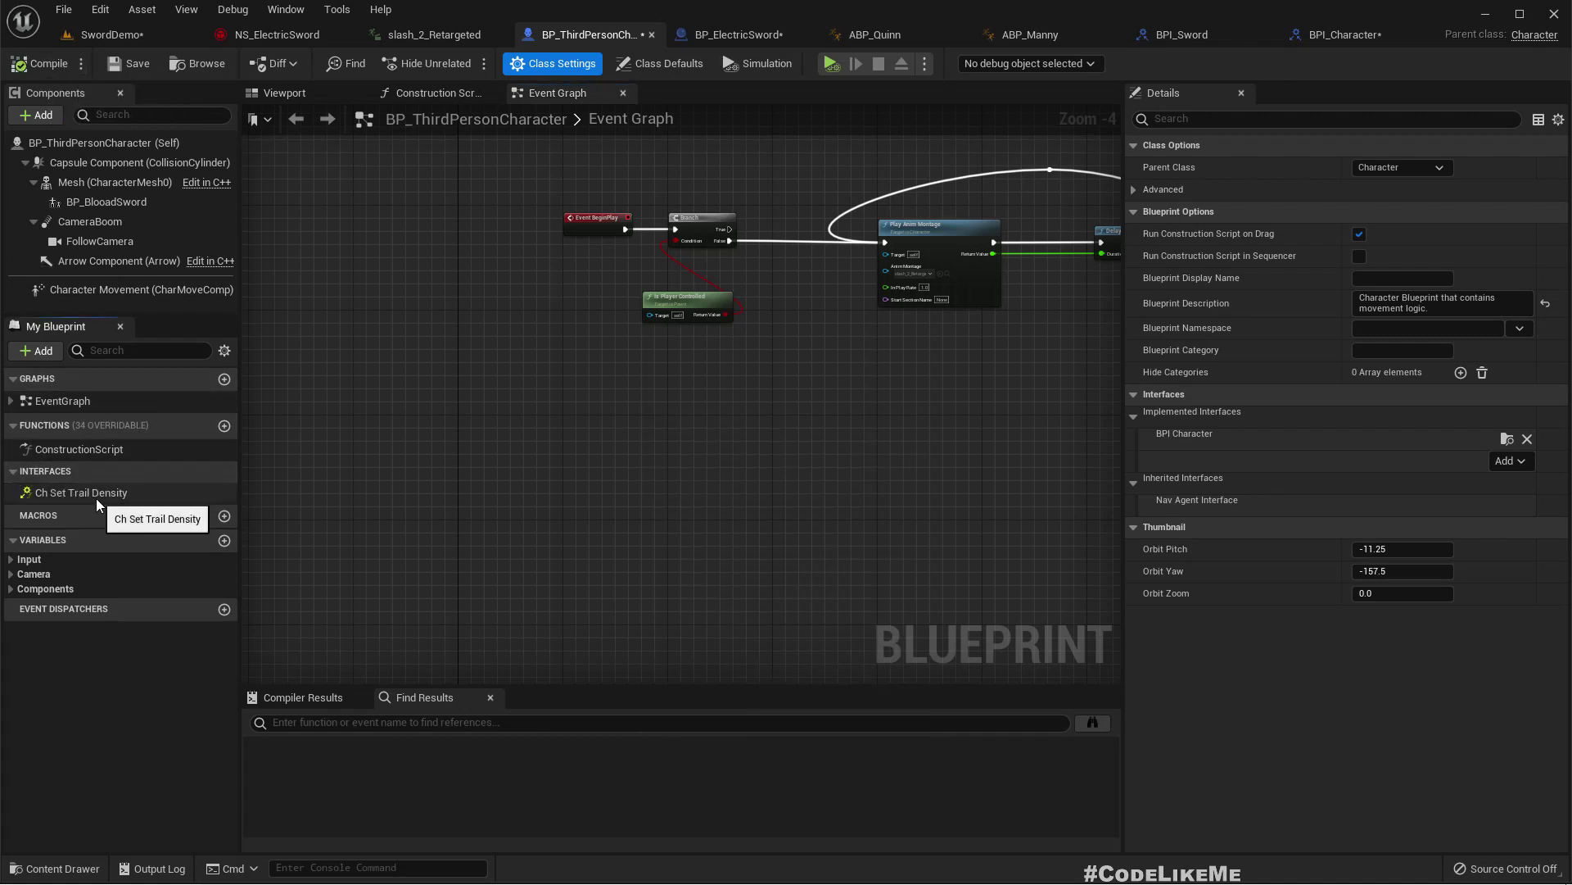
double_click(81, 492)
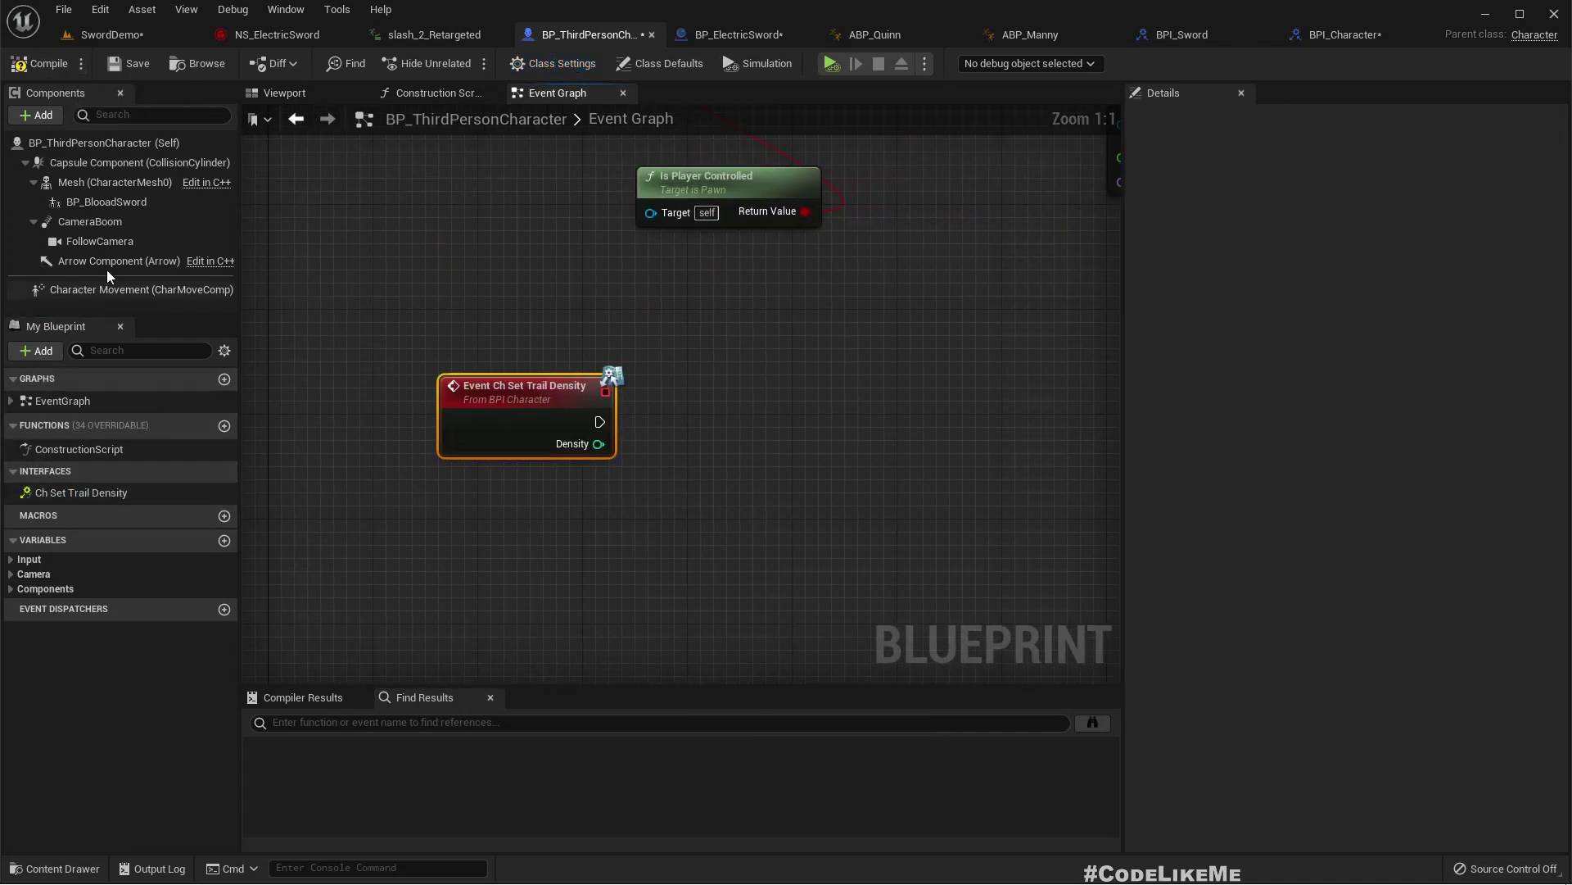
Add a BP_BlooadSword component reference below the event and get its Child Actor
left_click_drag(103, 202, 578, 504)
left_click_drag(672, 520, 749, 534)
type("get child")
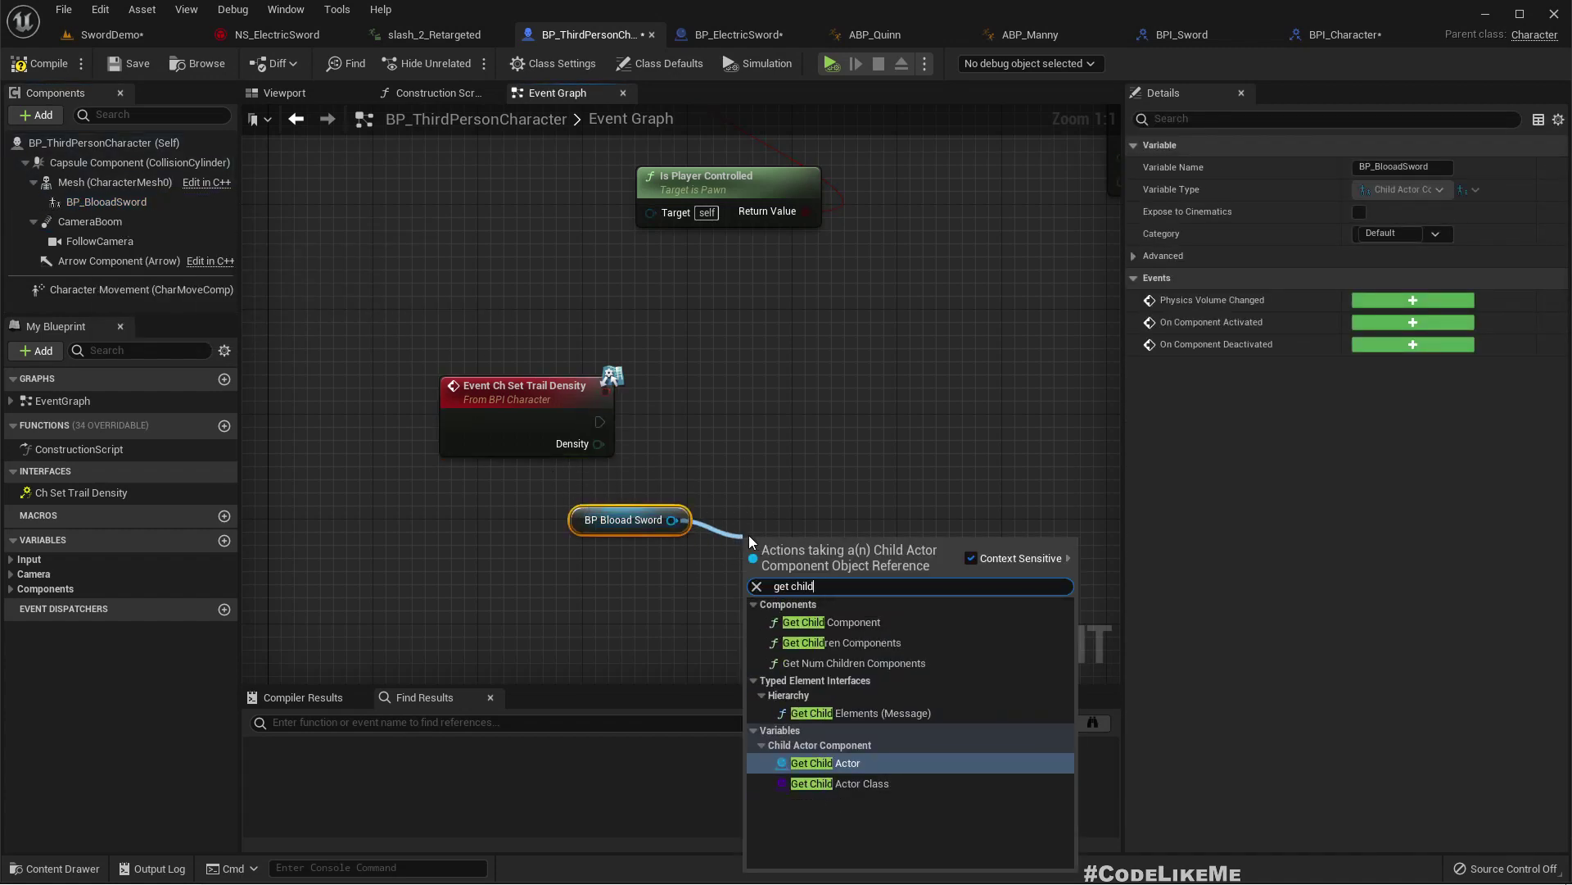
key("Return")
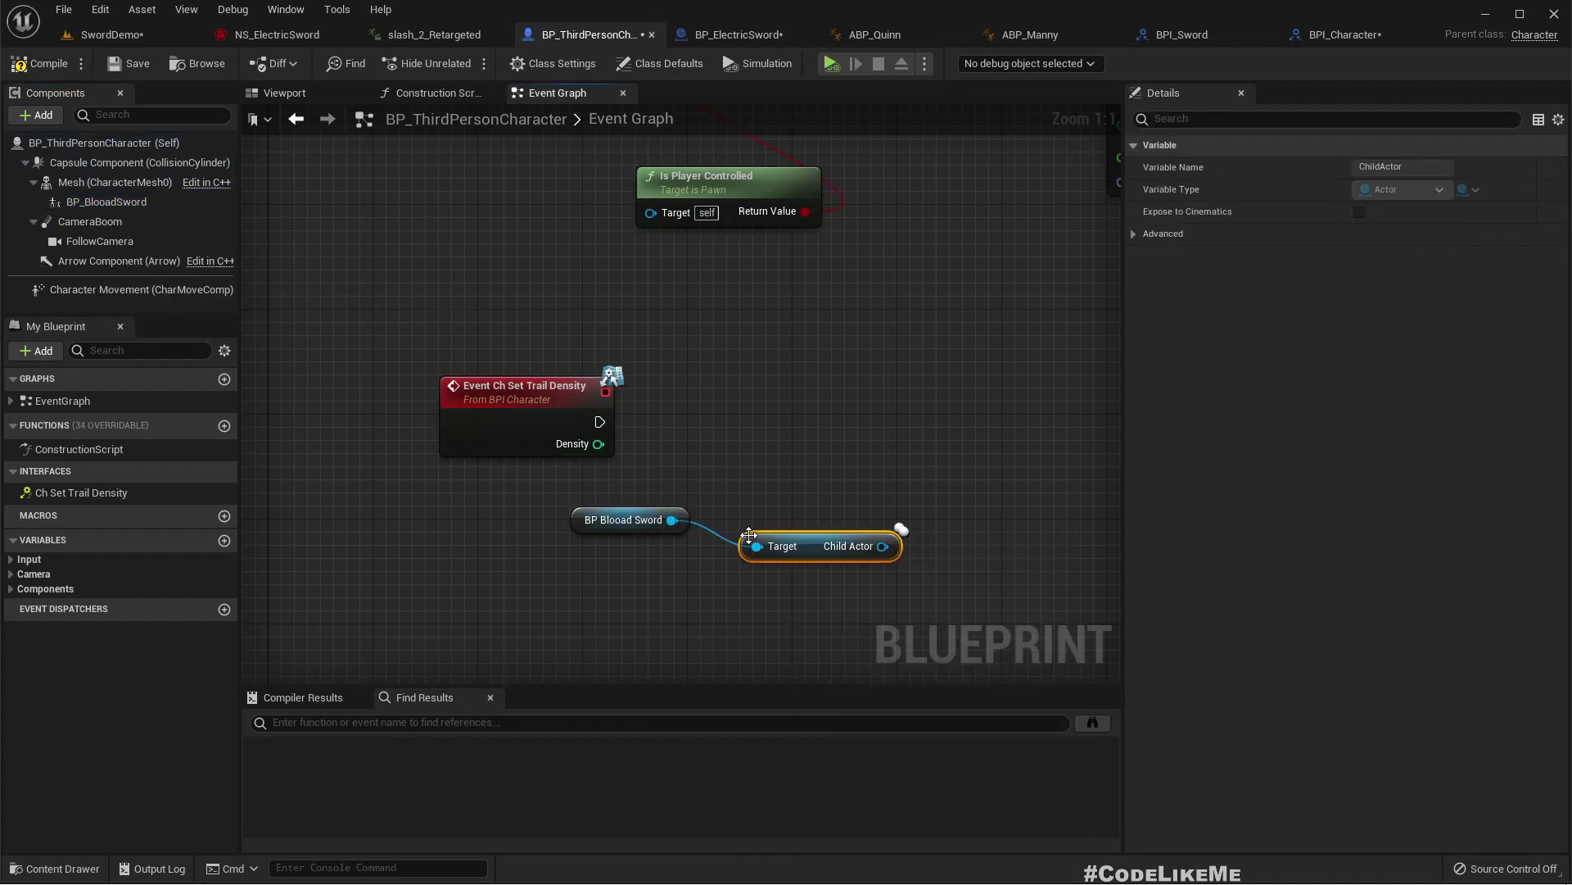
Call BPI_Sword's Set Trail Density message on the Child Actor, wiring in the event's execution and Density outputs and aligning the node
left_click_drag(882, 546, 941, 484)
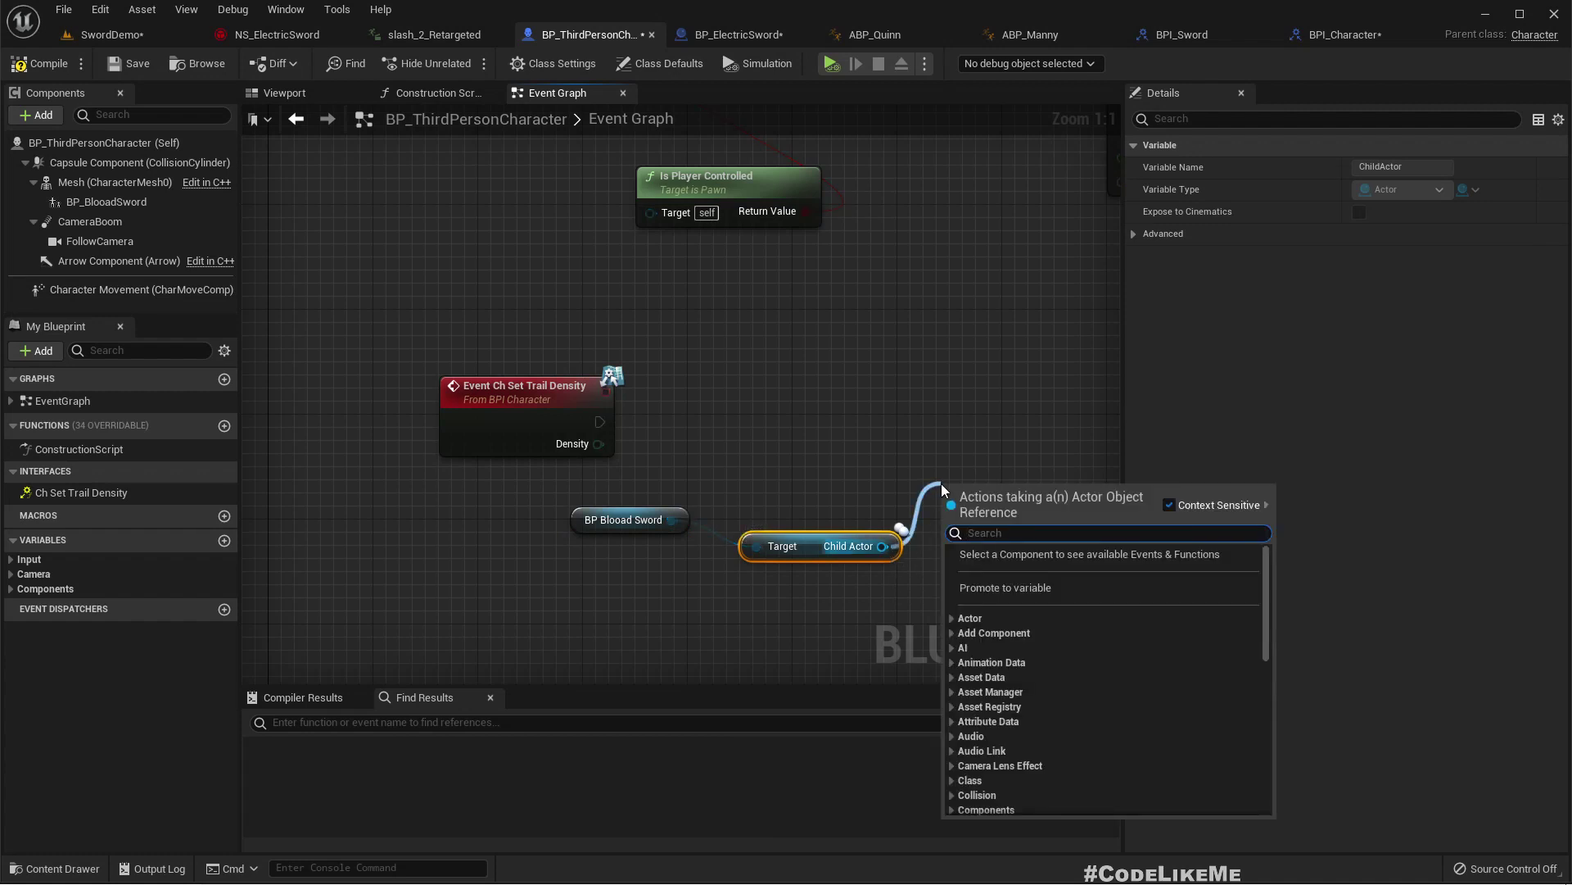
type("settra")
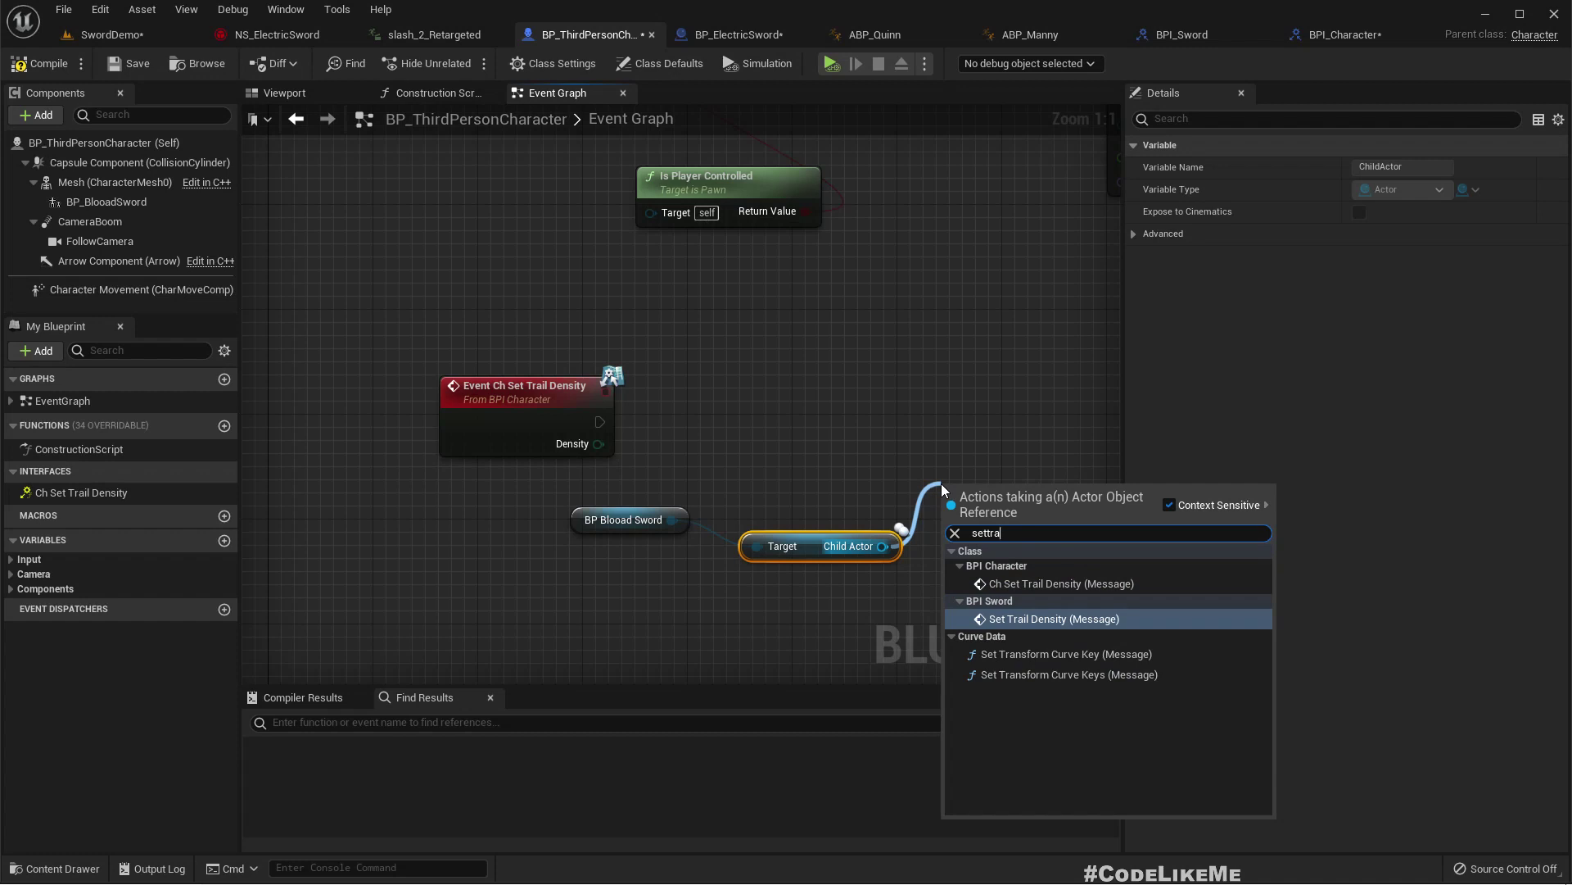
key("Return")
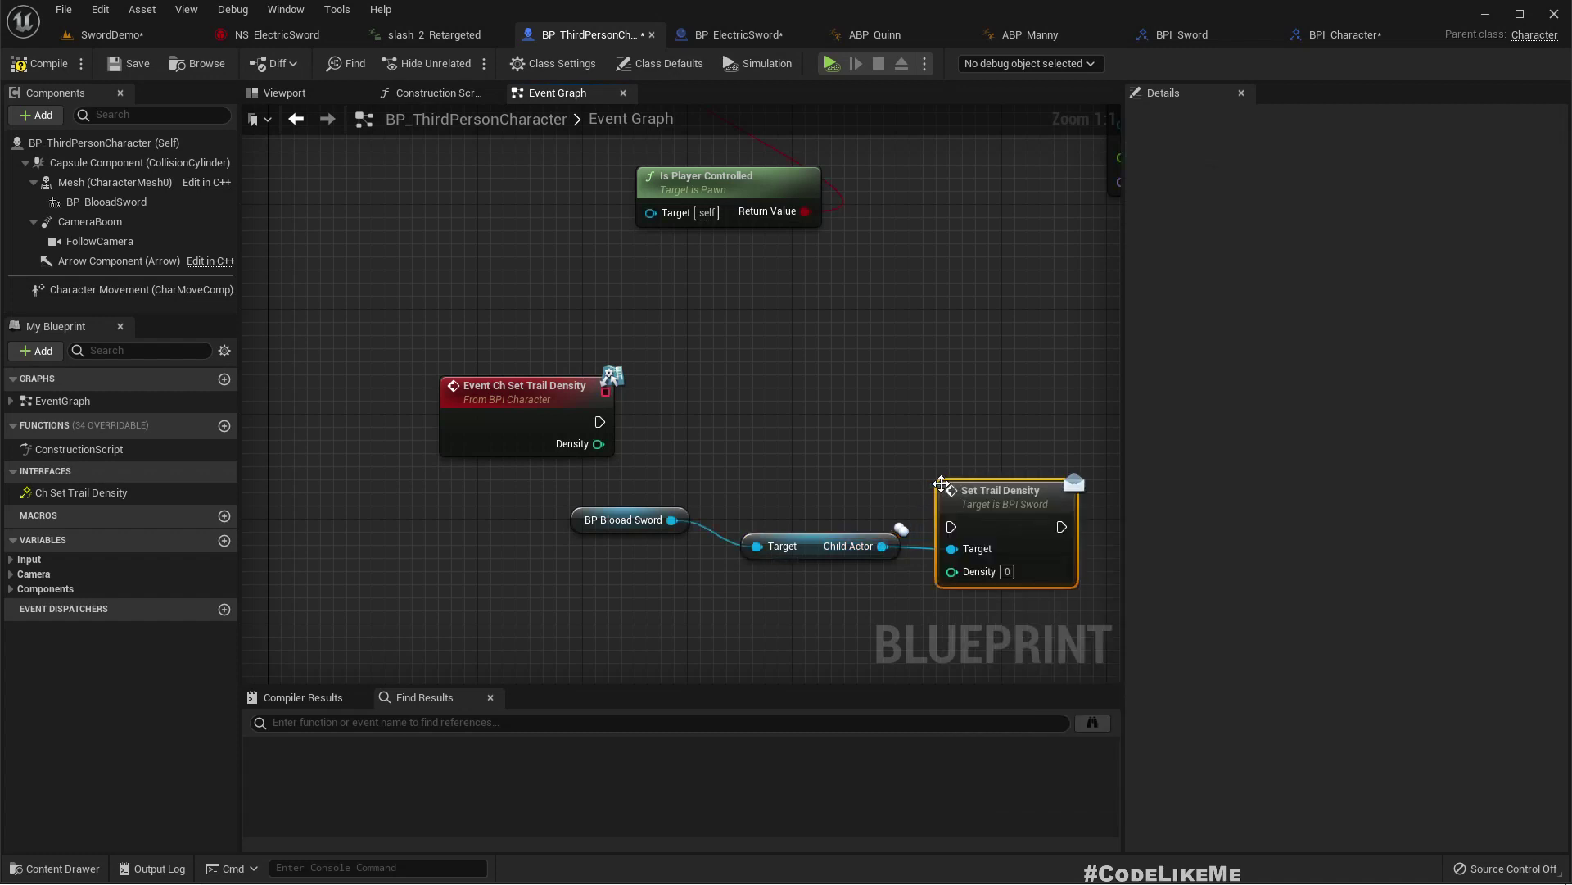
mouse_move(599, 443)
left_mouse_down()
mouse_move(952, 570)
mouse_move(599, 421)
left_mouse_up()
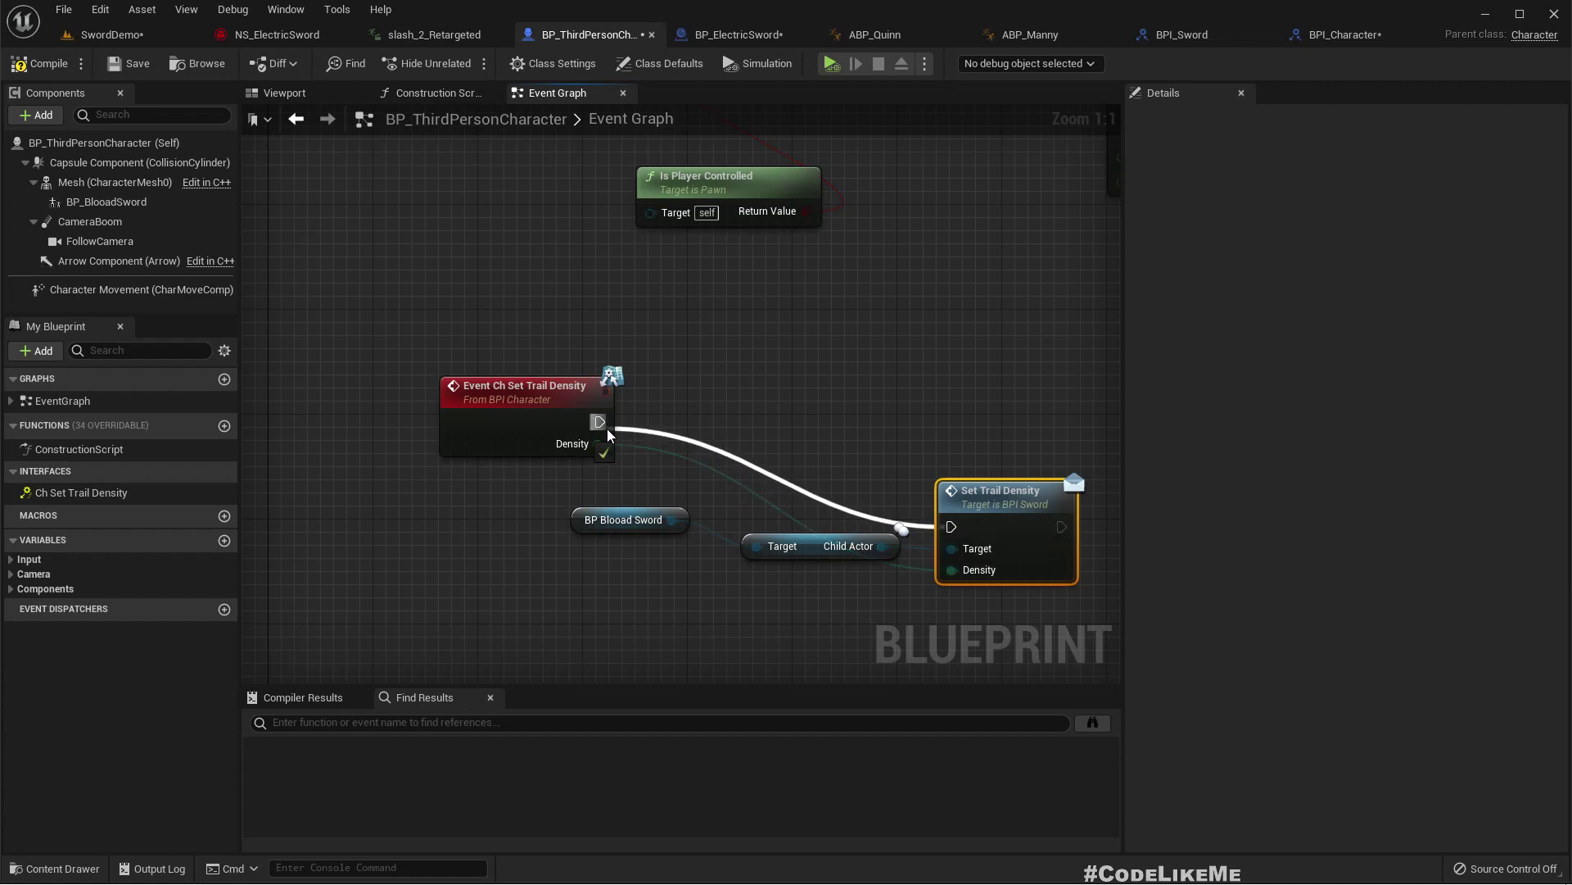
left_click_drag(992, 519, 1006, 415)
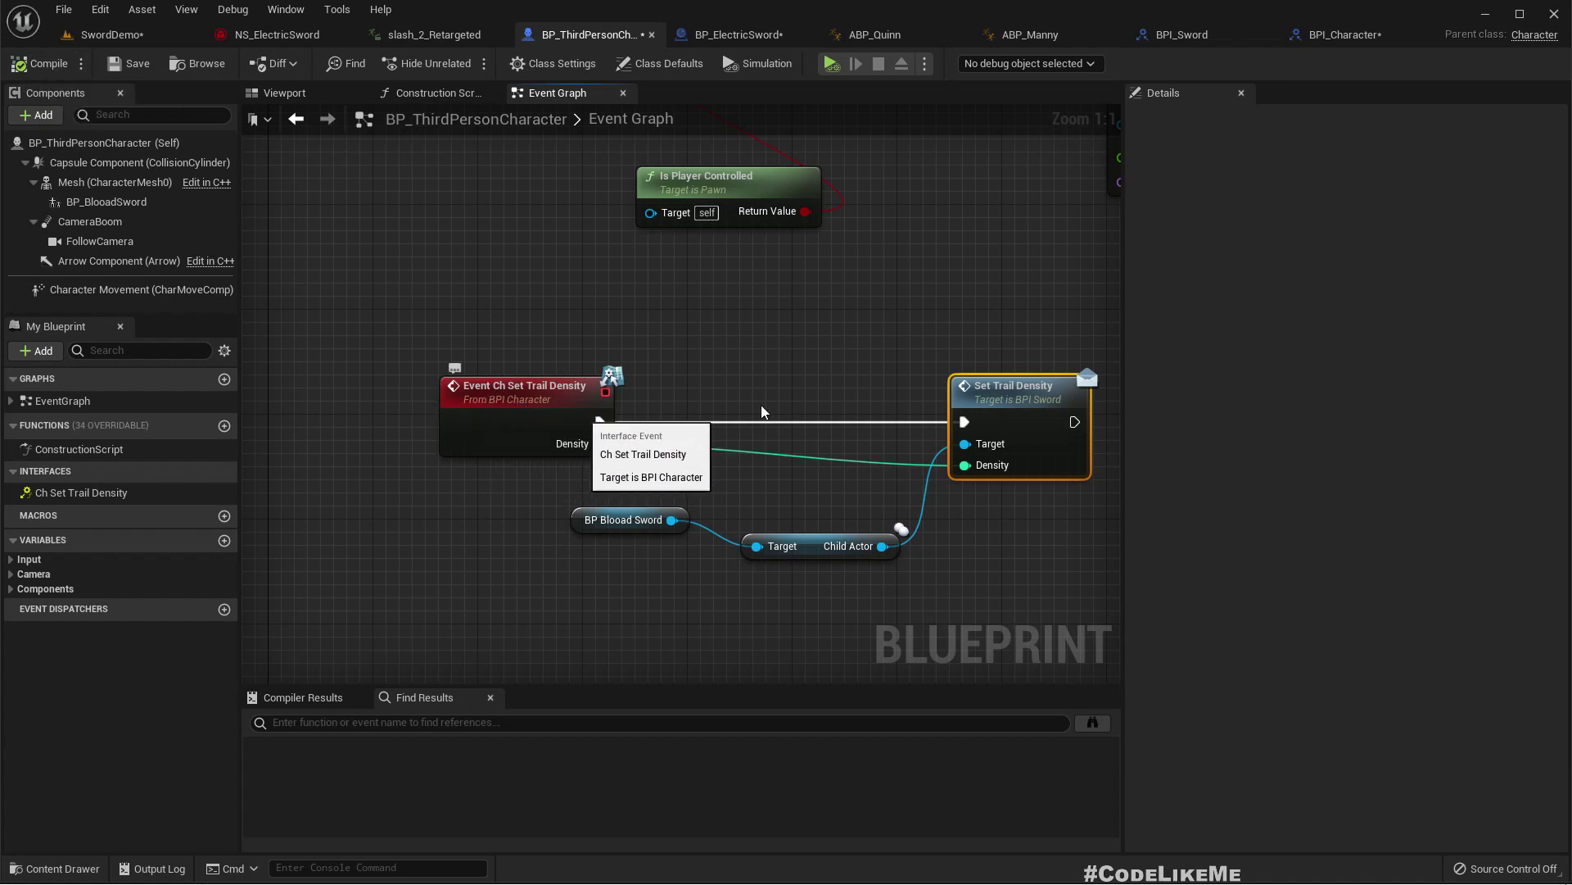
right_click_drag(1069, 313, 913, 325)
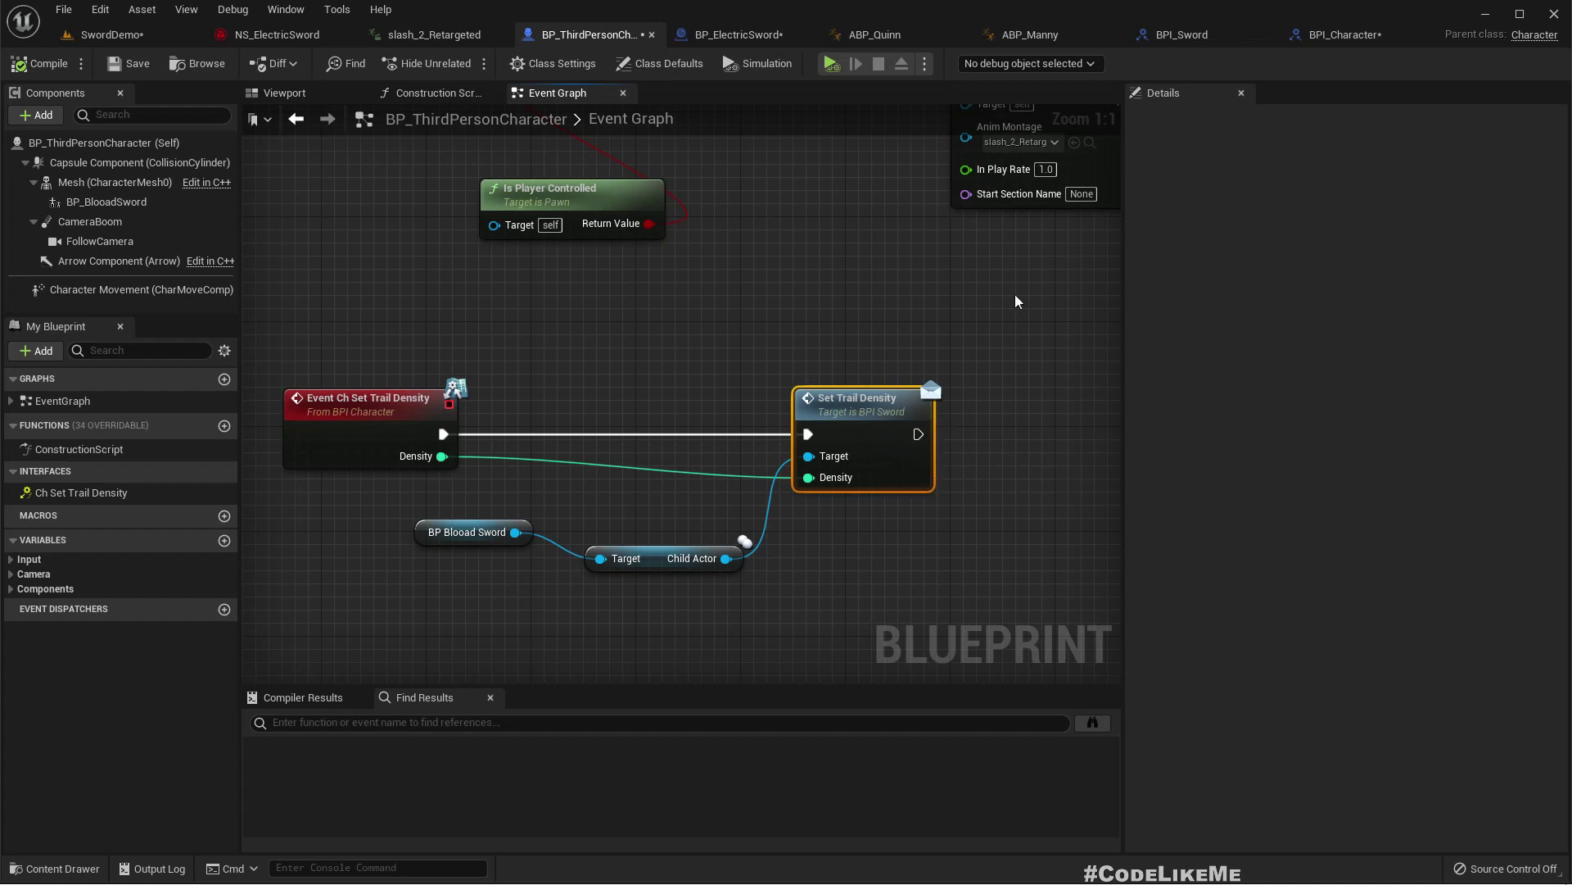
Add a Try Get Pawn Owner node beside the trail notify events in ABP_Manny's event graph
left_click(1030, 34)
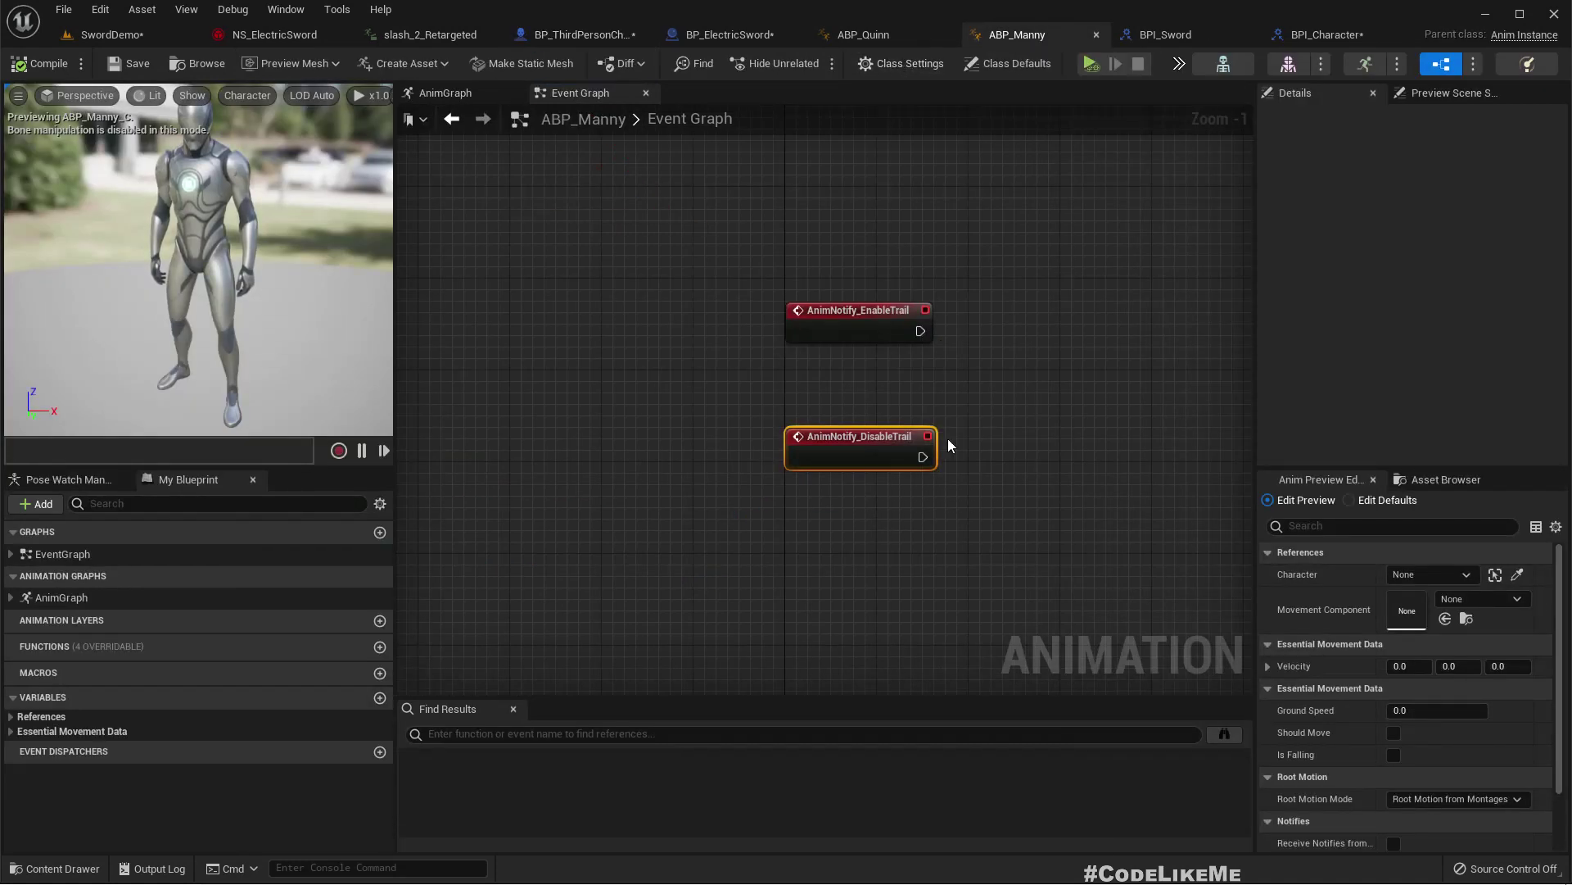
right_click(981, 370)
type("ge")
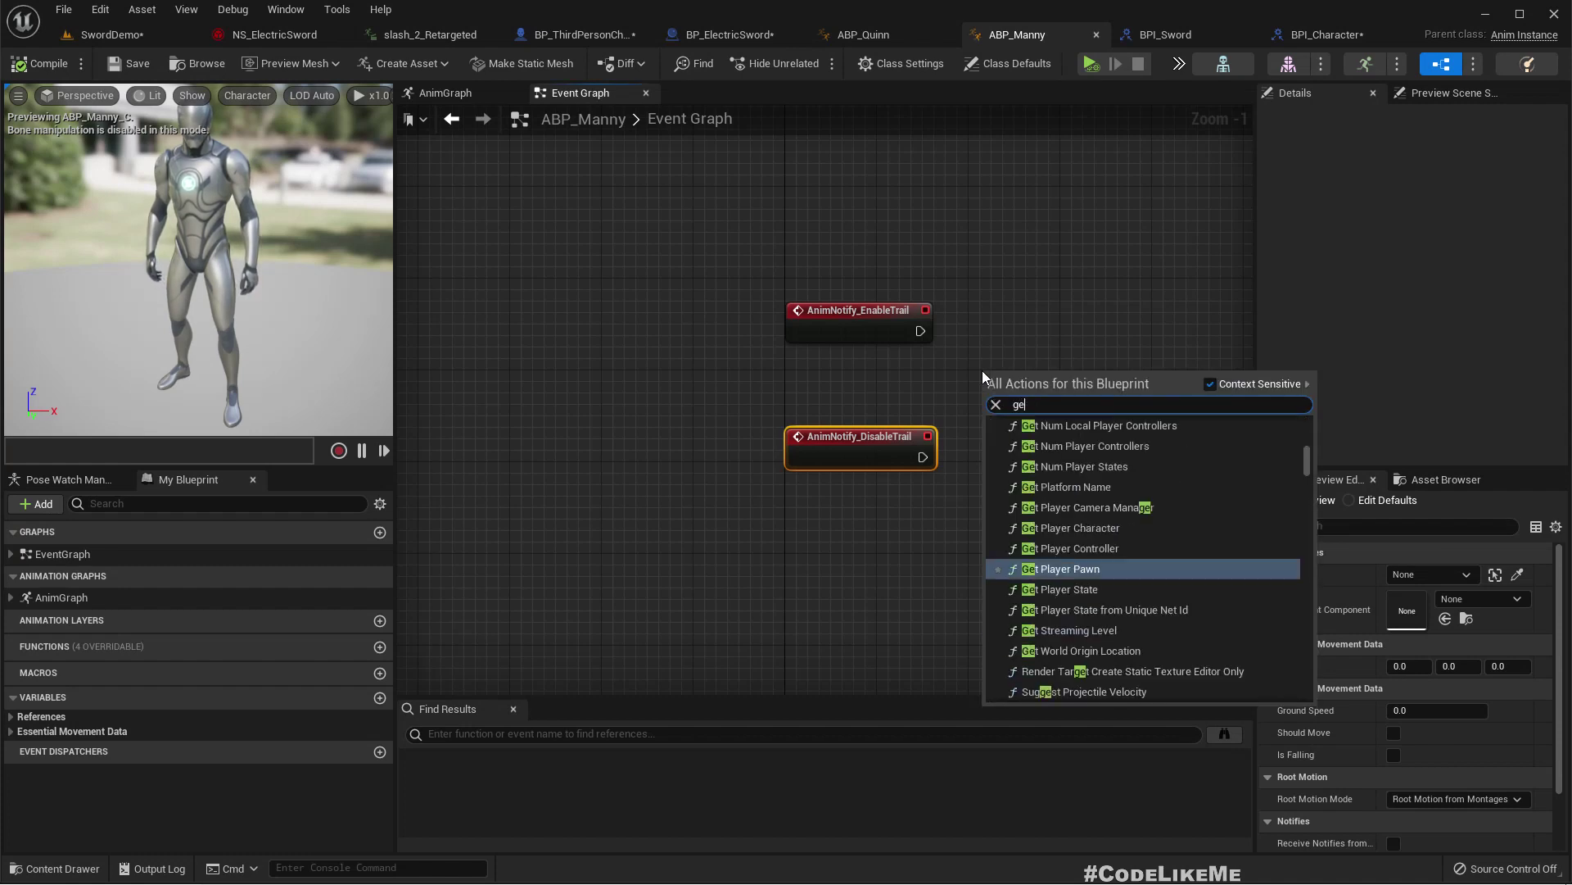
type("t controlled")
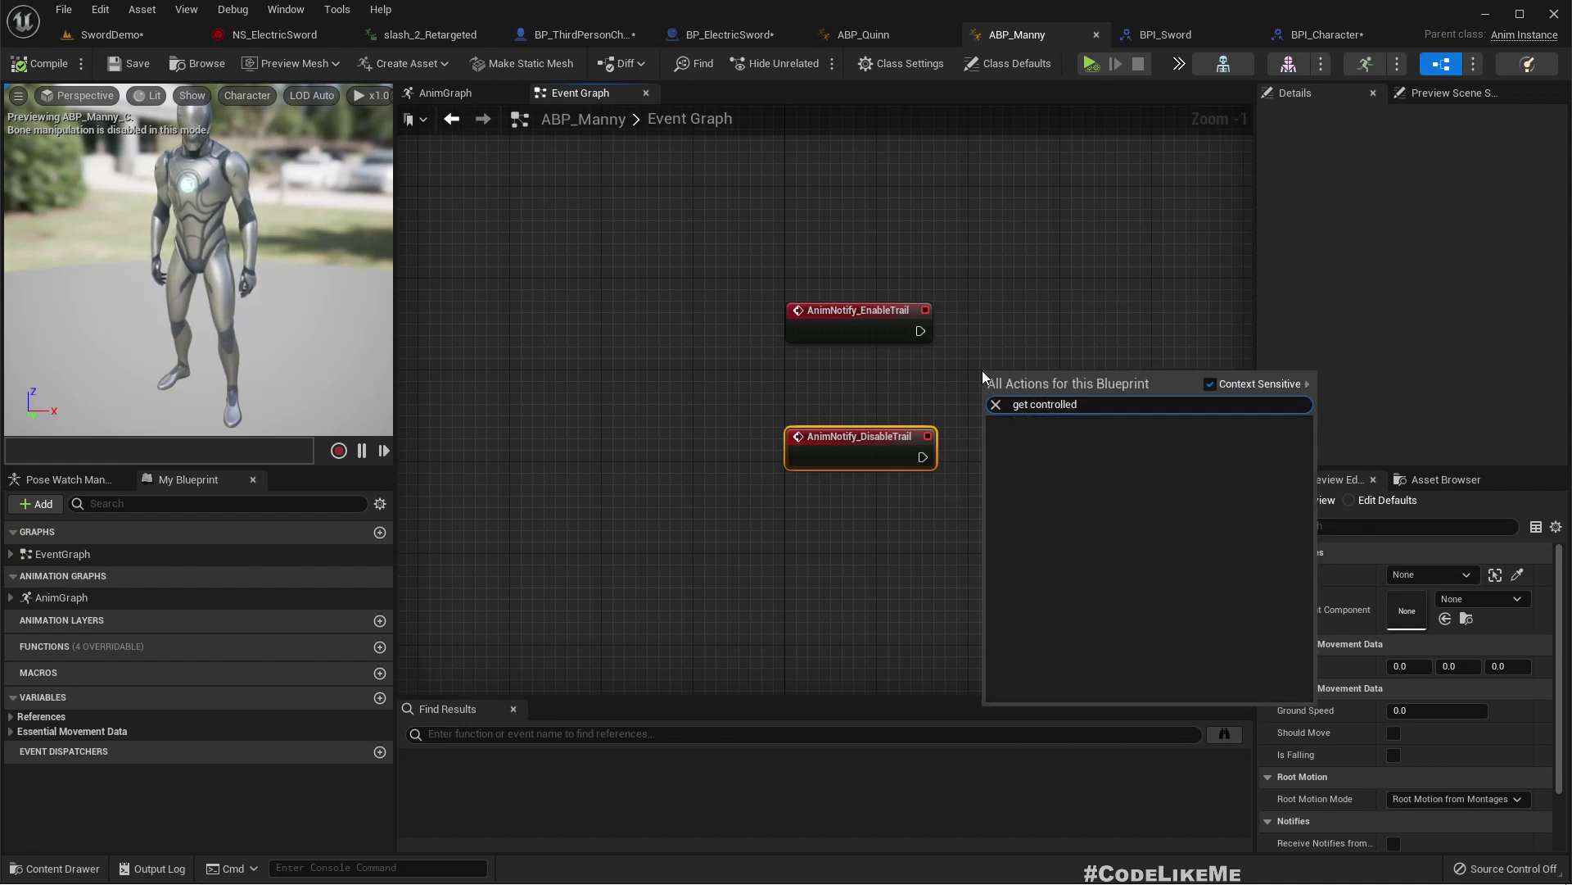
key("BackSpace")
key("BackSpace")
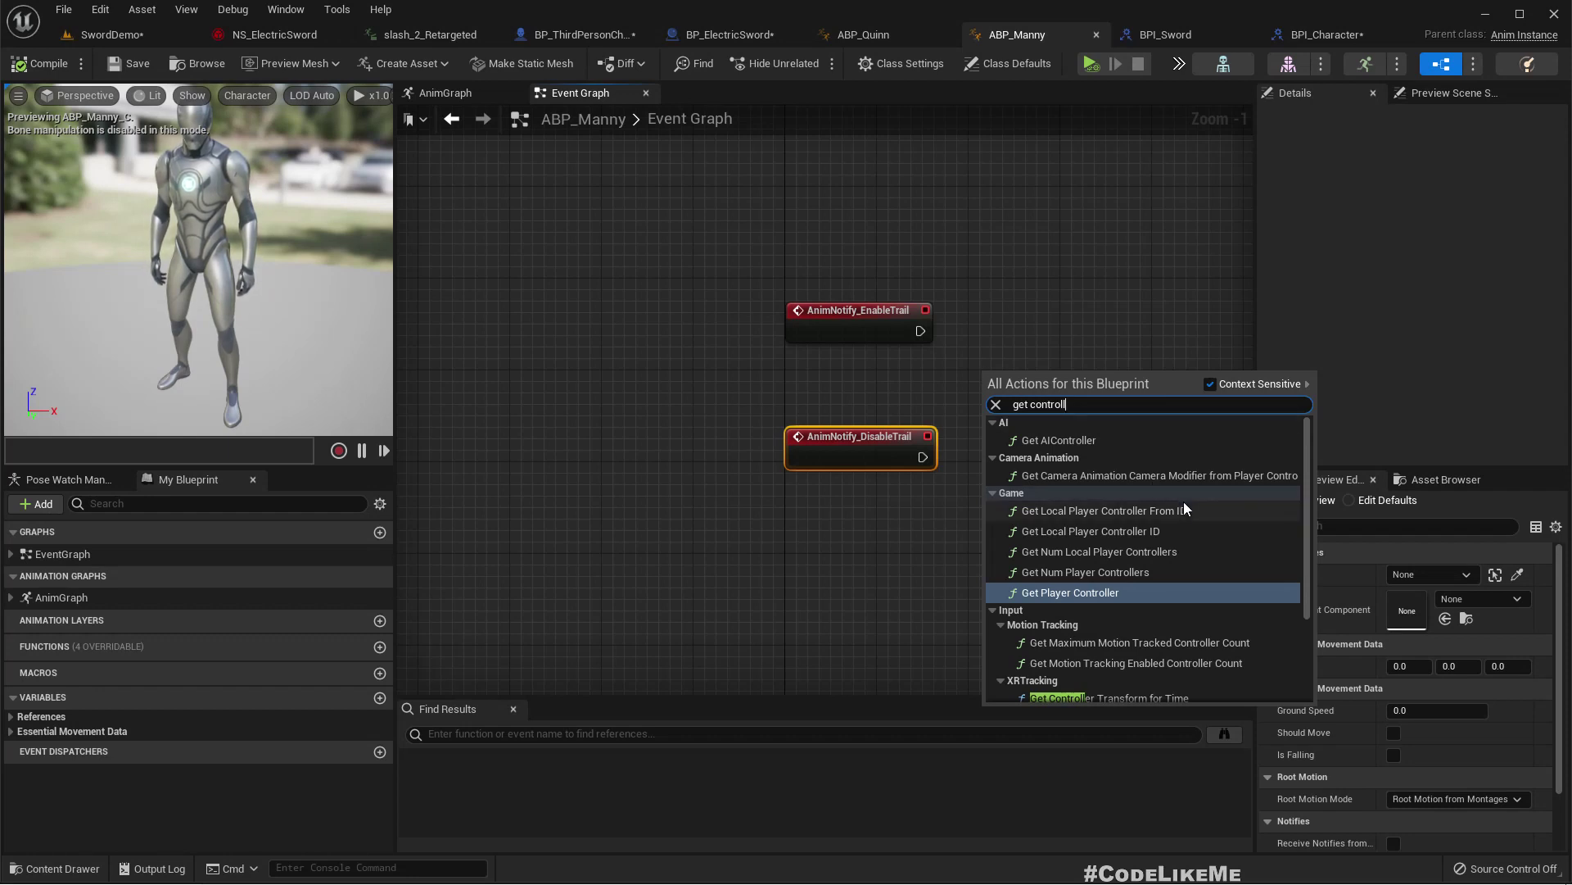
type("ed")
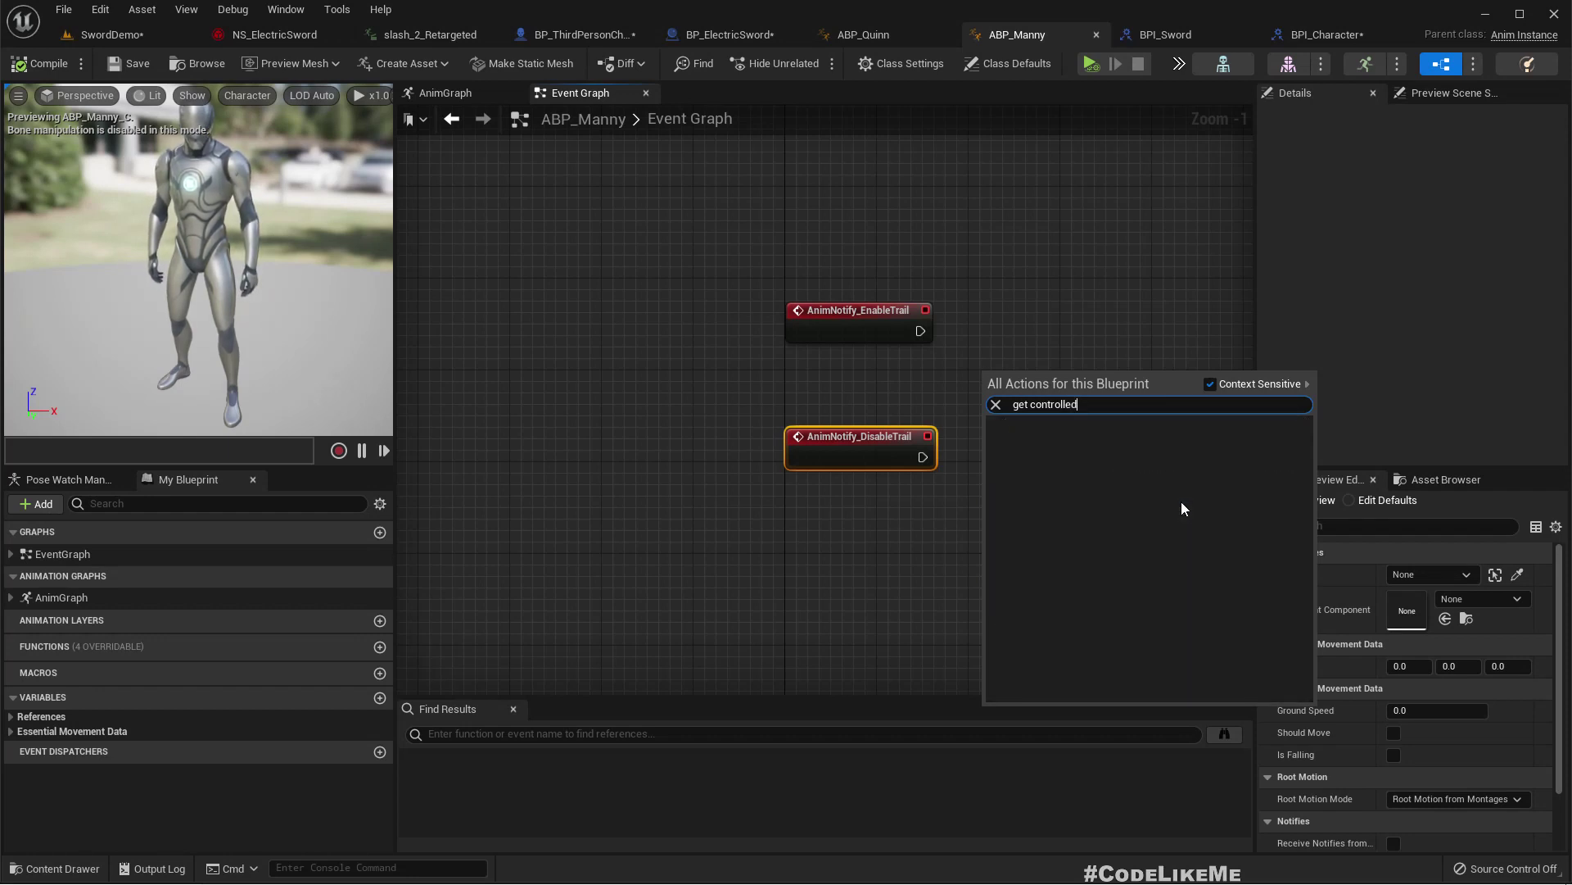
key("BackSpace")
key("BackSpace")
key("BackSpace")
key("BackSpace")
key("BackSpace")
key("BackSpace")
key("BackSpace")
key("BackSpace")
type("pawn")
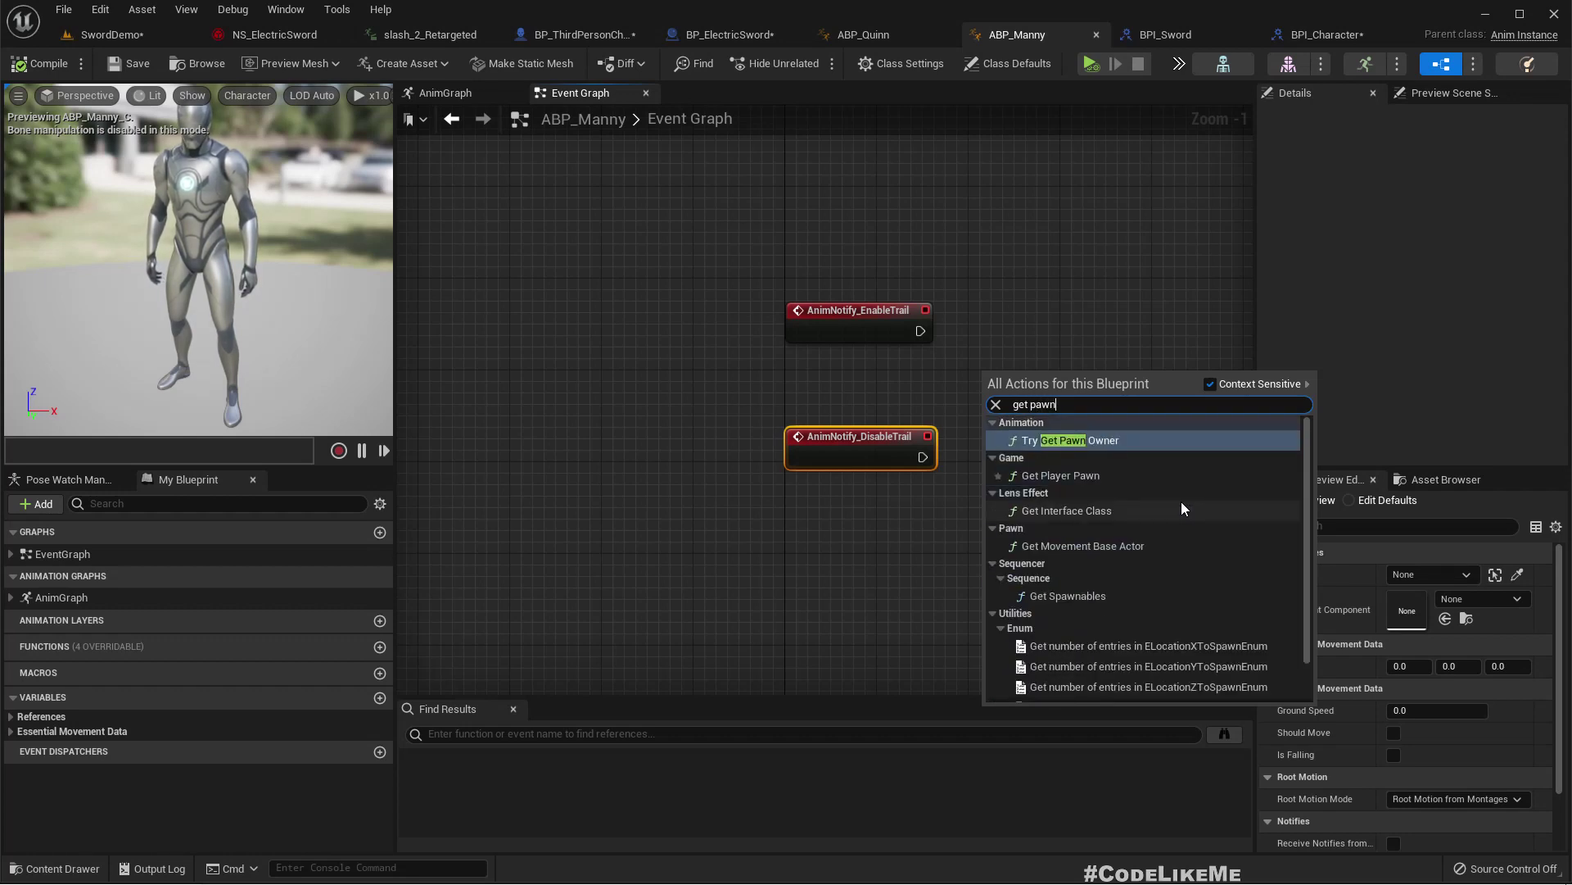
key("Return")
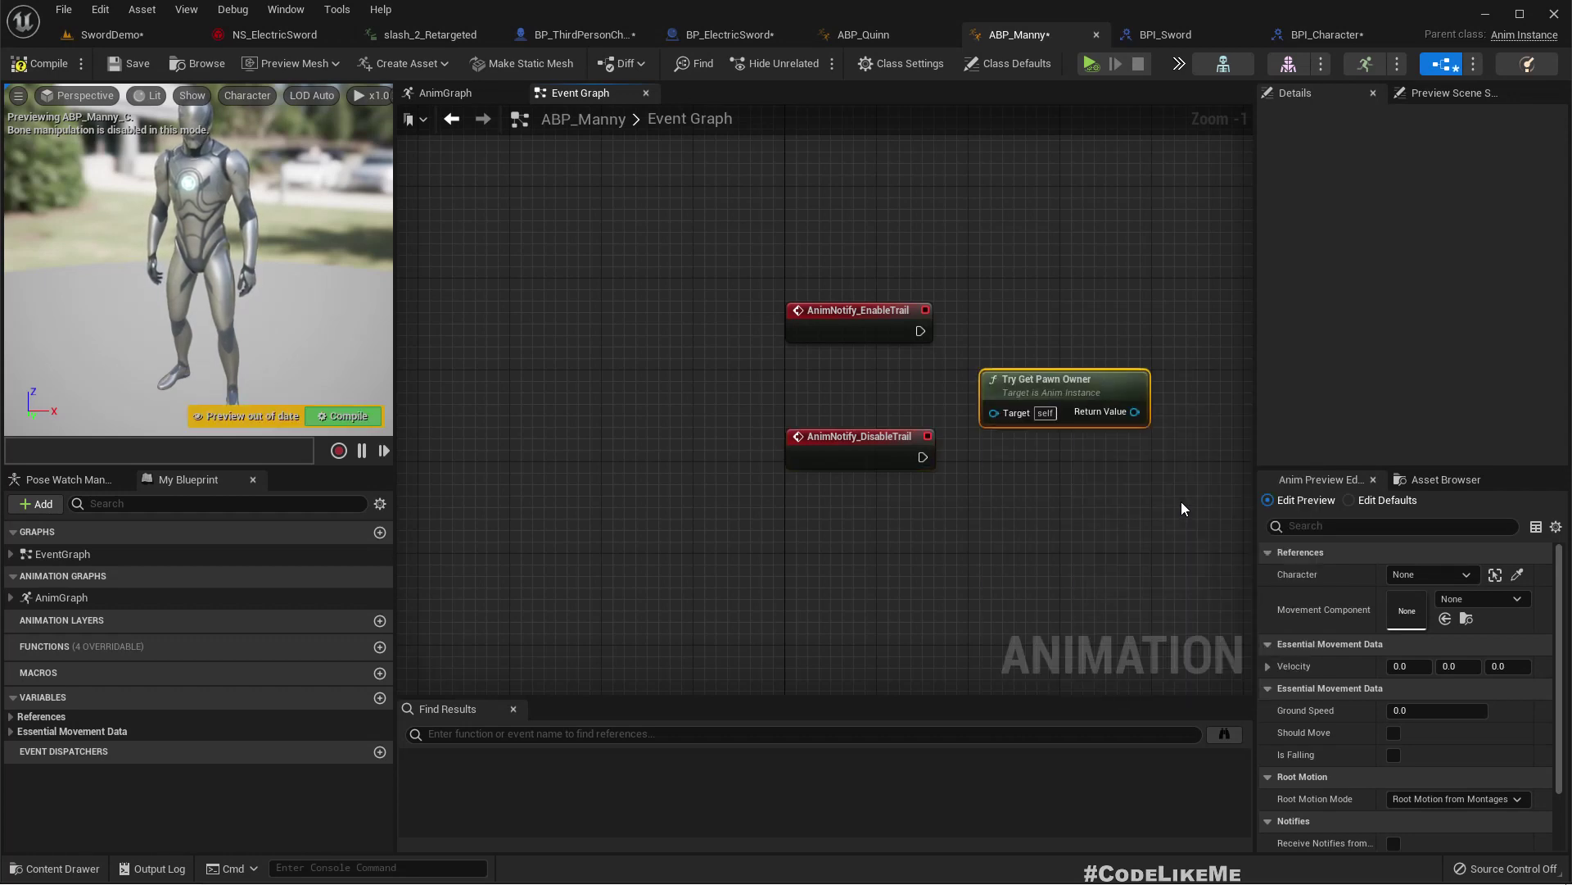
Call BPI_Character's Ch Set Trail Density message on the pawn owner from AnimNotify_EnableTrail, with Density 5
right_click_drag(1181, 501, 1029, 480)
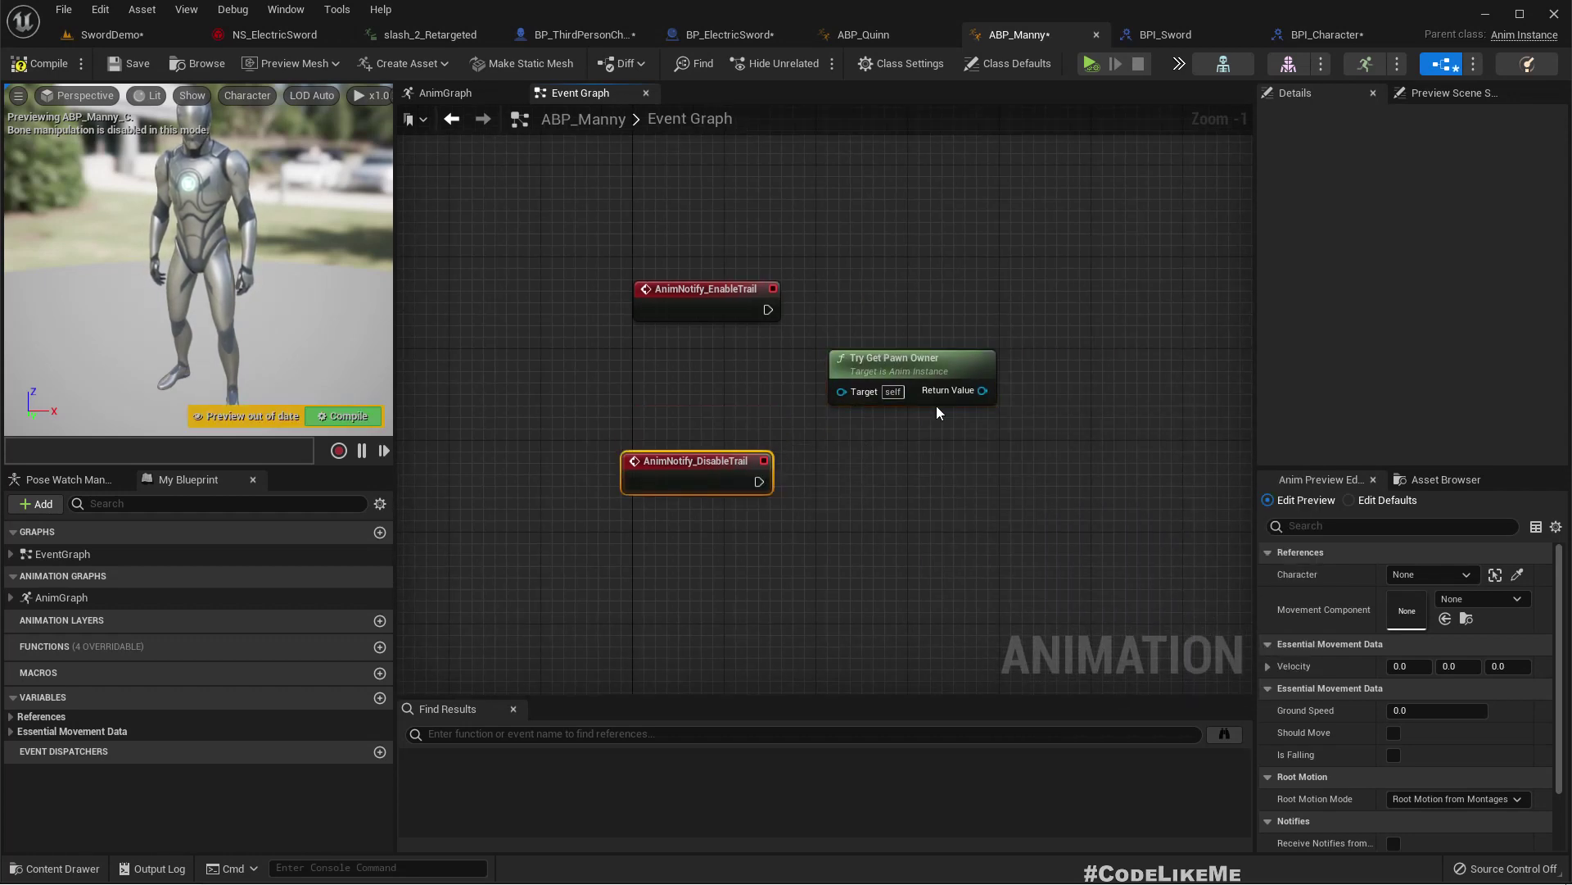
left_click_drag(979, 390, 1086, 371)
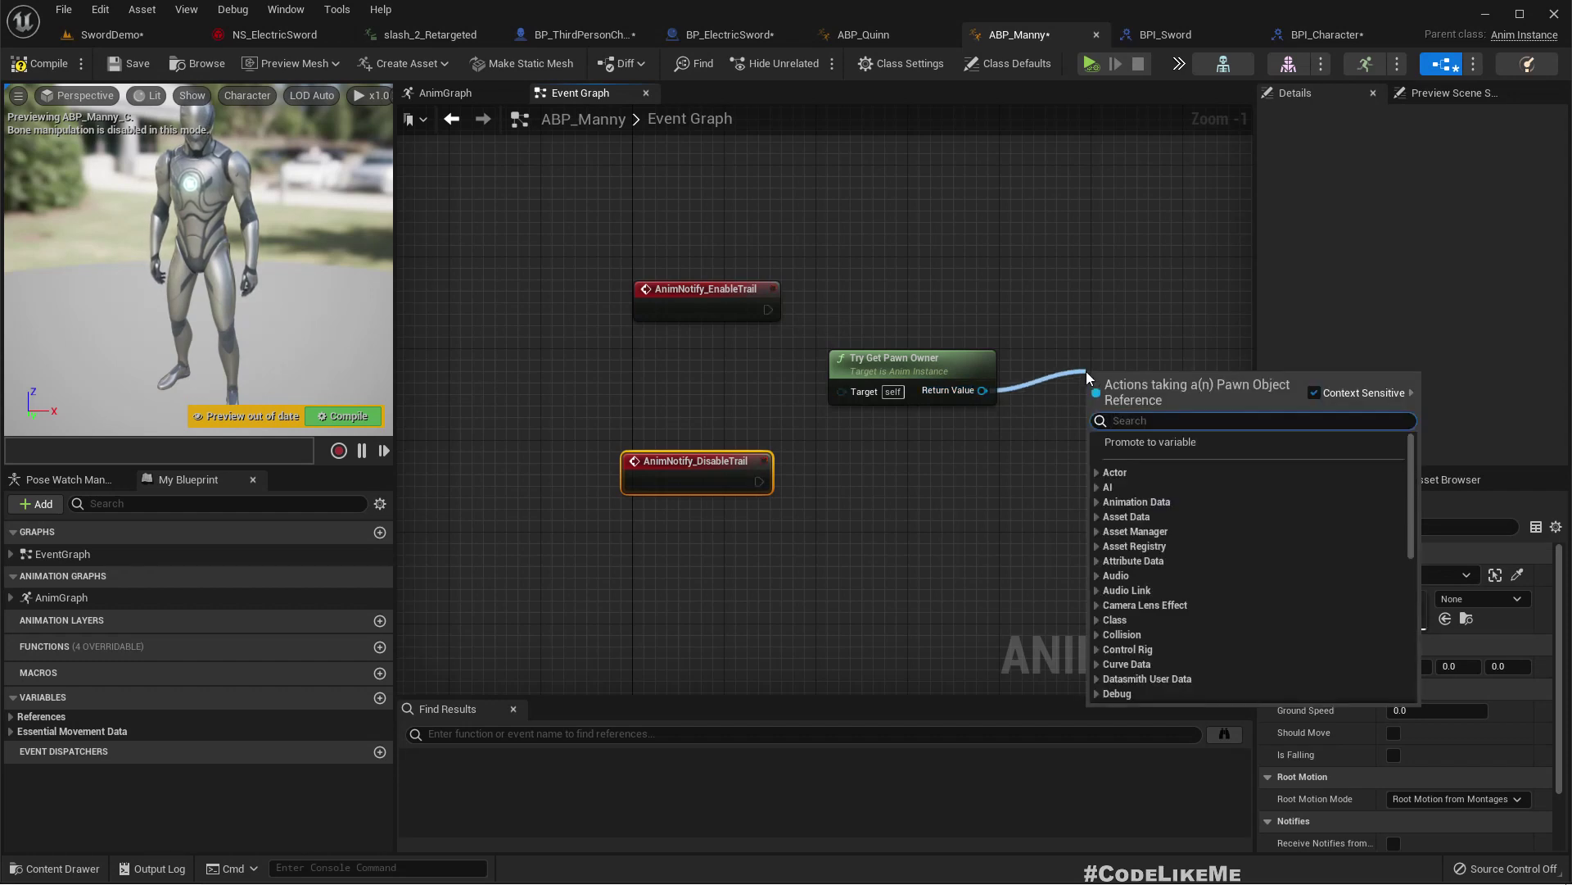
type("set dens")
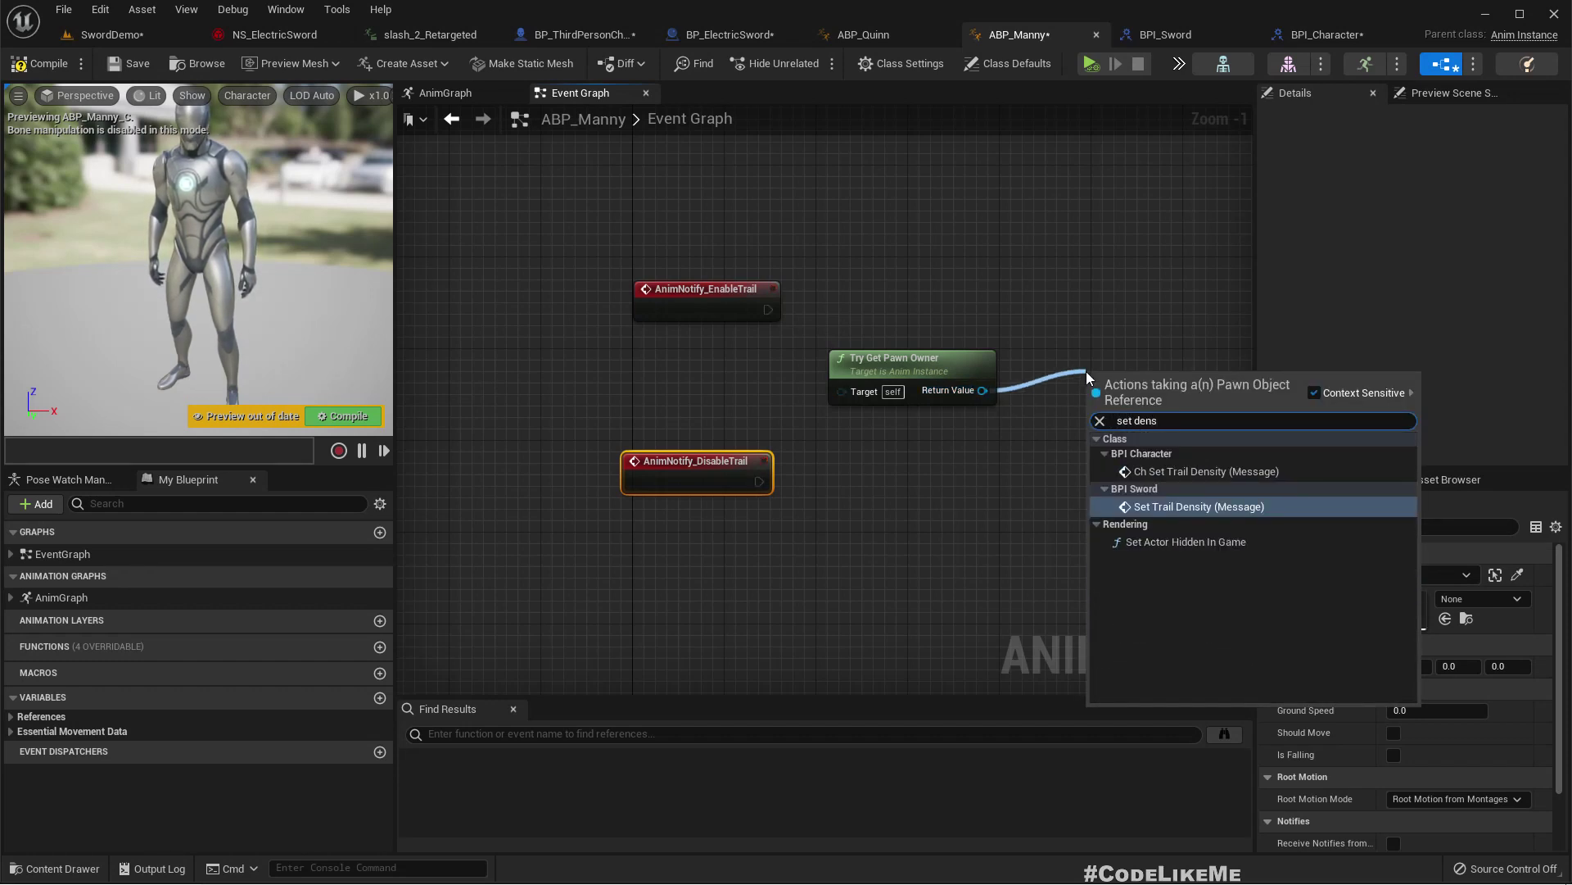
key("Up")
key("Return")
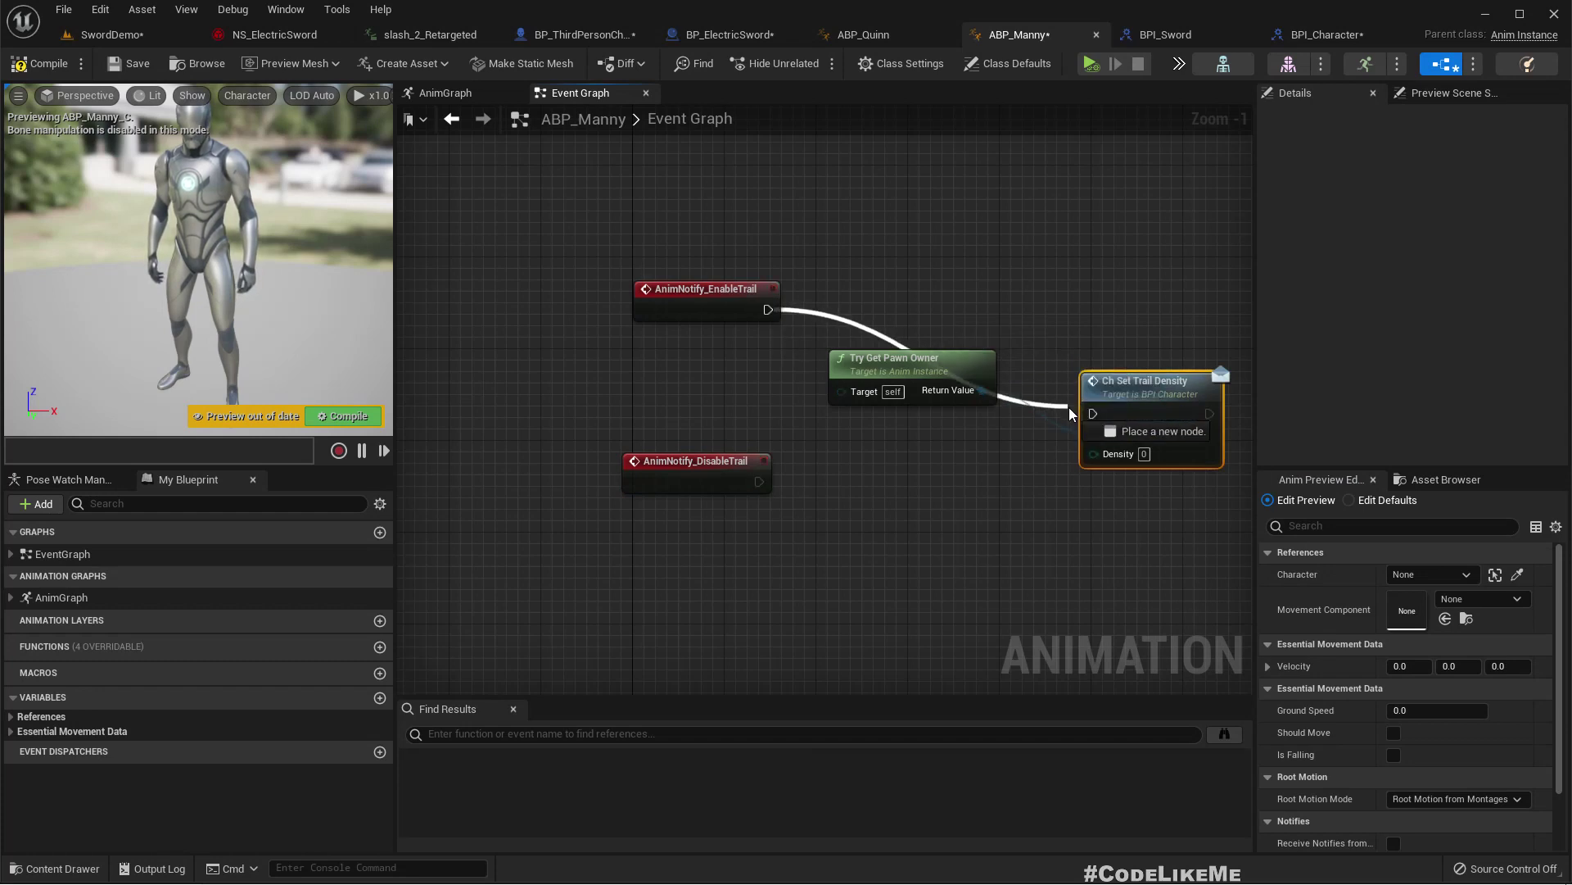
left_click_drag(1135, 398, 1147, 295)
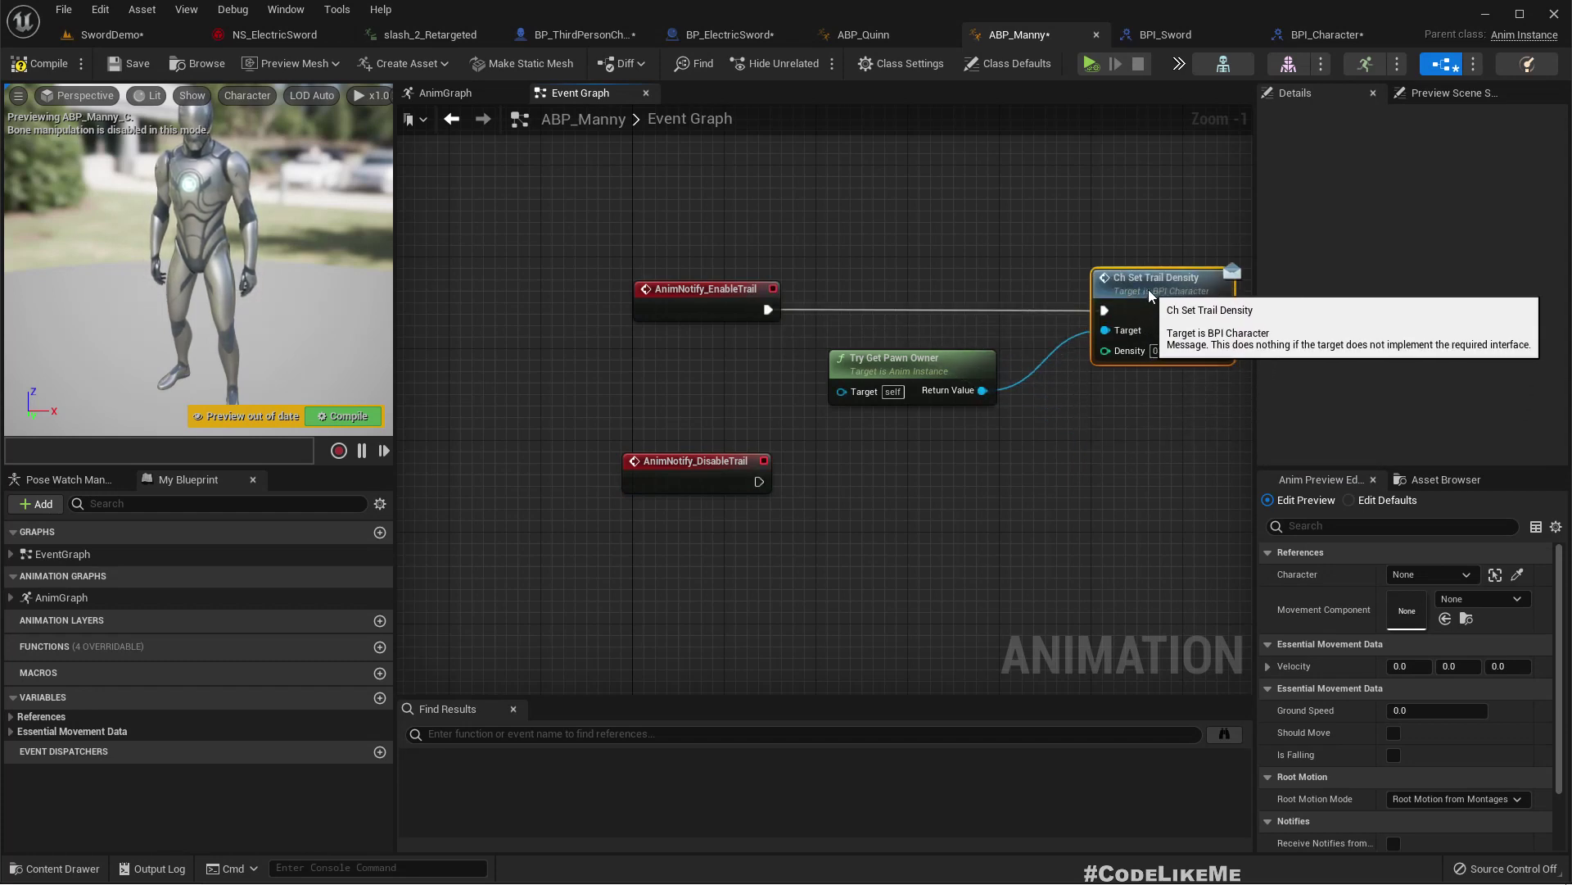
left_click(1155, 350)
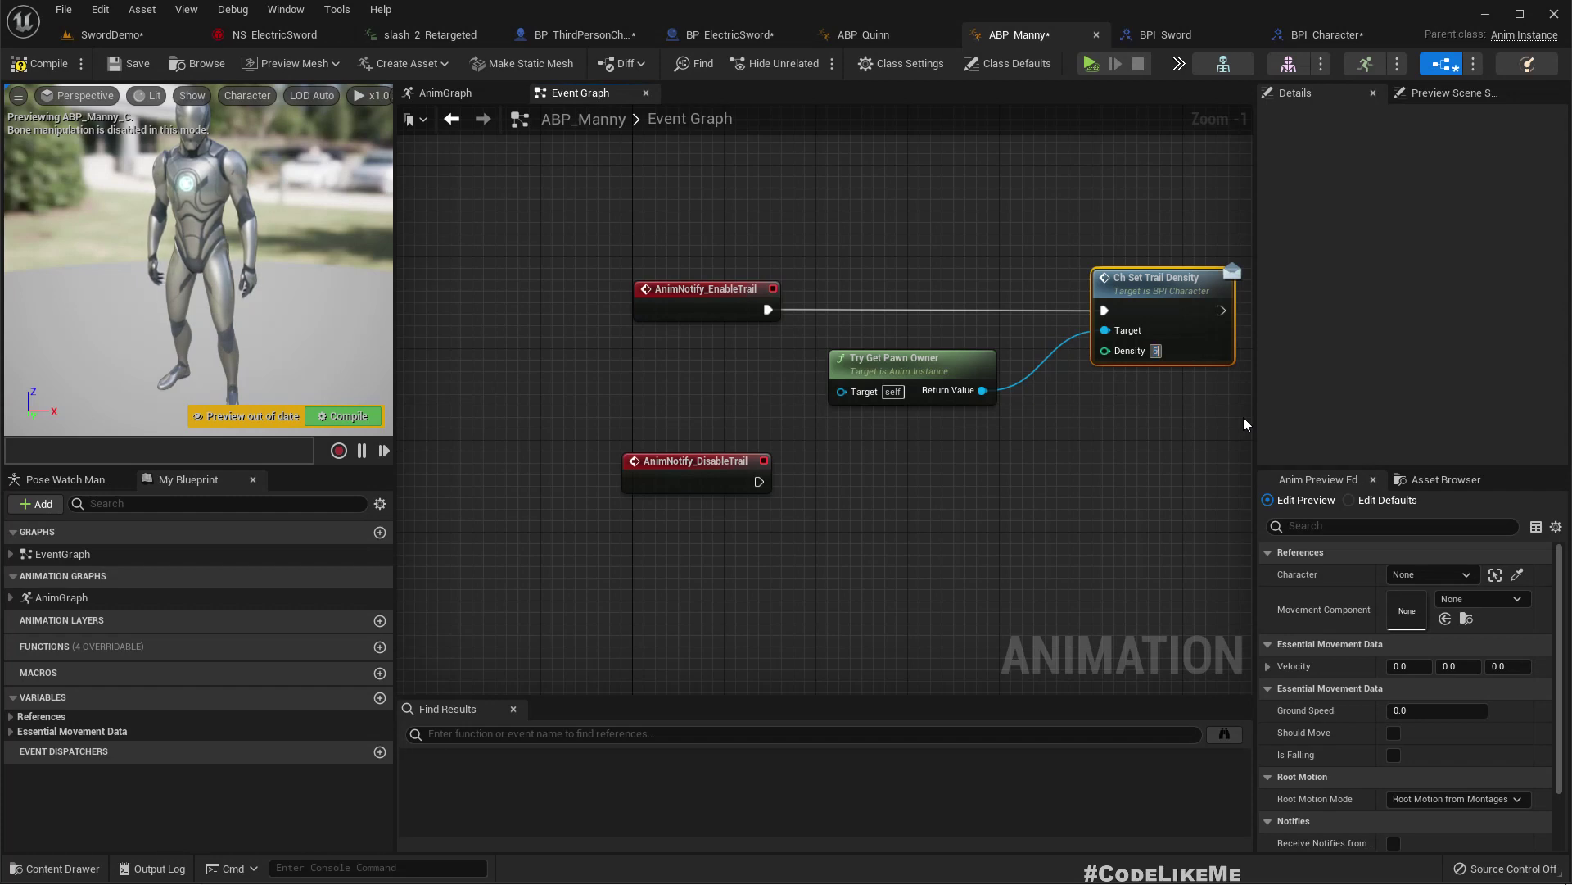
Duplicate the pawn owner and Ch Set Trail Density nodes for AnimNotify_DisableTrail with Density 0, and save all assets
right_click_drag(1166, 442, 1096, 417)
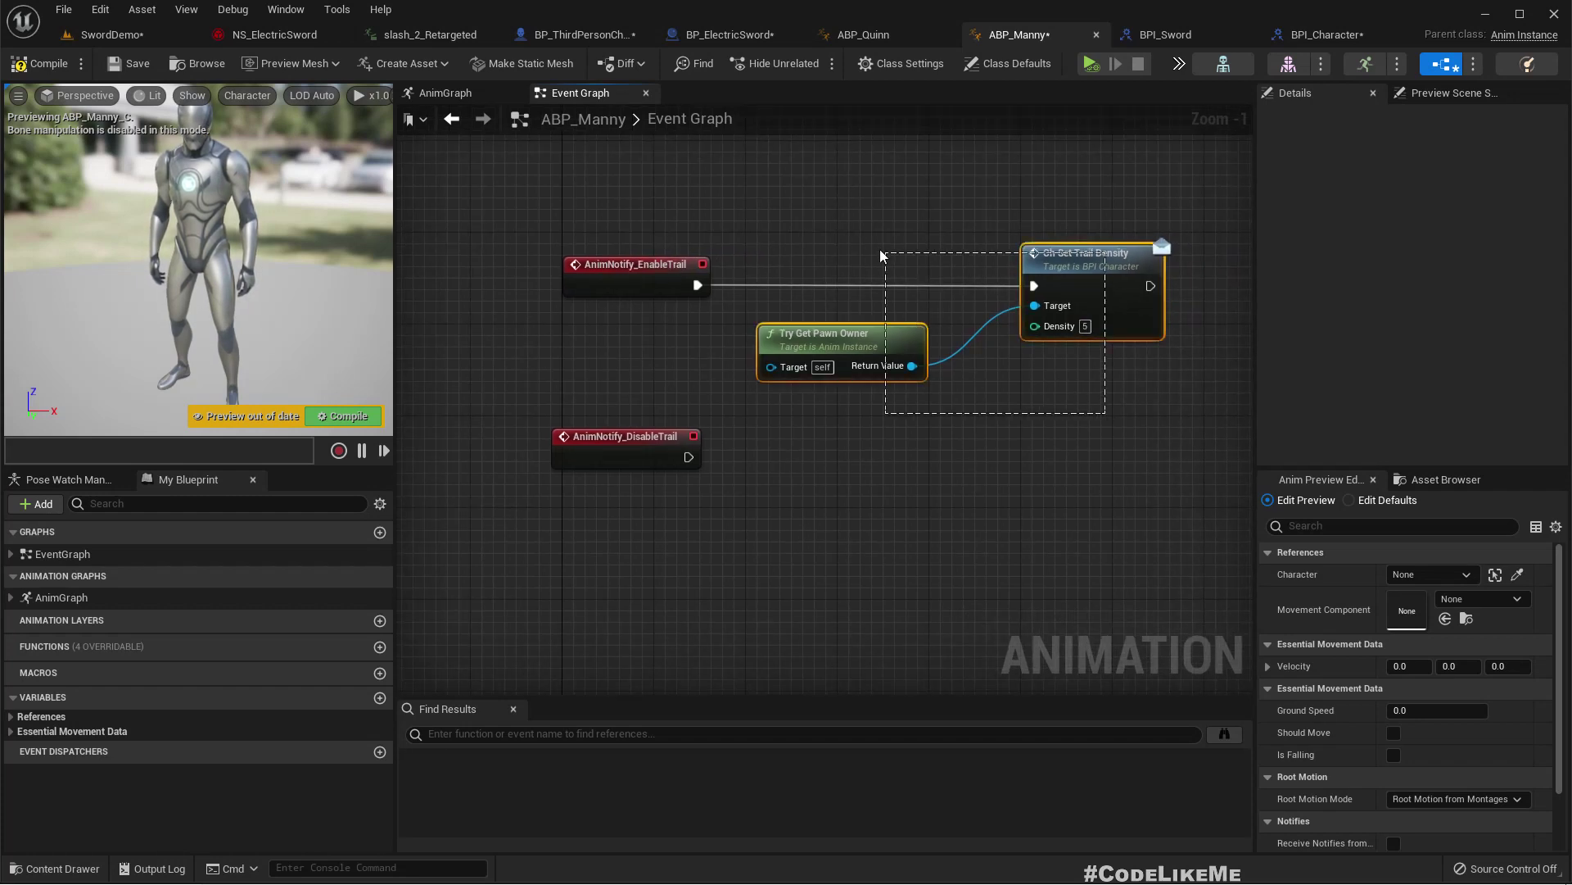
key("ctrl+d")
left_click_drag(1188, 332, 1102, 457)
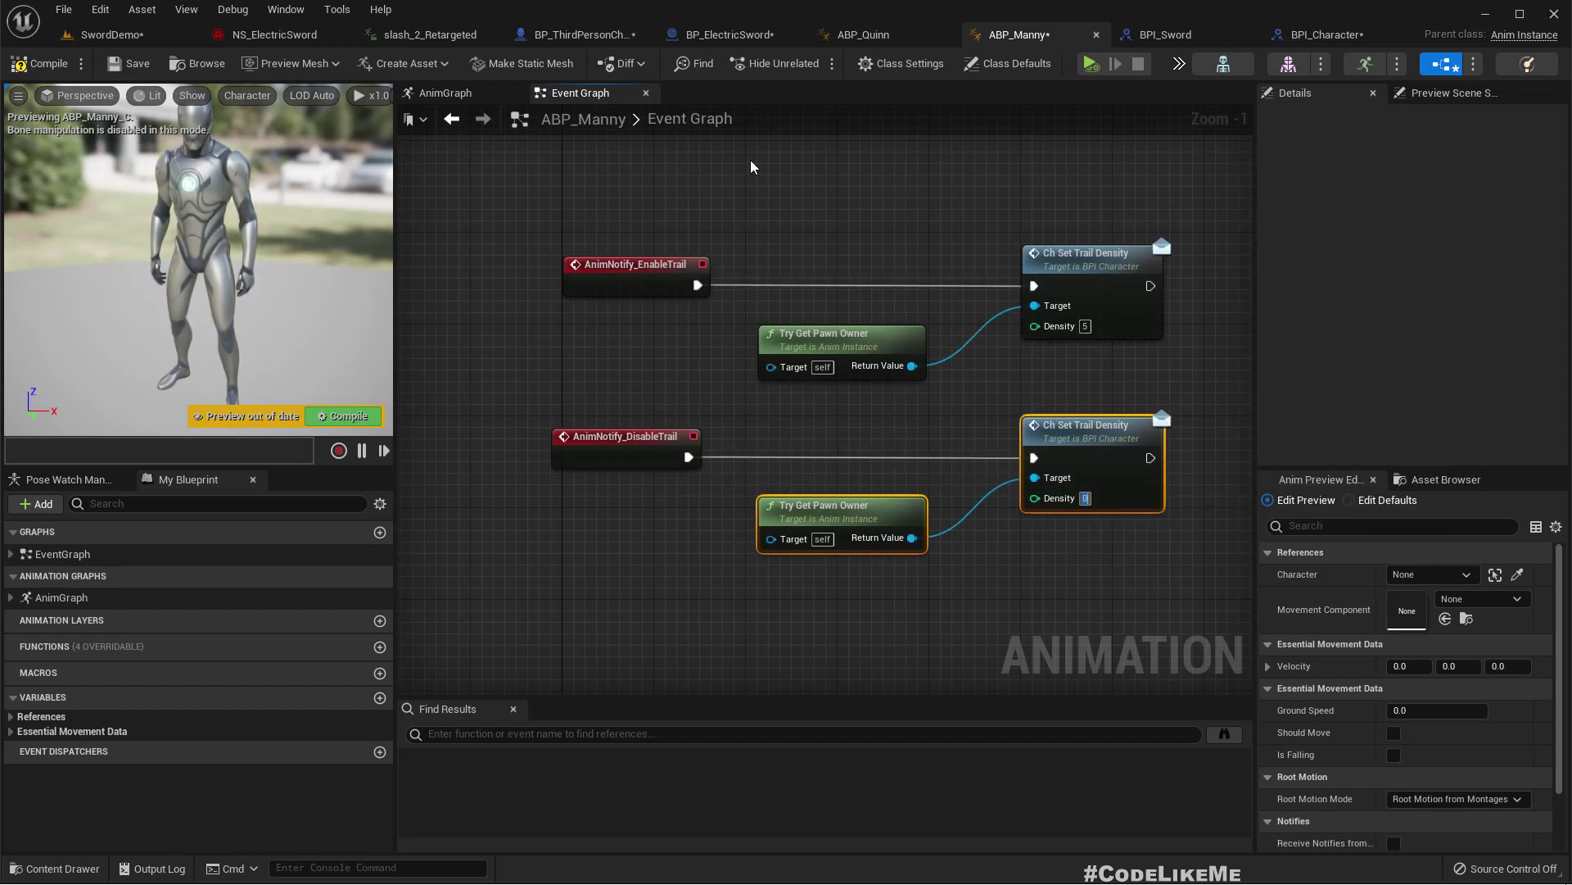
key("ctrl+shift+s")
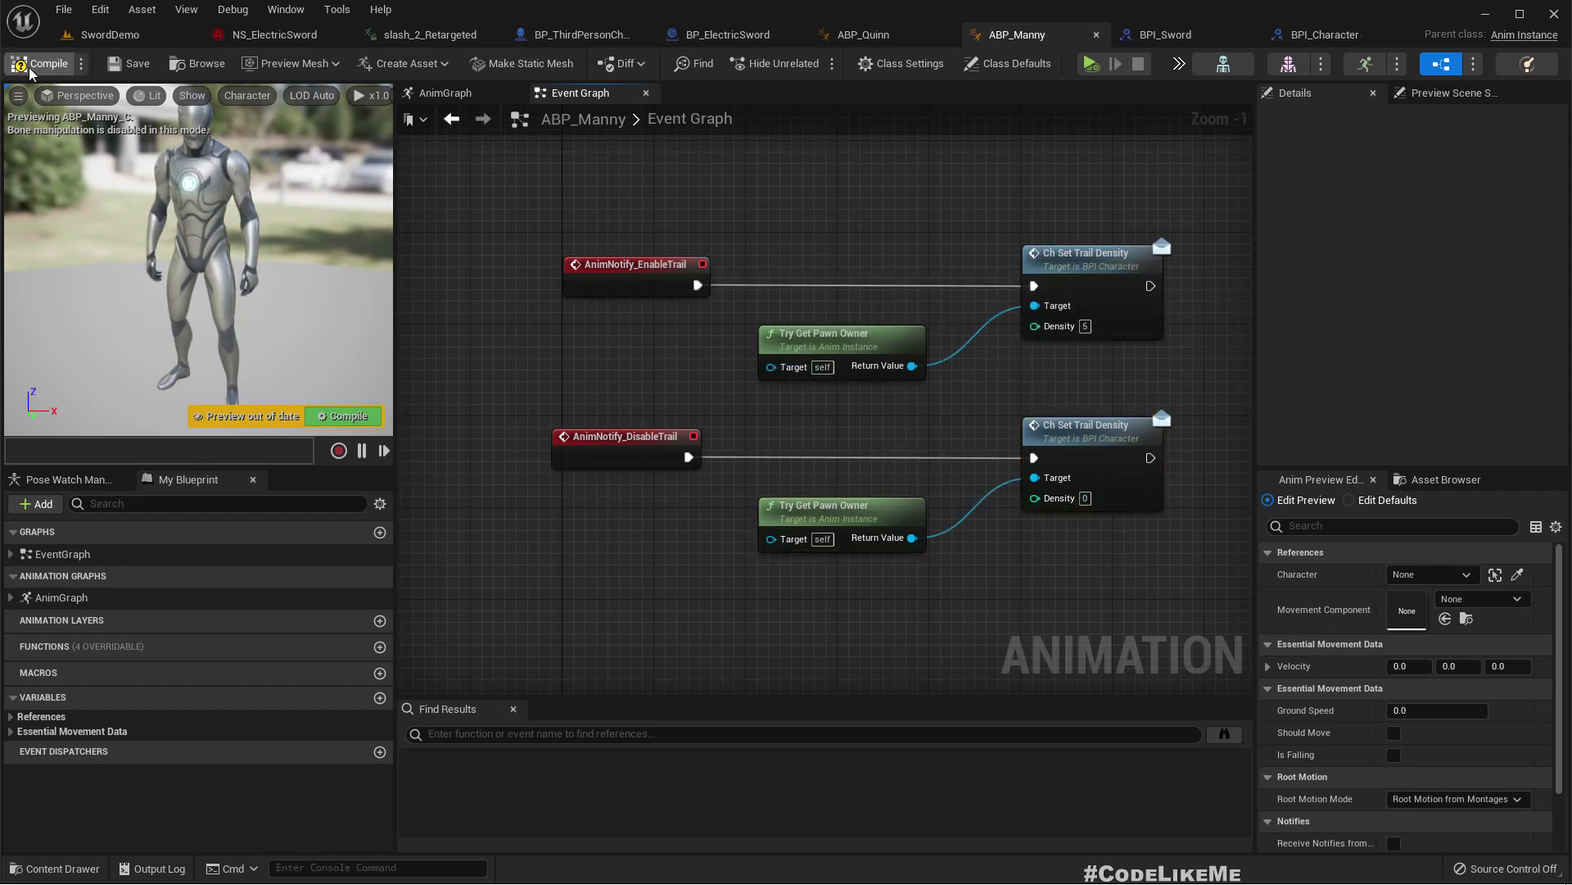
Run the SwordDemo level in a full-screen viewport and examine the sword trails during the slash animations
left_click(105, 36)
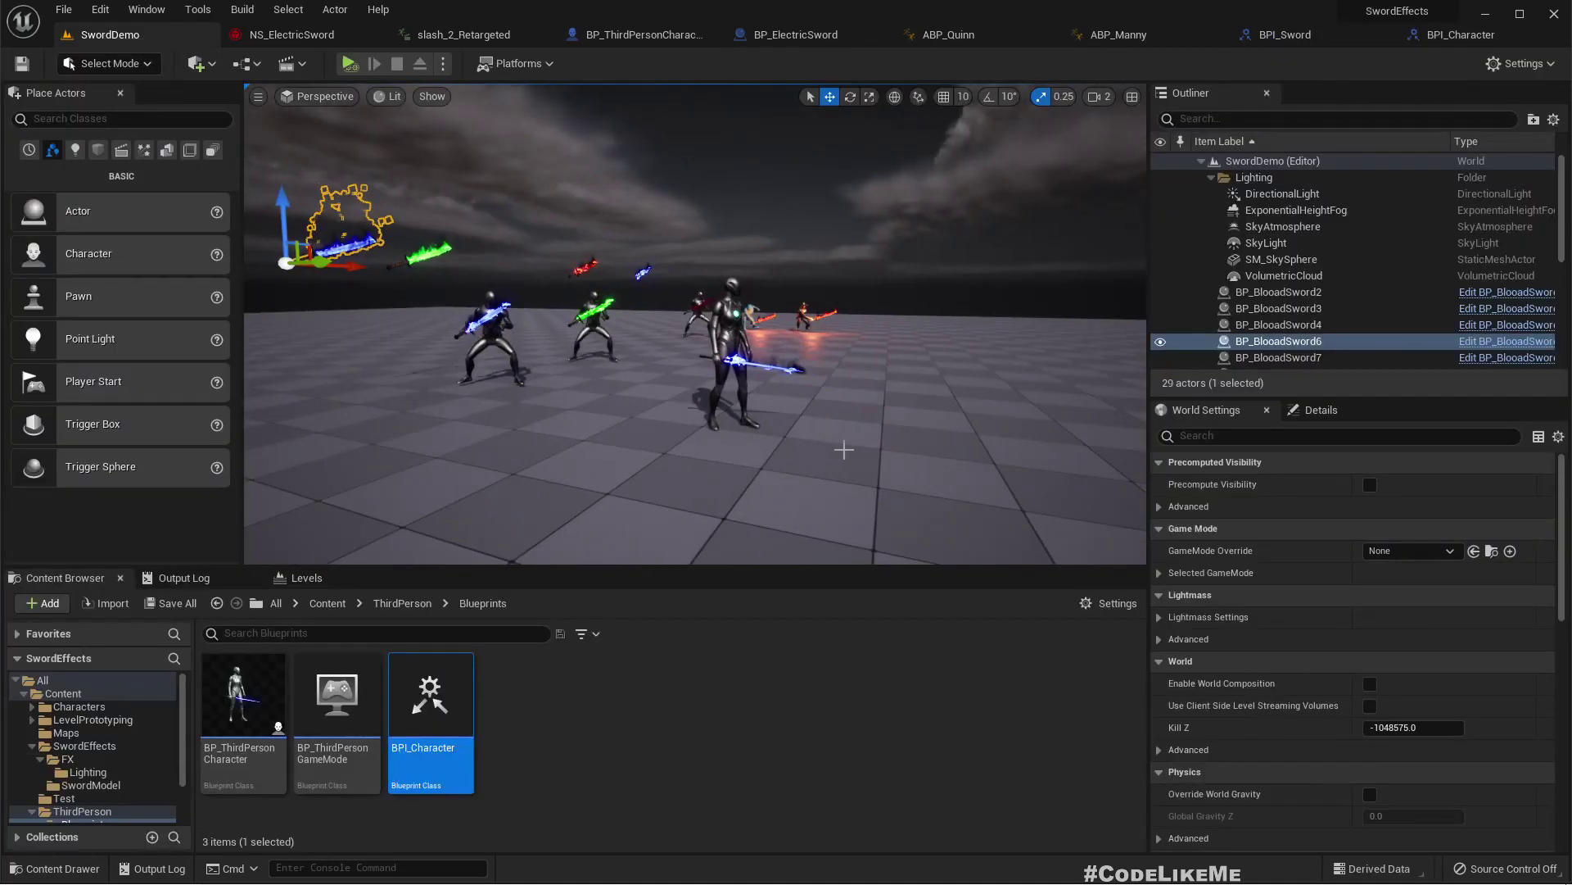
key("F11")
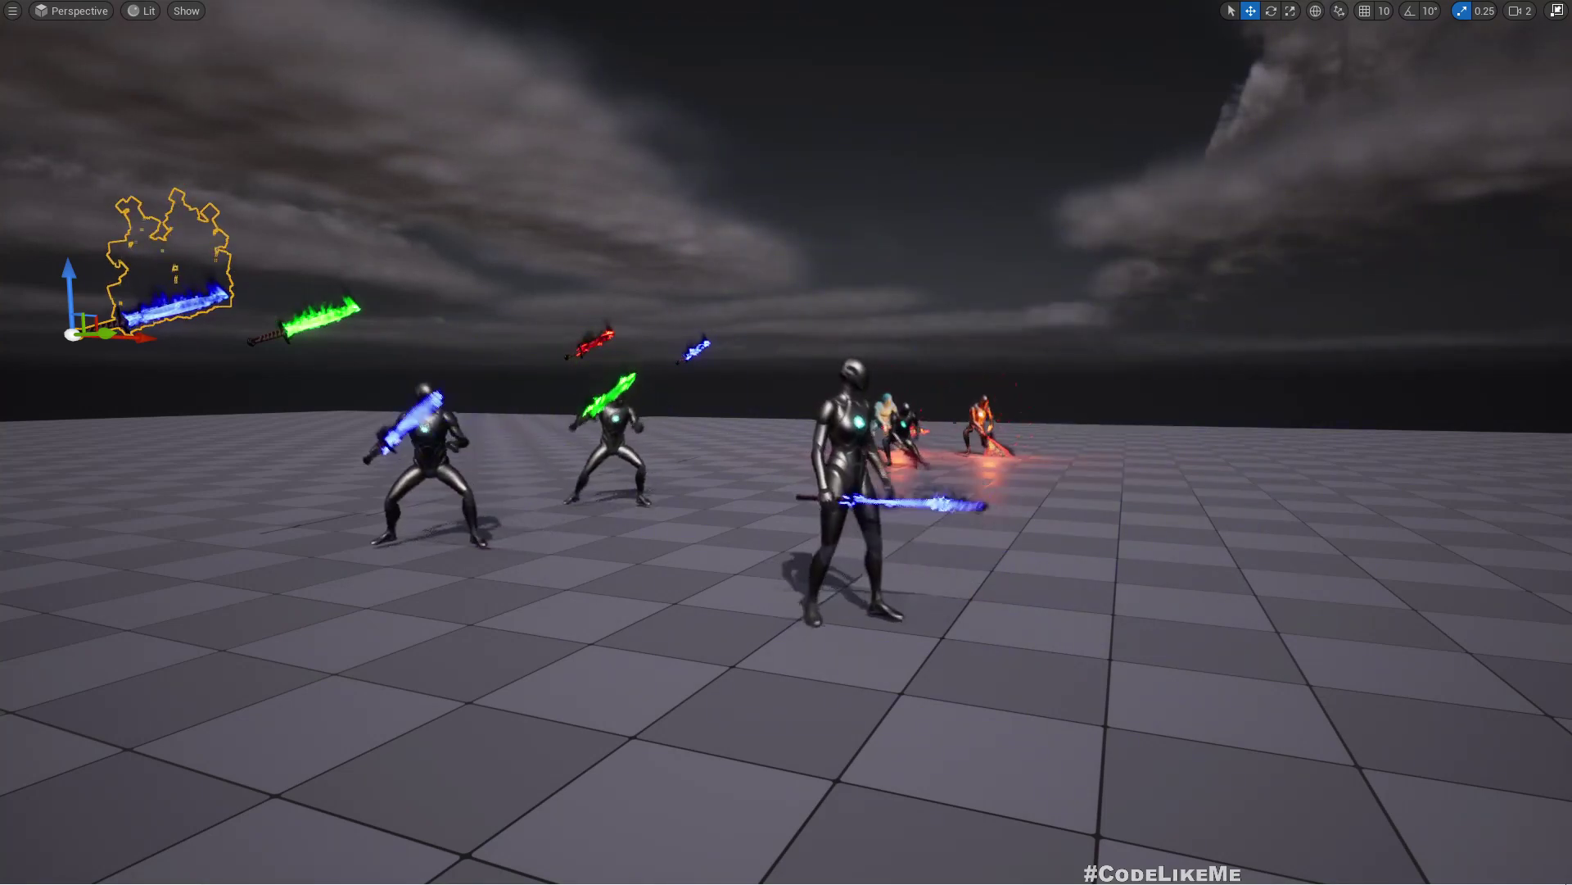
right_click_drag(845, 452, 836, 489)
mouse_move(1004, 526)
right_mouse_down()
mouse_move(968, 529)
mouse_move(988, 529)
right_mouse_up()
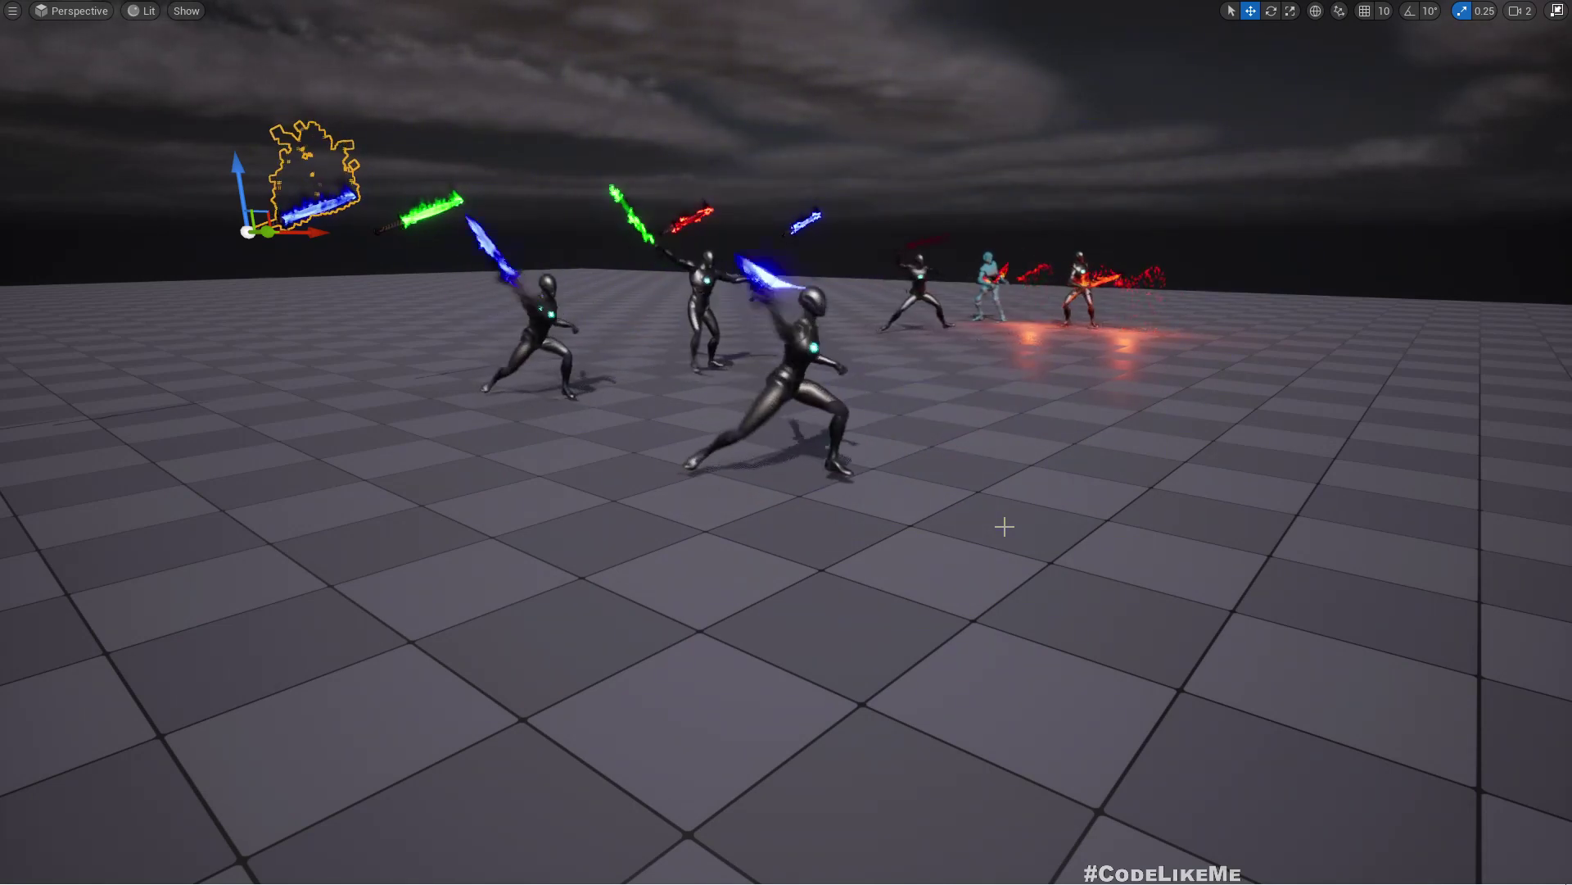
key("Escape")
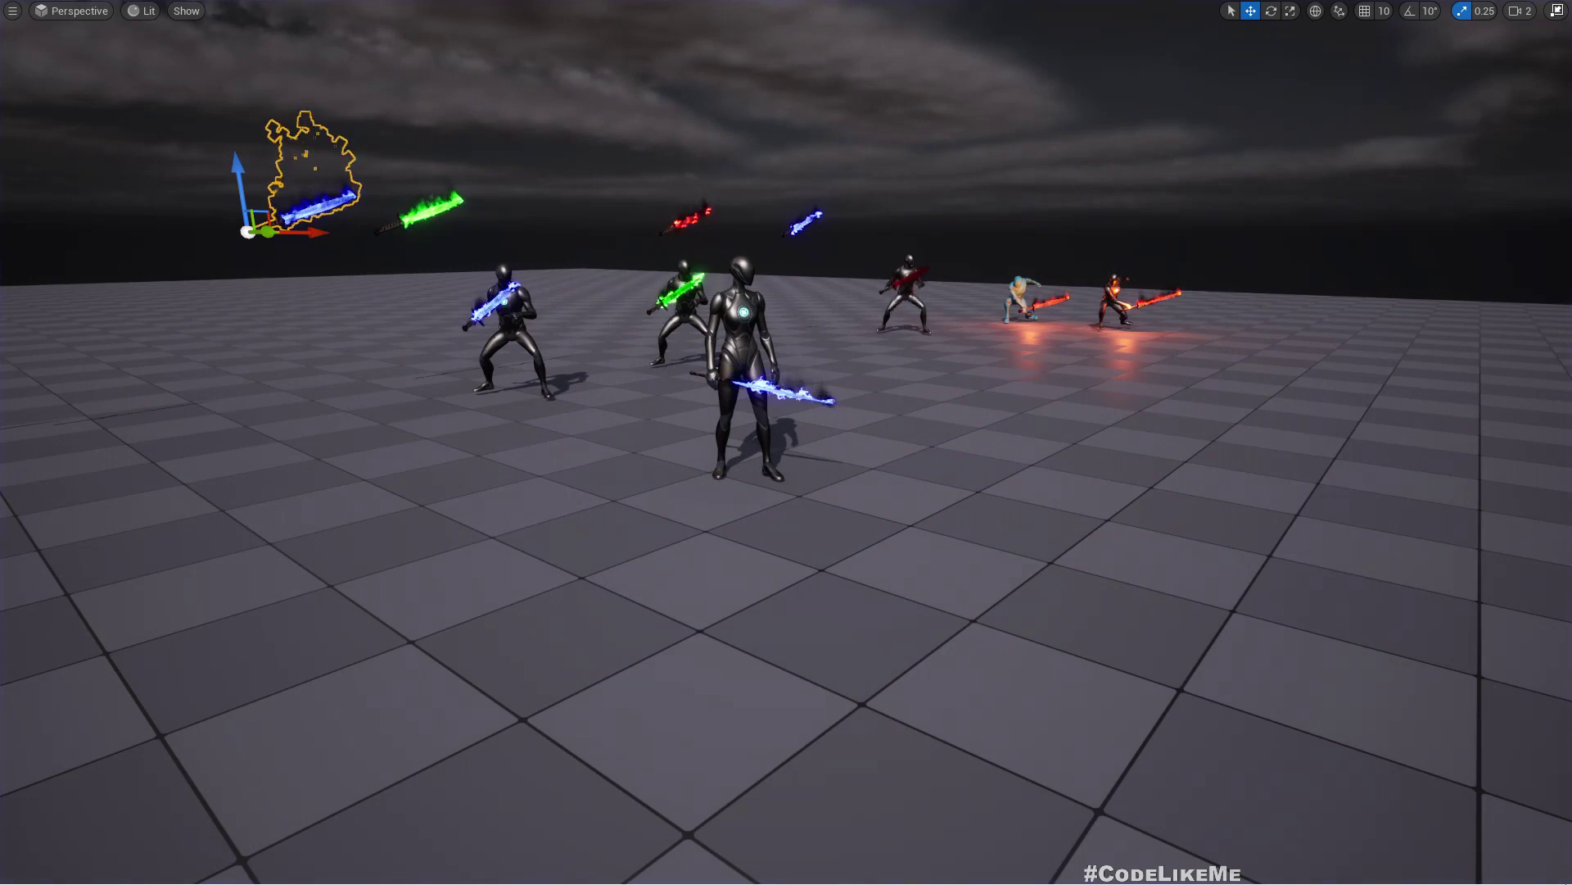
right_click_drag(802, 187, 783, 175)
key("F11")
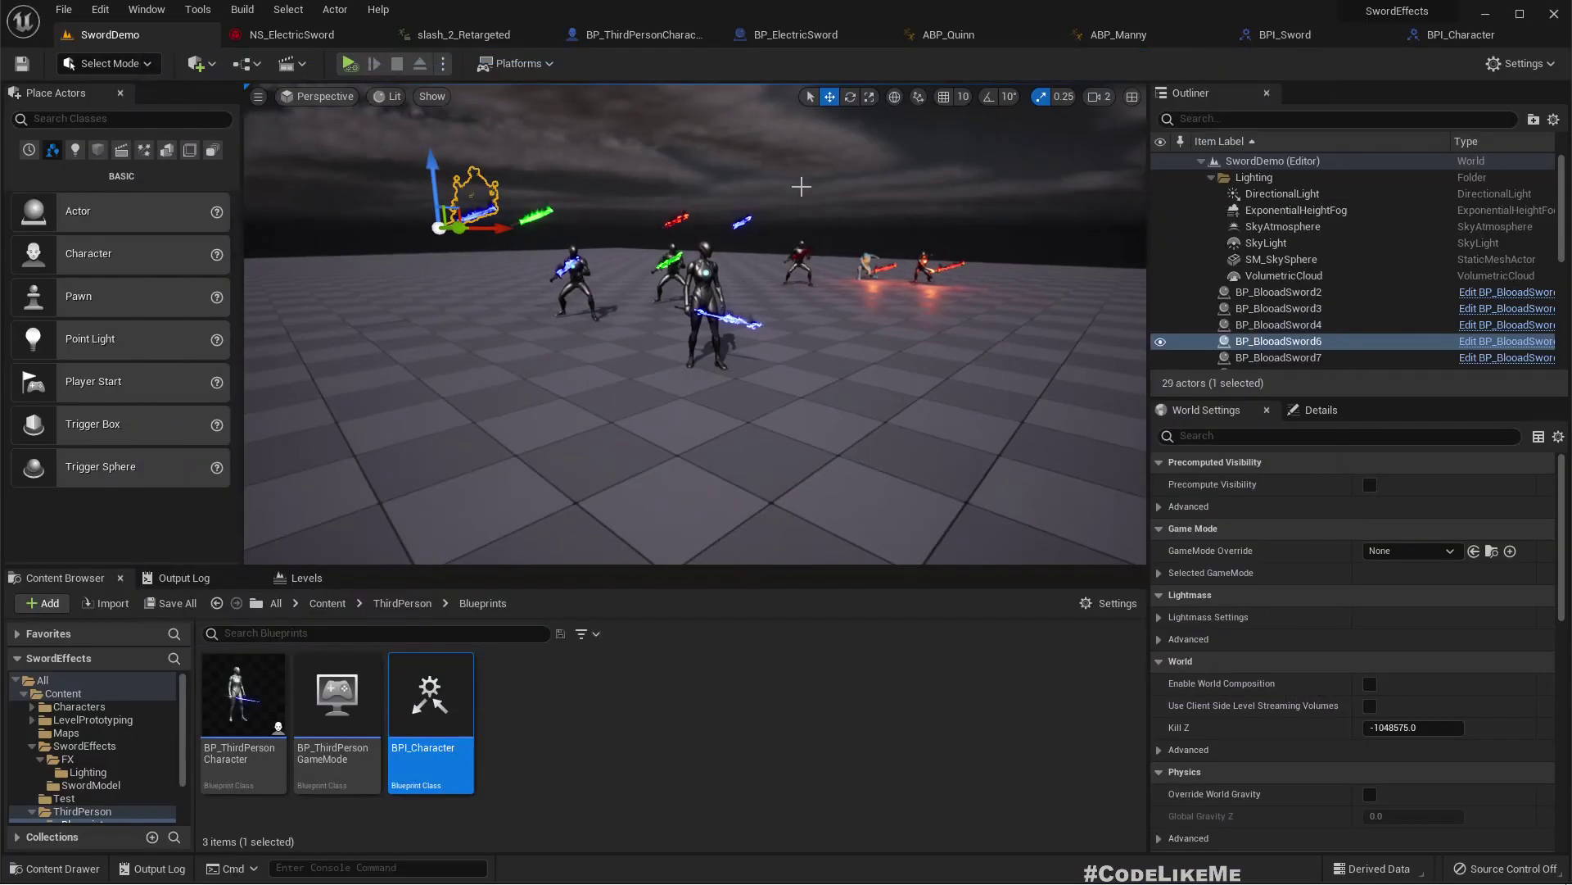
Set the alpha Scale Curve in the Trail emitter's Scale Color module of NS_ElectricSword to 0.3 and save
left_click(312, 34)
right_click_drag(778, 445, 632, 336)
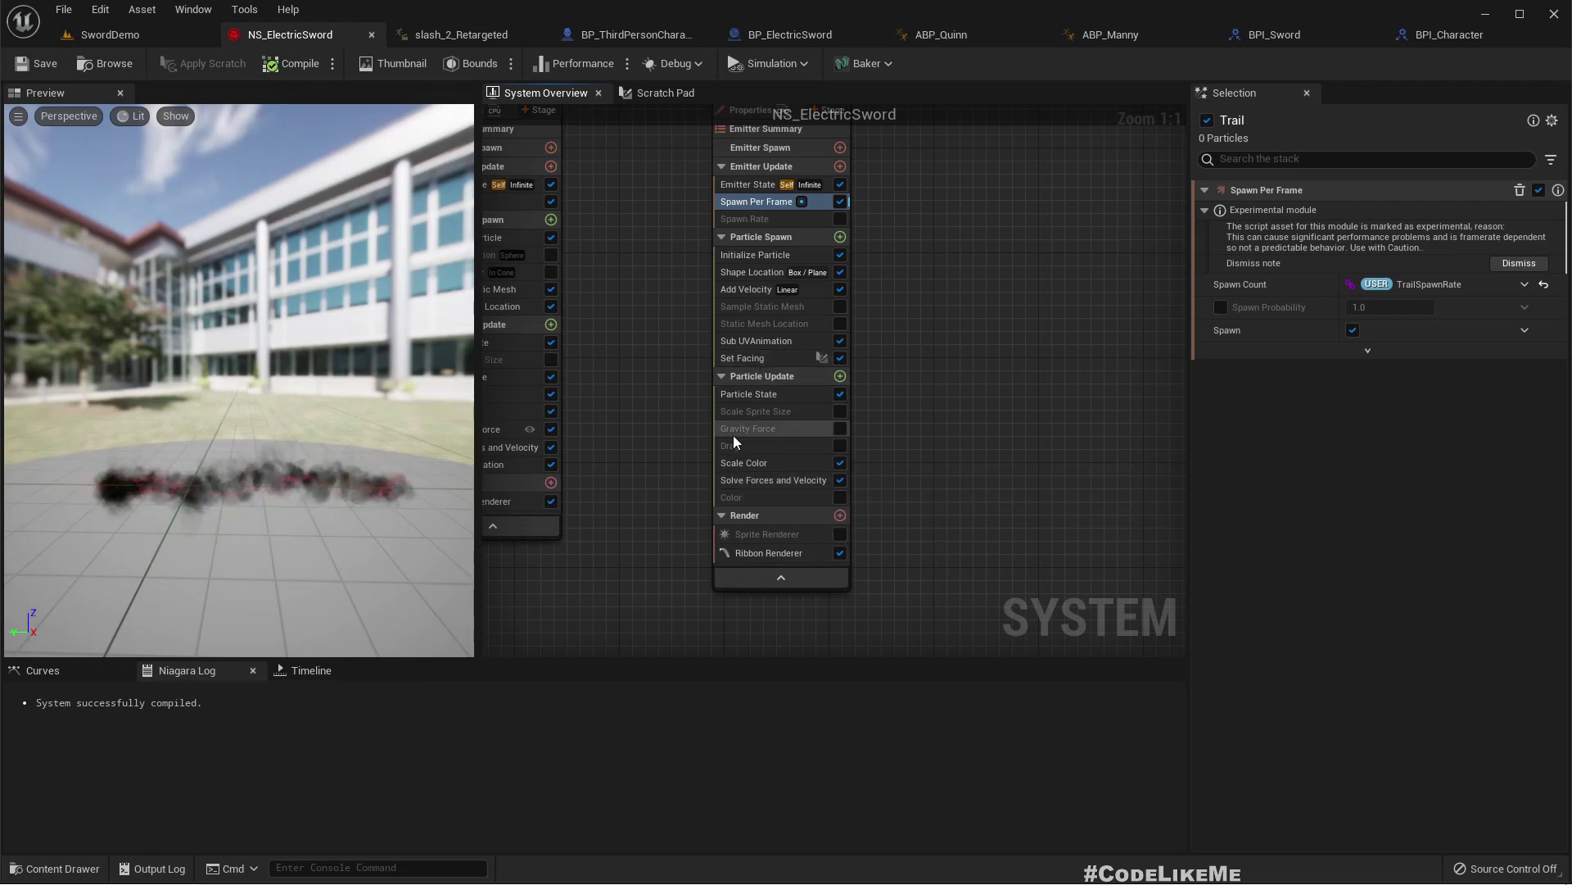
left_click(739, 465)
left_click(1413, 473)
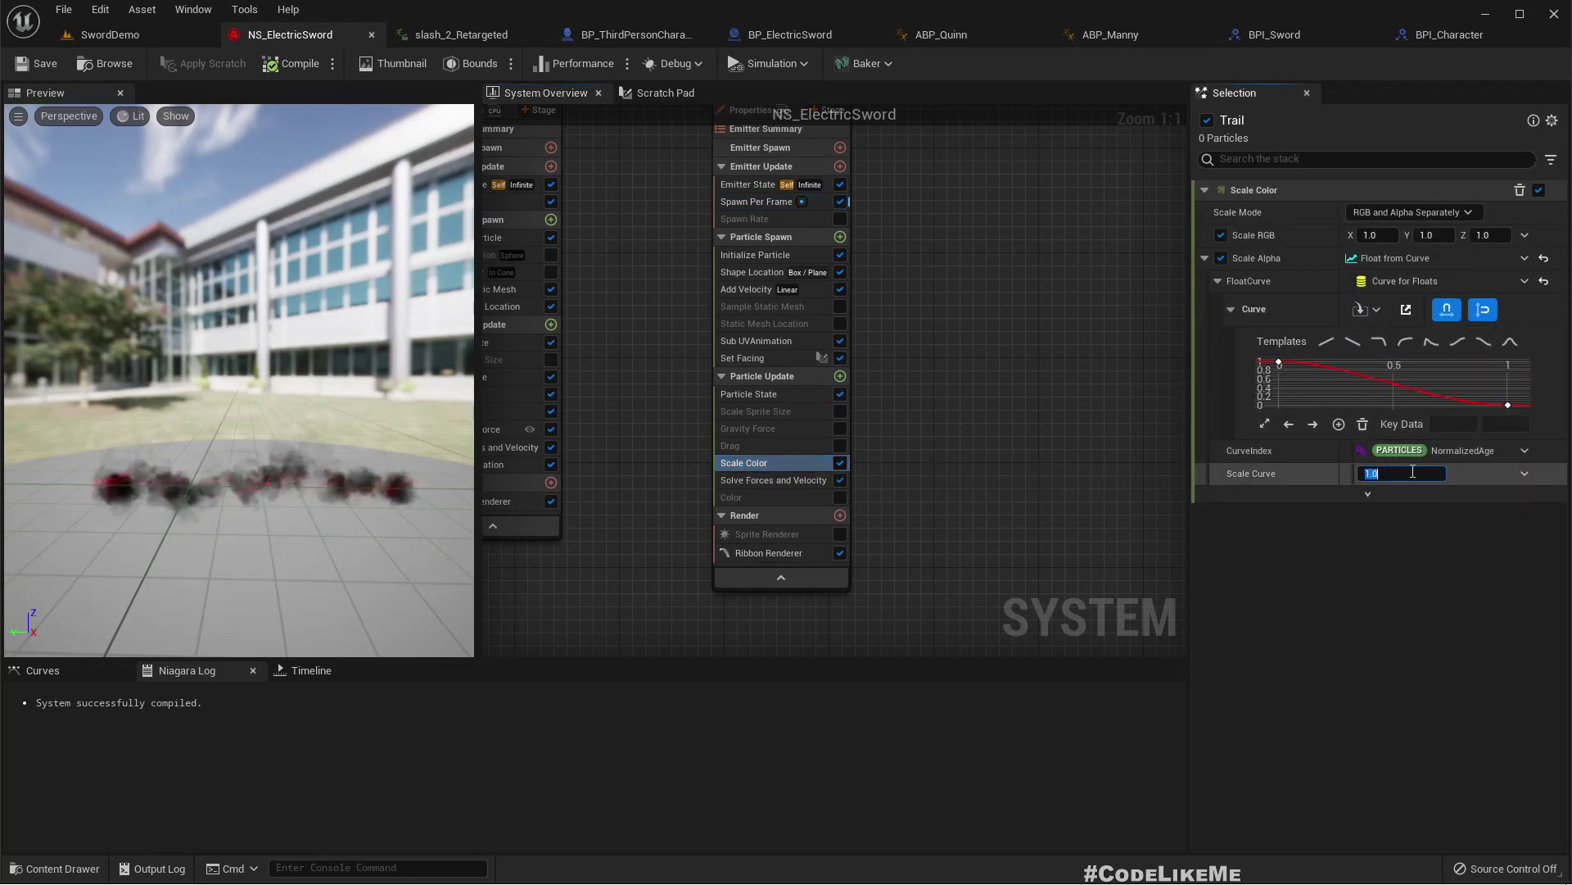
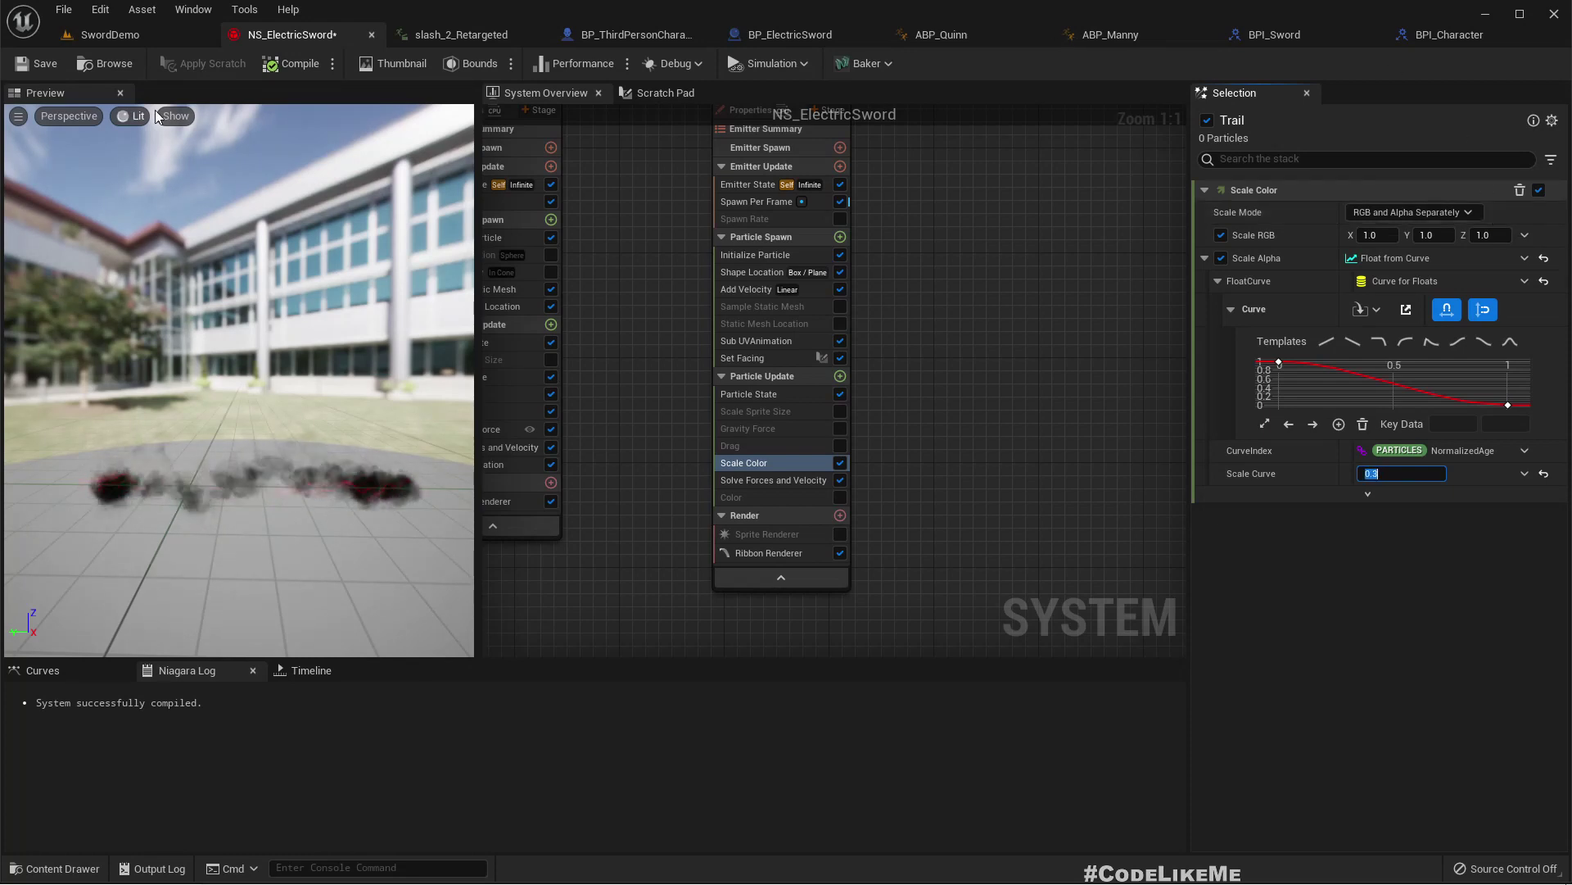
key("ctrl+s")
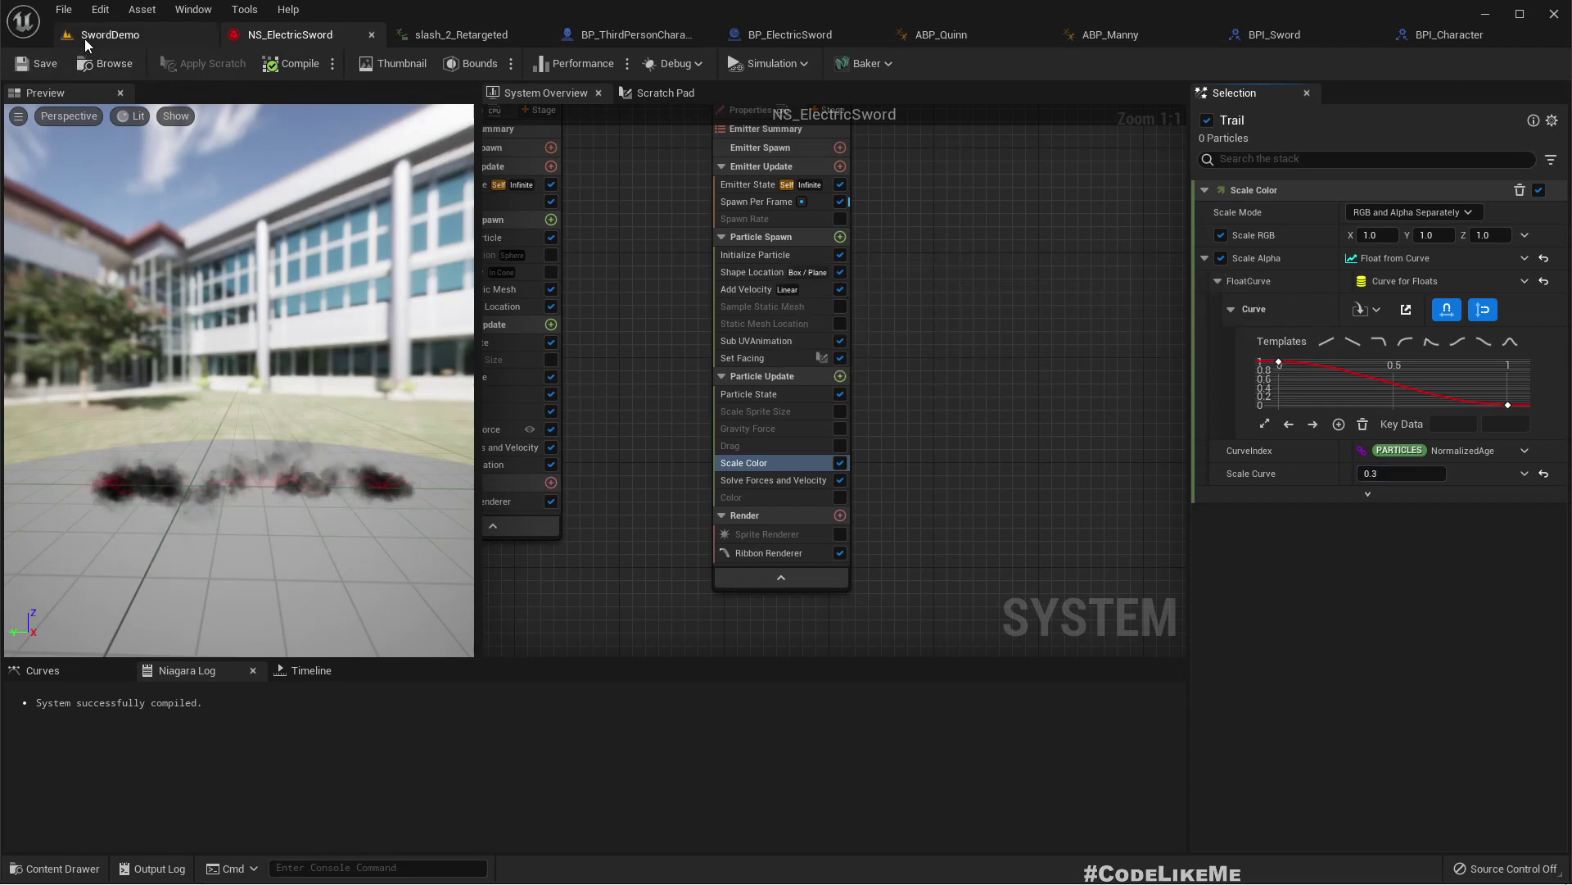
Run SwordDemo full screen again and examine the electric sword's trail opacity from the character's side
left_click(86, 34)
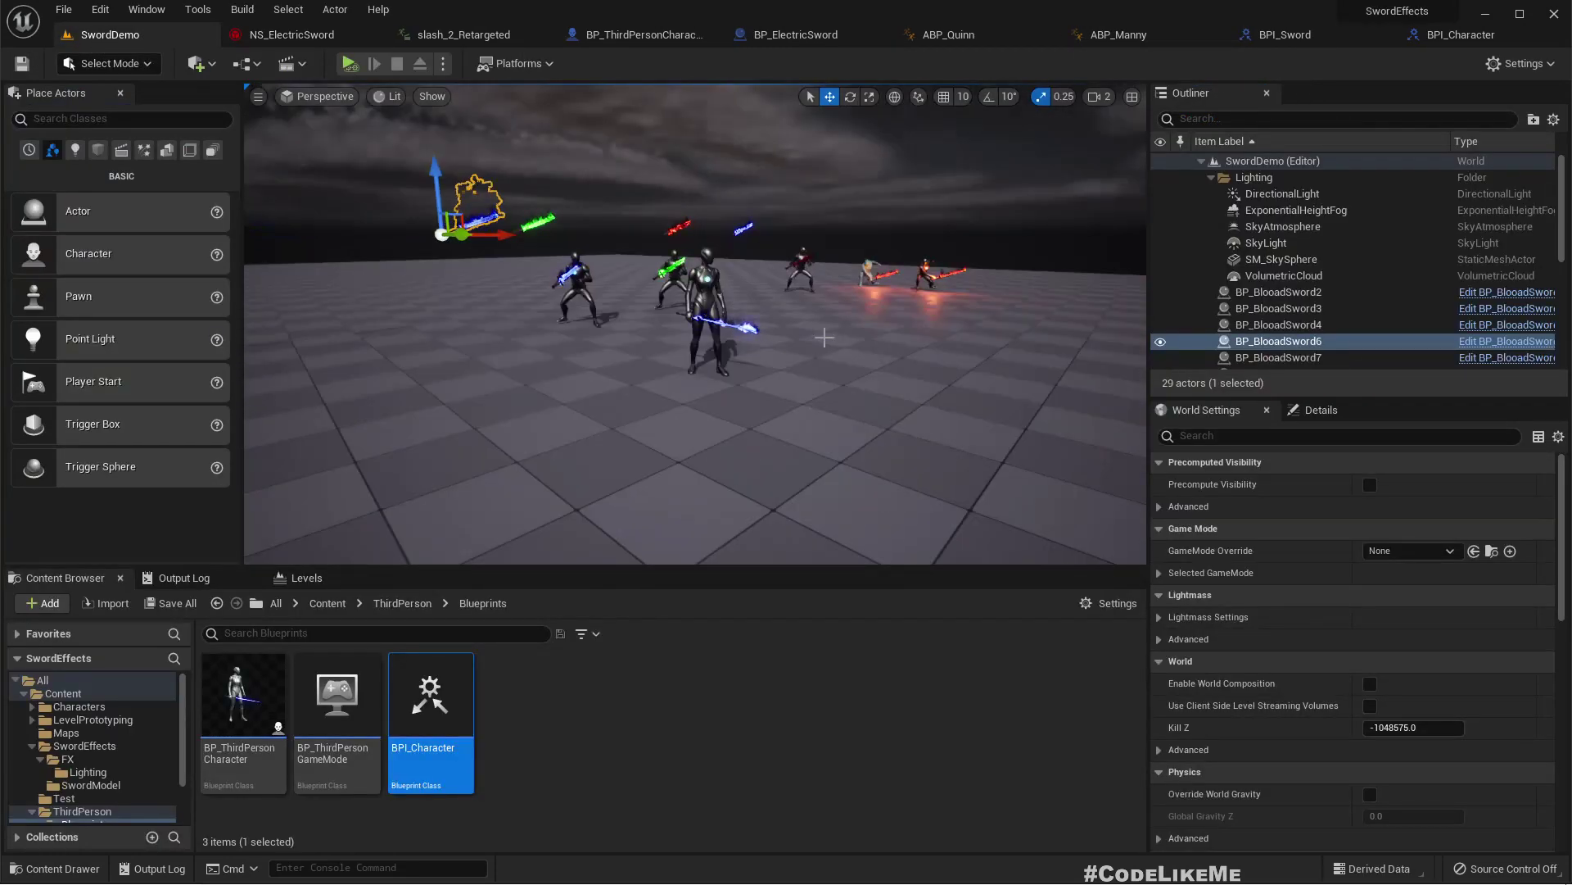
key("F11")
right_click_drag(824, 337, 553, 363)
key("d")
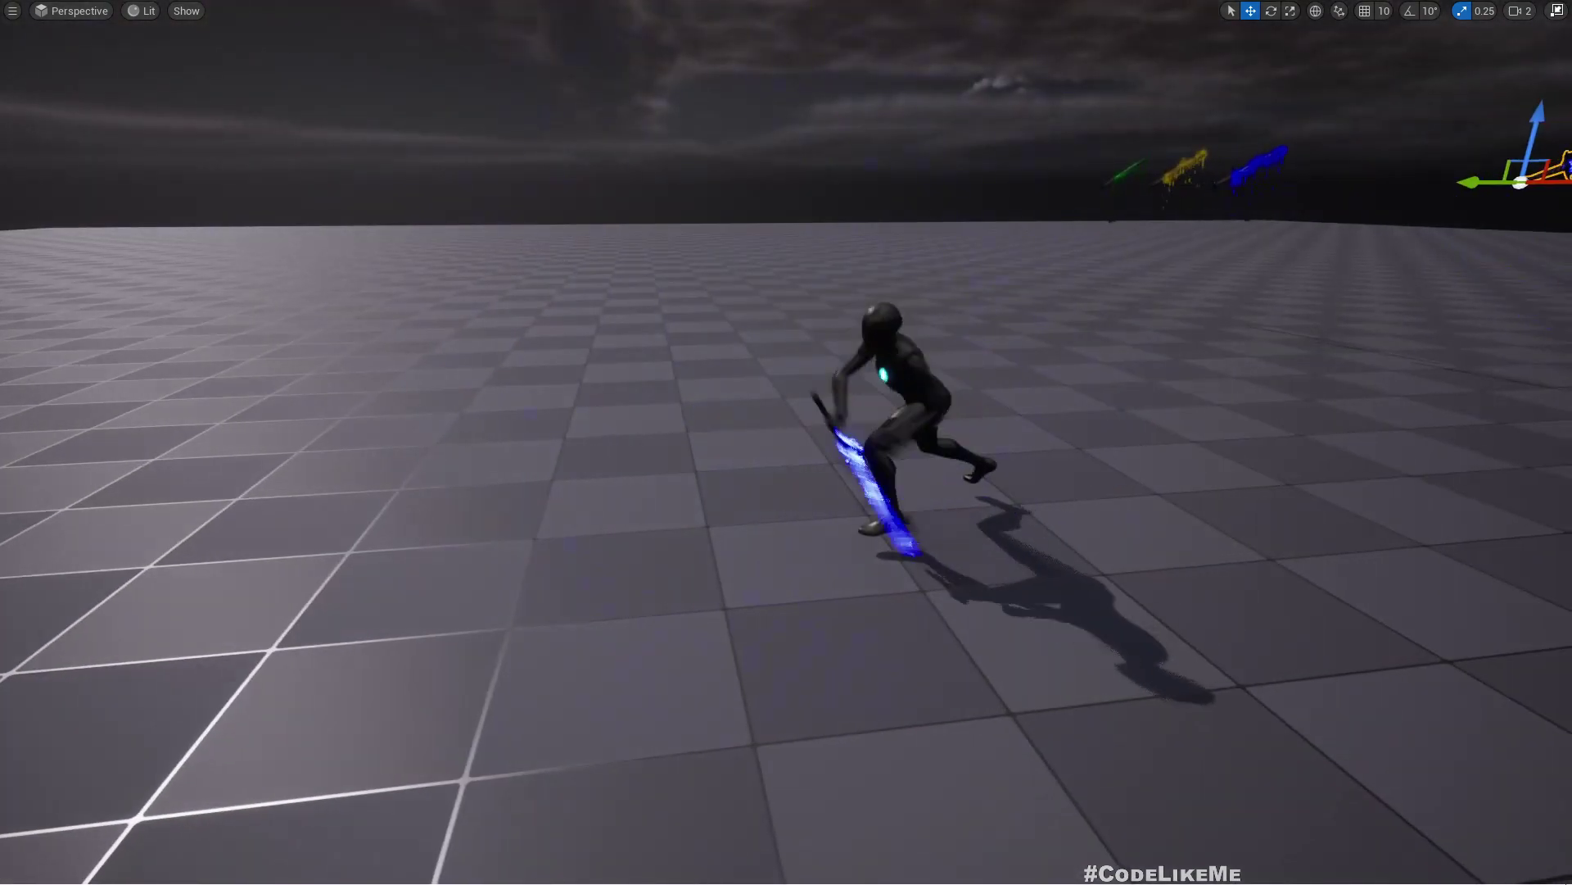
key("d")
right_click_drag(1178, 374, 1135, 372)
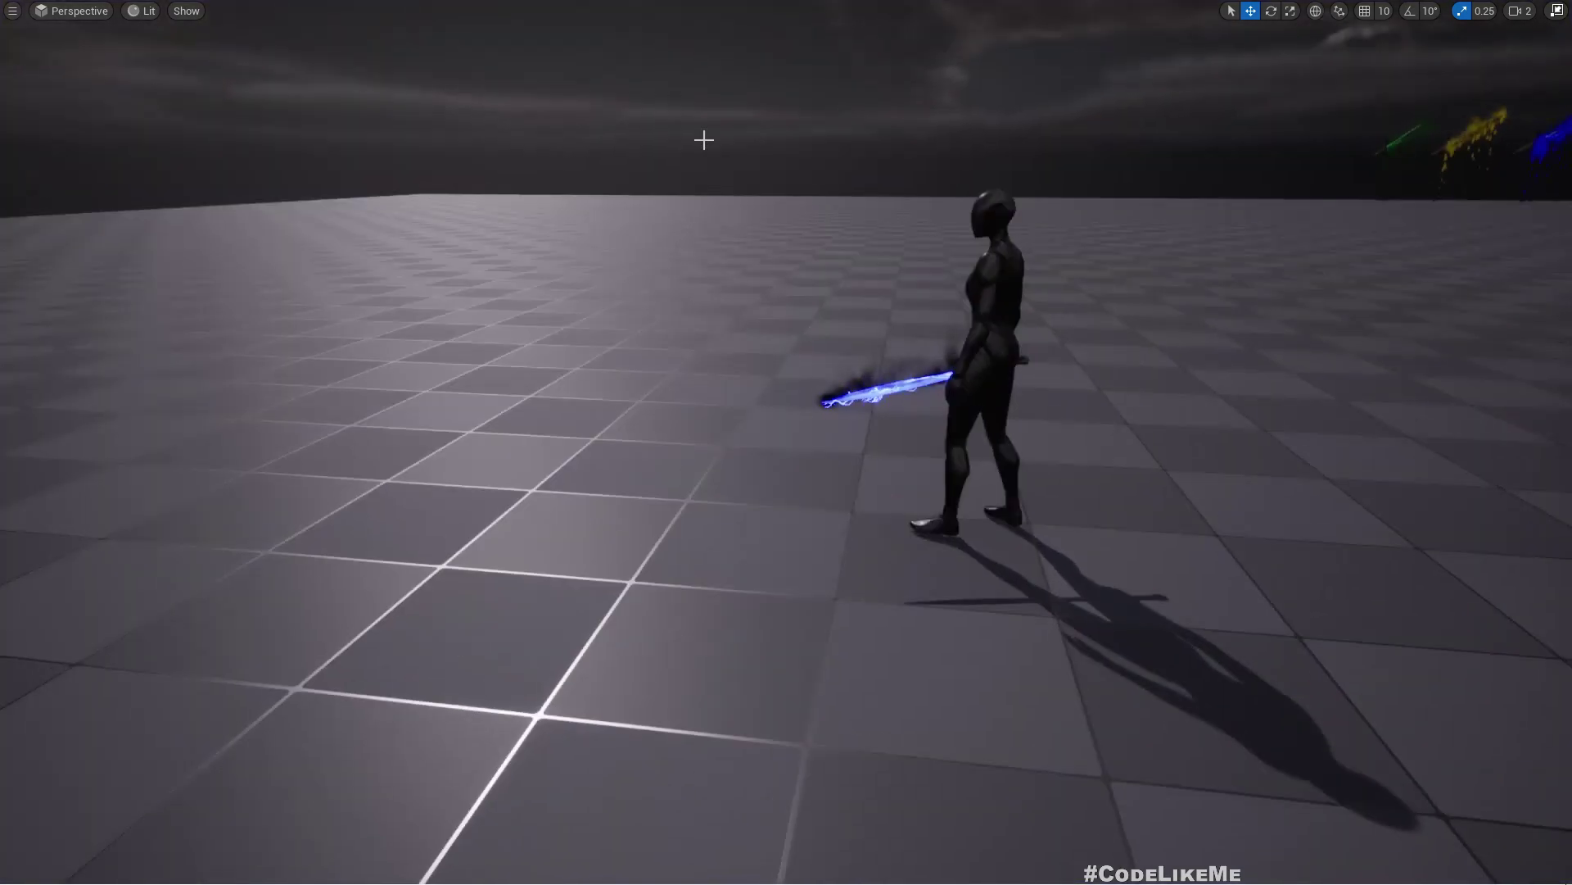
key("F11")
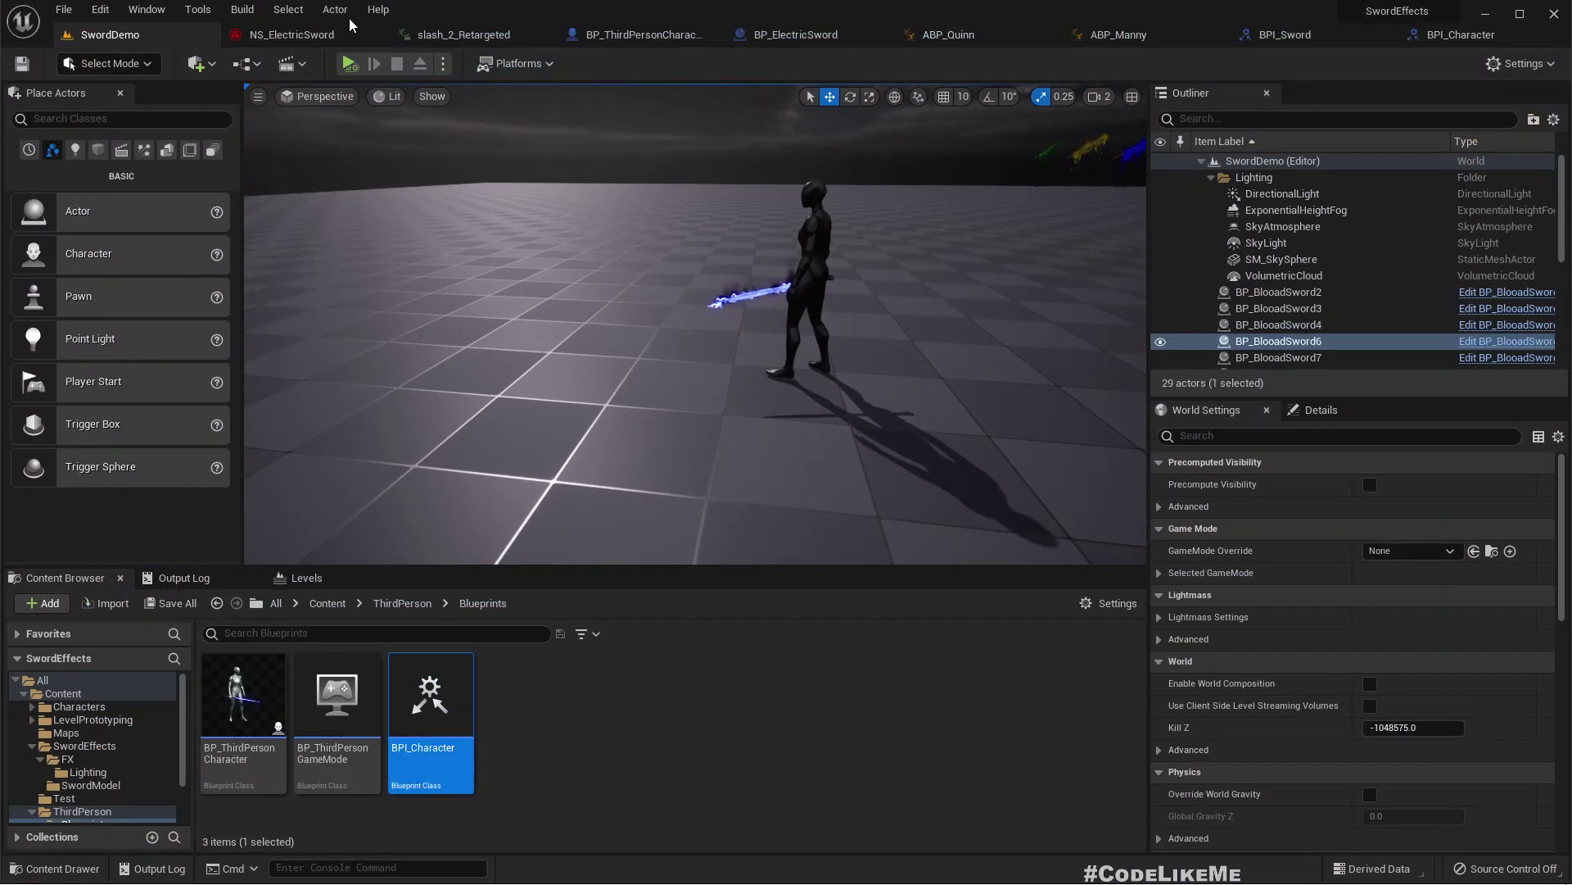
Set the alpha Scale Curve in NS_ElectricSword's Trail Scale Color module to 0.1 and save the system
left_click(293, 35)
left_click(777, 464)
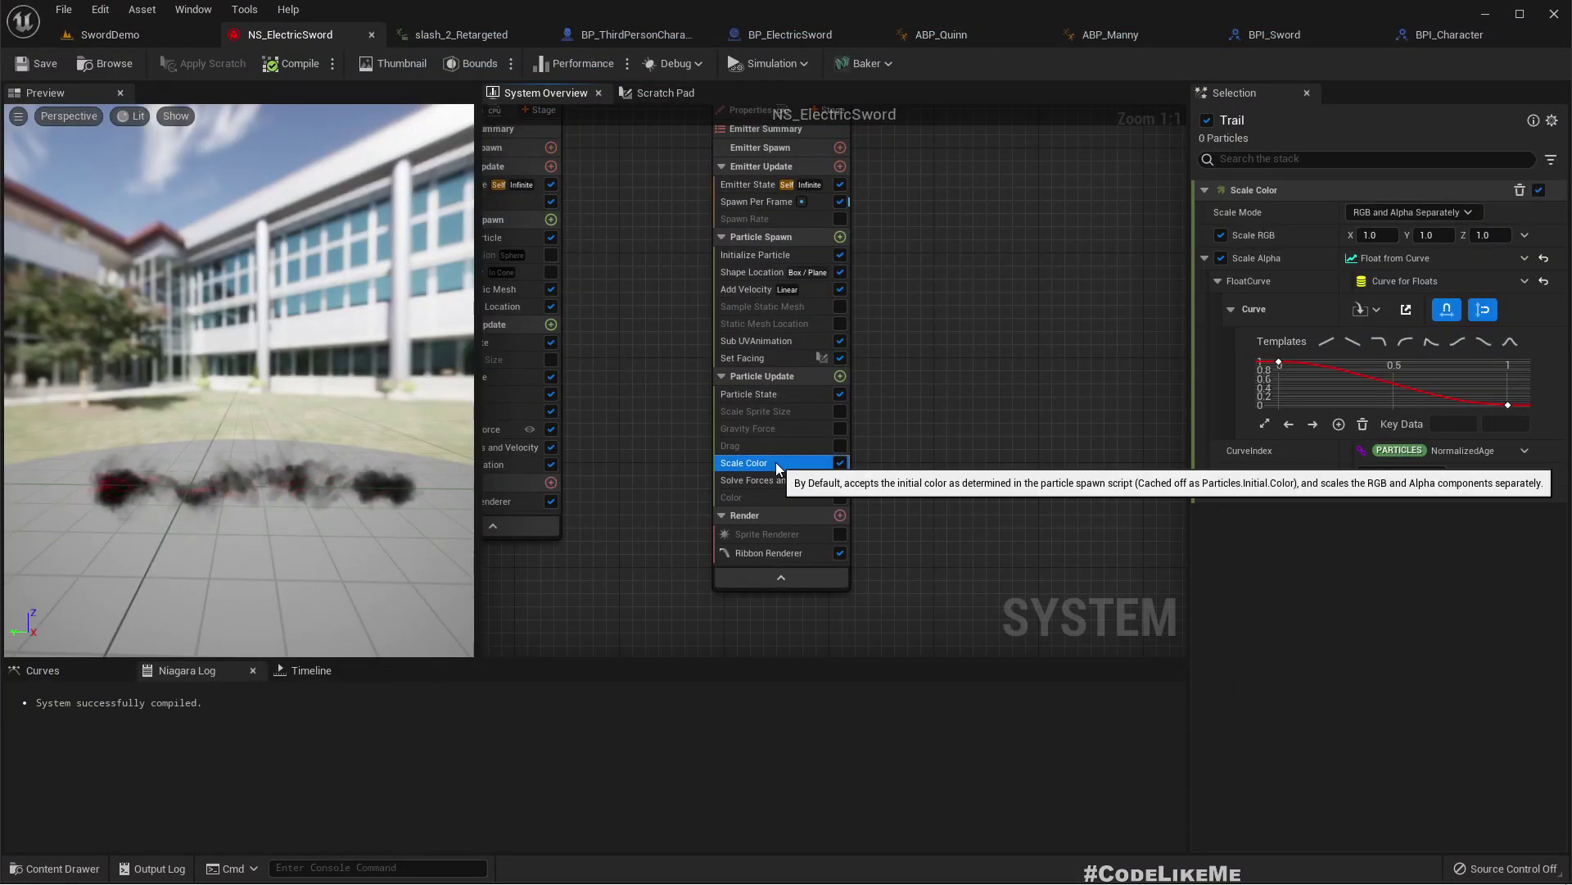
left_click(1334, 426)
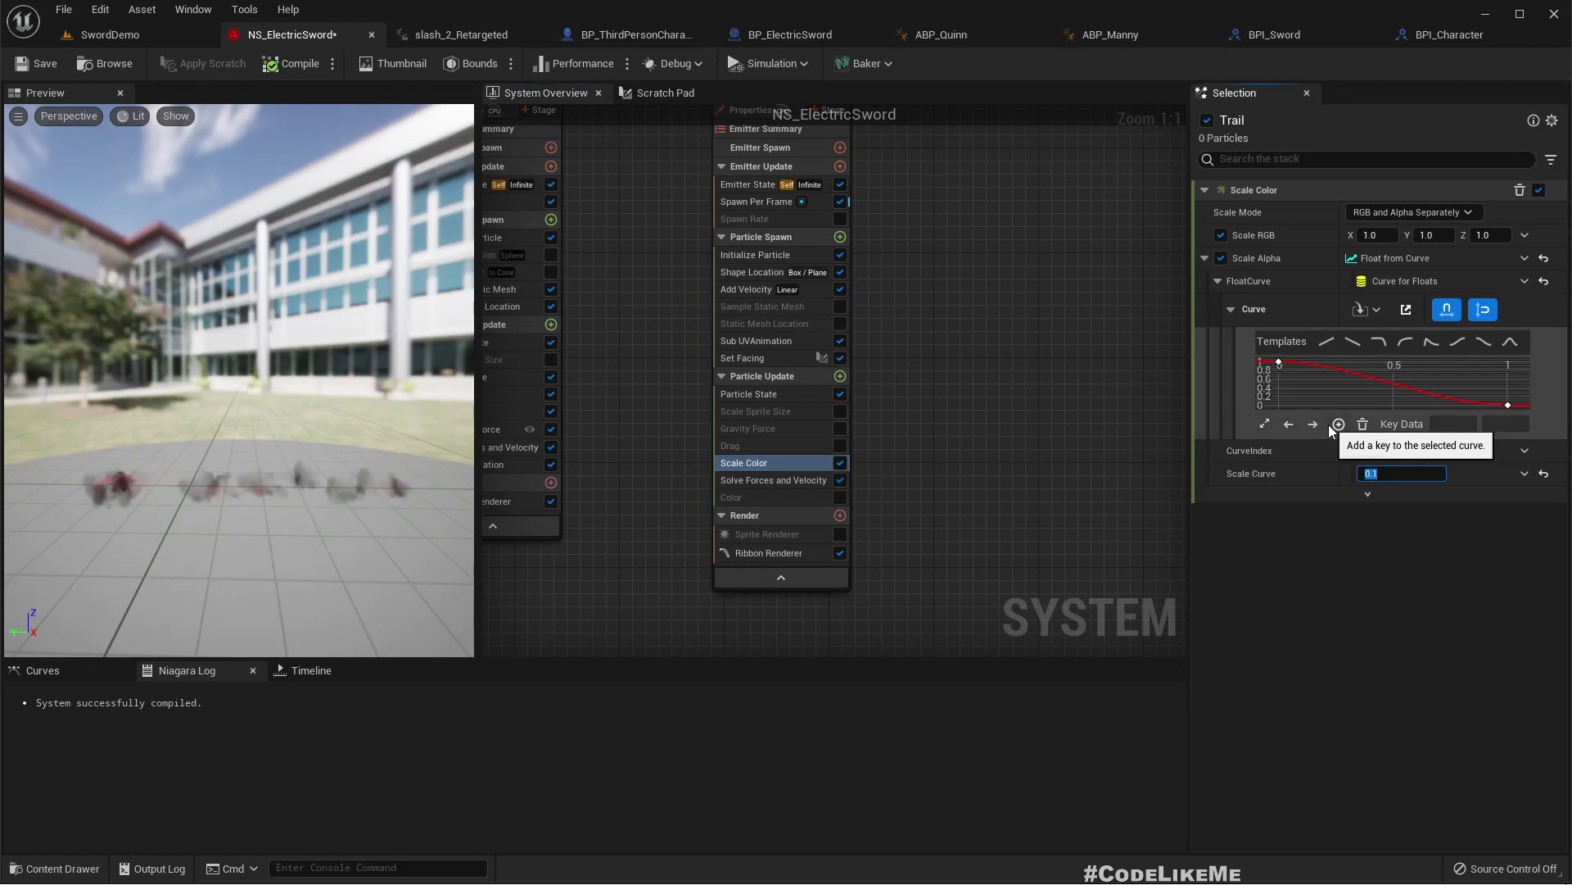
left_click(45, 63)
Run the SwordDemo level, examine the fainter sword trail from several angles during the slash, and stop the session
left_click(112, 36)
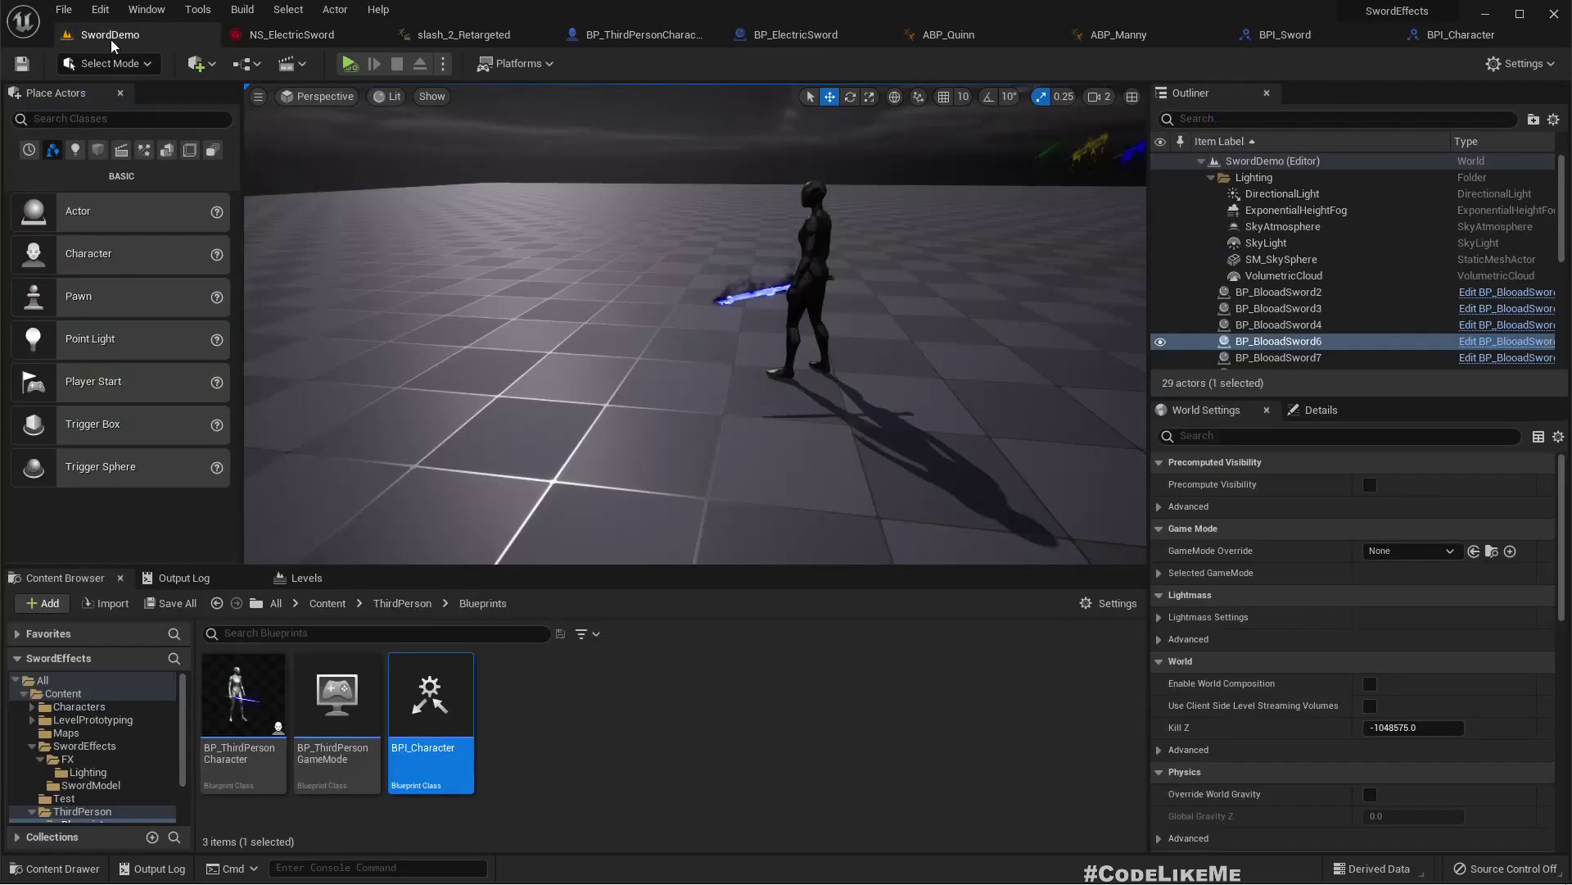
left_click(349, 64)
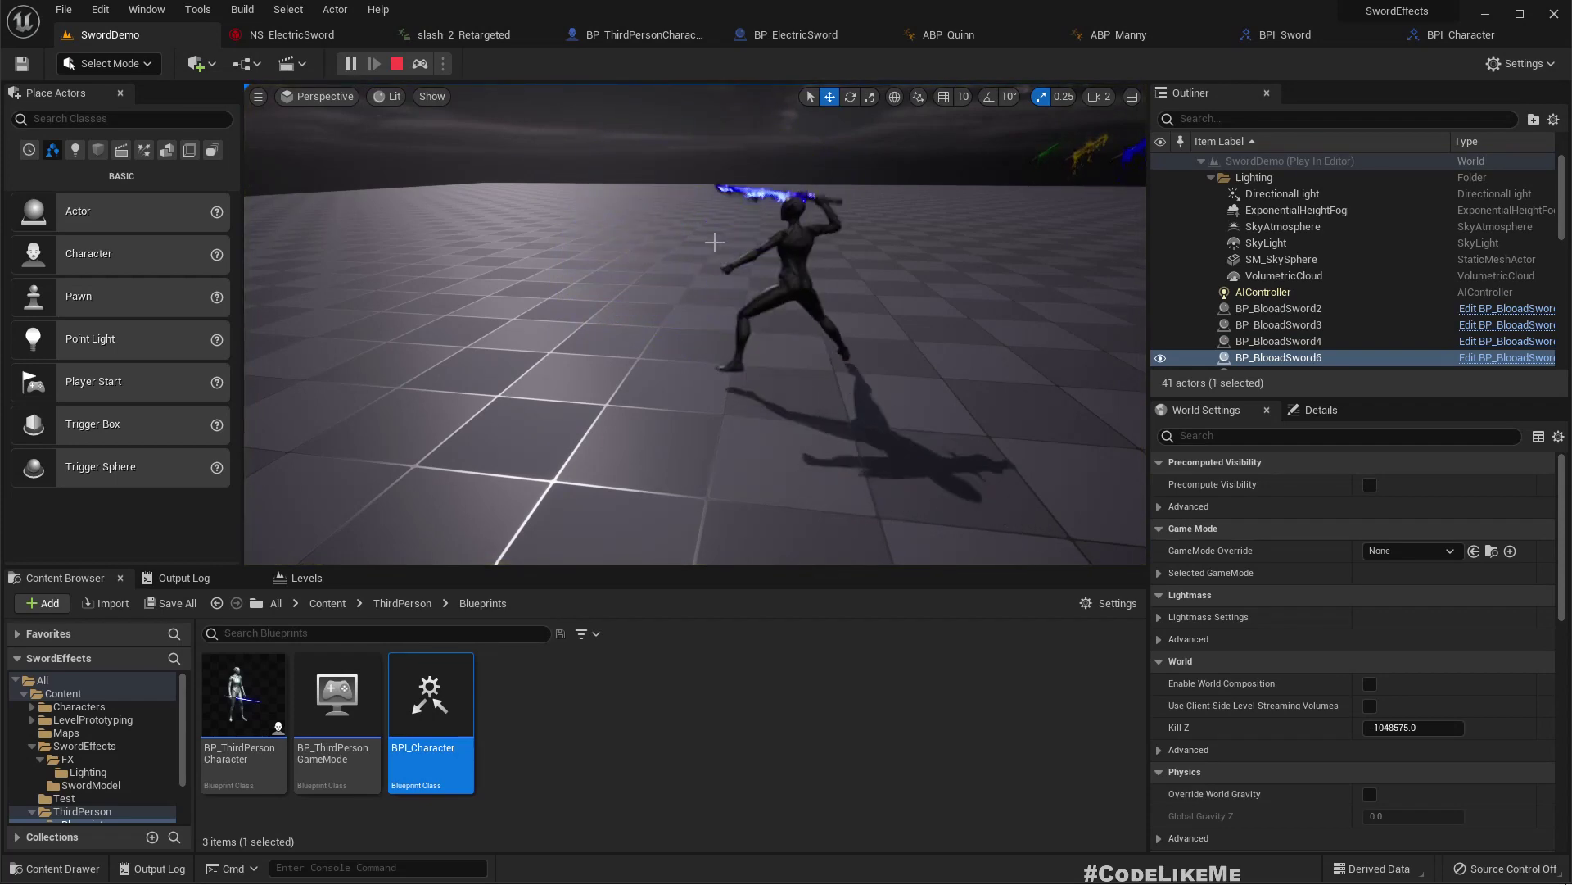
left_click(712, 245)
right_click_drag(713, 245, 913, 177)
right_click_drag(623, 192, 704, 186)
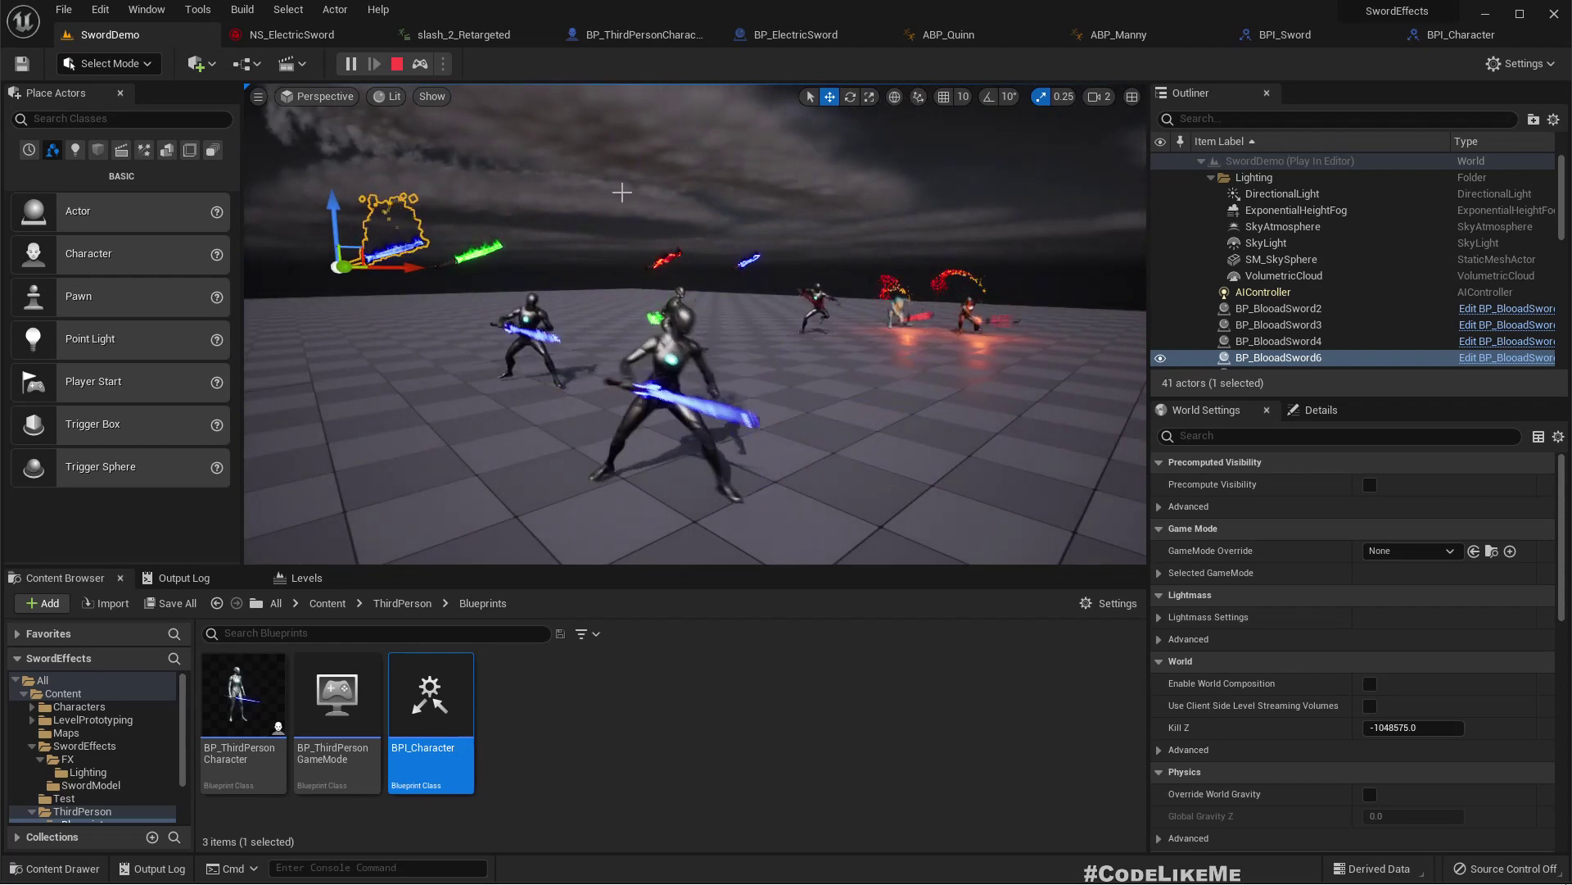
key("Escape")
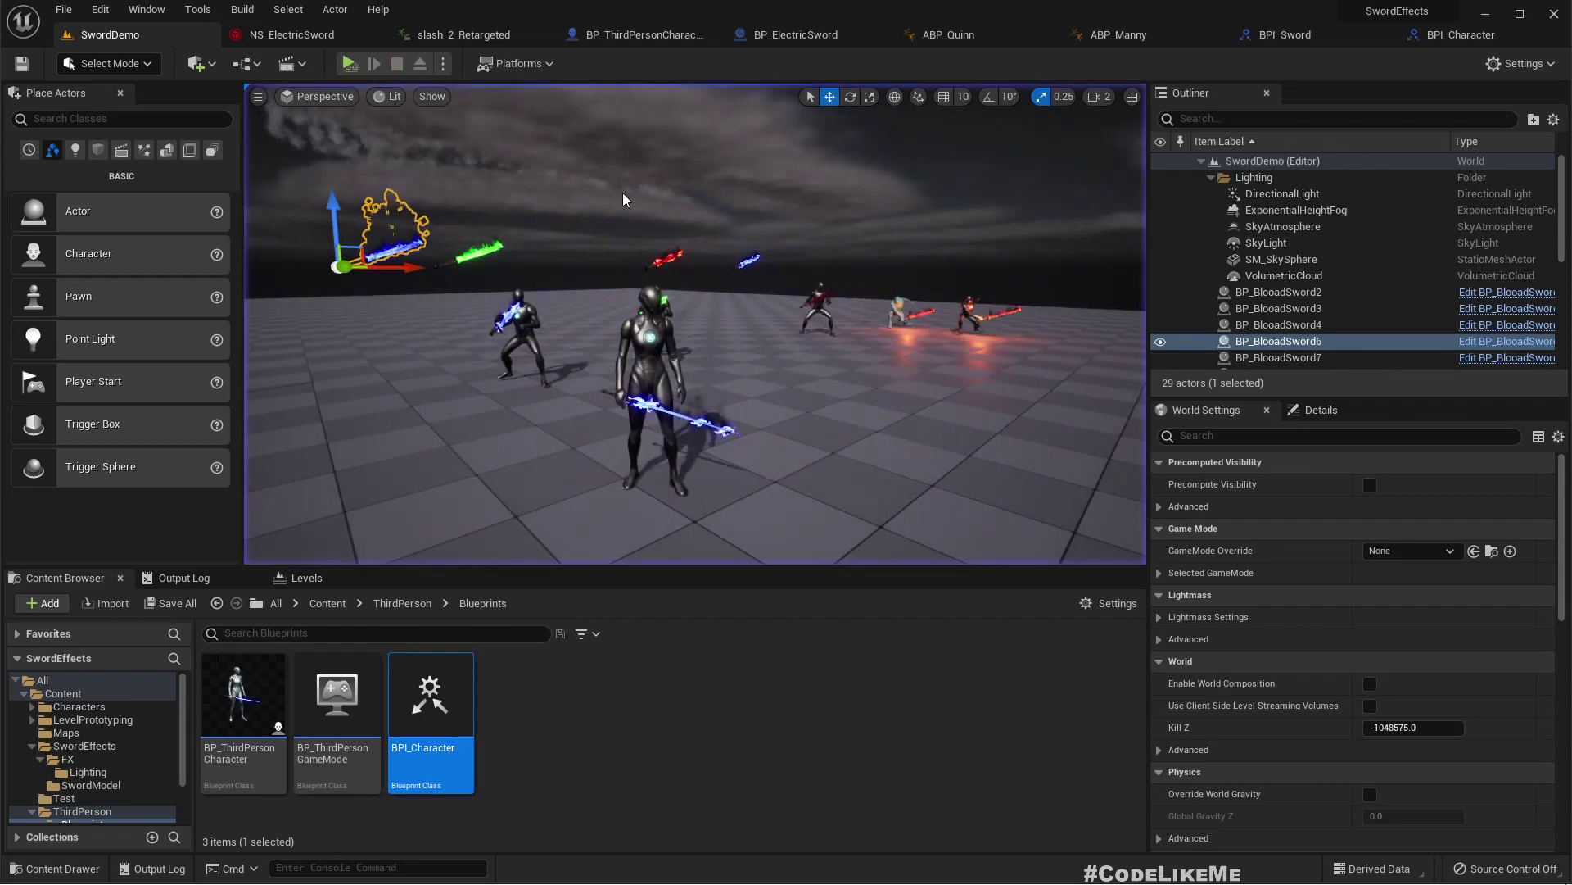
Edit the Density on ABP_Manny's EnableTrail notify and play SwordDemo twice to examine the sword trail during the slash
left_click(952, 35)
left_click(1004, 35)
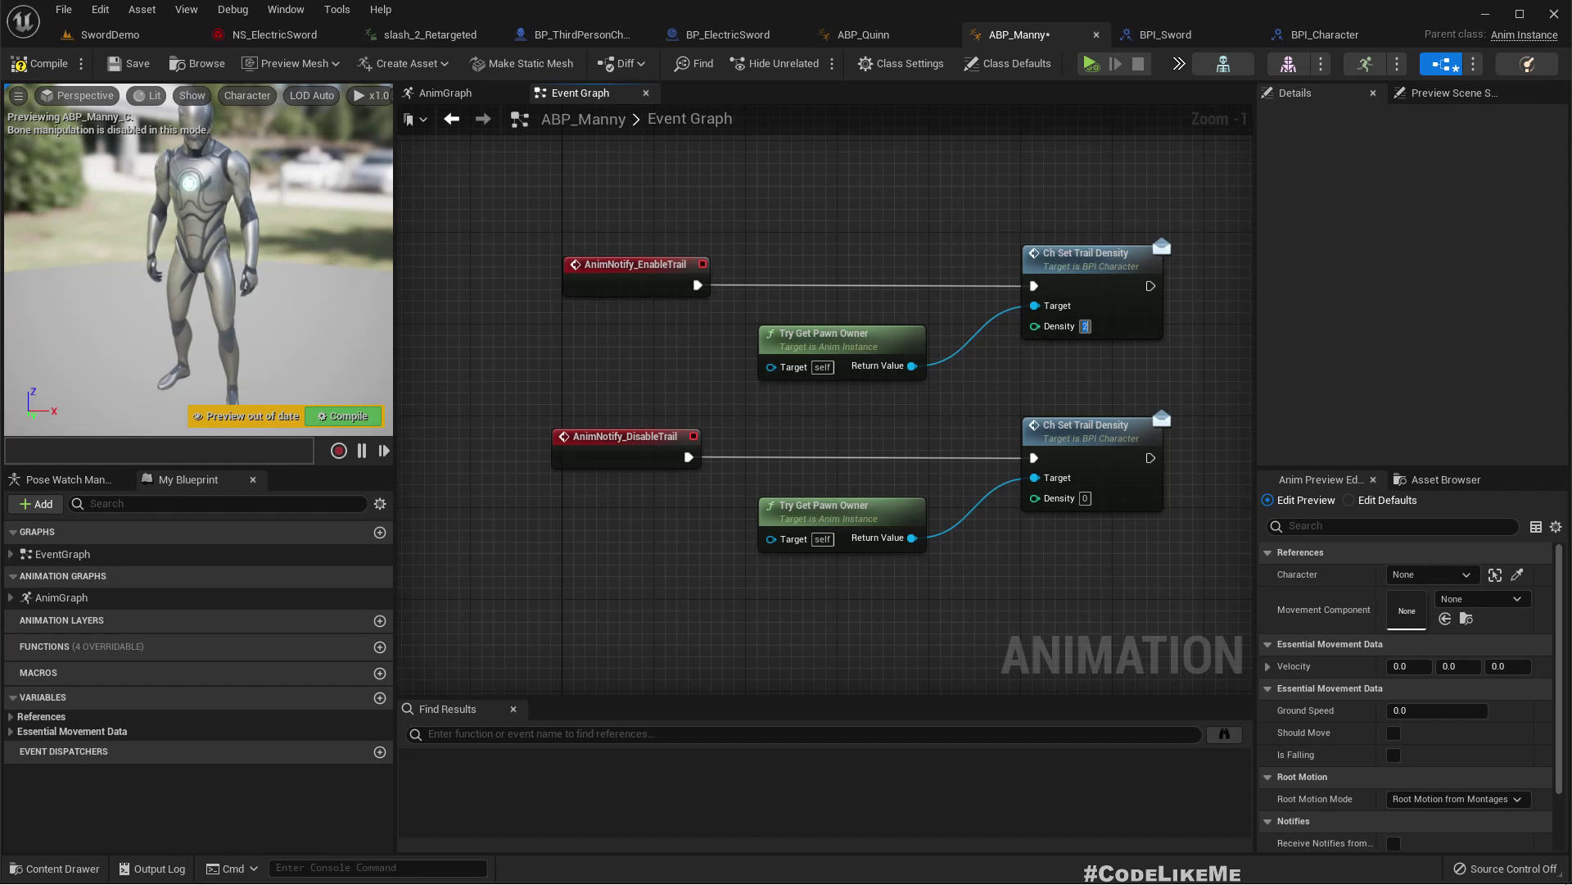
left_click(109, 34)
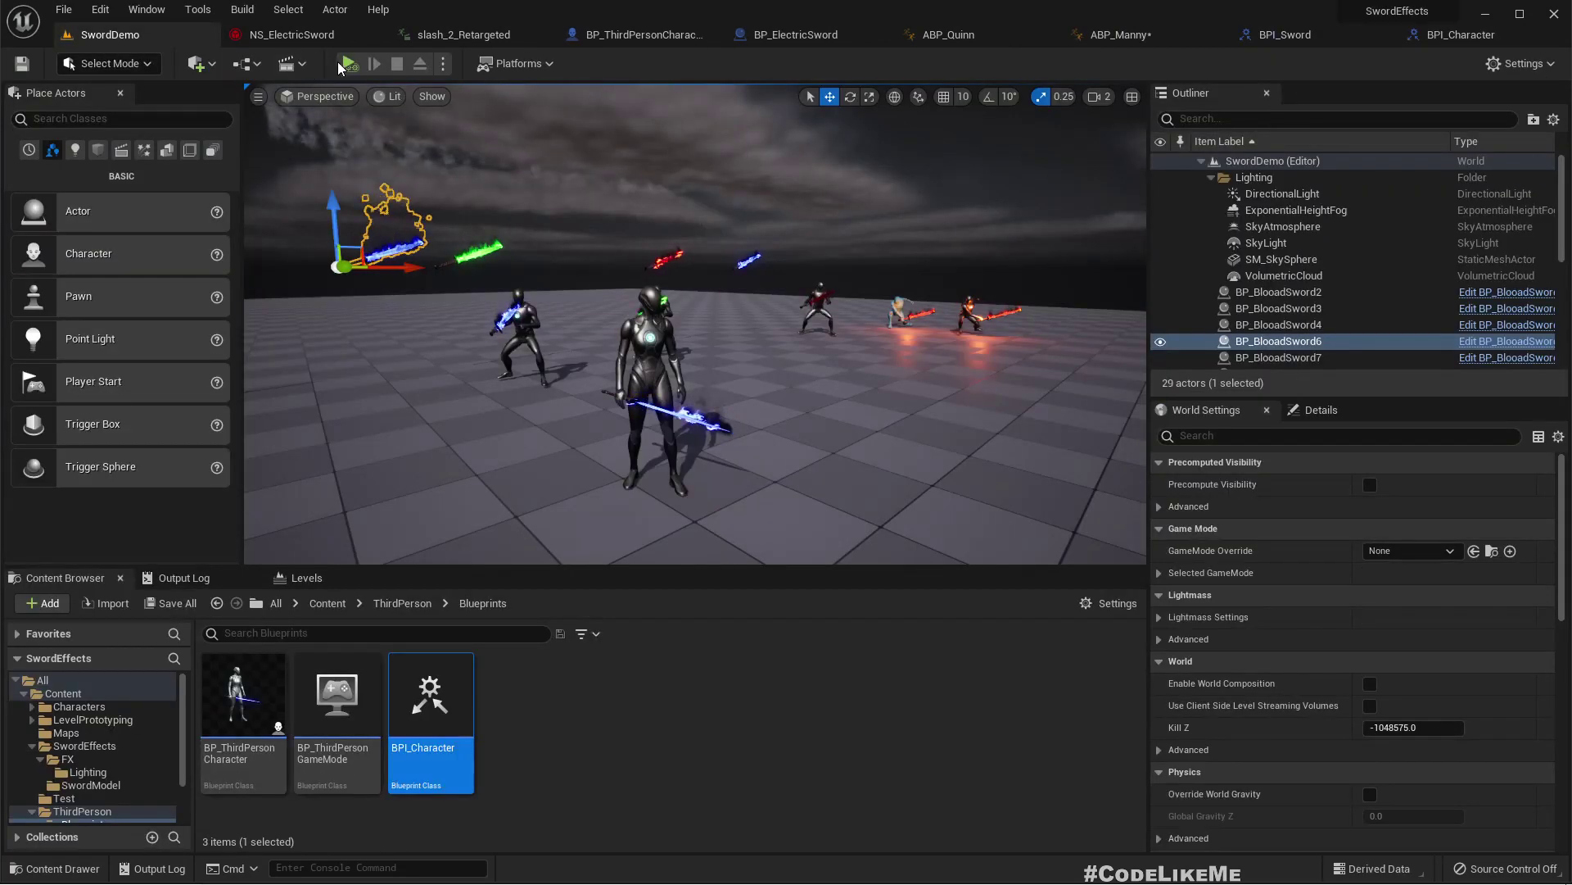
left_click(346, 63)
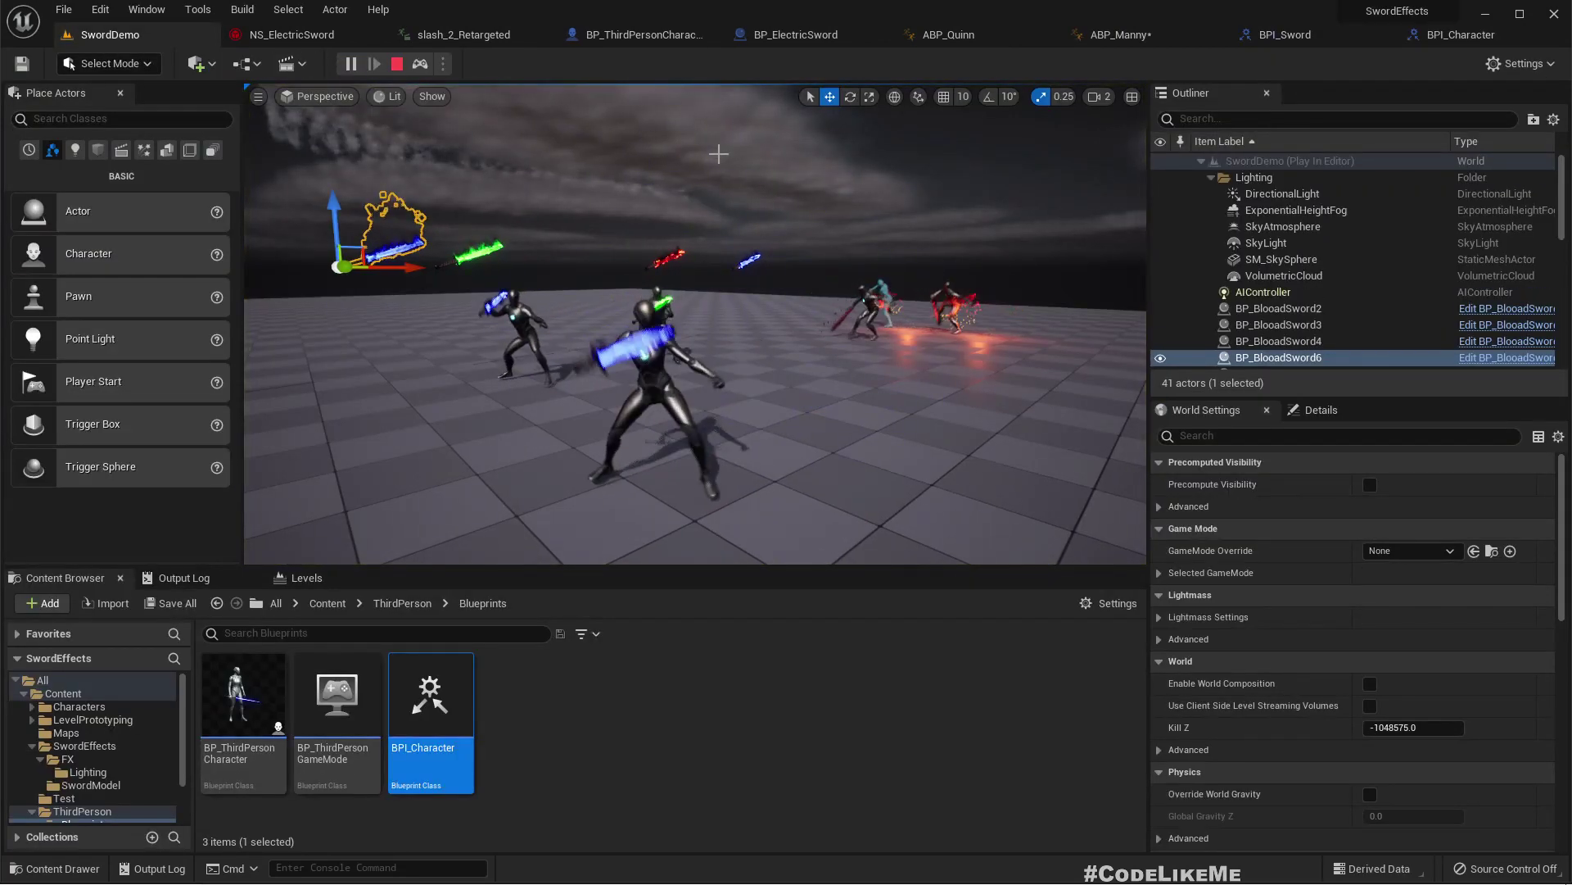
left_click(719, 154)
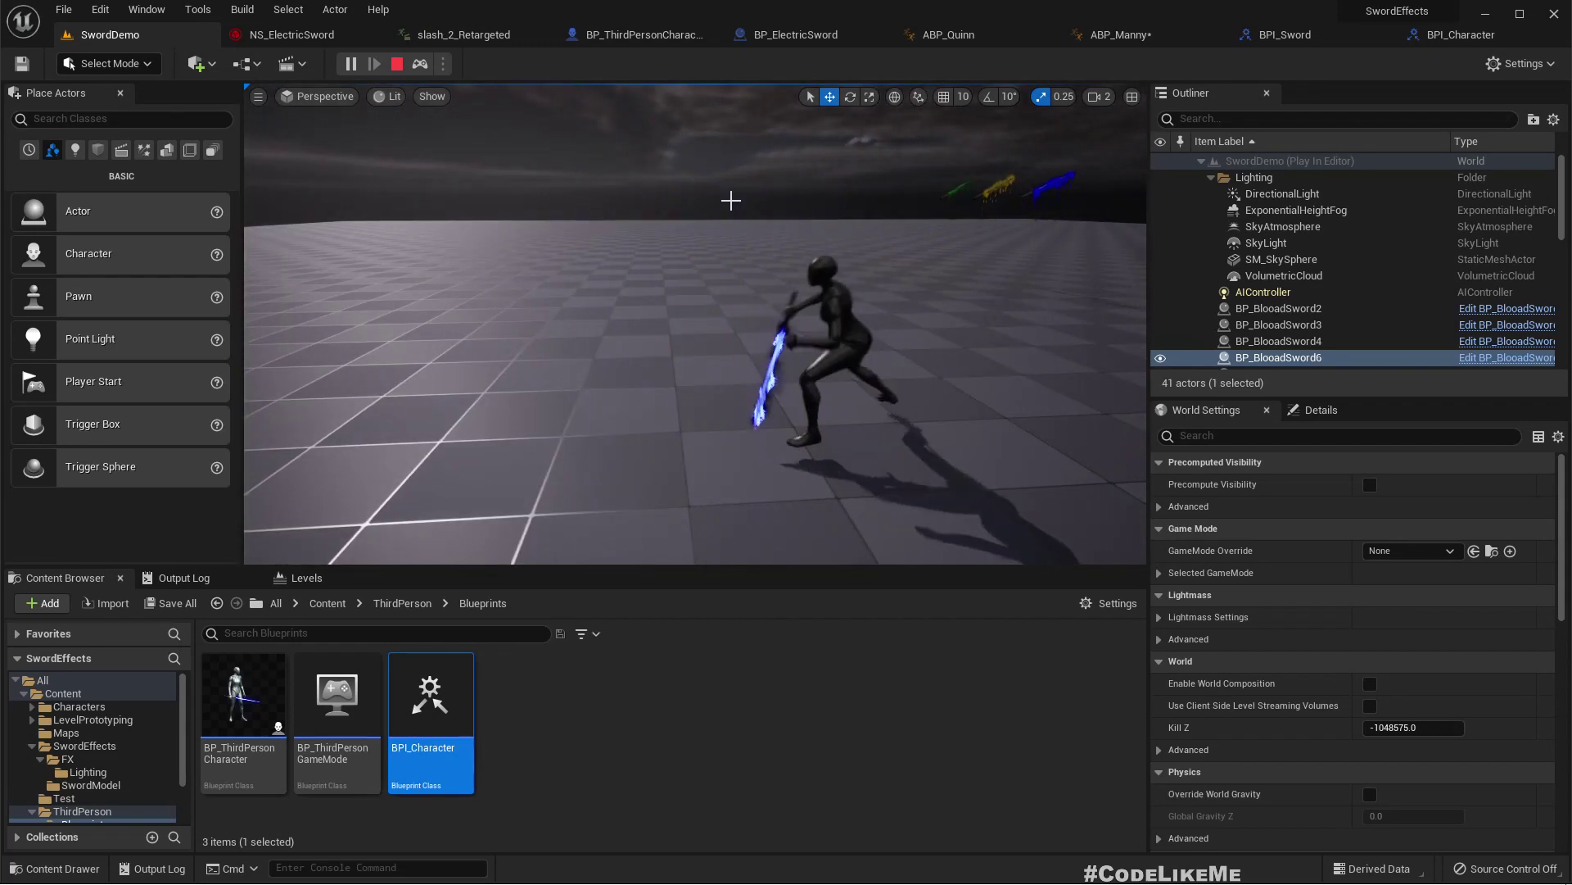
key("Escape")
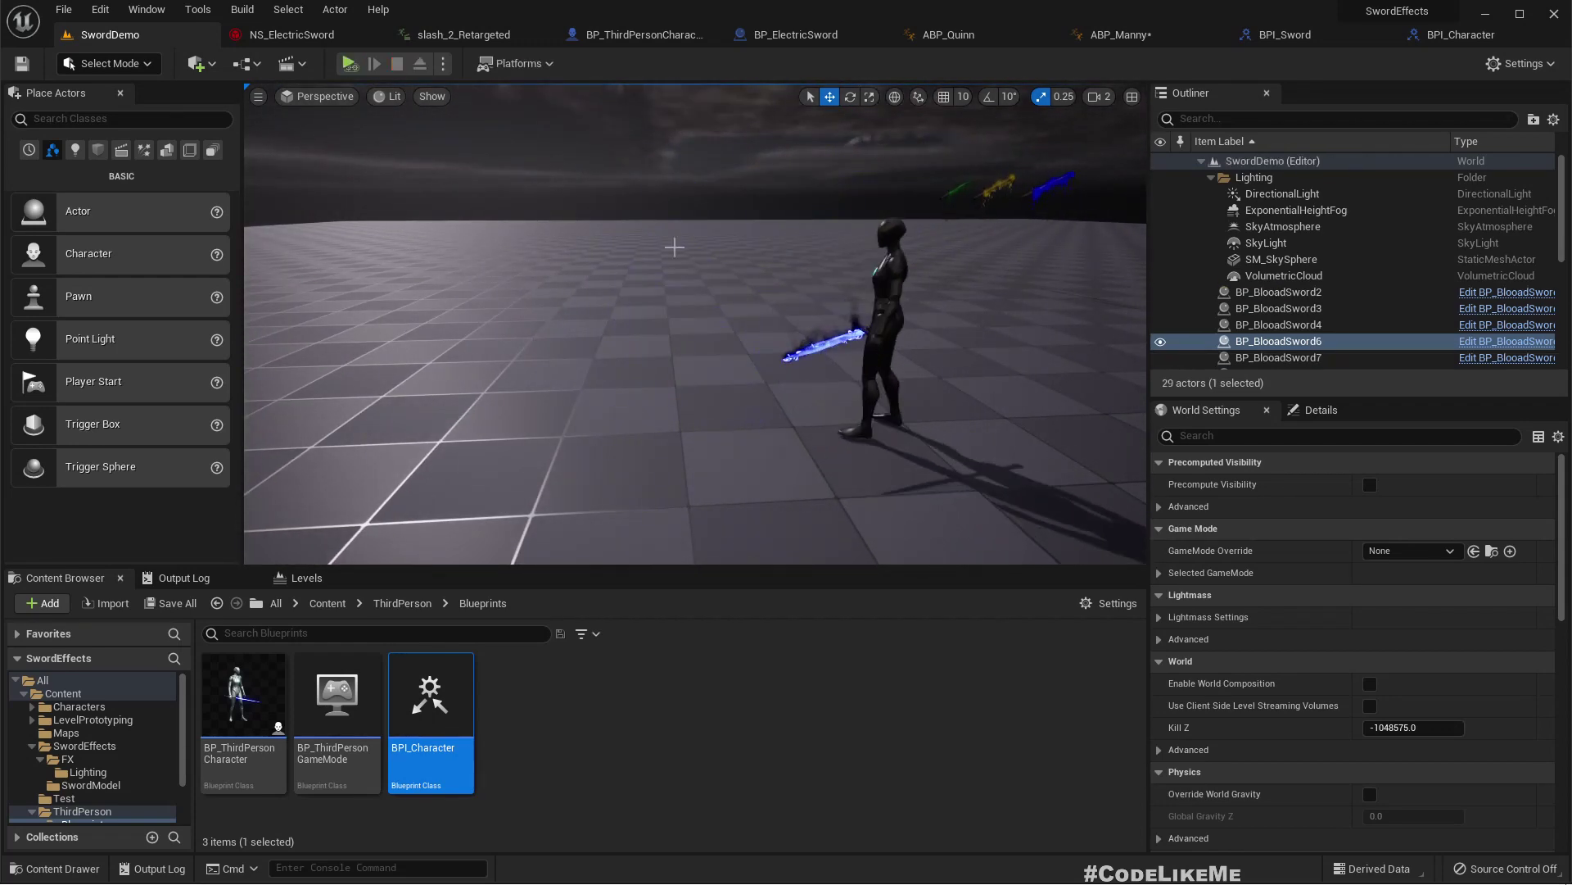
key("alt+p")
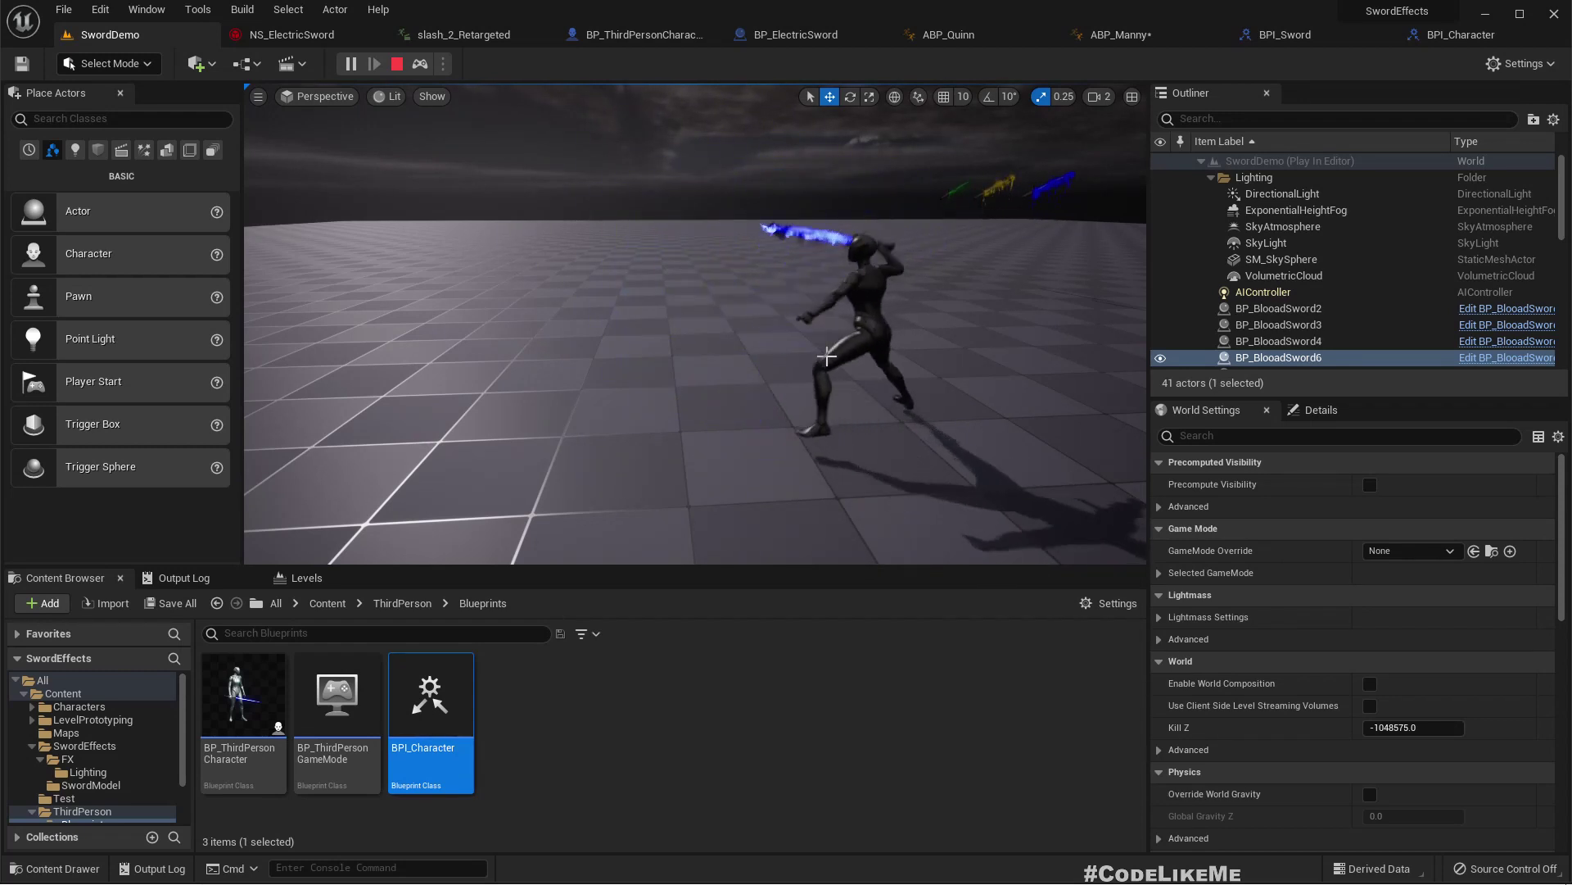
key("Escape")
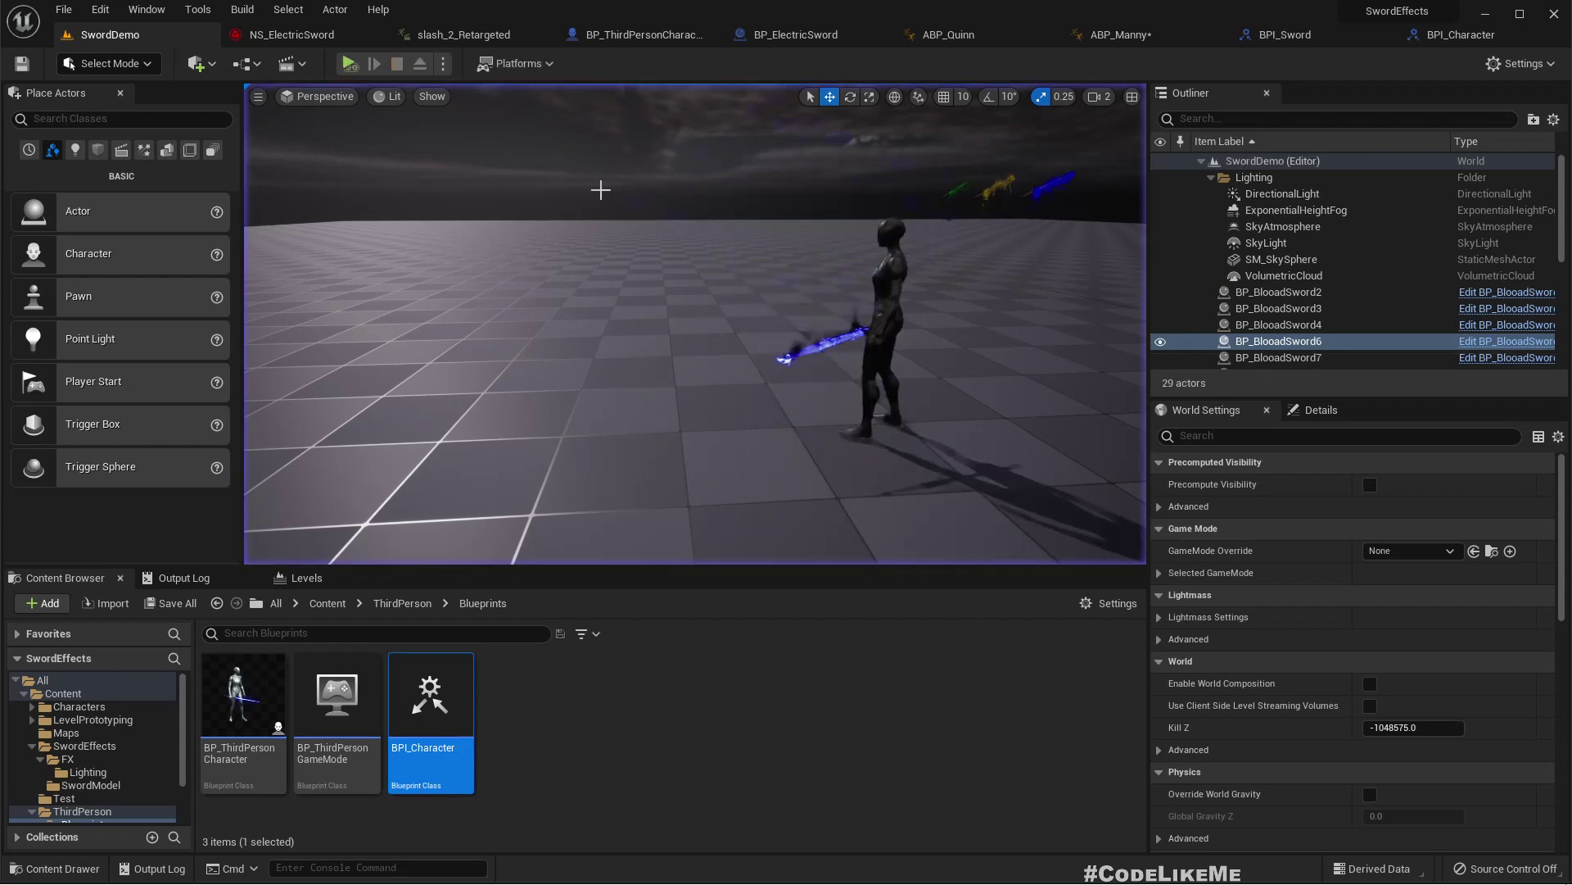
Apply the peaked rise-and-fall template to the Scale Alpha curve in the Trail emitter's Scale Color module of NS_ElectricSword
left_click(292, 34)
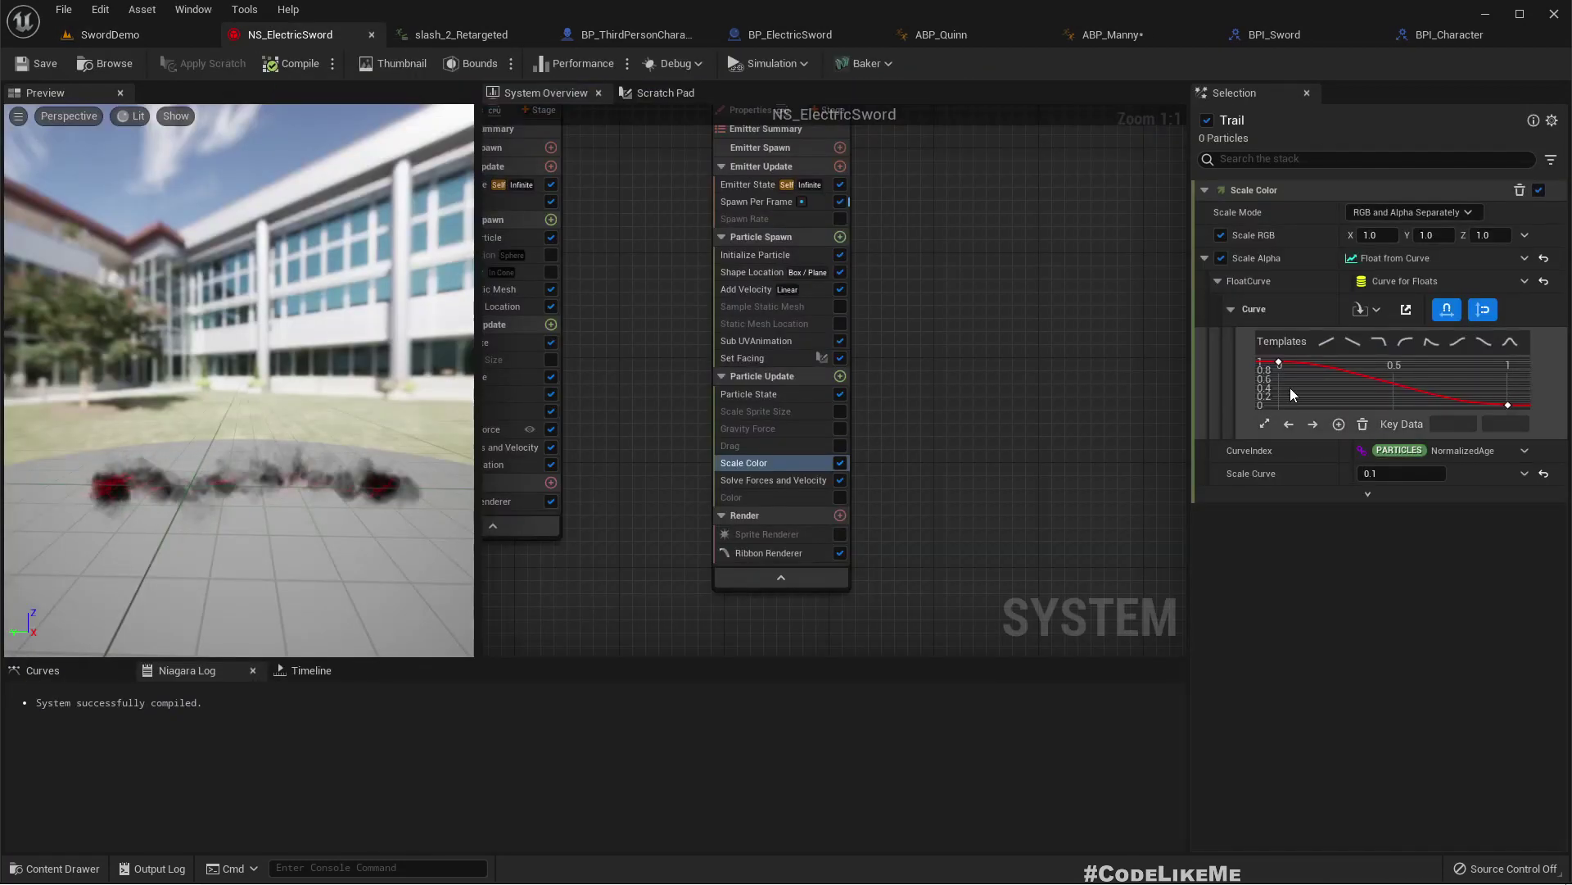
left_click(1279, 362)
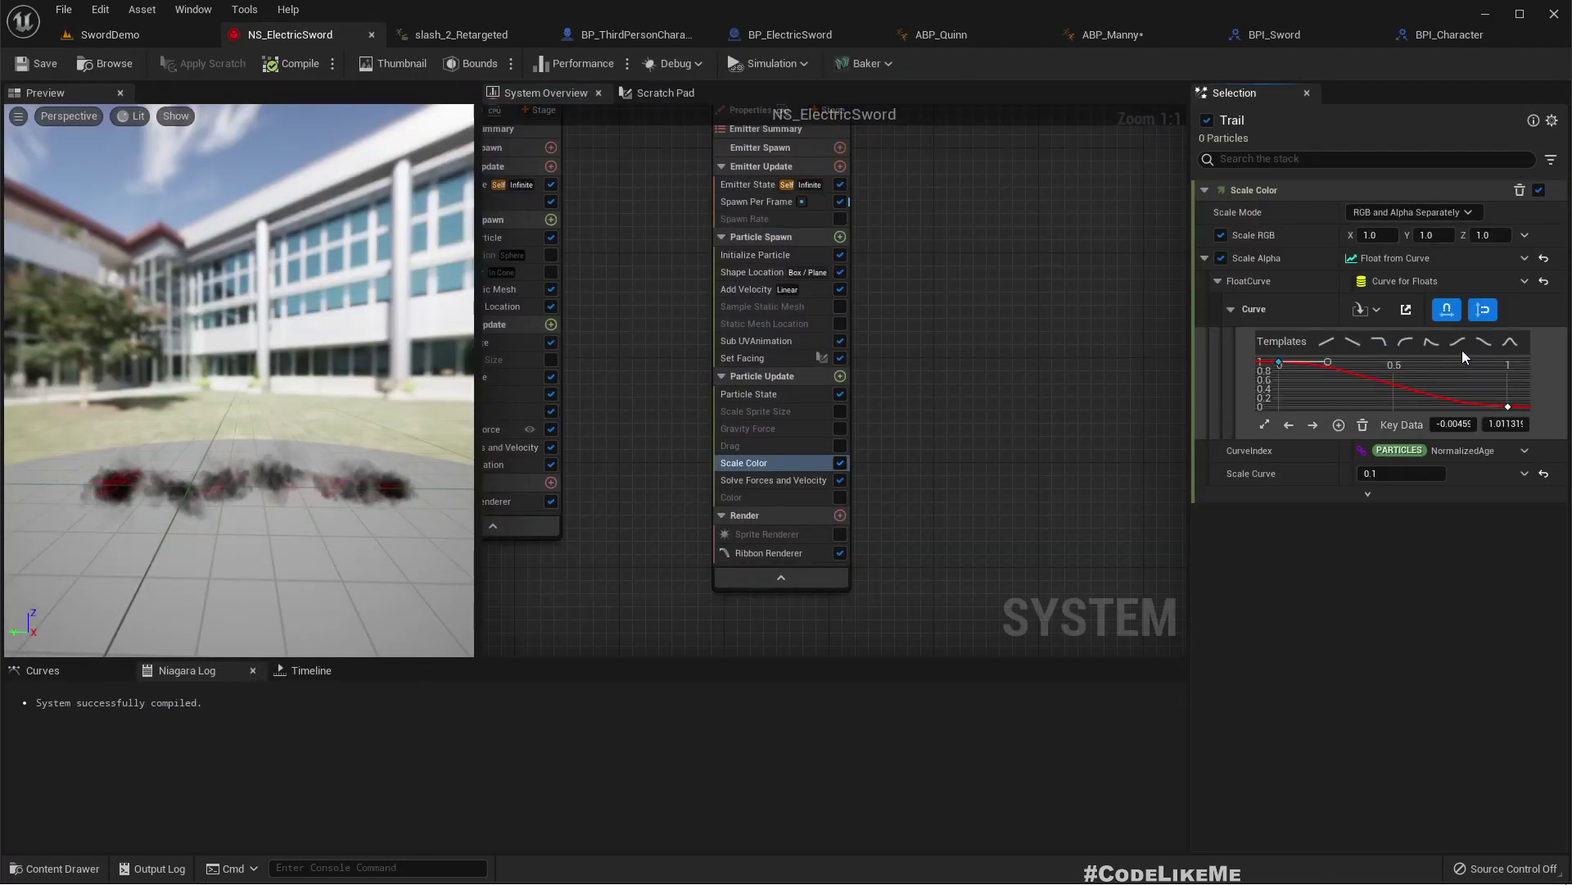
left_click(1510, 343)
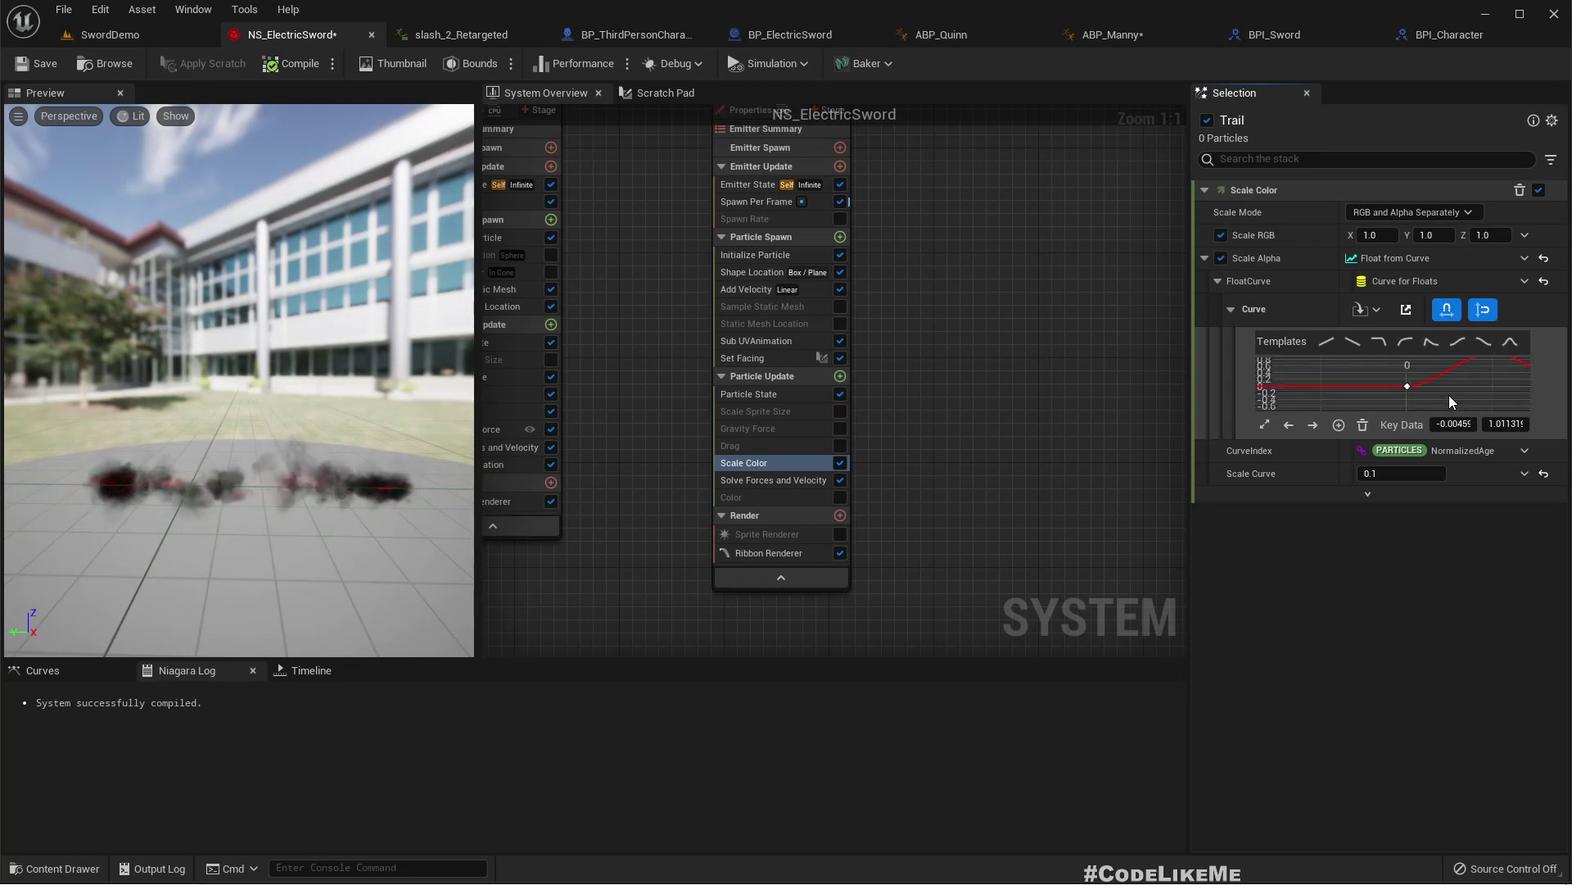
scroll(1457, 392, "down", 3)
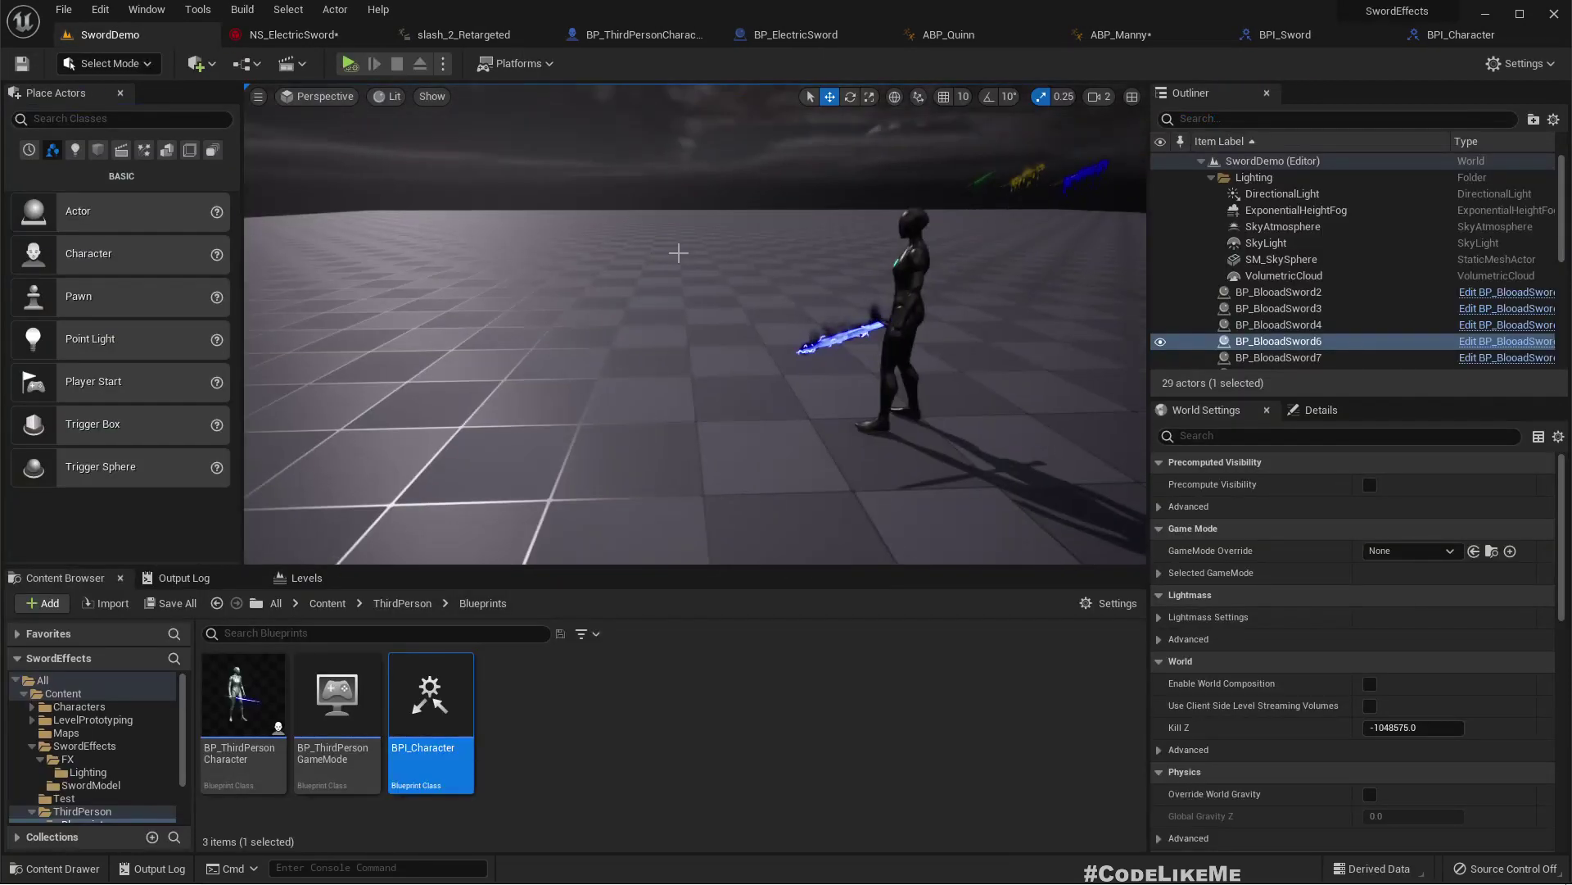
Examine the electric sword from the character's side in the SwordDemo level at full screen
key("F11")
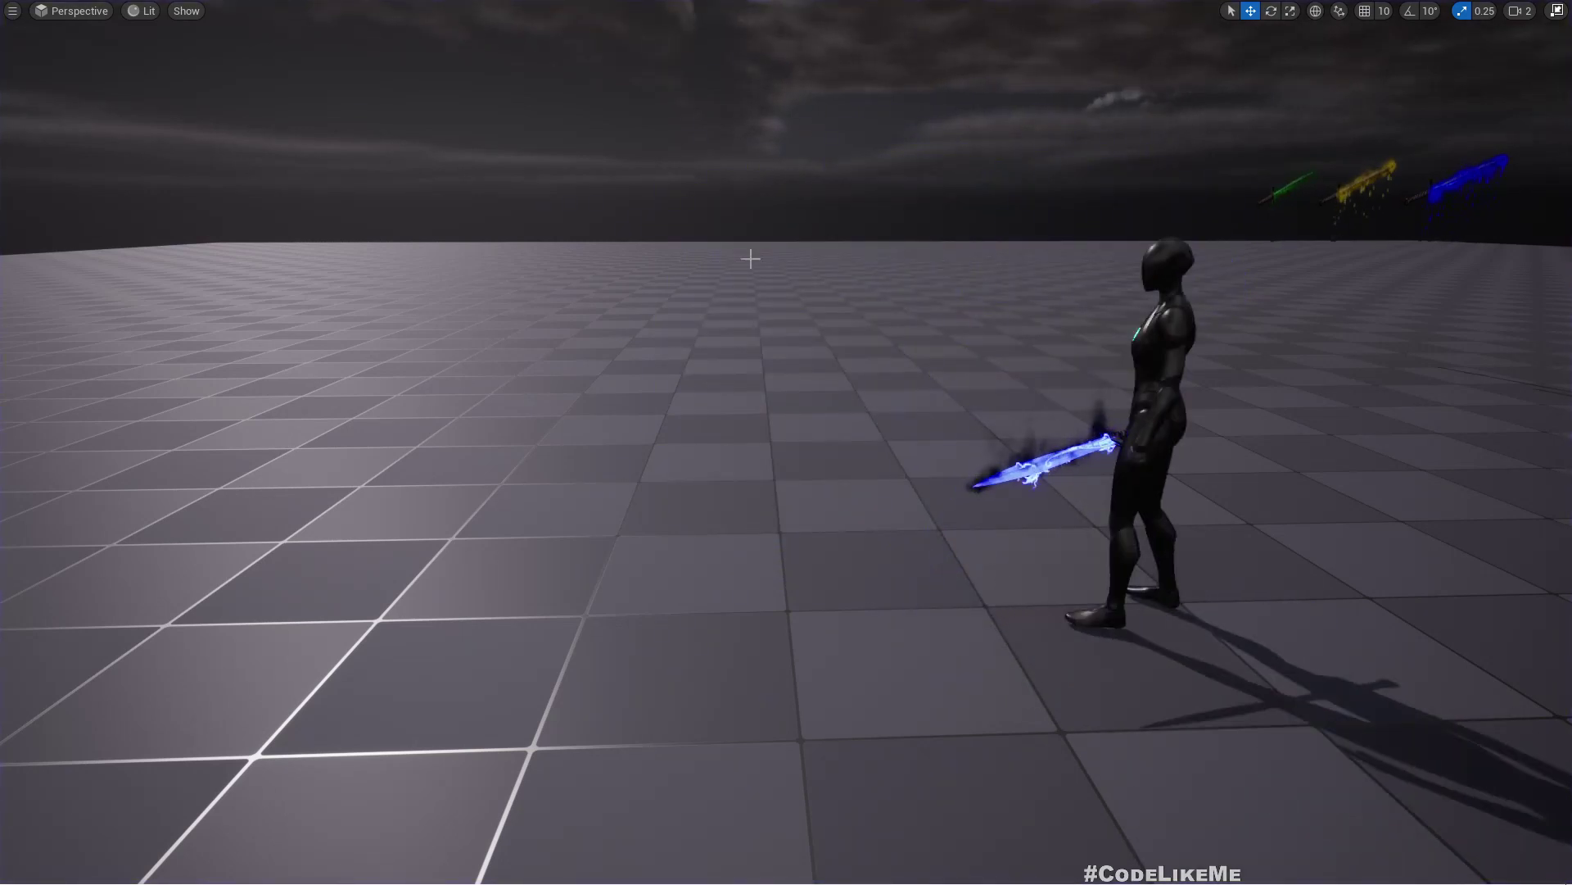
scroll(750, 259, "down", 3)
key("F11")
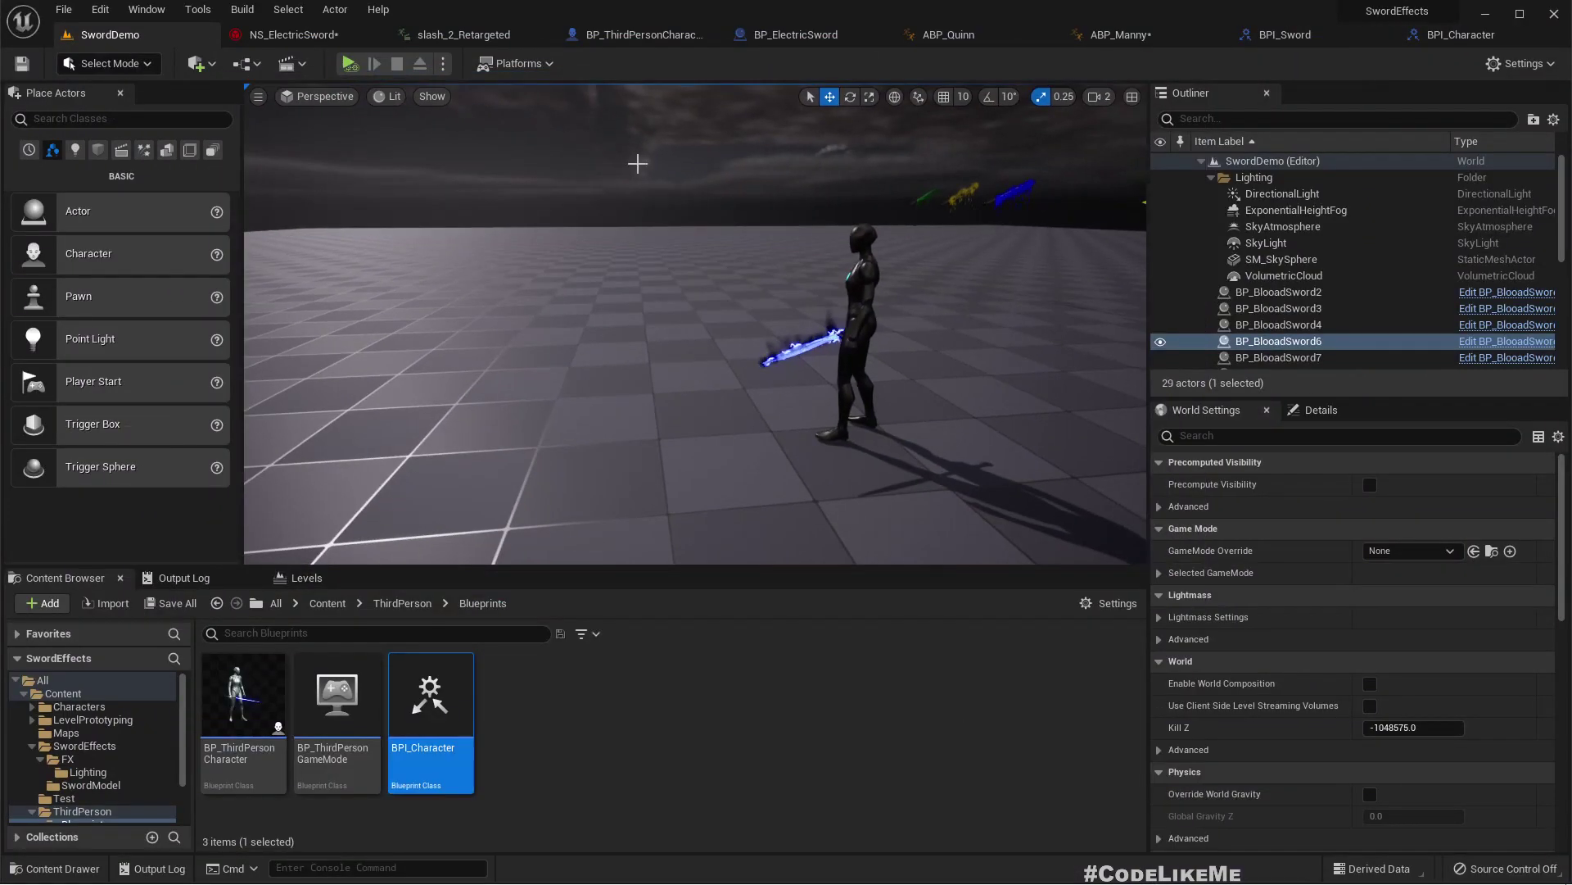
Set the particle Lifetime in the Trail emitter's Initialize Particle module of NS_ElectricSword to .5 and save the system
left_click(287, 35)
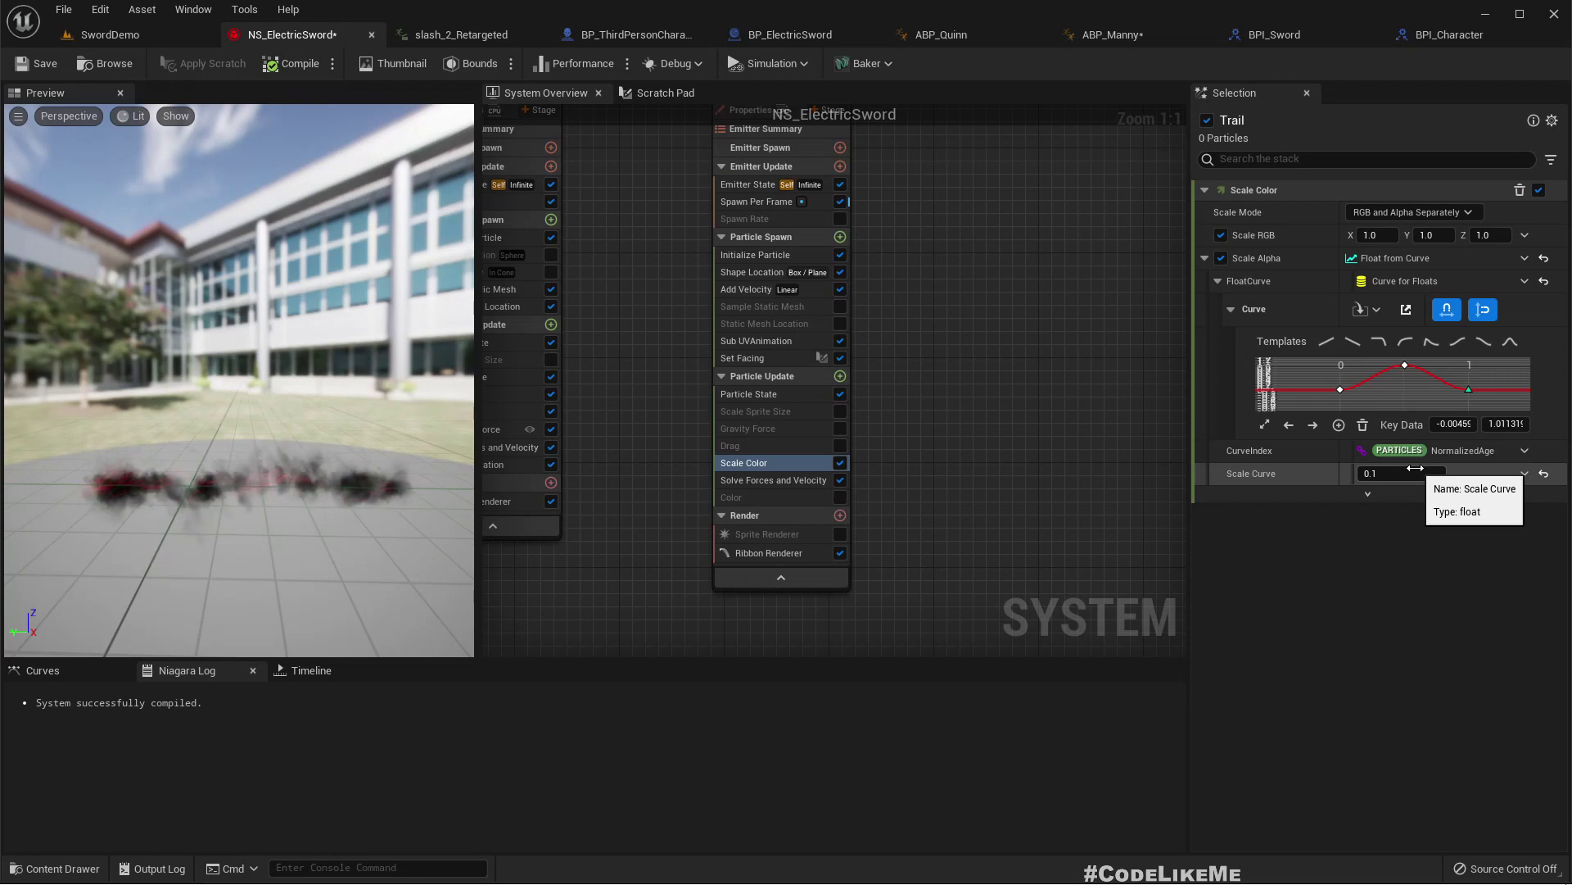
left_click(754, 258)
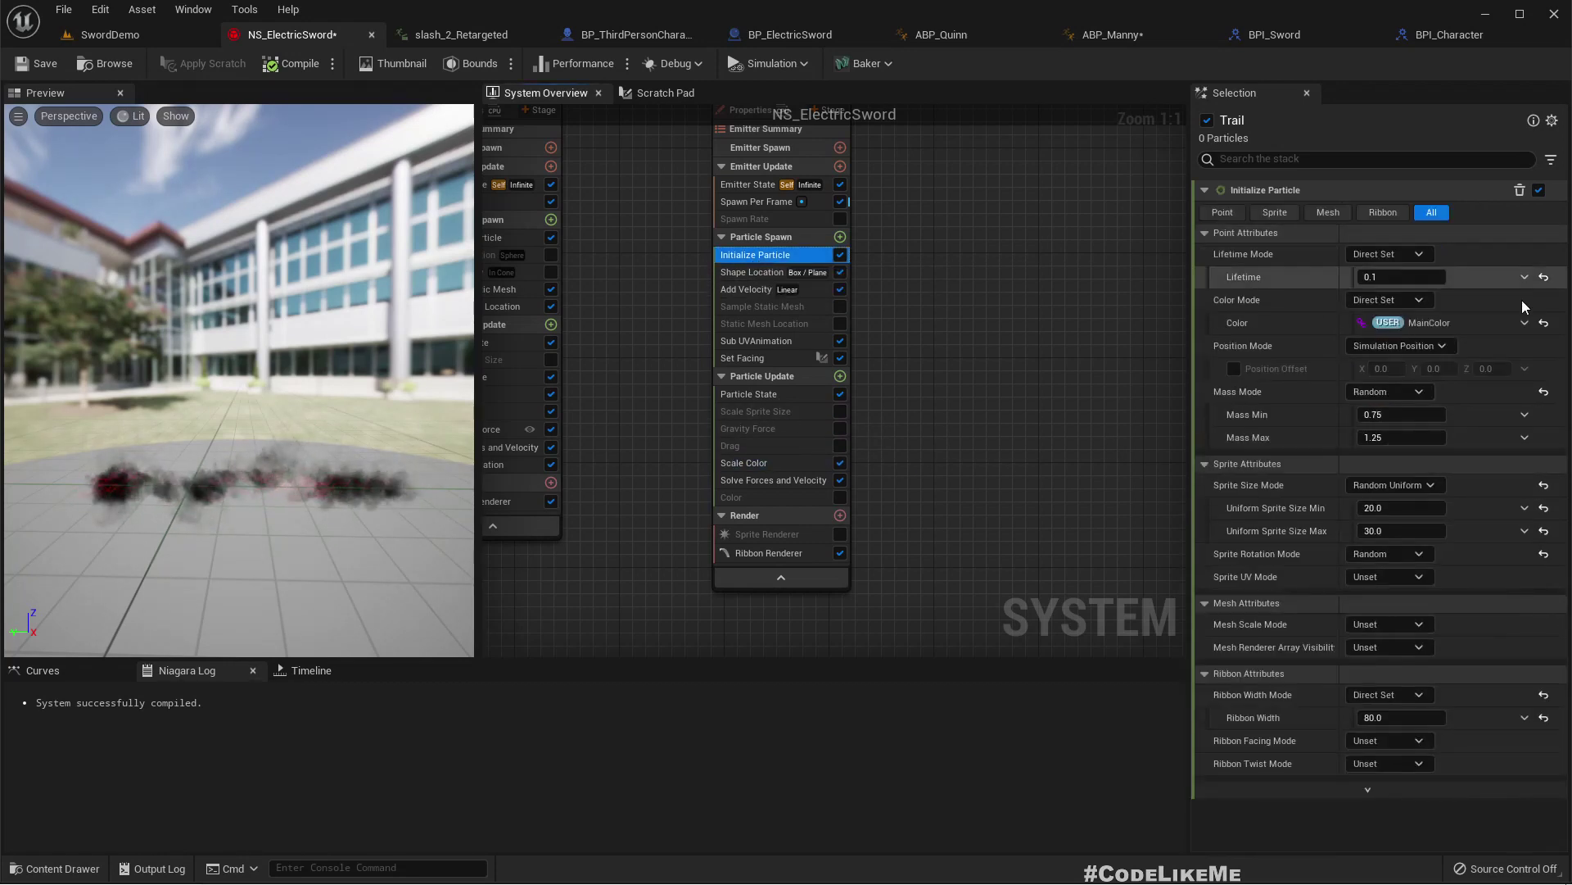
left_click(1409, 278)
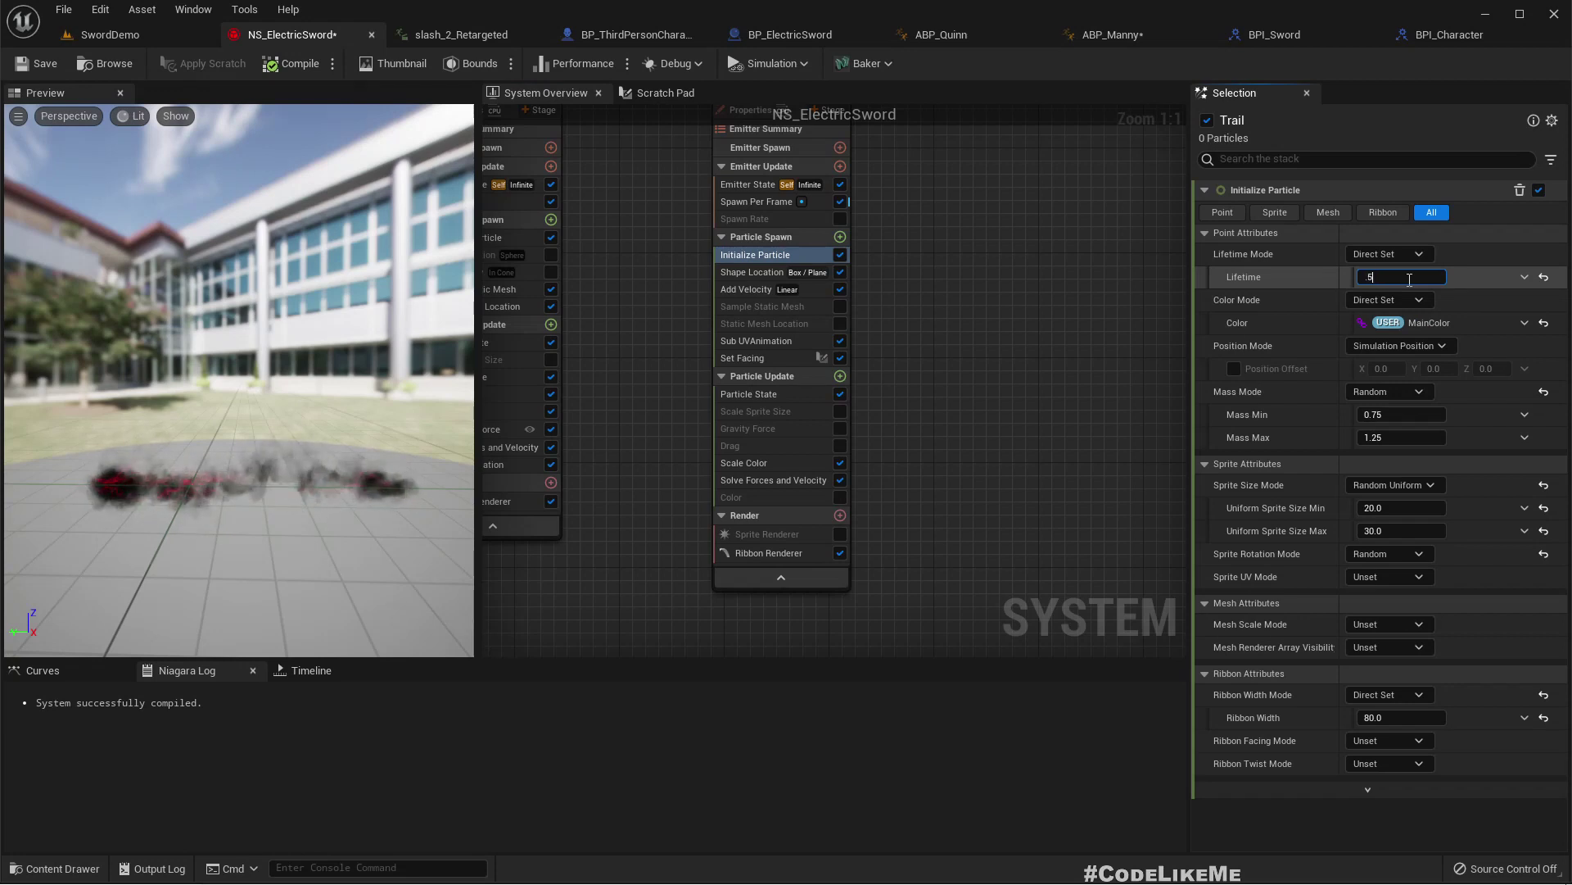
left_click(37, 63)
Simulate the SwordDemo level and examine the shape and duration of the electric sword's trail around the character
left_click(102, 34)
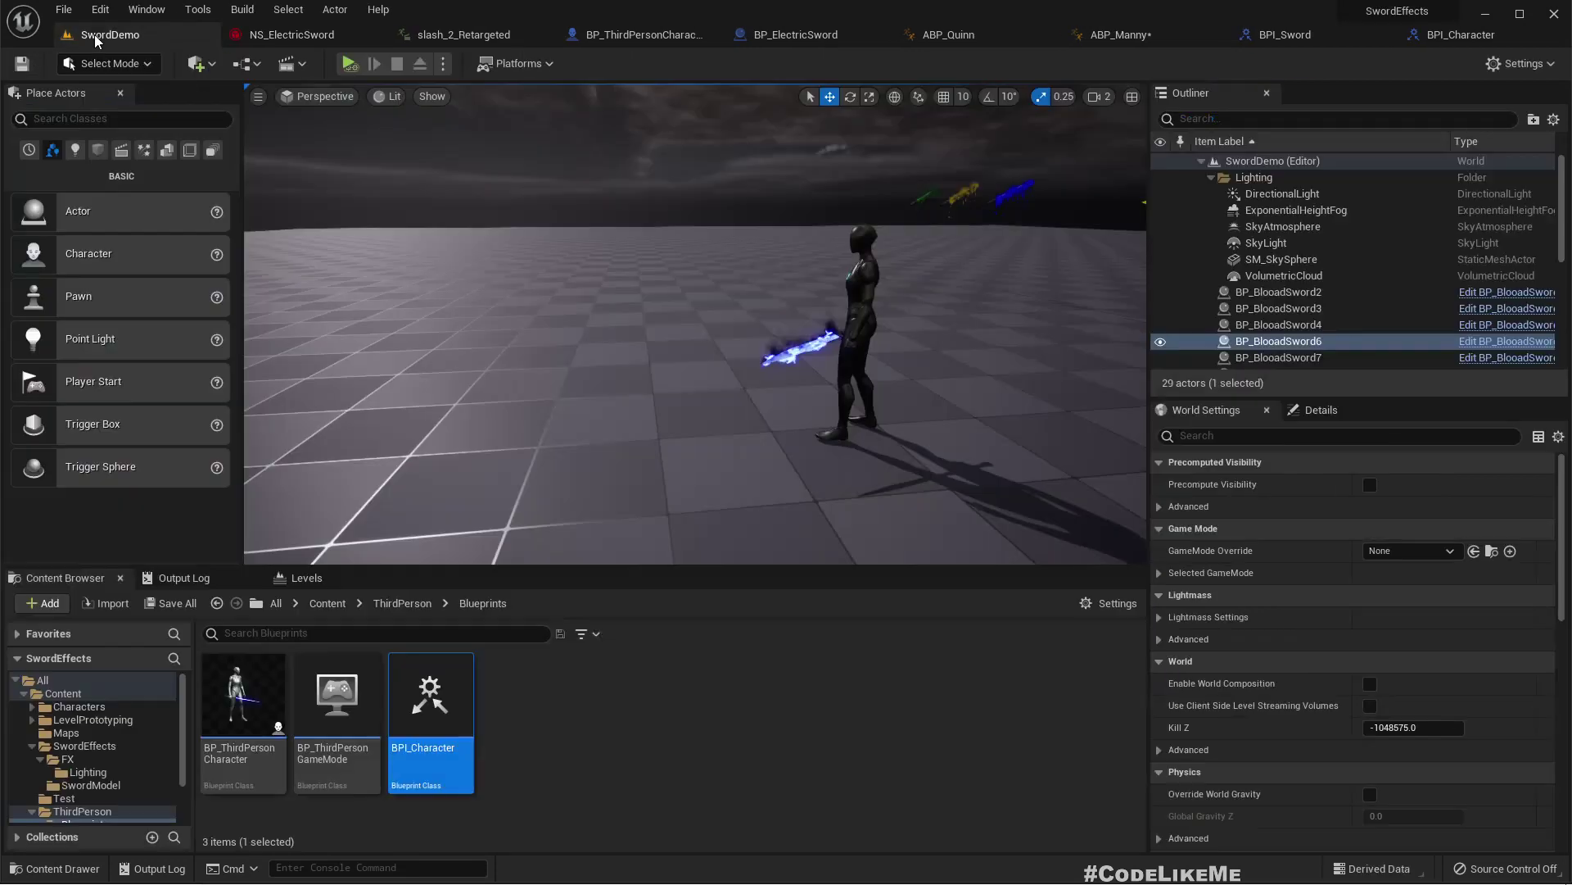
key("alt+s")
key("F11")
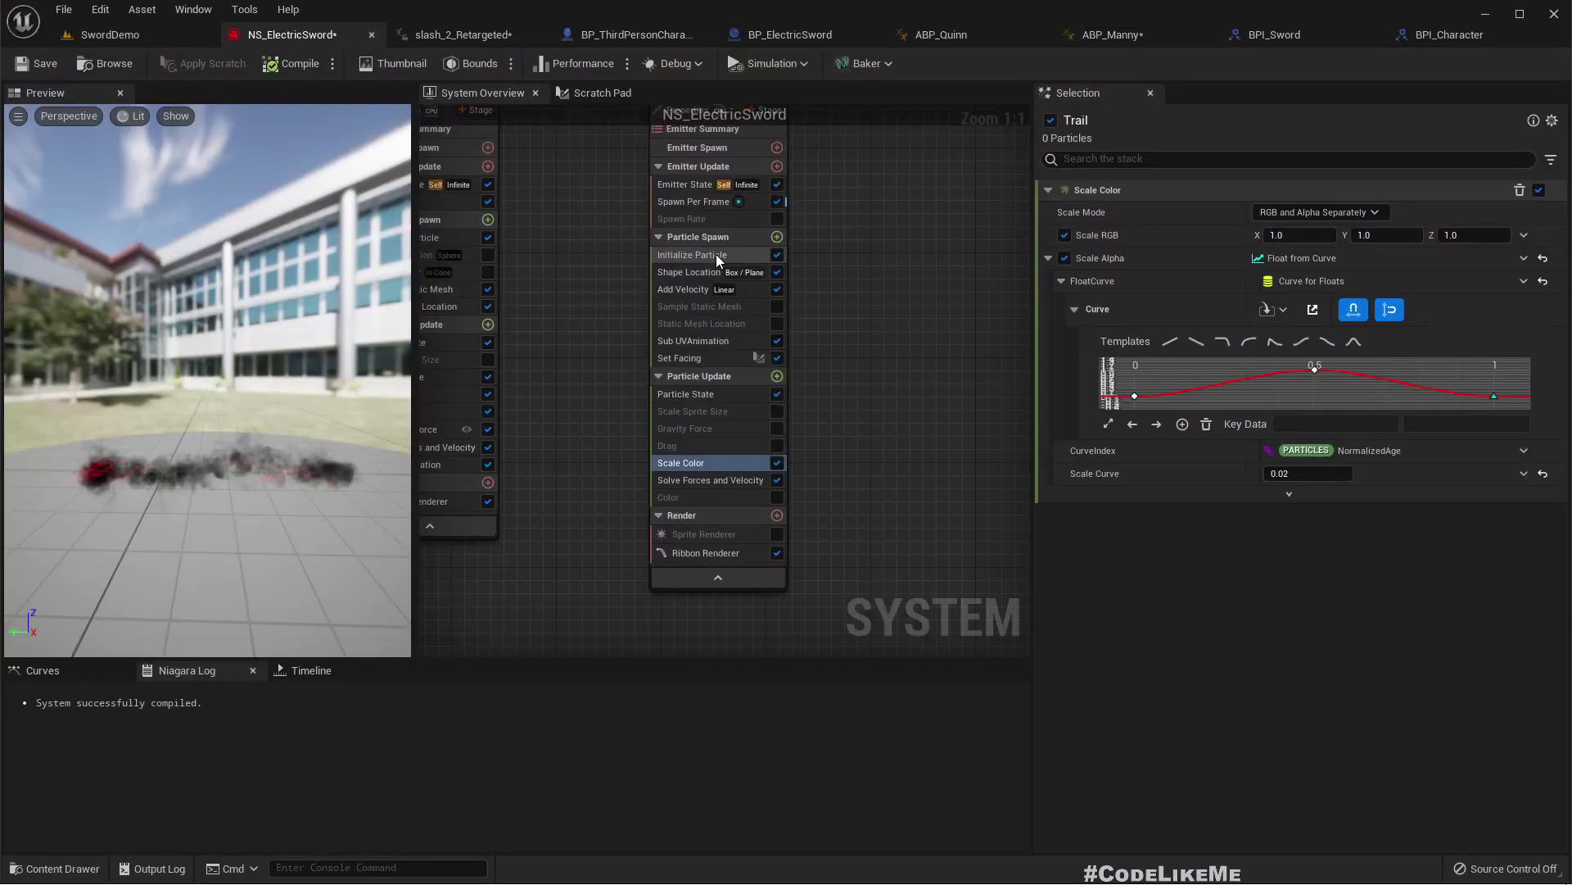
left_click(116, 32)
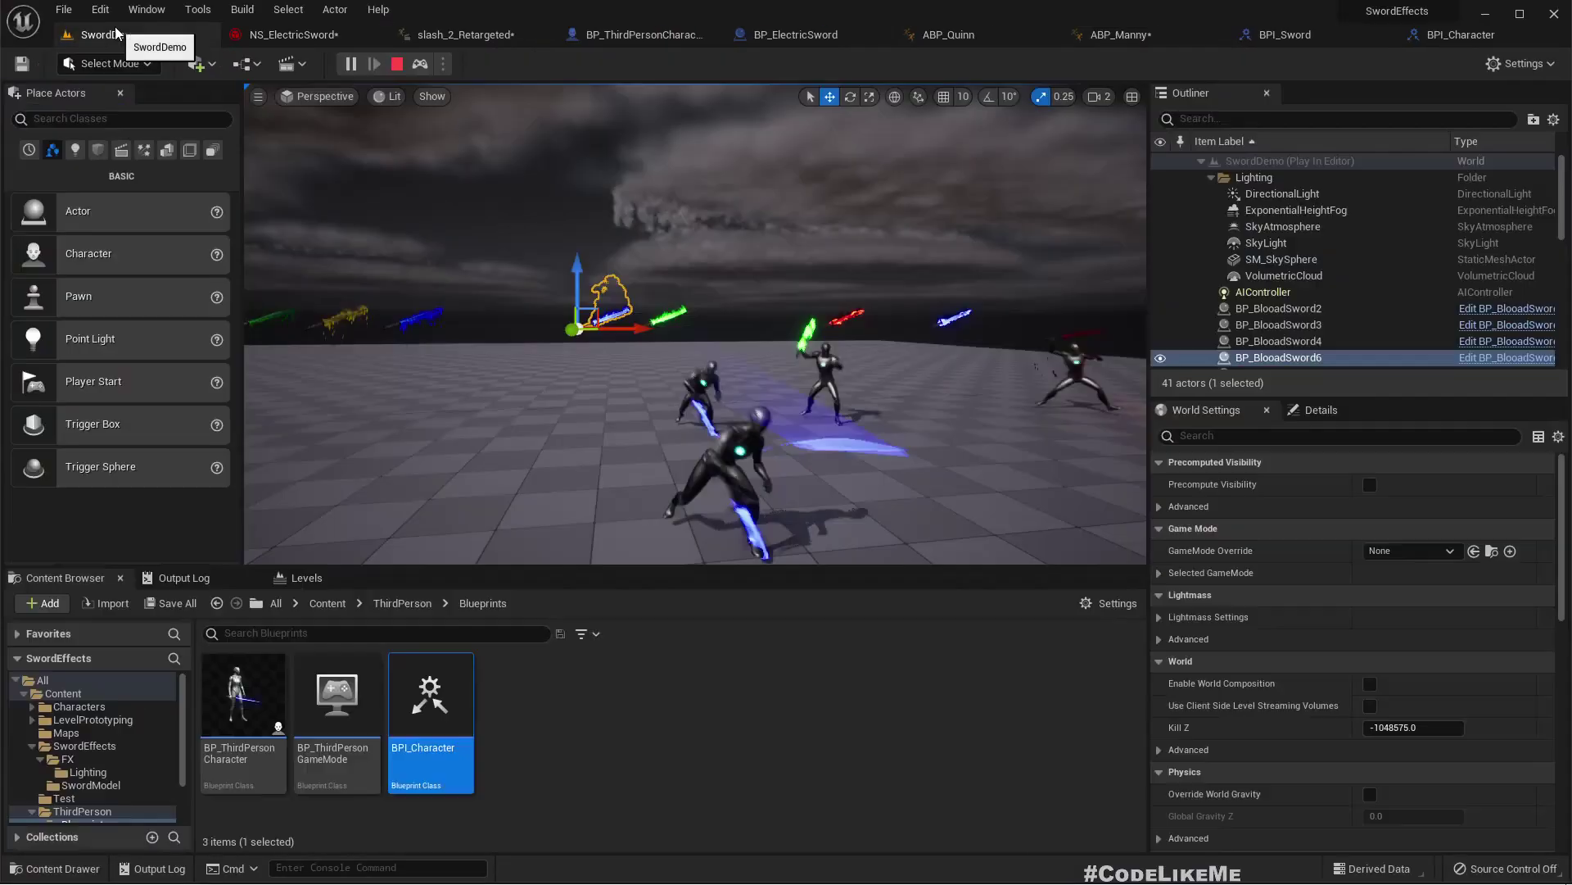
left_click(590, 312)
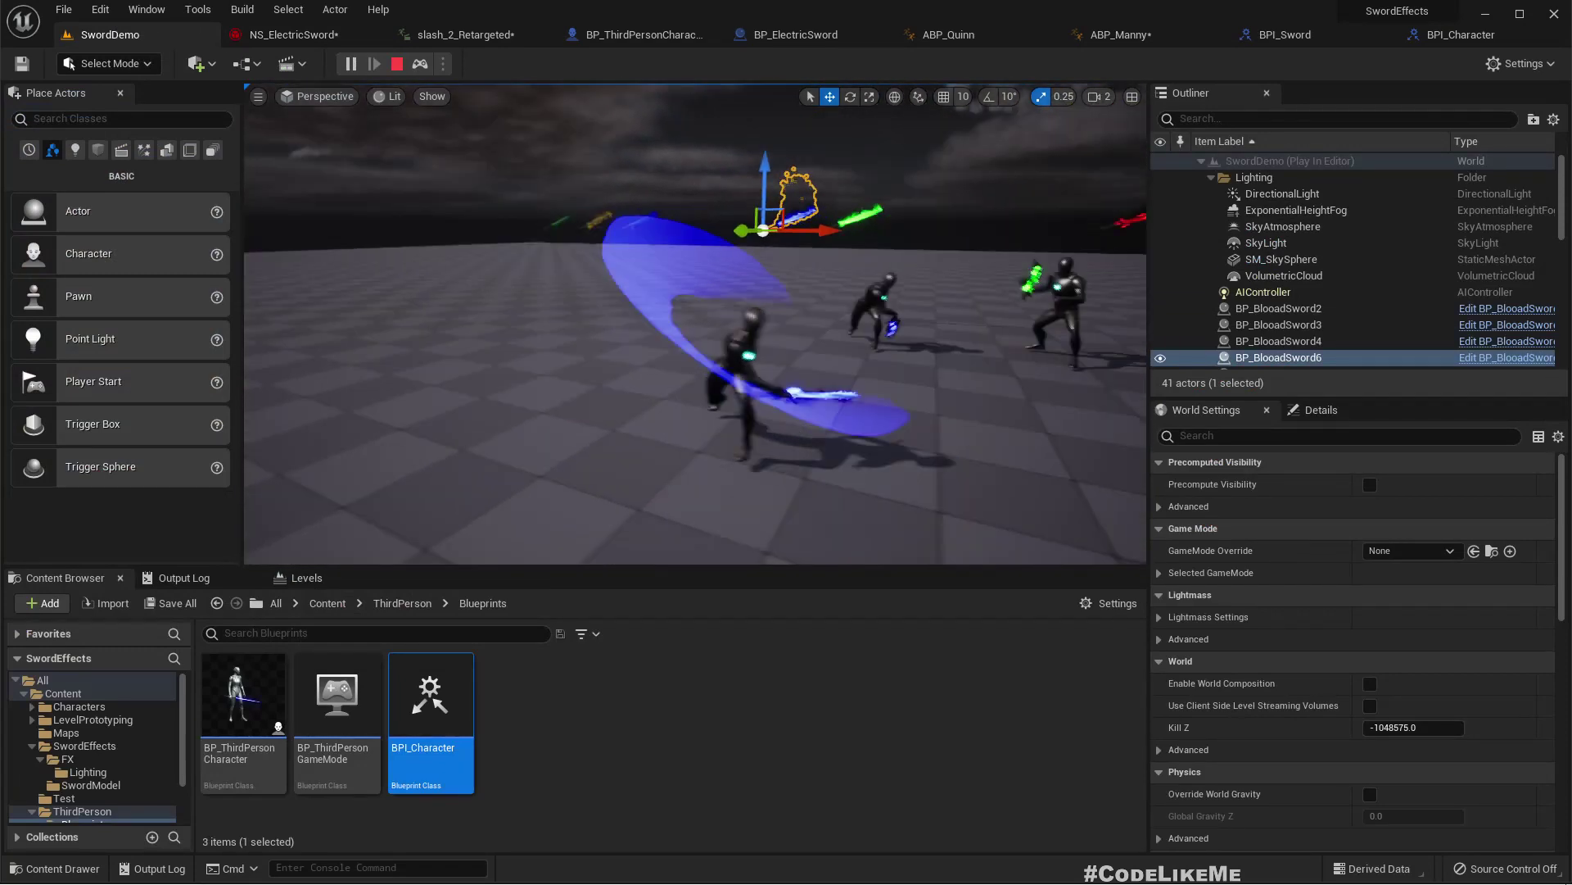
Check the DisableTrail notify's timing in slash_2_Retargeted and view the slash trail in the running SwordDemo level
left_click(458, 34)
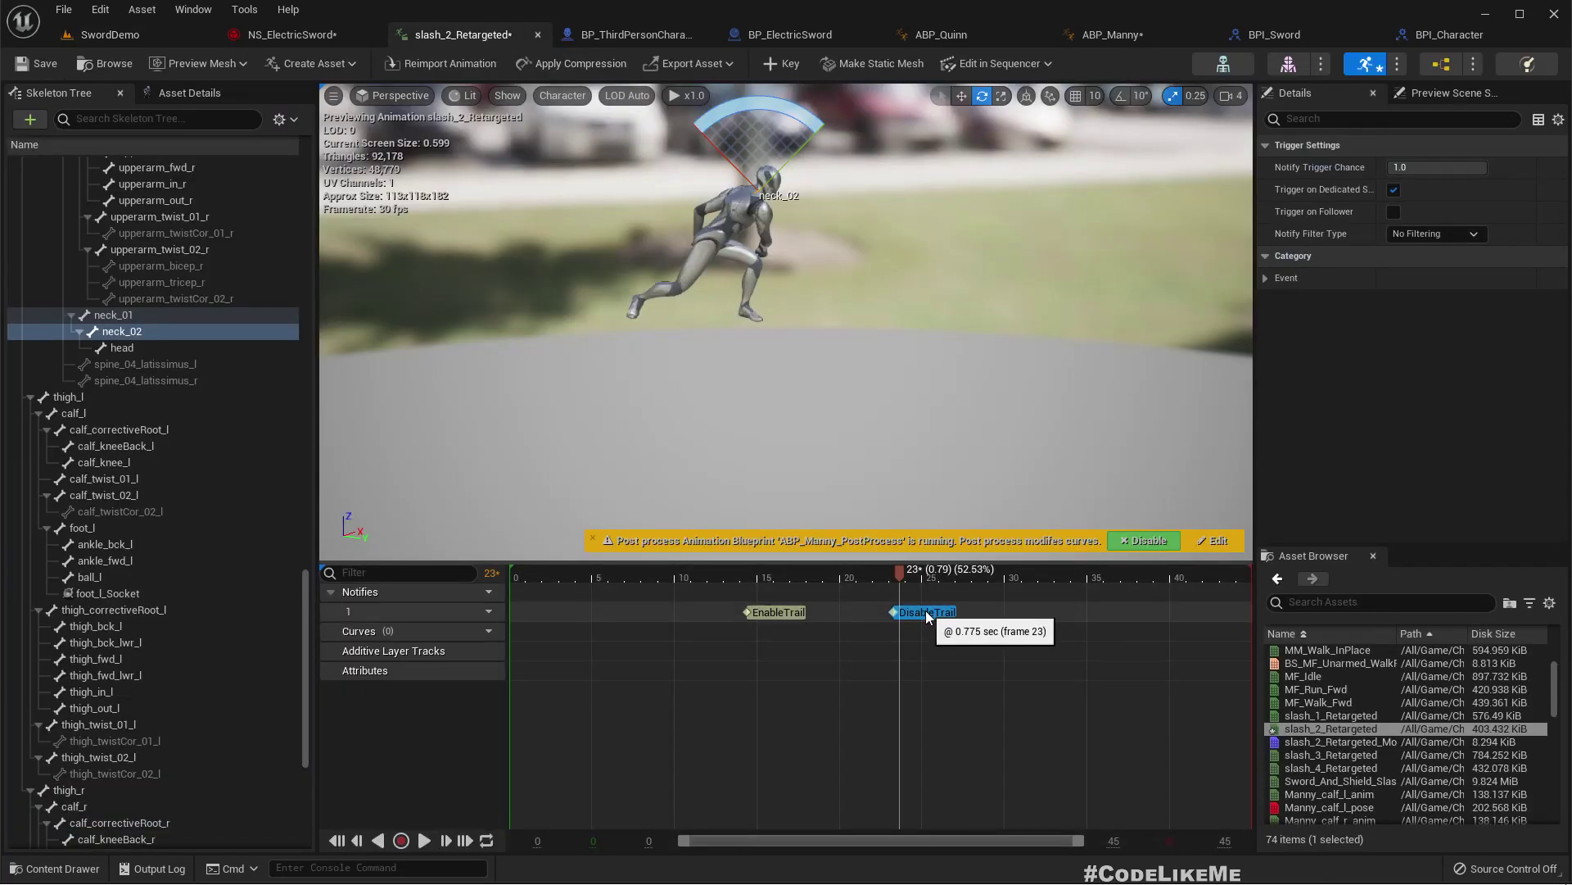
left_click(123, 34)
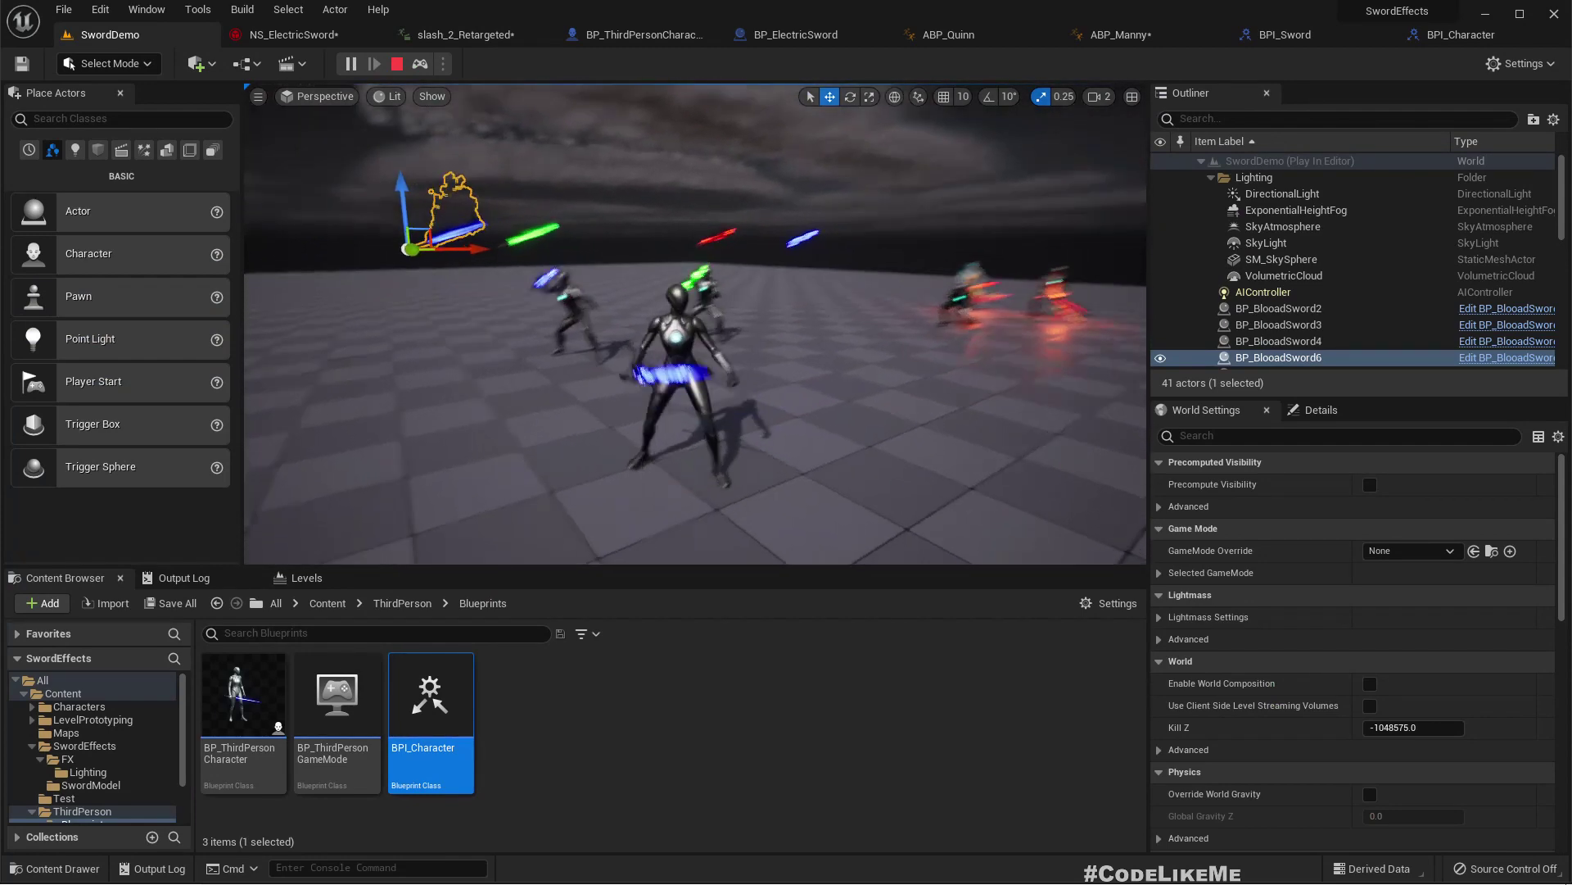
right_click_drag(907, 389, 852, 426)
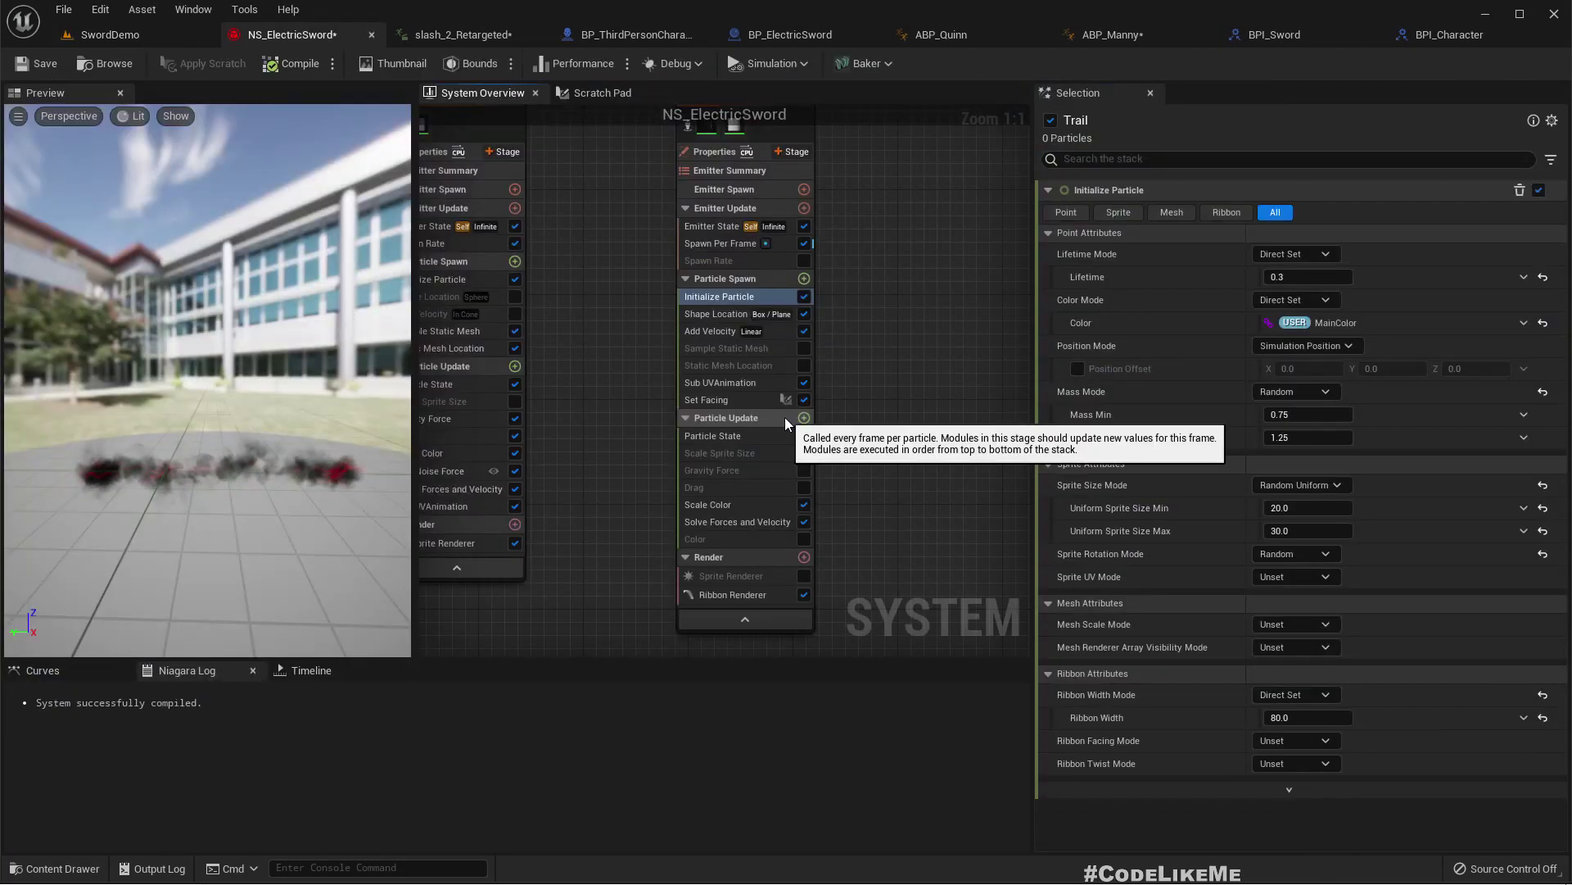
Add a Scale Ribbon Width module to the Particle Update stage of the Trail emitter in NS_ElectricSword
left_click(804, 417)
type("ribb")
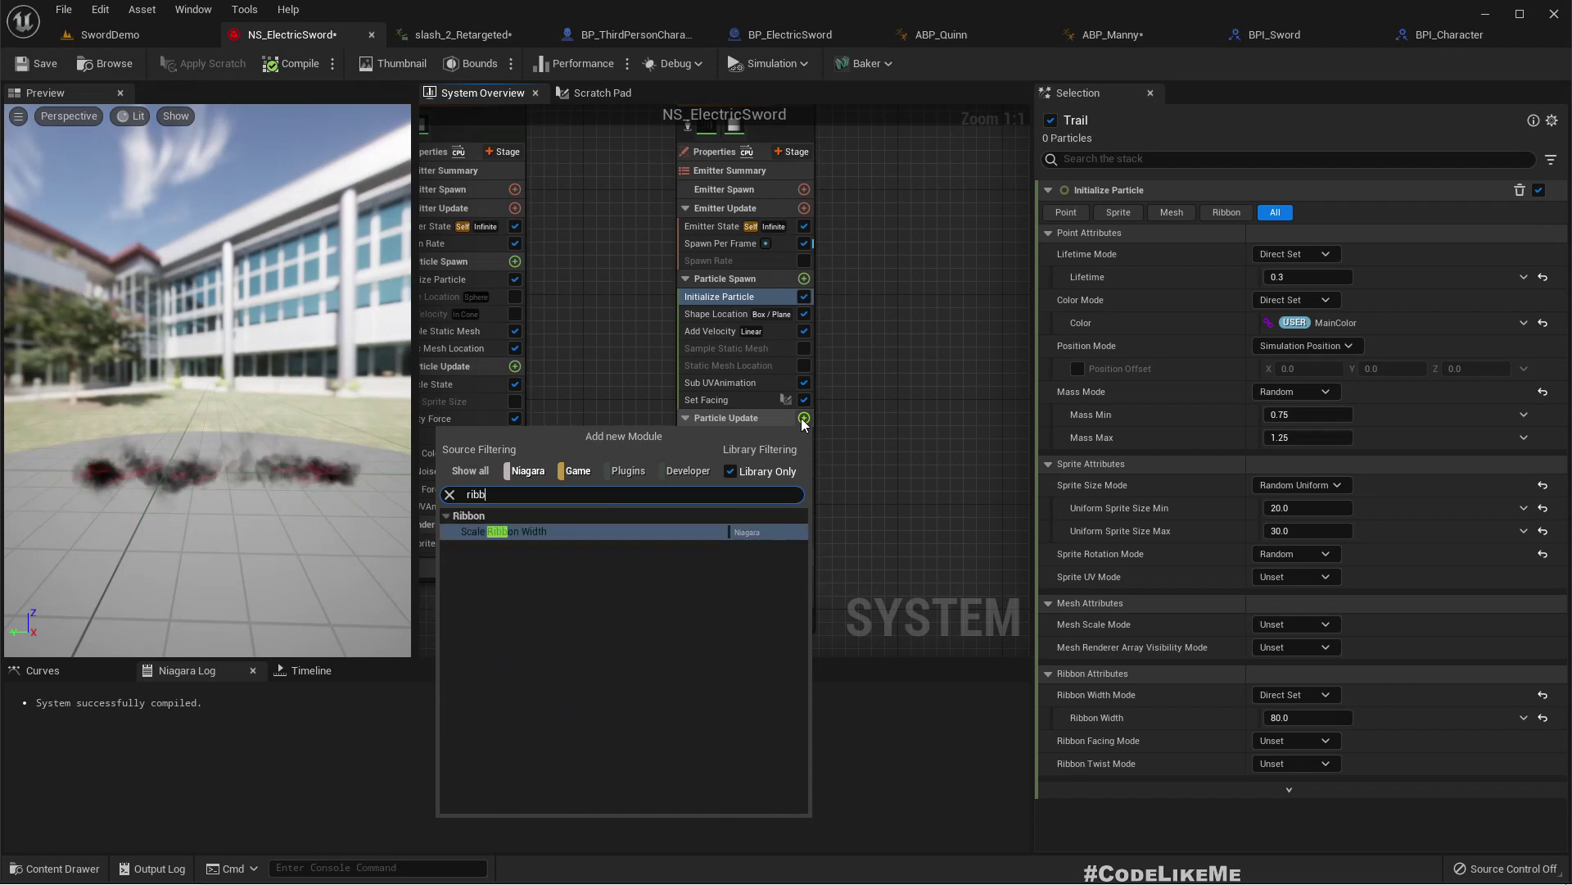
key("Return")
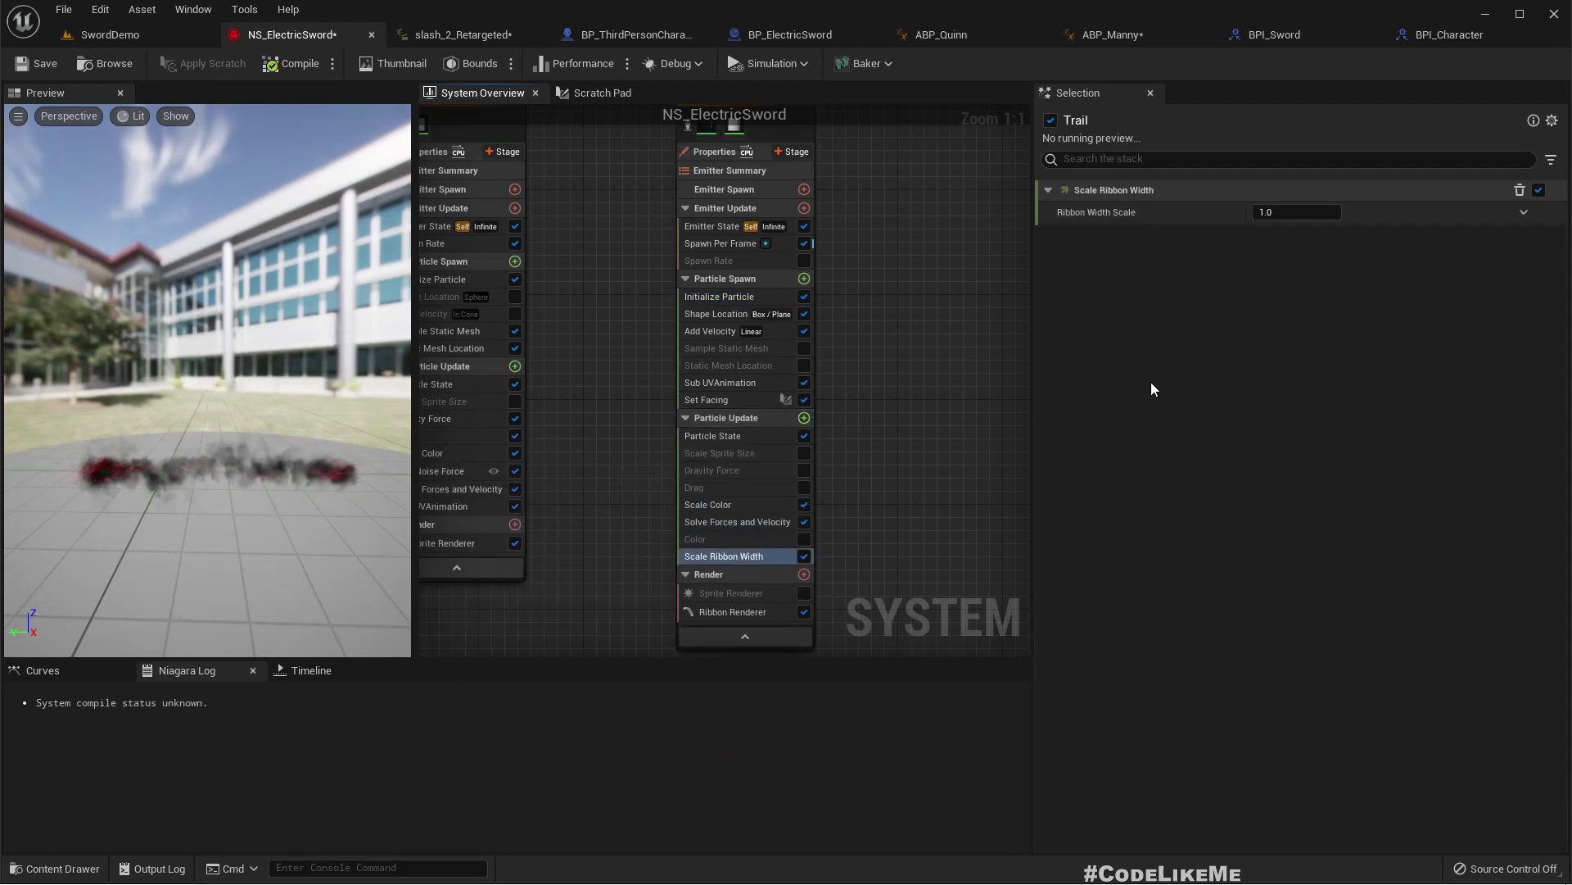
left_click(1529, 216)
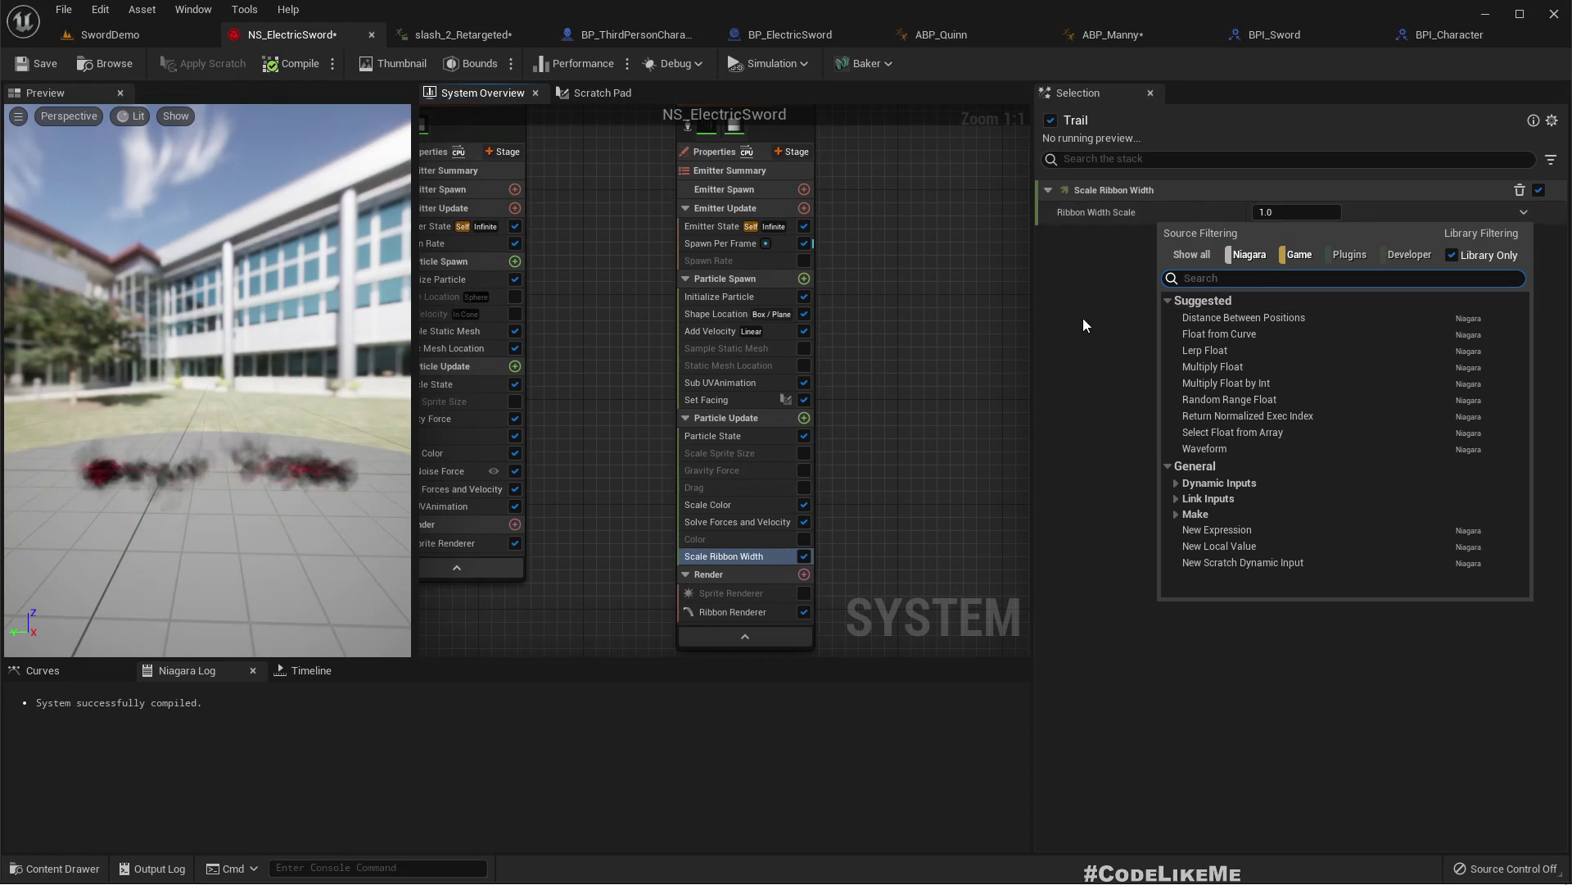
type("life")
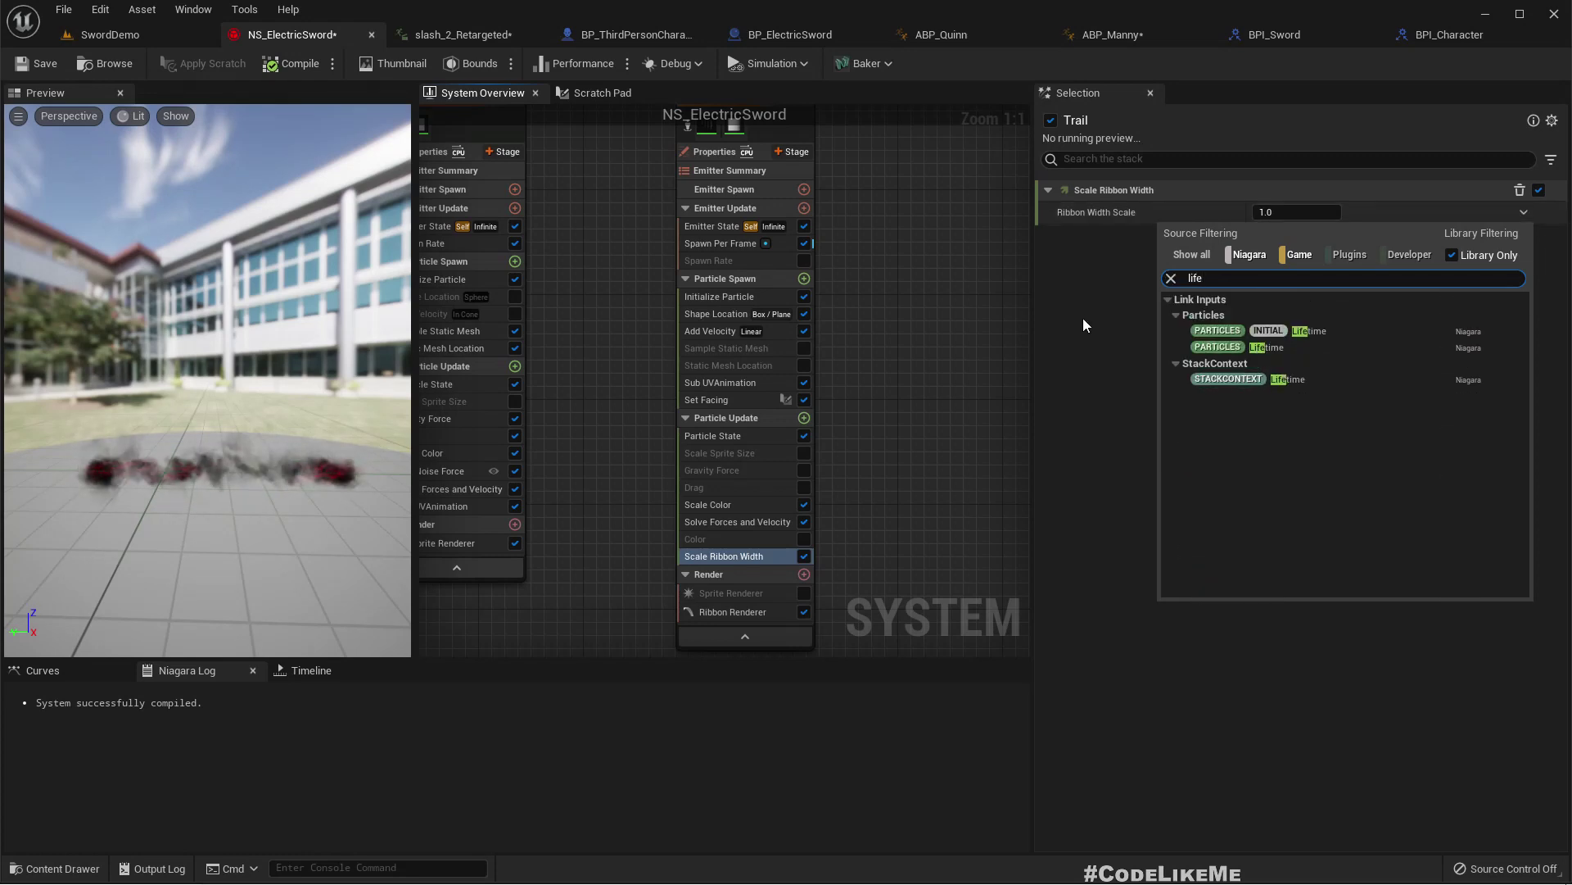
left_click(1281, 348)
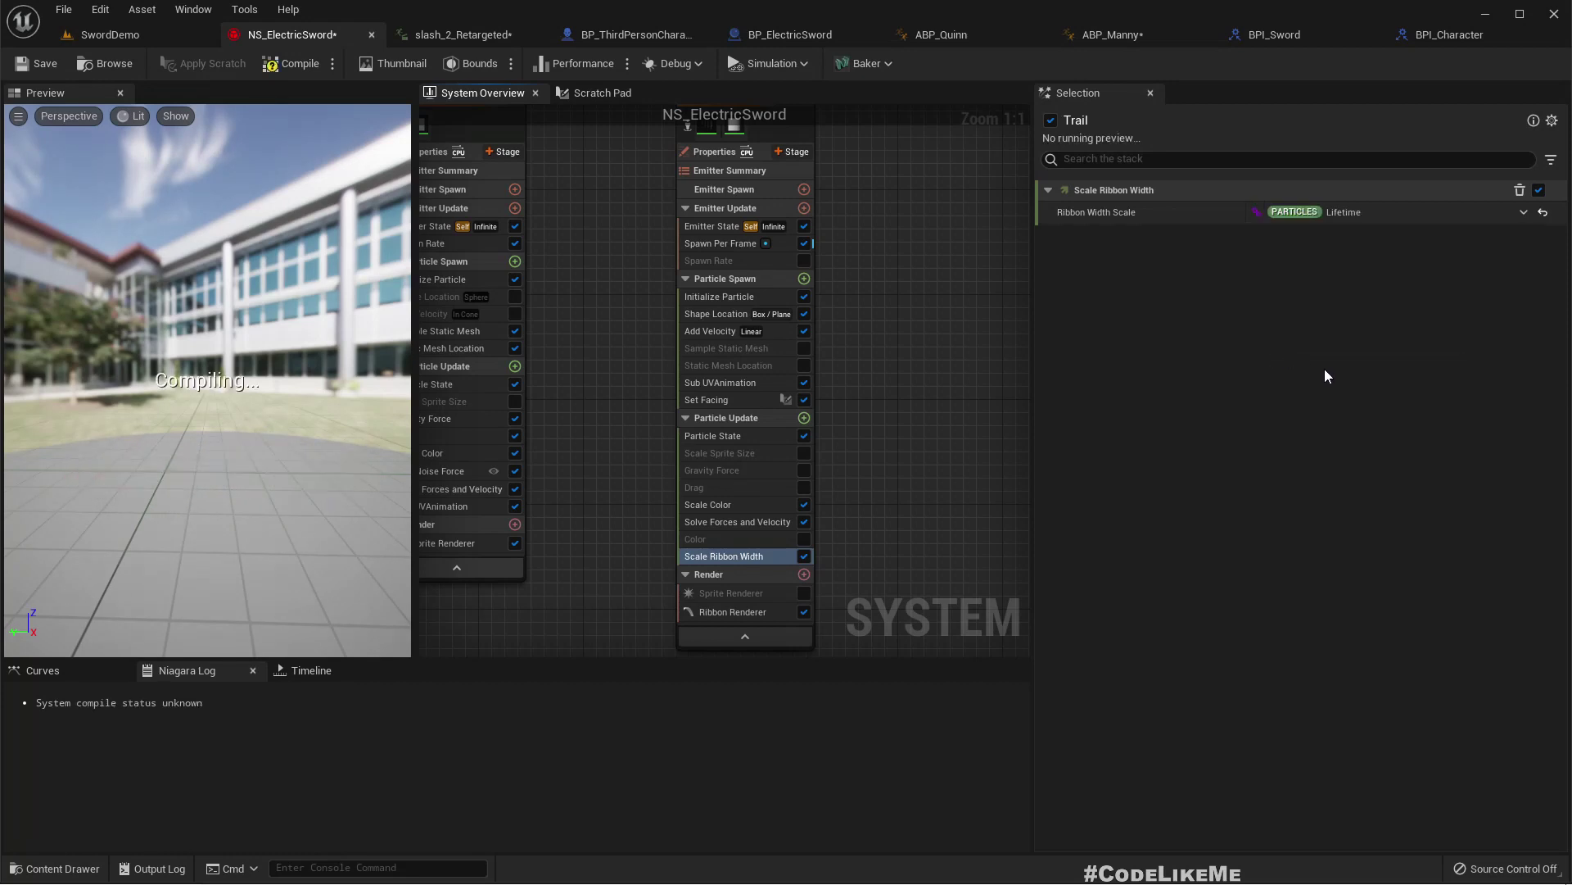
Drive the Ribbon Width Scale of the Scale Ribbon Width module with Float from Curve
left_click(1524, 213)
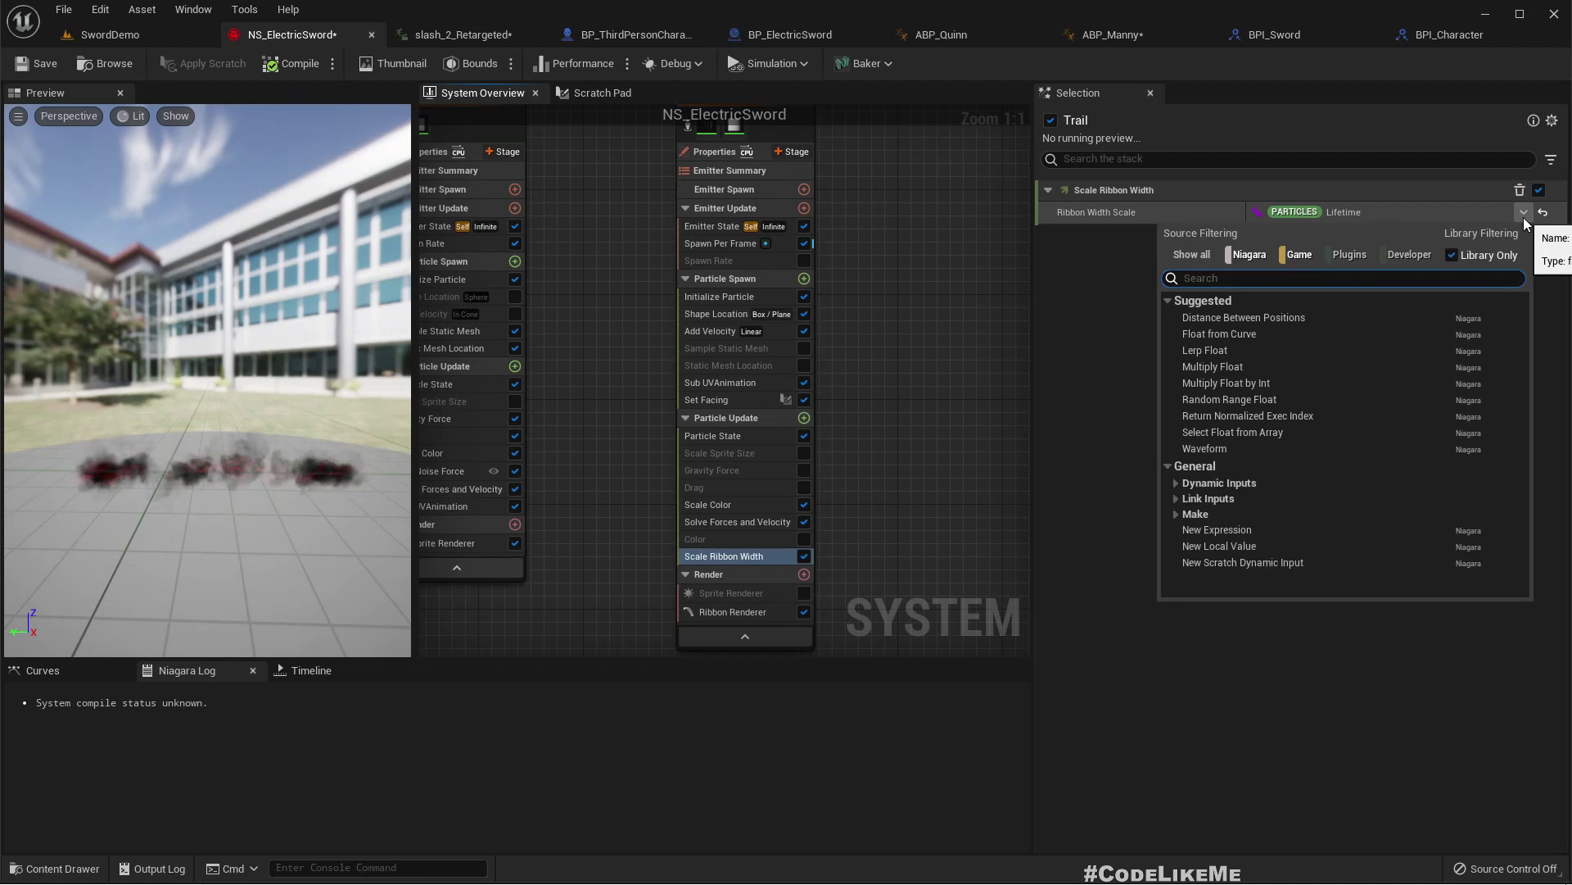
type("cur")
key("Return")
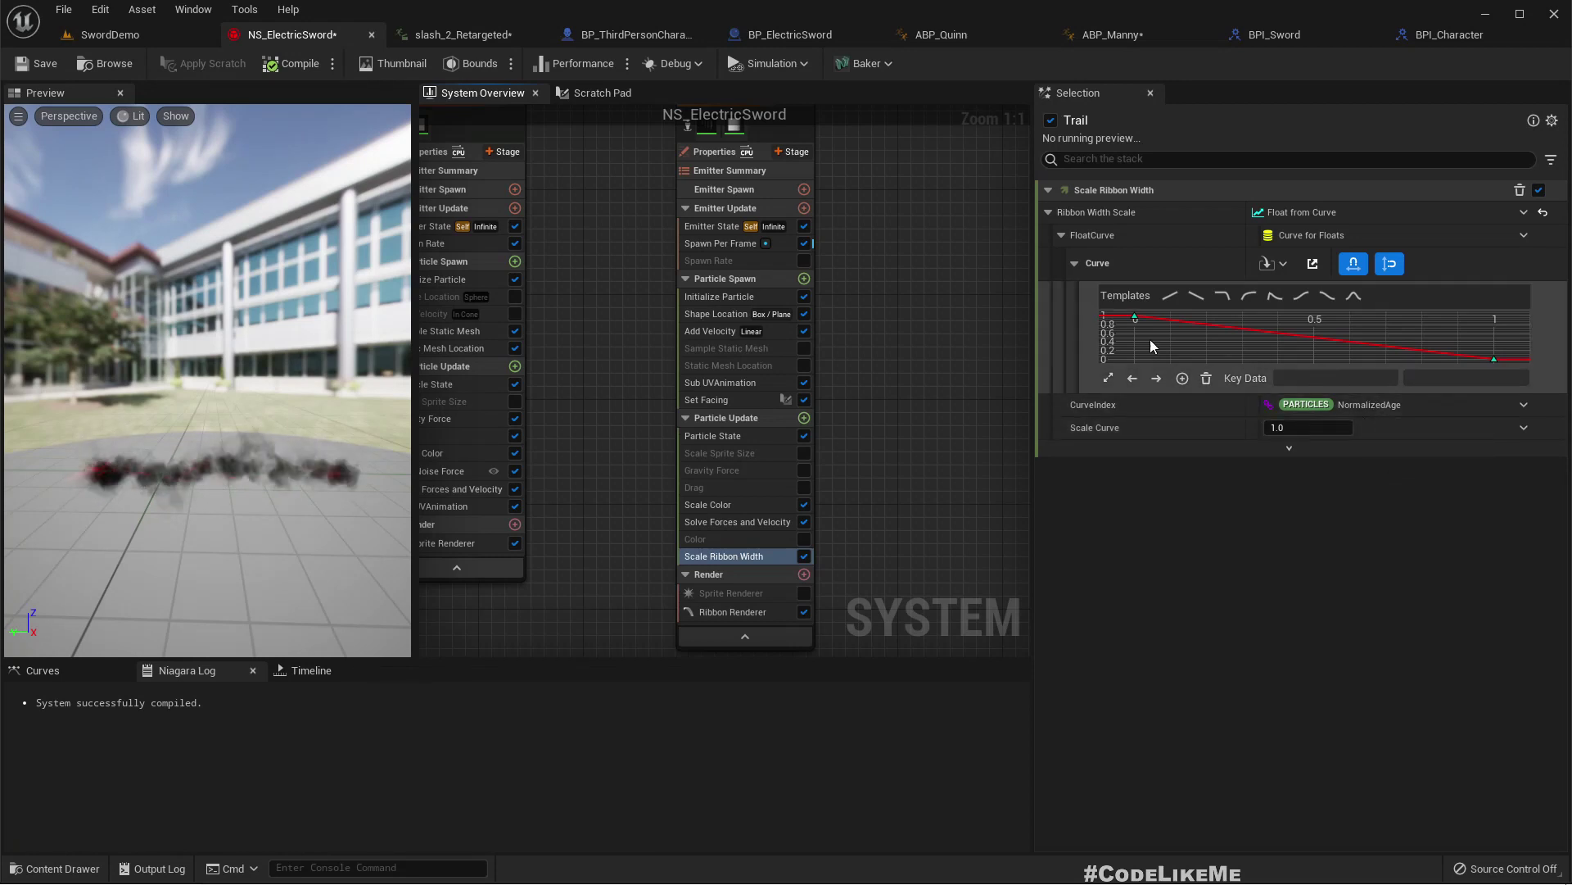
Play the SwordDemo level, examine the narrowing ribbon trail during the slash, and stop the session
left_click(155, 35)
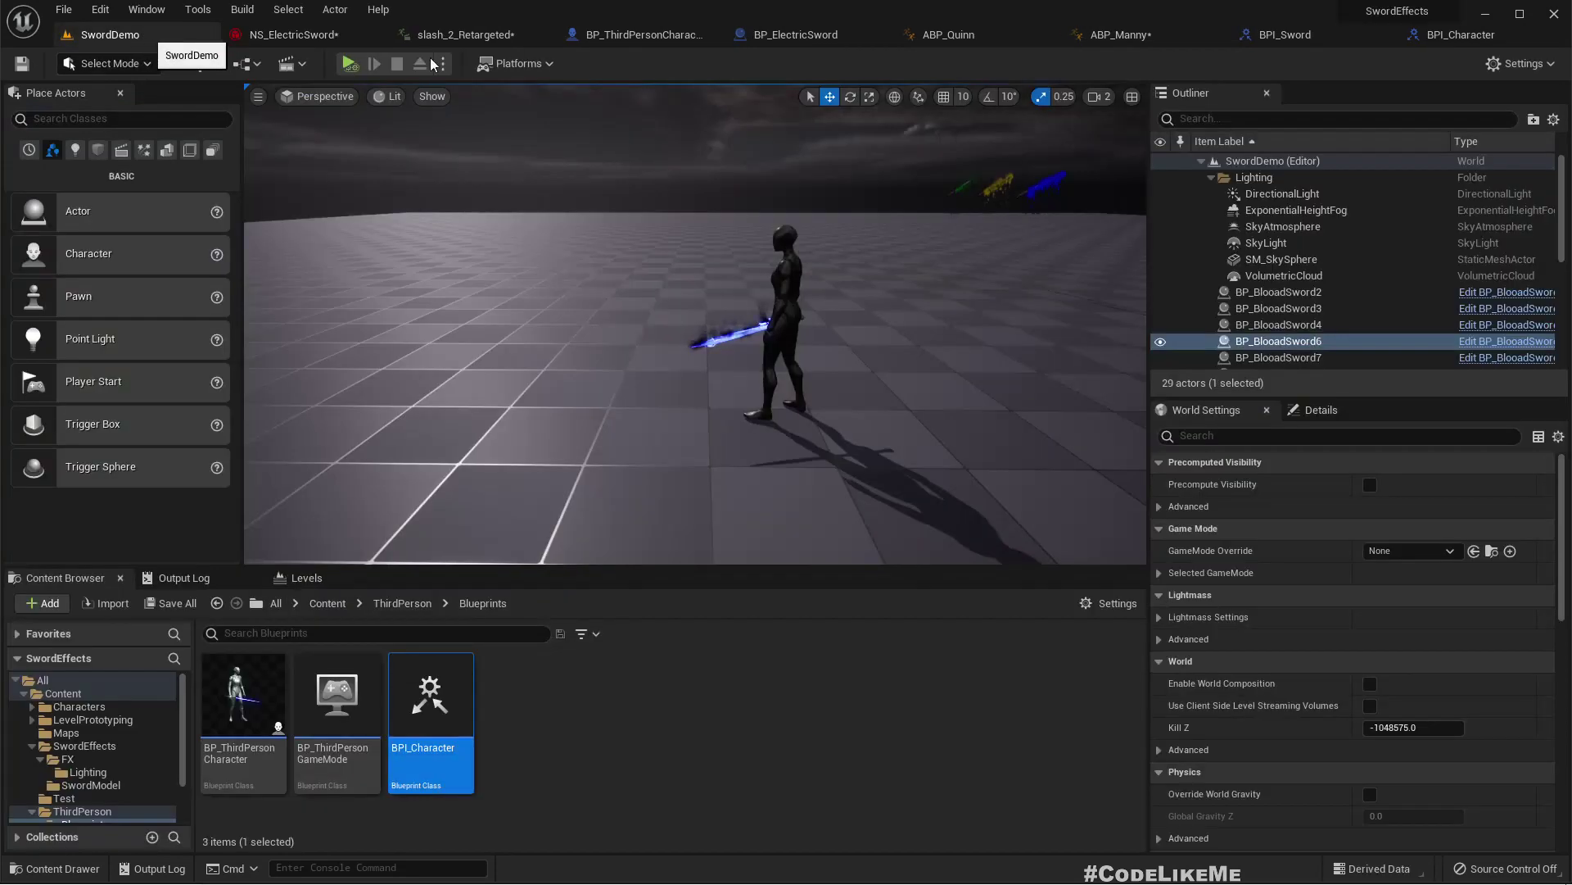
left_click(349, 63)
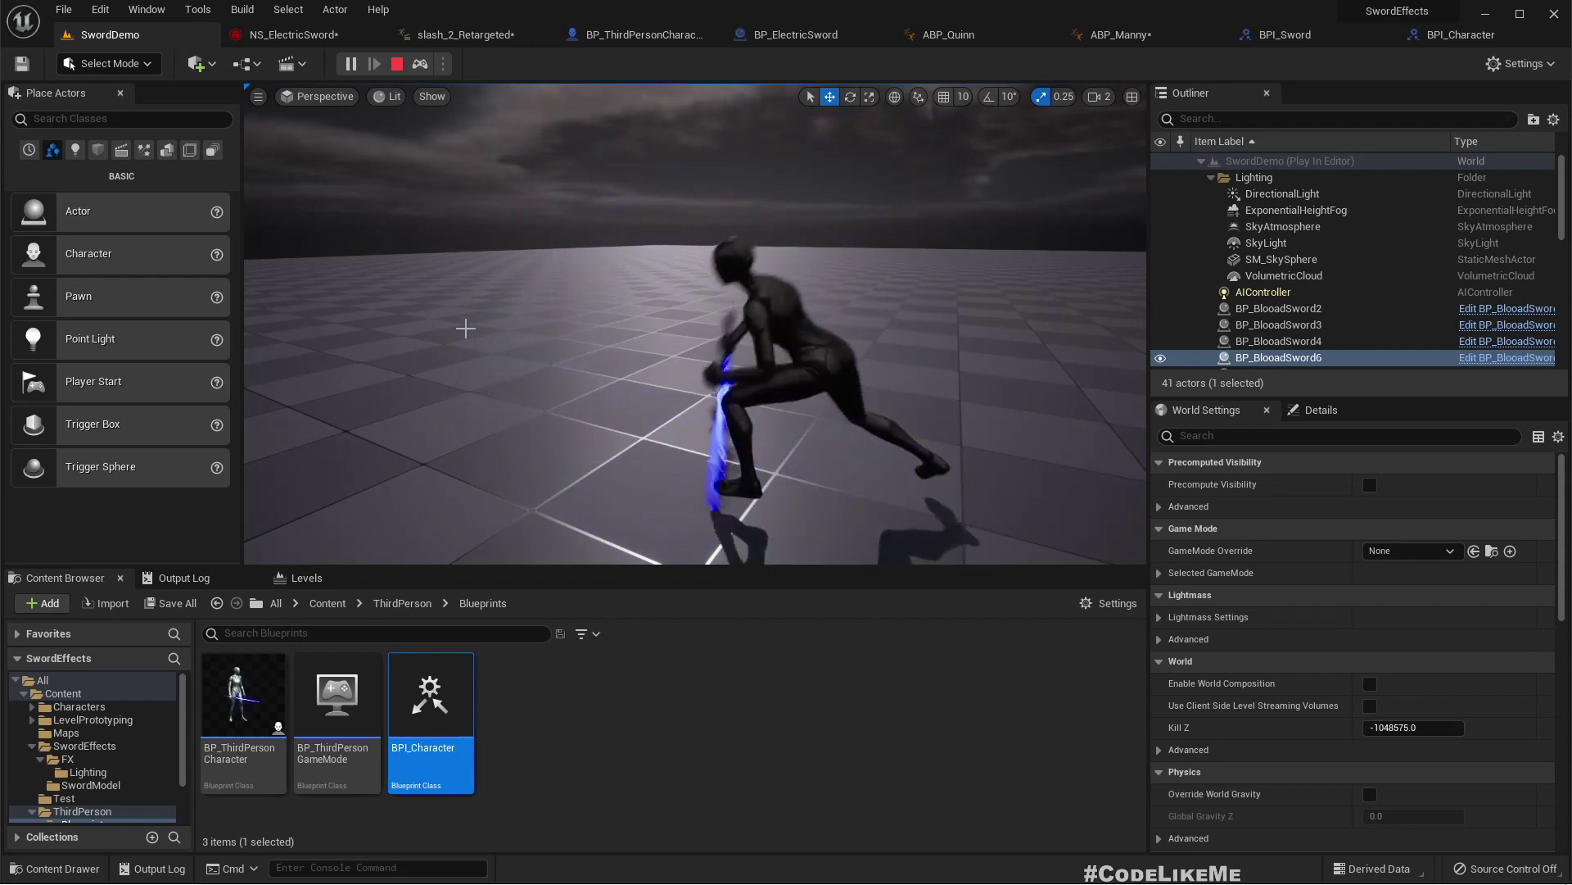
key("Escape")
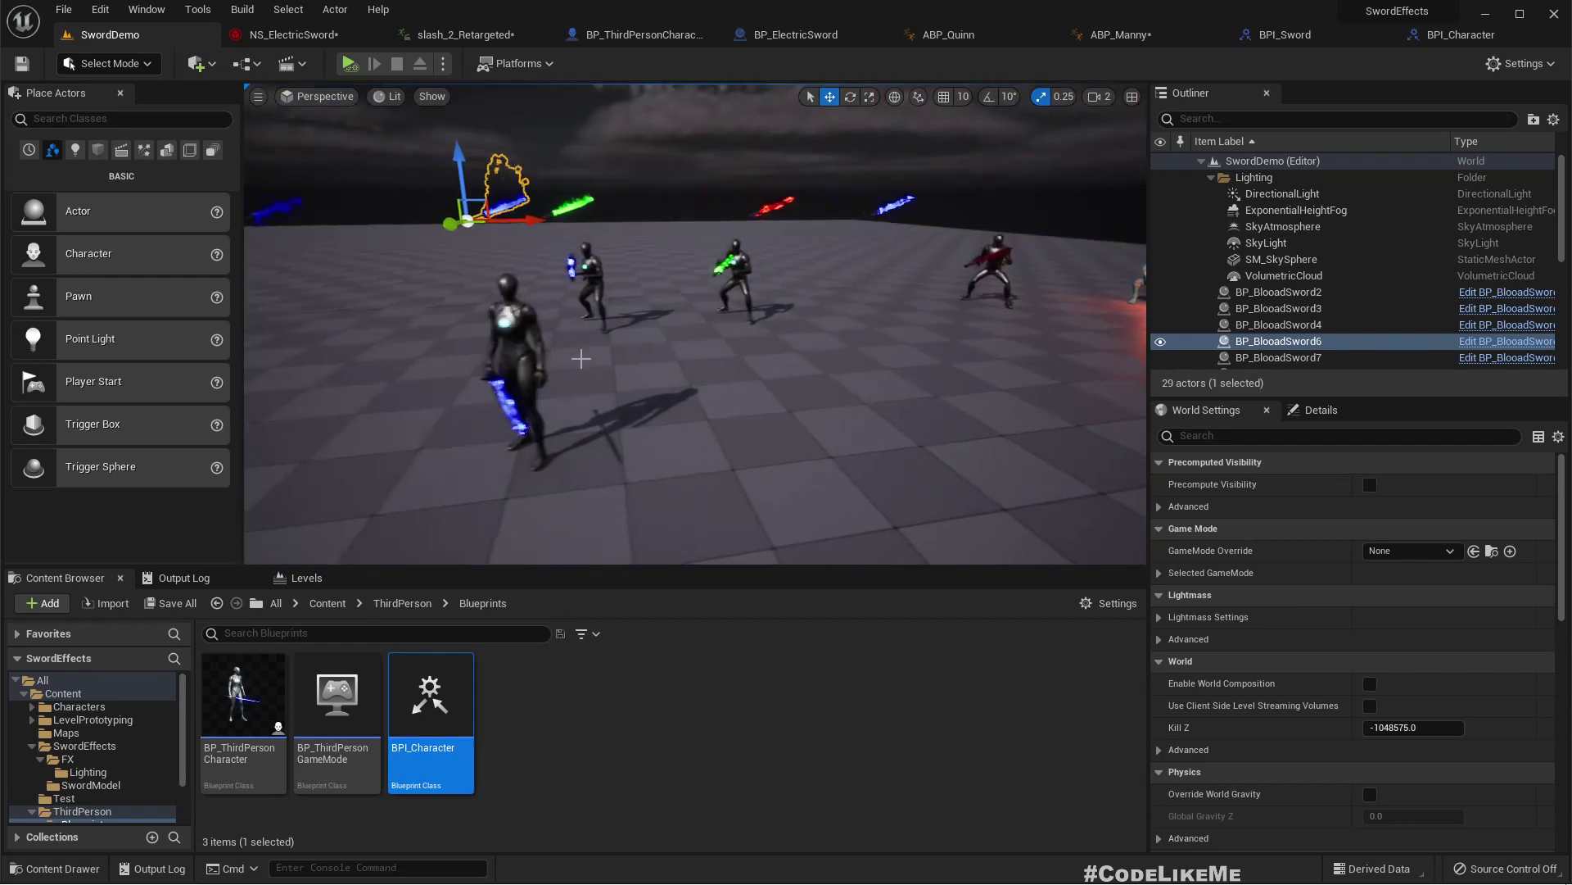
Duplicate the BP_ThirdPersonCharacter actor in SwordDemo and place the copy beside the original along its forward axis
left_click(546, 332)
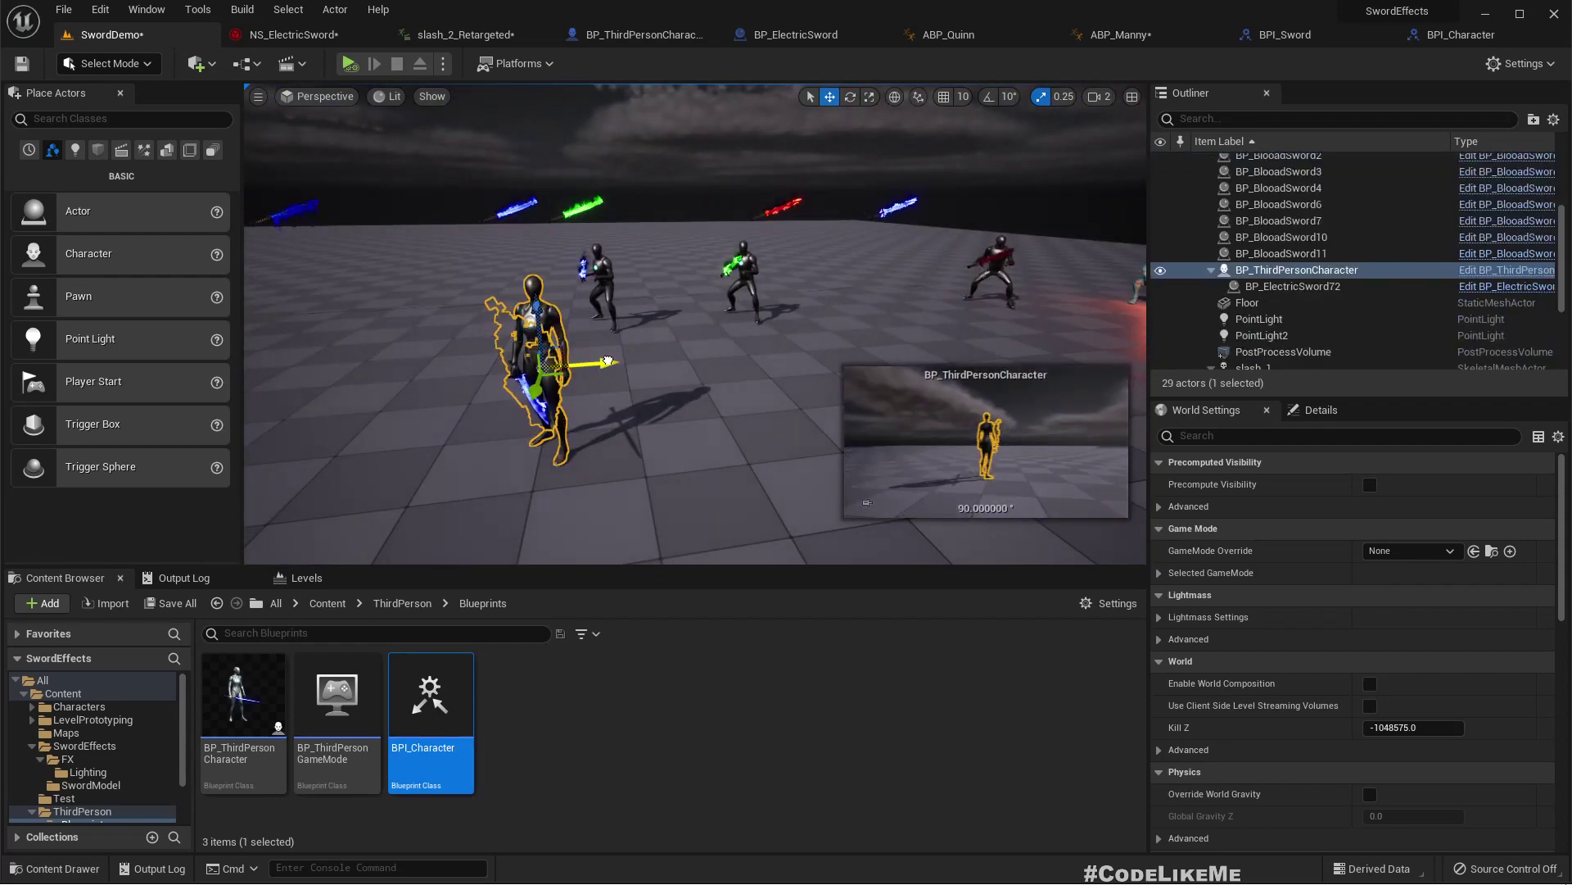
left_click_drag(607, 361, 898, 356, "alt")
right_click_drag(898, 356, 696, 364)
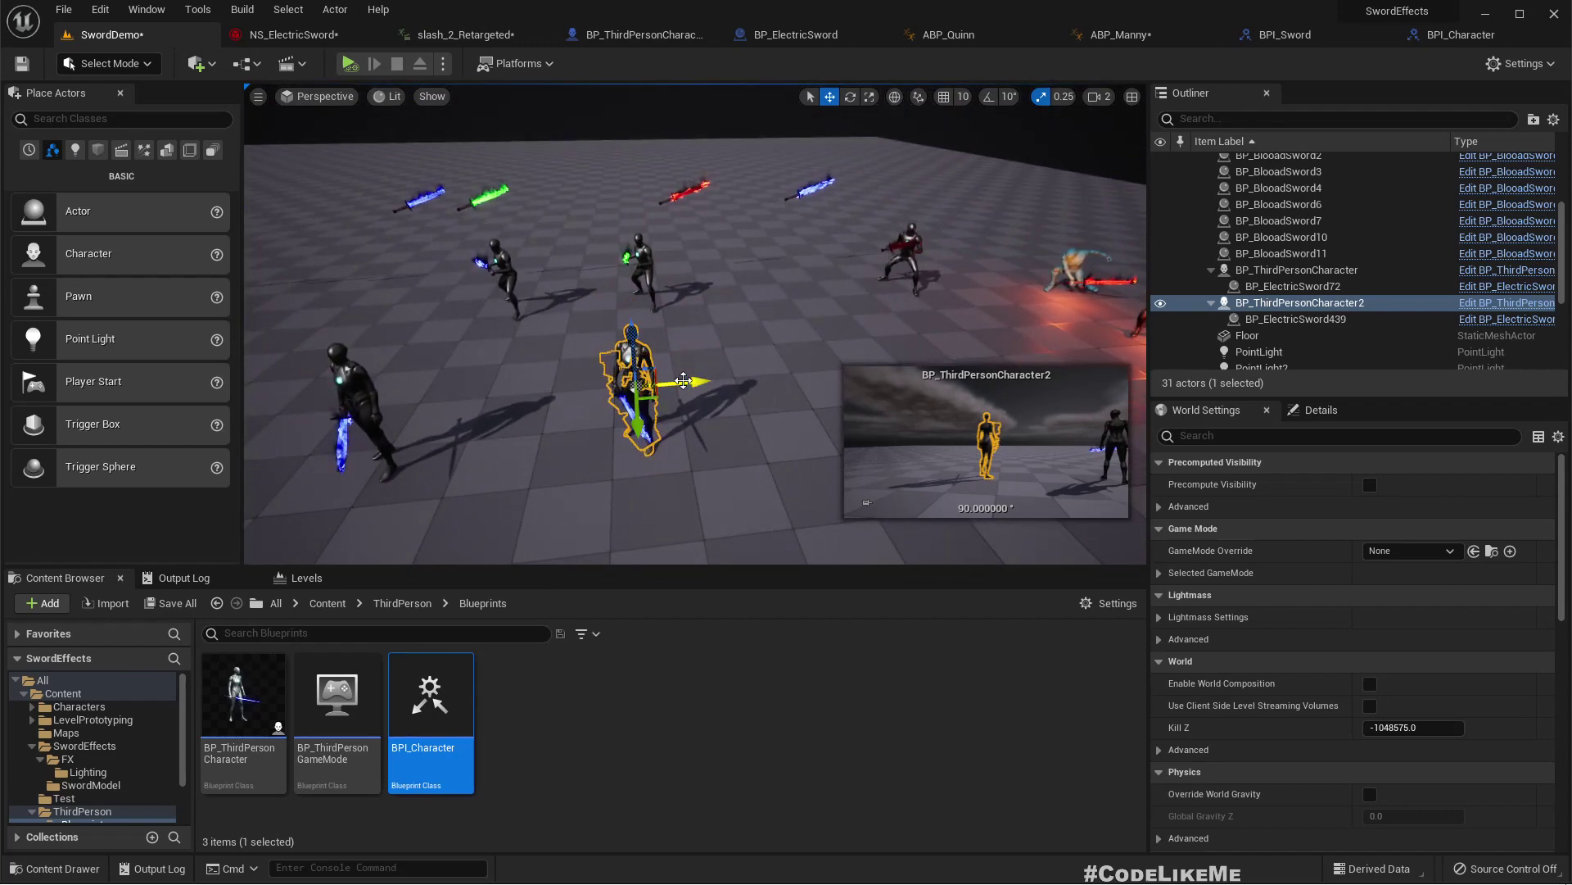
Duplicate BP_ThirdPersonCharacter2 and place the copy further along the same row of characters
left_click_drag(684, 380, 892, 381, "alt")
right_click_drag(892, 380, 892, 409)
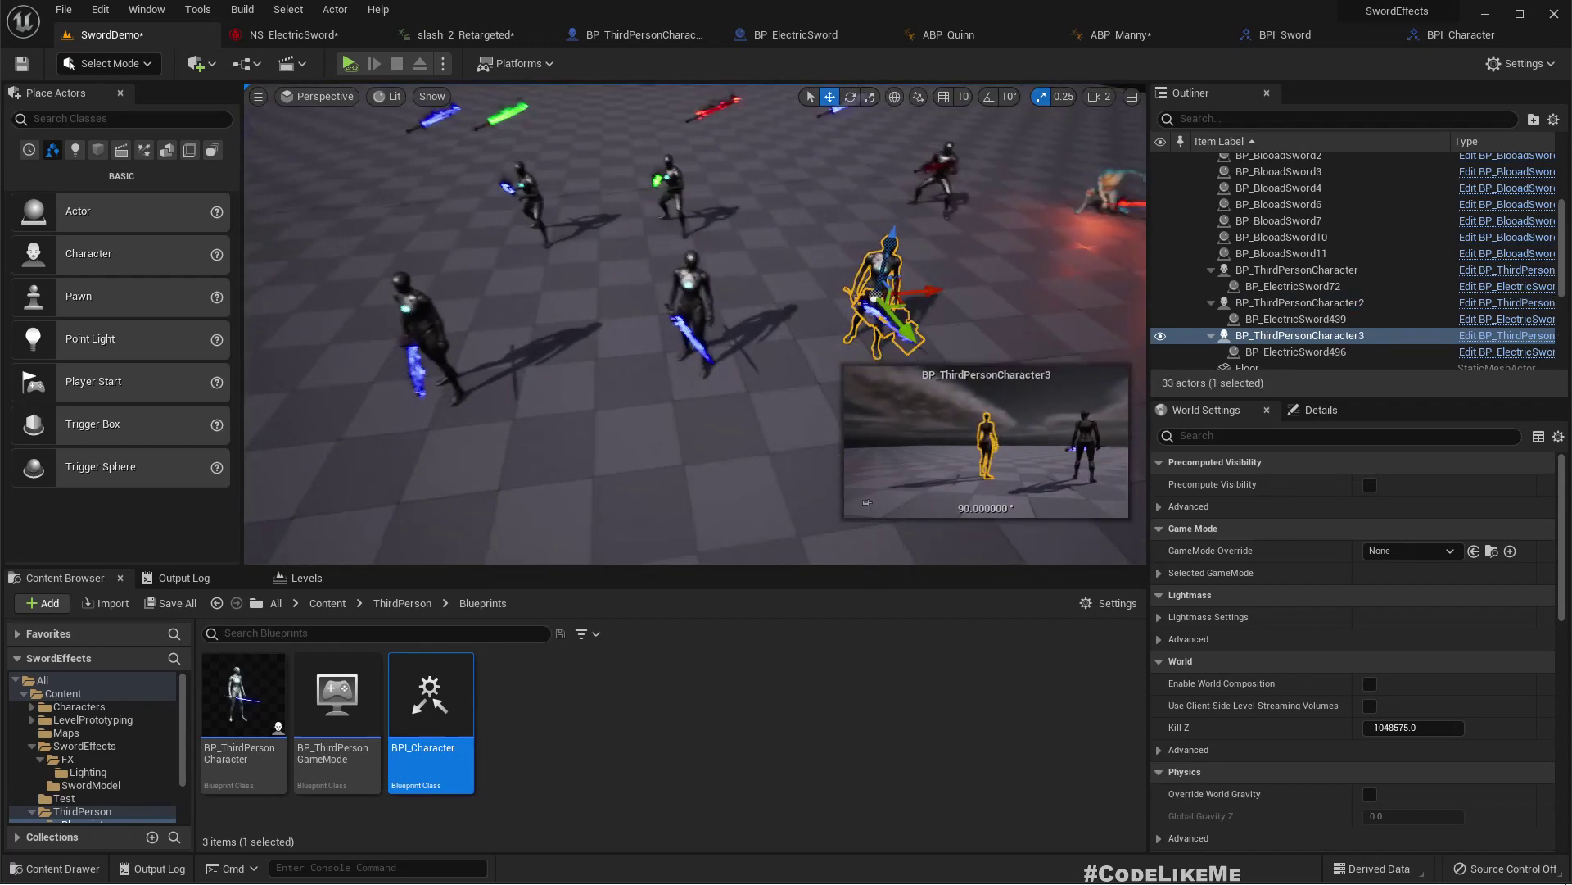
right_click_drag(508, 328, 589, 240)
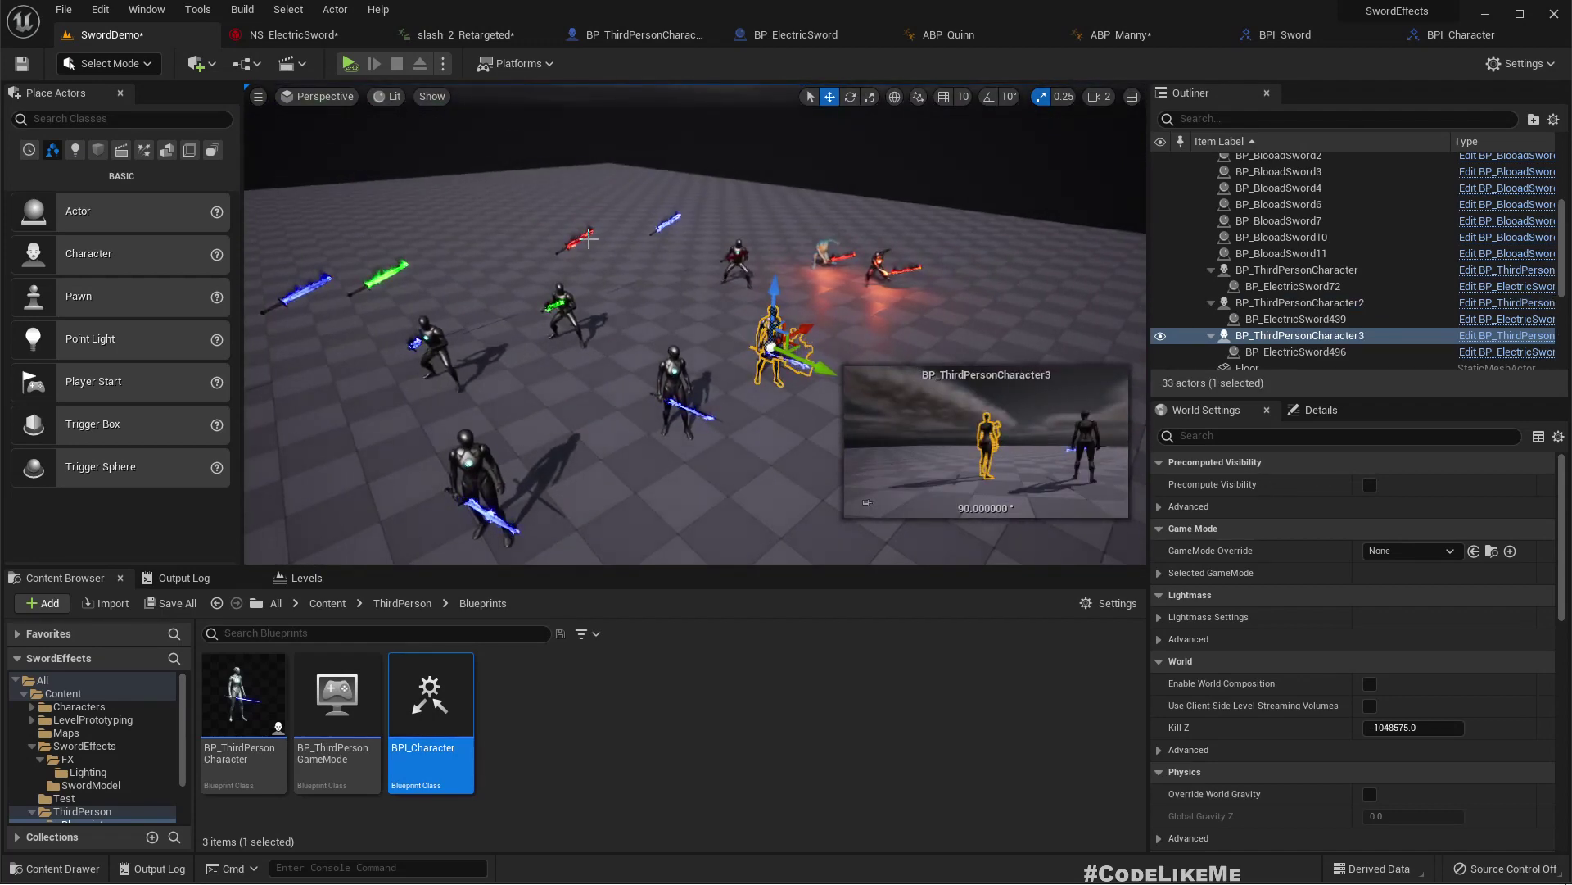
left_click(670, 393)
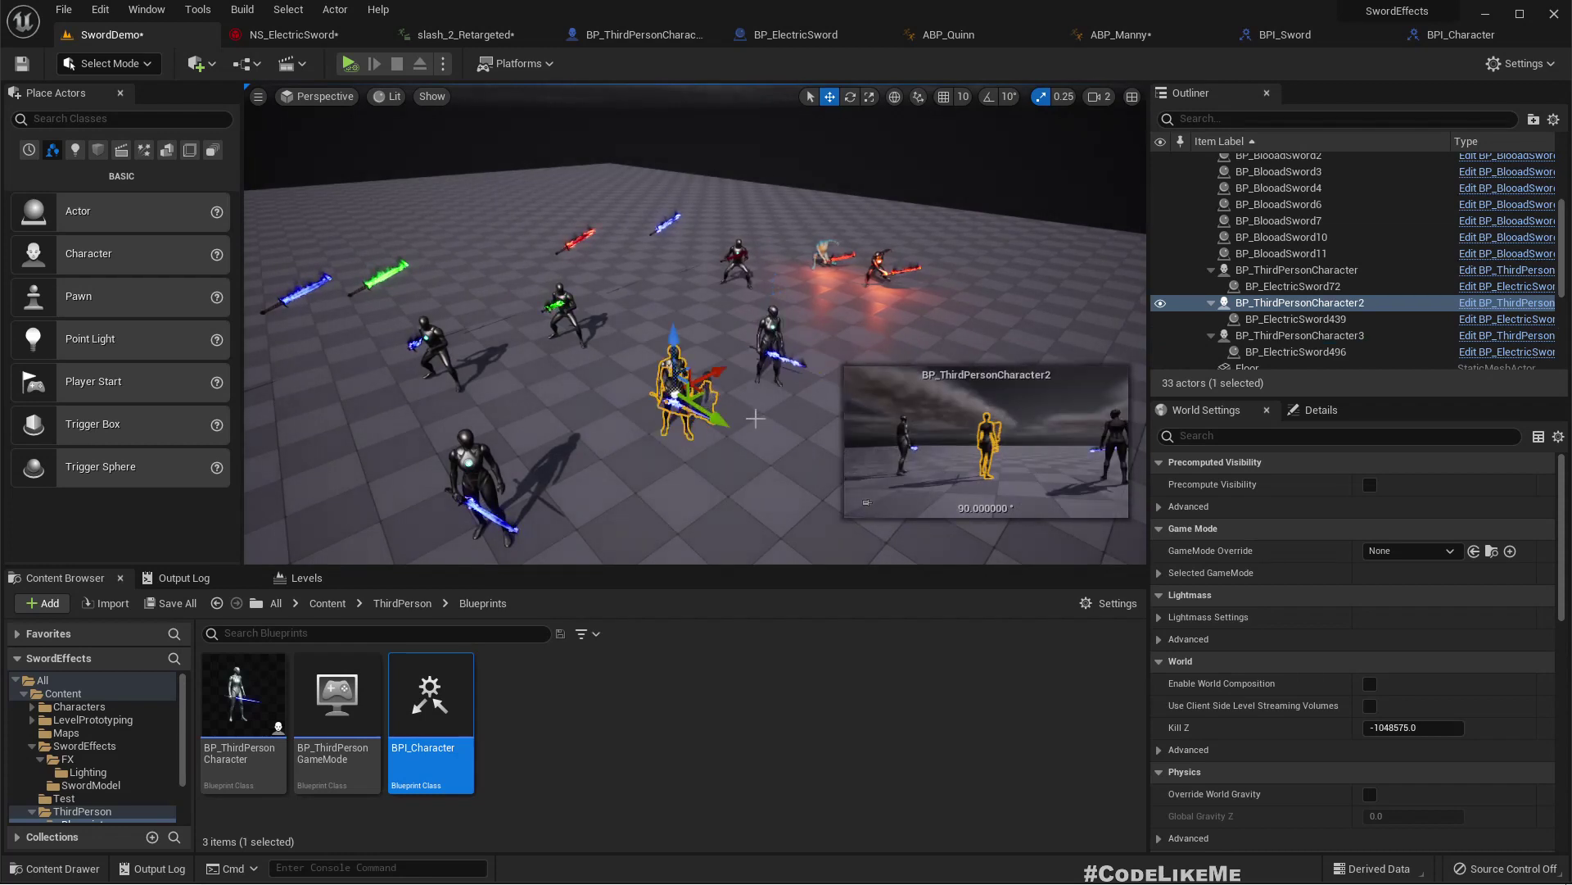
right_click_drag(572, 248, 591, 269)
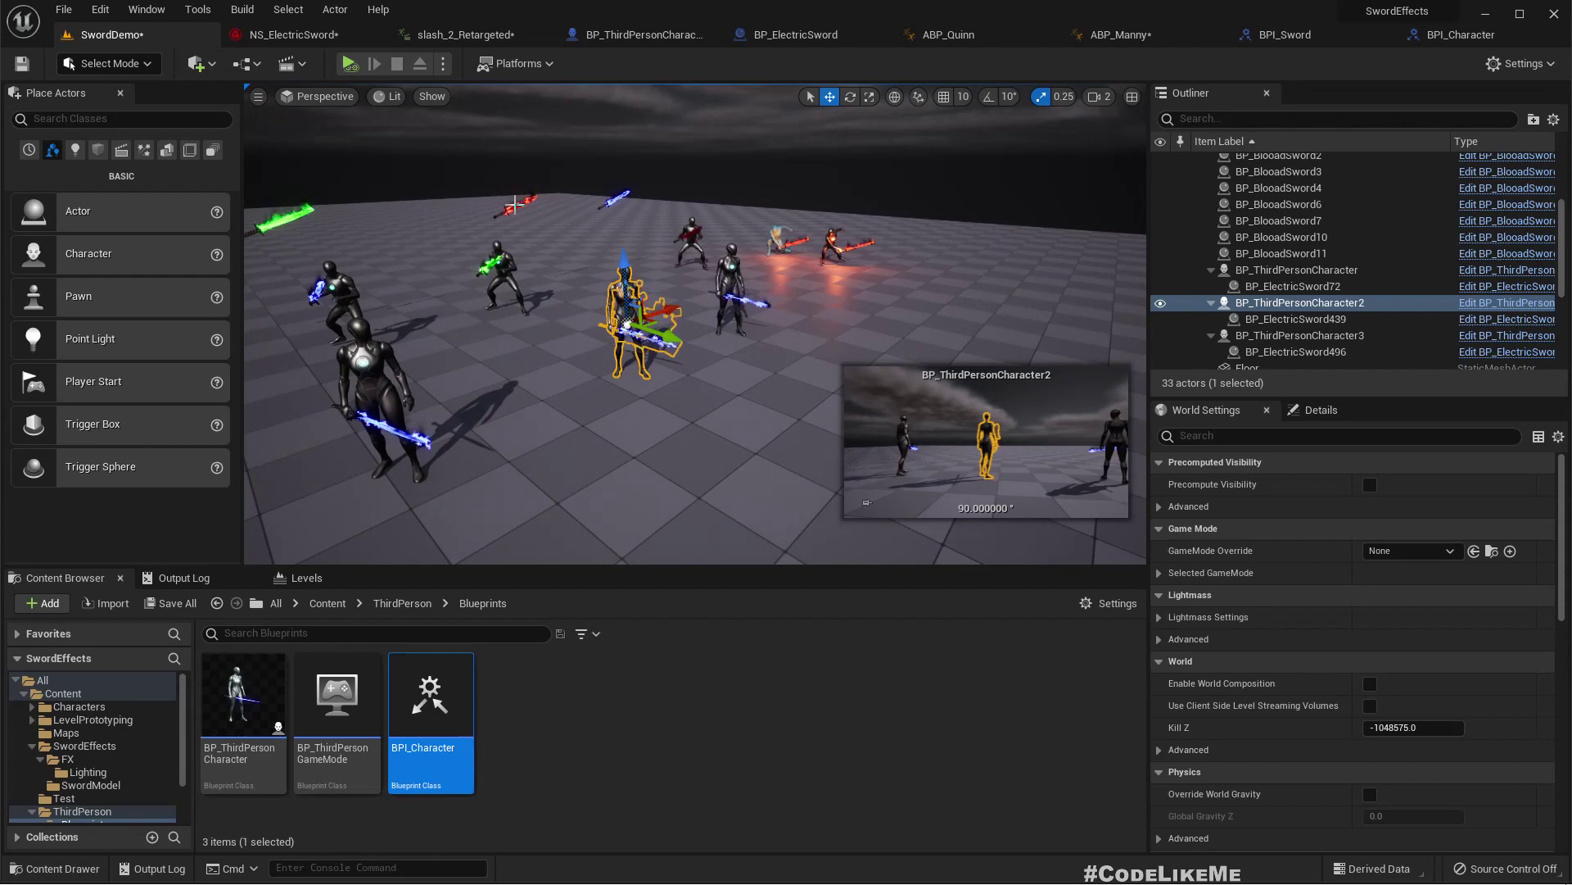
Show the details of the red BP_BlooadSword10 actor and copy its Effect Color value
left_click(514, 203)
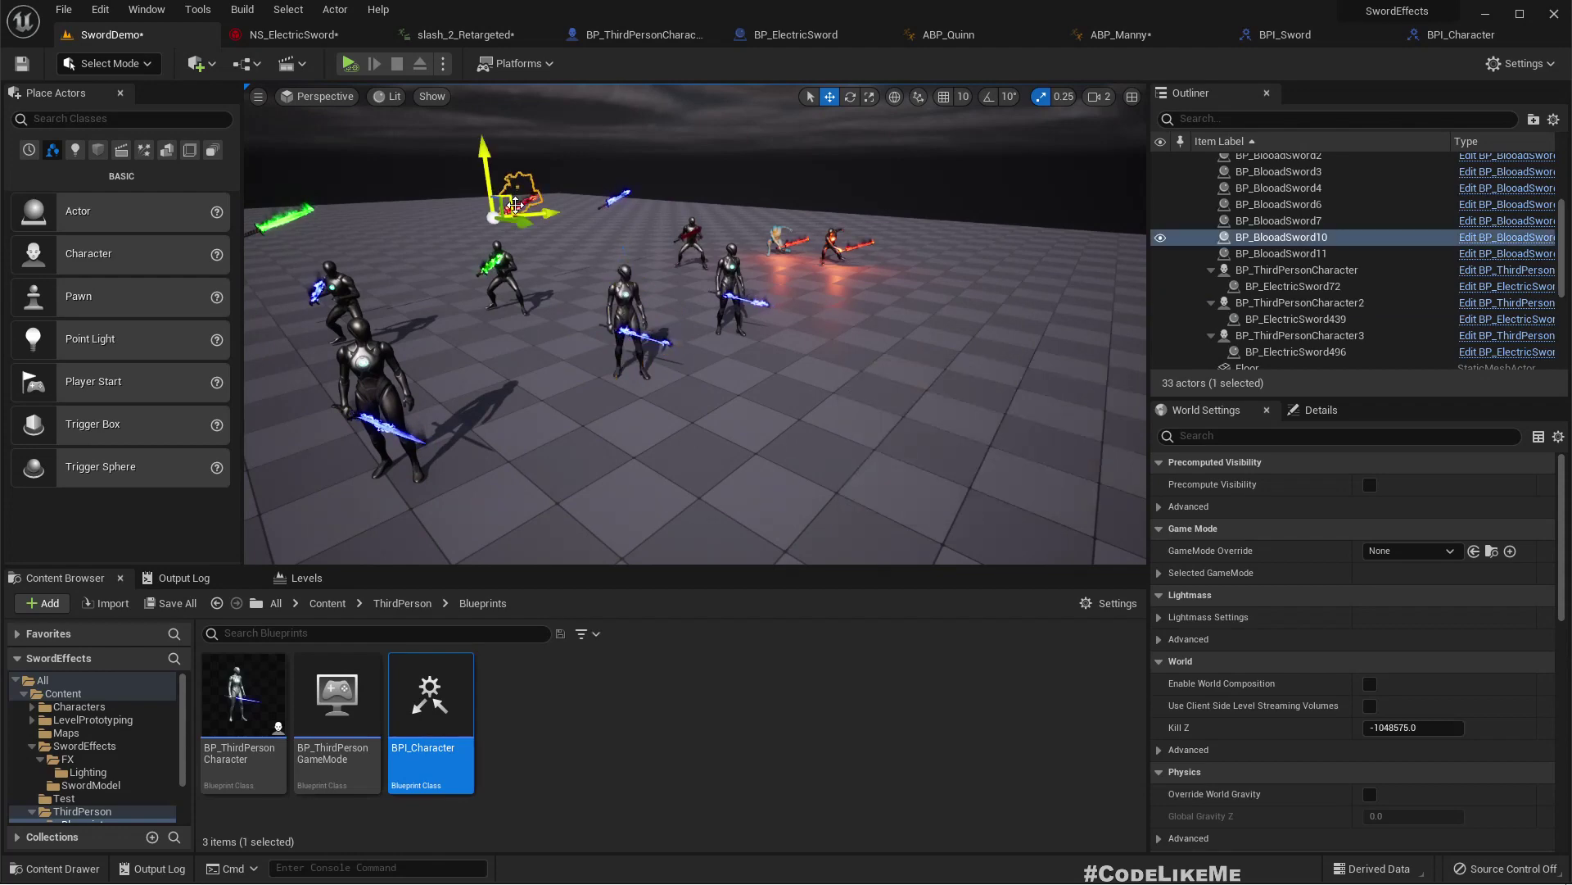
left_click(1261, 239)
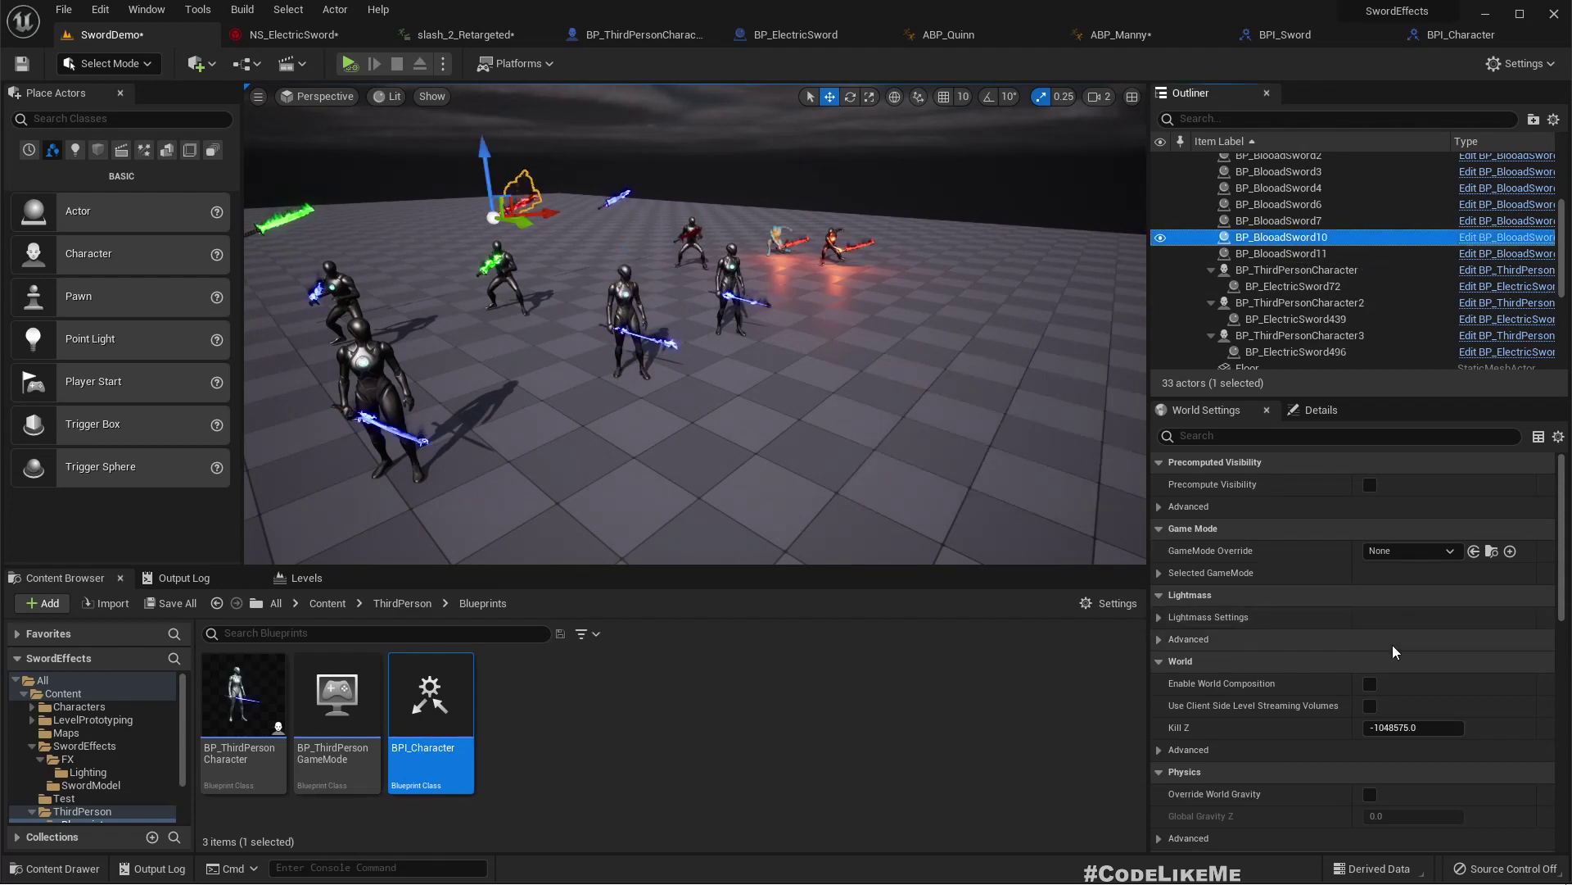
left_click(1302, 412)
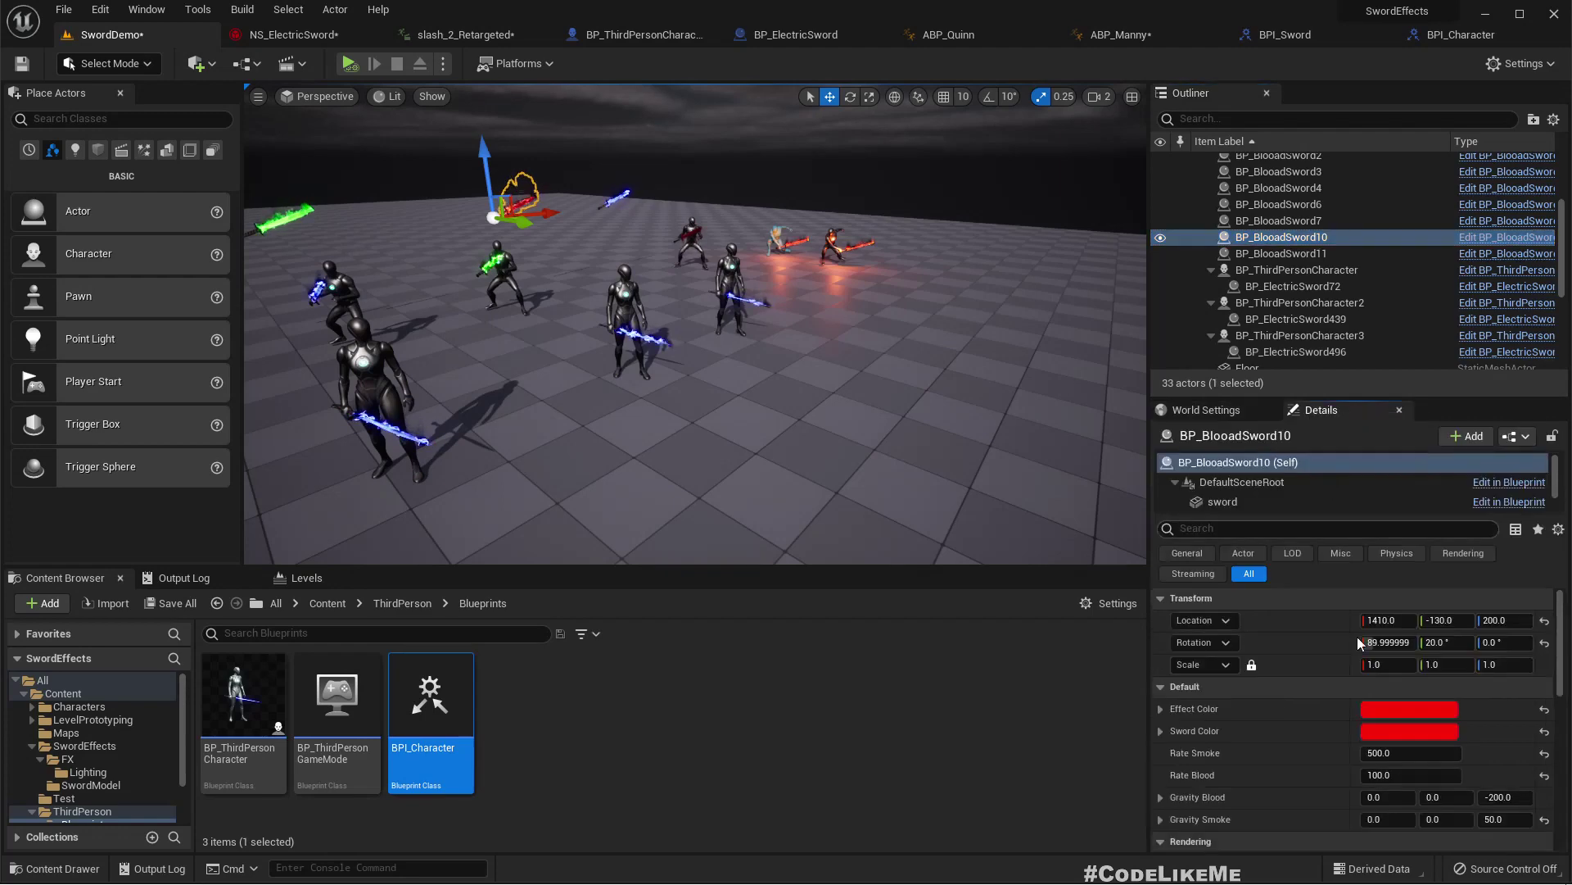
right_click(1393, 709)
left_click(1435, 742)
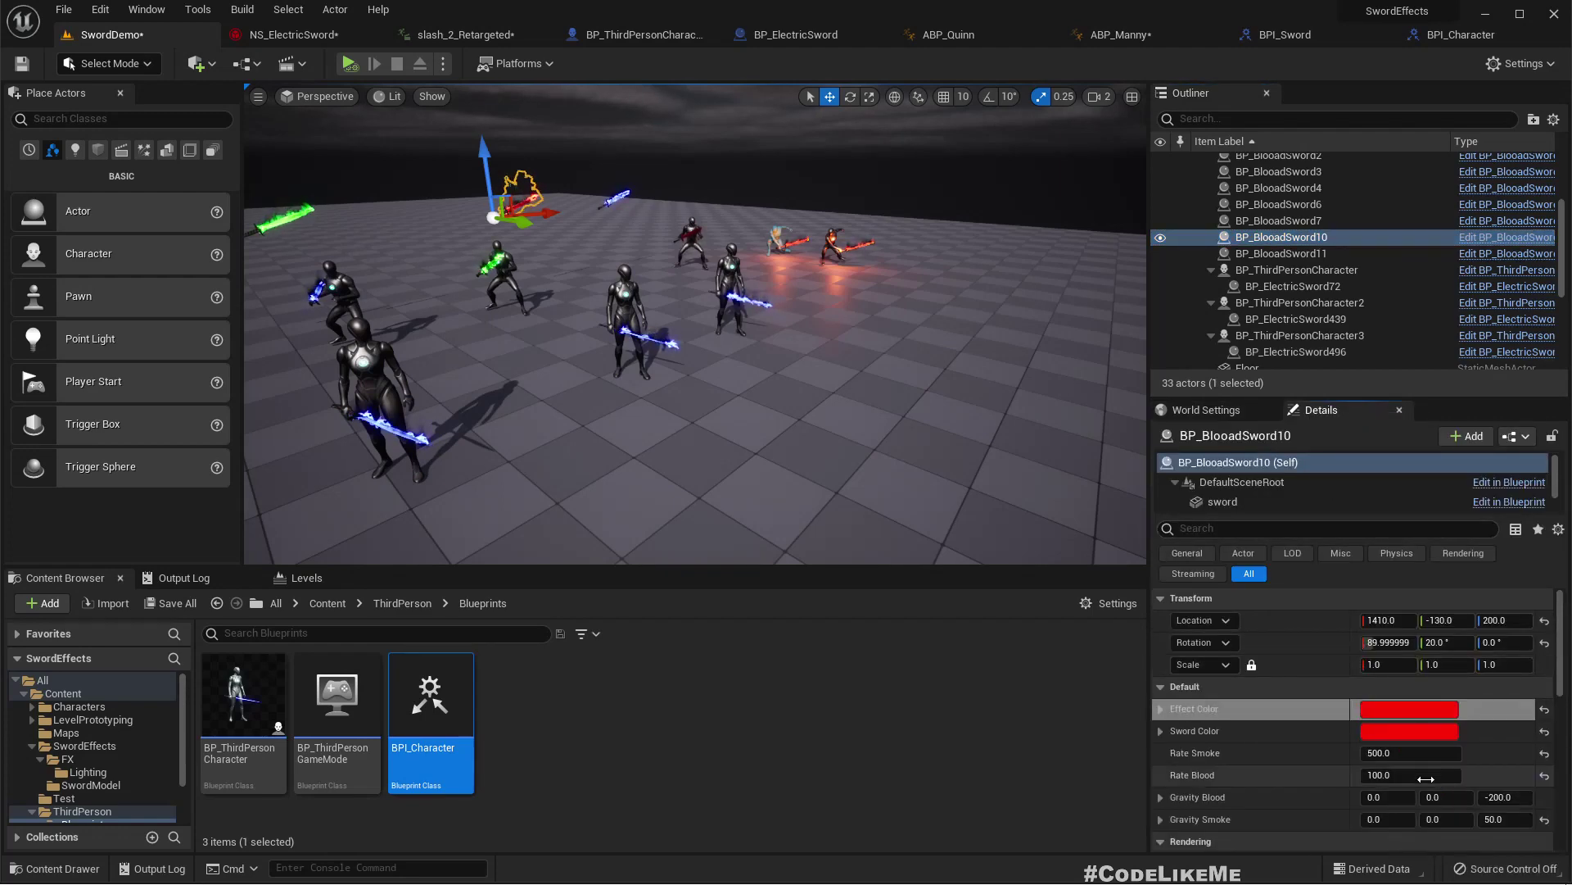
Examine the BP_BlooadSword component of BP_ThirdPersonCharacter2 for editable color properties and open the character's blueprint
right_click_drag(618, 350, 572, 308)
key("w")
key("s")
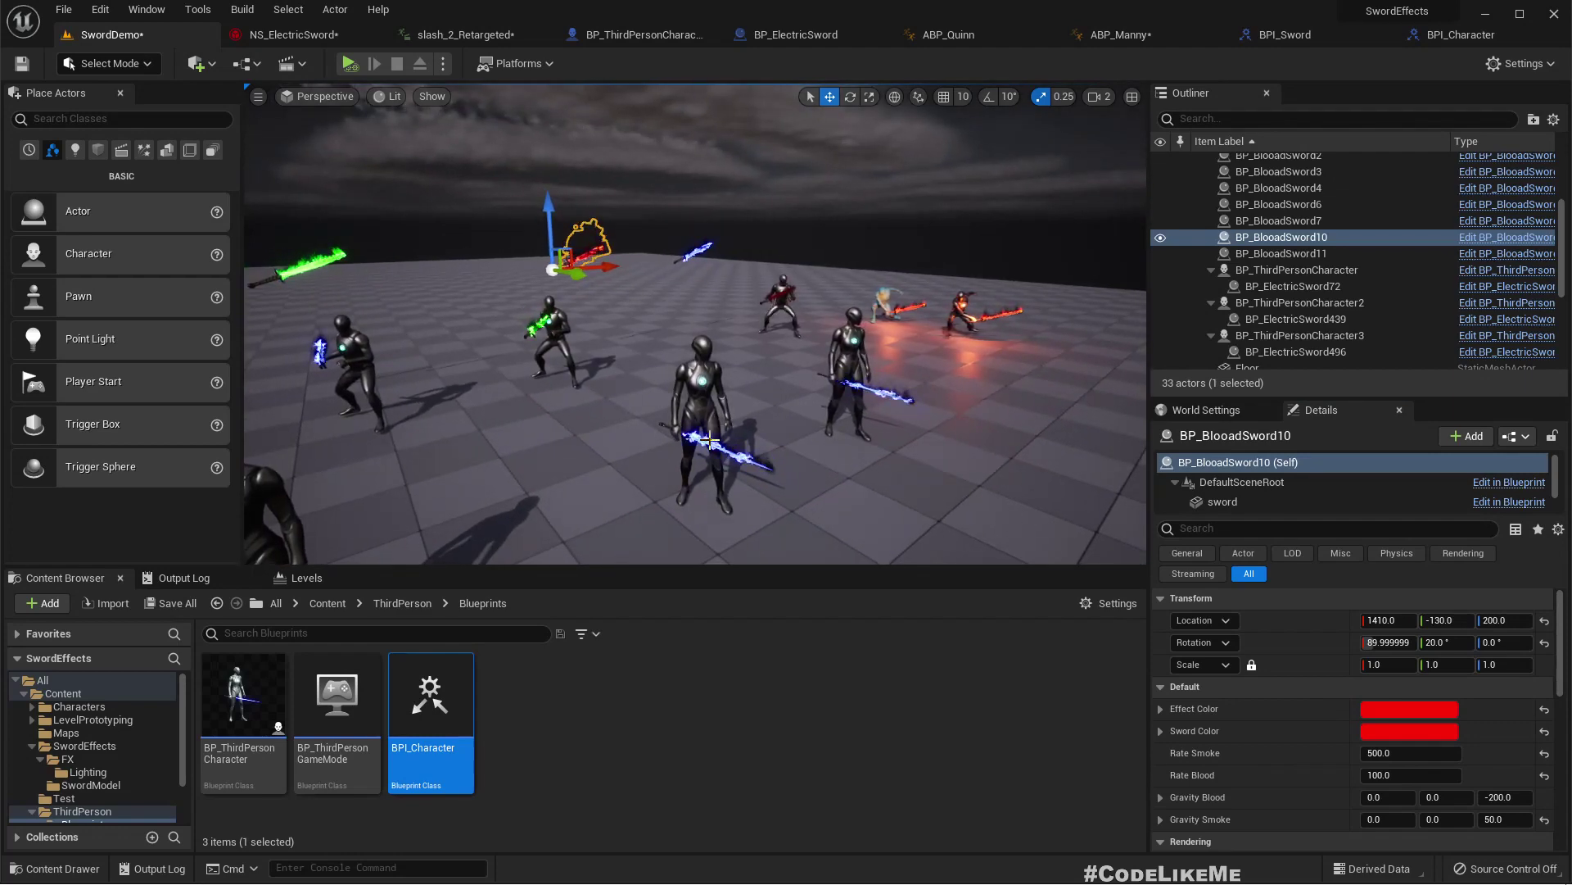
left_click(703, 392)
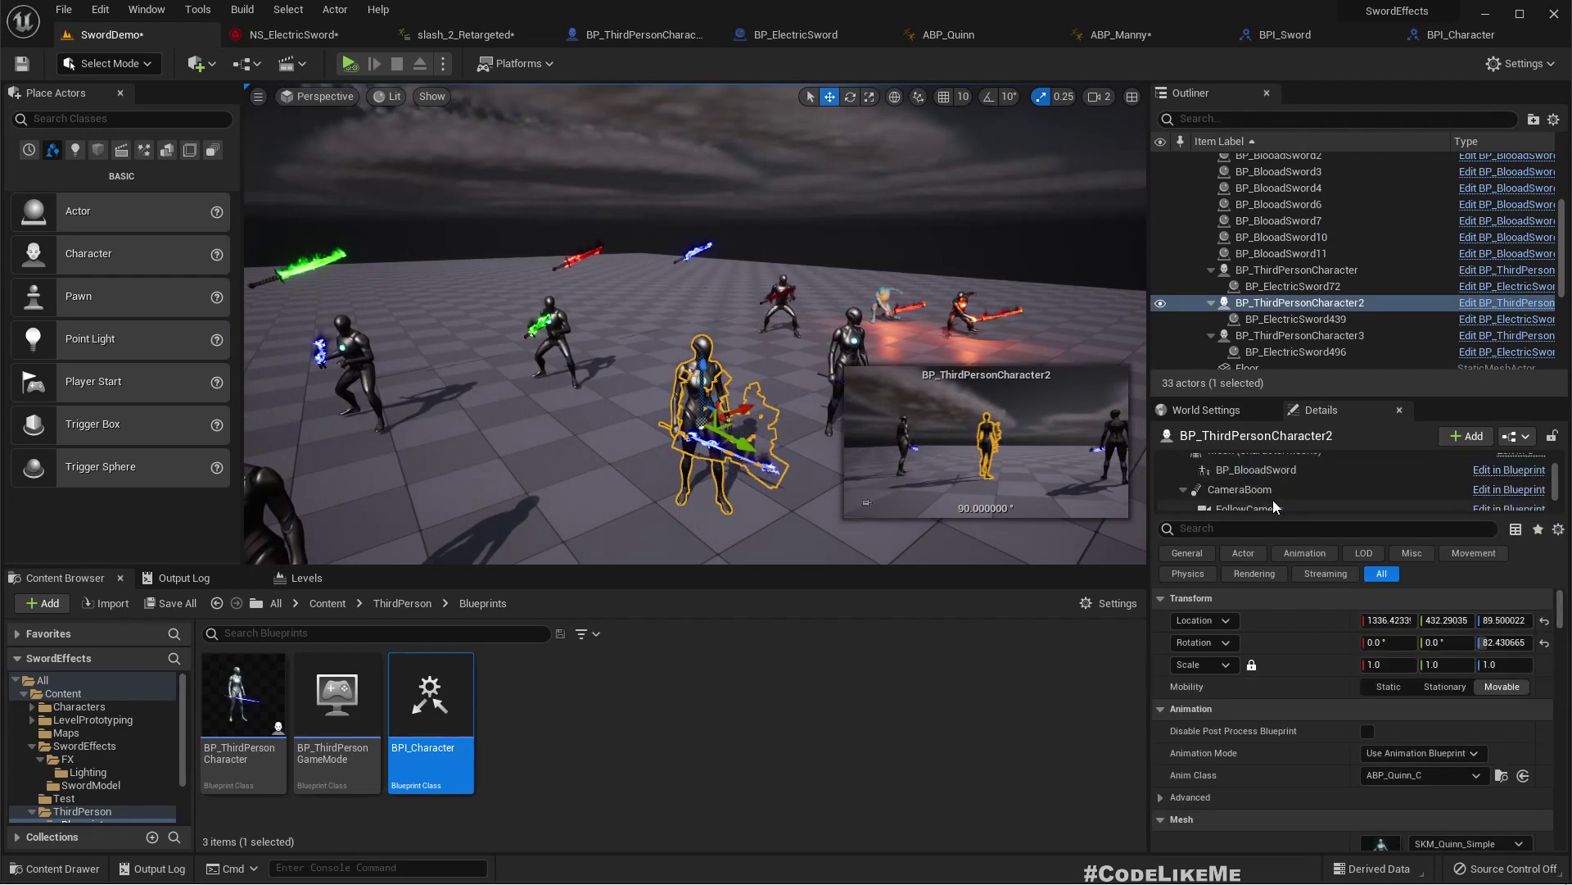
scroll(1272, 499, "down", 2)
left_click(1256, 471)
scroll(1290, 741, "down", 2)
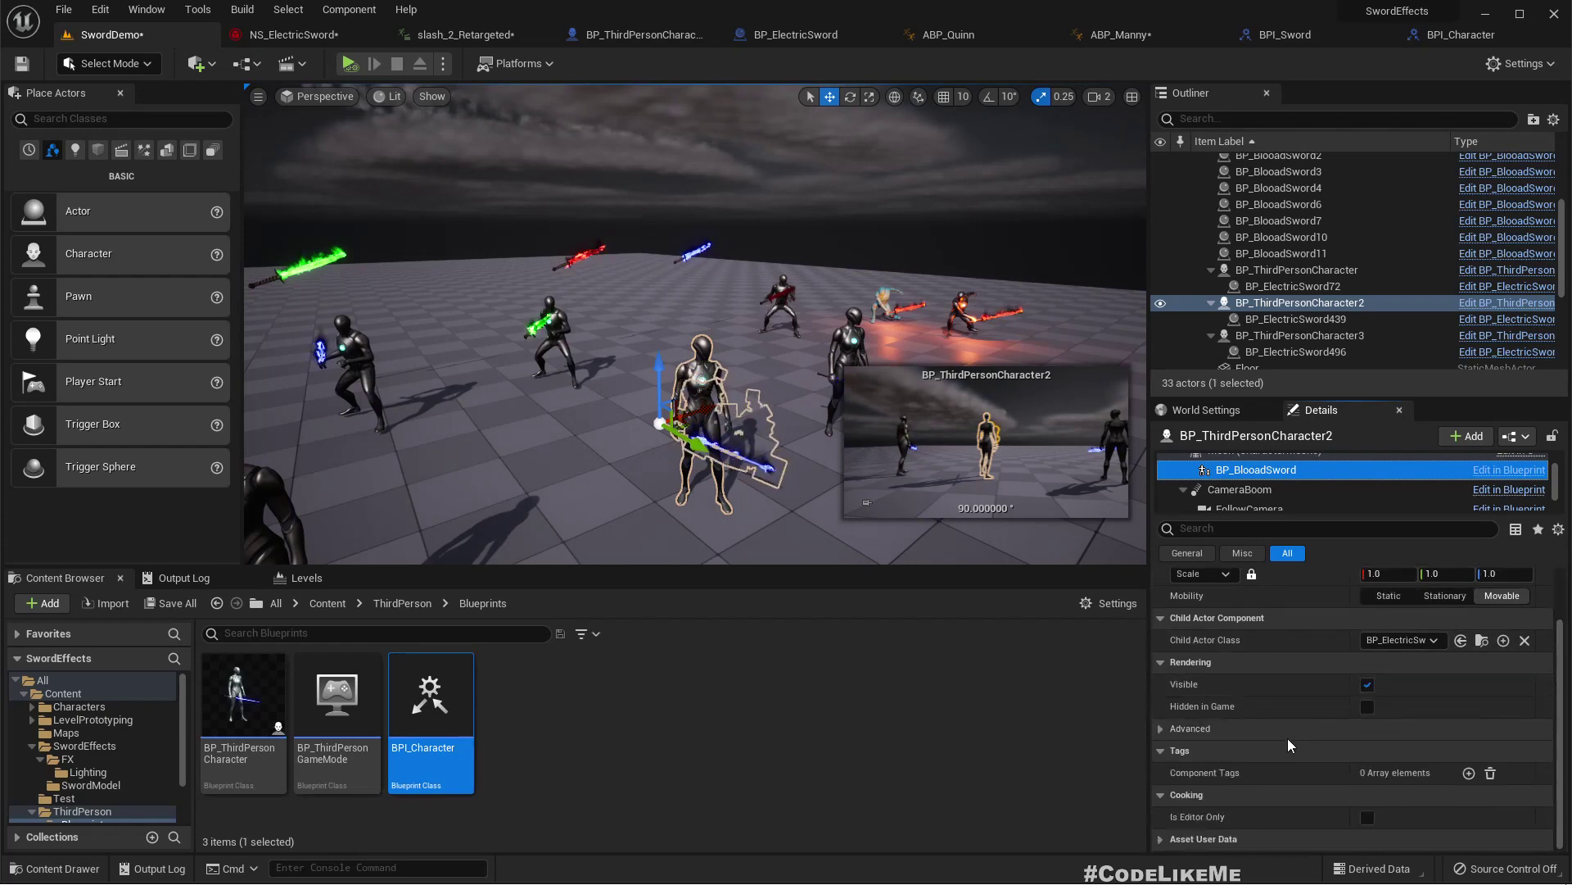
scroll(1252, 758, "up", 2)
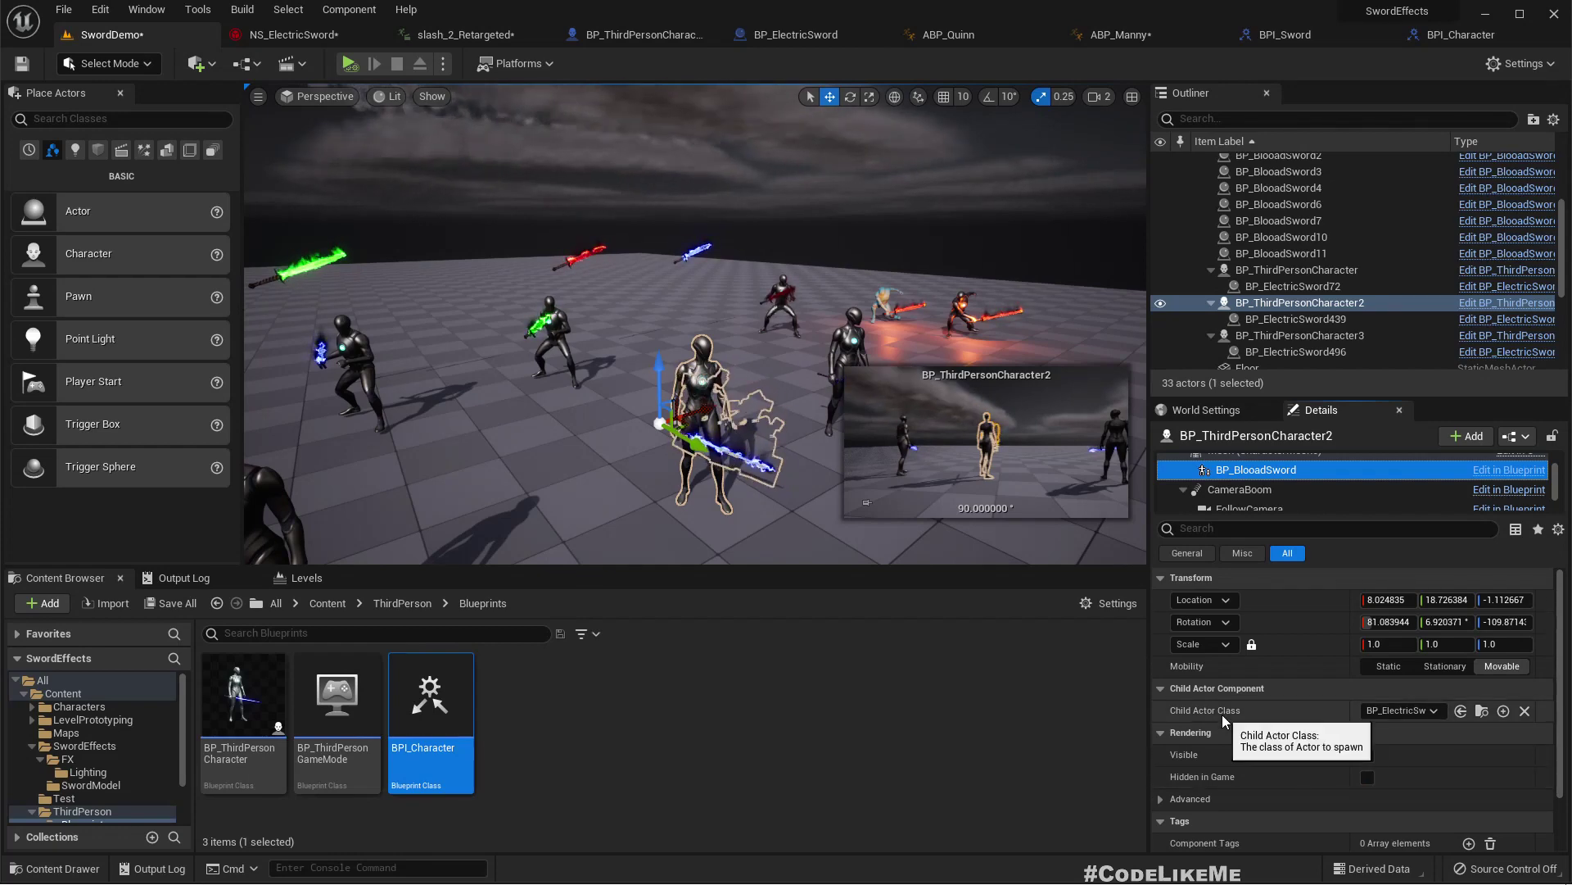
left_click(1277, 303)
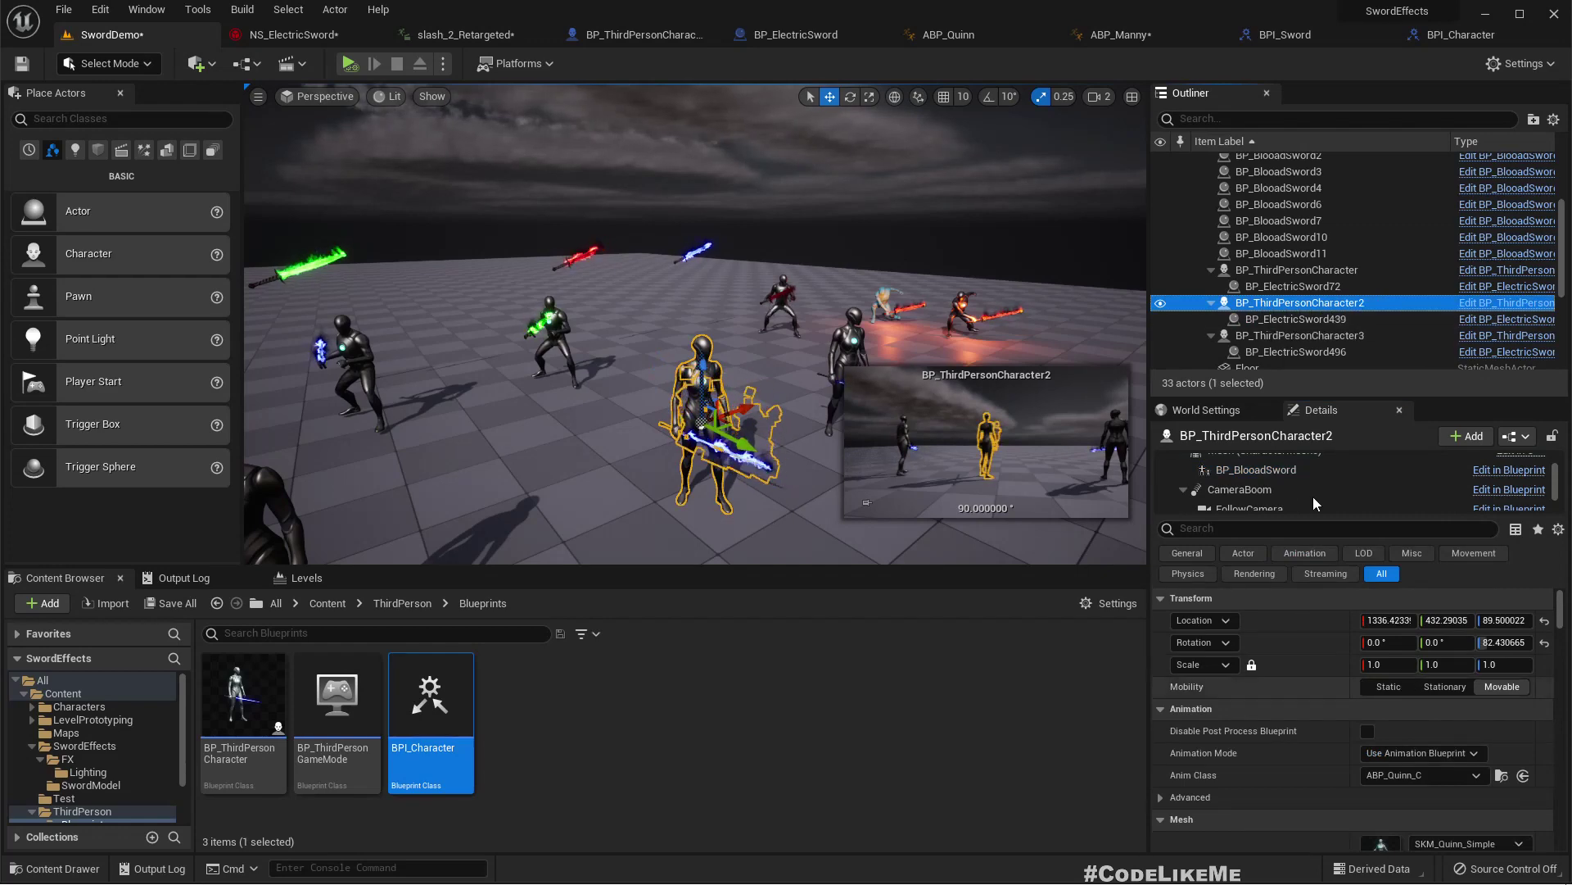
left_click(1248, 470)
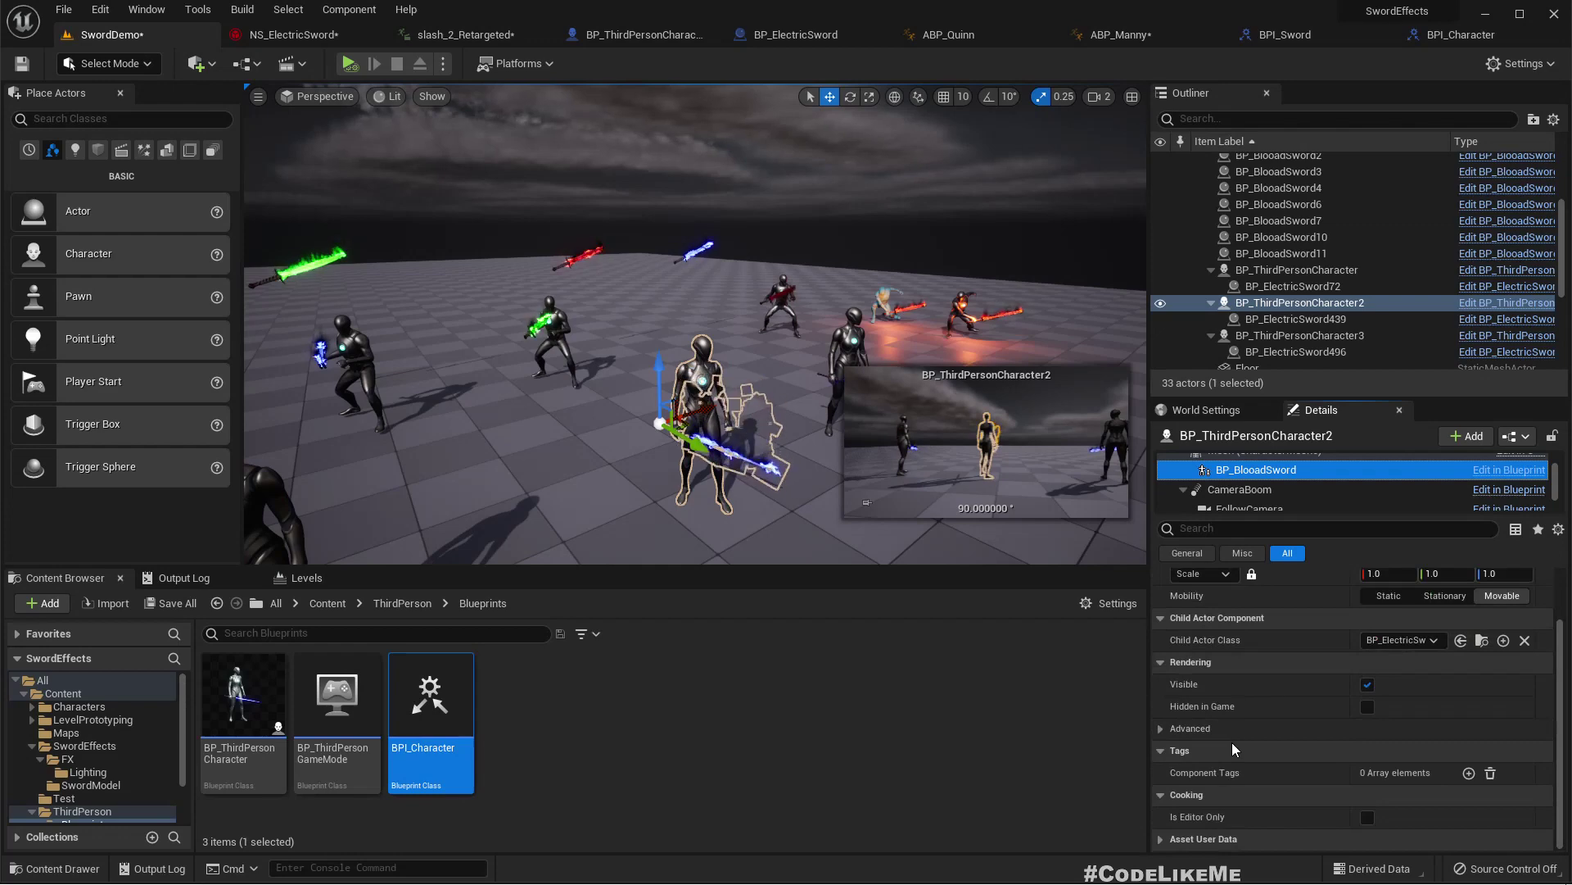
scroll(1231, 742, "up", 2)
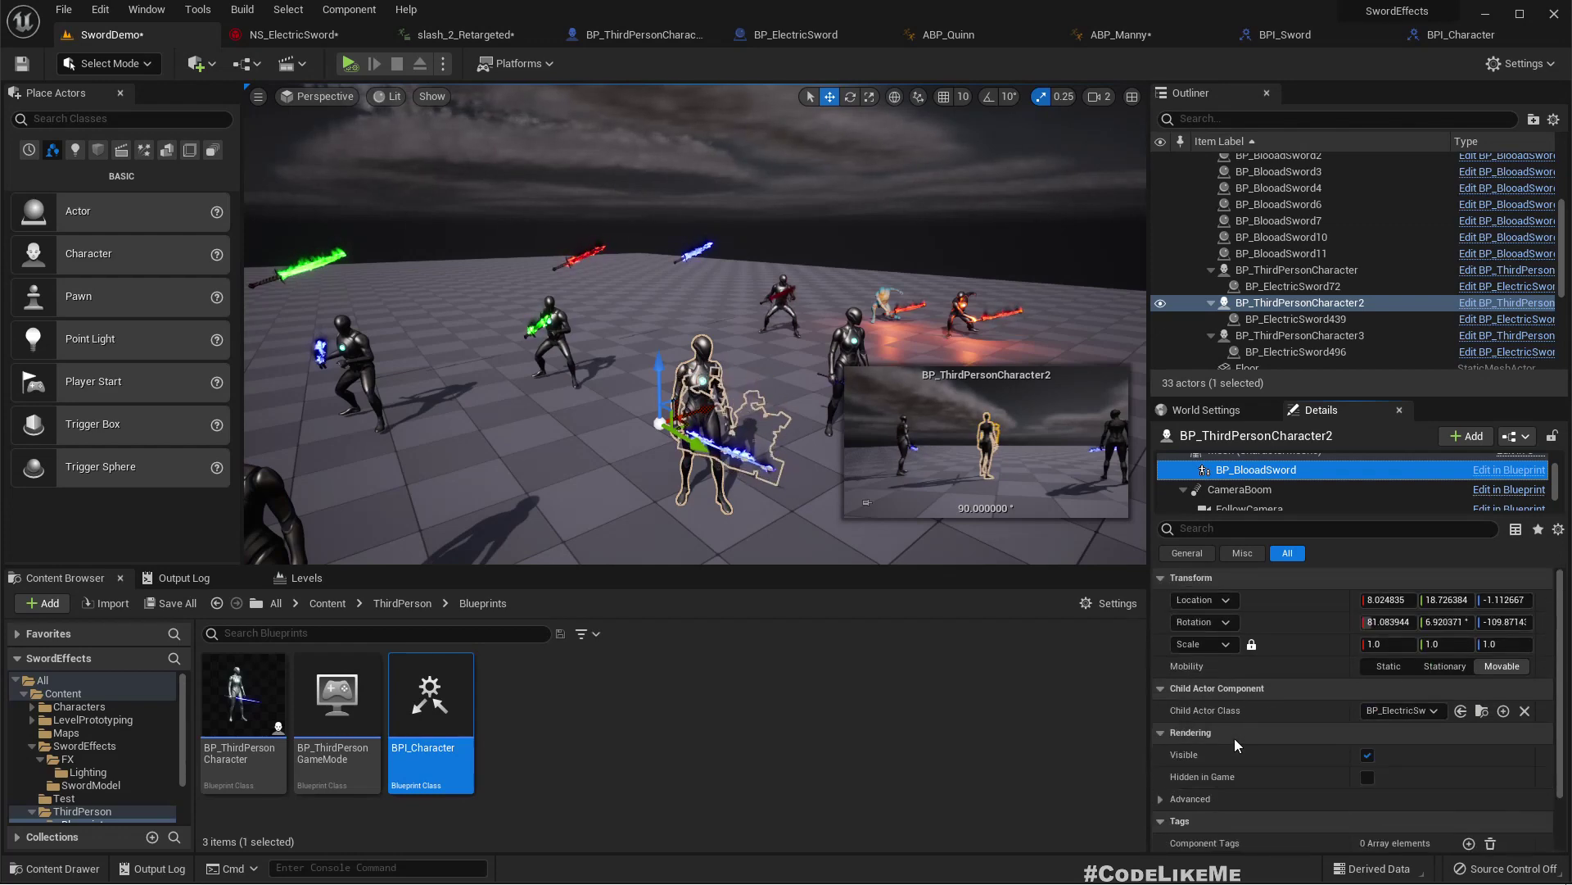
left_click(1492, 303)
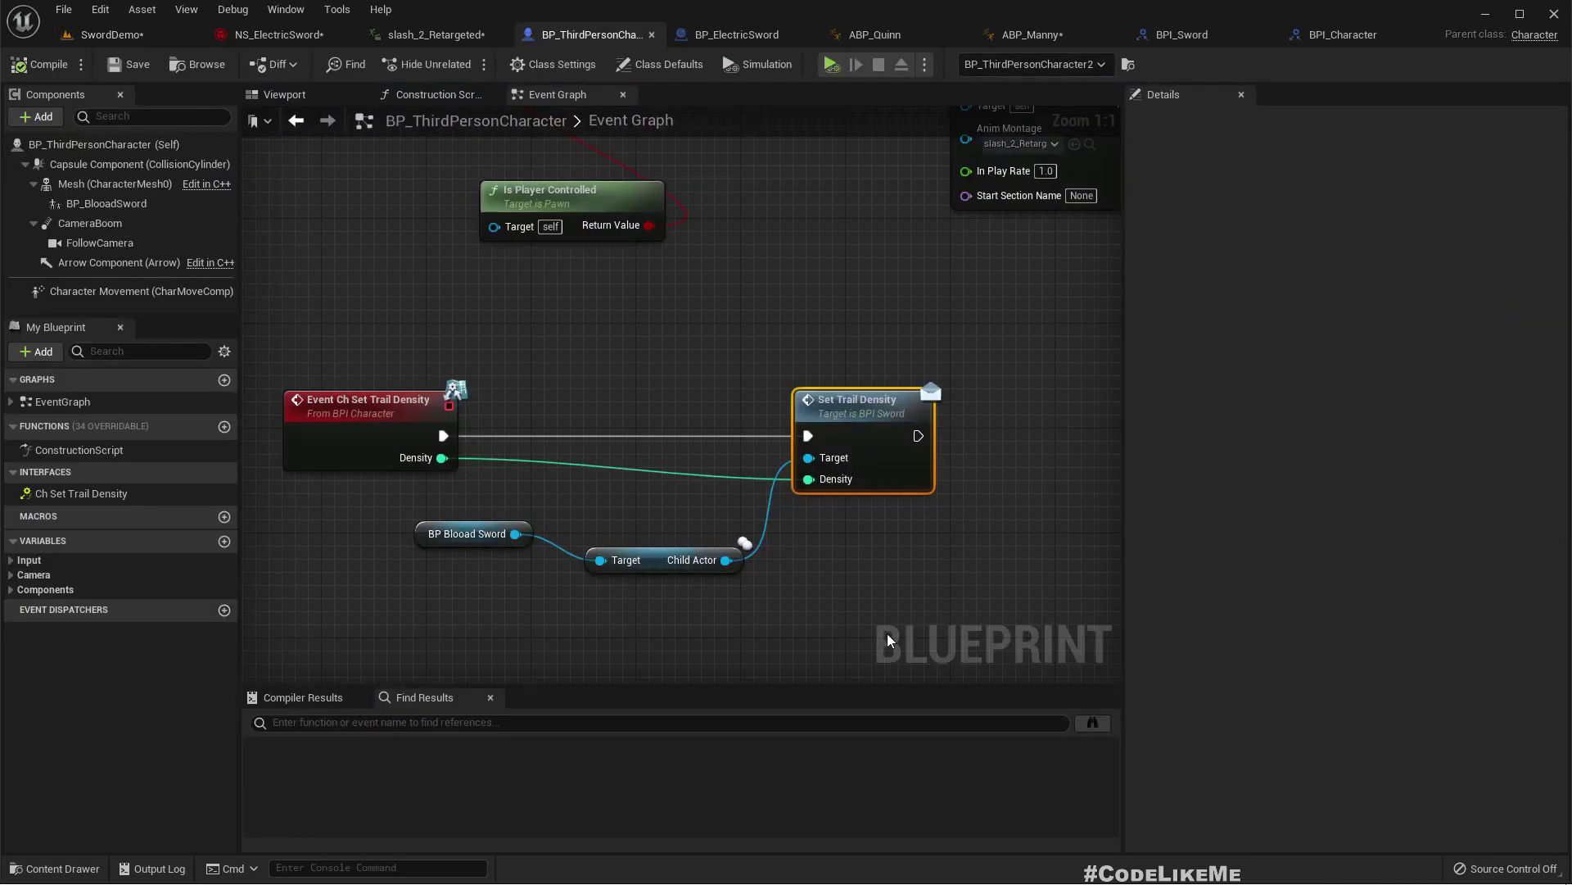
right_click_drag(888, 641, 780, 553)
left_click_drag(626, 486, 799, 518)
type("s")
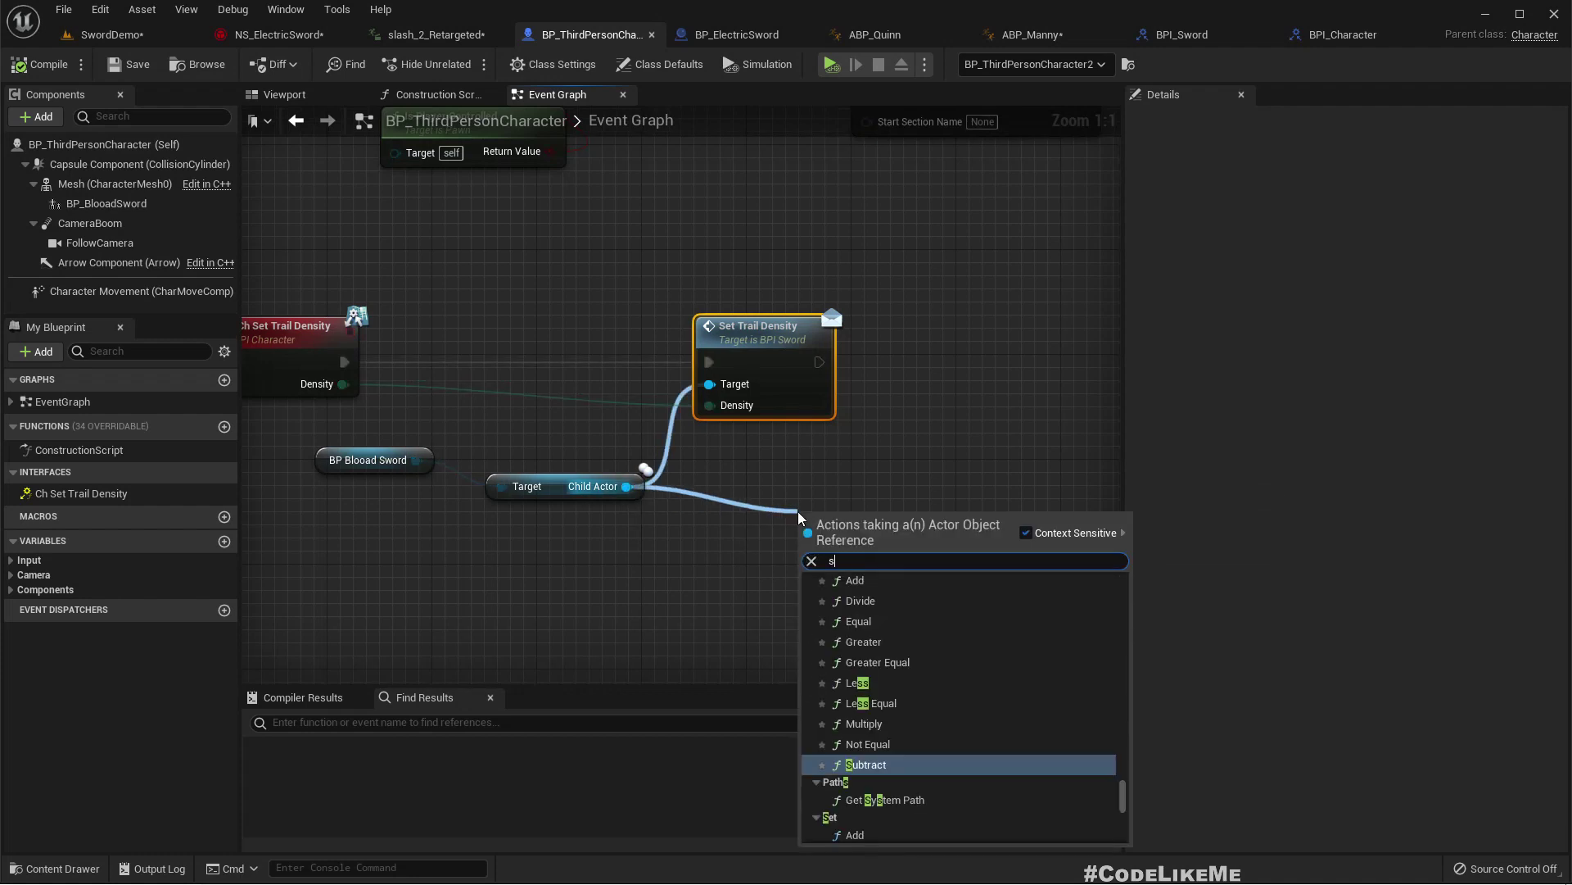
type("et mai")
key("BackSpace")
key("BackSpace")
key("BackSpace")
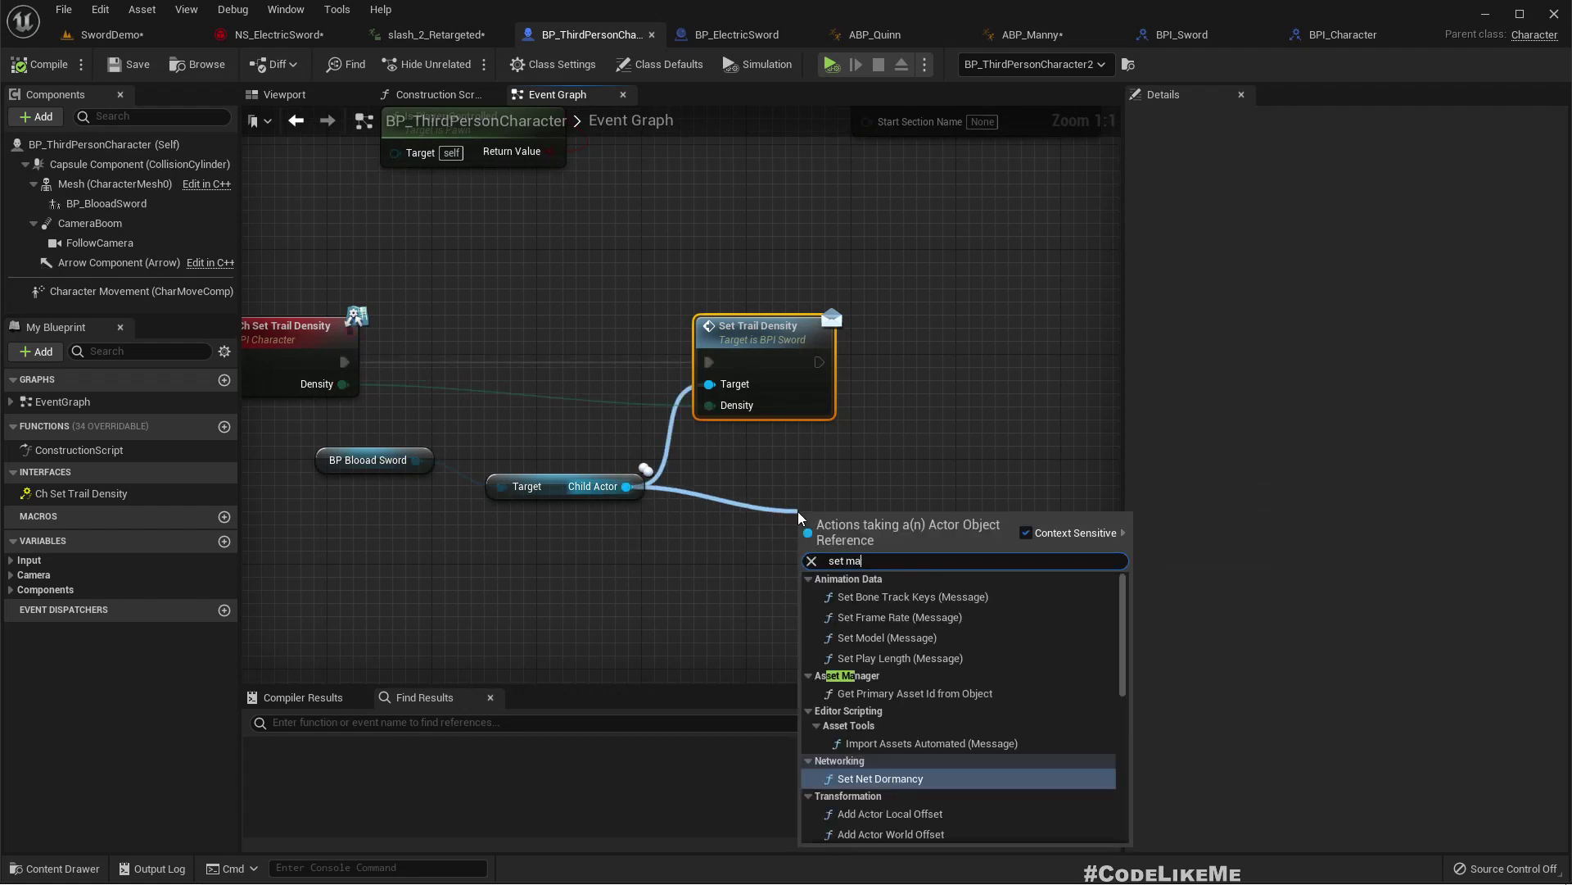
right_click_drag(618, 527, 658, 535)
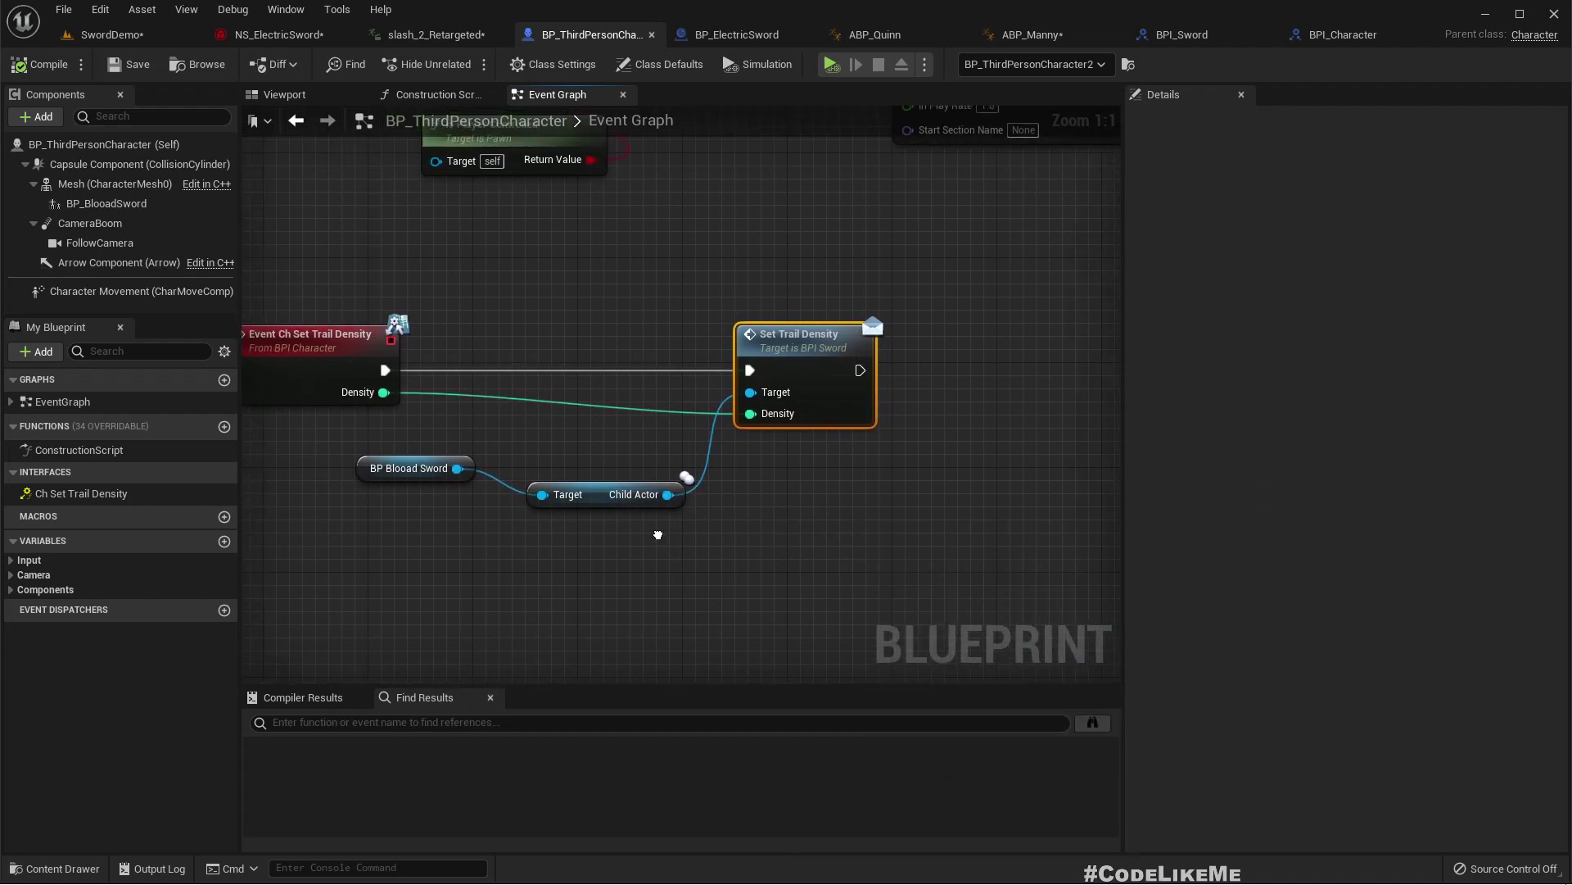
Expand the Child Actor Template defaults of the BP_BlooadSword component to inspect the sword's color and rate properties
left_click(105, 203)
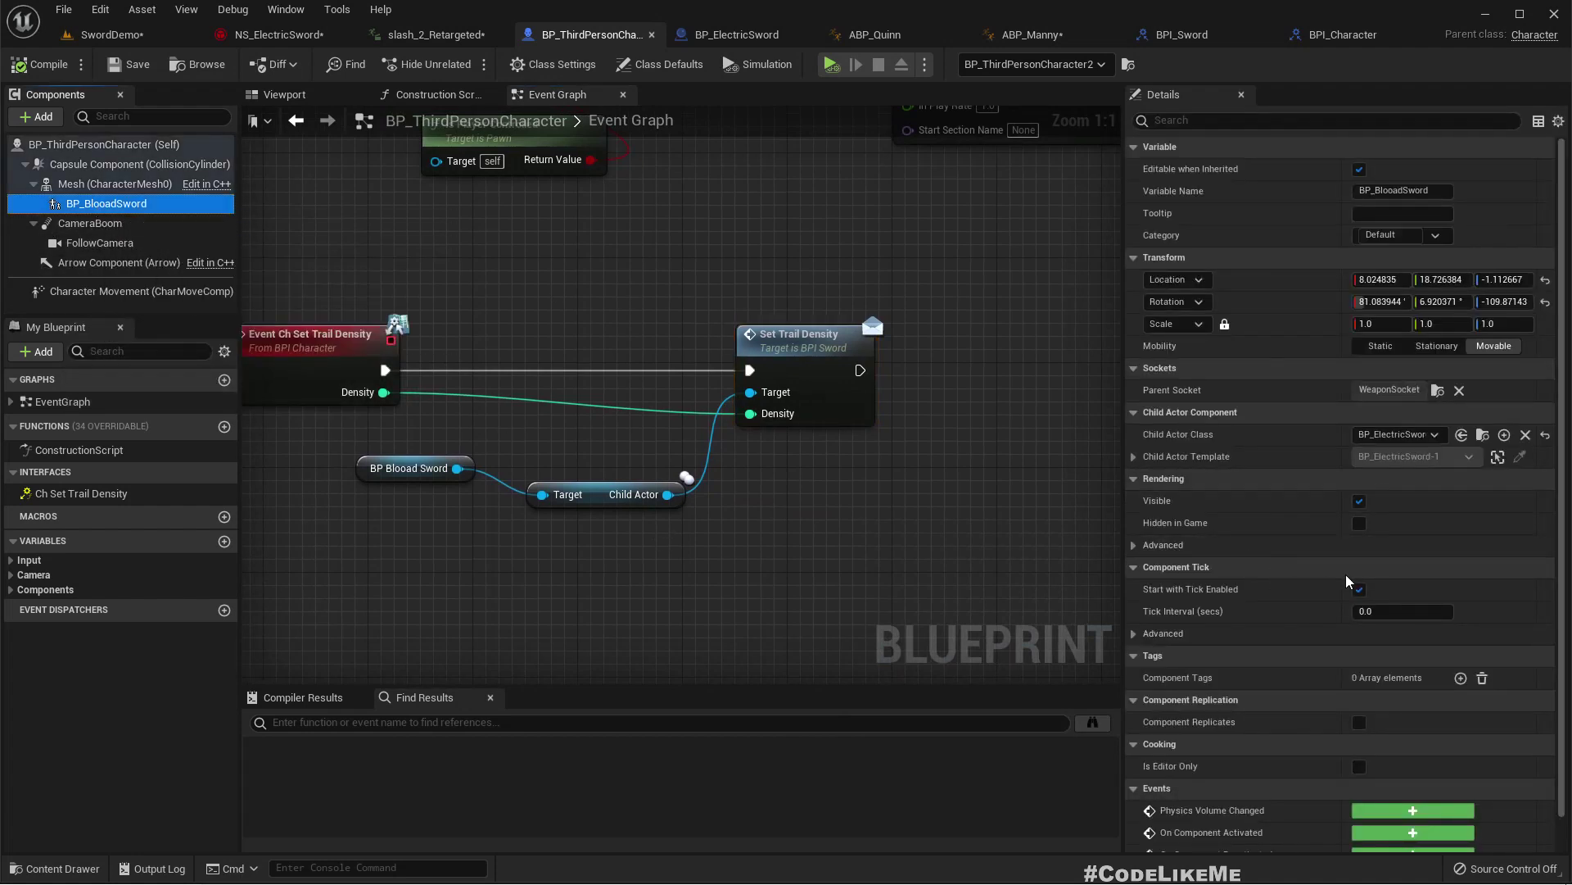
scroll(1466, 528, "down", 1)
left_click(1134, 421)
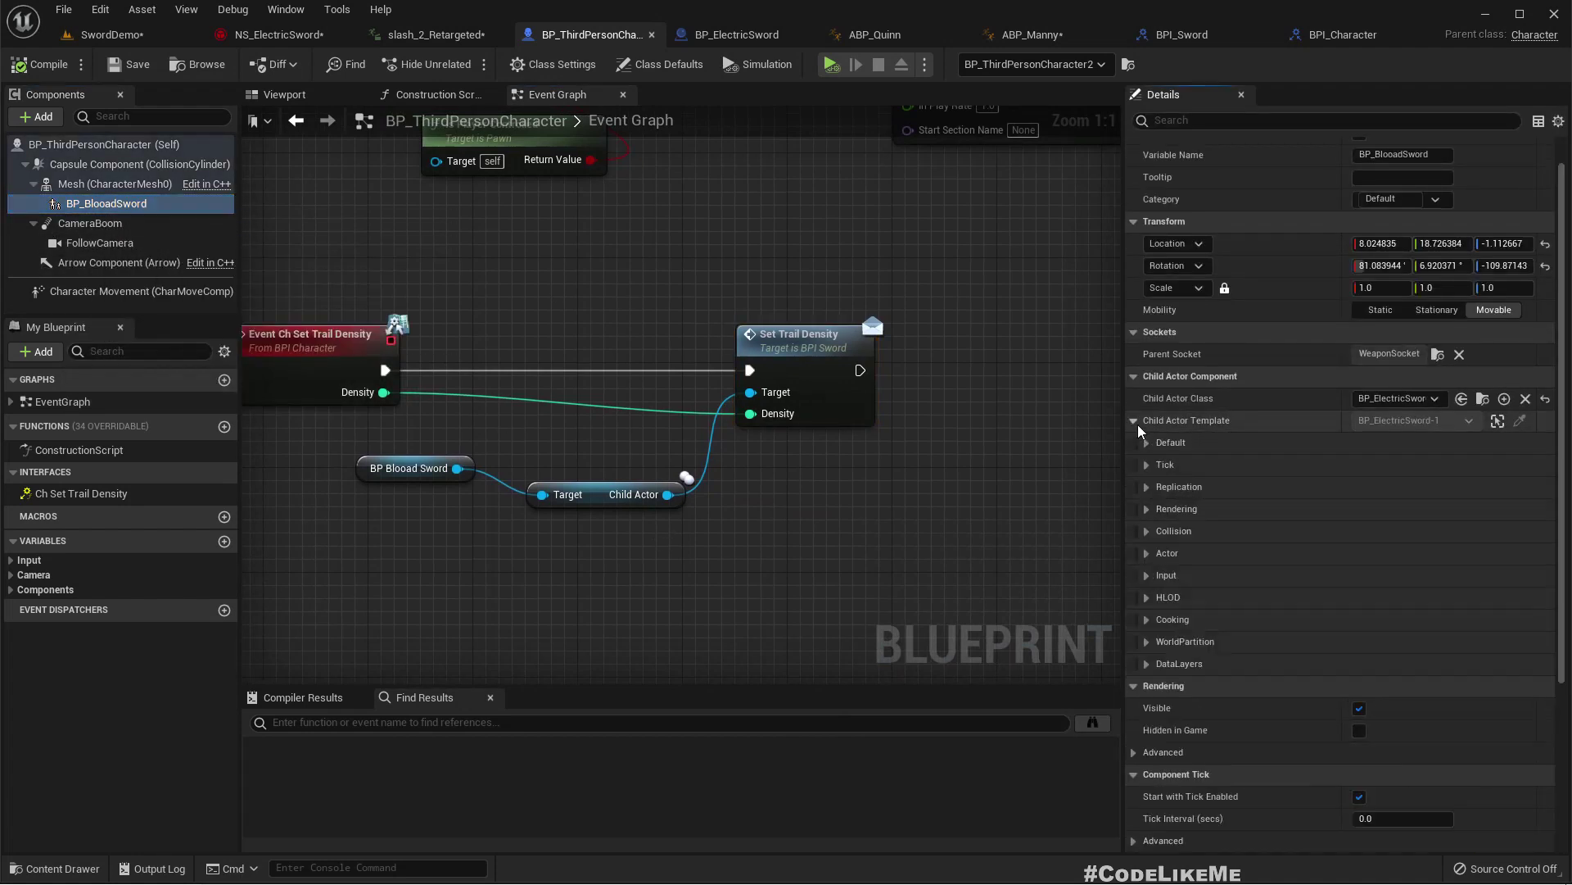
left_click(1147, 443)
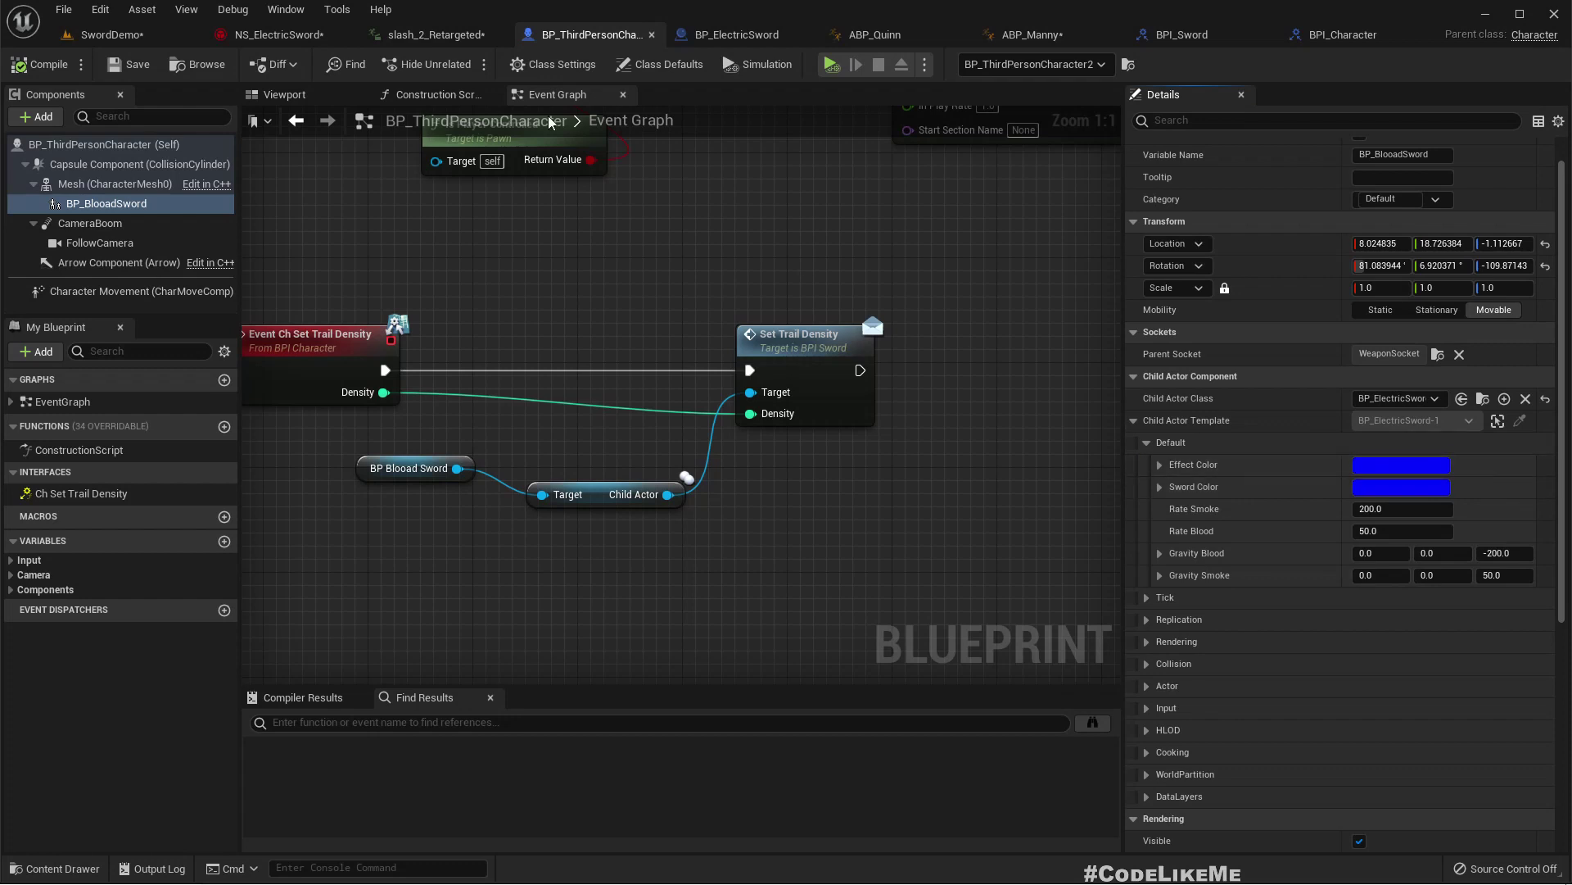
Open BP_ElectricSword and examine its SwordEffect override parameters, class defaults and event graph
left_click(732, 34)
scroll(589, 464, "down", 3)
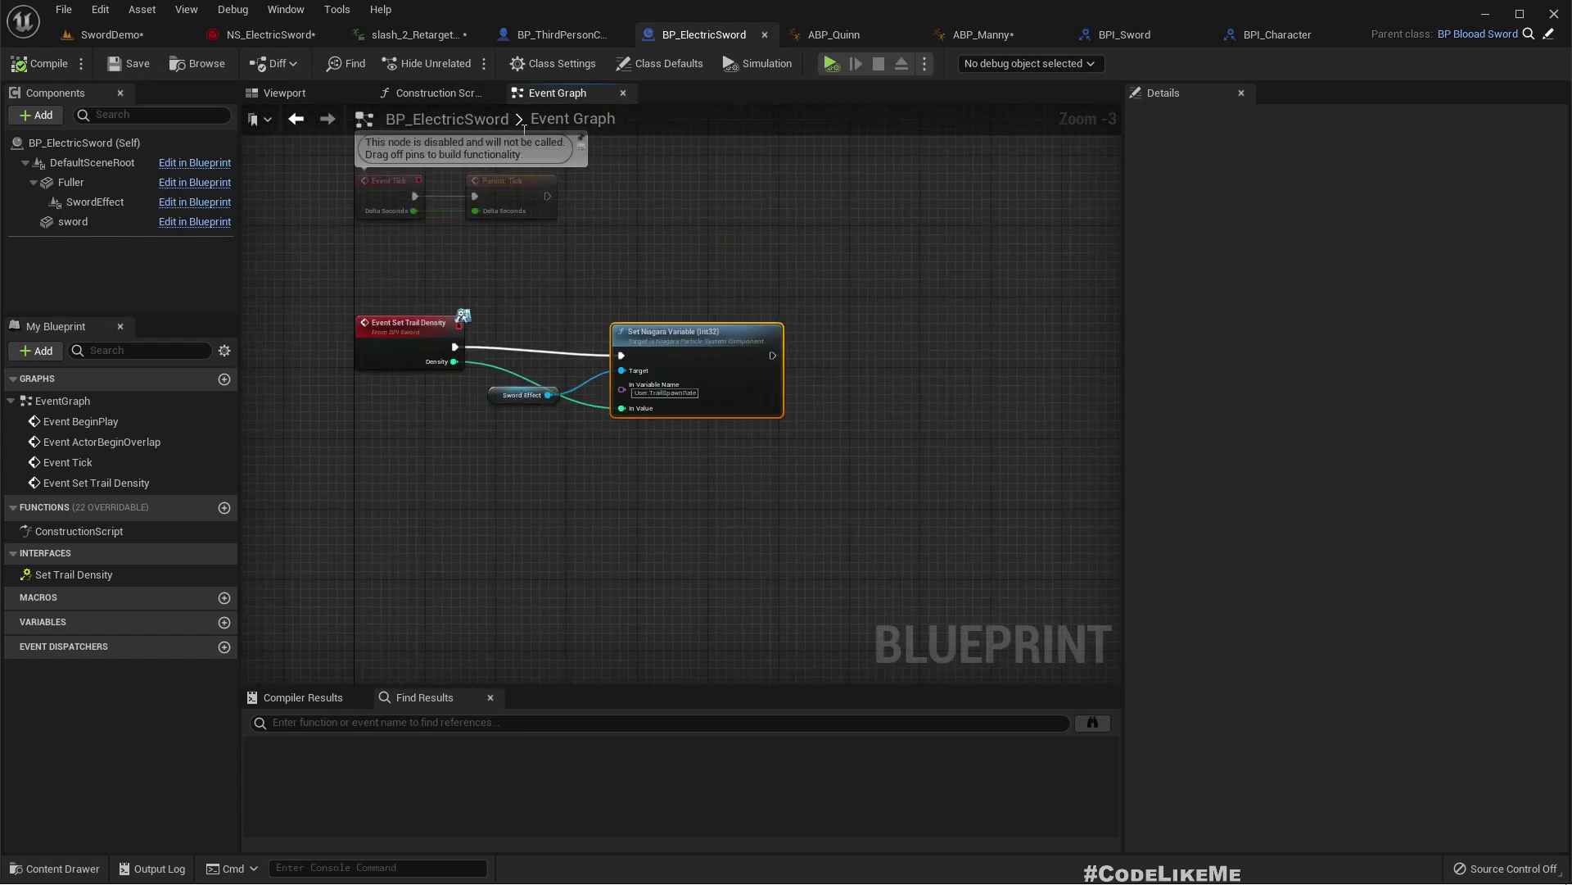
left_click(95, 205)
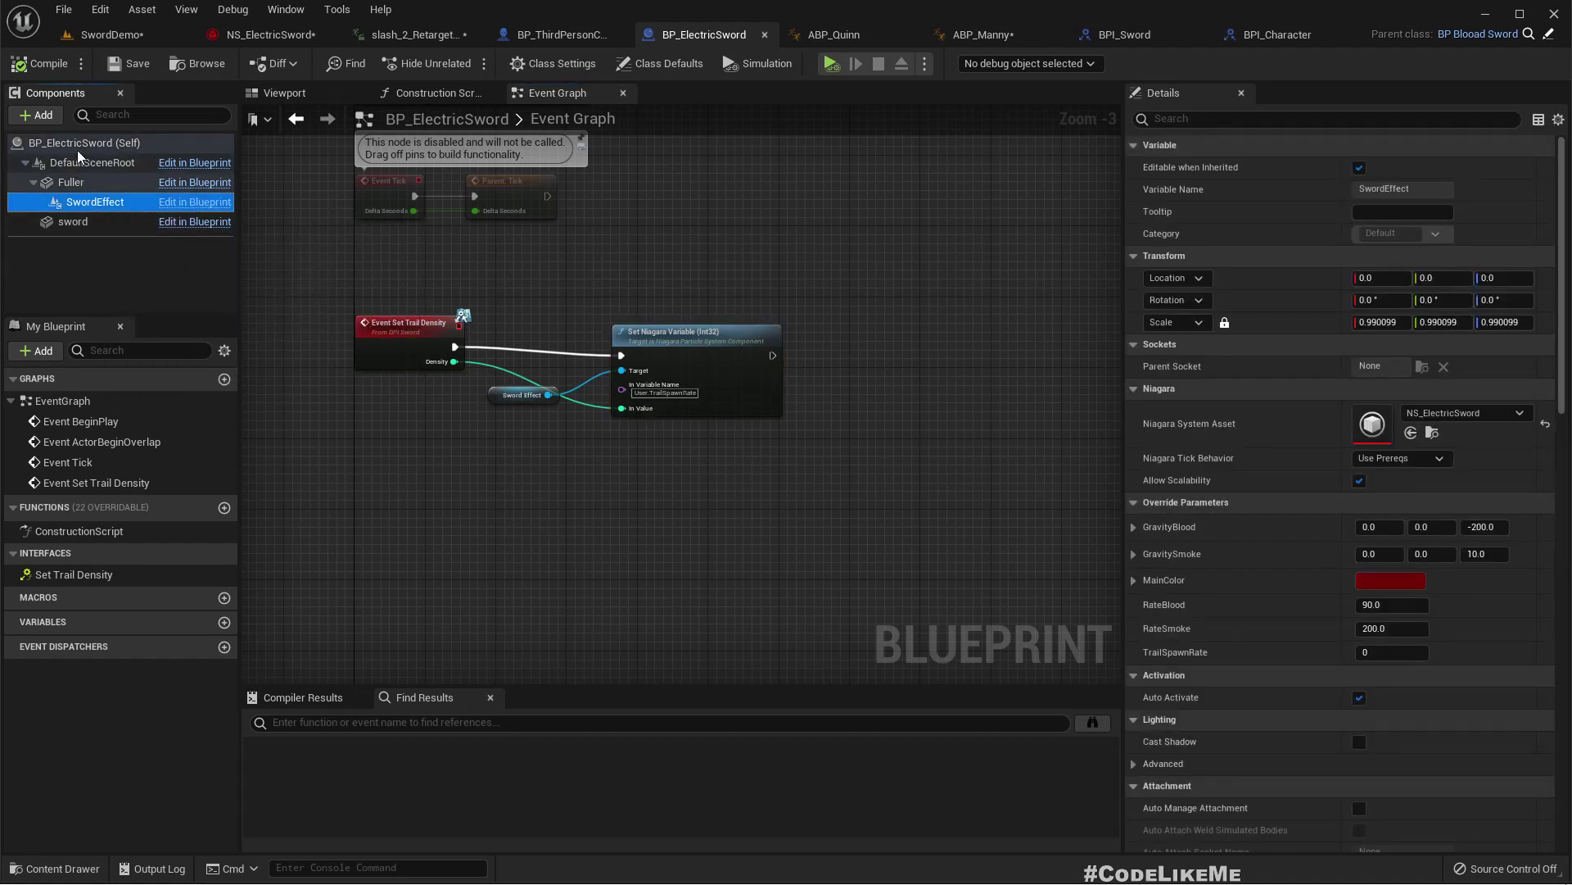
left_click(78, 145)
right_click_drag(614, 504, 723, 884)
right_click_drag(627, 873, 602, 685)
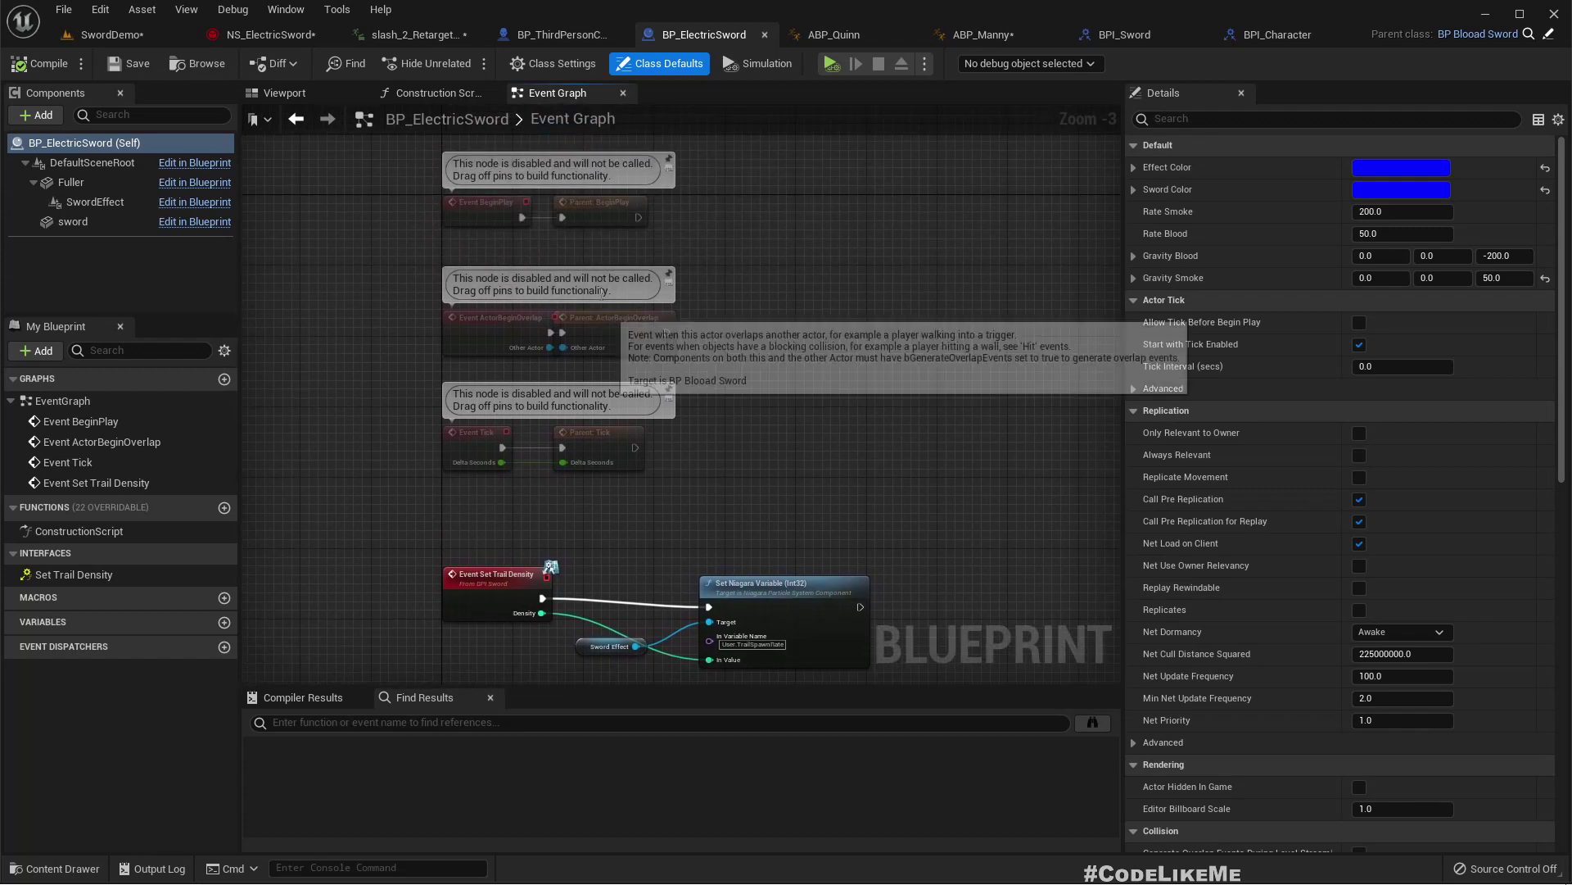
right_click_drag(524, 237, 539, 366)
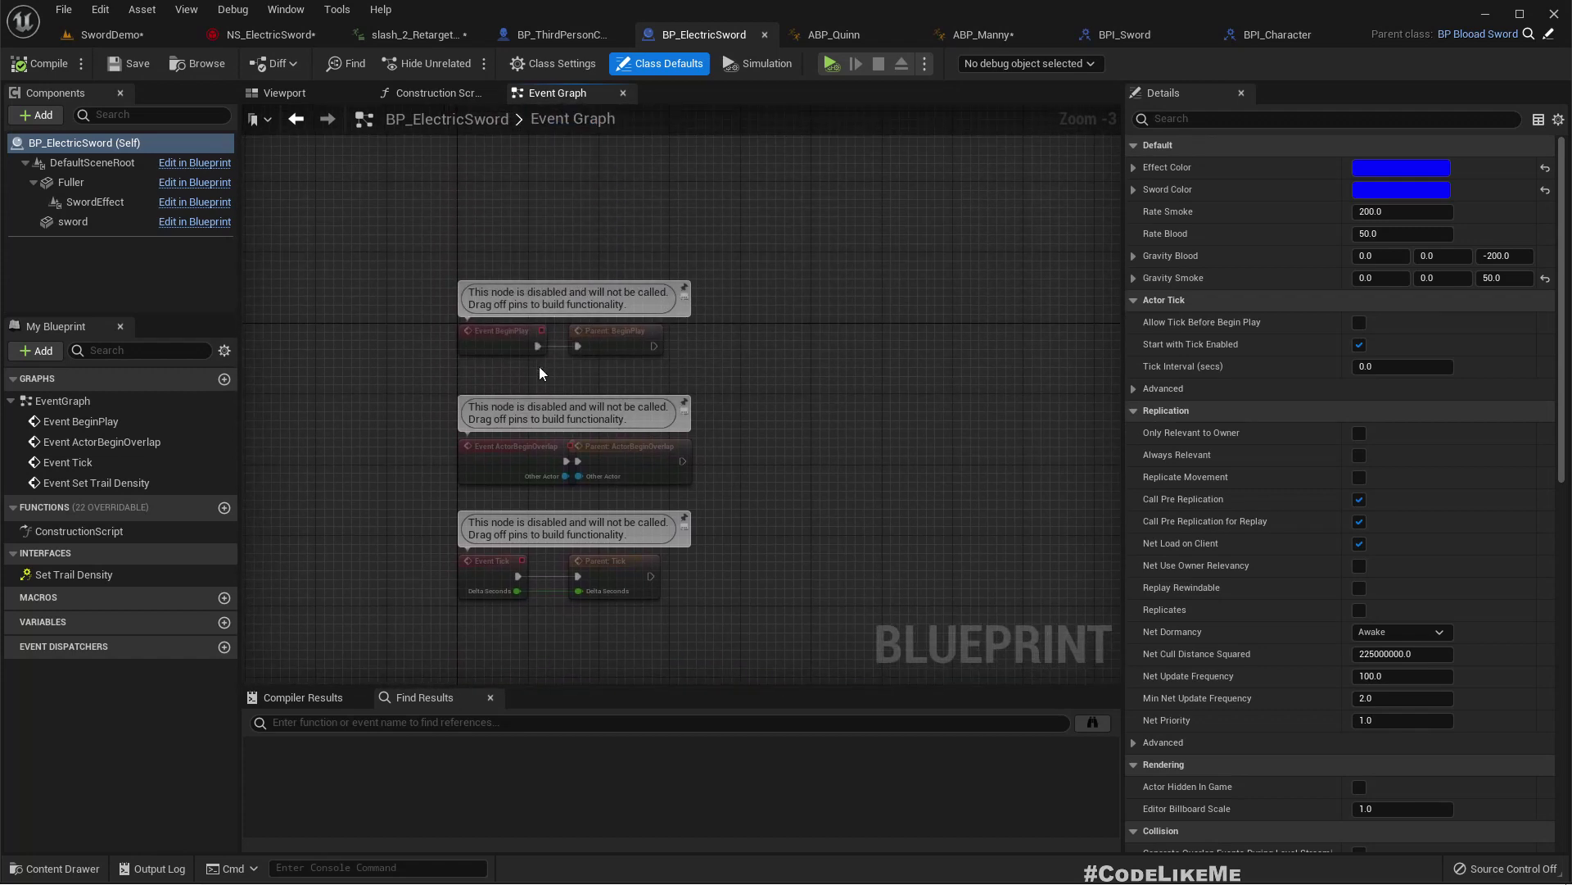
right_click_drag(534, 679, 529, 344)
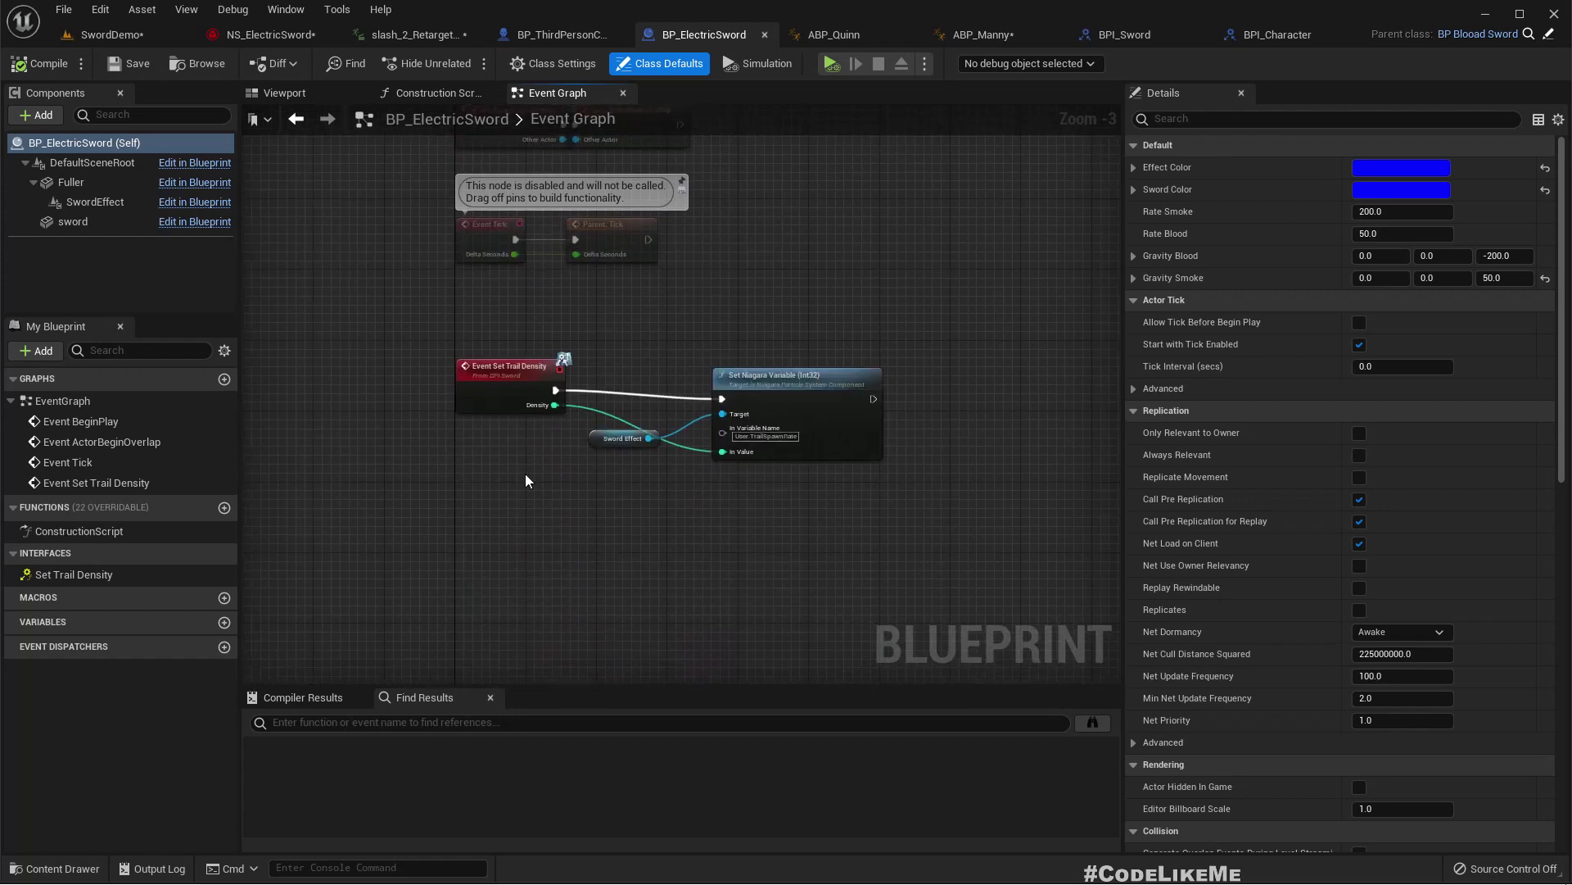
right_click(585, 561)
type("set main")
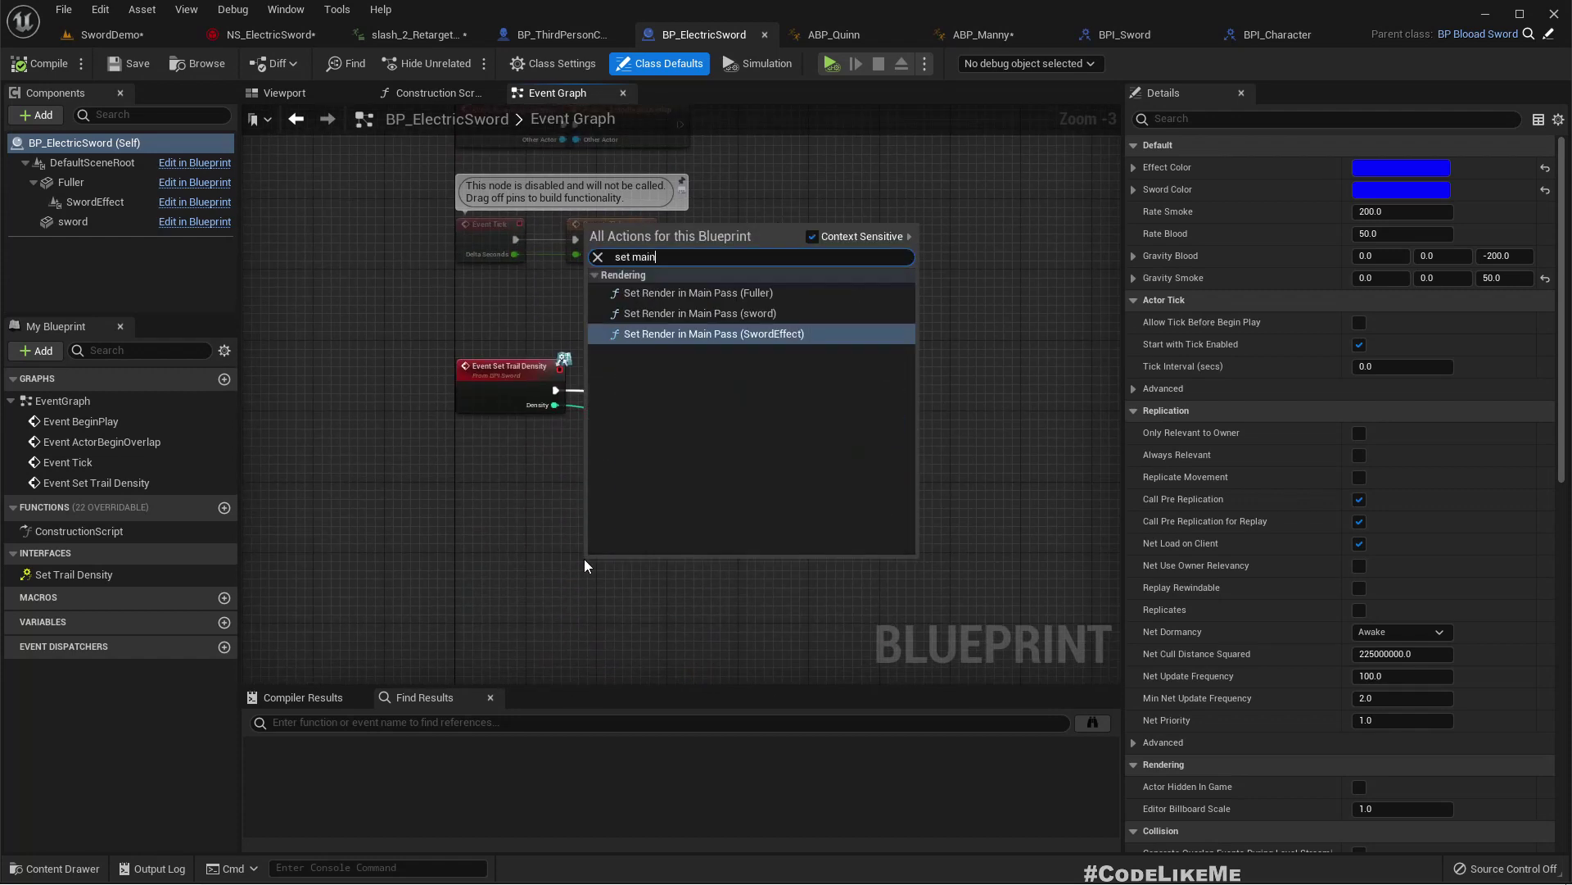
type(" co")
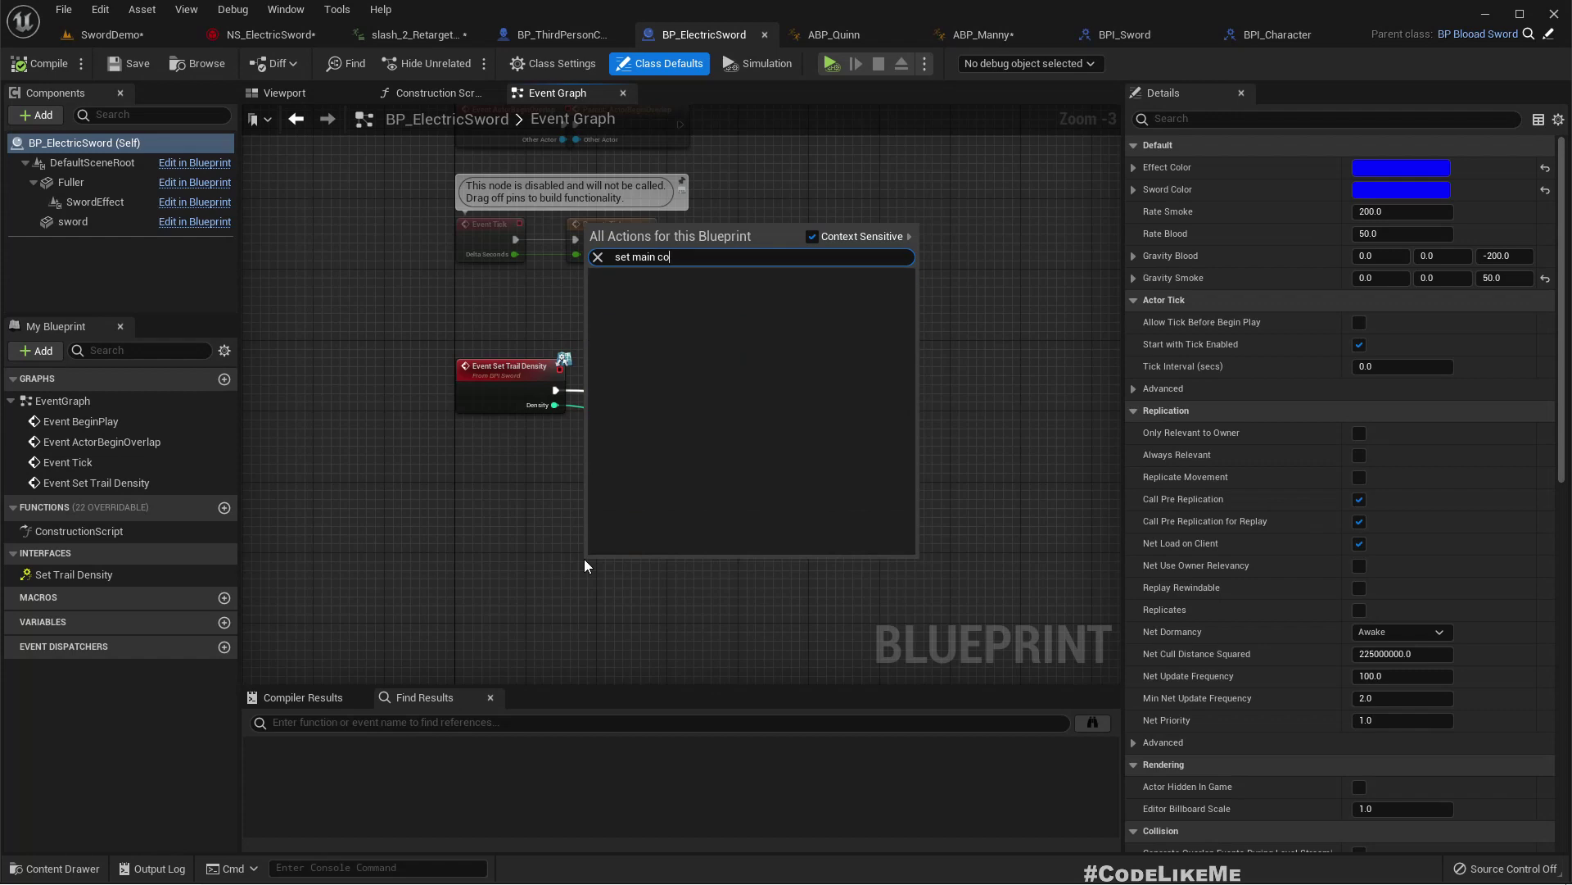
left_click(66, 146)
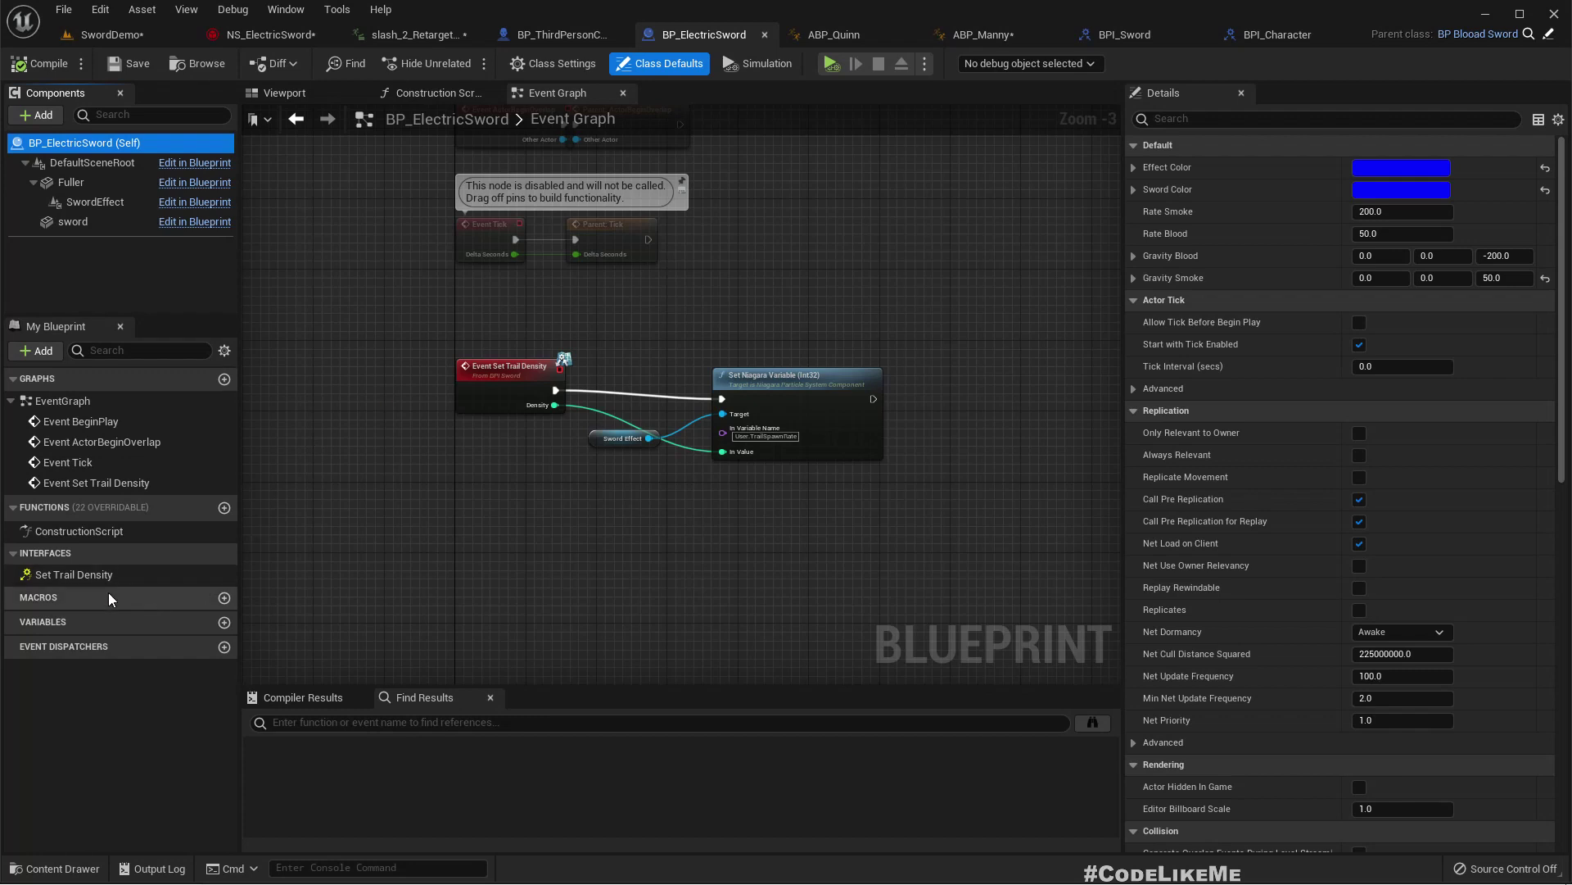
Add a Set Sword Color node to the BP_ElectricSword event graph, below the trail density event
right_click(773, 572)
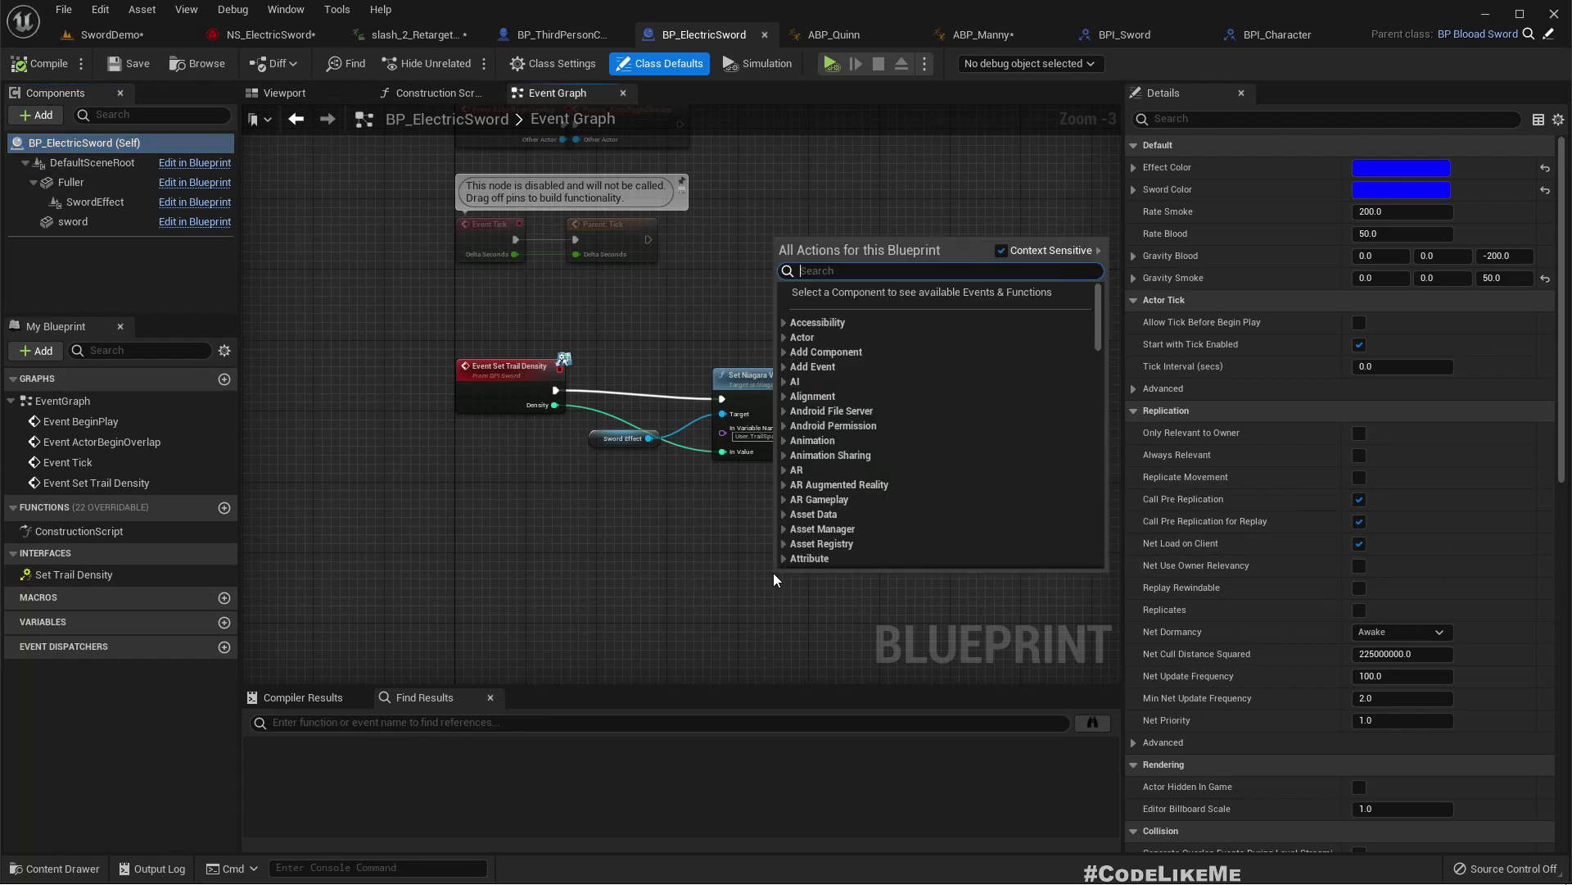
type("main co")
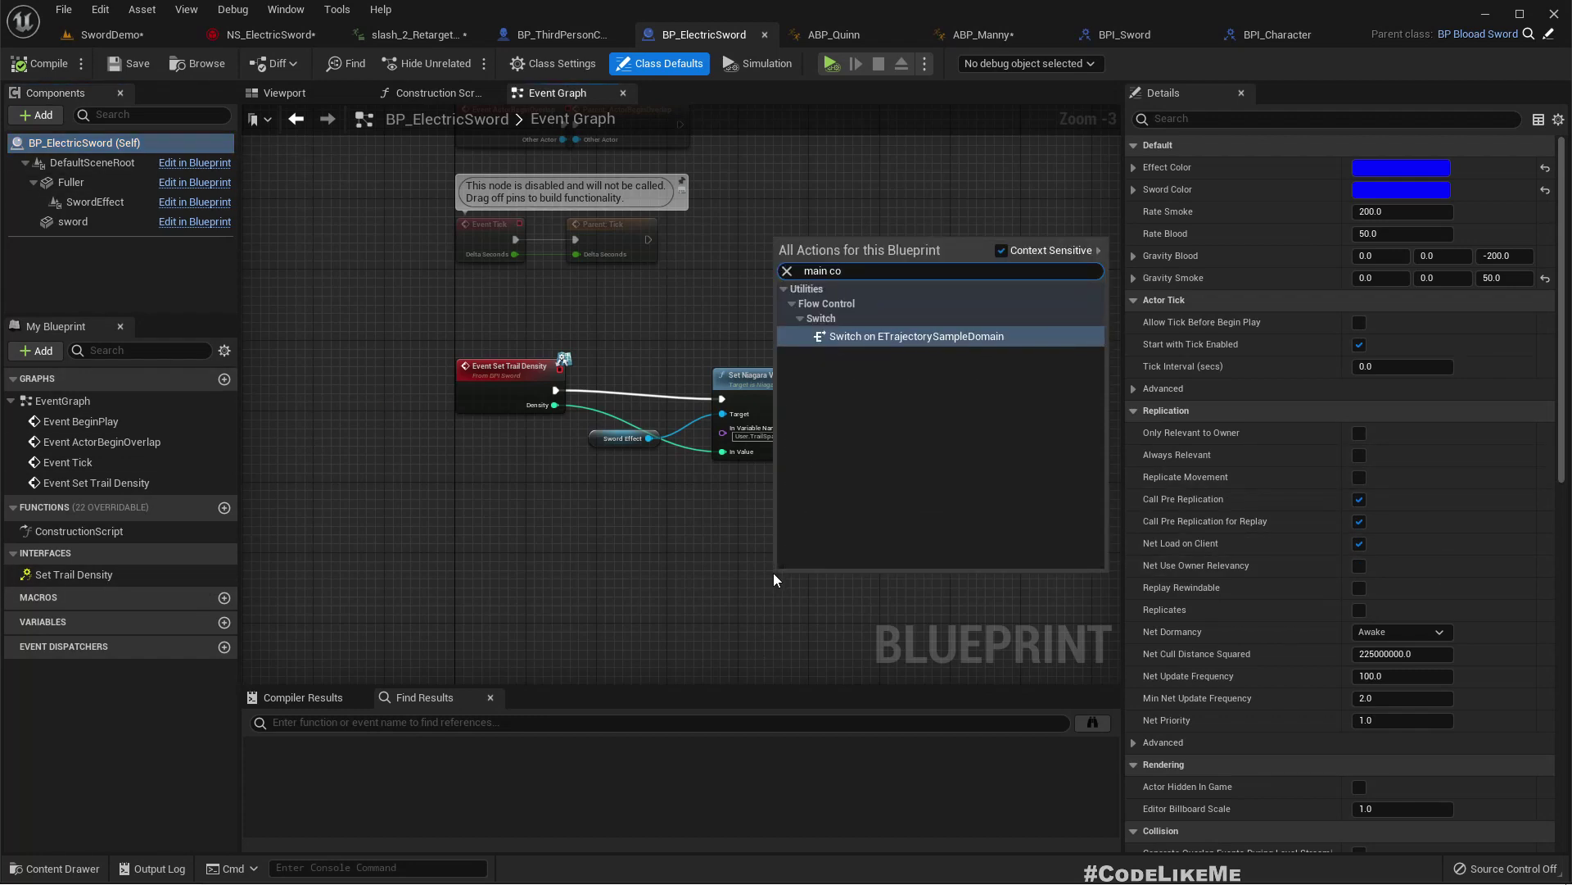
type("color")
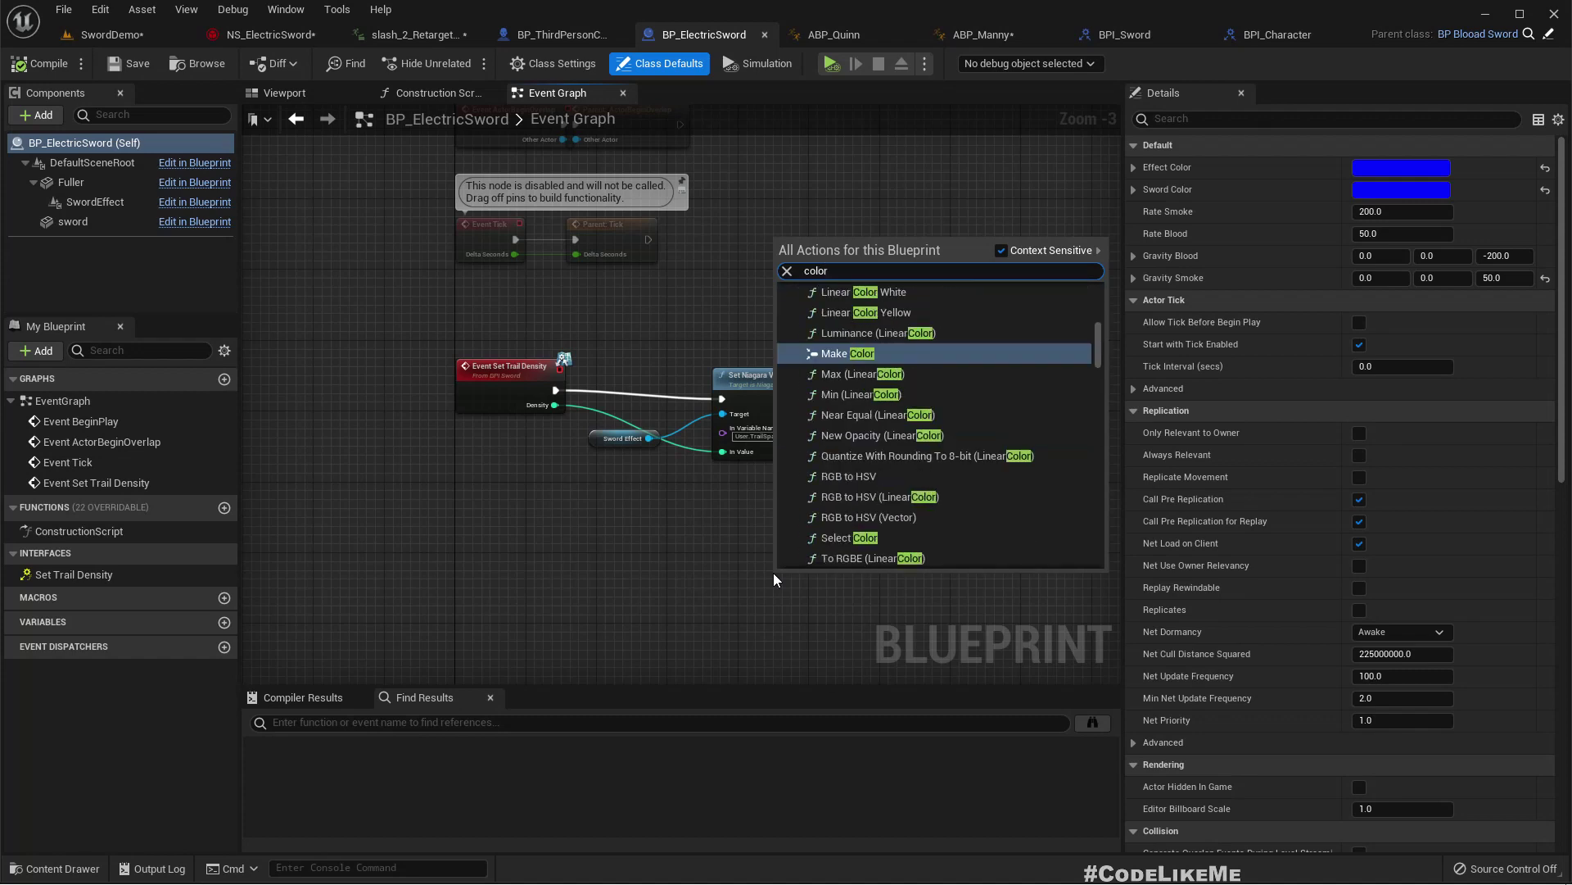
scroll(1070, 411, "up", 5)
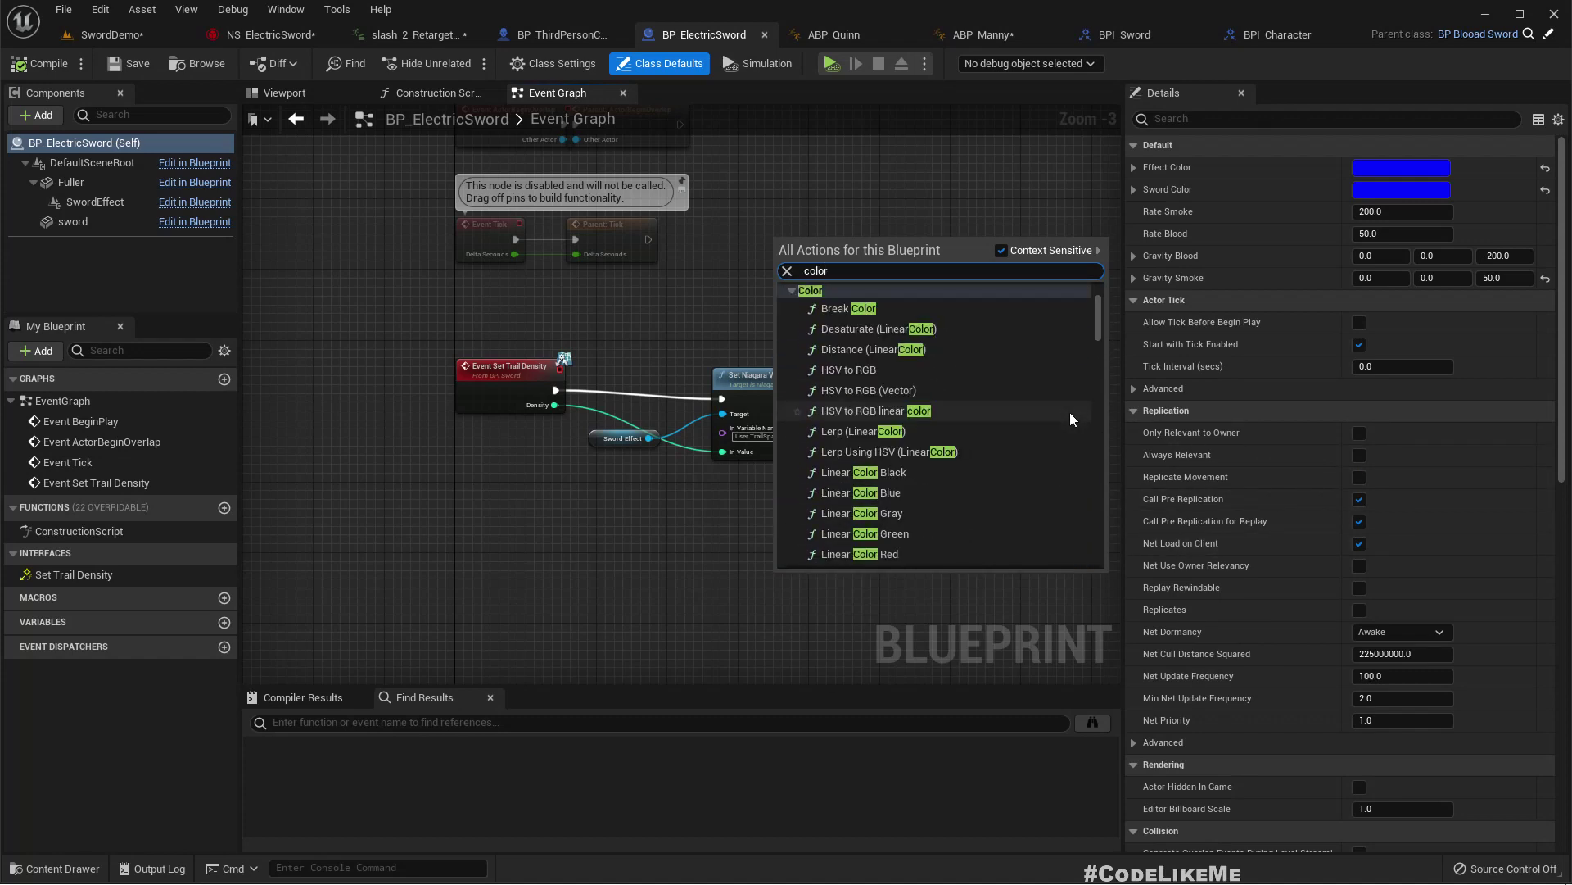
left_click_drag(1103, 320, 1120, 560)
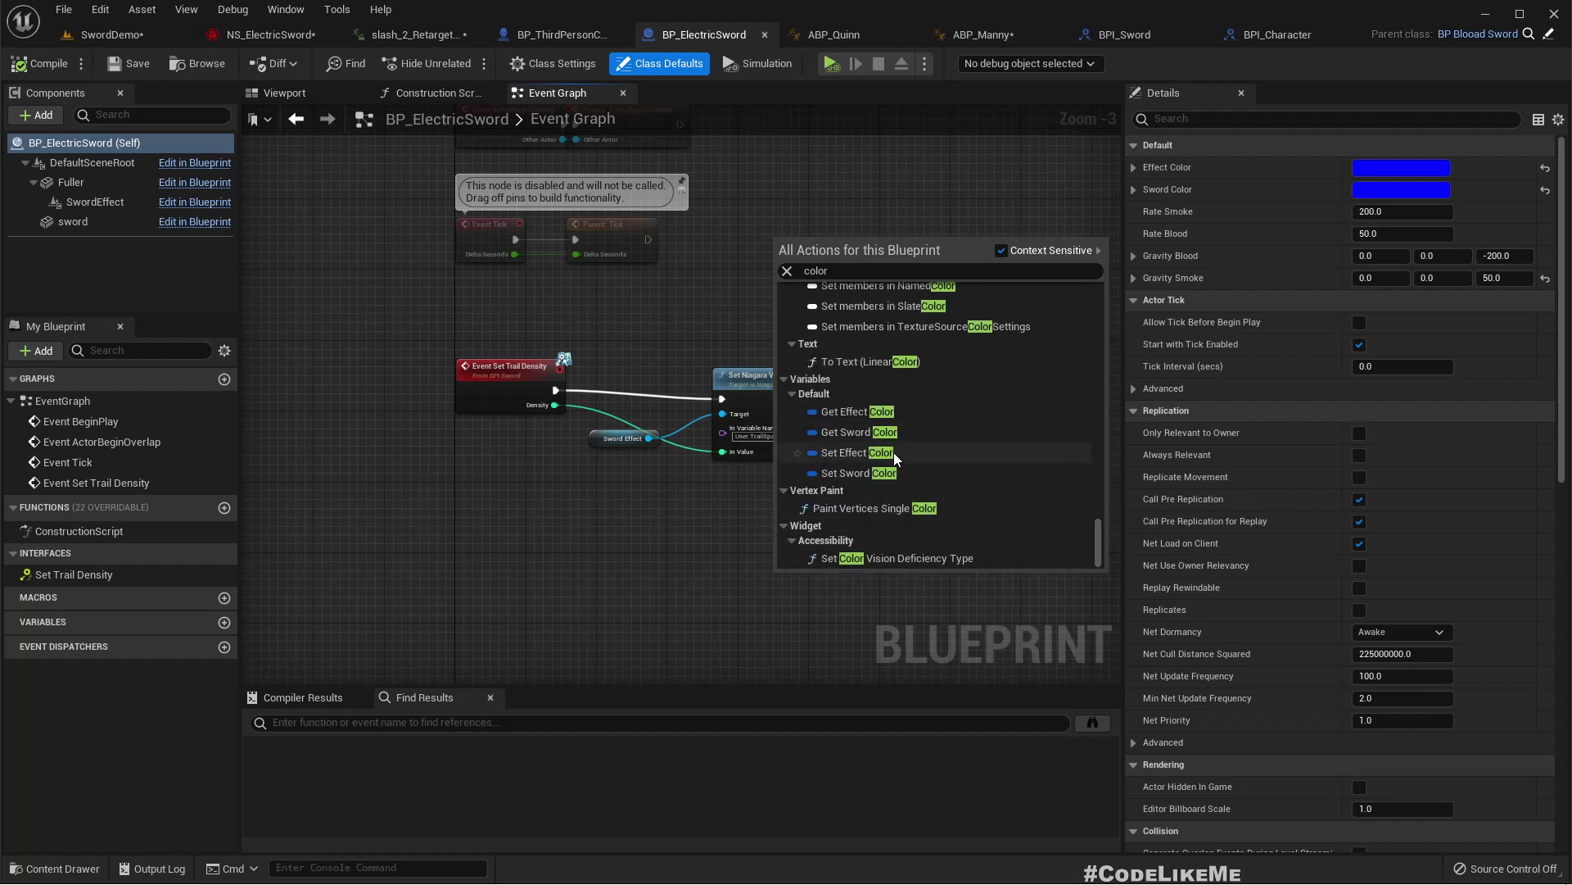
left_click(847, 473)
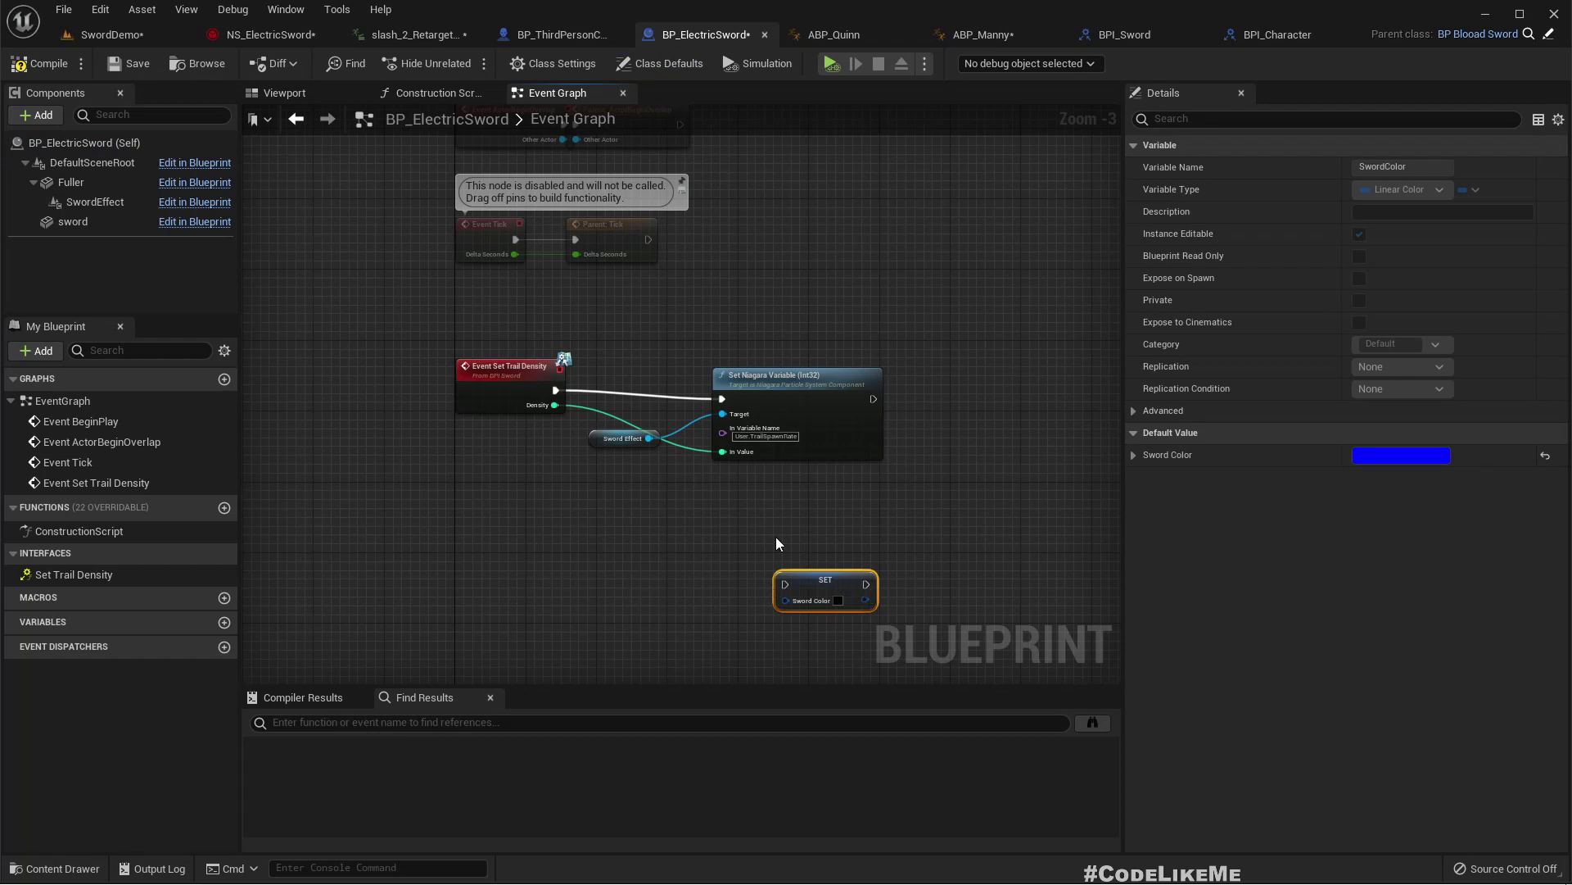
Add a Set Effect Color node below the Set Sword Color node in the event graph
right_click_drag(775, 538, 744, 471)
right_click(754, 504)
type("se")
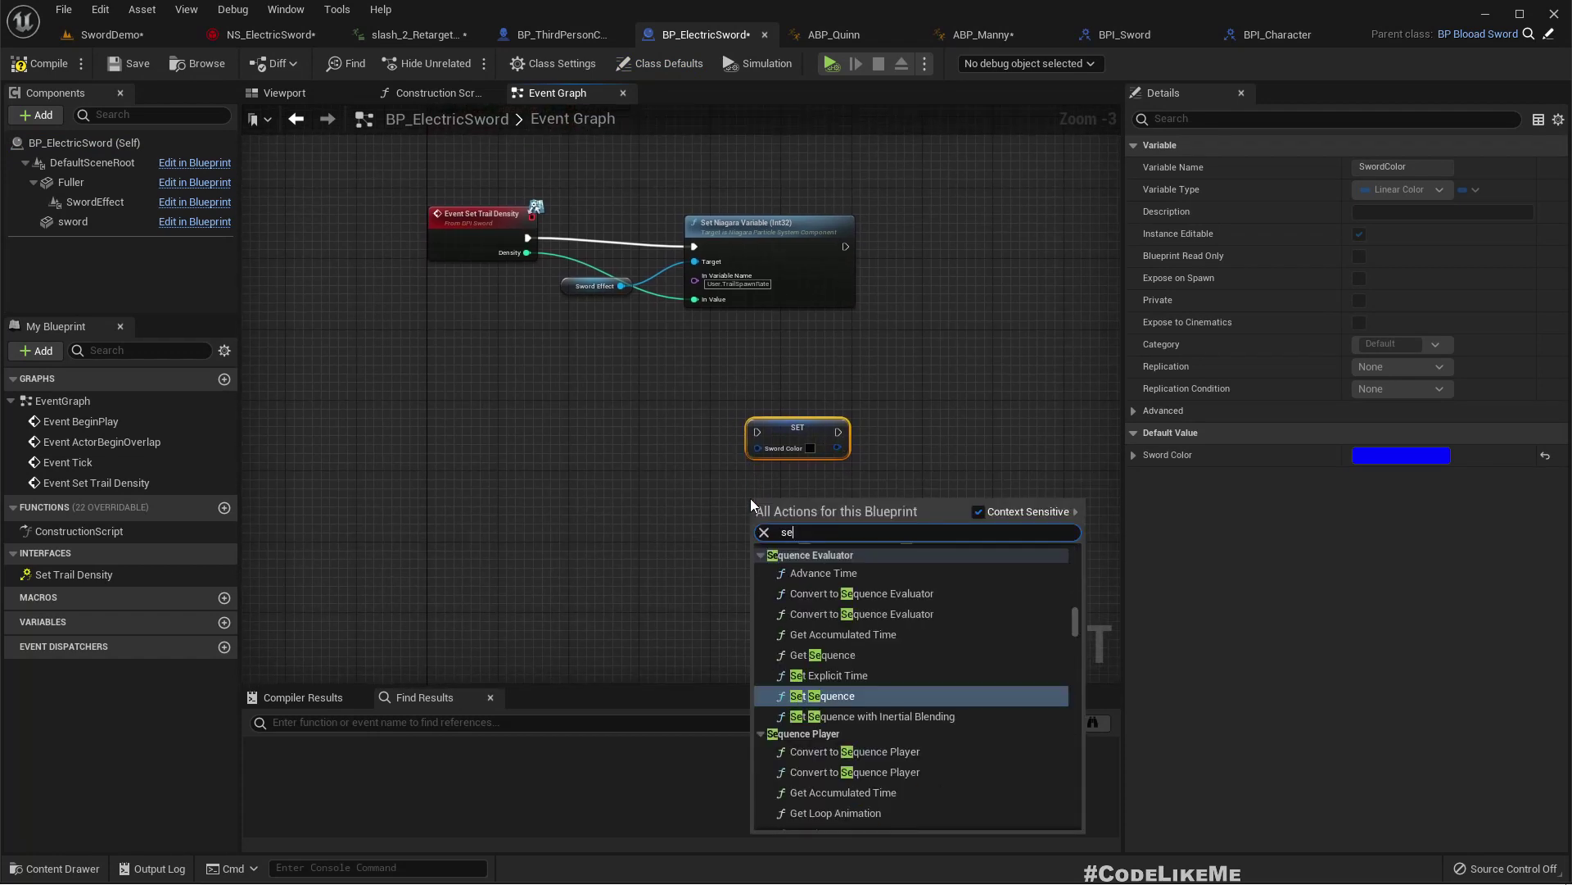
type("t effect colo")
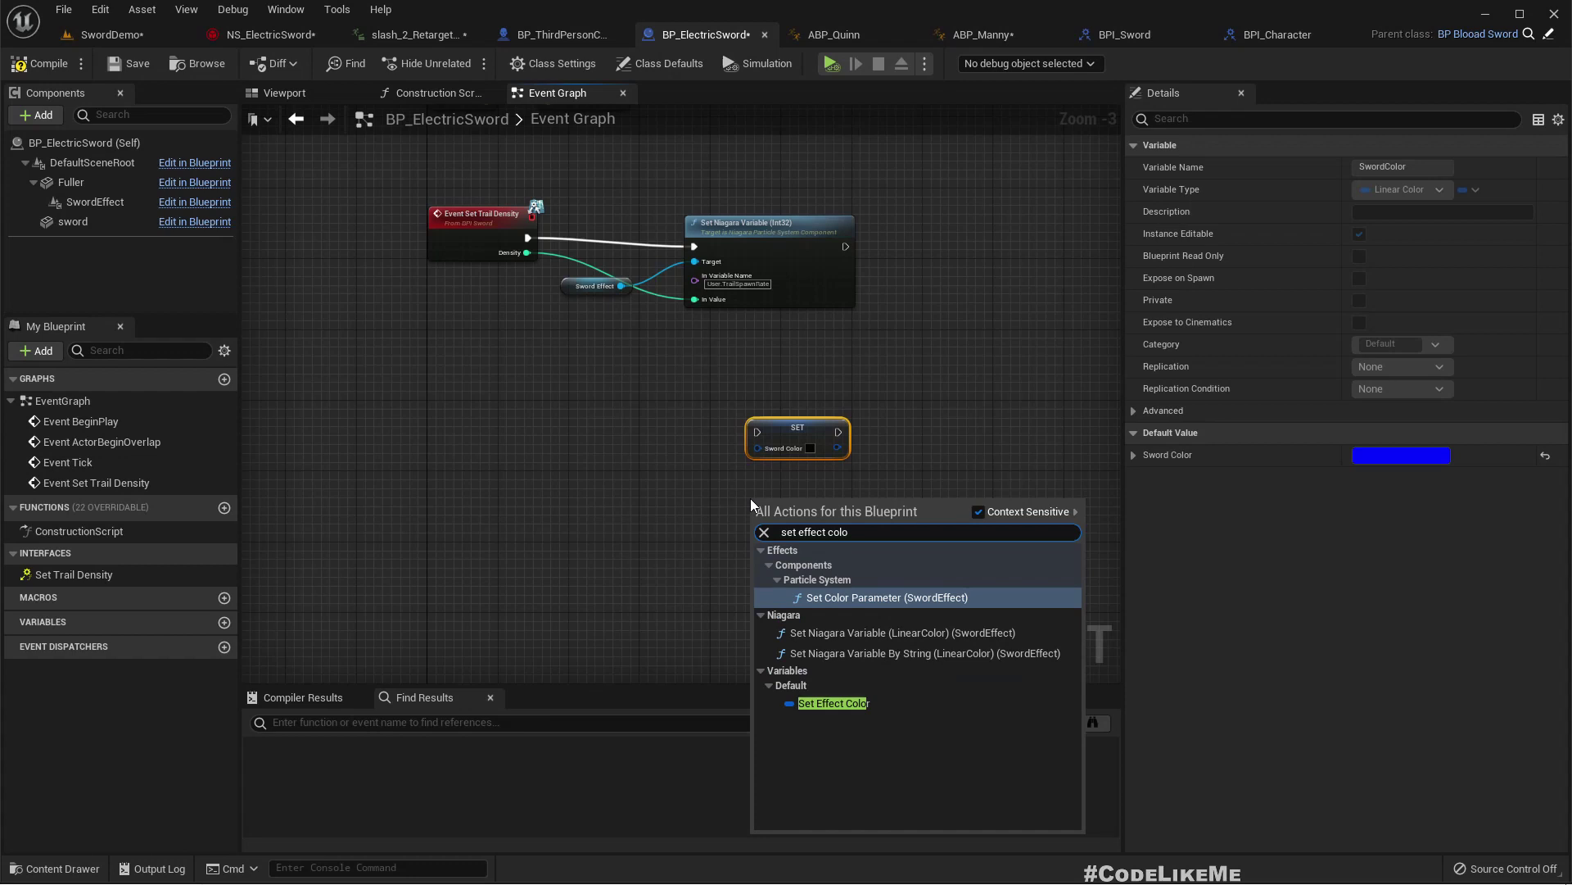
left_click(833, 703)
right_click_drag(570, 476, 612, 475)
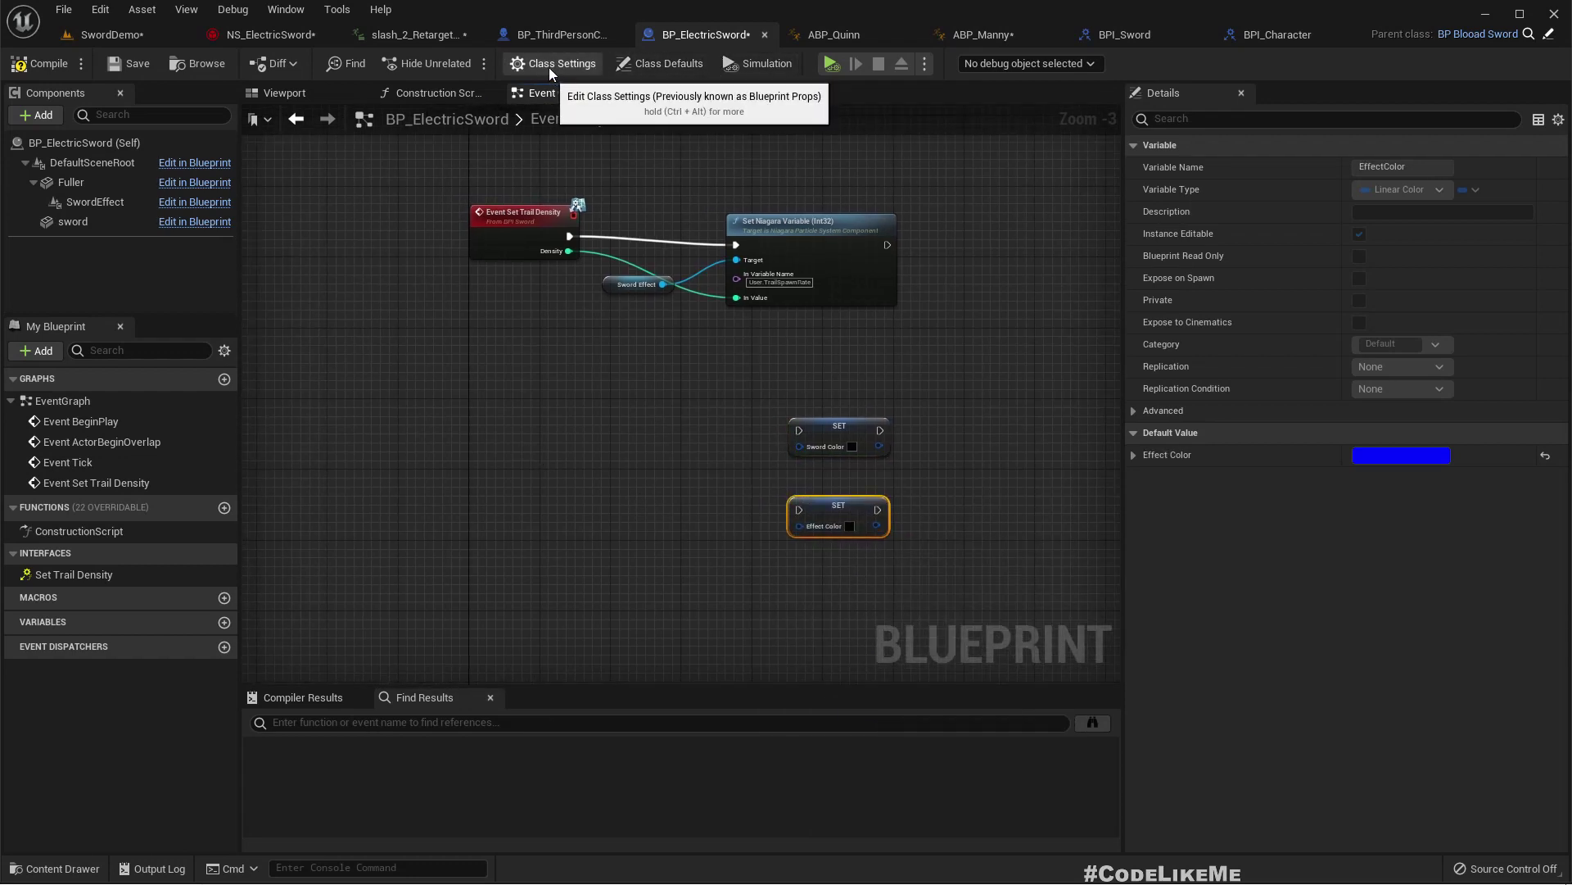
scroll(803, 532, "up", 3)
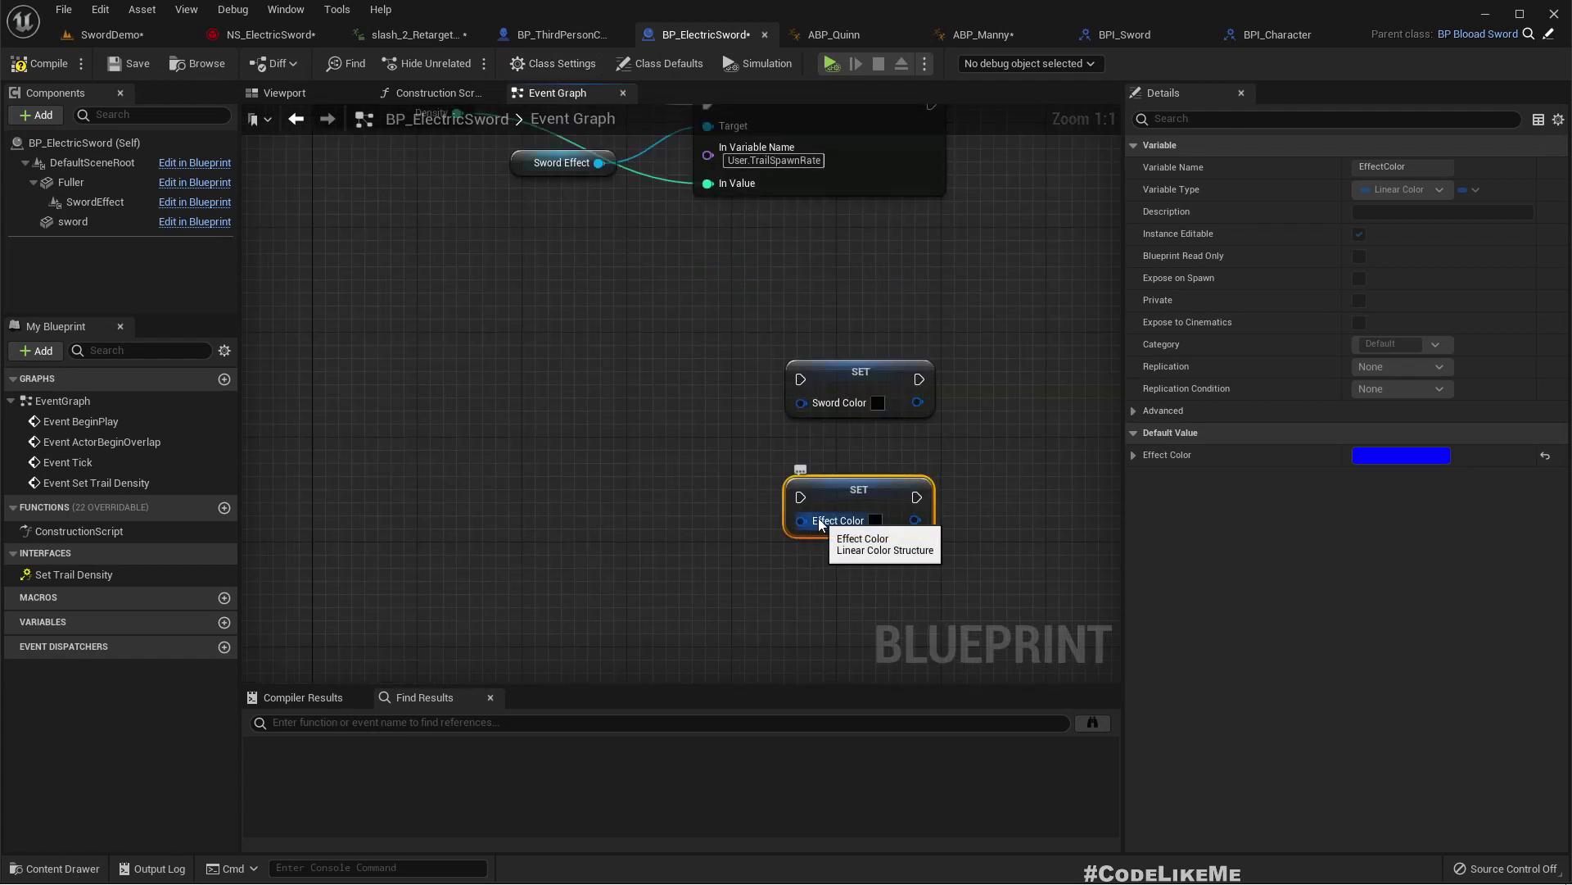
Create a new function named SetSwordColors in the BPI_Sword interface
left_click(524, 34)
left_click(686, 36)
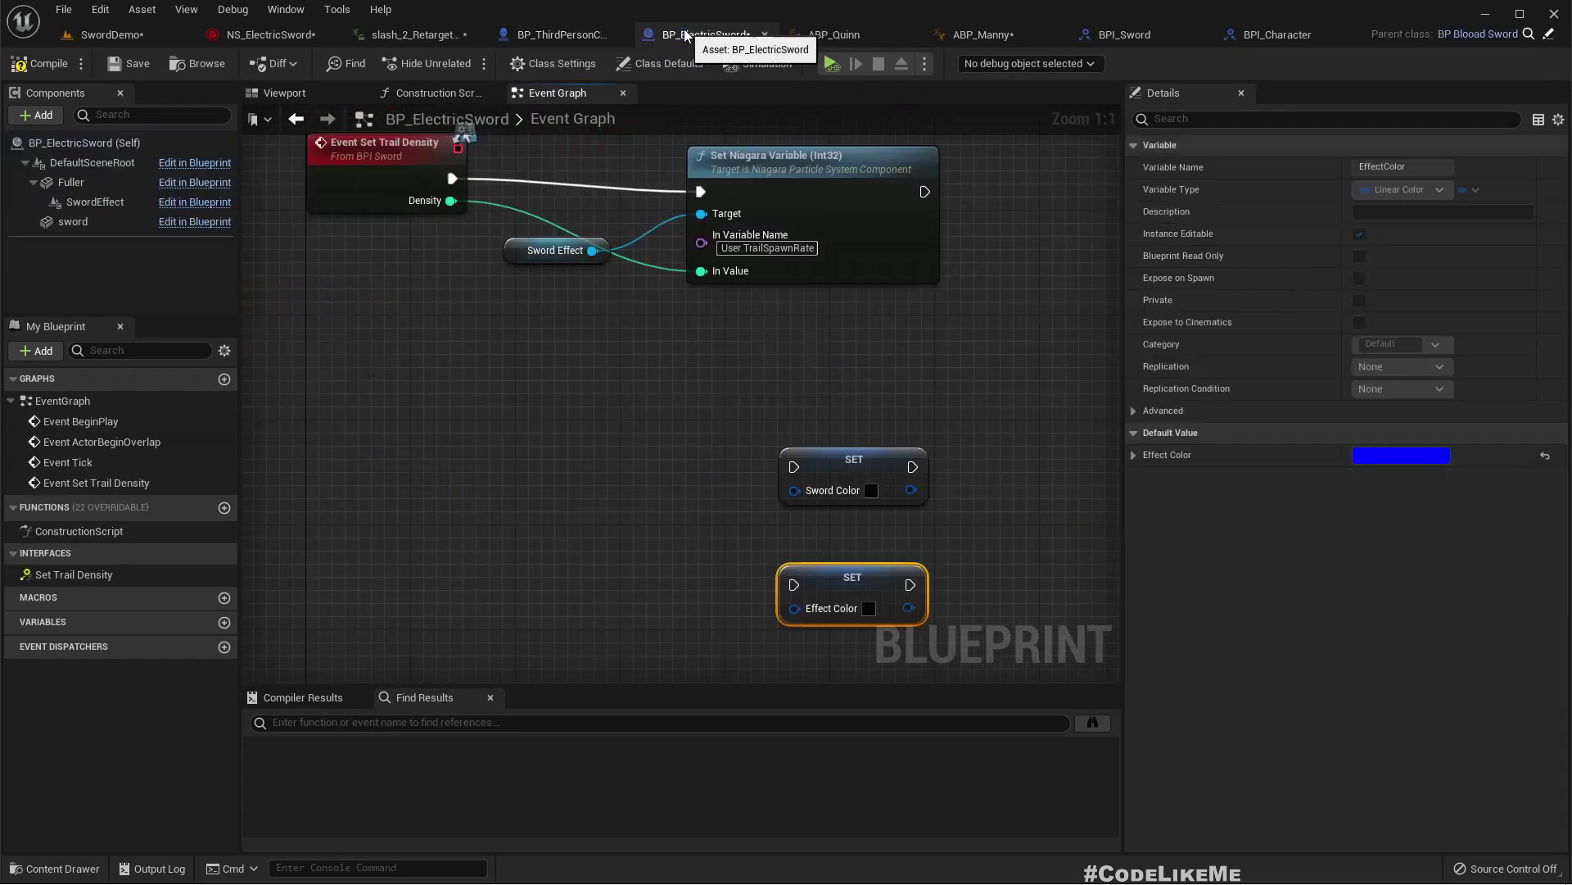
left_click(1148, 33)
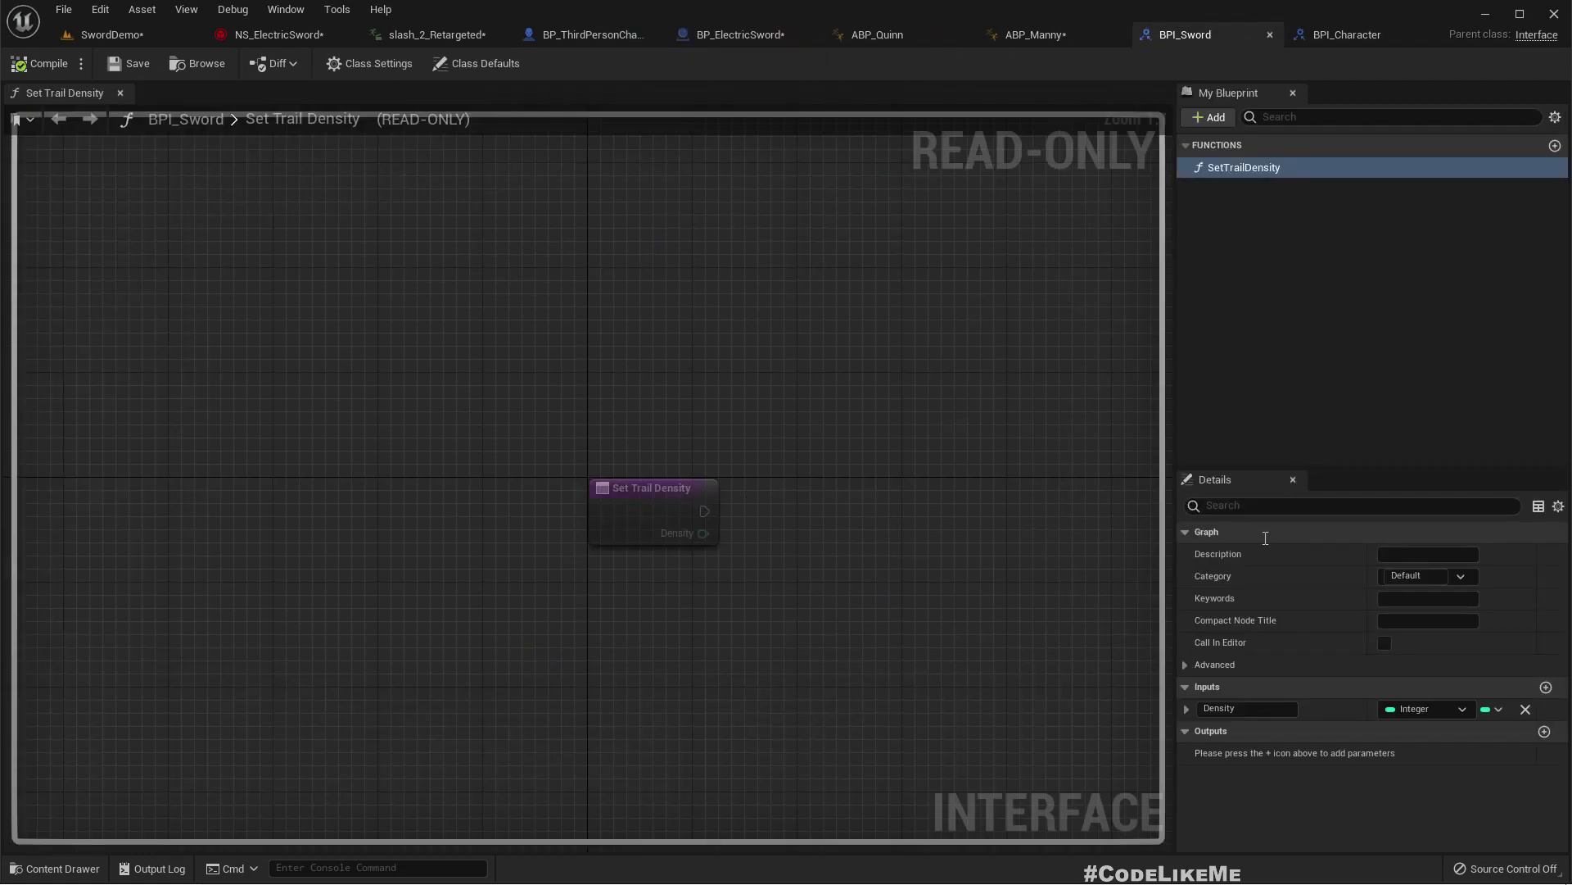
left_click(1212, 117)
left_click(1236, 167)
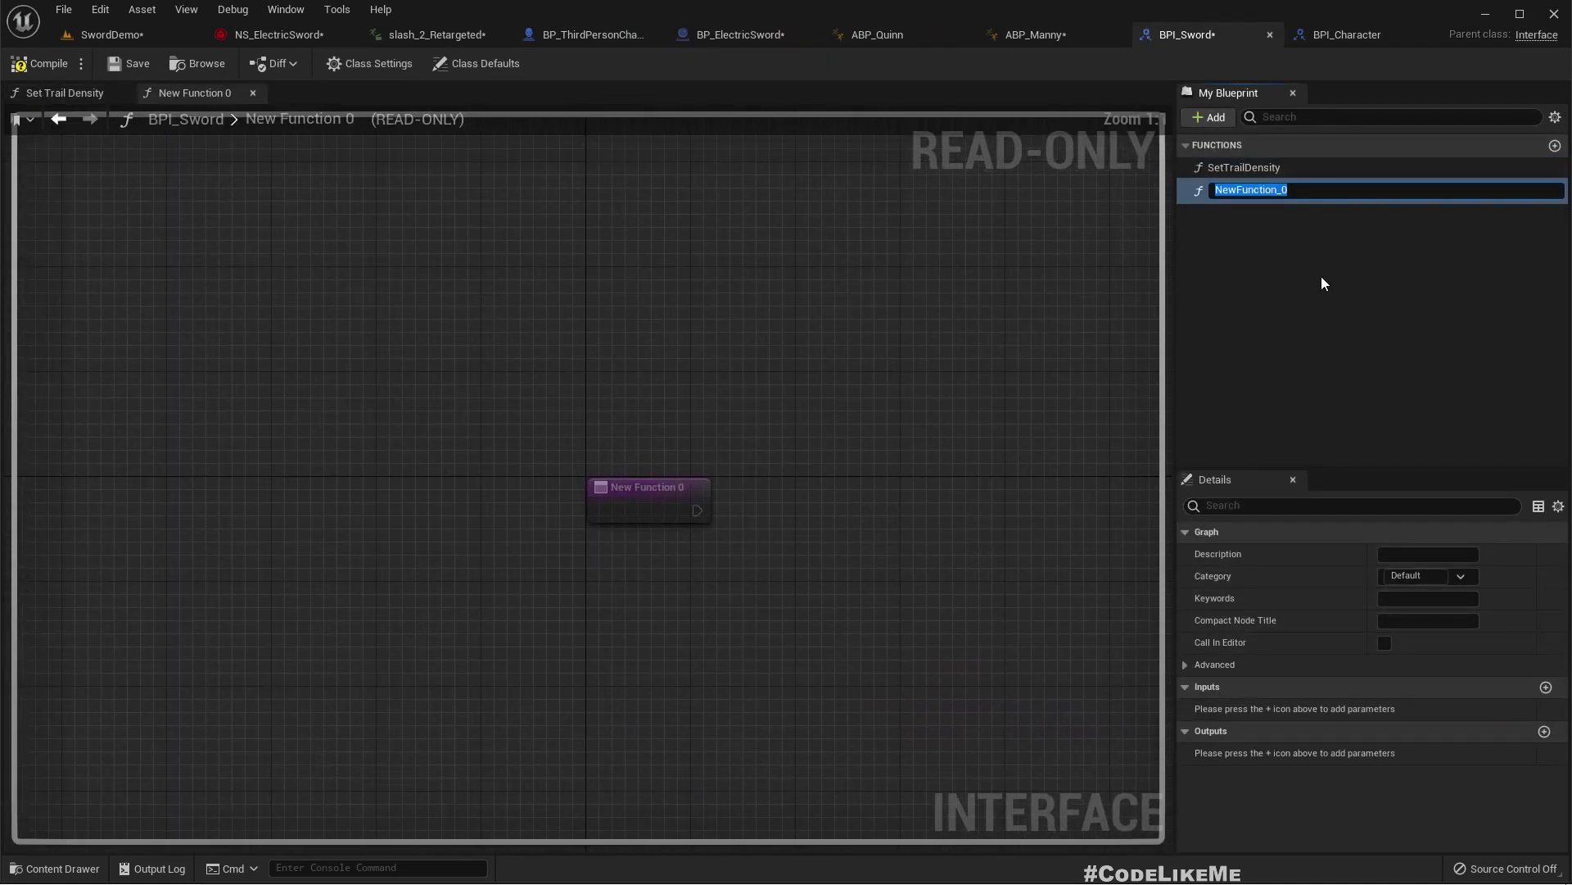
type("A")
key("BackSpace")
type("Set")
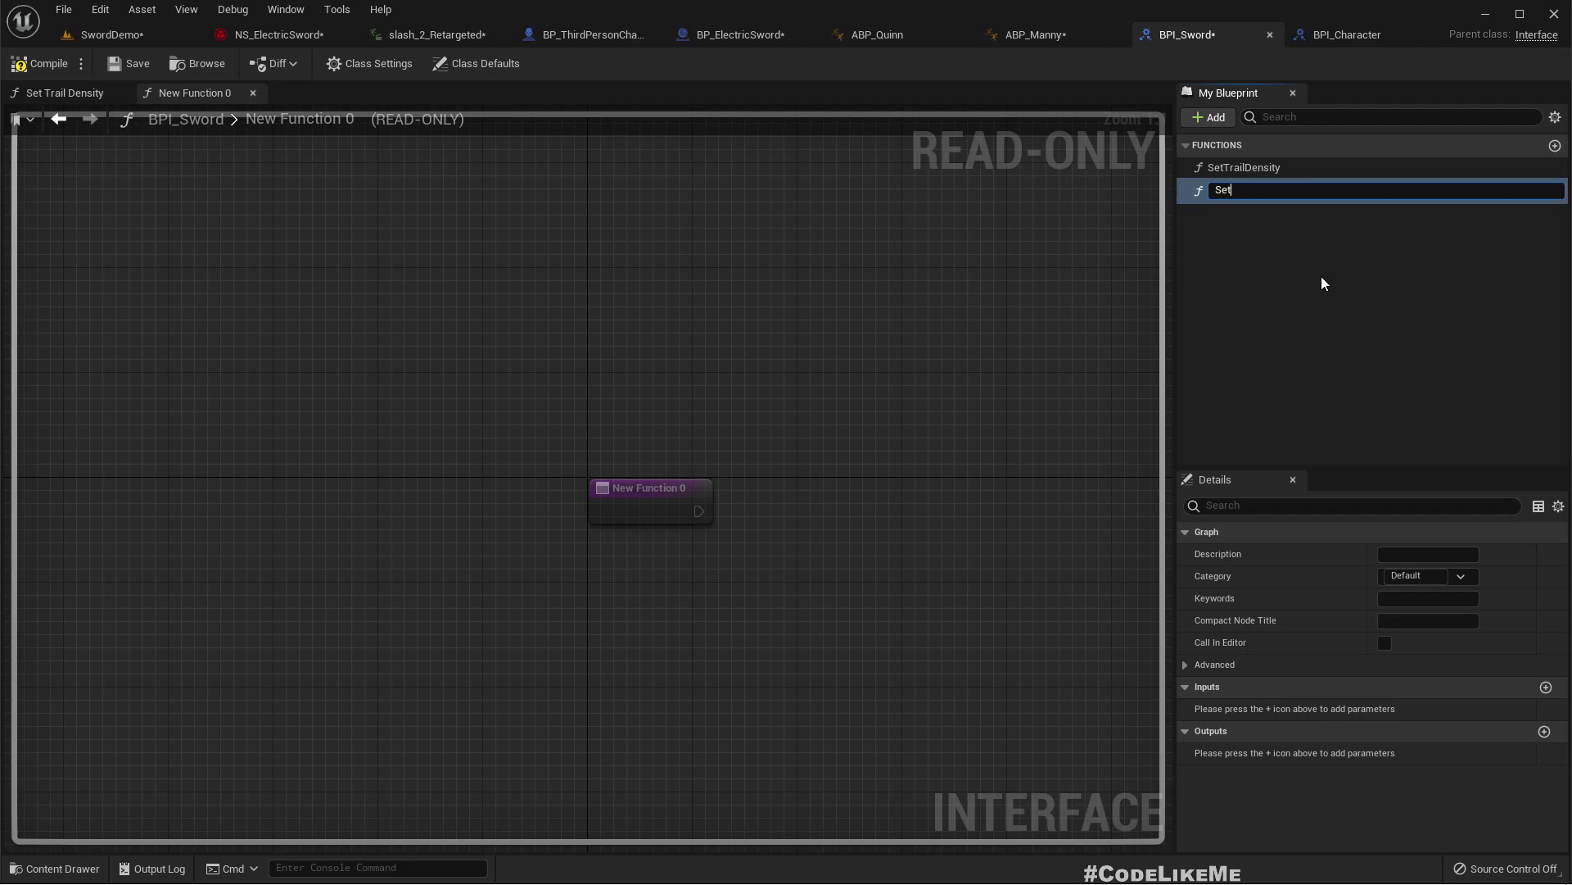
type("SwordColors")
key("Return")
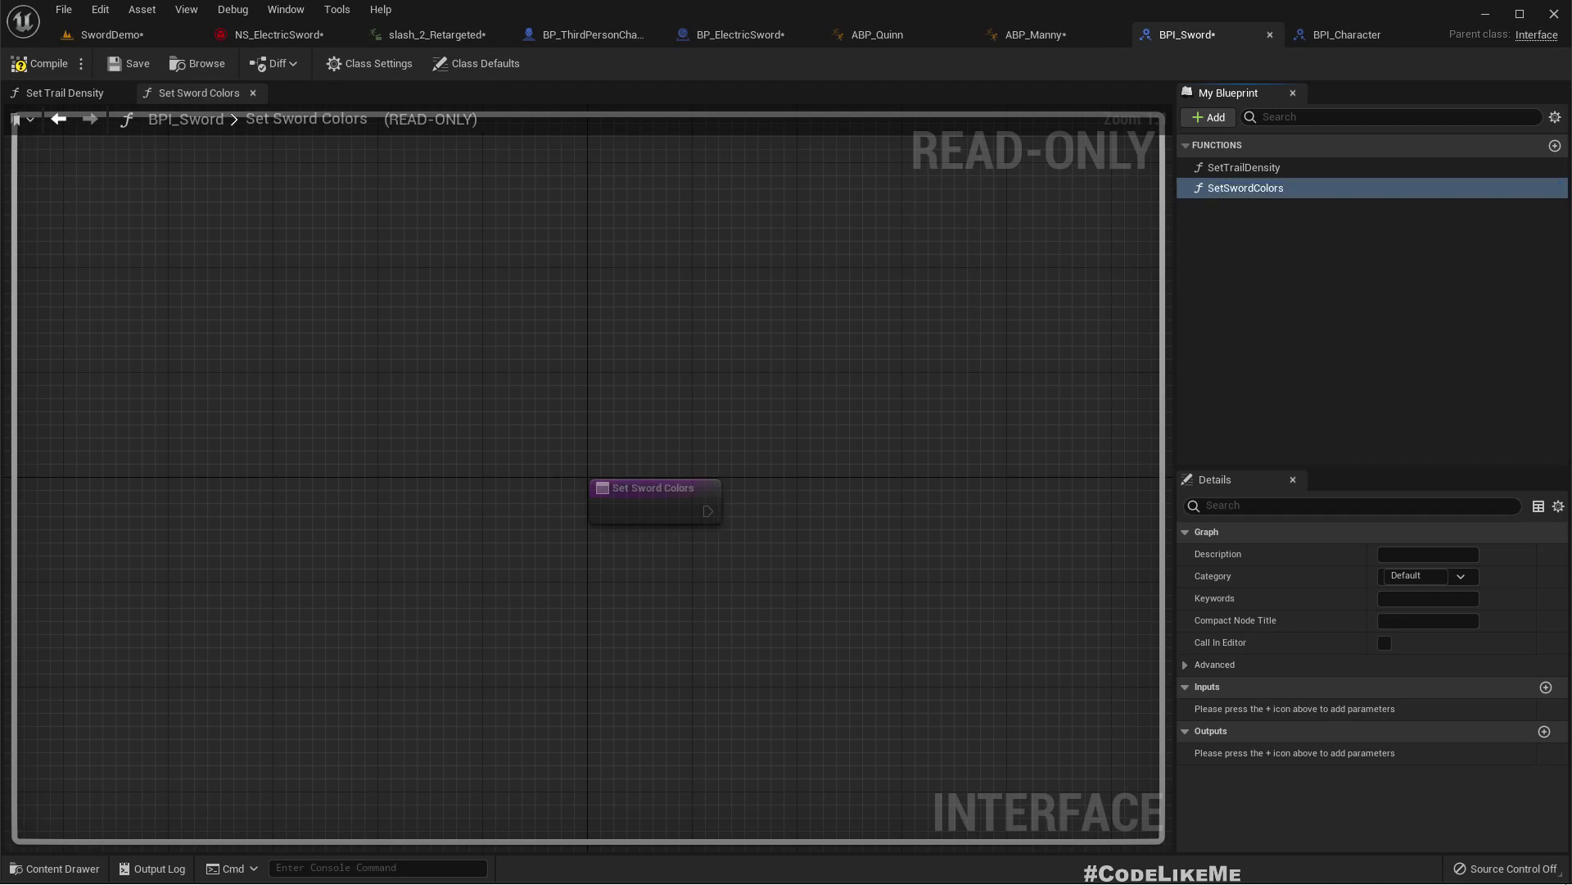
Give SetSwordColors two Linear Color inputs named SwordColor and EffectColor, and compile the BPI_Sword interface
left_click(1545, 688)
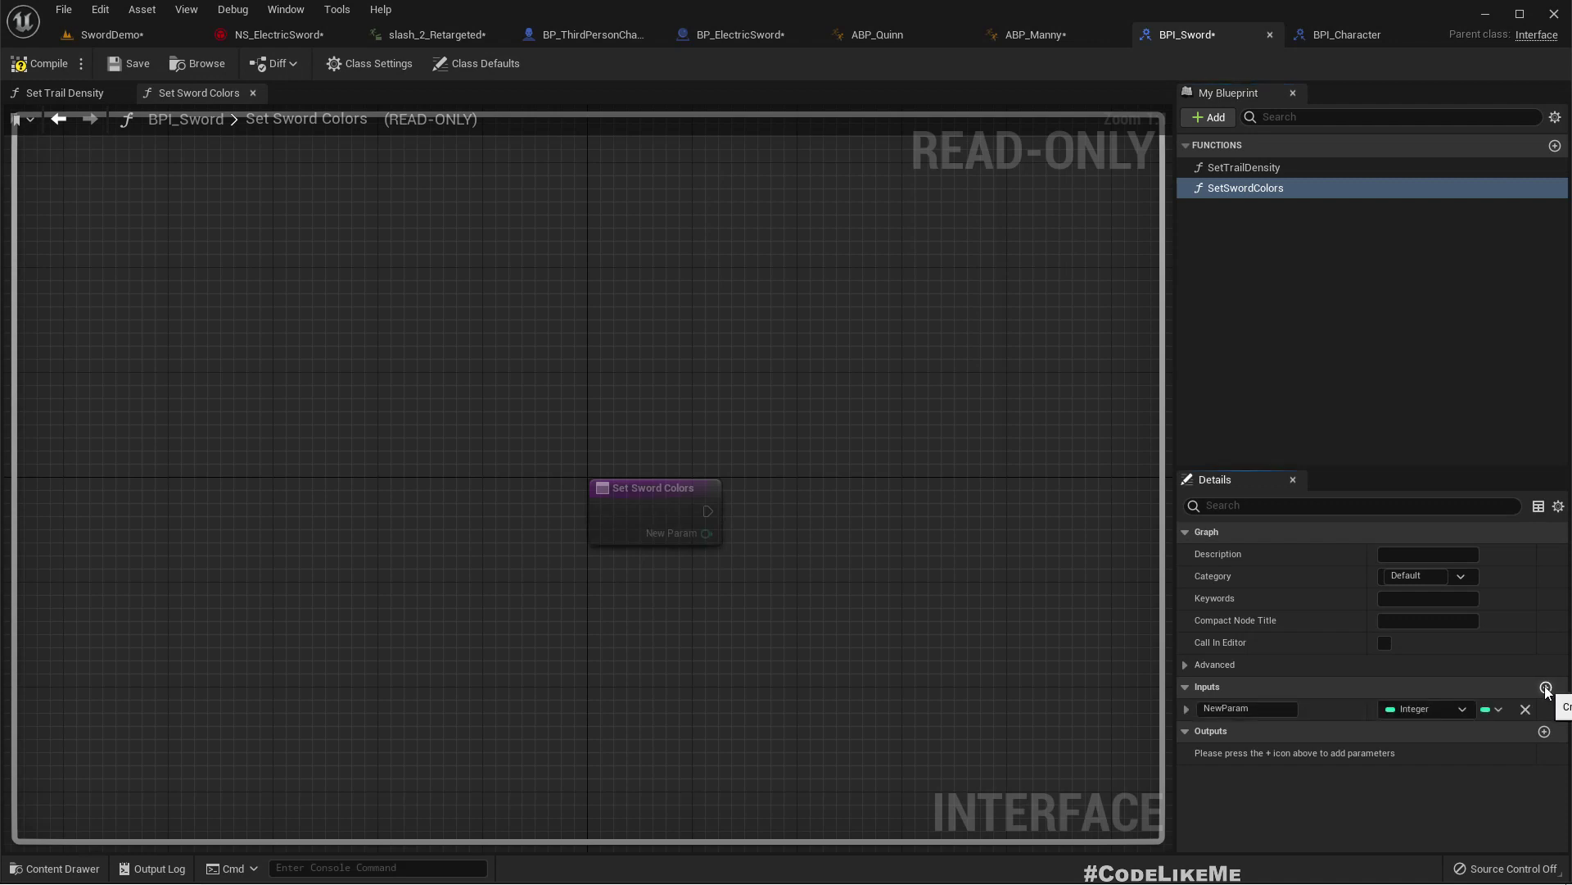
left_click(1438, 709)
type("linearc")
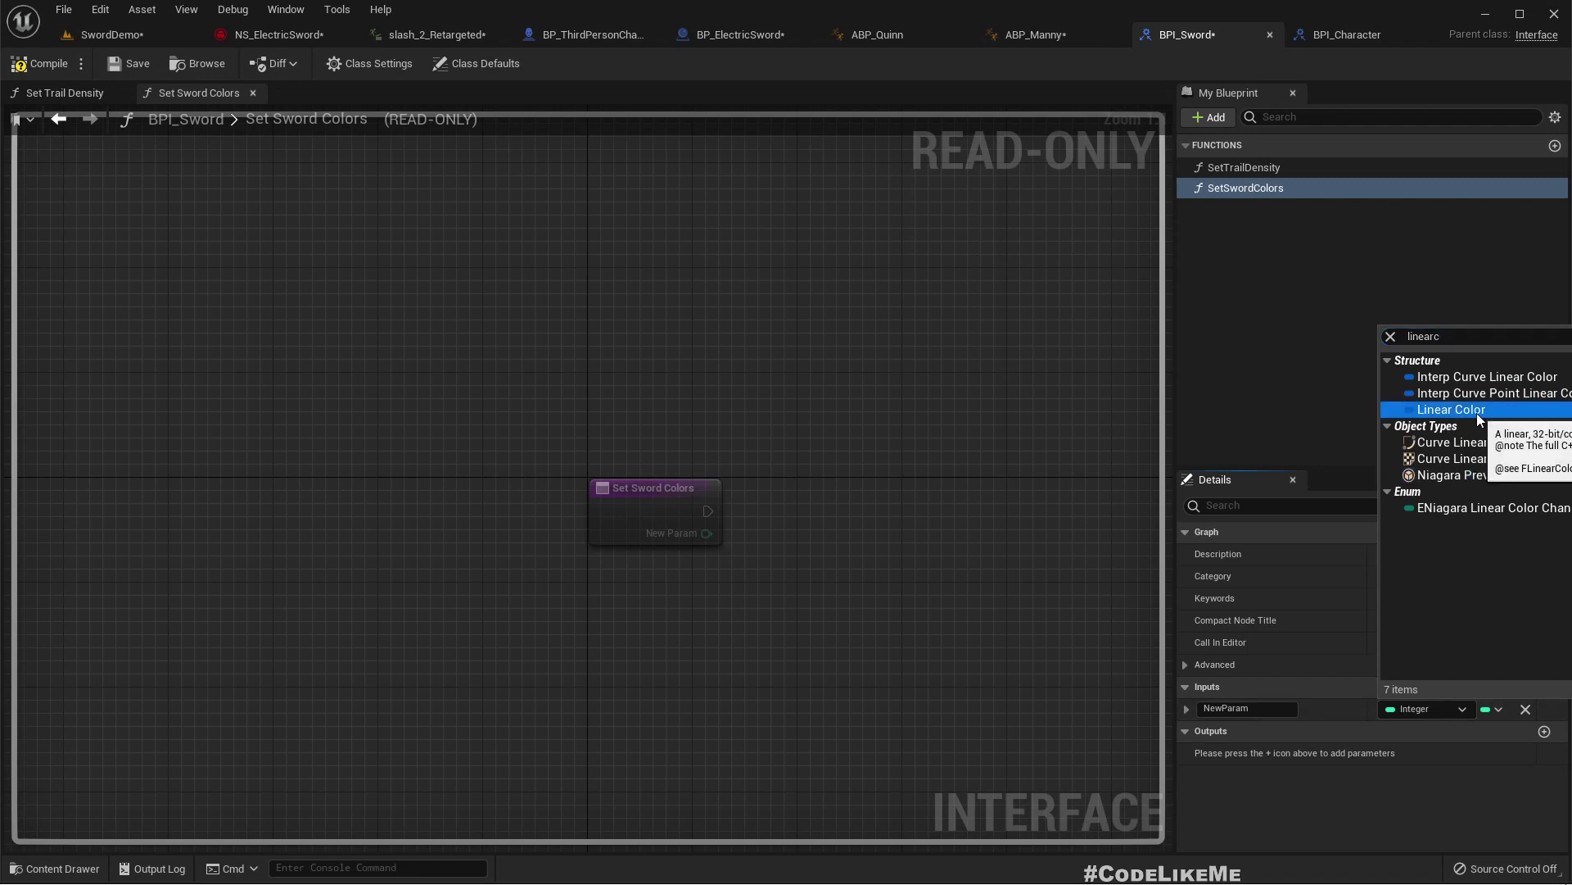
left_click(1451, 409)
left_click(1253, 708)
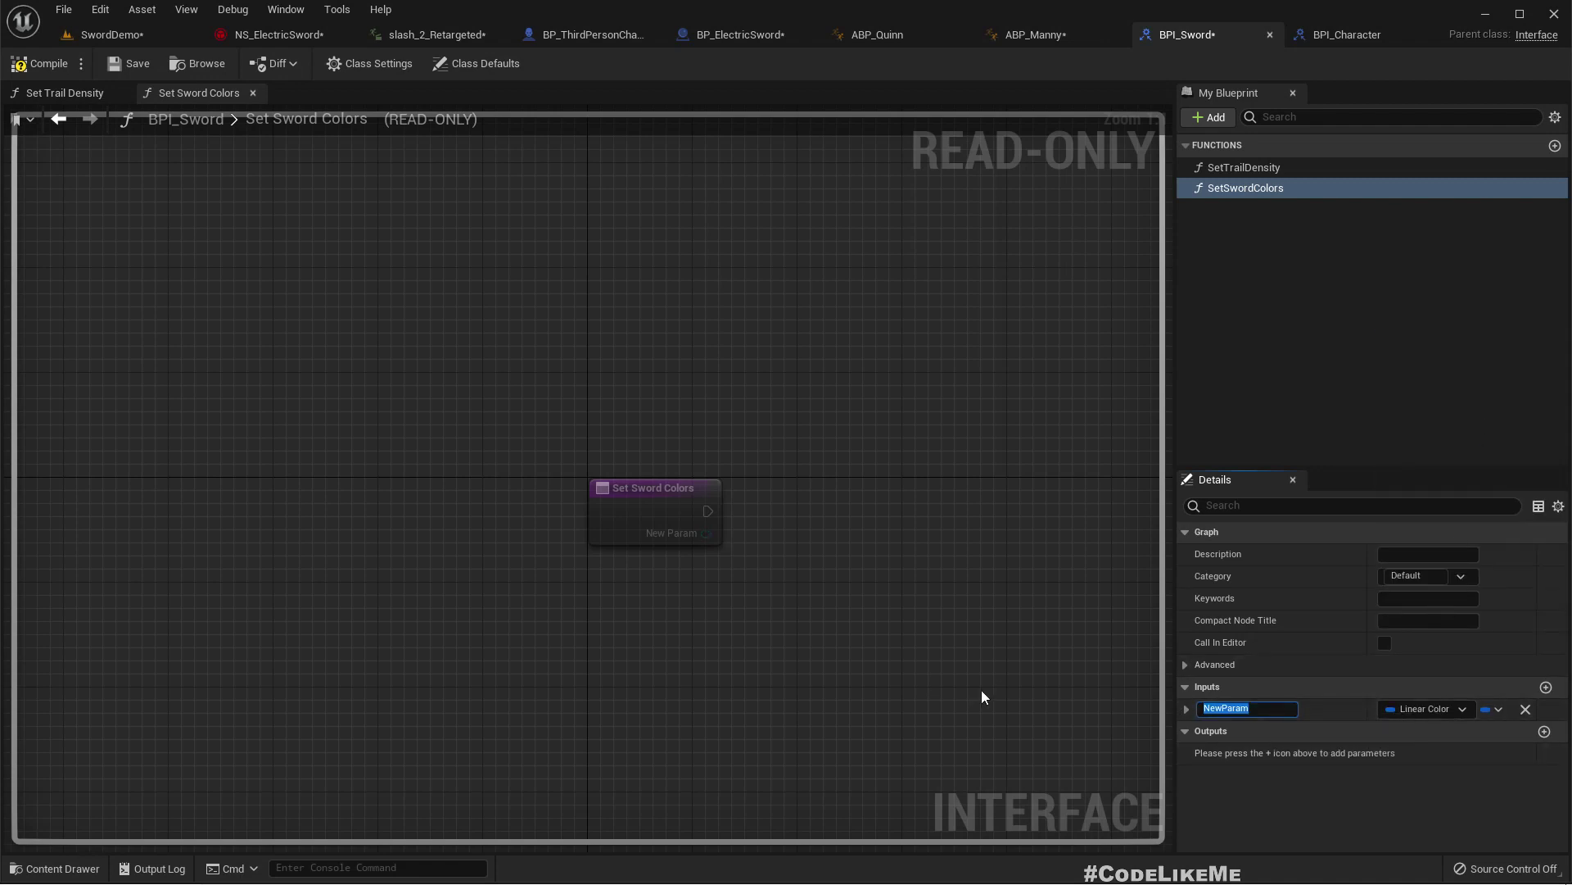
type("M")
key("BackSpace")
type("SwordColor")
key("Return")
left_click(1546, 689)
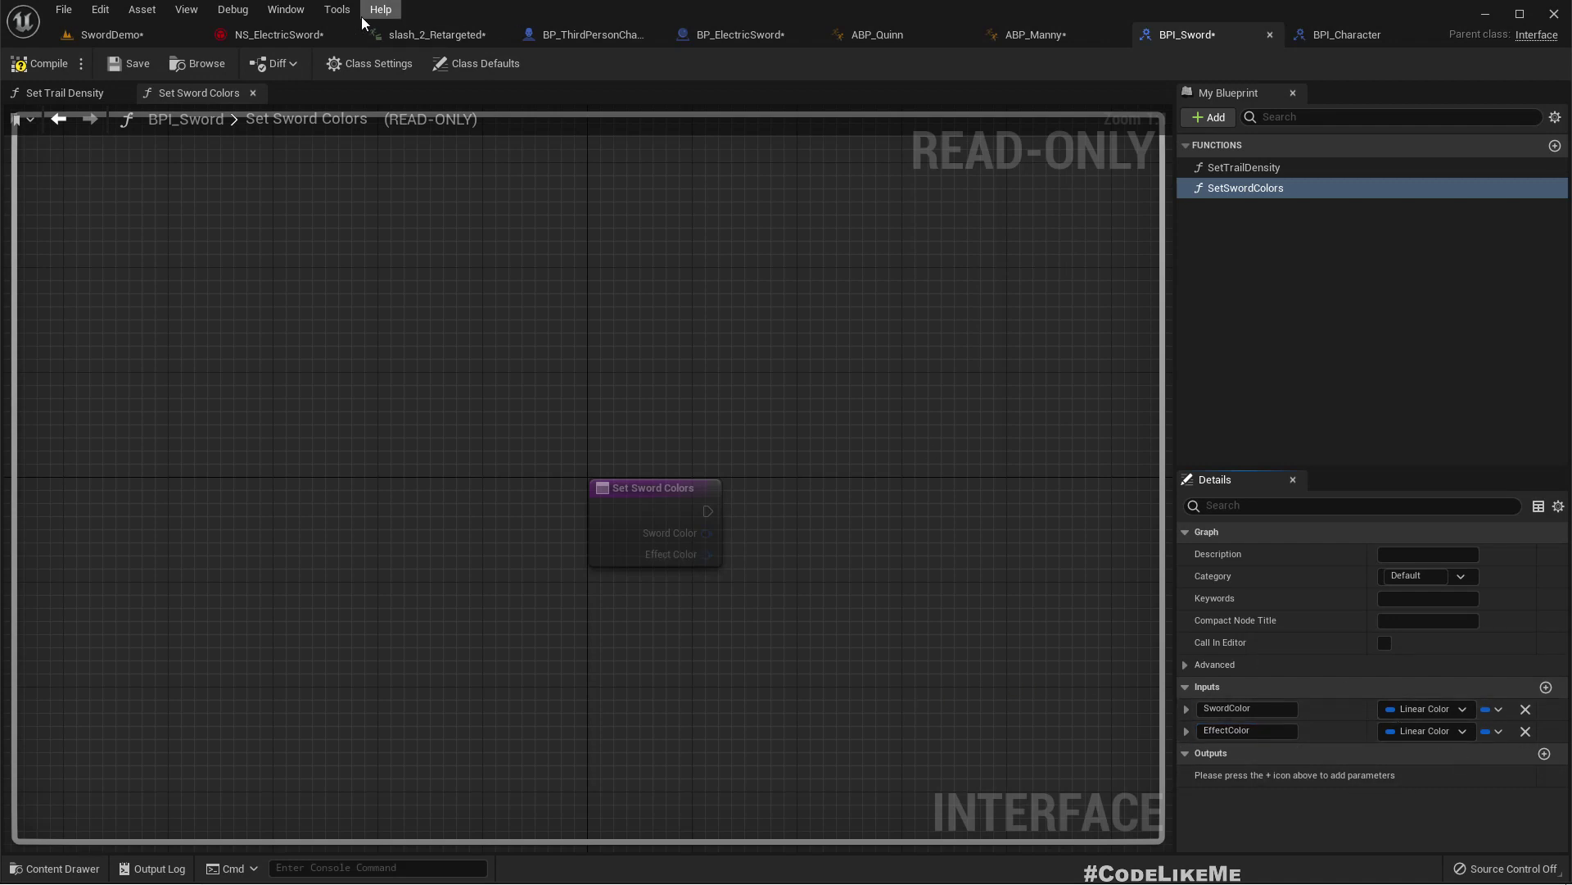
left_click(39, 64)
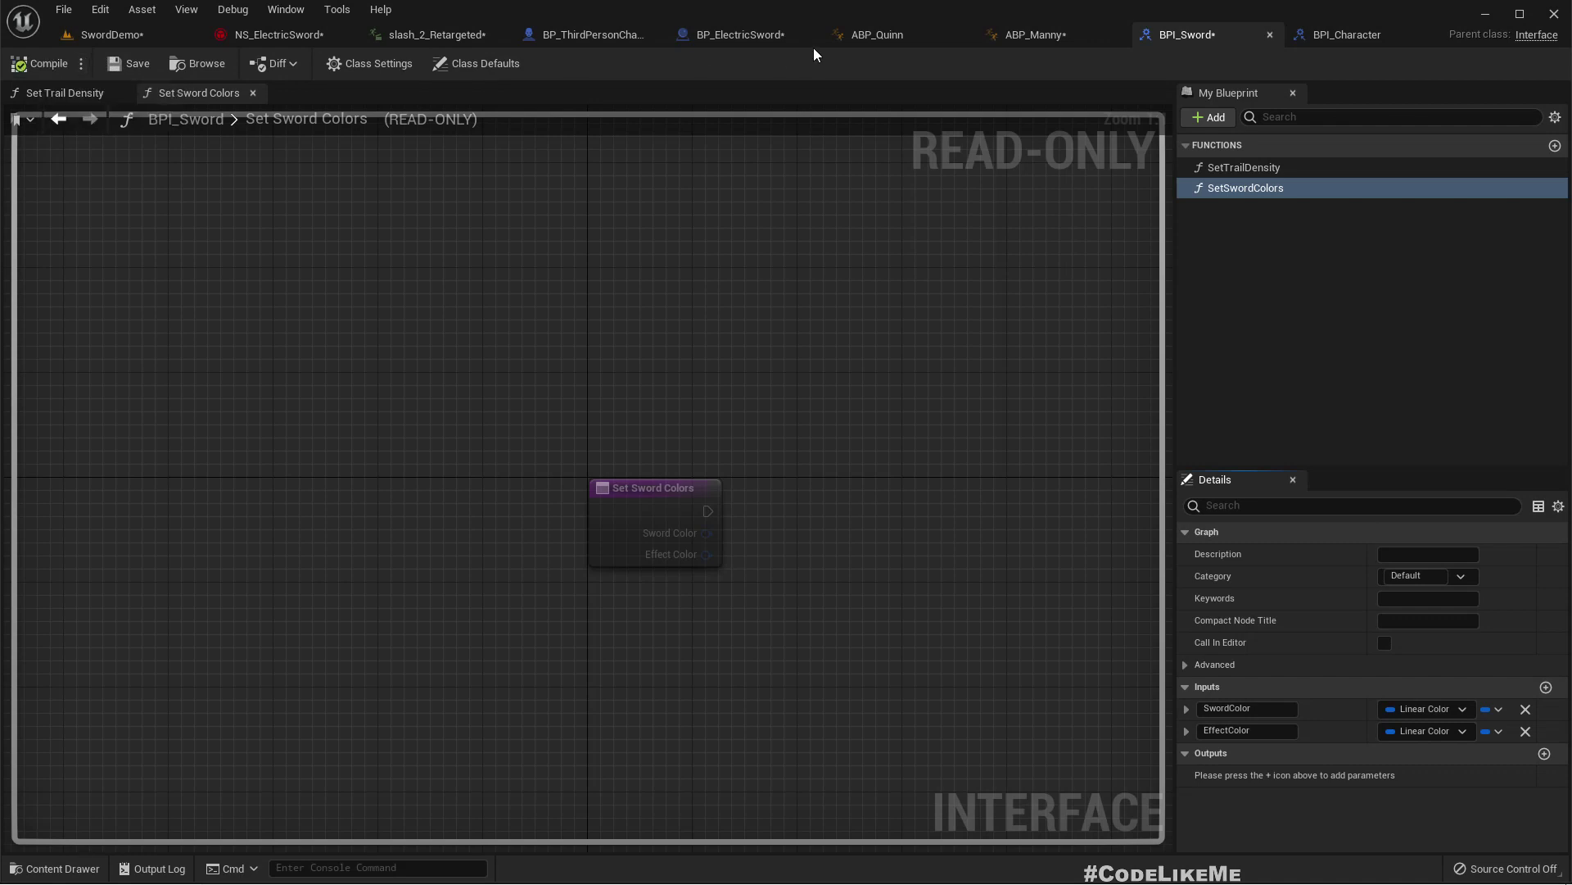
Implement the Set Sword Colors interface event in BP_ElectricSword and place it beside the two color Set nodes
left_click(737, 39)
right_click_drag(552, 511, 562, 382)
right_click(394, 340)
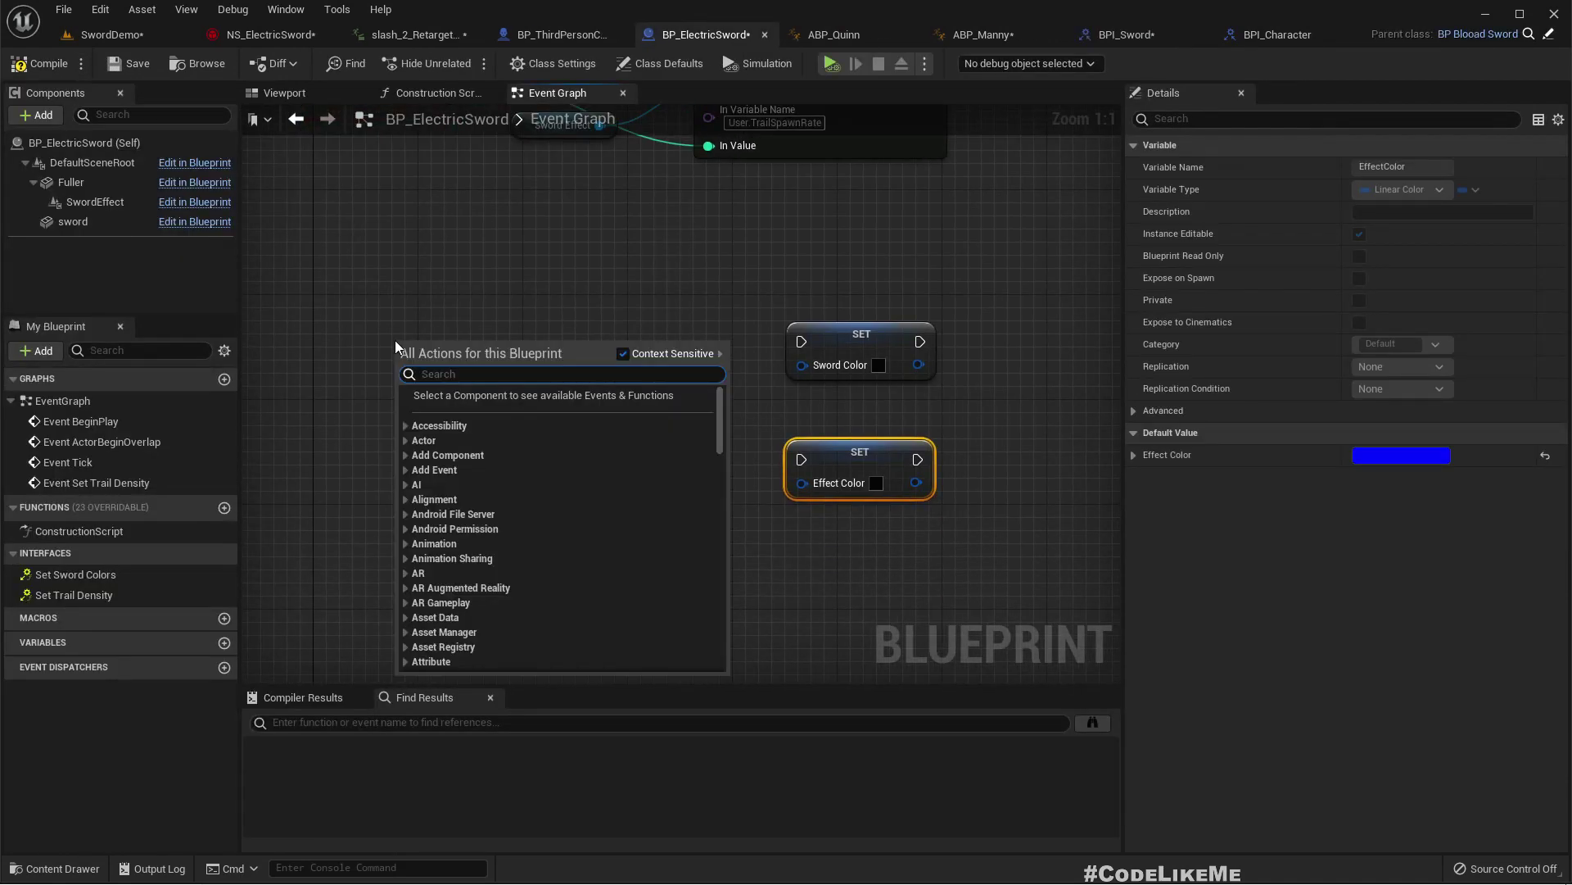
type("set")
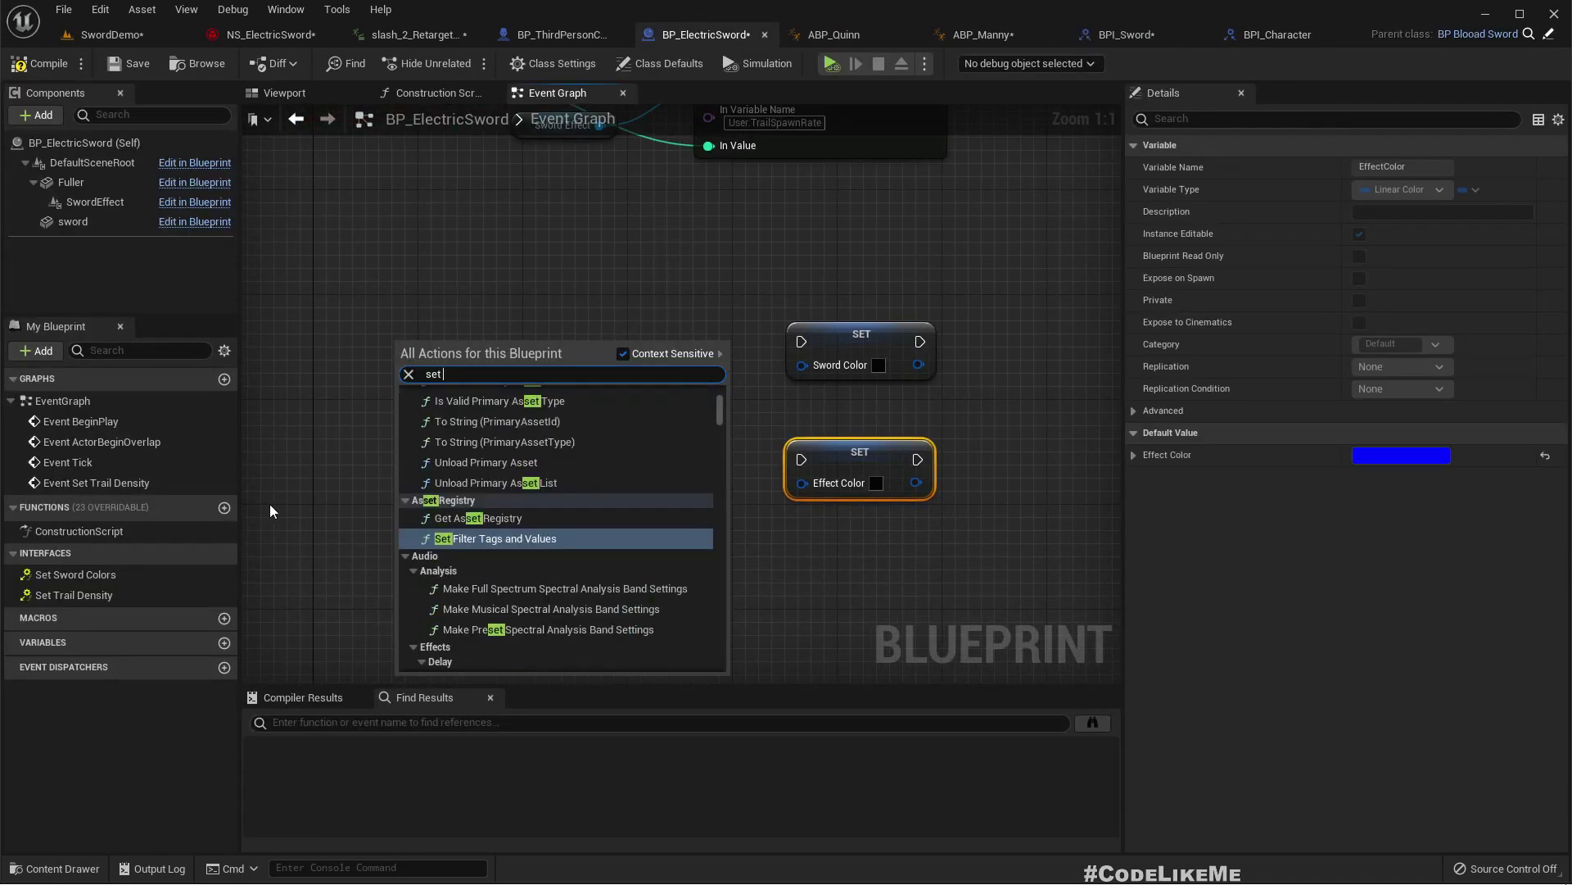
double_click(88, 568)
right_click_drag(819, 274, 723, 505)
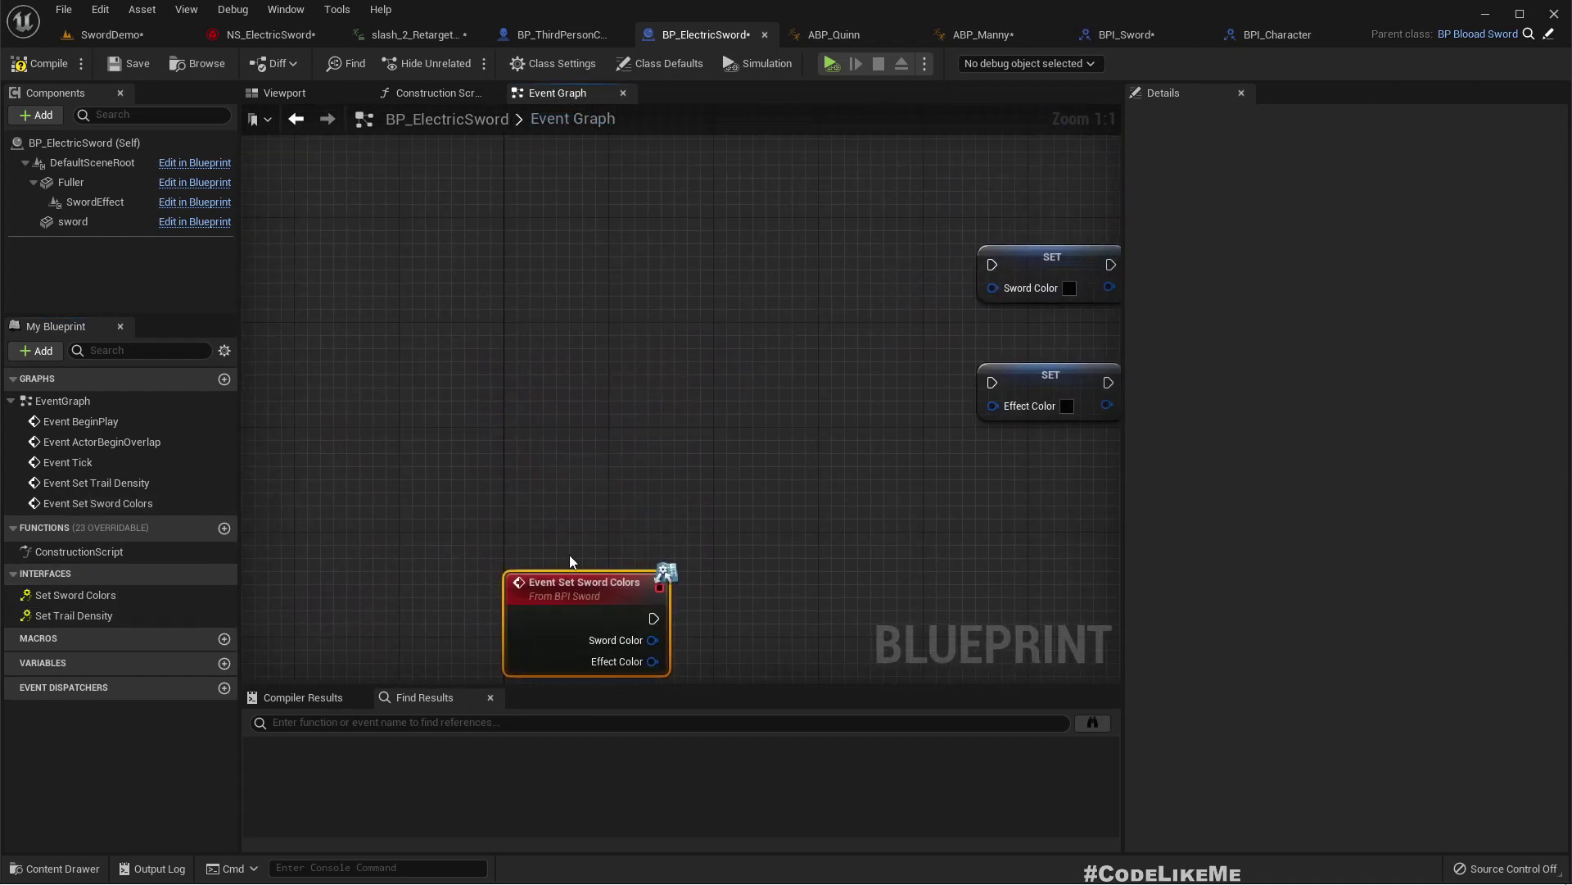
left_click_drag(569, 577, 664, 237)
right_click_drag(868, 329, 748, 360)
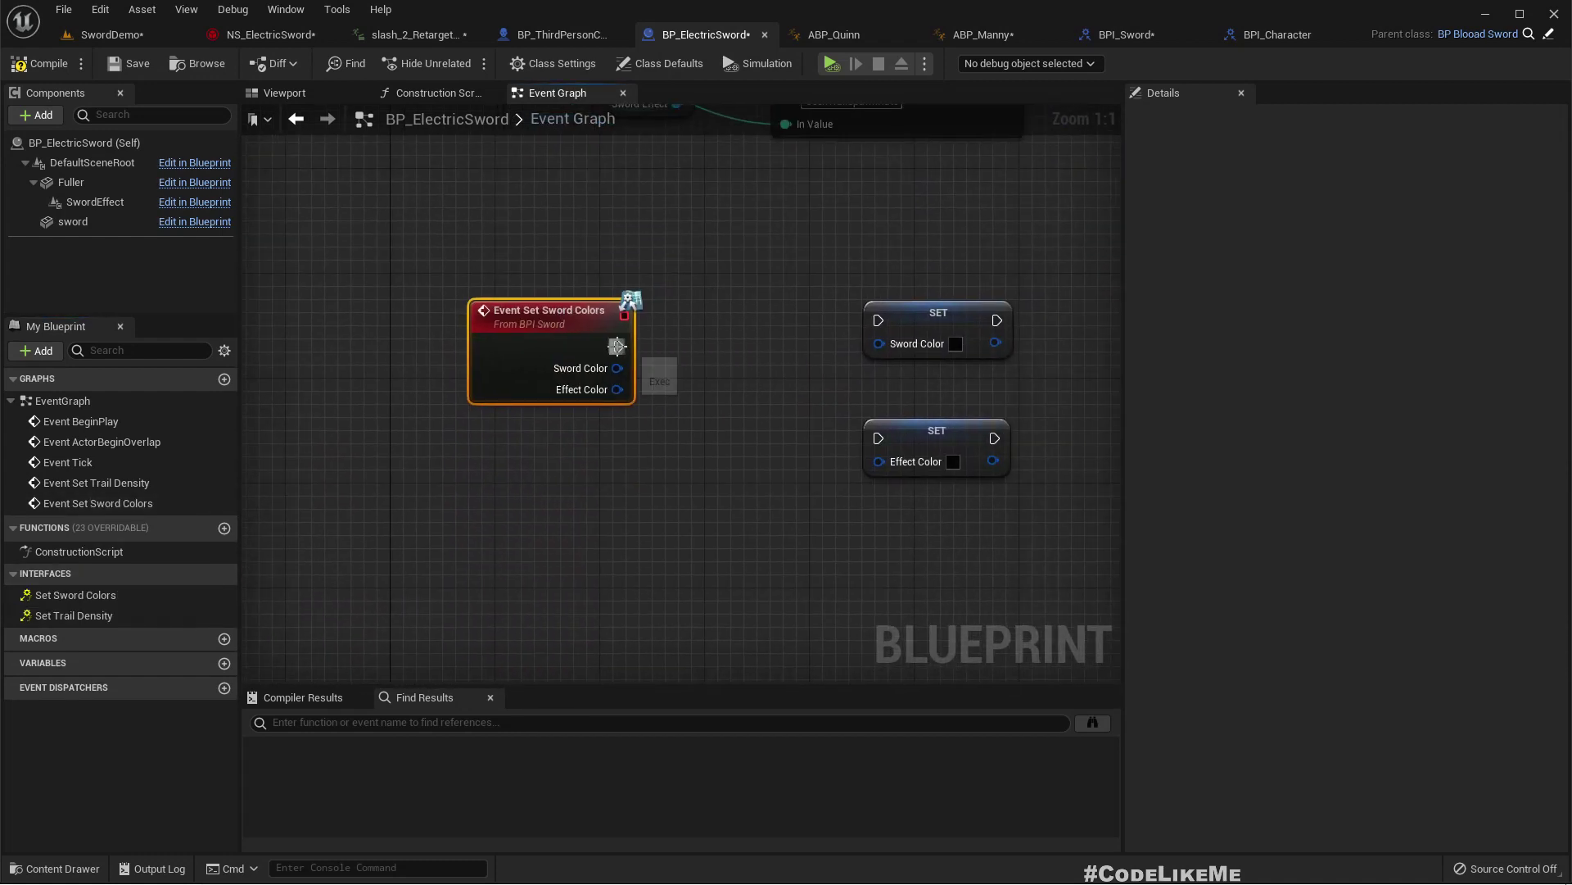
Chain the Set Sword Colors event through both Set nodes, link its Sword Color and Effect Color values, and compile
left_click_drag(617, 346, 878, 321)
left_click_drag(997, 320, 878, 438)
left_click_drag(878, 343, 888, 467)
left_click(43, 65)
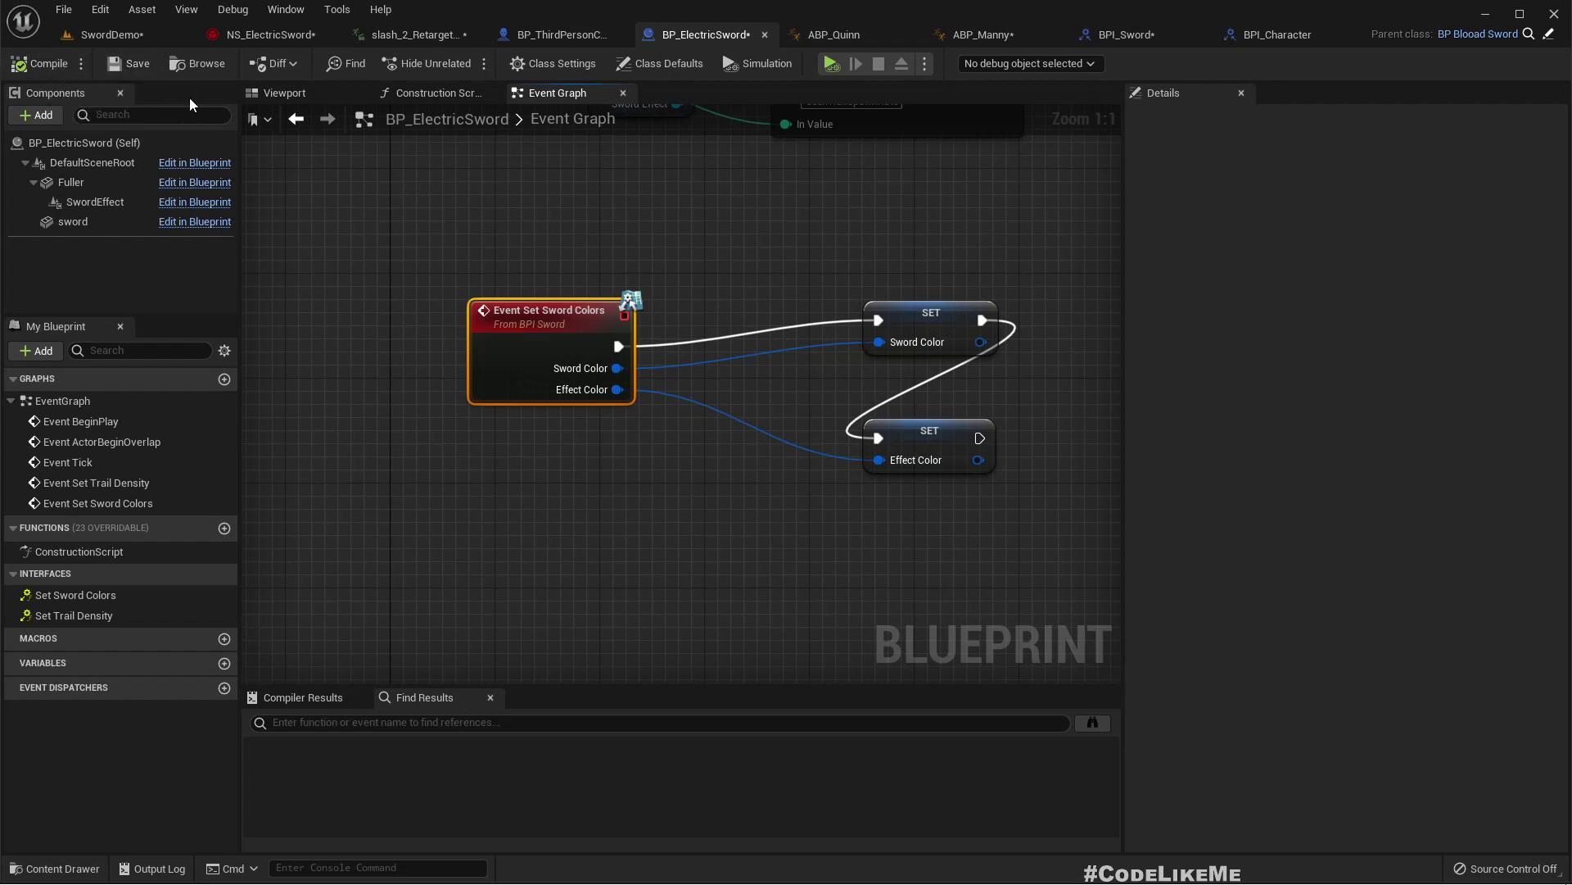
In BP_ThirdPersonCharacter's Construction Script, add a BP_BlooadSword reference and get its Child Actor
left_click(565, 34)
scroll(622, 308, "down", 2)
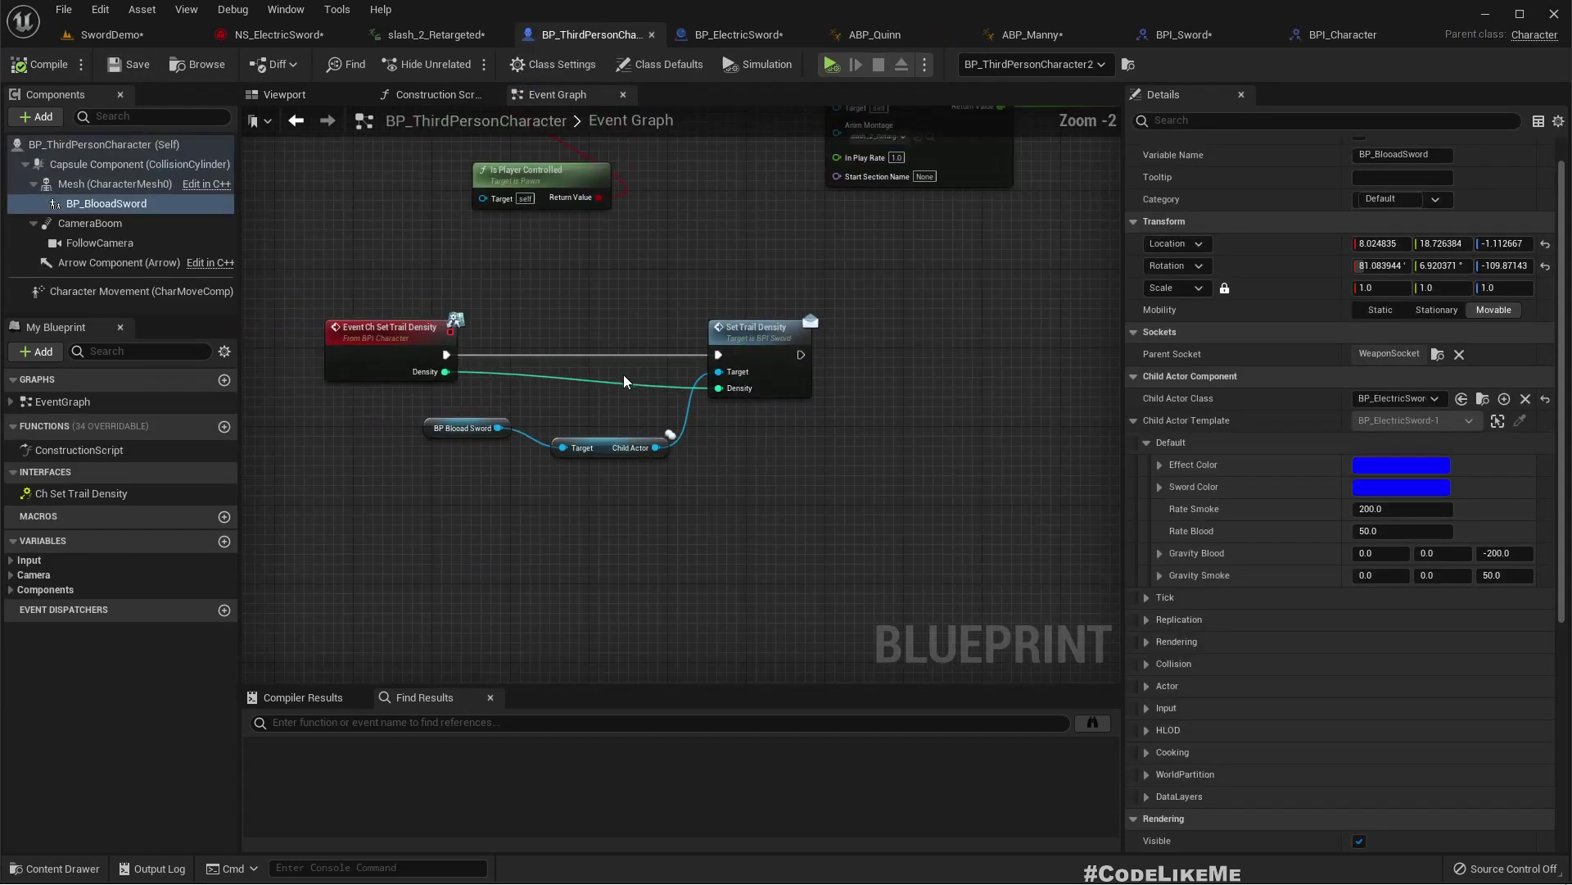
left_click(434, 95)
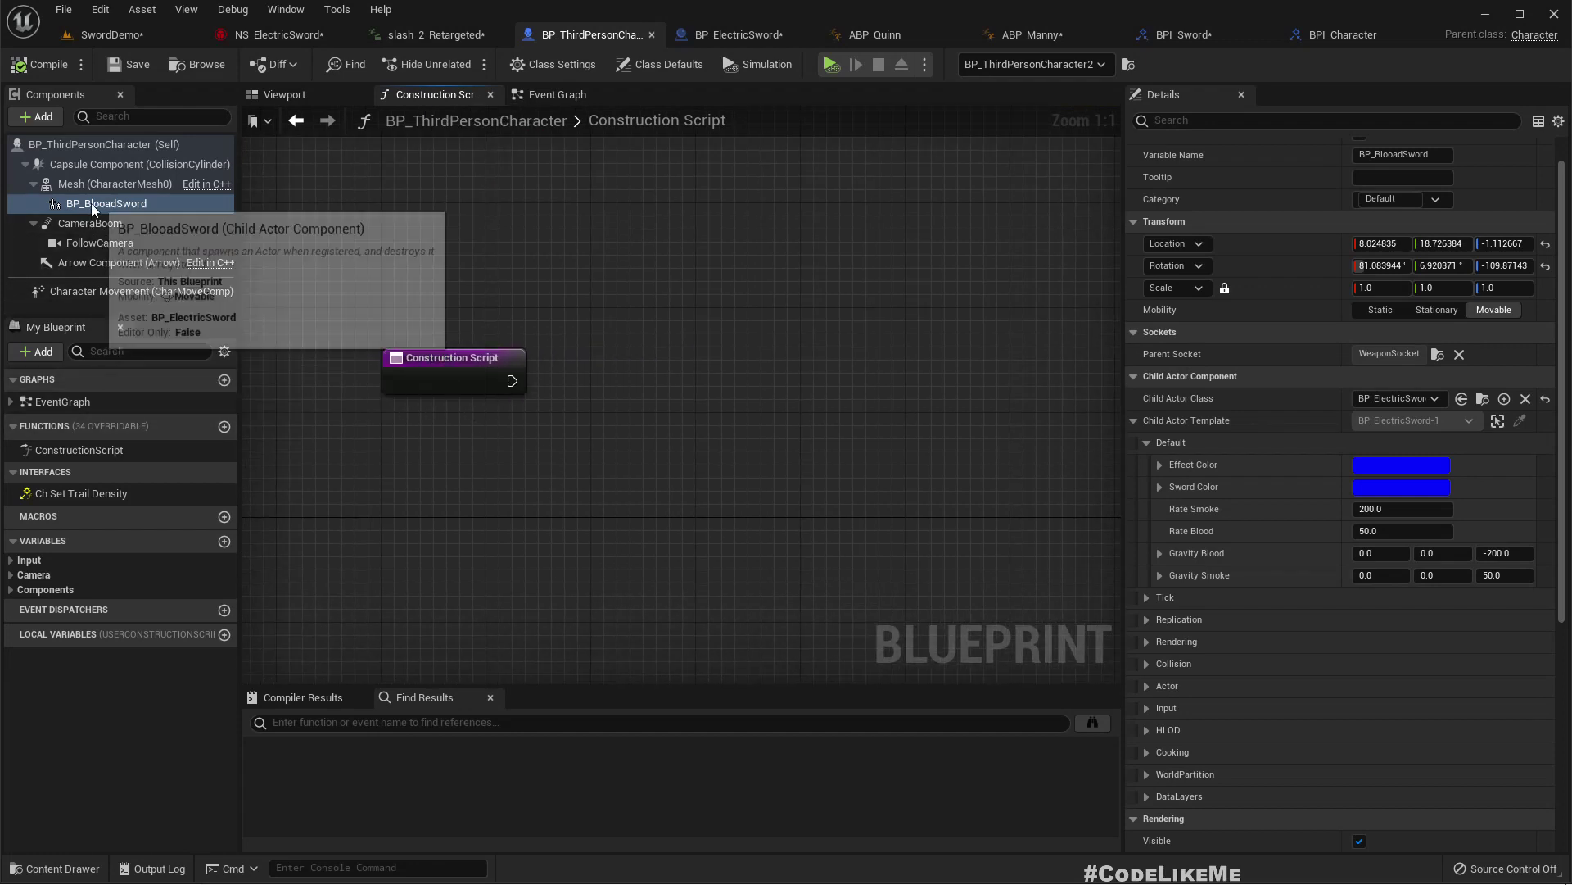
left_click_drag(92, 205, 593, 572)
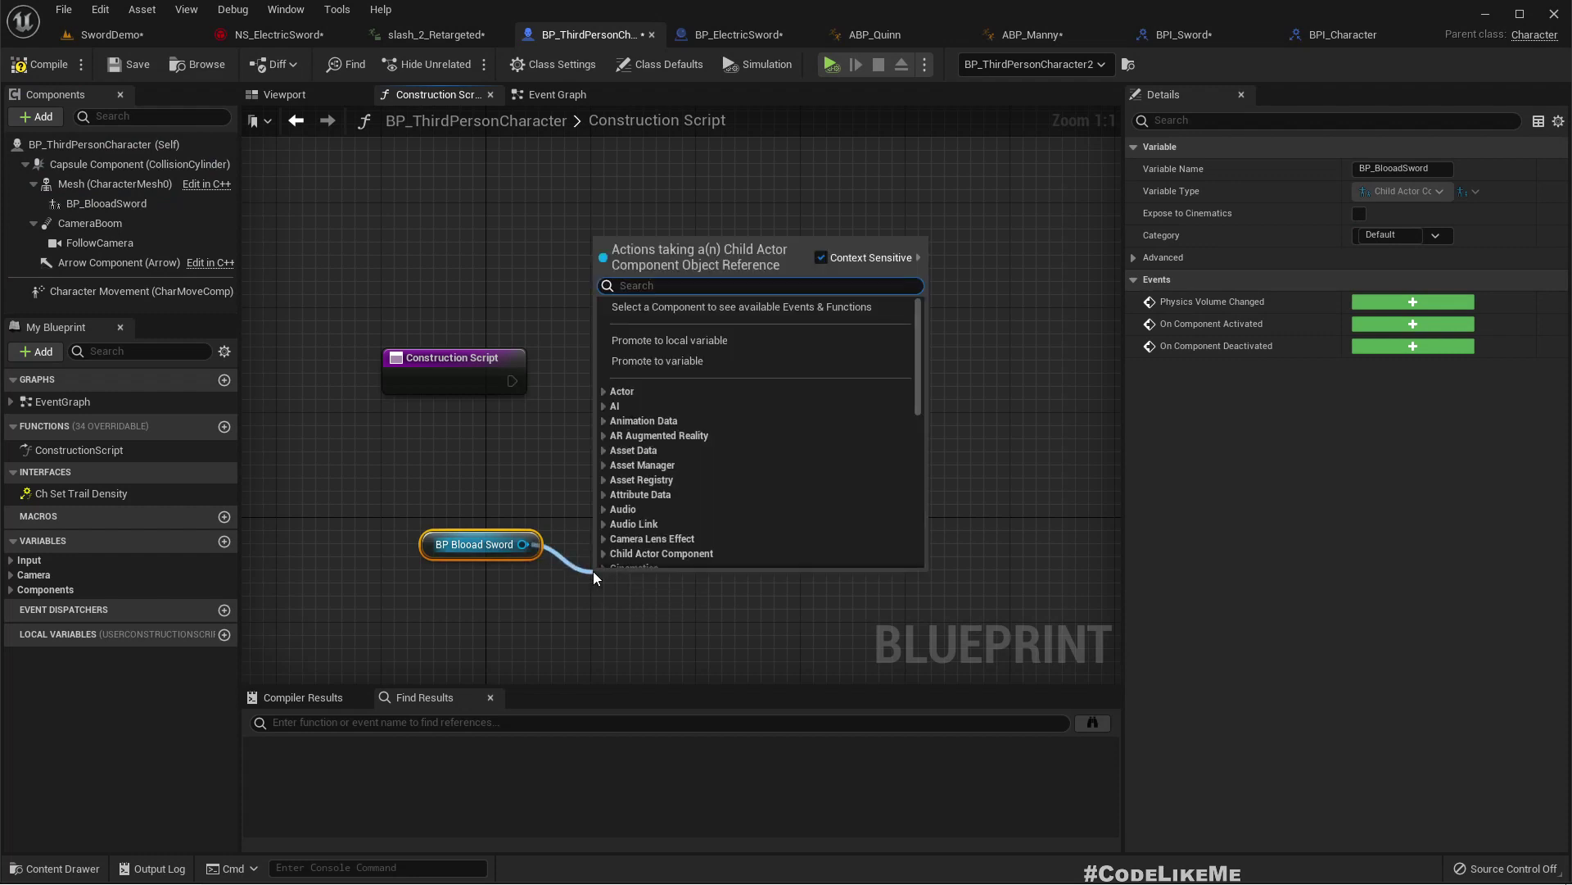
type("get child")
key("Return")
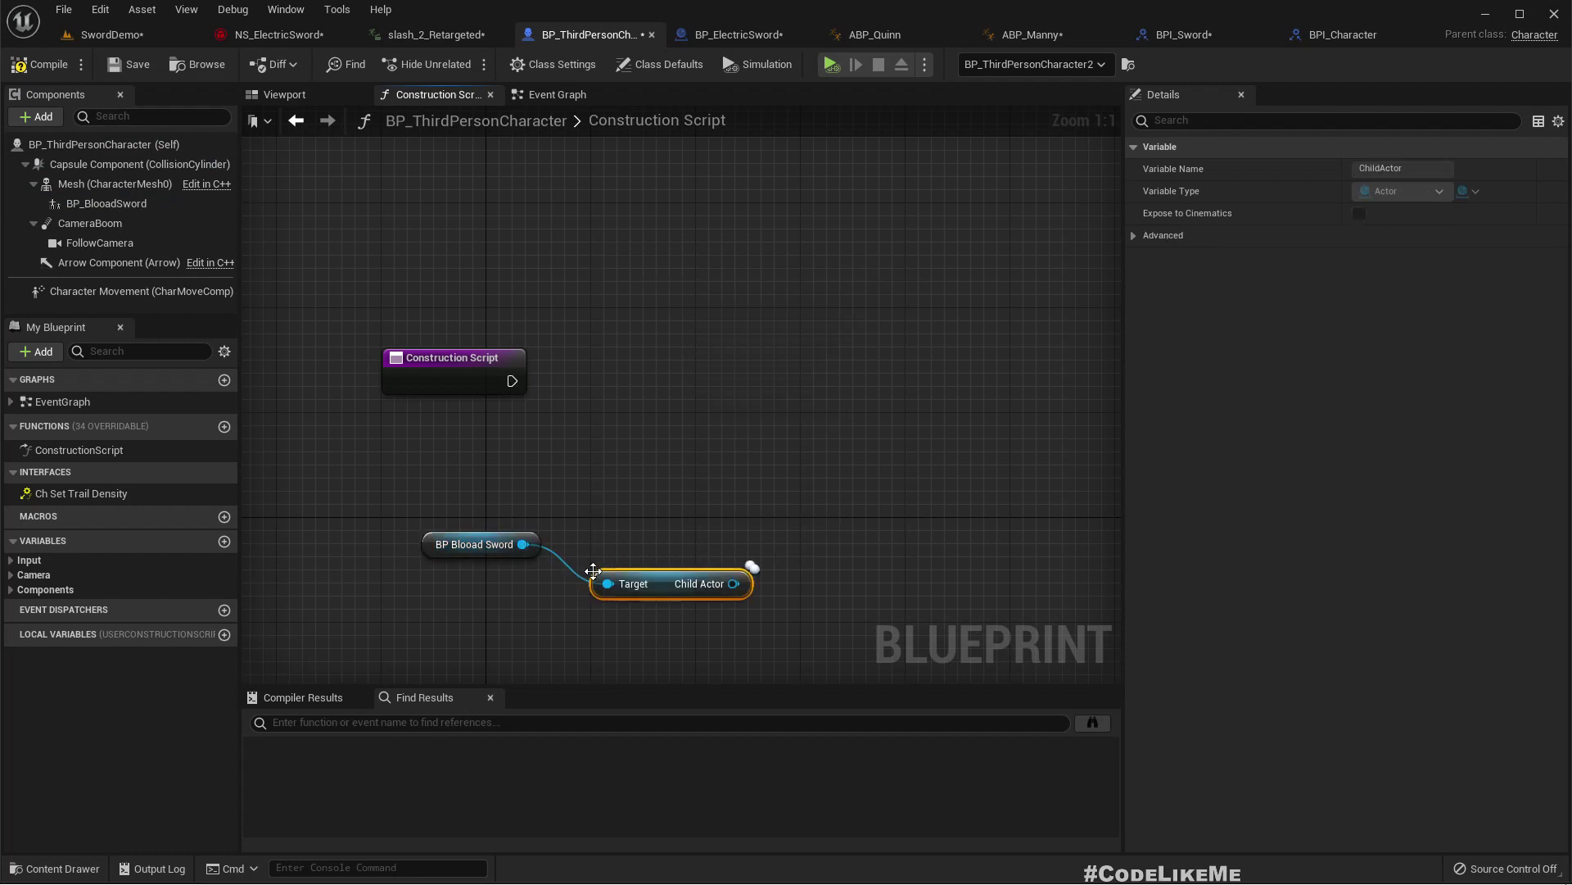
Call the Set Sword Colors message on the Child Actor and connect it to the Construction Script's execution output
left_click_drag(752, 569, 783, 524)
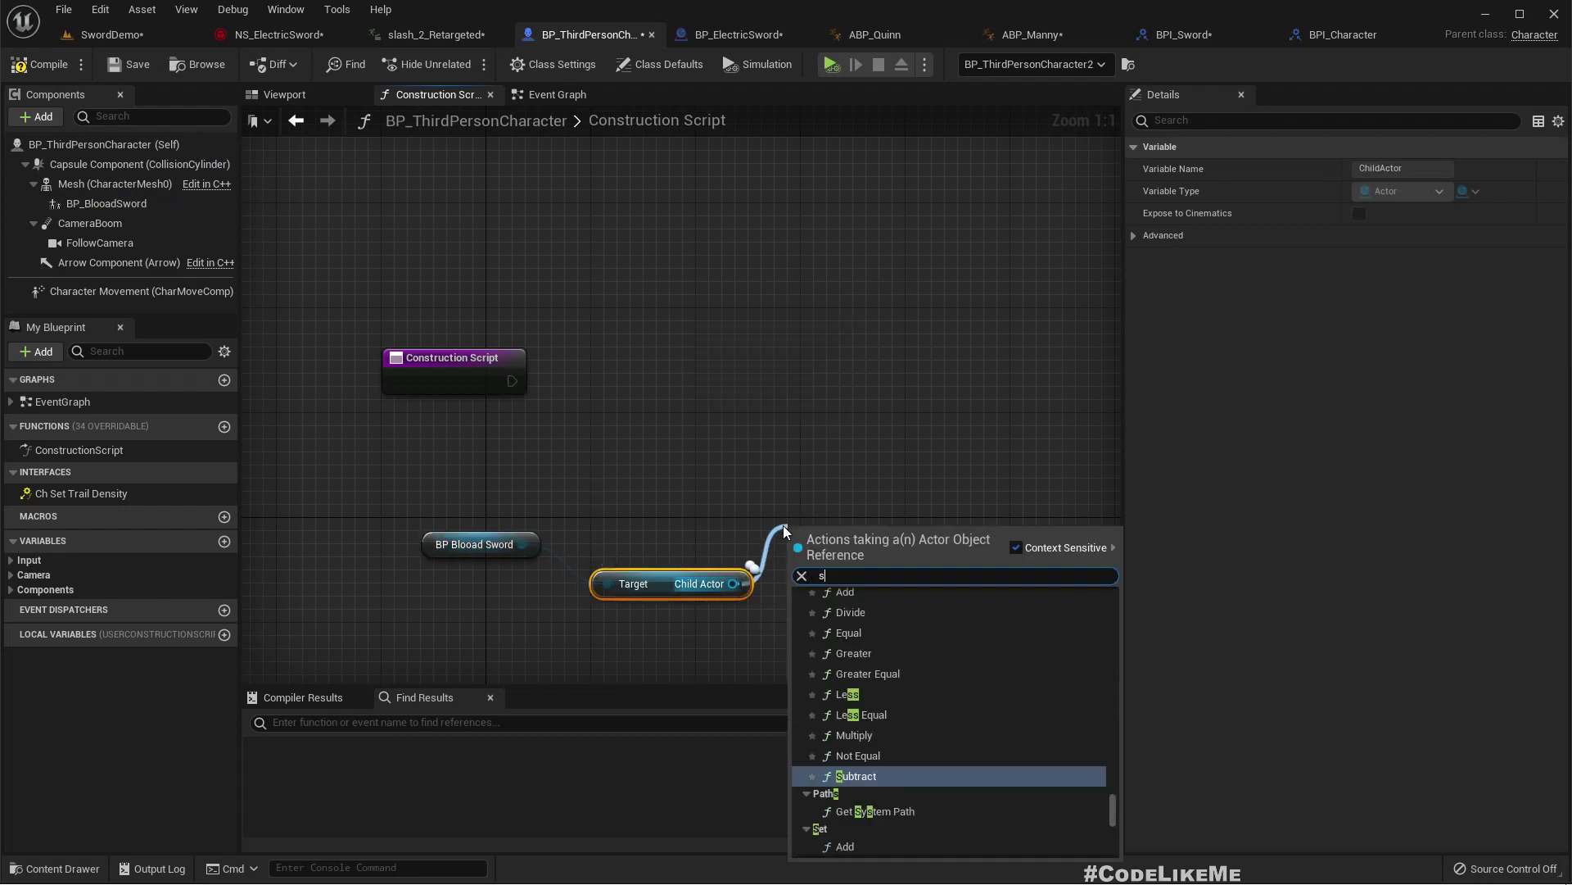
type("set sword")
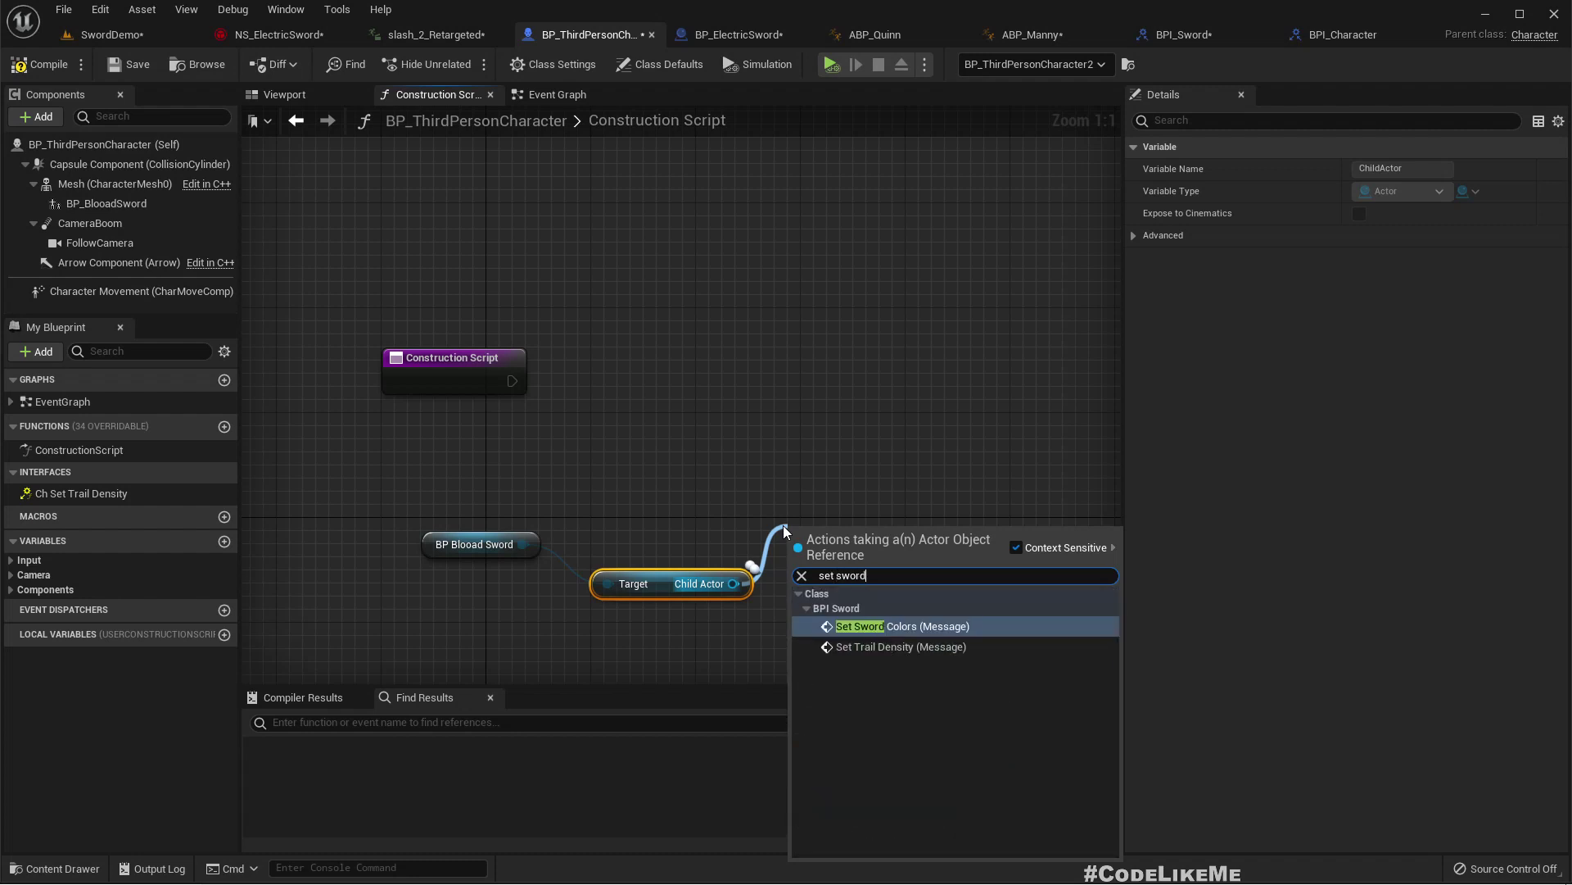
key("Return")
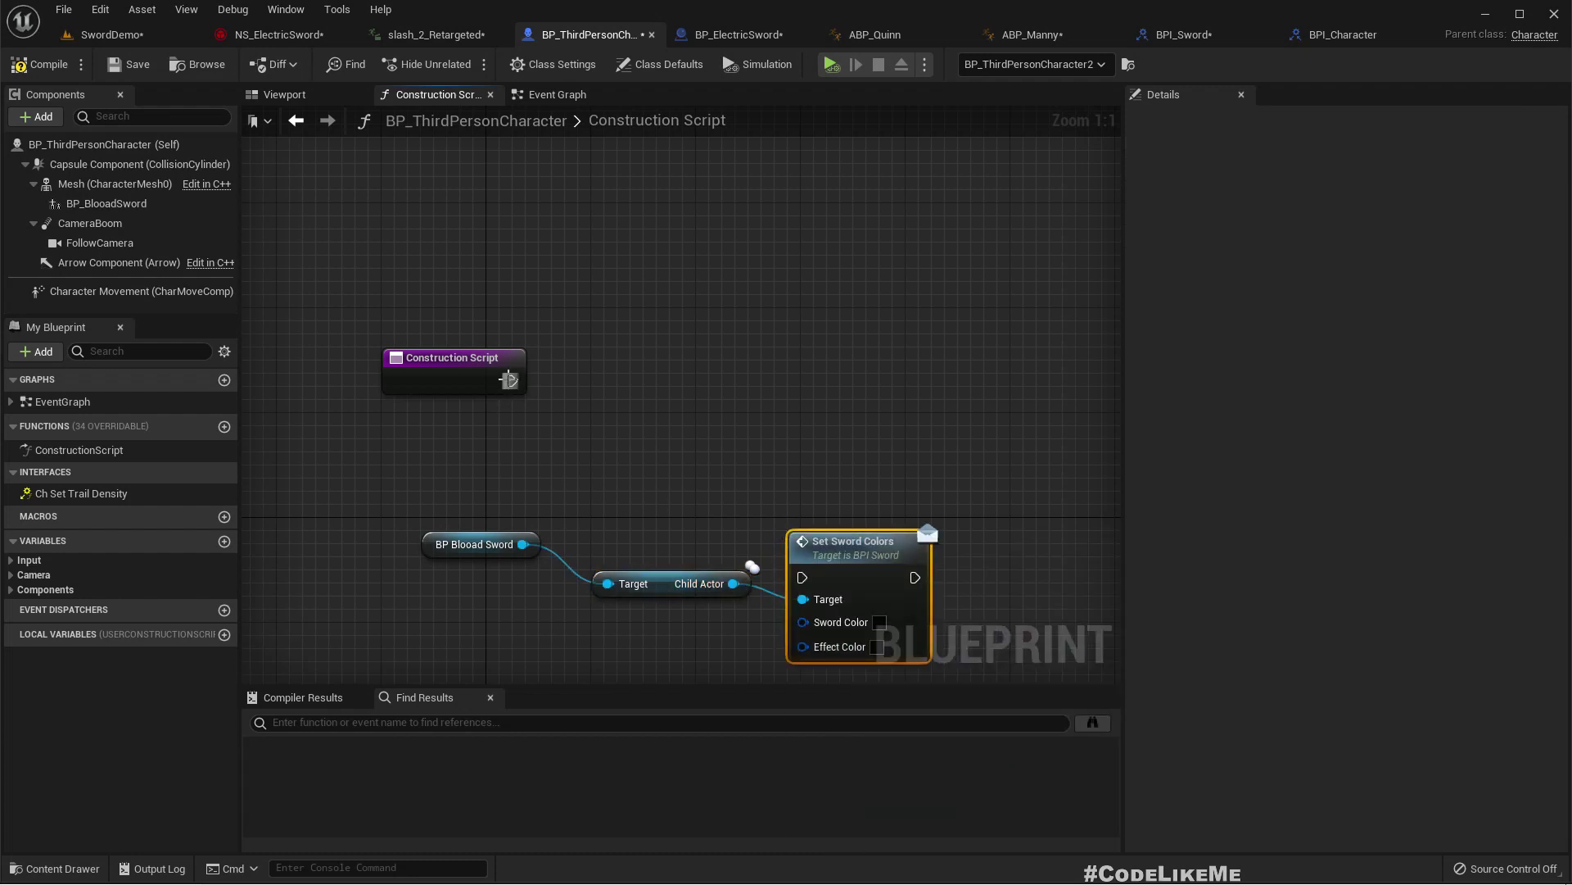
left_click_drag(511, 380, 890, 347)
Promote the Sword Color and Effect Color inputs of the Set Sword Colors call to variables
right_click(852, 450)
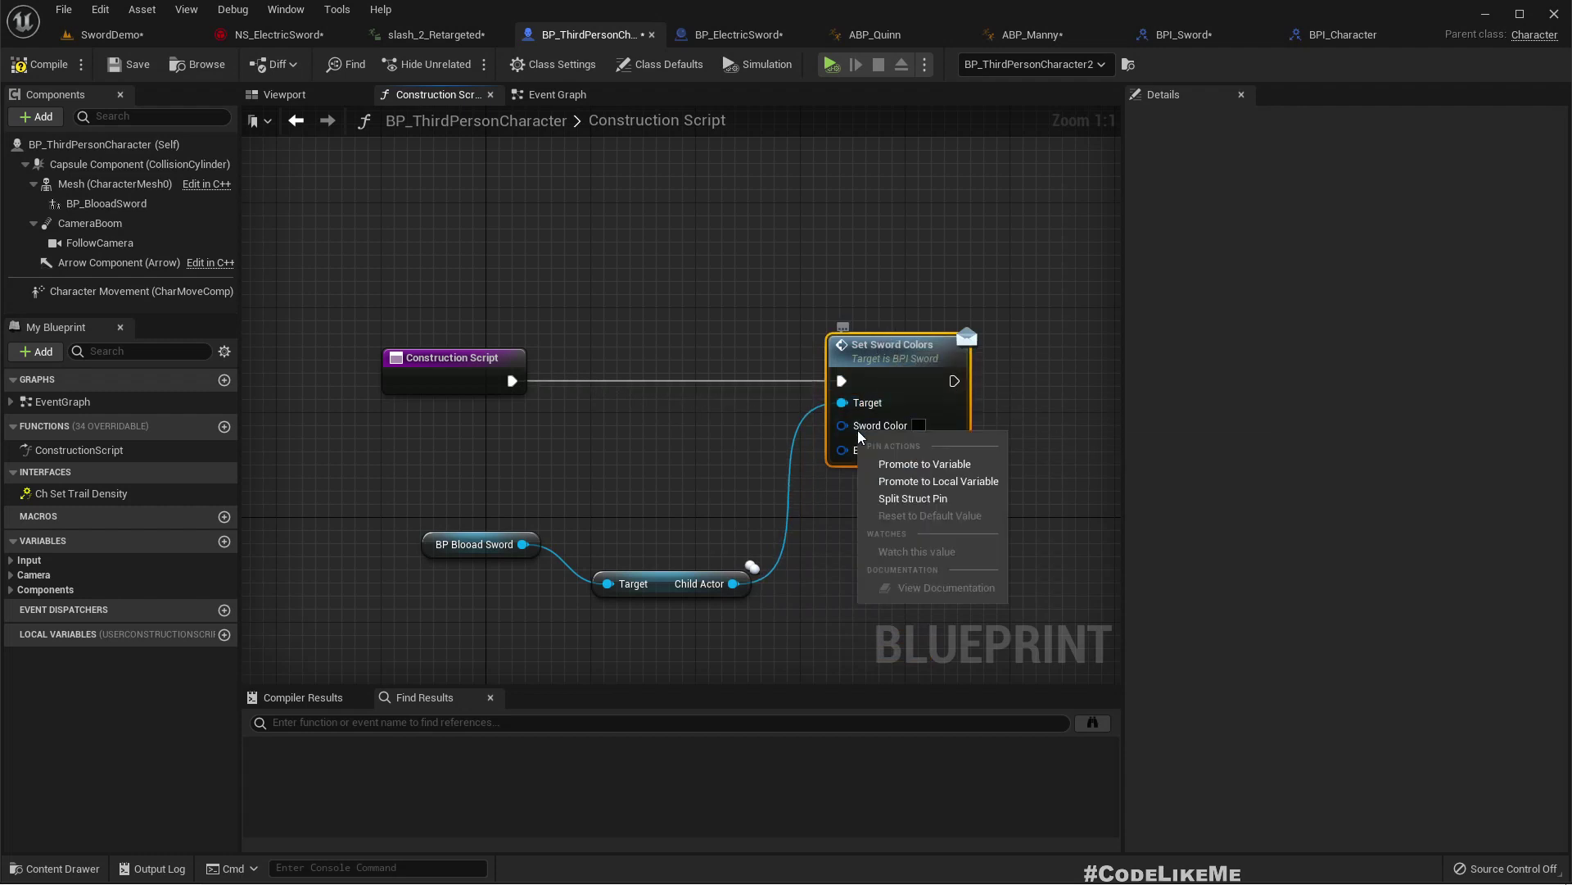
left_click(923, 464)
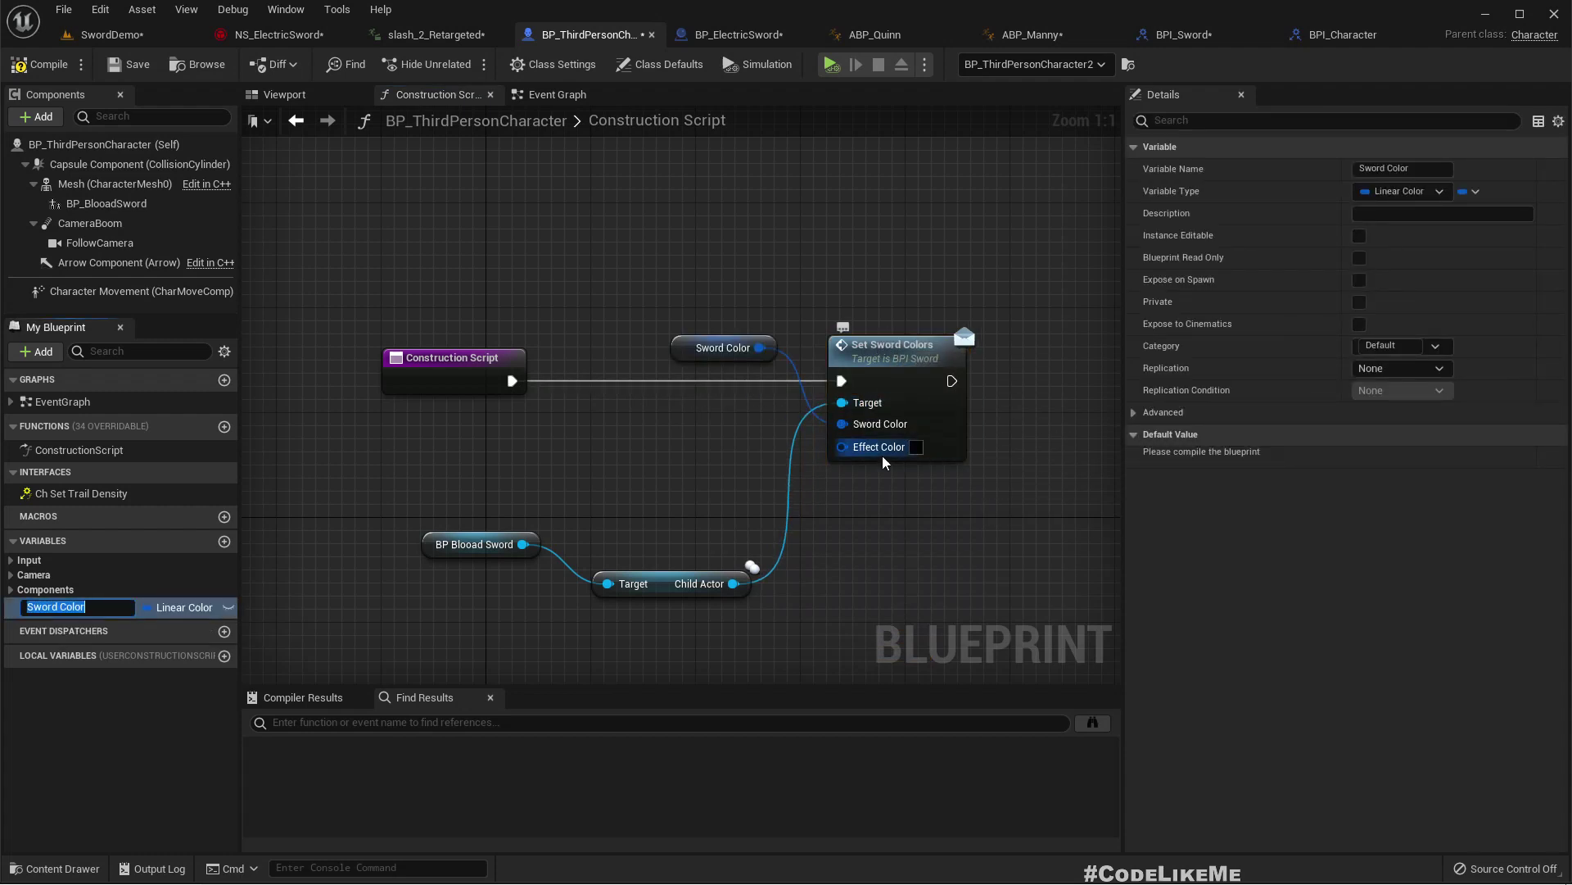
right_click(885, 462)
left_click(915, 484)
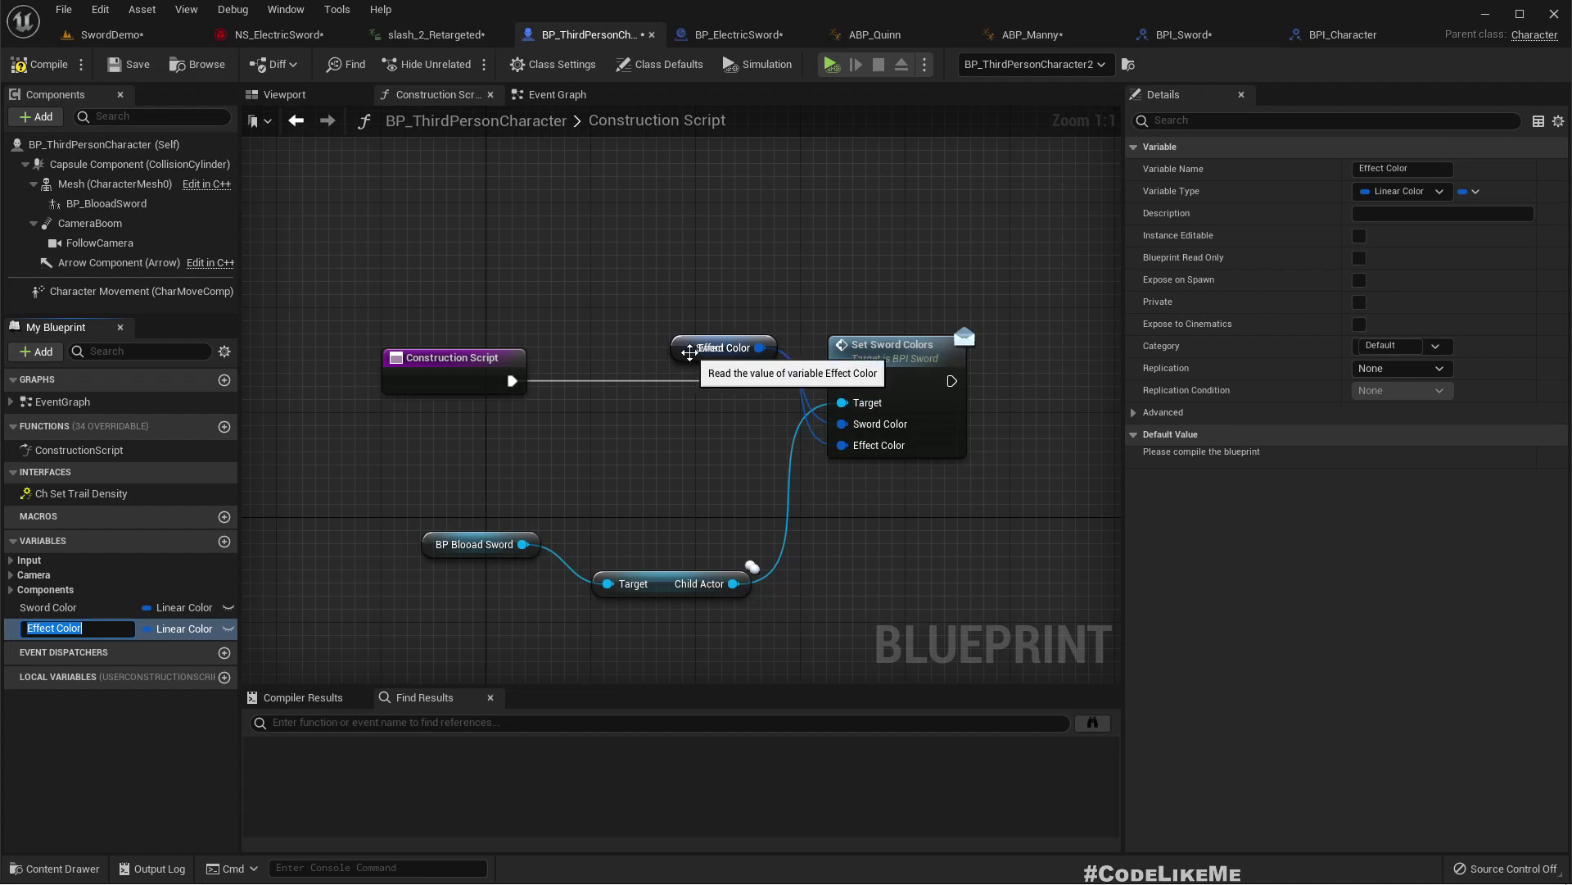
Place the Effect Color node below Sword Color, make both color variables instance editable, and compile the blueprint
left_click_drag(737, 356, 738, 434)
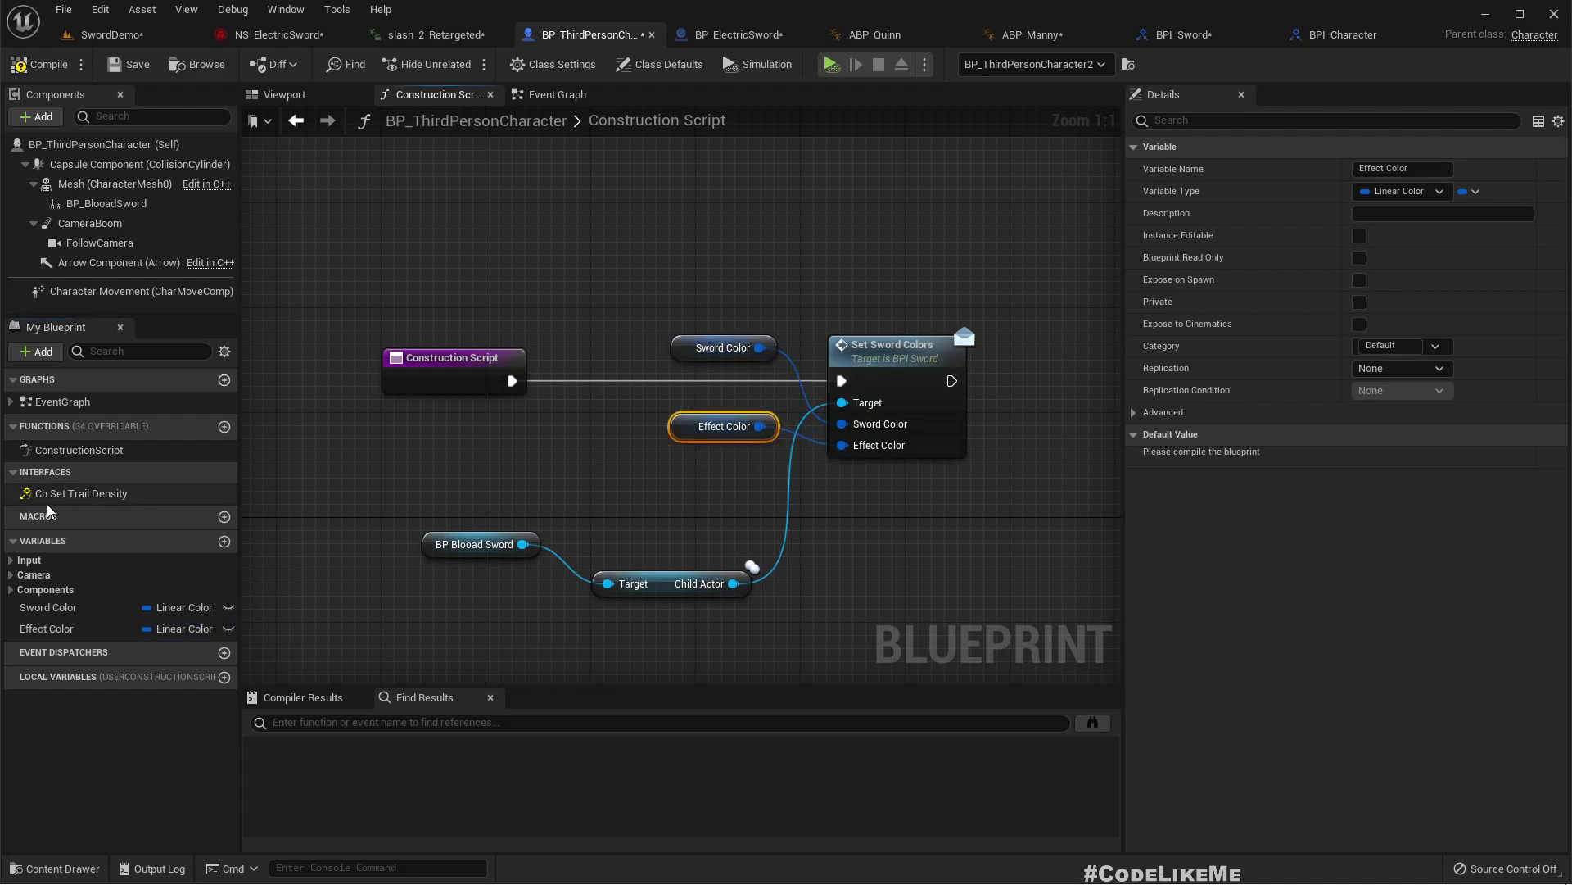
left_click(65, 607)
left_click(228, 607)
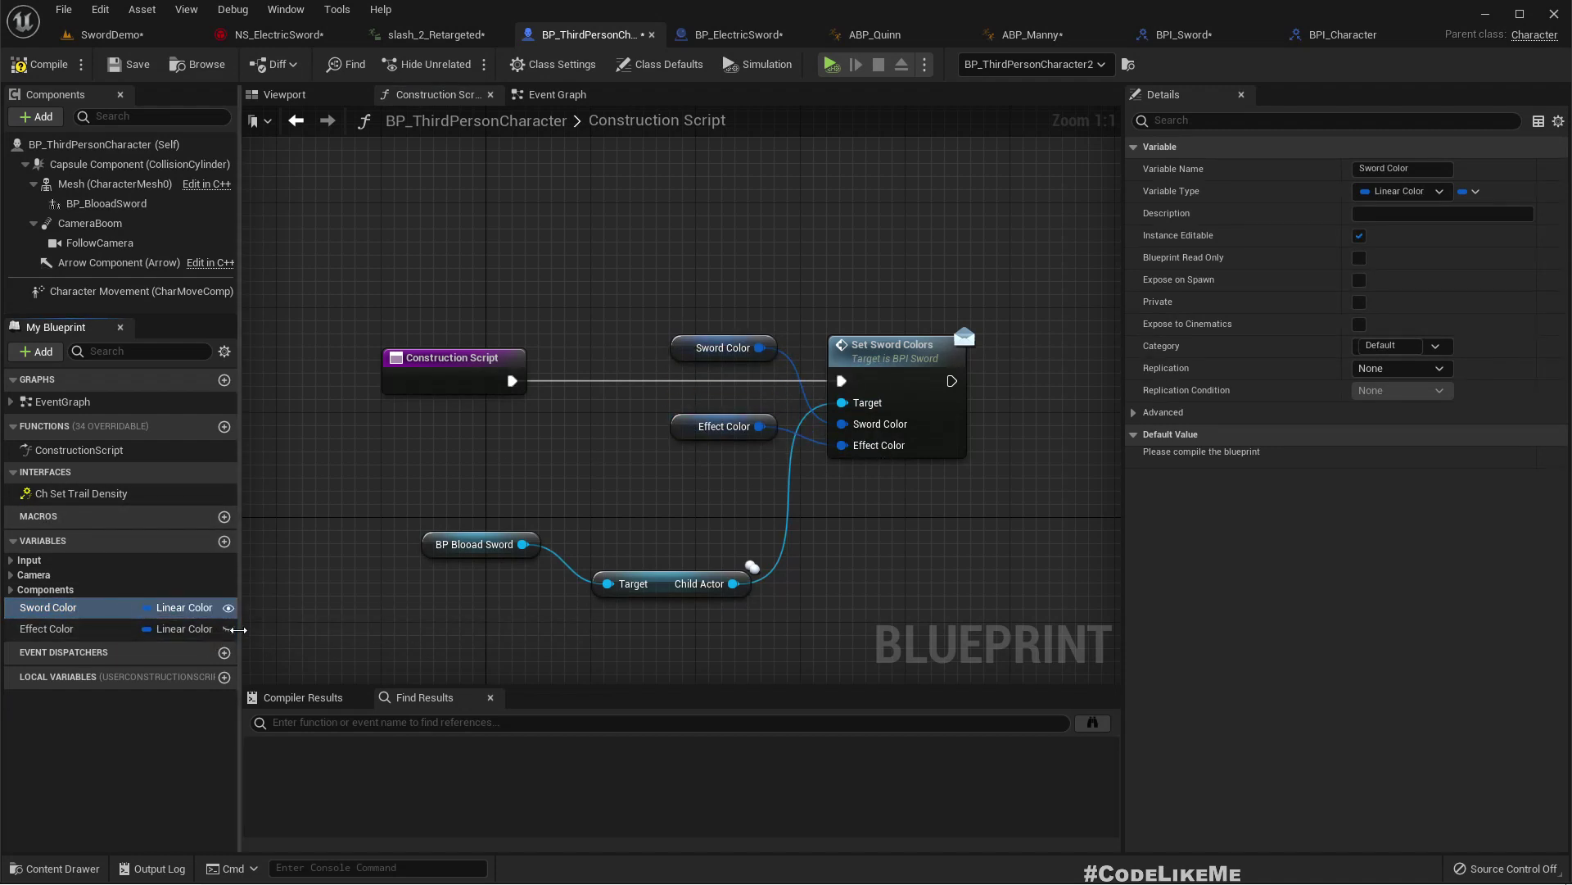
left_click(228, 629)
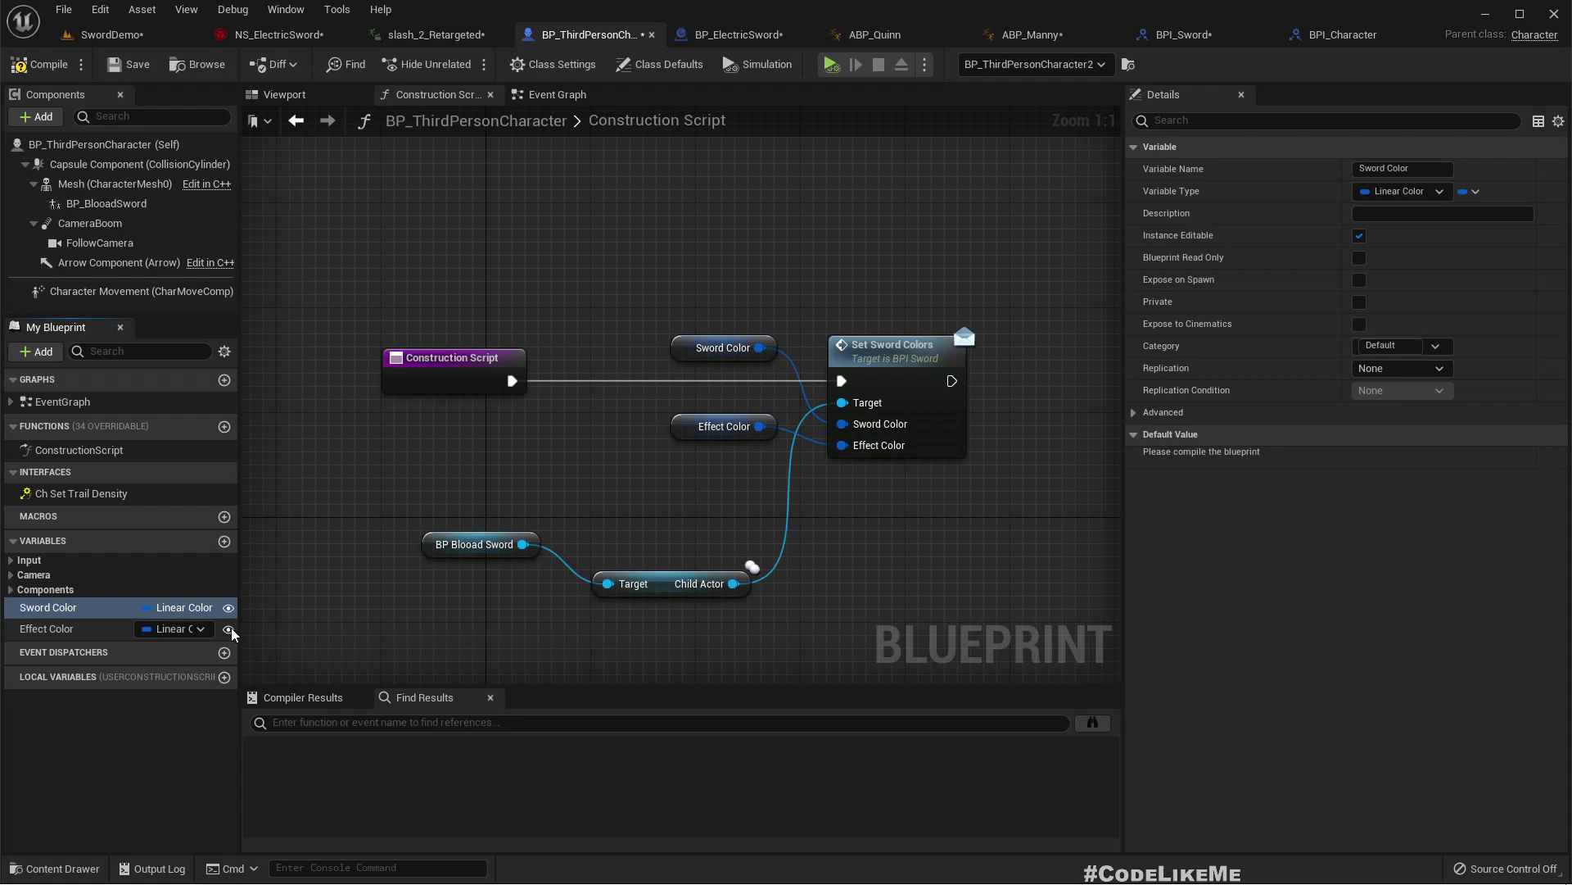
left_click(38, 64)
Paste the copied red color as the default value of both the Sword Color and Effect Color variables
right_click(1376, 458)
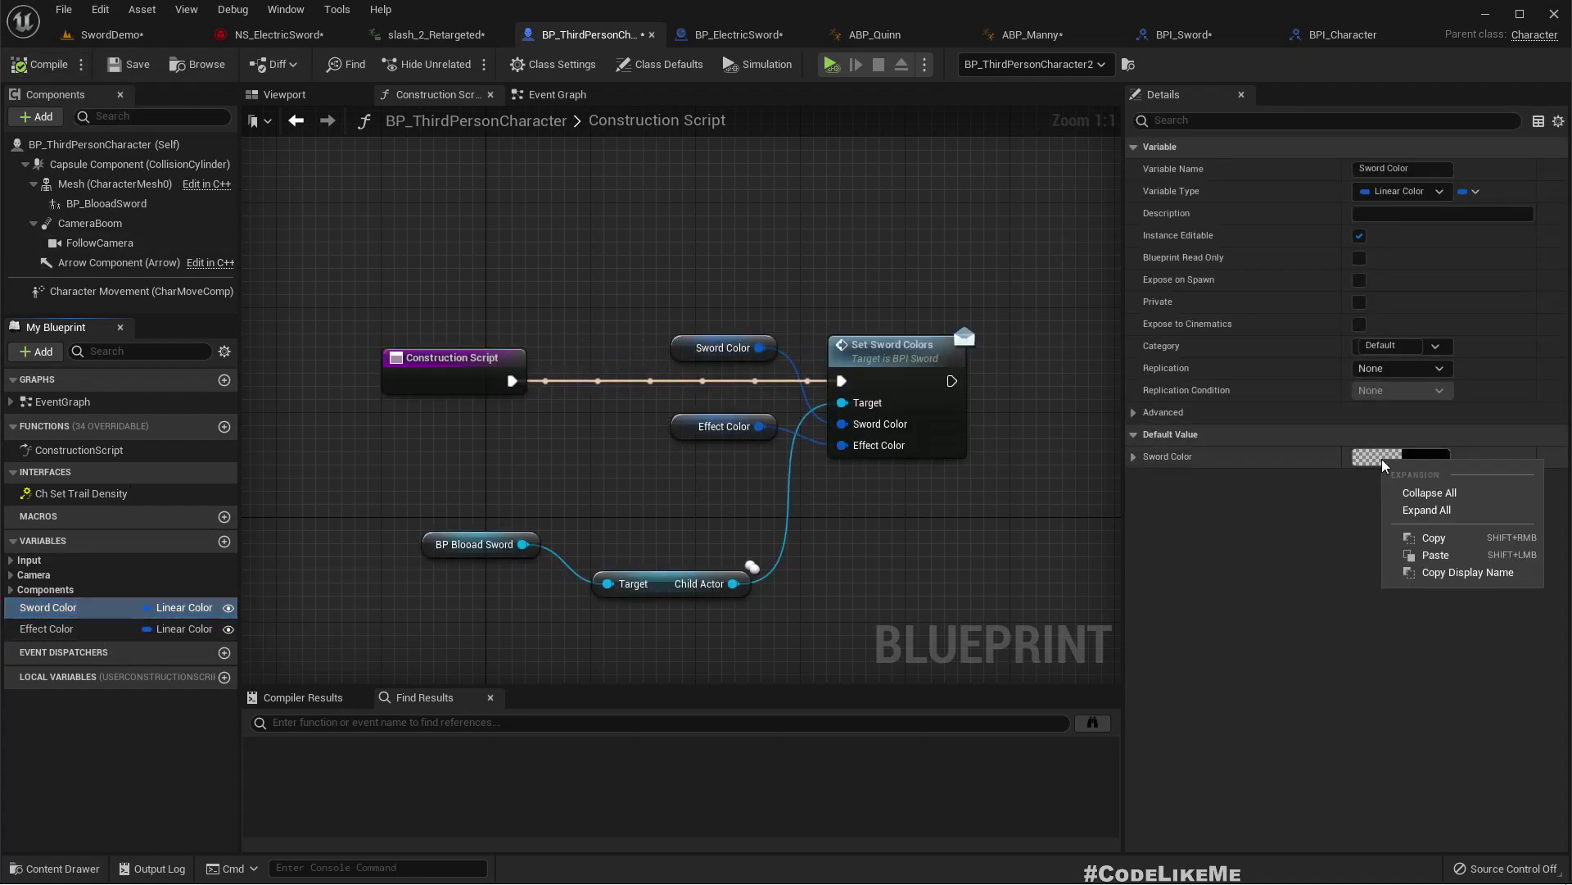
left_click(1433, 558)
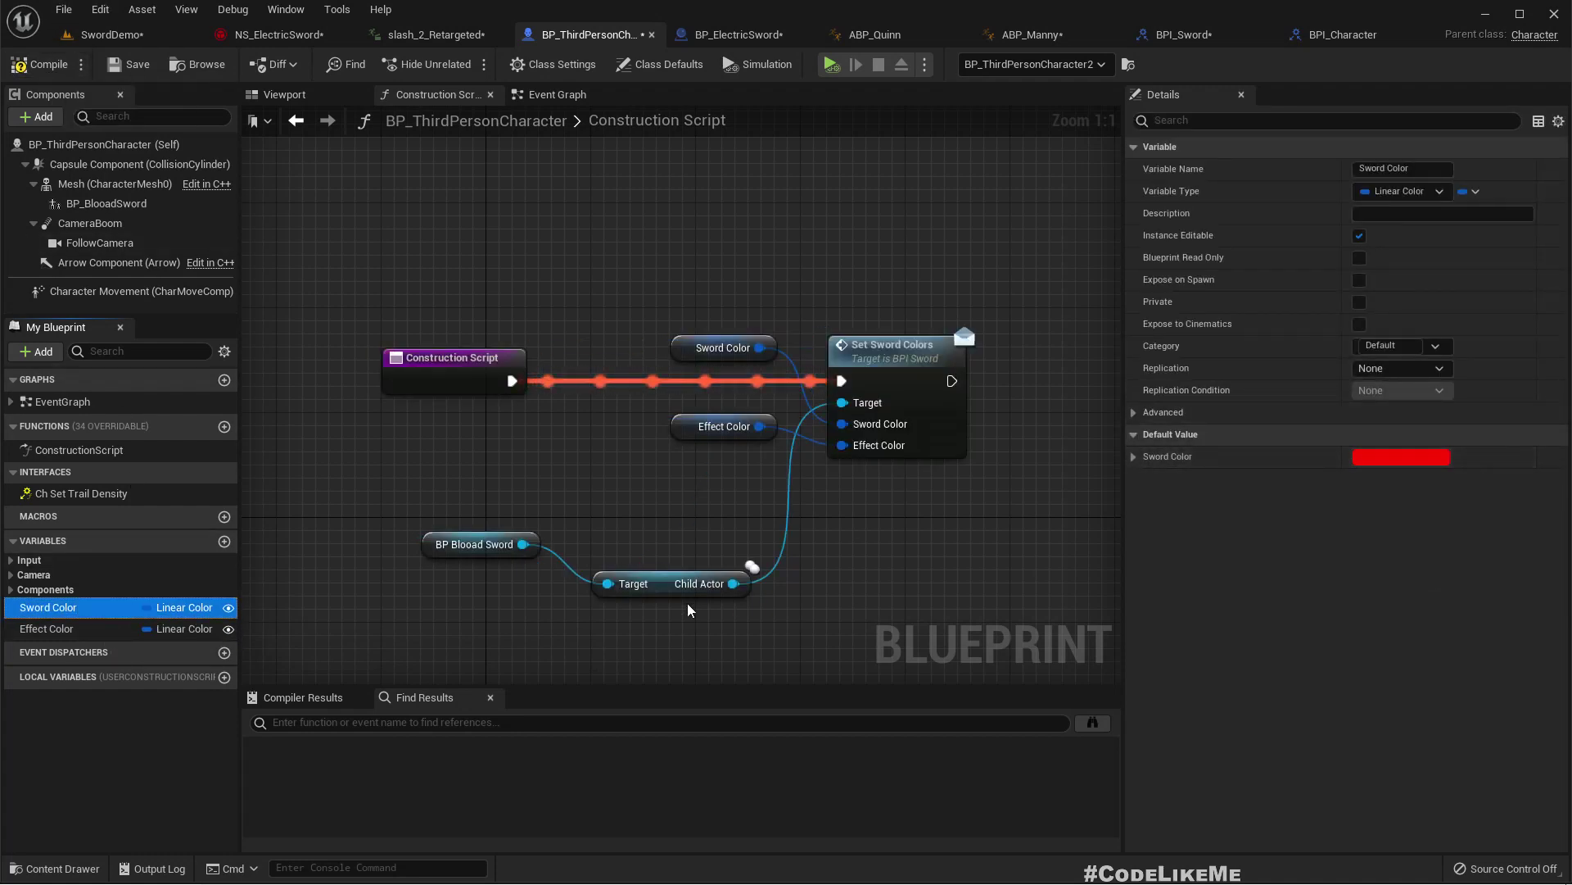
left_click(155, 628)
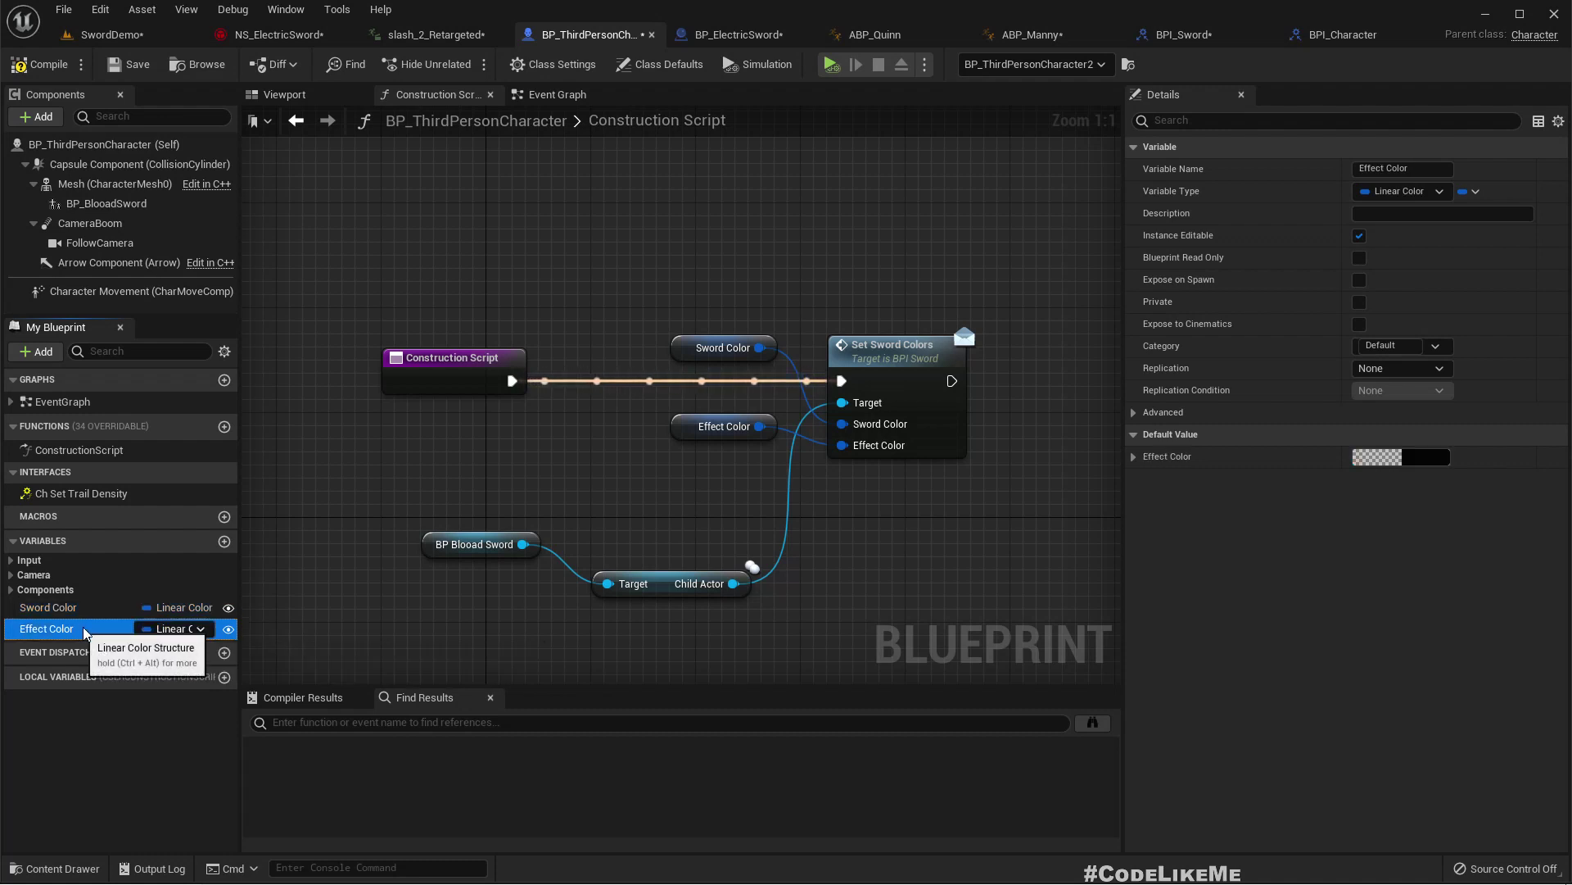
right_click(1380, 457)
left_click(1429, 550)
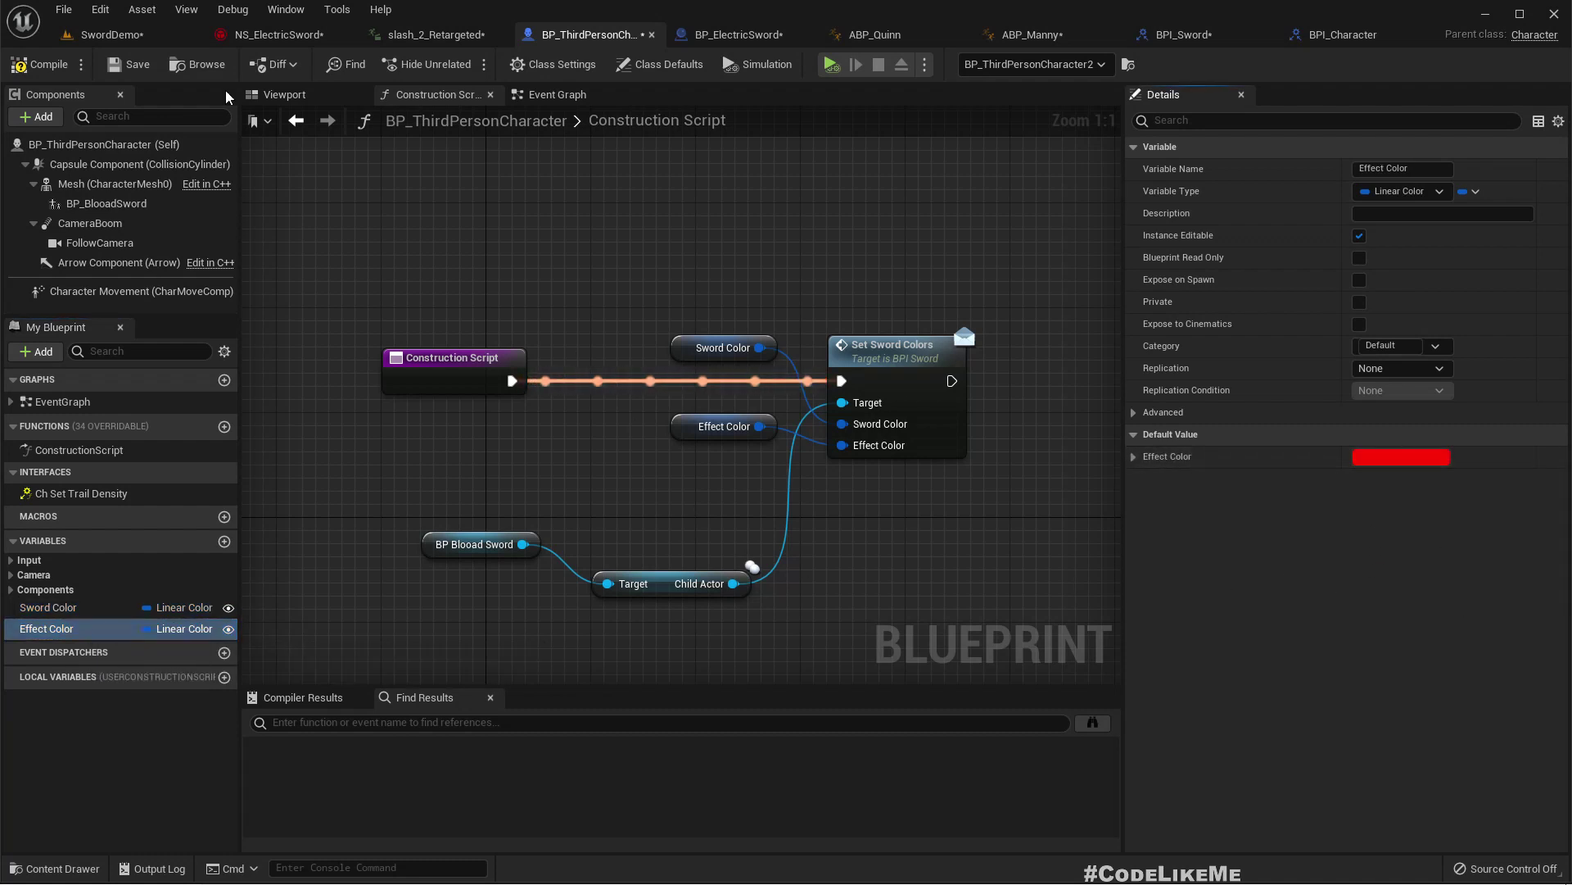
In the SwordDemo level, select the BP_ThirdPersonCharacter2 actor and save all modified assets
left_click(115, 43)
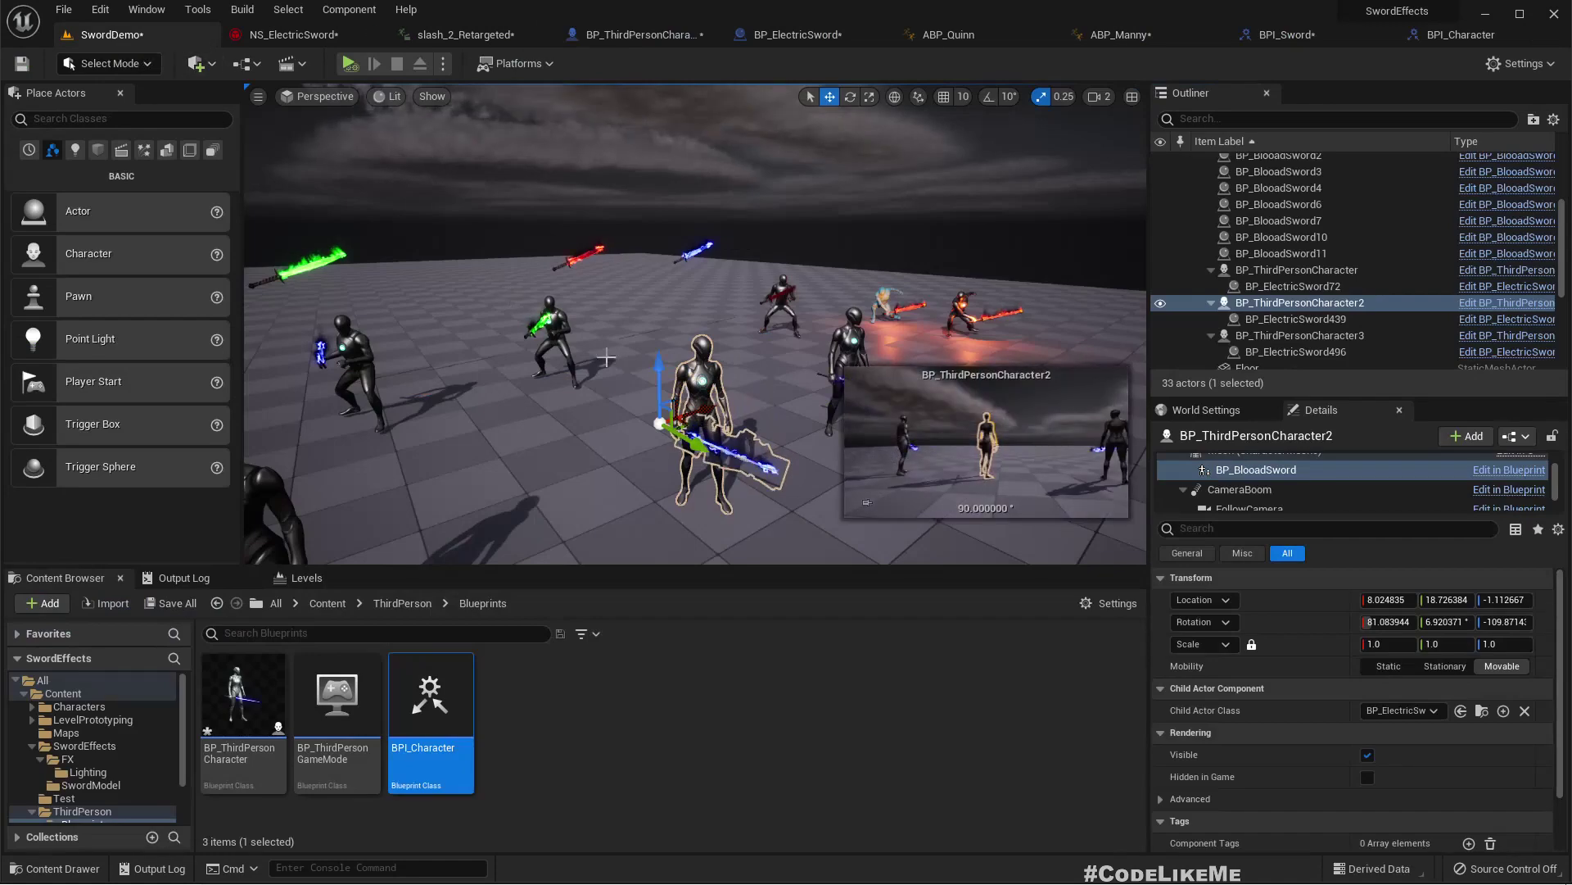
right_click_drag(690, 327, 690, 326)
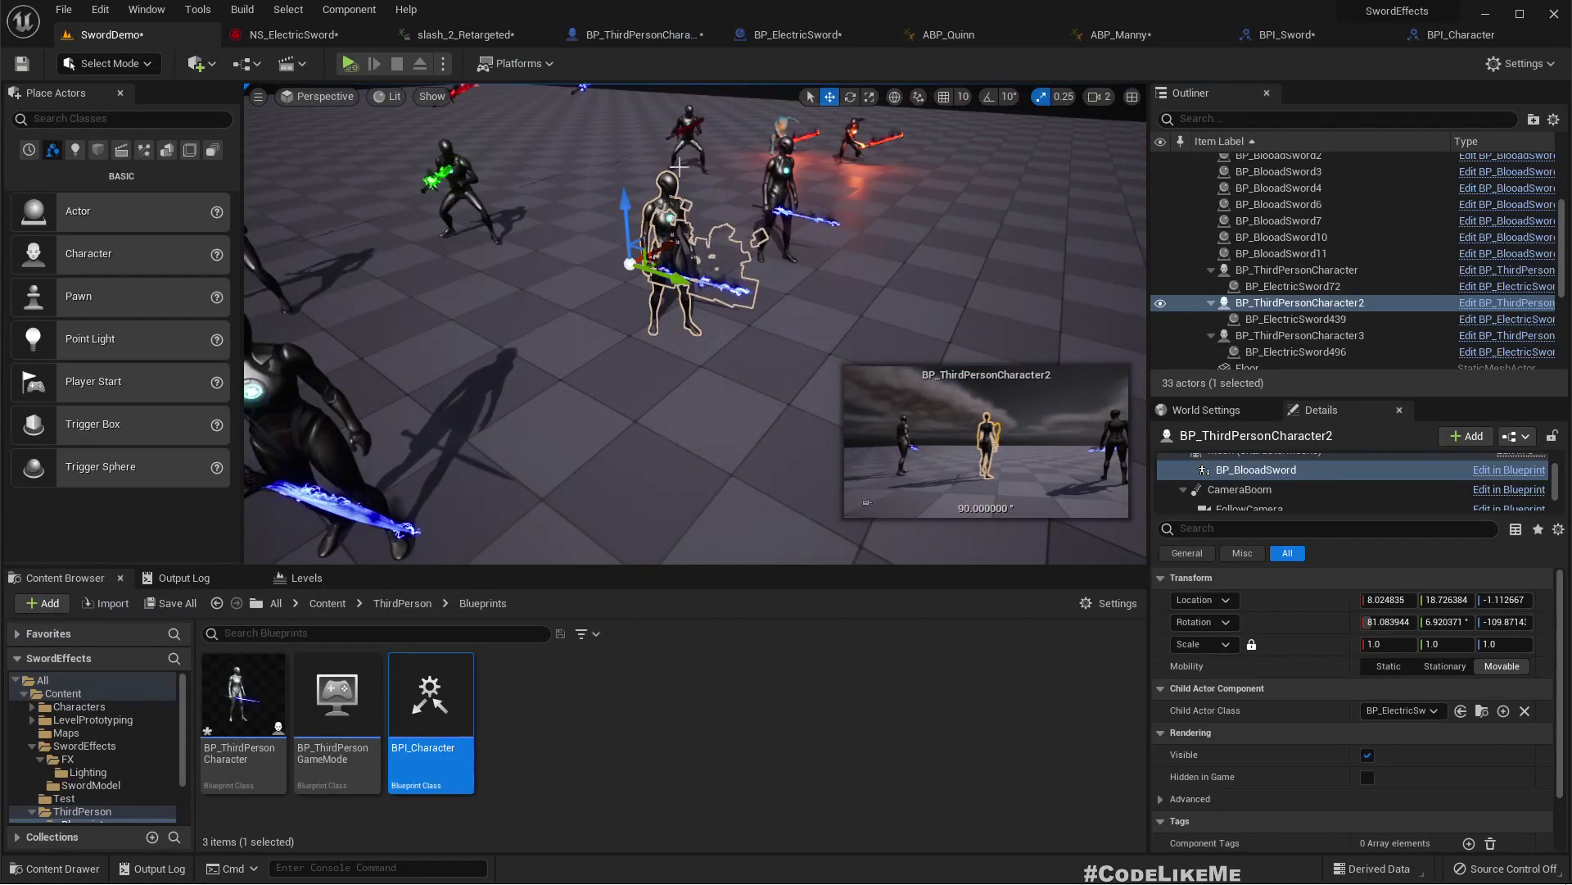
left_click(680, 279)
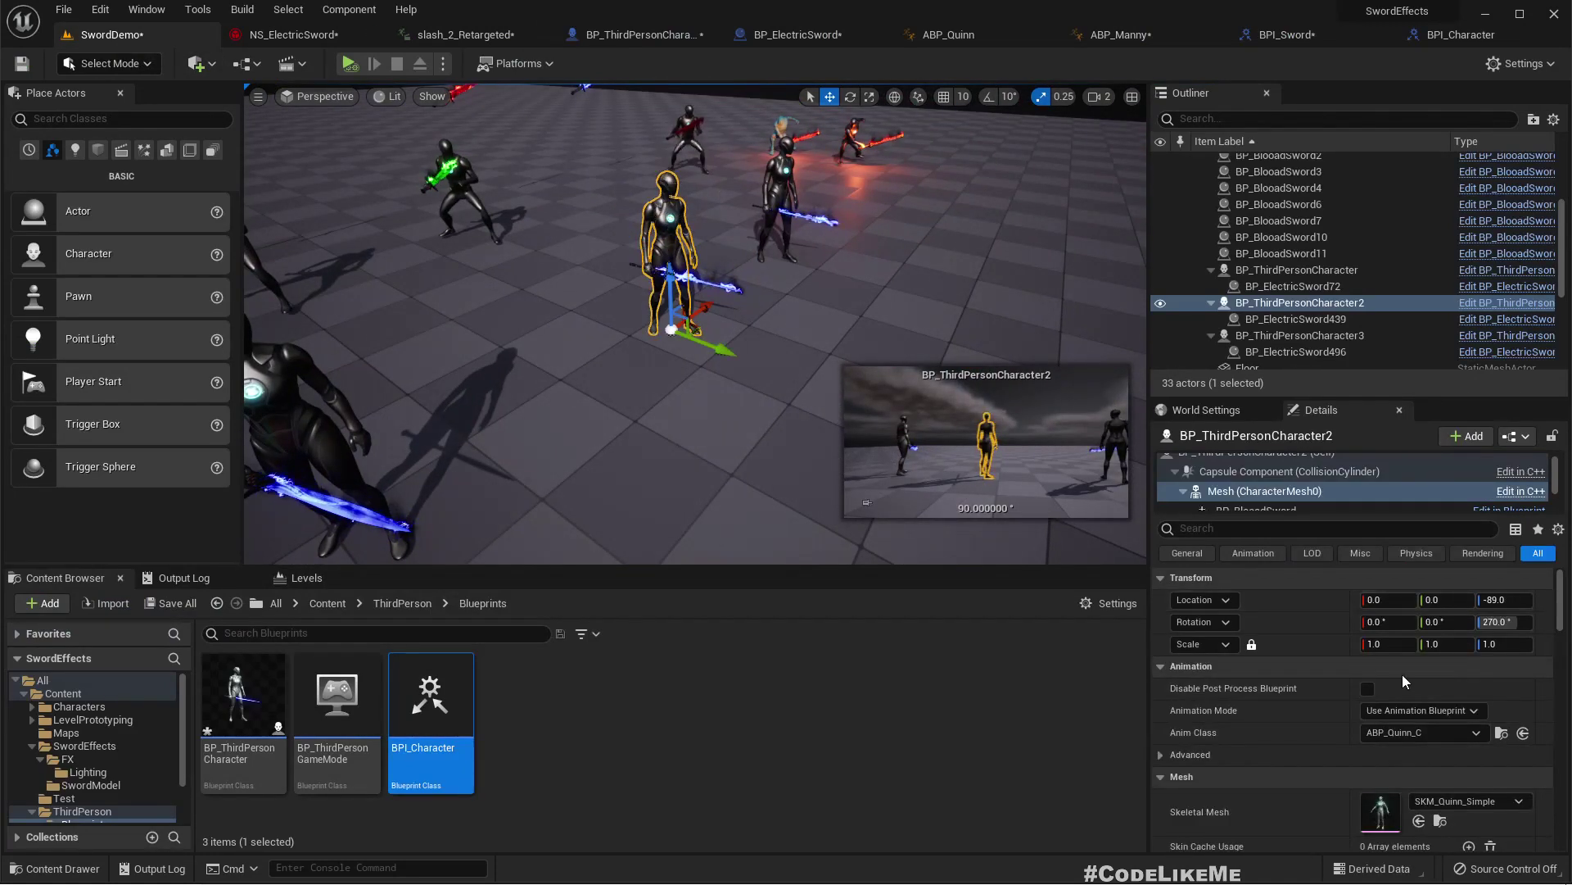
scroll(1407, 677, "down", 5)
scroll(1408, 676, "down", 10)
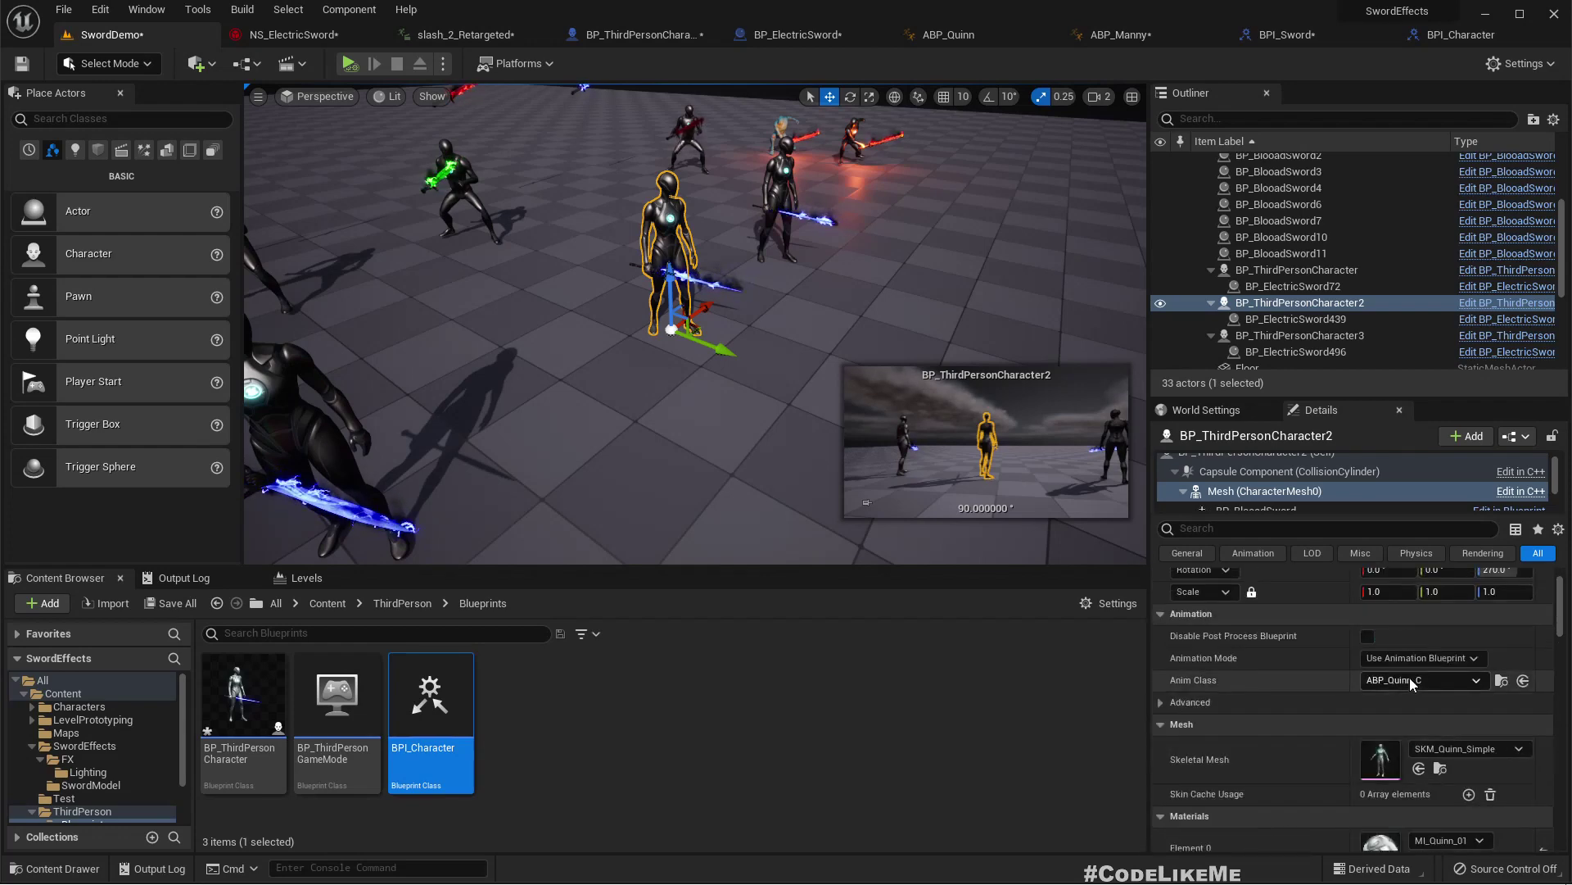
scroll(1410, 676, "up", 15)
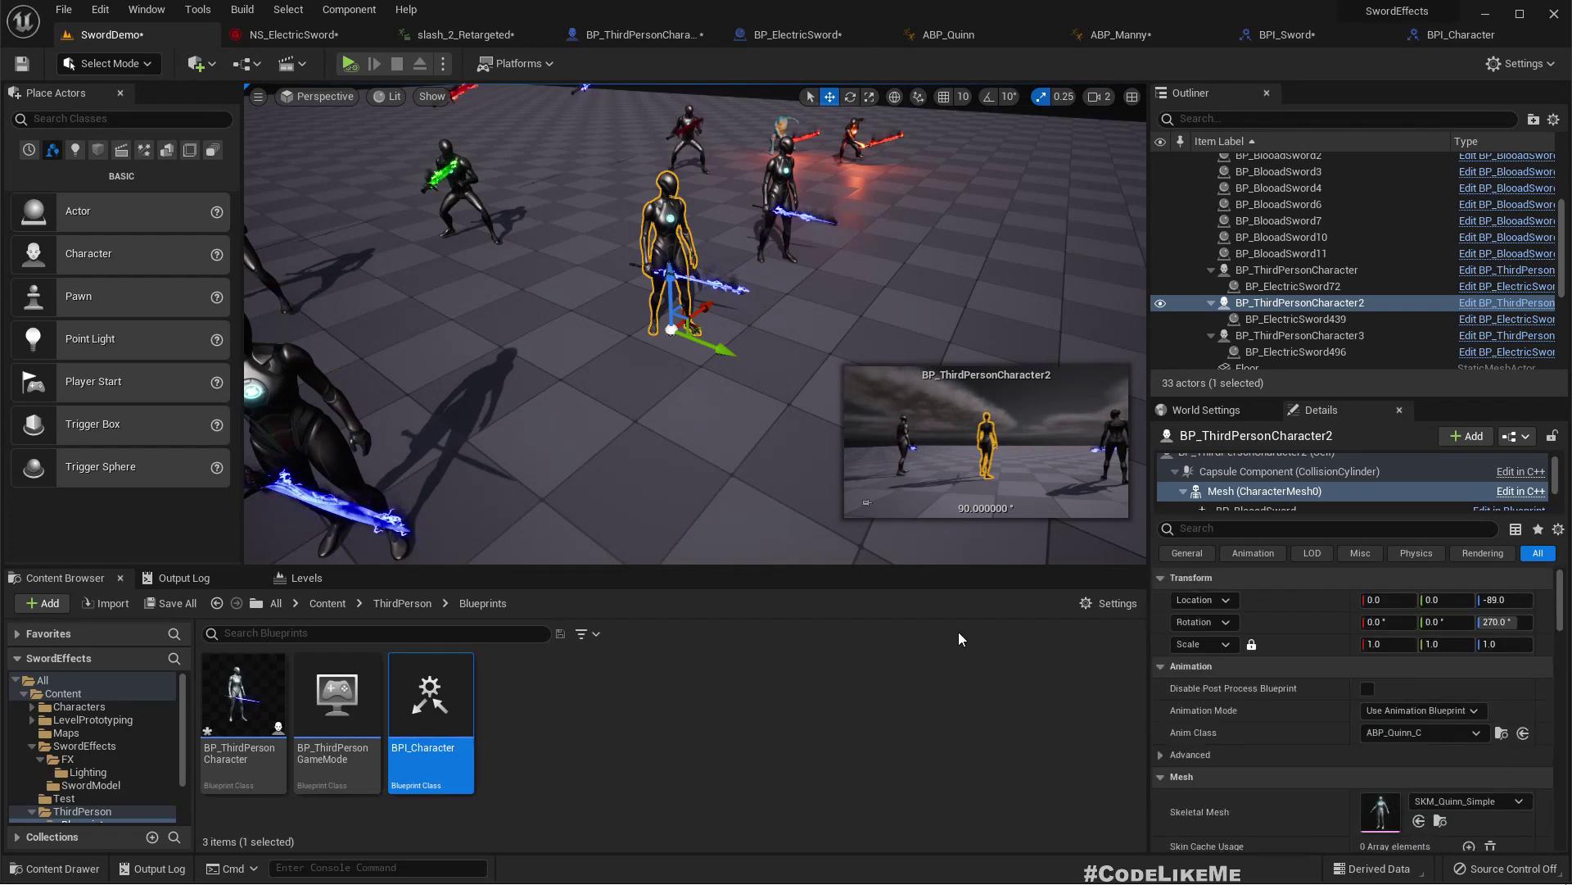
left_click(1297, 302)
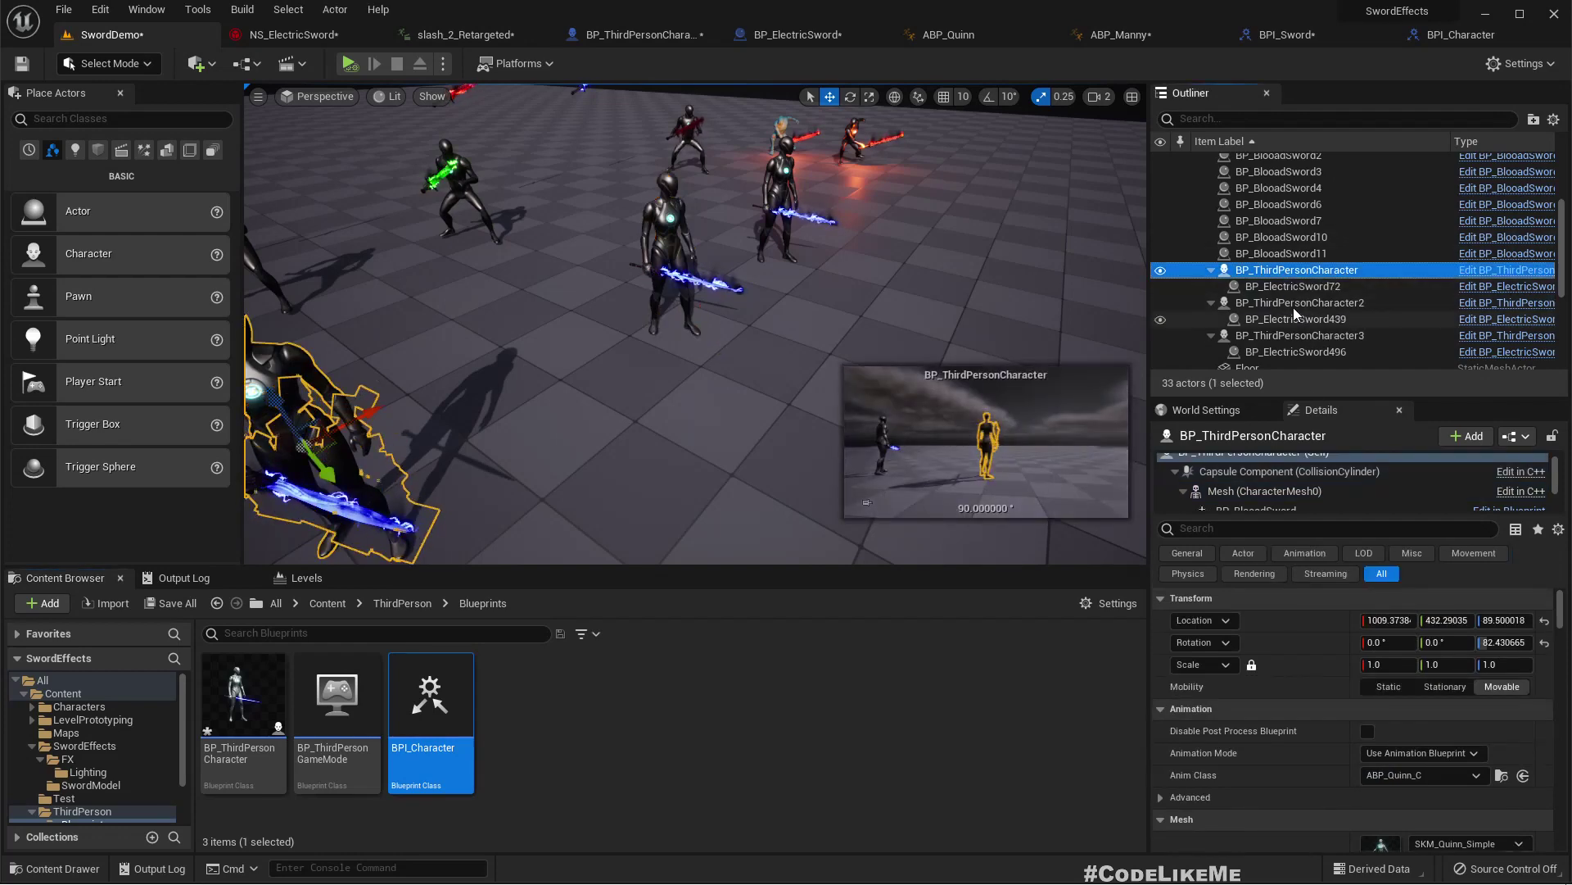
key("ctrl+shift+s")
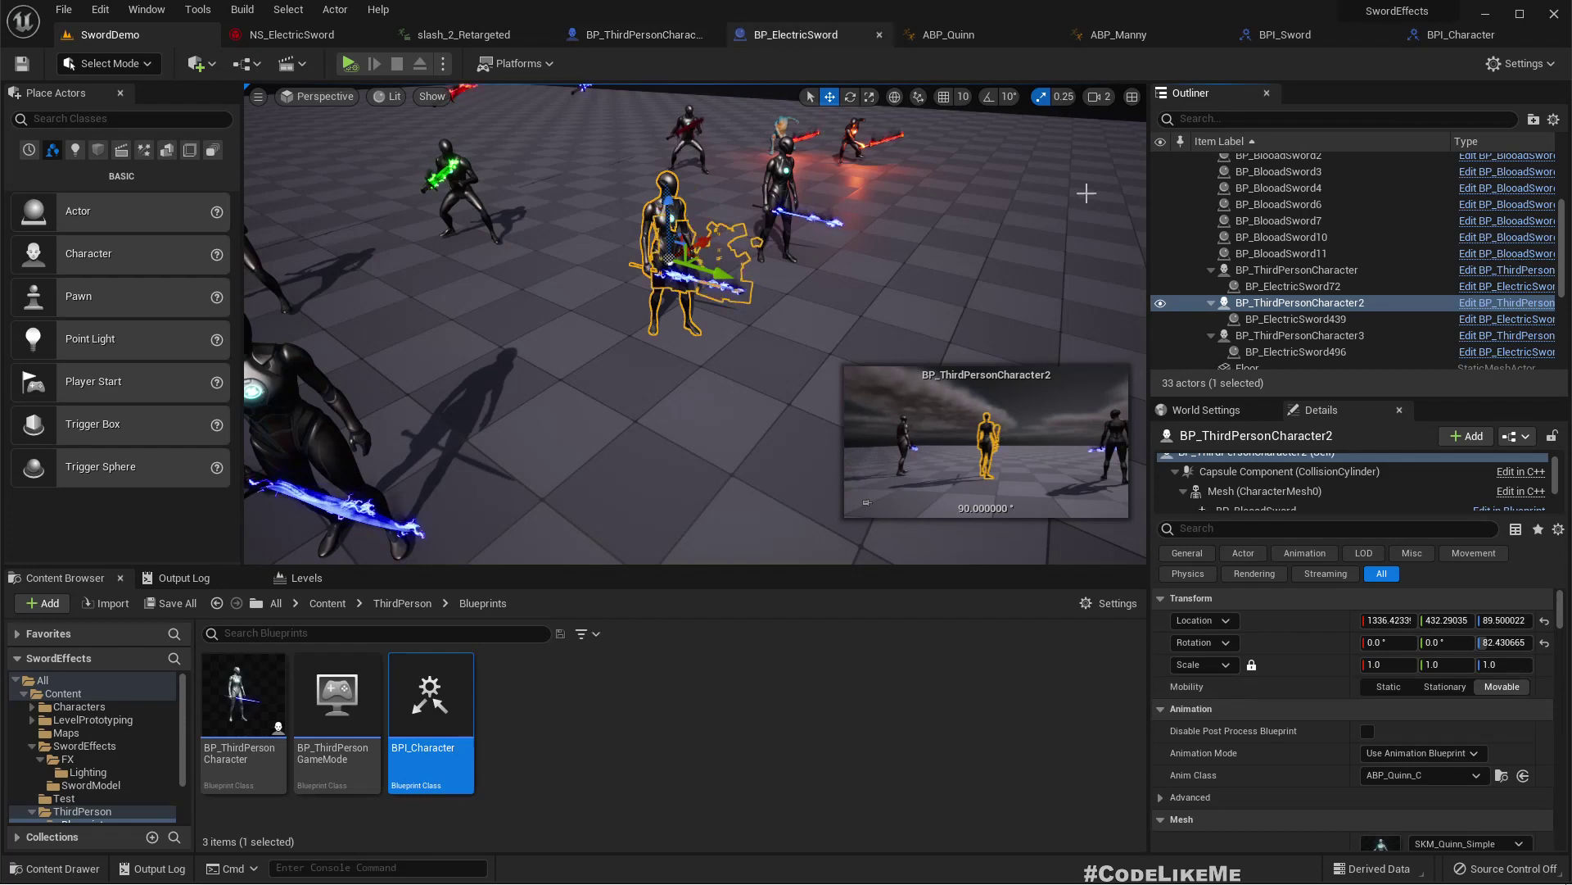
Check BP_ThirdPersonCharacter2's Sword Color and Effect Color properties and inspect the characters' swords in the level
scroll(1425, 750, "down", 8)
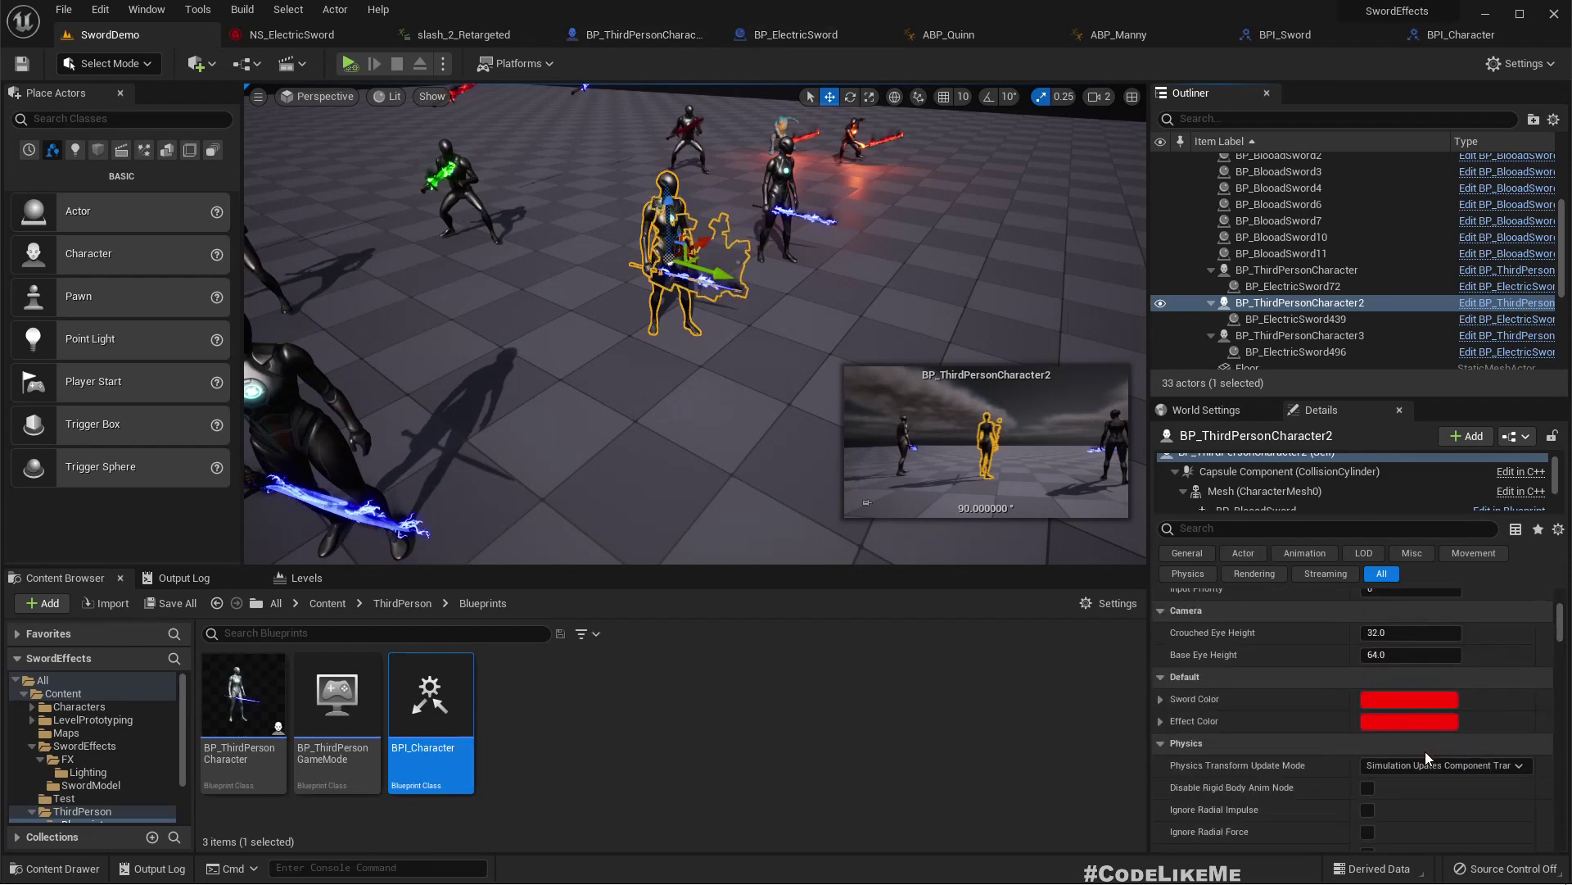
key("w")
right_click_drag(617, 341, 647, 288)
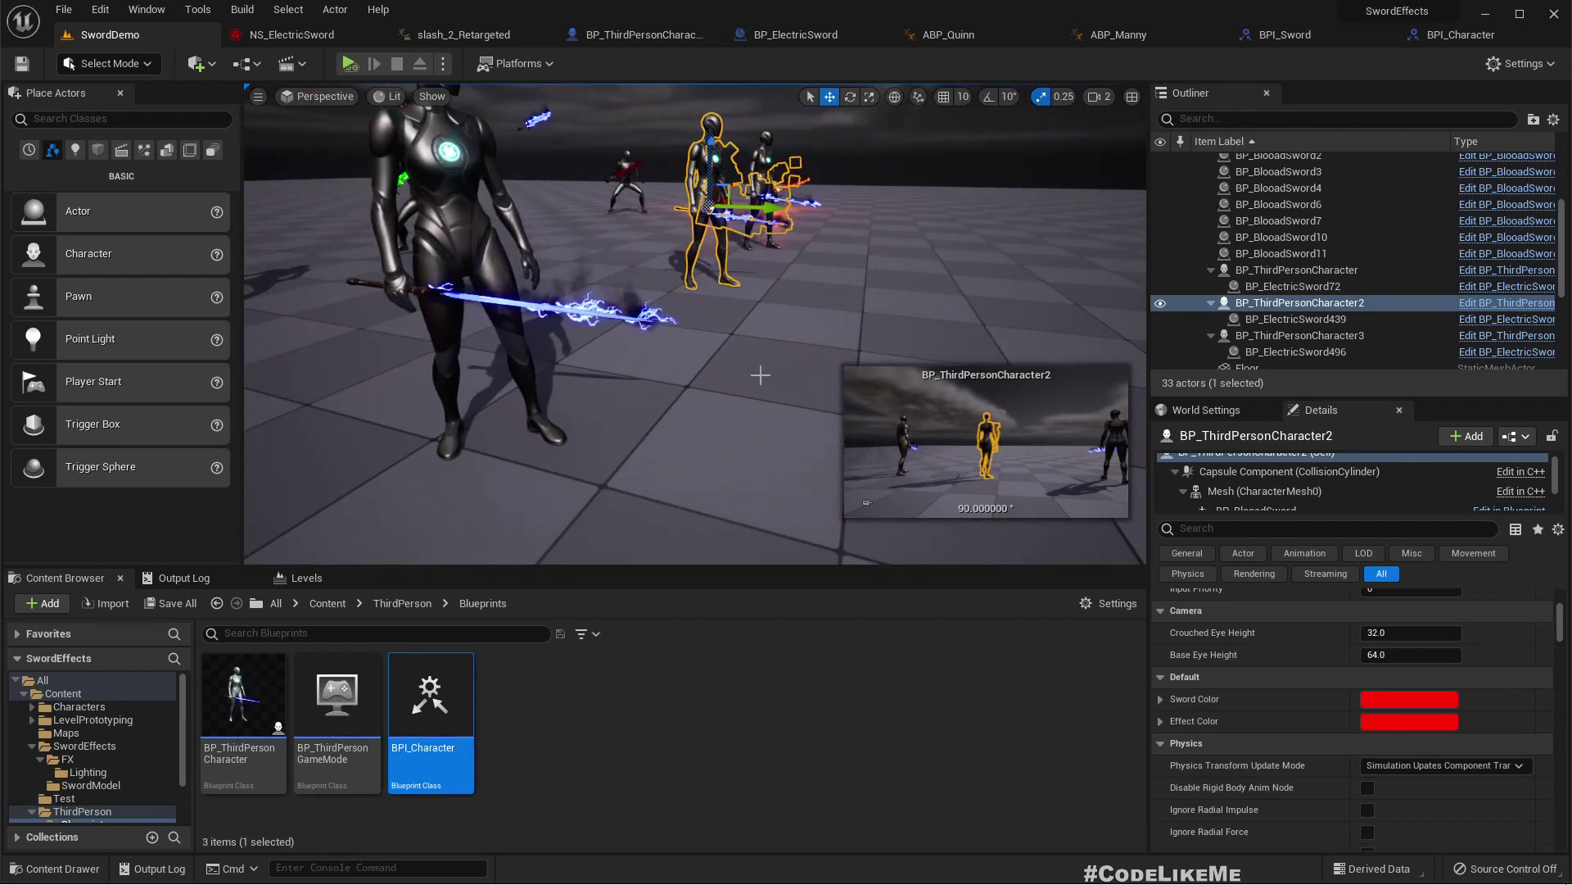
Review the Set Sword Colors event in BP_ElectricSword and its call in BP_ThirdPersonCharacter's Construction Script
left_click(776, 35)
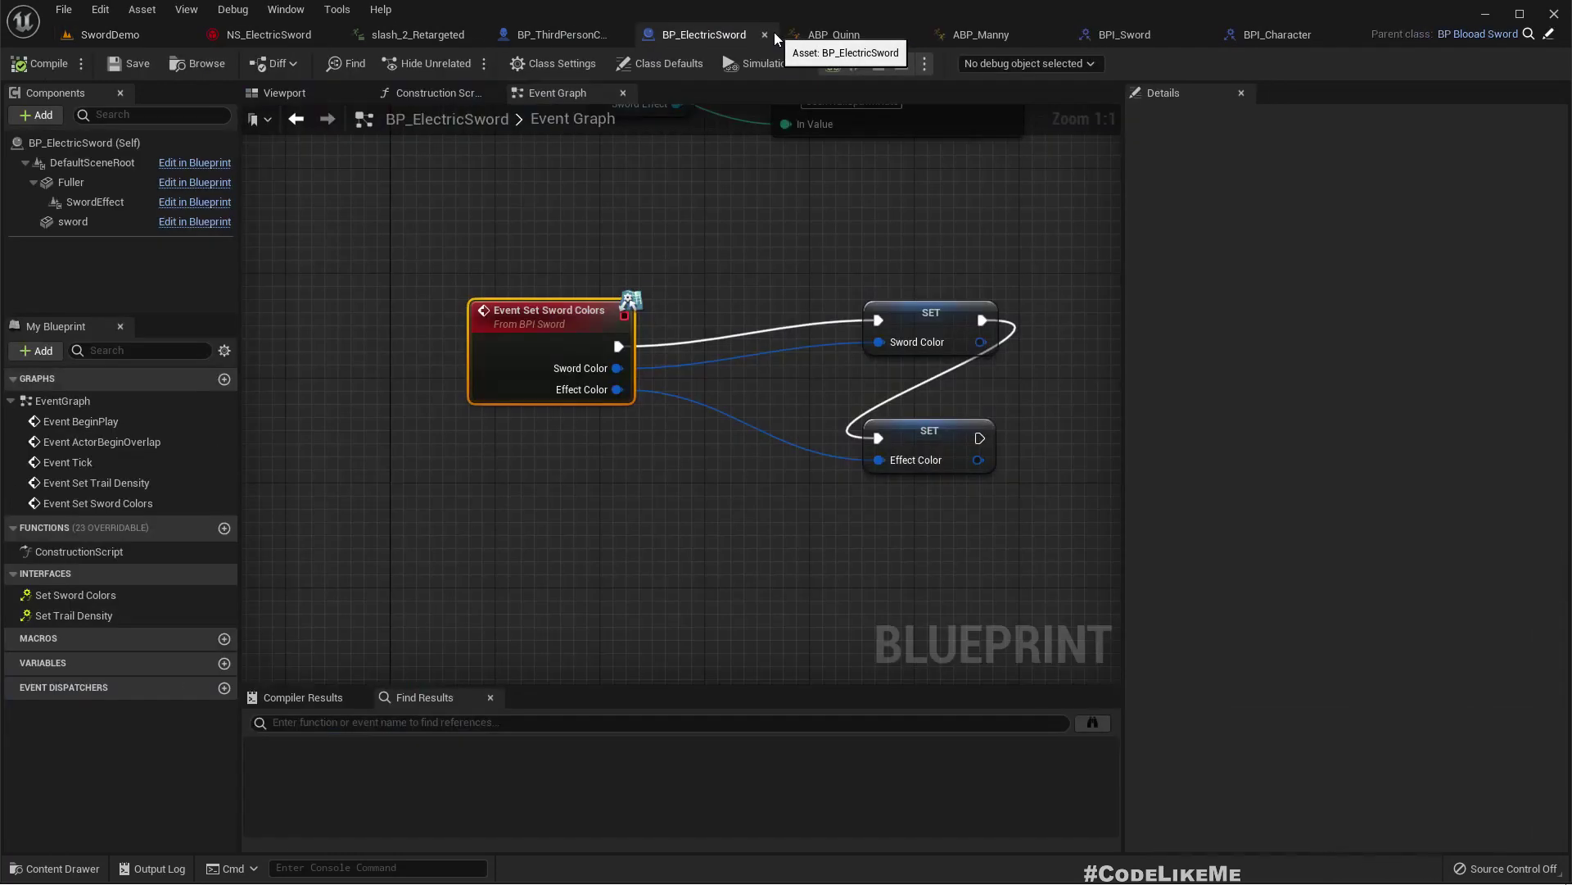
left_click(552, 41)
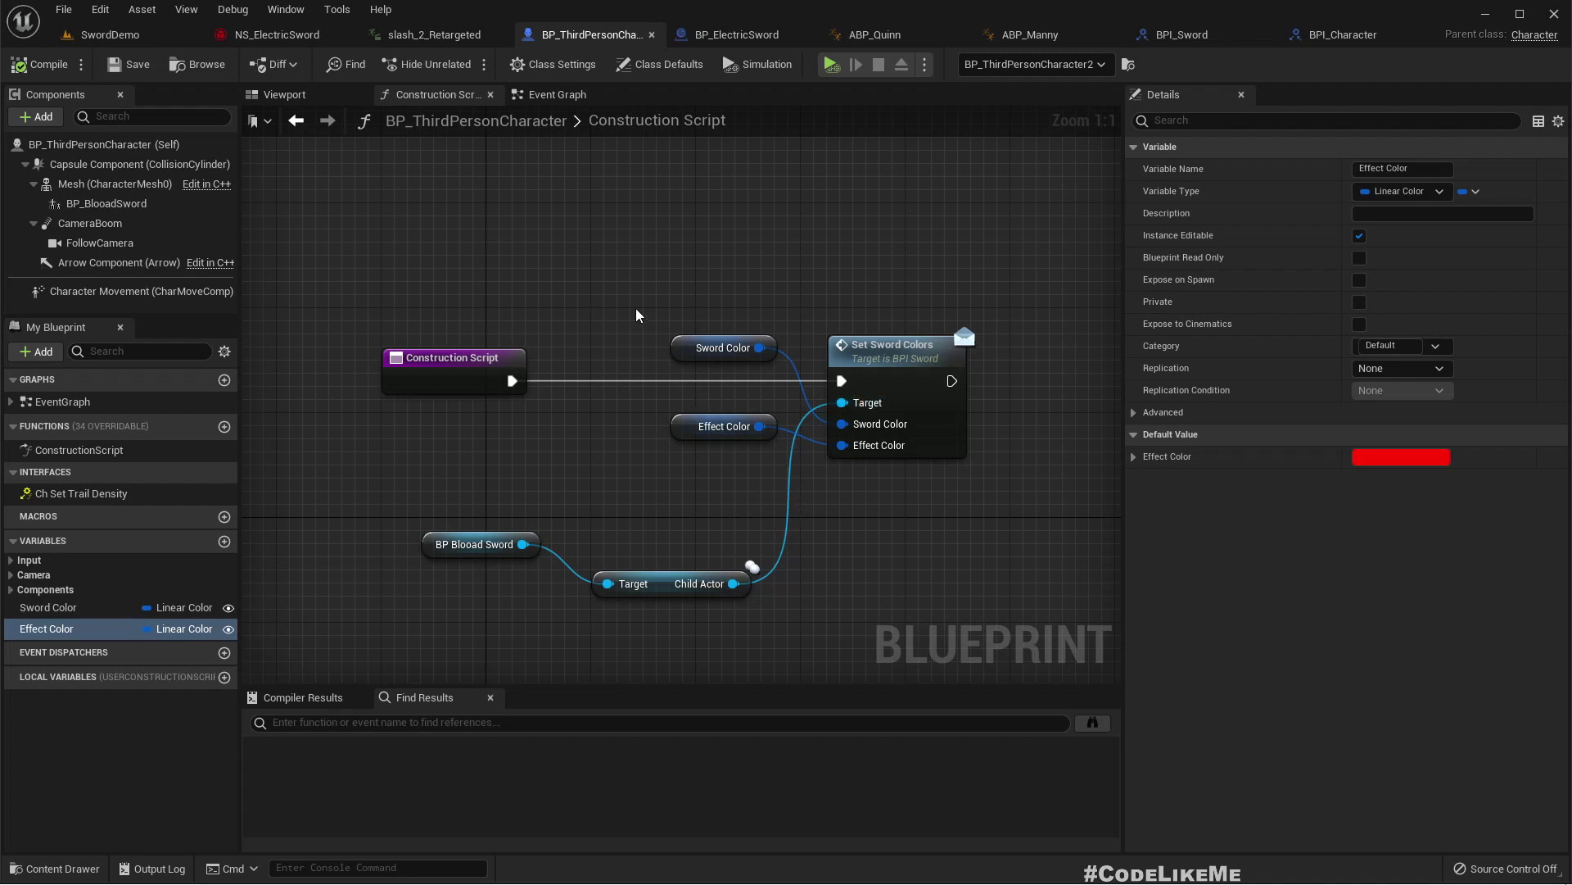
left_click_drag(658, 482, 912, 605)
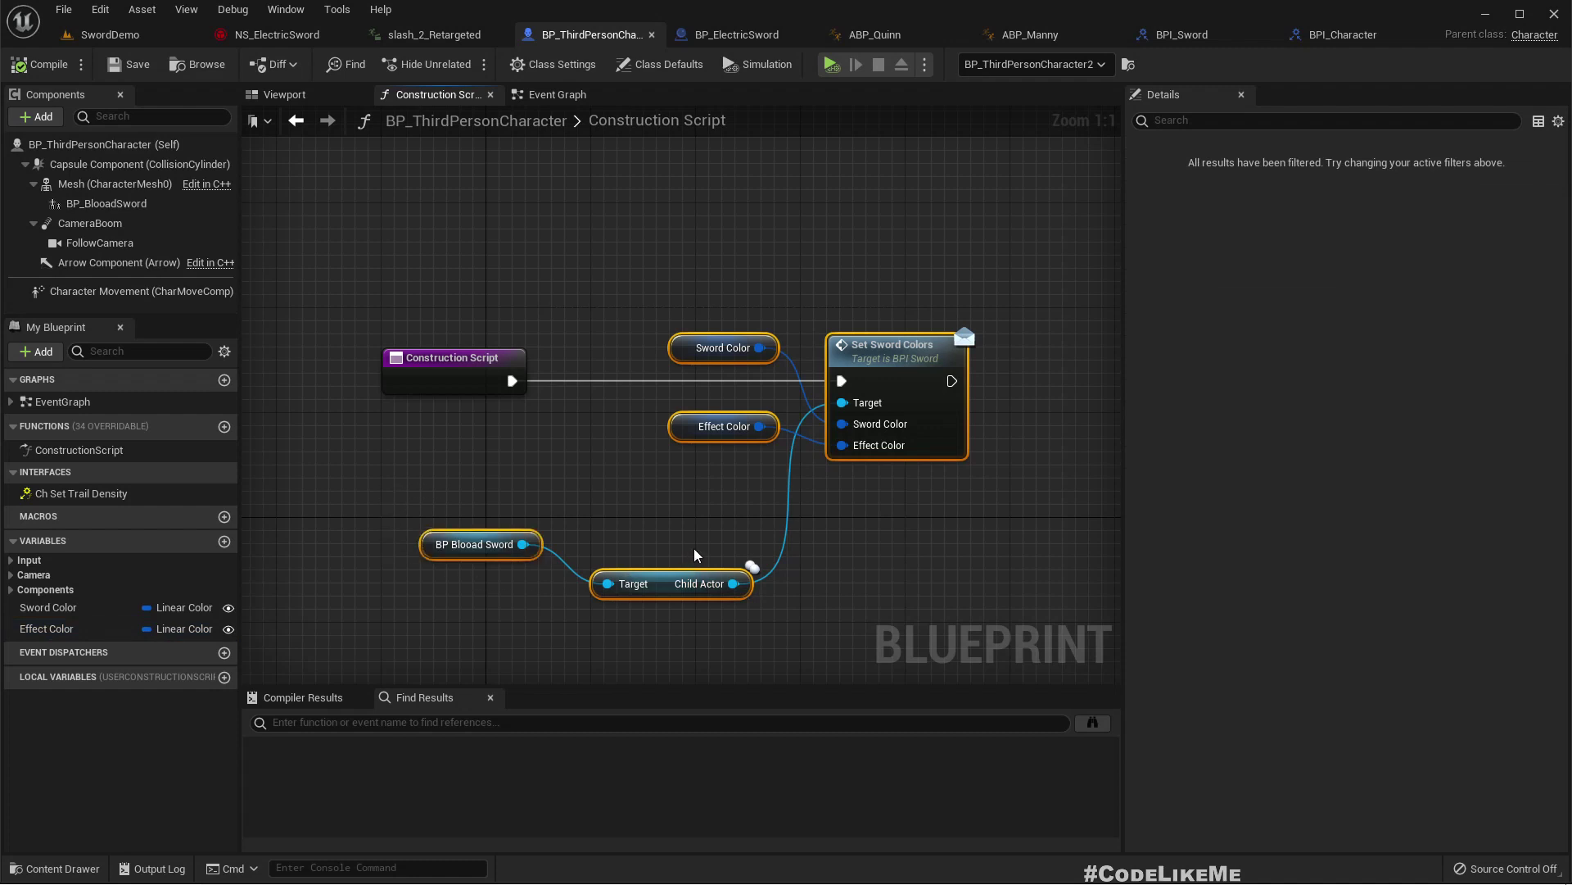
left_click(134, 212)
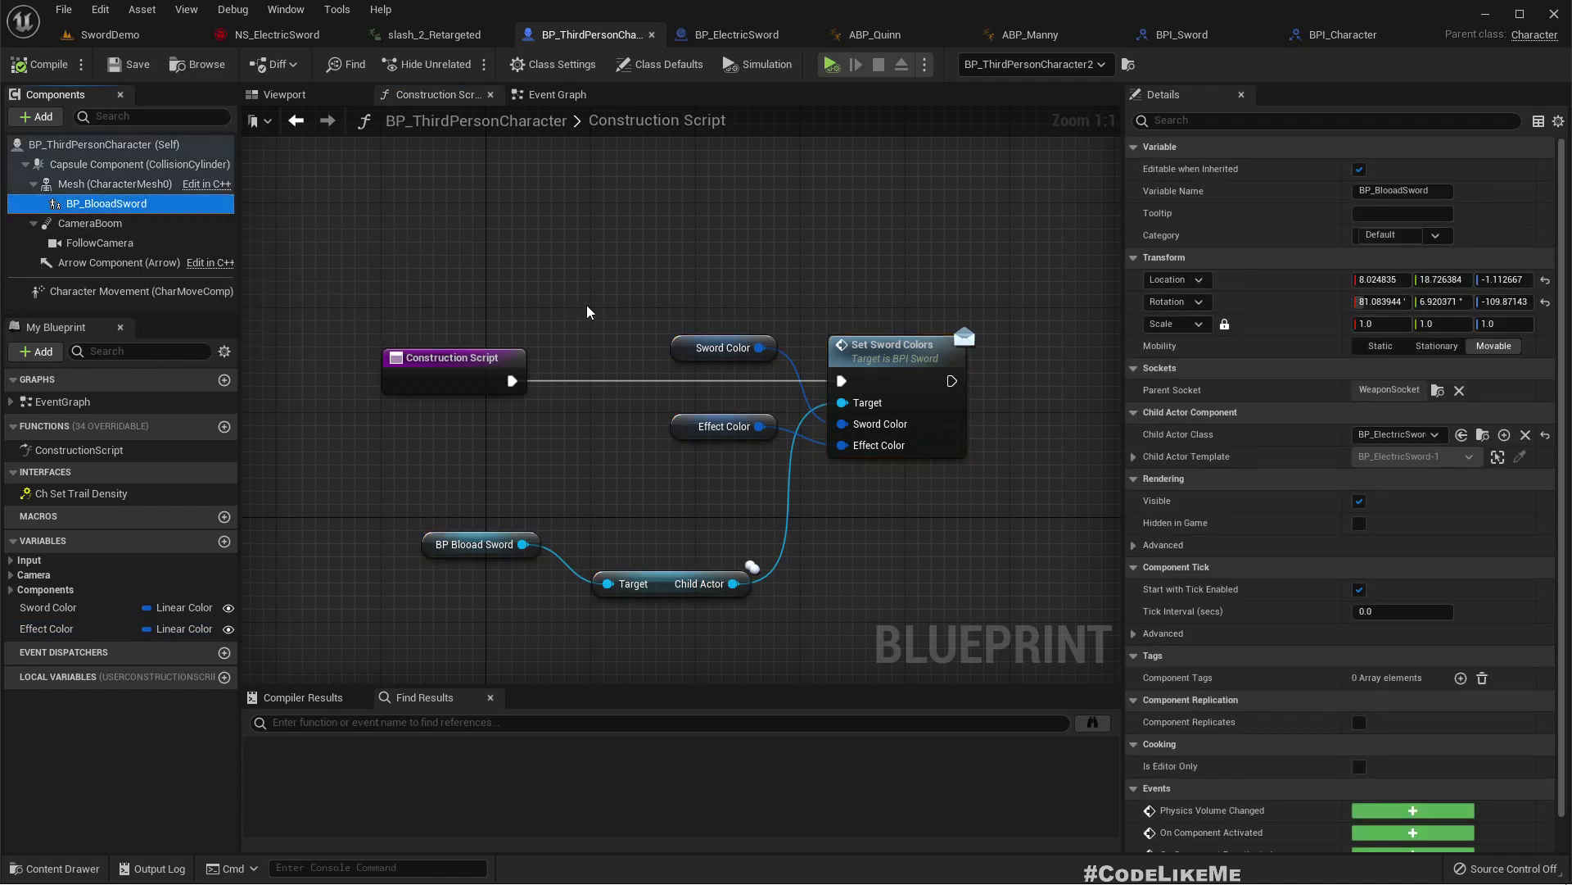
left_click_drag(587, 312, 971, 610)
Rename the character's BP_BlooadSword component to BP_BloodSword
left_click(104, 211)
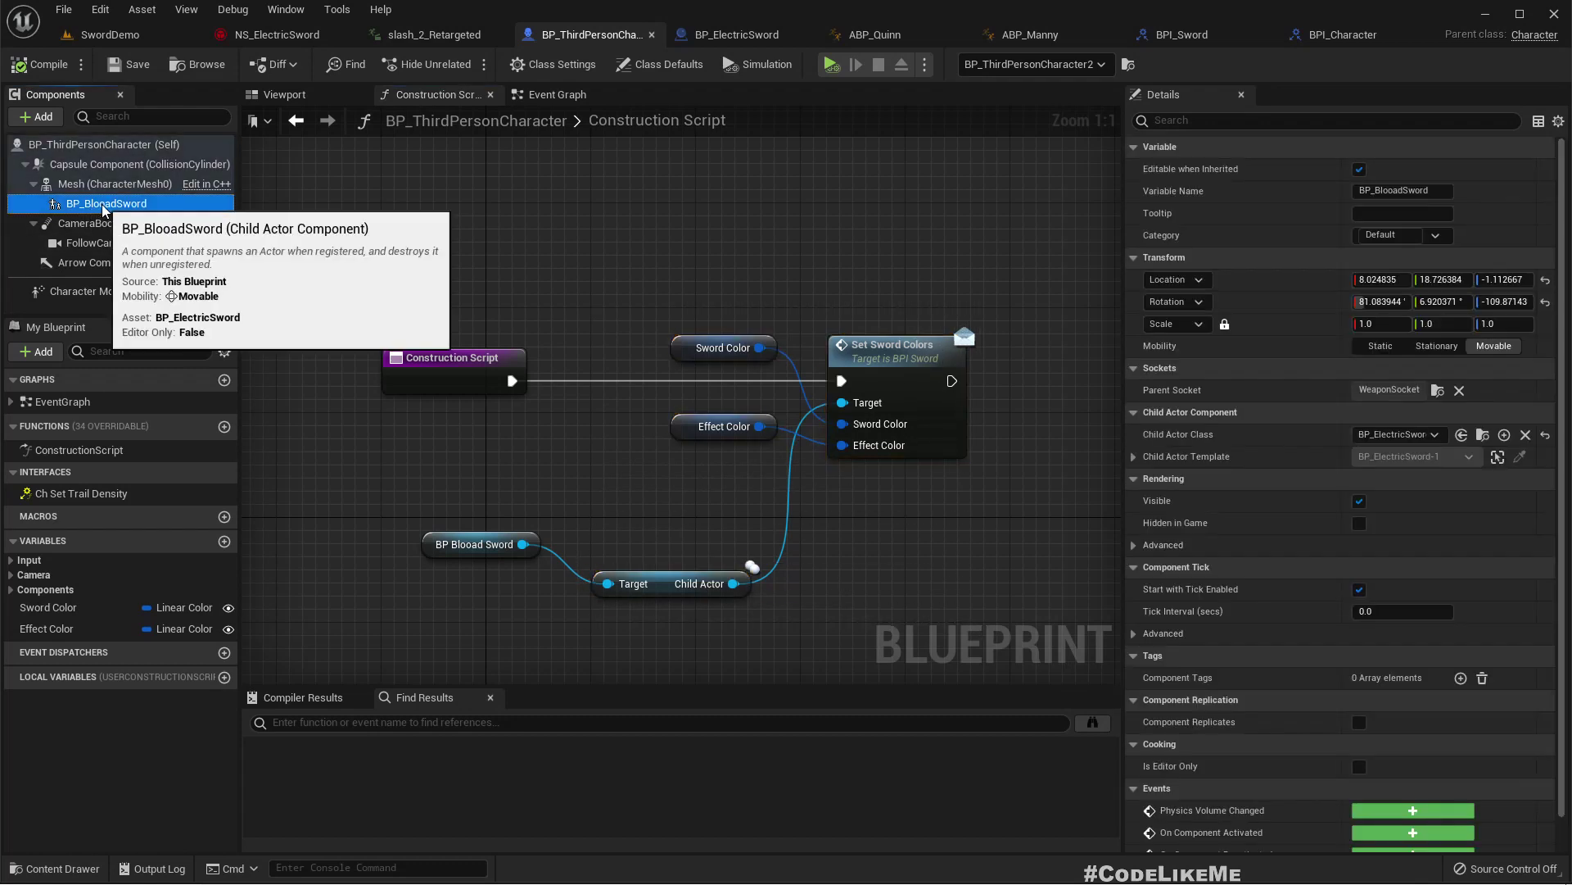
key("F2")
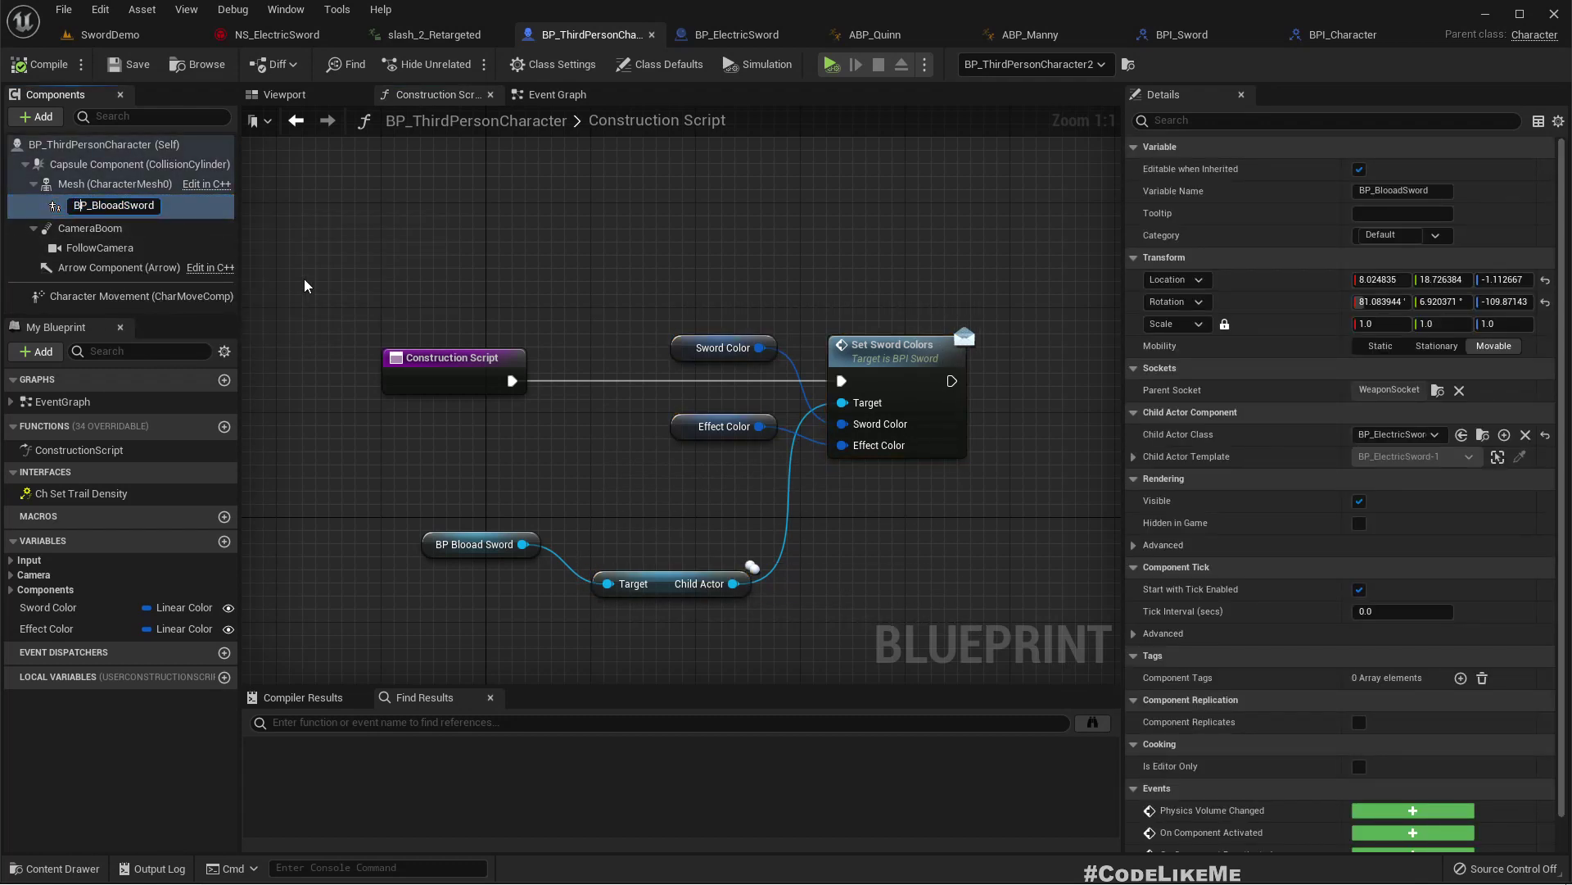
key("Return")
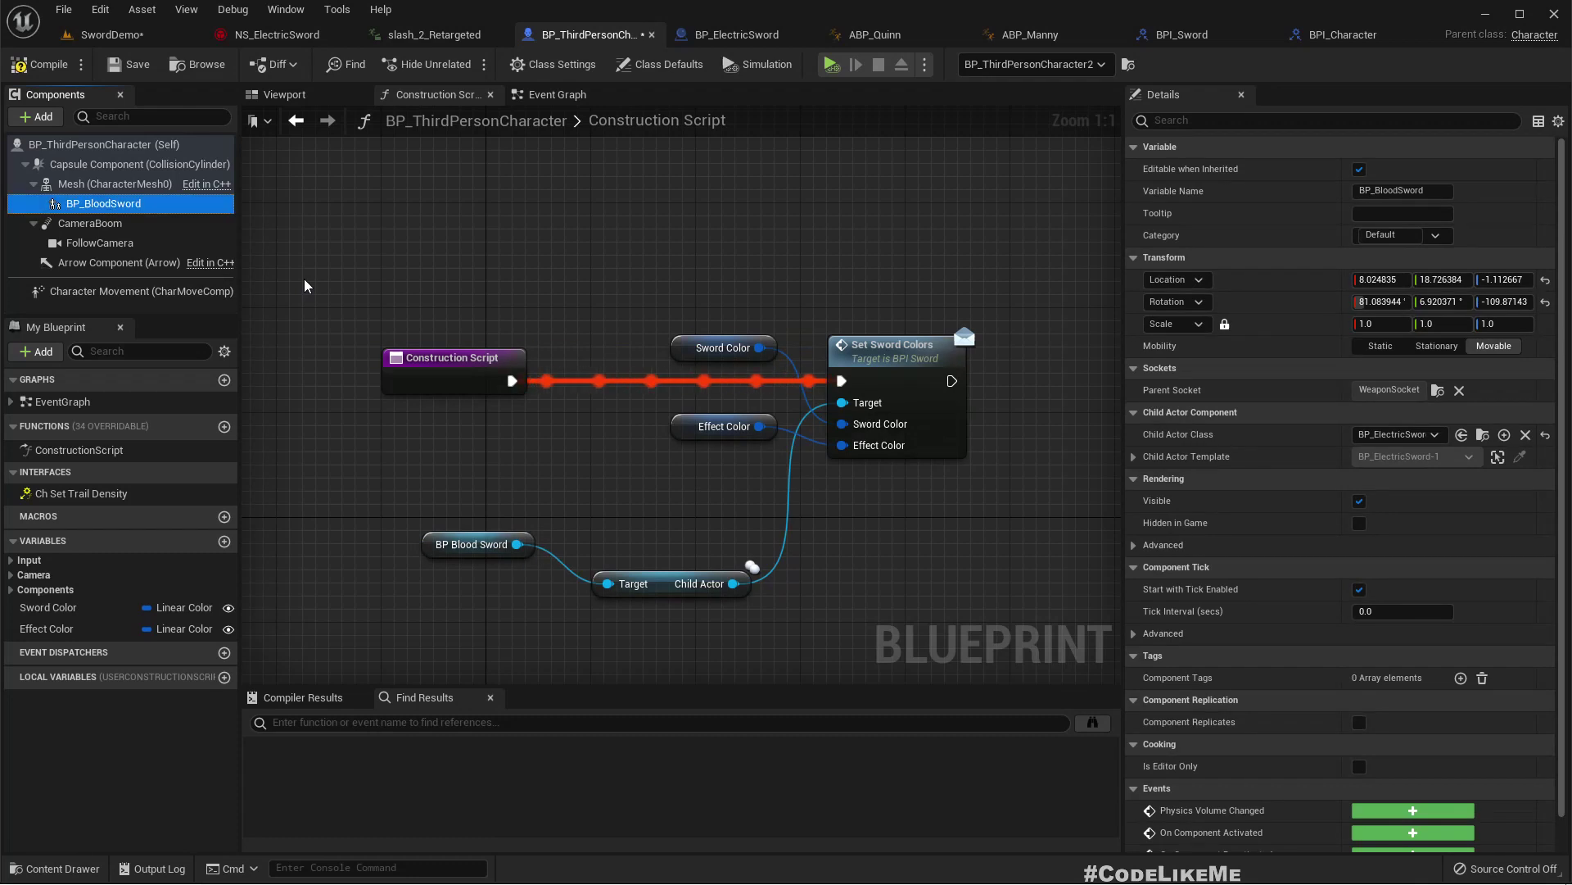
Move the Construction Script entry node farther from the Set Sword Colors node group, select that group, and compile
left_click_drag(526, 272, 891, 606)
left_click(565, 271)
left_click_drag(453, 376, 364, 363)
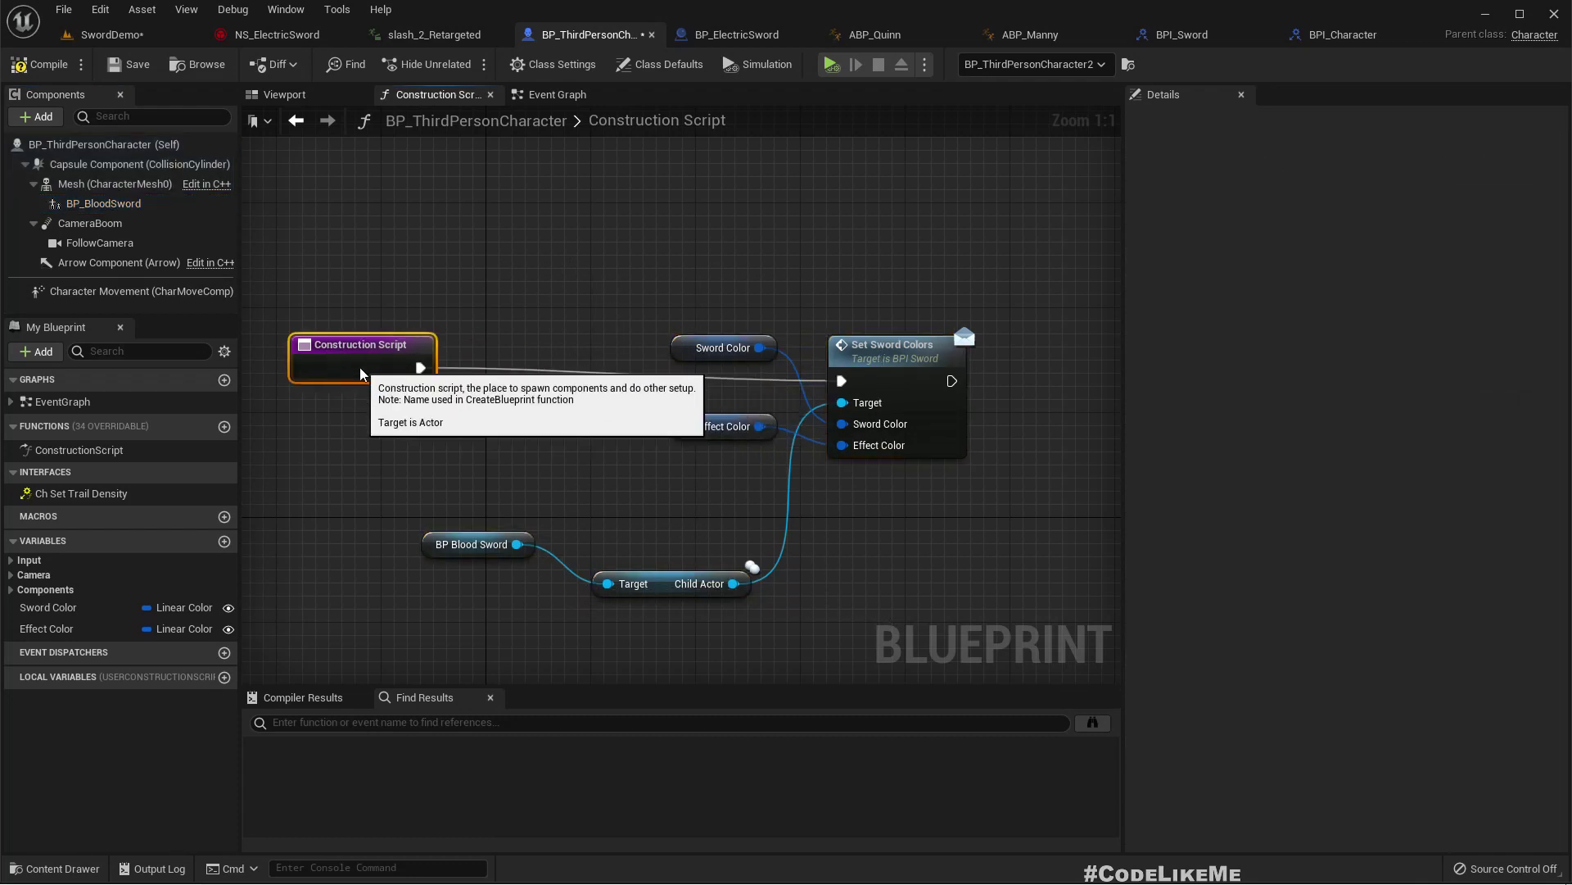
left_click(516, 372)
left_click_drag(492, 280, 914, 634)
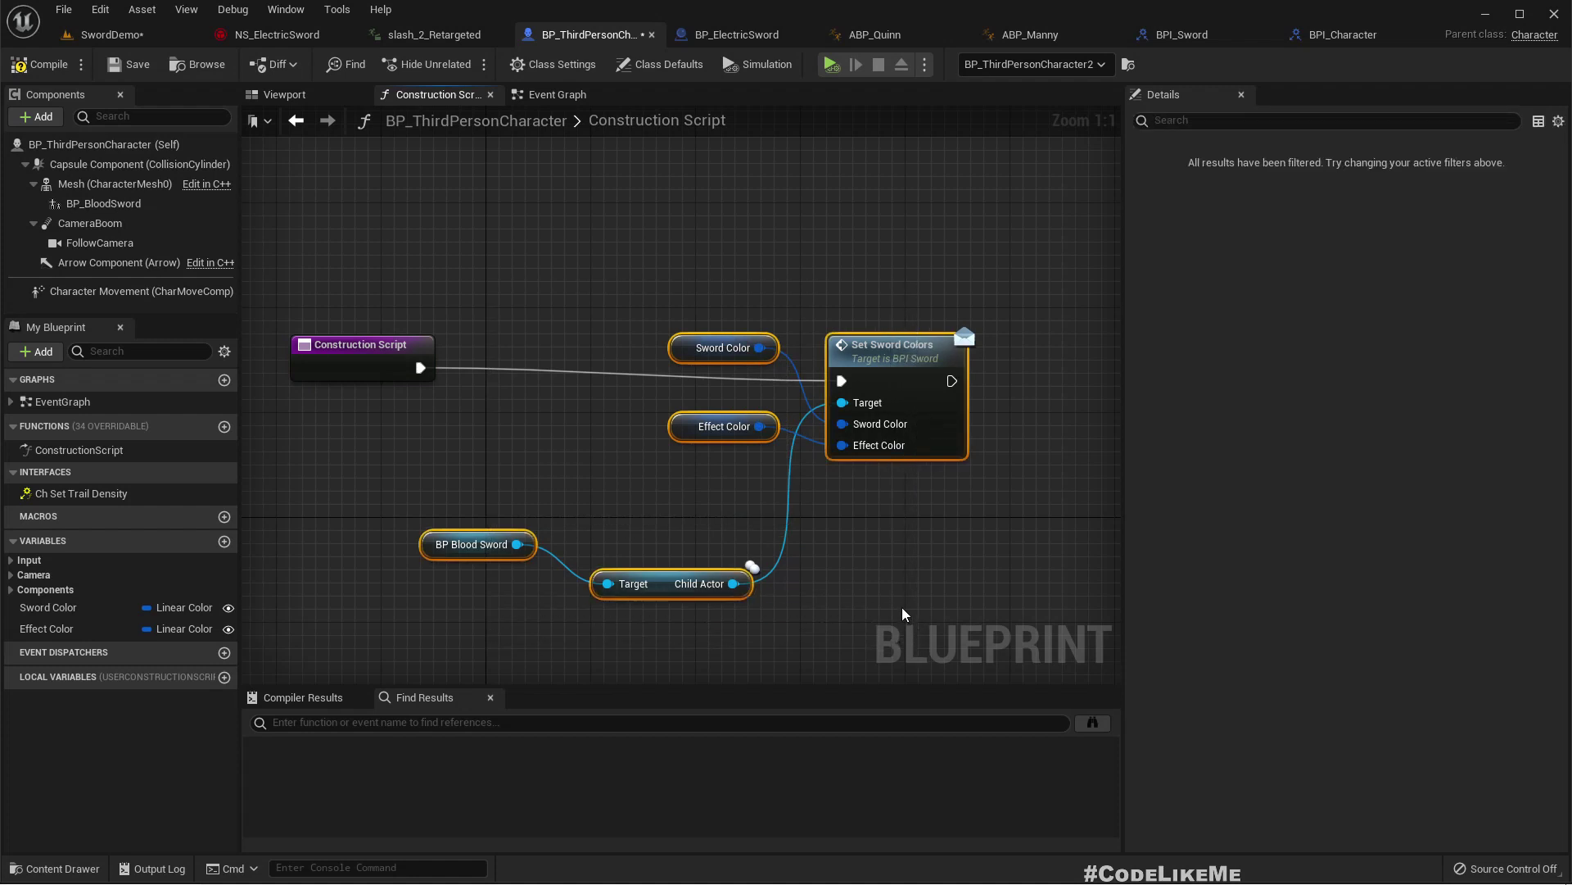
left_click(38, 64)
Review the SetSwordColors function in BPI_Sword, then BP_ElectricSword's interface events and its implemented interfaces
left_click(1192, 36)
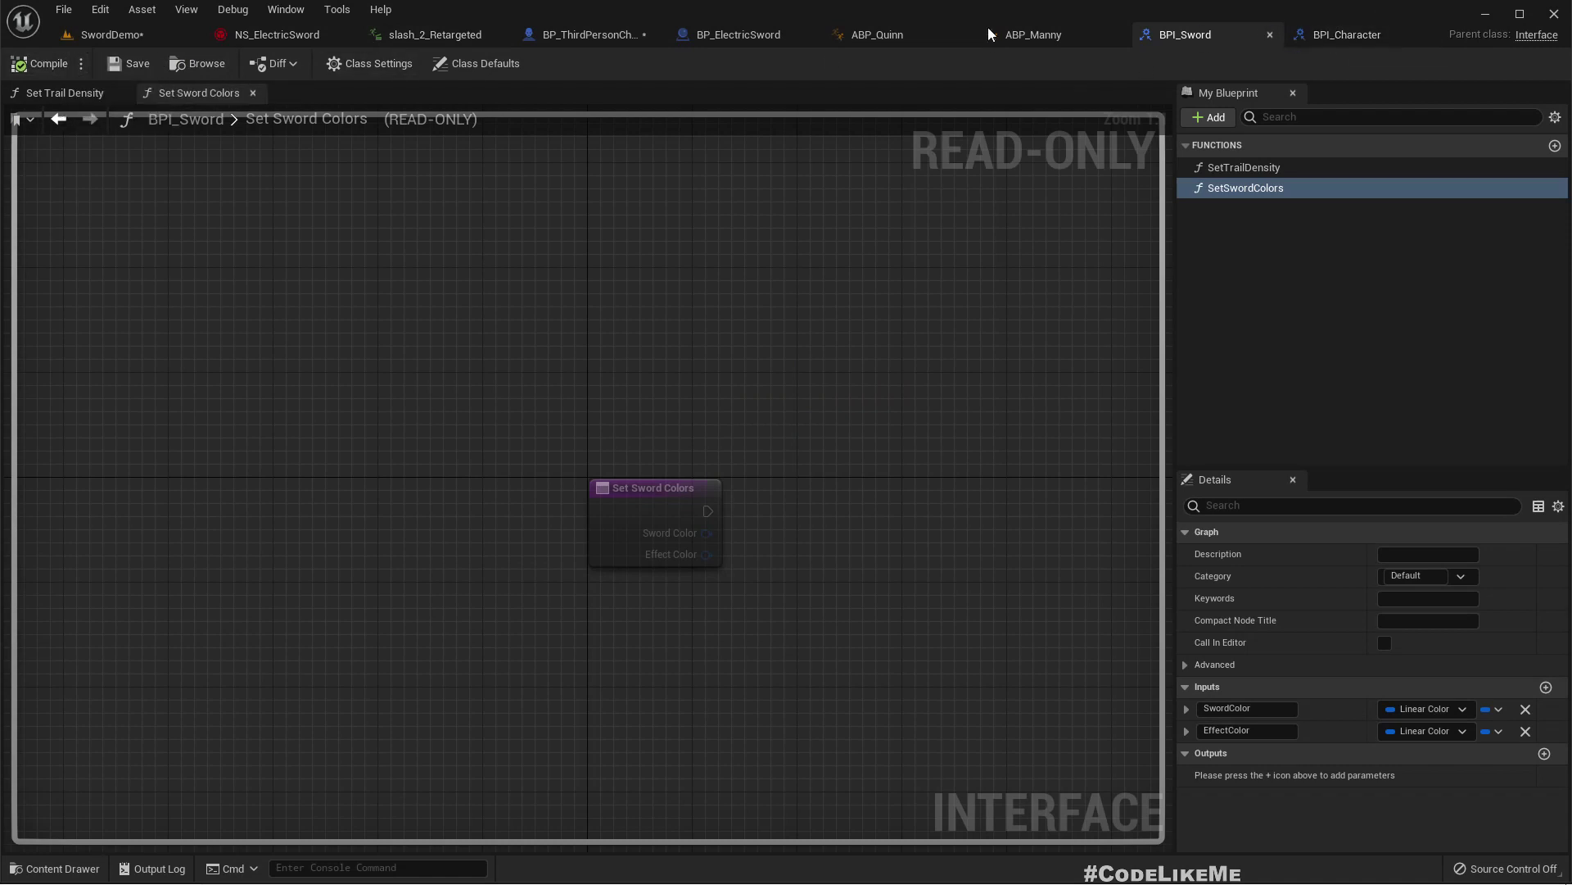
left_click(737, 34)
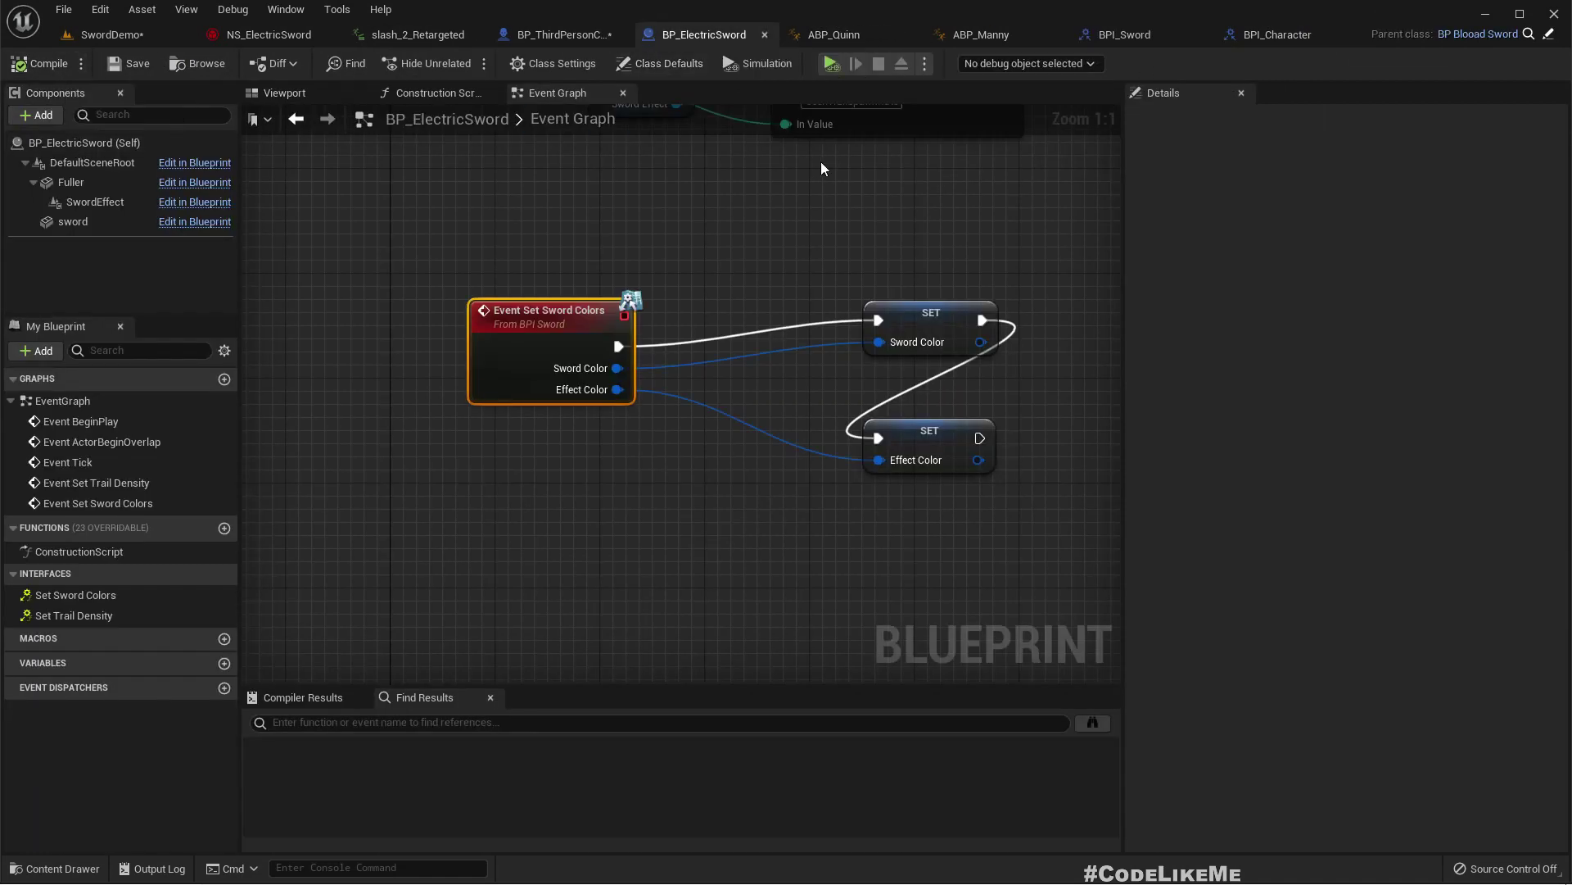
scroll(766, 270, "down", 3)
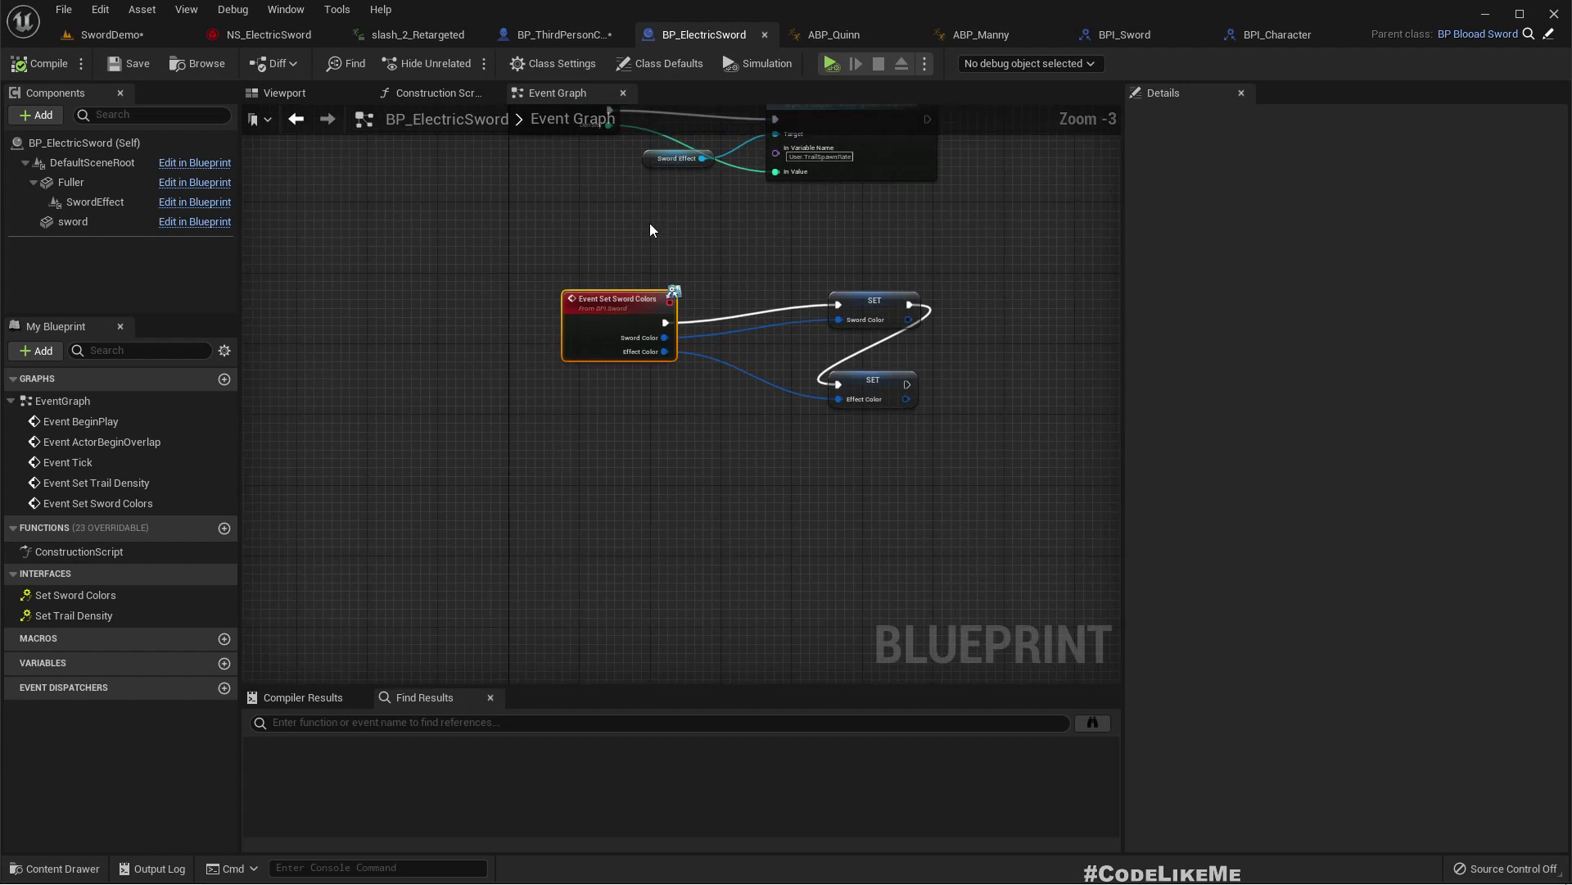
left_click_drag(516, 231, 984, 451)
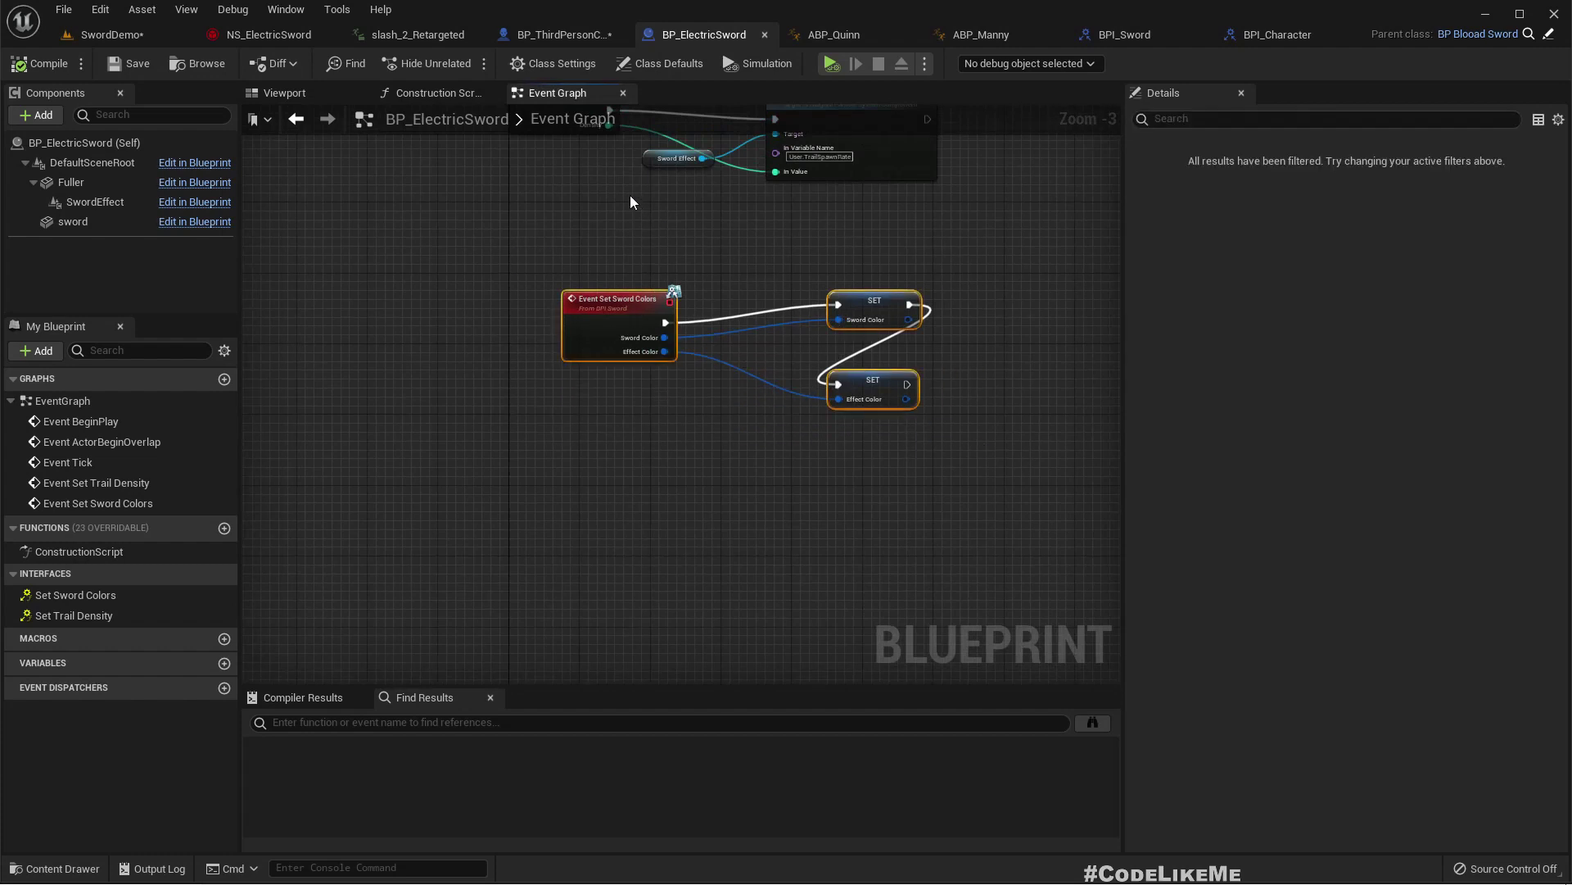
right_click_drag(631, 202, 664, 287)
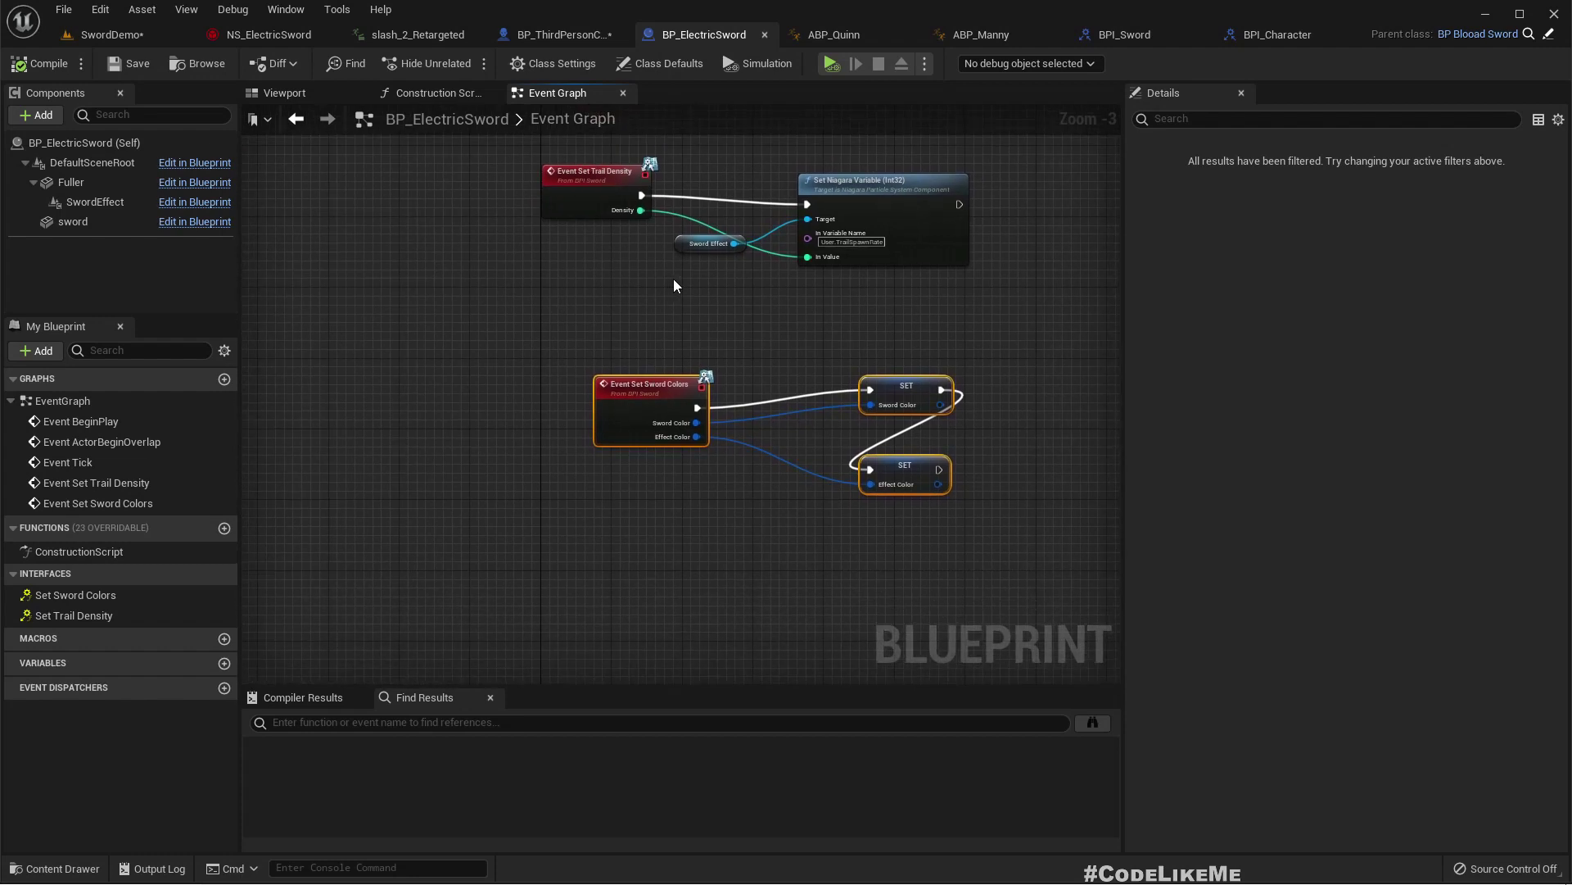
left_click(552, 63)
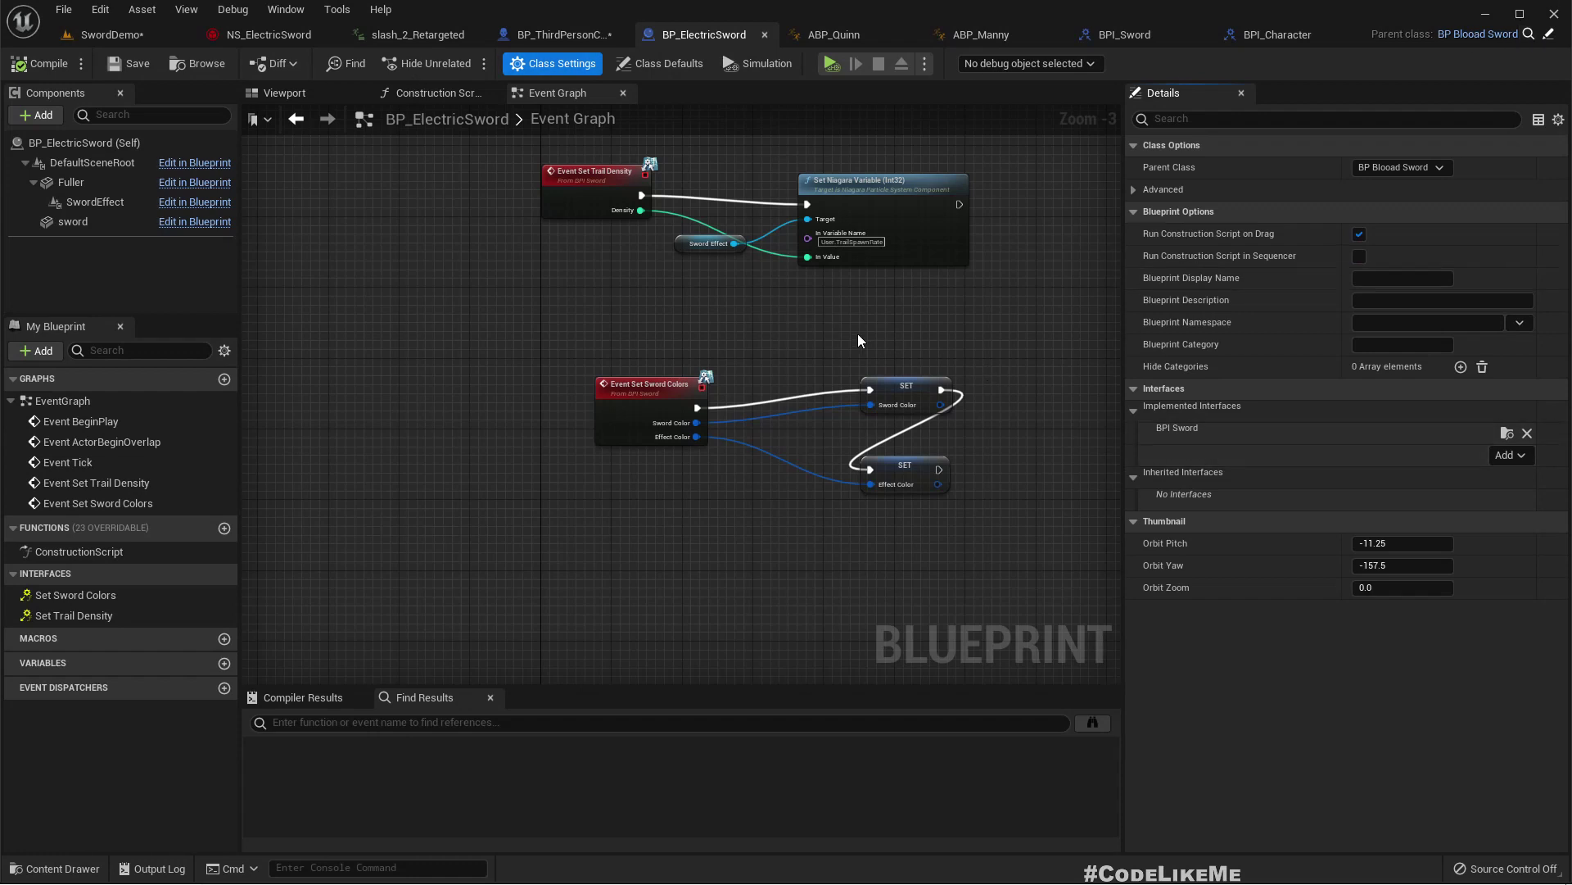
right_click_drag(888, 328, 839, 327)
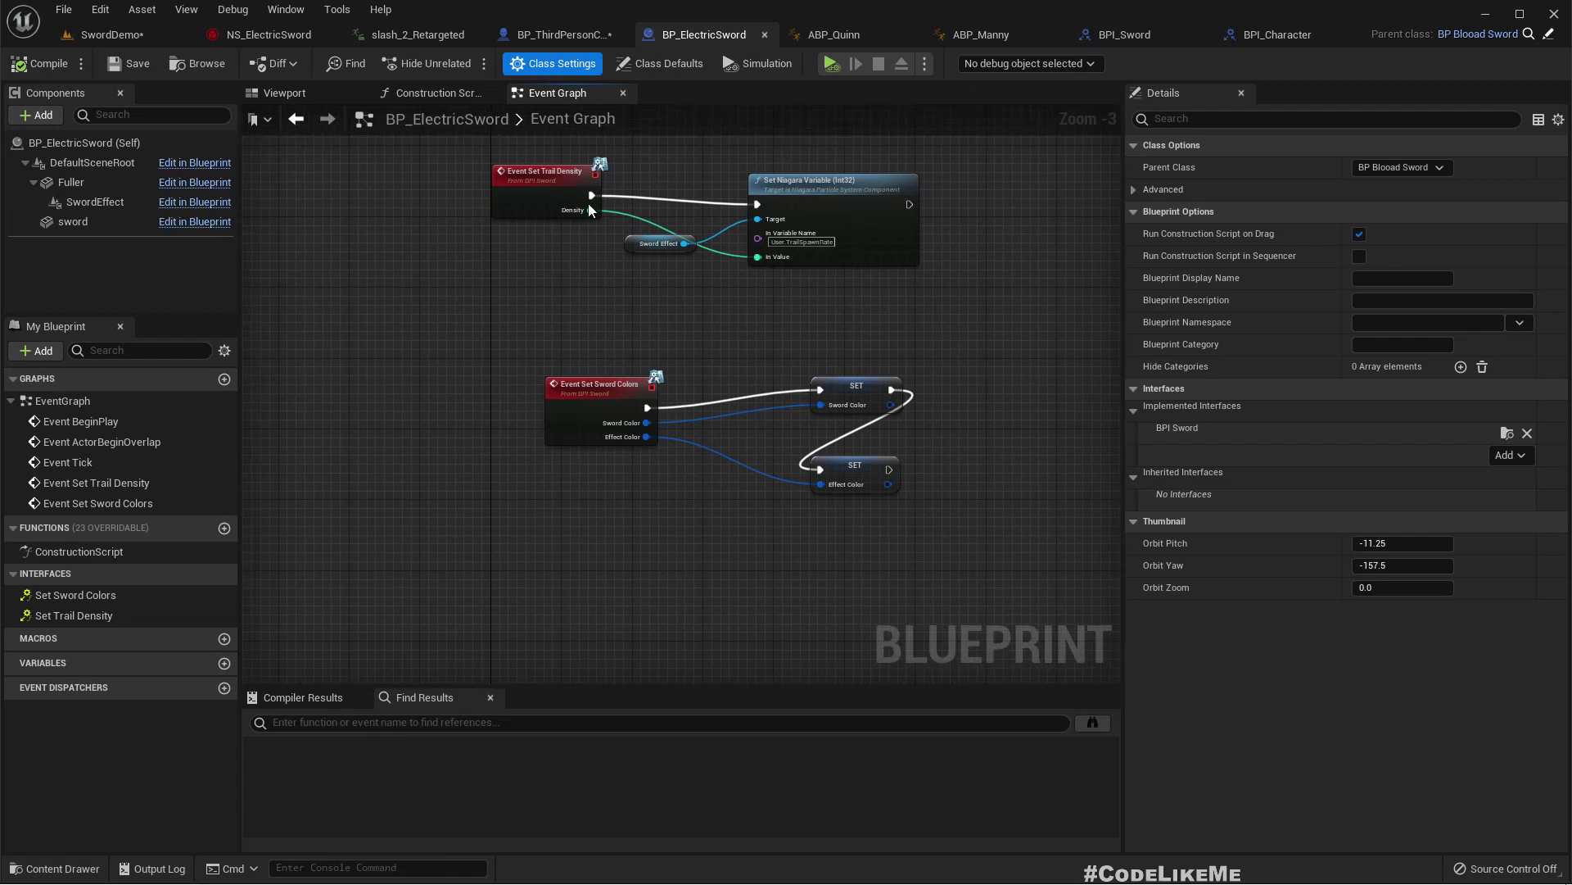
Copy the Set Sword Colors node group from BP_ThirdPersonCharacter's Construction Script, leaving out the entry node
left_click(531, 34)
scroll(548, 273, "down", 3)
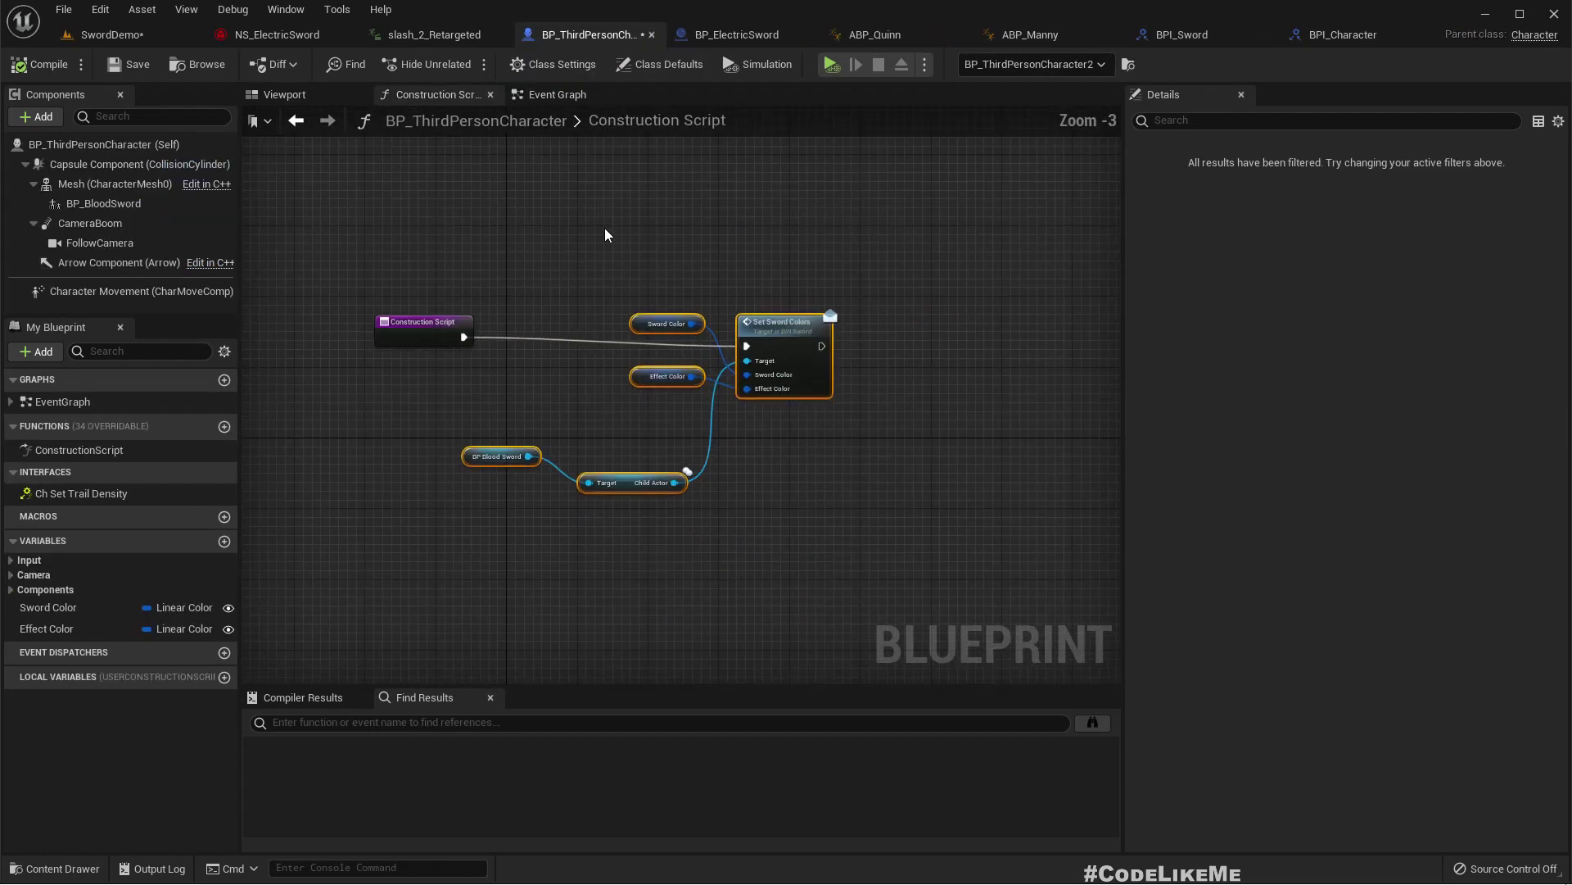
left_click_drag(499, 281, 748, 504)
Move the Branch, Is Player Controlled and montage loop nodes away from Event BeginPlay in the character's Event Graph
left_click(557, 95)
right_click_drag(629, 261, 632, 509)
scroll(632, 509, "down", 3)
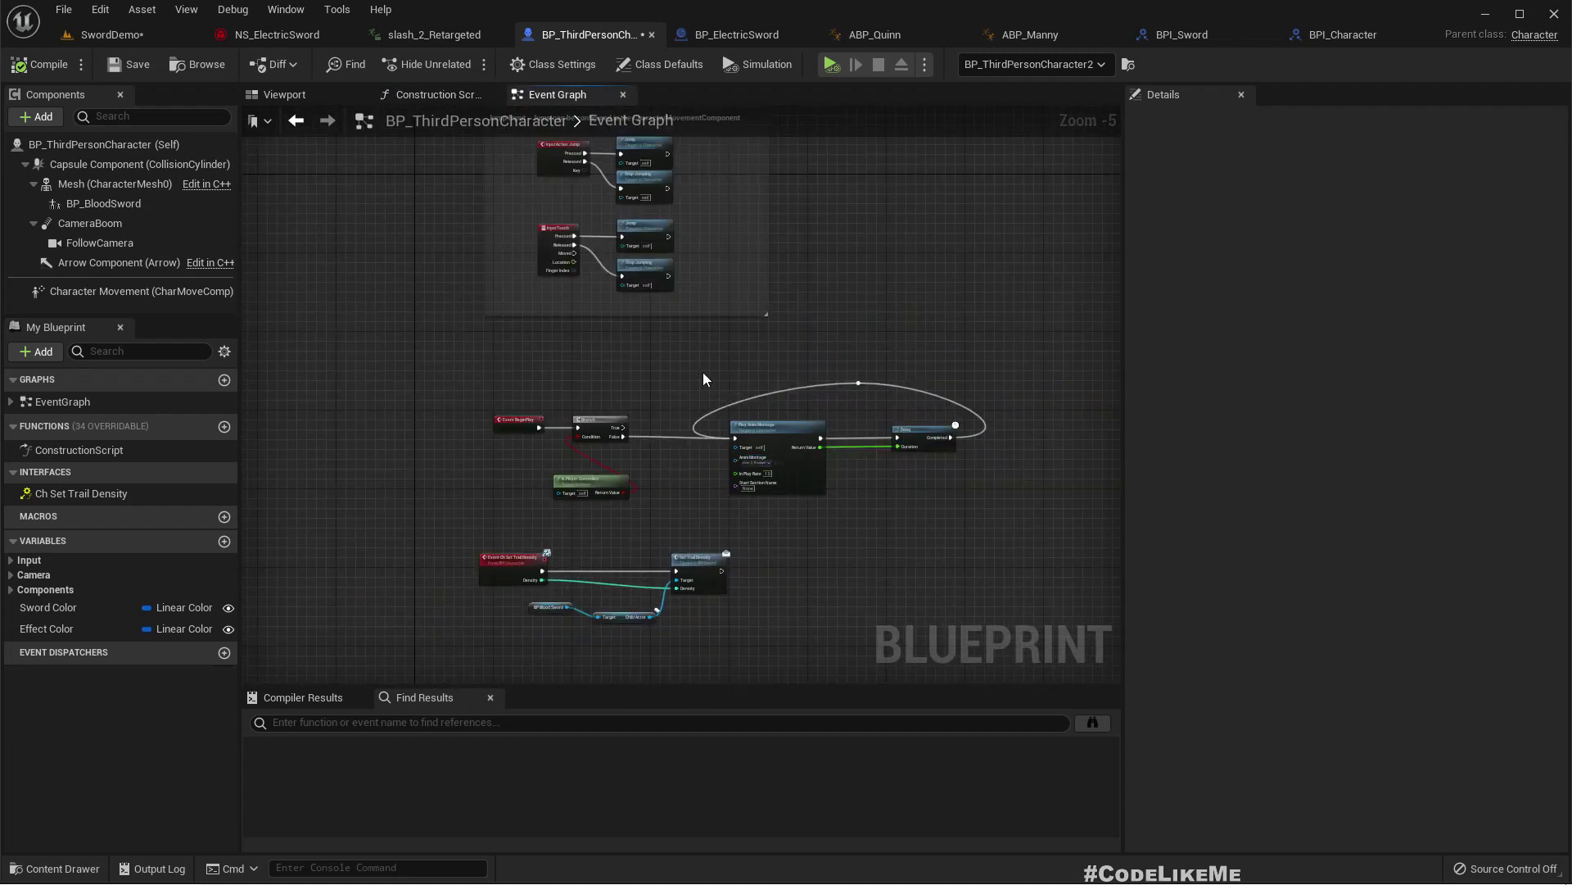
left_click_drag(991, 512, 991, 513)
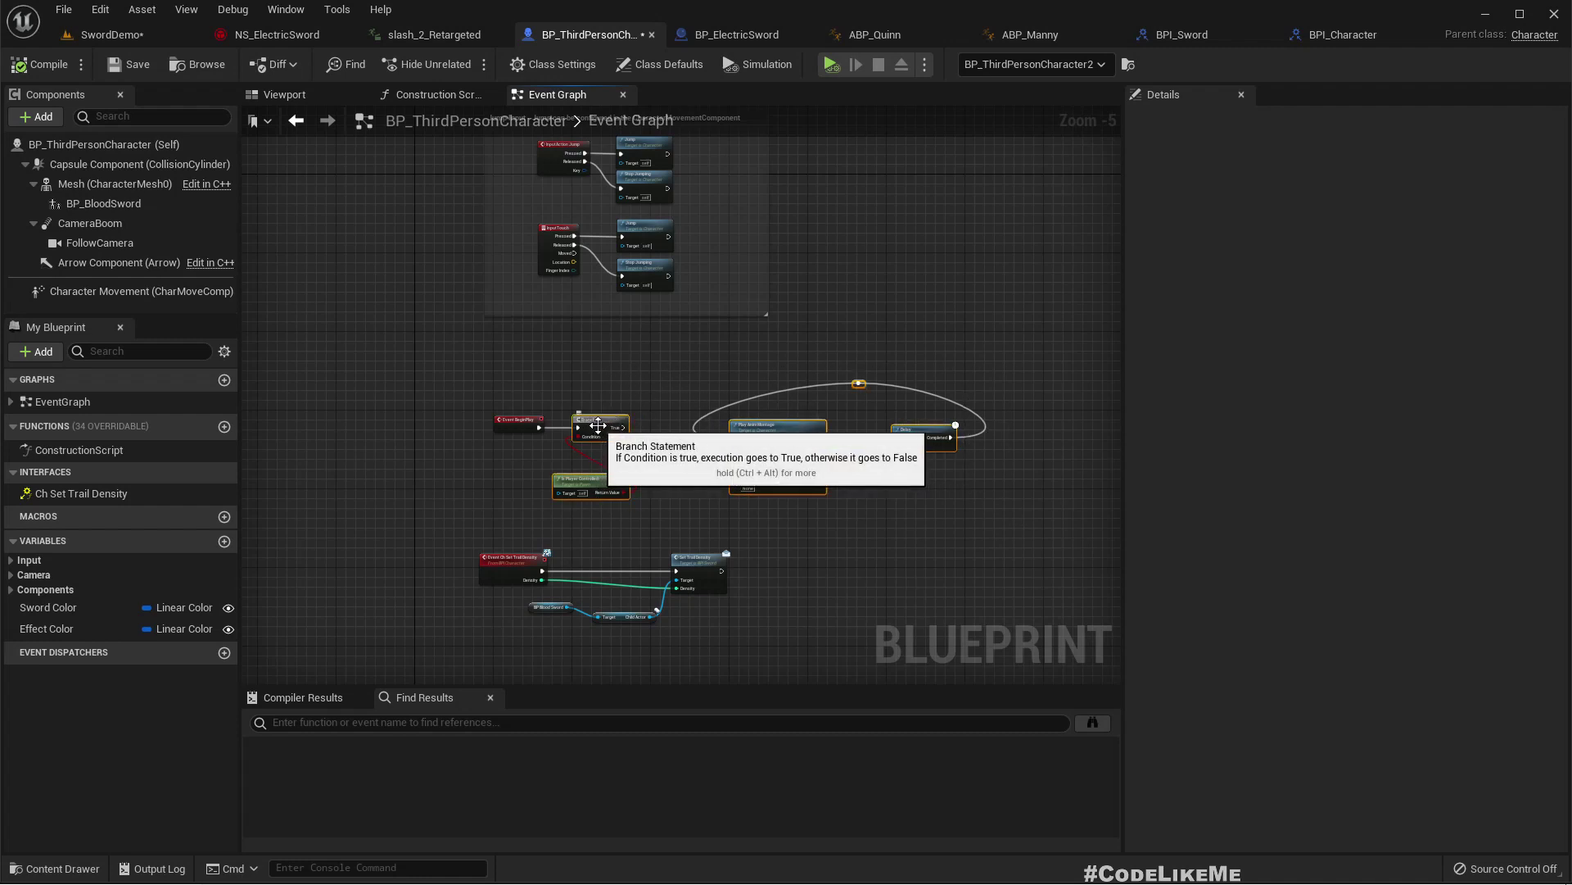
left_click_drag(620, 419, 777, 426)
Paste the Set Sword Colors group into the Event Graph and wire it between Event BeginPlay and the Branch
scroll(573, 479, "up", 1)
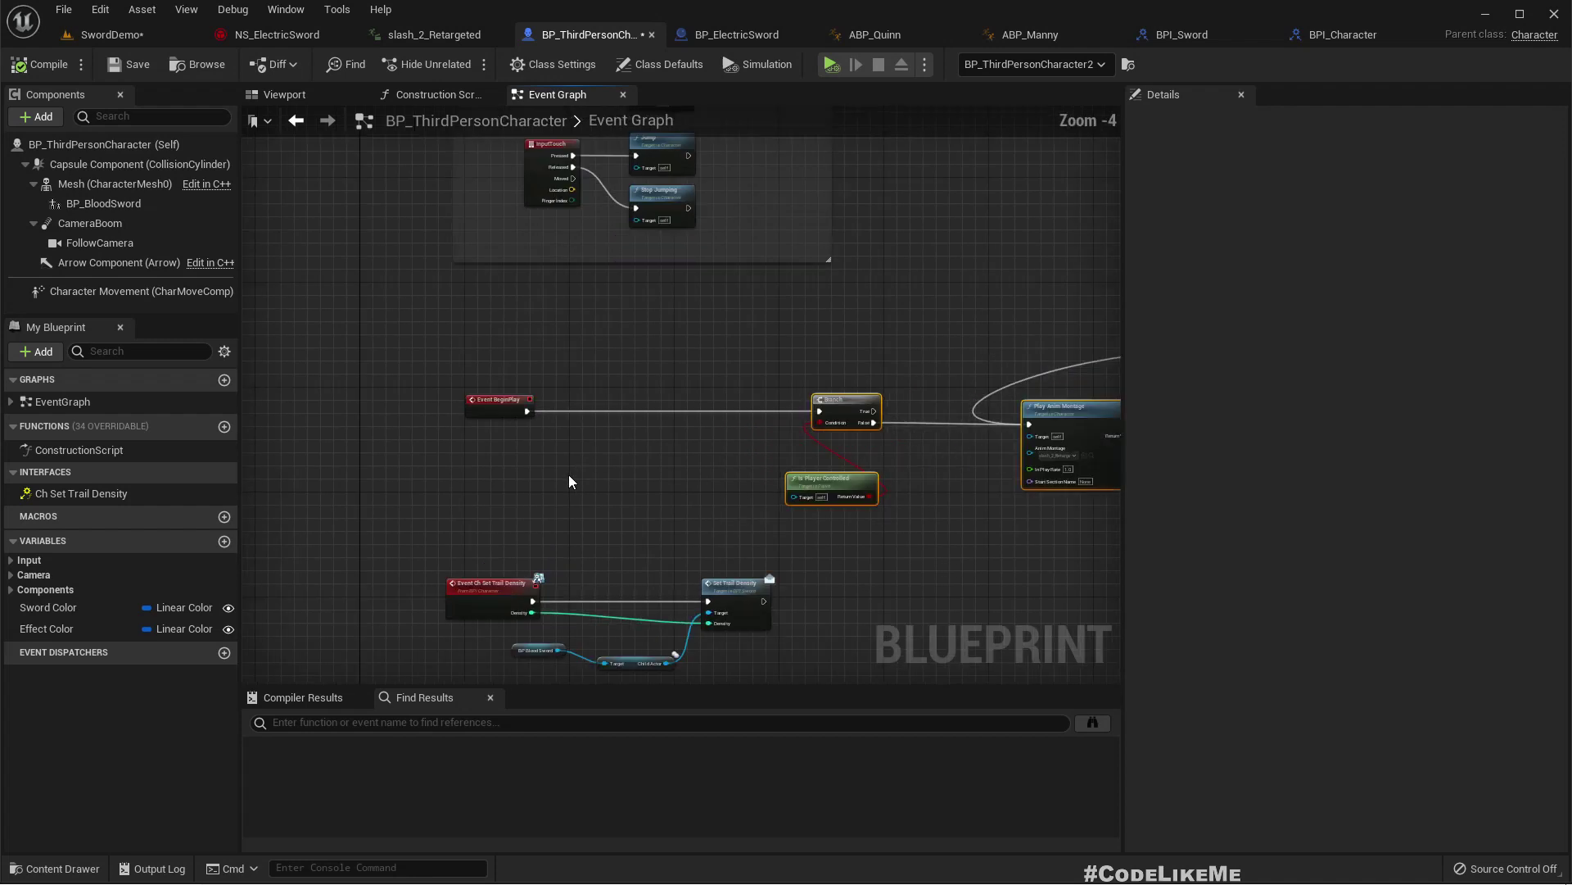
left_click(547, 473)
key("ctrl+v")
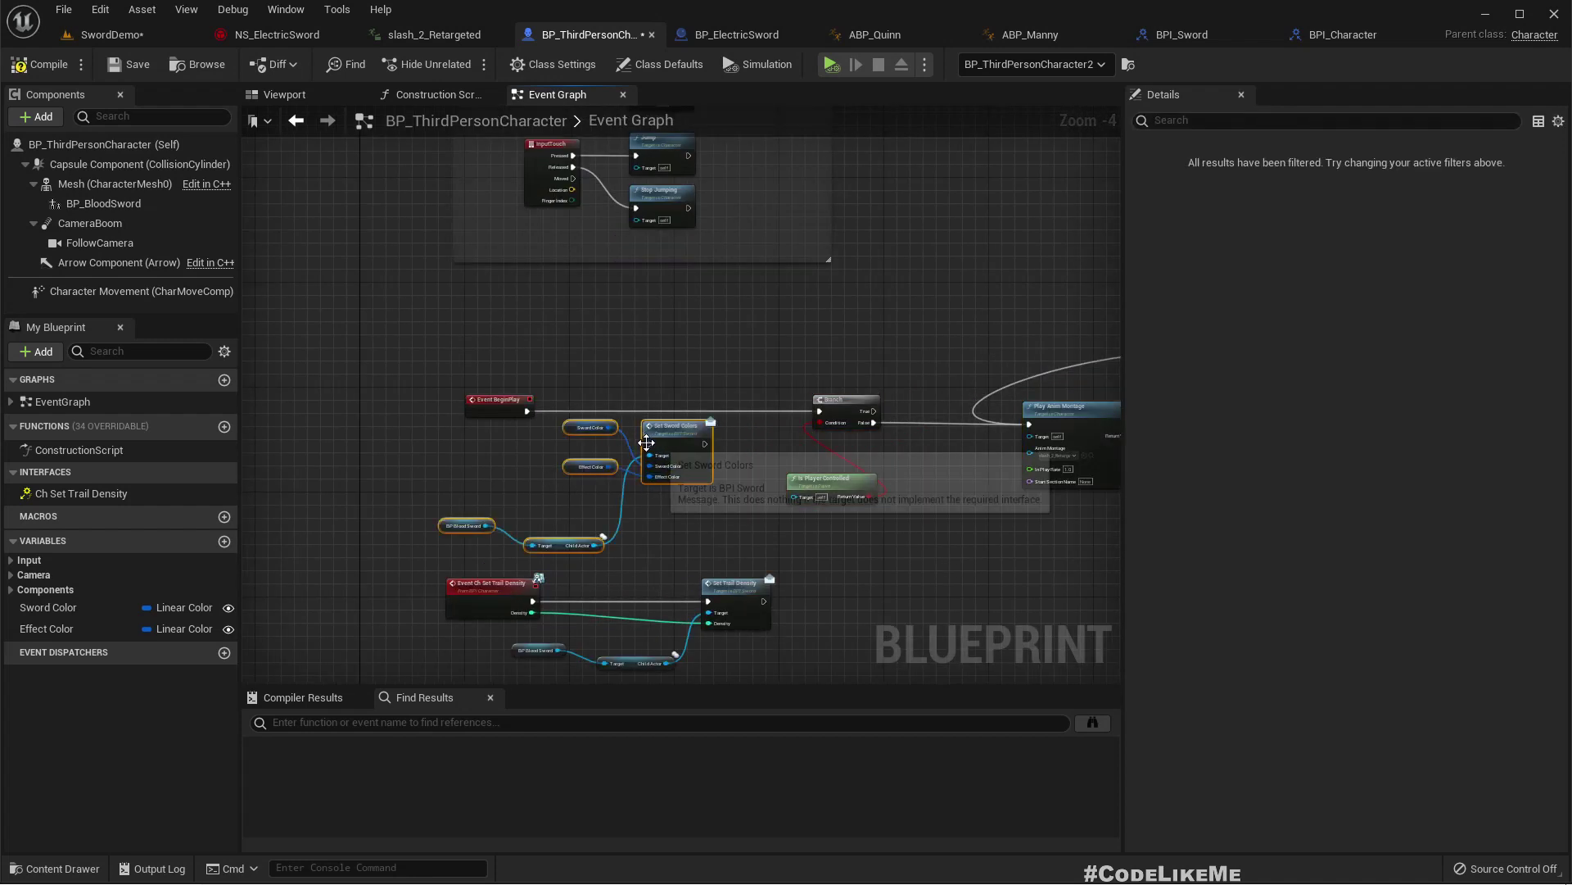
left_click_drag(650, 452, 408, 410)
scroll(689, 412, "up", 3)
left_click_drag(795, 410, 923, 409)
Play the SwordDemo level to check the characters' sword and effect colors
left_click(121, 31)
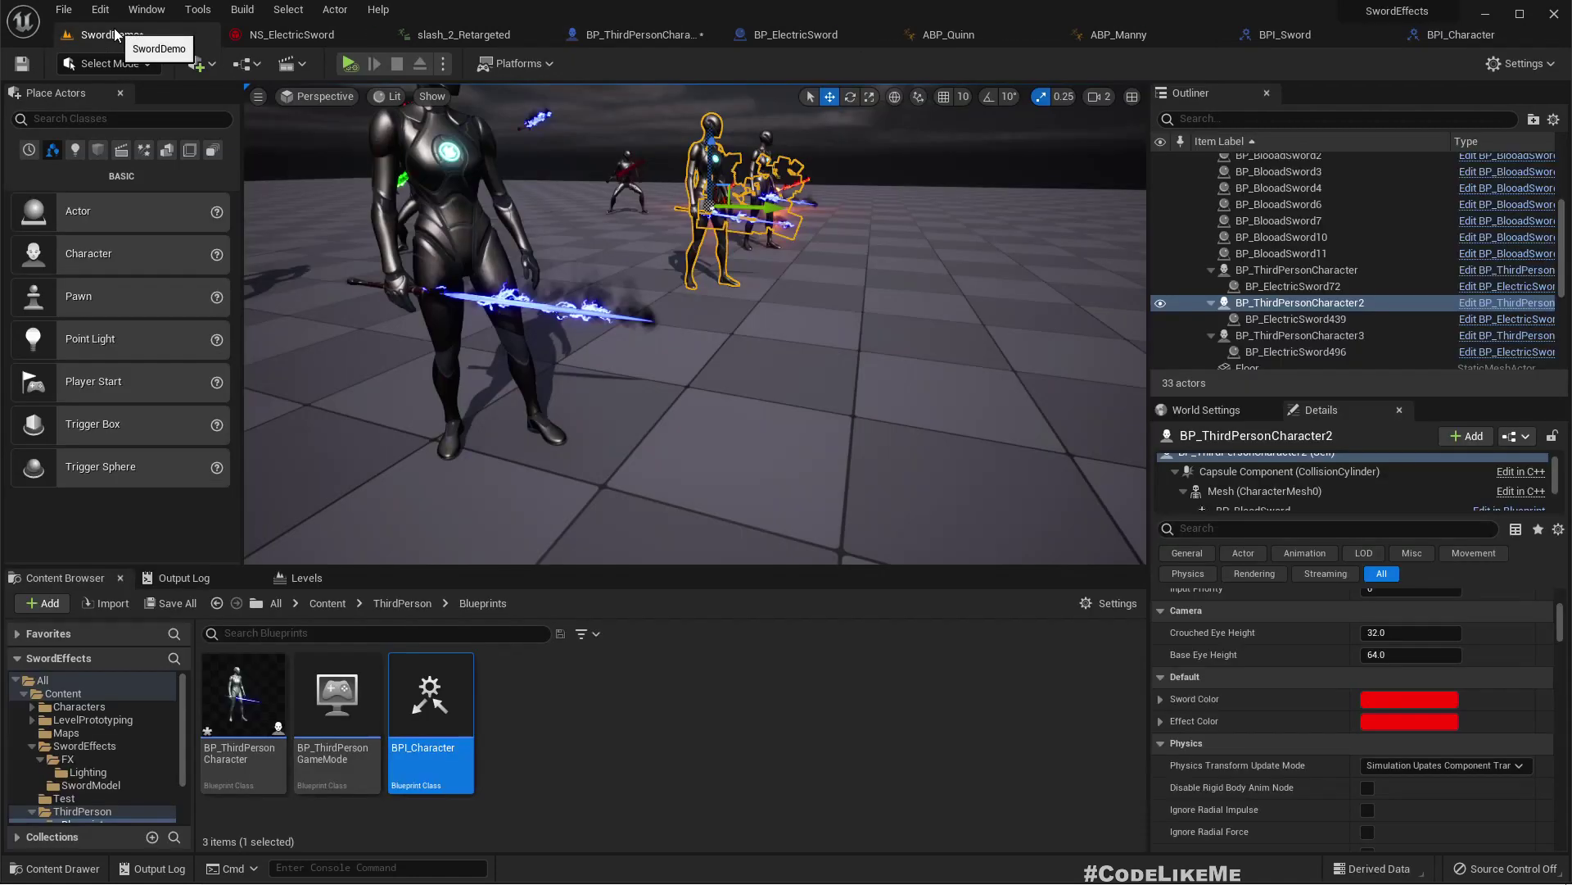
left_click(349, 63)
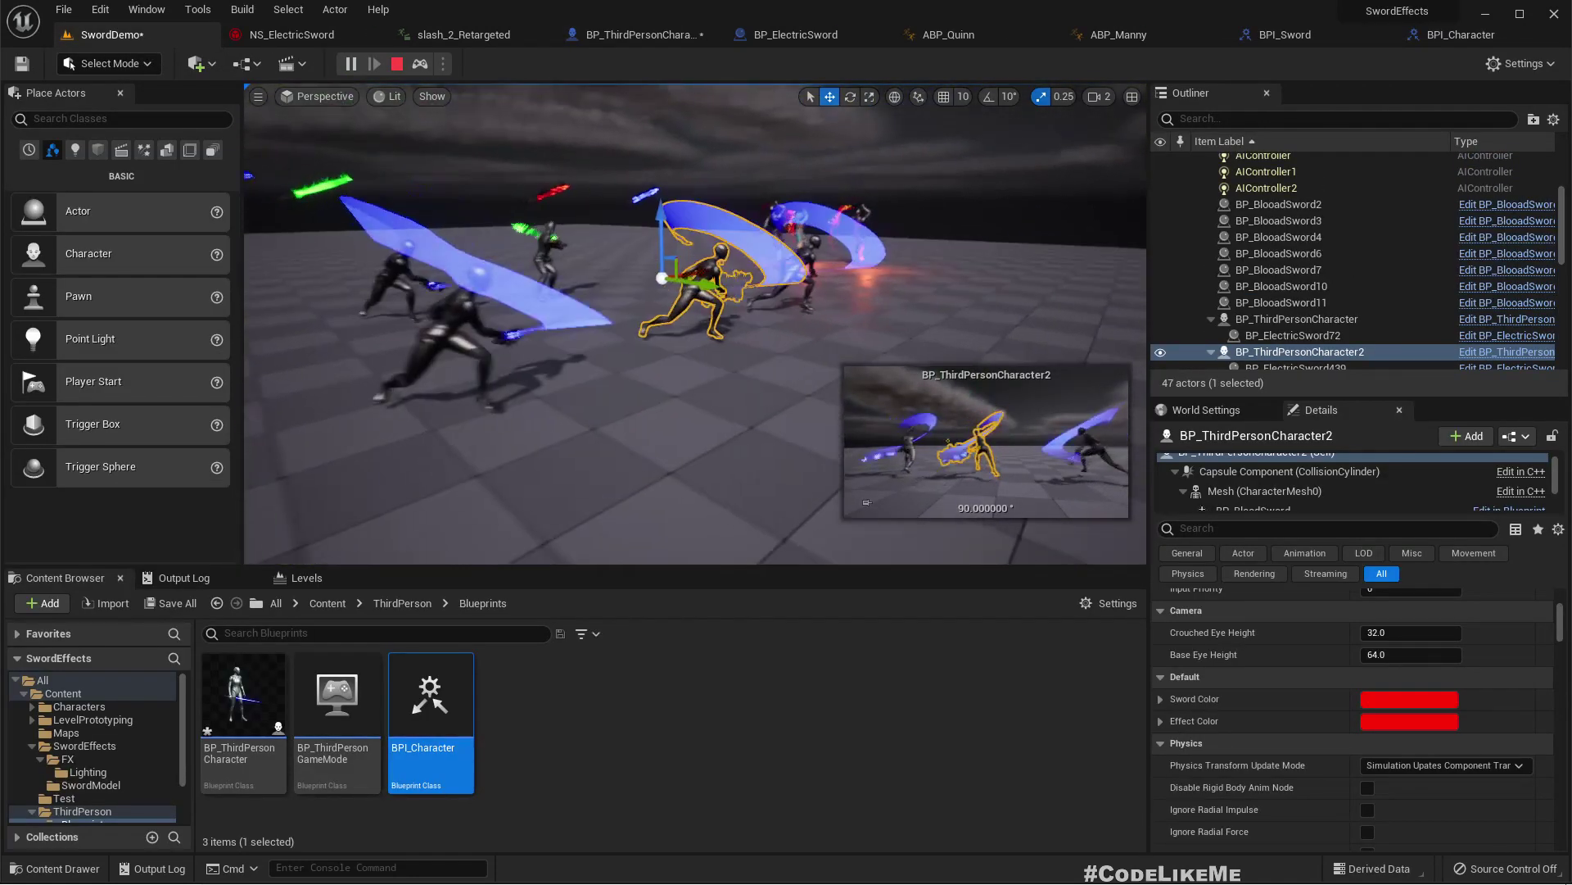
left_click(780, 163)
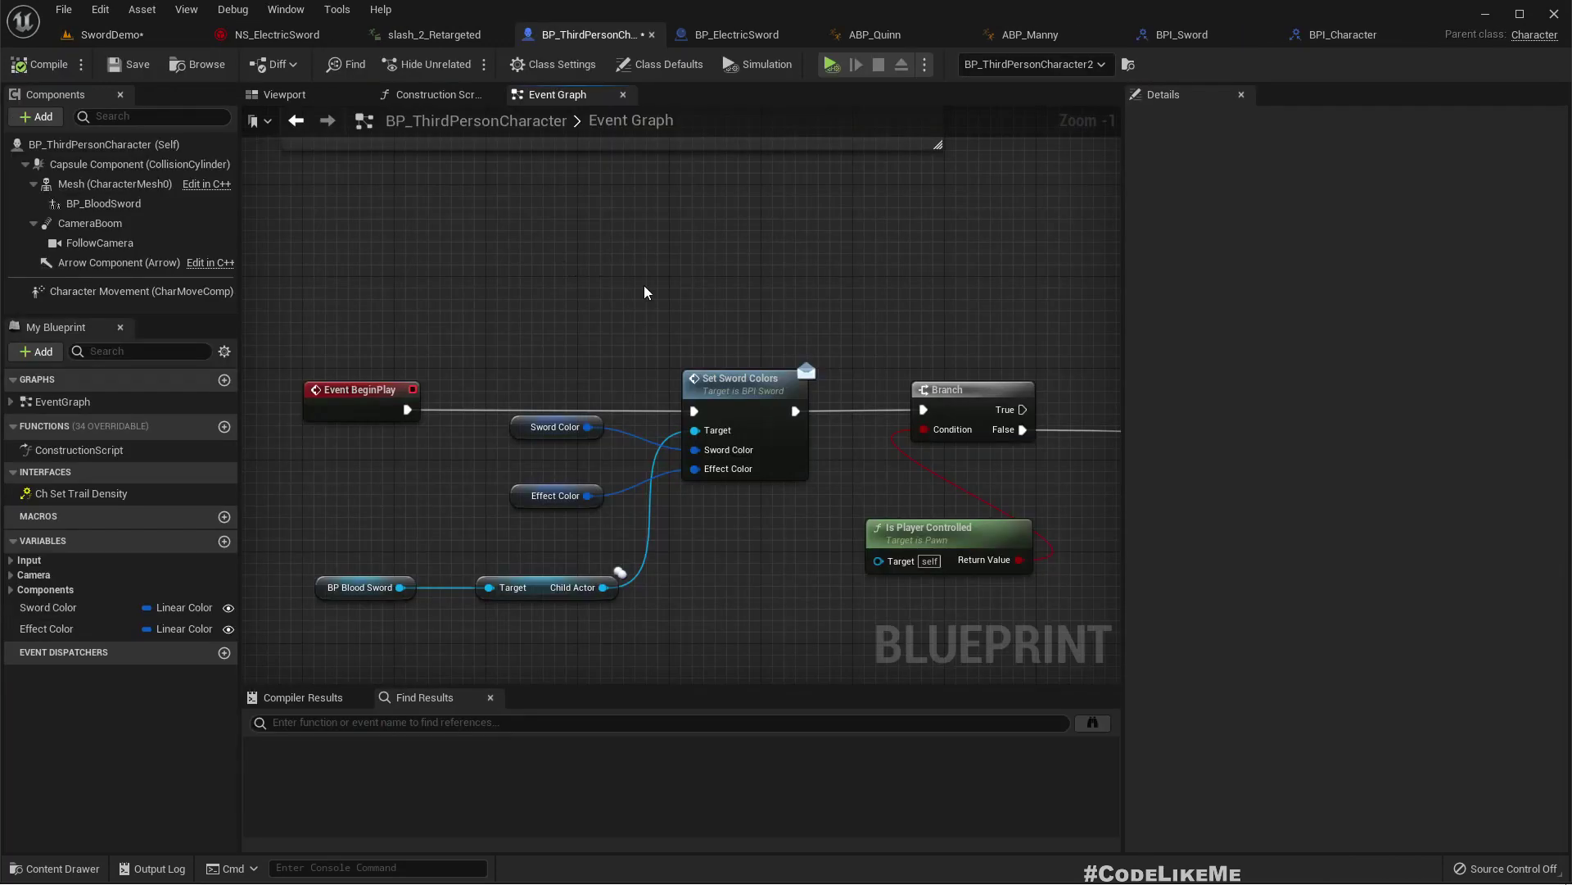
Check BP_ElectricSword's Event Graph and open the parent Construction Script called by its own Construction Script
left_click(711, 37)
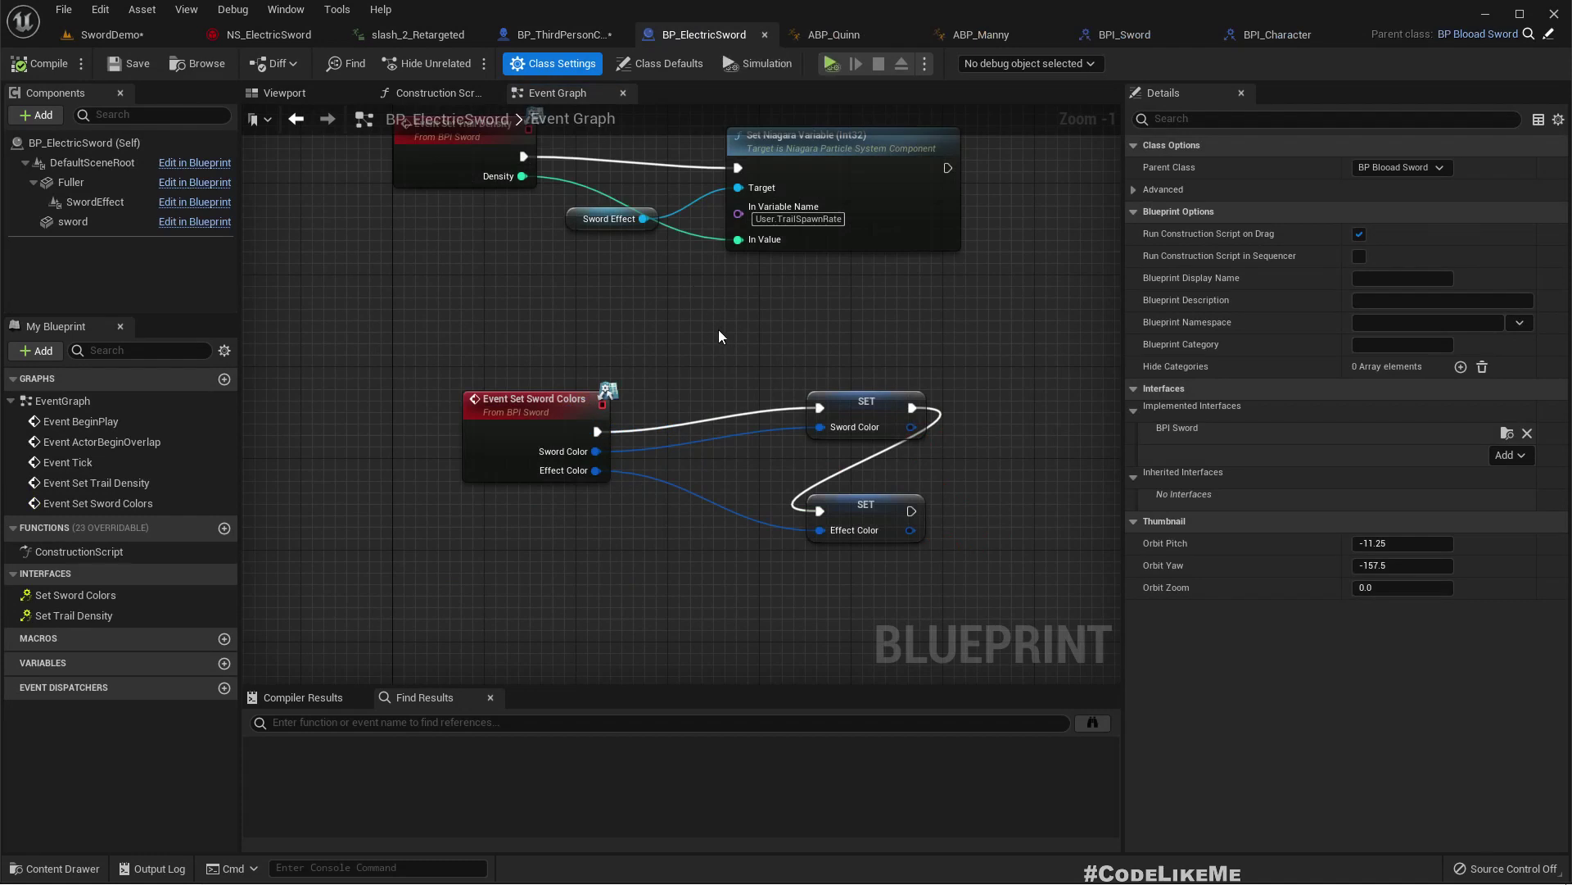
right_click_drag(719, 326, 687, 683)
left_click(438, 93)
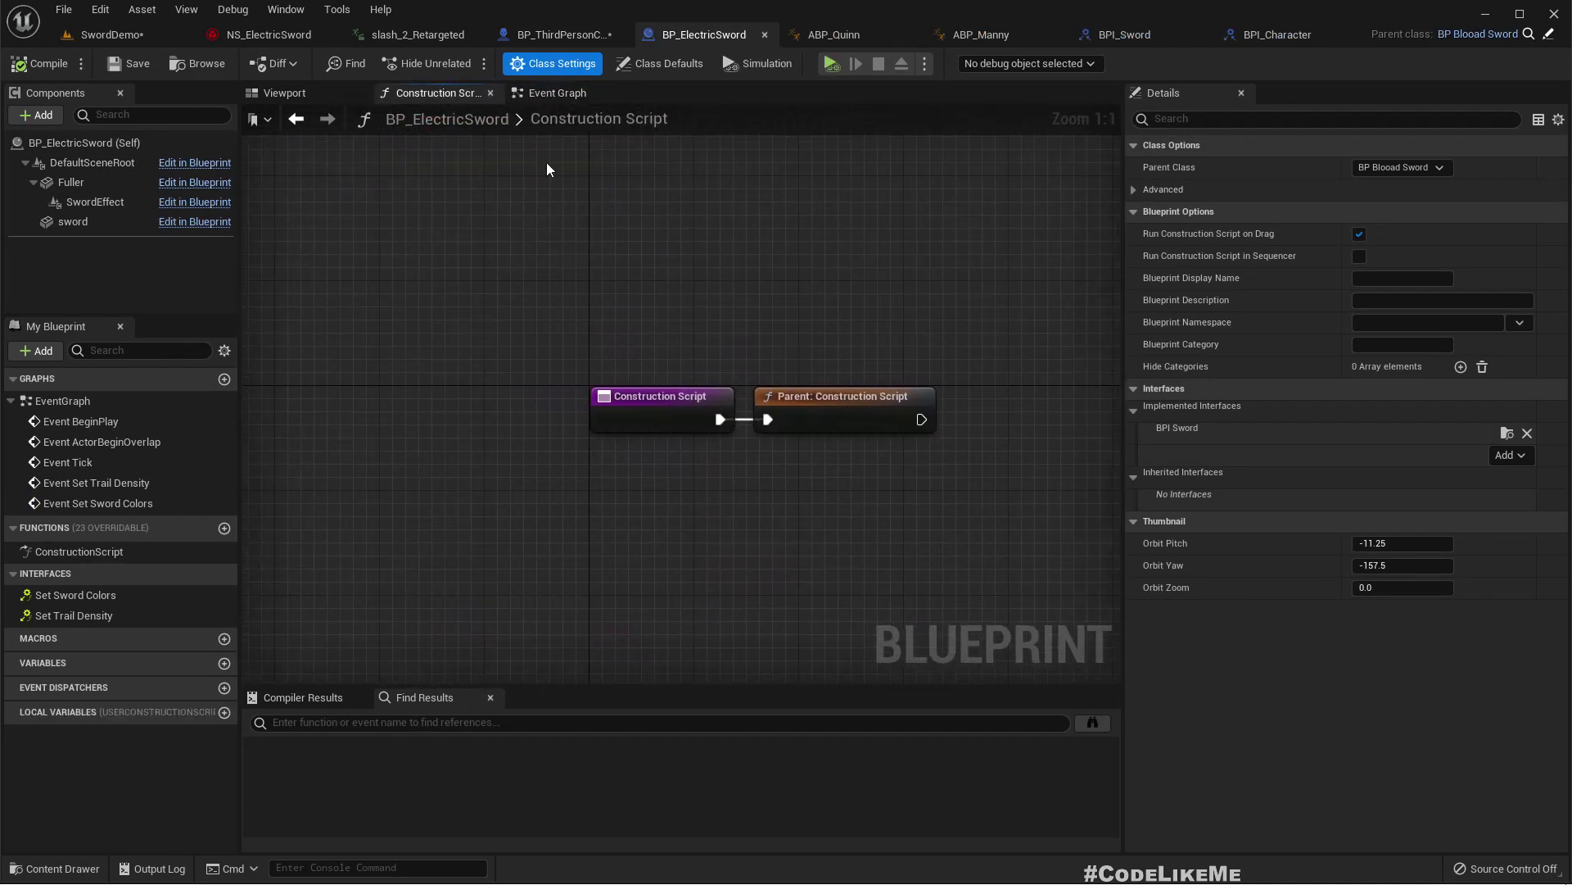
right_click_drag(852, 458, 753, 405)
double_click(726, 347)
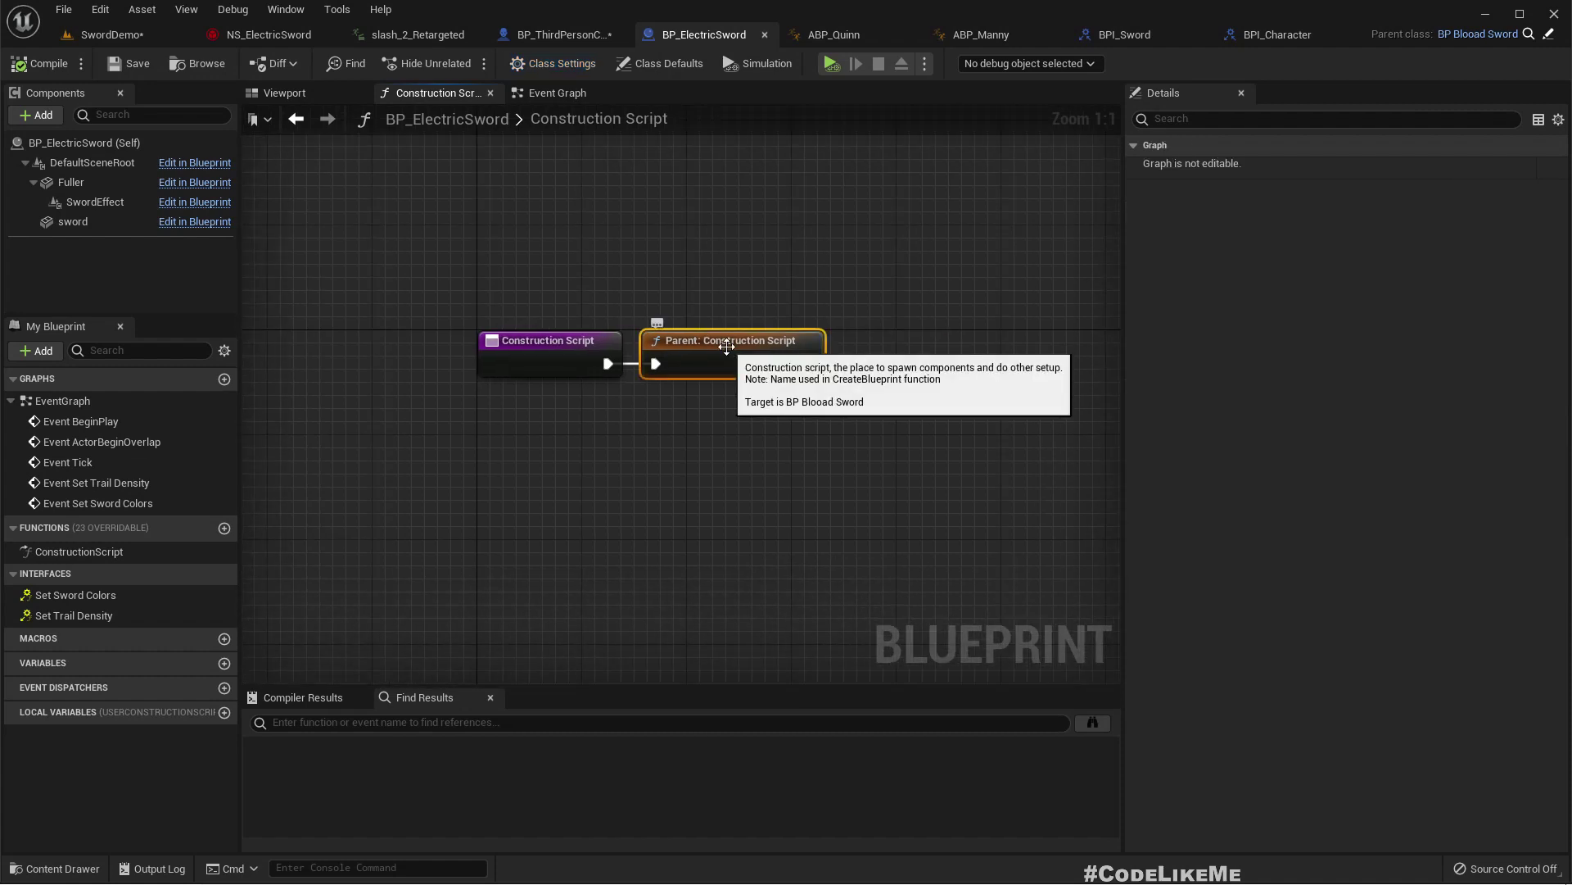
Examine the chain of Niagara variable and material parameter setters in BP_BlooadSword's Construction Script
right_click_drag(725, 346, 715, 242)
scroll(716, 245, "down", 3)
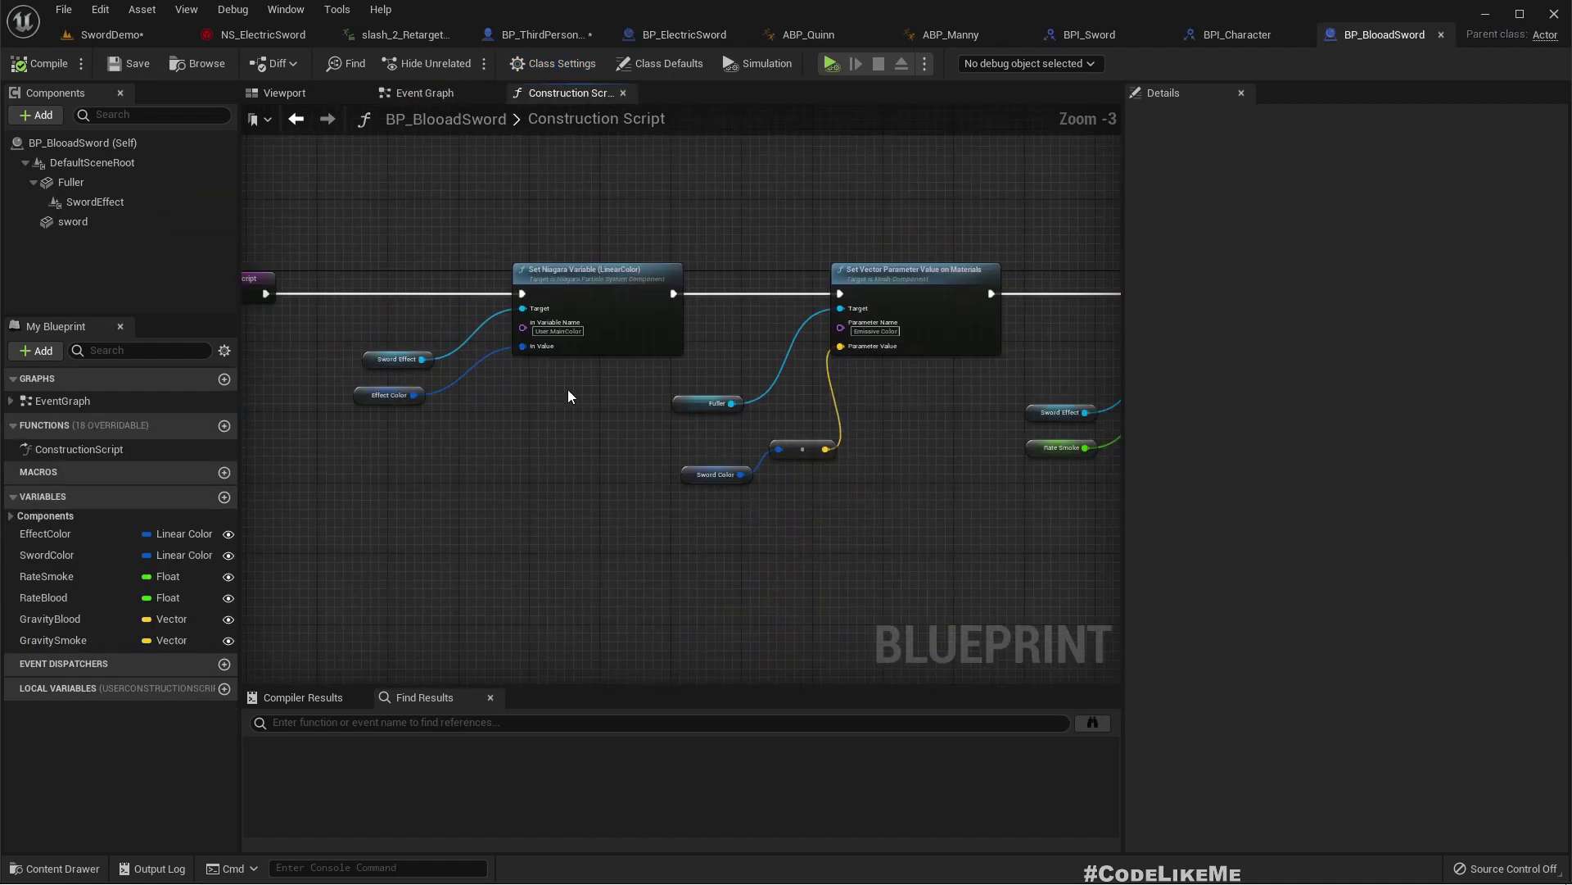
right_click_drag(570, 396, 800, 407)
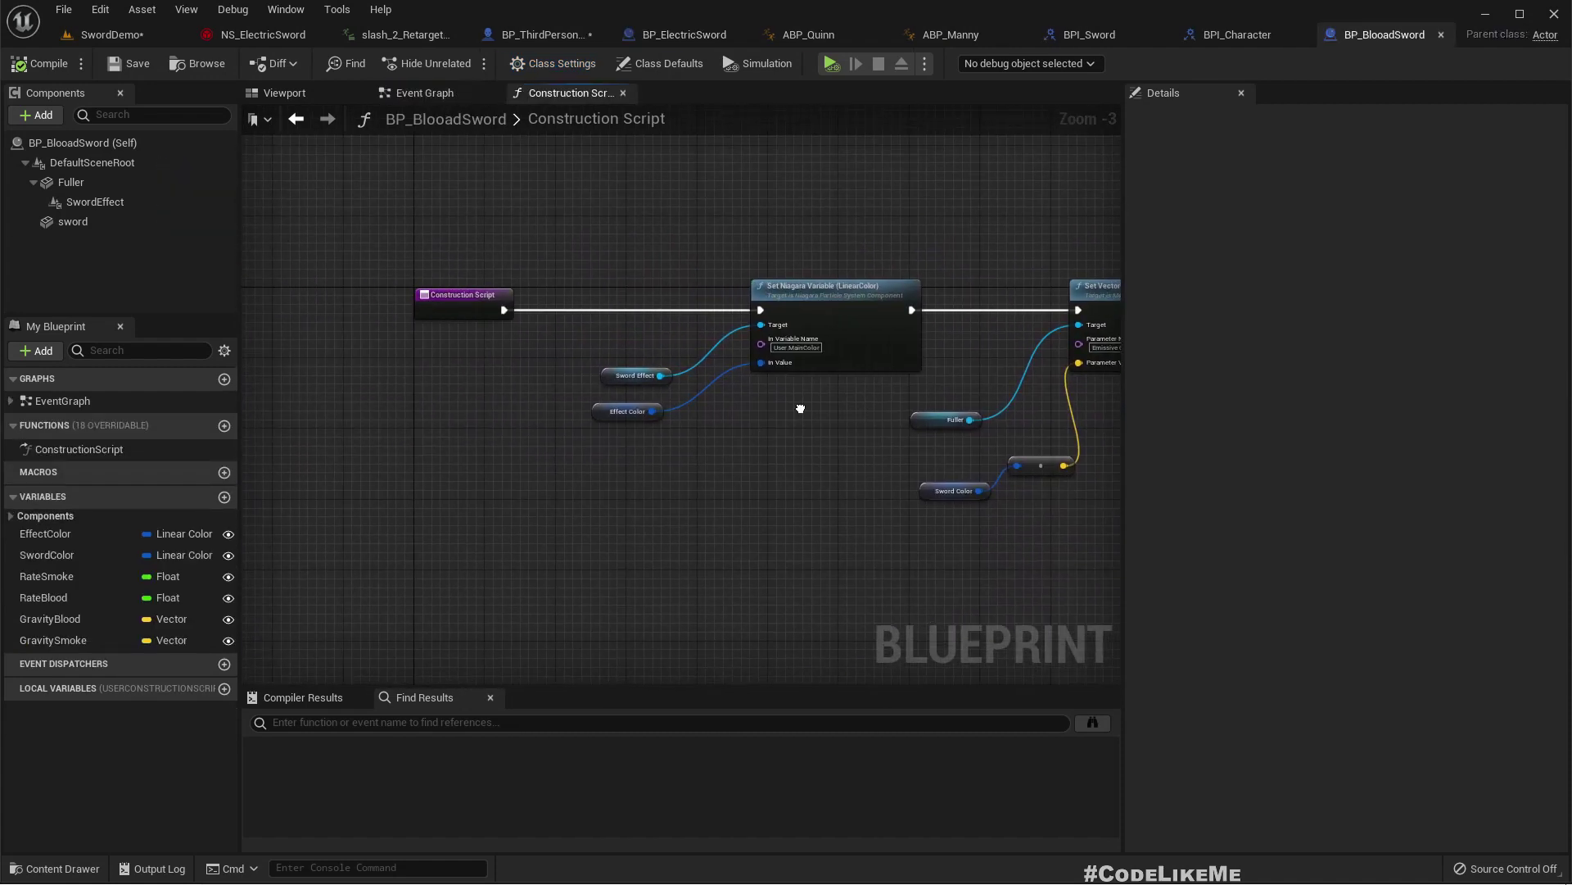
scroll(800, 408, "down", 3)
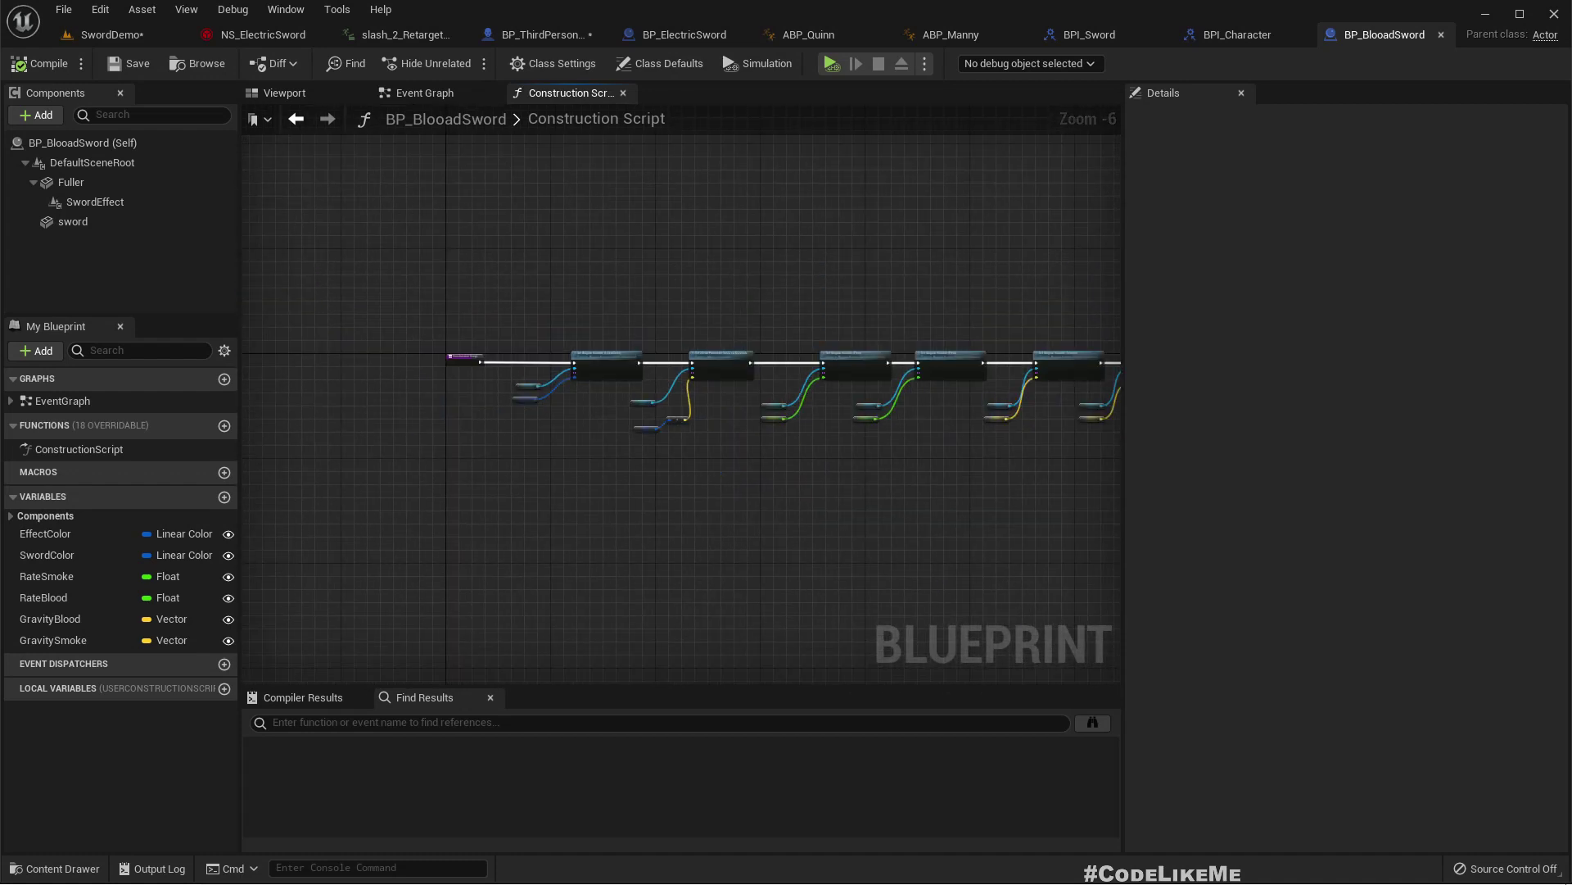
right_click_drag(1009, 385, 812, 360)
scroll(860, 360, "up", 2)
scroll(860, 360, "down", 2)
scroll(705, 415, "up", 3)
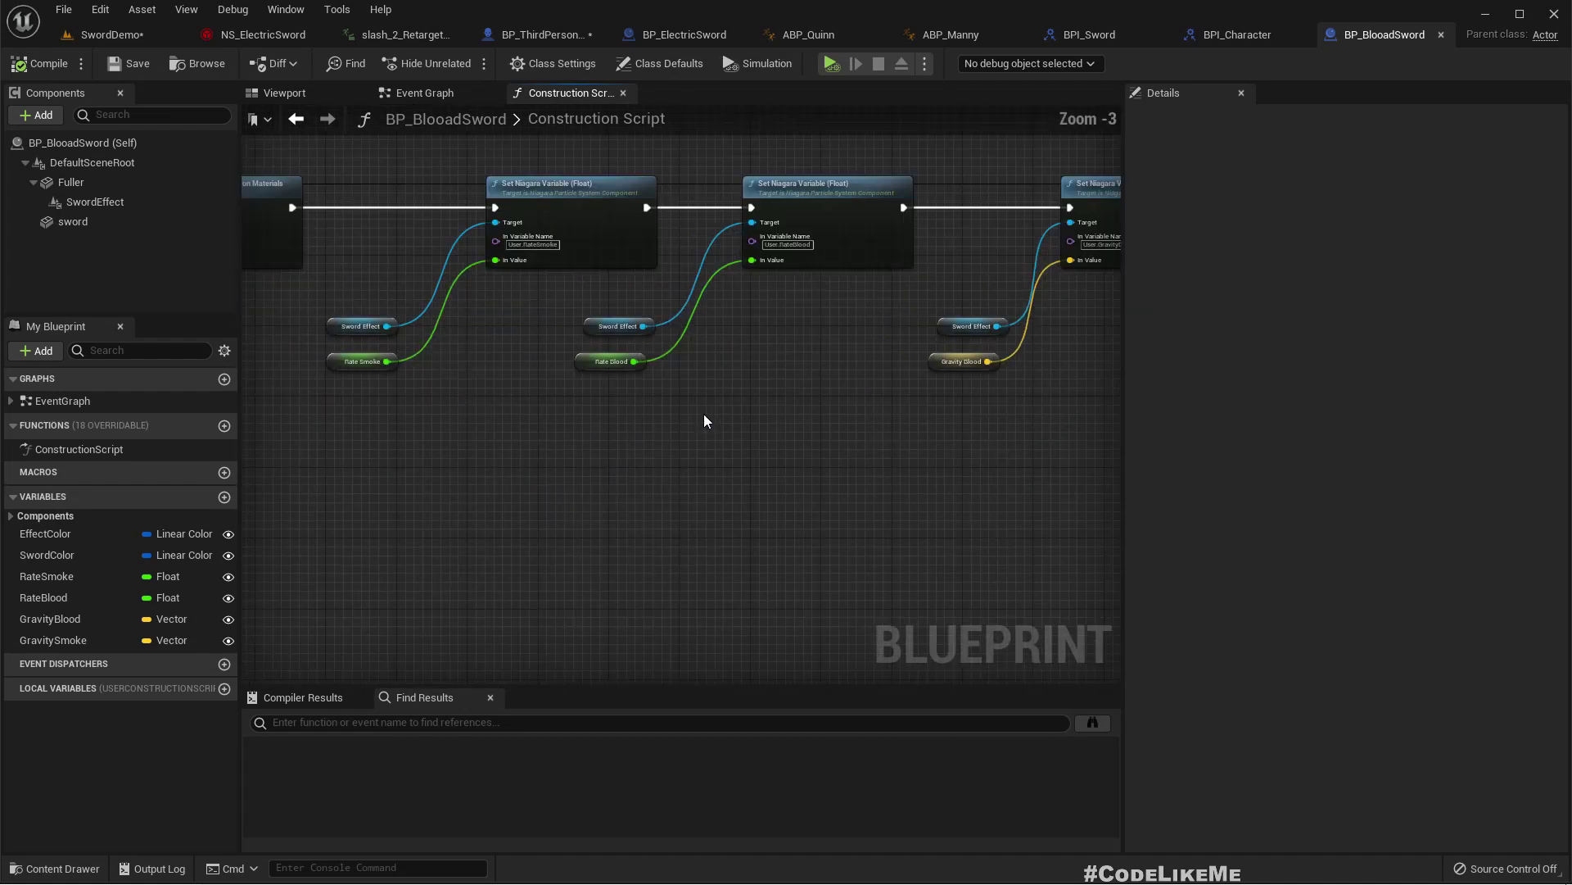
scroll(819, 405, "down", 4)
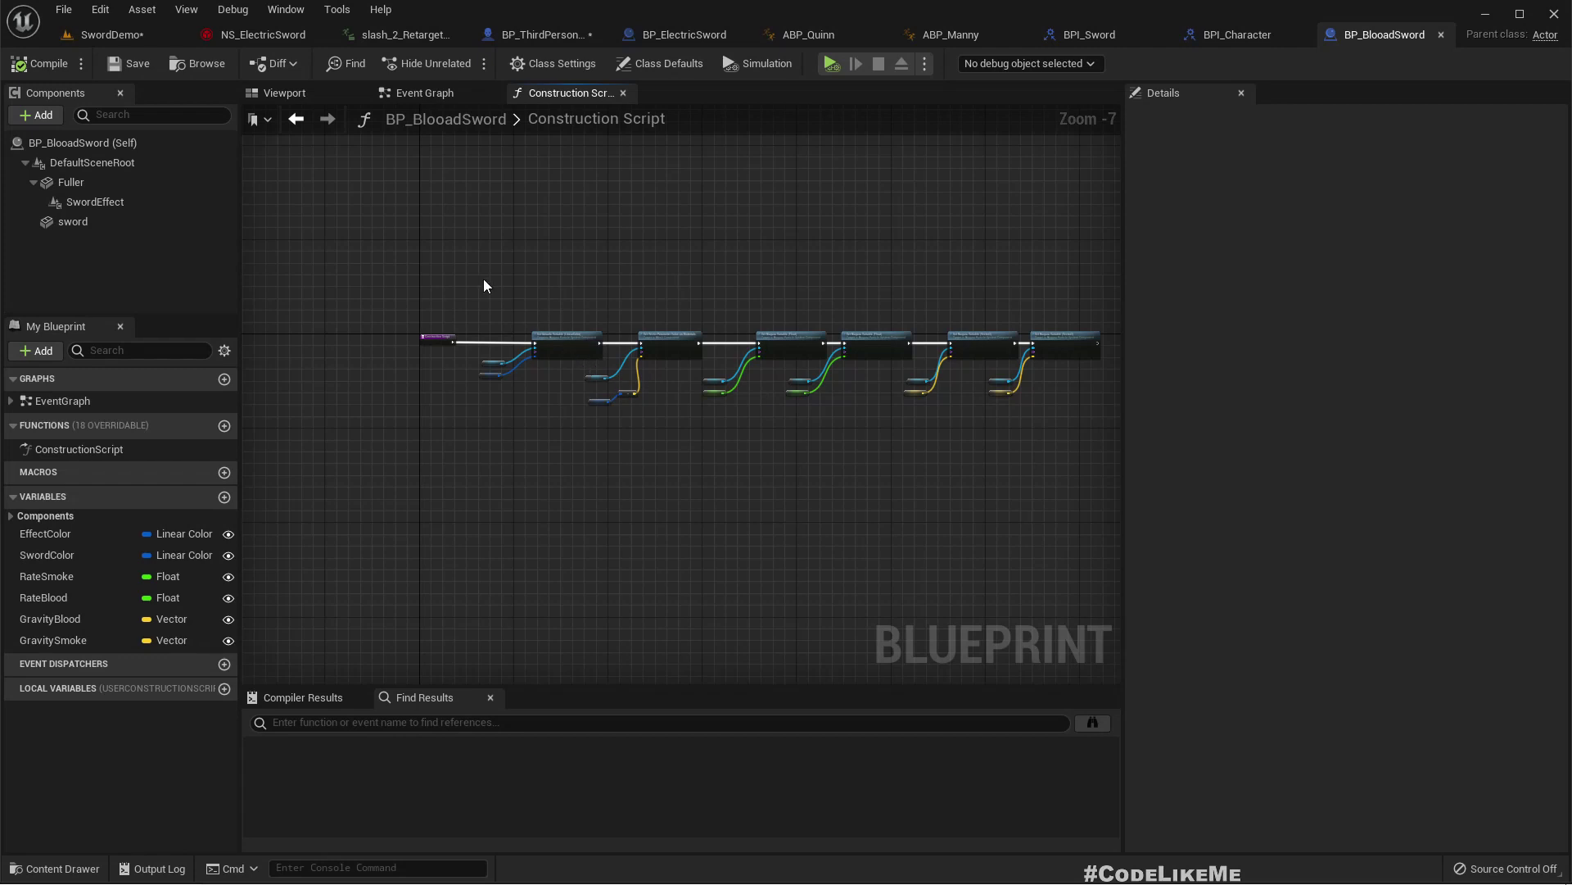
Collapse all setter nodes in BP_BlooadSword's Construction Script into a function named UpdateProperties and place its call beside the entry node
left_click_drag(1089, 469, 1092, 467)
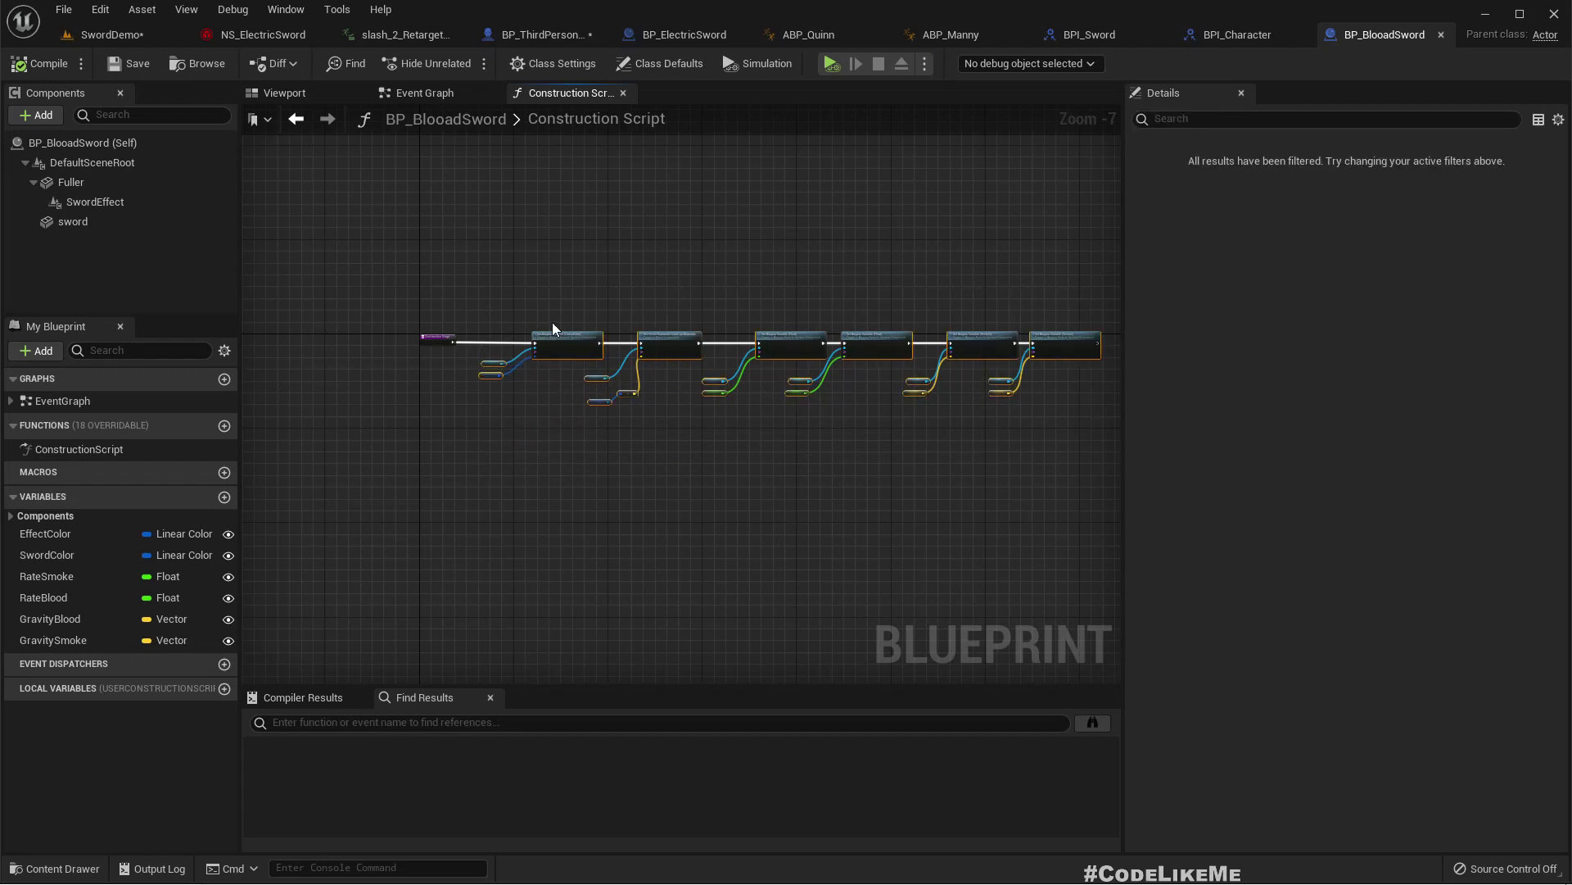
scroll(555, 336, "up", 3)
right_click(558, 346)
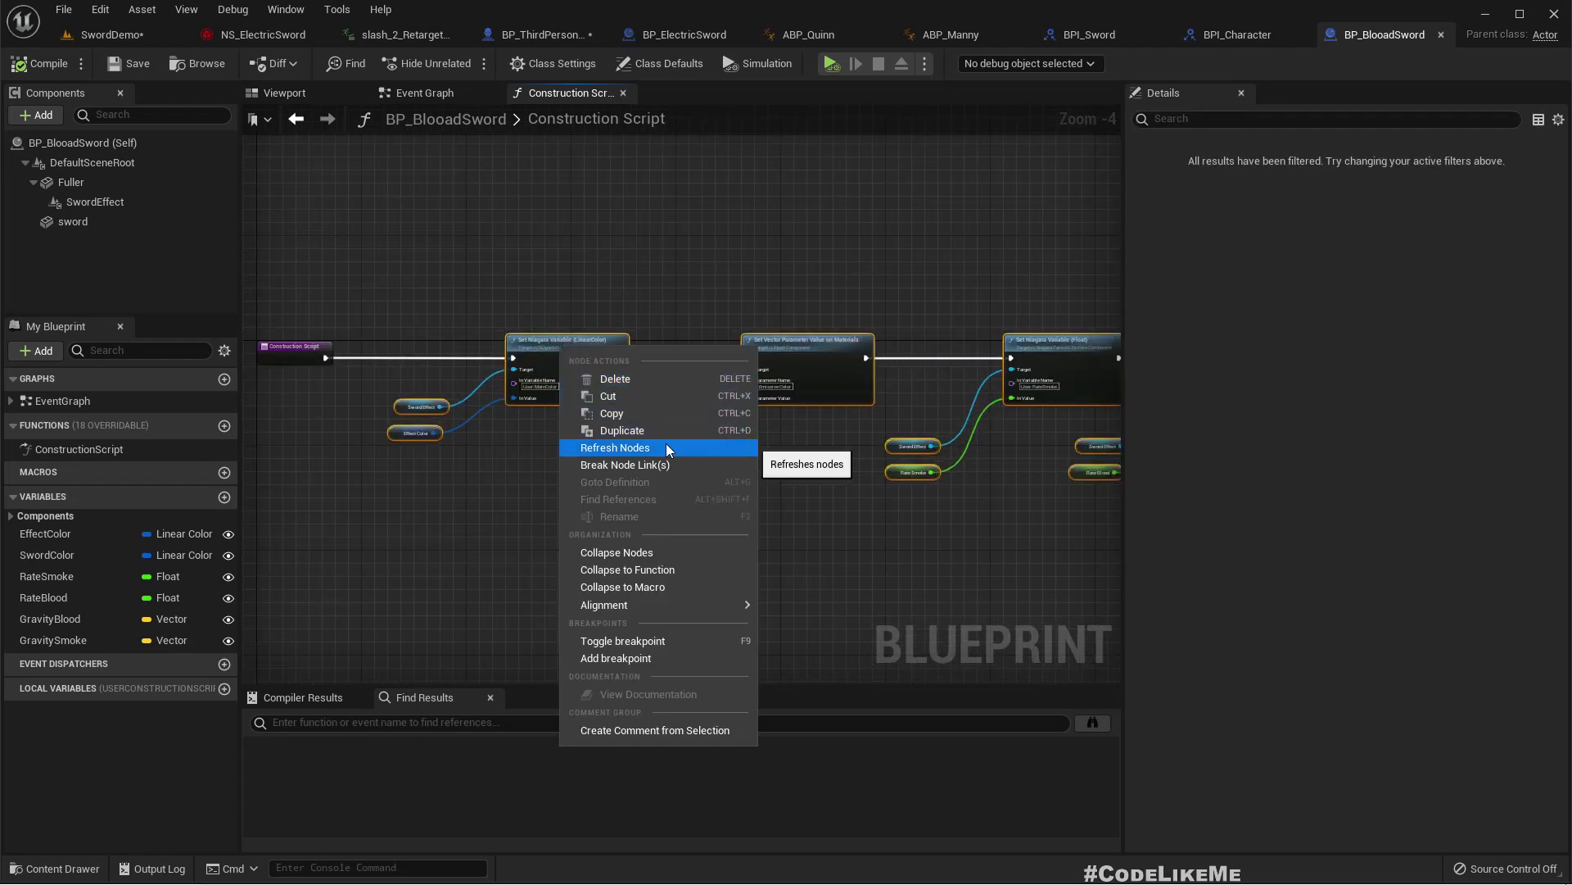
left_click(651, 569)
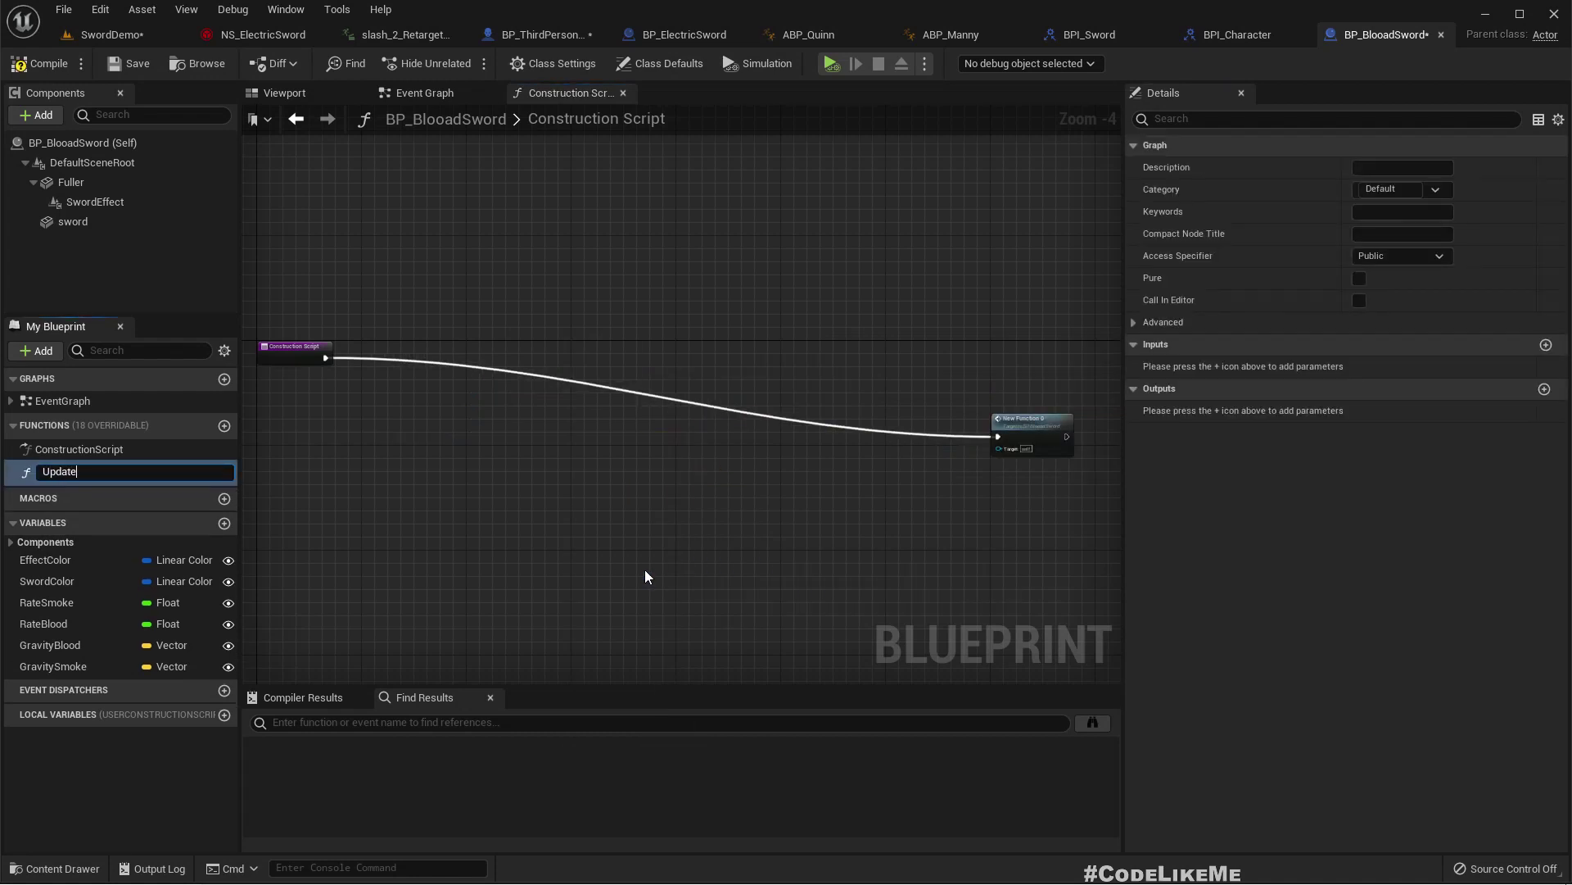
type("UpdateProperties")
key("Return")
left_click_drag(1035, 424, 498, 343)
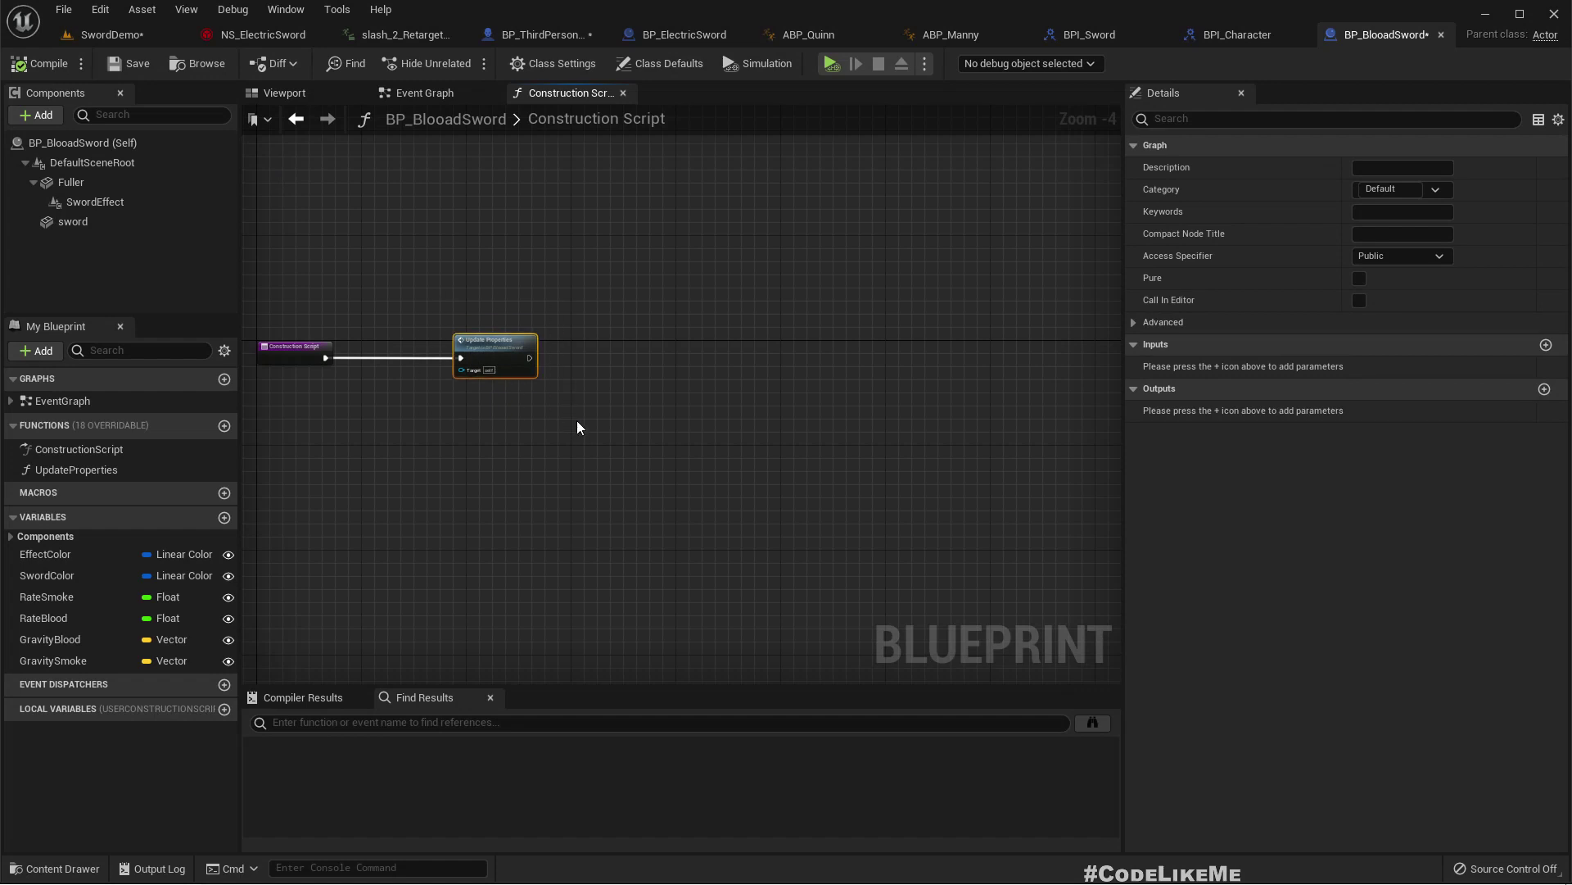
Call Update Properties from Event BeginPlay in BP_BlooadSword's Event Graph and compile
left_click(449, 93)
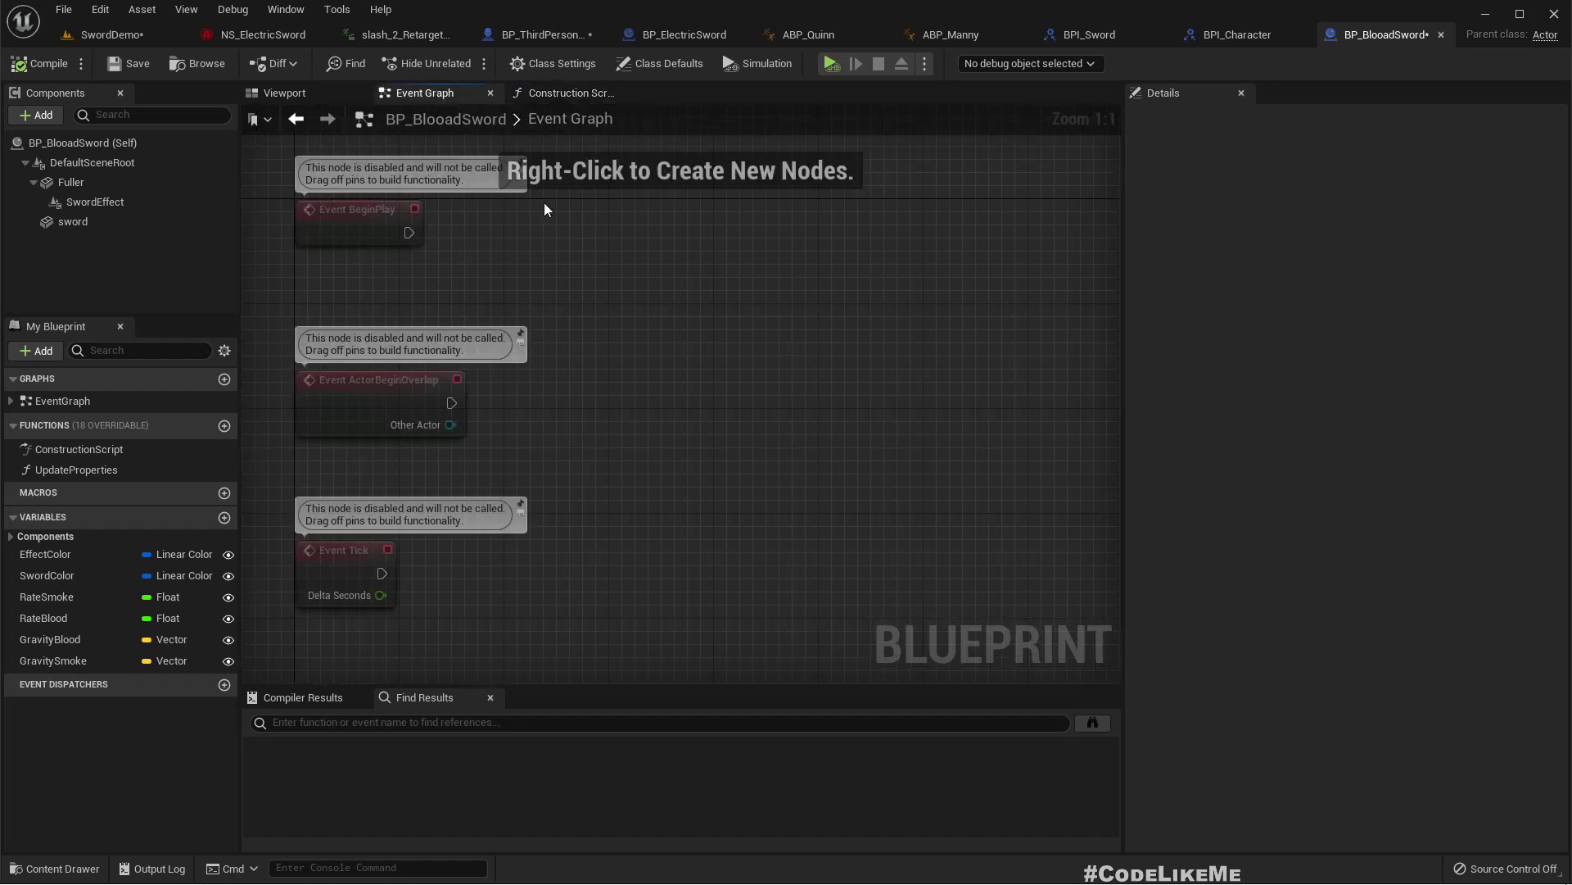
right_click_drag(561, 418, 635, 528)
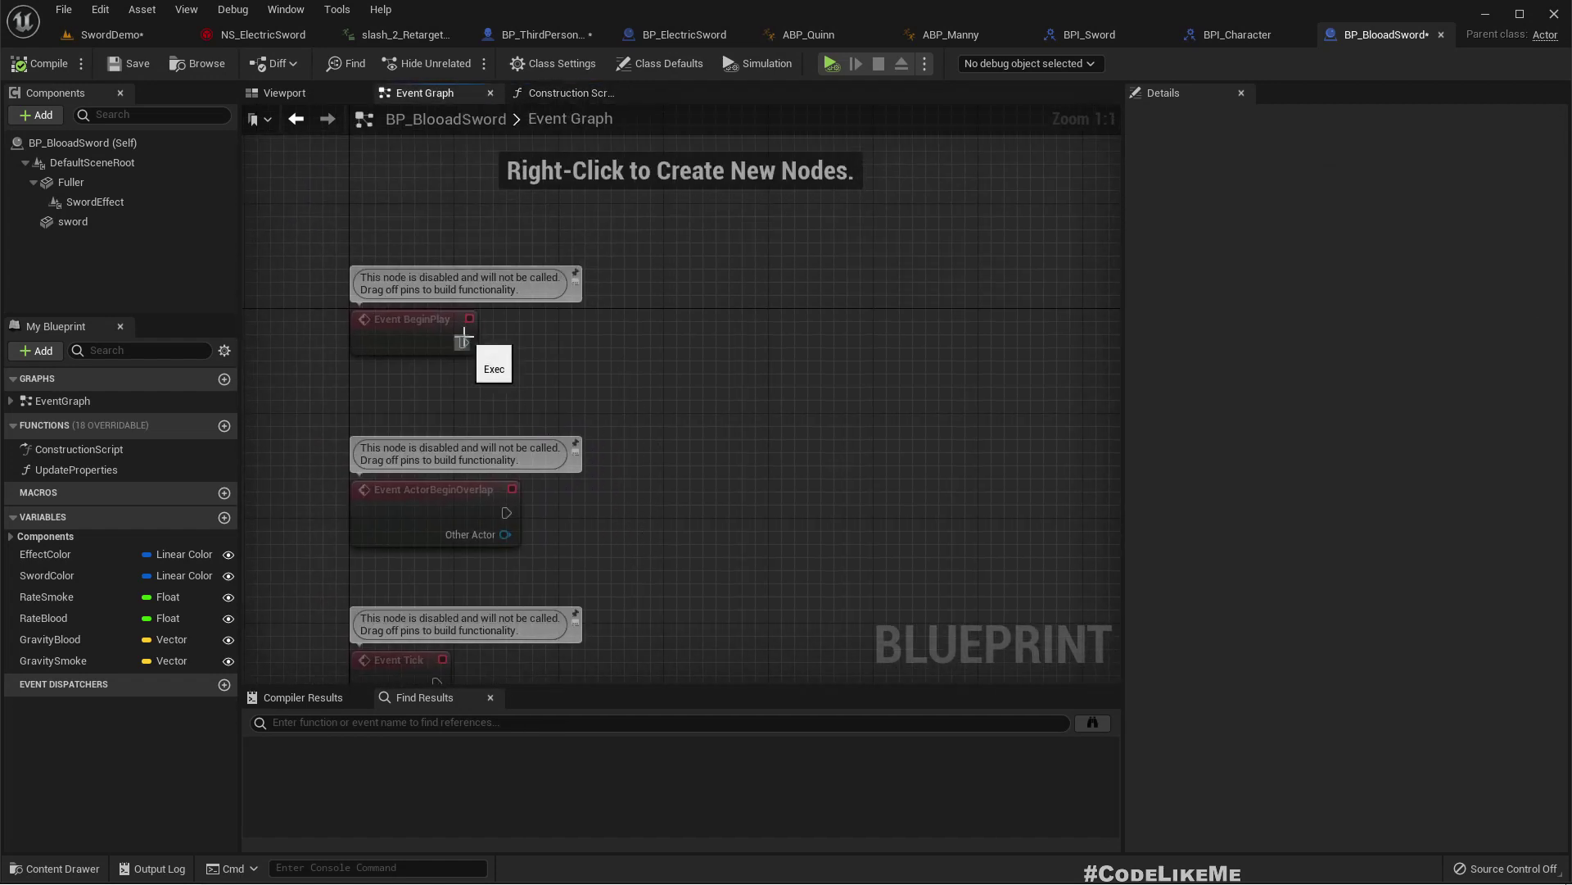
left_click_drag(464, 339, 617, 347)
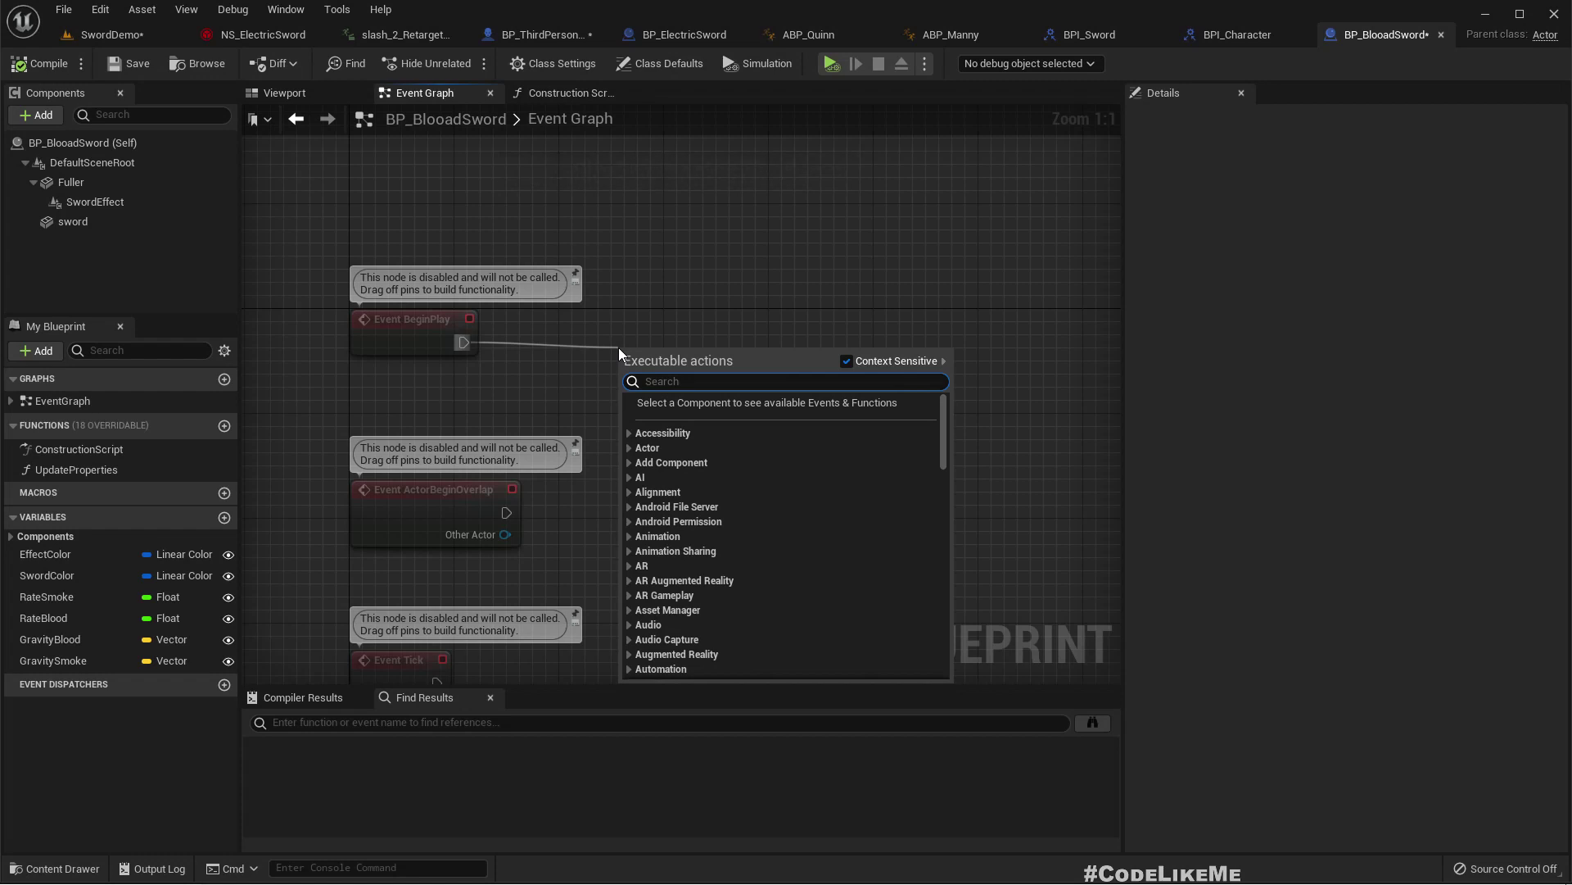
key("ctrl+v")
left_click(658, 287)
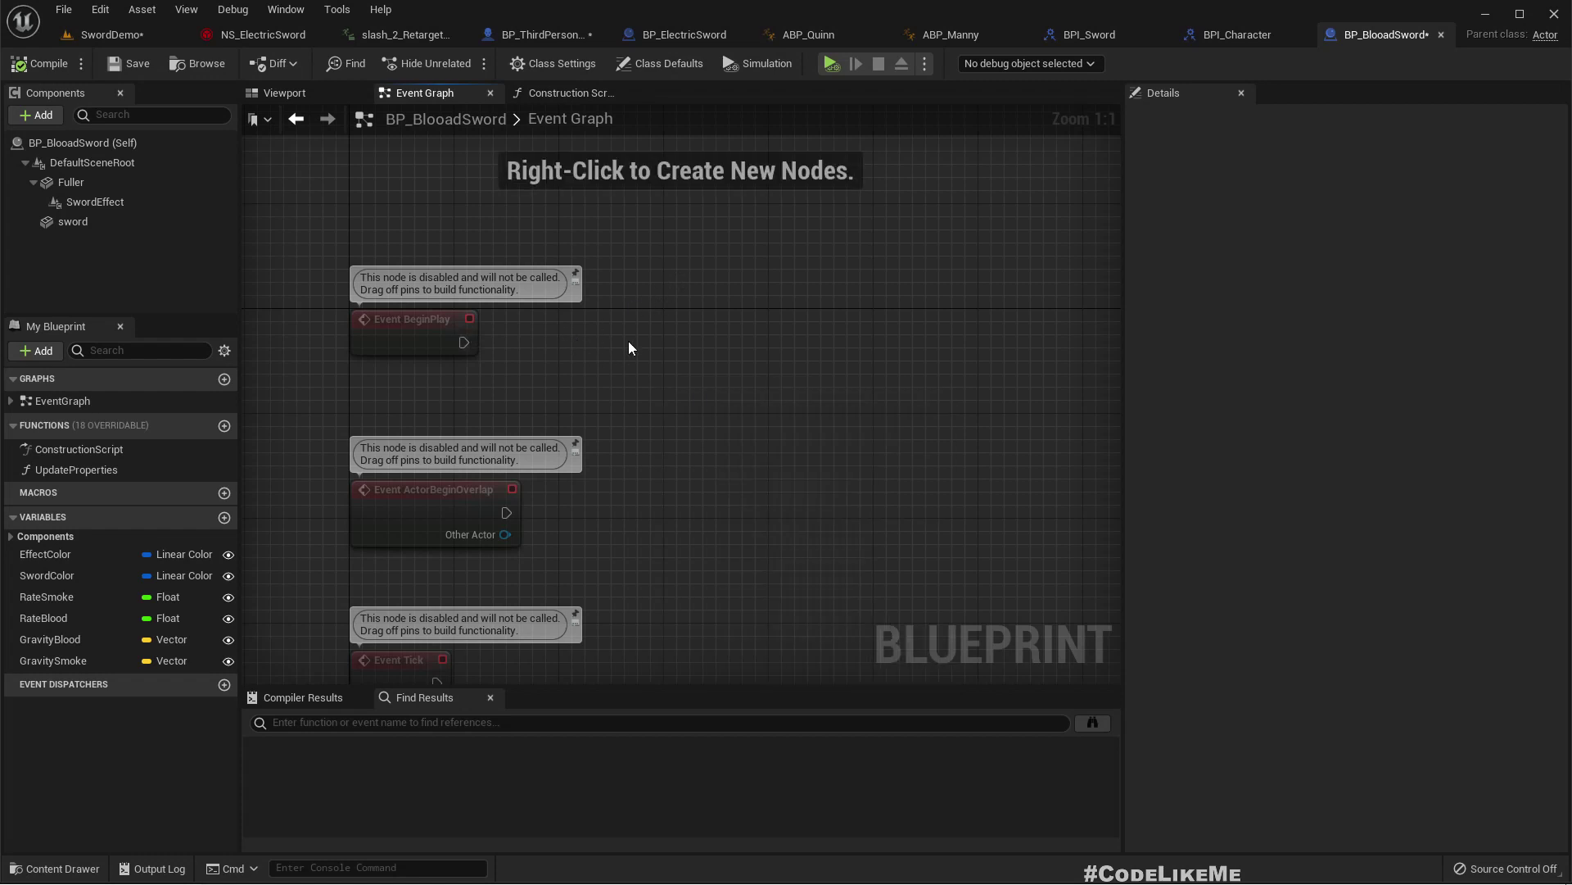
key("ctrl+v")
left_click_drag(630, 377, 696, 326)
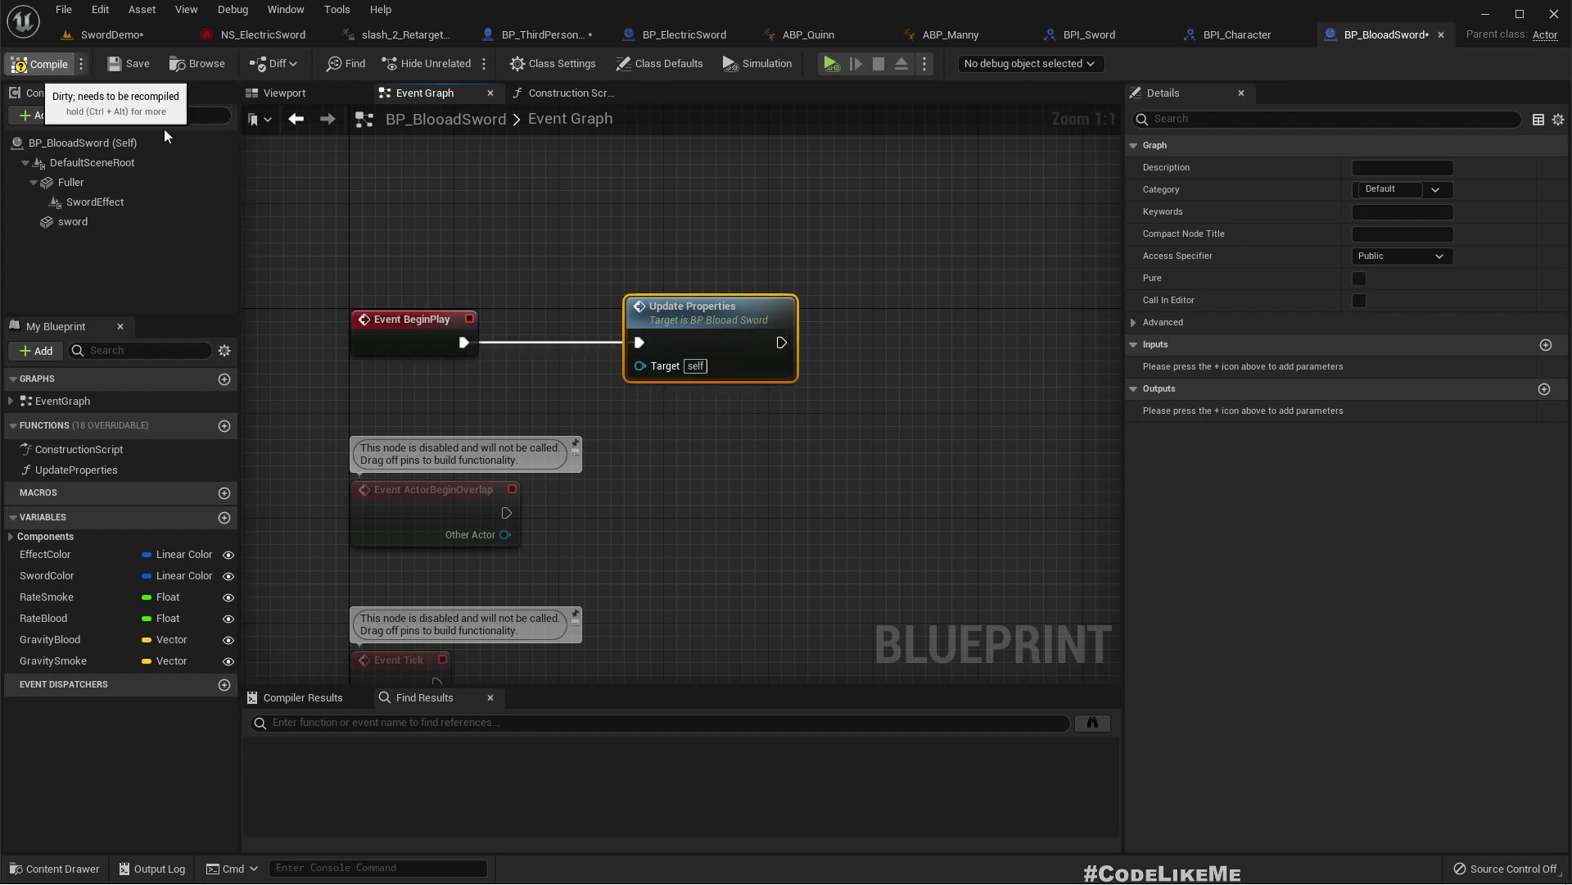
left_click(52, 71)
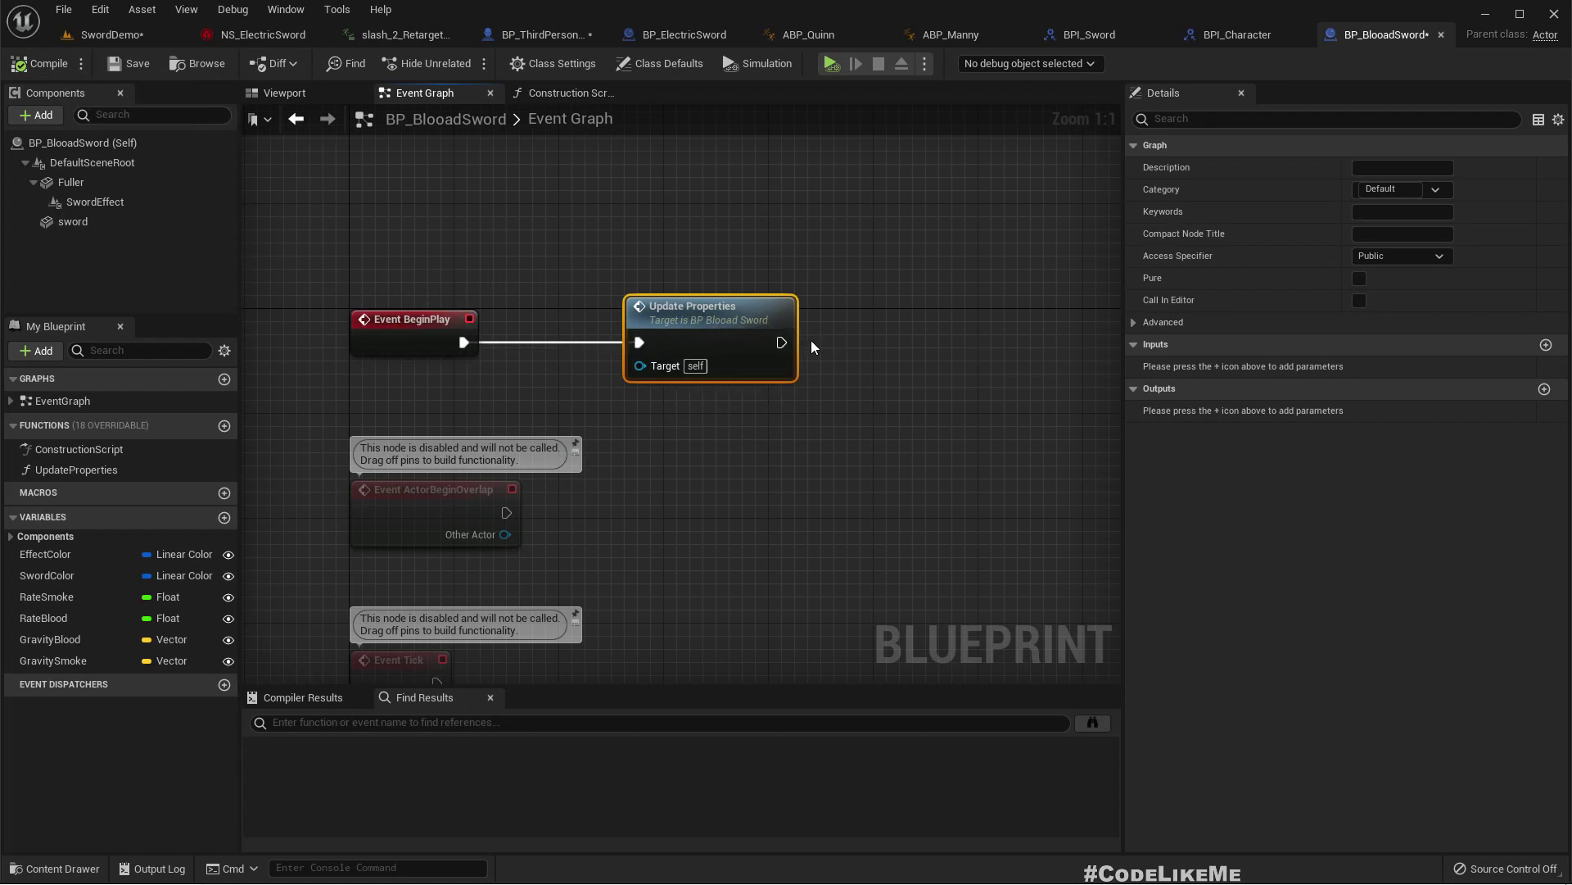
Delete the Update Properties call from BP_BlooadSword's Event Graph
left_click_drag(548, 250, 738, 406)
key("Delete")
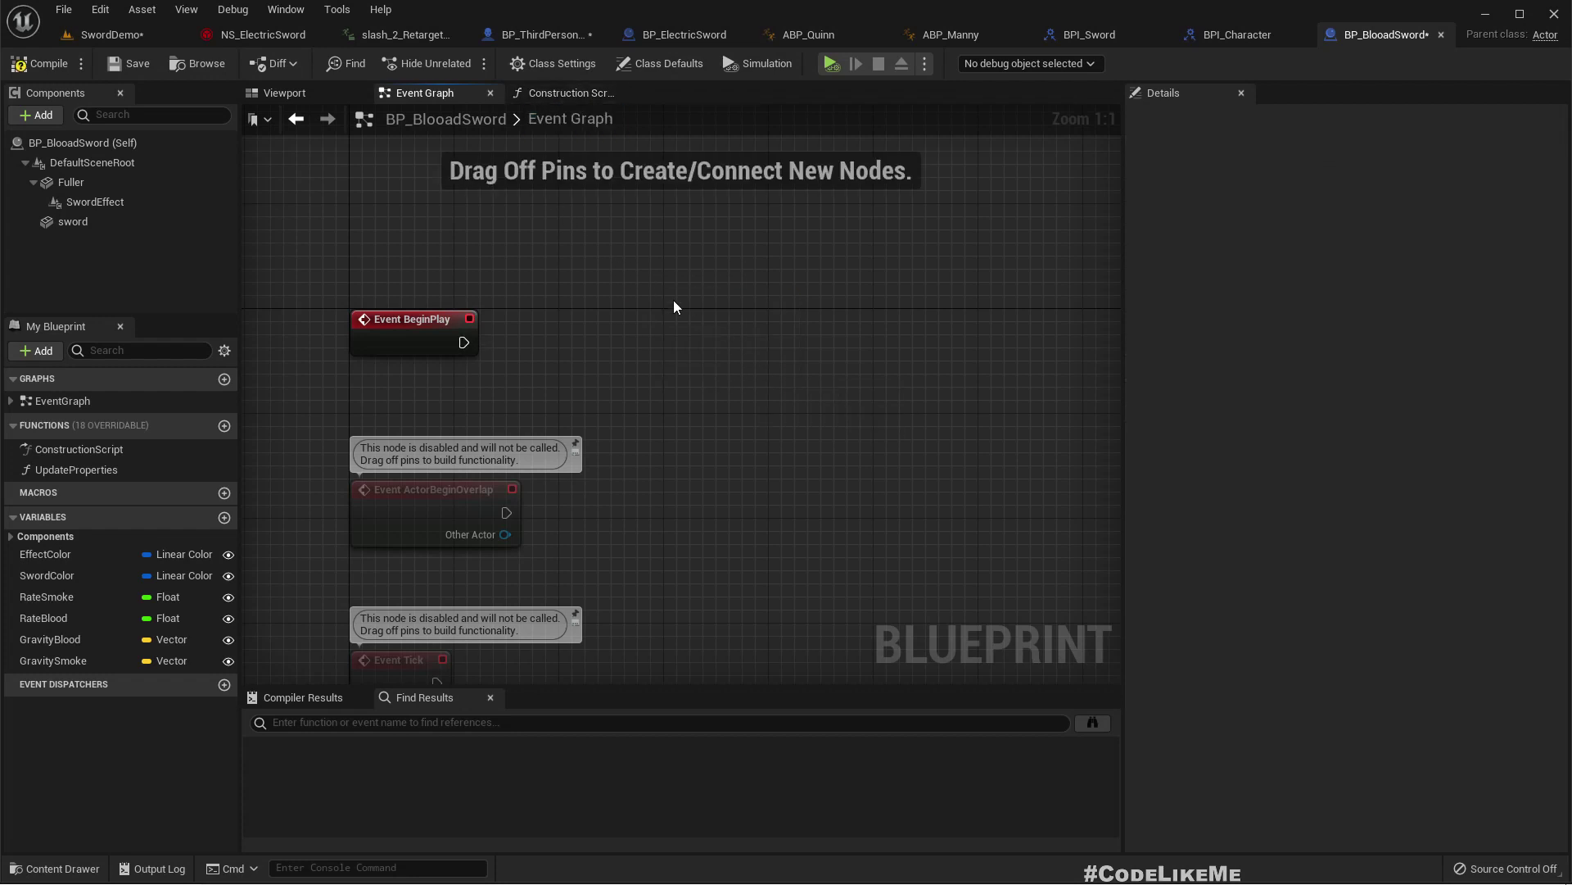
scroll(724, 359, "down", 5)
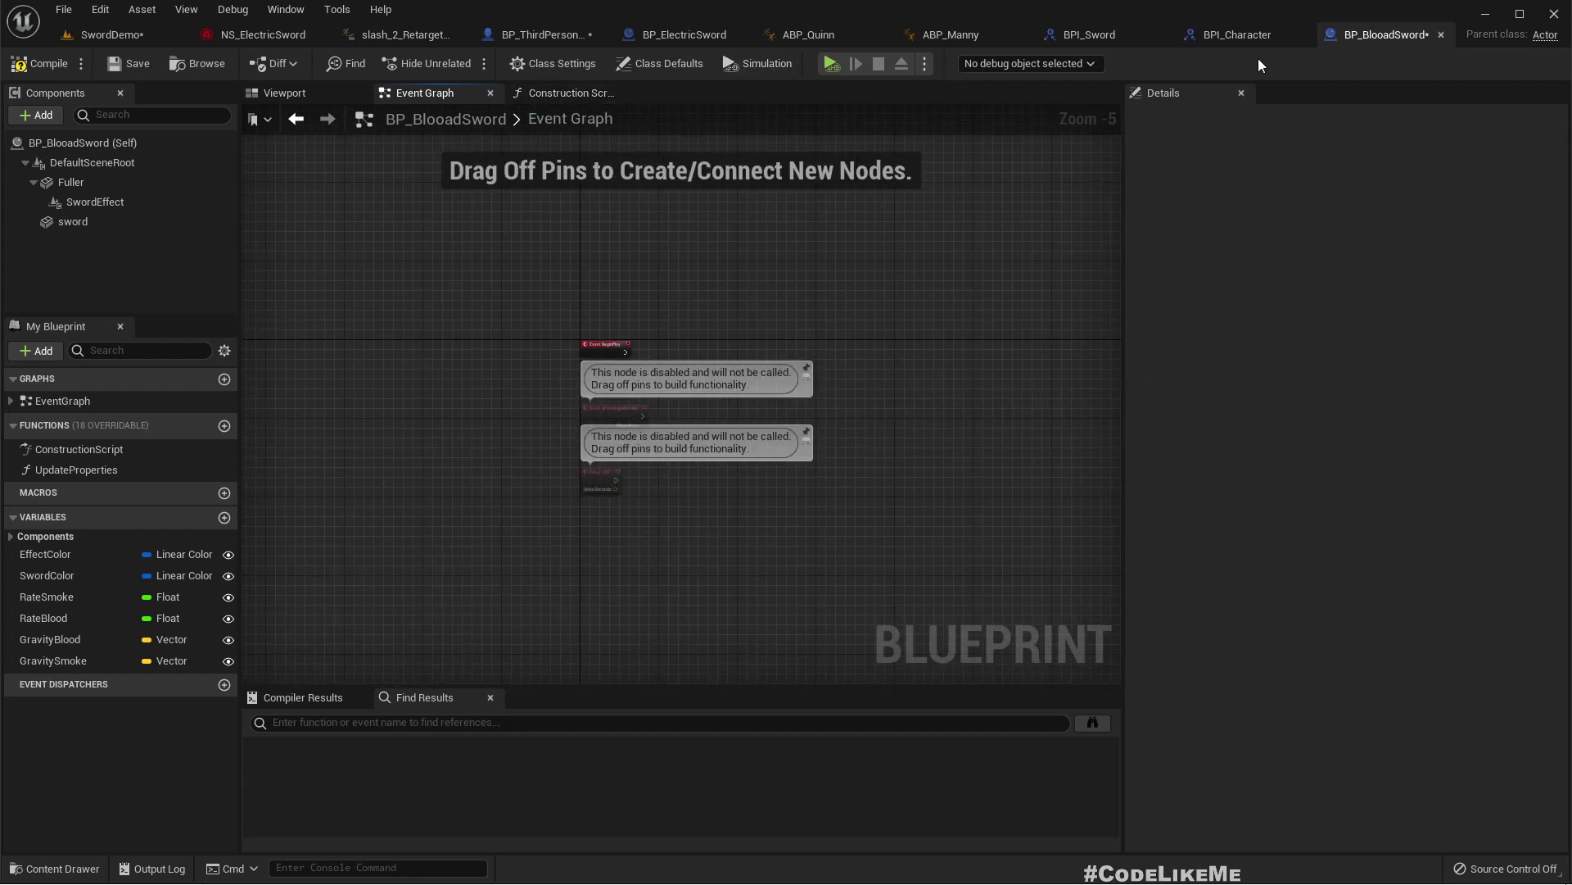
Move the Effect Color setter in line after the Sword Color setter in BP_ElectricSword's Set Sword Colors event
left_click(684, 34)
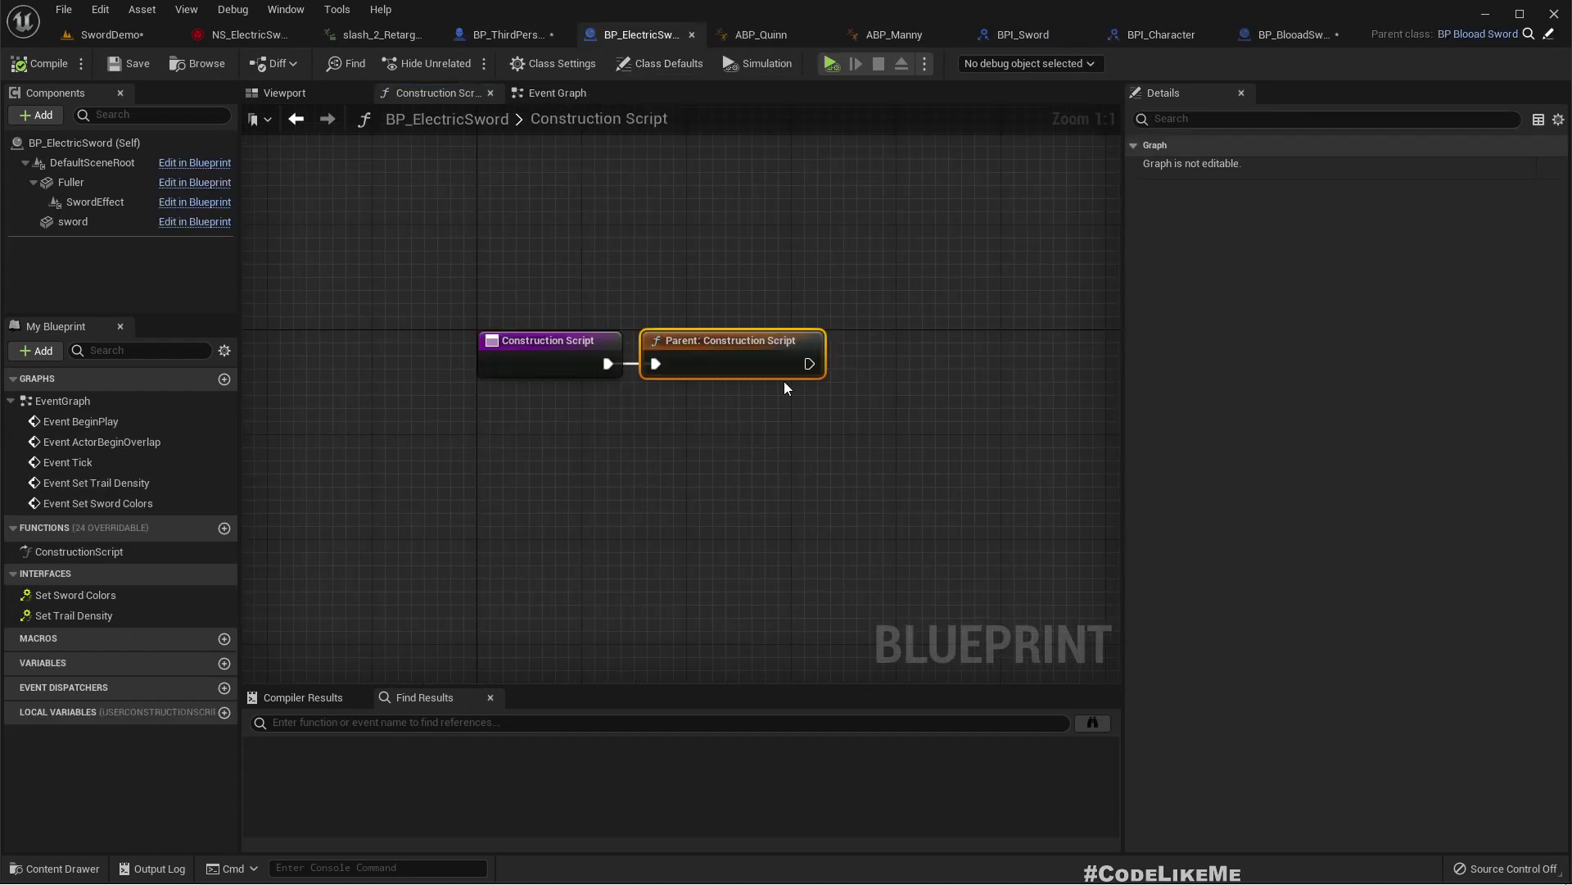
left_click(557, 95)
right_click_drag(818, 512, 655, 251)
scroll(655, 252, "up", 2)
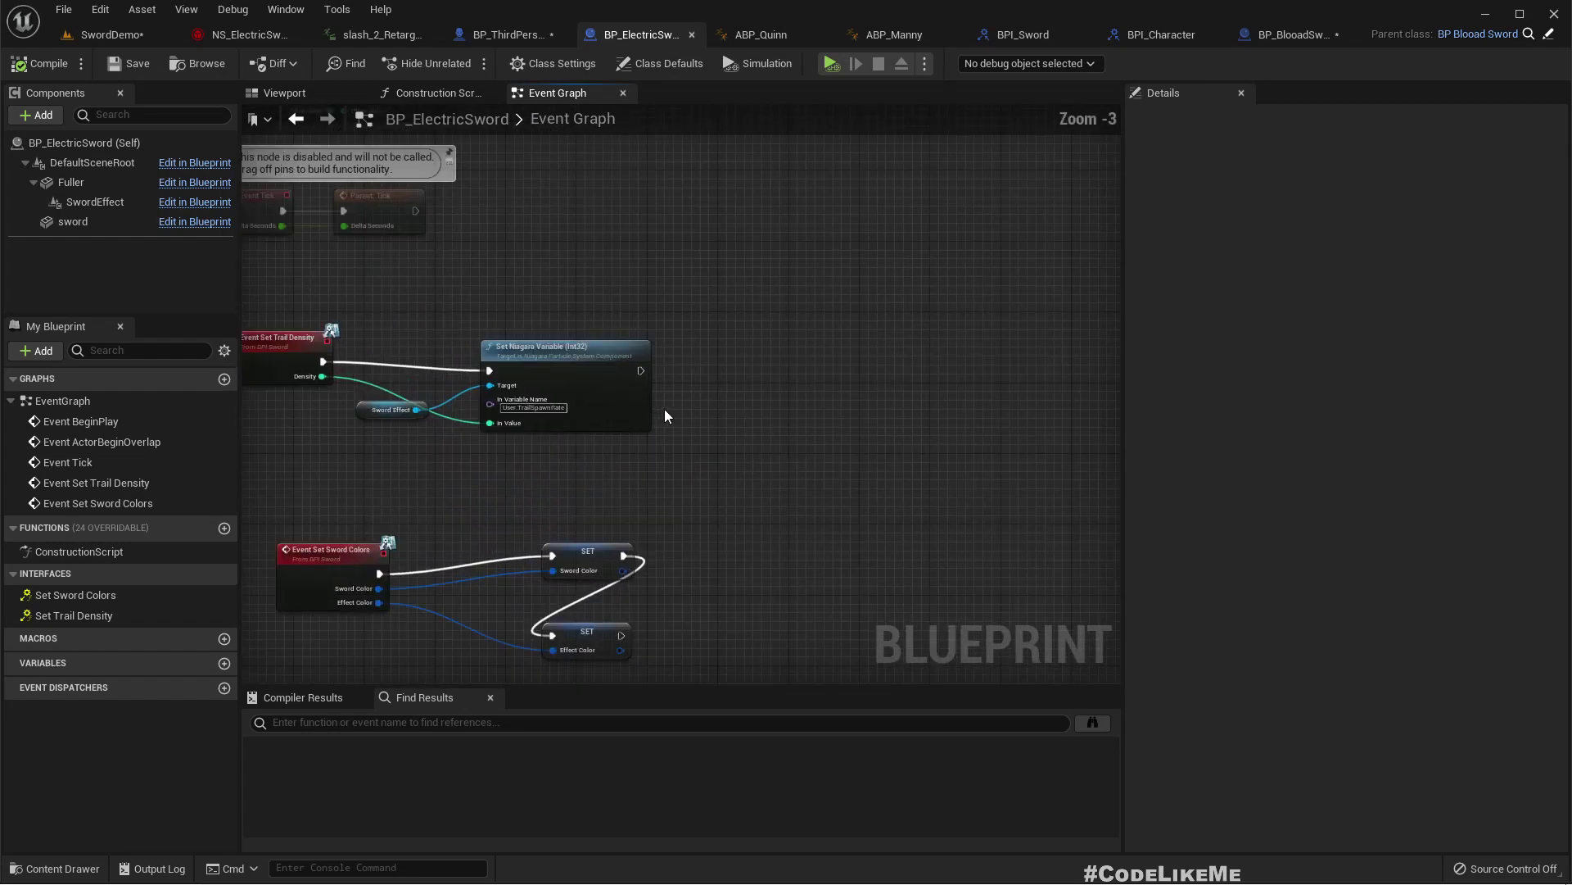
right_click_drag(703, 515, 733, 356)
left_click_drag(628, 472, 761, 394)
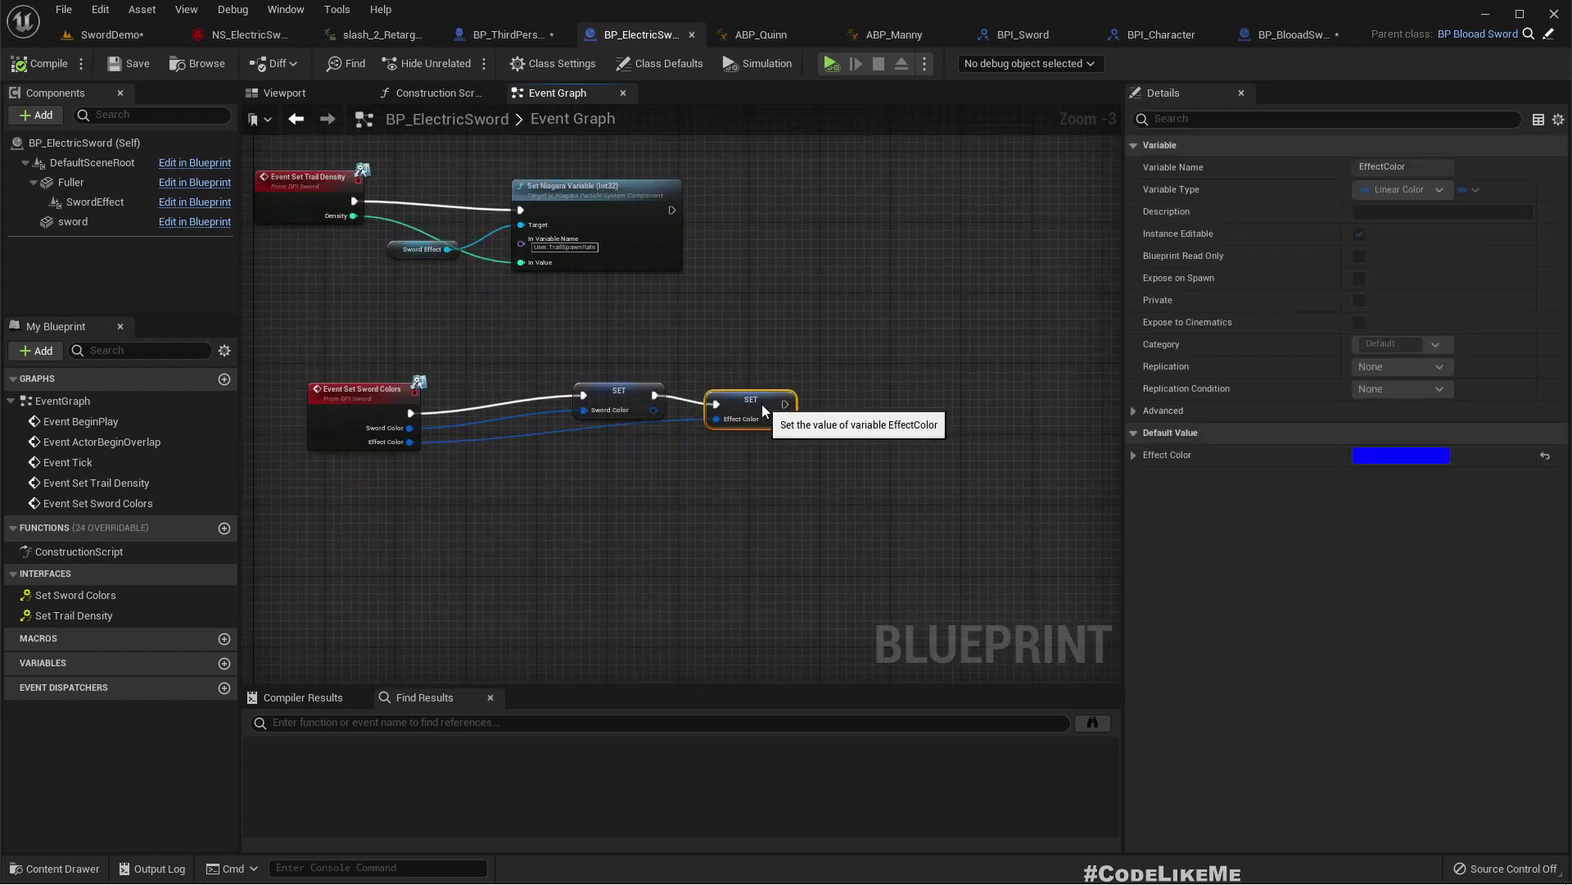
Add an Update Properties call after the Effect Color setter, wire its execution and line it up with the setters
left_click(849, 422)
key("ctrl+v")
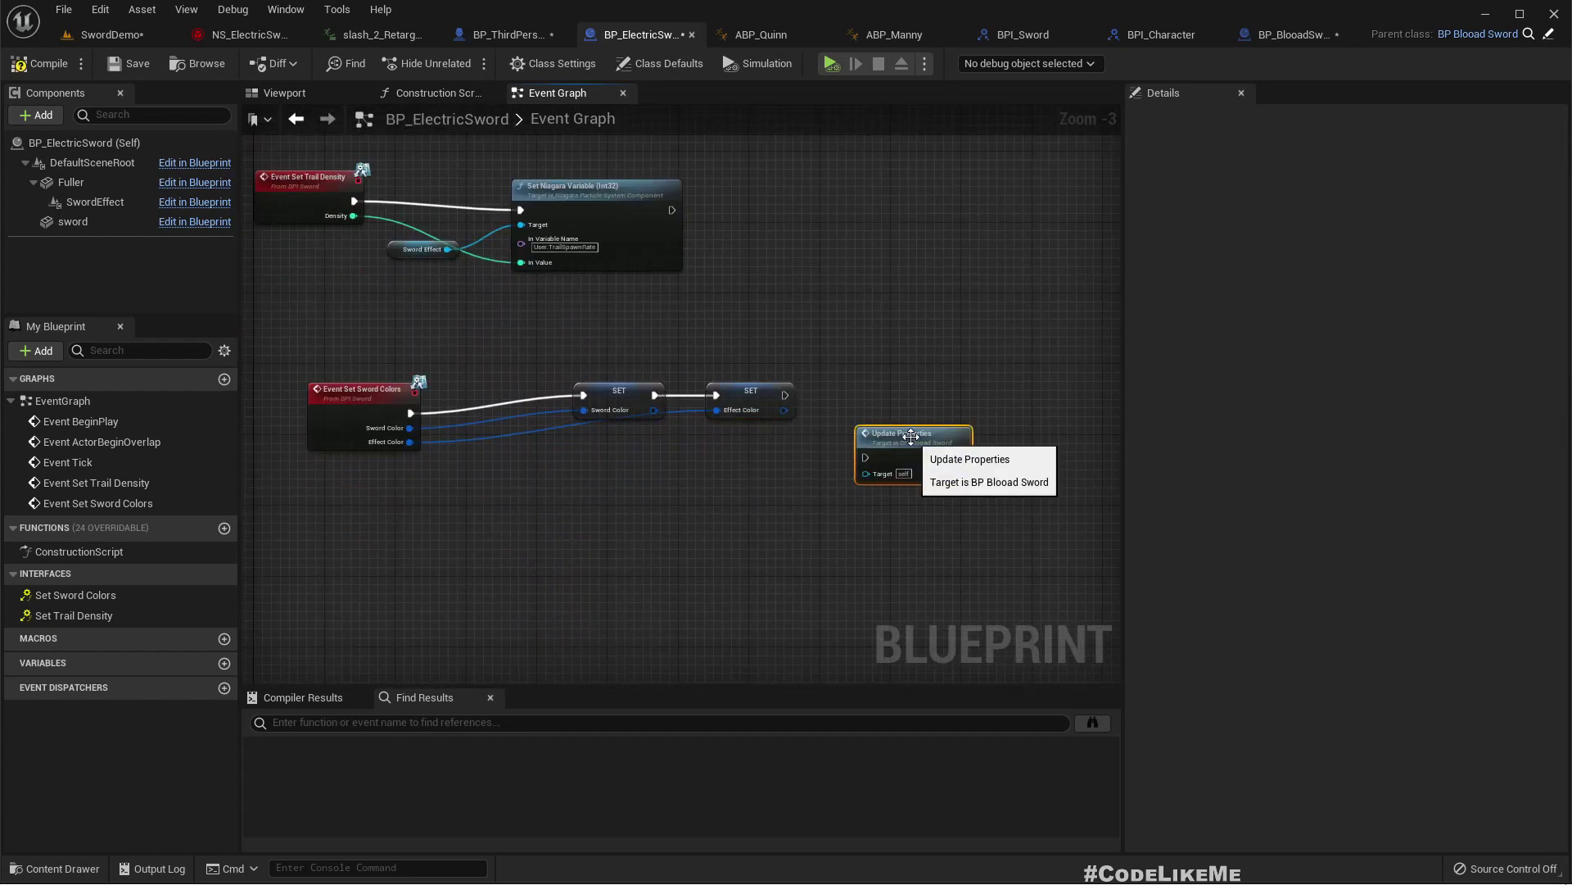
left_click_drag(867, 456, 786, 395)
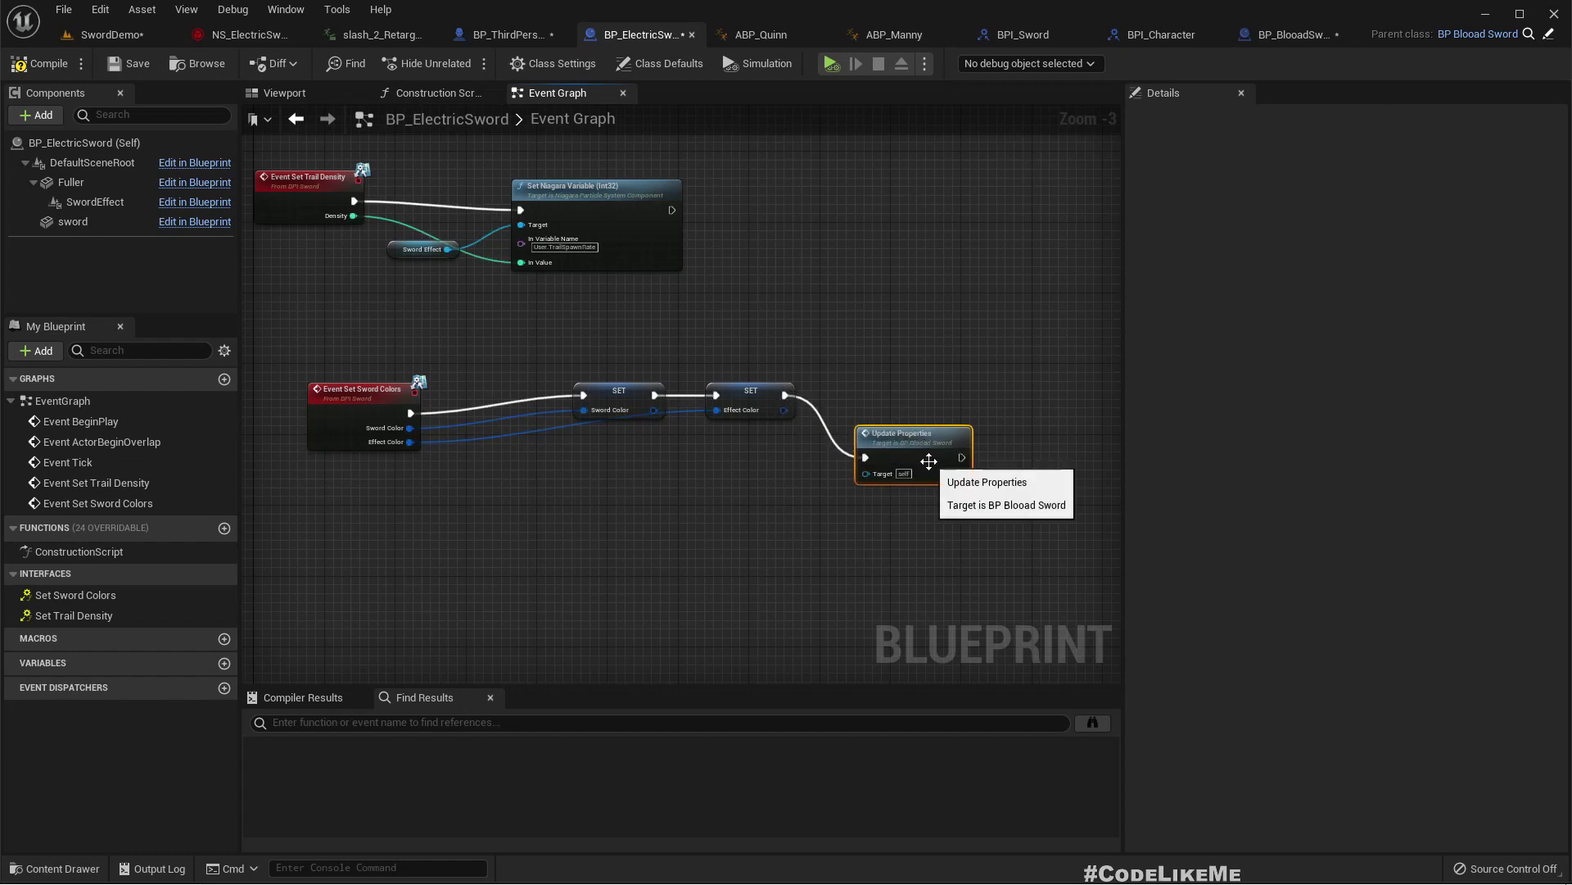
left_click_drag(913, 445, 922, 393)
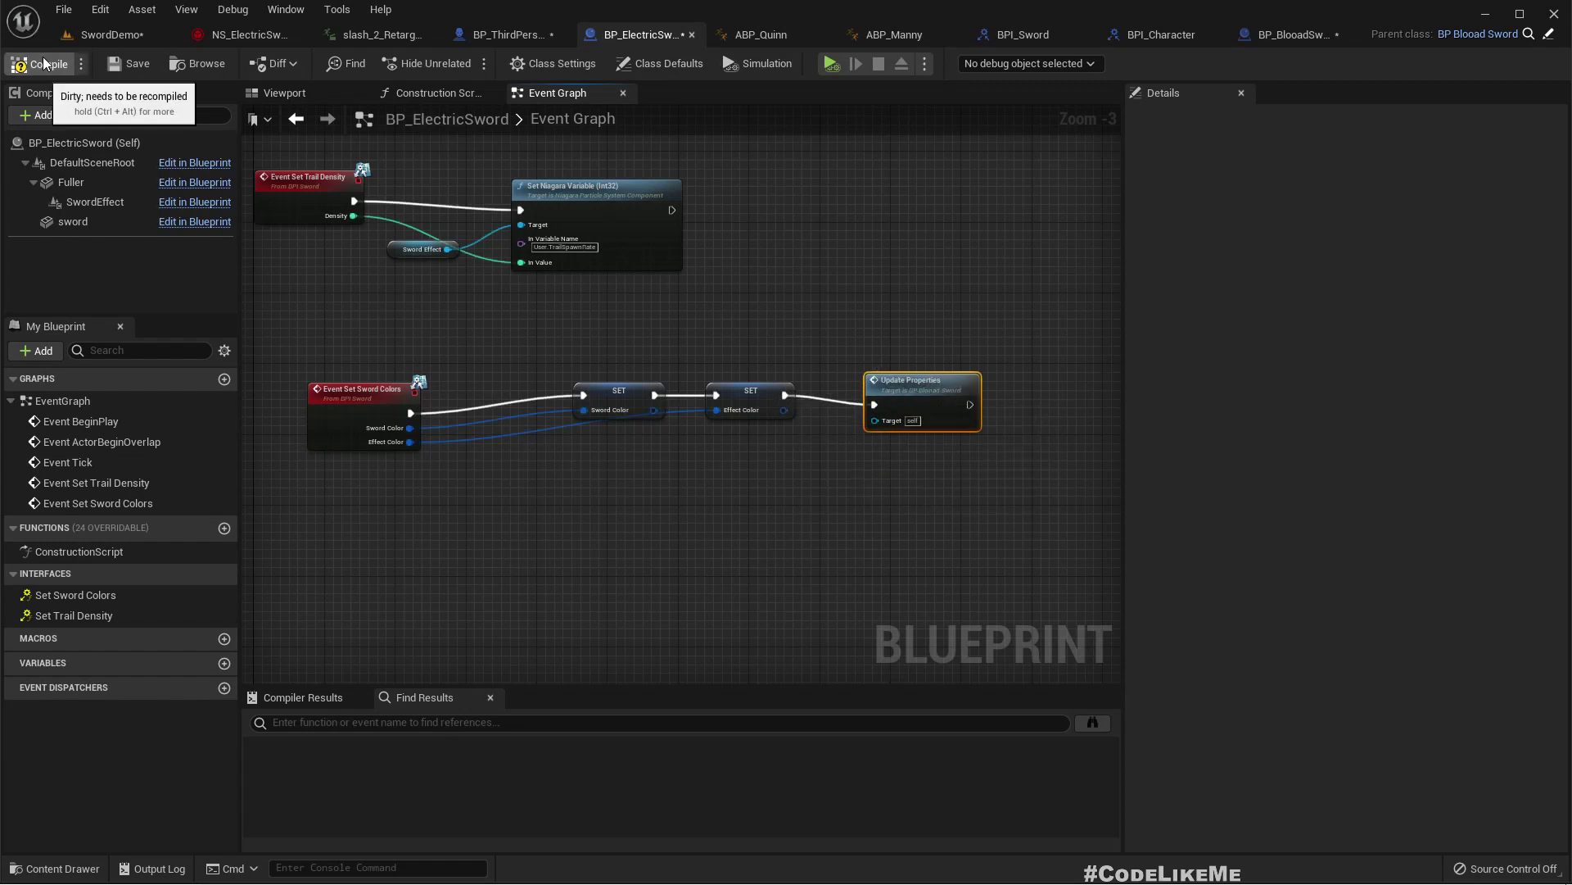
Return to the SwordDemo level and inspect the characters' sword colors in the viewport
left_click(106, 35)
scroll(629, 314, "up", 5)
scroll(629, 314, "down", 5)
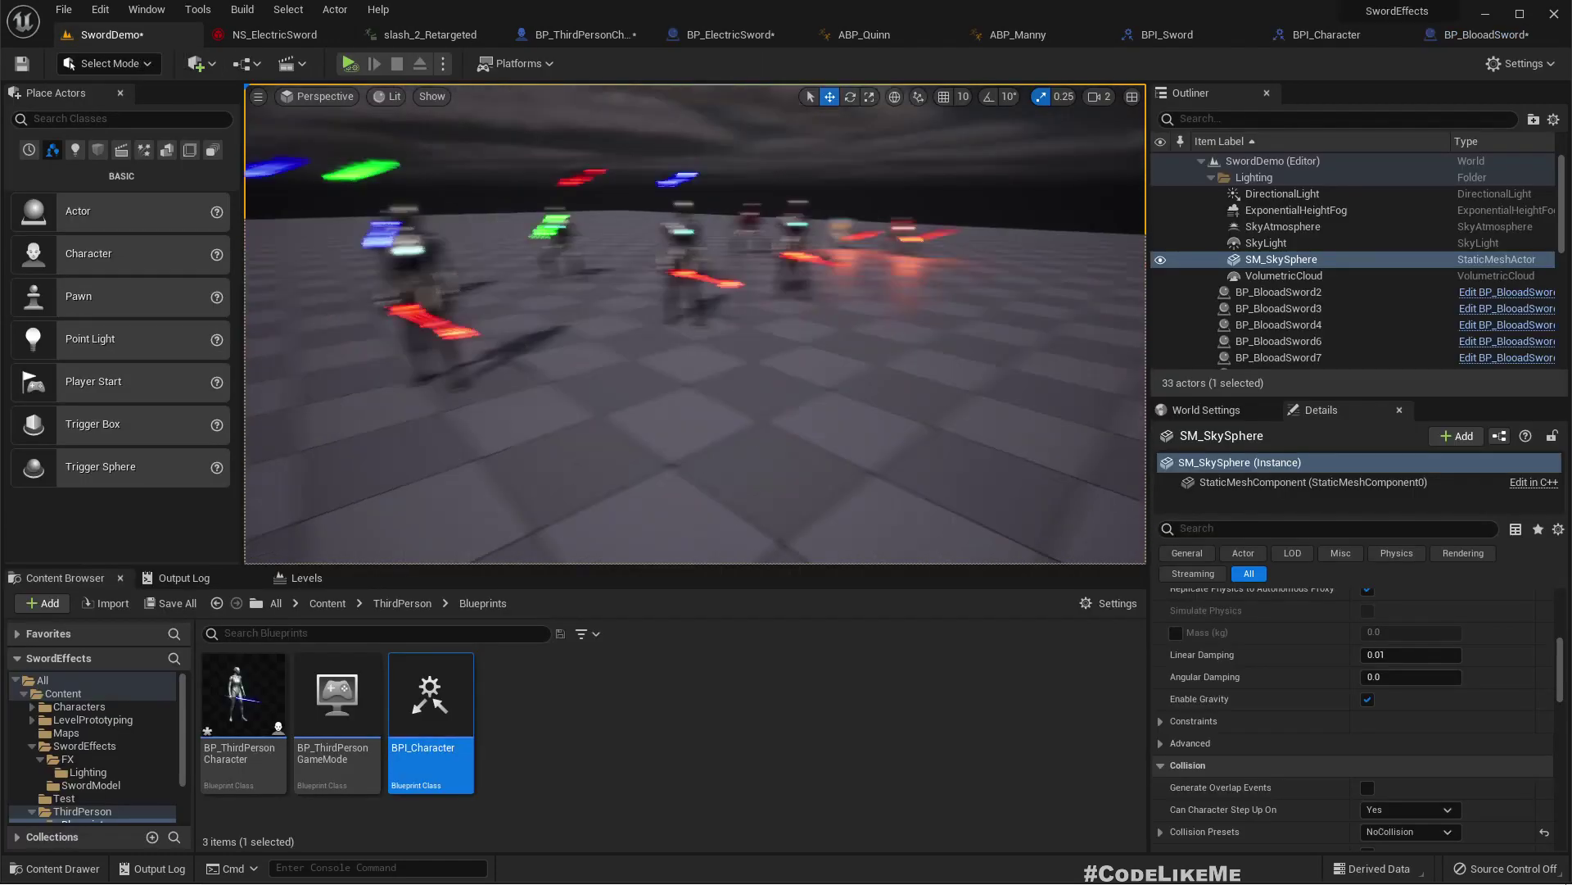
Set the Sword Color of the nearest sword-holding character, BP_ThirdPersonCharacter, to pure green with red at 0
key("F11")
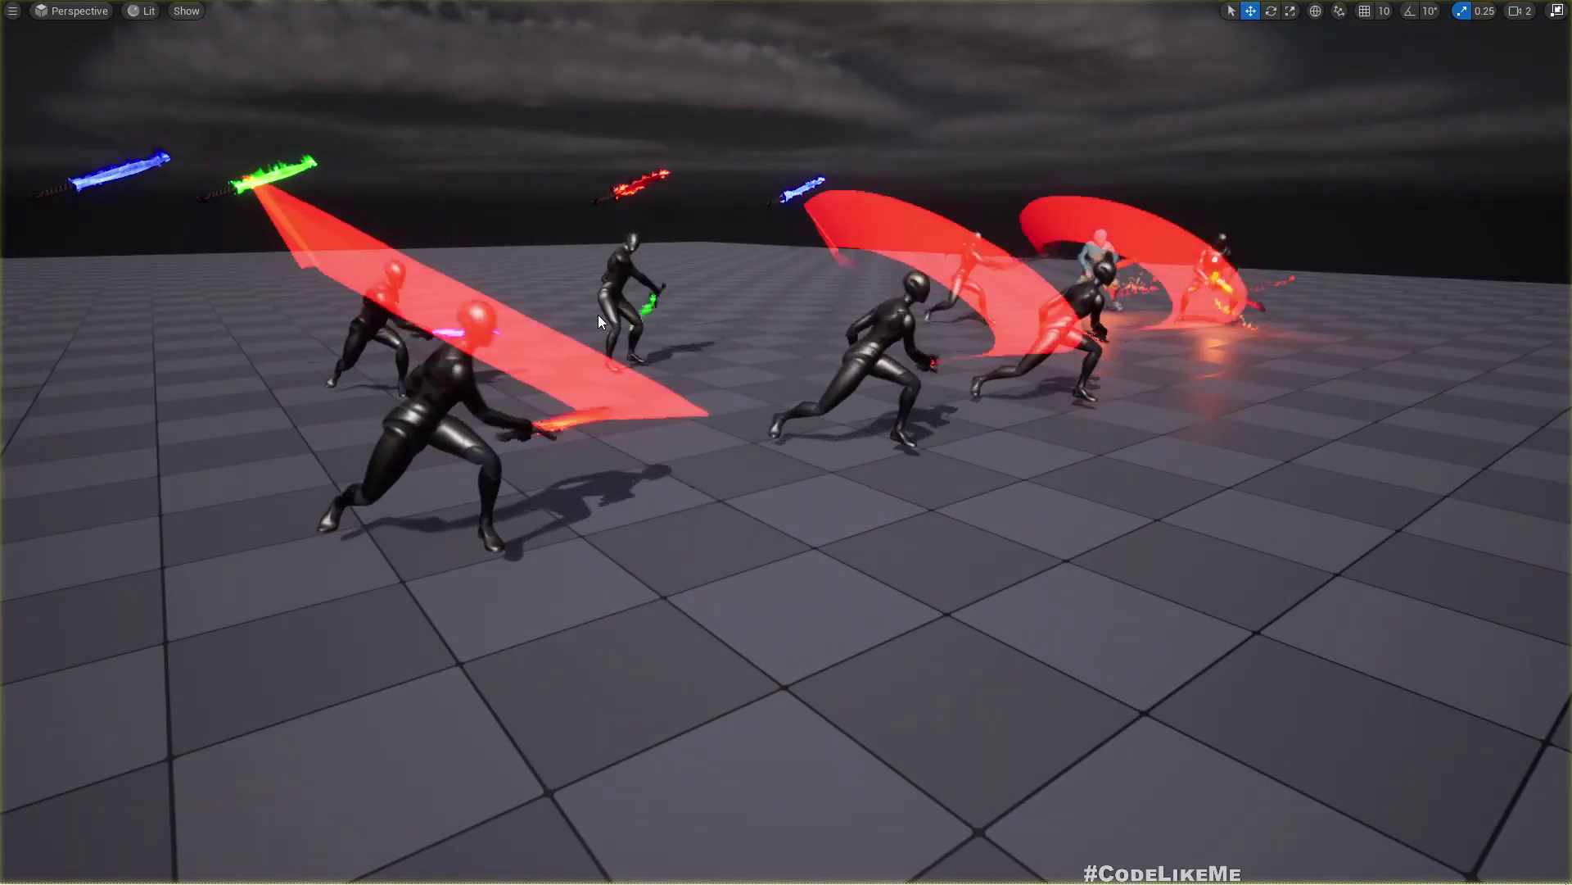
mouse_move(586, 421)
right_mouse_down()
mouse_move(610, 458)
mouse_move(602, 438)
right_mouse_up()
left_click(500, 348)
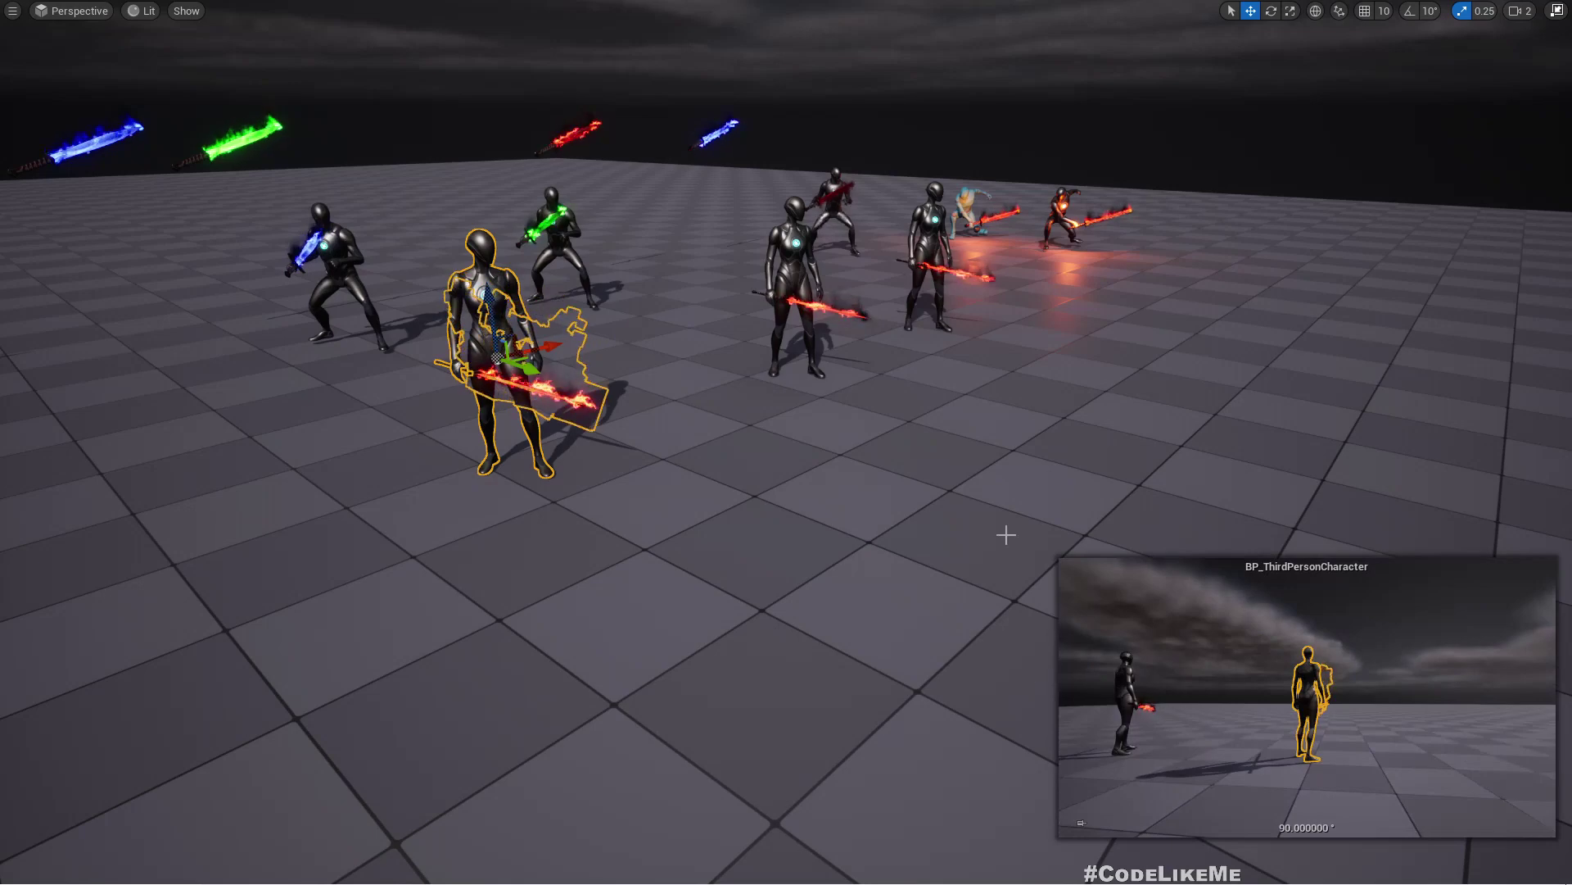
mouse_move(969, 482)
right_mouse_down()
mouse_move(942, 480)
mouse_move(969, 482)
right_mouse_up()
key("F11")
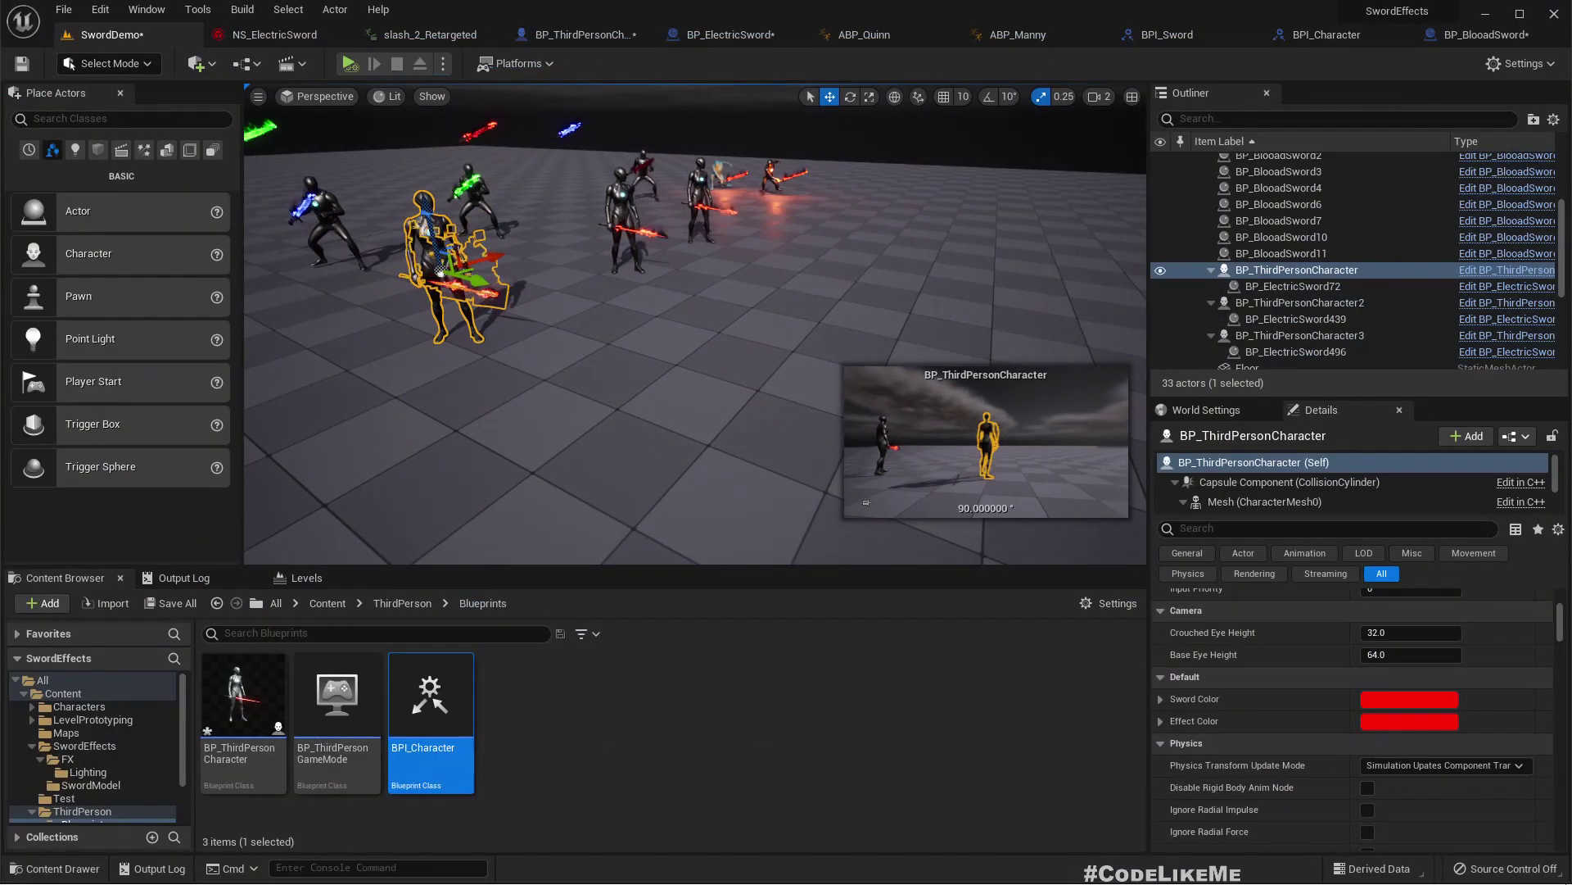
left_click(1409, 696)
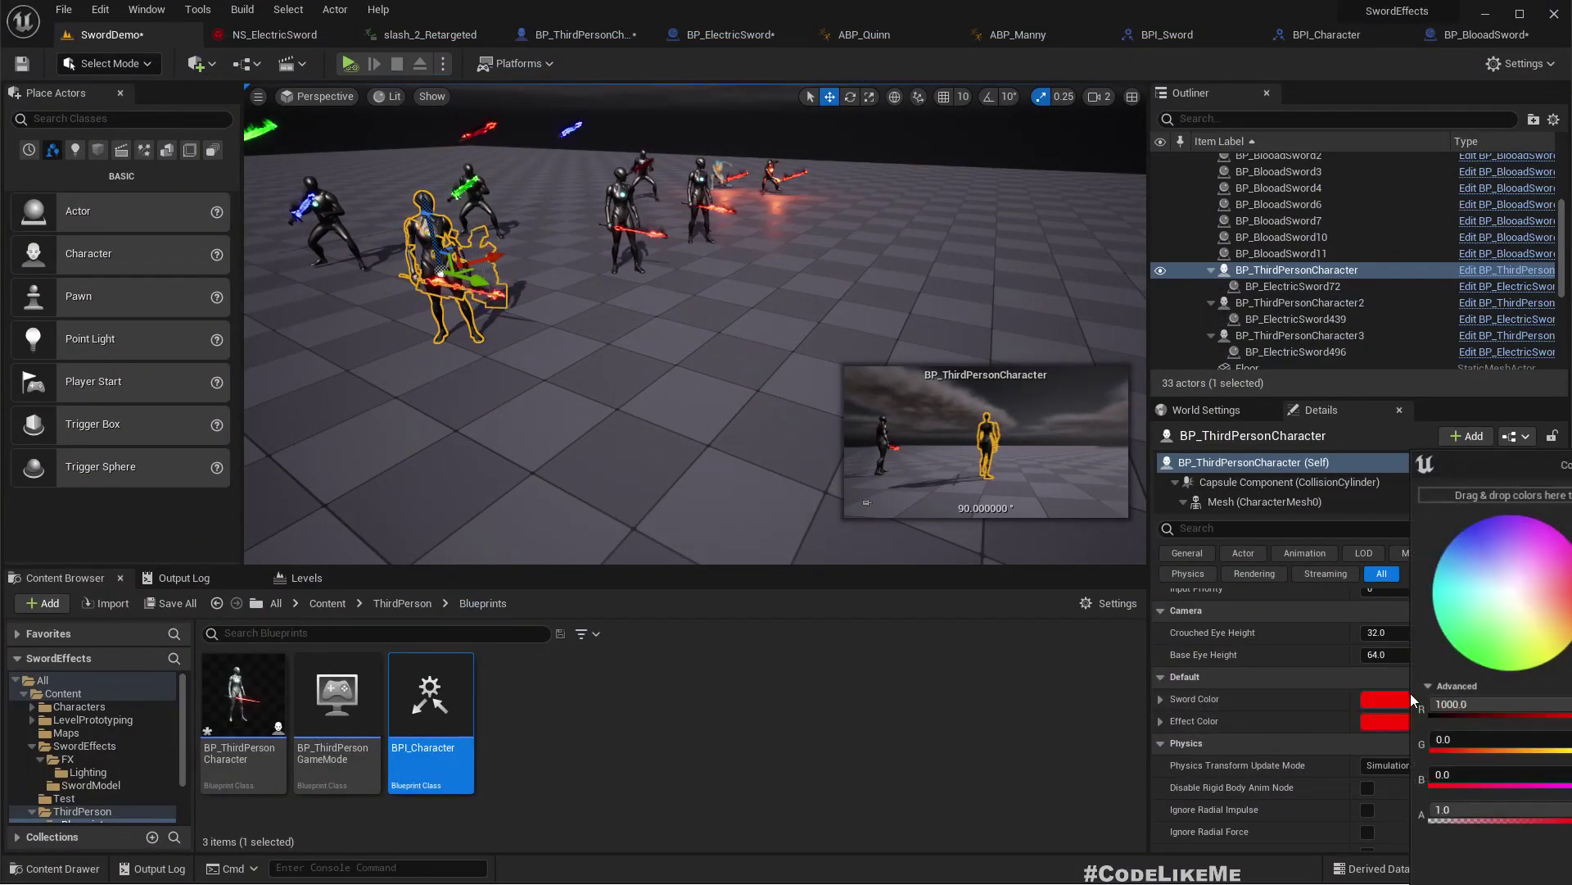
left_click(1509, 711)
key("Tab")
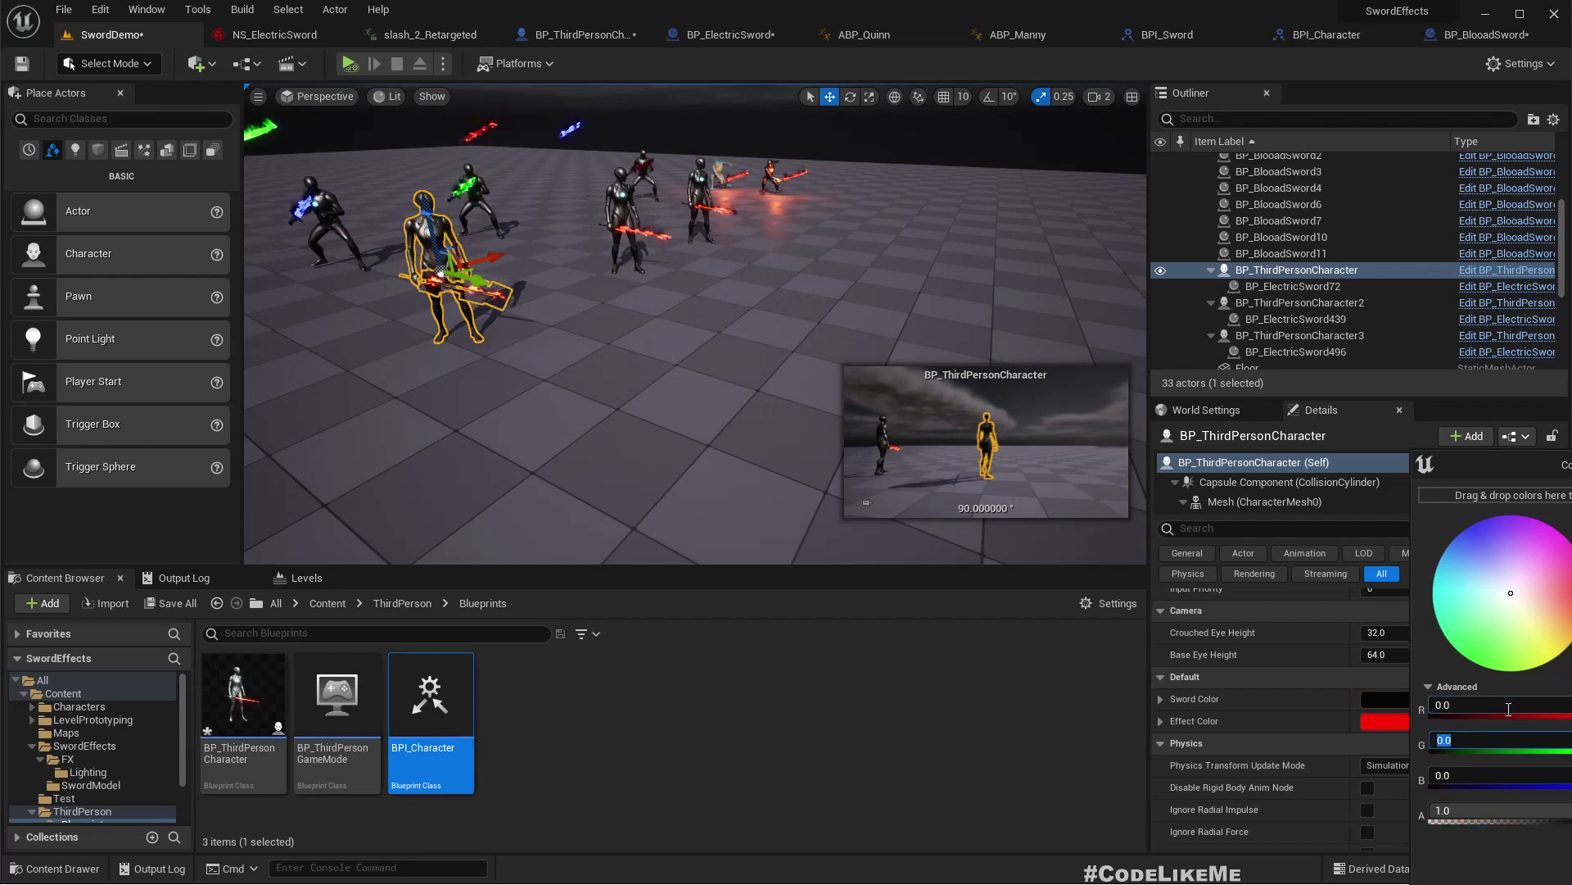
key("Return")
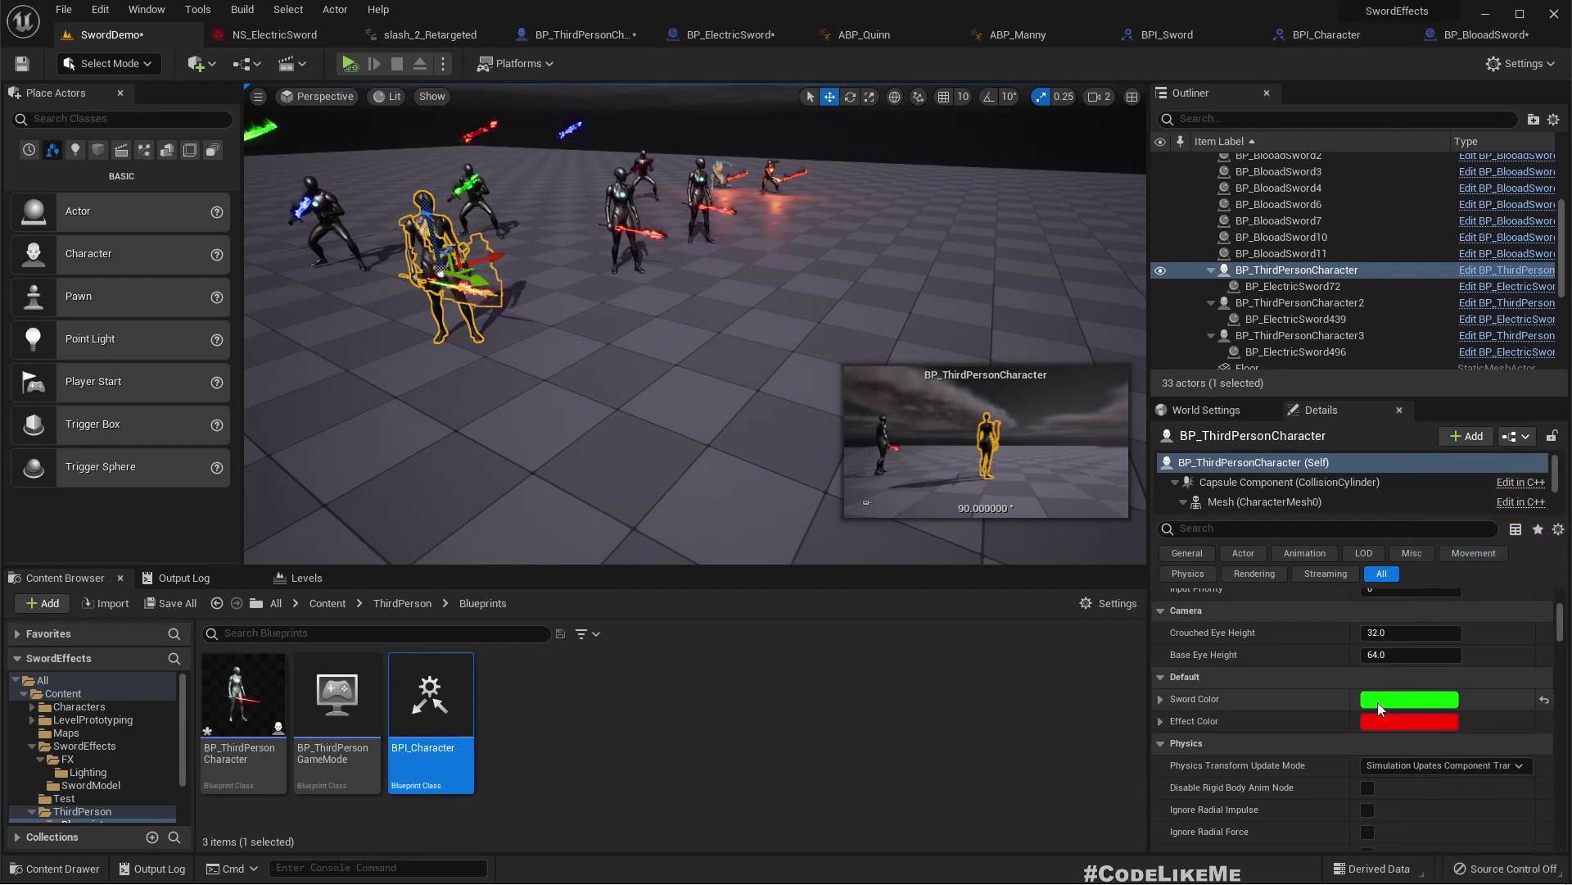
Copy BP_ThirdPersonCharacter's Sword Color value and paste it into its Effect Color
right_click(1380, 706)
left_click(1417, 703)
right_click(1403, 729)
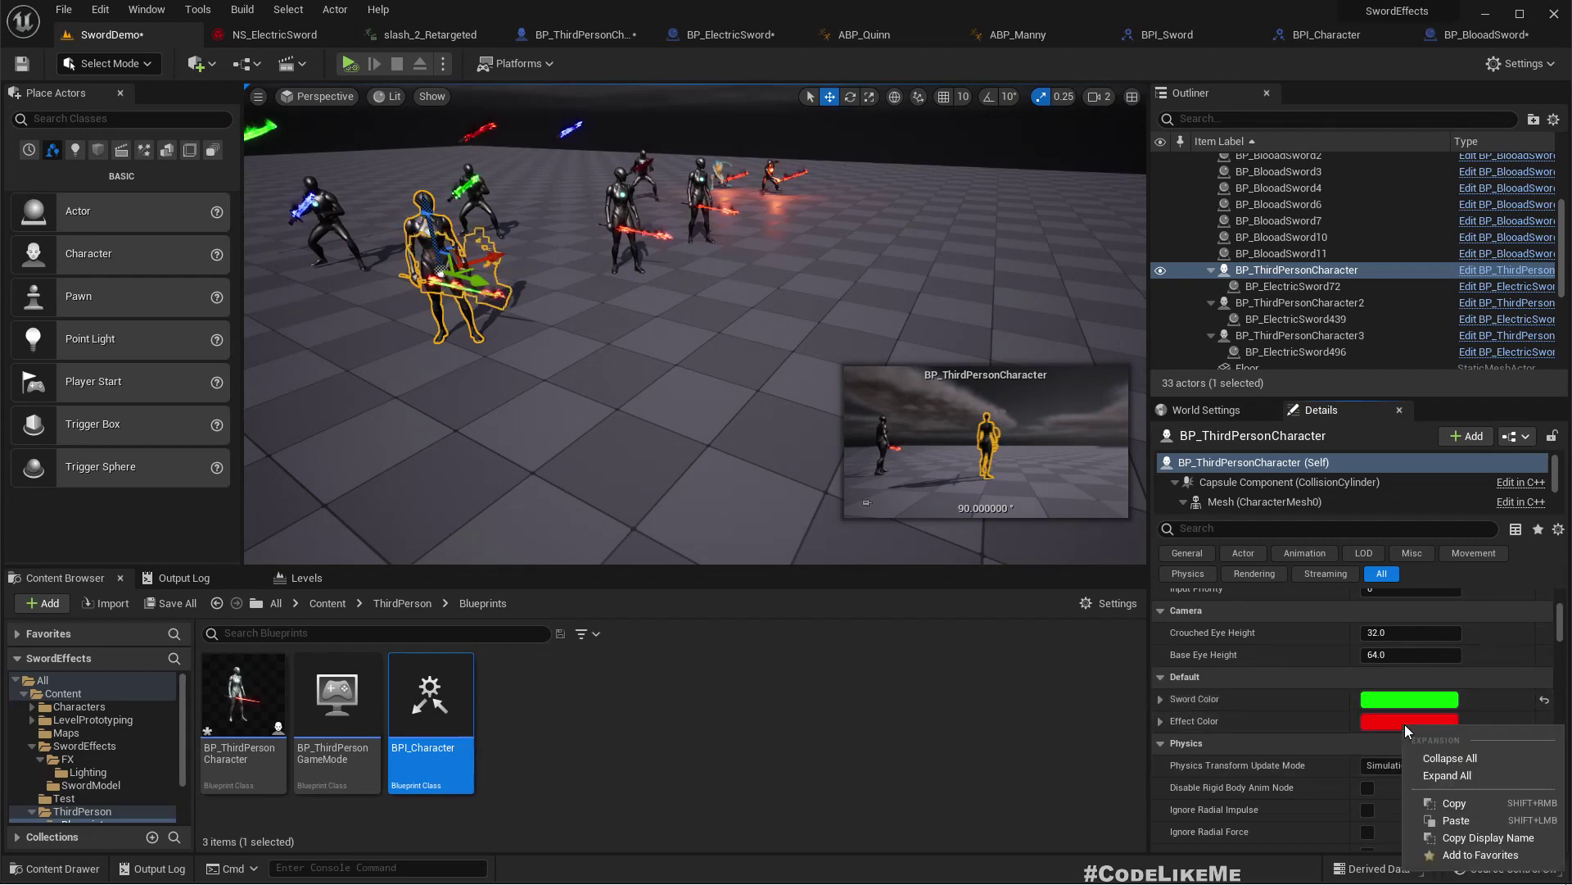
left_click(1457, 819)
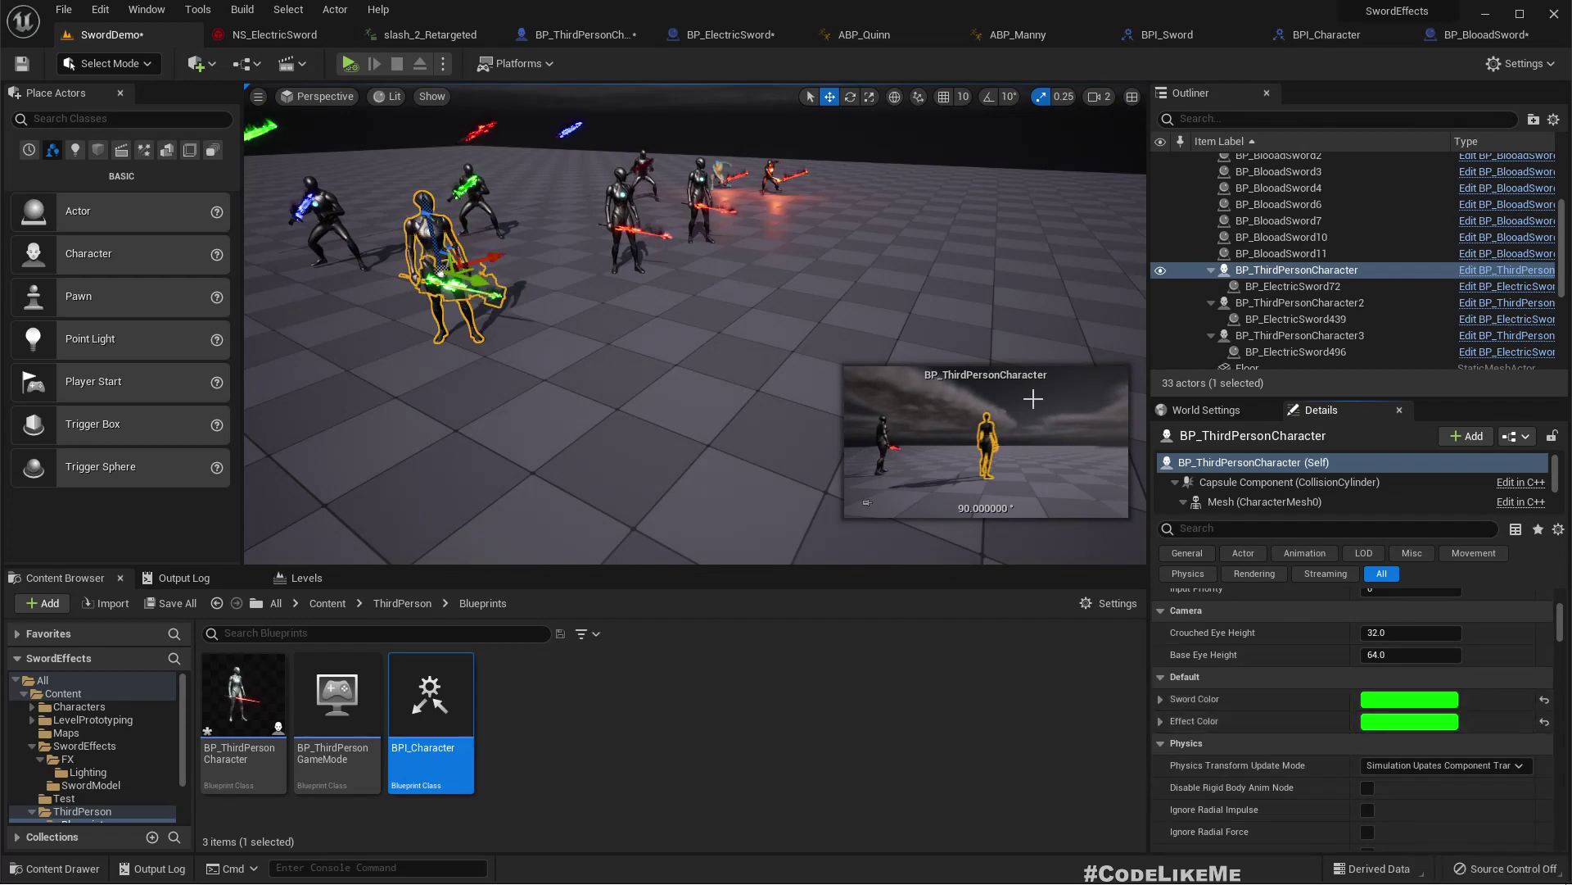
Set BP_ThirdPersonCharacter3's Sword Color to blue with R 0, G 0 and B 1000
left_click(702, 186)
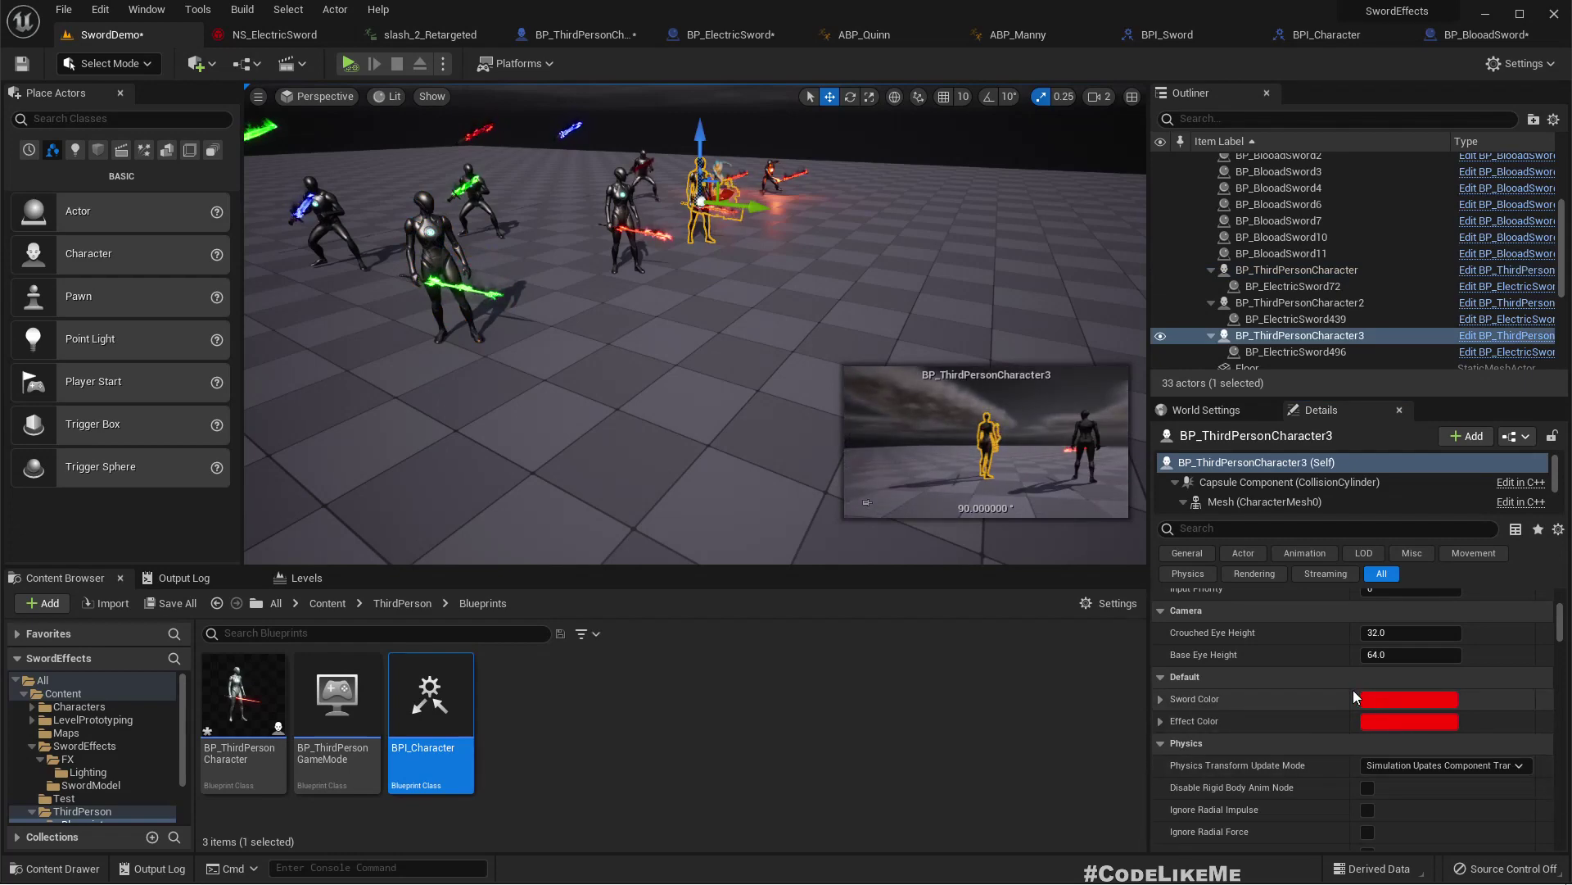
left_click(1389, 699)
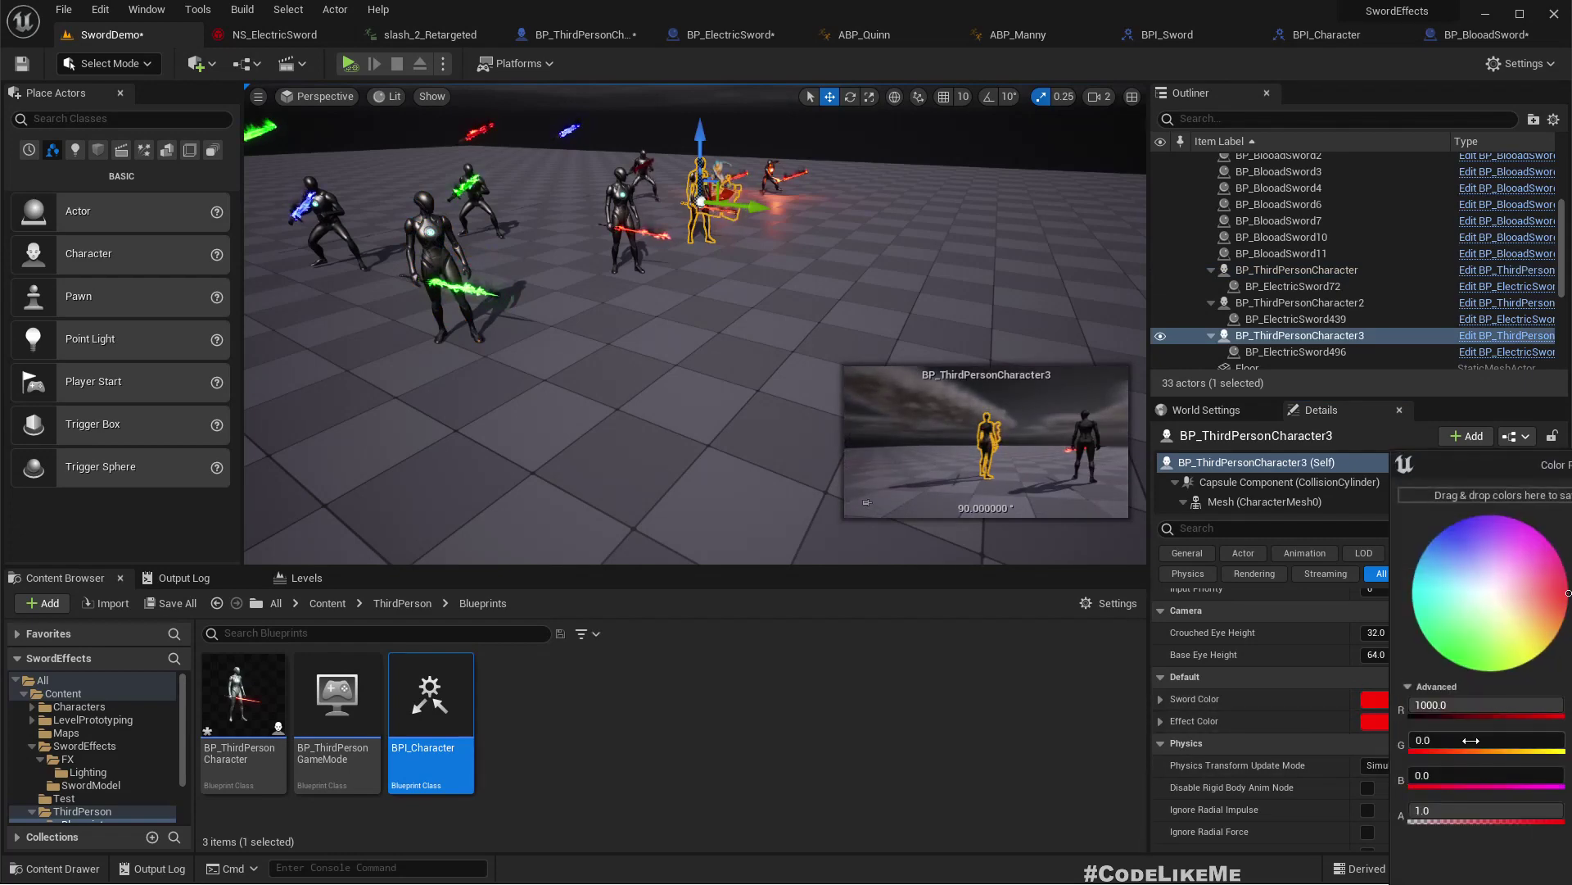
key("Tab")
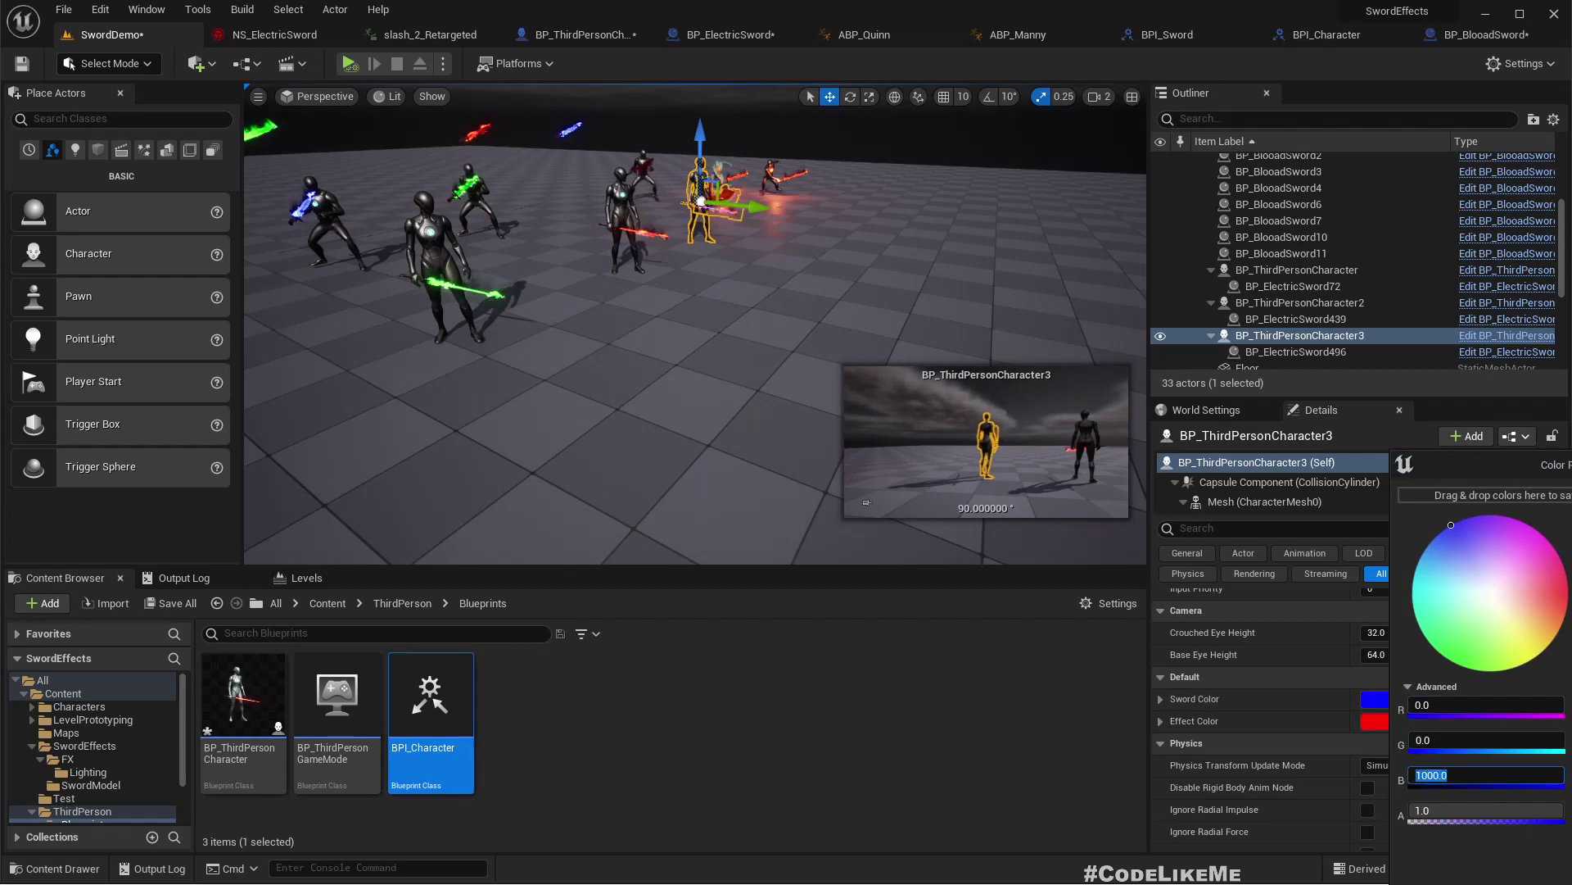
key("Return")
Copy BP_ThirdPersonCharacter3's Sword Color value into its Effect Color
right_click(1420, 706)
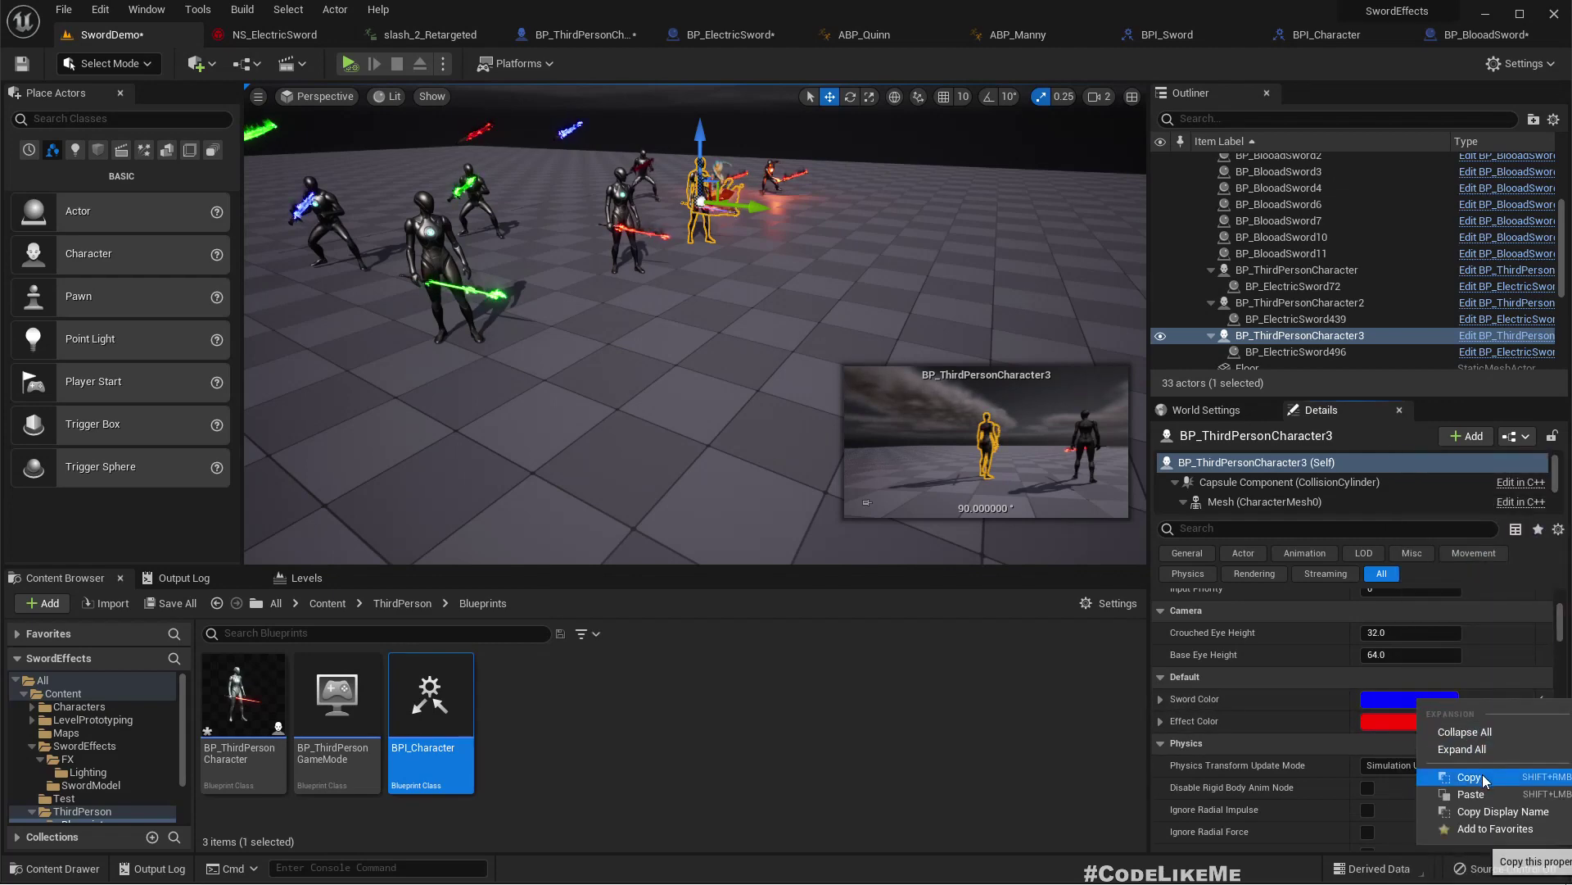
left_click(1474, 776)
right_click(1419, 723)
left_click(1474, 811)
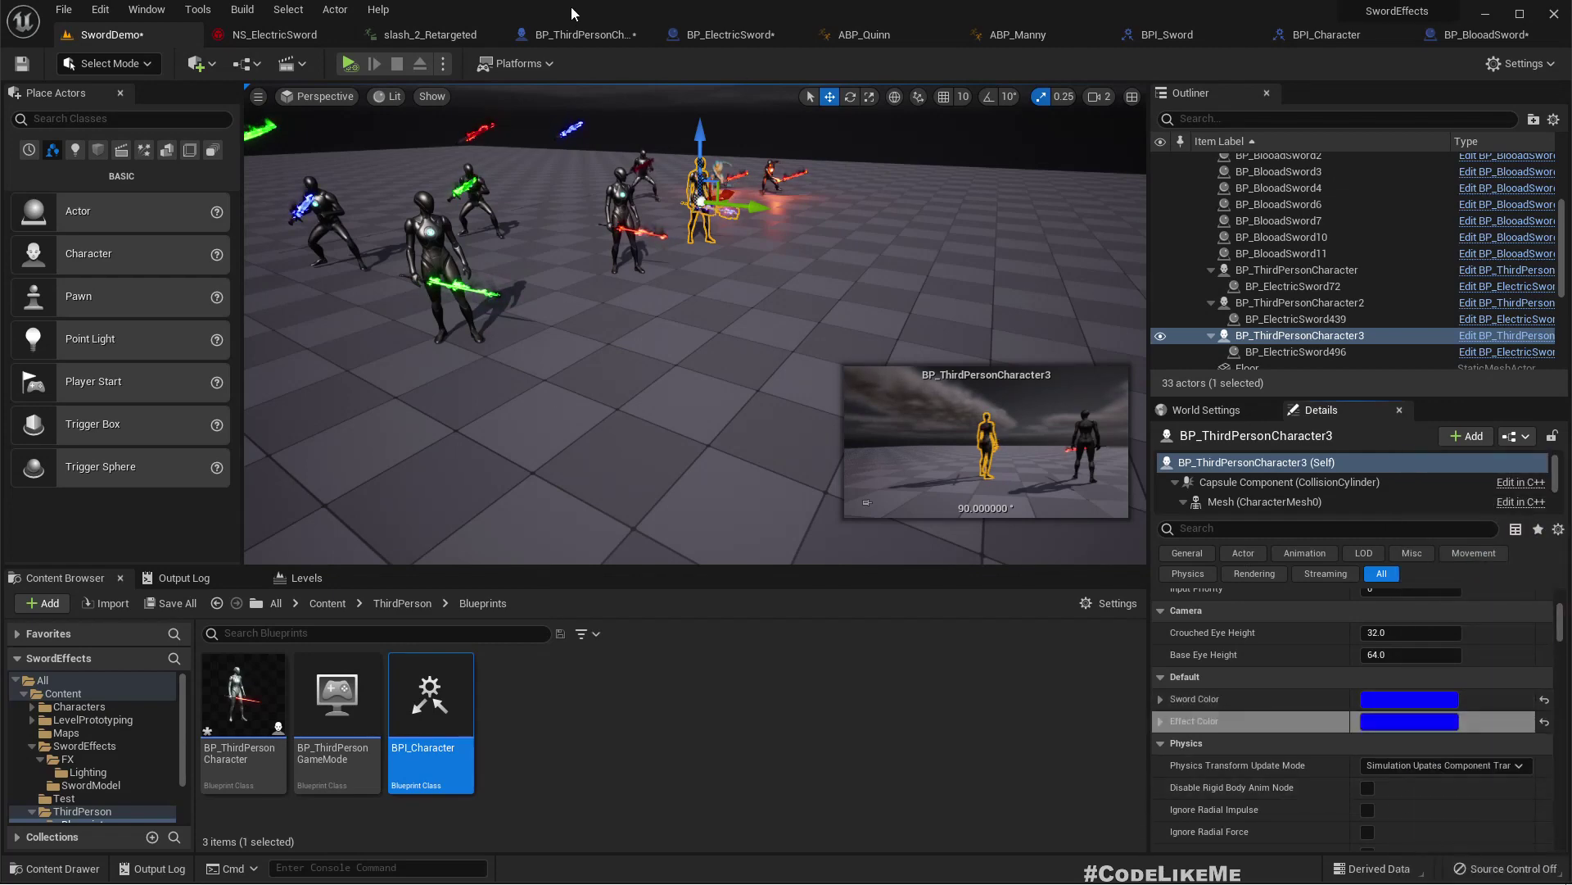
Delete the three BP_BlooadSword actors attached to slash_2_Retargeted, slash_3_Retargeted and slash_4_Retargeted
left_click(948, 309)
key("f")
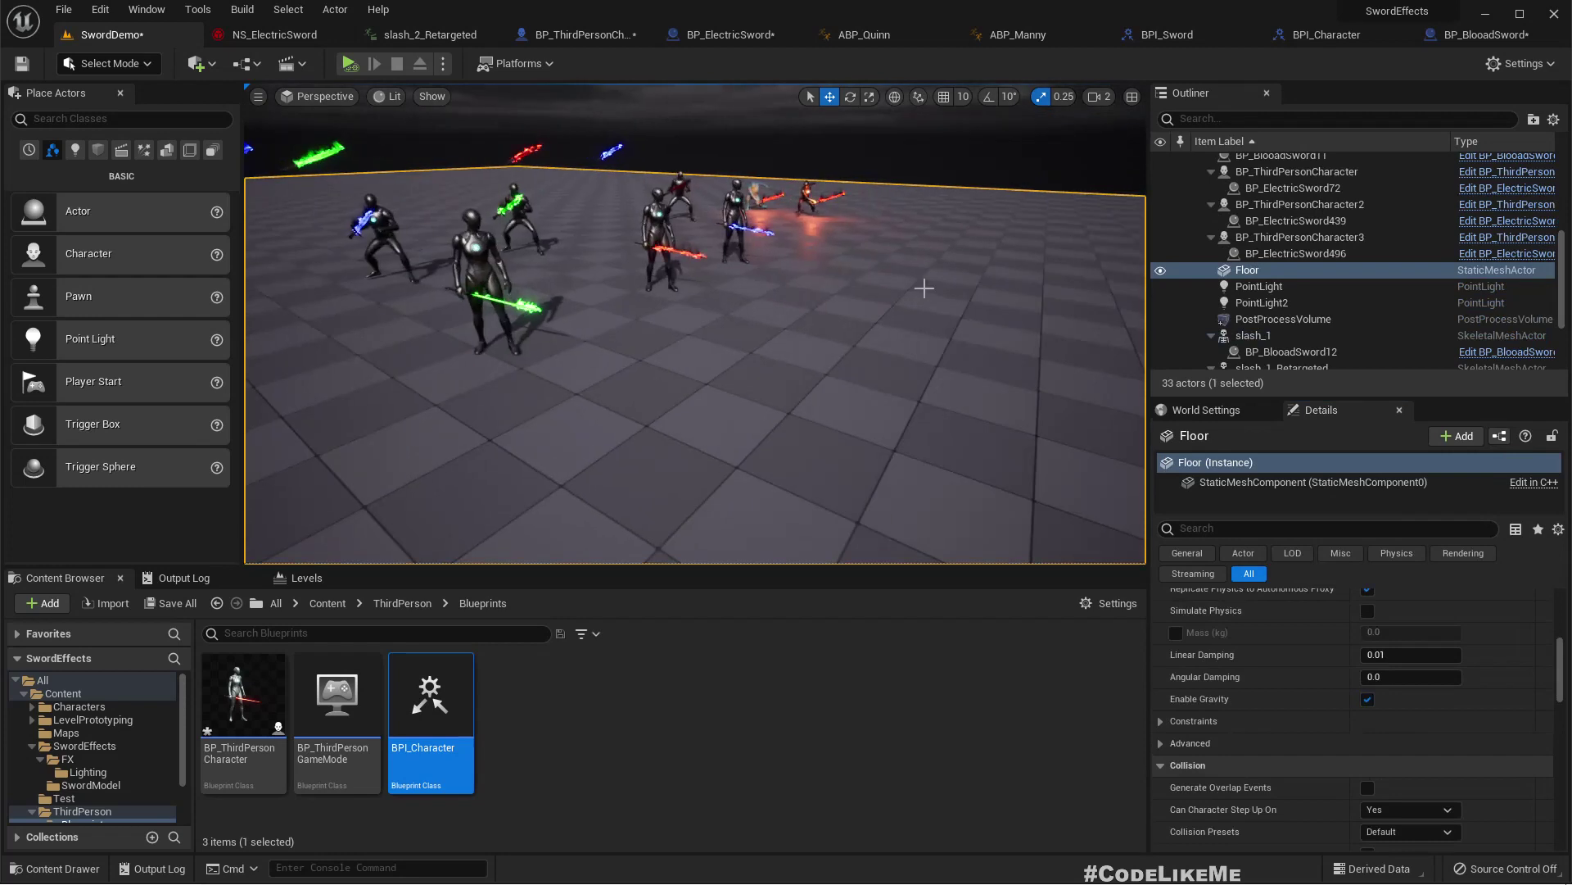
right_click_drag(924, 288, 876, 283)
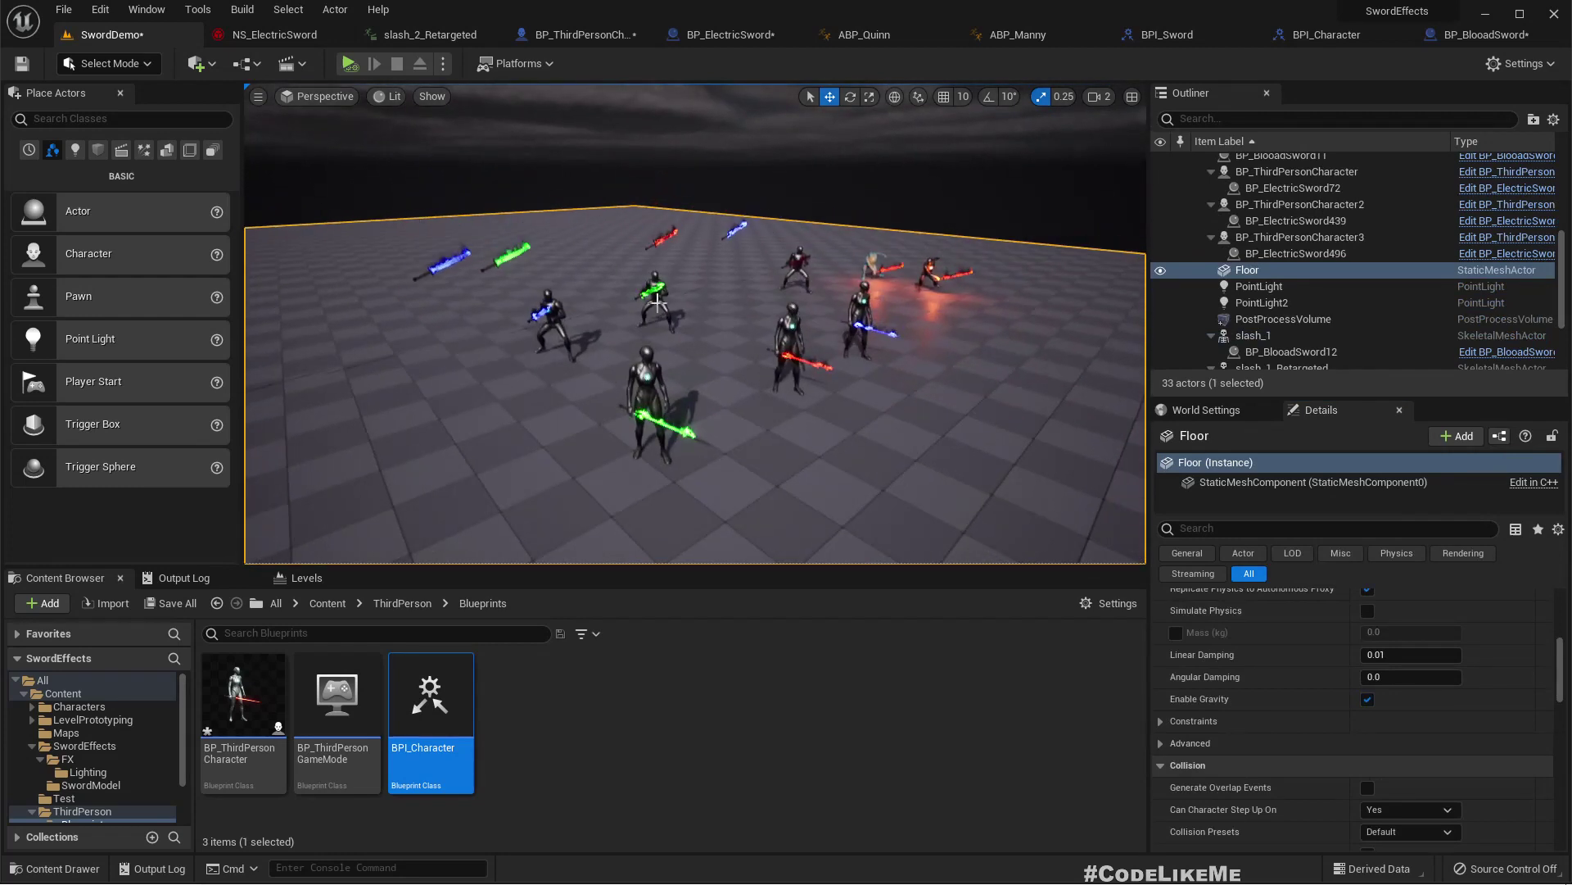
left_click(547, 315)
left_click(657, 291, "ctrl")
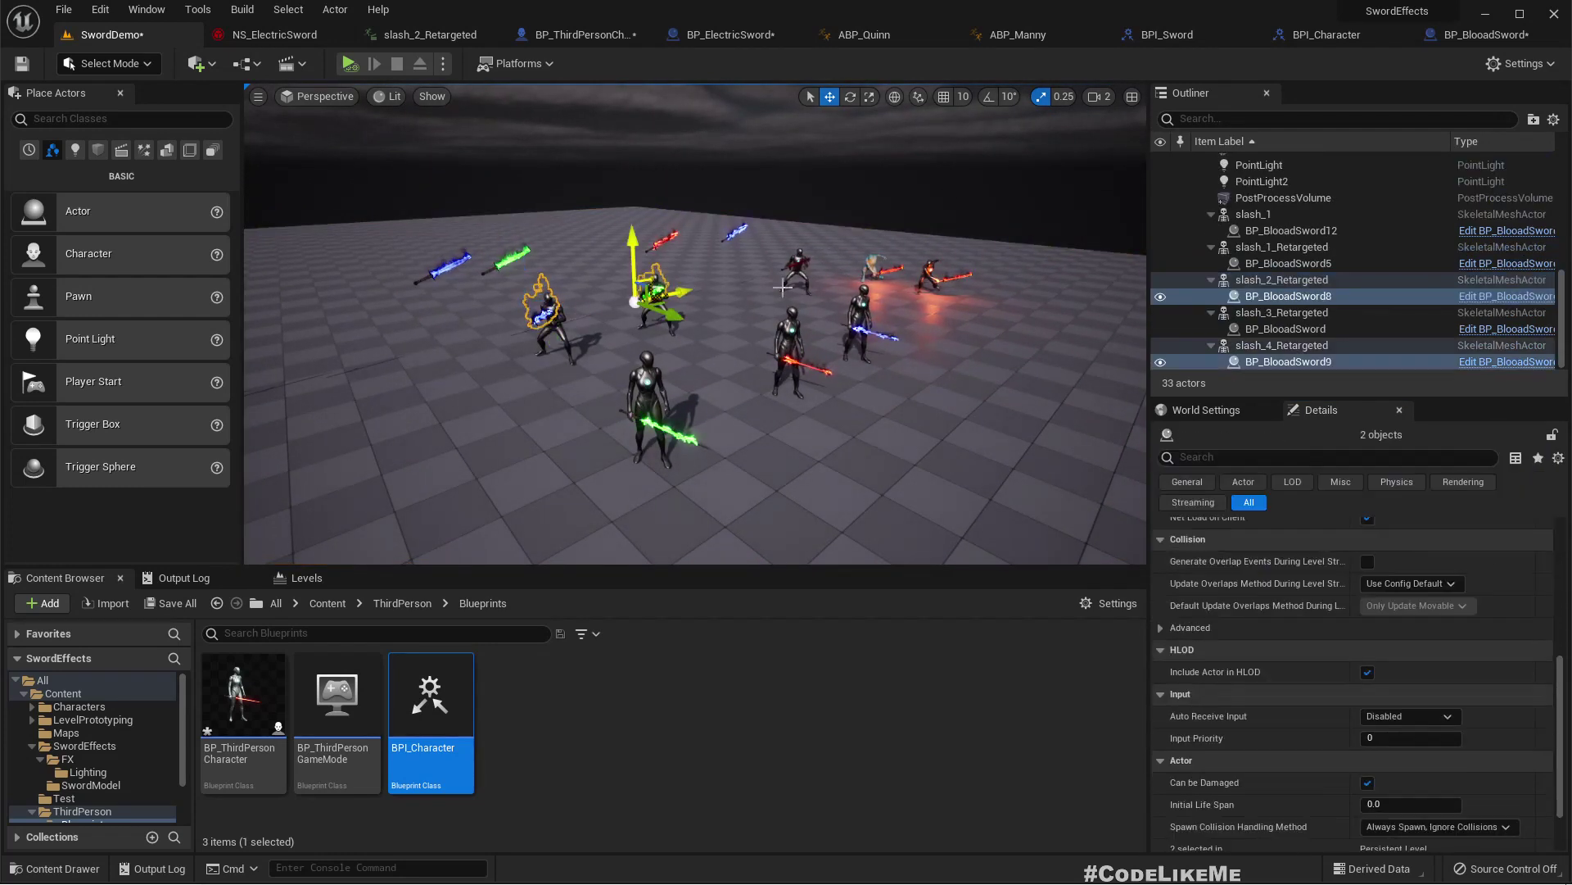
left_click(802, 265, "ctrl")
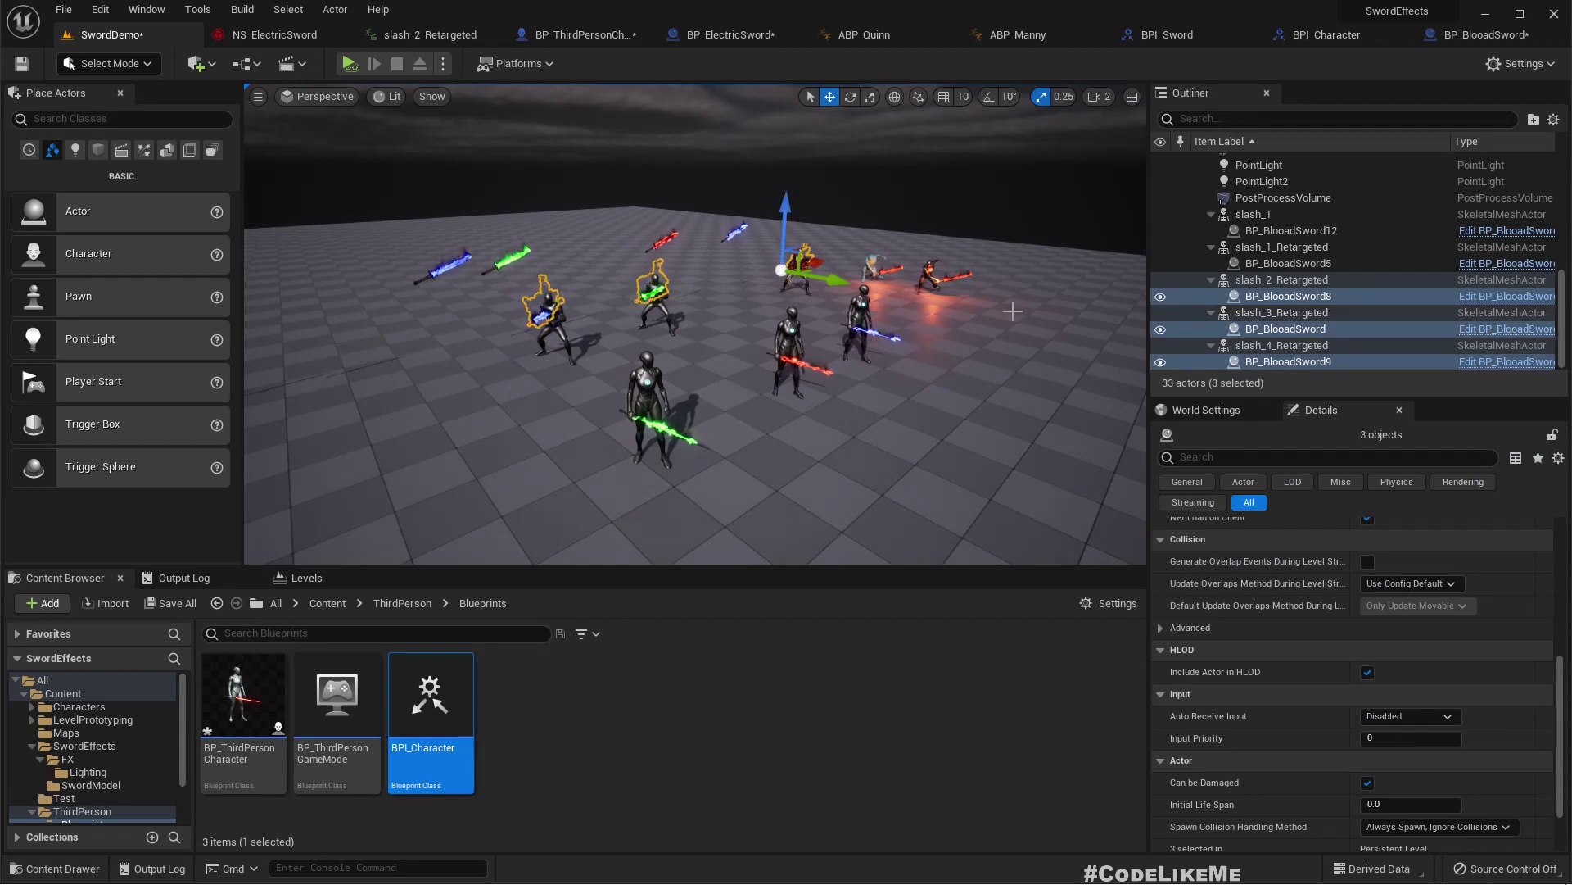
key("Delete")
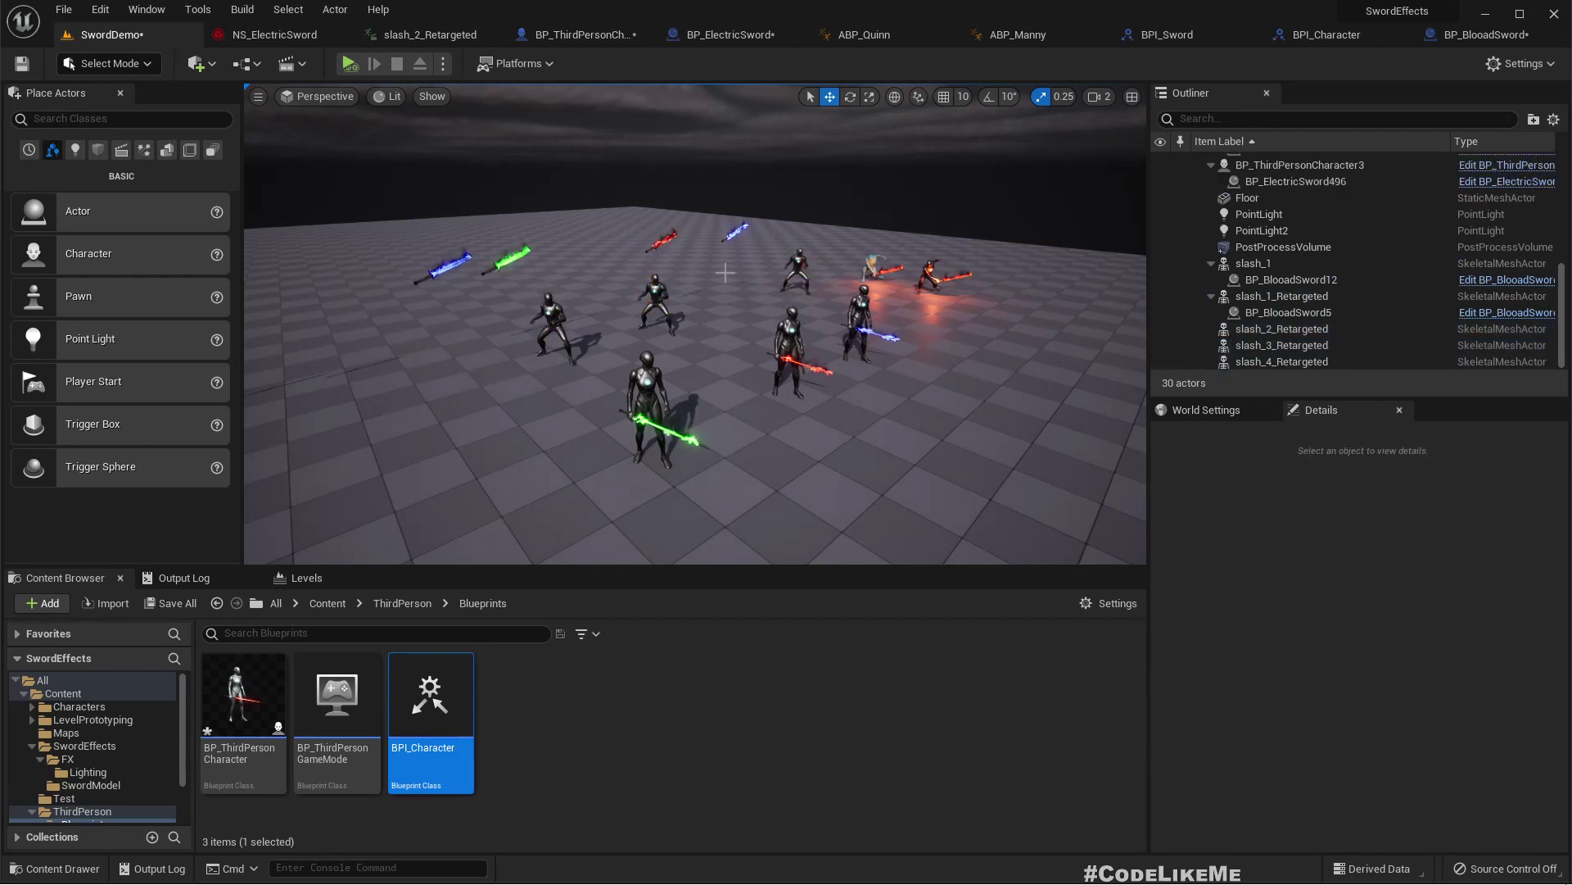
Delete the slash_2_Retargeted, slash_3_Retargeted and slash_4_Retargeted mannequins from the level
left_click(546, 305)
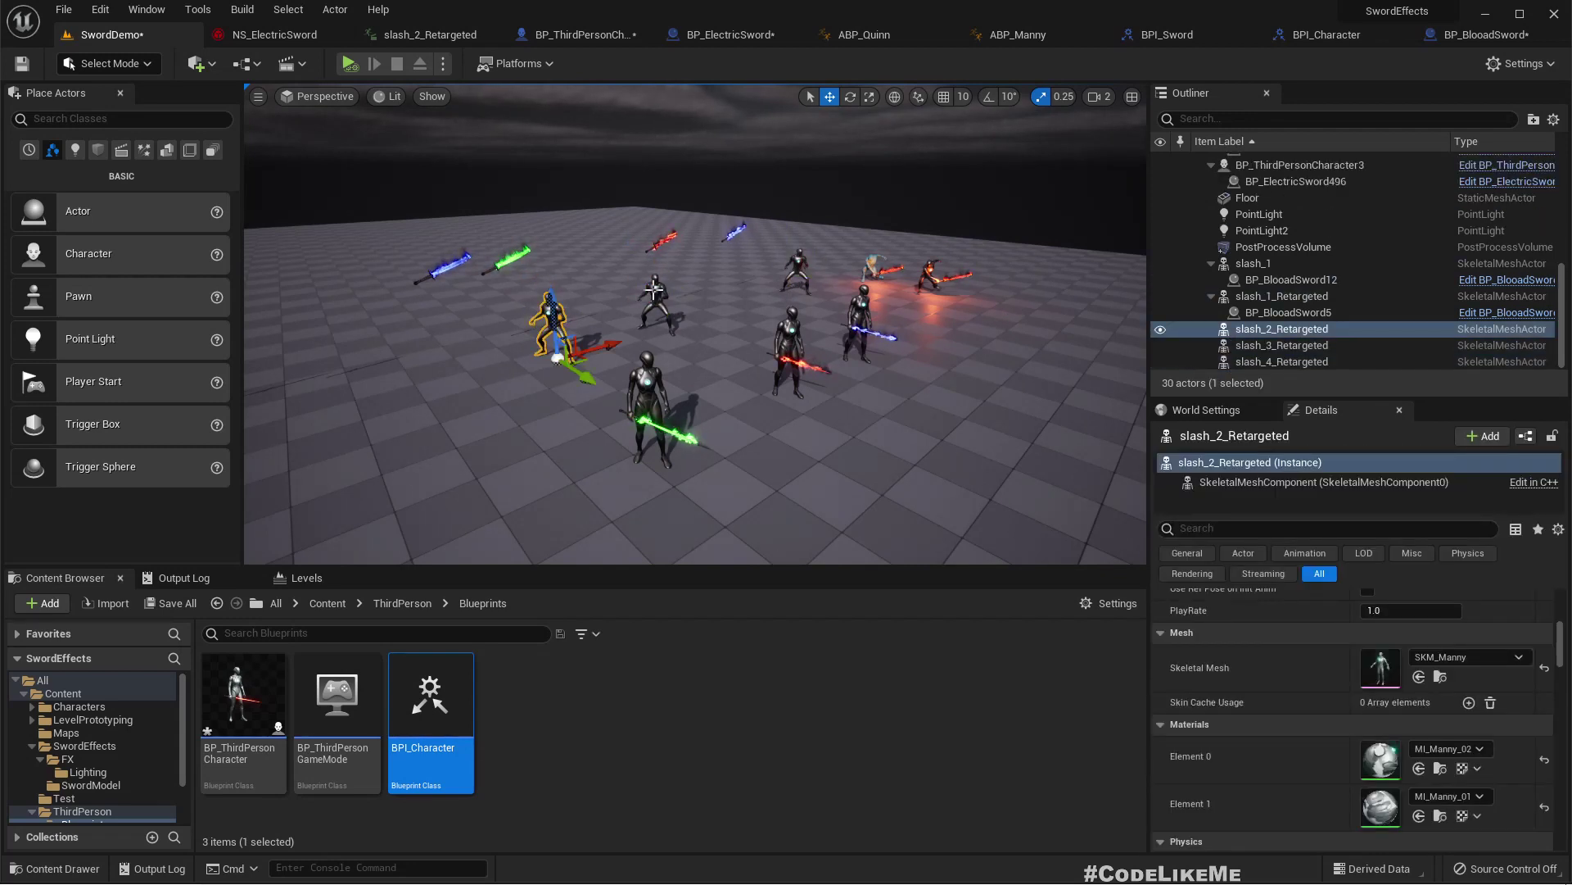
left_click(653, 288, "ctrl")
left_click(799, 267, "ctrl")
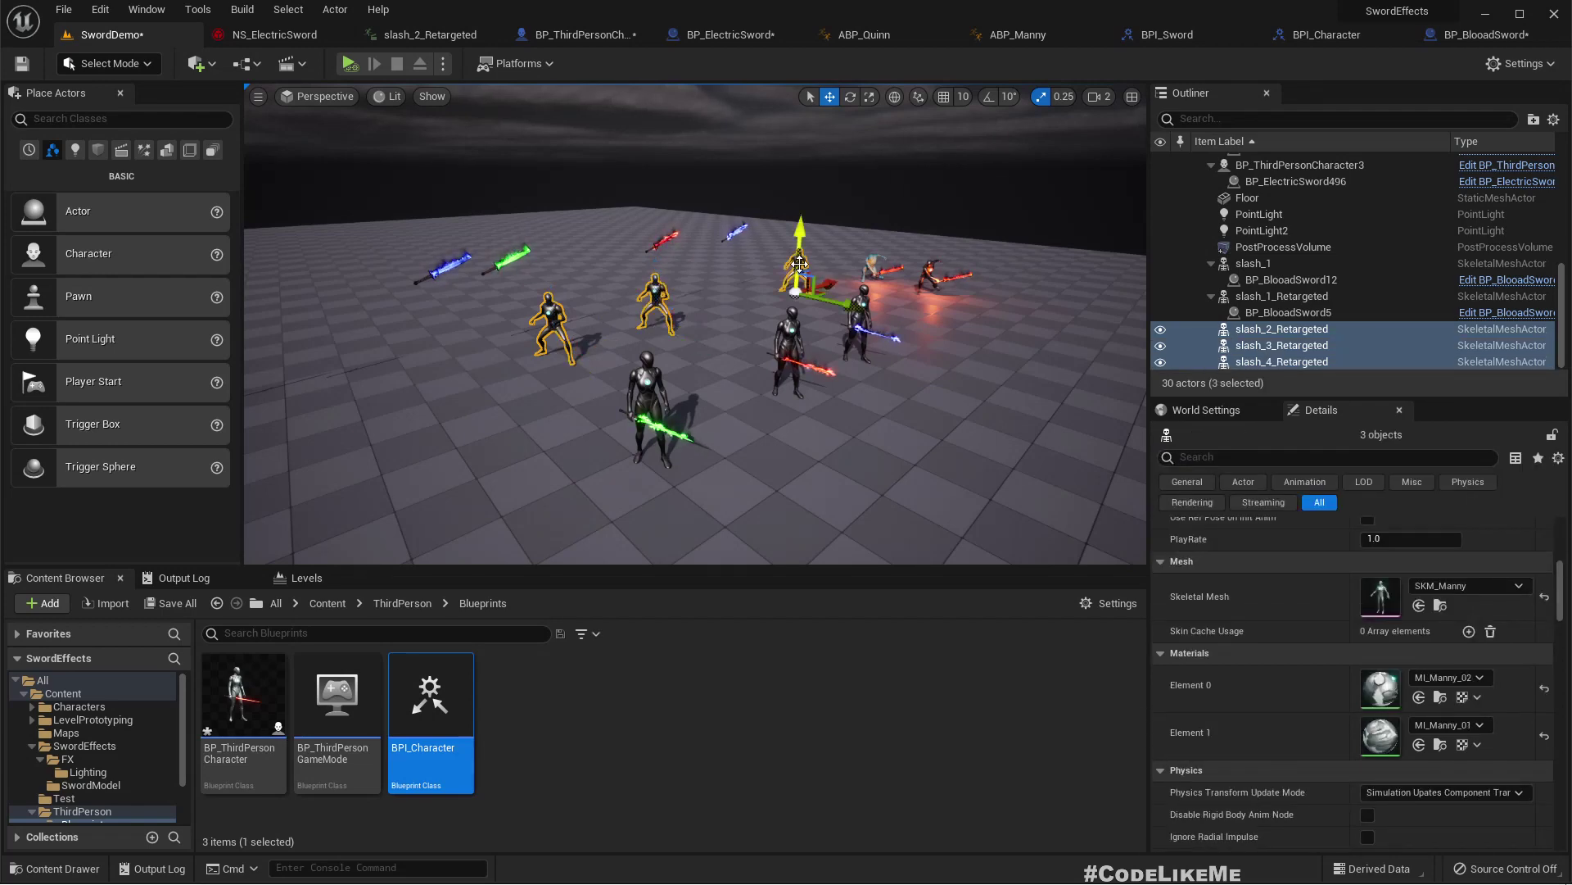
key("Delete")
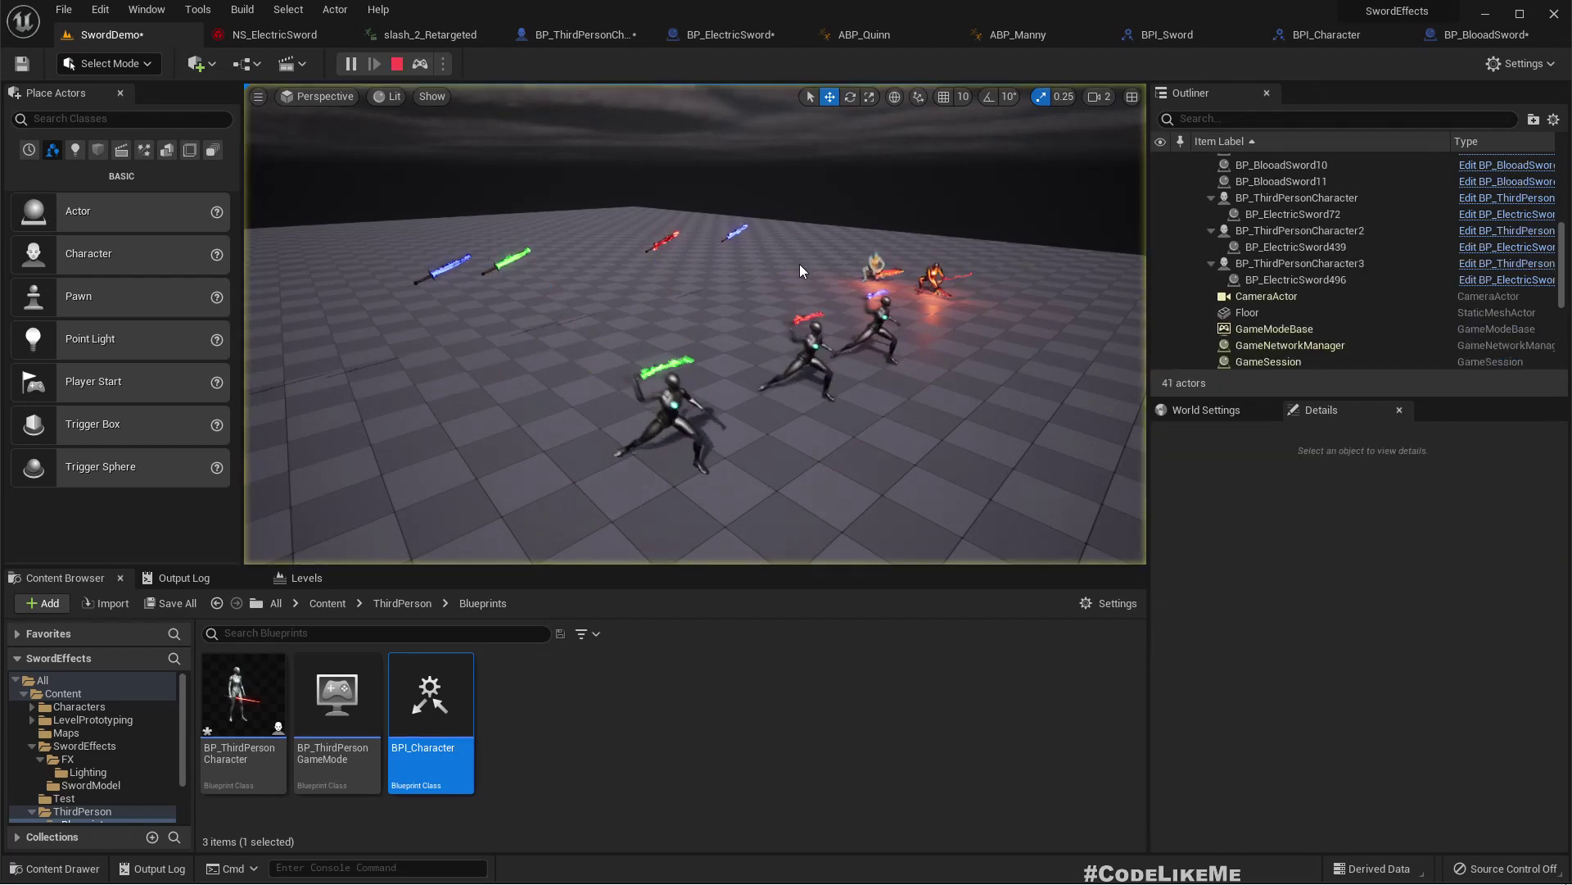
Simulate the level in a full-screen viewport and examine the sword and slash effect colors on each character
key("alt+p")
key("F11")
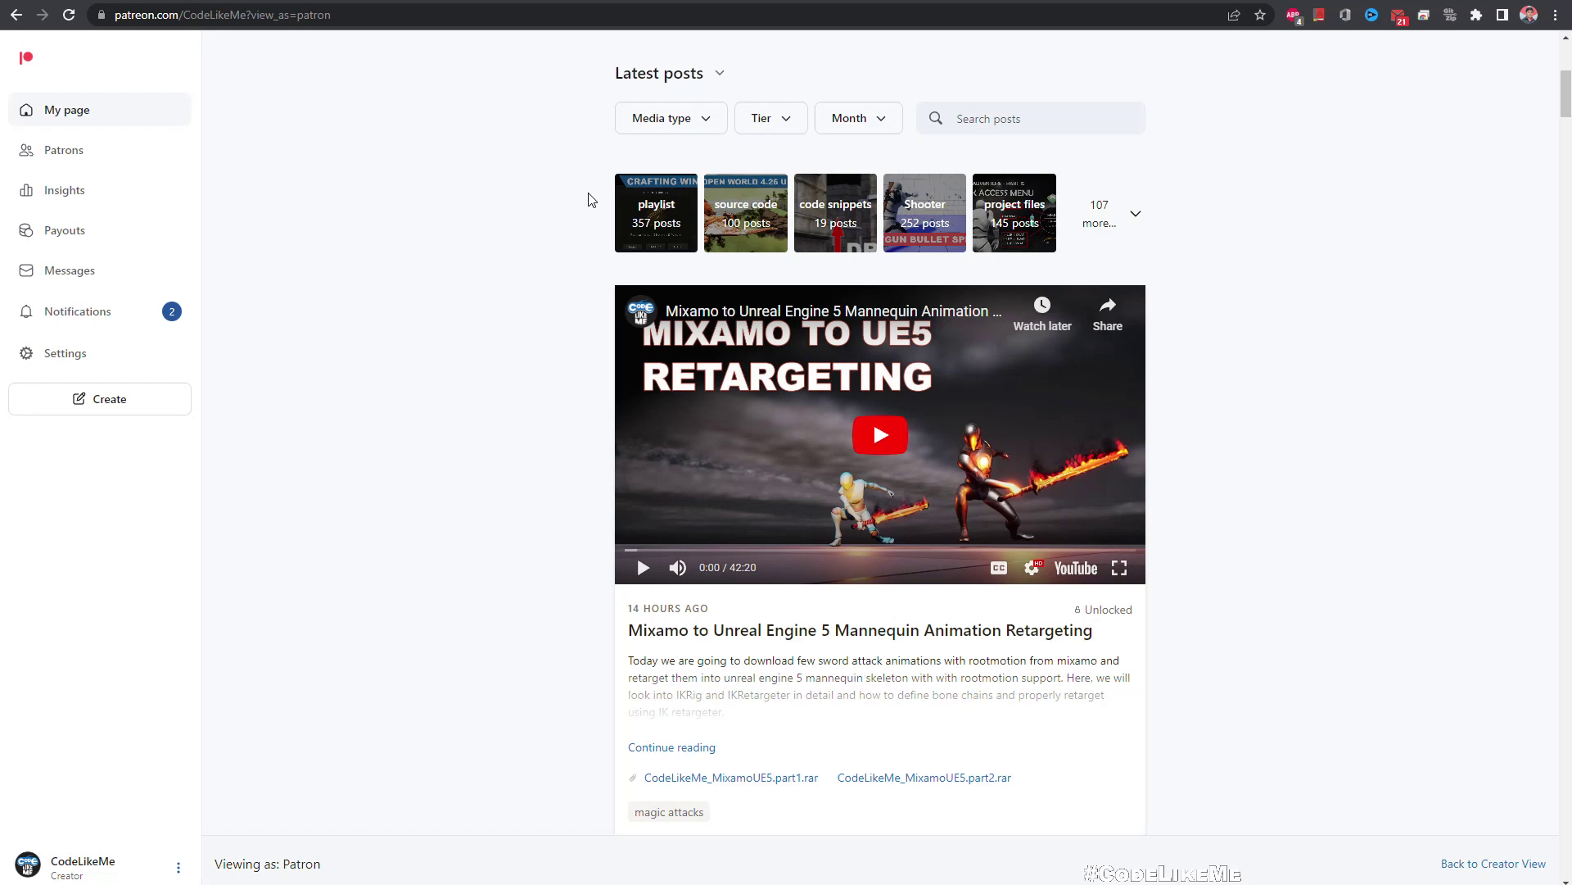
Switch to the CodeLikeMe Patreon page in the browser and look through the latest posts and their project files
scroll(980, 483, "down", 12)
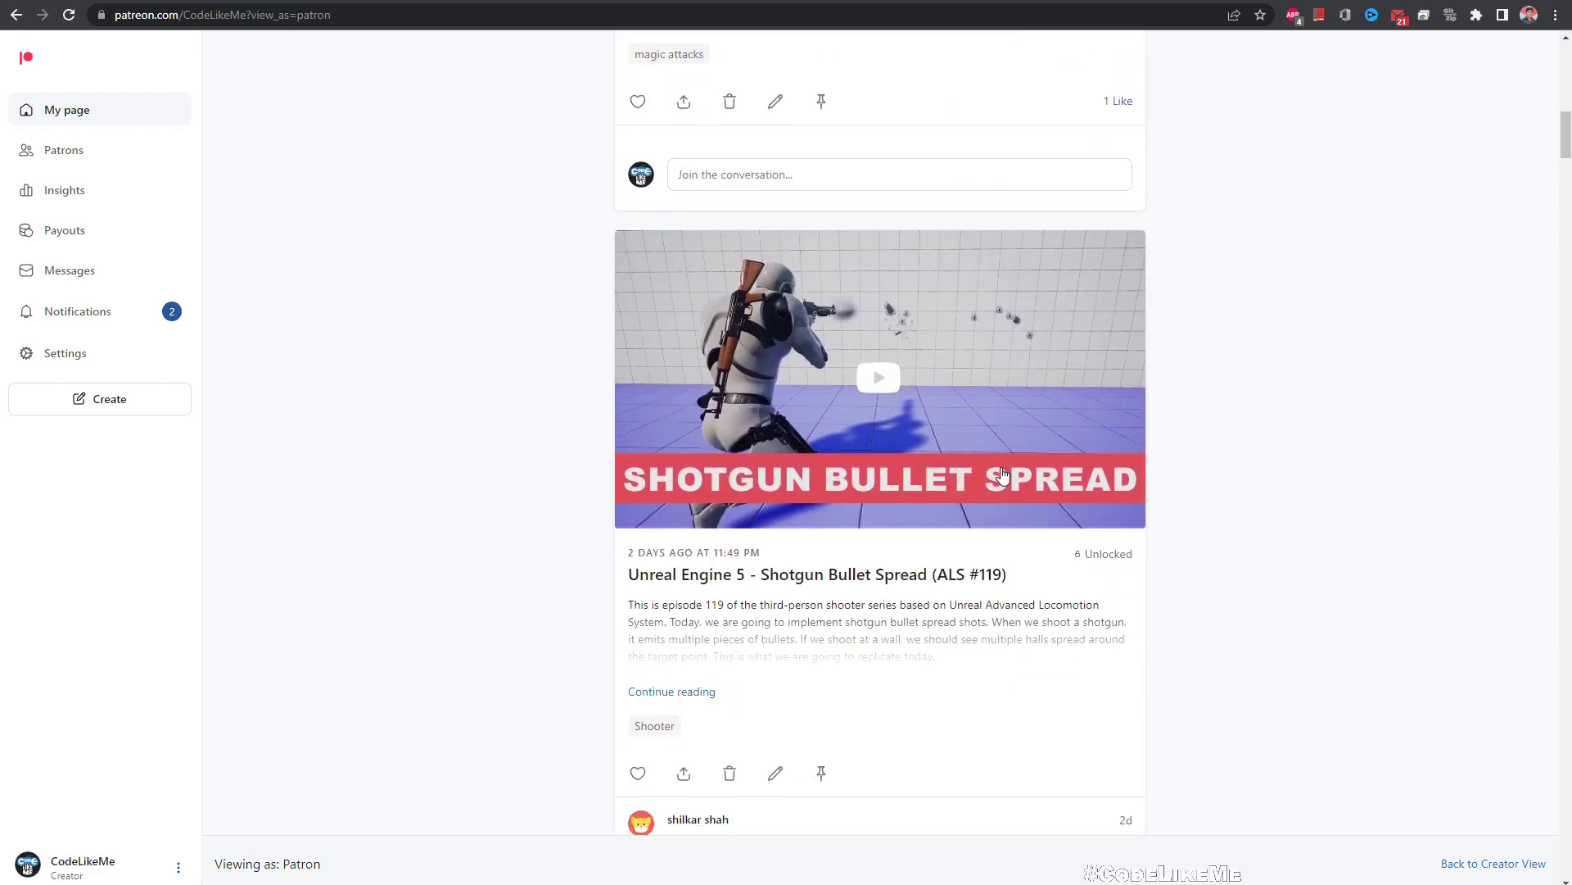
scroll(1005, 477, "down", 15)
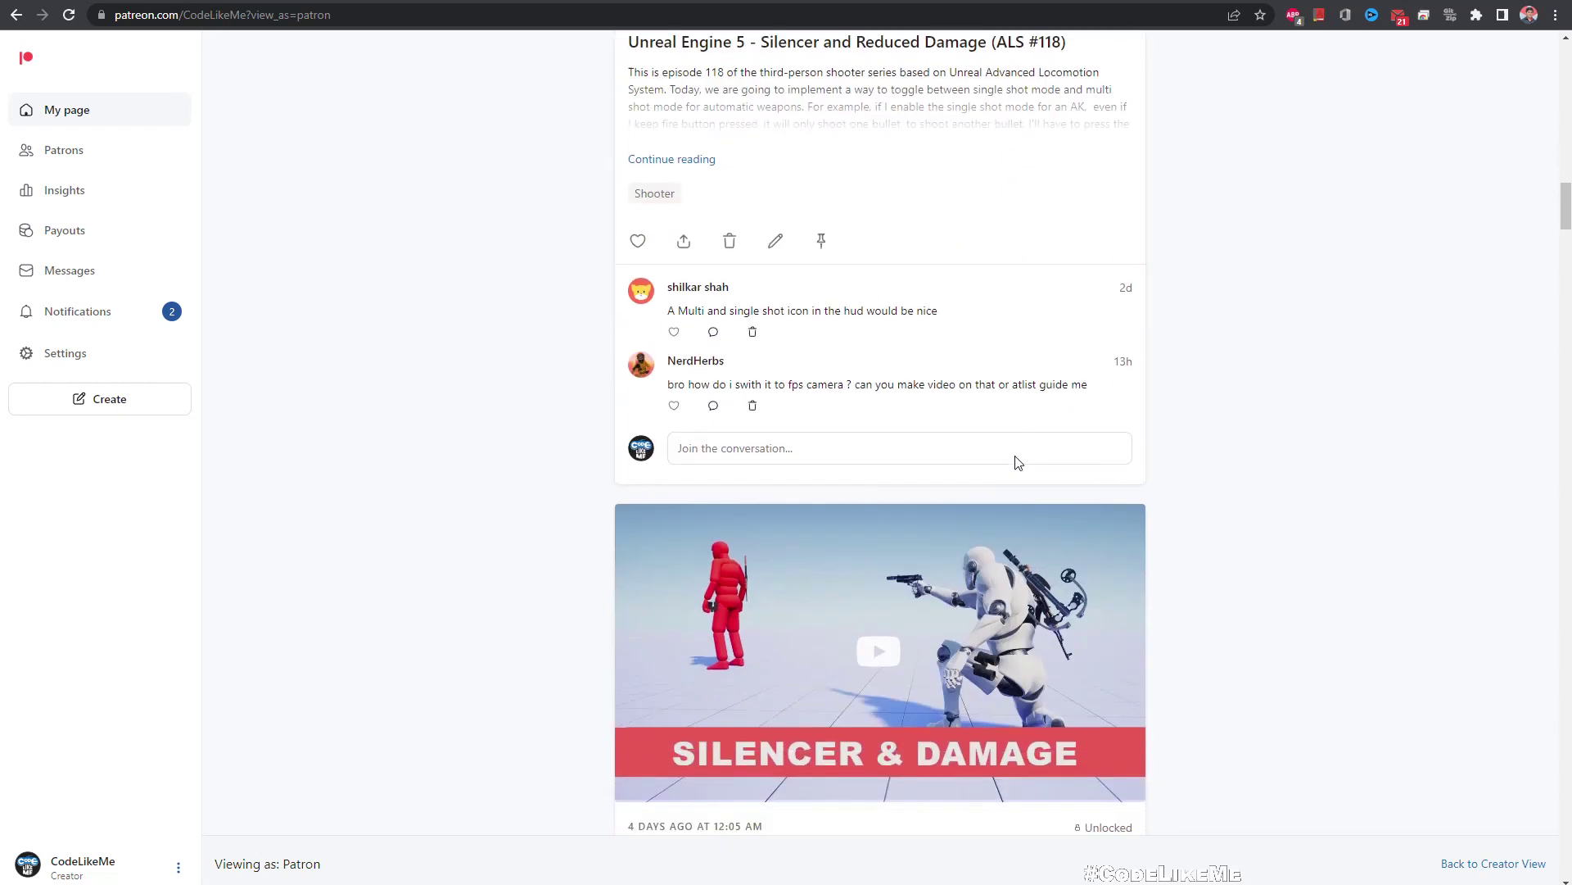
scroll(1019, 466, "down", 10)
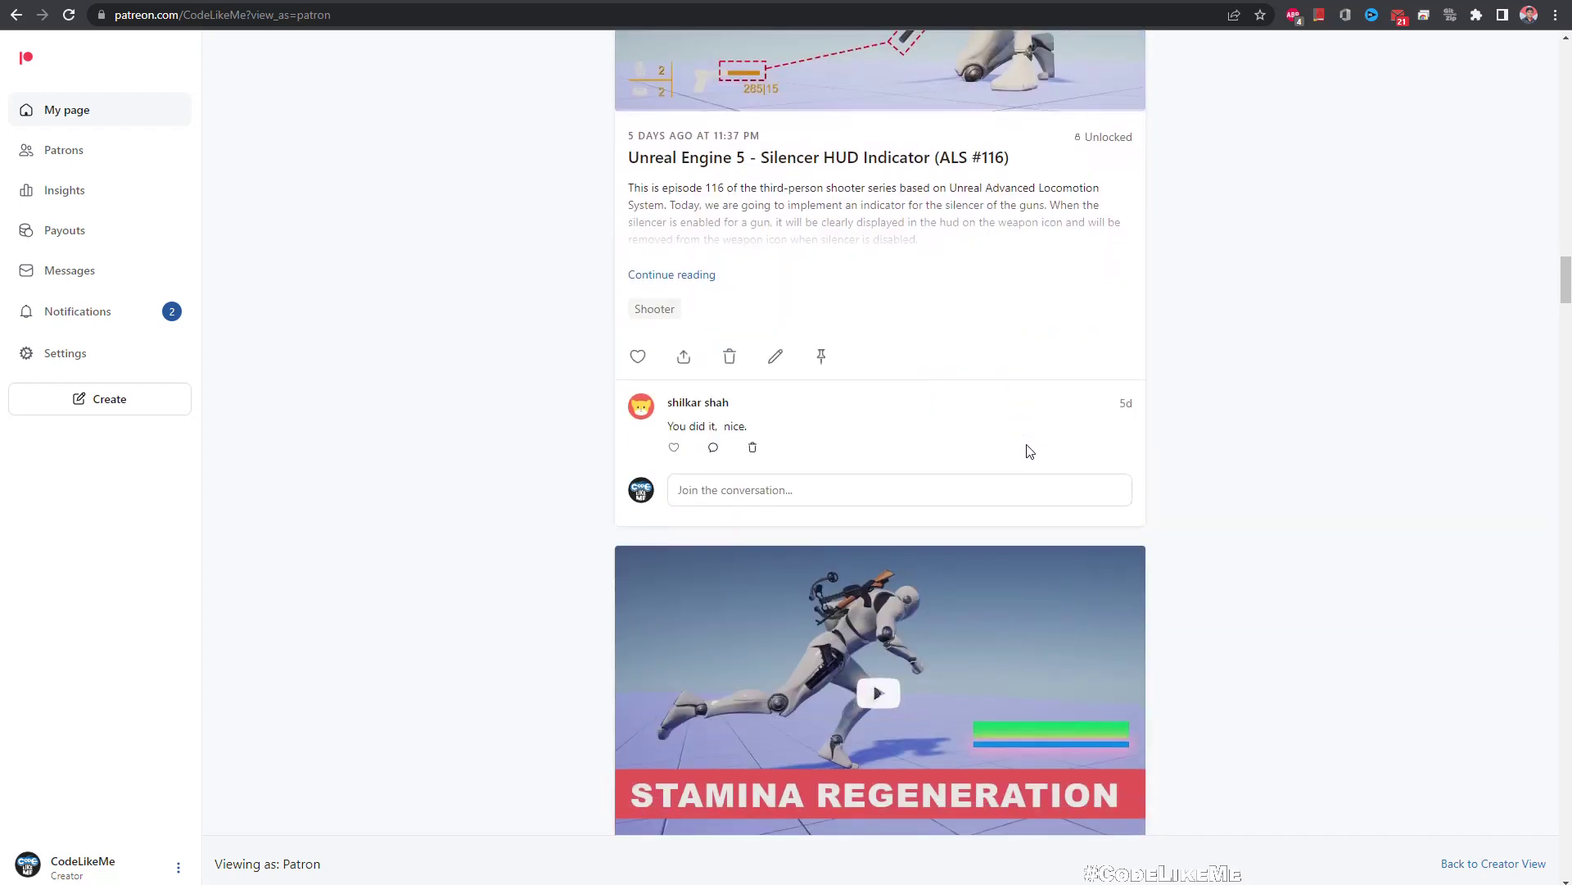
scroll(1031, 450, "down", 15)
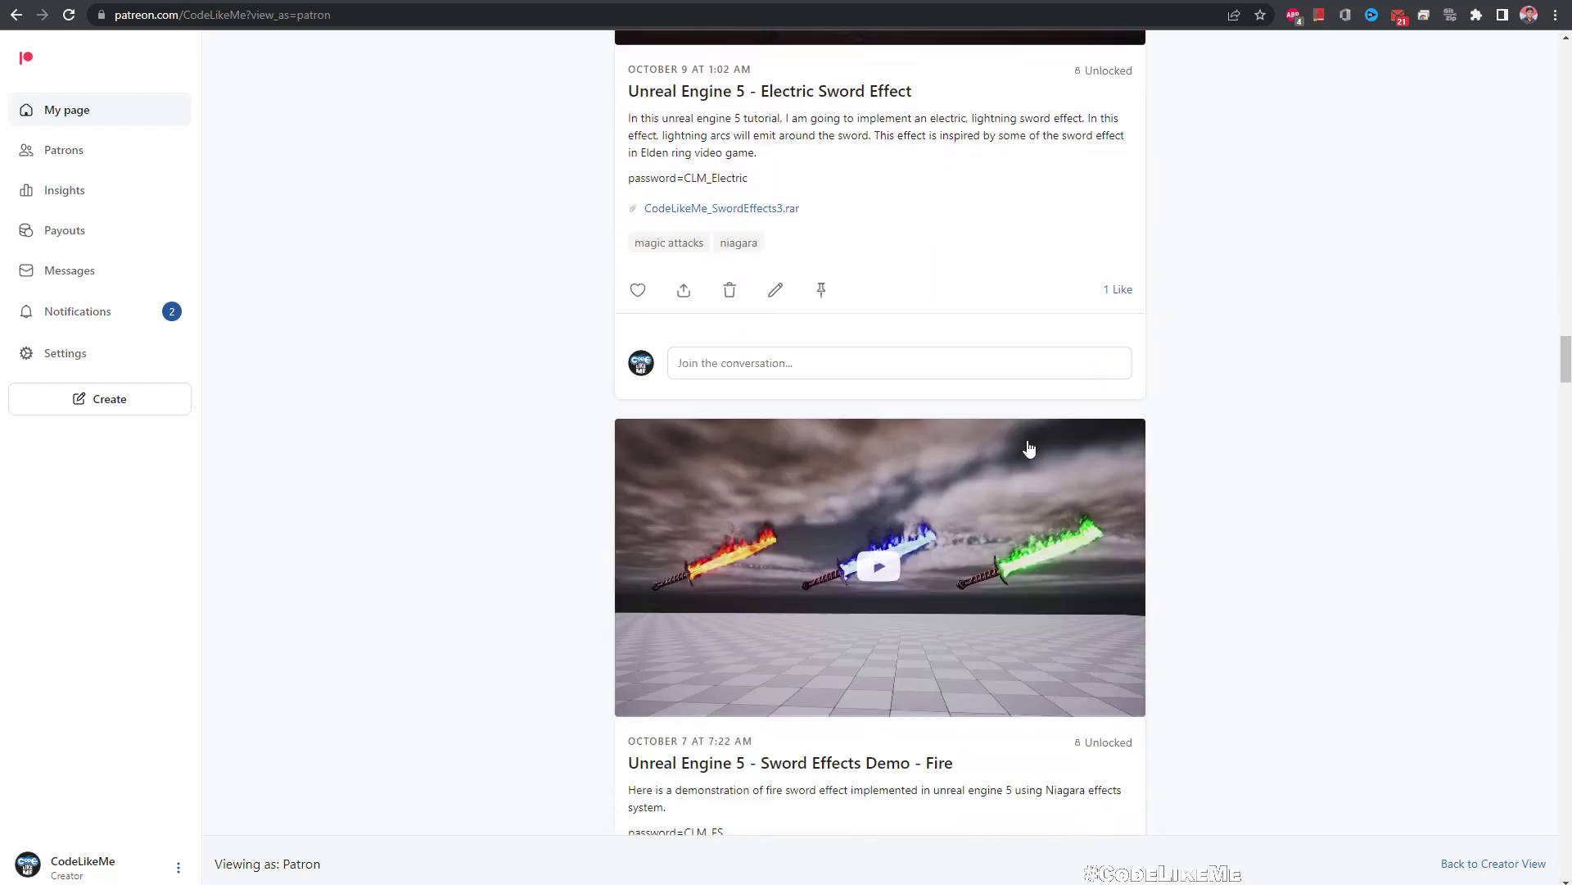
scroll(1031, 452, "down", 15)
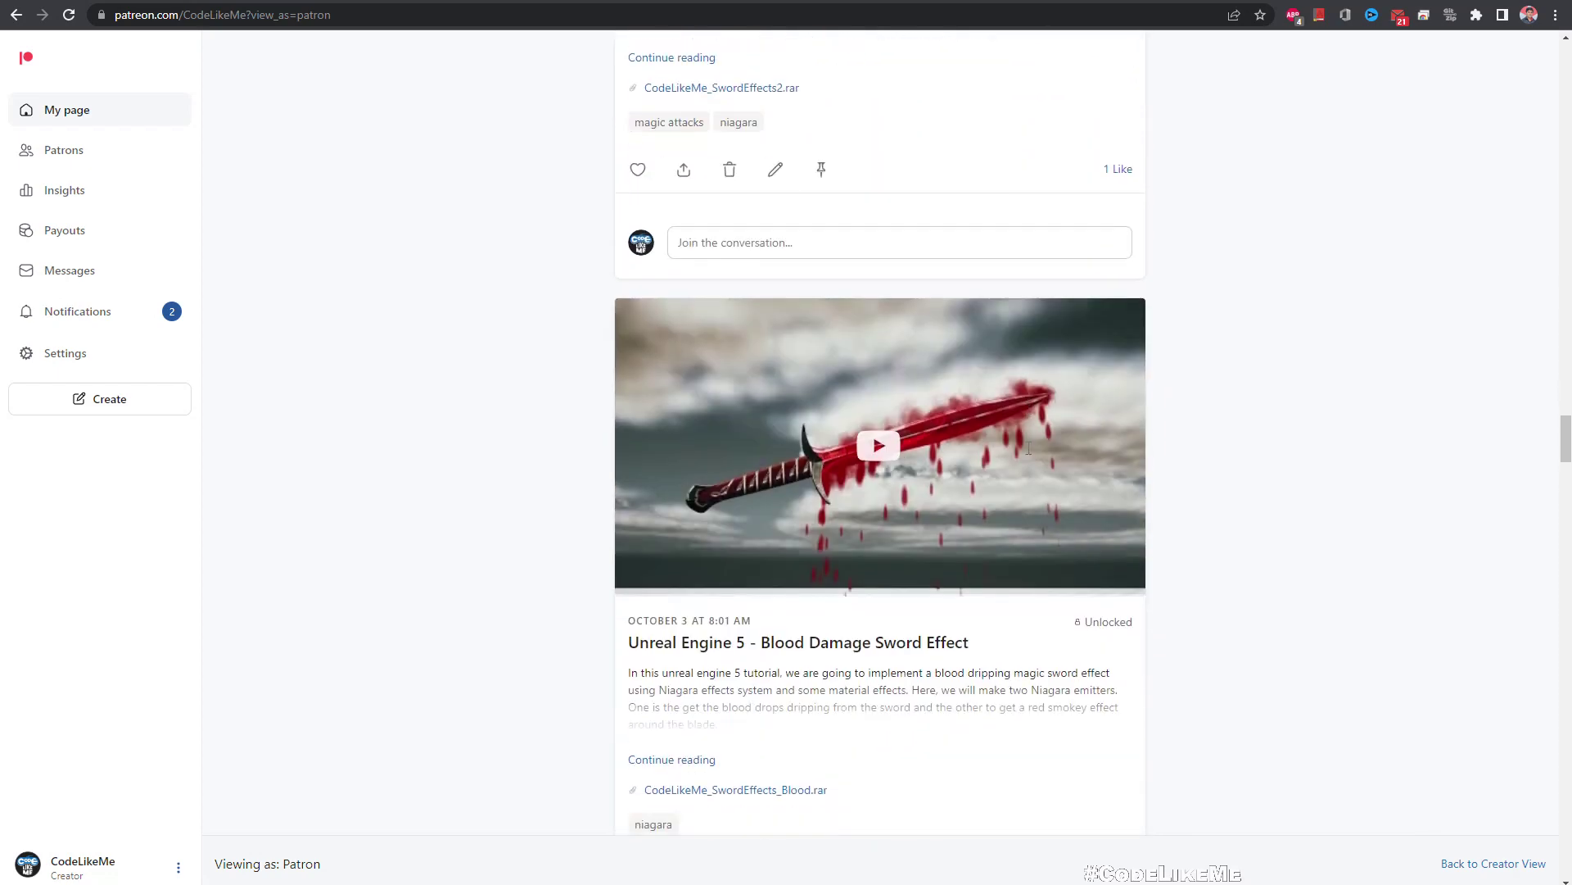
scroll(1030, 454, "down", 15)
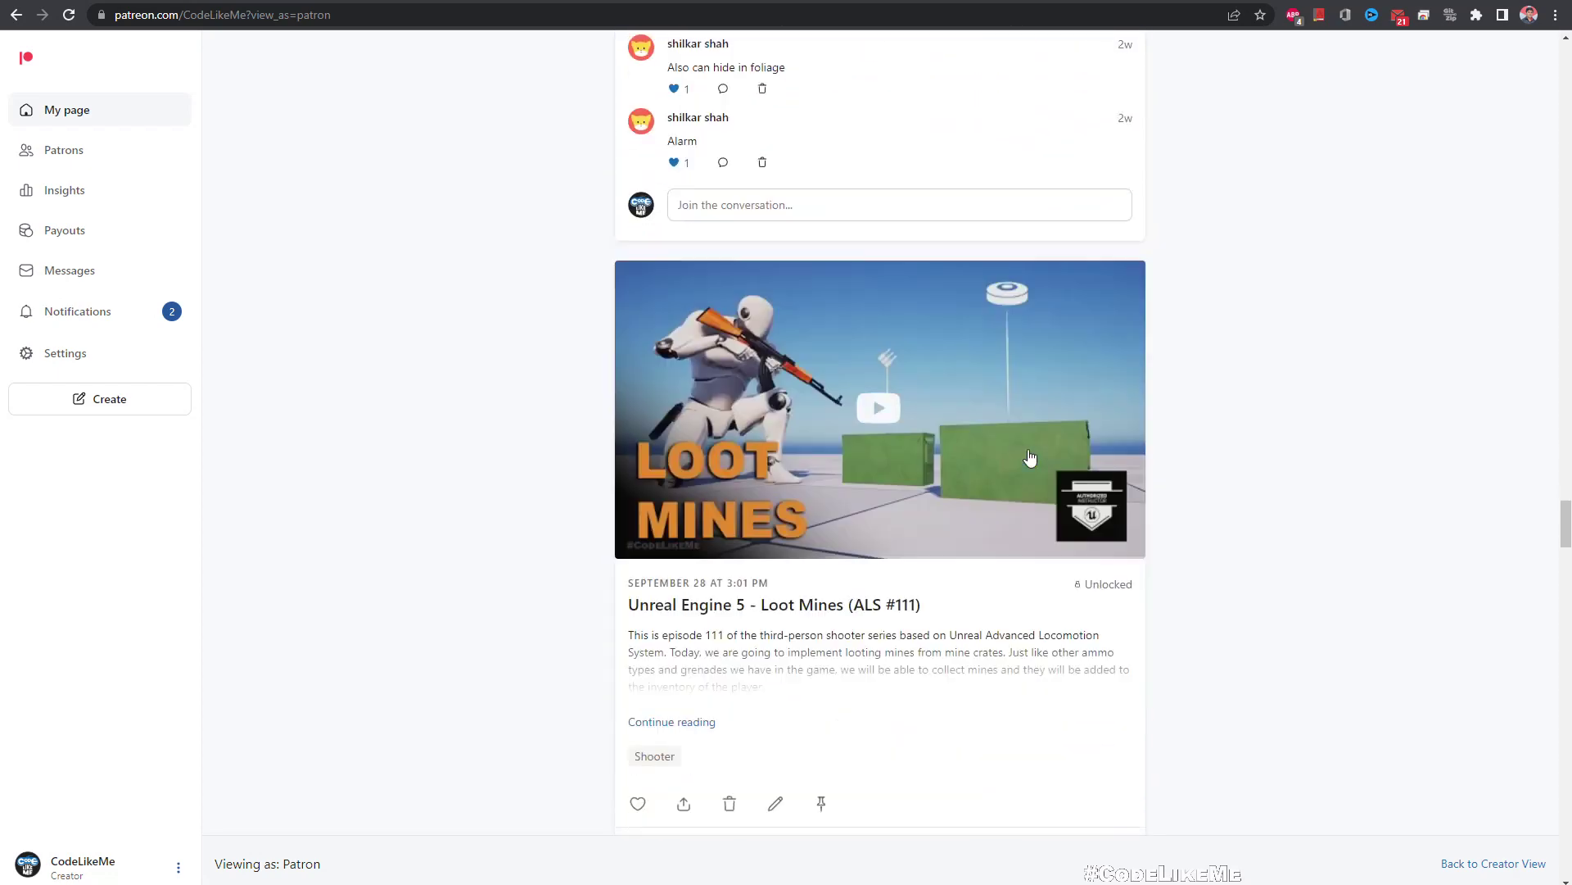
scroll(1030, 455, "down", 15)
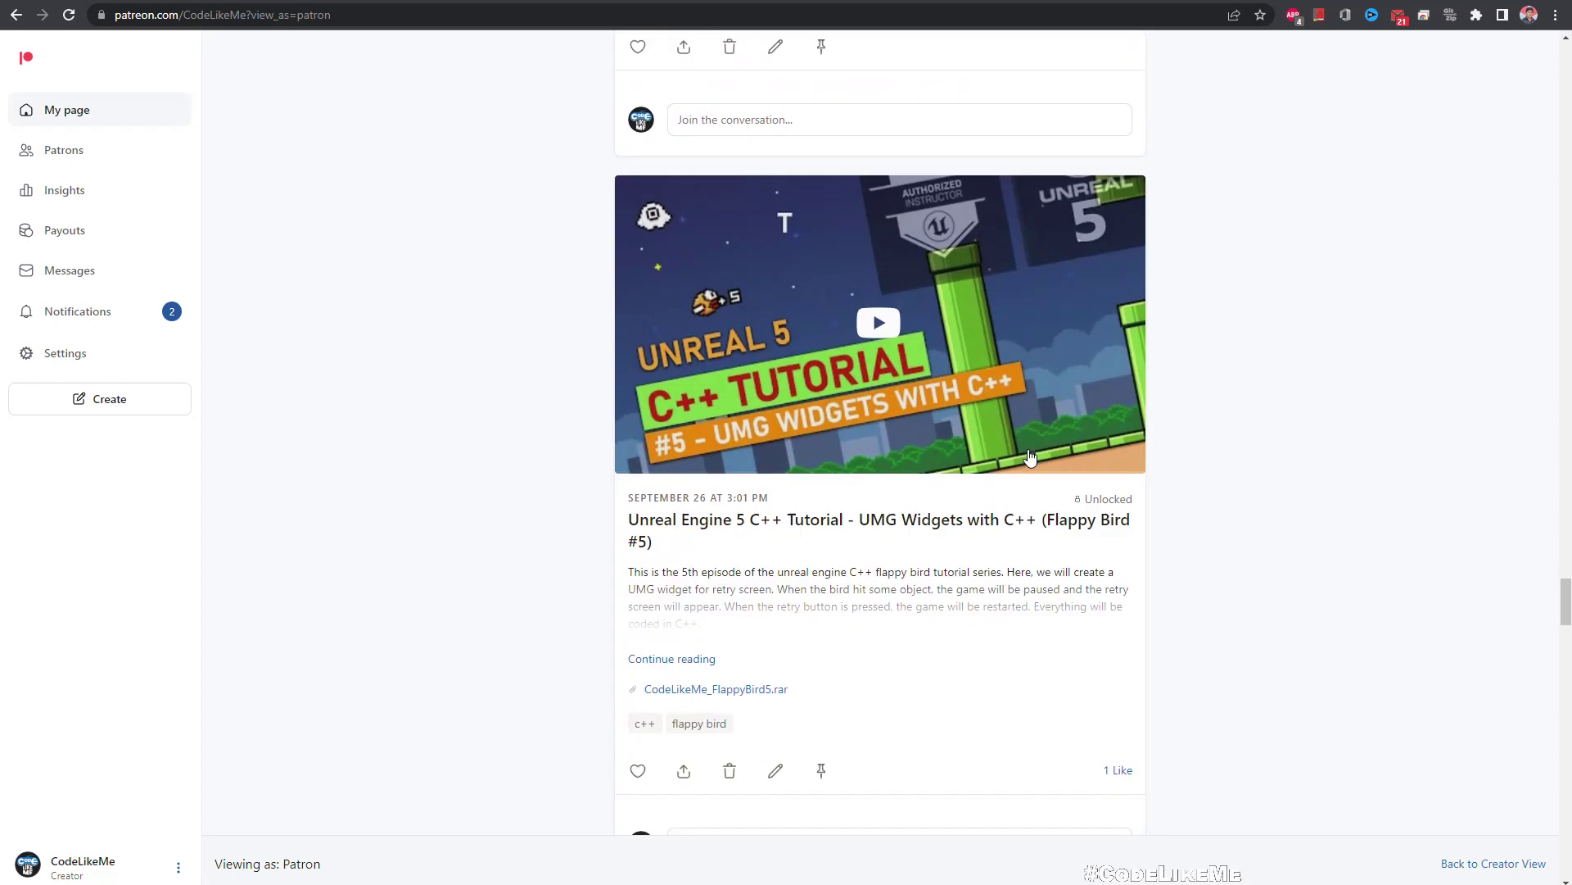
scroll(1031, 455, "down", 15)
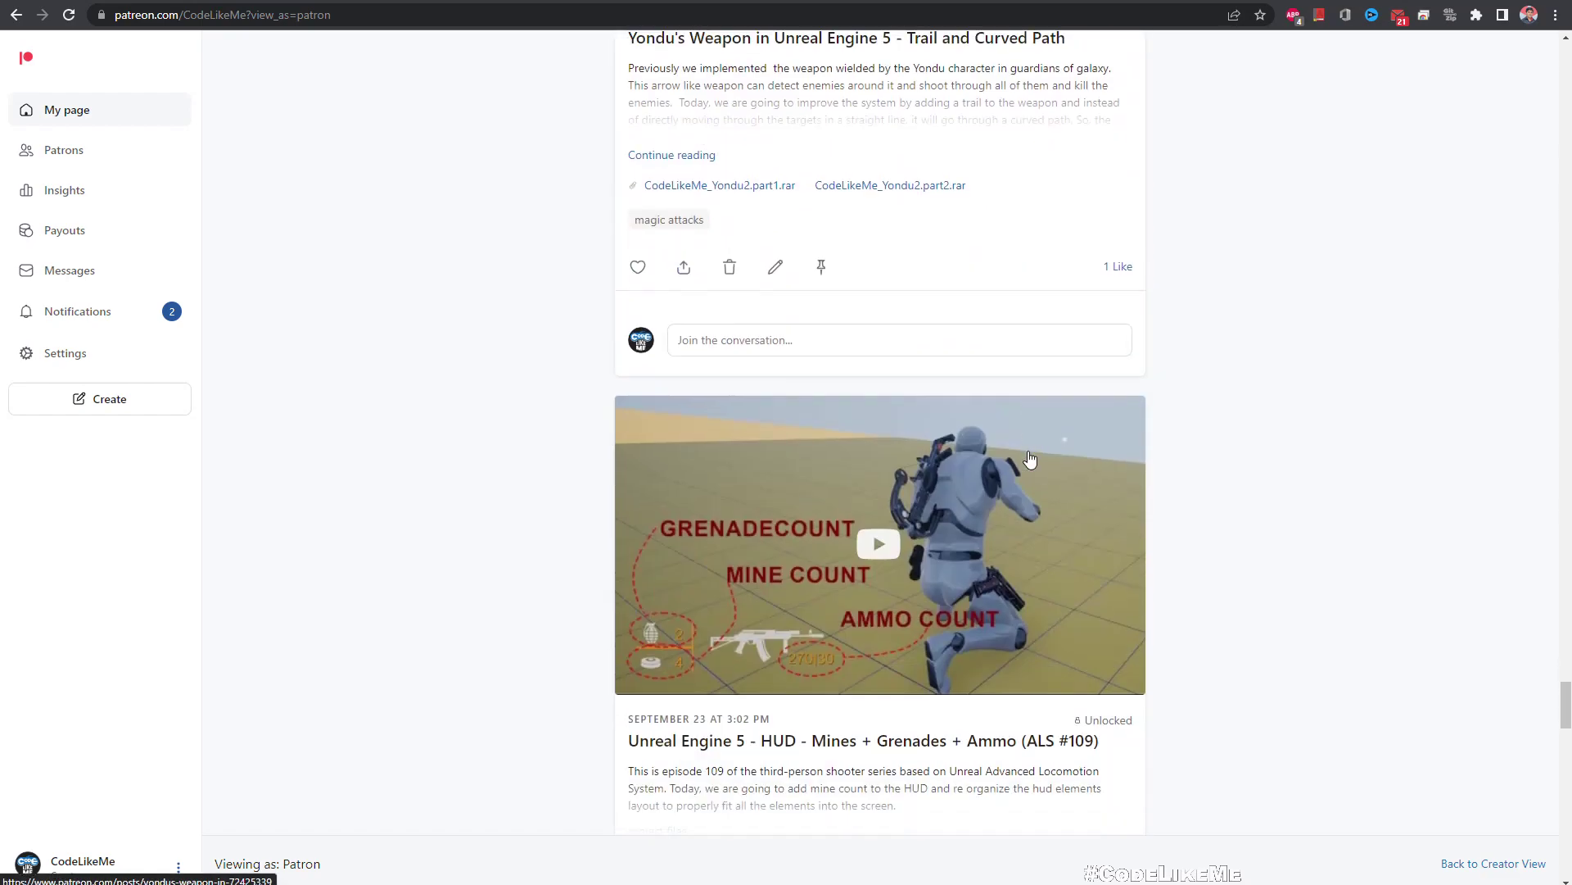